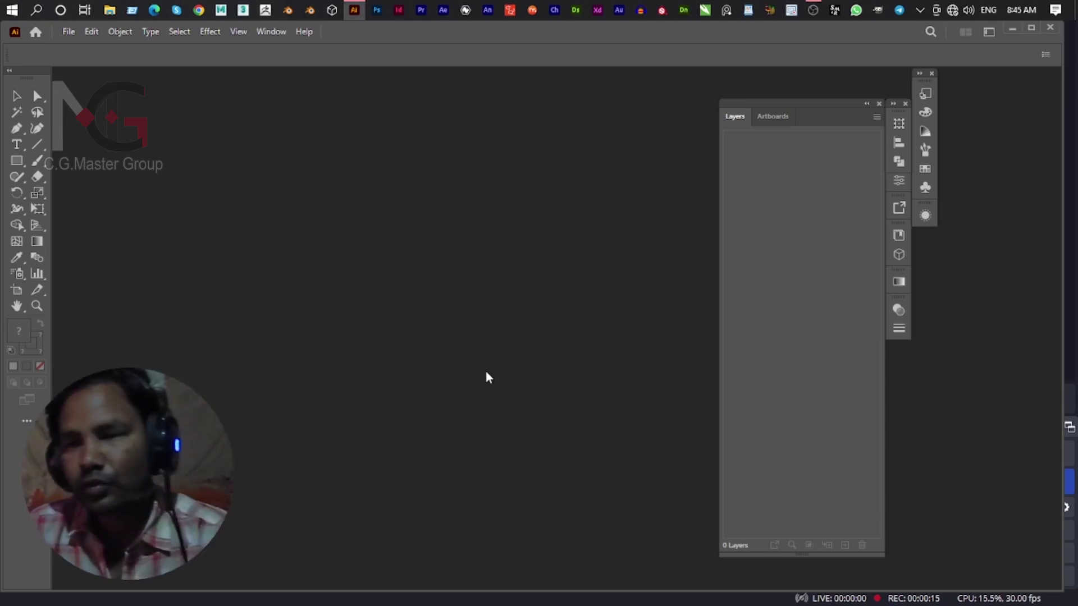
# Maximize the Illustrator window and bring up the File menu.
pyautogui.click(1031, 26)
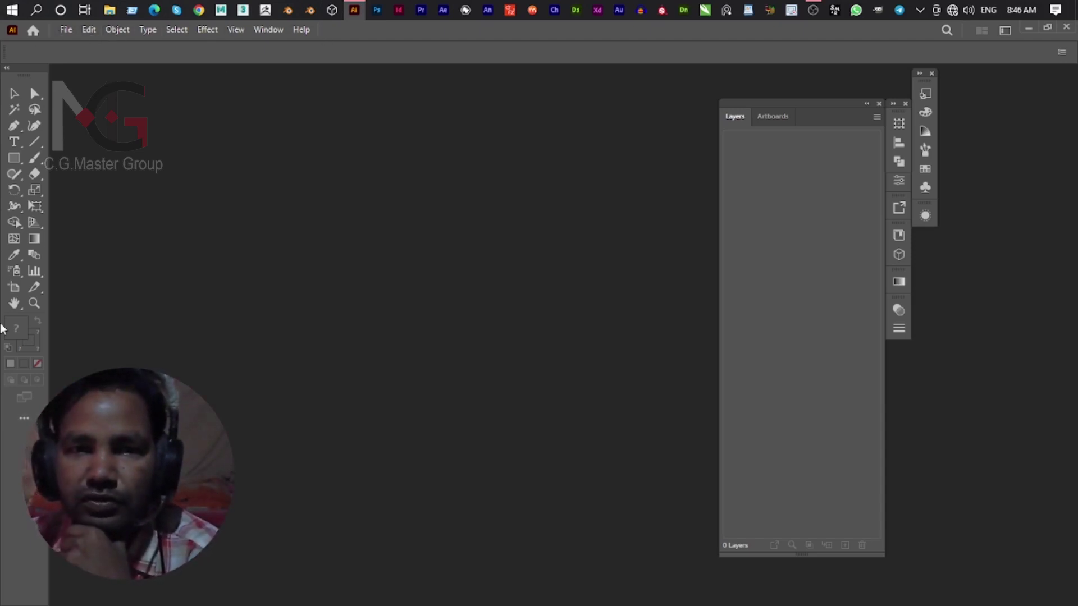
pyautogui.click(65, 31)
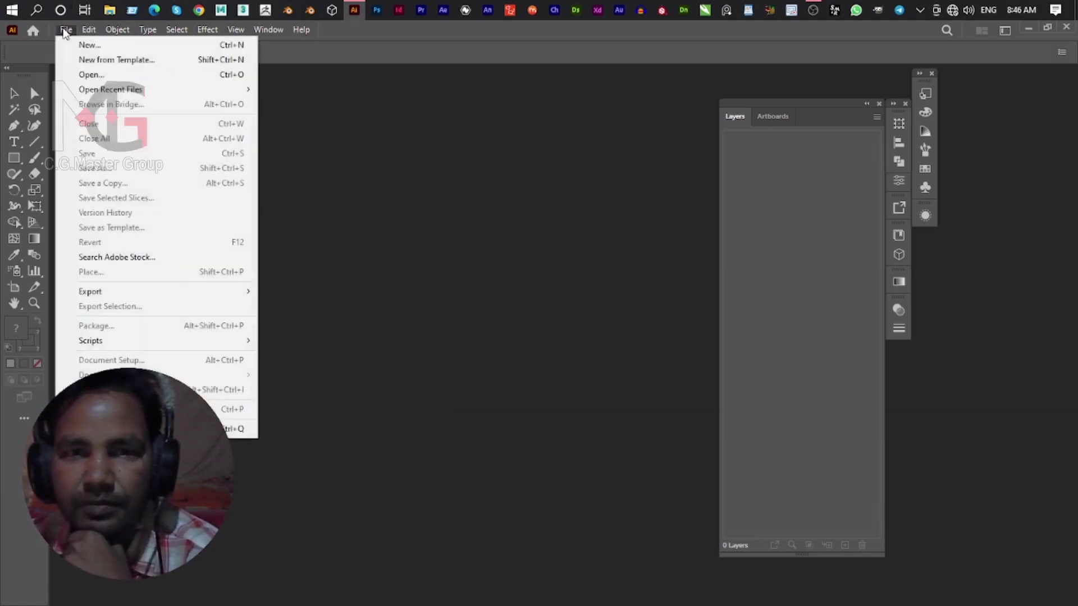
# Start a new document, browse the Saved, Mobile and Print presets, and settle on the Web Common 1366 × 768 px preset.
pyautogui.click(114, 54)
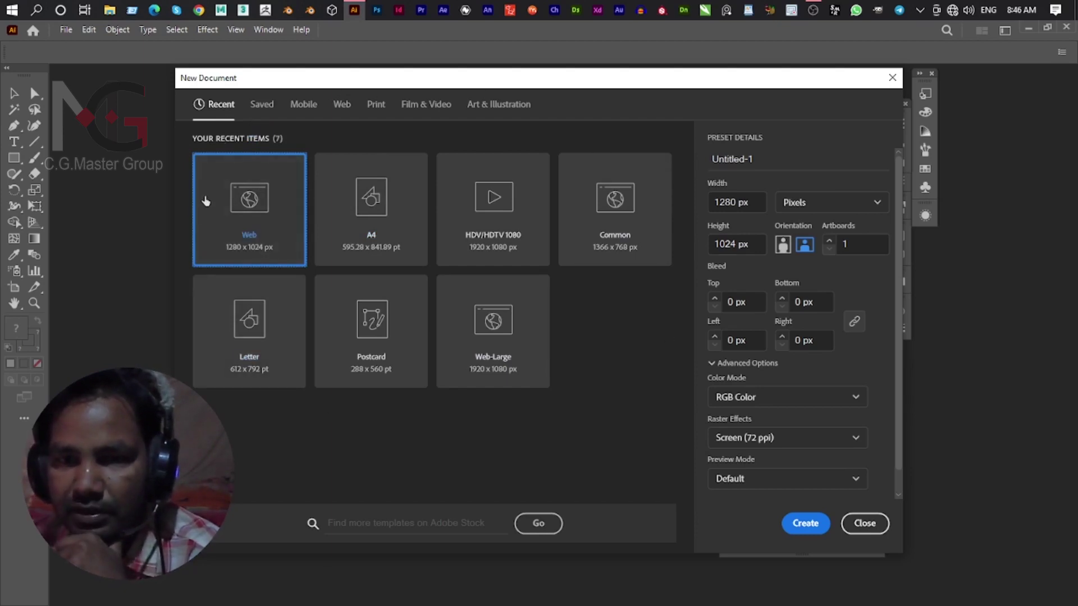
pyautogui.click(252, 106)
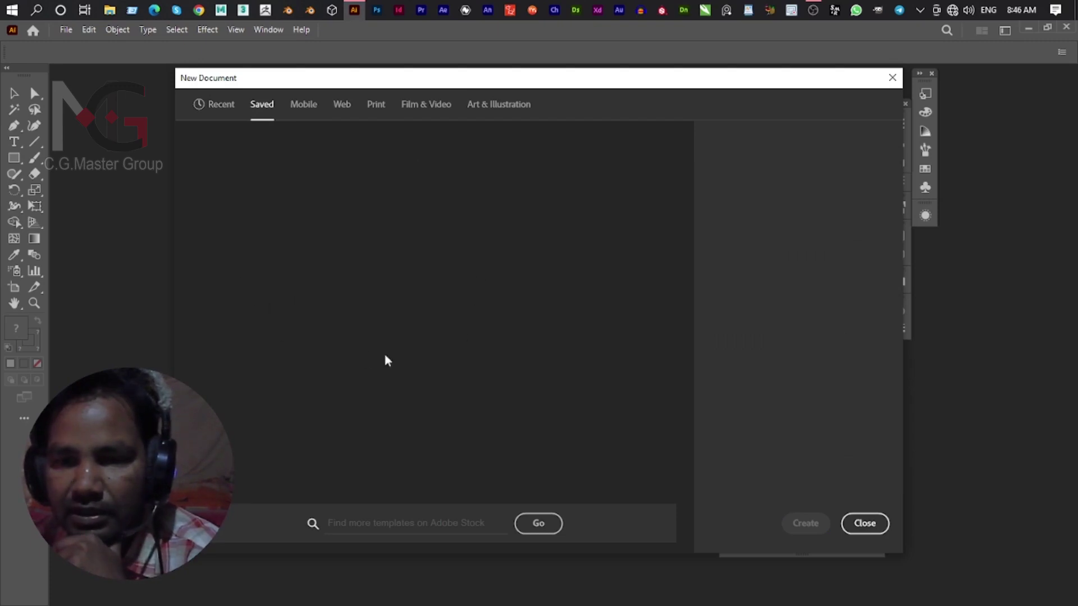
pyautogui.click(301, 105)
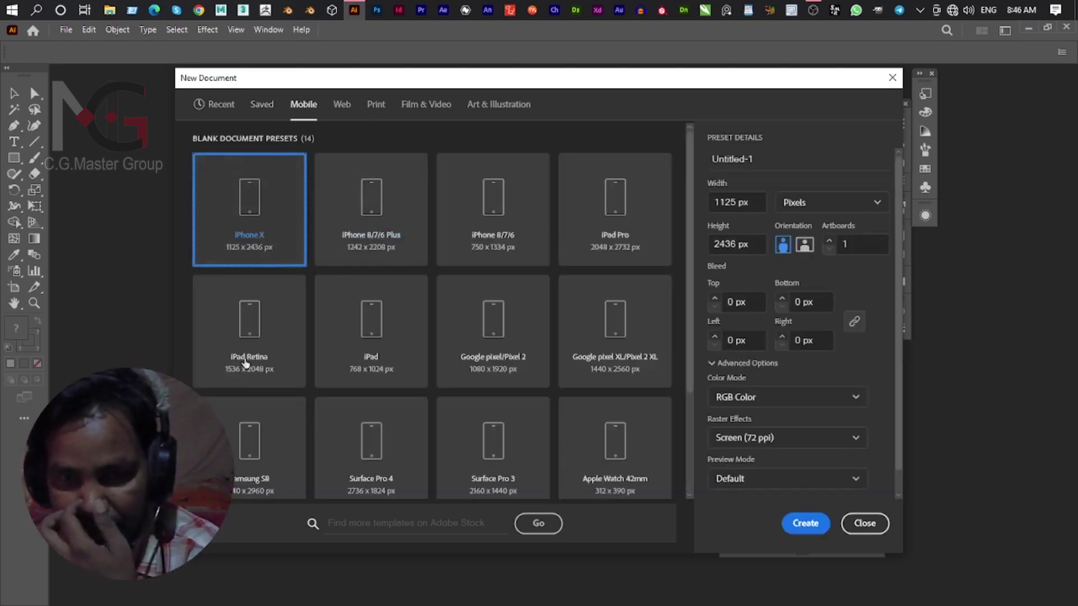
pyautogui.click(374, 205)
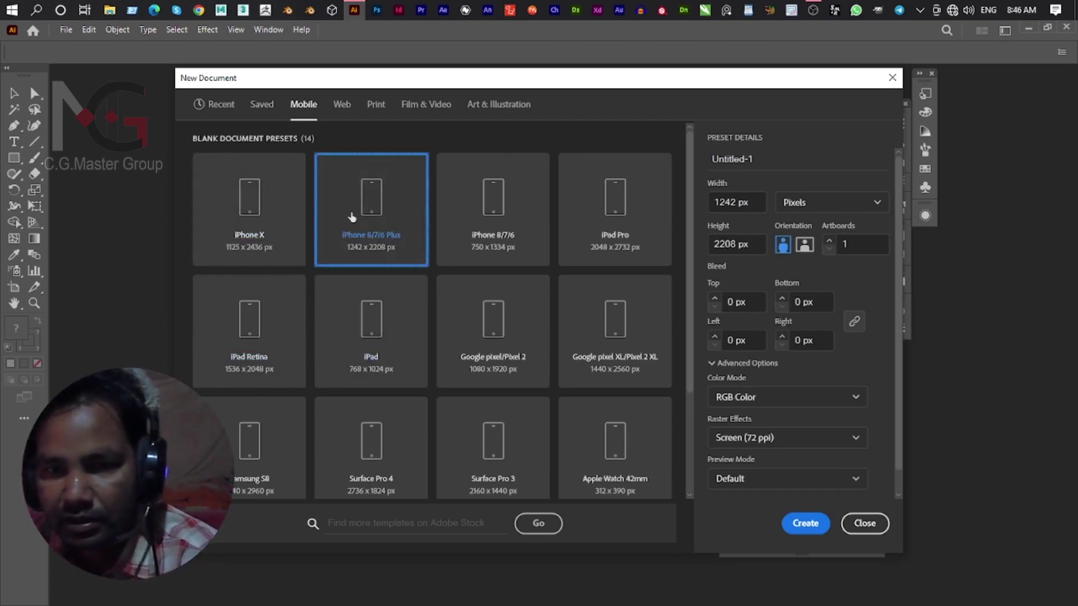
pyautogui.click(341, 107)
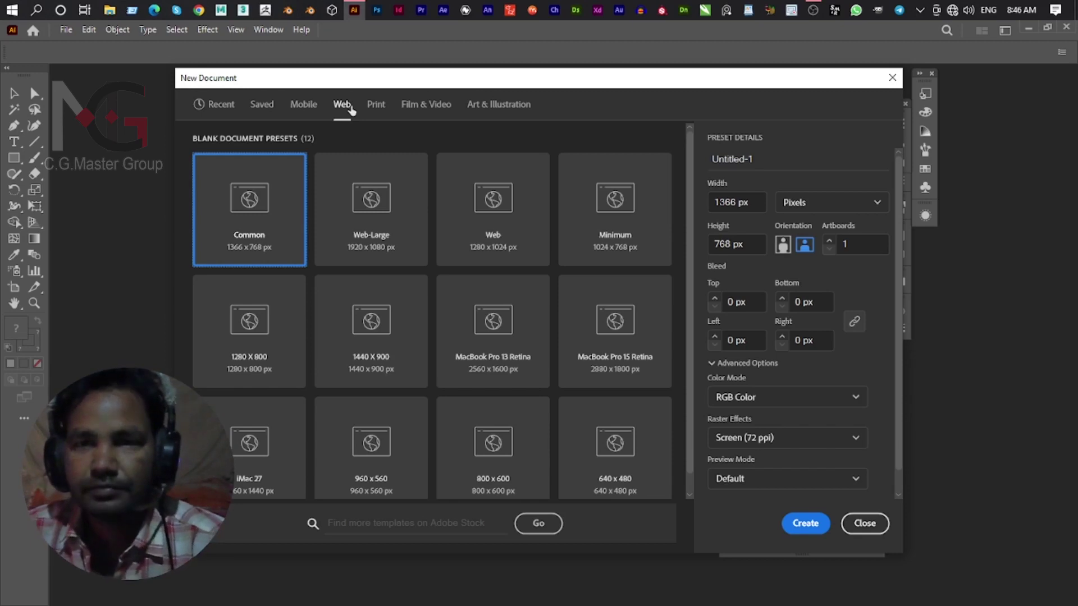
pyautogui.click(375, 105)
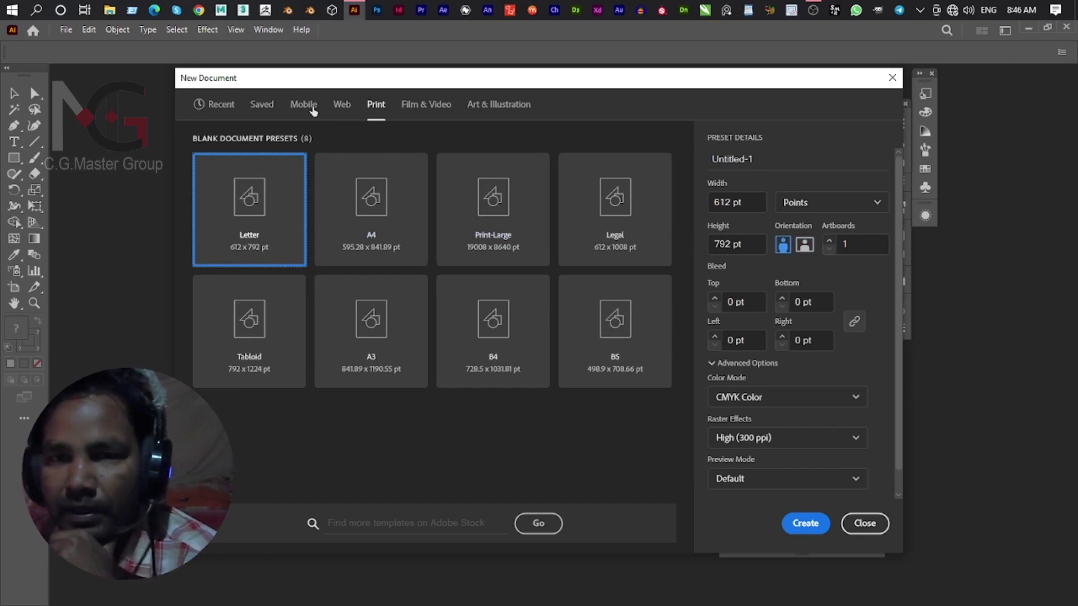
pyautogui.click(341, 107)
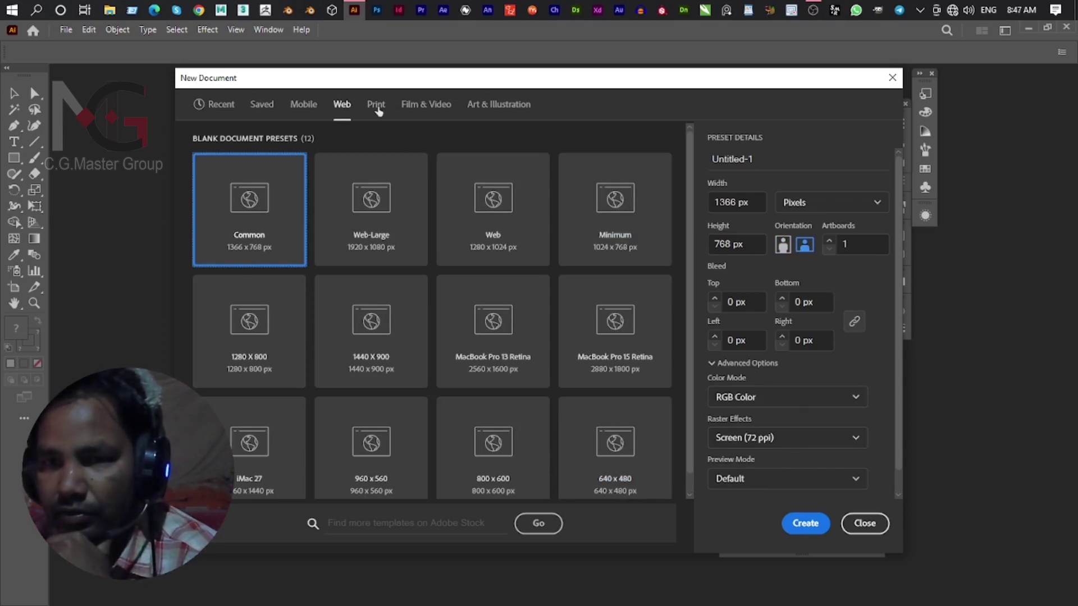
pyautogui.click(751, 201)
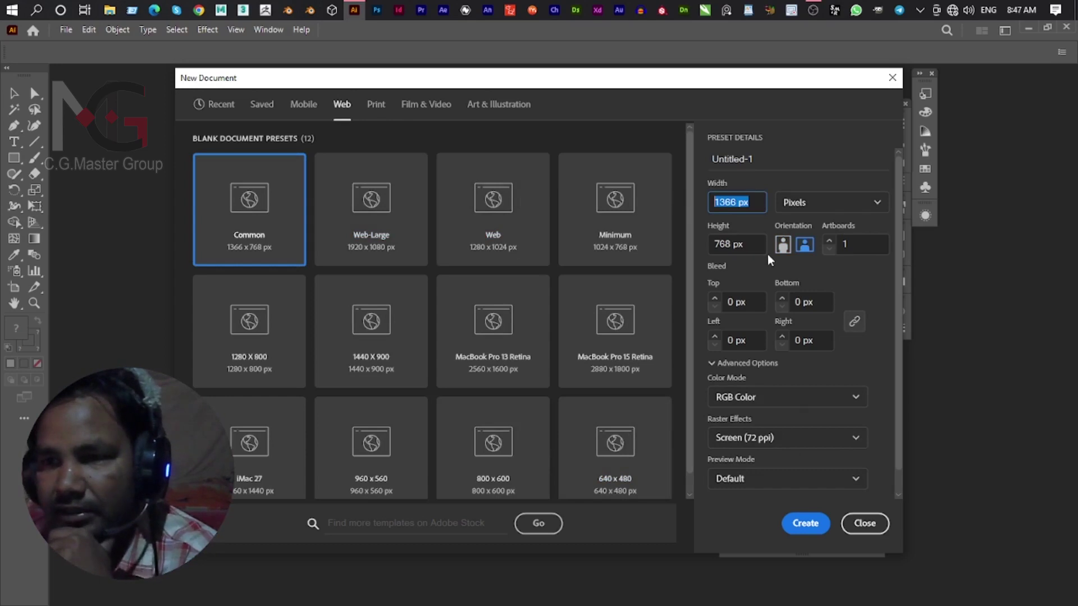
pyautogui.doubleClick(755, 250)
pyautogui.doubleClick(740, 202)
pyautogui.click(759, 251)
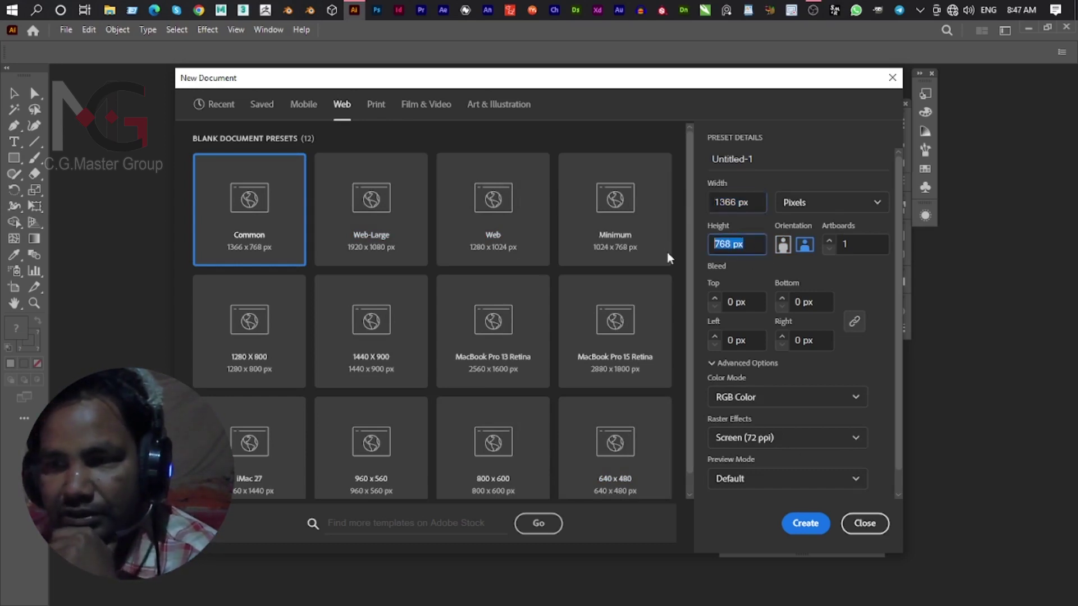
pyautogui.click(814, 208)
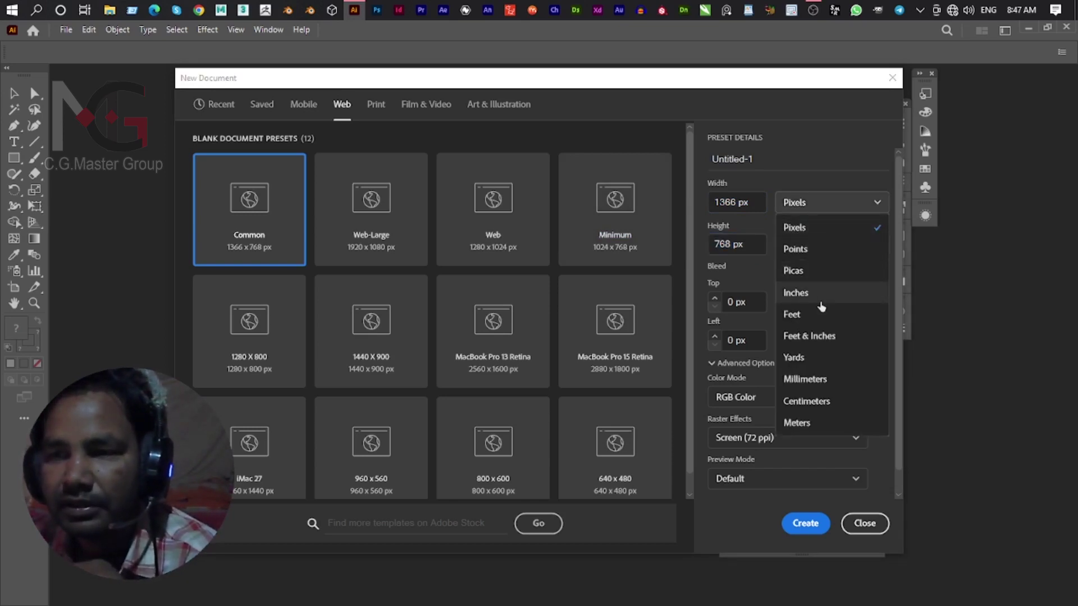
pyautogui.click(830, 203)
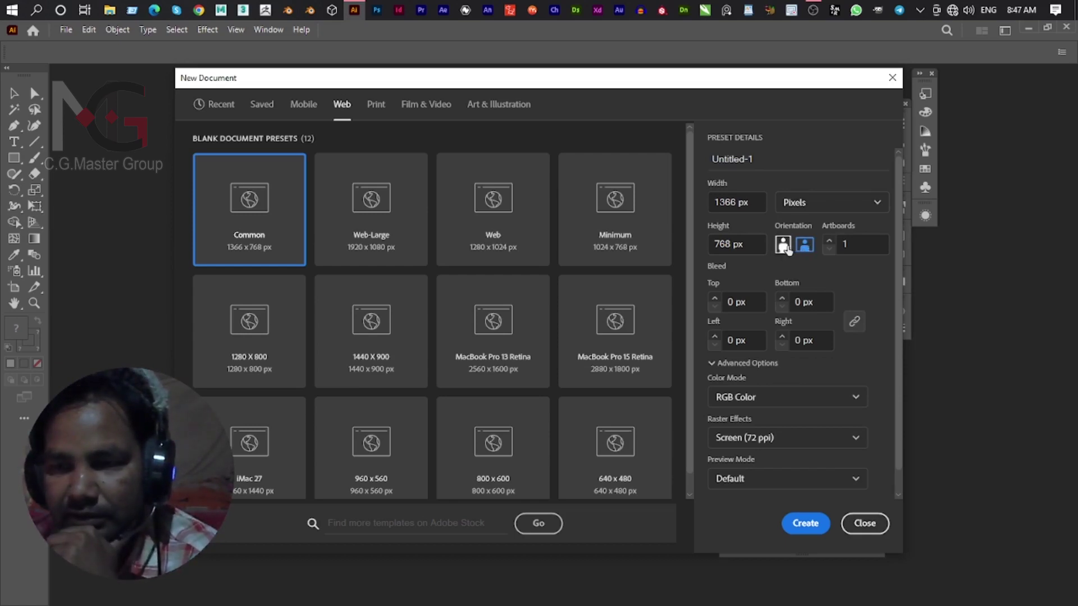
pyautogui.doubleClick(857, 245)
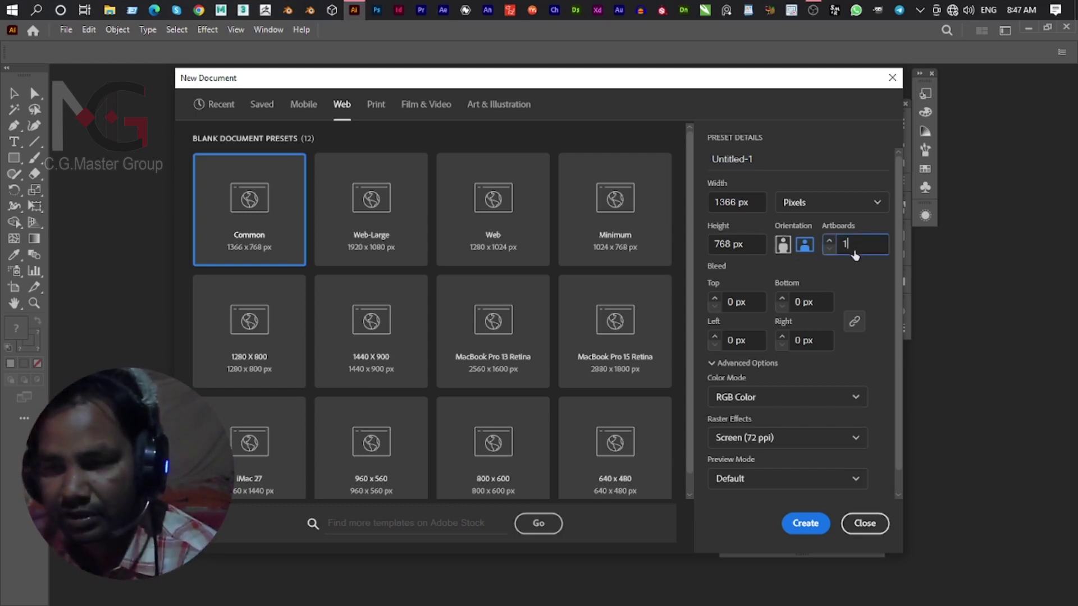
pyautogui.click(753, 302)
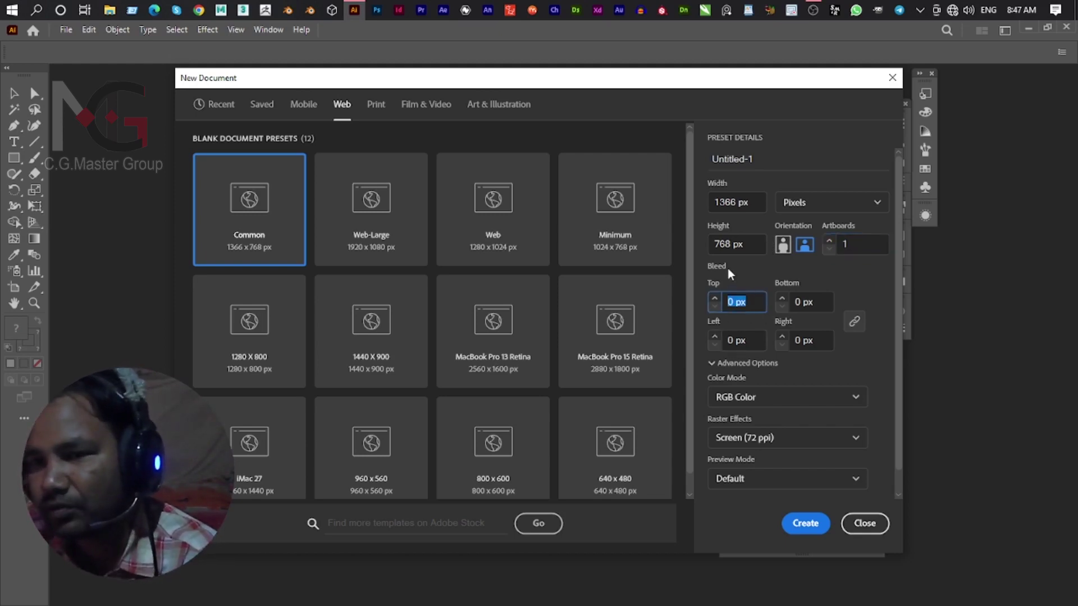
pyautogui.press('Tab')
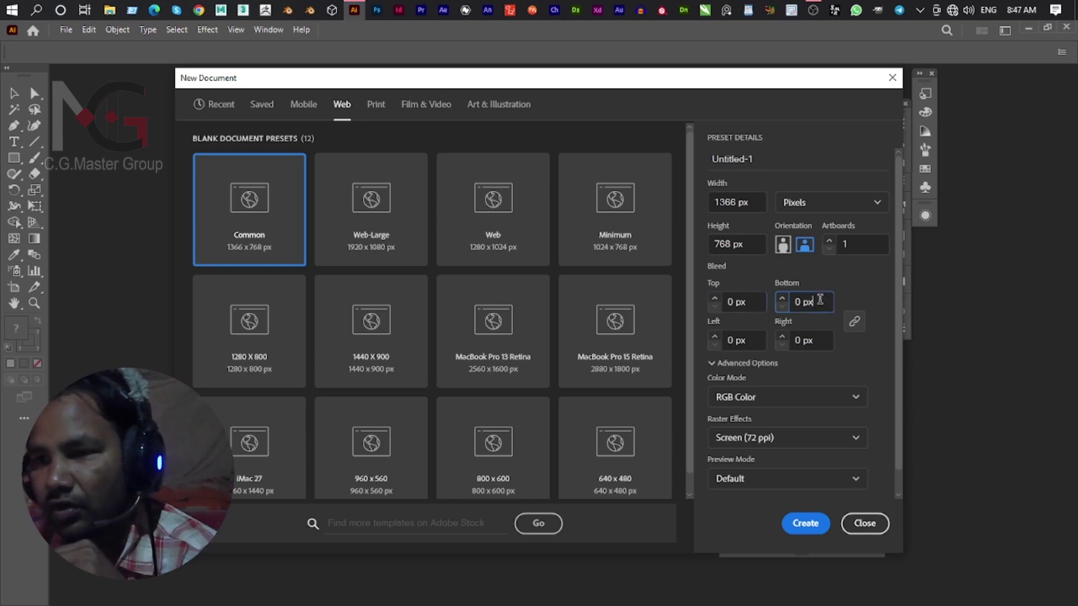
pyautogui.click(755, 342)
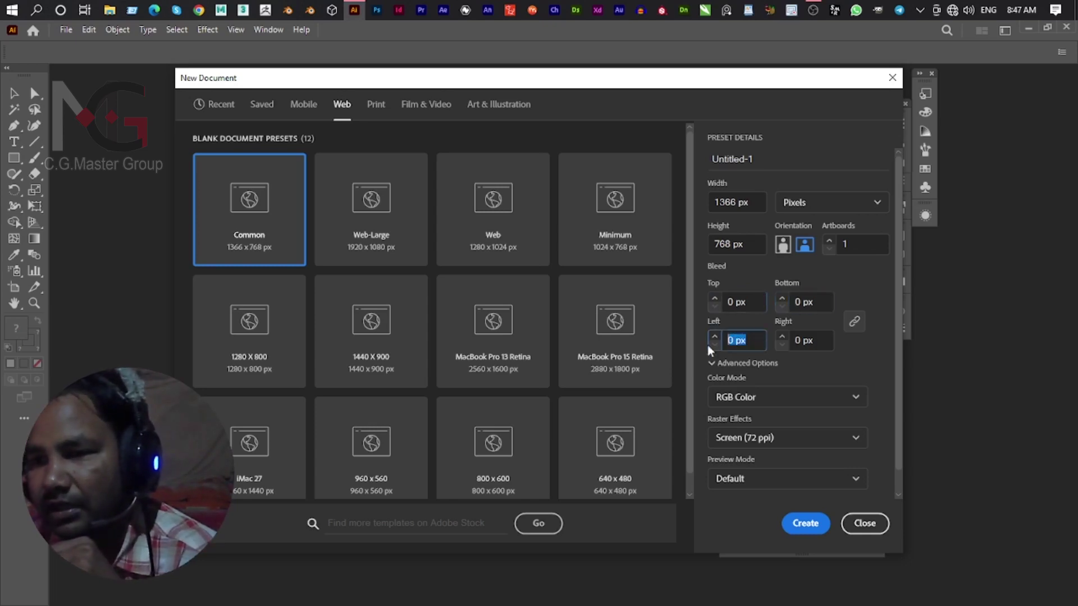
pyautogui.press('Tab')
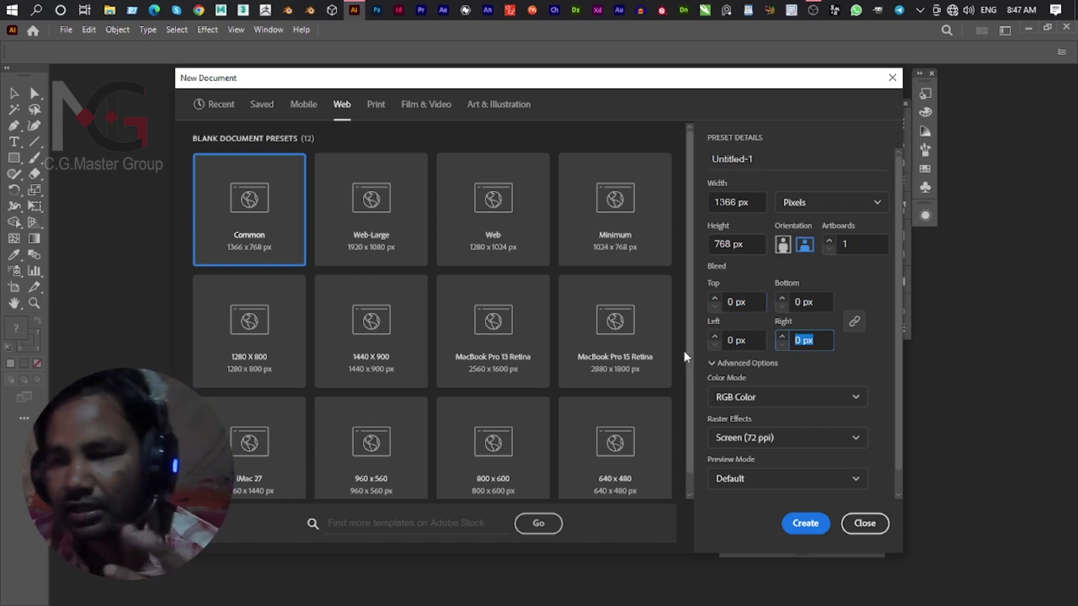
# Keep RGB colour and Default preview, and set Raster Effects to Medium (150 ppi).
pyautogui.click(790, 402)
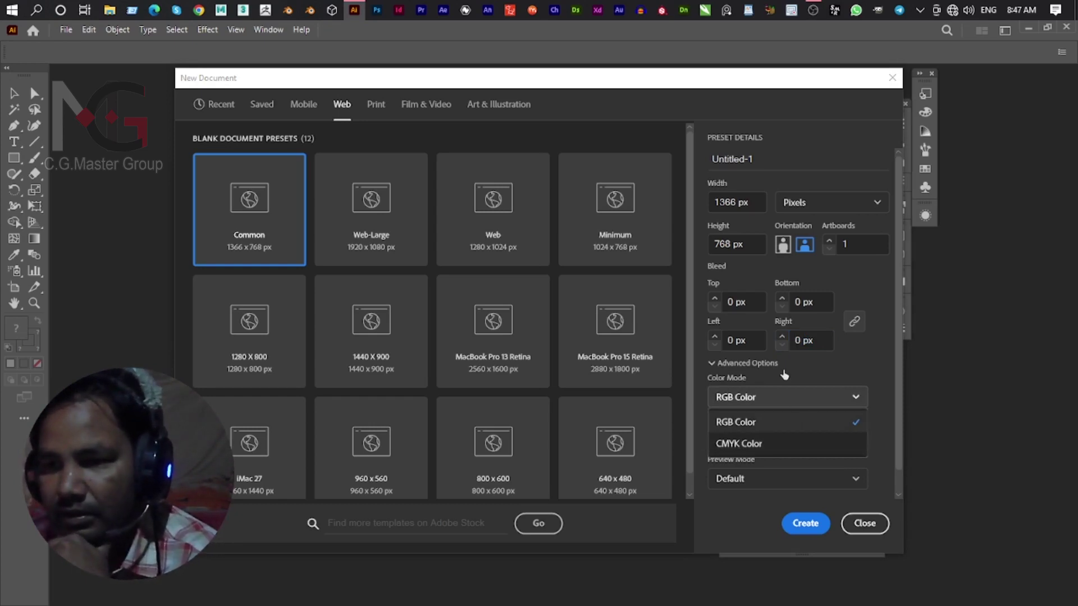
pyautogui.click(759, 422)
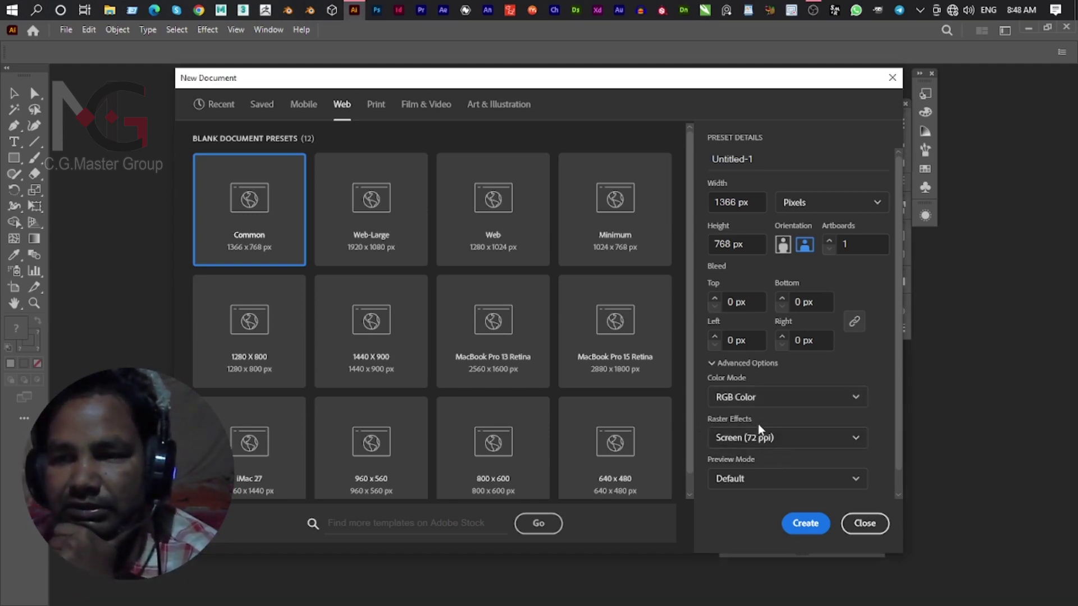
pyautogui.click(770, 444)
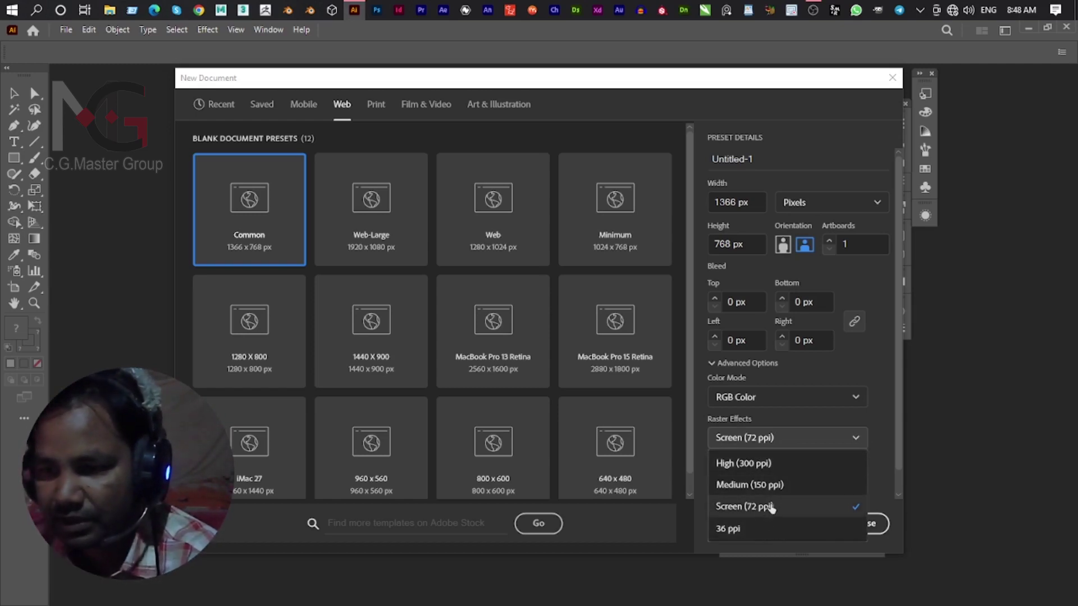
pyautogui.click(768, 486)
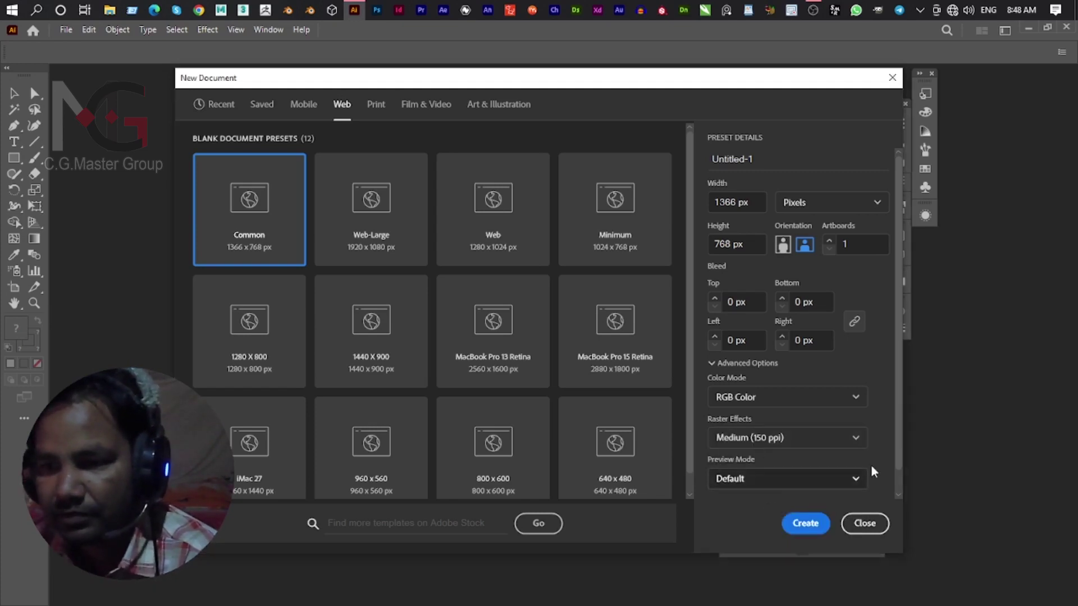
pyautogui.click(777, 484)
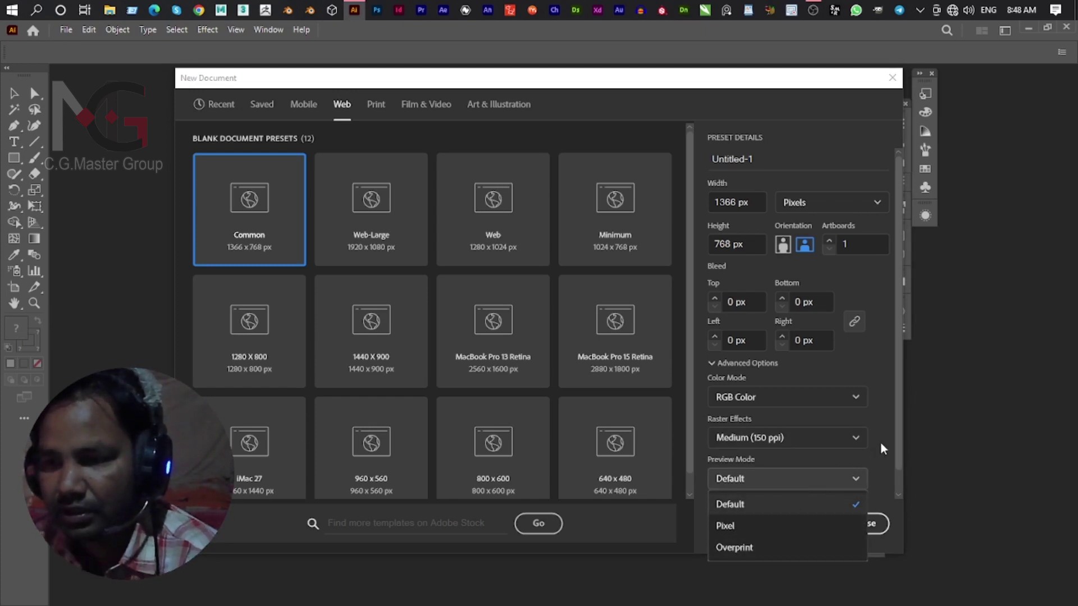
pyautogui.click(855, 481)
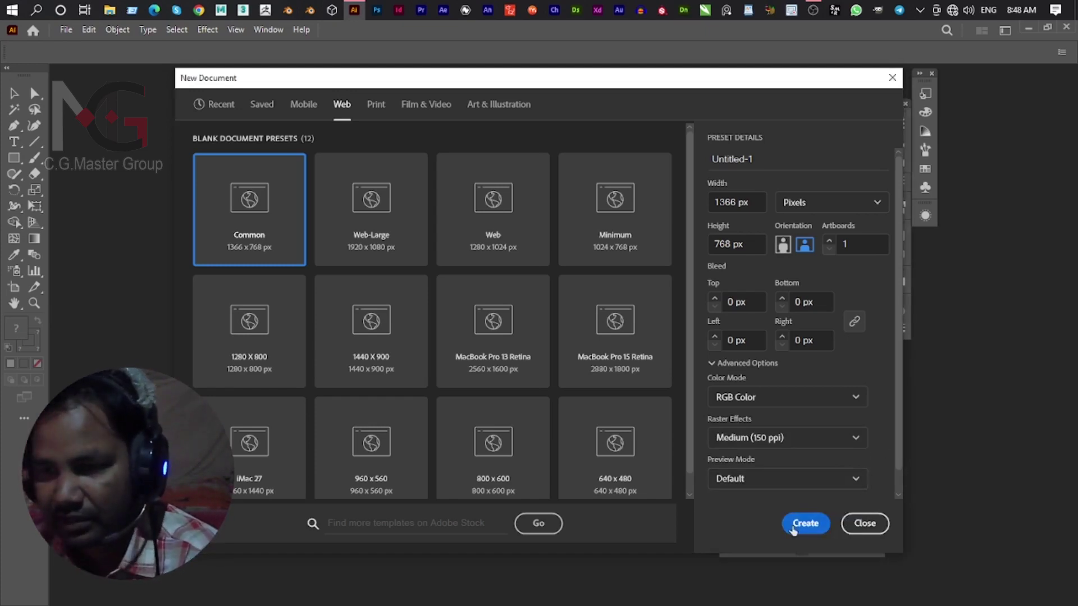
pyautogui.scroll(-1, 829, 372)
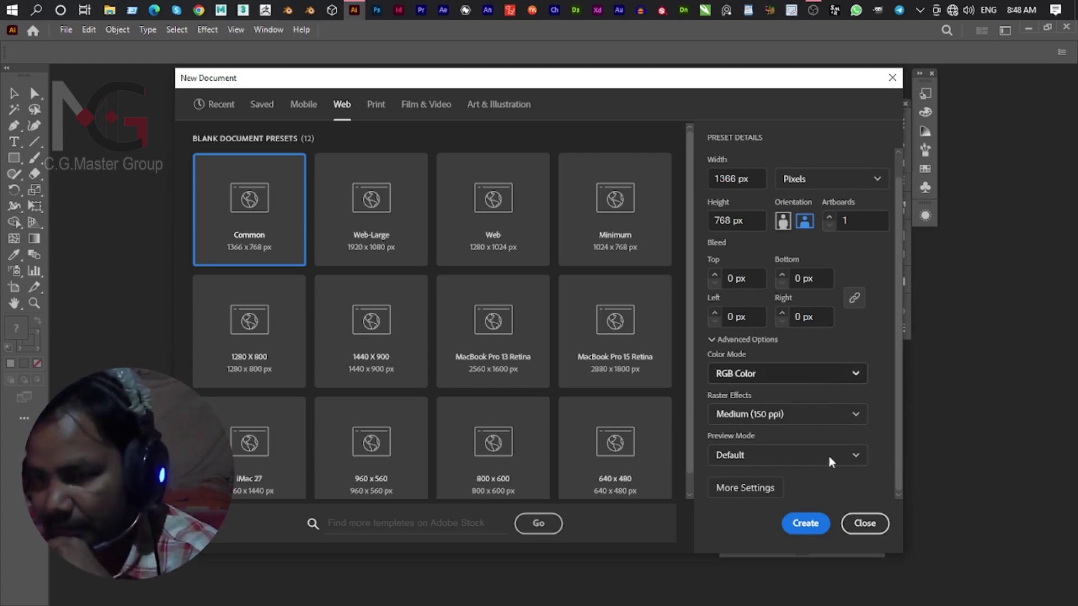
pyautogui.click(771, 492)
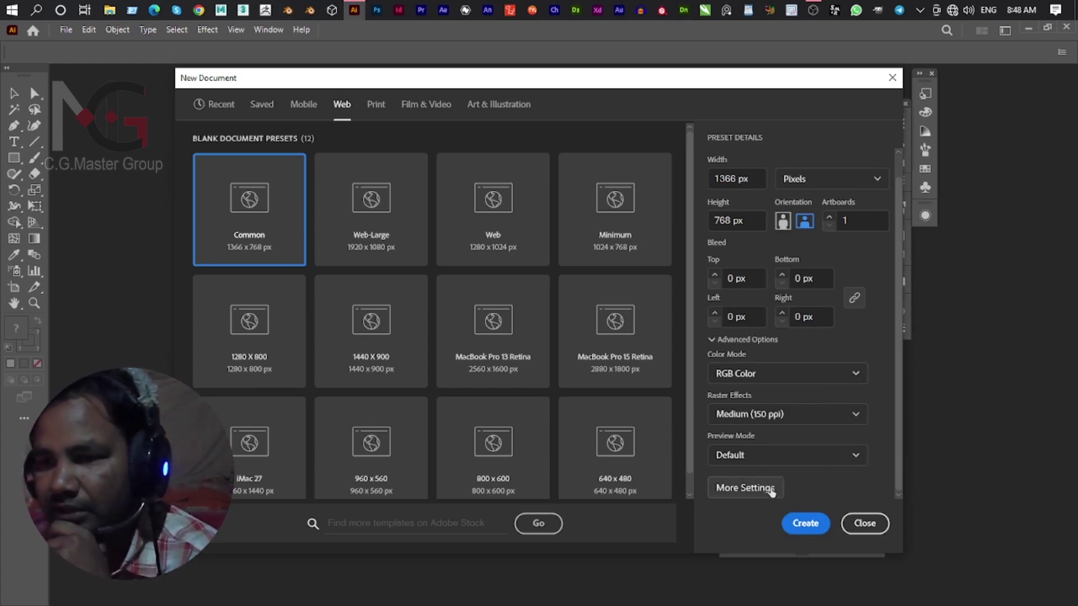
# Dismiss More Settings and create the blank 1366 × 768 px Untitled-1 document.
pyautogui.click(743, 496)
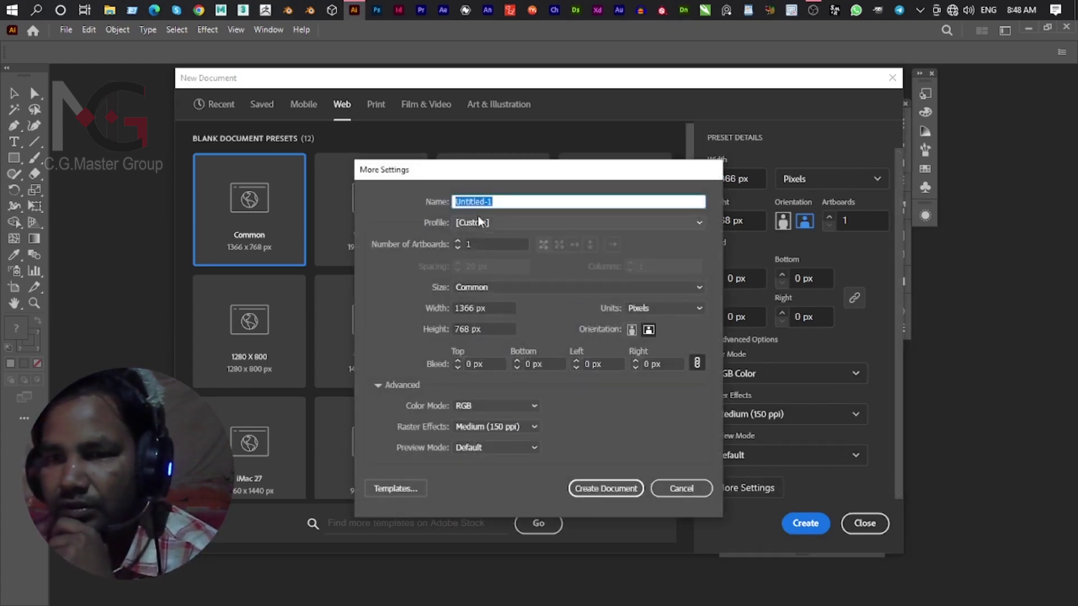
pyautogui.click(481, 242)
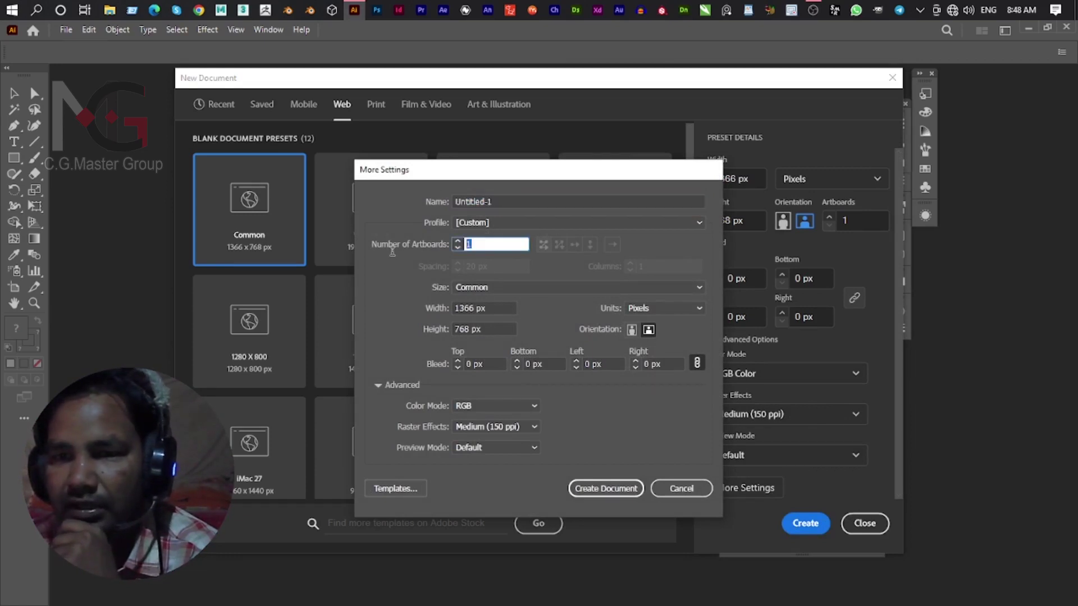
pyautogui.click(493, 304)
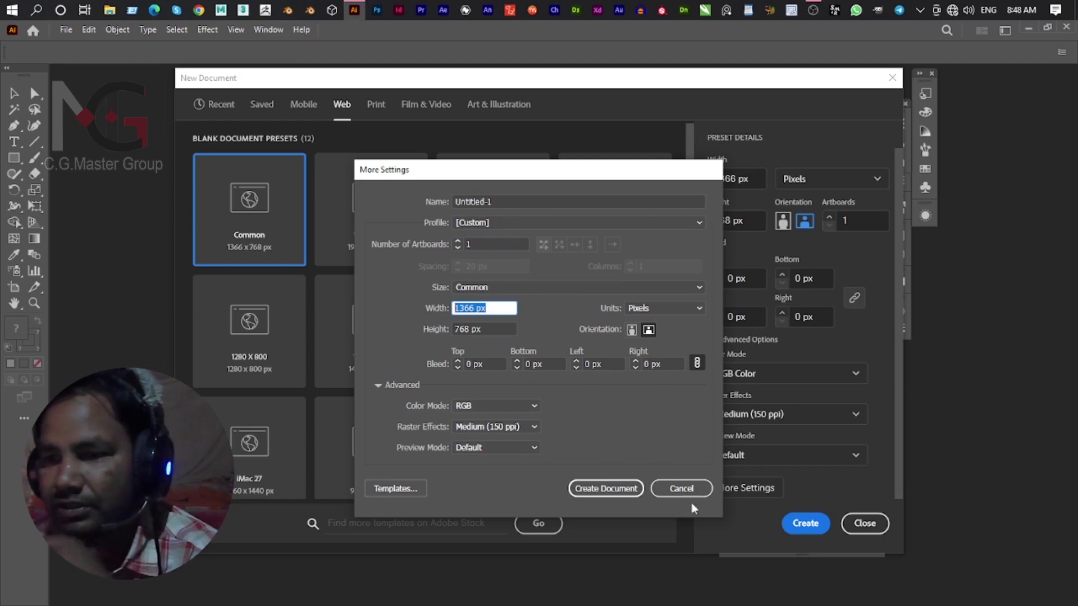
pyautogui.click(686, 486)
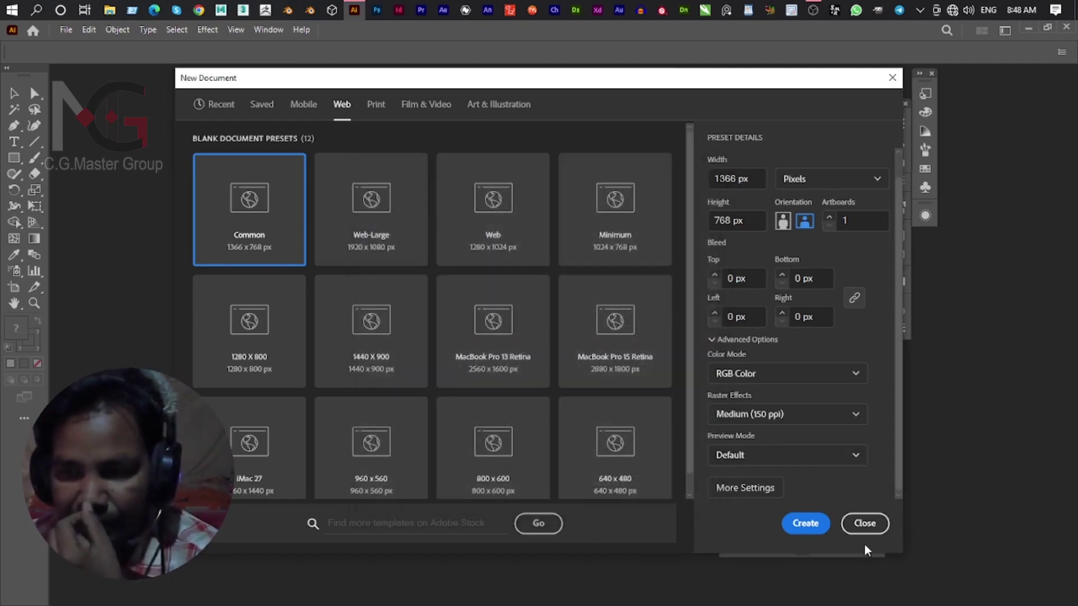
pyautogui.click(803, 524)
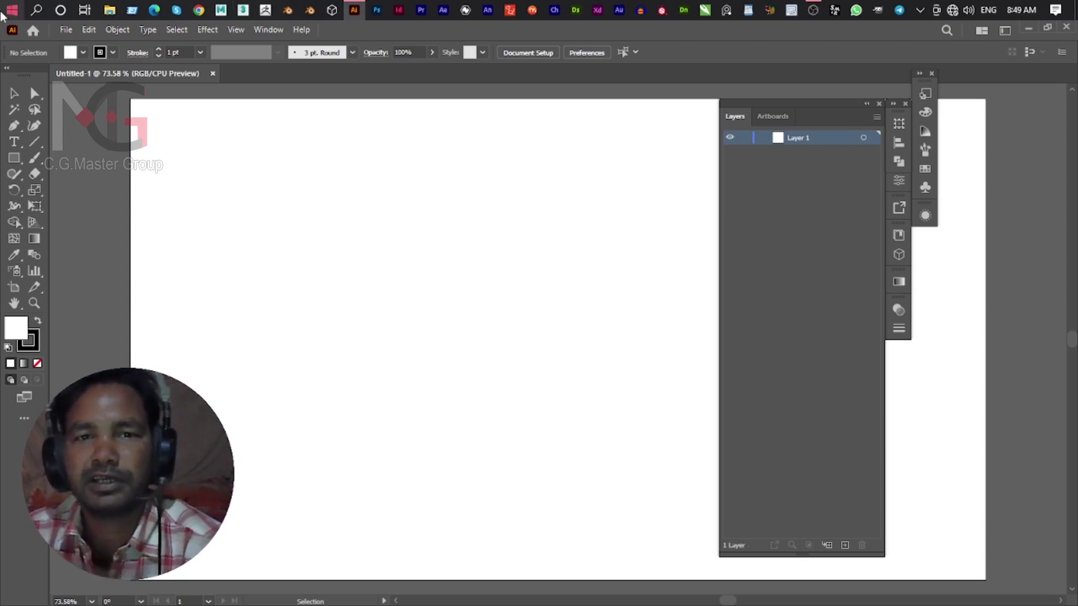
pyautogui.click(15, 159)
# Draw a rectangle and give it a red fill in the Color Picker.
pyautogui.moveTo(235, 157); pyautogui.dragTo(411, 307)
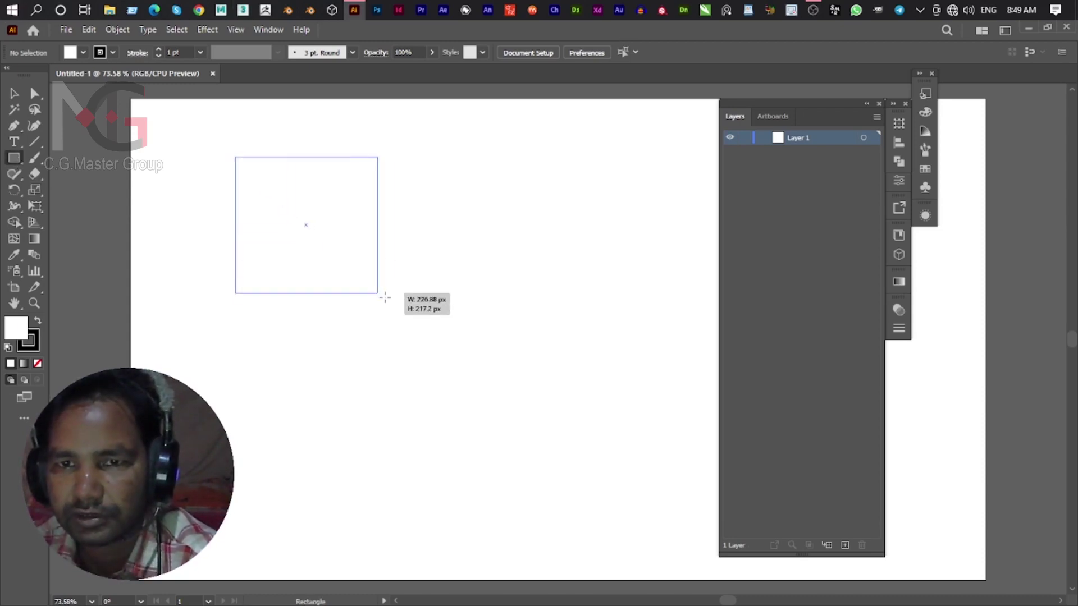
pyautogui.doubleClick(17, 329)
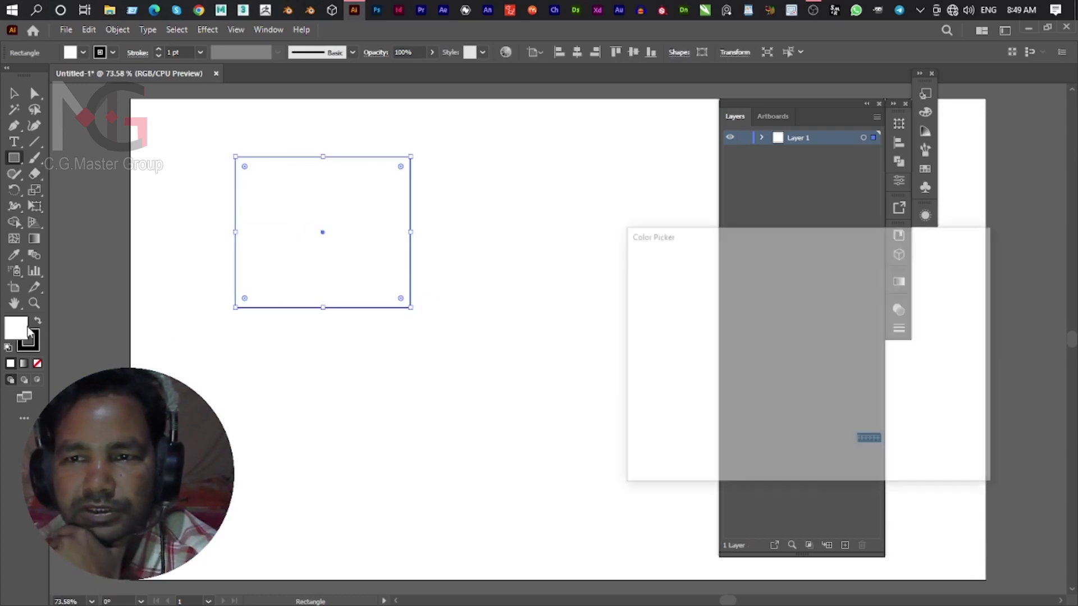
pyautogui.click(796, 274)
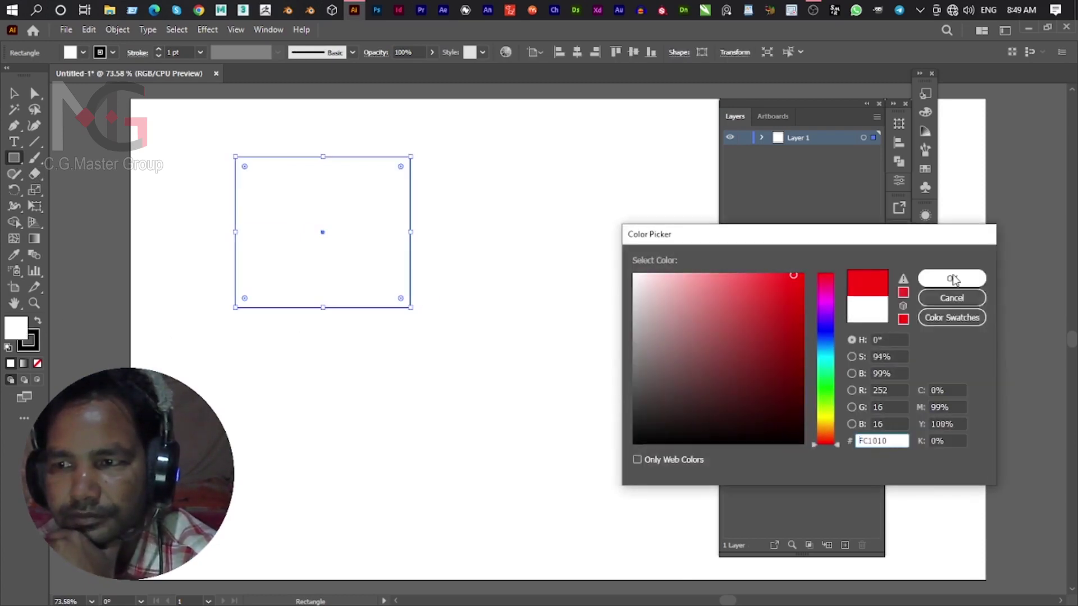
pyautogui.click(952, 279)
# Move the red rectangle slightly right and down, then begin rounding its corners.
pyautogui.click(8, 95)
pyautogui.click(134, 307)
pyautogui.moveTo(282, 203)
pyautogui.mouseDown()
pyautogui.moveTo(387, 266)
pyautogui.moveTo(338, 250)
pyautogui.mouseUp()
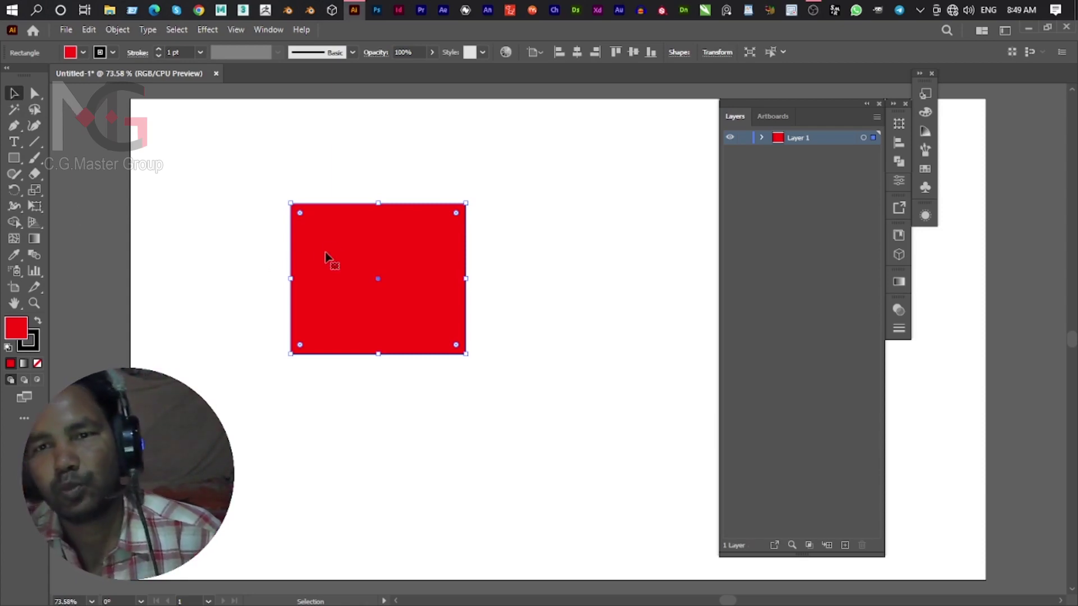
pyautogui.keyDown('alt'); pyautogui.scroll(5, 337, 242); pyautogui.keyUp('alt')
pyautogui.scroll(3, 213, 153)
pyautogui.scroll(1, 202, 276)
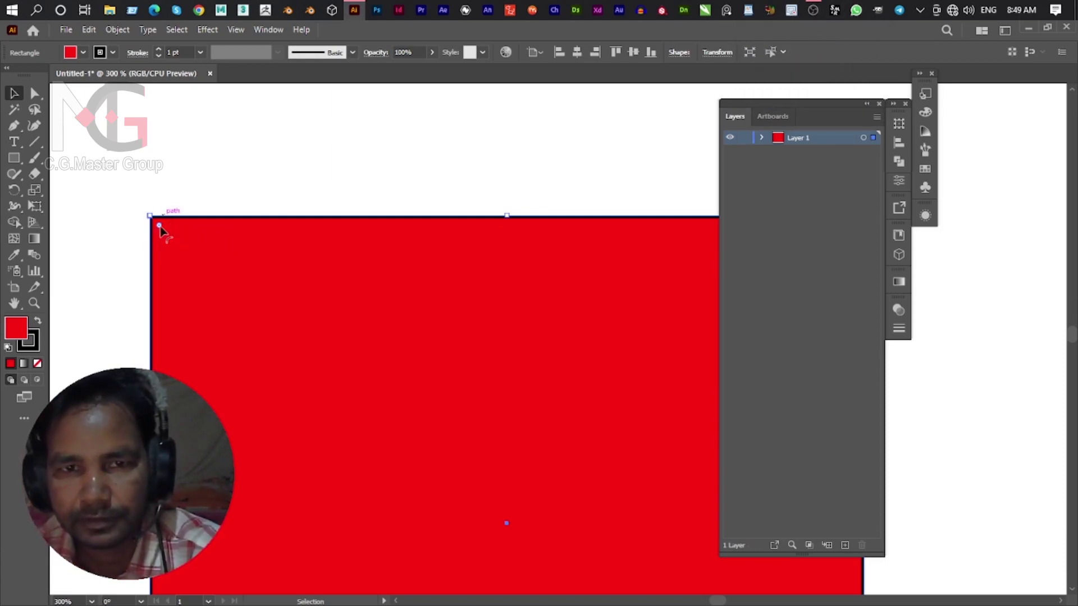
pyautogui.moveTo(159, 227); pyautogui.dragTo(304, 386)
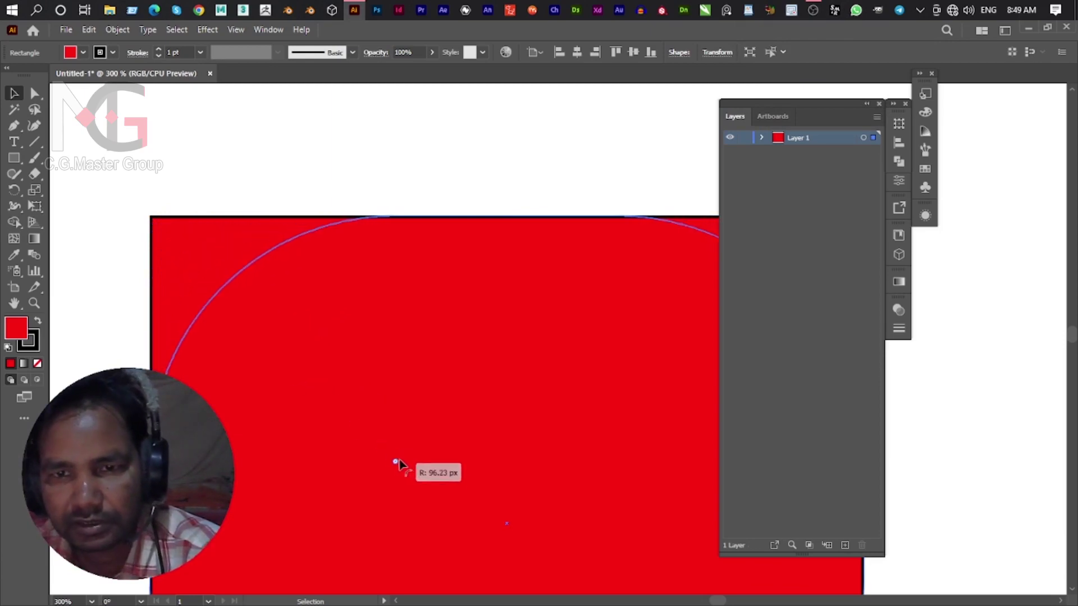
pyautogui.moveTo(305, 386); pyautogui.dragTo(397, 457)
pyautogui.scroll(-5, 341, 356)
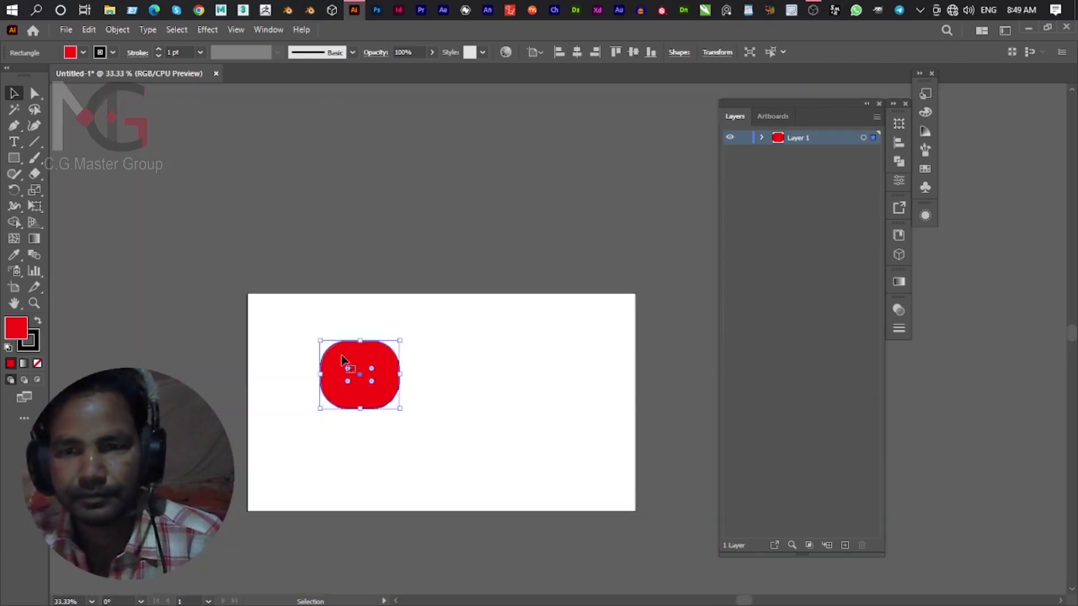
pyautogui.click(520, 361)
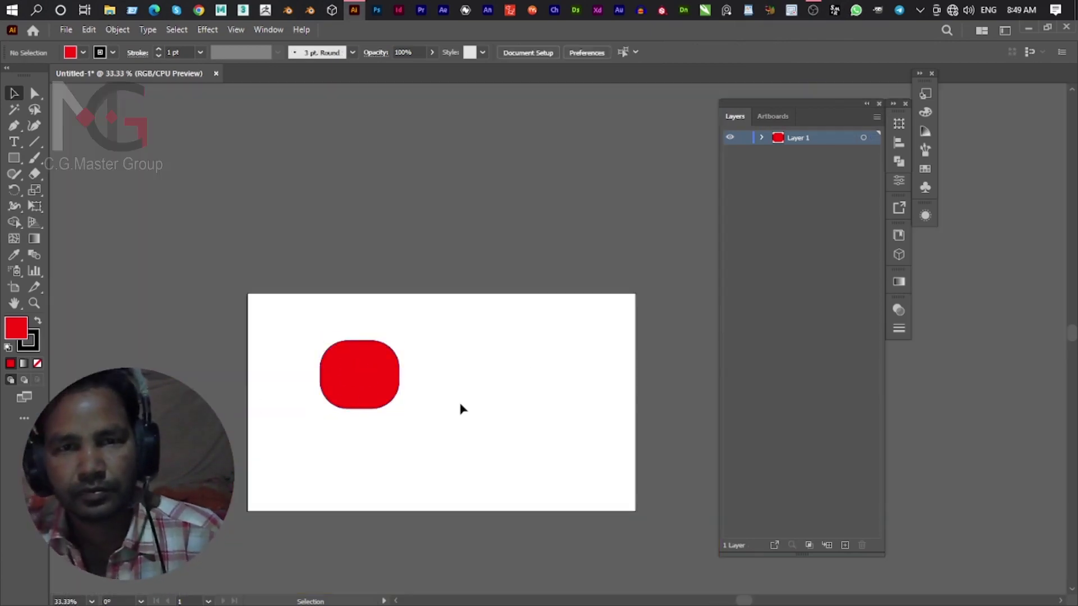
pyautogui.hotkey('ctrl', 'z')
pyautogui.hotkey('ctrl', '=')
pyautogui.moveTo(563, 396); pyautogui.dragTo(487, 365)
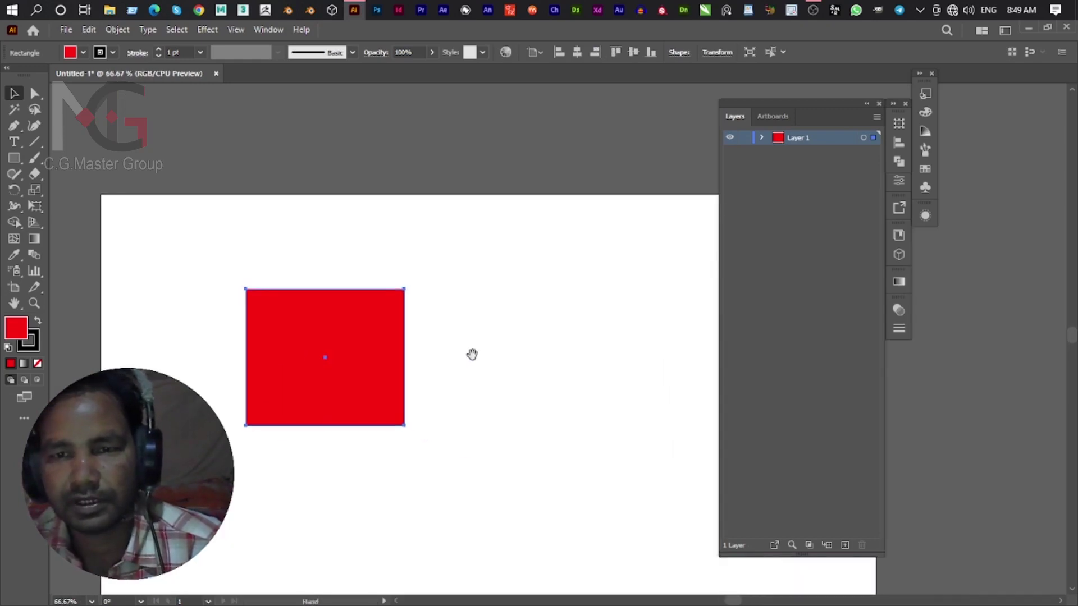
pyautogui.moveTo(255, 300); pyautogui.dragTo(267, 307)
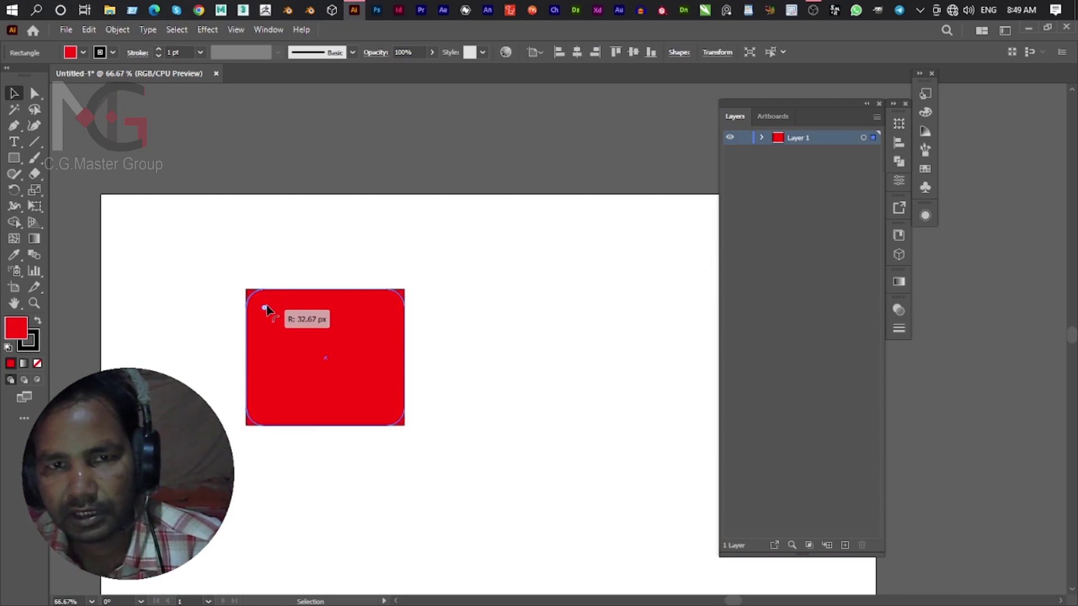
pyautogui.moveTo(266, 307); pyautogui.dragTo(285, 320)
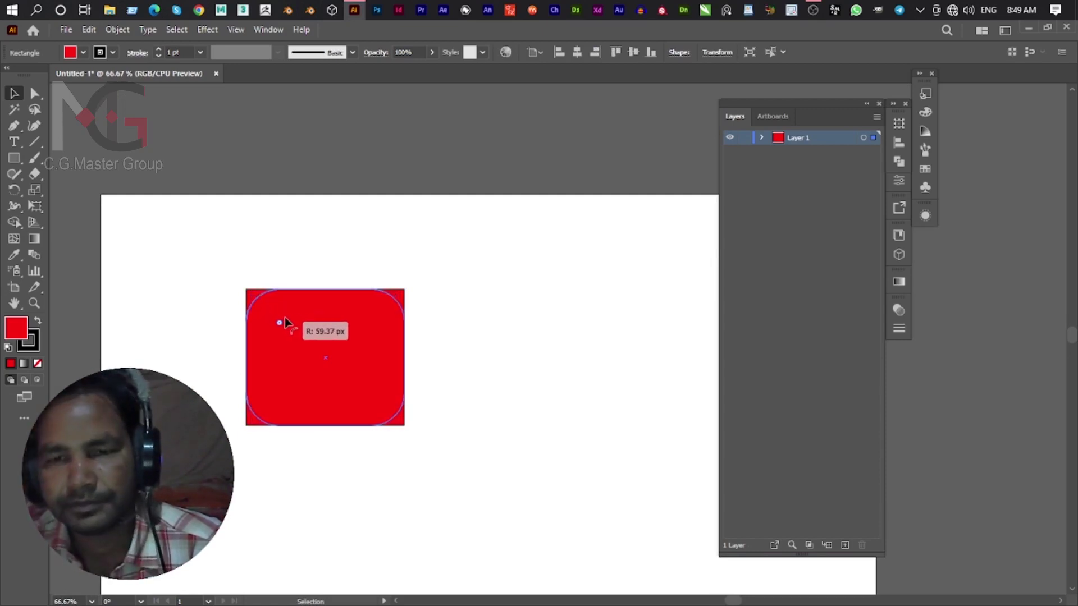
pyautogui.hotkey('ctrl', 'z')
pyautogui.press('v')
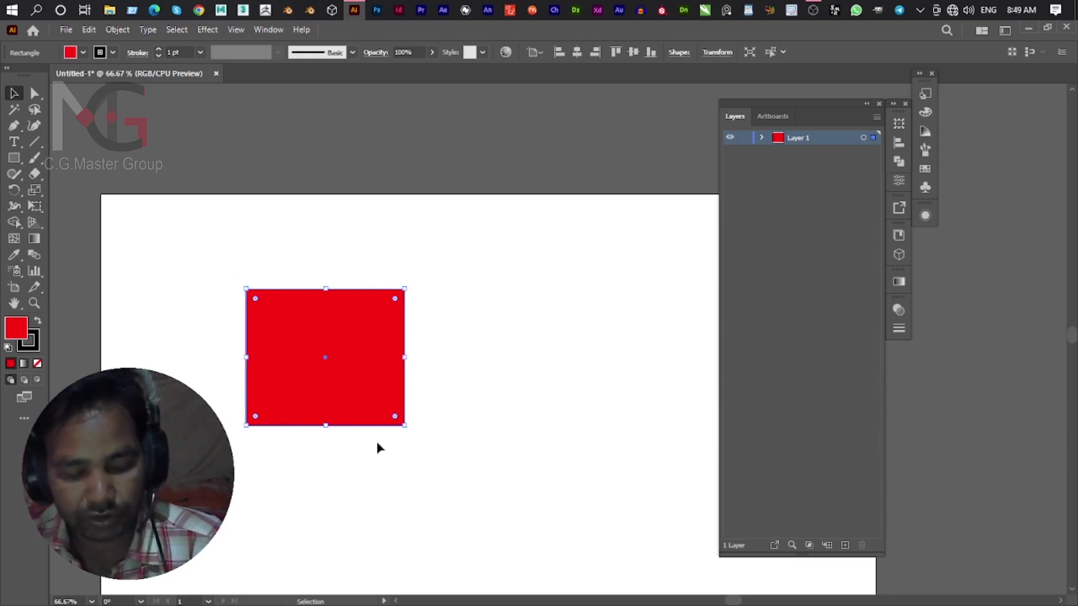
# Try rounding only the top-left anchor by dragging its corner widget, then undo it.
pyautogui.click(34, 94)
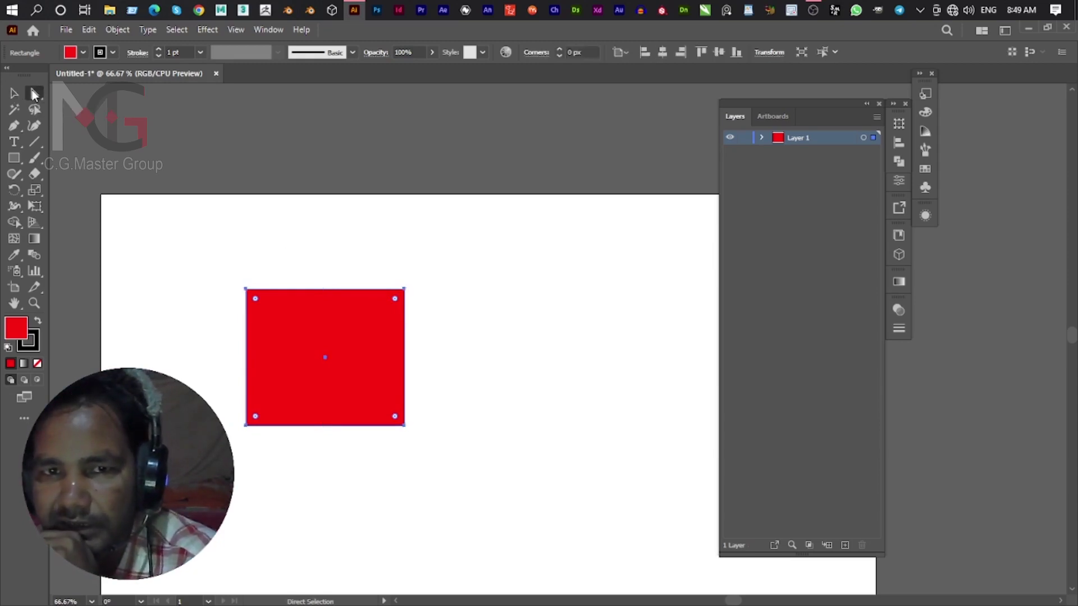
pyautogui.moveTo(245, 290); pyautogui.dragTo(247, 292)
pyautogui.click(247, 291)
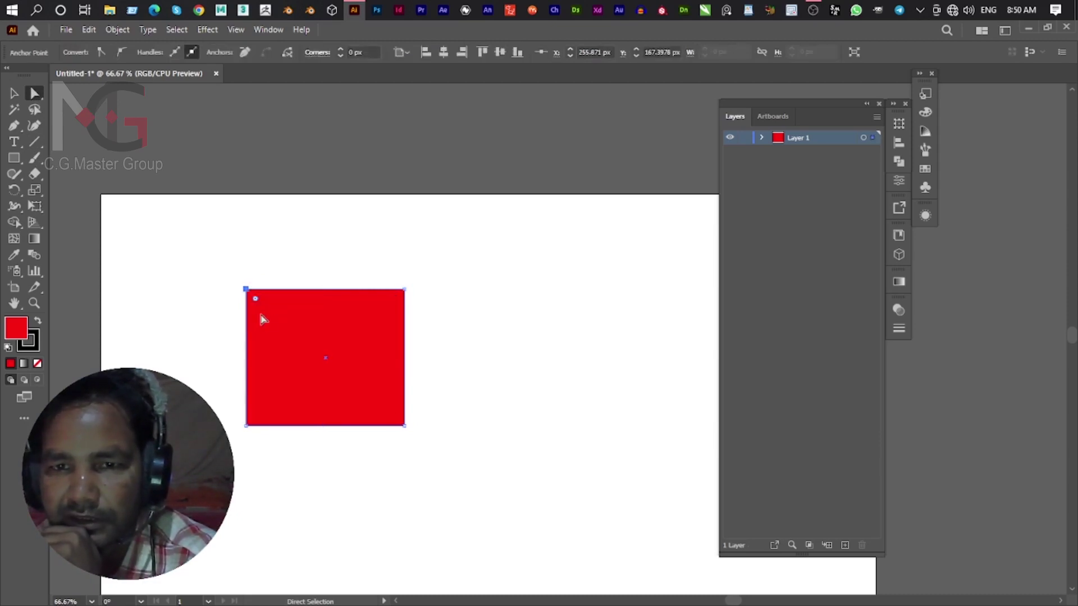
pyautogui.moveTo(256, 299); pyautogui.dragTo(279, 331)
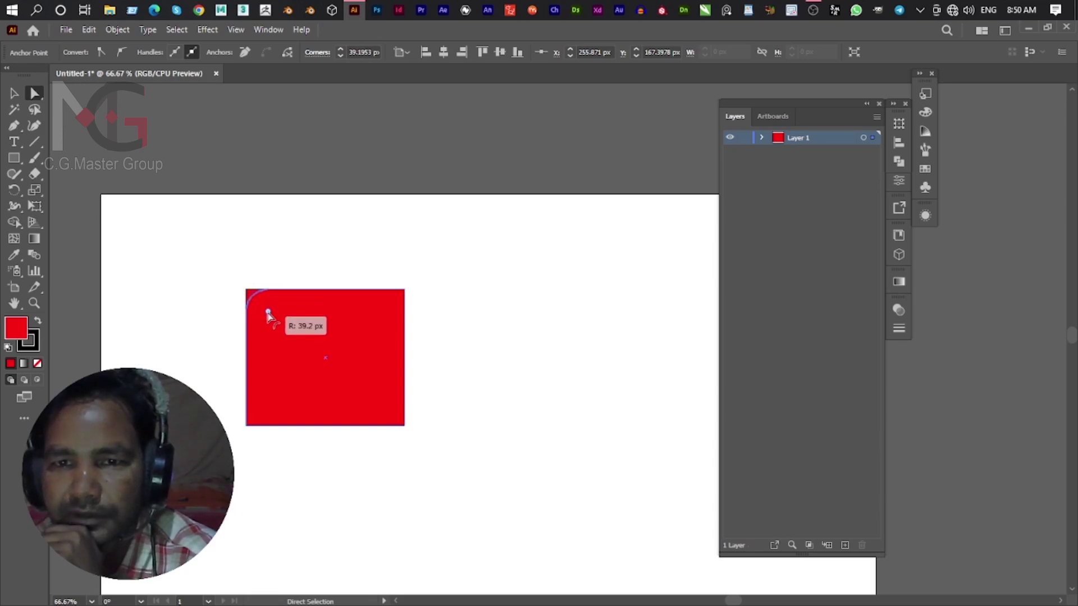
pyautogui.moveTo(277, 328); pyautogui.dragTo(303, 351)
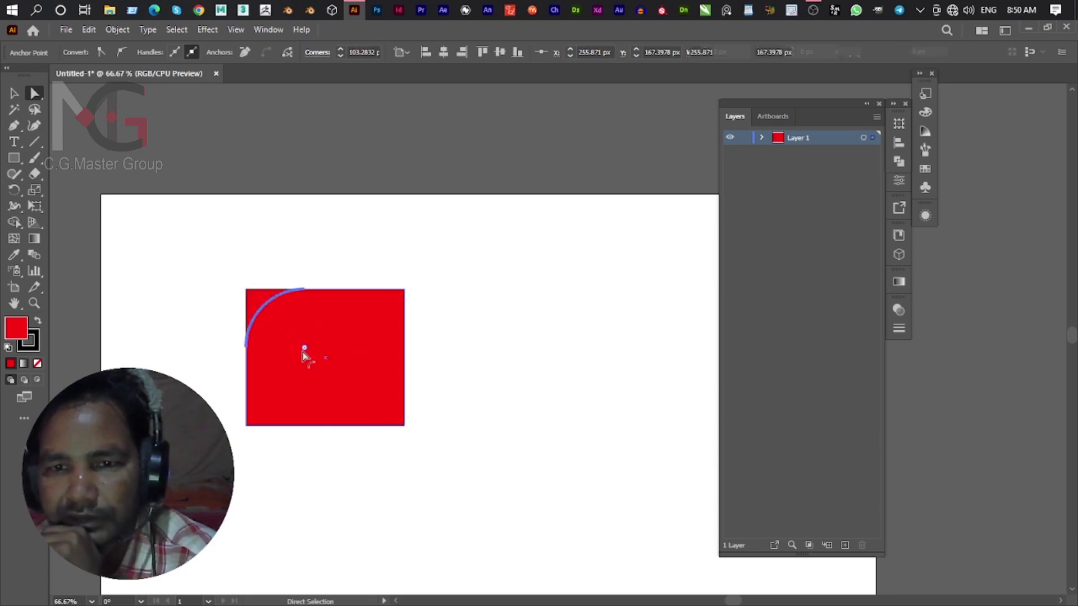
pyautogui.hotkey('ctrl', 'z')
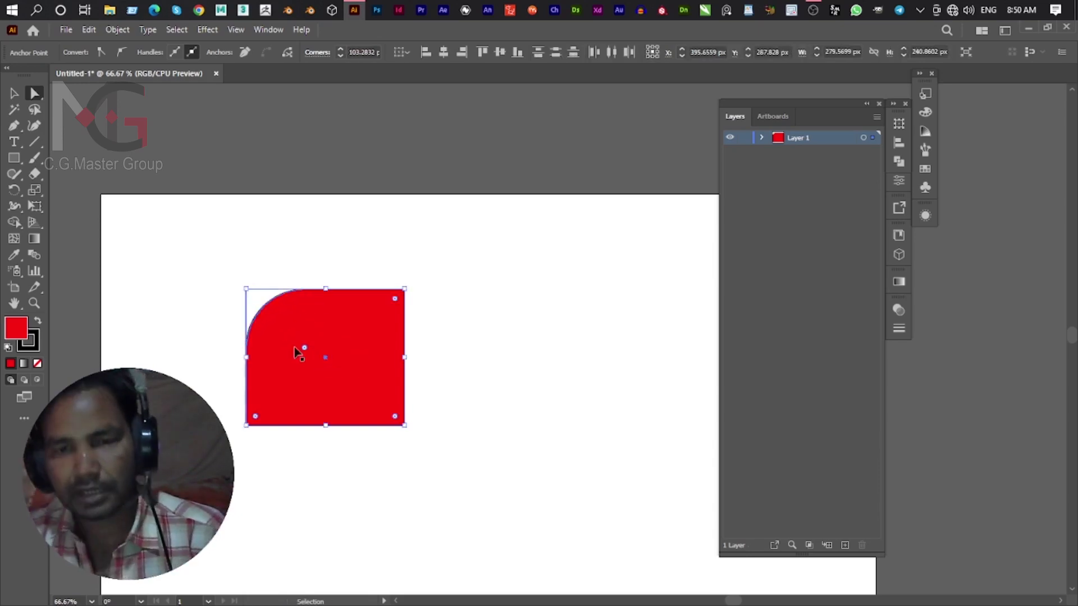
# Apply a 20 px Corners value, then reselect the top-left anchor and the path.
pyautogui.scroll(3, 260, 289)
pyautogui.scroll(1, 259, 288)
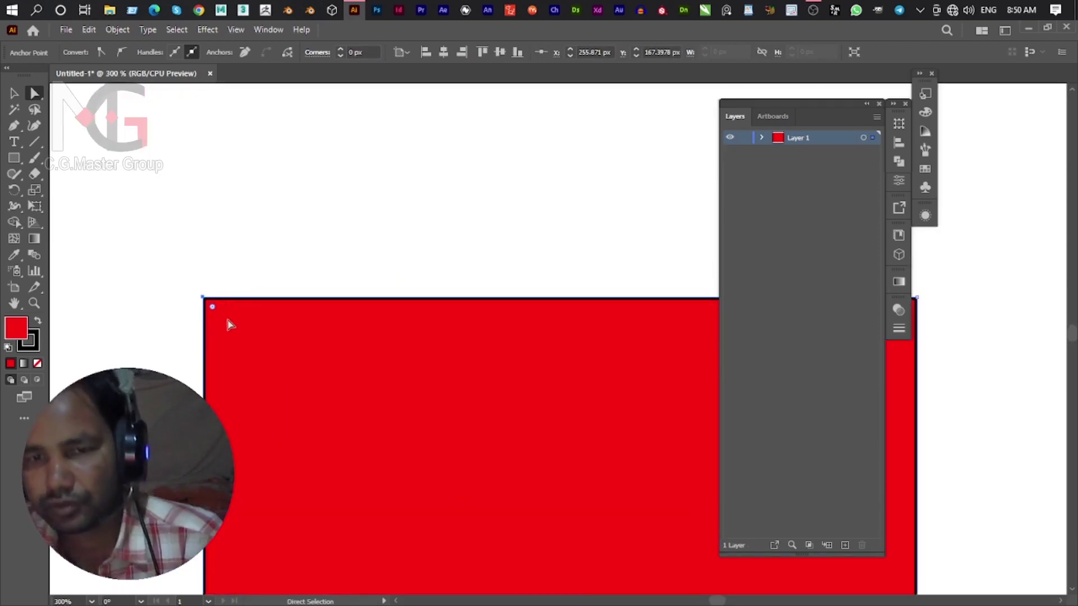
pyautogui.moveTo(218, 407); pyautogui.dragTo(234, 325)
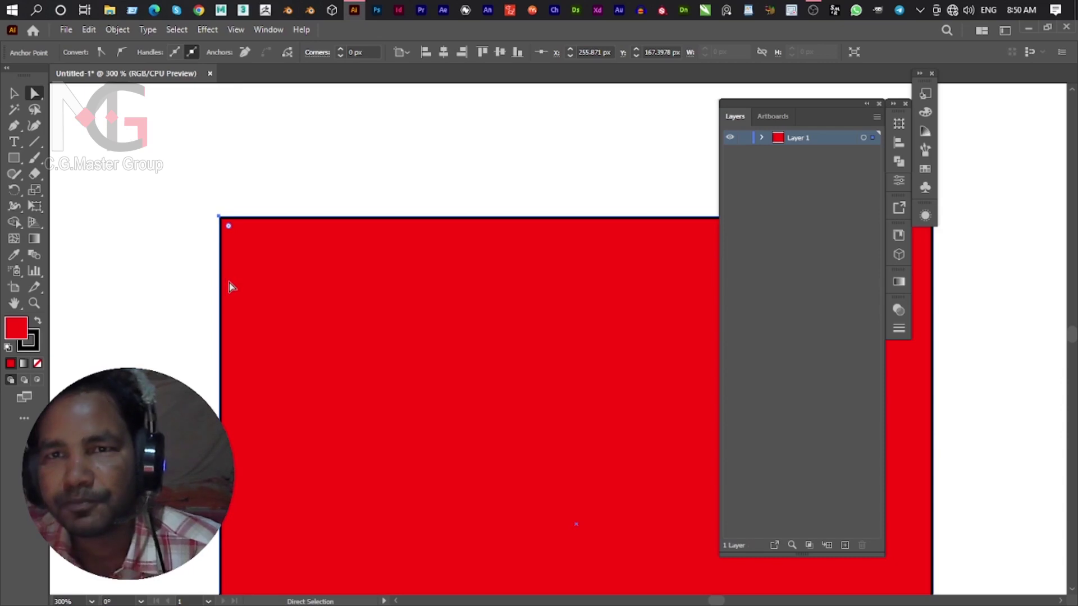
pyautogui.click(363, 51)
pyautogui.write('20')
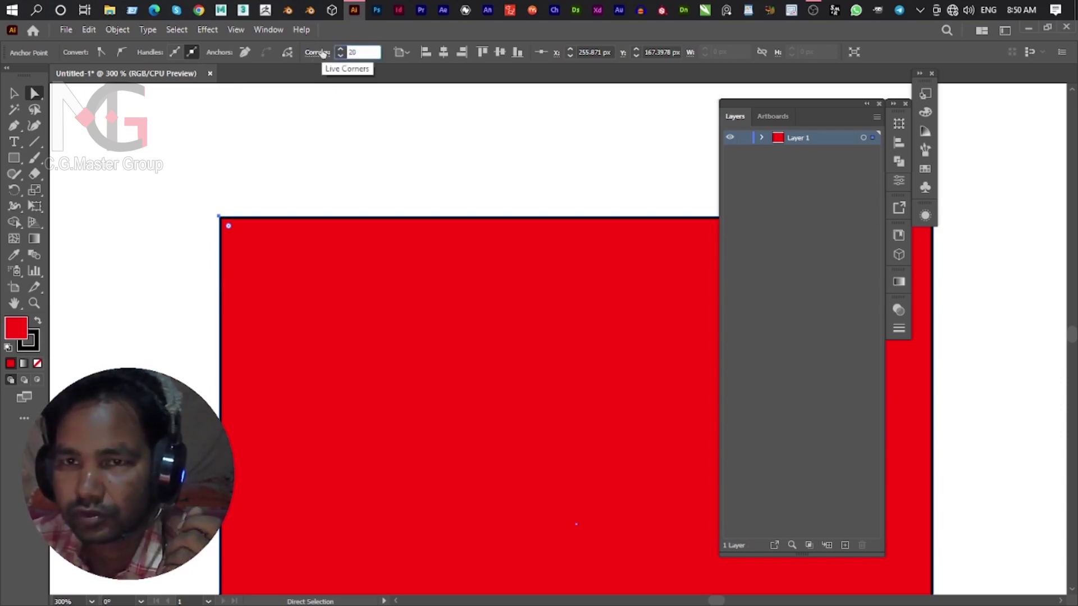
pyautogui.click(365, 215)
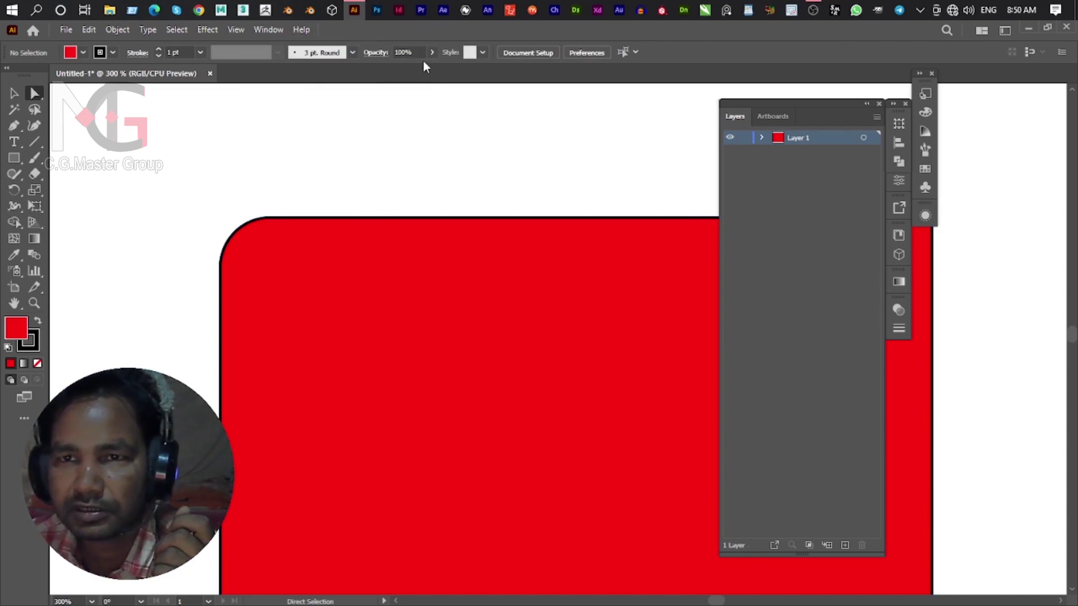
pyautogui.click(219, 267)
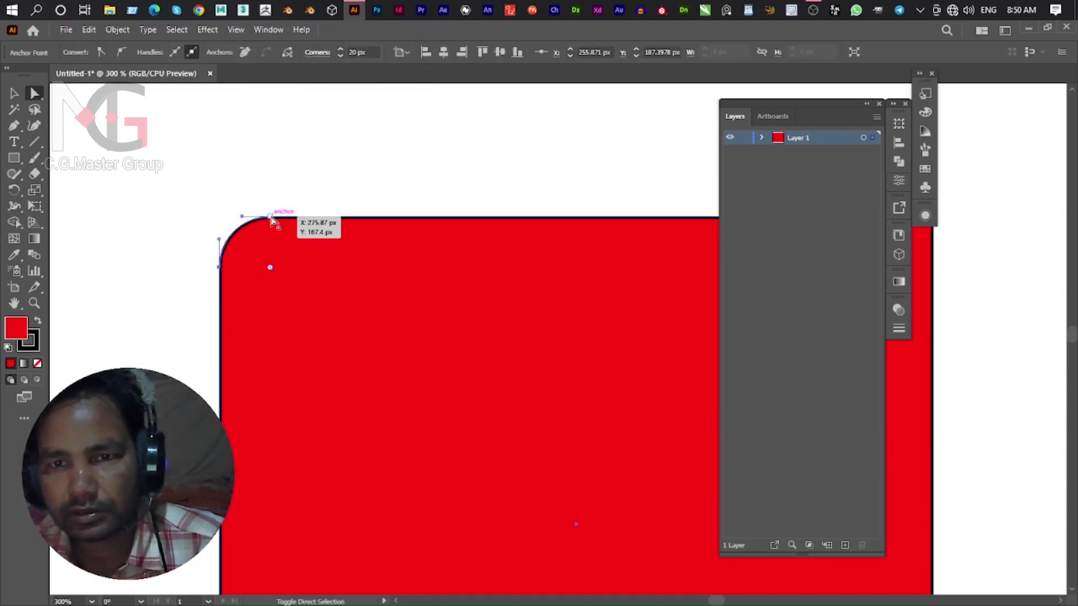
pyautogui.click(275, 220)
# Scroll the Control bar Corners value up to about 74 px.
pyautogui.click(371, 52)
pyautogui.scroll(4, 372, 52)
pyautogui.scroll(8, 372, 52)
pyautogui.scroll(10, 371, 51)
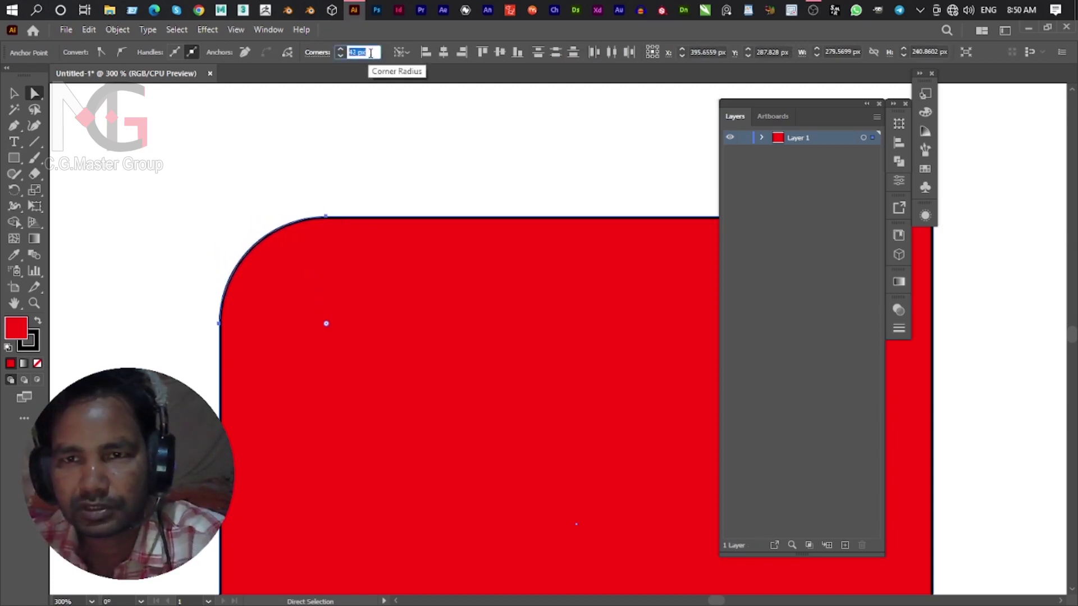
pyautogui.scroll(10, 371, 52)
pyautogui.scroll(10, 367, 53)
pyautogui.scroll(8, 365, 52)
pyautogui.scroll(4, 364, 52)
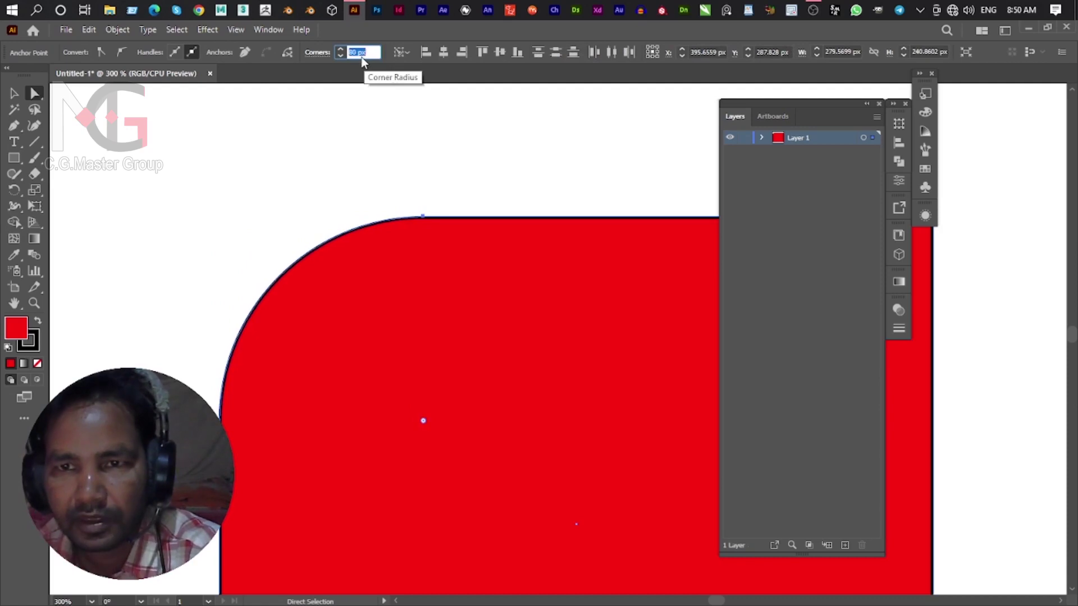
pyautogui.scroll(-4, 355, 84)
pyautogui.scroll(-3, 352, 70)
pyautogui.scroll(3, 350, 66)
# Marquee-select the red rounded shape and delete it.
pyautogui.click(22, 96)
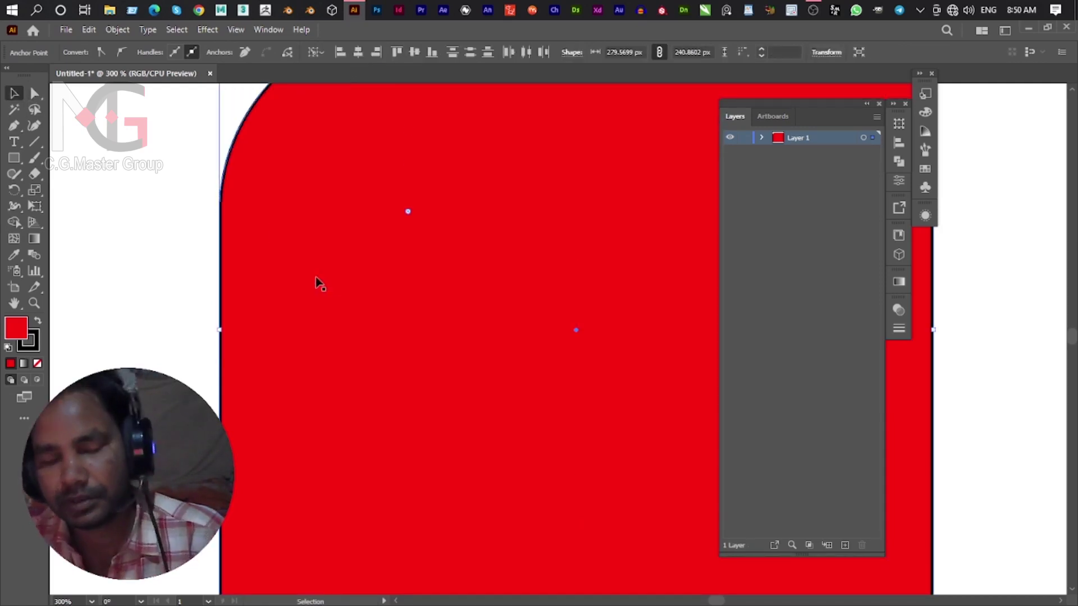
pyautogui.scroll(-5, 309, 278)
pyautogui.moveTo(188, 186); pyautogui.dragTo(474, 397)
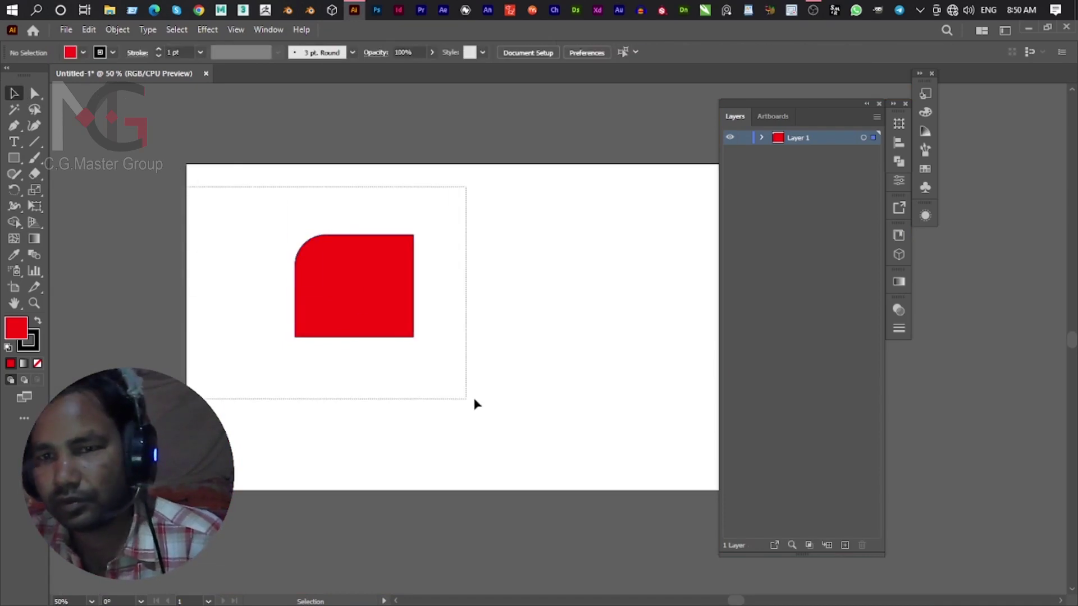
pyautogui.press('Delete')
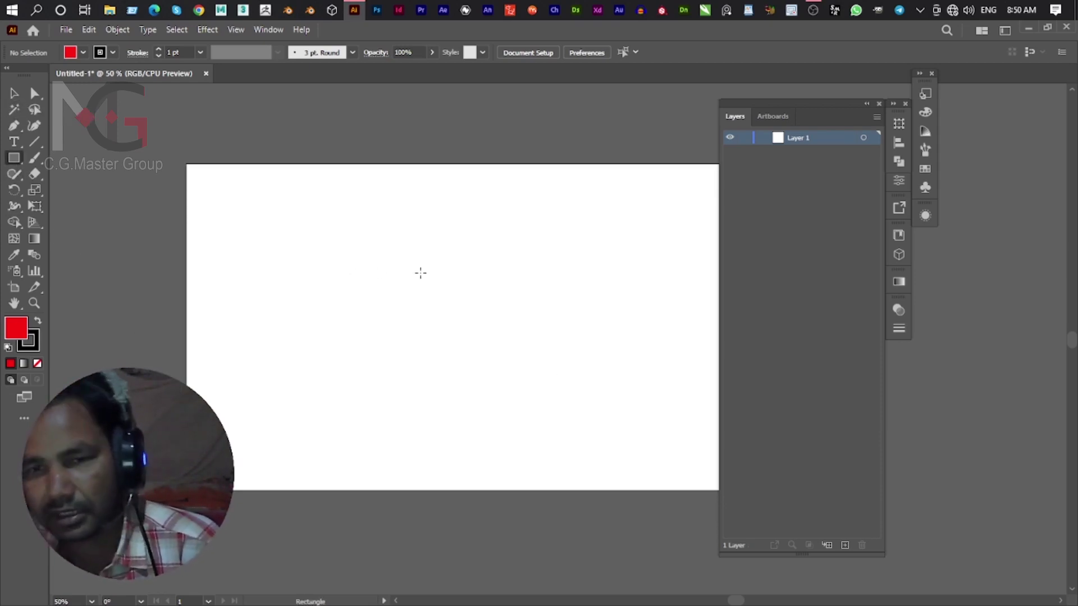
pyautogui.moveTo(298, 213); pyautogui.dragTo(455, 386)
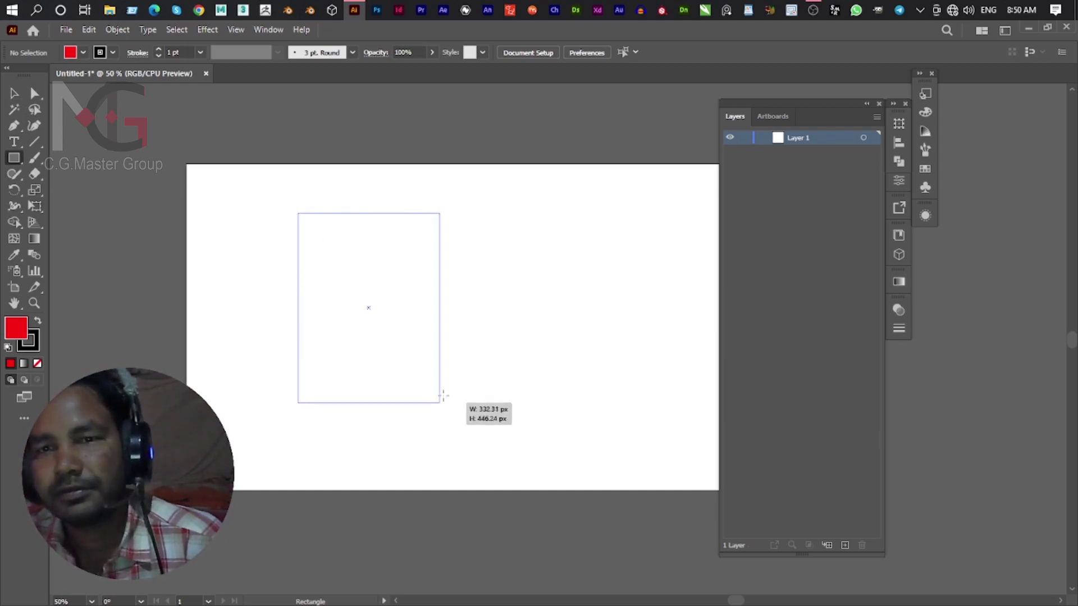
pyautogui.click(21, 96)
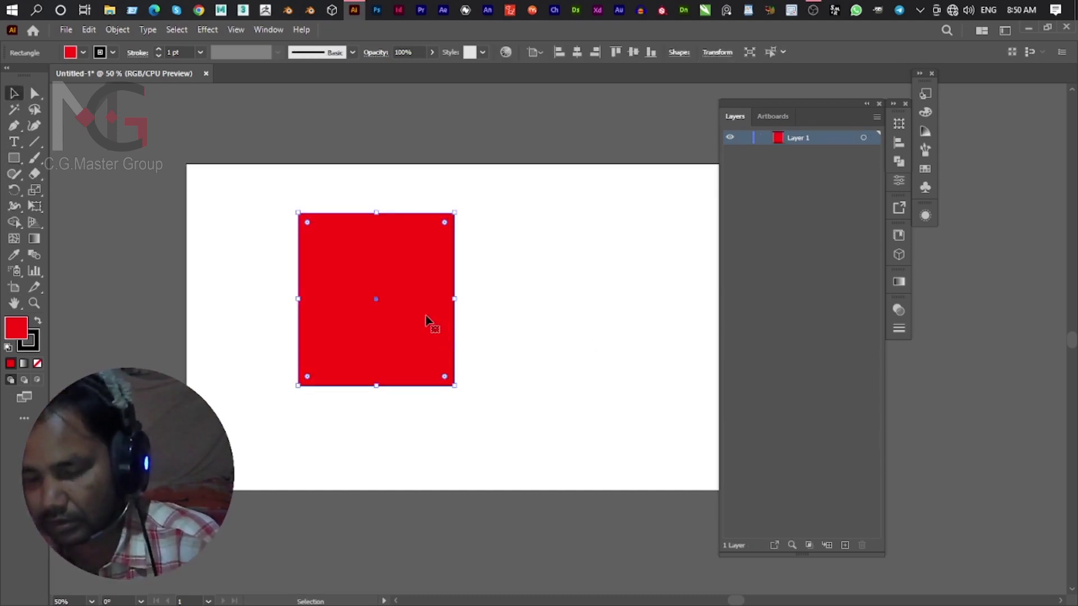
pyautogui.press('Delete')
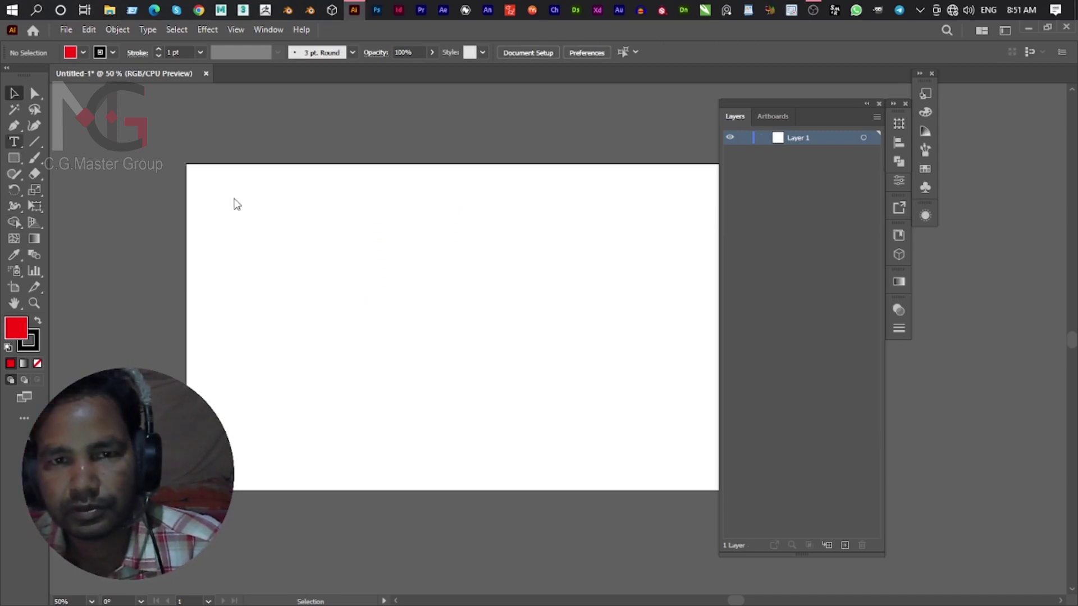
pyautogui.click(15, 161)
# Draw a small red square and repeat Alt-drag copies into a row of eight.
pyautogui.moveTo(221, 191); pyautogui.dragTo(264, 231)
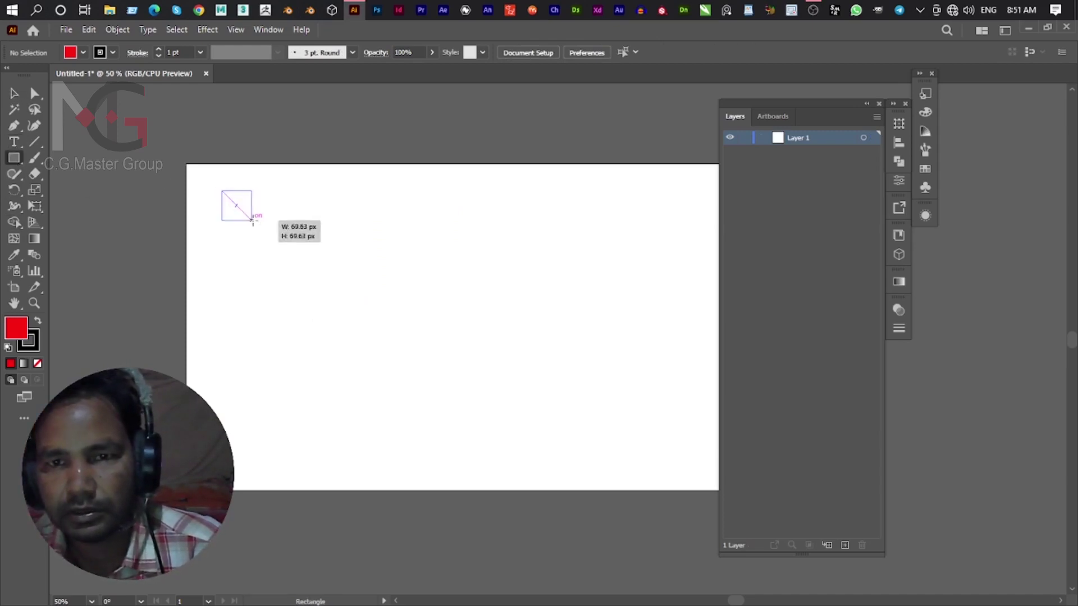
pyautogui.click(14, 94)
pyautogui.moveTo(250, 215); pyautogui.dragTo(309, 215)
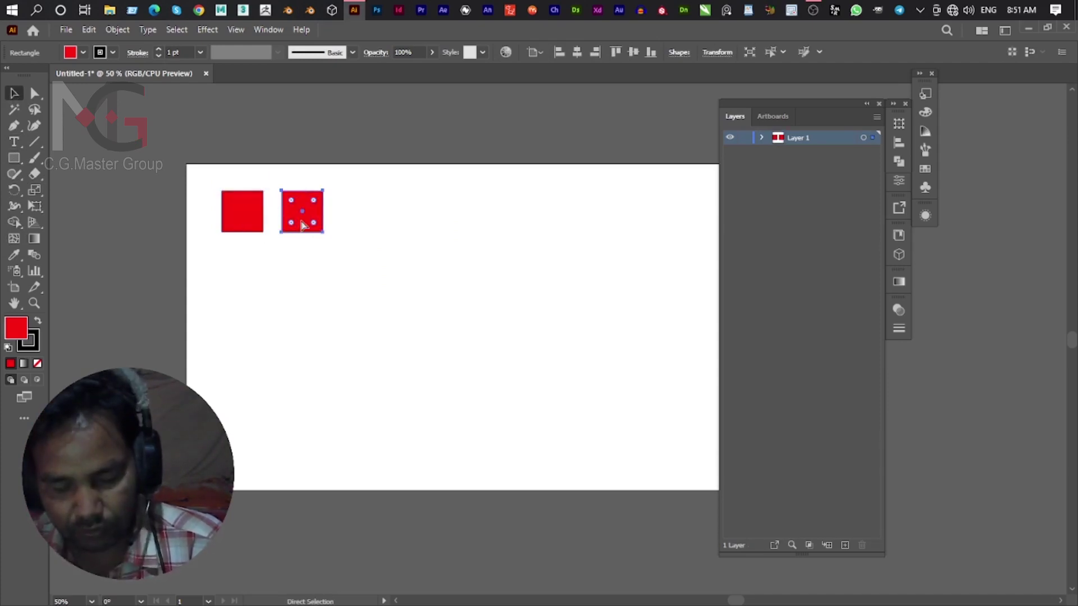
pyautogui.hotkey('ctrl', 'd')
pyautogui.hotkey('ctrl', 'd')
pyautogui.hotkey('ctrl', 'd')
pyautogui.hotkey('ctrl', 'd')
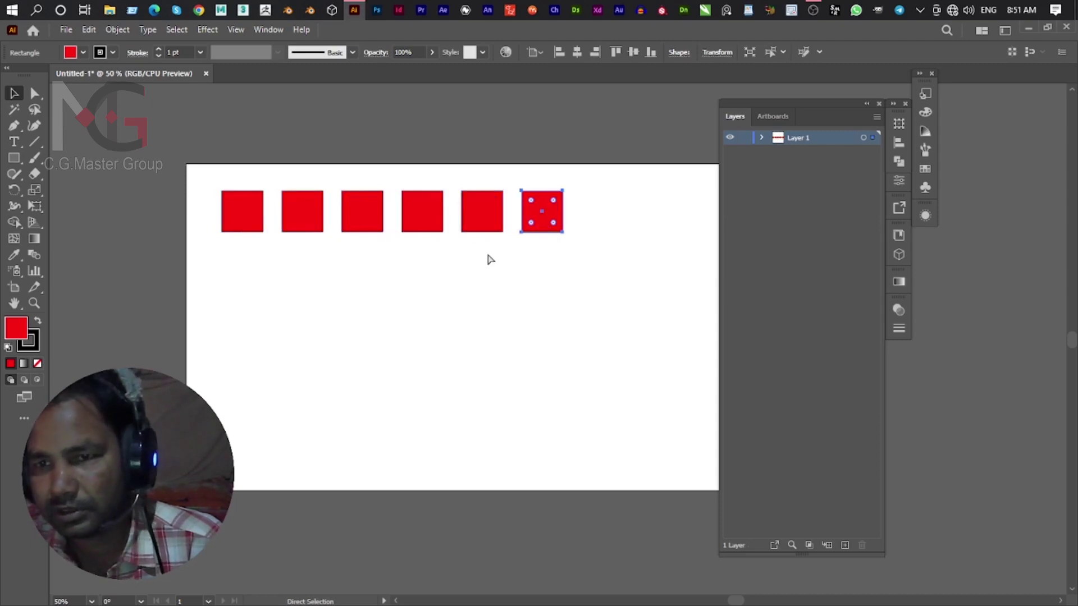
pyautogui.hotkey('ctrl', 'd')
pyautogui.moveTo(563, 279); pyautogui.dragTo(494, 295)
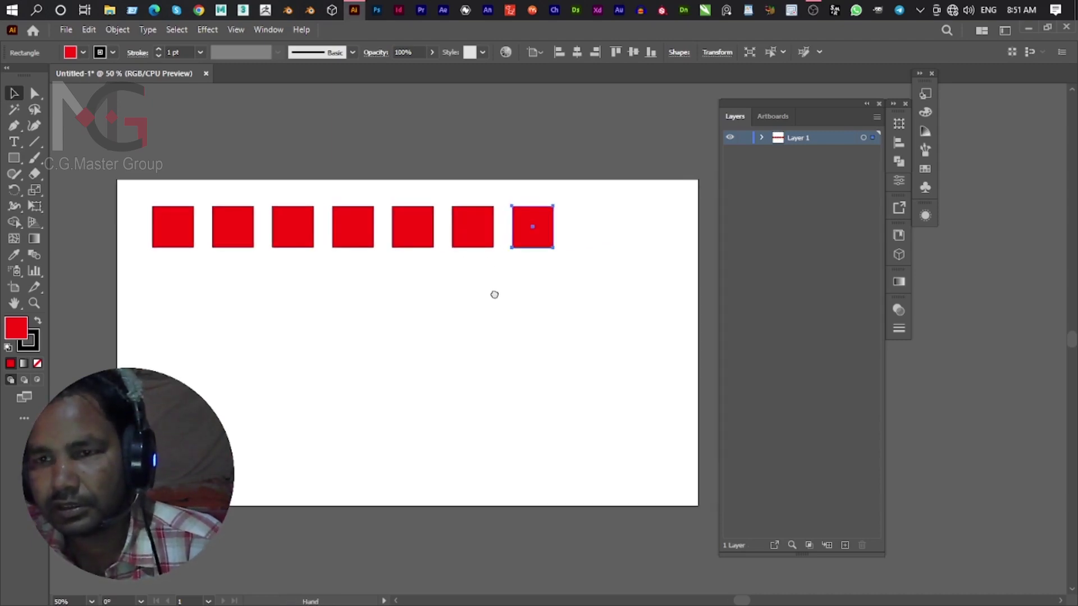
pyautogui.hotkey('ctrl', 'd')
# Recolour the second, fourth and sixth squares blue.
pyautogui.click(556, 293)
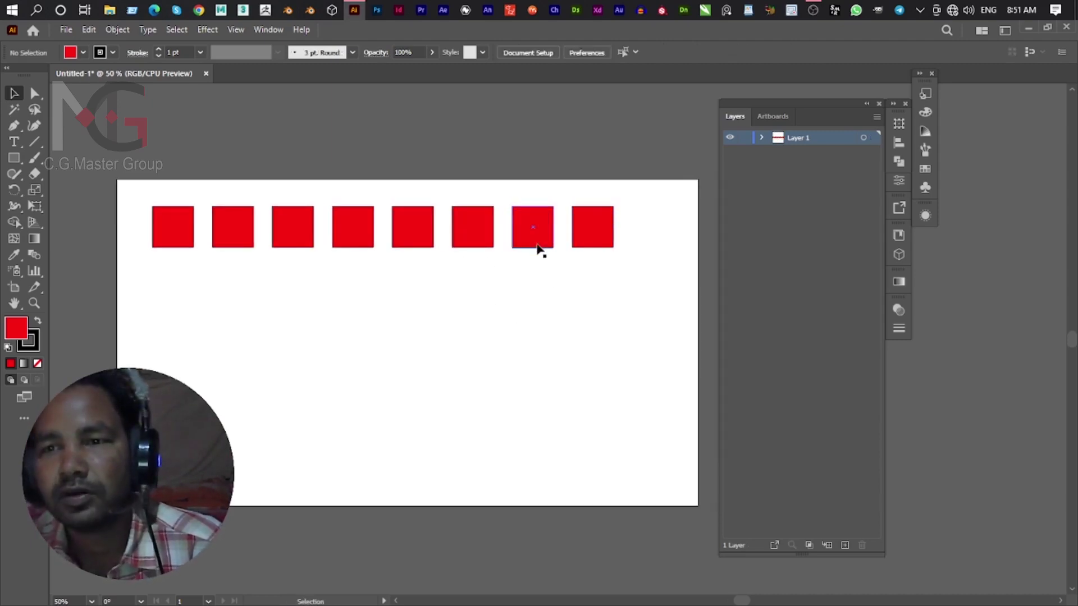
pyautogui.click(487, 231)
pyautogui.keyDown('shift'); pyautogui.click(368, 233); pyautogui.keyUp('shift')
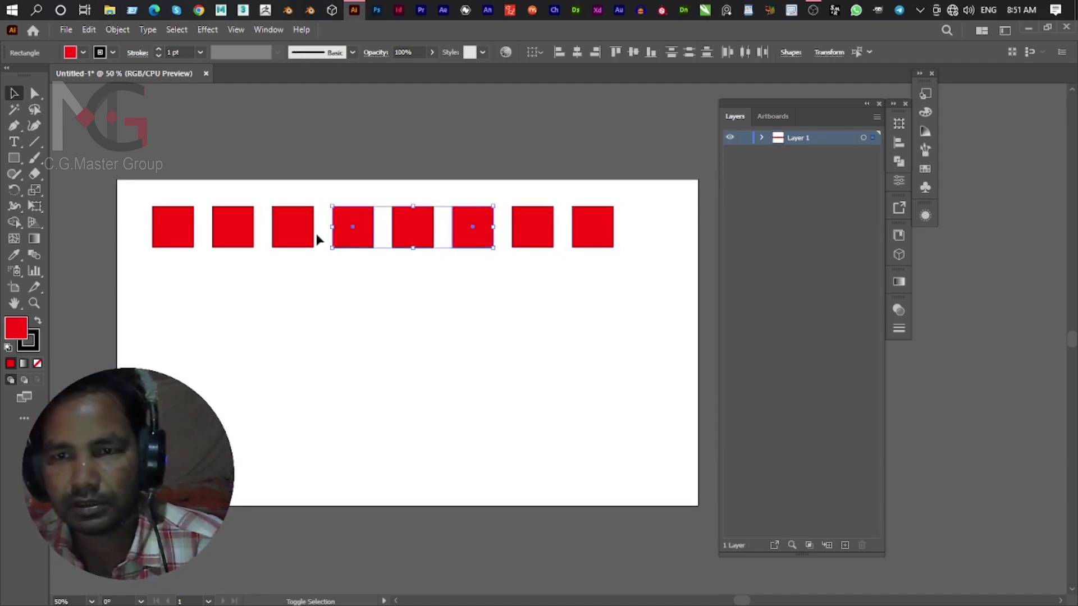
pyautogui.keyDown('shift'); pyautogui.click(228, 217); pyautogui.keyUp('shift')
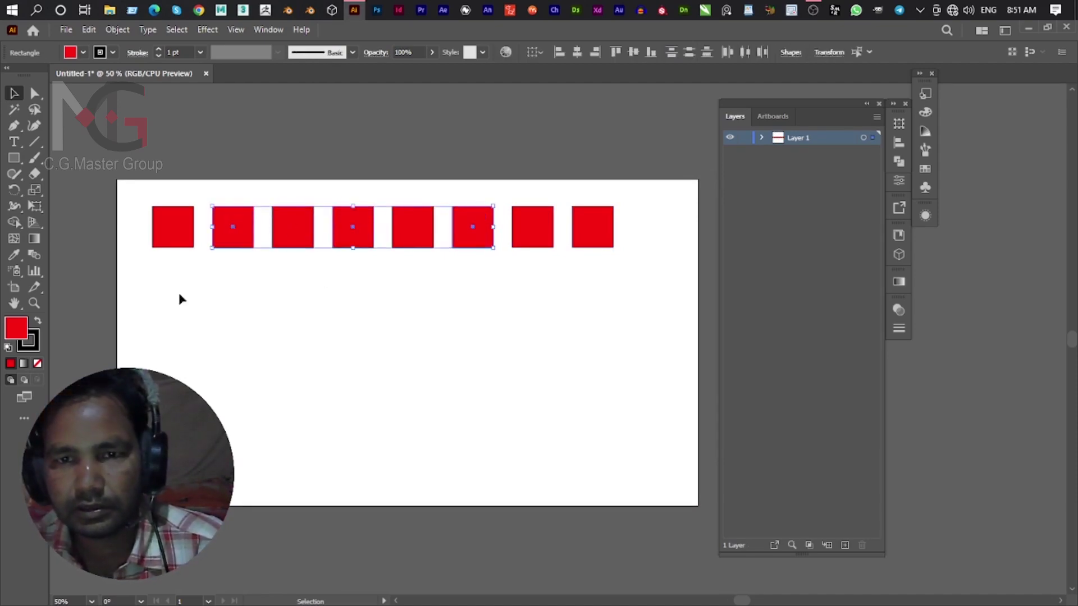
pyautogui.doubleClick(15, 328)
pyautogui.click(825, 328)
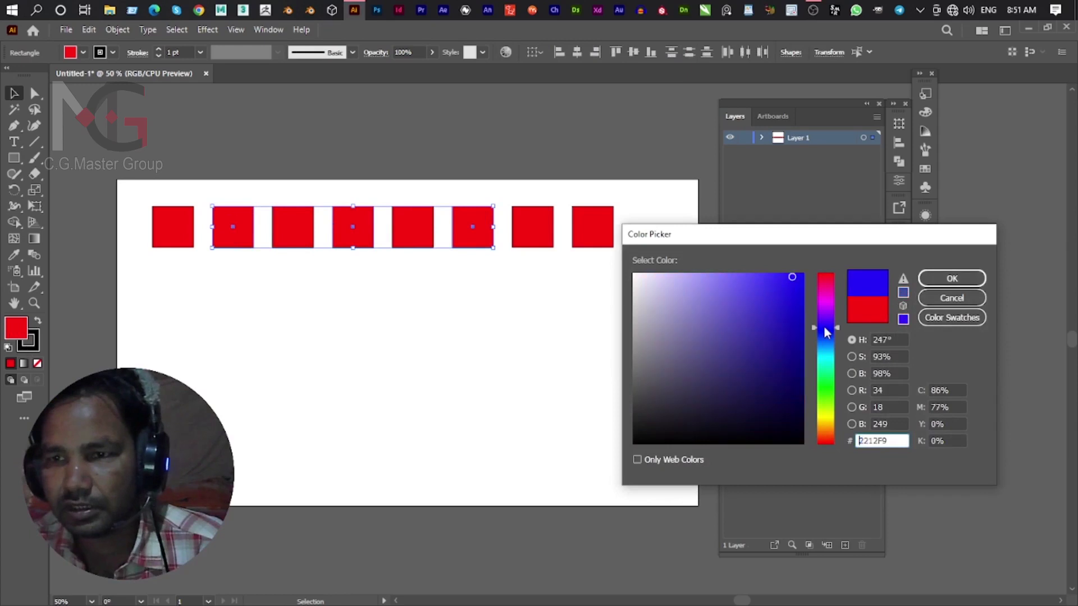
pyautogui.click(952, 278)
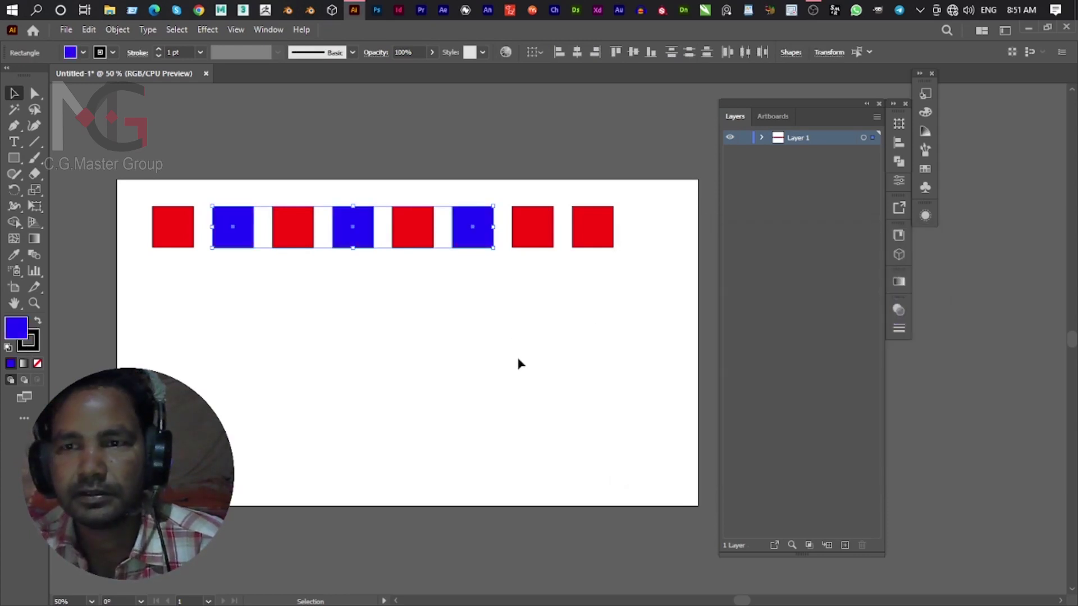
# Make the last square blue-violet, then select the whole row and Alt-drag a copy downward.
pyautogui.click(586, 228)
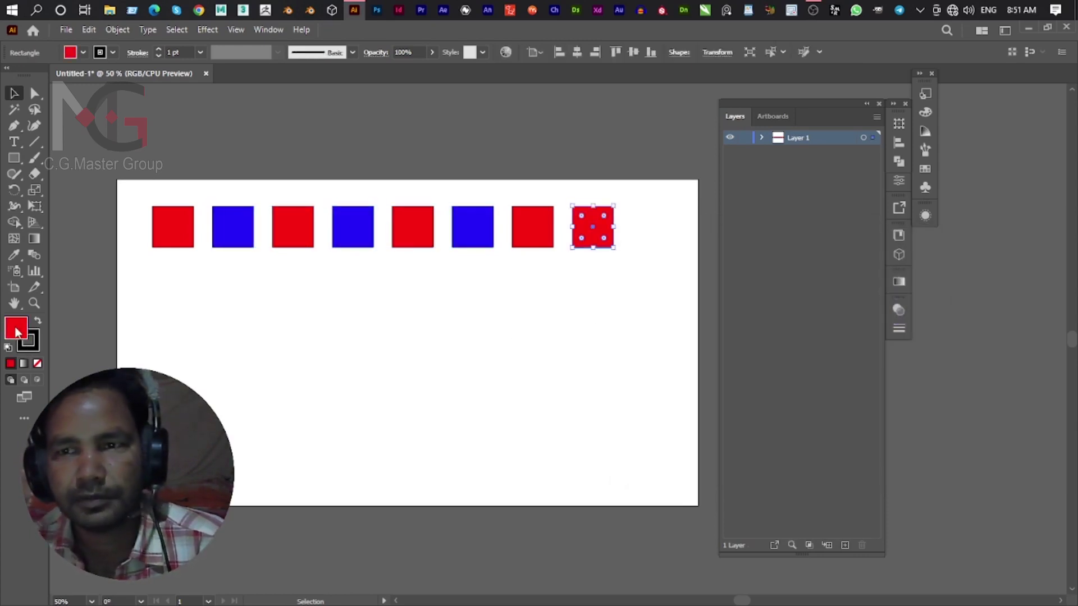
pyautogui.doubleClick(16, 330)
pyautogui.click(827, 324)
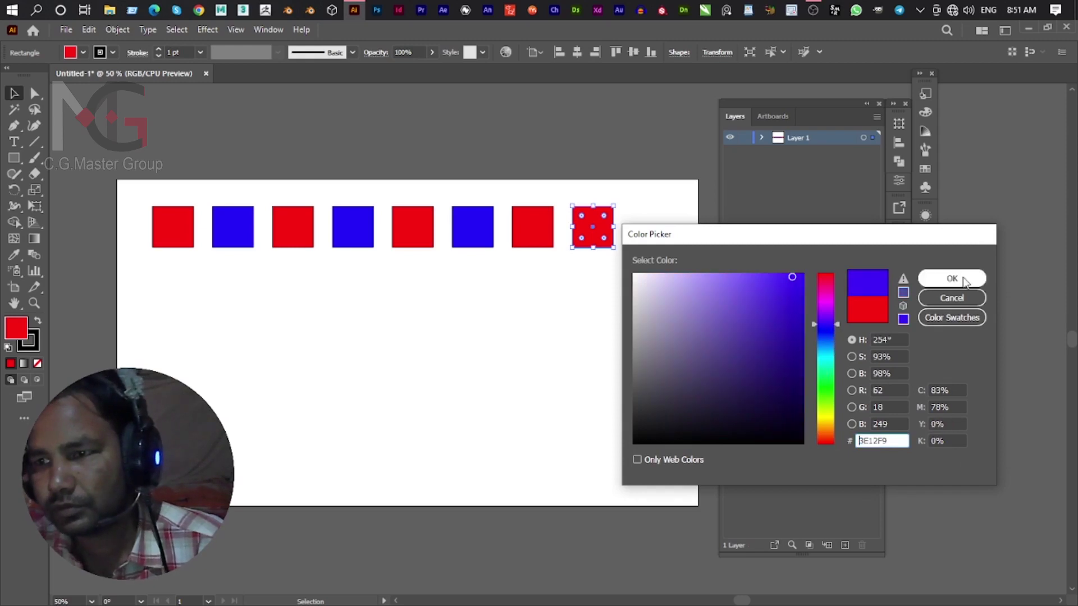
pyautogui.click(952, 278)
pyautogui.click(197, 268)
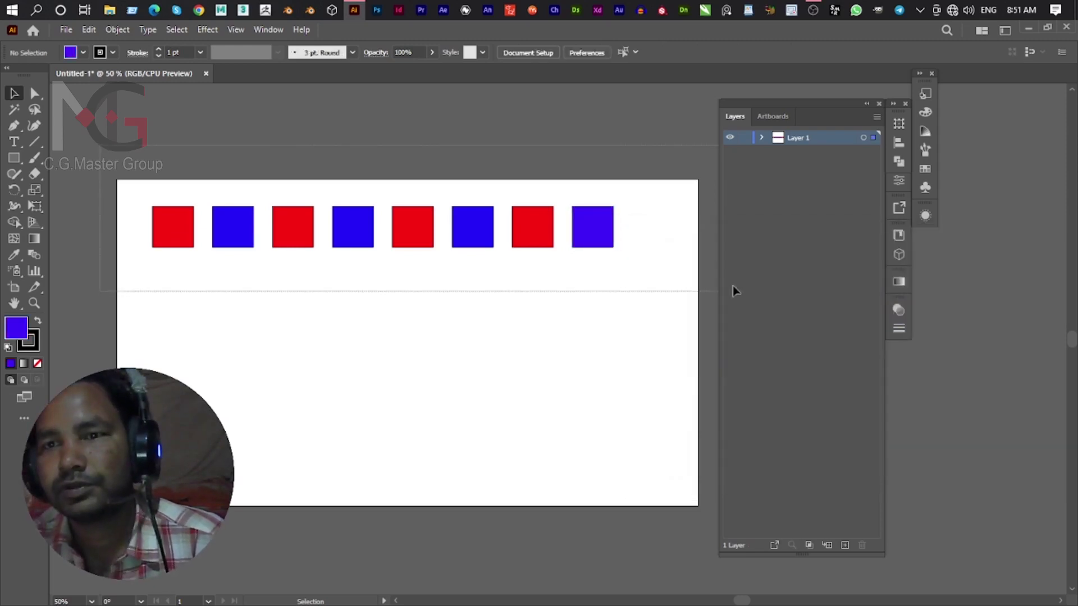
pyautogui.moveTo(730, 290); pyautogui.dragTo(140, 193)
pyautogui.moveTo(501, 209); pyautogui.dragTo(568, 284)
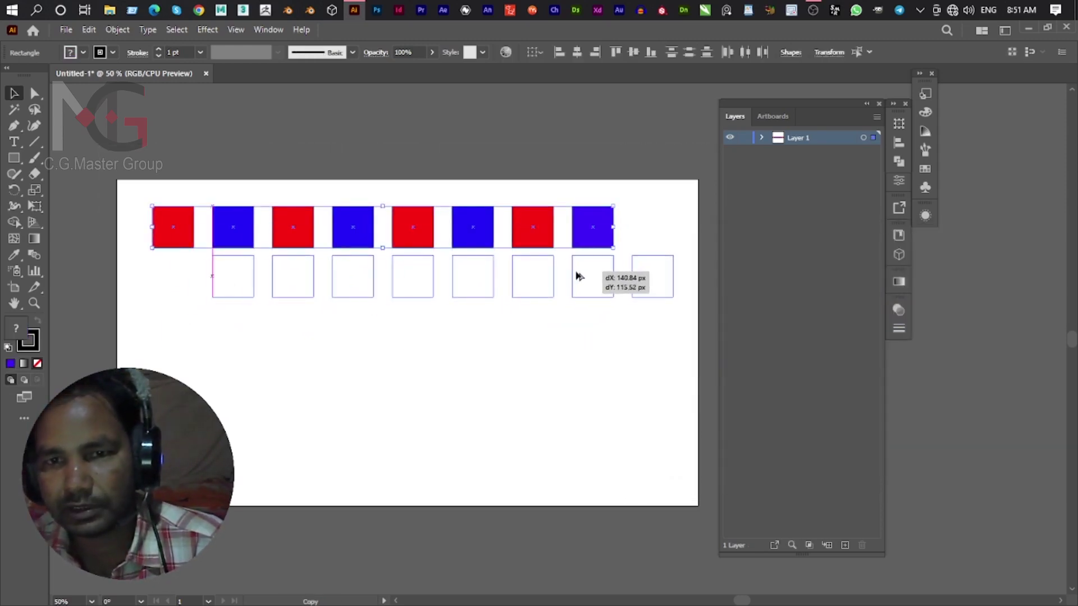
# Drop the copied row below and move its blue-violet end square to the front.
pyautogui.moveTo(568, 284); pyautogui.dragTo(580, 275)
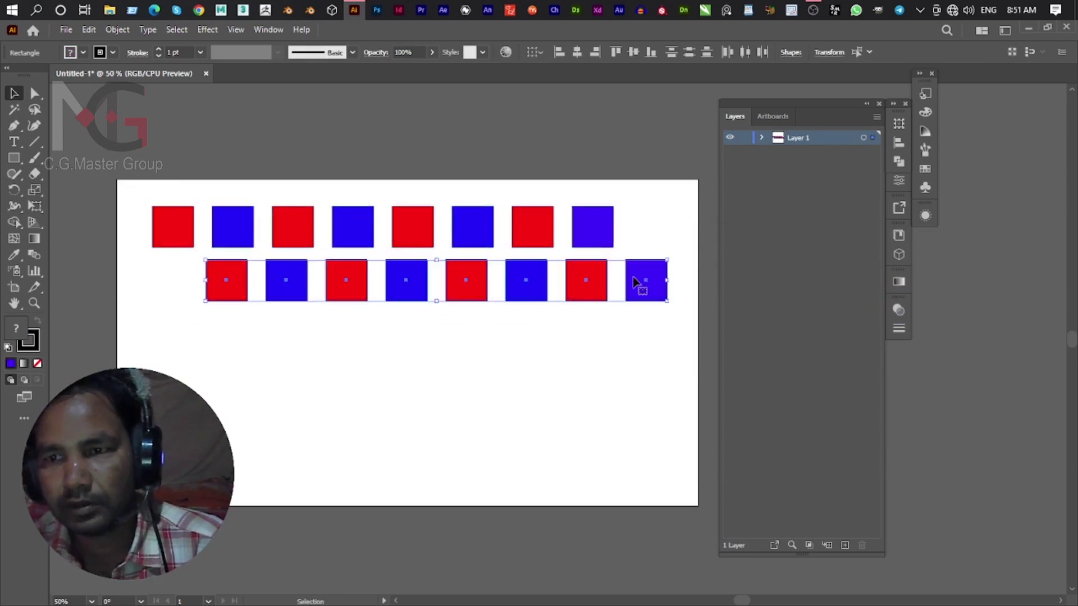
pyautogui.click(651, 284)
pyautogui.moveTo(654, 287); pyautogui.dragTo(176, 275)
pyautogui.click(250, 359)
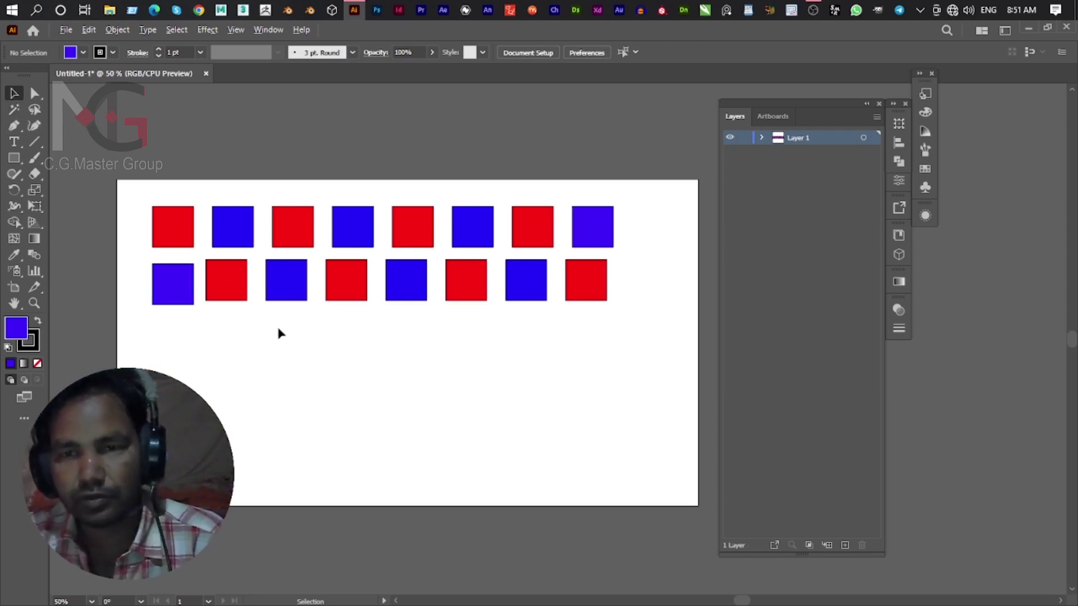
pyautogui.scroll(1, 277, 325)
pyautogui.scroll(2, 211, 284)
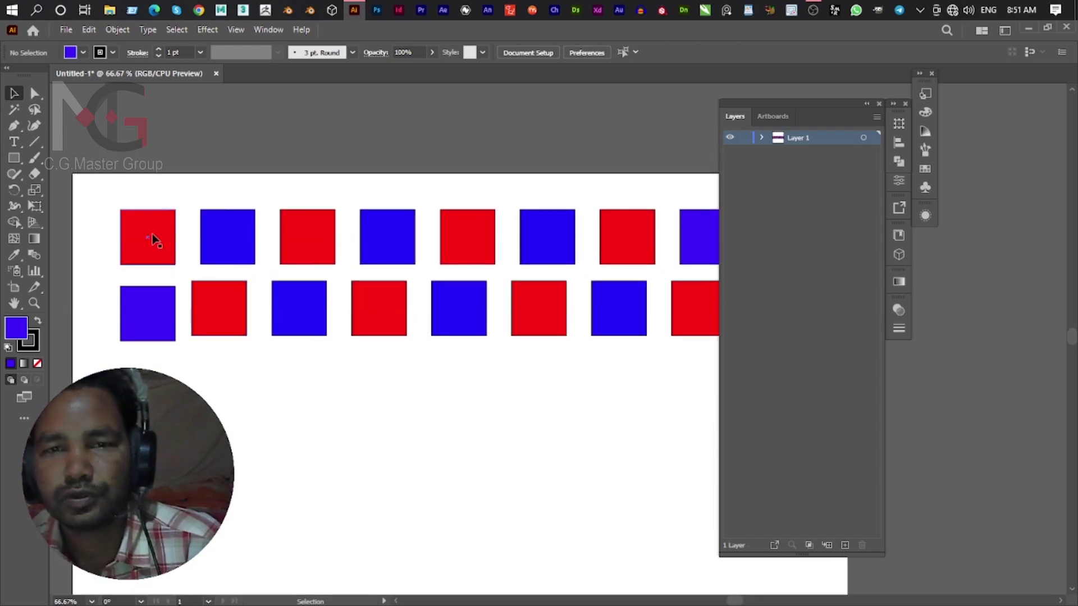
pyautogui.click(153, 239)
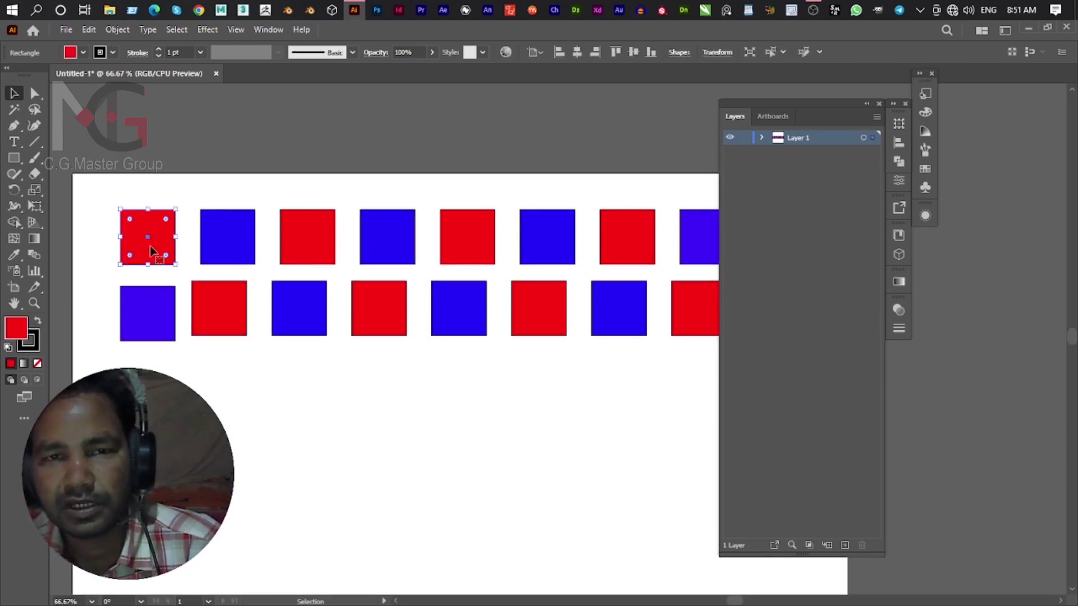
# Magic Wand-click the top-left red square to select all red squares in both rows.
pyautogui.click(14, 109)
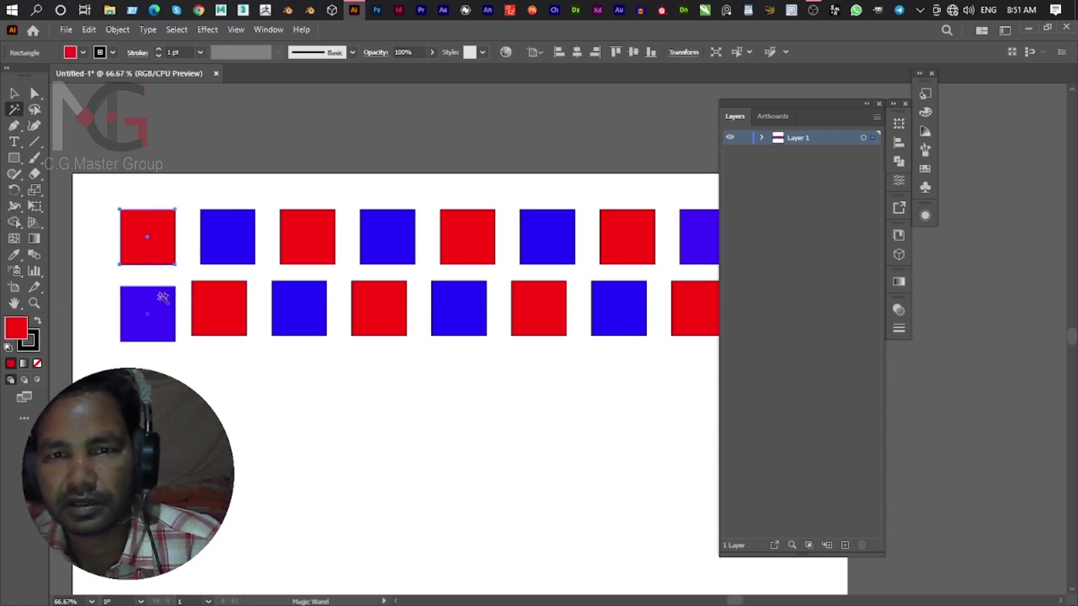
pyautogui.click(164, 240)
pyautogui.moveTo(662, 289); pyautogui.dragTo(466, 305)
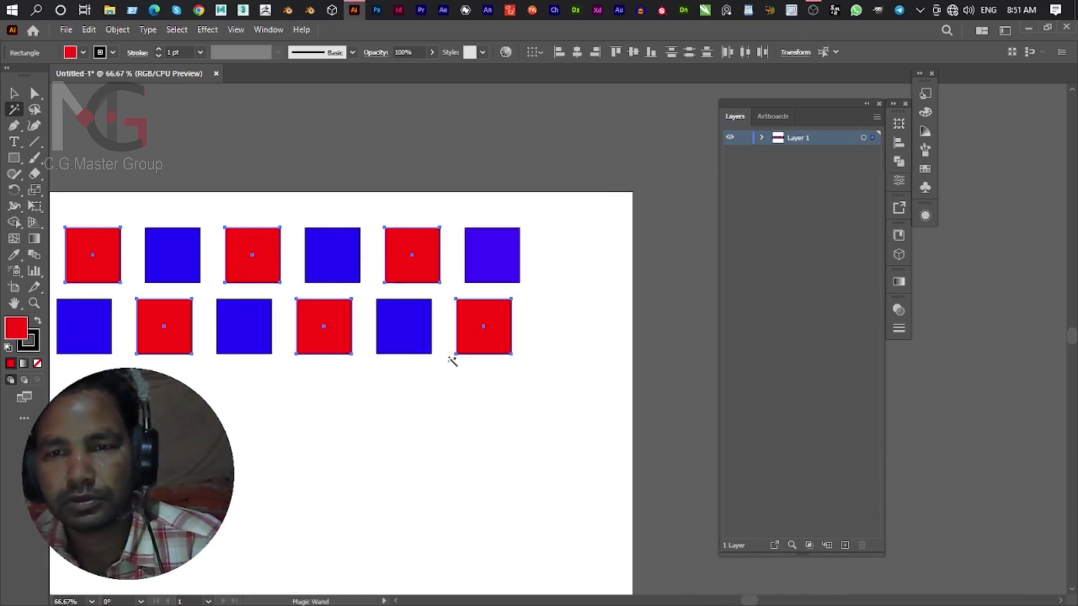
pyautogui.moveTo(435, 376); pyautogui.dragTo(465, 365)
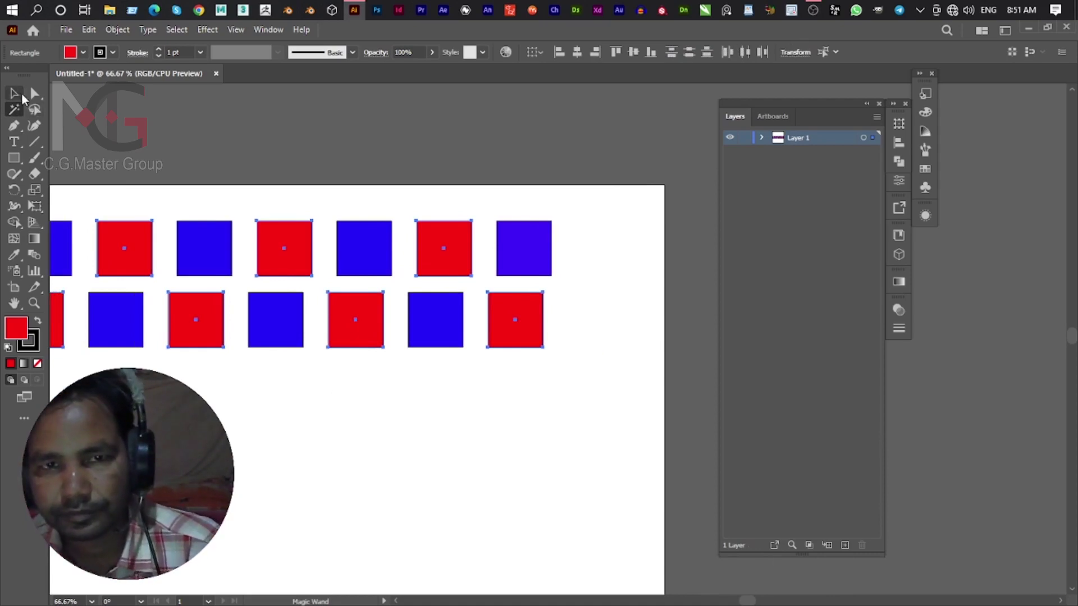
pyautogui.click(14, 94)
pyautogui.click(35, 110)
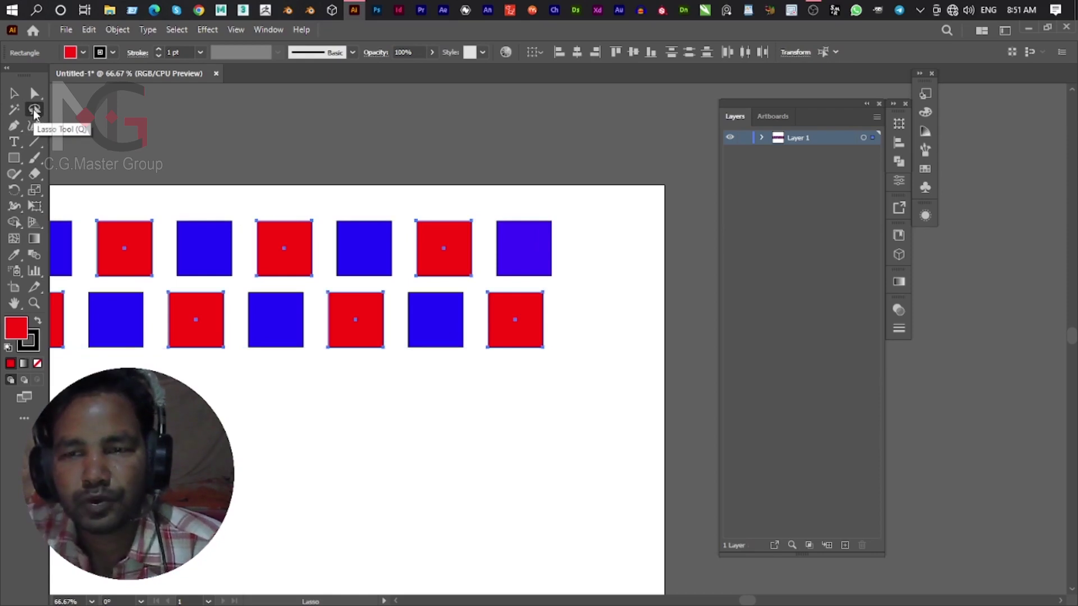
# Lasso-select the red square's corner anchor points.
pyautogui.scroll(5, 149, 266)
pyautogui.scroll(3, 225, 308)
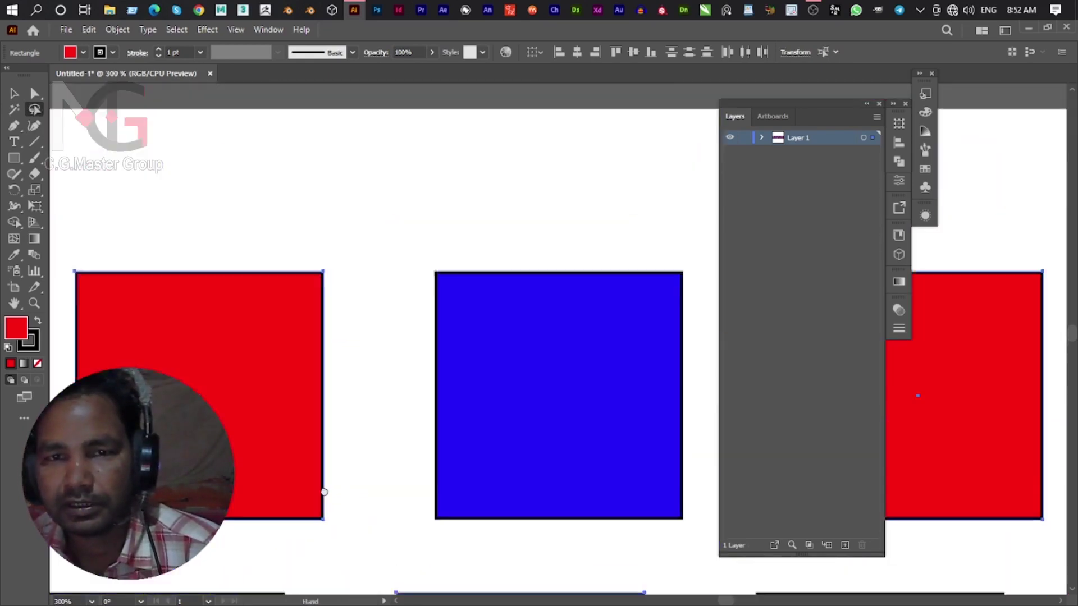
pyautogui.moveTo(362, 310); pyautogui.dragTo(393, 289)
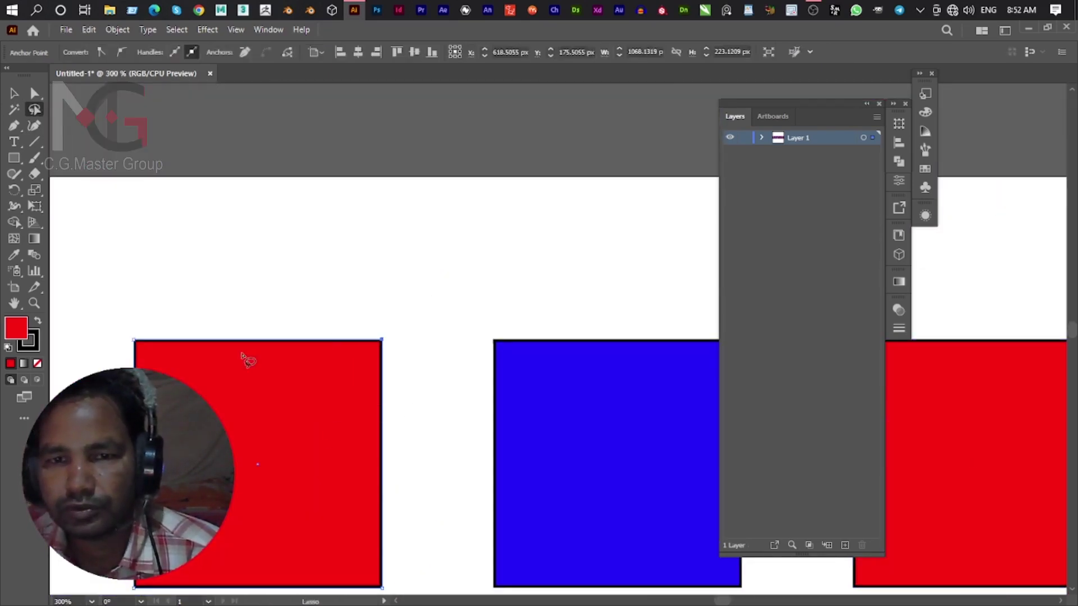
pyautogui.scroll(-2, 240, 356)
pyautogui.hscroll(-2, 240, 356)
pyautogui.moveTo(303, 222)
pyautogui.mouseDown()
pyautogui.moveTo(248, 245)
pyautogui.moveTo(303, 224)
pyautogui.mouseUp()
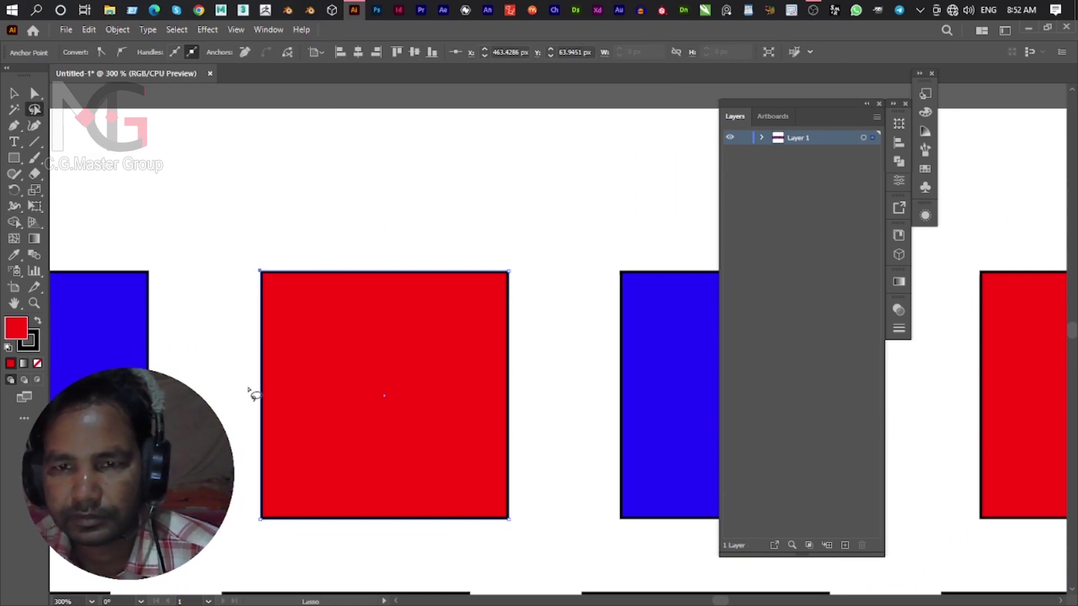
pyautogui.moveTo(246, 198); pyautogui.dragTo(200, 396)
pyautogui.moveTo(313, 570)
pyautogui.mouseDown()
pyautogui.moveTo(561, 409)
pyautogui.moveTo(435, 207)
pyautogui.moveTo(314, 199)
pyautogui.mouseUp()
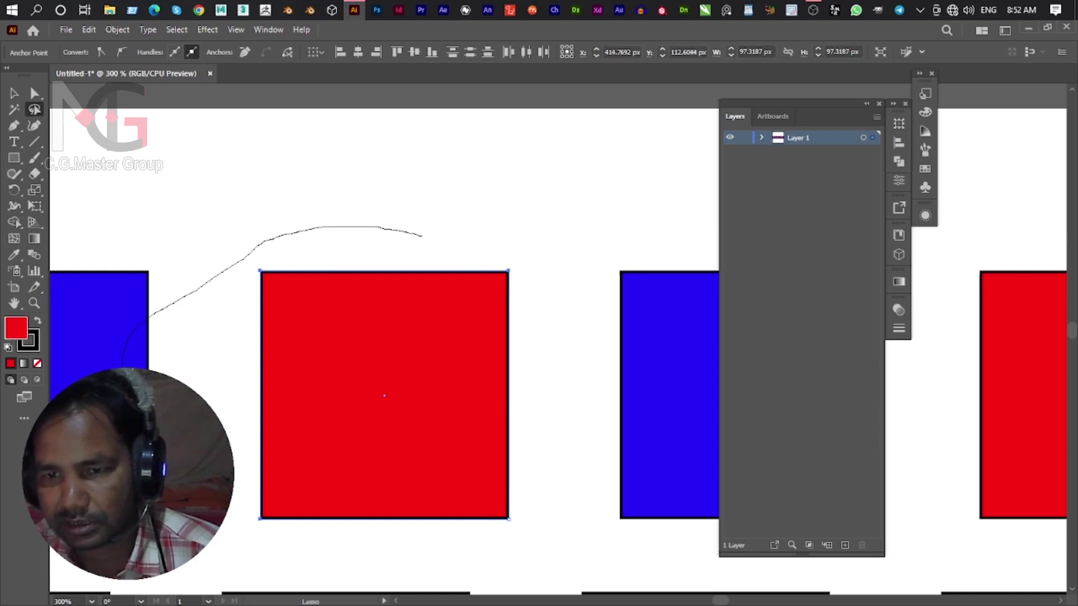
# Lasso around the whole red square to select it, then show the Pen tool variants.
pyautogui.moveTo(505, 257); pyautogui.dragTo(509, 261)
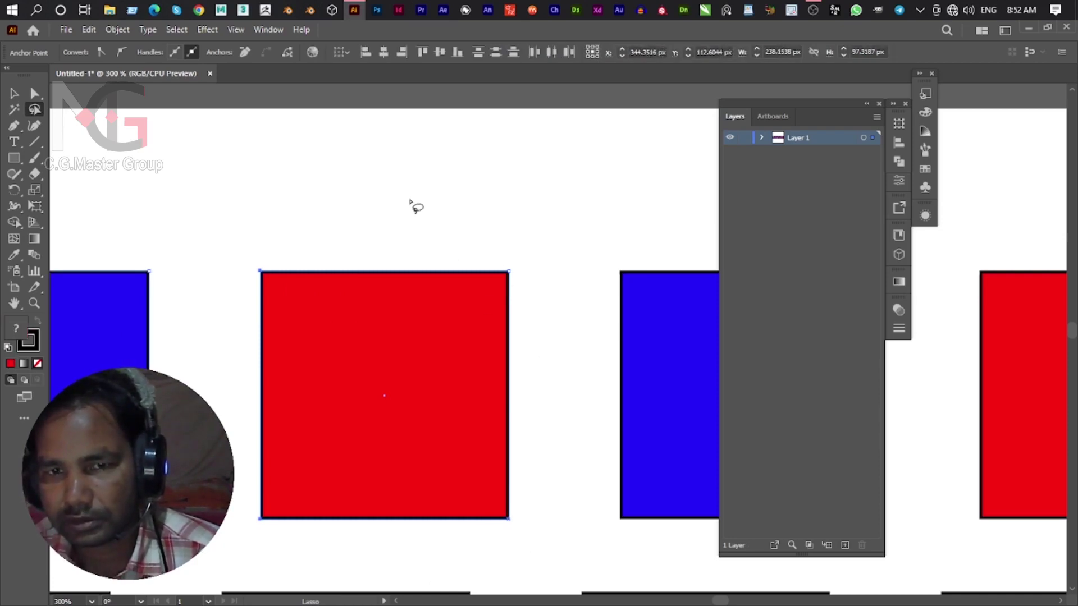
pyautogui.moveTo(416, 194); pyautogui.dragTo(382, 186)
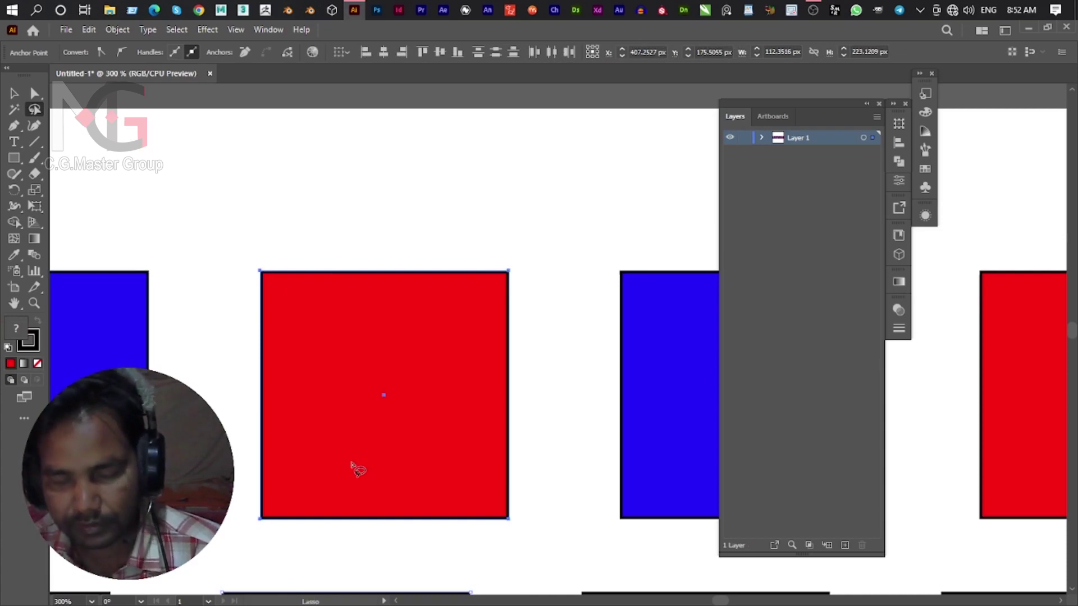
pyautogui.moveTo(394, 426); pyautogui.dragTo(386, 396)
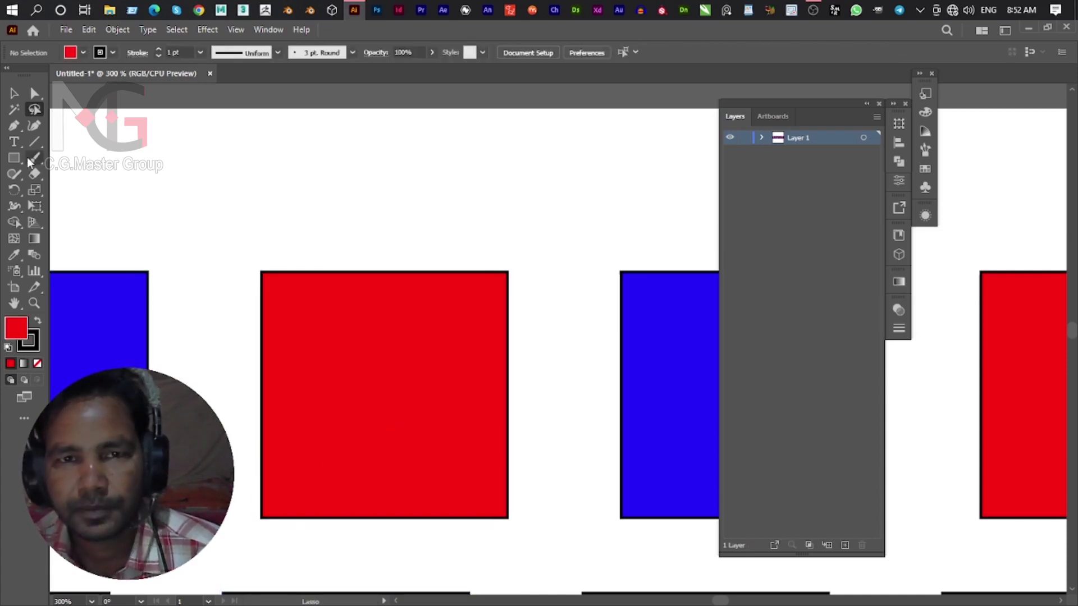
pyautogui.moveTo(548, 176); pyautogui.dragTo(194, 375)
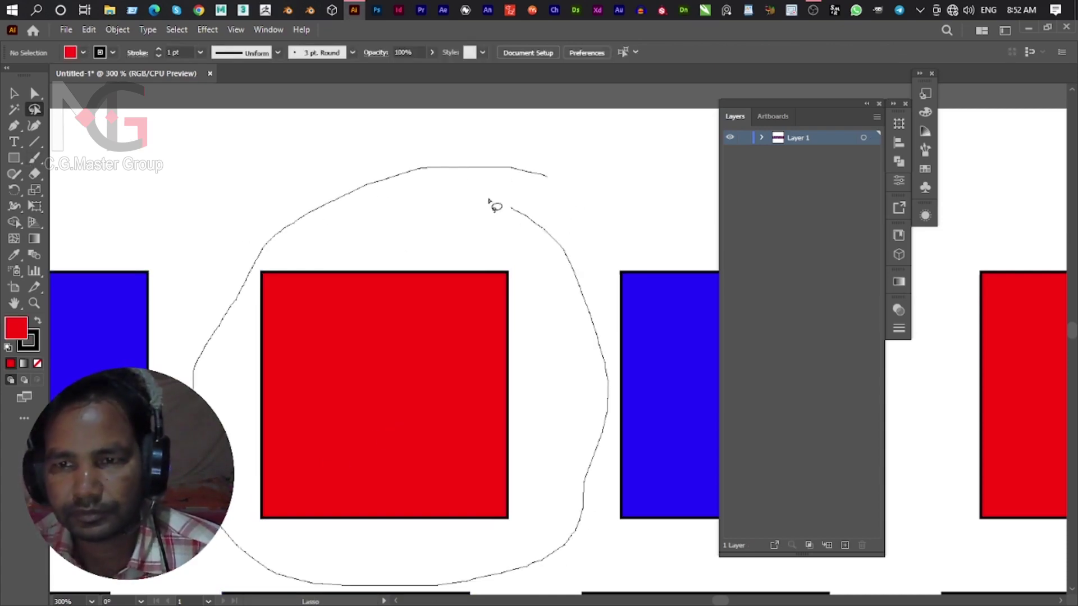
pyautogui.moveTo(524, 219); pyautogui.dragTo(539, 185)
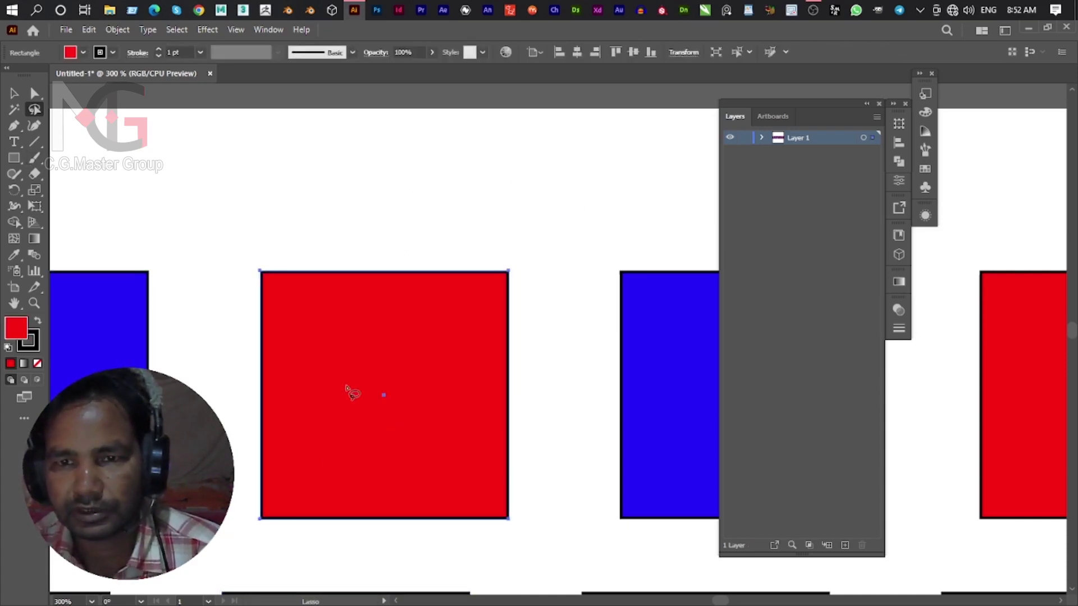
pyautogui.click(19, 123)
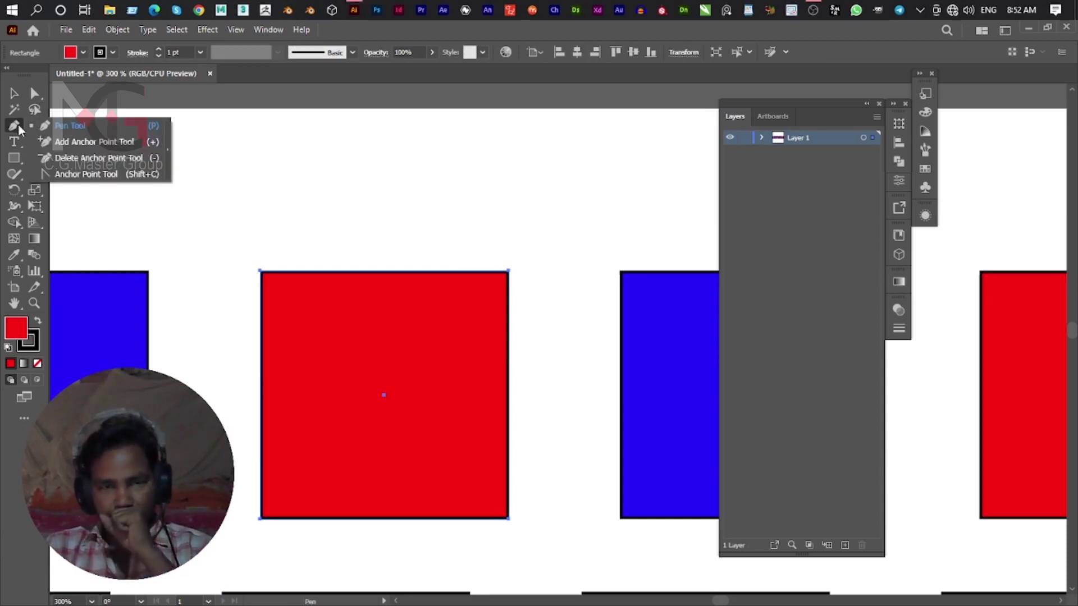
# Marquee-select all the red and blue squares and delete them.
pyautogui.click(73, 125)
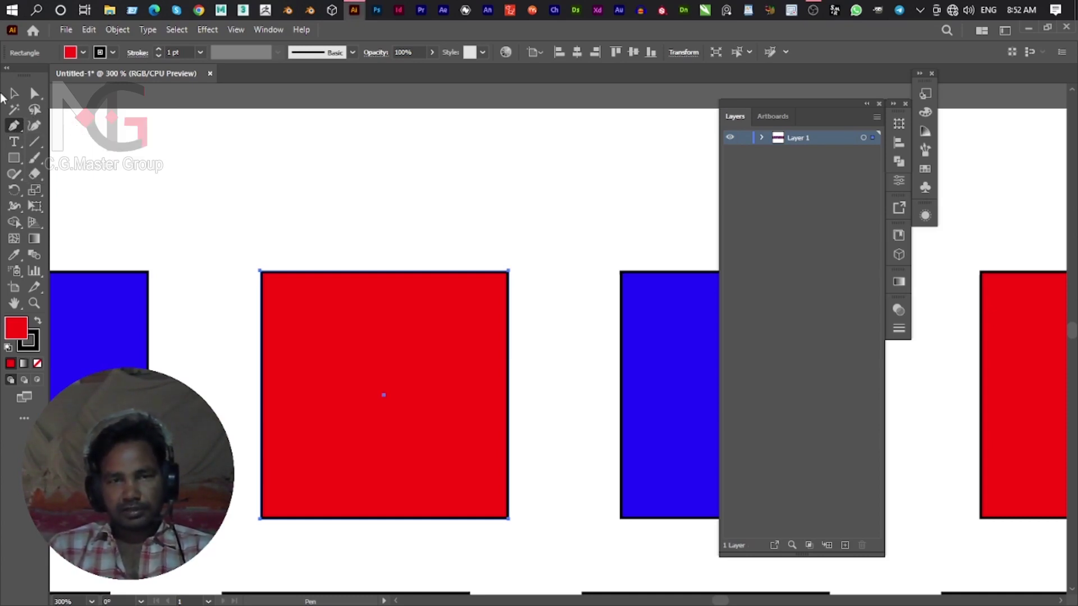
pyautogui.click(14, 94)
pyautogui.scroll(-5, 322, 392)
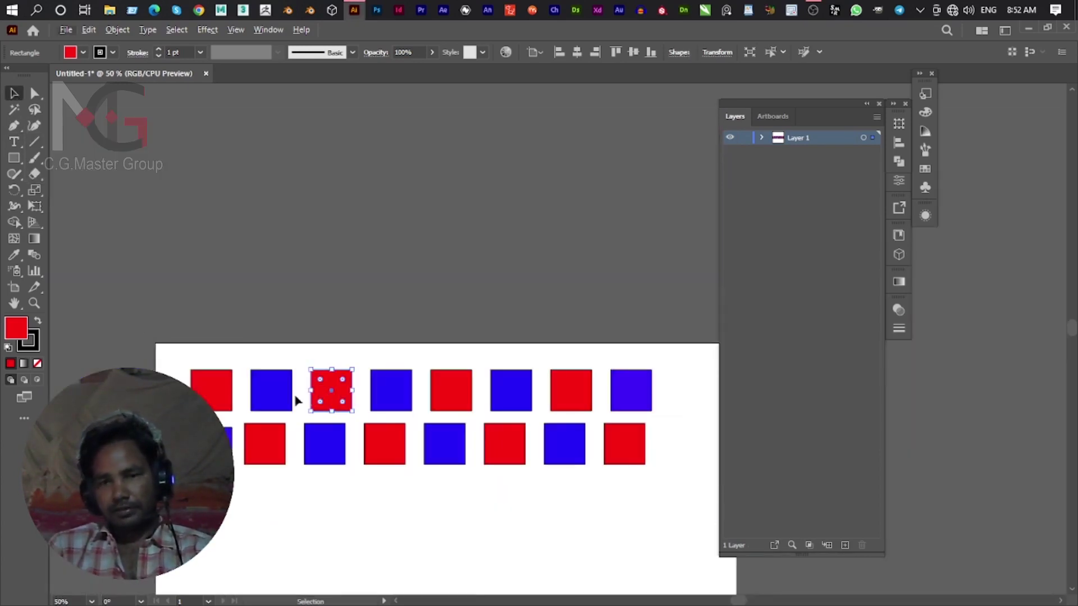
pyautogui.click(296, 397)
pyautogui.moveTo(101, 295); pyautogui.dragTo(666, 540)
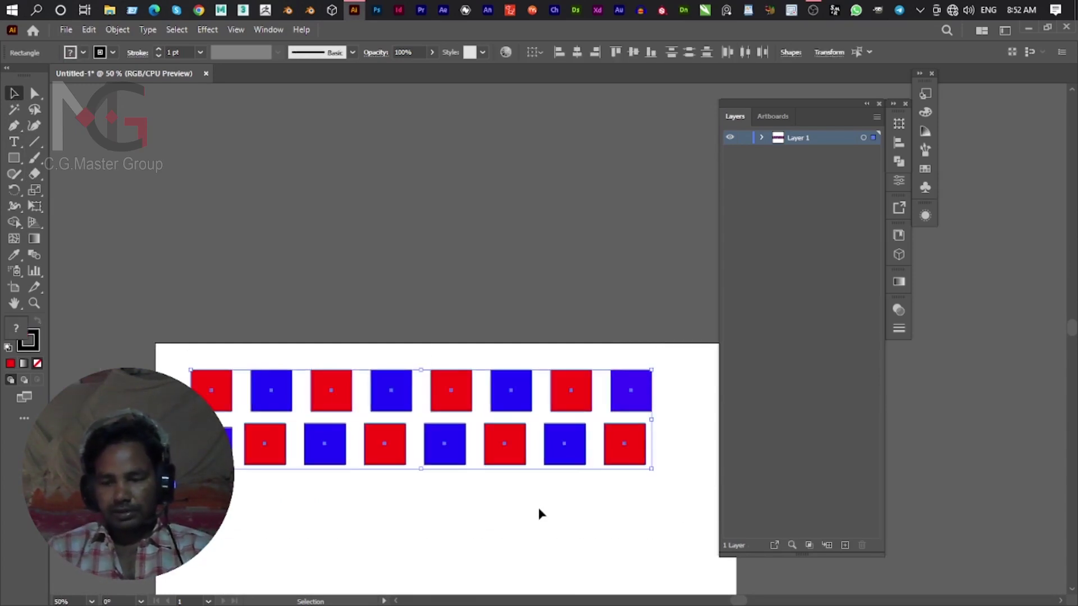
pyautogui.press('Delete')
# Bring the empty artboard into view, then open File Explorer on drive E: with Win+E.
pyautogui.hotkey('ctrl', '+')
pyautogui.moveTo(481, 511); pyautogui.dragTo(402, 367)
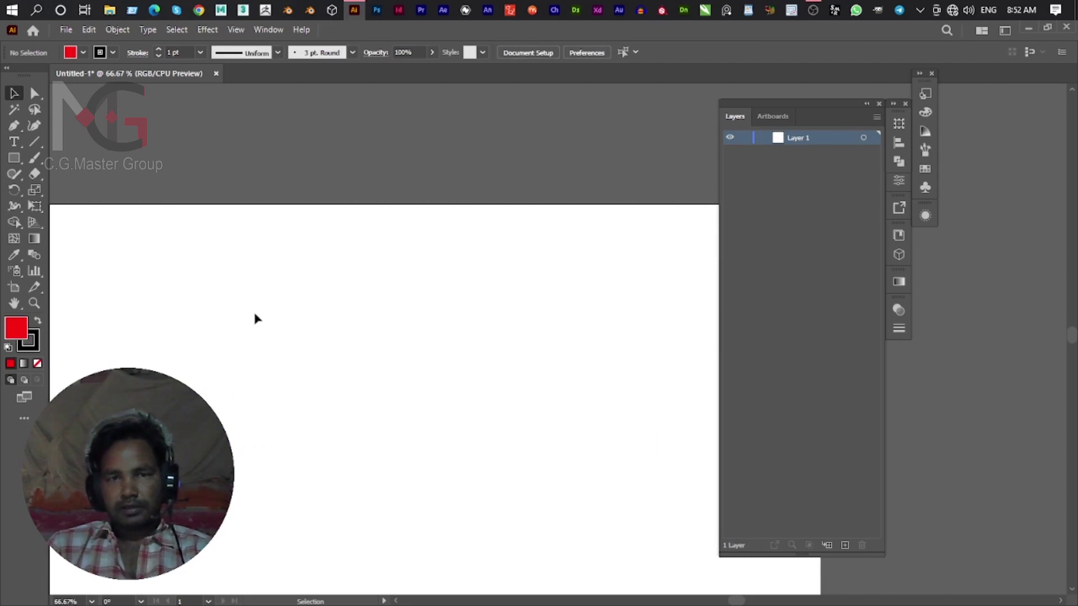
pyautogui.click(69, 30)
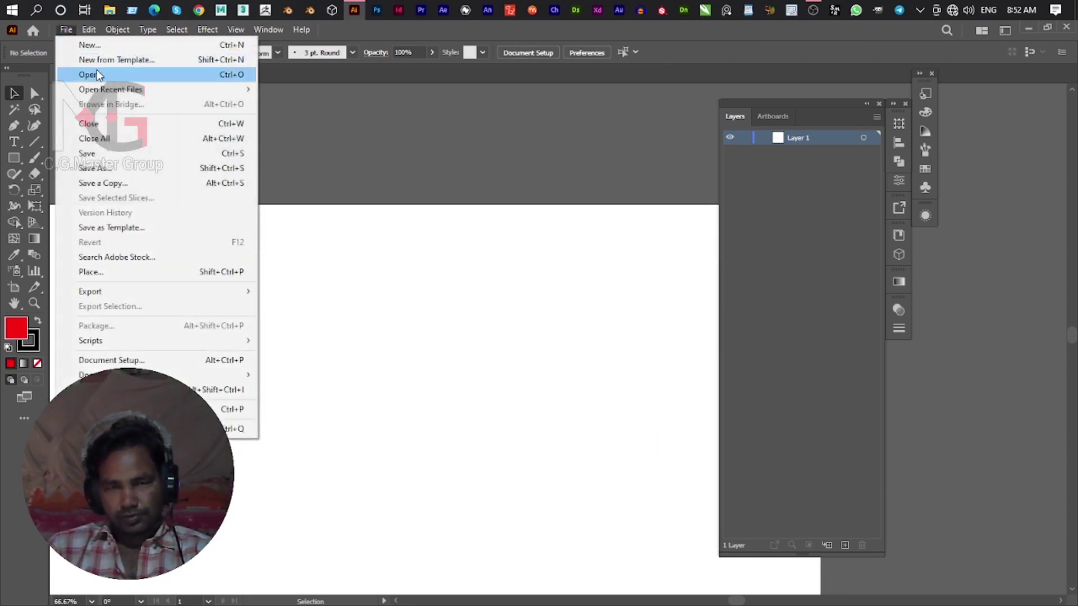
pyautogui.click(451, 429)
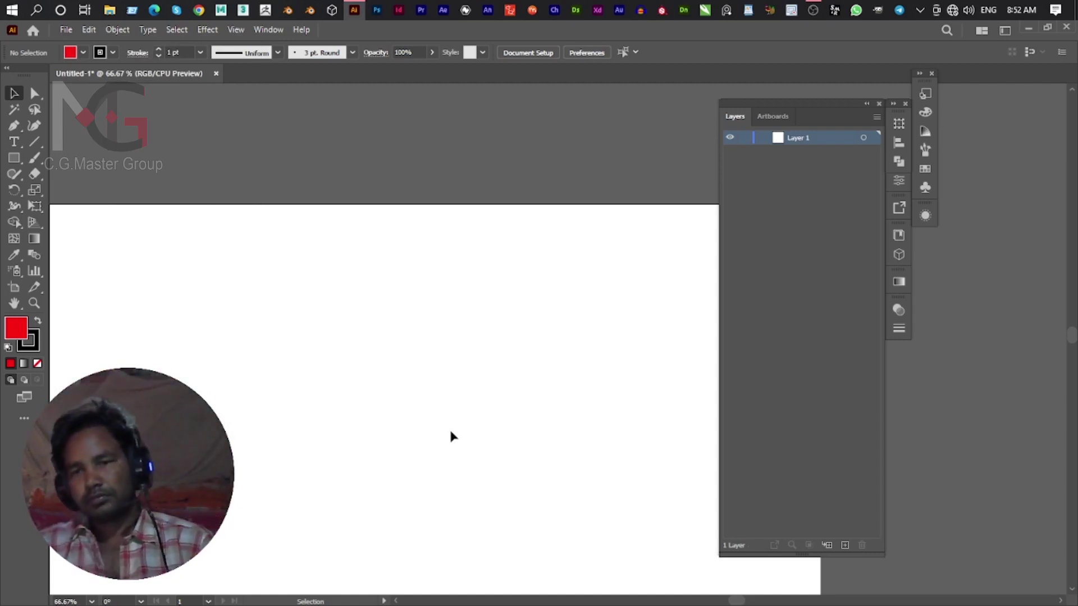
pyautogui.press('super+e')
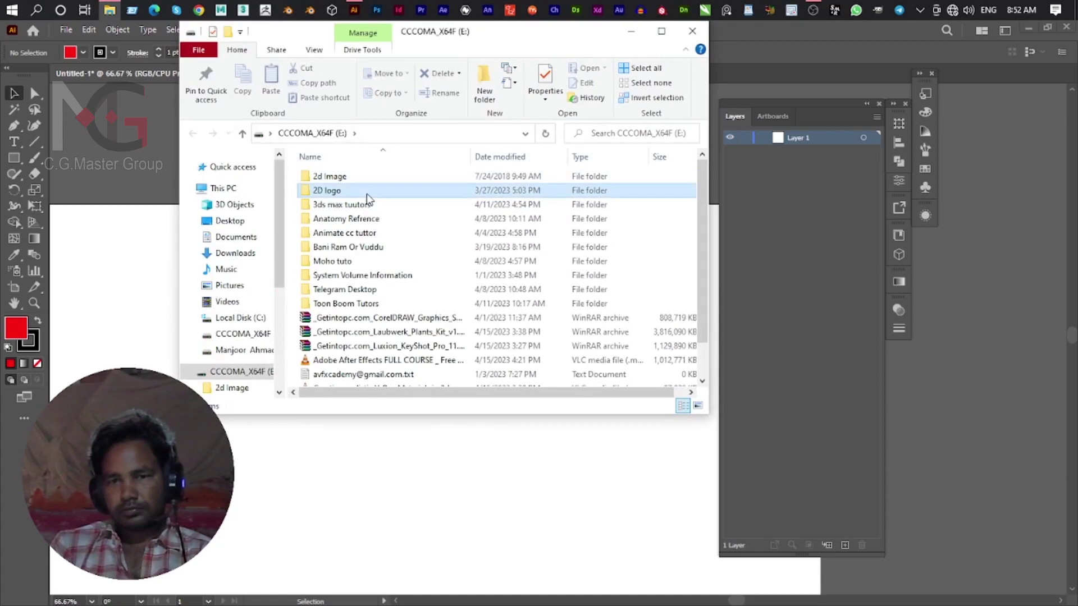
# Browse the 2D logo folder and its Logo subfolder in Large icons view.
pyautogui.doubleClick(366, 192)
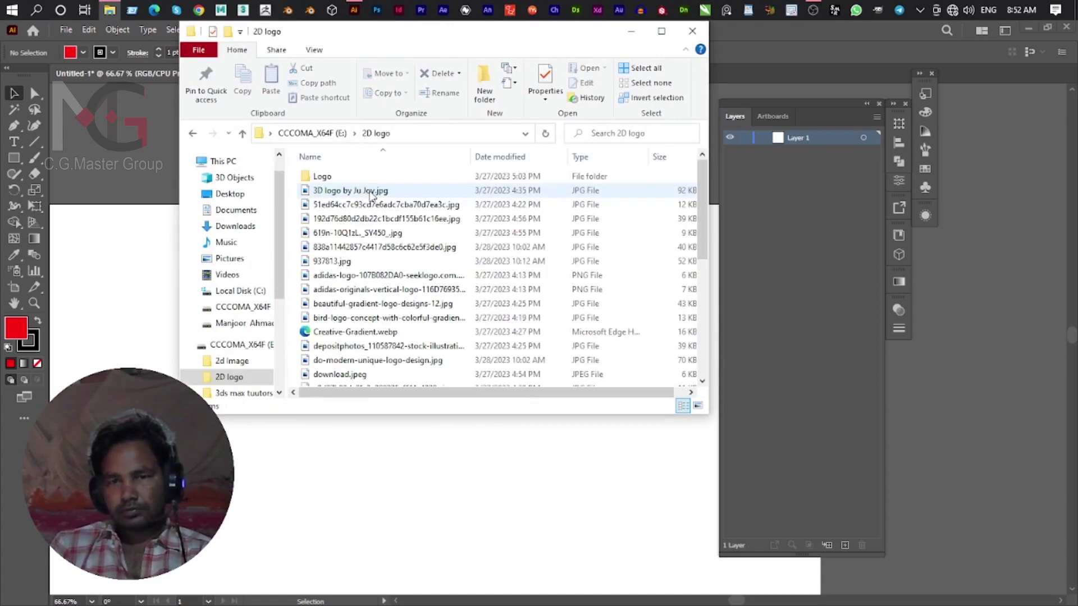
pyautogui.click(698, 405)
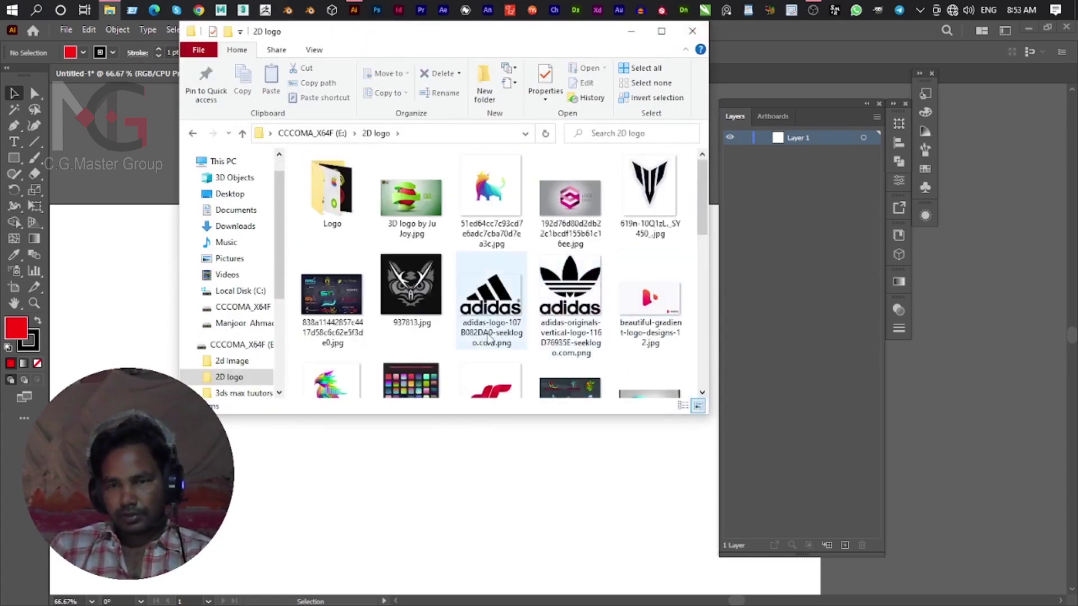
pyautogui.scroll(-5, 489, 337)
pyautogui.scroll(5, 490, 338)
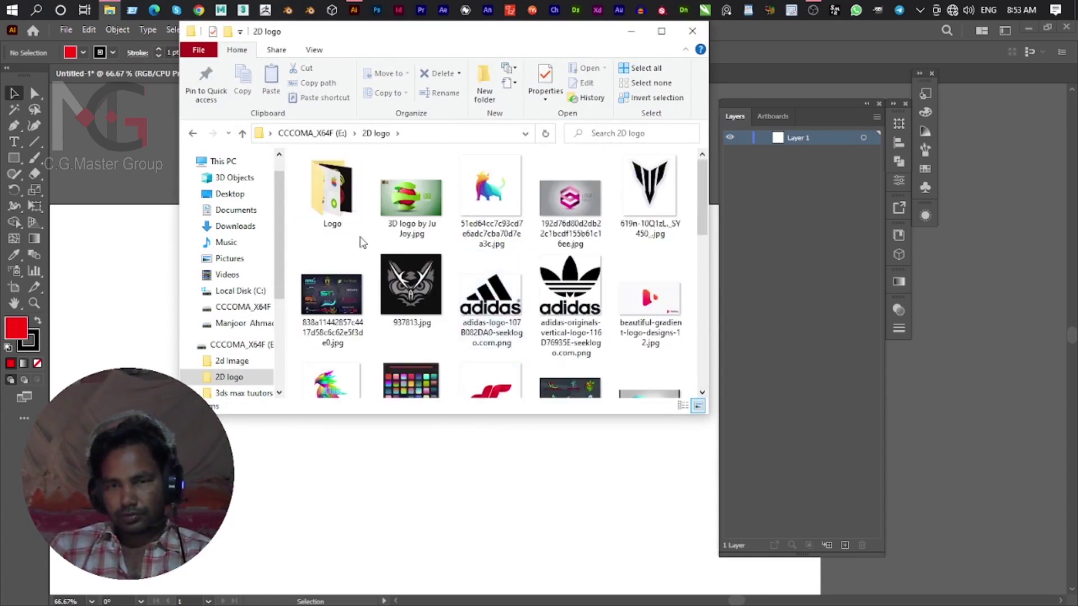
pyautogui.doubleClick(332, 190)
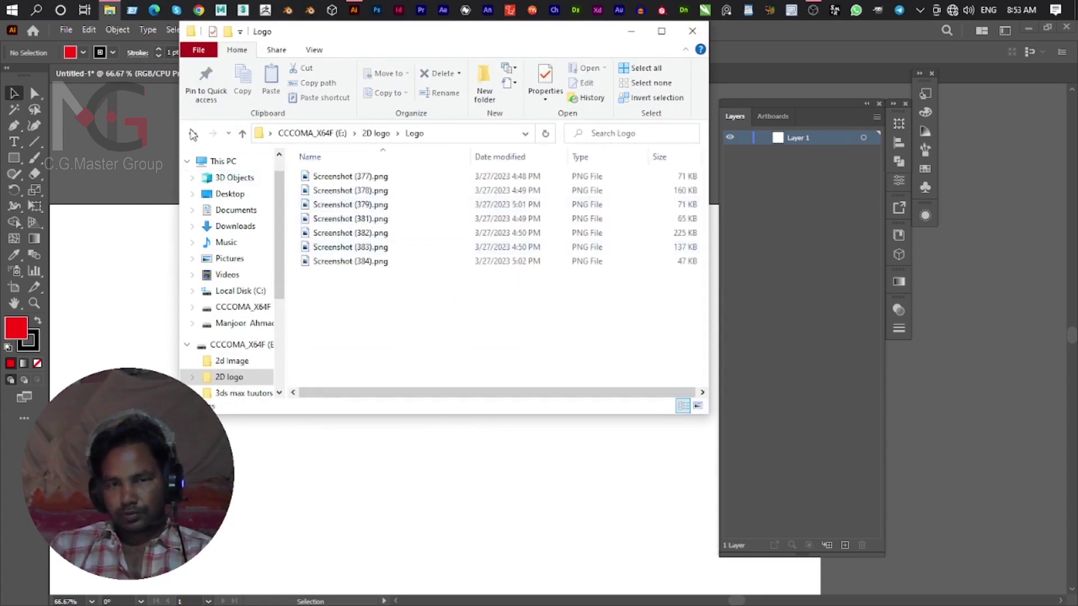
pyautogui.click(193, 135)
pyautogui.doubleClick(325, 208)
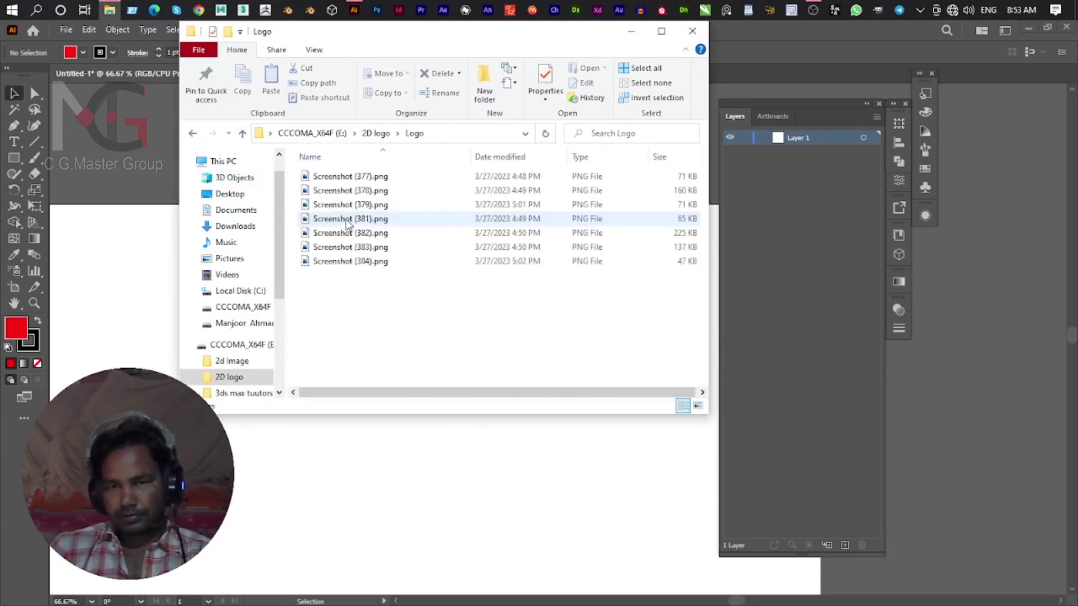
# Look through the Logo screenshots, selecting Screenshot (377).png, then return to 2D logo.
pyautogui.click(337, 176)
pyautogui.click(698, 406)
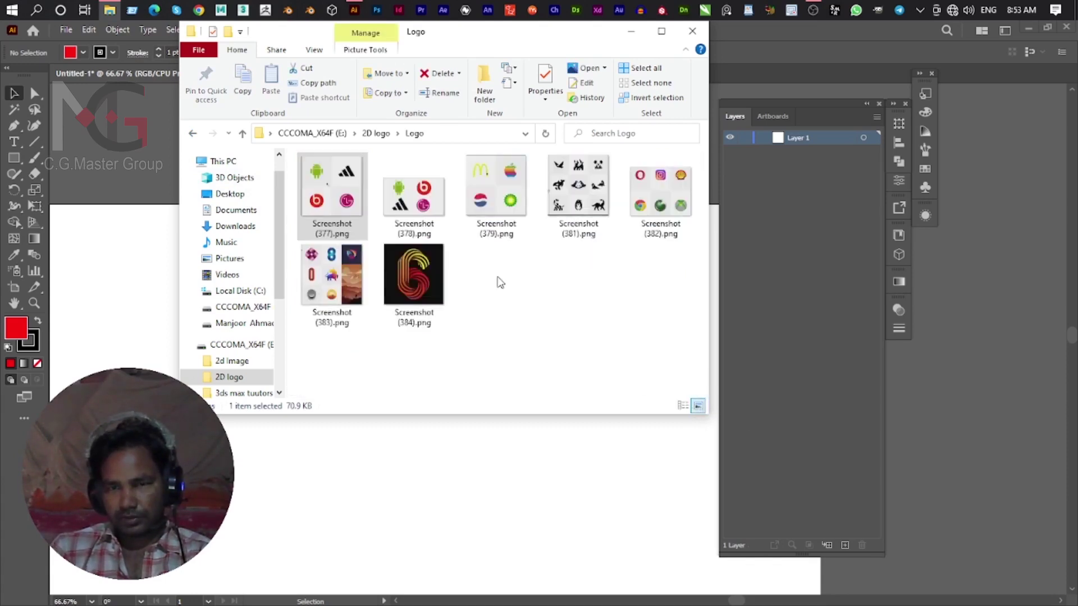
pyautogui.click(556, 352)
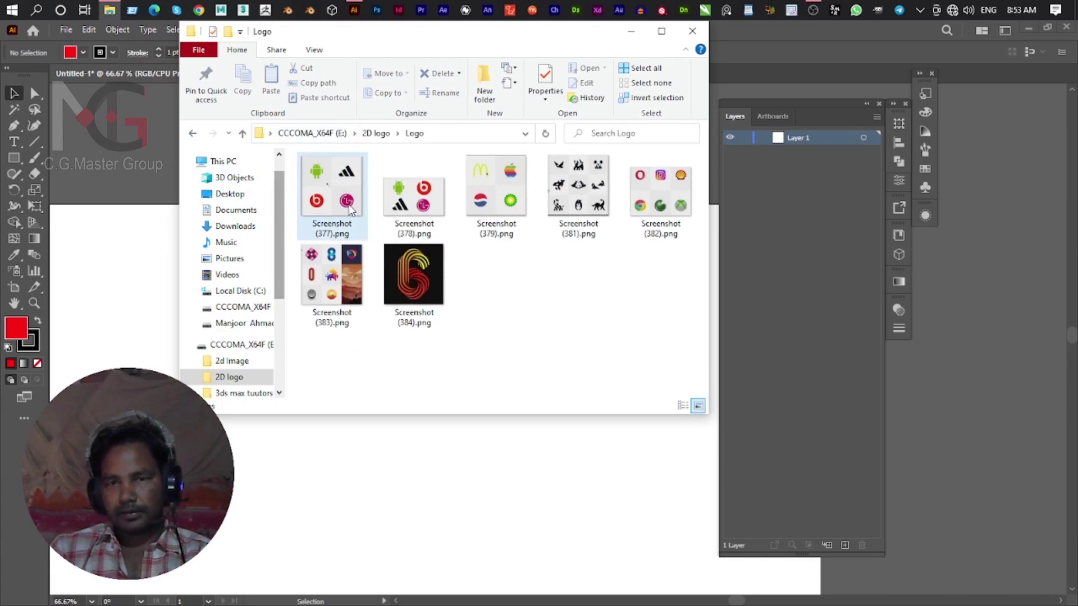
pyautogui.click(350, 210)
pyautogui.click(192, 136)
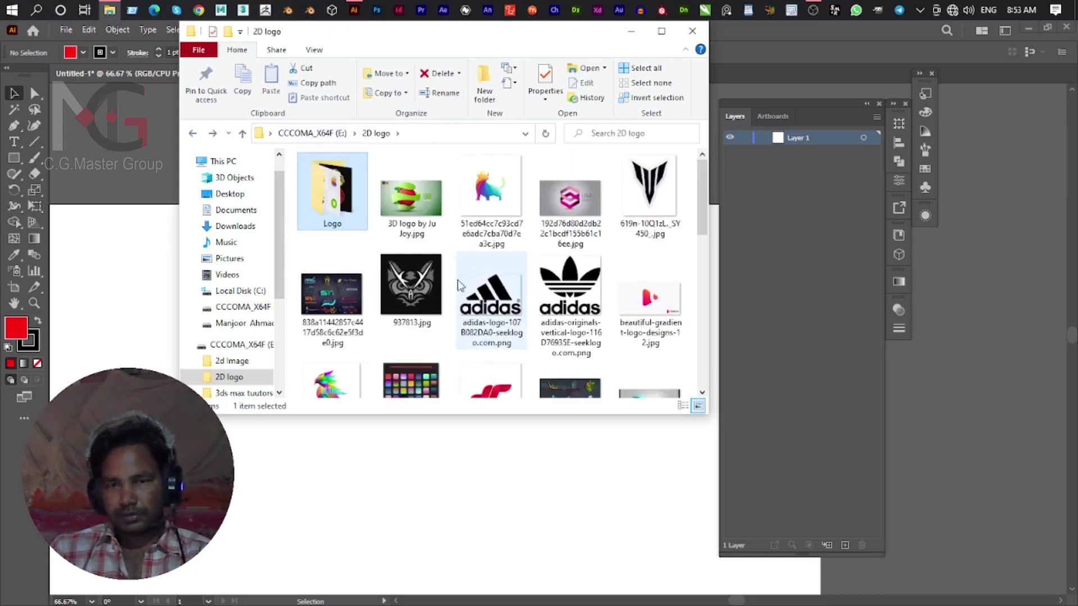
pyautogui.scroll(-5, 497, 324)
pyautogui.scroll(-2, 498, 323)
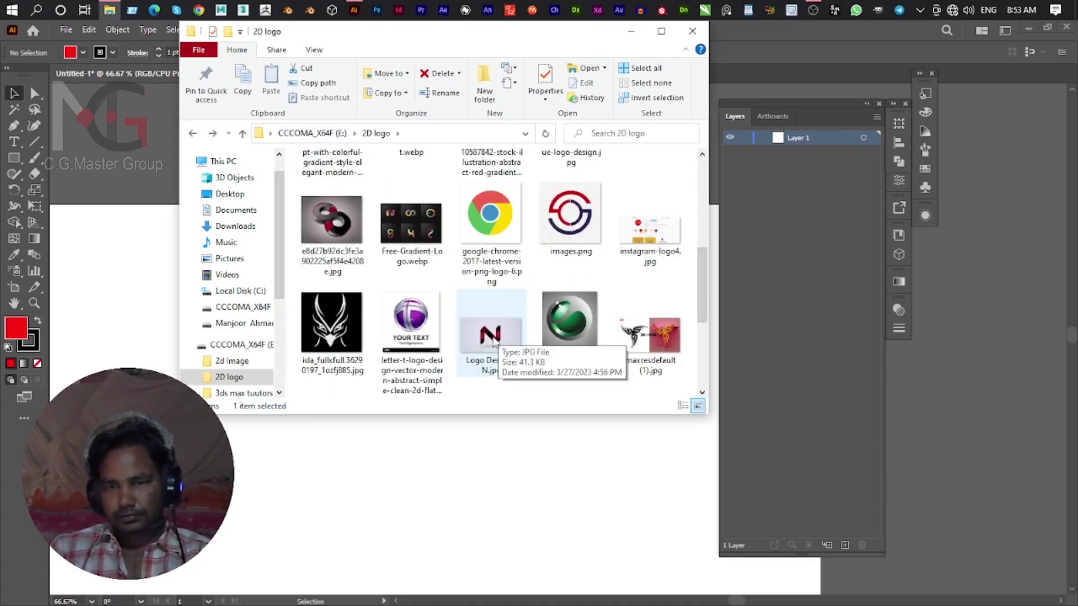
pyautogui.scroll(-4, 493, 341)
pyautogui.scroll(5, 493, 341)
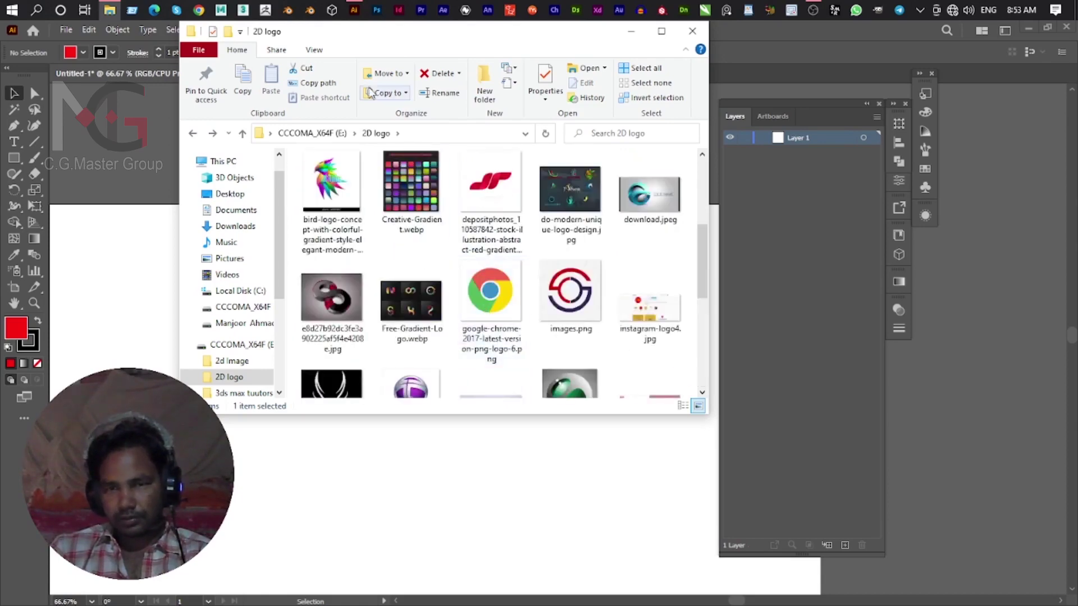
# Open E:'s 2d Image folder in Large icons and drag the yellow-shirted cartoon onto the artboard.
pyautogui.click(193, 133)
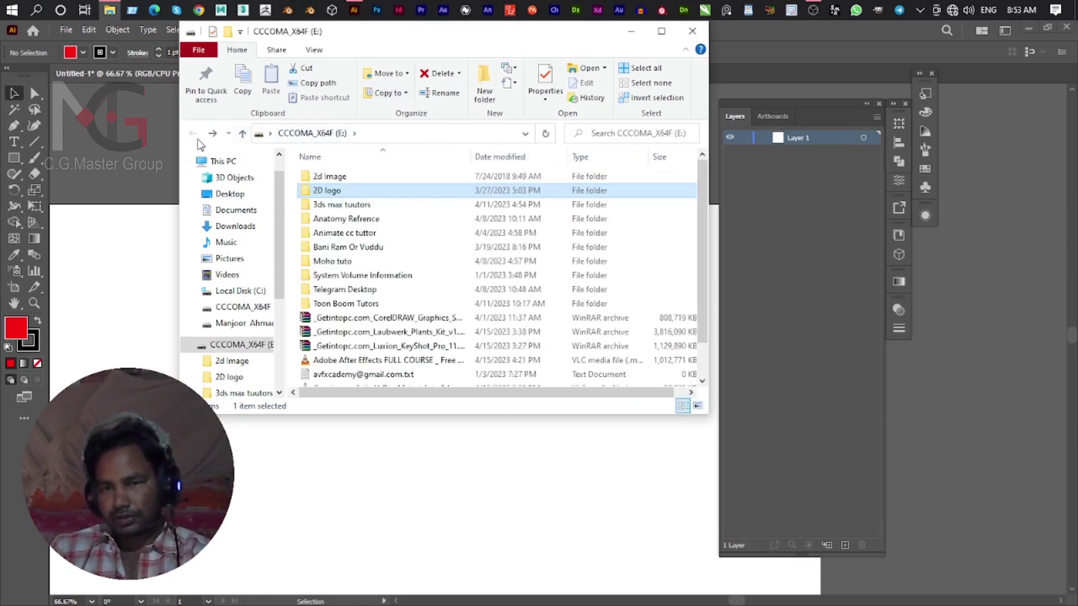
pyautogui.doubleClick(330, 176)
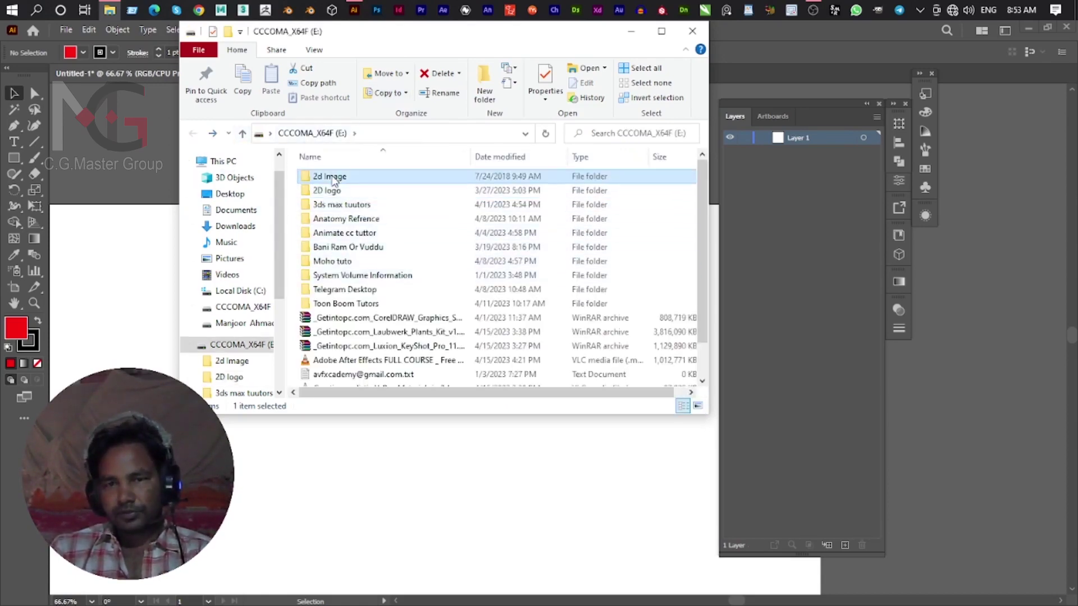
pyautogui.click(699, 405)
pyautogui.click(355, 185)
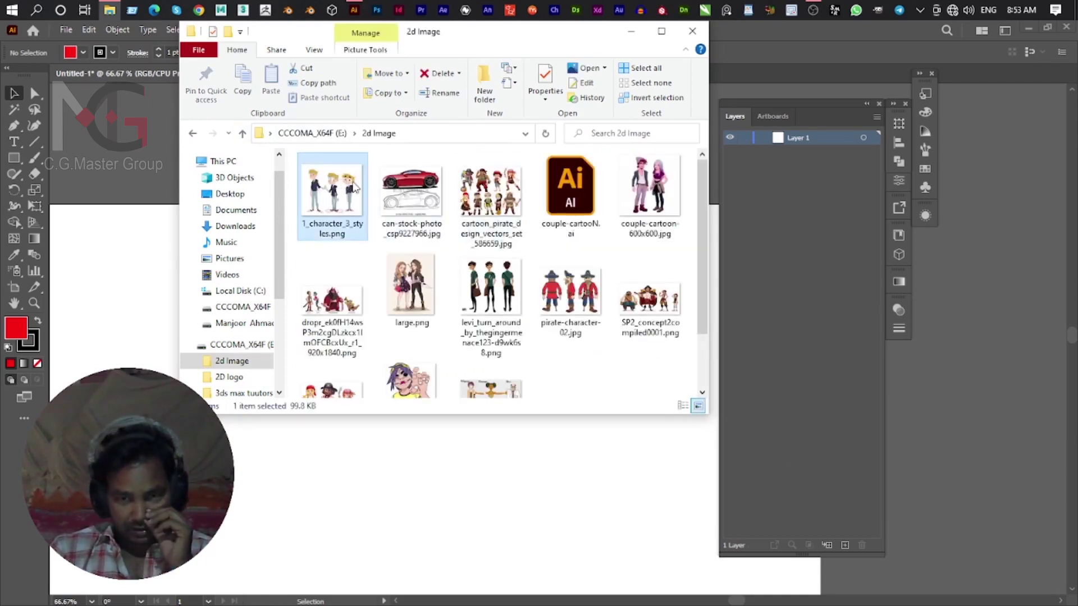
pyautogui.click(500, 312)
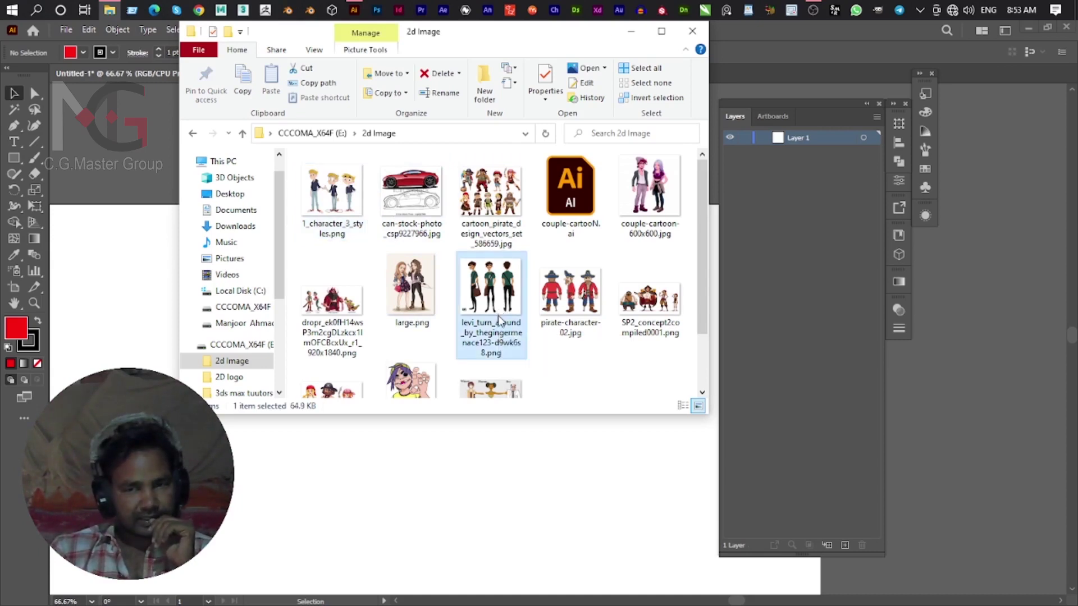
pyautogui.scroll(-1, 498, 317)
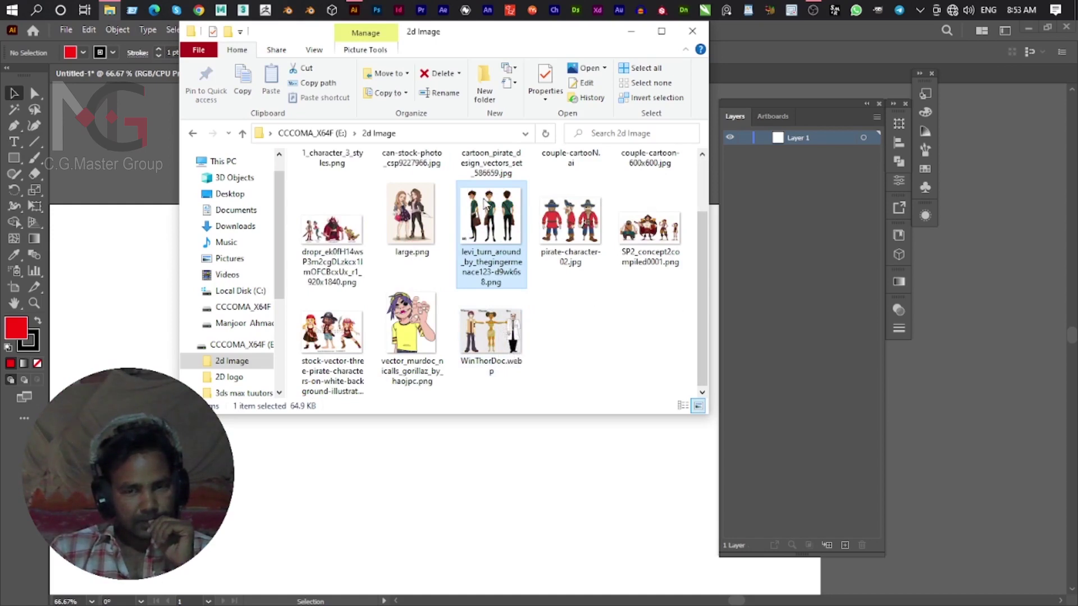
pyautogui.click(416, 331)
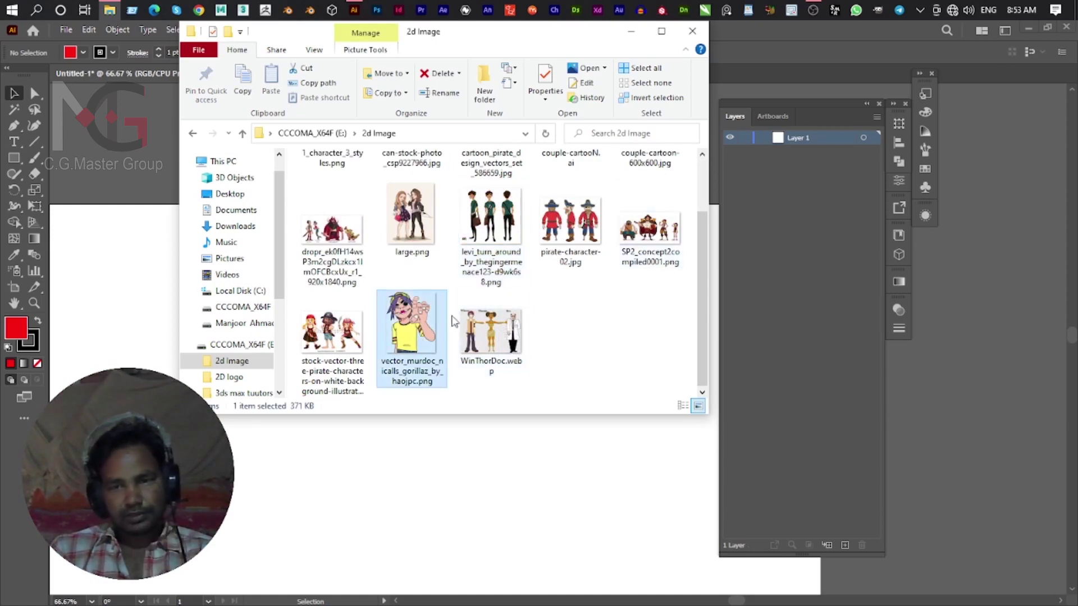
pyautogui.moveTo(427, 336); pyautogui.dragTo(419, 505)
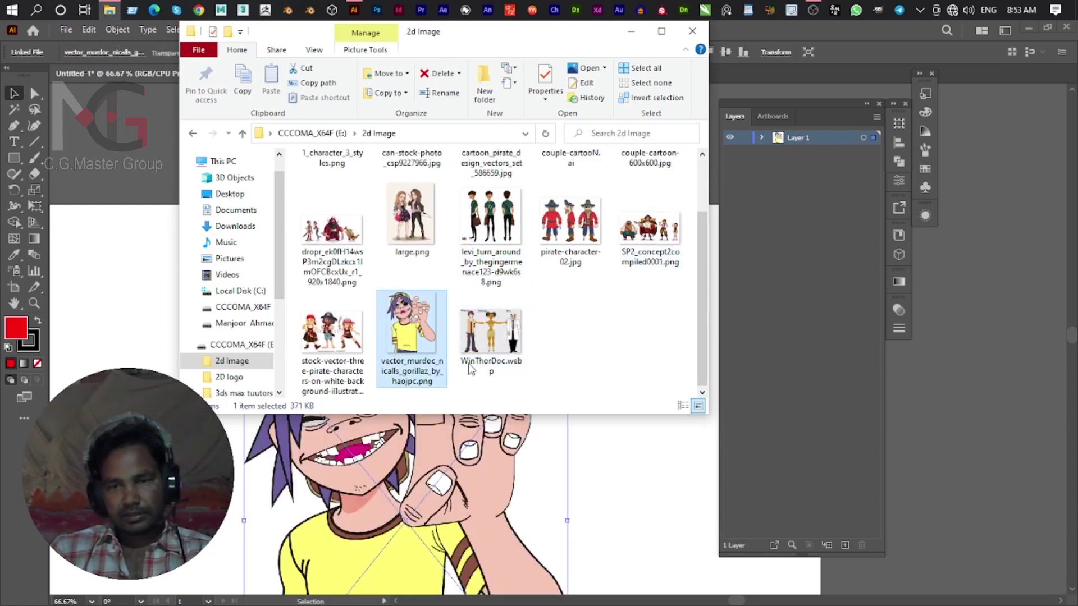
# Place WinThorDoc.webp to the right of the artboard and close File Explorer.
pyautogui.click(491, 334)
pyautogui.moveTo(491, 334); pyautogui.dragTo(235, 506)
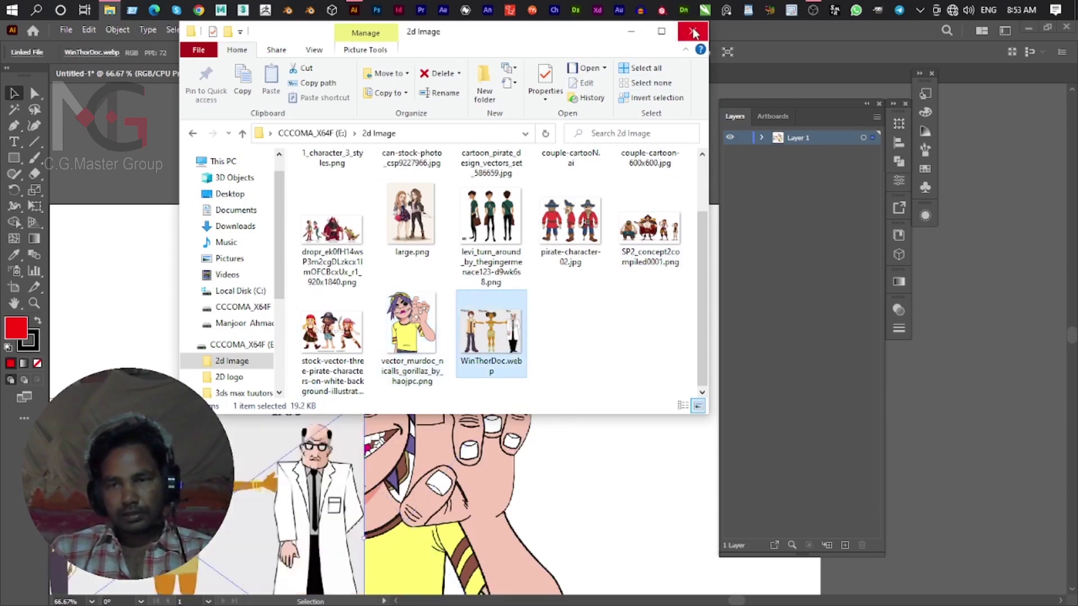
pyautogui.click(692, 31)
pyautogui.scroll(-3, 275, 407)
pyautogui.hotkey('ctrl', 'z')
pyautogui.moveTo(482, 293); pyautogui.dragTo(631, 402)
pyautogui.scroll(3, 537, 382)
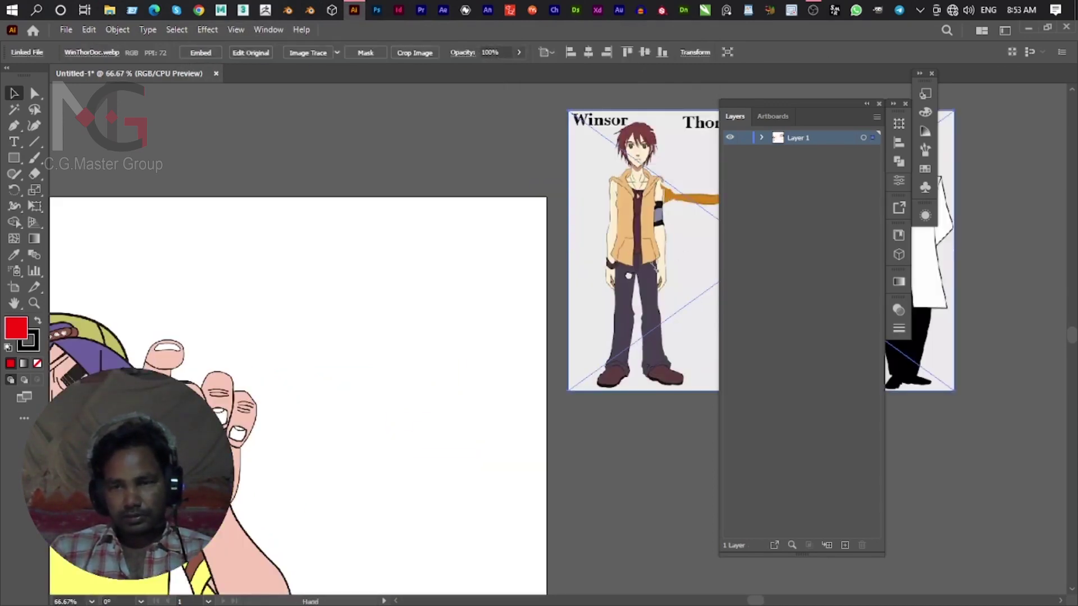
pyautogui.moveTo(500, 361); pyautogui.dragTo(96, 470)
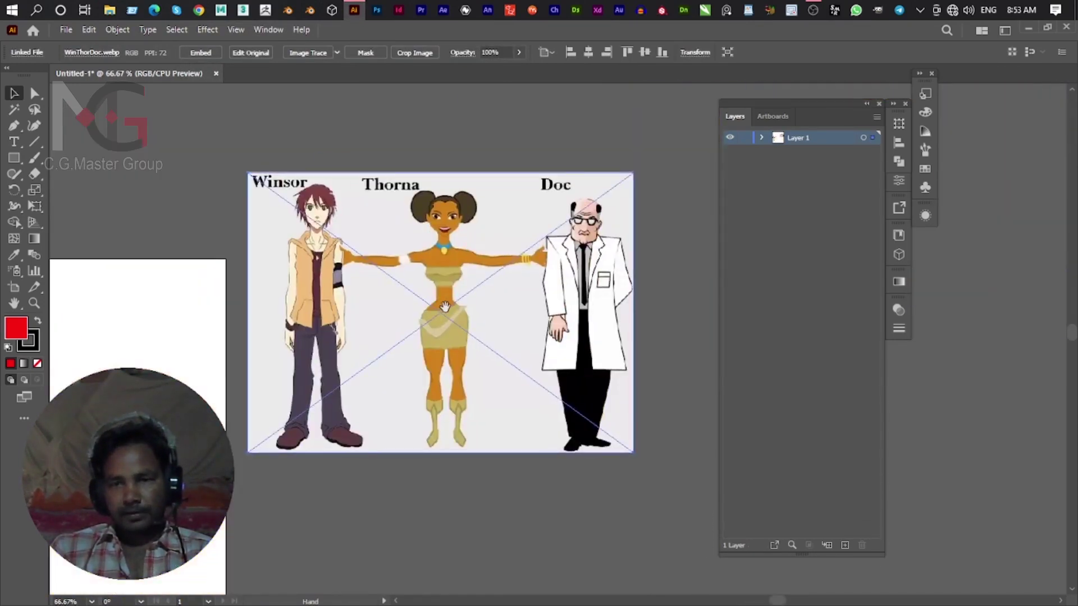
# Scale down the purple-haired character image from its corner and move it up and left.
pyautogui.click(479, 515)
pyautogui.moveTo(480, 515); pyautogui.dragTo(592, 435)
pyautogui.keyDown('alt'); pyautogui.scroll(-1, 420, 379); pyautogui.keyUp('alt')
pyautogui.moveTo(289, 421); pyautogui.dragTo(578, 416)
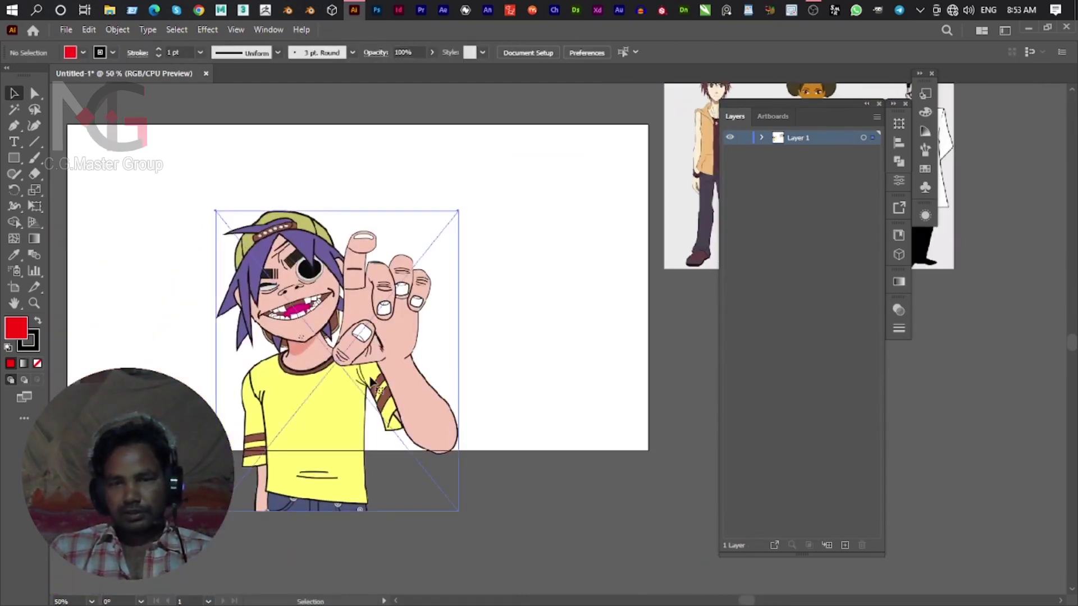
pyautogui.click(438, 404)
pyautogui.moveTo(222, 309); pyautogui.dragTo(300, 432)
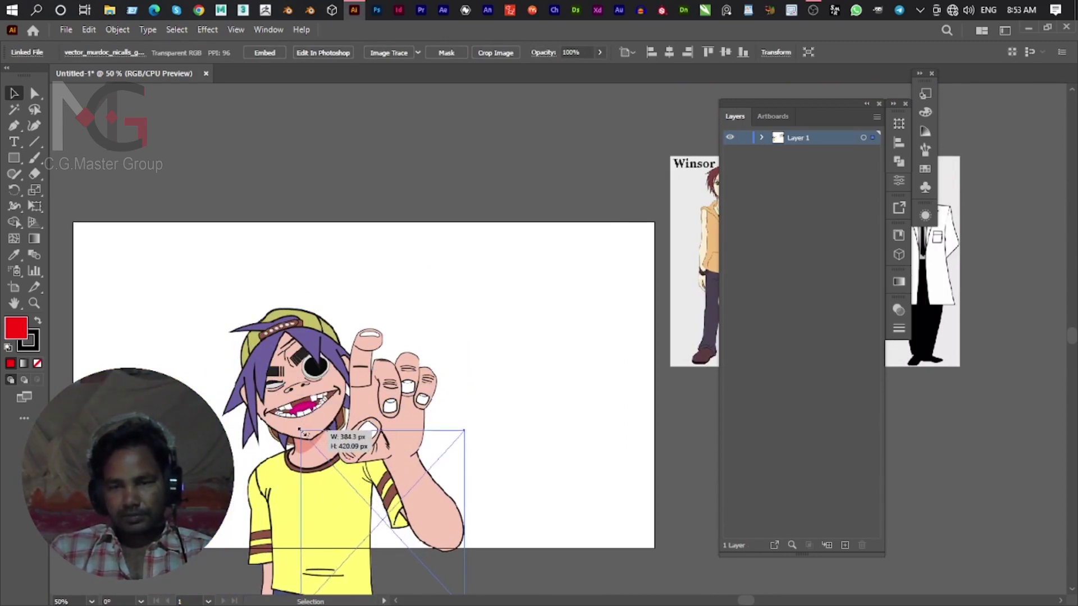
pyautogui.moveTo(301, 431); pyautogui.dragTo(312, 419)
pyautogui.moveTo(333, 455); pyautogui.dragTo(280, 373)
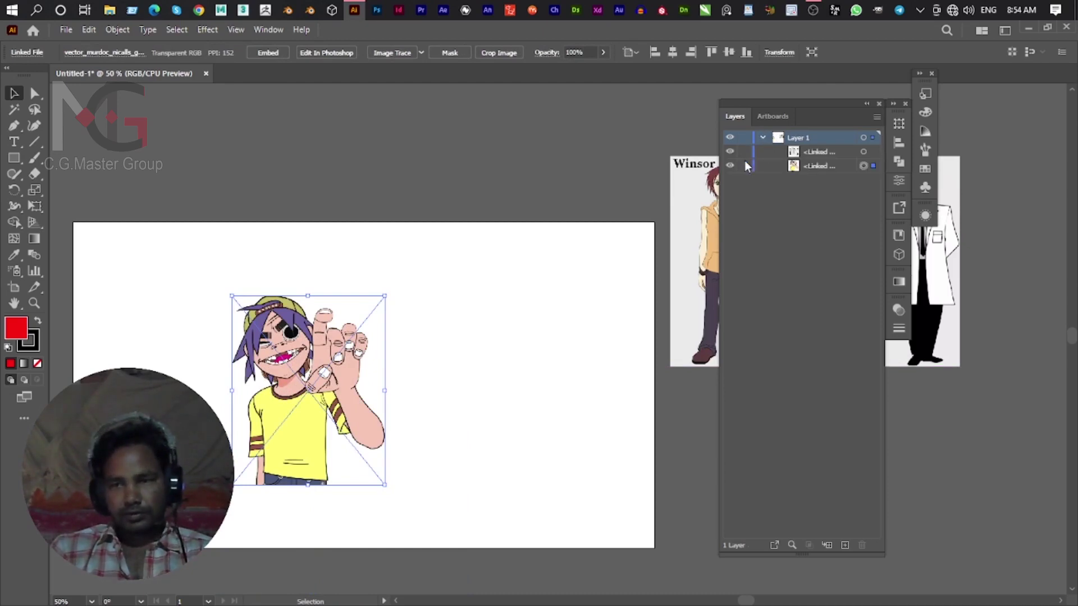
# Lock both linked images, the character and the character sheet, in the Layers panel.
pyautogui.click(744, 166)
pyautogui.hotkey('ctrl', '1')
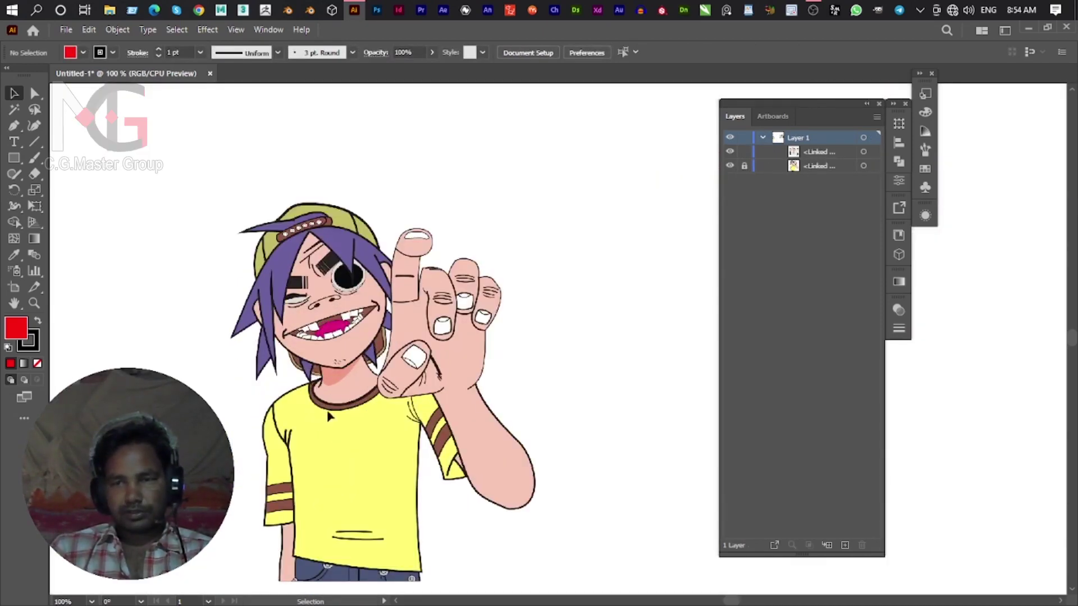
pyautogui.hscroll(10, 329, 416)
pyautogui.scroll(2, 393, 336)
pyautogui.click(663, 311)
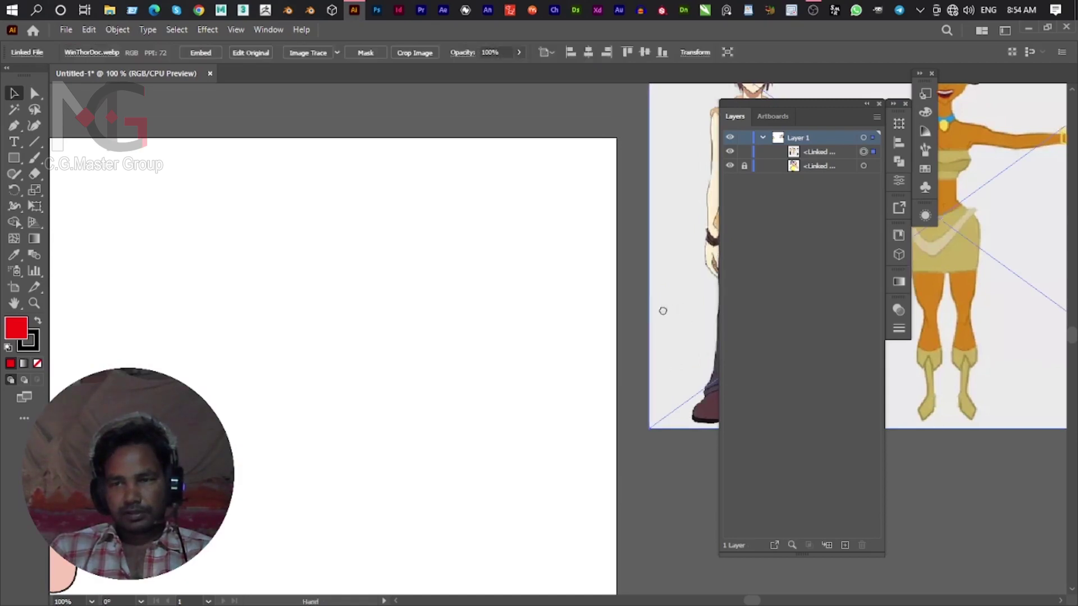
pyautogui.moveTo(663, 311); pyautogui.dragTo(563, 320)
pyautogui.click(744, 151)
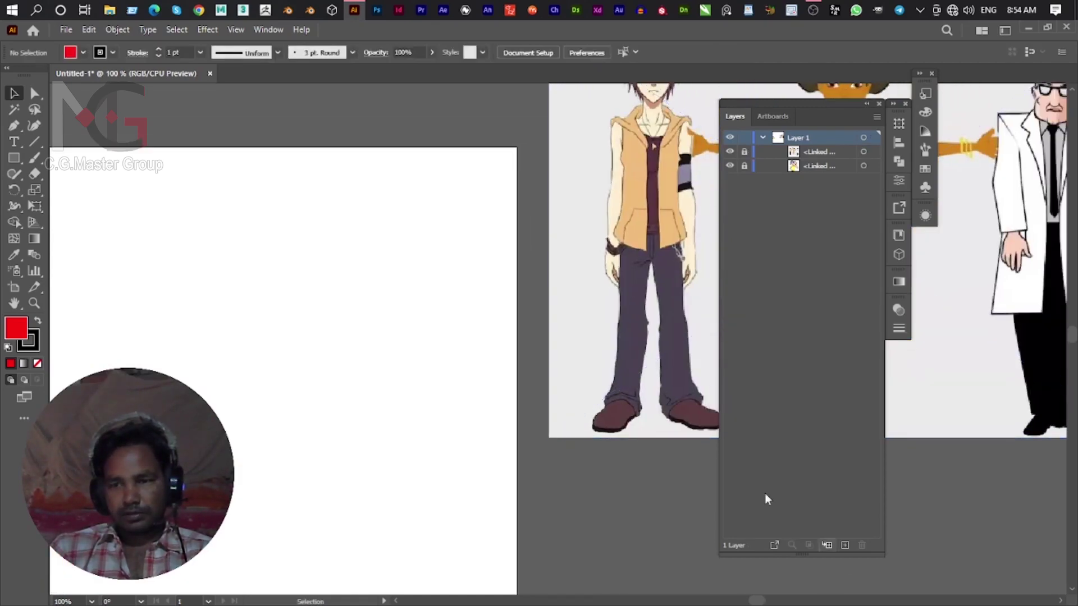
# Zoom in on the forearm and start a Pen path with an anchor on its edge.
pyautogui.scroll(-3, 255, 469)
pyautogui.hotkey('ctrl', '0')
pyautogui.scroll(1, 570, 369)
pyautogui.scroll(3, 522, 414)
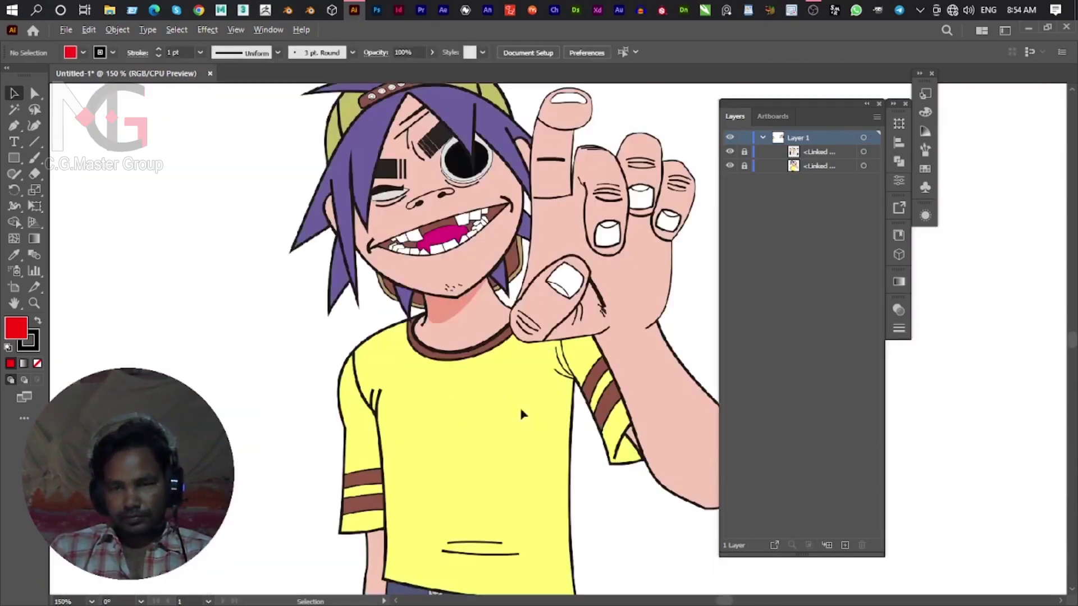
pyautogui.moveTo(522, 414); pyautogui.dragTo(413, 458)
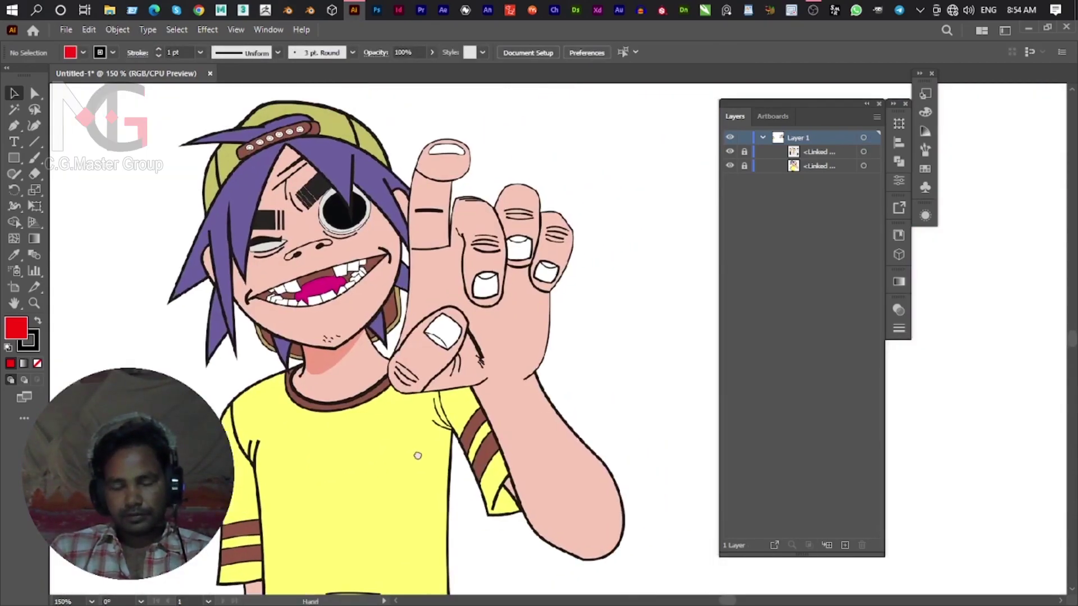
pyautogui.click(13, 126)
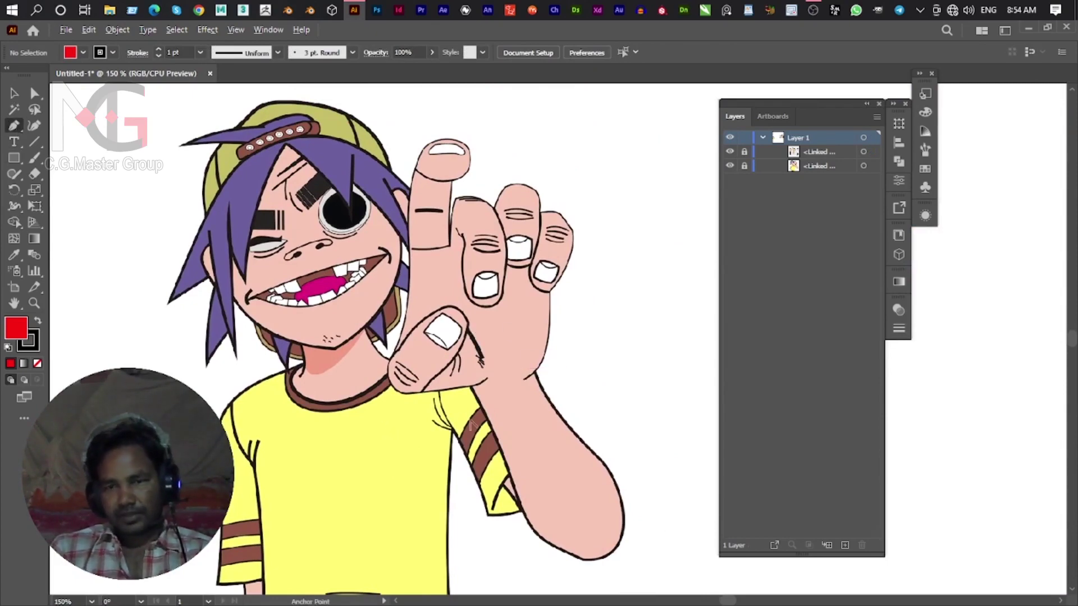
pyautogui.scroll(2, 518, 441)
pyautogui.moveTo(524, 445)
pyautogui.mouseDown()
pyautogui.moveTo(486, 231)
pyautogui.moveTo(486, 312)
pyautogui.mouseUp()
pyautogui.scroll(-1, 469, 409)
pyautogui.scroll(-1, 500, 349)
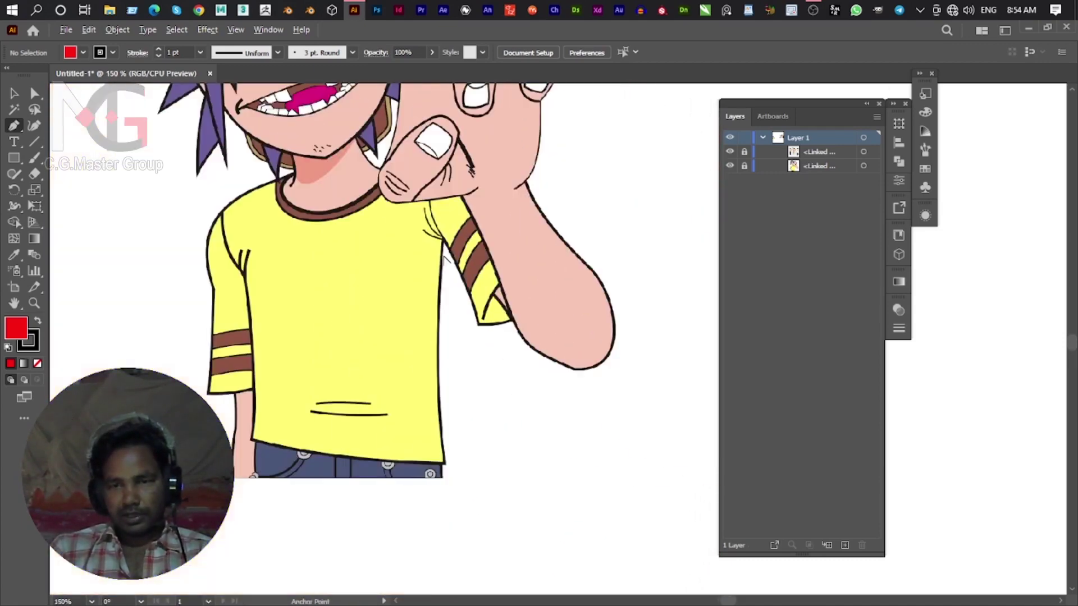
pyautogui.scroll(1, 501, 354)
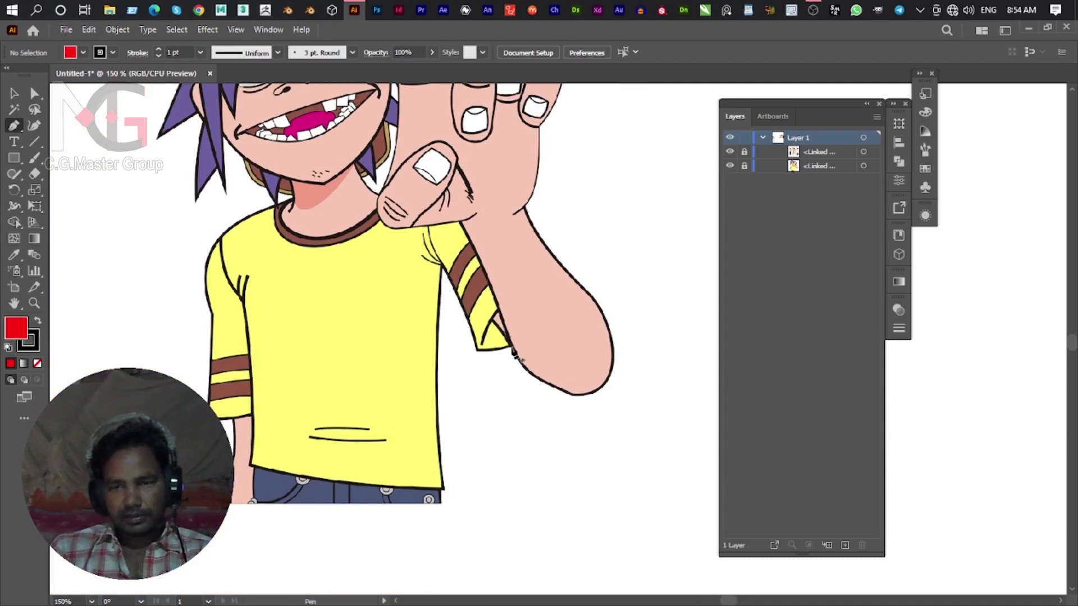
pyautogui.click(515, 352)
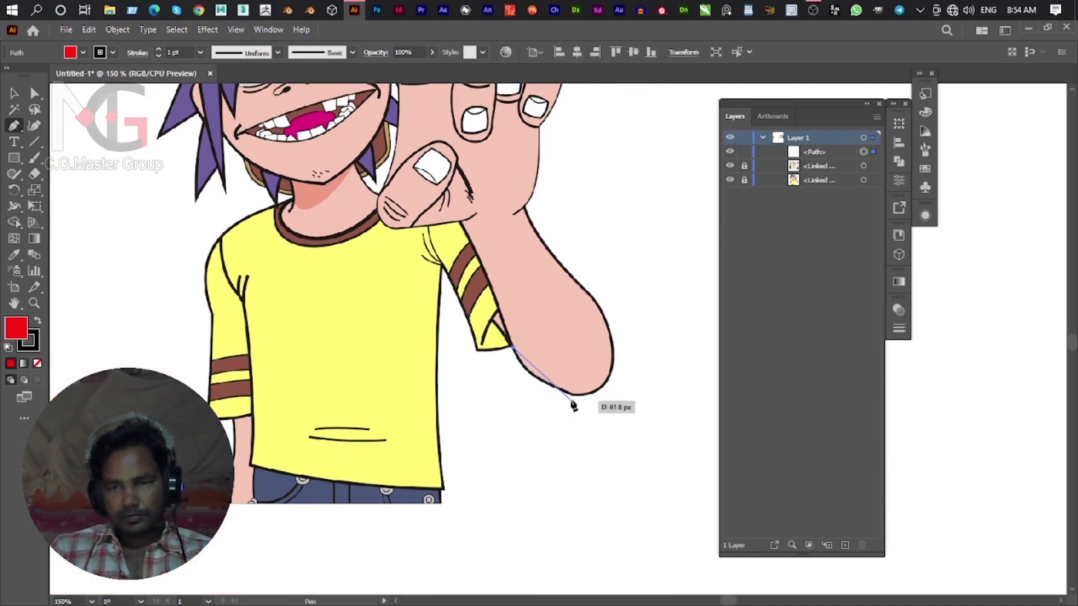
# Undo the misplaced anchor, set the path's fill to none, and add a smooth anchor on the hand's lower edge.
pyautogui.moveTo(552, 387)
pyautogui.mouseDown()
pyautogui.moveTo(582, 389)
pyautogui.moveTo(559, 394)
pyautogui.mouseUp()
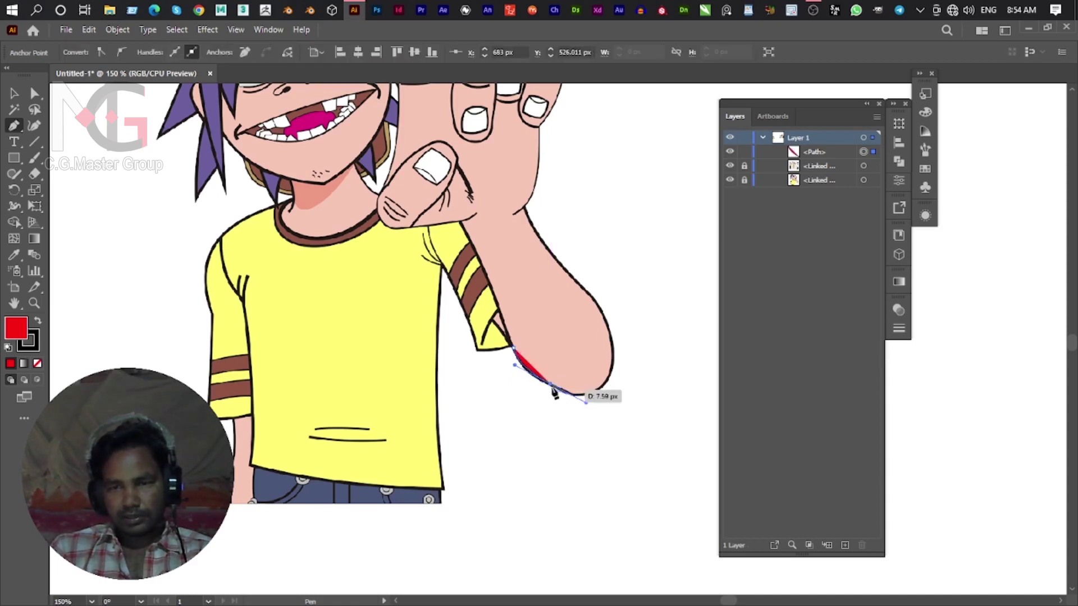
pyautogui.hotkey('ctrl', 'z')
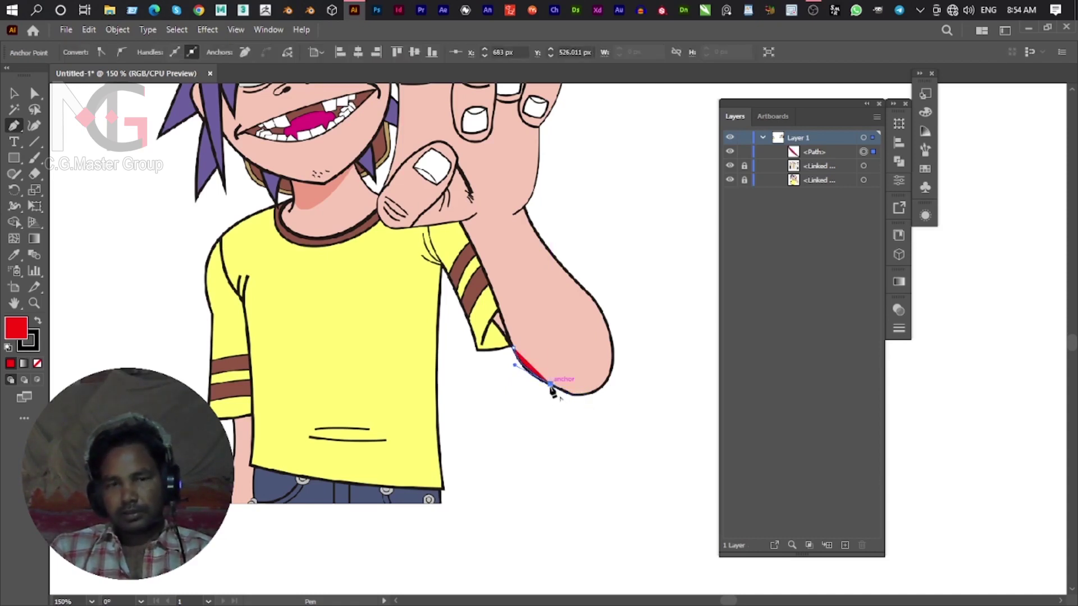
pyautogui.press('/')
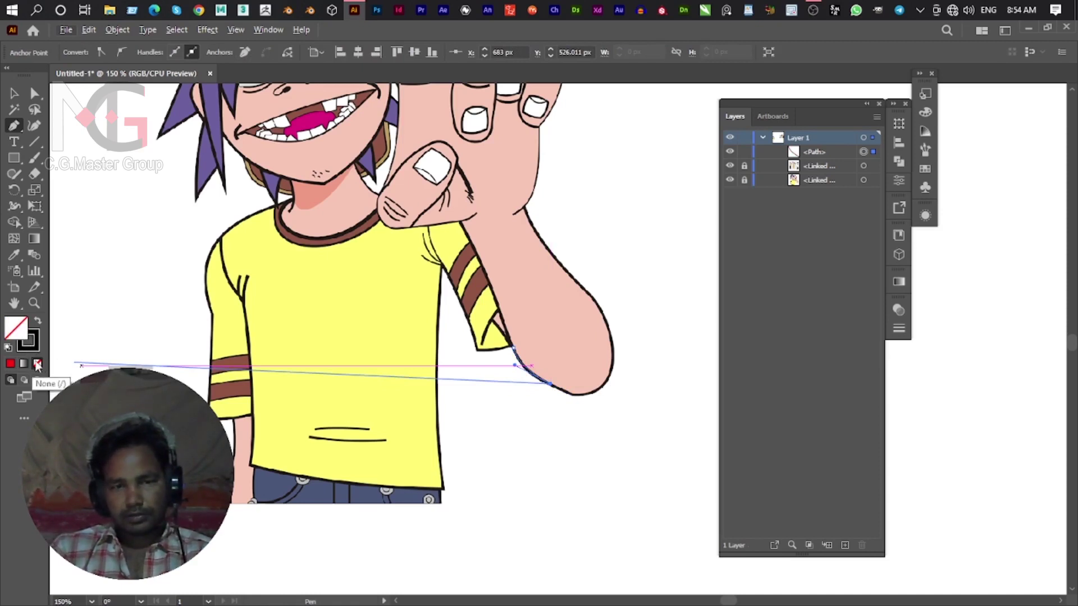
pyautogui.click(11, 364)
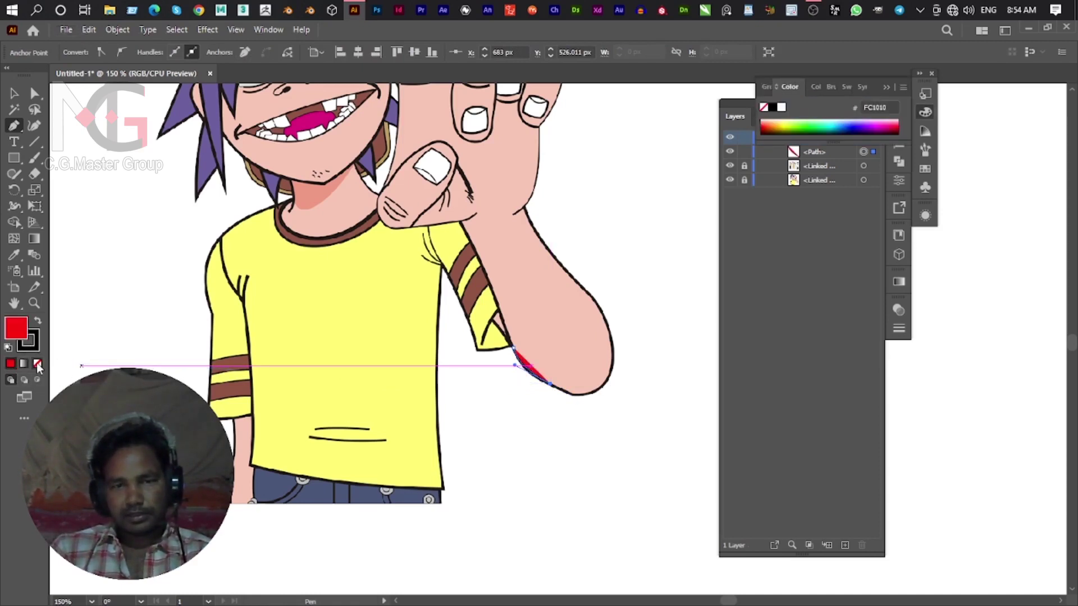
pyautogui.click(38, 364)
pyautogui.scroll(1, 604, 397)
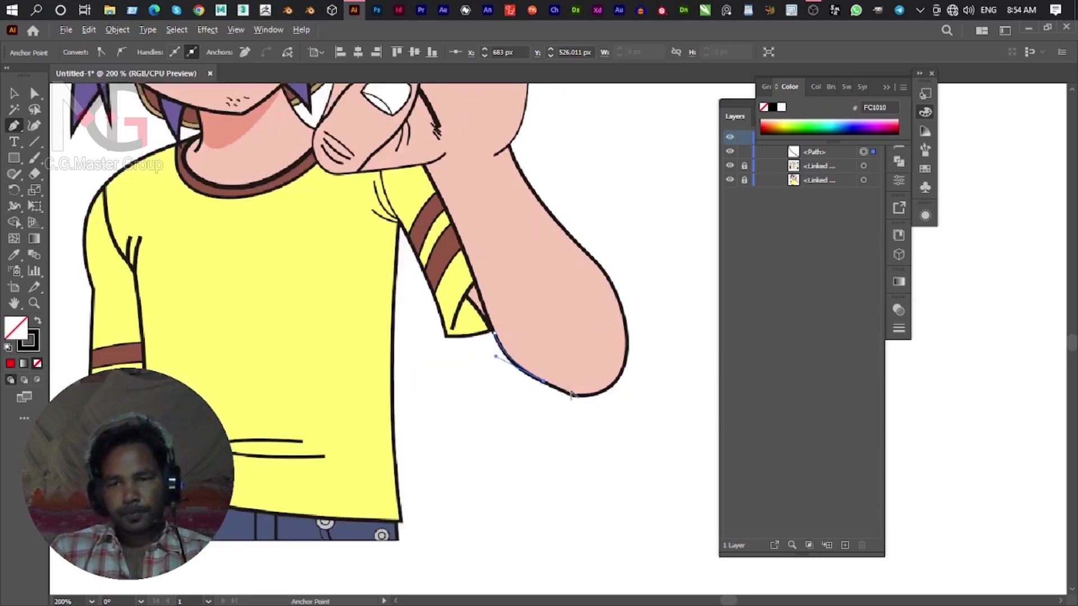
pyautogui.scroll(3, 558, 440)
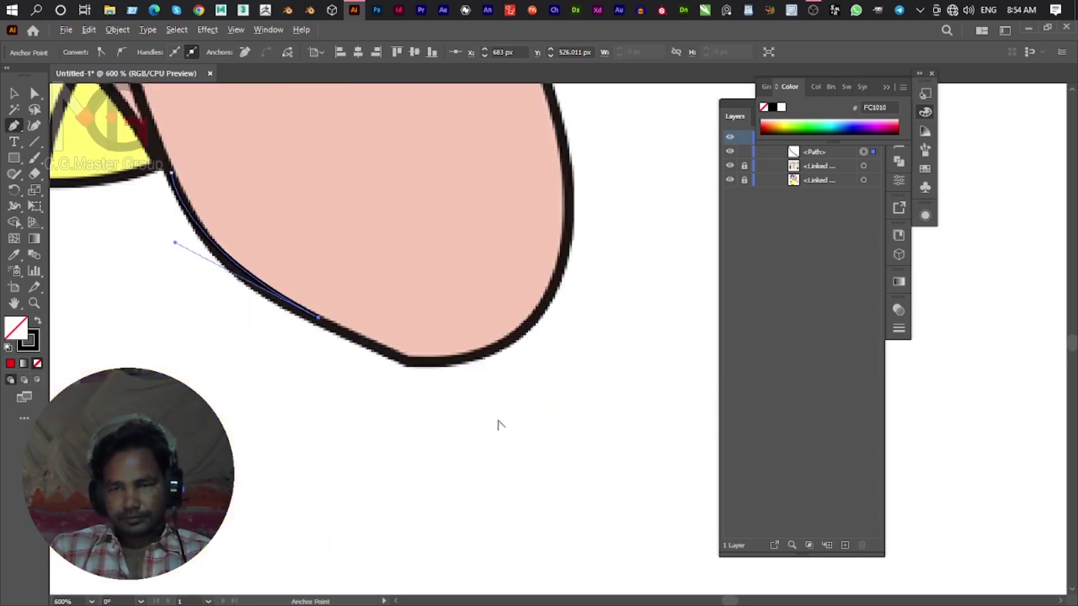
pyautogui.moveTo(411, 363); pyautogui.dragTo(421, 380)
pyautogui.click(411, 363)
# Add curved anchors up the hand's right edge and along its outline.
pyautogui.scroll(2, 449, 370)
pyautogui.hscroll(1, 449, 370)
pyautogui.moveTo(534, 239)
pyautogui.mouseDown()
pyautogui.moveTo(515, 93)
pyautogui.moveTo(512, 379)
pyautogui.moveTo(533, 233)
pyautogui.moveTo(508, 337)
pyautogui.mouseUp()
pyautogui.click(535, 332)
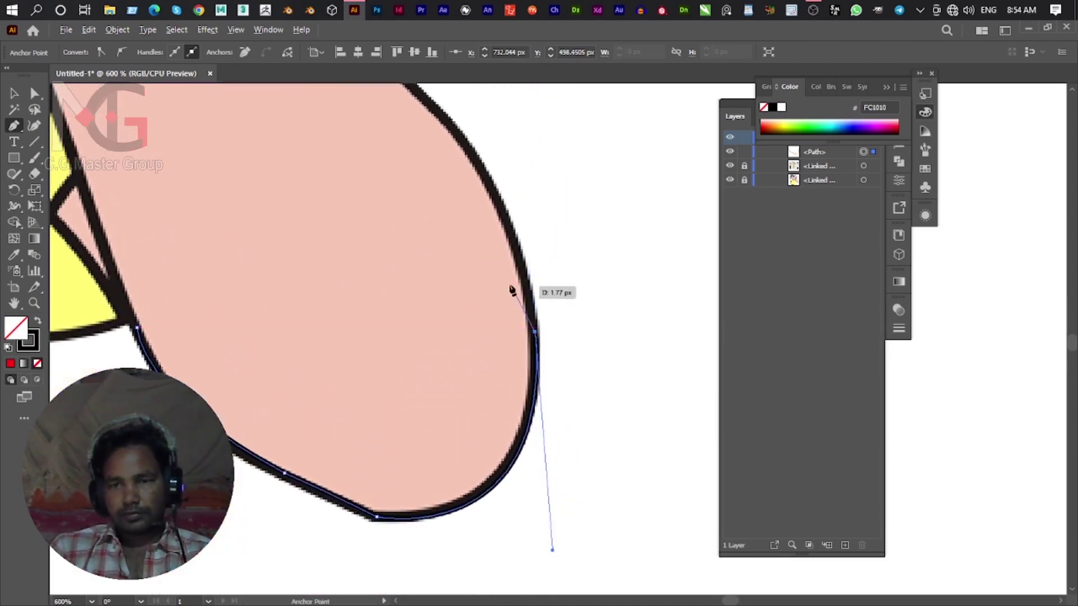
pyautogui.scroll(3, 505, 325)
pyautogui.moveTo(452, 275); pyautogui.dragTo(353, 195)
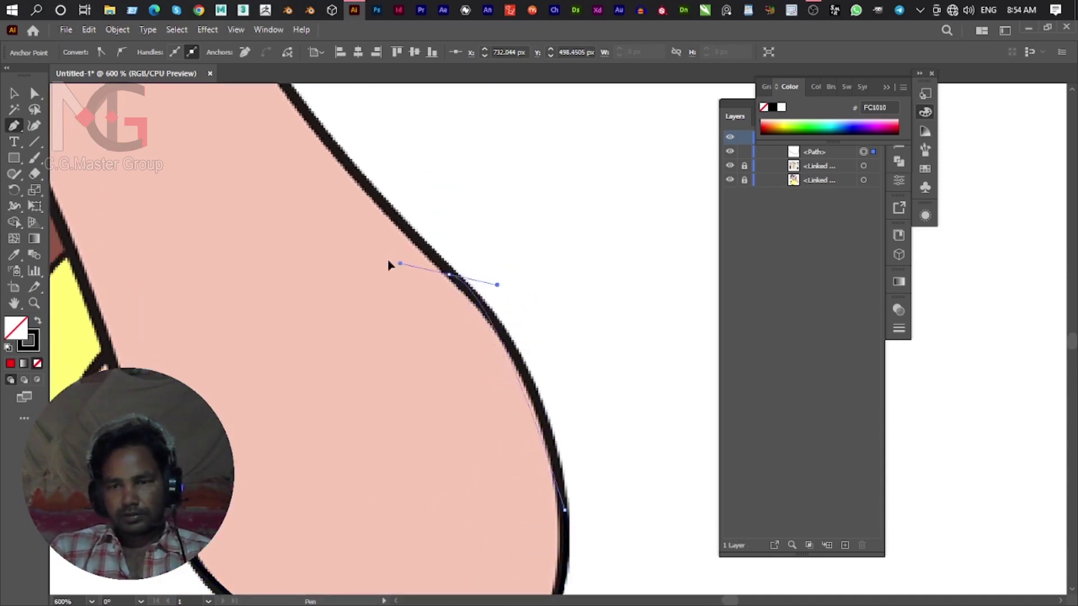
pyautogui.click(449, 275)
# Zoom out and add a curved anchor at the corner below the fingers.
pyautogui.hotkey('ctrl', '-')
pyautogui.scroll(3, 374, 192)
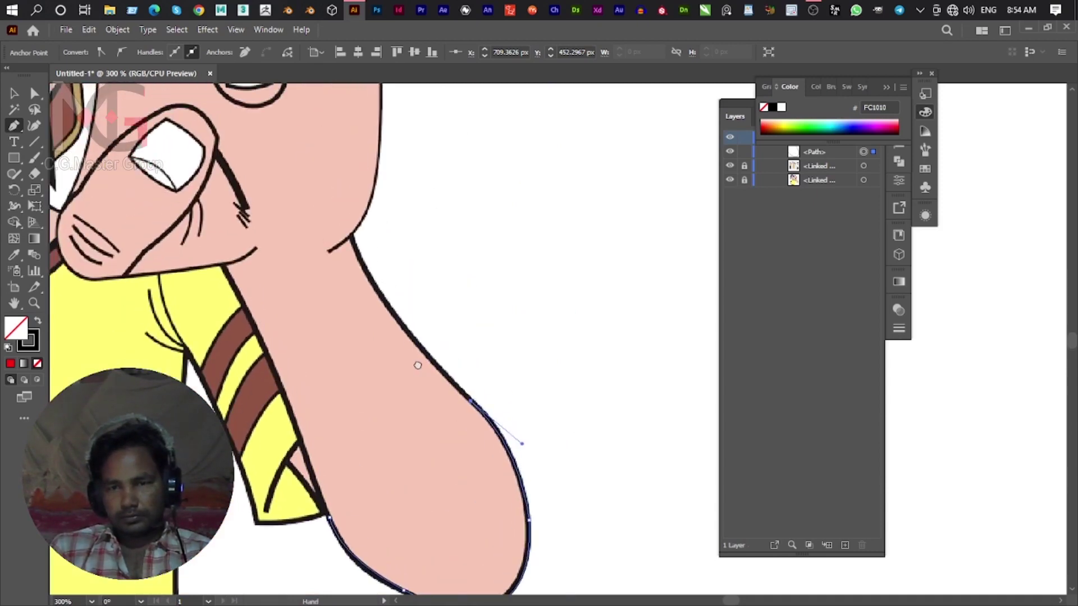
pyautogui.moveTo(351, 239)
pyautogui.mouseDown()
pyautogui.moveTo(349, 180)
pyautogui.moveTo(335, 168)
pyautogui.moveTo(399, 320)
pyautogui.moveTo(396, 225)
pyautogui.mouseUp()
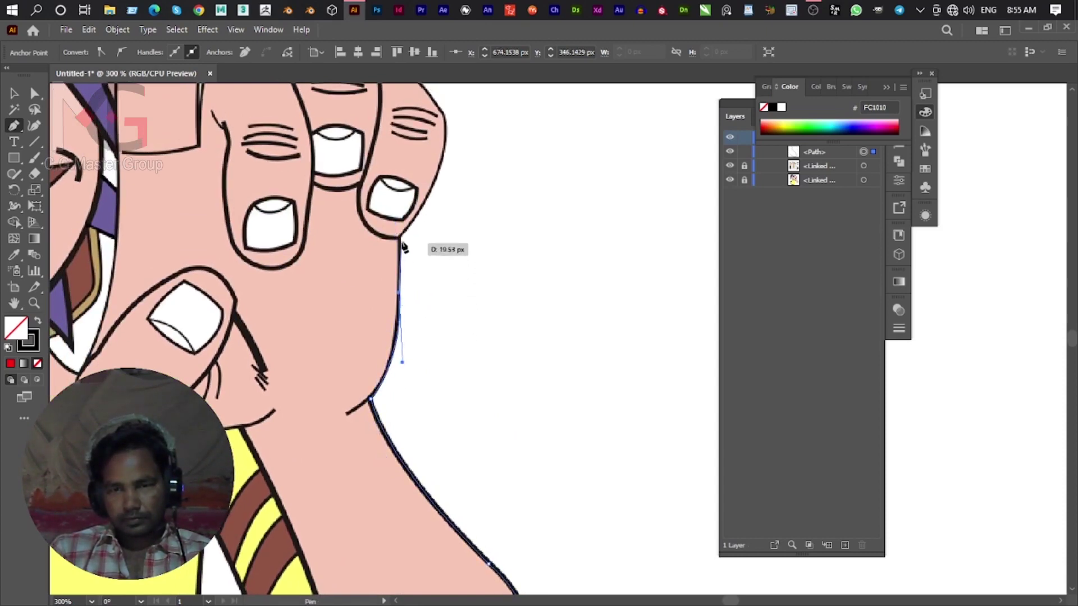
pyautogui.scroll(2, 402, 245)
pyautogui.scroll(3, 402, 246)
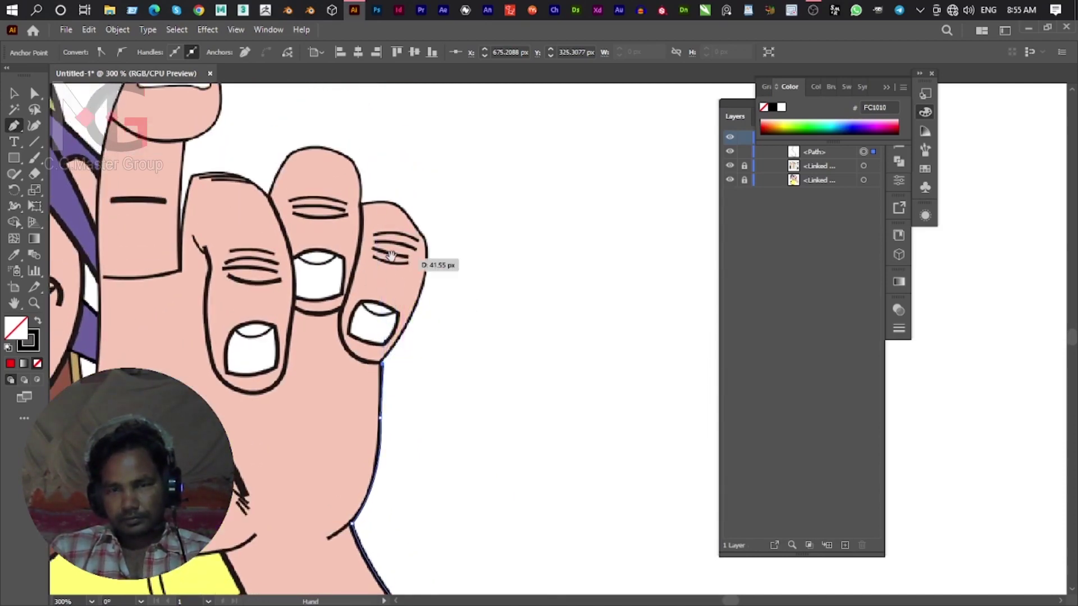
pyautogui.moveTo(392, 257); pyautogui.dragTo(412, 279)
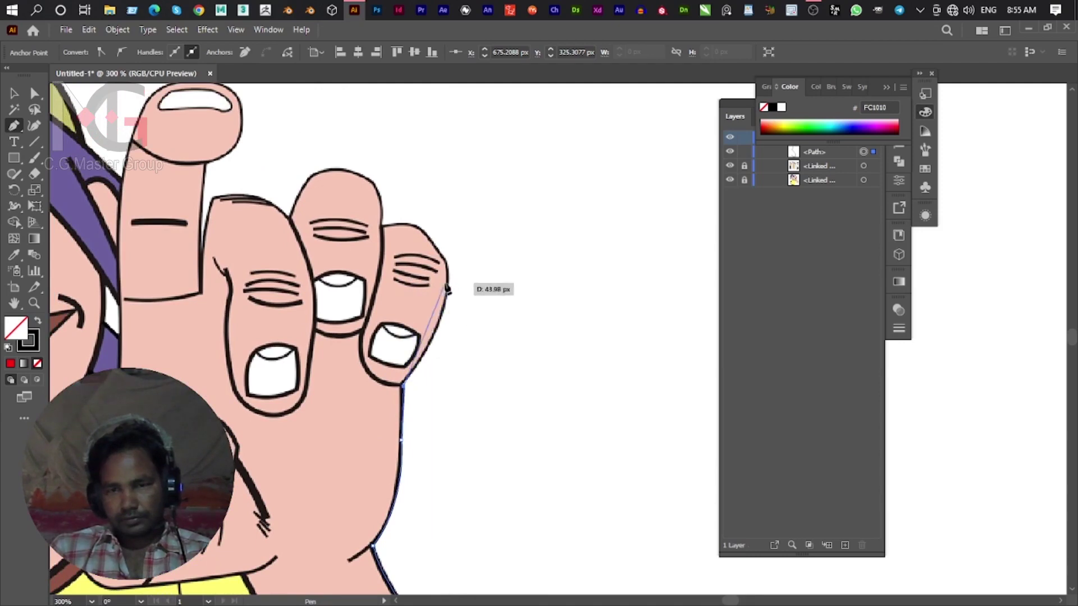
pyautogui.scroll(-2, 426, 269)
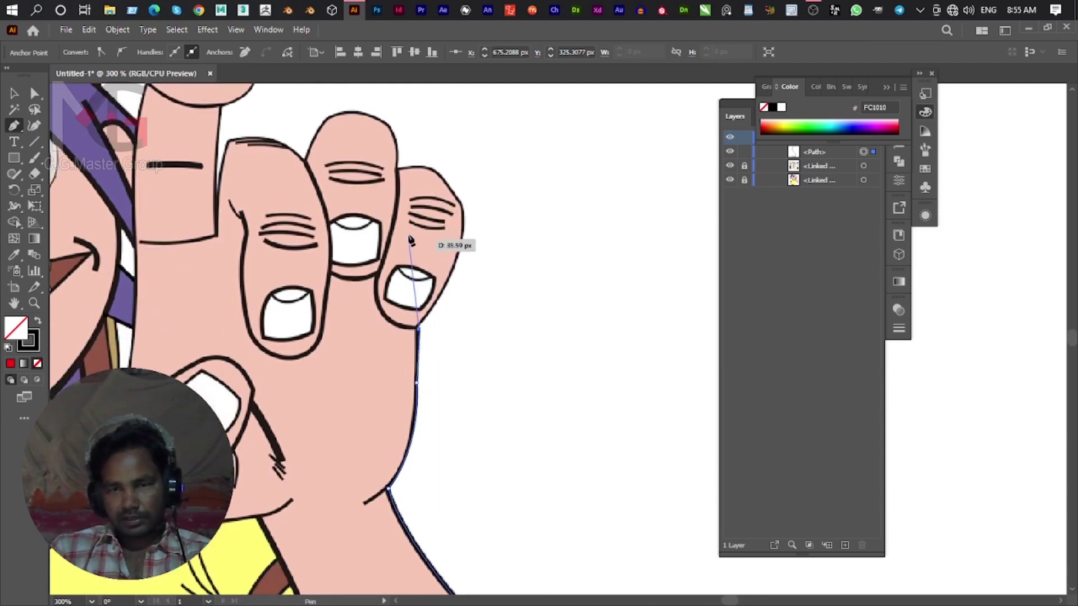
# Click anchors across the folded fingers' knuckles and curve the path up the index finger.
pyautogui.click(372, 191)
pyautogui.click(309, 177)
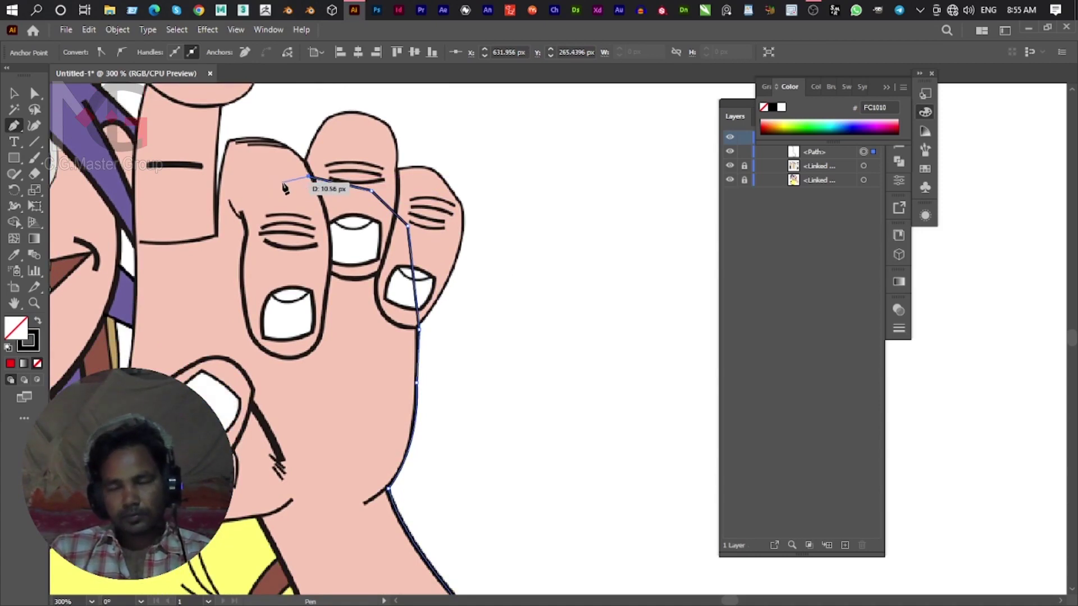
pyautogui.click(277, 180)
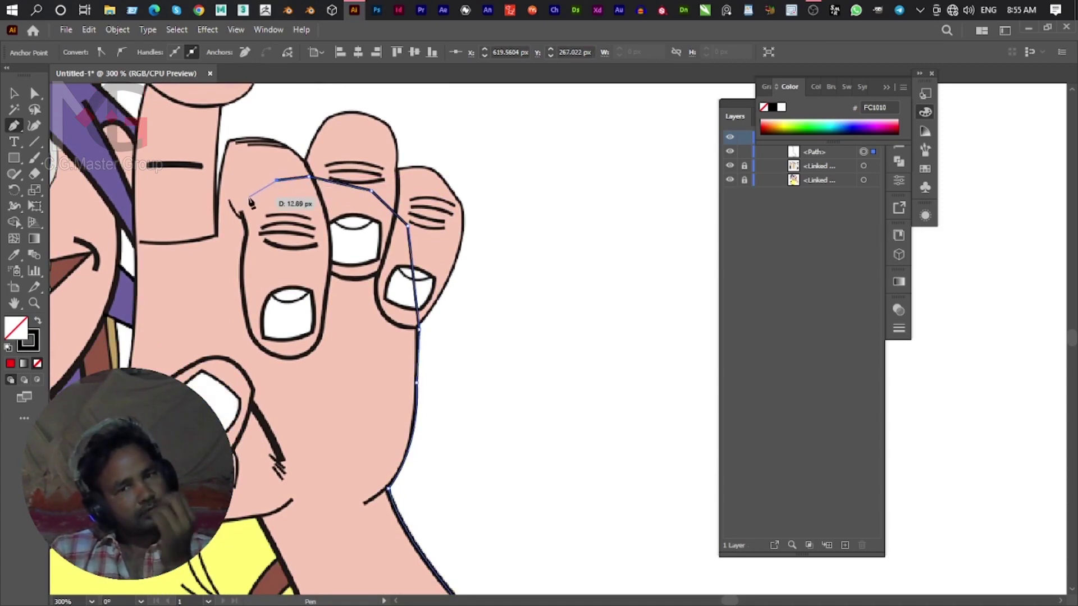
pyautogui.click(247, 198)
pyautogui.click(216, 231)
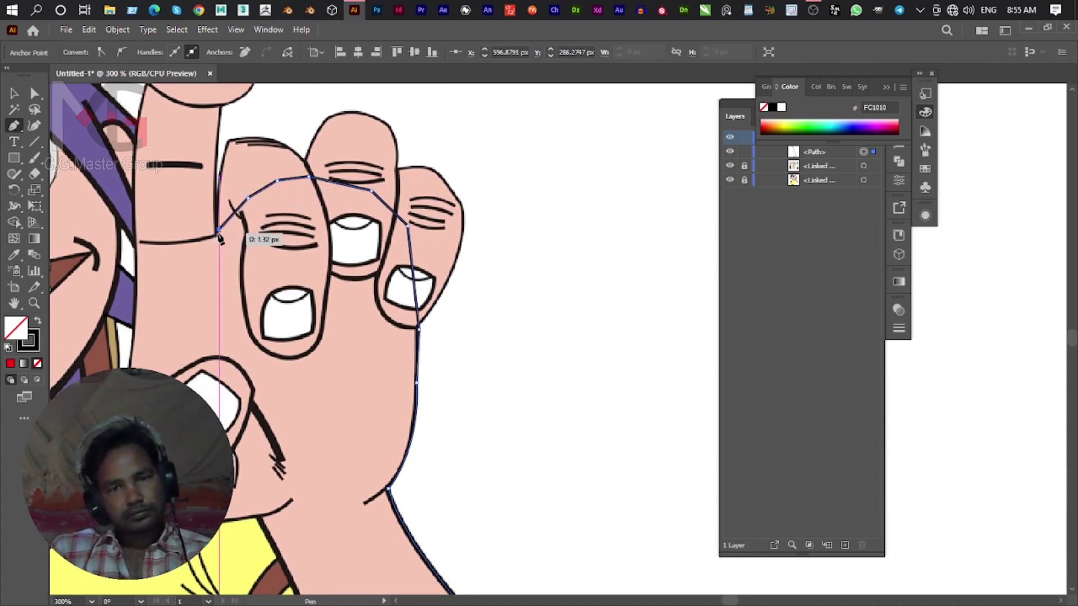
pyautogui.scroll(3, 250, 291)
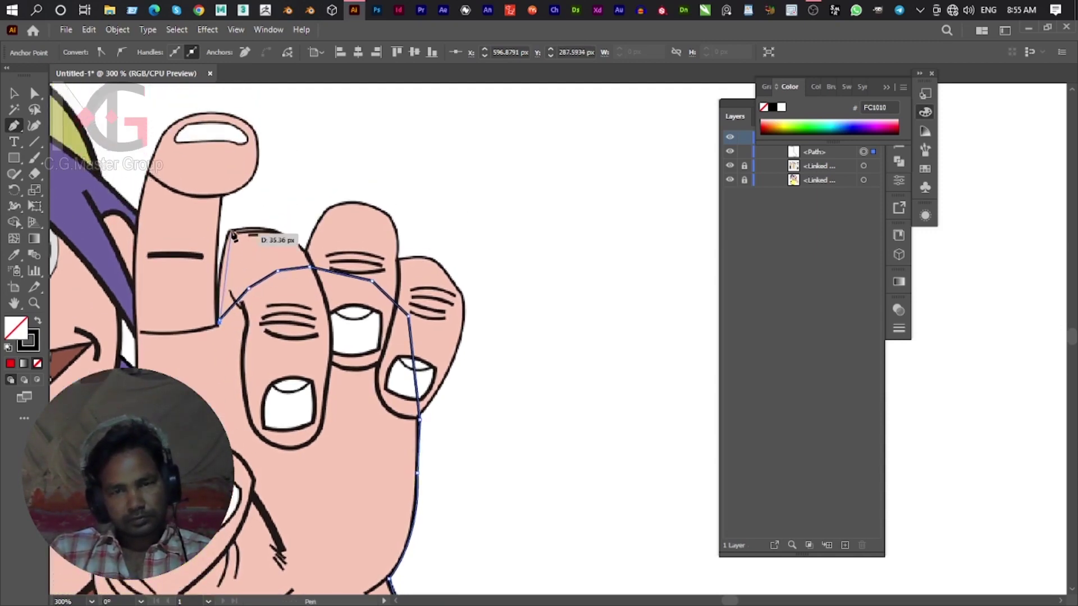
pyautogui.moveTo(220, 197)
pyautogui.mouseDown()
pyautogui.moveTo(232, 192)
pyautogui.moveTo(229, 154)
pyautogui.mouseUp()
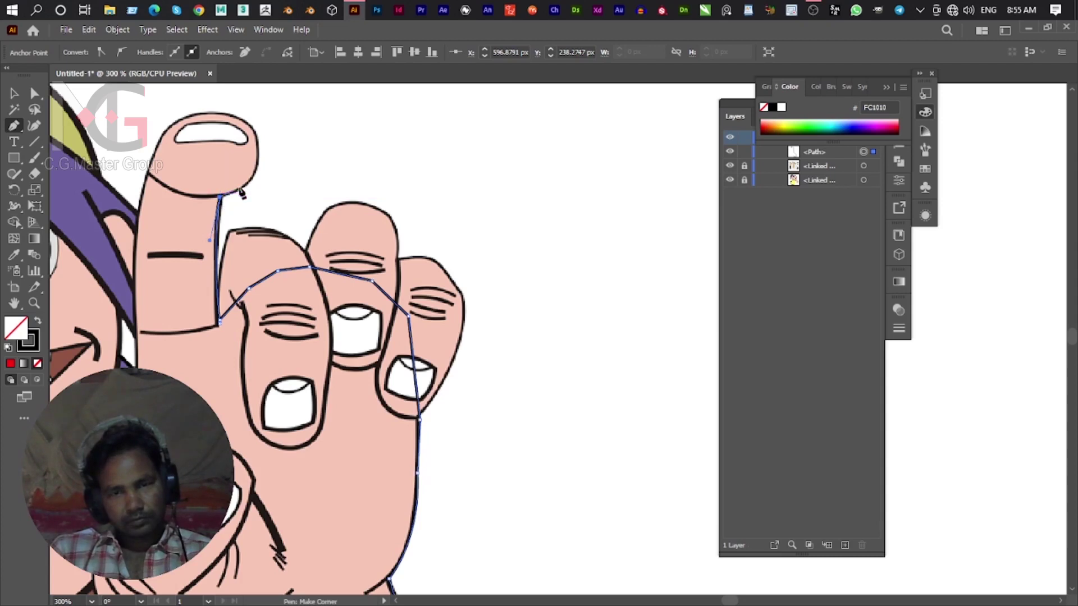
# Trace around the index fingertip and down the finger's left edge.
pyautogui.moveTo(262, 155)
pyautogui.mouseDown()
pyautogui.moveTo(257, 129)
pyautogui.moveTo(251, 185)
pyautogui.moveTo(172, 179)
pyautogui.mouseUp()
pyautogui.keyDown('alt'); pyautogui.click(260, 149); pyautogui.keyUp('alt')
pyautogui.moveTo(238, 182); pyautogui.dragTo(203, 193)
pyautogui.click(170, 289)
pyautogui.moveTo(174, 287); pyautogui.dragTo(214, 221)
pyautogui.click(202, 259)
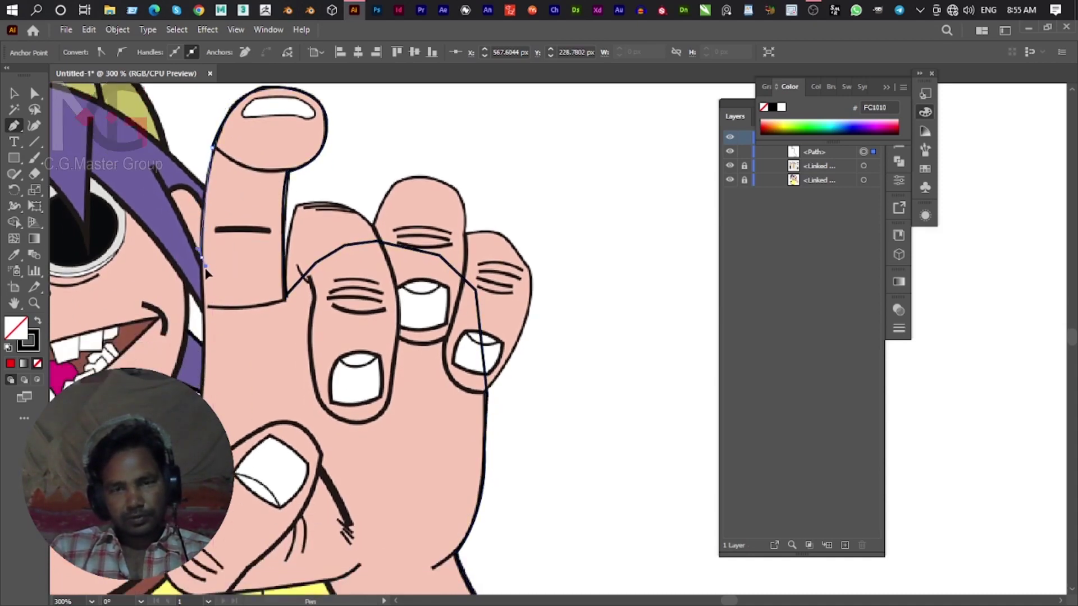
pyautogui.moveTo(205, 291); pyautogui.dragTo(206, 274)
pyautogui.scroll(-3, 203, 259)
pyautogui.scroll(-1, 207, 224)
pyautogui.moveTo(212, 192); pyautogui.dragTo(213, 206)
pyautogui.moveTo(206, 402); pyautogui.dragTo(195, 402)
# Continue the outline down around the thumb's bottom, undoing a misplaced sleeve-edge segment.
pyautogui.hscroll(-5, 206, 401)
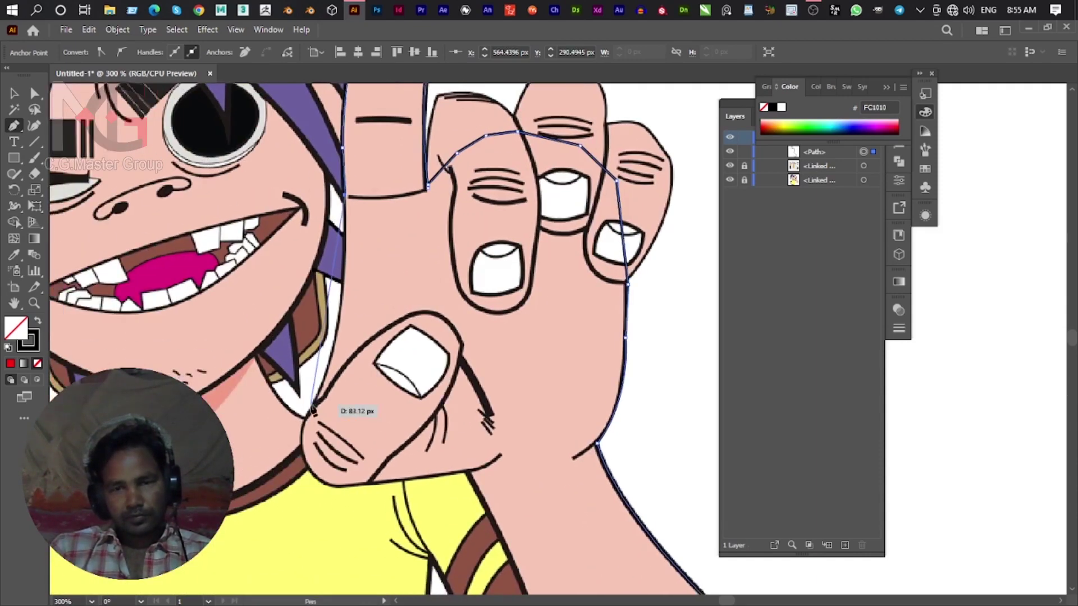
pyautogui.moveTo(308, 420); pyautogui.dragTo(260, 499)
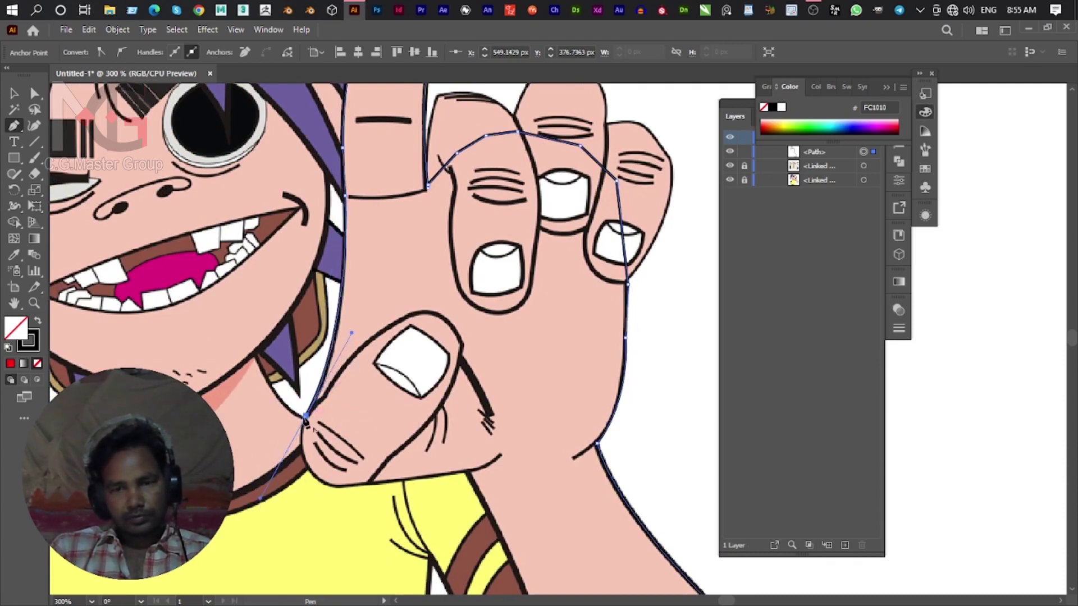
pyautogui.moveTo(371, 481); pyautogui.dragTo(379, 478)
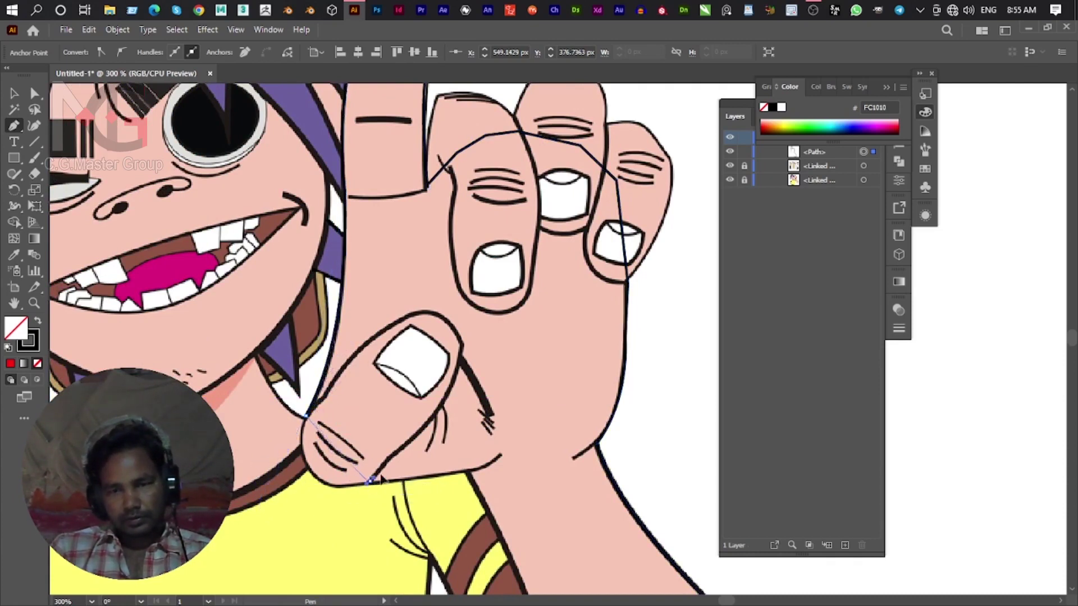
pyautogui.moveTo(447, 460)
pyautogui.mouseDown()
pyautogui.moveTo(451, 450)
pyautogui.moveTo(458, 460)
pyautogui.mouseUp()
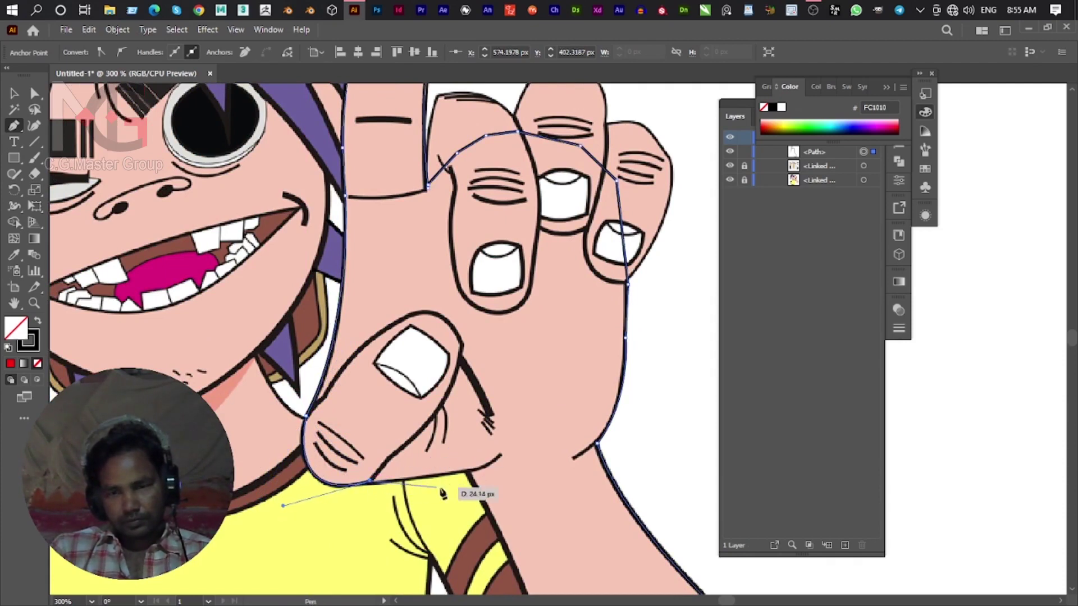
pyautogui.click(473, 476)
pyautogui.moveTo(477, 477); pyautogui.dragTo(391, 309)
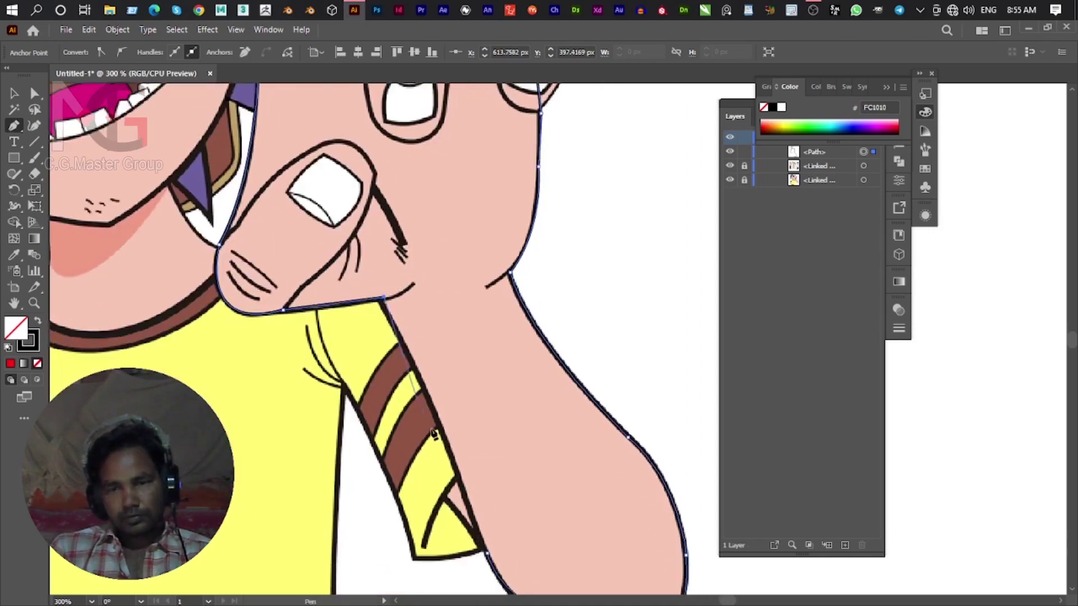
pyautogui.click(453, 443)
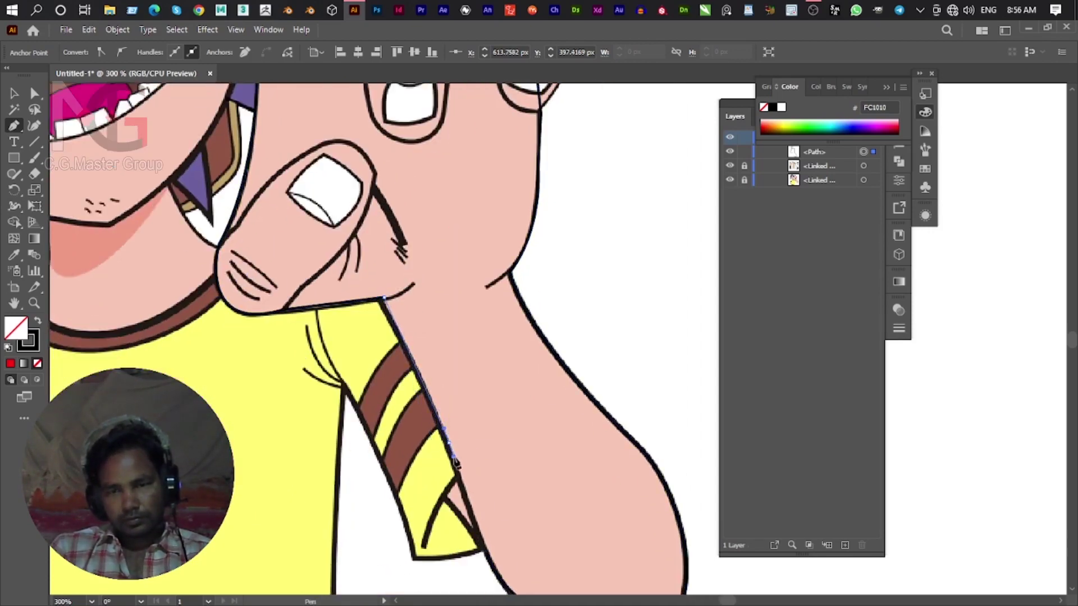
pyautogui.hotkey('ctrl', 'z')
# Trace along the sleeve edge and arm, then close the path at the starting knuckle anchor.
pyautogui.click(416, 365)
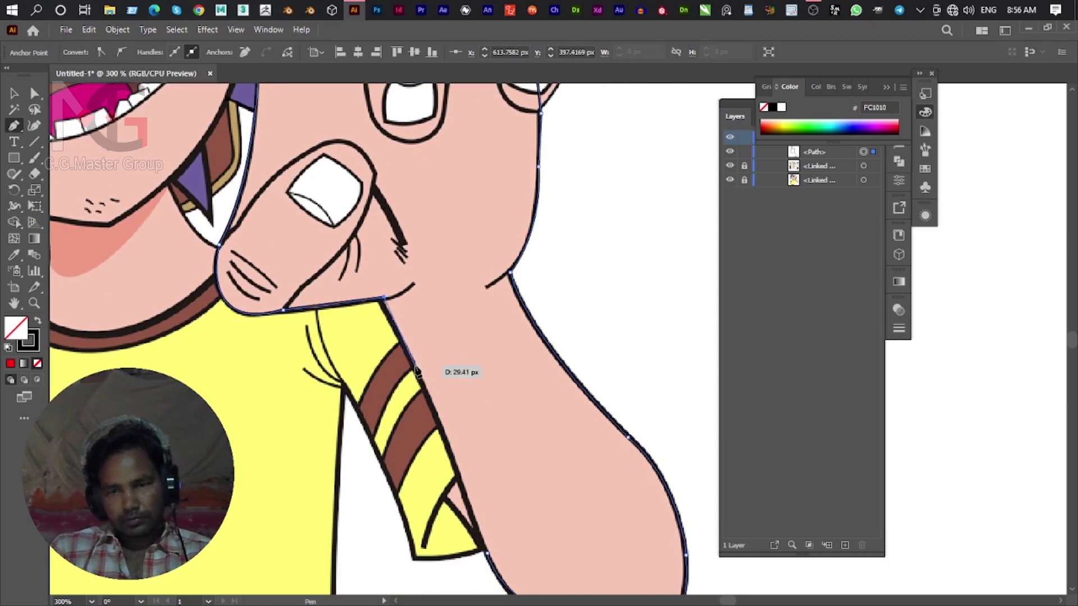
pyautogui.moveTo(415, 370); pyautogui.dragTo(422, 376)
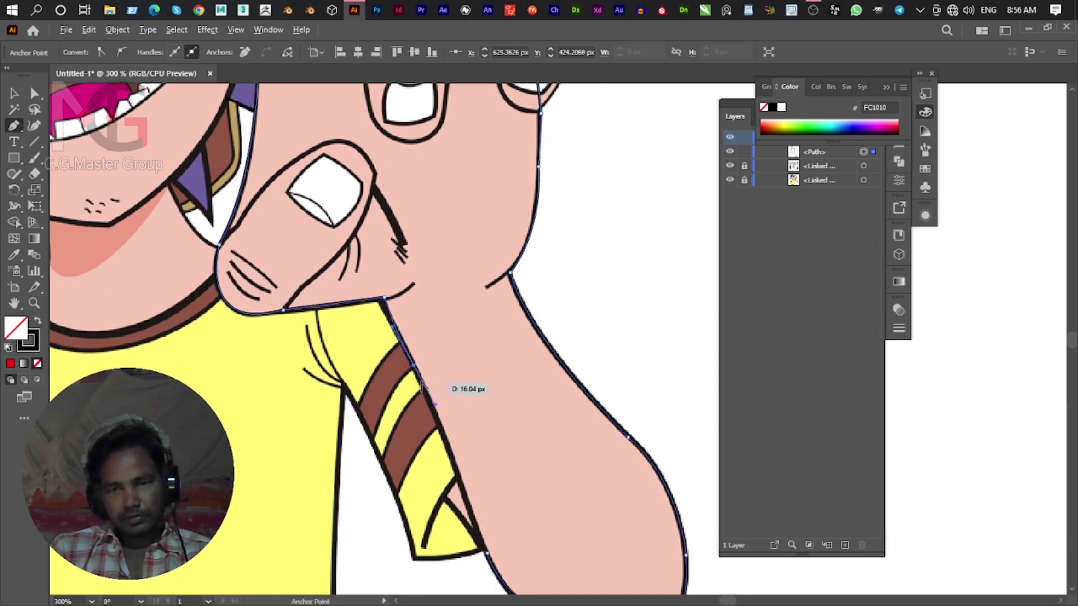
pyautogui.scroll(-3, 465, 514)
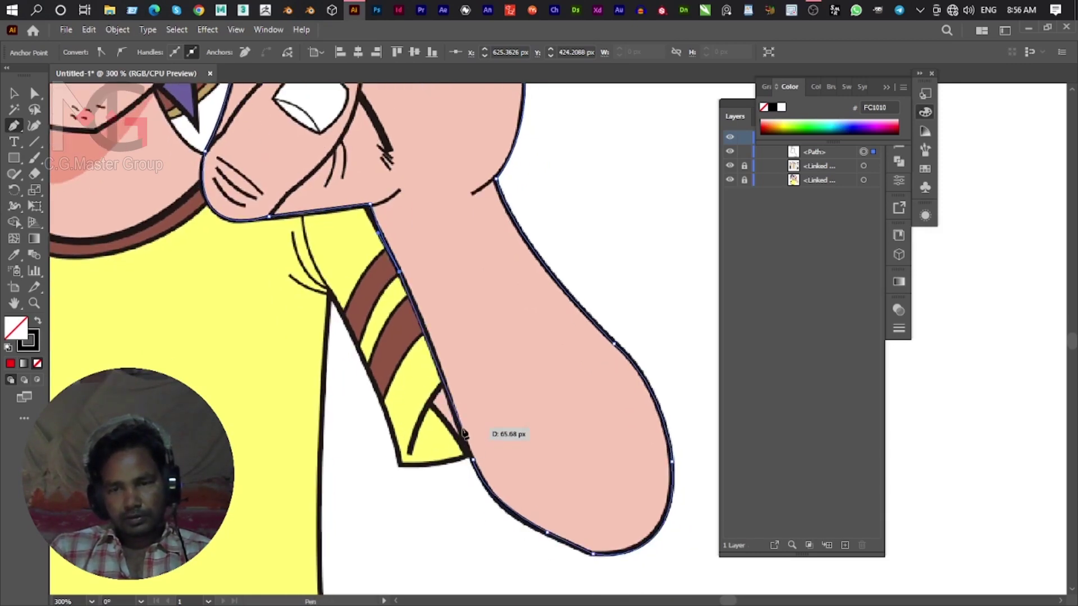
pyautogui.click(464, 438)
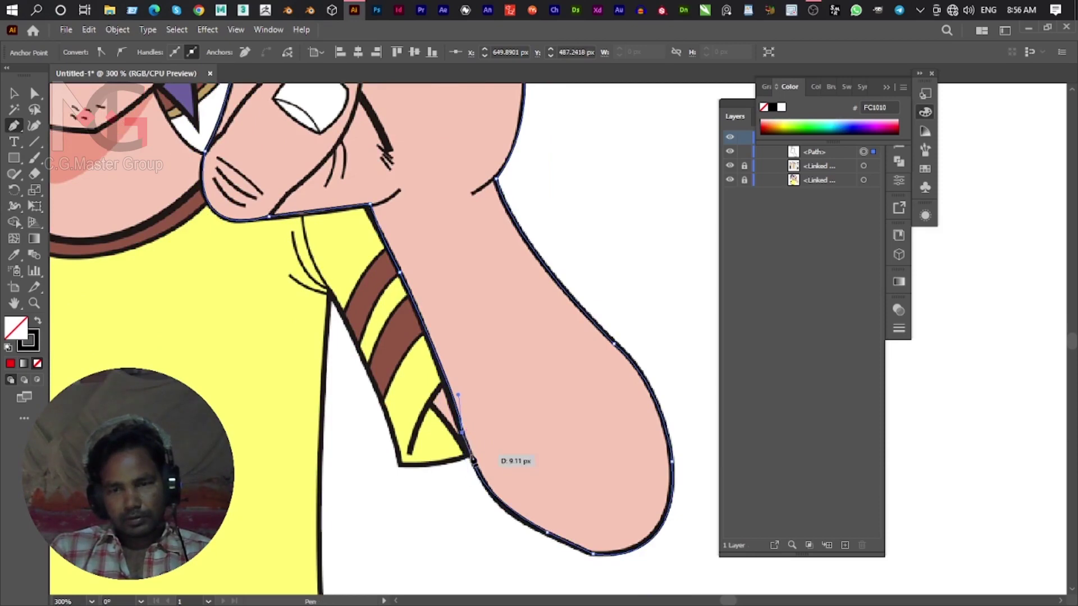
pyautogui.moveTo(400, 423)
pyautogui.mouseDown()
pyautogui.moveTo(368, 355)
pyautogui.moveTo(387, 471)
pyautogui.mouseUp()
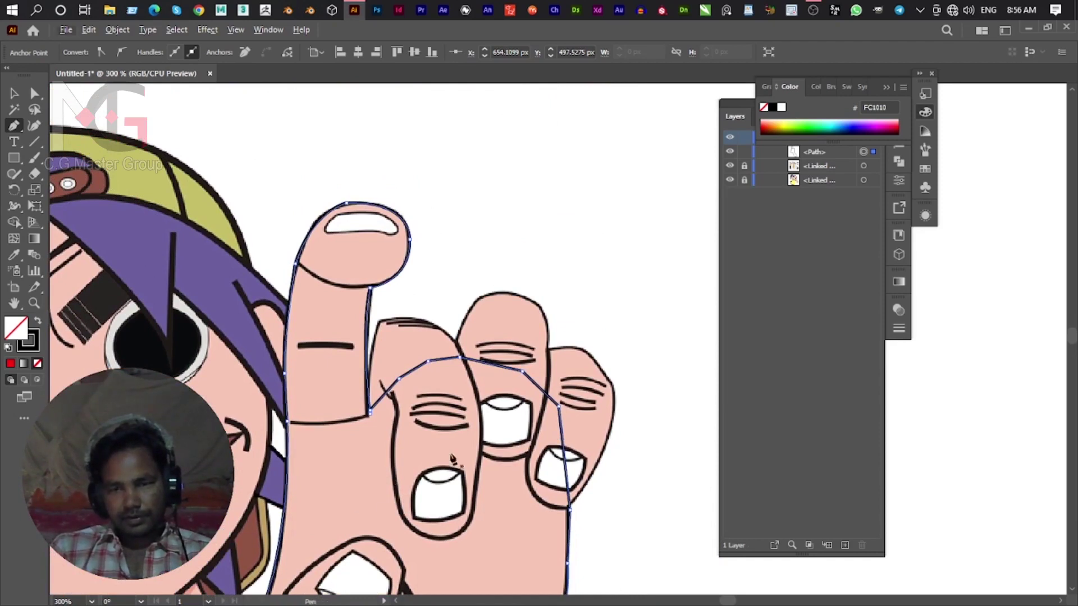
pyautogui.click(372, 413)
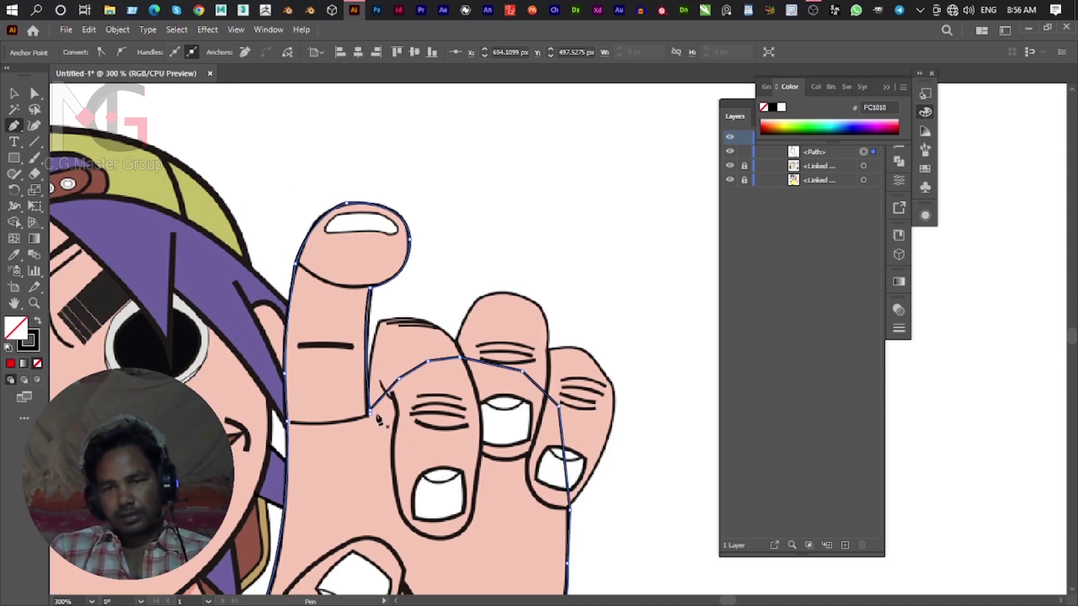
# Select the traced hand outline and lock it with Object > Lock > Selection.
pyautogui.press('v')
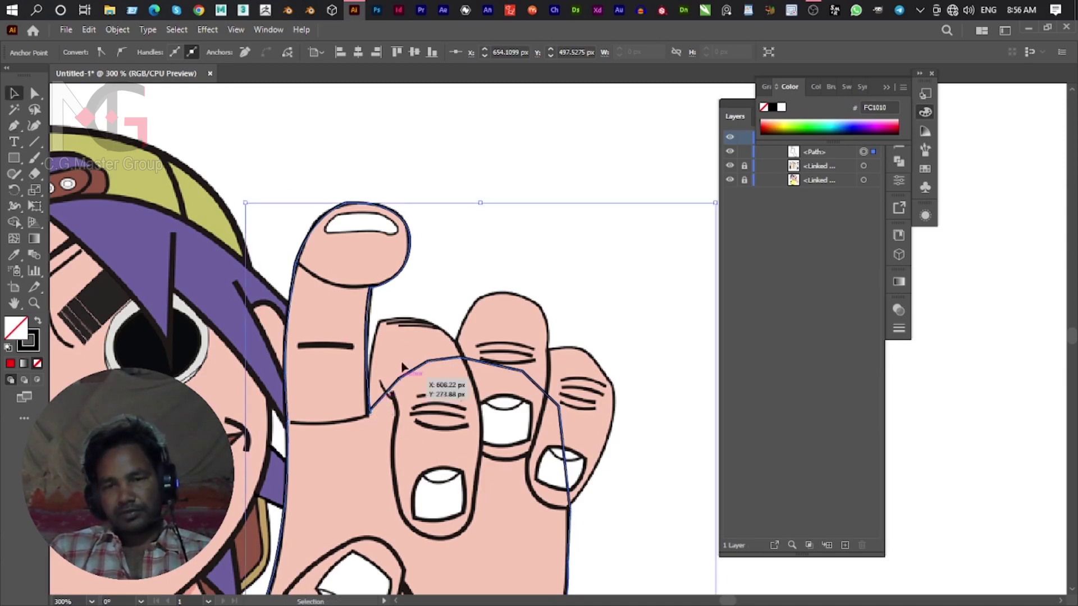
pyautogui.click(117, 30)
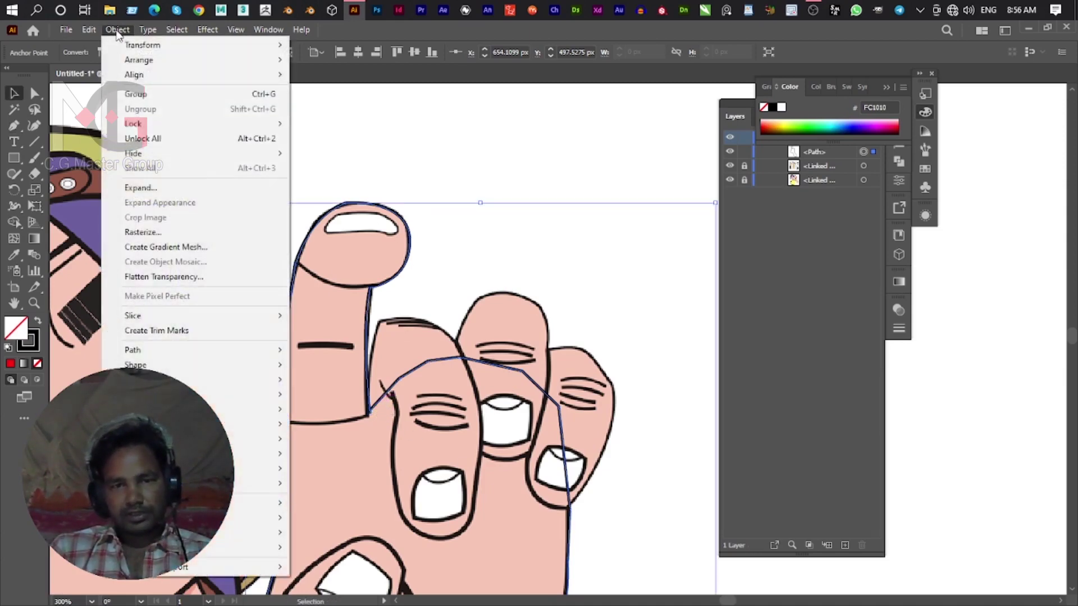
pyautogui.moveTo(133, 124)
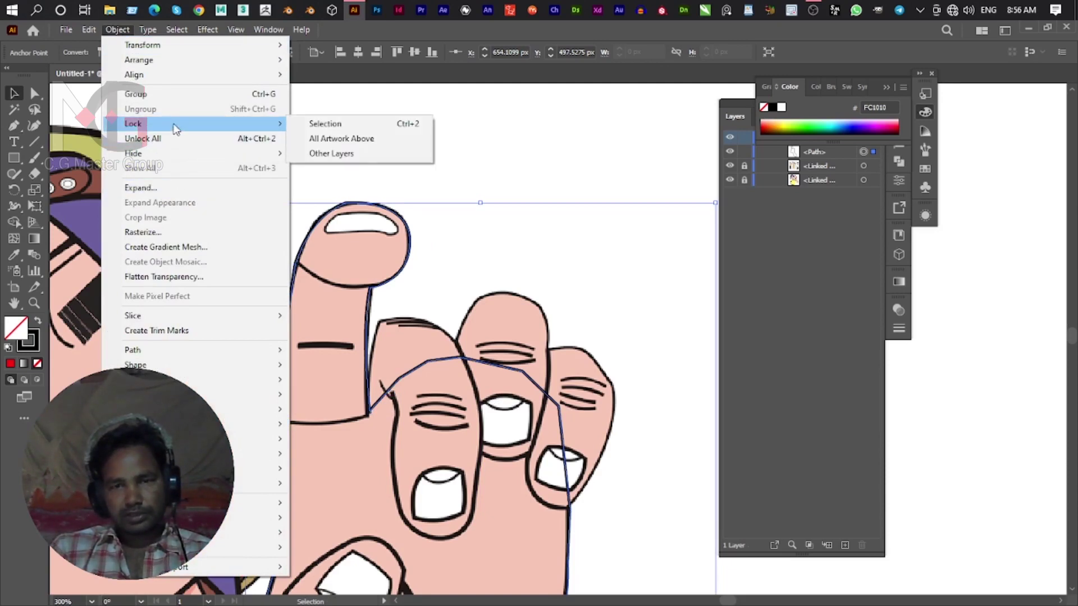
pyautogui.click(385, 125)
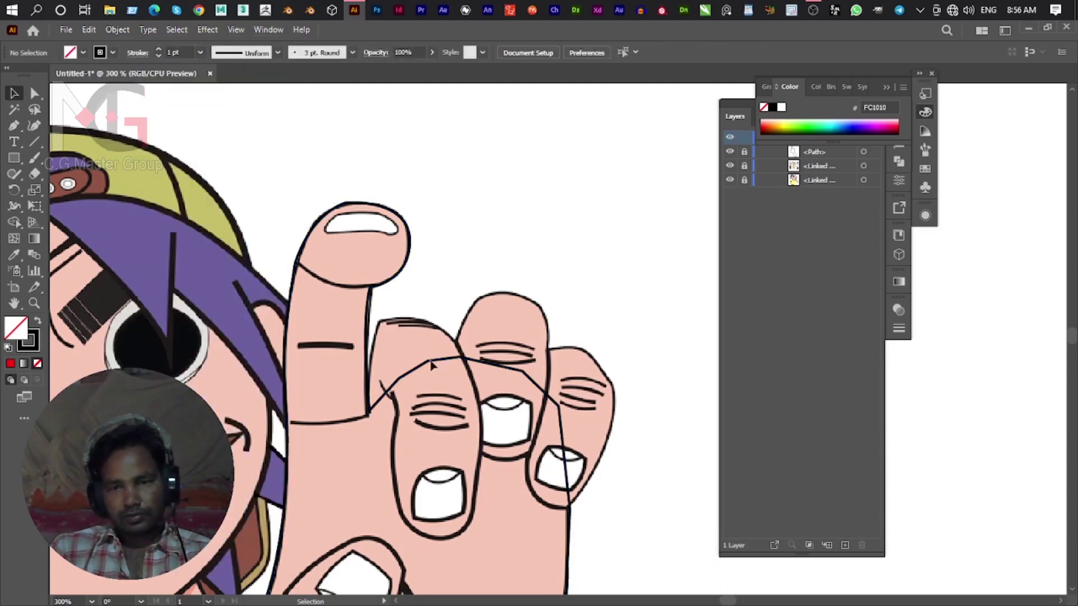
pyautogui.click(14, 124)
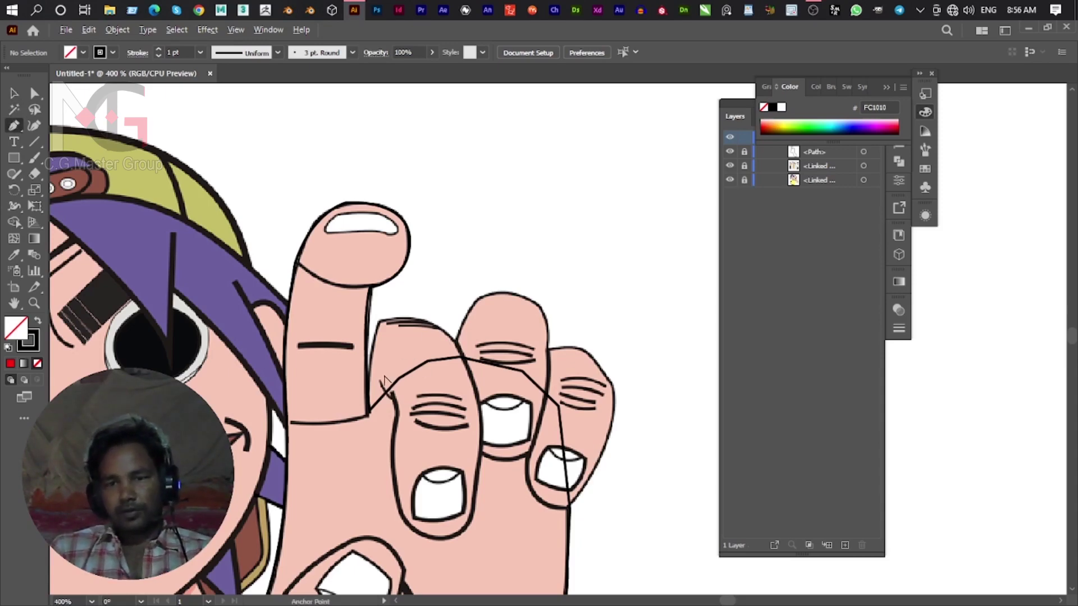
# Start a new pen path at the fingers' inner corner and curve it over the middle finger's top.
pyautogui.scroll(3, 379, 376)
pyautogui.click(347, 479)
pyautogui.moveTo(376, 229)
pyautogui.mouseDown()
pyautogui.moveTo(416, 196)
pyautogui.moveTo(409, 163)
pyautogui.mouseUp()
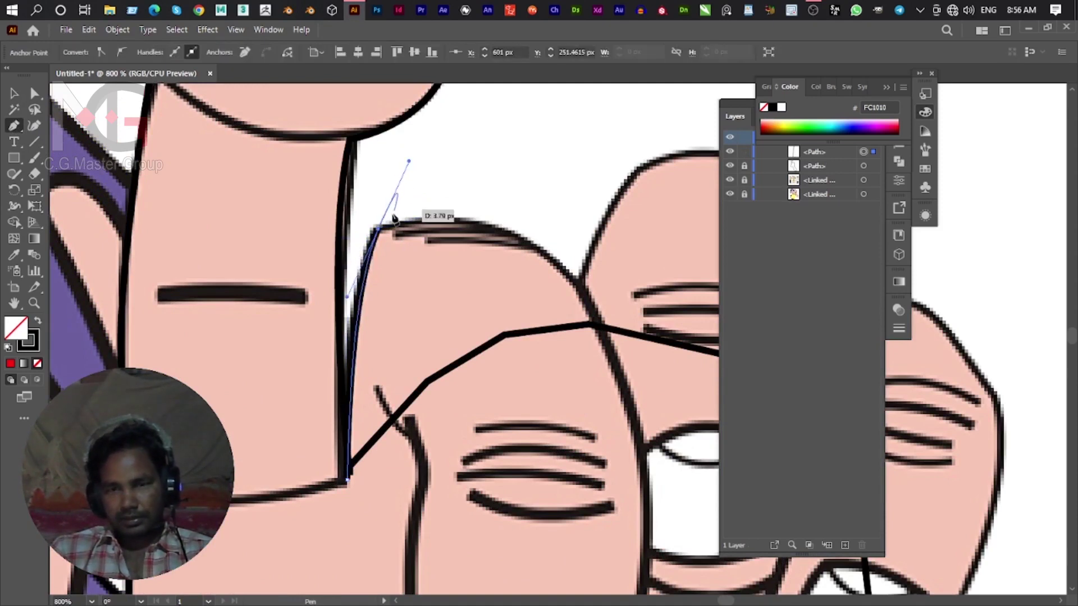
pyautogui.click(378, 230)
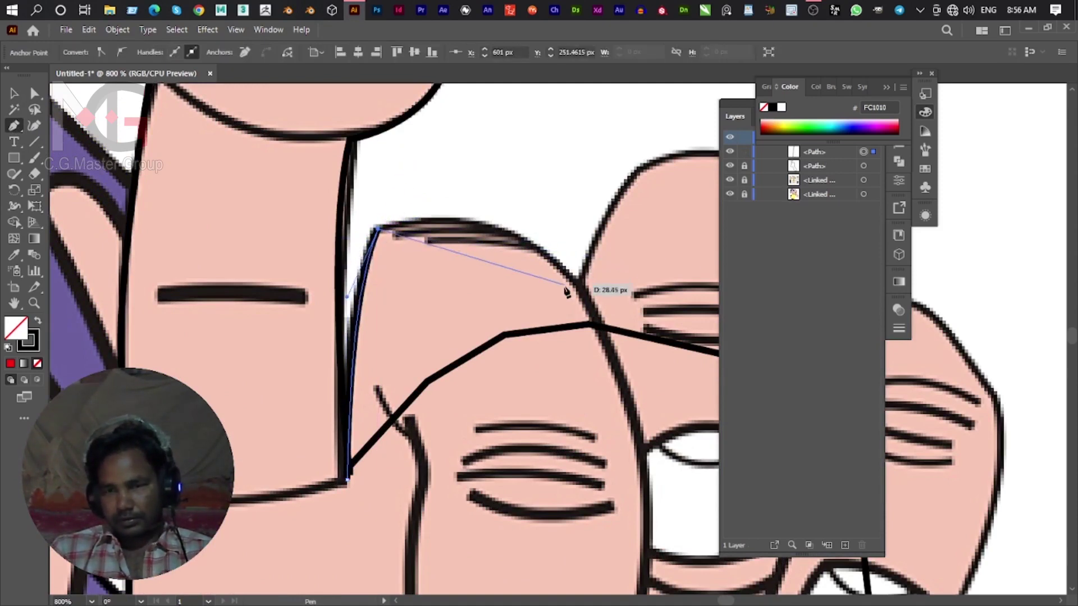
pyautogui.moveTo(576, 278)
pyautogui.mouseDown()
pyautogui.moveTo(649, 383)
pyautogui.moveTo(663, 379)
pyautogui.mouseUp()
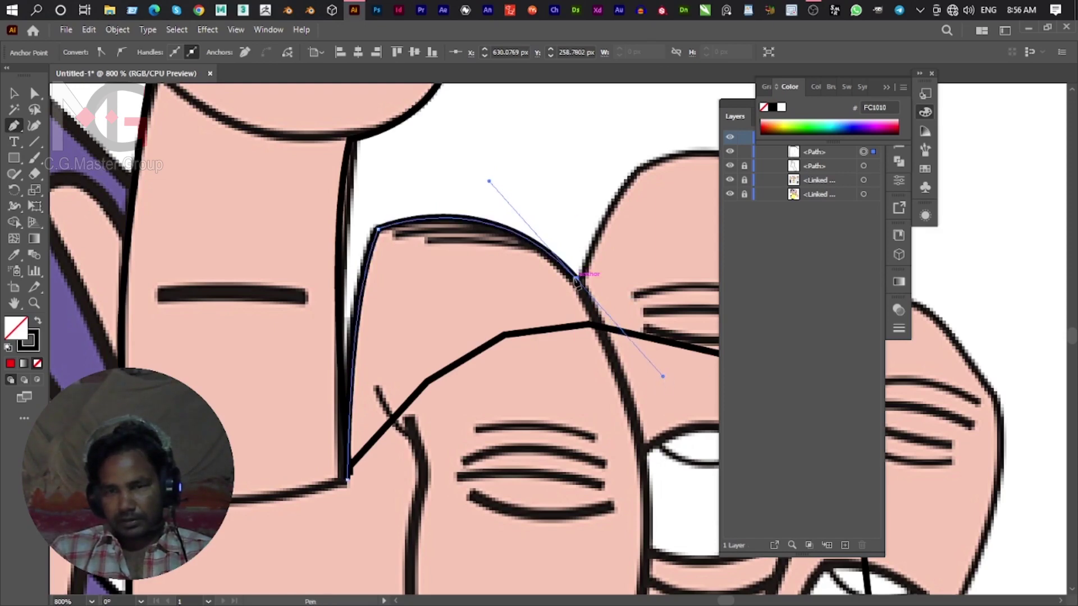
# Trace over the next fingertip with a corner anchor and down that finger's right side.
pyautogui.moveTo(577, 280); pyautogui.dragTo(466, 279)
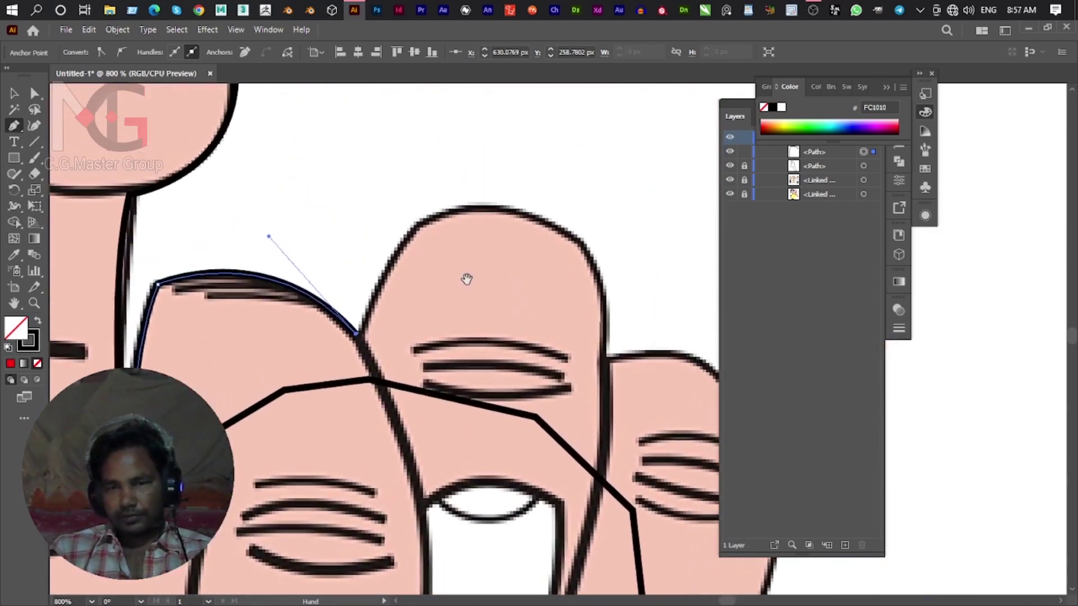
pyautogui.moveTo(458, 206)
pyautogui.mouseDown()
pyautogui.moveTo(569, 198)
pyautogui.moveTo(533, 186)
pyautogui.mouseUp()
pyautogui.click(458, 206)
pyautogui.moveTo(568, 289); pyautogui.dragTo(524, 210)
pyautogui.moveTo(562, 281); pyautogui.dragTo(551, 460)
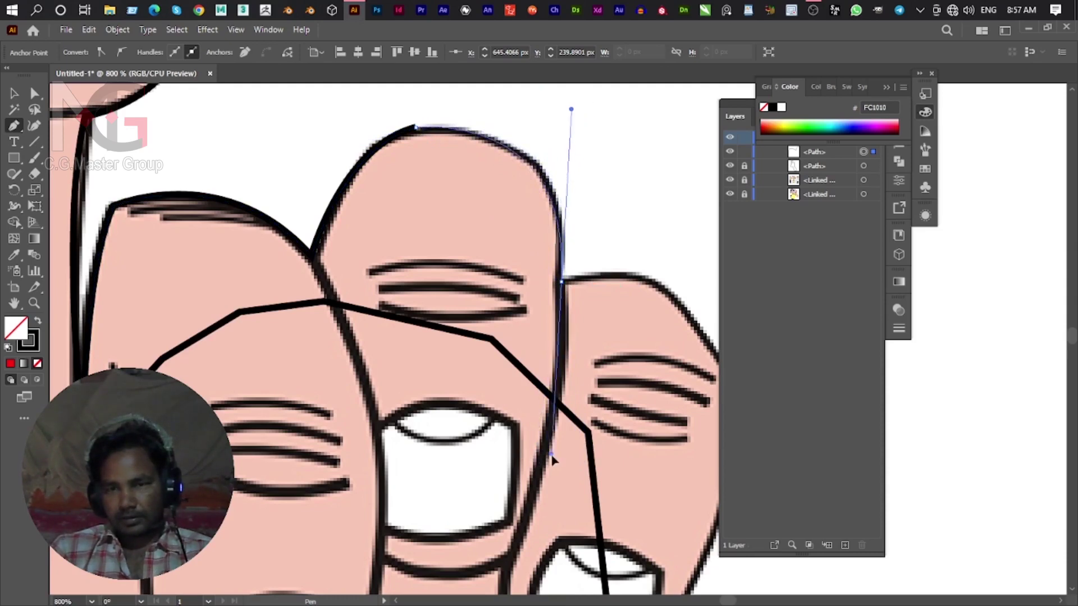
pyautogui.click(561, 280)
# Trace down the finger's side, across the next fingertip, and to a sharp corner at its bottom.
pyautogui.moveTo(579, 287)
pyautogui.mouseDown()
pyautogui.moveTo(514, 245)
pyautogui.moveTo(373, 273)
pyautogui.moveTo(400, 284)
pyautogui.mouseUp()
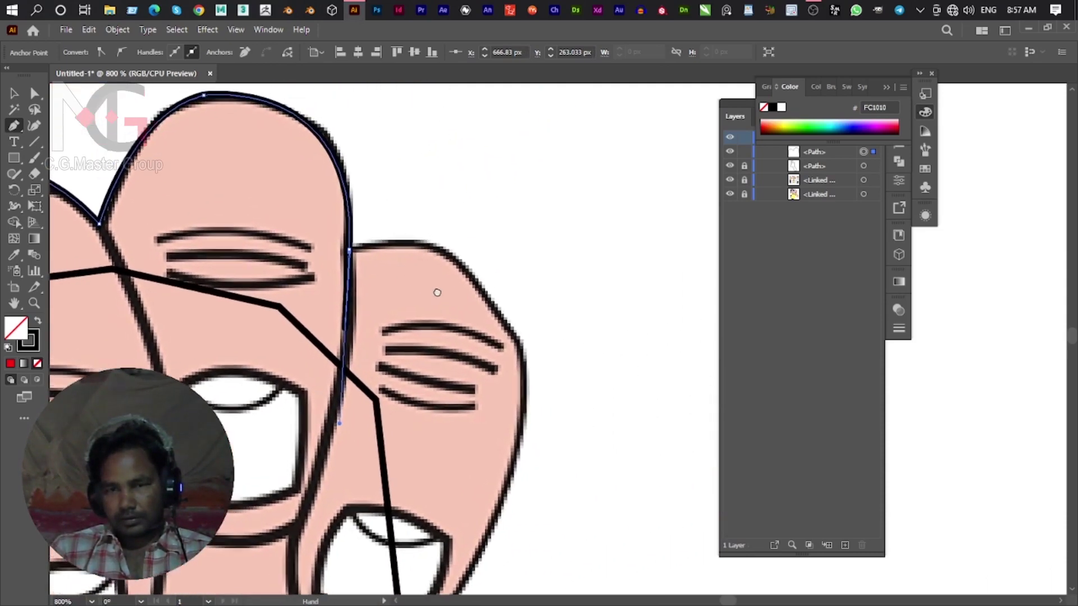
pyautogui.click(542, 393)
pyautogui.moveTo(549, 403); pyautogui.dragTo(486, 295)
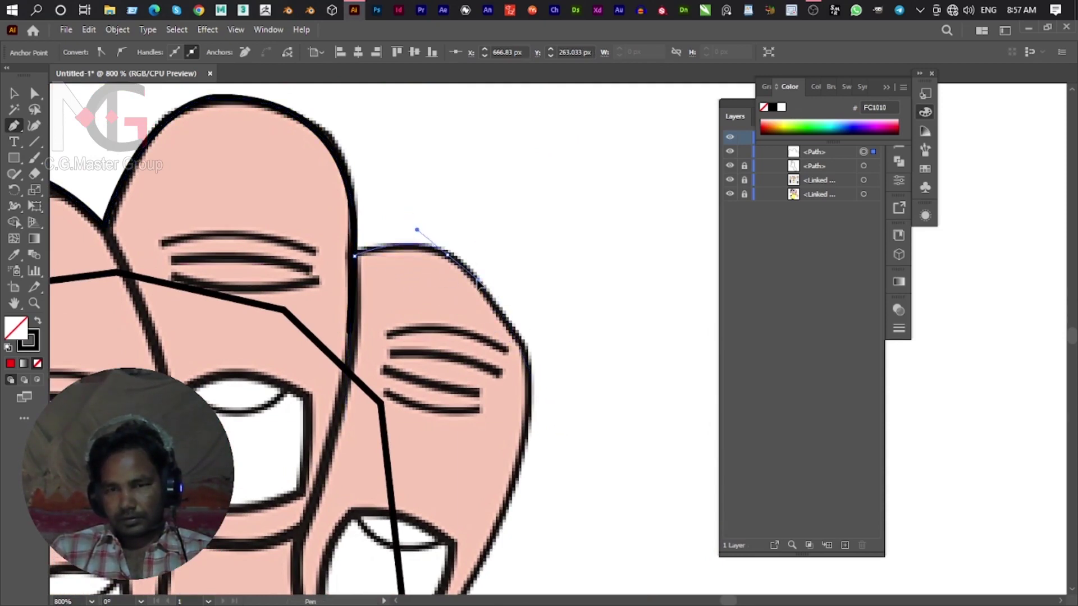
pyautogui.moveTo(480, 283)
pyautogui.mouseDown()
pyautogui.moveTo(528, 362)
pyautogui.moveTo(527, 391)
pyautogui.mouseUp()
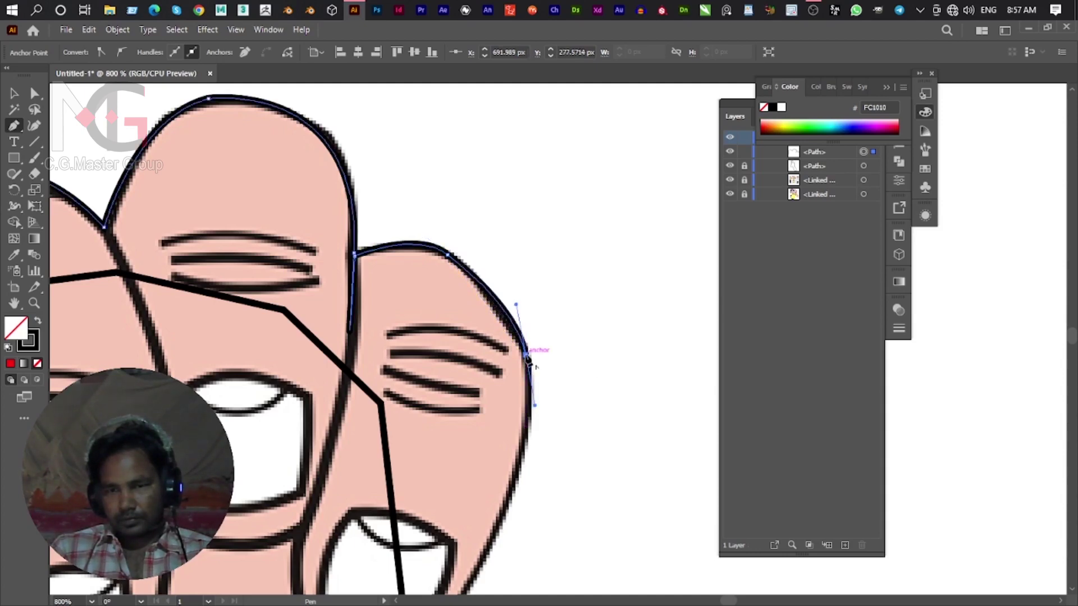
pyautogui.moveTo(530, 450); pyautogui.dragTo(621, 245)
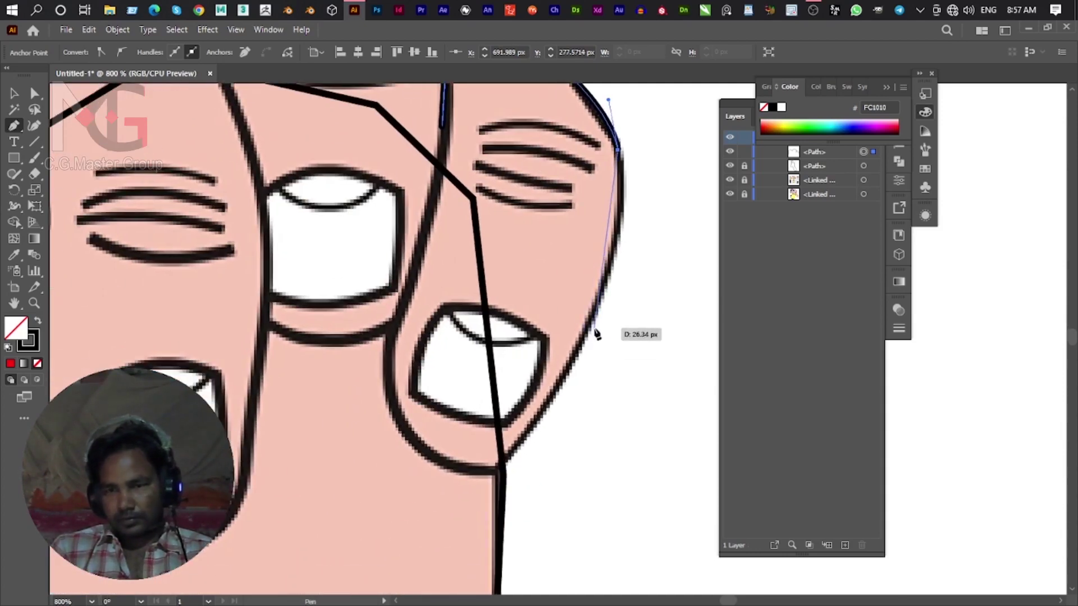
pyautogui.moveTo(594, 324); pyautogui.dragTo(550, 425)
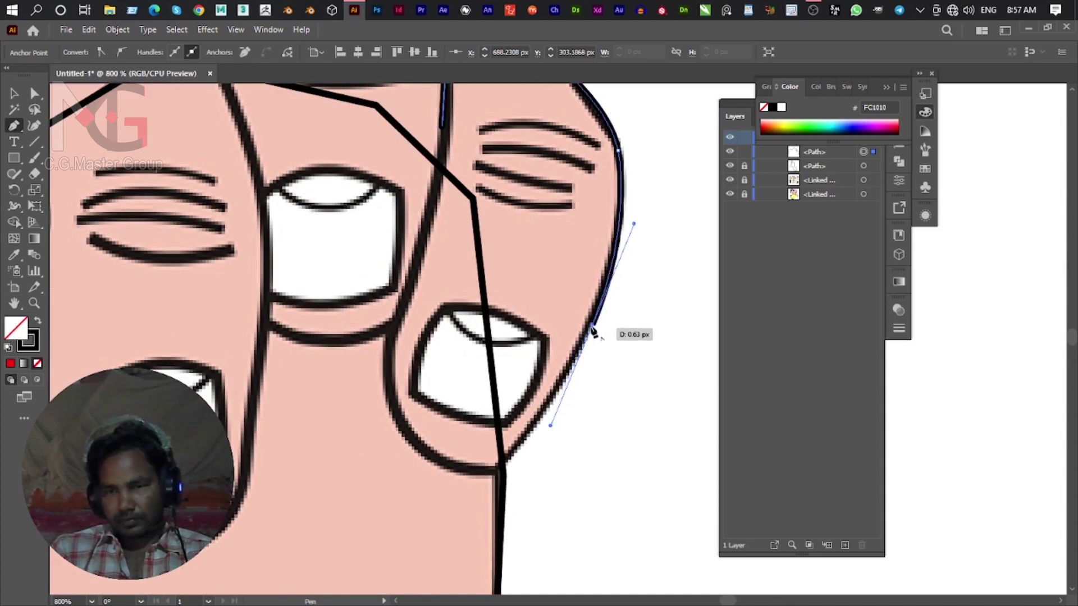
pyautogui.moveTo(491, 472); pyautogui.dragTo(490, 477)
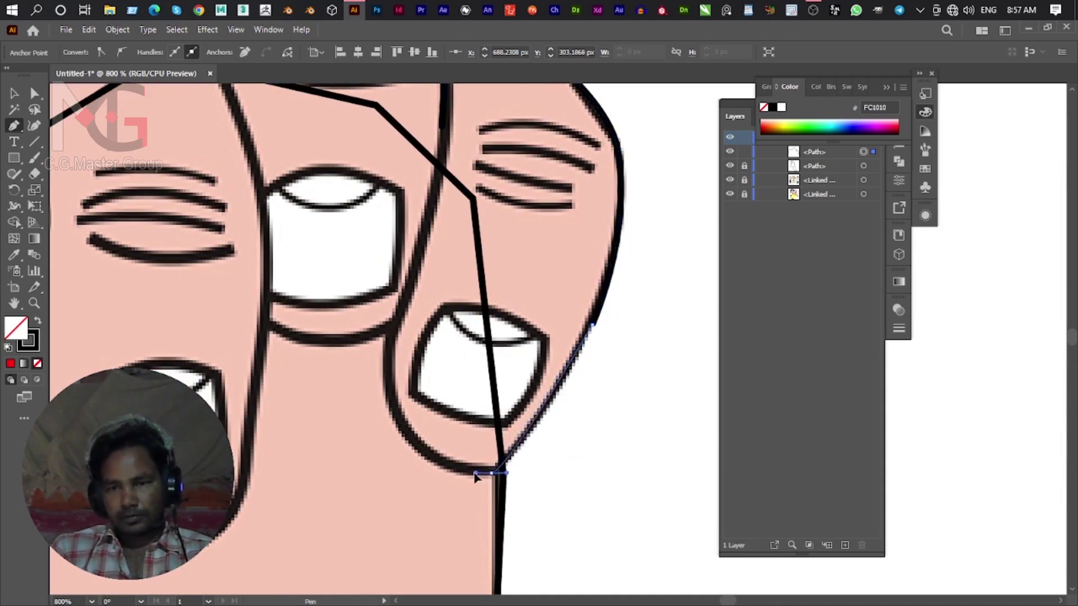
pyautogui.click(491, 472)
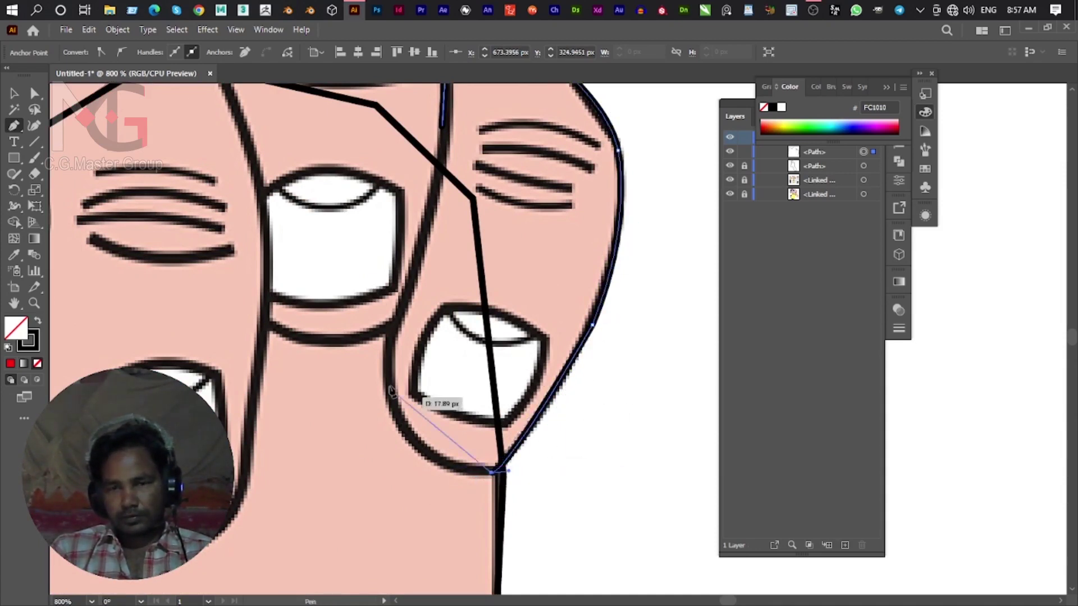
# Curve up the next finger's side with sharp corners at the crease and knuckle, following the crease.
pyautogui.moveTo(390, 338); pyautogui.dragTo(417, 212)
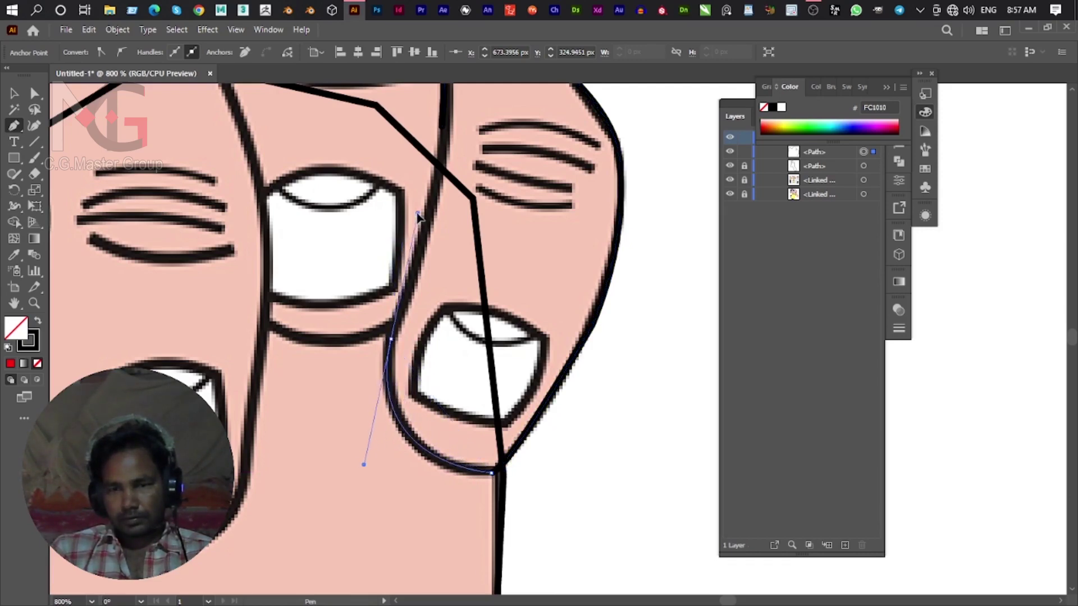
pyautogui.click(391, 339)
pyautogui.moveTo(481, 161); pyautogui.dragTo(458, 330)
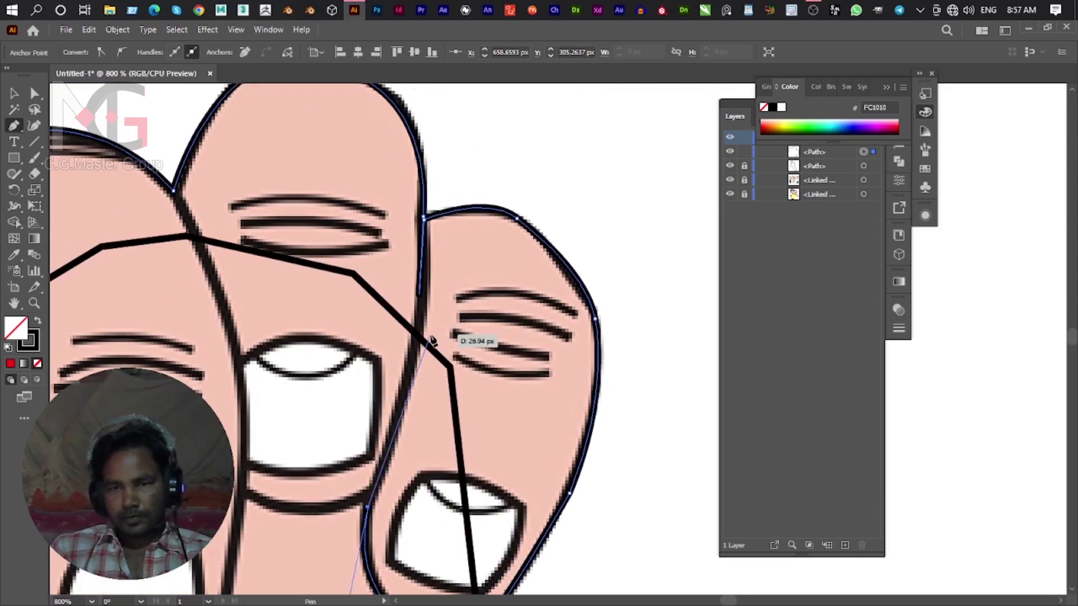
pyautogui.moveTo(402, 444); pyautogui.dragTo(453, 359)
pyautogui.click(426, 402)
pyautogui.moveTo(294, 405); pyautogui.dragTo(220, 362)
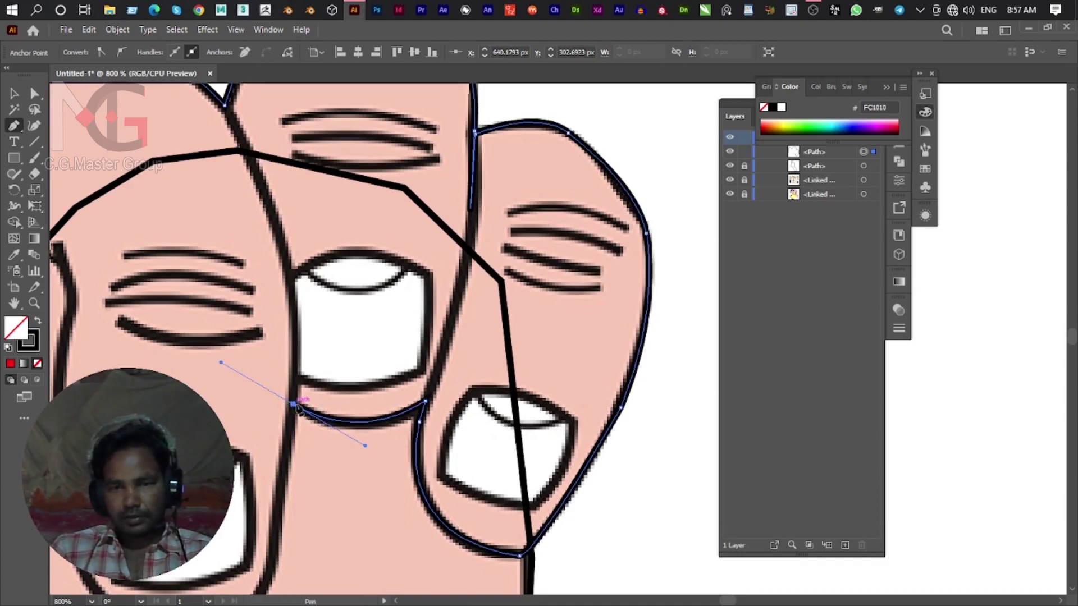
# Extend the path down the next finger's side and round its fingertip bottom to a sharp corner.
pyautogui.moveTo(291, 419); pyautogui.dragTo(351, 325)
pyautogui.moveTo(333, 478)
pyautogui.mouseDown()
pyautogui.moveTo(327, 504)
pyautogui.moveTo(405, 430)
pyautogui.mouseUp()
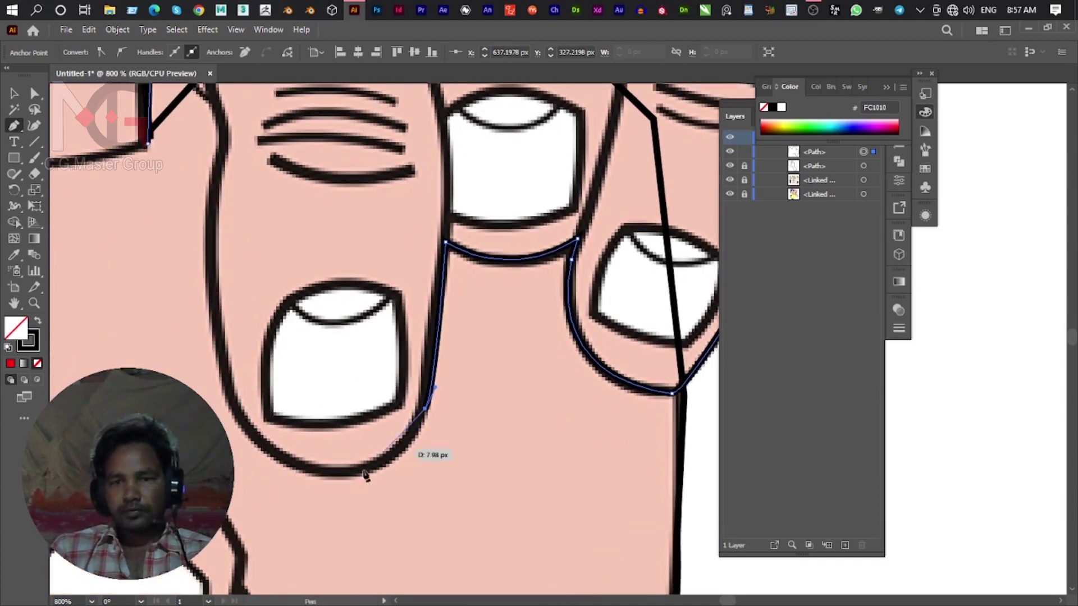
pyautogui.moveTo(343, 471); pyautogui.dragTo(282, 473)
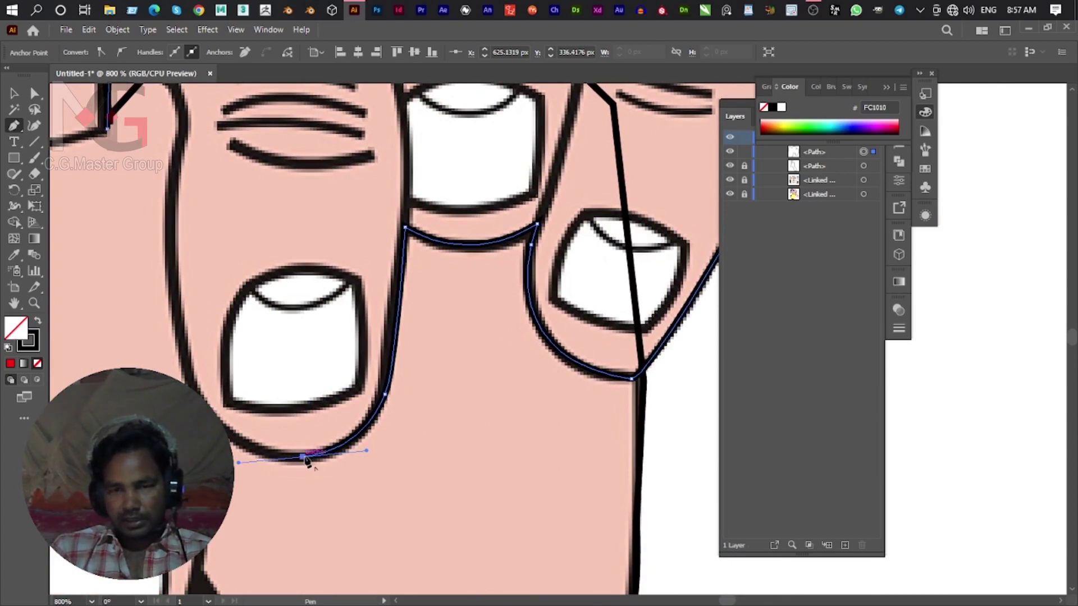
pyautogui.click(303, 458)
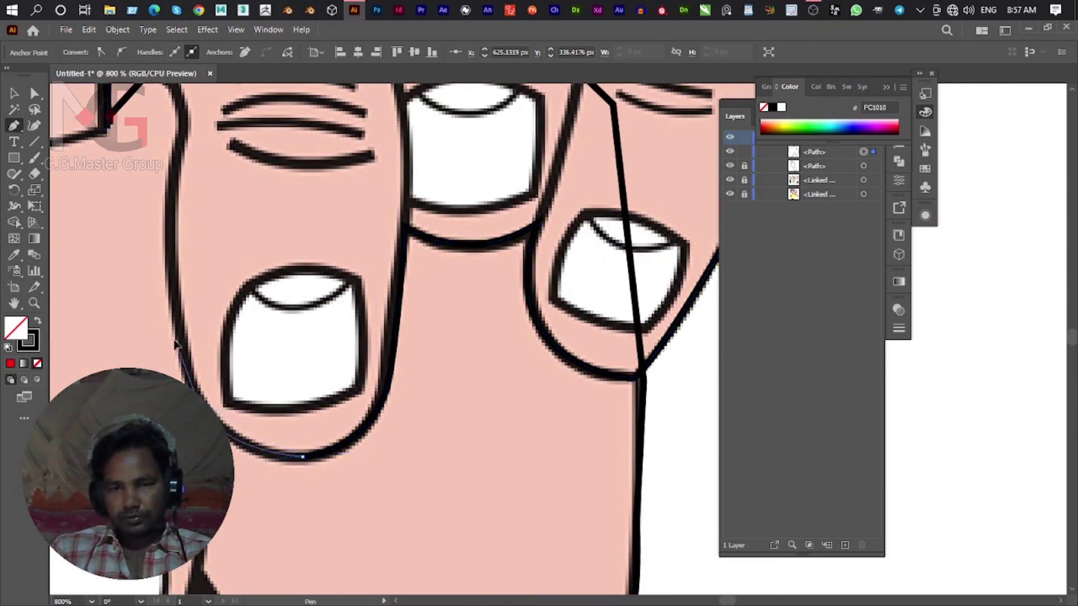
pyautogui.click(214, 377)
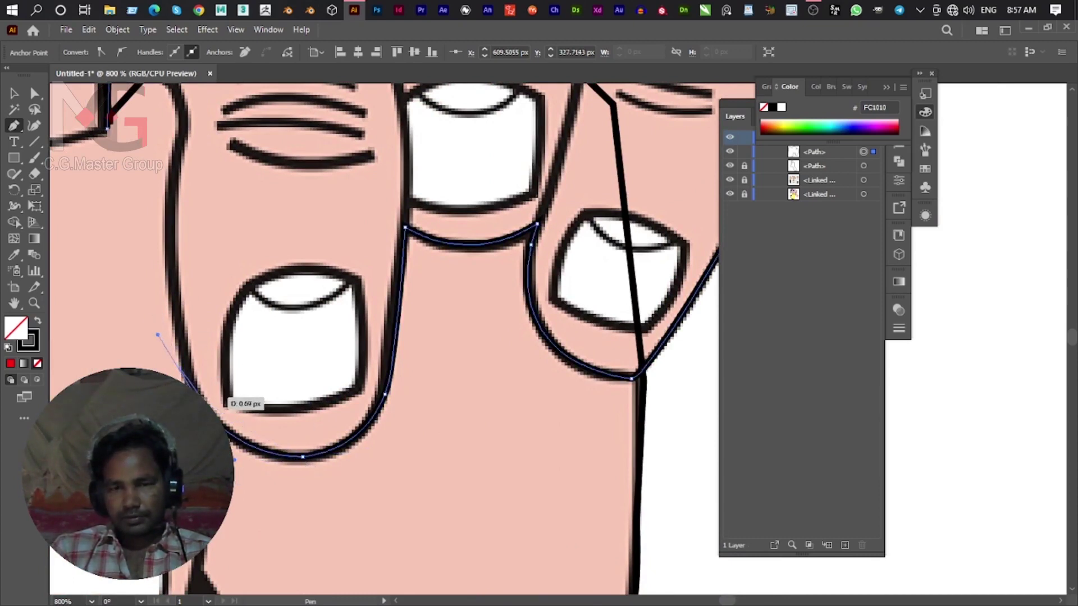
# Trace up the left finger's left side, shaping the curves near its top.
pyautogui.moveTo(194, 386)
pyautogui.mouseDown()
pyautogui.moveTo(273, 430)
pyautogui.moveTo(276, 487)
pyautogui.mouseUp()
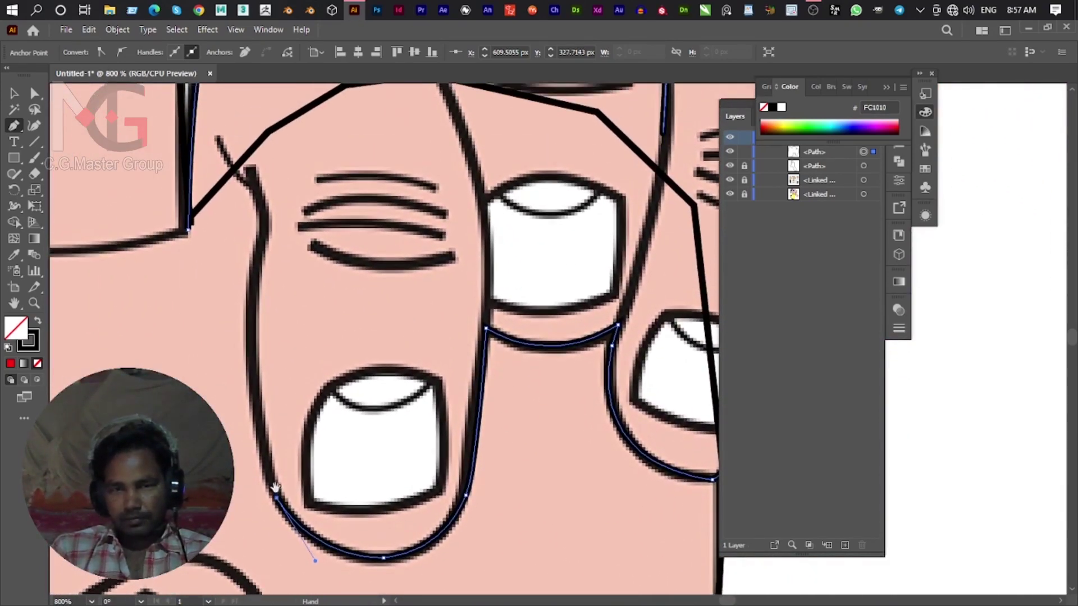
pyautogui.moveTo(252, 285); pyautogui.dragTo(265, 232)
pyautogui.moveTo(251, 287); pyautogui.dragTo(250, 291)
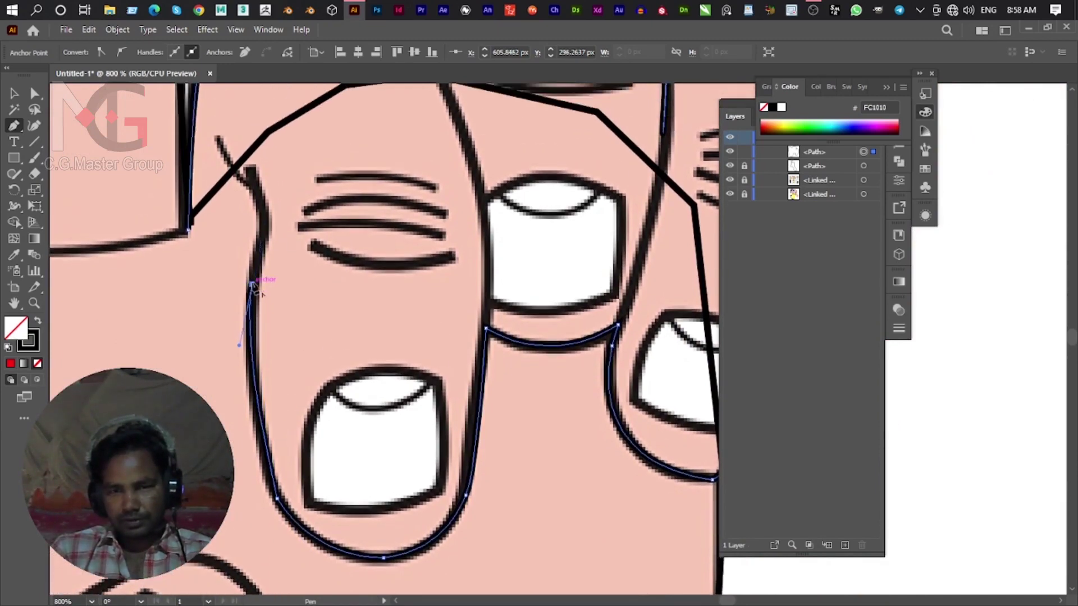
pyautogui.scroll(2, 262, 293)
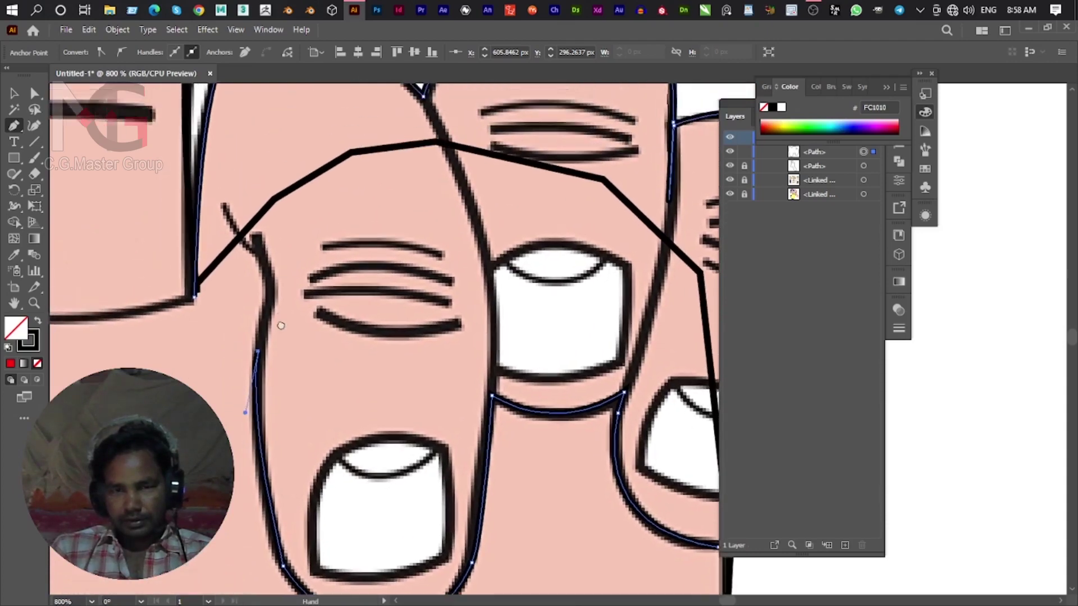
pyautogui.scroll(2, 275, 295)
pyautogui.moveTo(275, 294); pyautogui.dragTo(272, 287)
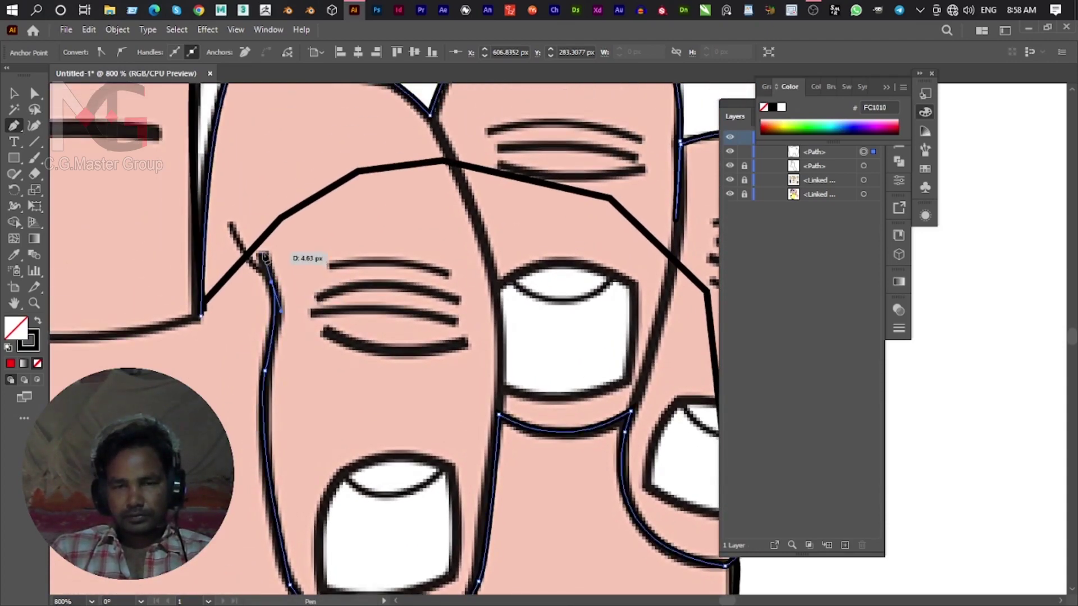
pyautogui.moveTo(263, 253)
pyautogui.mouseDown()
pyautogui.moveTo(236, 227)
pyautogui.moveTo(255, 245)
pyautogui.mouseUp()
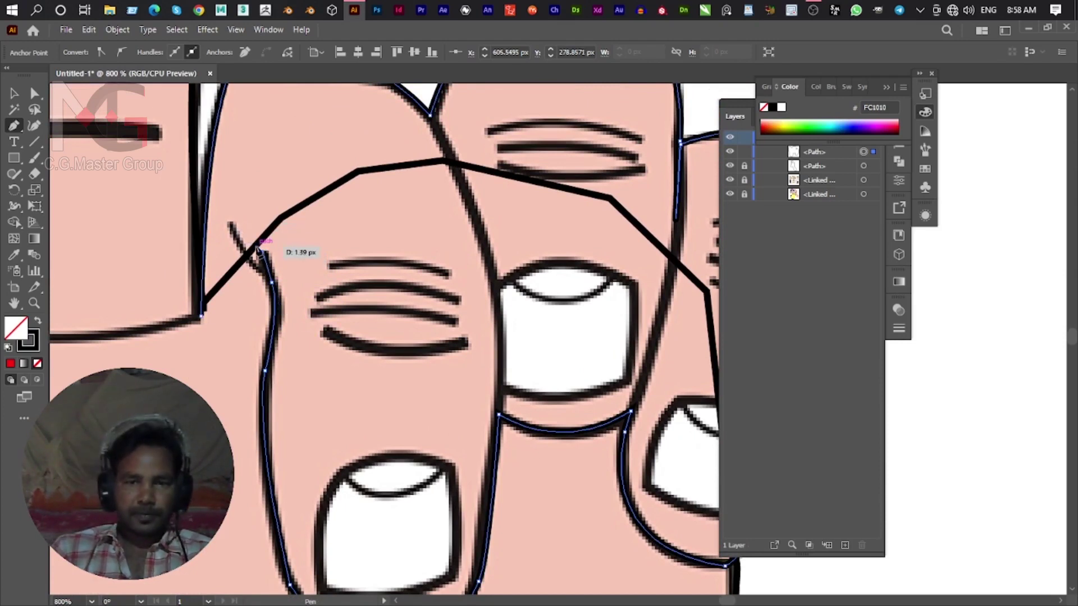
pyautogui.moveTo(203, 300); pyautogui.dragTo(202, 321)
pyautogui.scroll(-4, 204, 336)
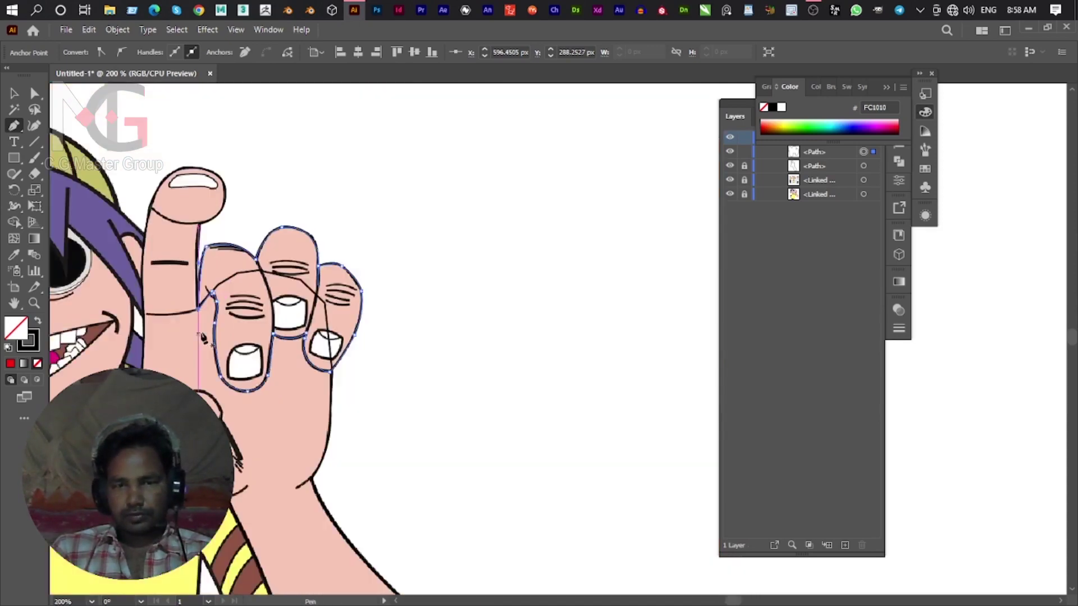
# Start a new path up the thumb's inner edge, undoing a misplaced point.
pyautogui.scroll(1, 110, 294)
pyautogui.scroll(1, 205, 312)
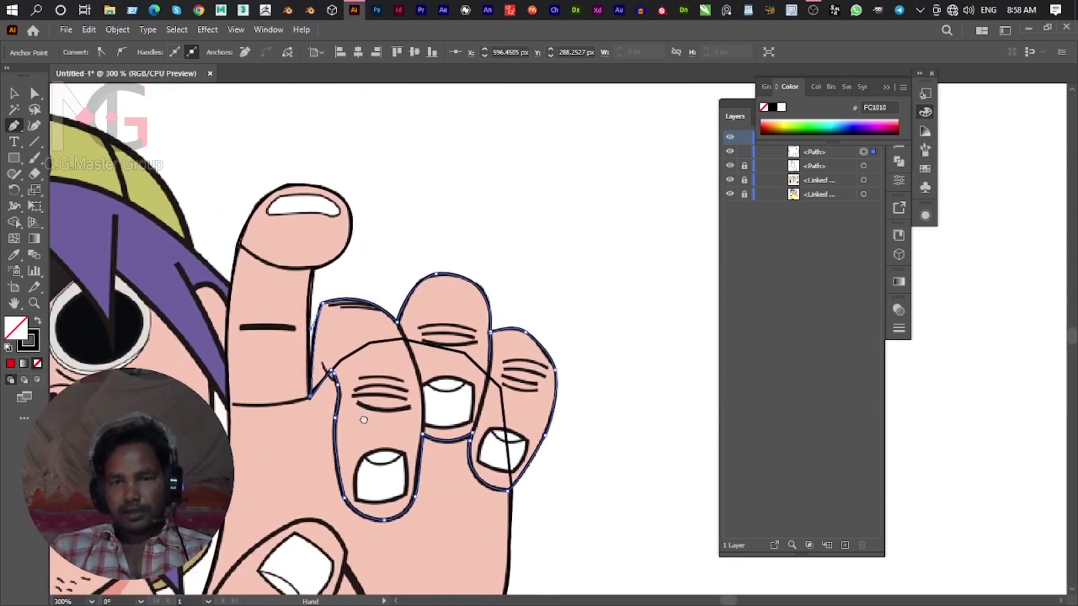
pyautogui.scroll(1, 303, 377)
pyautogui.moveTo(313, 452); pyautogui.dragTo(318, 439)
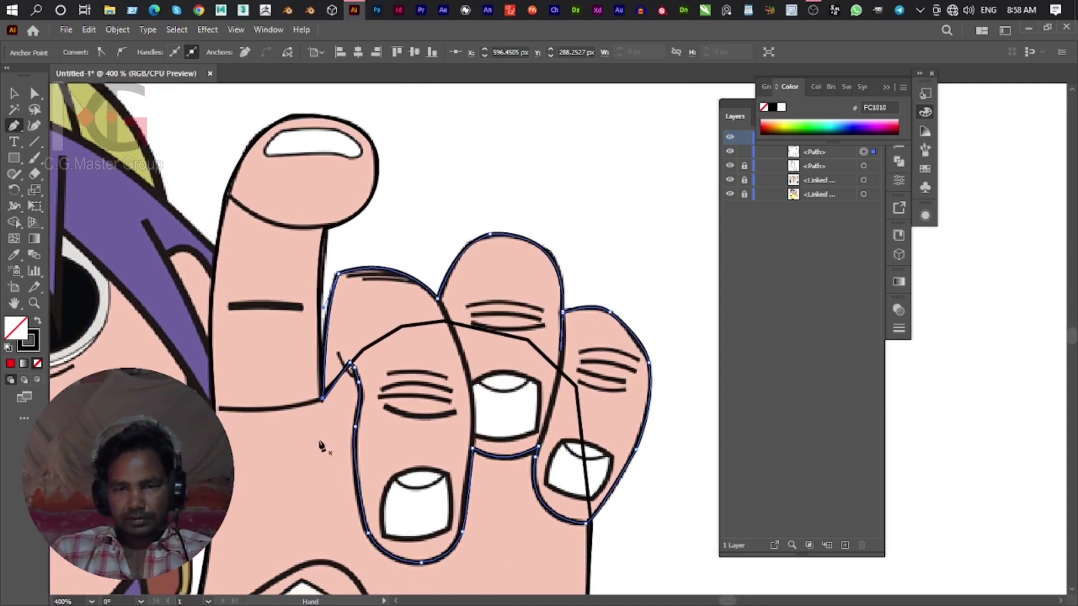
pyautogui.click(318, 400)
pyautogui.moveTo(325, 231); pyautogui.dragTo(331, 251)
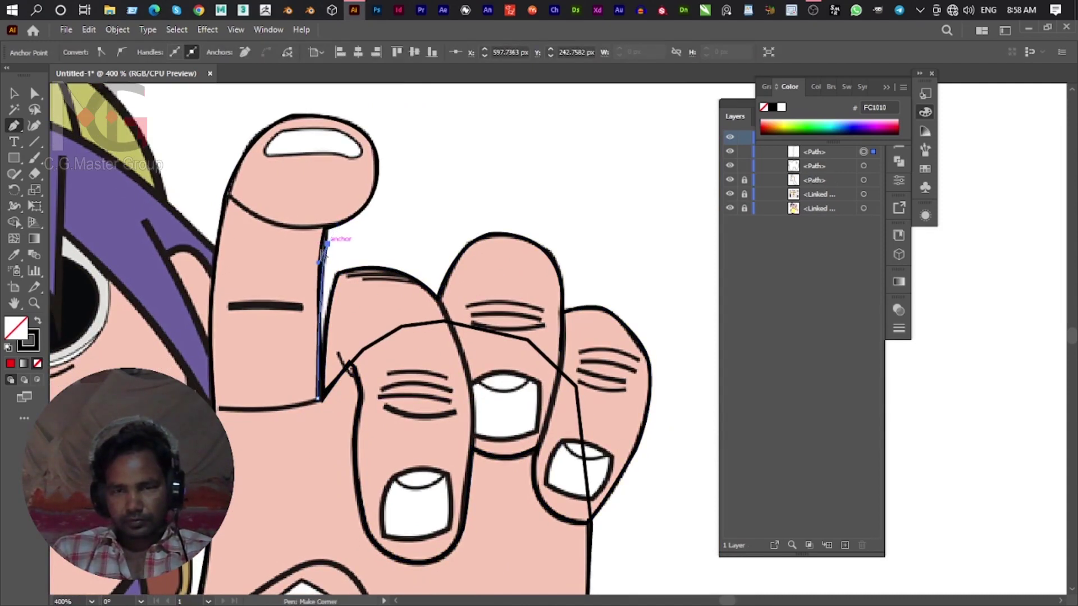
pyautogui.scroll(5, 325, 255)
pyautogui.hotkey('ctrl', 'z')
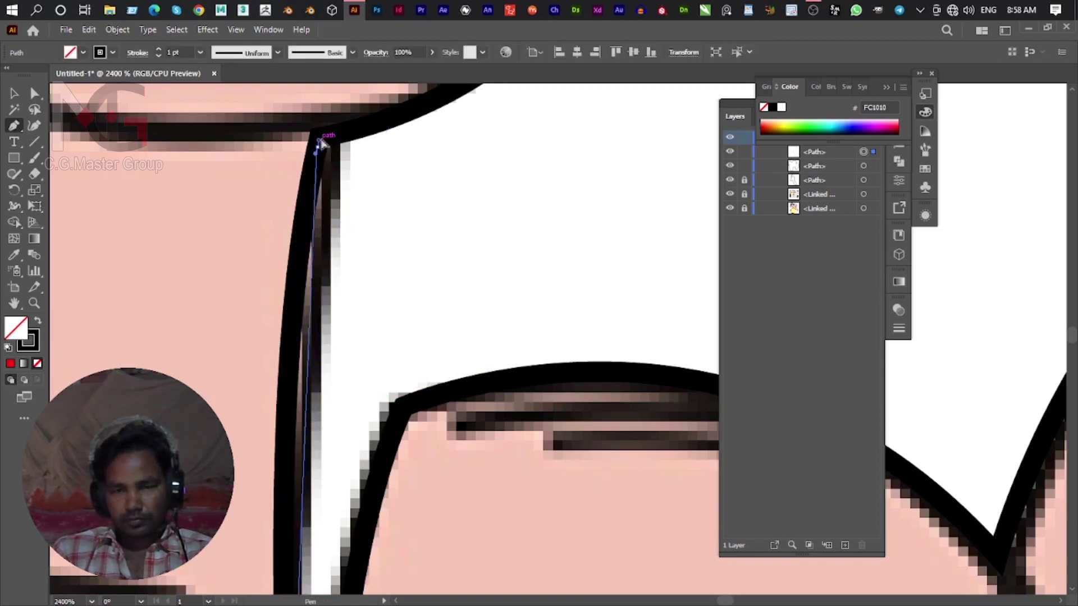
pyautogui.scroll(-3, 319, 147)
pyautogui.scroll(-2, 354, 188)
# Place a sharp corner where the thumb tip begins and curve the path around and over the thumb's top.
pyautogui.click(362, 272)
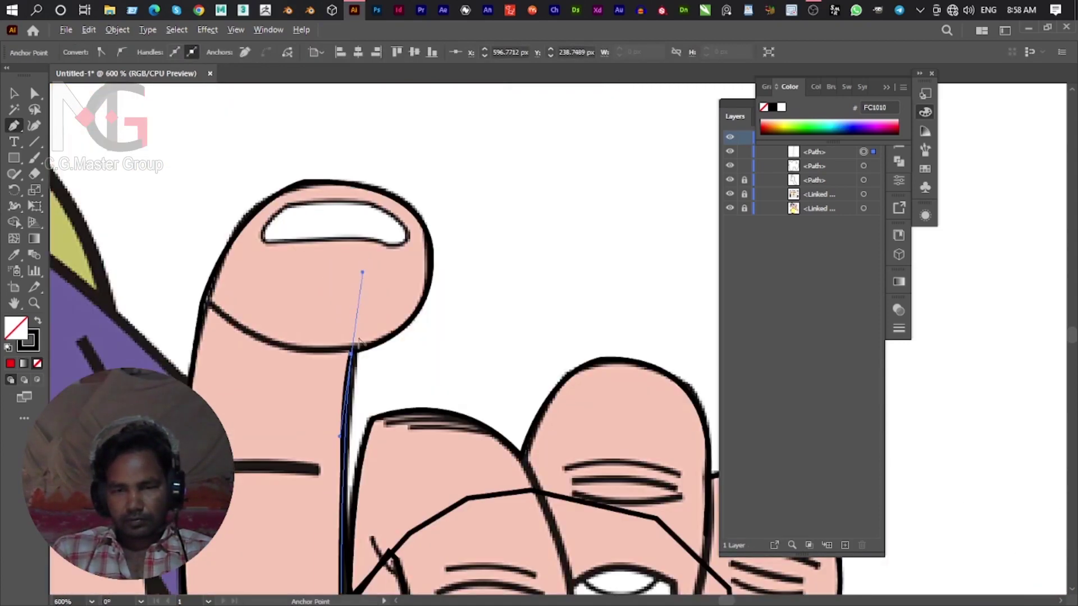
pyautogui.scroll(-2, 359, 341)
pyautogui.scroll(-1, 357, 303)
pyautogui.click(353, 264)
pyautogui.moveTo(430, 148); pyautogui.dragTo(408, 101)
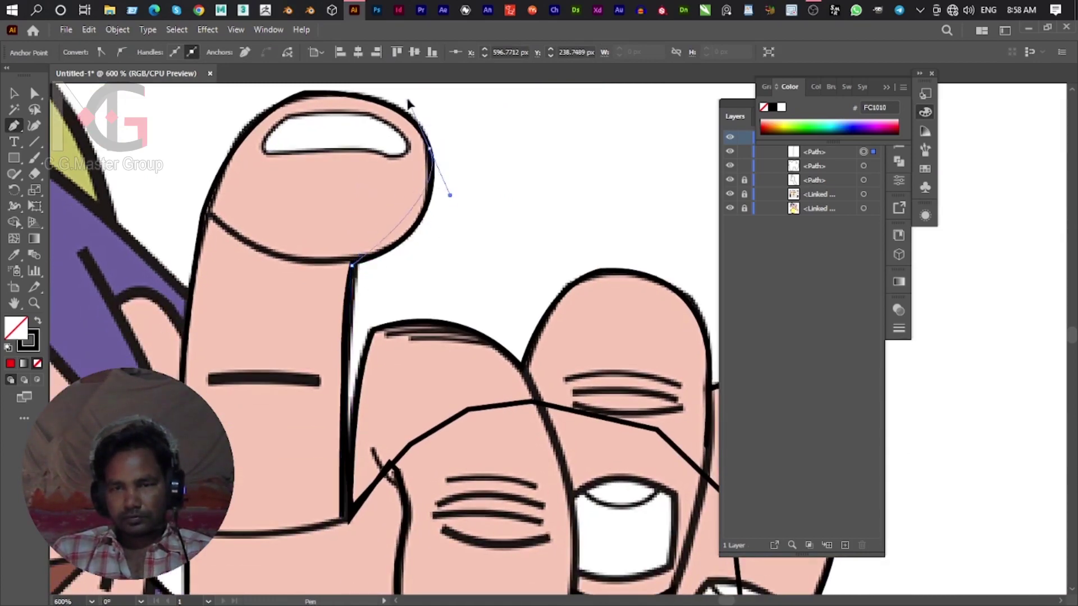
pyautogui.scroll(6, 426, 168)
pyautogui.scroll(-3, 427, 225)
pyautogui.moveTo(425, 413); pyautogui.dragTo(433, 393)
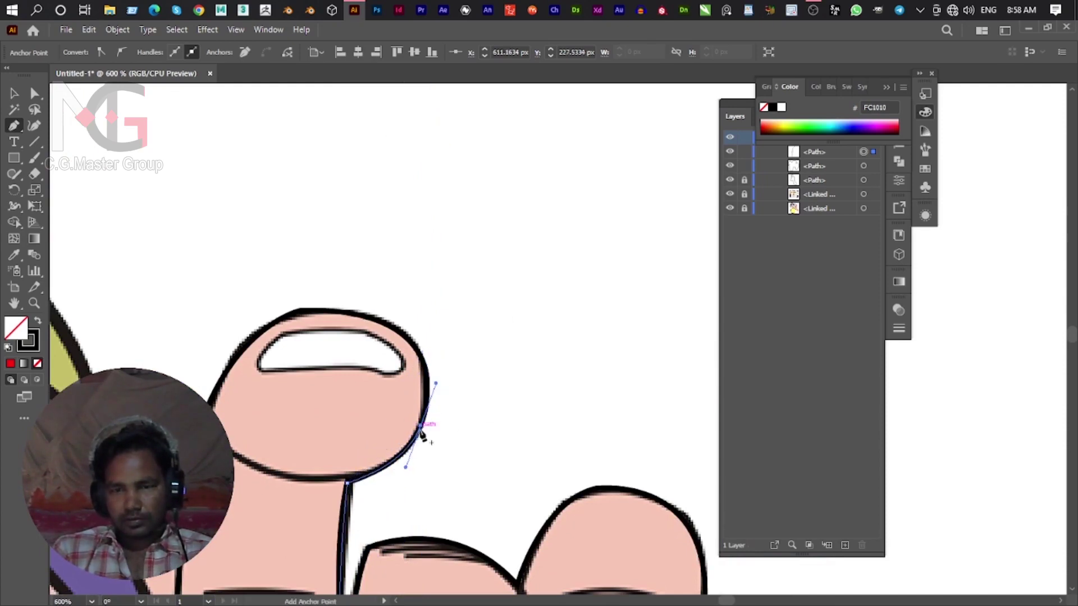
pyautogui.moveTo(330, 310); pyautogui.dragTo(197, 309)
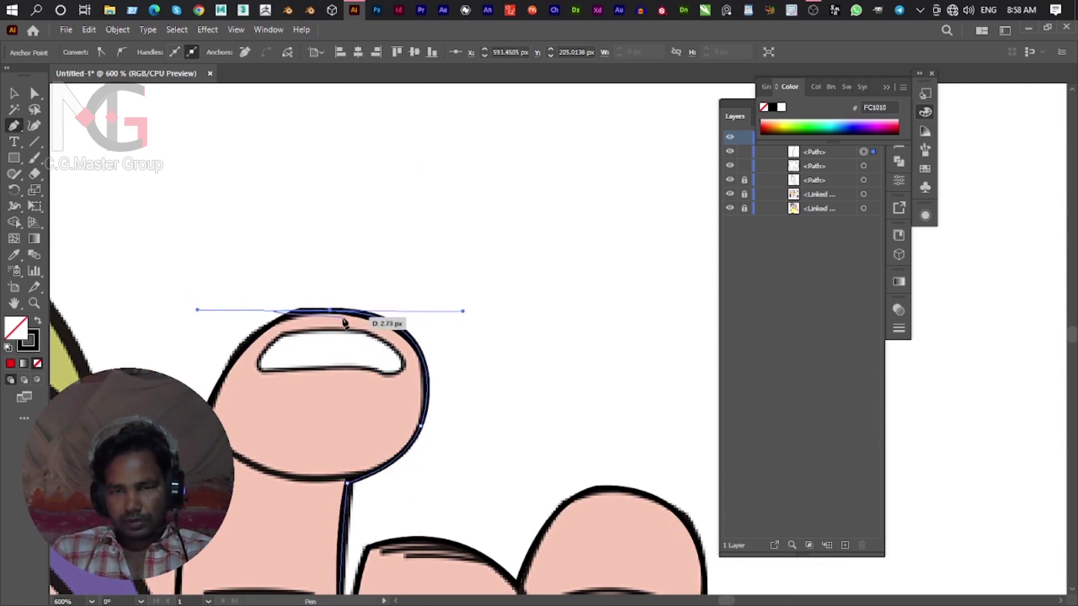
# Continue down the thumb's left side, end the path, and return to the Selection tool.
pyautogui.scroll(-2, 230, 388)
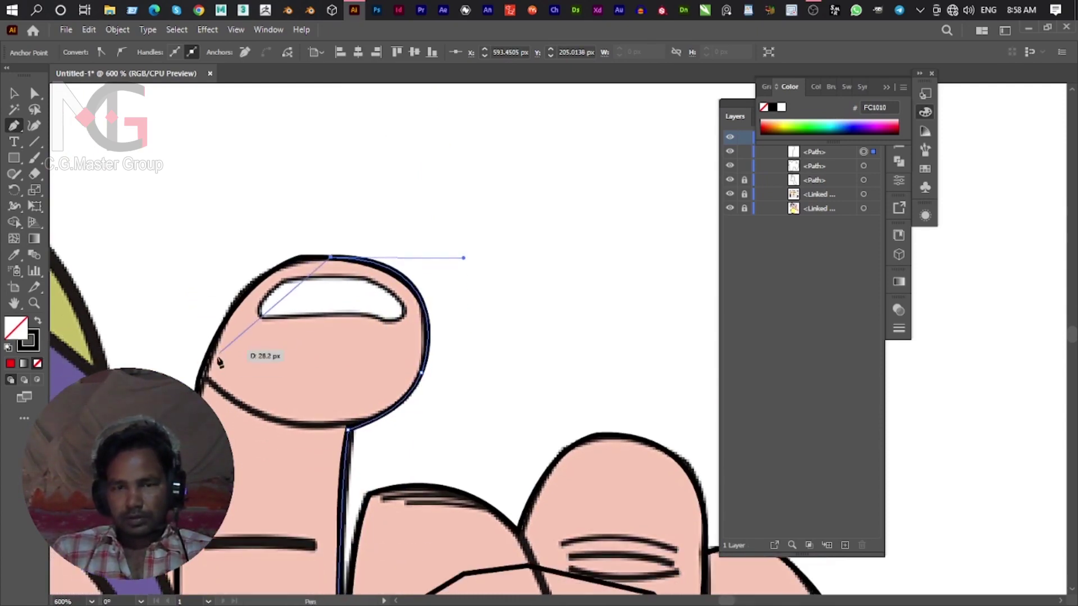
pyautogui.moveTo(205, 372); pyautogui.dragTo(228, 203)
pyautogui.click(232, 198)
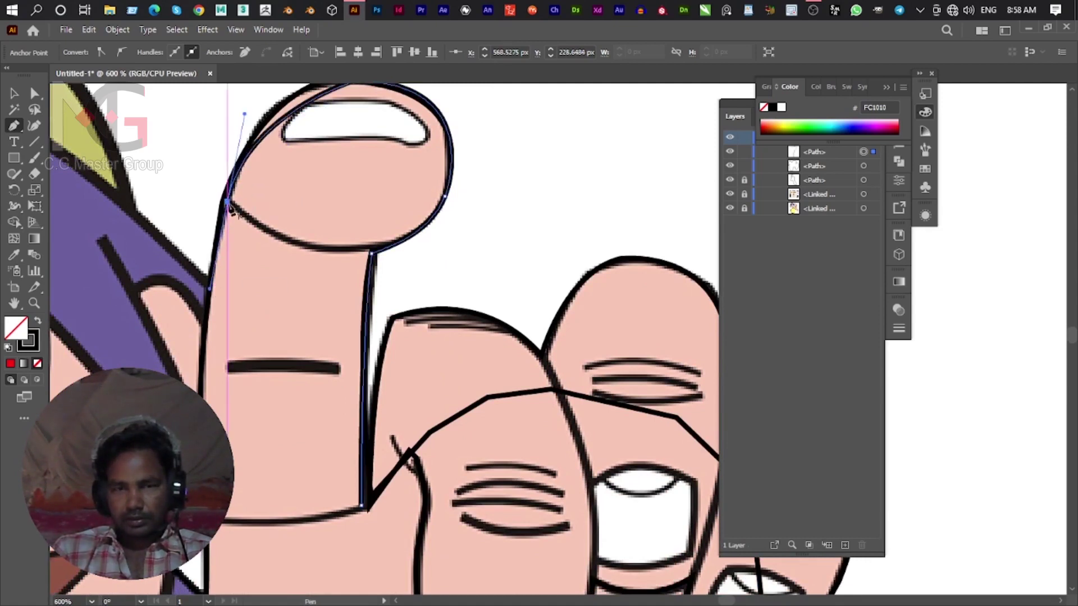
pyautogui.moveTo(227, 206); pyautogui.dragTo(225, 268)
pyautogui.press('Escape')
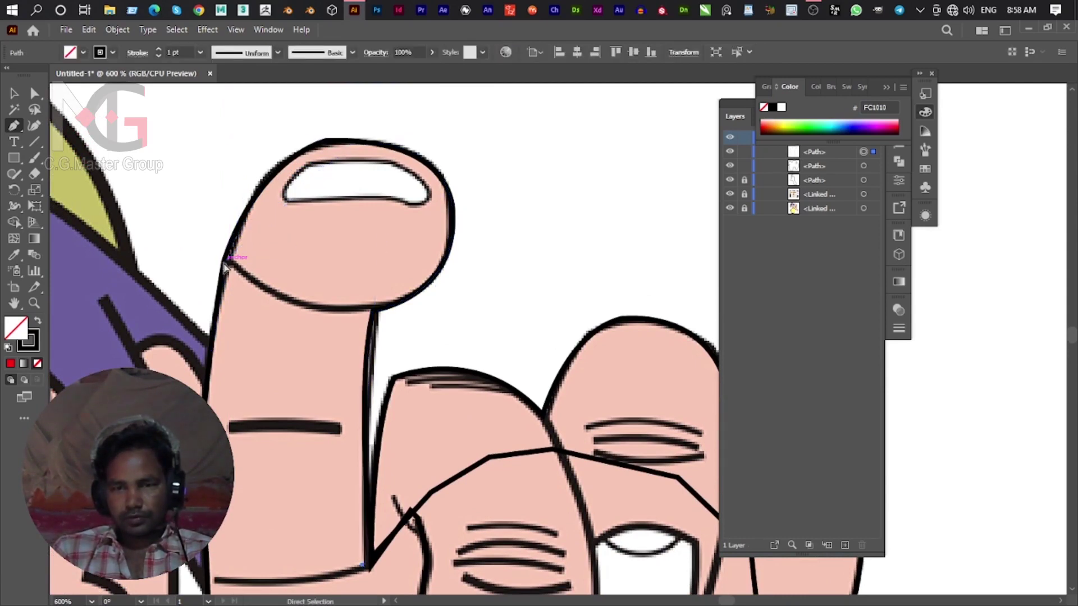
pyautogui.hotkey('ctrl', 'z')
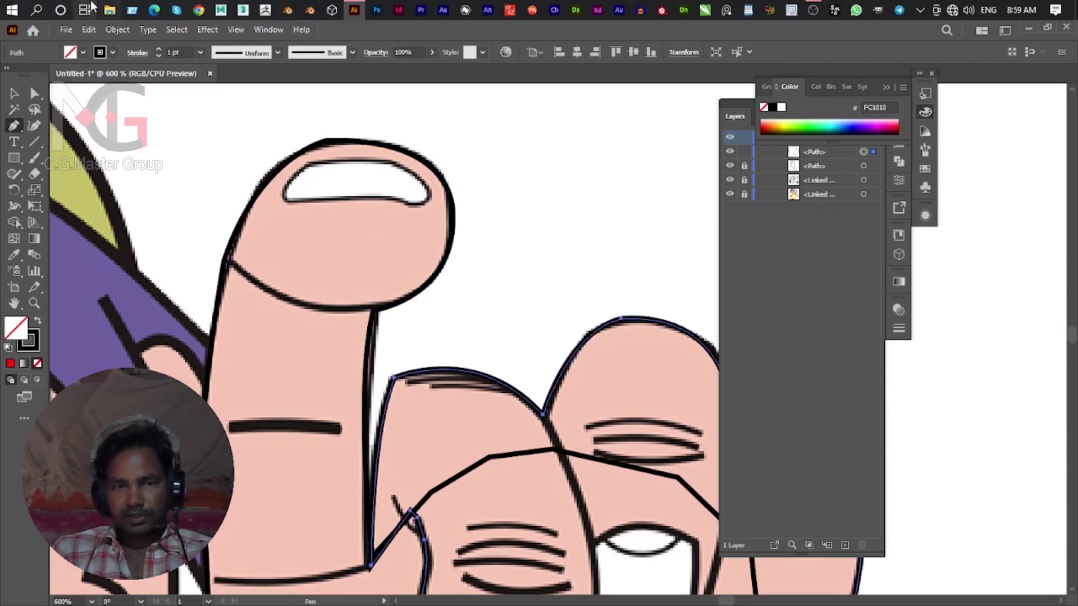
pyautogui.click(14, 97)
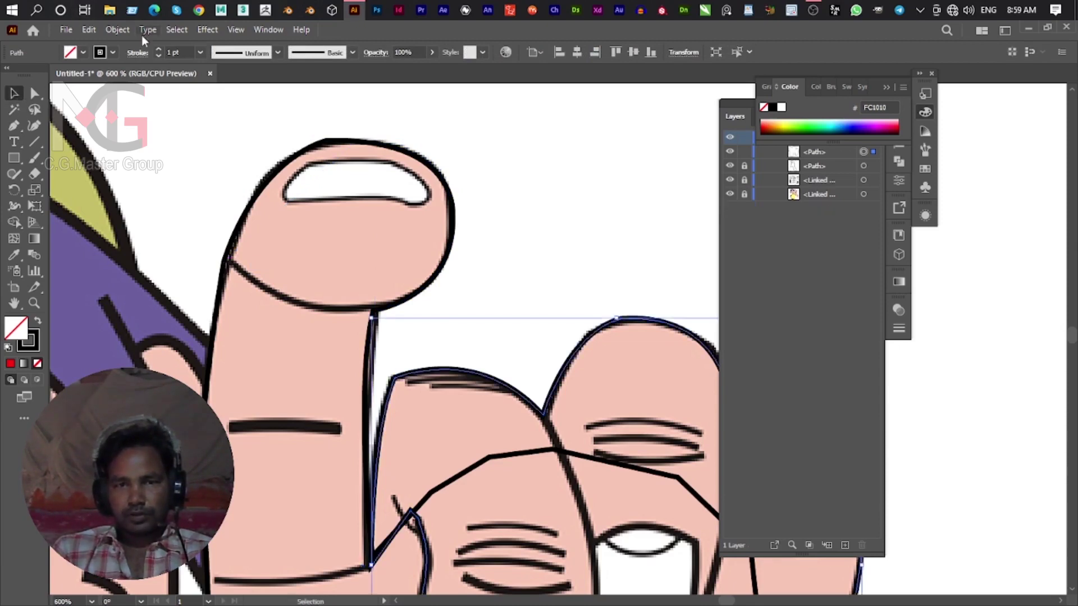
# Unlock all locked objects via Object > Unlock All.
pyautogui.click(117, 30)
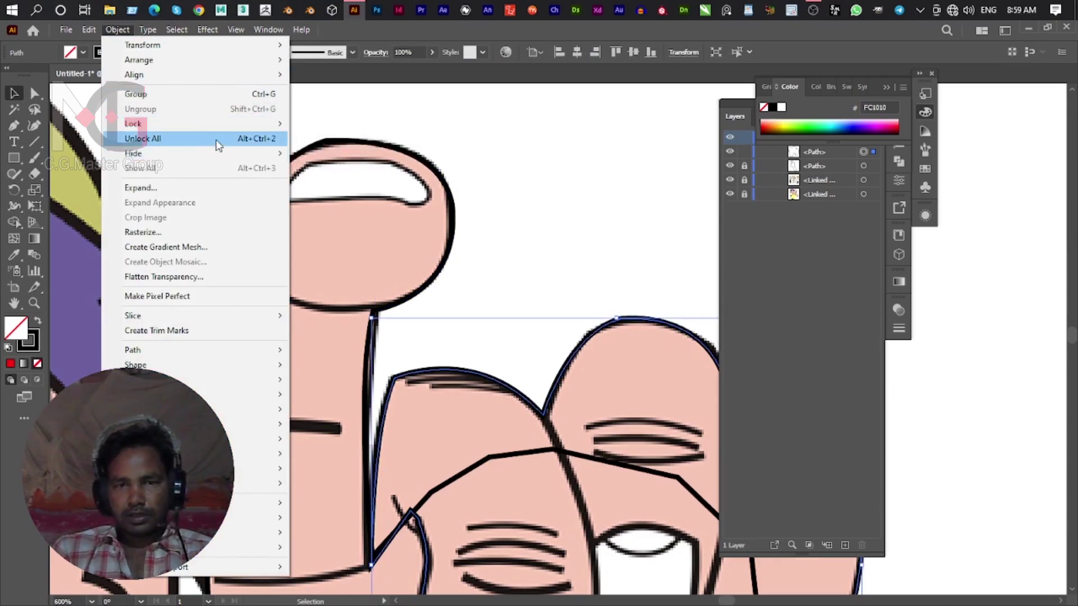
pyautogui.click(212, 139)
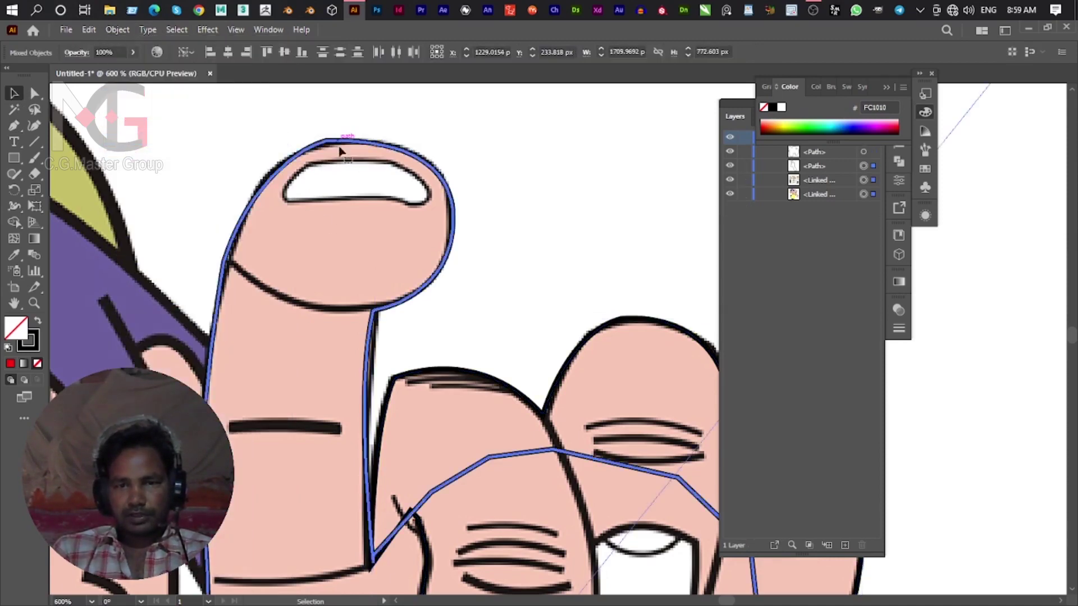
pyautogui.scroll(-3, 354, 197)
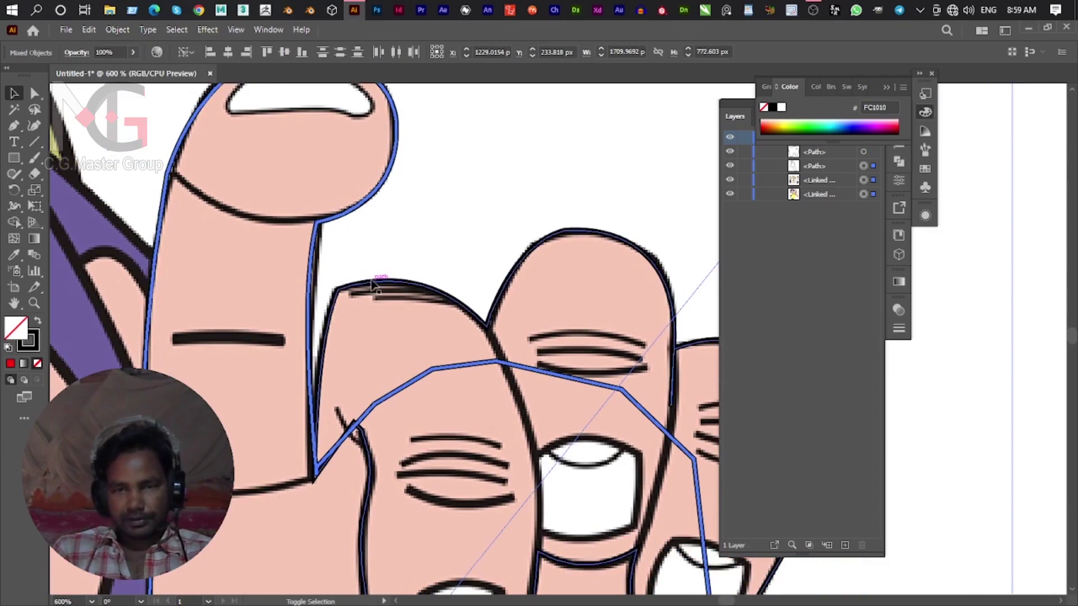
pyautogui.moveTo(363, 285)
pyautogui.mouseDown()
pyautogui.moveTo(389, 282)
pyautogui.moveTo(404, 340)
pyautogui.mouseUp()
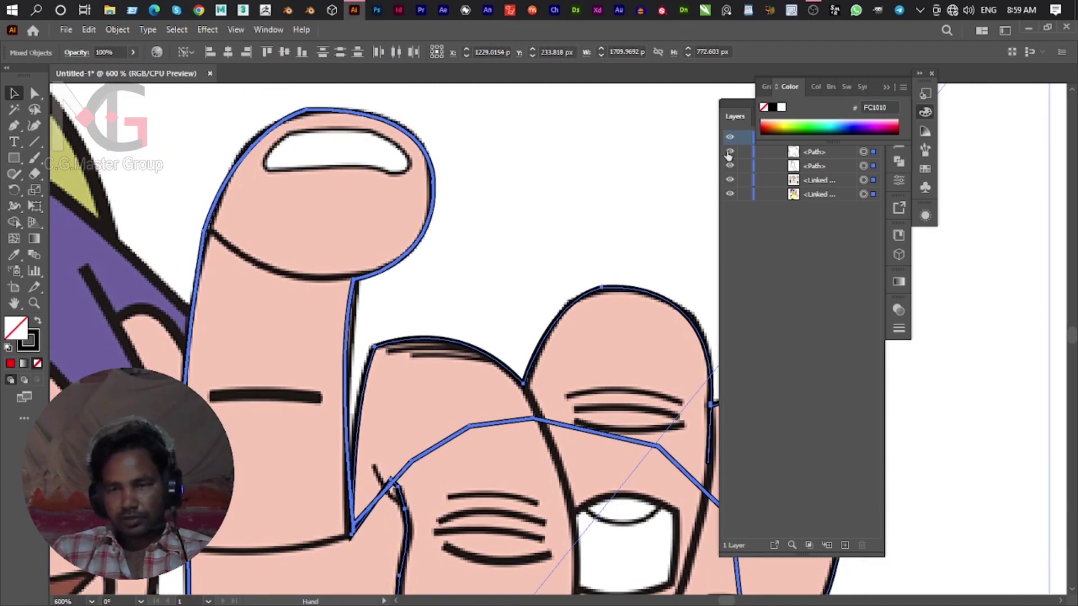
# Toggle both traced paths' visibility to compare them against the reference.
pyautogui.click(730, 154)
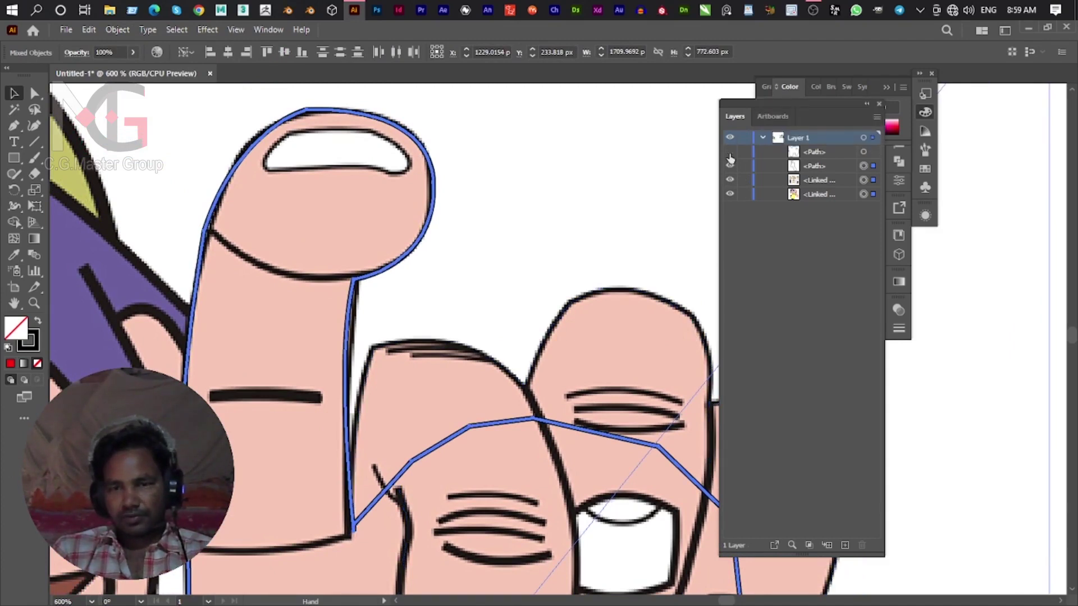
pyautogui.click(730, 166)
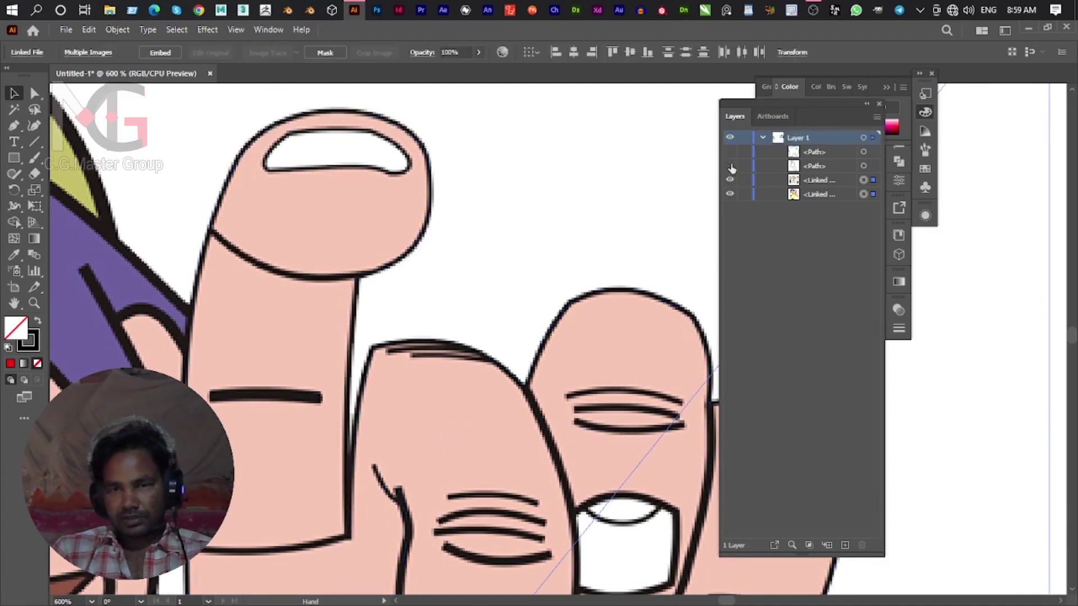
pyautogui.click(730, 166)
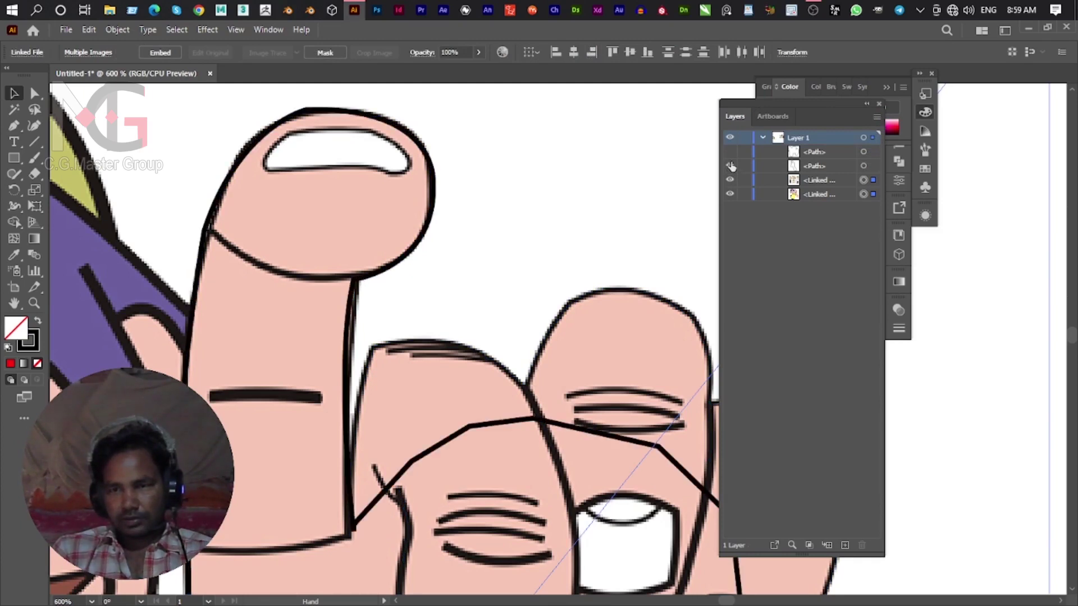
pyautogui.click(730, 156)
pyautogui.click(730, 152)
pyautogui.click(731, 152)
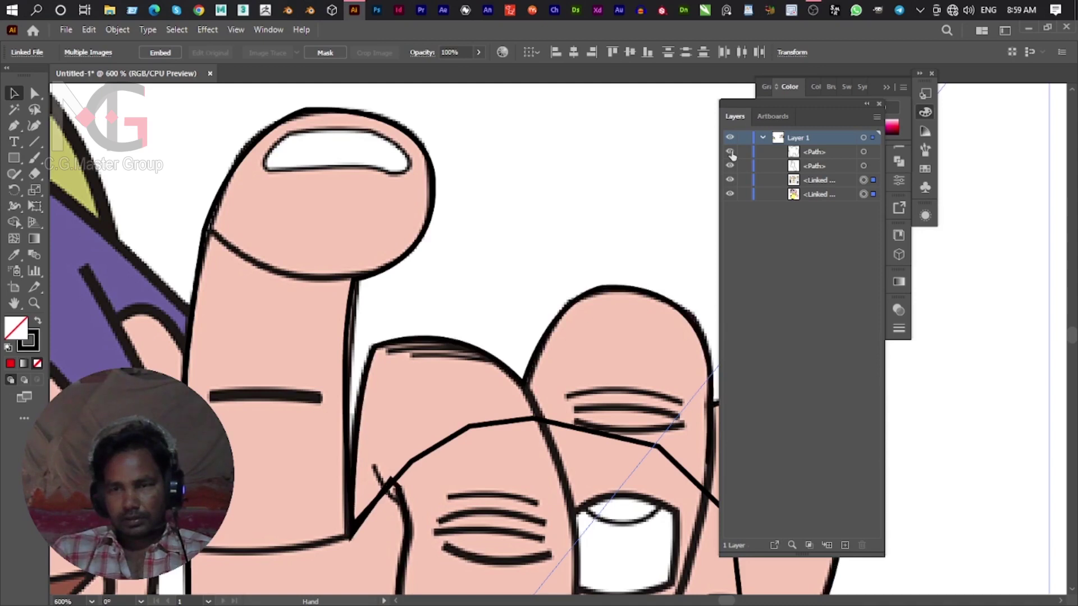
pyautogui.click(730, 152)
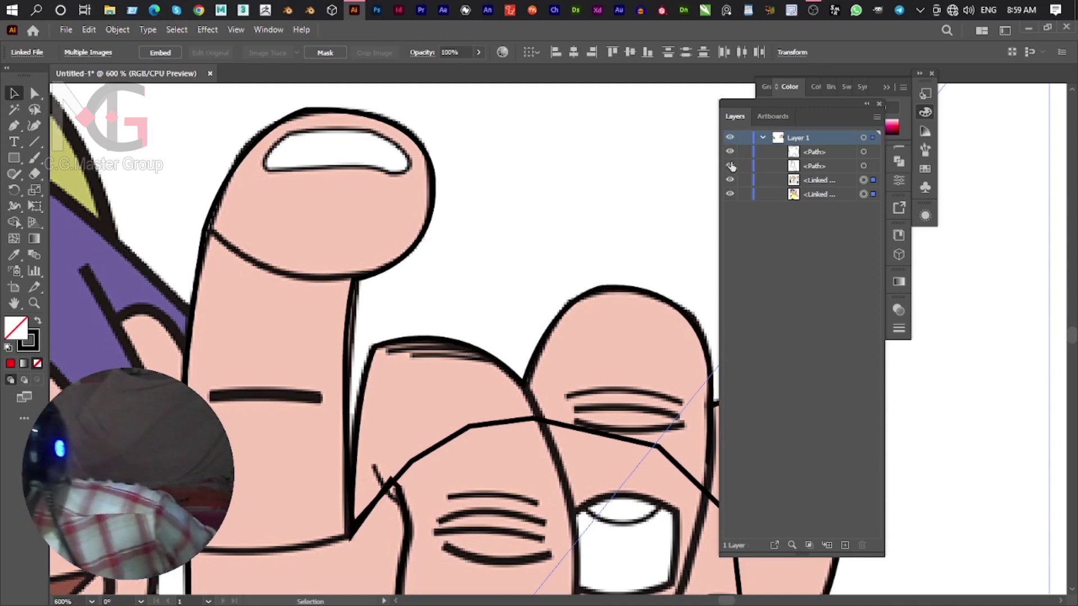
# Check the artwork in Outline view, return to Preview, and select both traced paths.
pyautogui.keyDown('ctrl'); pyautogui.click(730, 139); pyautogui.keyUp('ctrl')
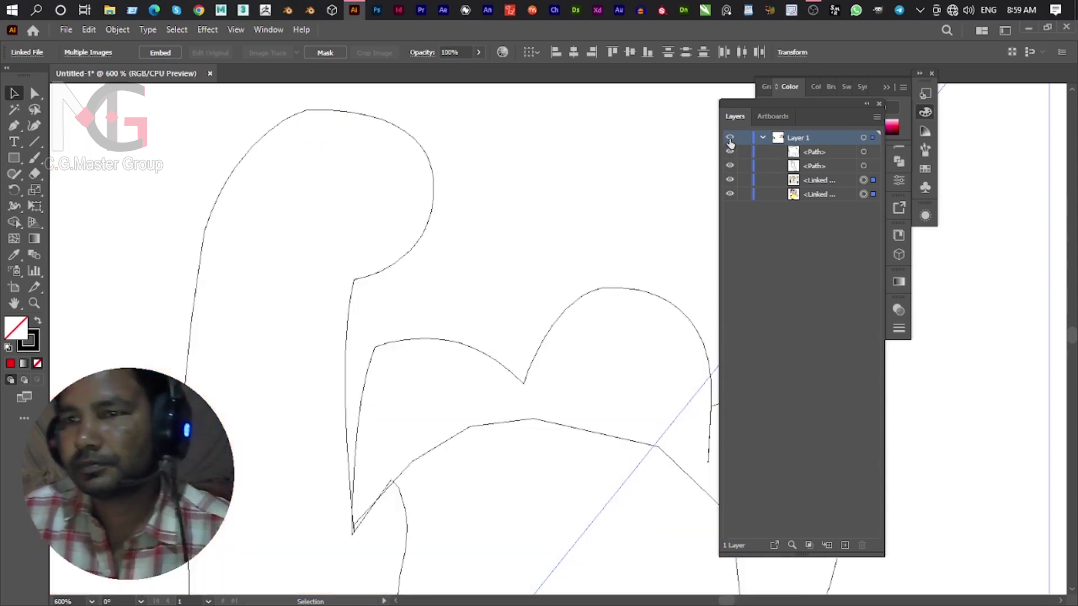
pyautogui.keyDown('ctrl'); pyautogui.click(730, 139); pyautogui.keyUp('ctrl')
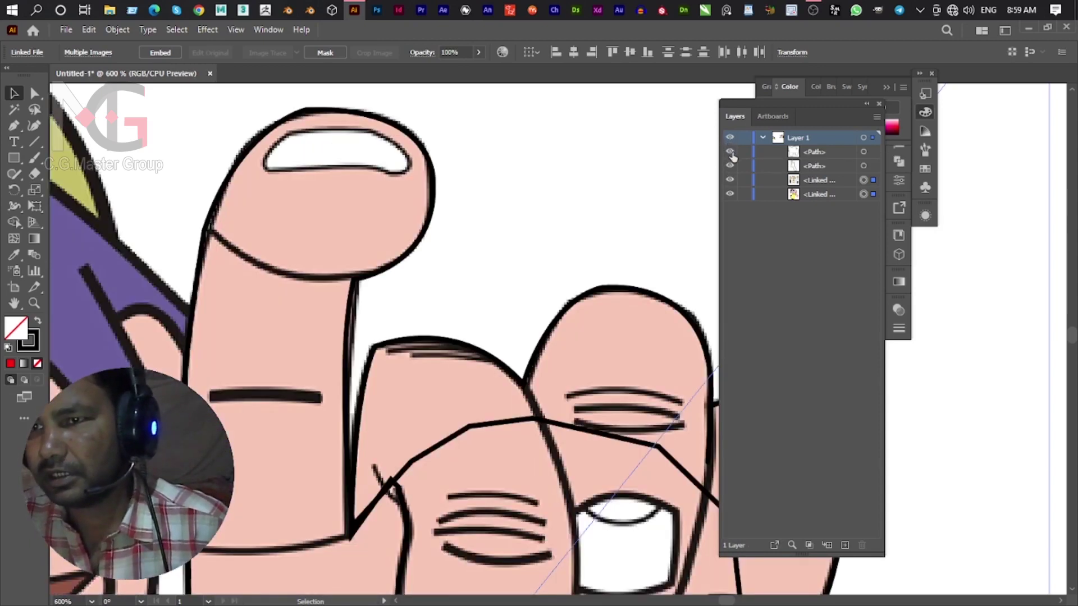
pyautogui.click(729, 153)
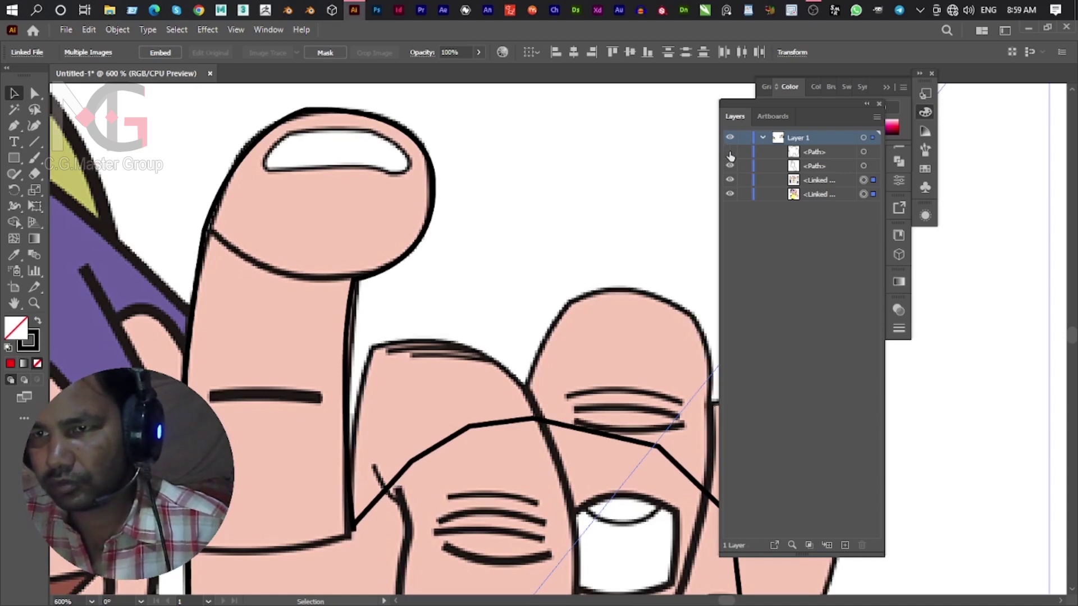
pyautogui.click(730, 153)
pyautogui.click(729, 152)
pyautogui.click(823, 152)
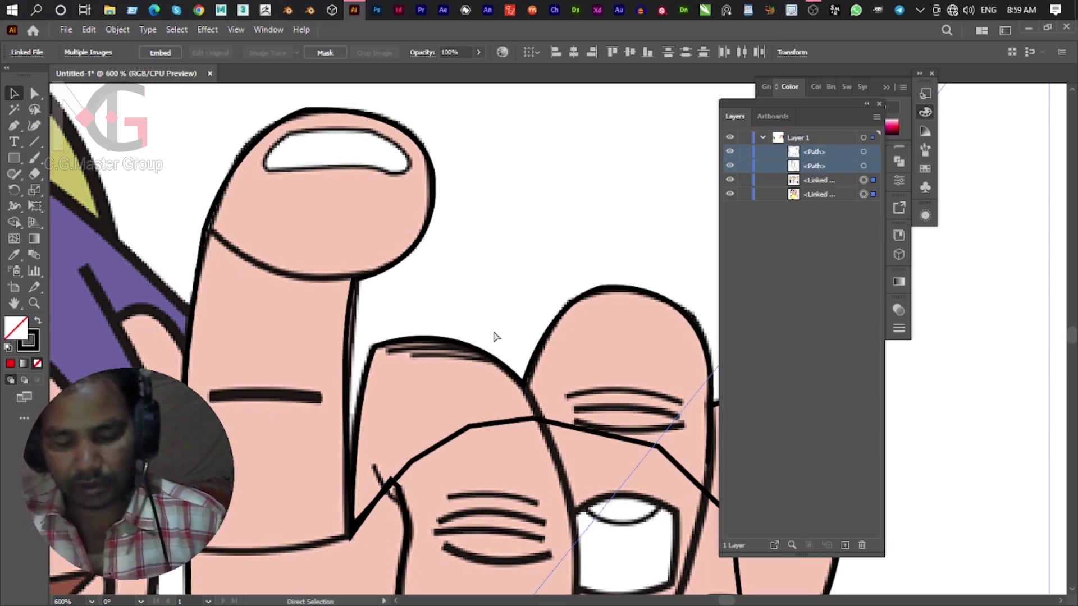
# Move the reference images onto a new locked Layer 2 positioned below Layer 1.
pyautogui.press('Delete')
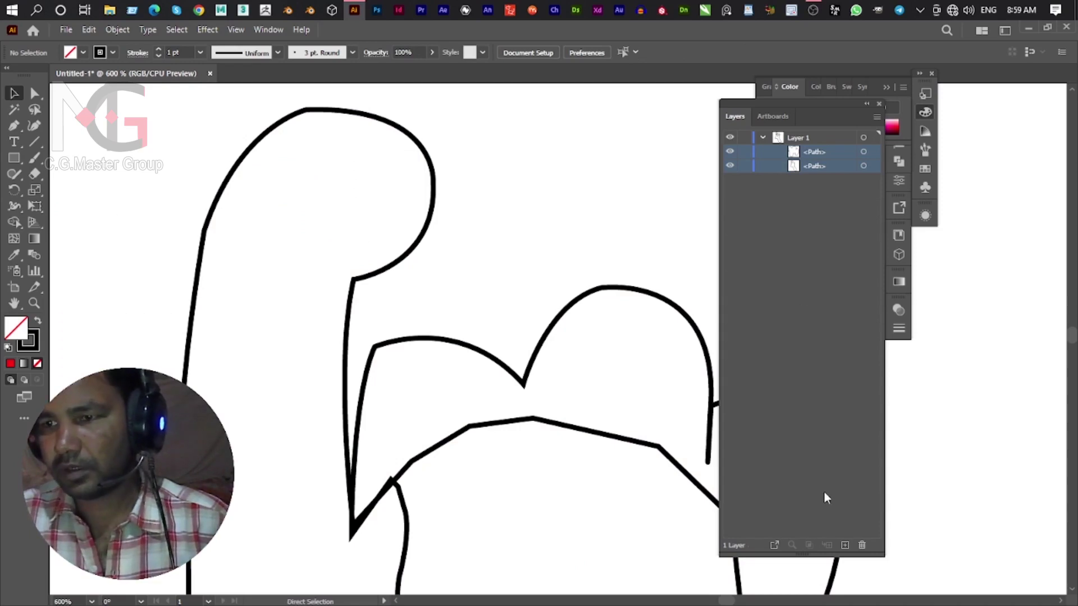
pyautogui.click(845, 543)
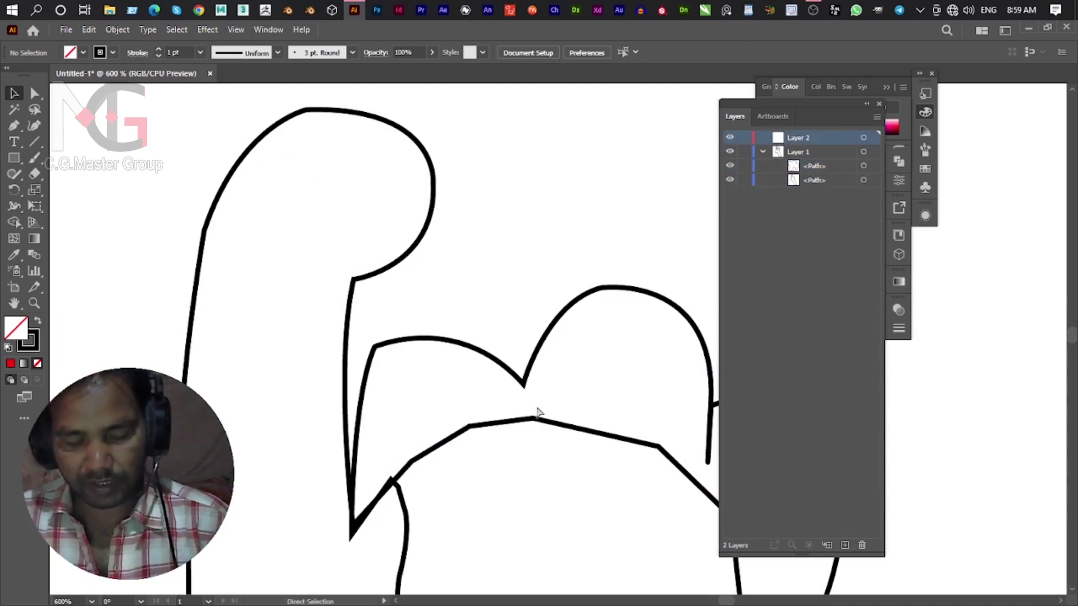
pyautogui.hotkey('ctrl', 'f')
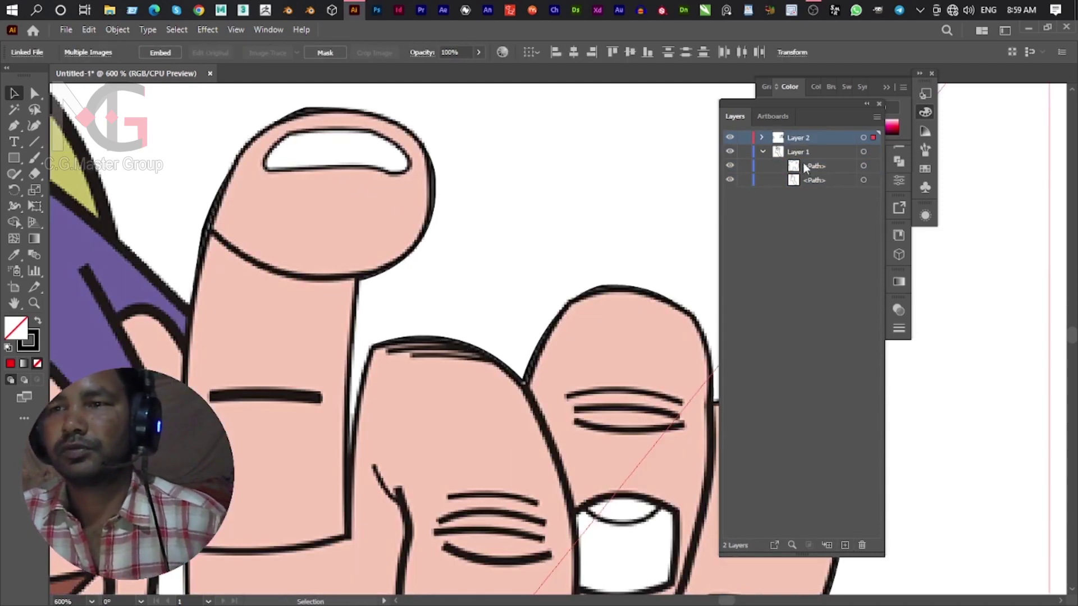
pyautogui.click(744, 140)
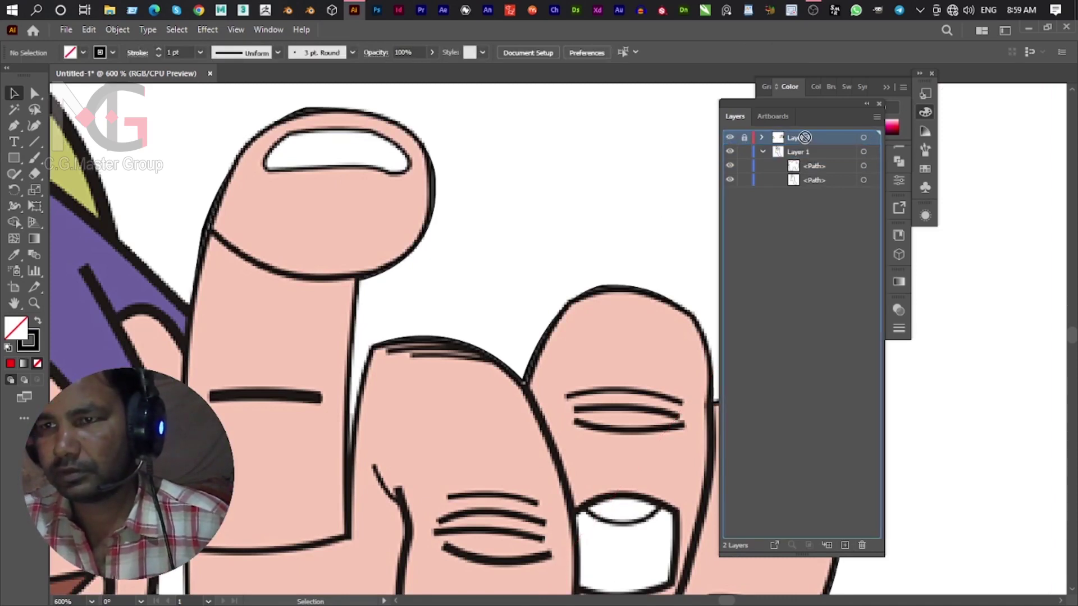
pyautogui.click(731, 138)
pyautogui.click(730, 139)
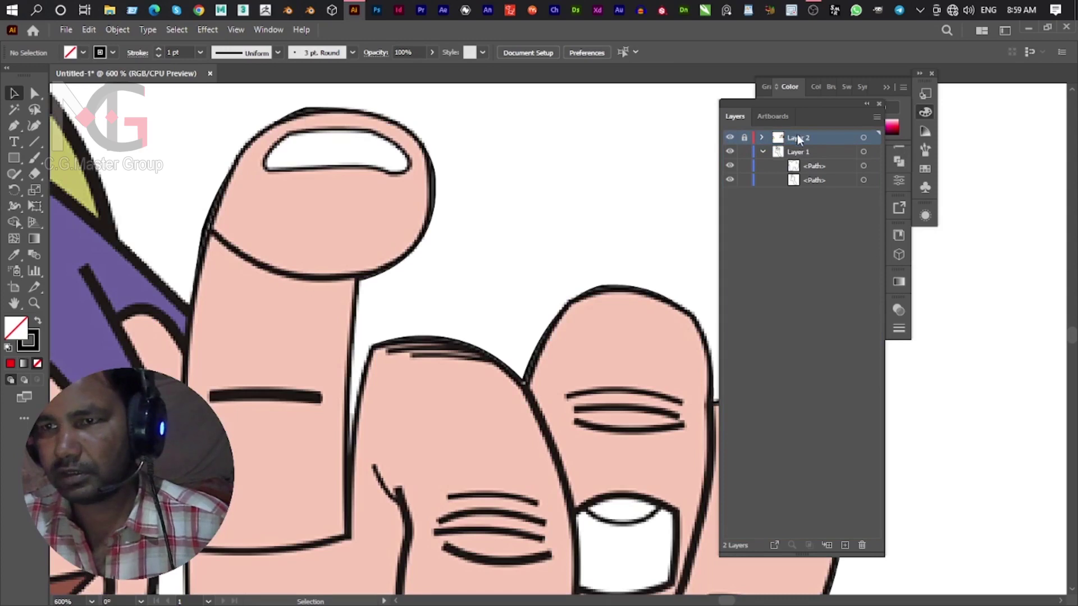
pyautogui.moveTo(790, 225); pyautogui.dragTo(771, 219)
# Select the second traced path, then deselect and reselect the traced hand outline.
pyautogui.scroll(-4, 419, 362)
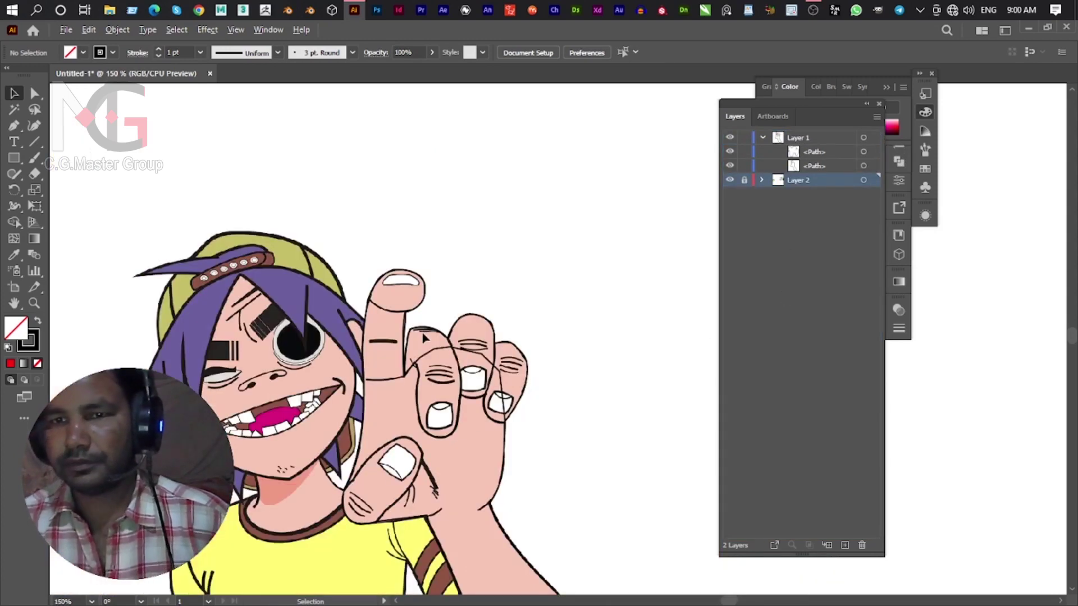
pyautogui.click(827, 166)
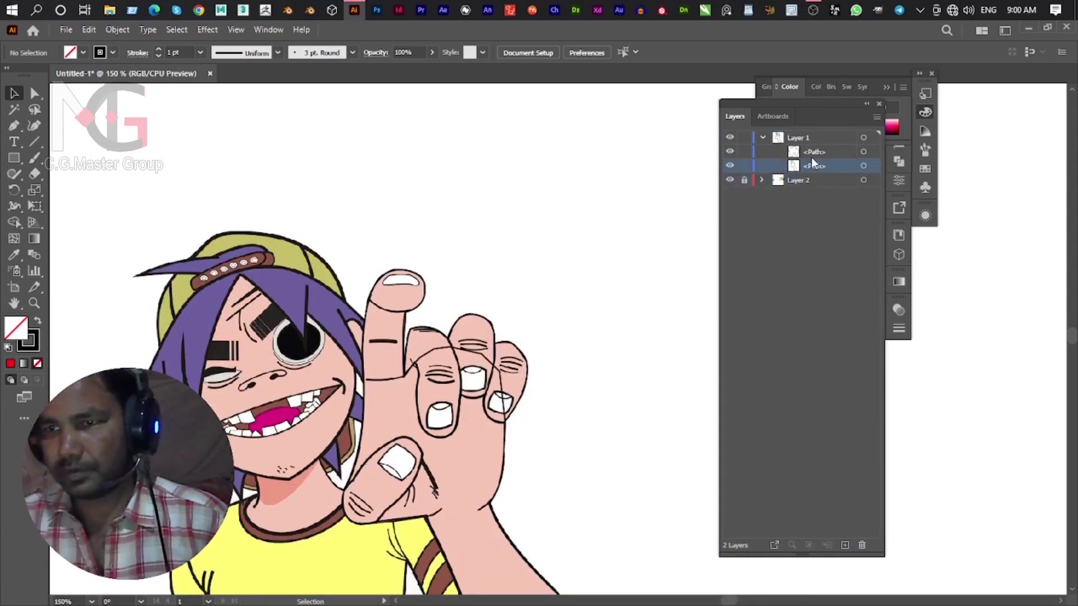
pyautogui.scroll(-3, 281, 238)
pyautogui.click(502, 402)
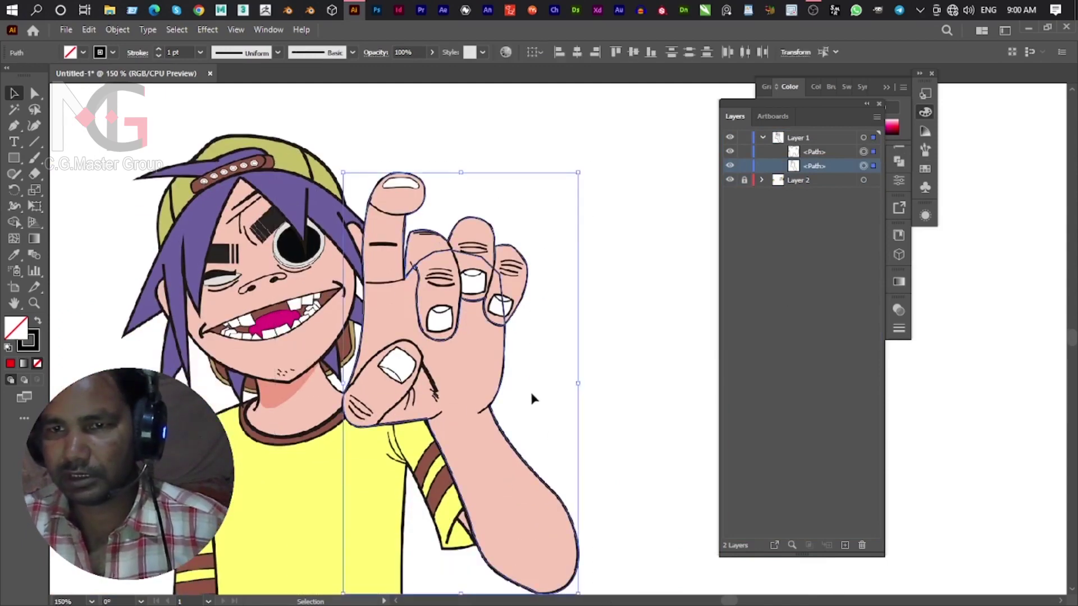
pyautogui.click(631, 253)
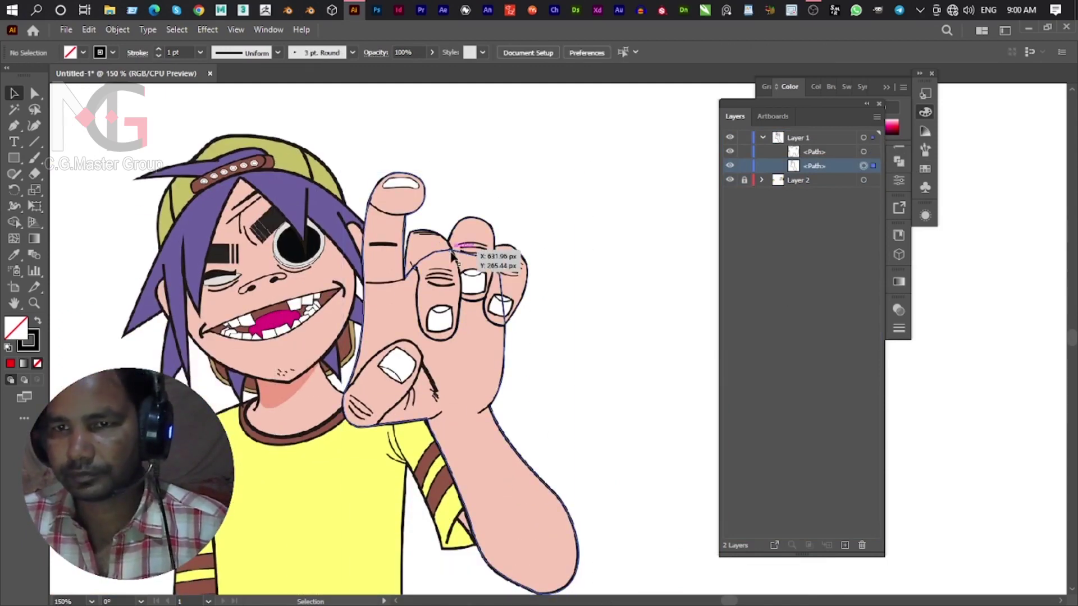
pyautogui.click(452, 256)
pyautogui.scroll(2, 449, 260)
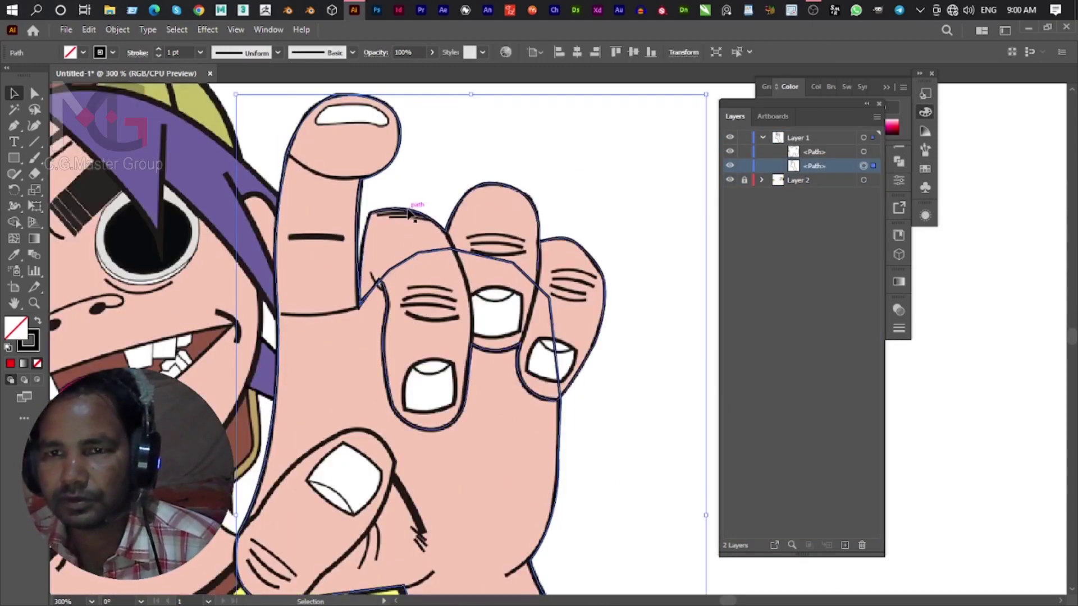
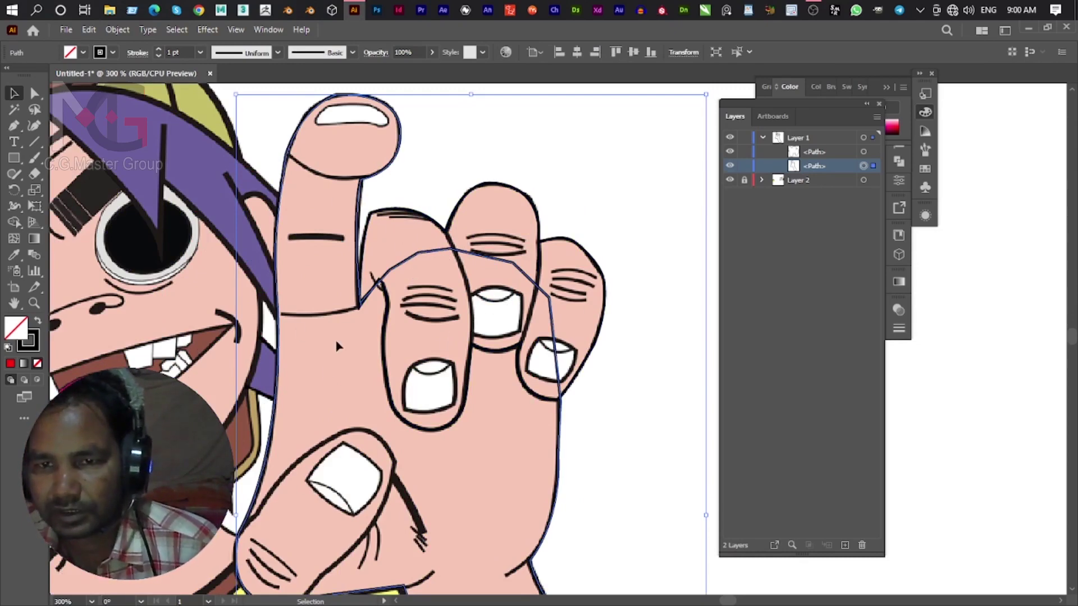
# Trace the index finger's base crease as a curved pen path.
pyautogui.press('p')
pyautogui.scroll(2, 332, 320)
pyautogui.scroll(1, 360, 331)
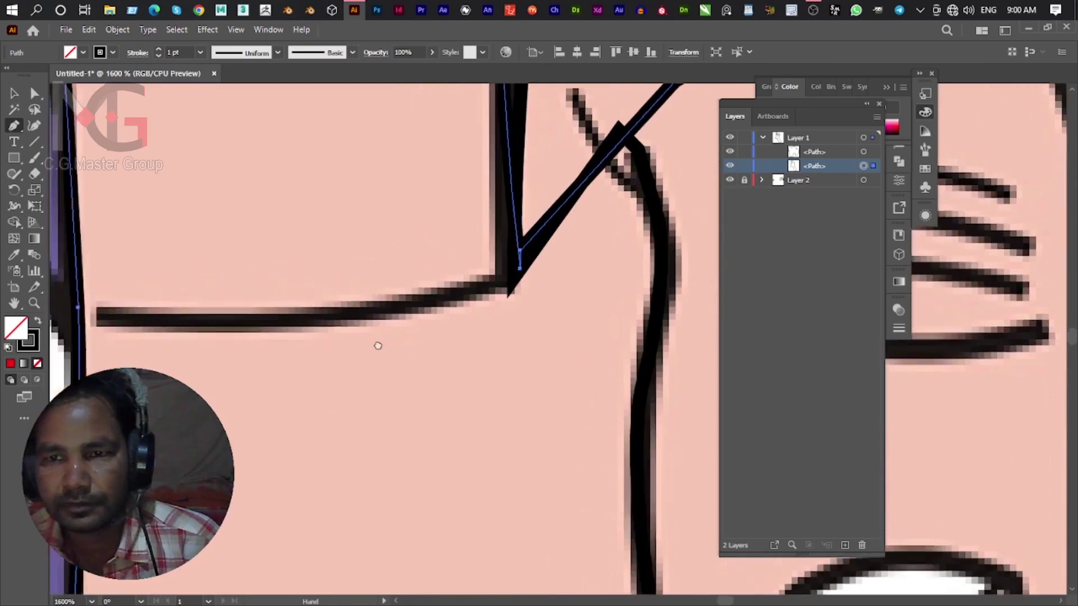
pyautogui.scroll(2, 449, 348)
pyautogui.click(365, 332)
pyautogui.hscroll(5, 348, 348)
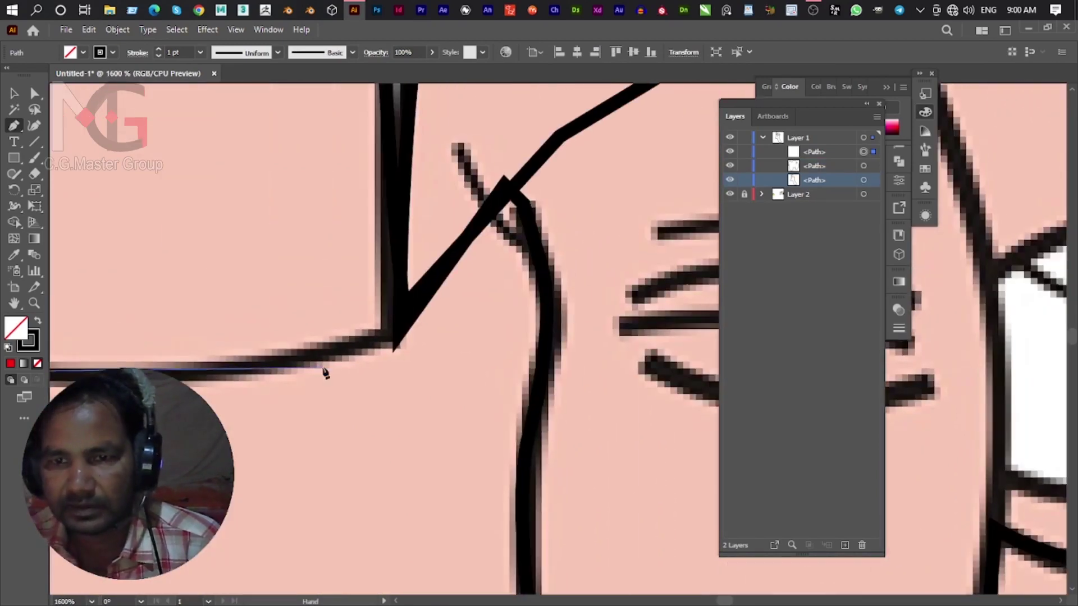
pyautogui.moveTo(388, 336)
pyautogui.mouseDown()
pyautogui.moveTo(408, 293)
pyautogui.moveTo(573, 260)
pyautogui.mouseUp()
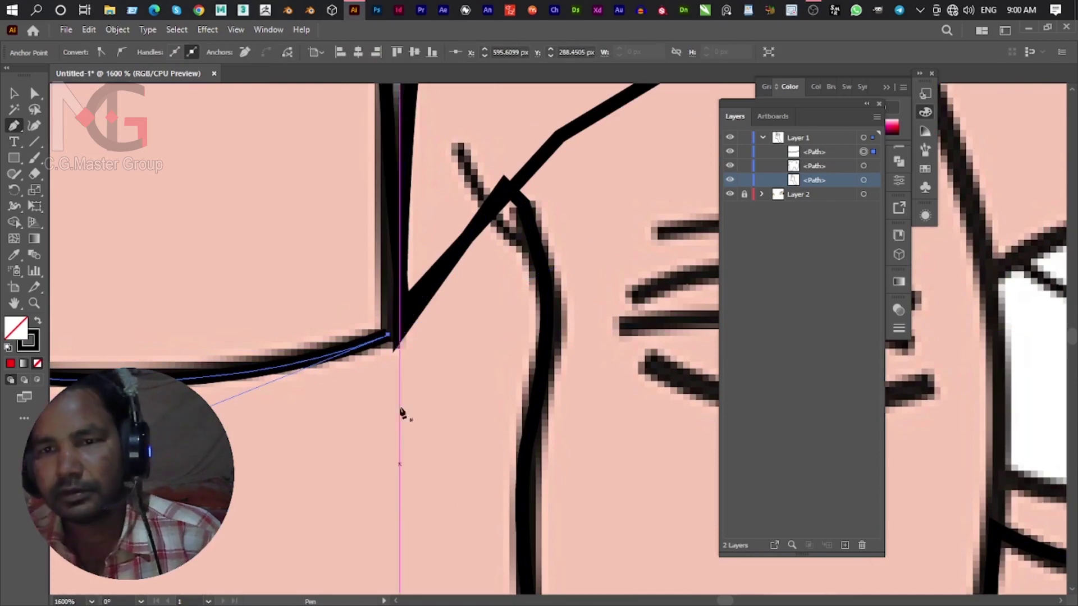
# Trace the finger's short mark and the fingertip's lower curve as paths.
pyautogui.scroll(-1, 420, 343)
pyautogui.scroll(-1, 385, 413)
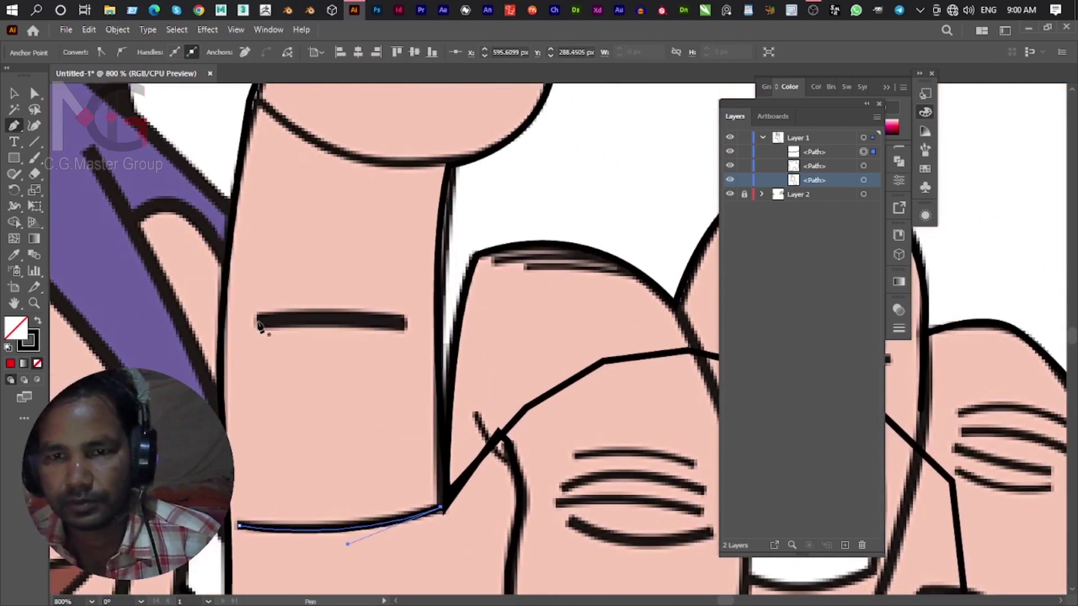
pyautogui.moveTo(257, 322); pyautogui.dragTo(386, 323)
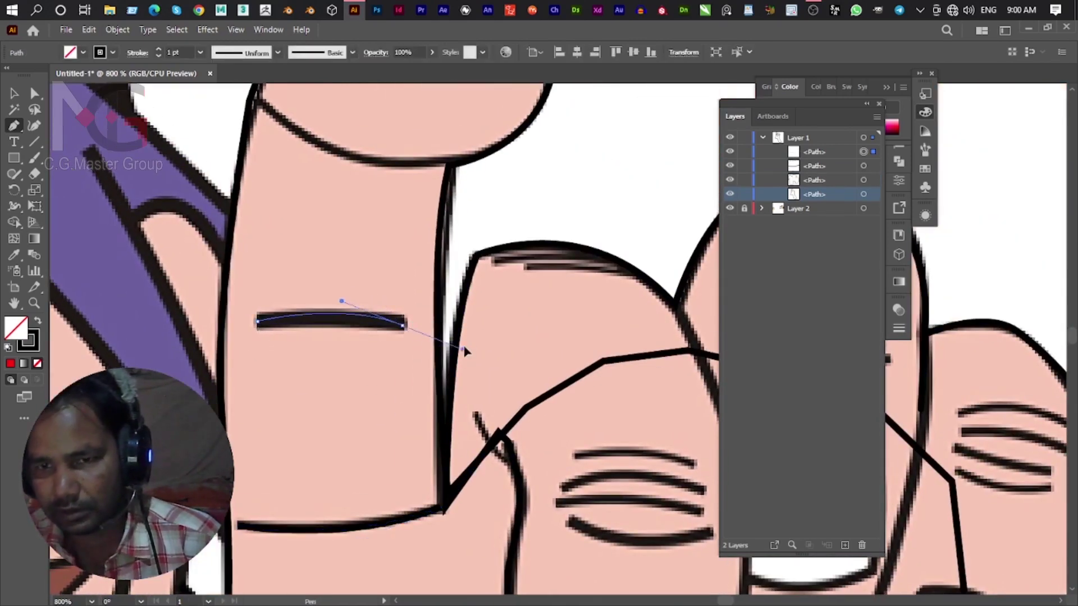
pyautogui.moveTo(402, 325); pyautogui.dragTo(403, 330)
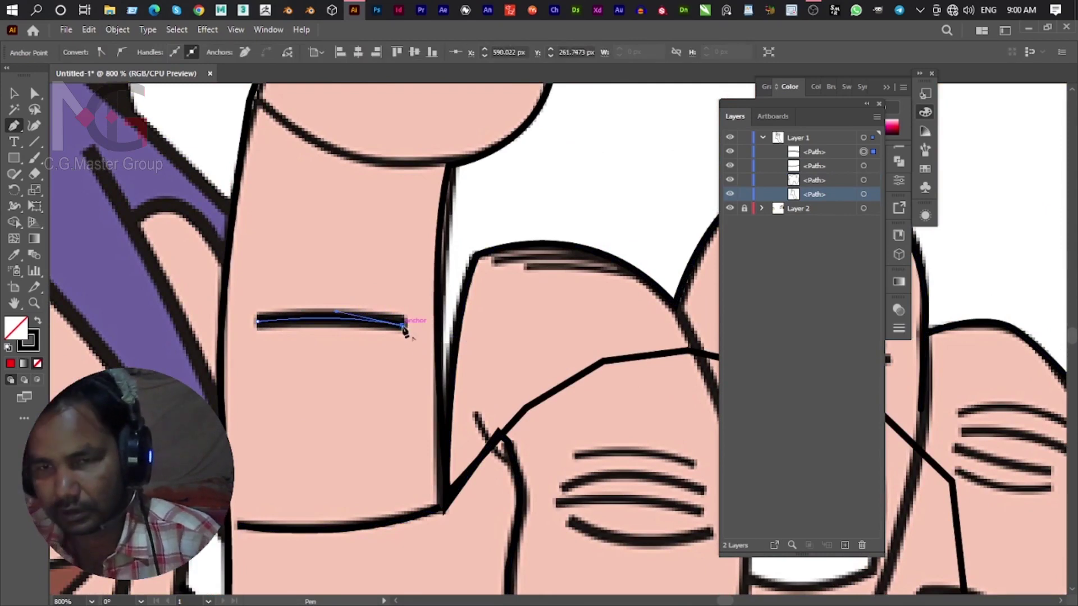
pyautogui.scroll(3, 268, 217)
pyautogui.moveTo(243, 196); pyautogui.dragTo(397, 304)
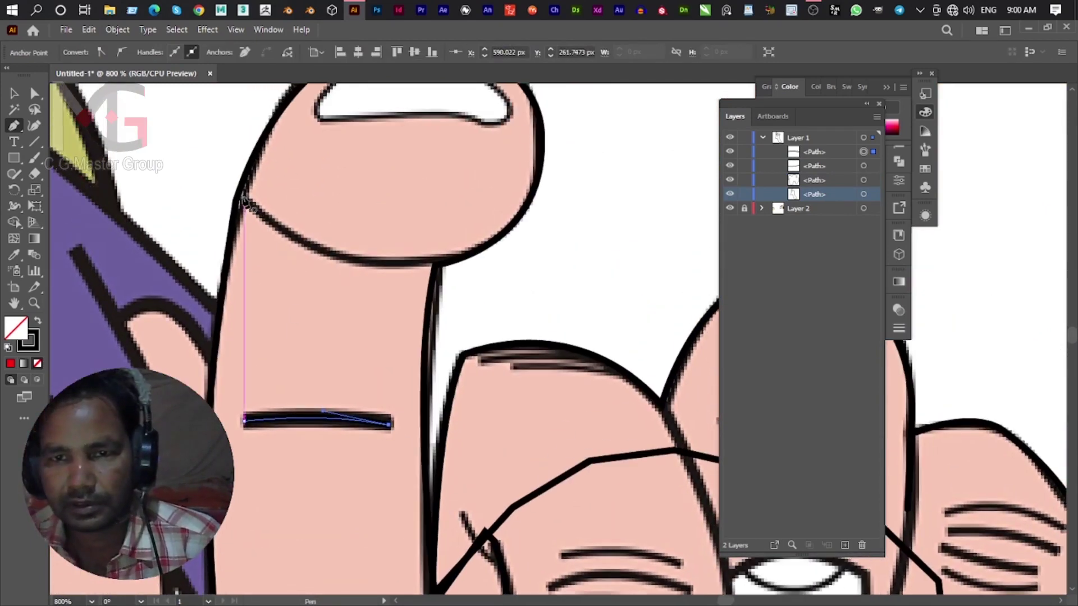
pyautogui.moveTo(436, 265)
pyautogui.mouseDown()
pyautogui.moveTo(606, 273)
pyautogui.moveTo(597, 270)
pyautogui.mouseUp()
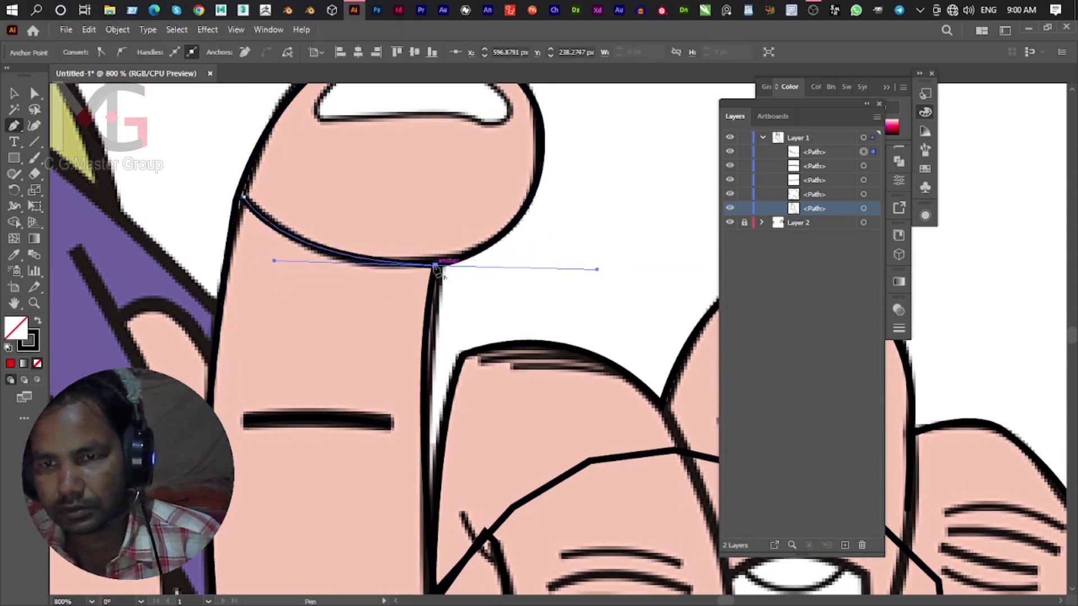
# Trace the index fingernail as a closed curved outline.
pyautogui.scroll(3, 457, 240)
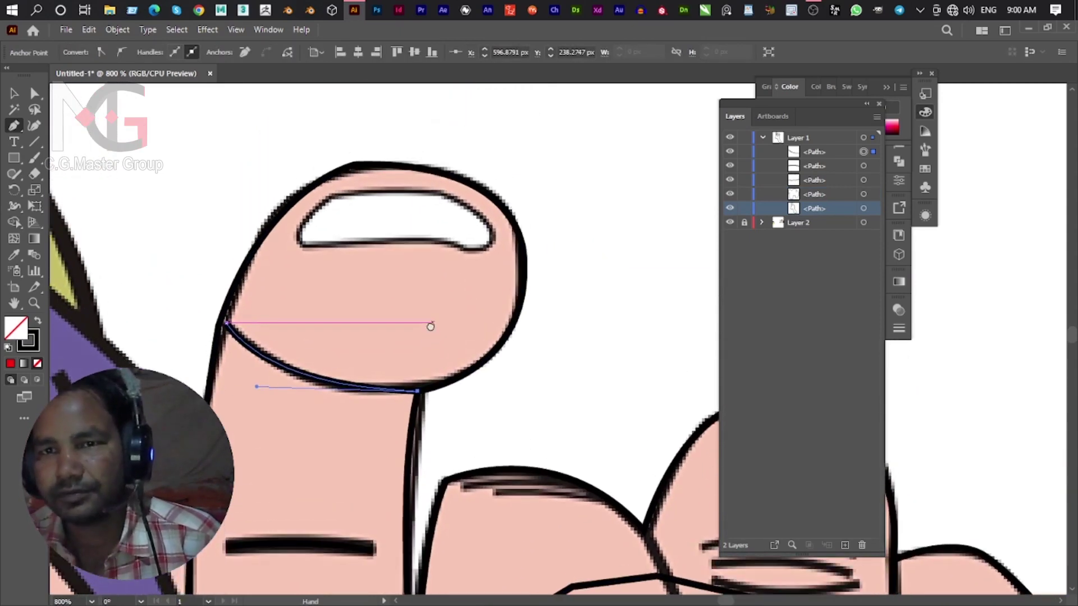
pyautogui.click(302, 246)
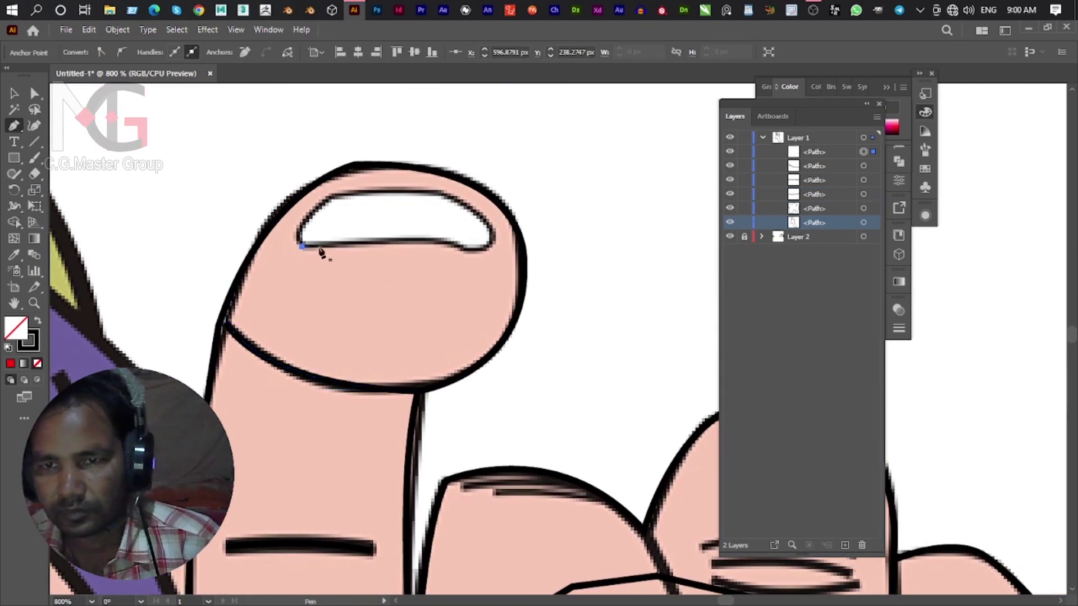
pyautogui.moveTo(465, 247)
pyautogui.mouseDown()
pyautogui.moveTo(521, 276)
pyautogui.moveTo(508, 263)
pyautogui.mouseUp()
pyautogui.click(466, 249)
pyautogui.moveTo(470, 251); pyautogui.dragTo(499, 253)
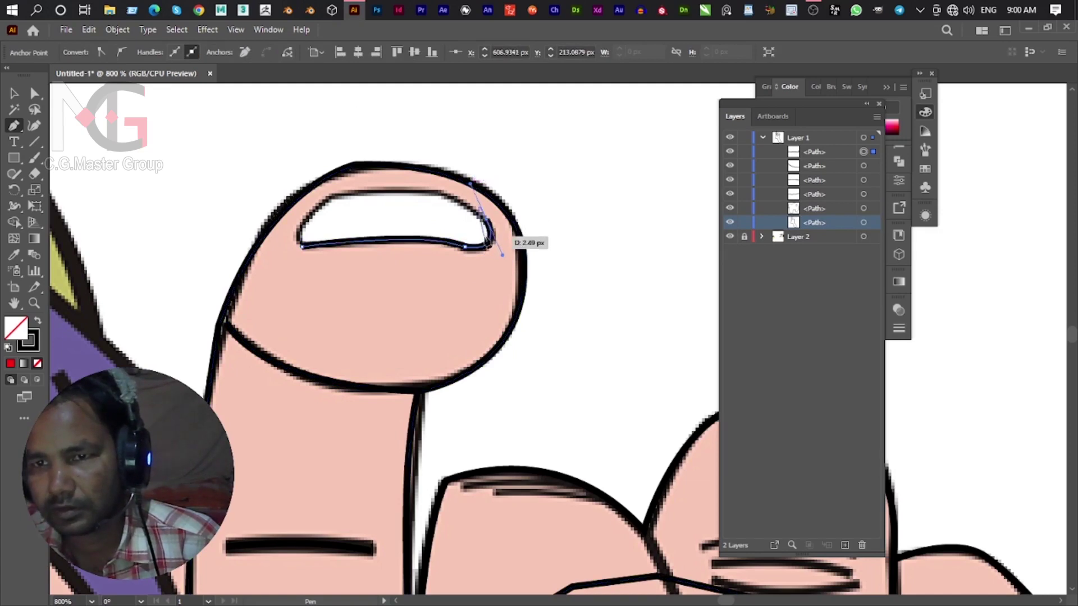
pyautogui.moveTo(486, 220); pyautogui.dragTo(419, 196)
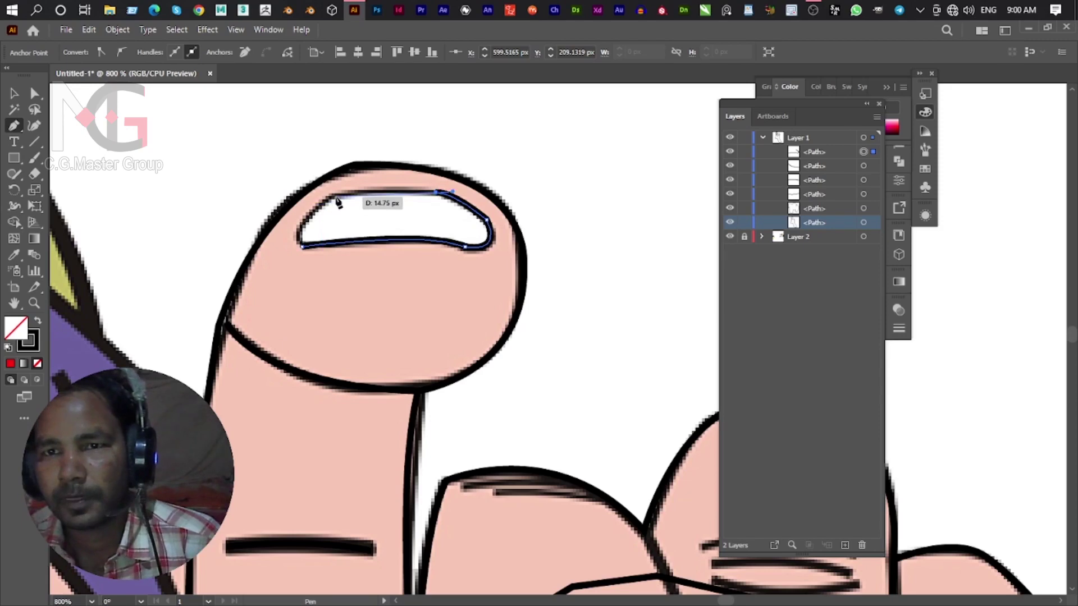
pyautogui.moveTo(334, 196)
pyautogui.mouseDown()
pyautogui.moveTo(326, 208)
pyautogui.moveTo(336, 198)
pyautogui.mouseUp()
pyautogui.moveTo(302, 246); pyautogui.dragTo(313, 264)
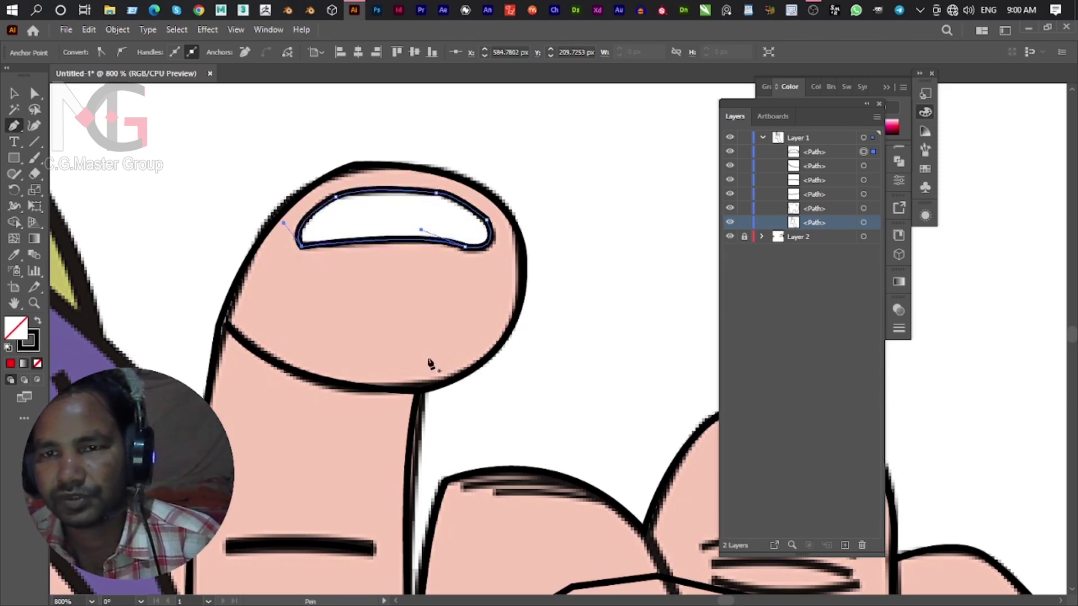
pyautogui.moveTo(428, 361); pyautogui.dragTo(236, 236)
pyautogui.moveTo(429, 386); pyautogui.dragTo(428, 313)
pyautogui.moveTo(394, 371)
pyautogui.mouseDown()
pyautogui.moveTo(394, 209)
pyautogui.moveTo(359, 188)
pyautogui.mouseUp()
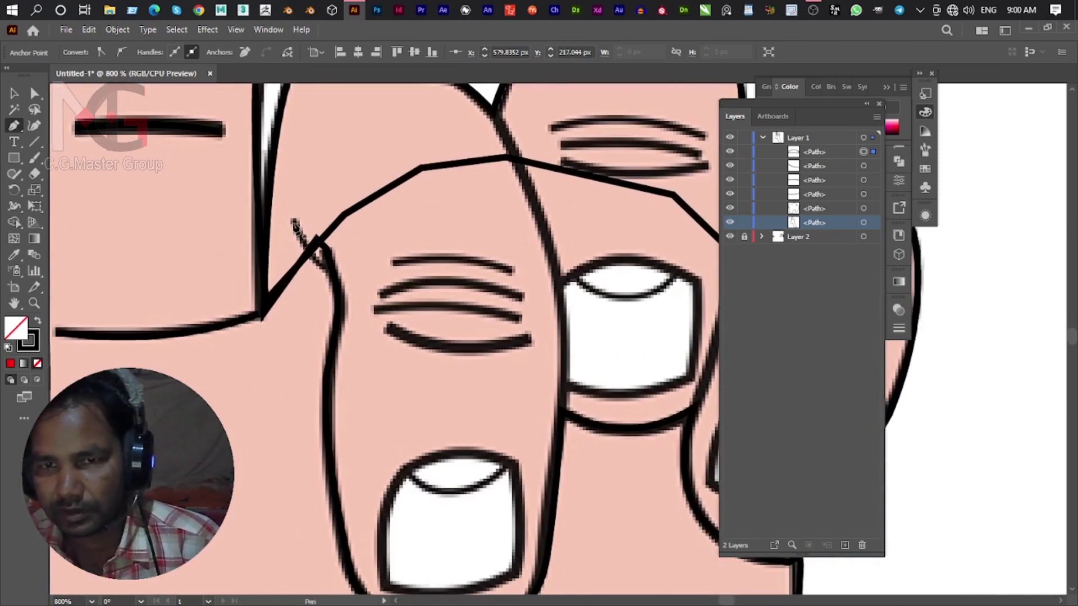
# Trace the small crease beside the knuckle and the top knuckle wrinkle.
pyautogui.click(292, 222)
pyautogui.moveTo(324, 268); pyautogui.dragTo(364, 289)
pyautogui.click(324, 268)
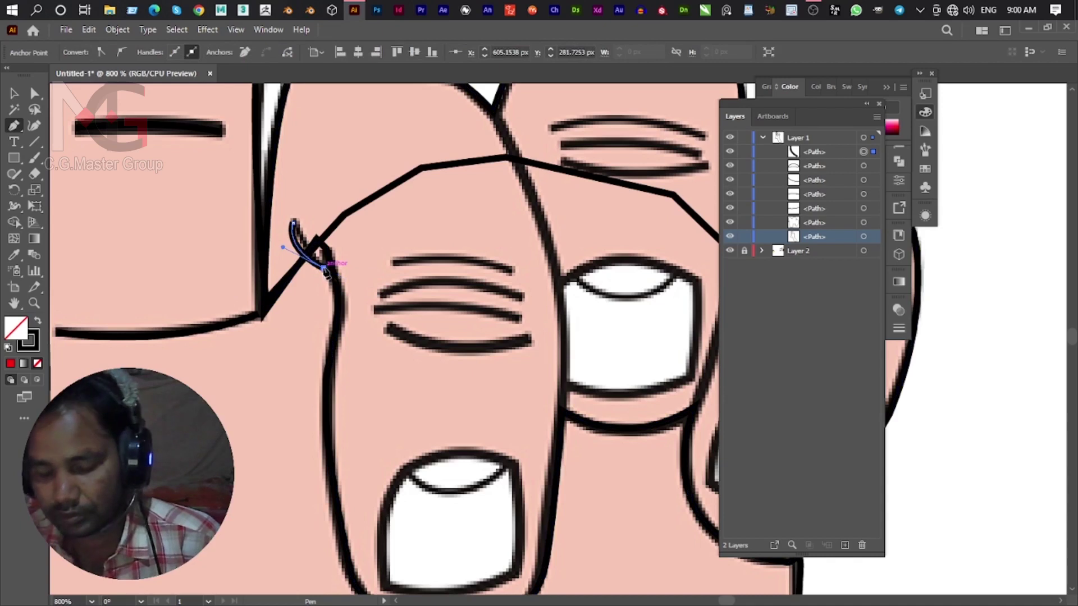
pyautogui.click(394, 262)
pyautogui.click(511, 269)
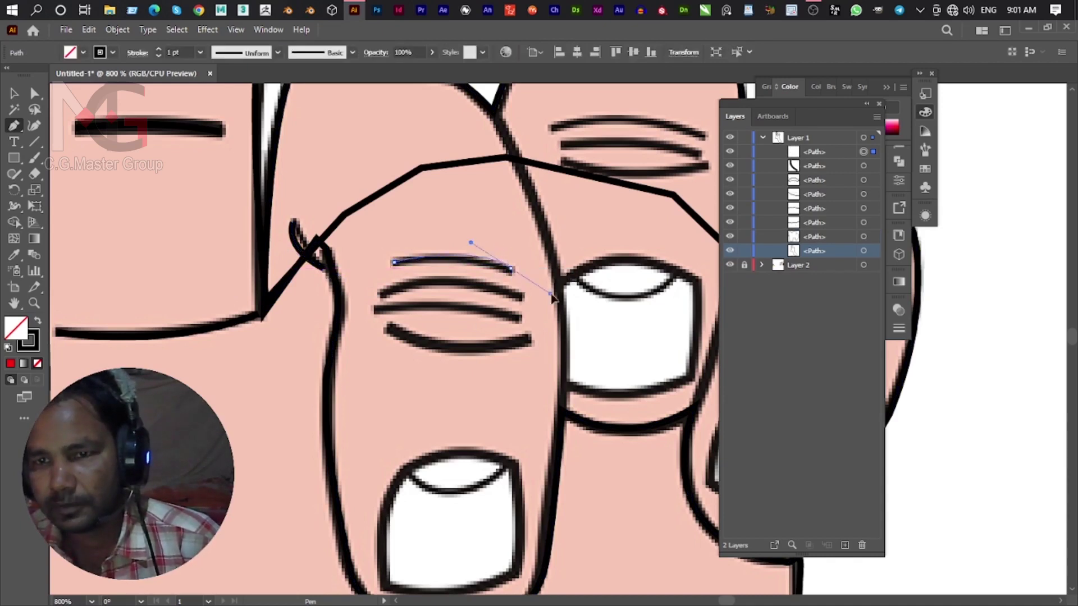
pyautogui.moveTo(563, 290); pyautogui.dragTo(547, 306)
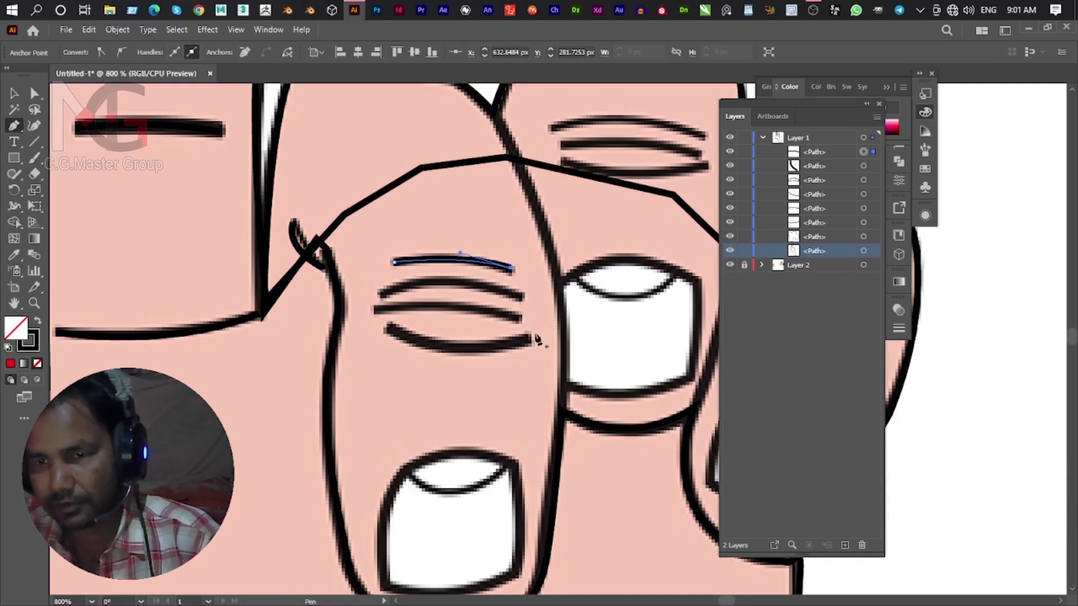
# Trace the second, third and bottom knuckle wrinkles as separate curved paths.
pyautogui.click(382, 293)
pyautogui.moveTo(520, 297)
pyautogui.mouseDown()
pyautogui.moveTo(561, 325)
pyautogui.moveTo(522, 306)
pyautogui.moveTo(558, 308)
pyautogui.moveTo(533, 326)
pyautogui.moveTo(572, 342)
pyautogui.mouseUp()
pyautogui.click(375, 310)
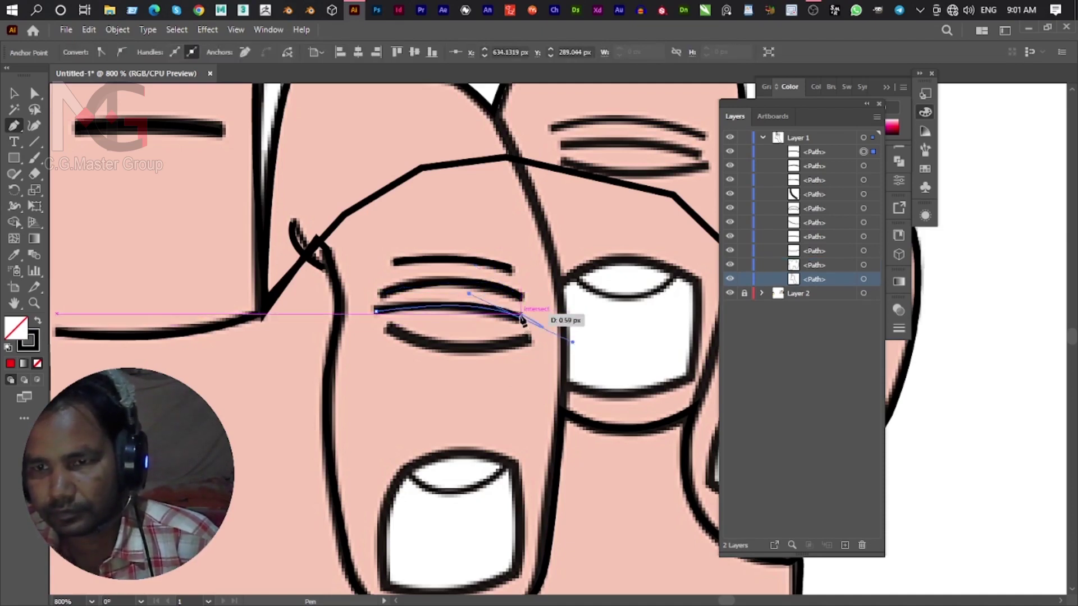
pyautogui.click(522, 319)
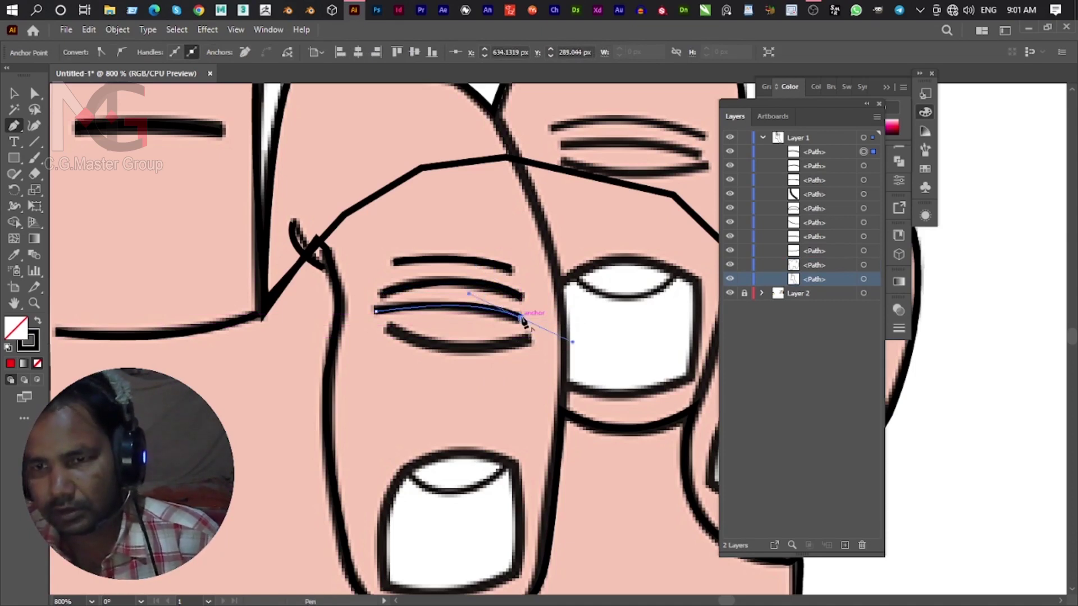
pyautogui.click(389, 329)
pyautogui.moveTo(528, 337); pyautogui.dragTo(580, 311)
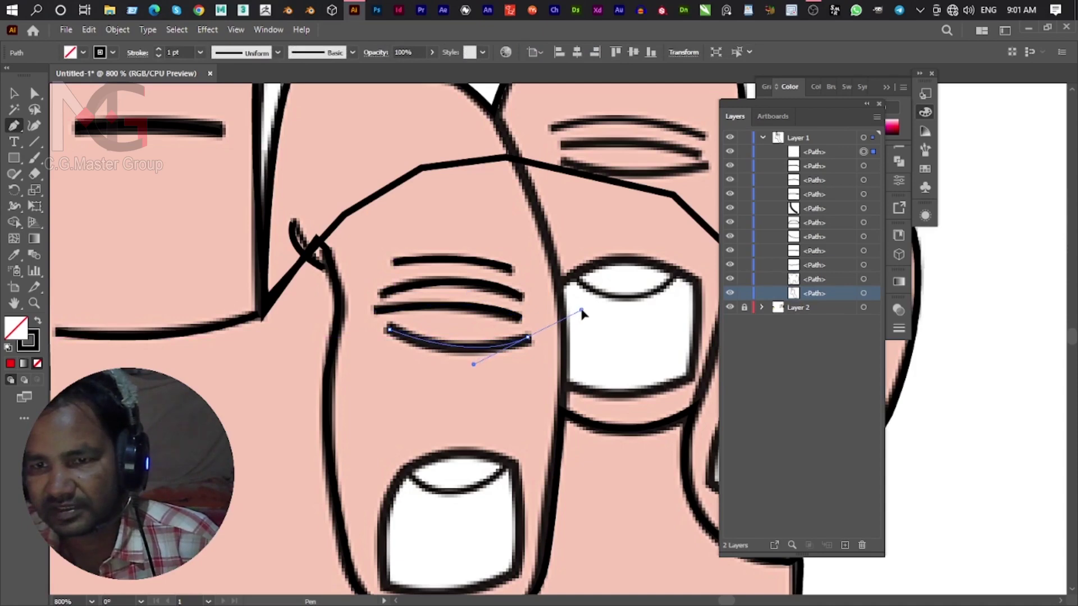
pyautogui.click(528, 337)
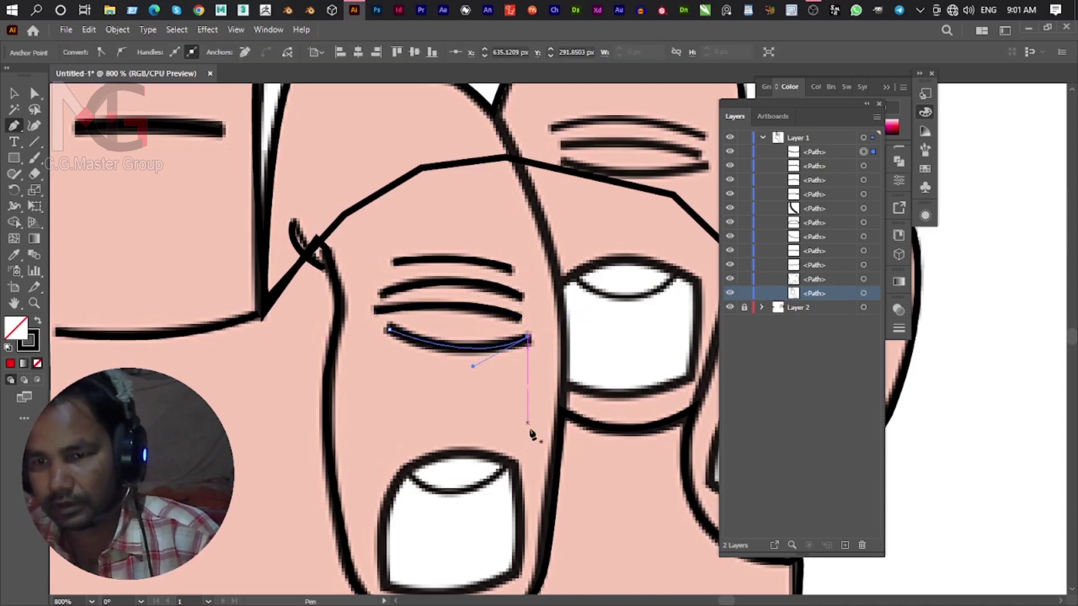
pyautogui.scroll(-5, 532, 434)
pyautogui.click(533, 321)
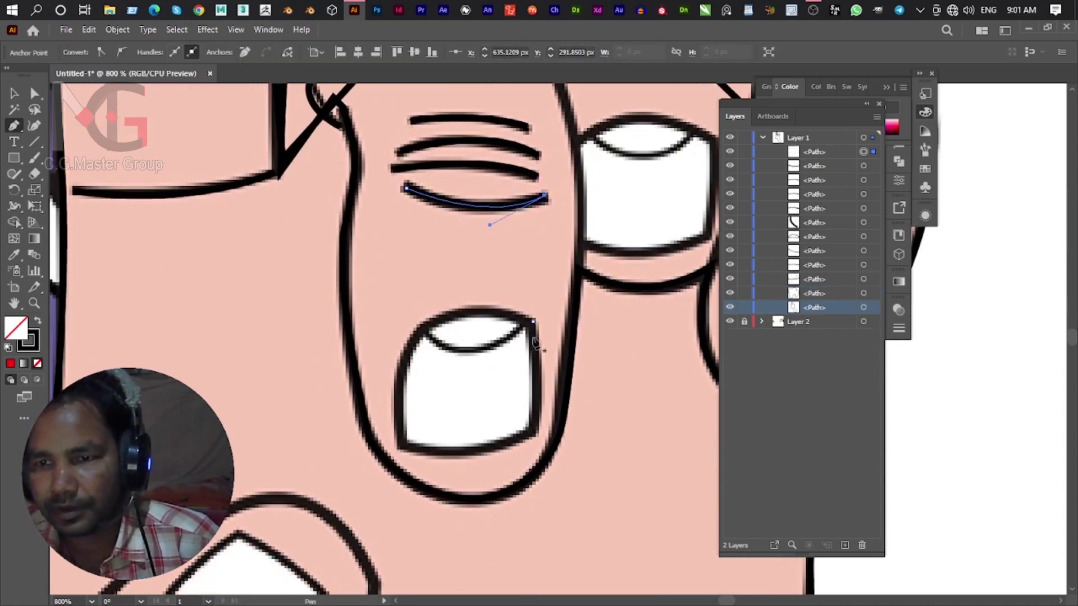
# Finish and close the middle fingernail's outline path.
pyautogui.click(533, 431)
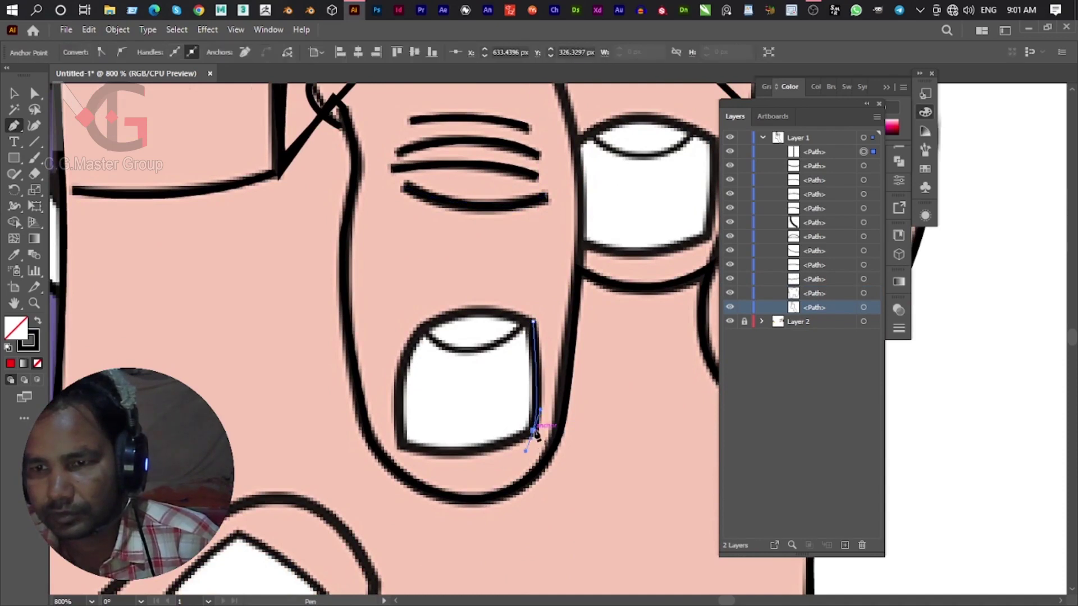
pyautogui.moveTo(406, 445); pyautogui.dragTo(352, 431)
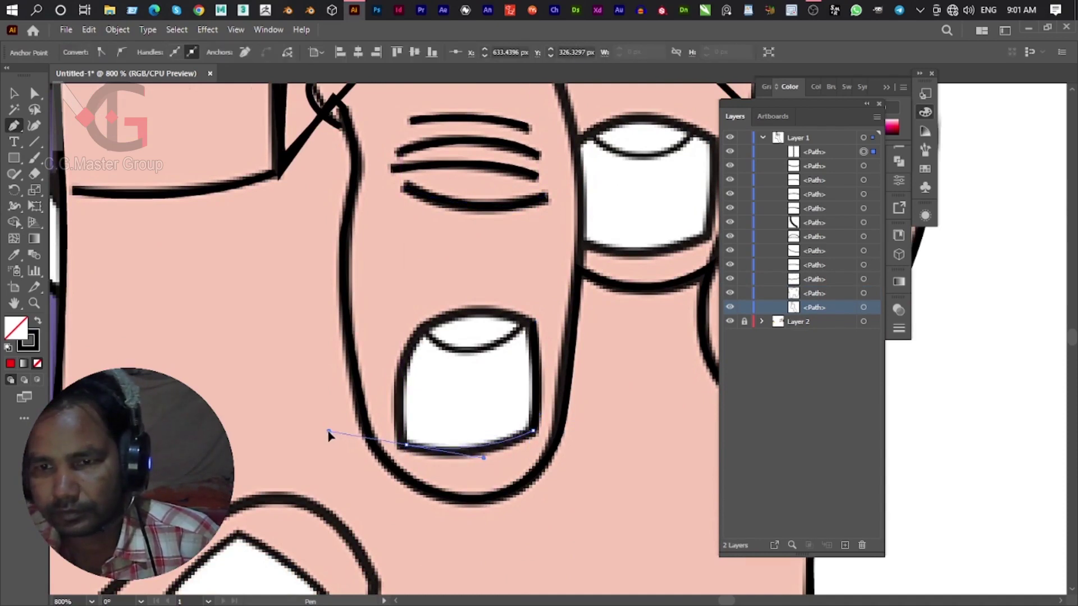
pyautogui.moveTo(405, 445)
pyautogui.mouseDown()
pyautogui.moveTo(456, 318)
pyautogui.moveTo(531, 287)
pyautogui.mouseUp()
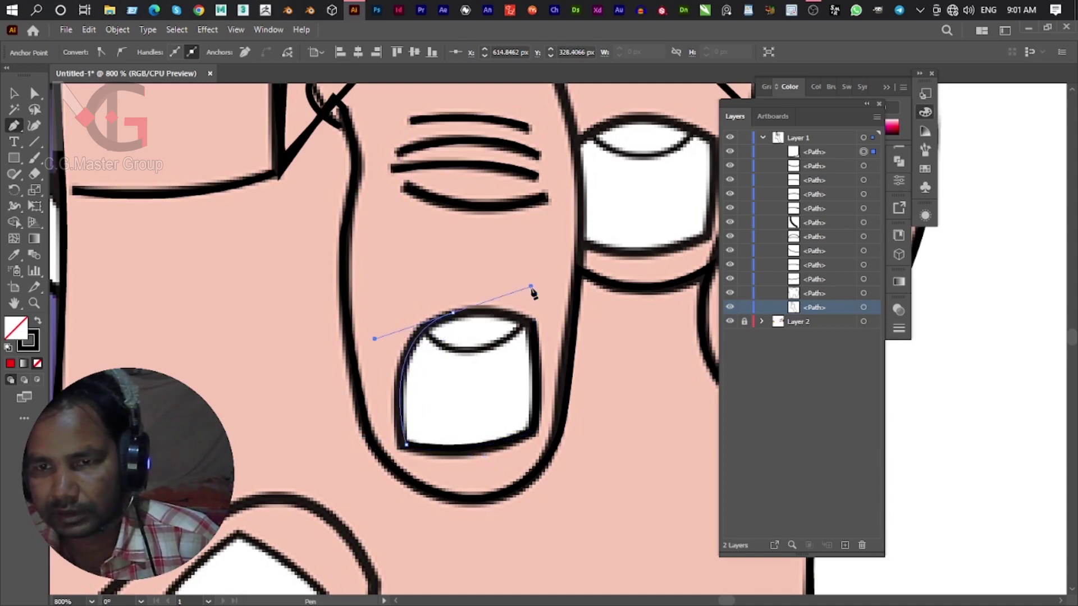
pyautogui.click(456, 314)
pyautogui.moveTo(533, 321); pyautogui.dragTo(547, 339)
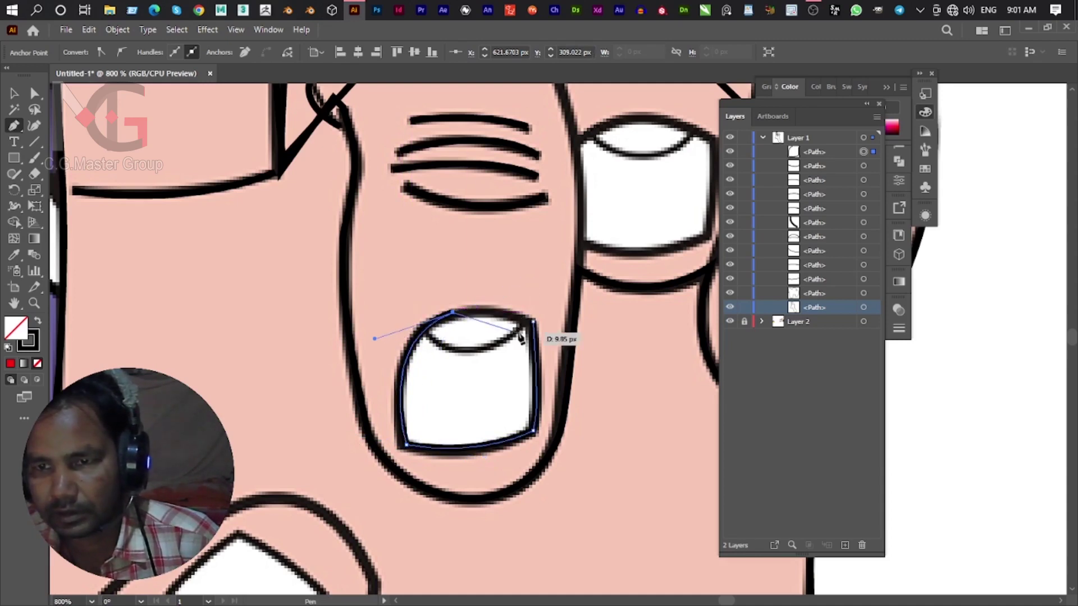
pyautogui.click(406, 445)
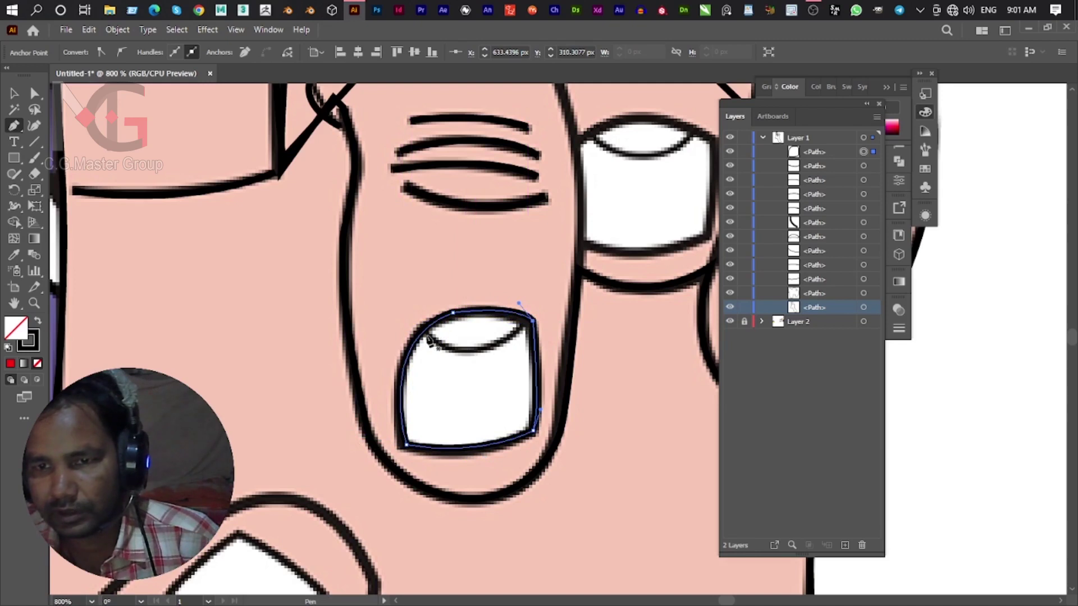
# Draw the curved inner line along the middle nail's top edge.
pyautogui.click(428, 333)
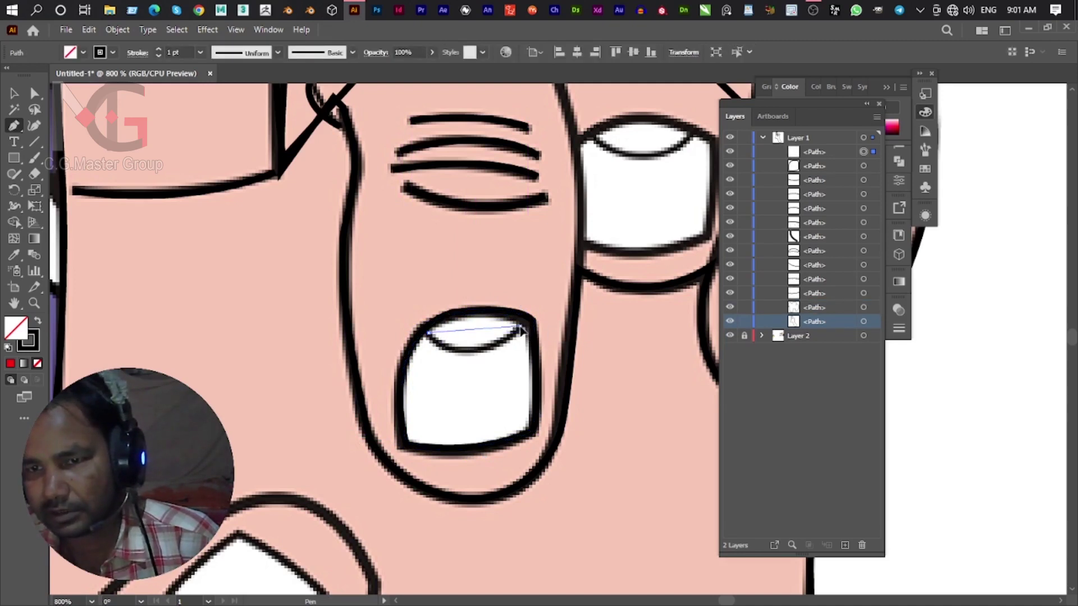
pyautogui.moveTo(574, 281); pyautogui.dragTo(578, 276)
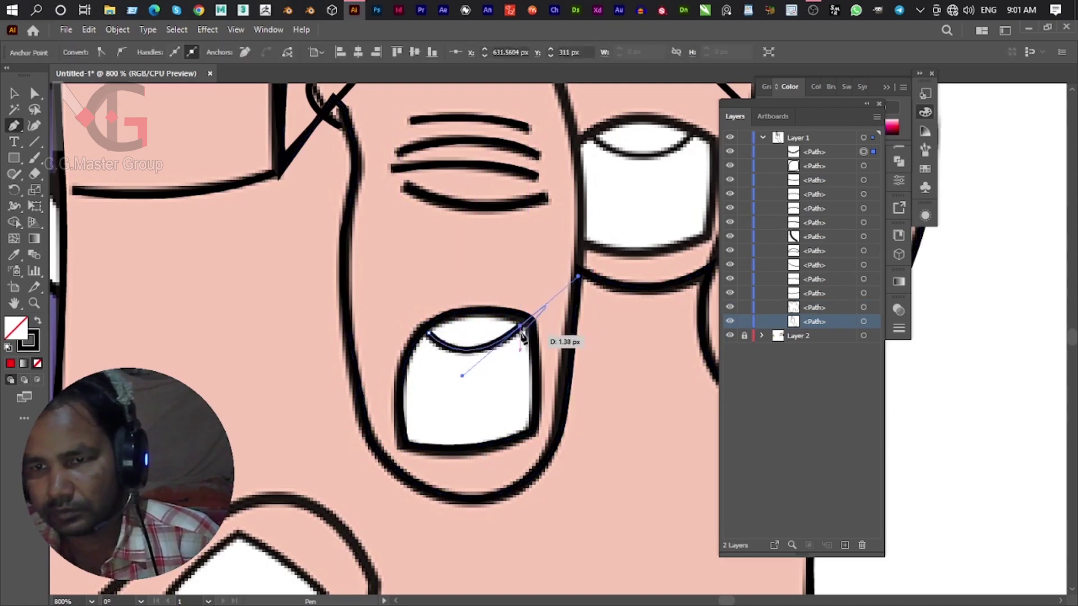
pyautogui.click(526, 318)
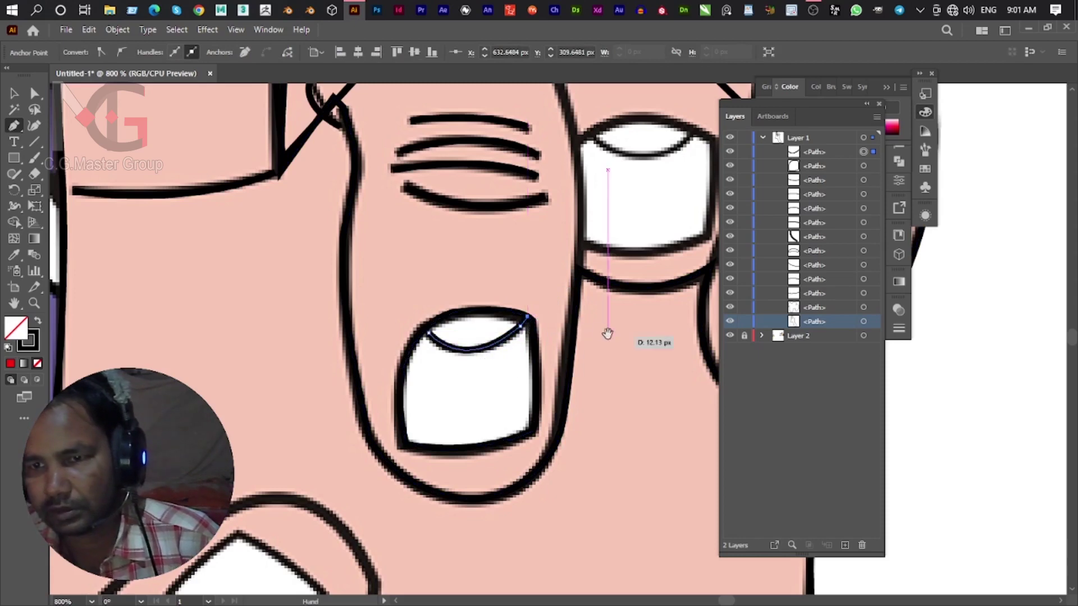
pyautogui.moveTo(603, 365); pyautogui.dragTo(398, 464)
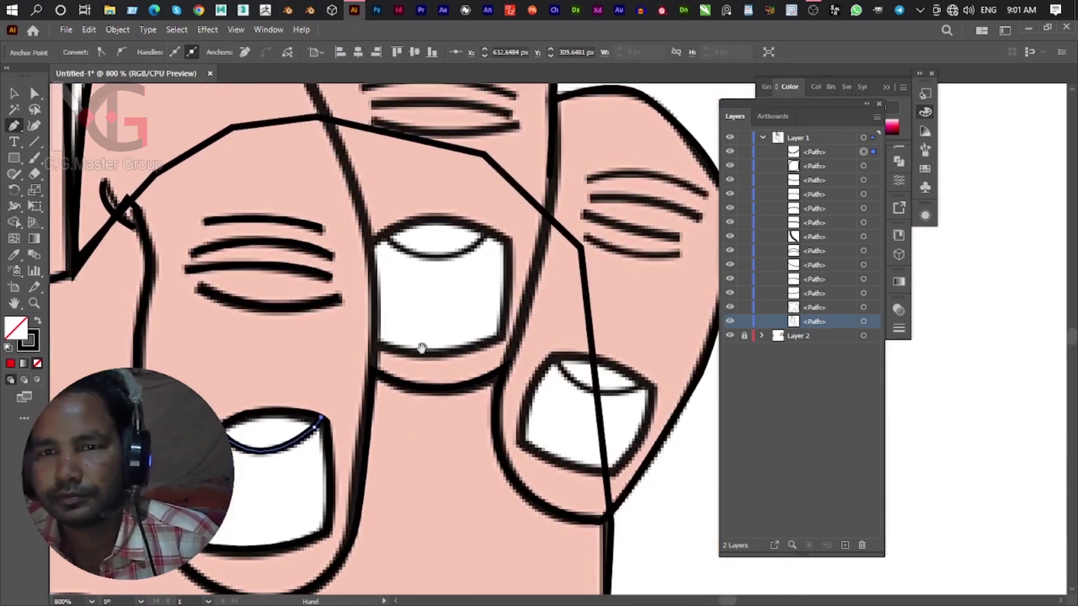
pyautogui.moveTo(488, 259)
pyautogui.mouseDown()
pyautogui.moveTo(474, 372)
pyautogui.moveTo(531, 310)
pyautogui.mouseUp()
pyautogui.click(516, 325)
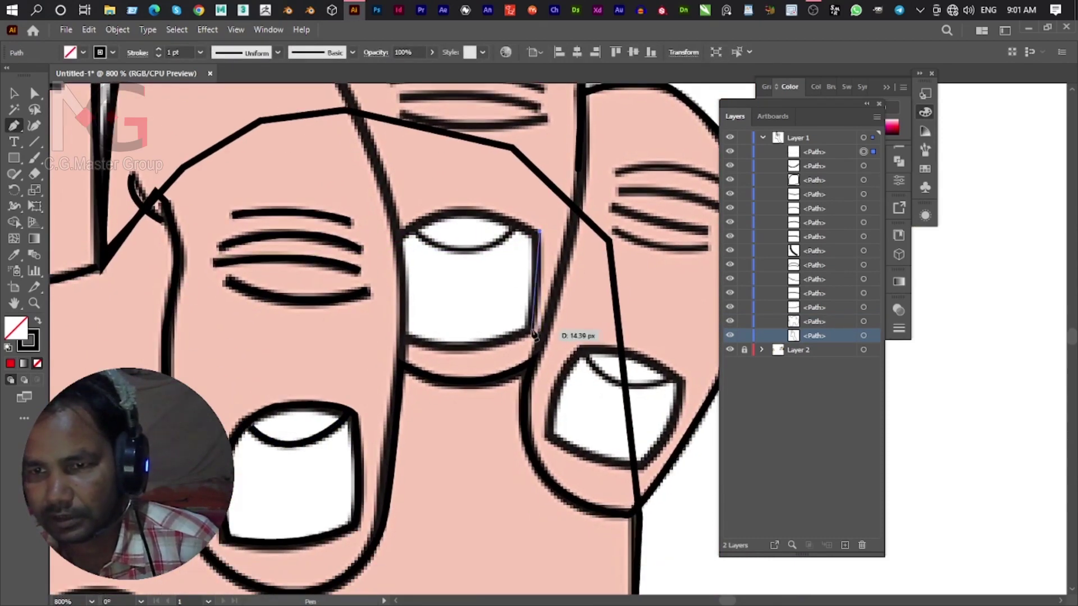
# Trace the neighboring nail's outline with a bowed left side and arched top.
pyautogui.moveTo(401, 337); pyautogui.dragTo(316, 320)
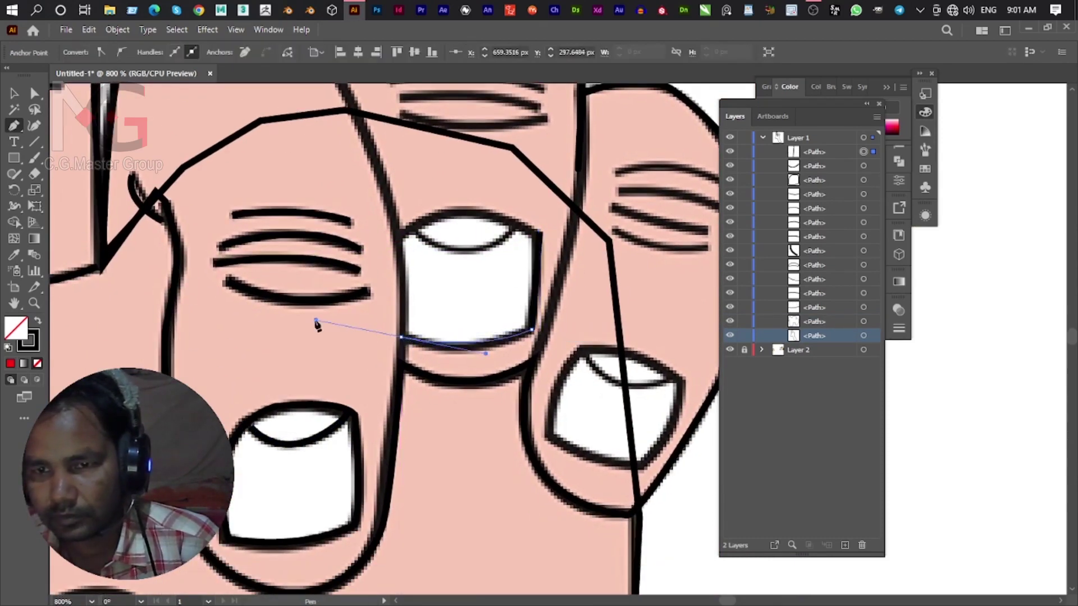
pyautogui.click(401, 337)
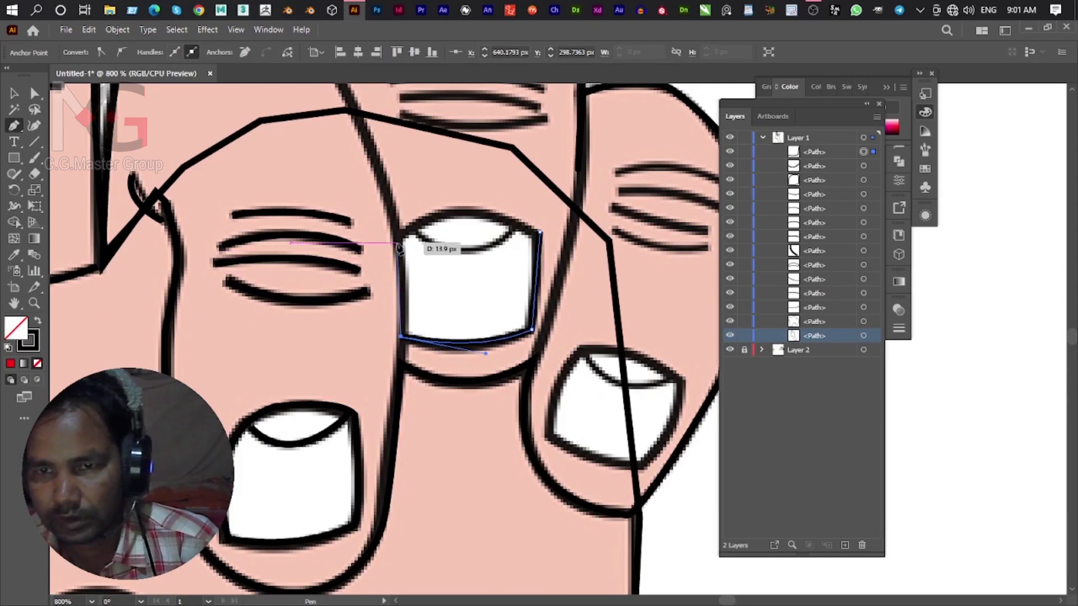
pyautogui.moveTo(397, 244); pyautogui.dragTo(411, 240)
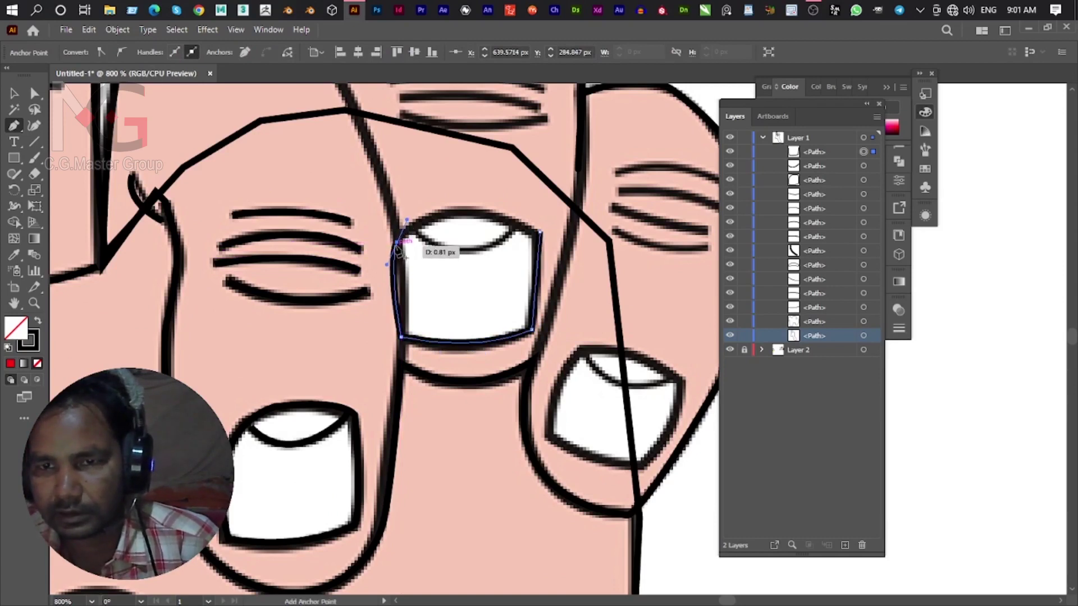
pyautogui.moveTo(541, 231)
pyautogui.mouseDown()
pyautogui.moveTo(633, 291)
pyautogui.moveTo(633, 279)
pyautogui.mouseUp()
pyautogui.press('Escape')
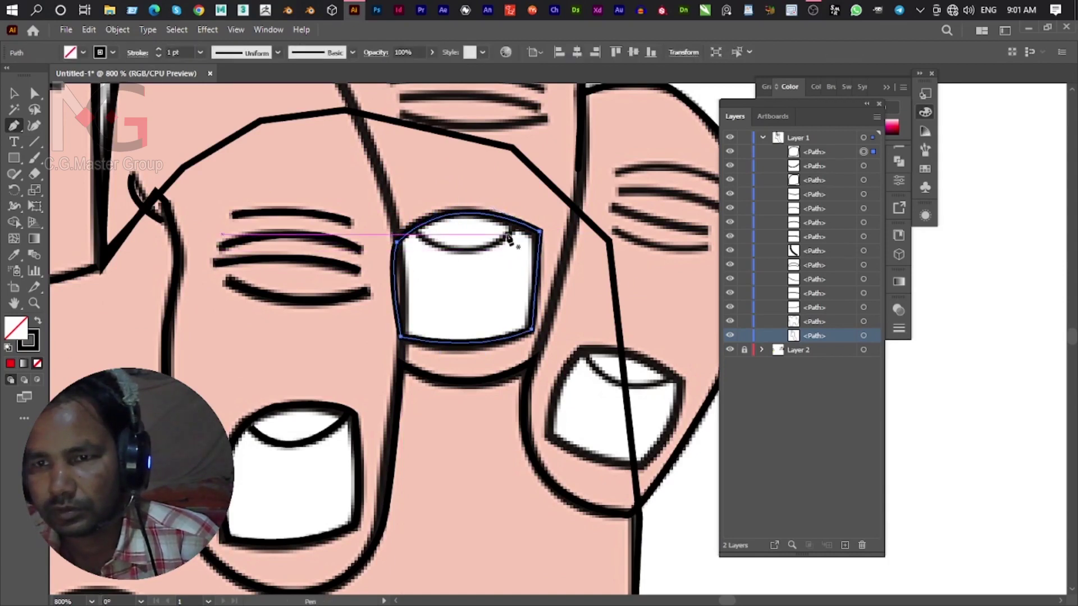
# Draw a separate curved line arcing over that nail's top edge.
pyautogui.click(514, 228)
pyautogui.moveTo(416, 234)
pyautogui.mouseDown()
pyautogui.moveTo(334, 202)
pyautogui.moveTo(355, 194)
pyautogui.mouseUp()
pyautogui.click(416, 233)
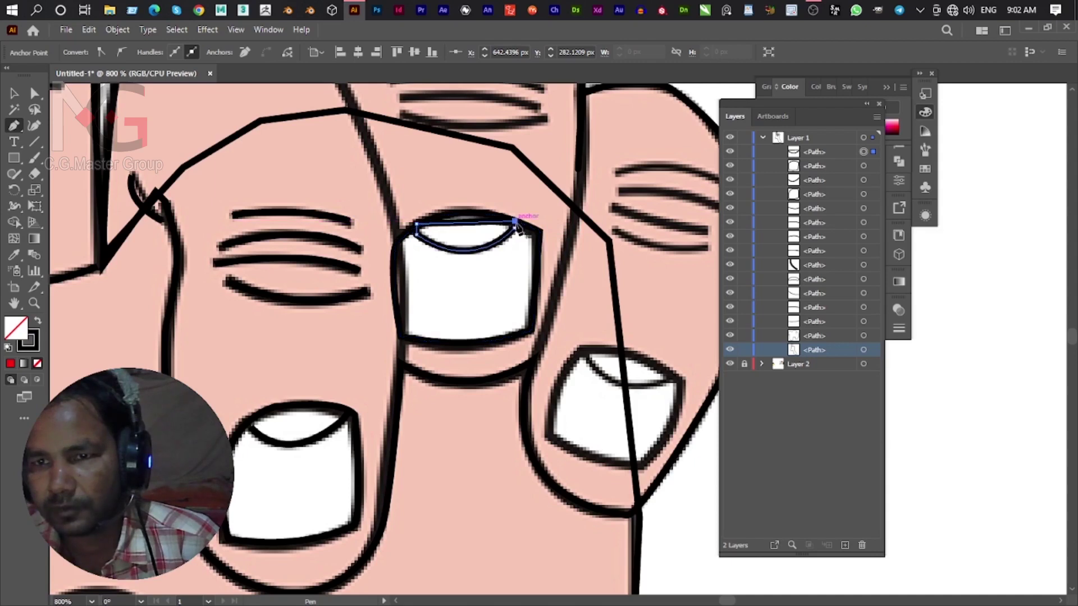
pyautogui.moveTo(514, 222); pyautogui.dragTo(548, 241)
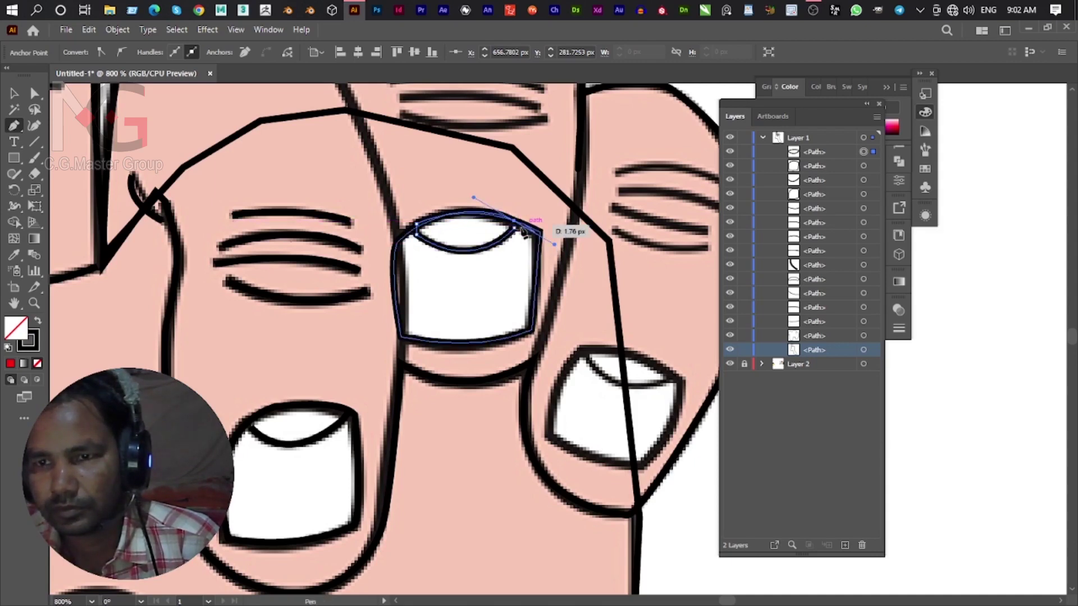
pyautogui.click(514, 228)
pyautogui.moveTo(477, 274); pyautogui.dragTo(388, 213)
pyautogui.click(459, 362)
# Trace the ring fingernail as a closed outline with curved corners.
pyautogui.moveTo(552, 390); pyautogui.dragTo(597, 381)
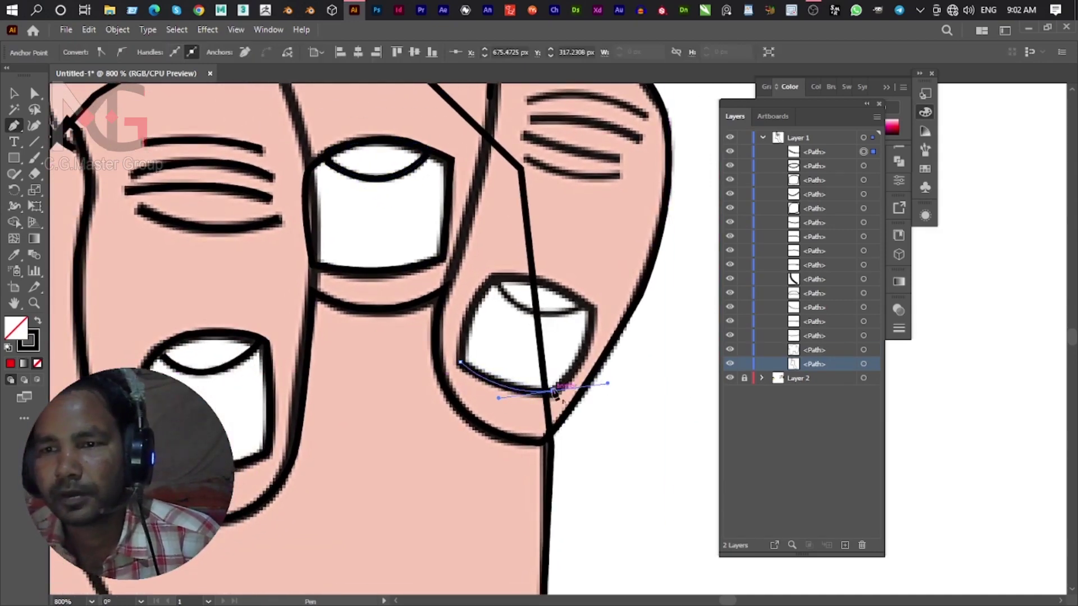
pyautogui.moveTo(592, 311); pyautogui.dragTo(592, 272)
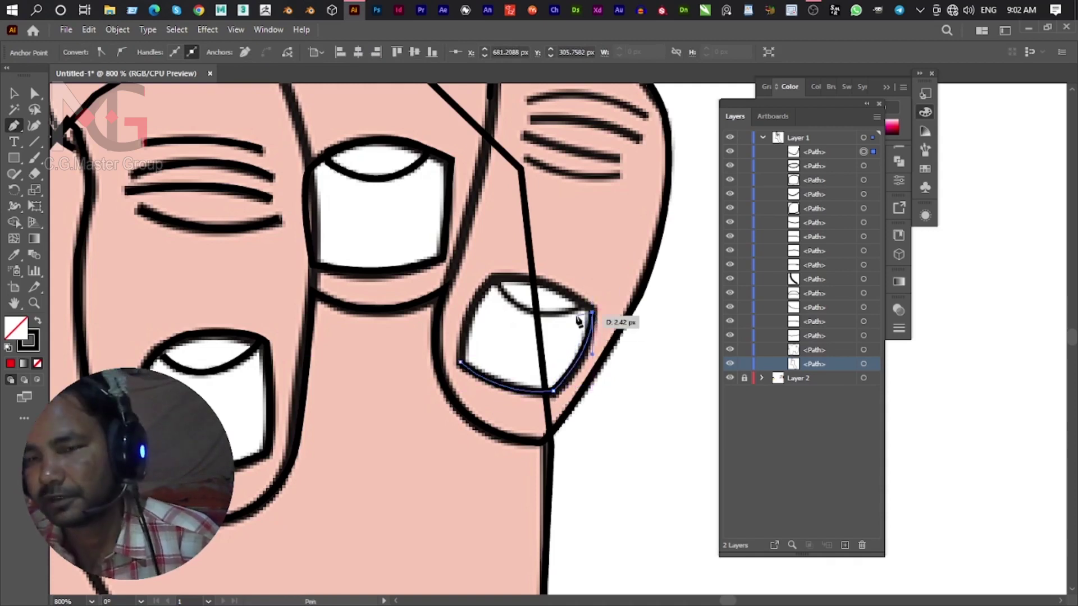
pyautogui.scroll(1, 561, 303)
pyautogui.moveTo(512, 285); pyautogui.dragTo(459, 292)
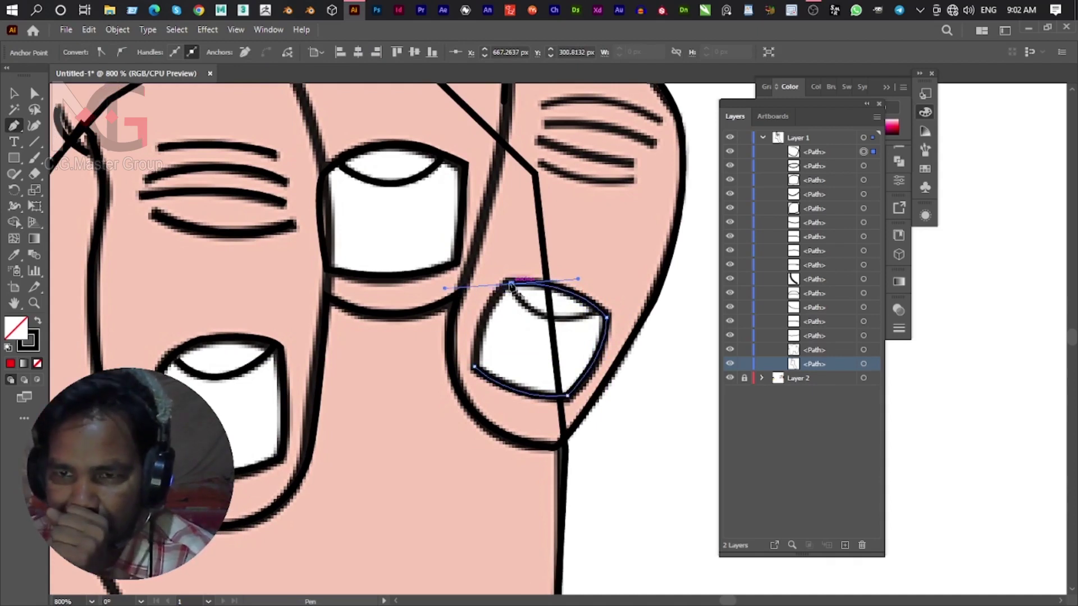
pyautogui.moveTo(475, 367)
pyautogui.mouseDown()
pyautogui.moveTo(512, 403)
pyautogui.moveTo(474, 425)
pyautogui.mouseUp()
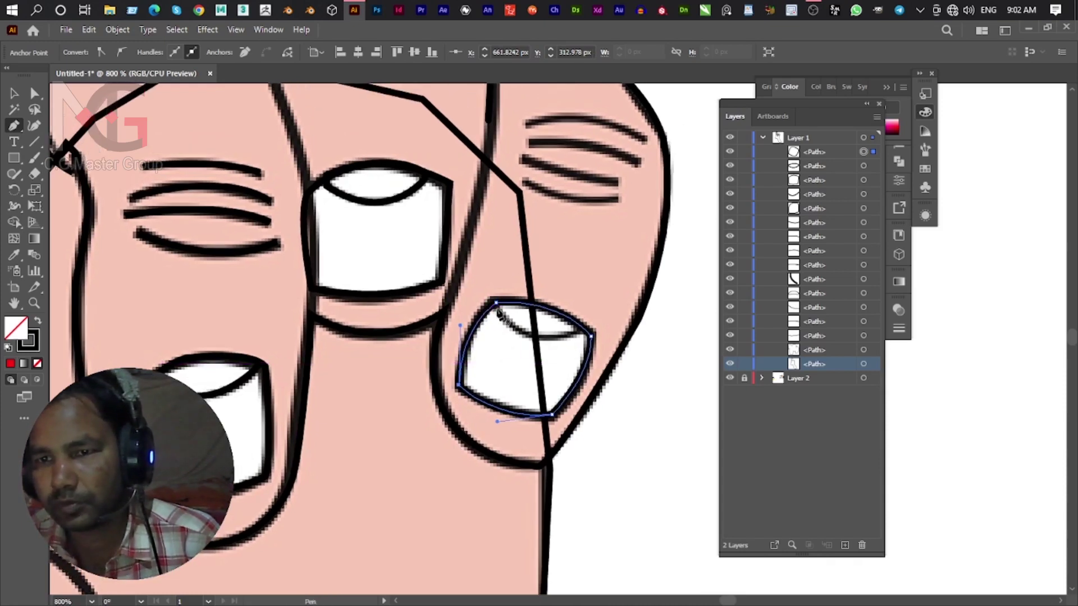
# Draw a closed crescent along the nail's top, then zoom out.
pyautogui.click(497, 308)
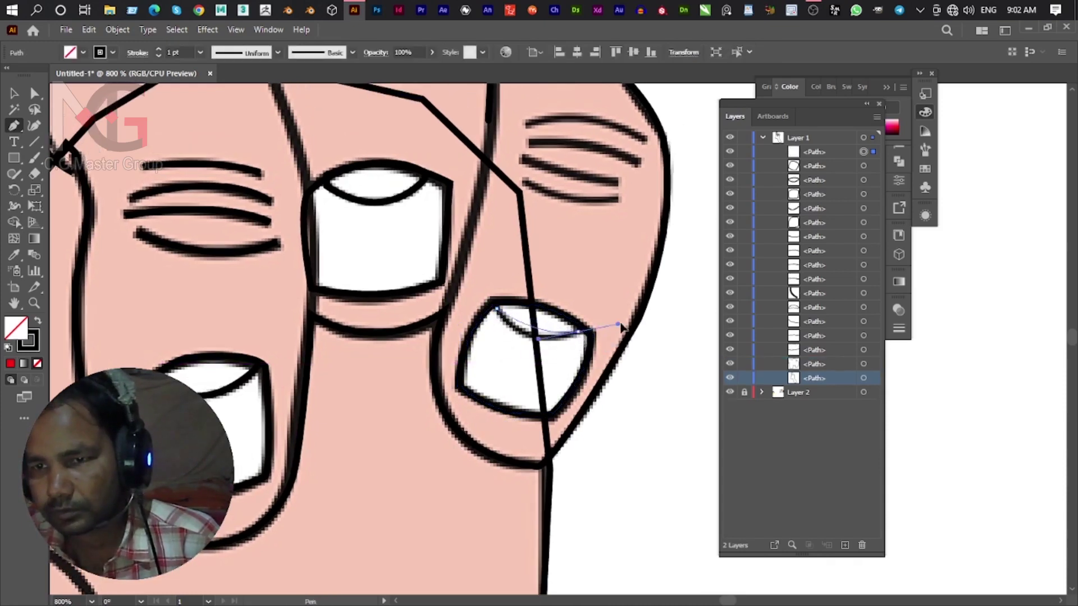
pyautogui.moveTo(655, 323); pyautogui.dragTo(627, 308)
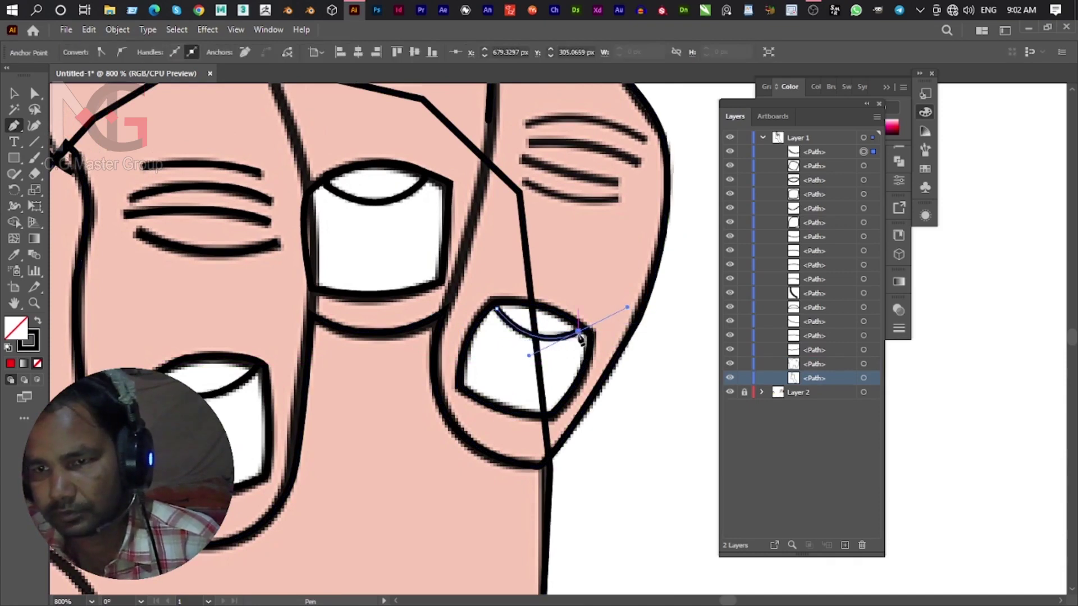
pyautogui.click(580, 334)
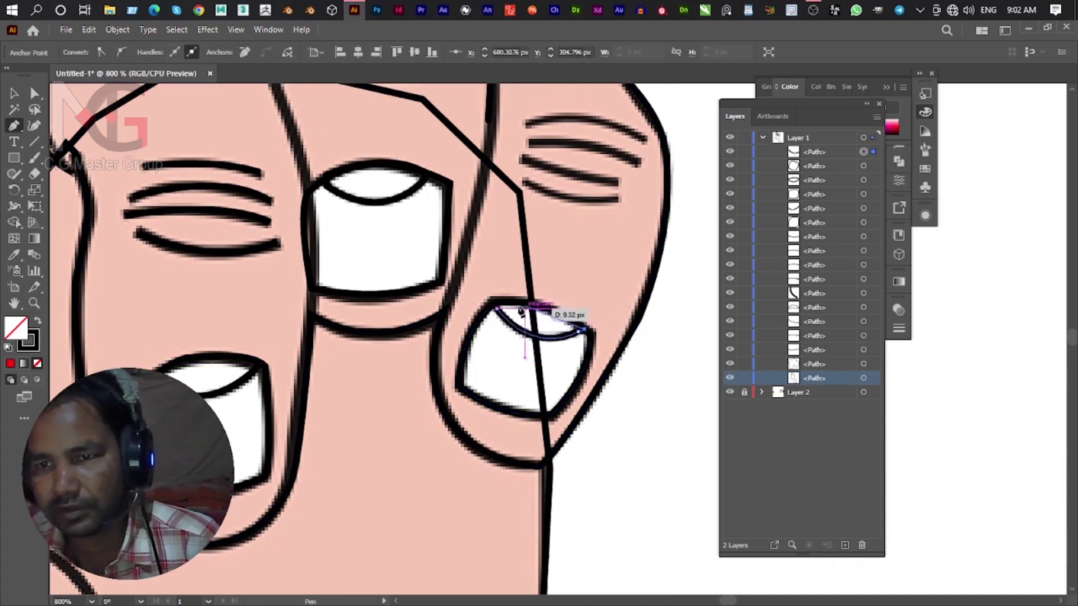
pyautogui.click(498, 306)
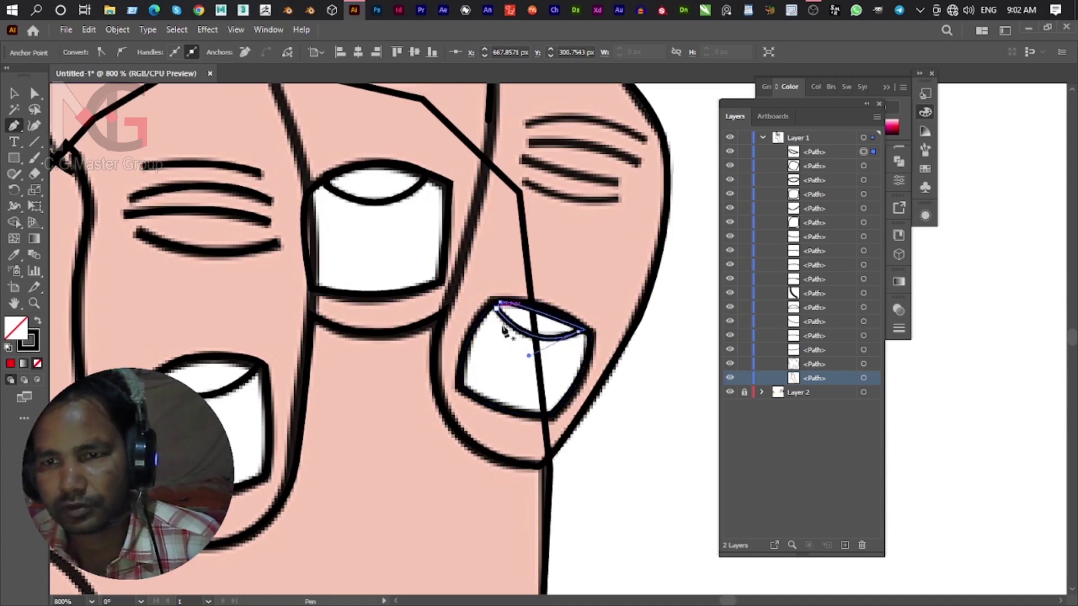
pyautogui.hotkey('ctrl', '-')
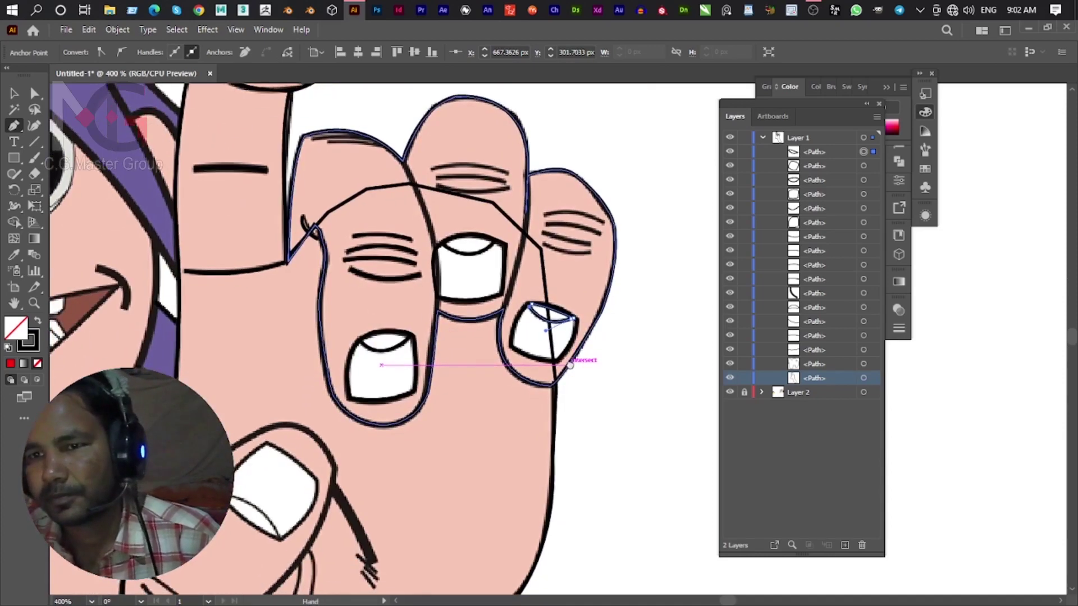
pyautogui.scroll(3, 428, 209)
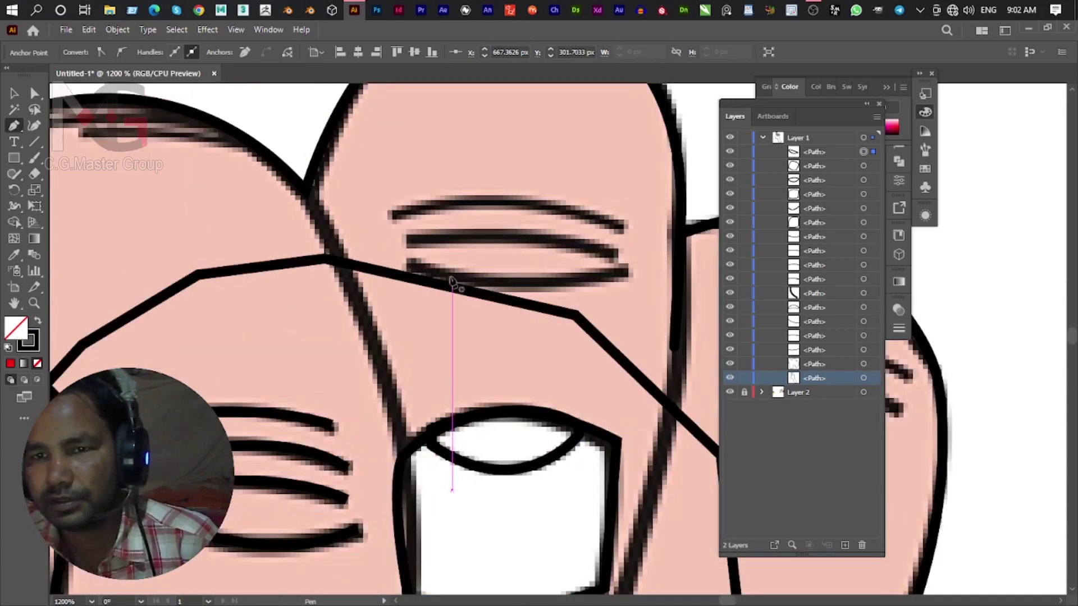
# Trace the top, second and third knuckle wrinkles as three open curved lines.
pyautogui.click(390, 215)
pyautogui.moveTo(621, 227)
pyautogui.mouseDown()
pyautogui.moveTo(636, 244)
pyautogui.moveTo(728, 269)
pyautogui.mouseUp()
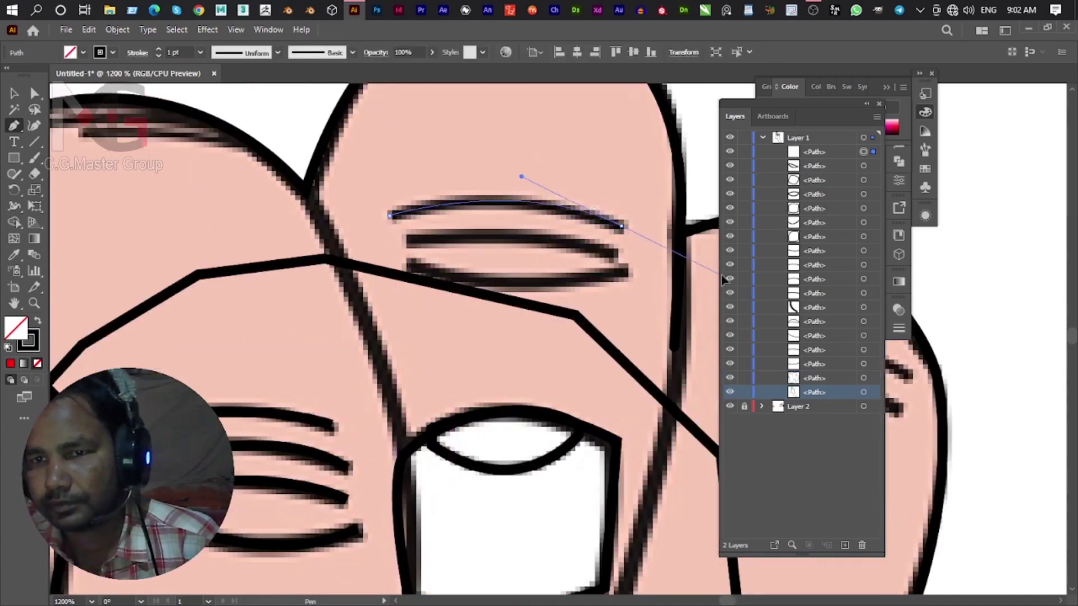
pyautogui.click(622, 227)
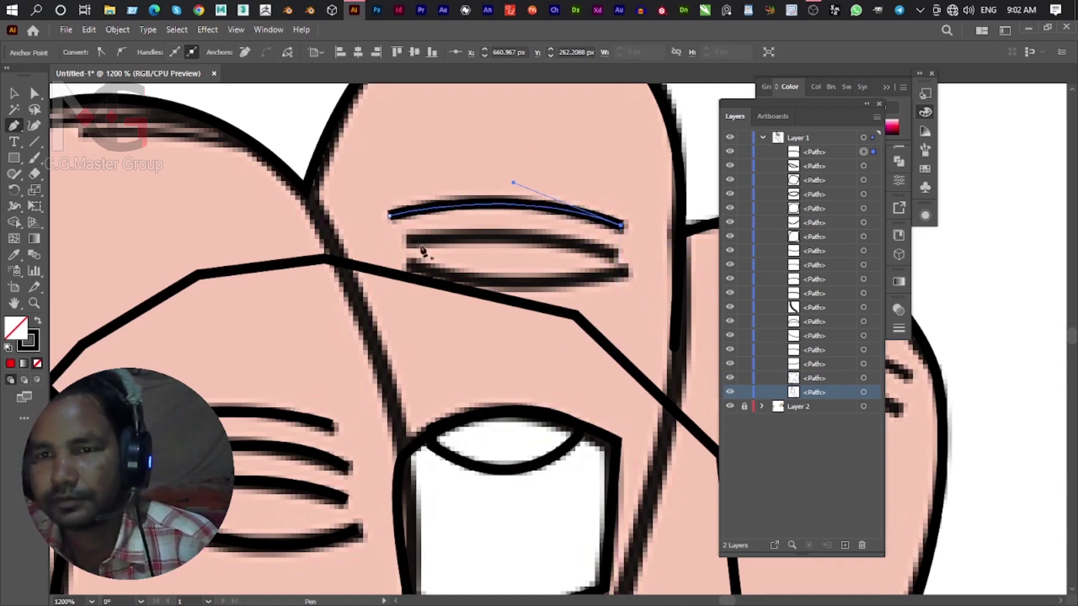
pyautogui.click(409, 241)
pyautogui.moveTo(612, 256); pyautogui.dragTo(660, 287)
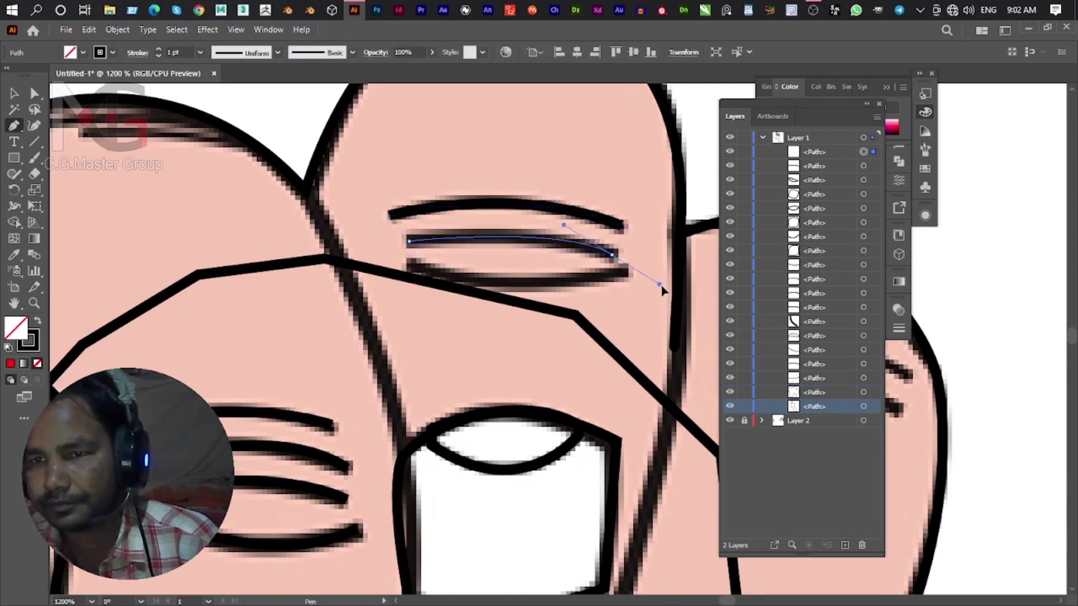
pyautogui.click(612, 255)
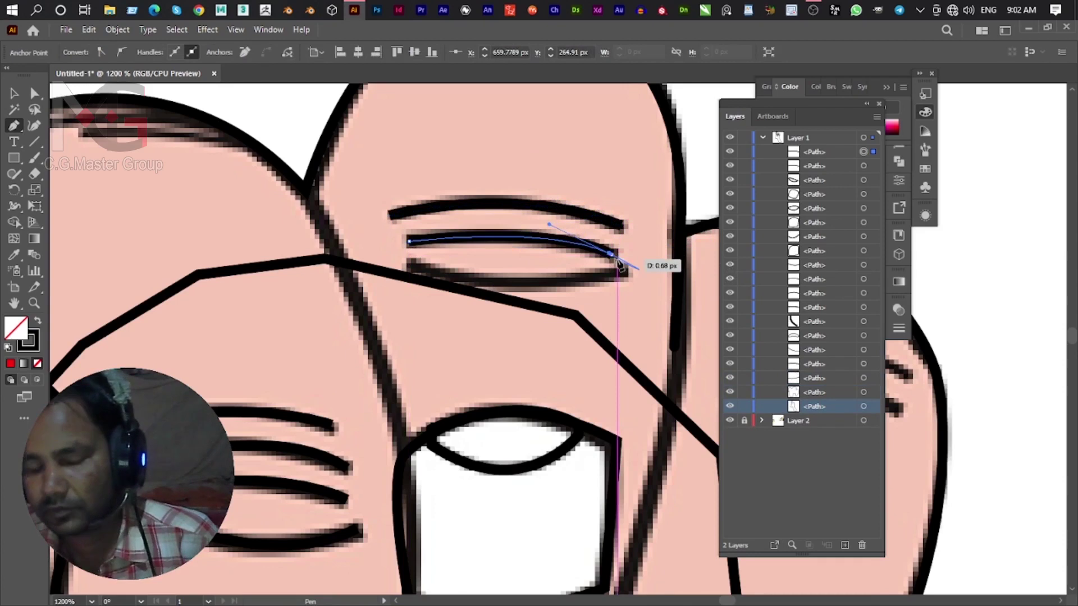
pyautogui.moveTo(612, 254); pyautogui.dragTo(614, 255)
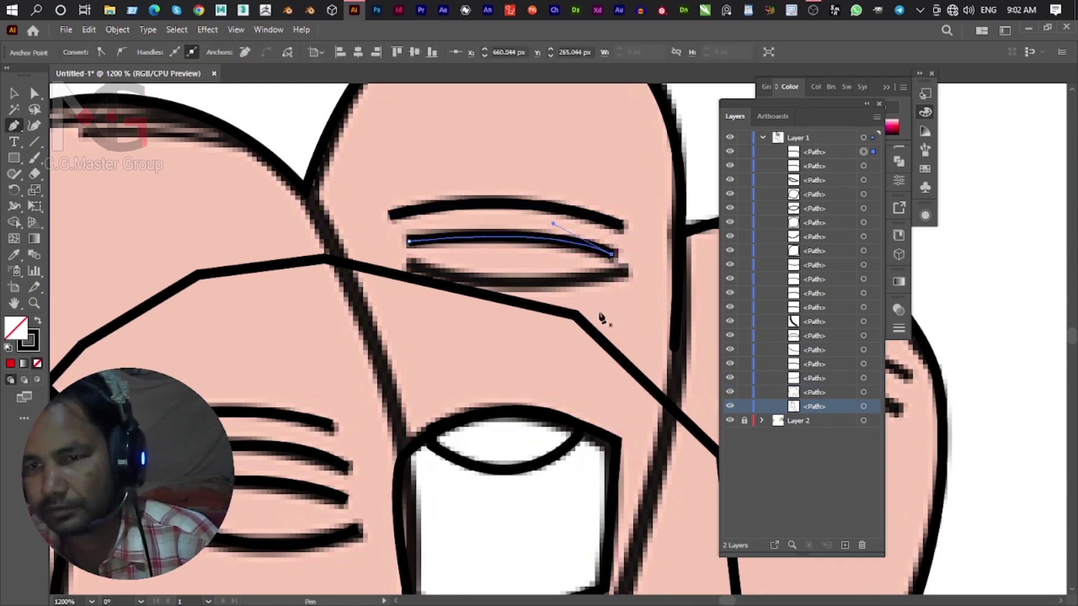
pyautogui.click(628, 268)
pyautogui.moveTo(412, 266)
pyautogui.mouseDown()
pyautogui.moveTo(298, 201)
pyautogui.moveTo(283, 226)
pyautogui.mouseUp()
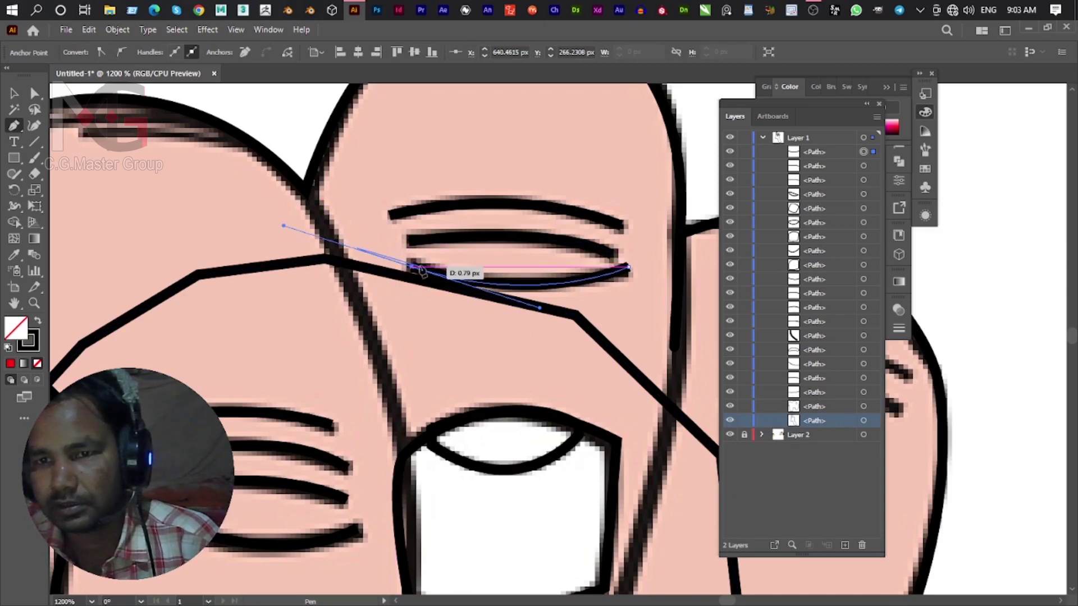
pyautogui.moveTo(659, 360); pyautogui.dragTo(277, 328)
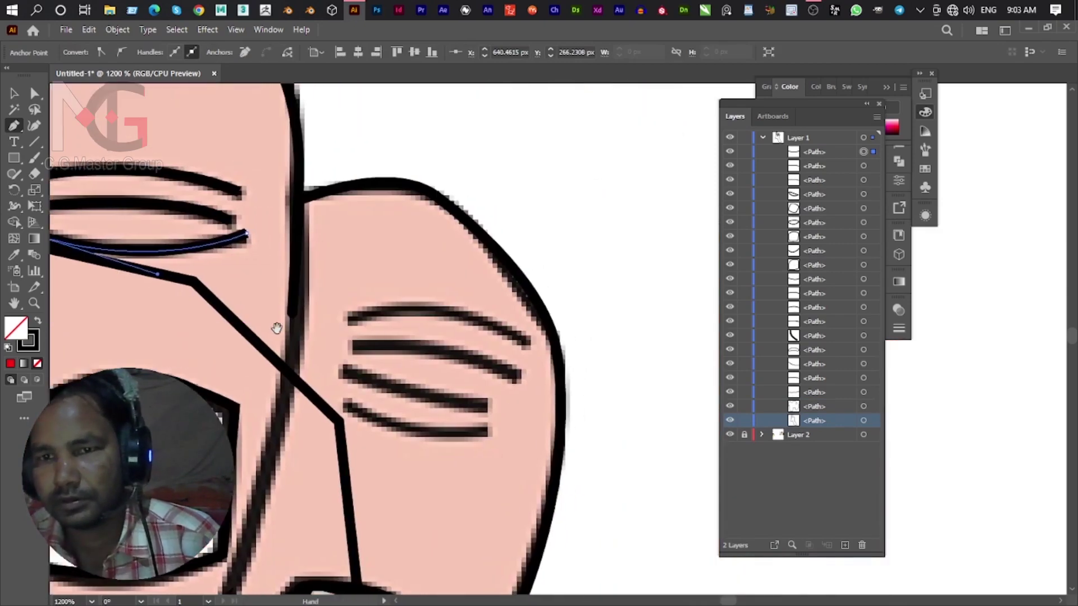
# Trace the top two wrinkles on the smallest finger's knuckle.
pyautogui.click(347, 319)
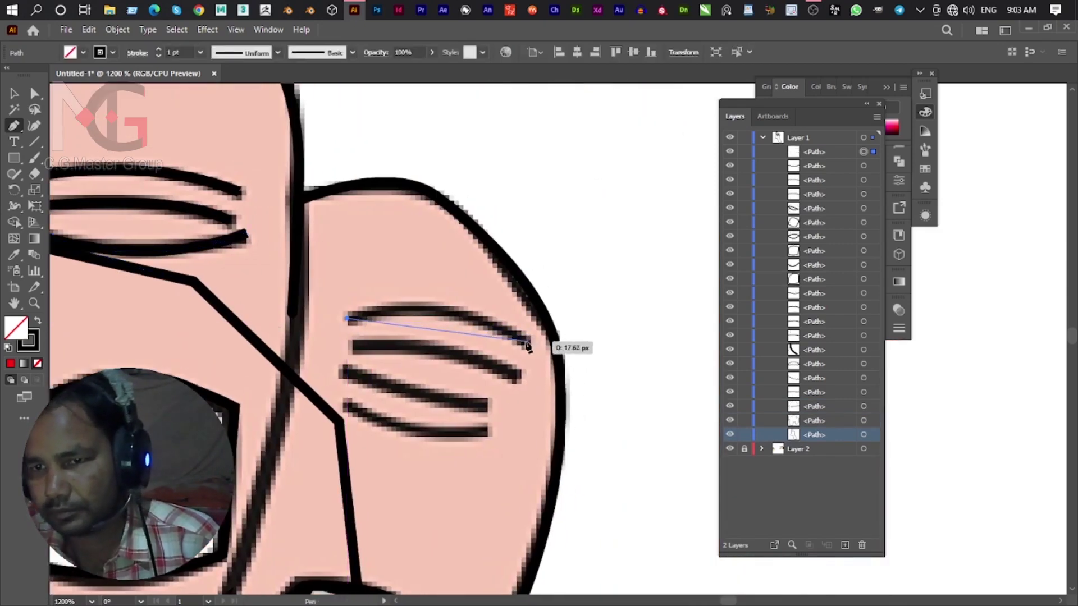
pyautogui.moveTo(526, 342); pyautogui.dragTo(593, 394)
pyautogui.moveTo(527, 341); pyautogui.dragTo(536, 382)
pyautogui.moveTo(366, 360); pyautogui.dragTo(466, 315)
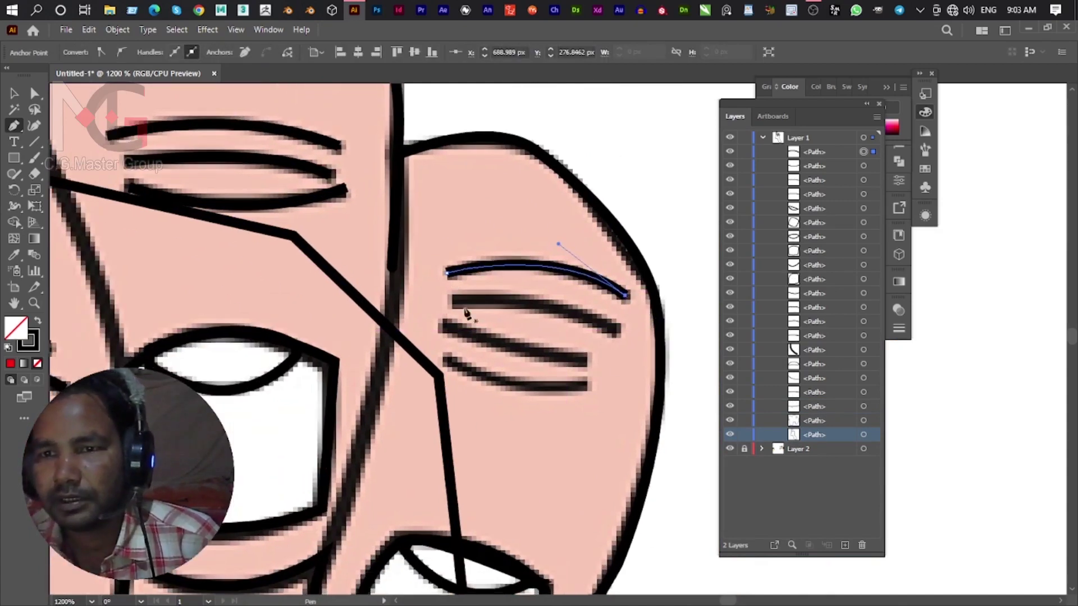
pyautogui.click(453, 296)
pyautogui.moveTo(617, 328); pyautogui.dragTo(648, 363)
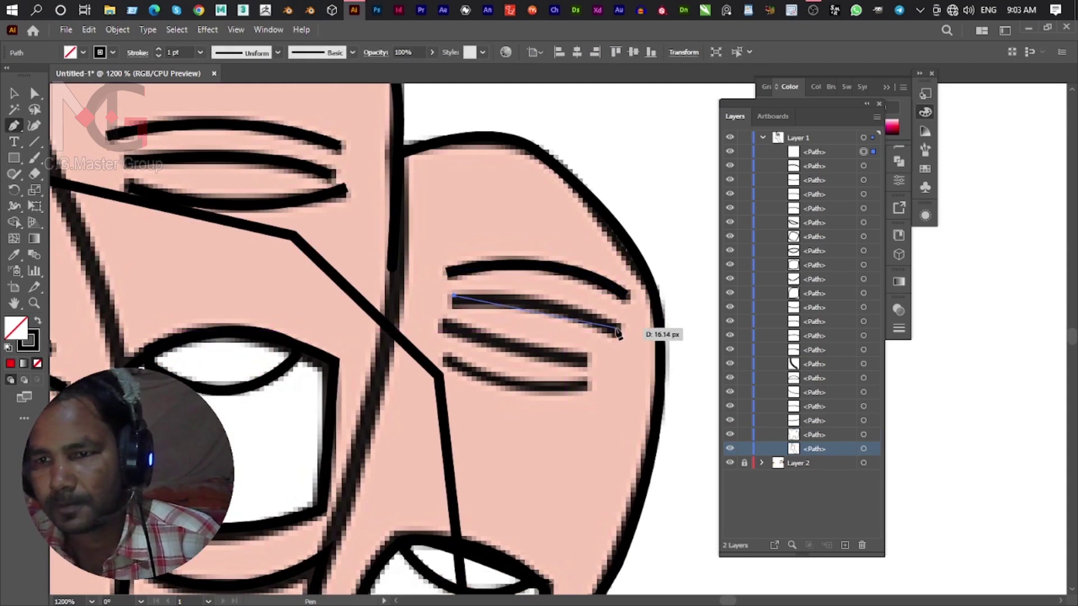
pyautogui.moveTo(616, 328)
pyautogui.mouseDown()
pyautogui.moveTo(570, 449)
pyautogui.moveTo(616, 330)
pyautogui.mouseUp()
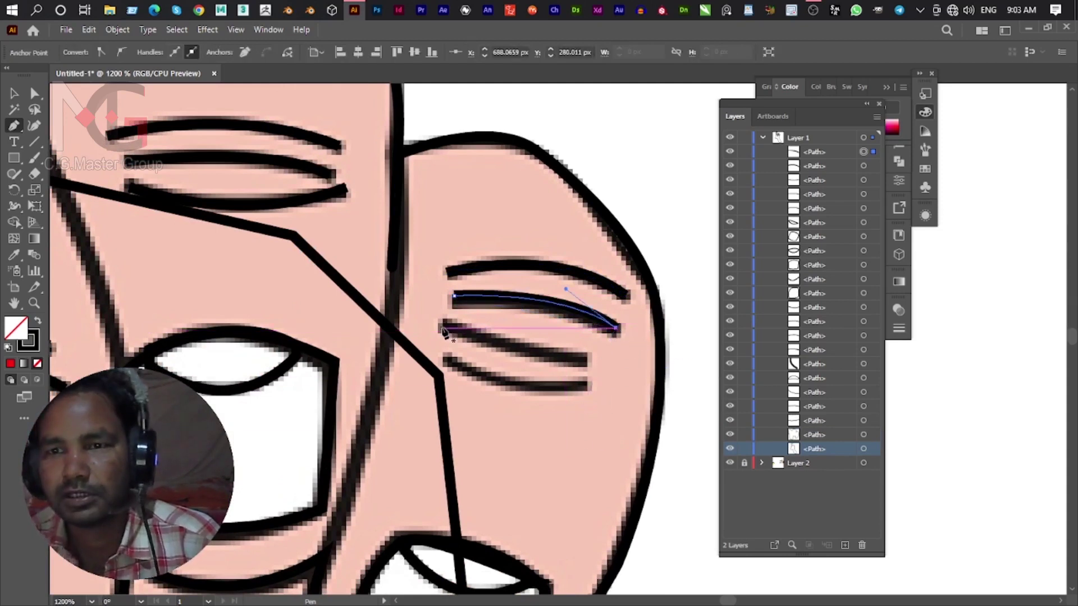
# Trace the third and bottom wrinkles on the smallest finger's knuckle.
pyautogui.click(443, 329)
pyautogui.moveTo(584, 361); pyautogui.dragTo(652, 368)
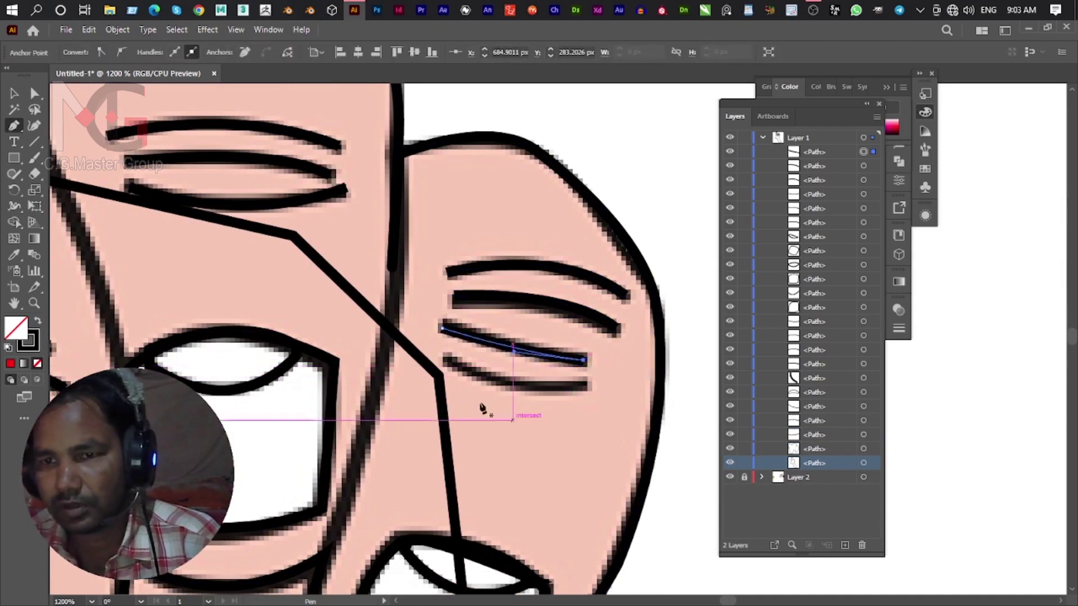
pyautogui.click(445, 357)
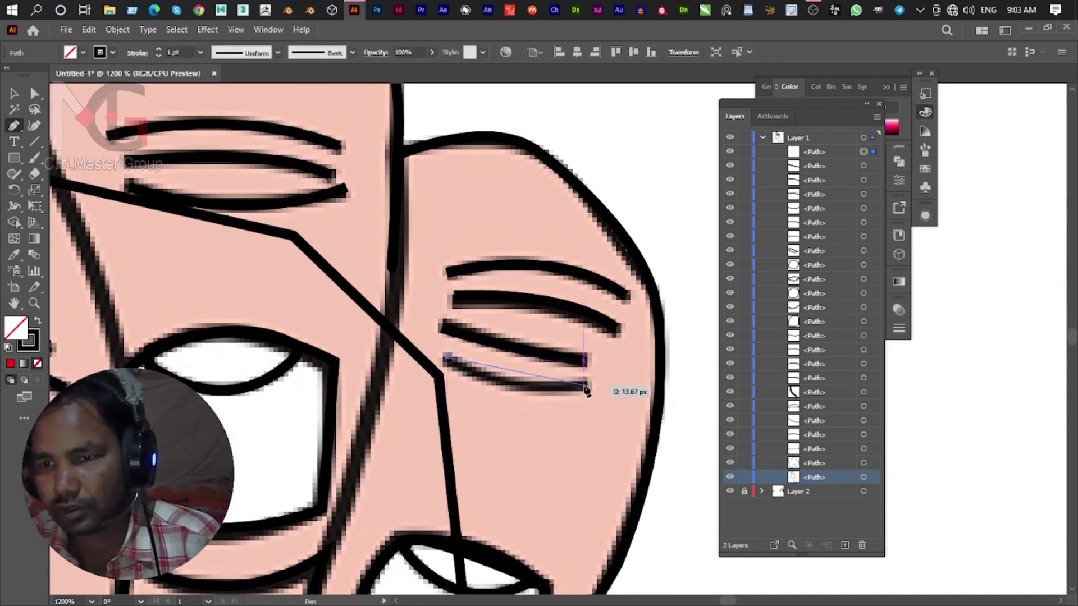
pyautogui.moveTo(683, 377); pyautogui.dragTo(682, 375)
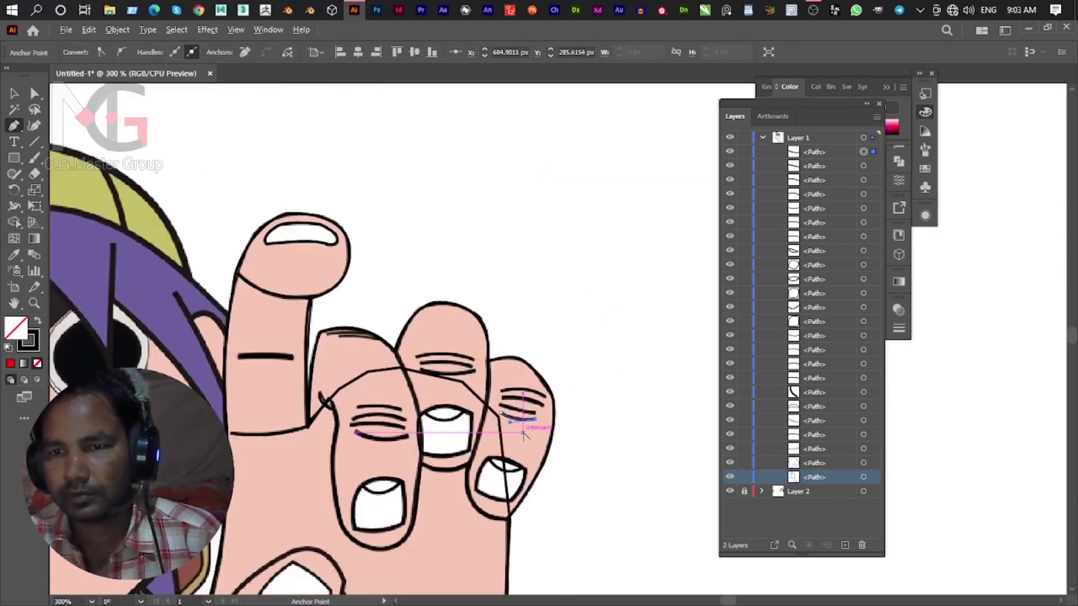
pyautogui.scroll(-4, 524, 432)
pyautogui.scroll(-1, 486, 355)
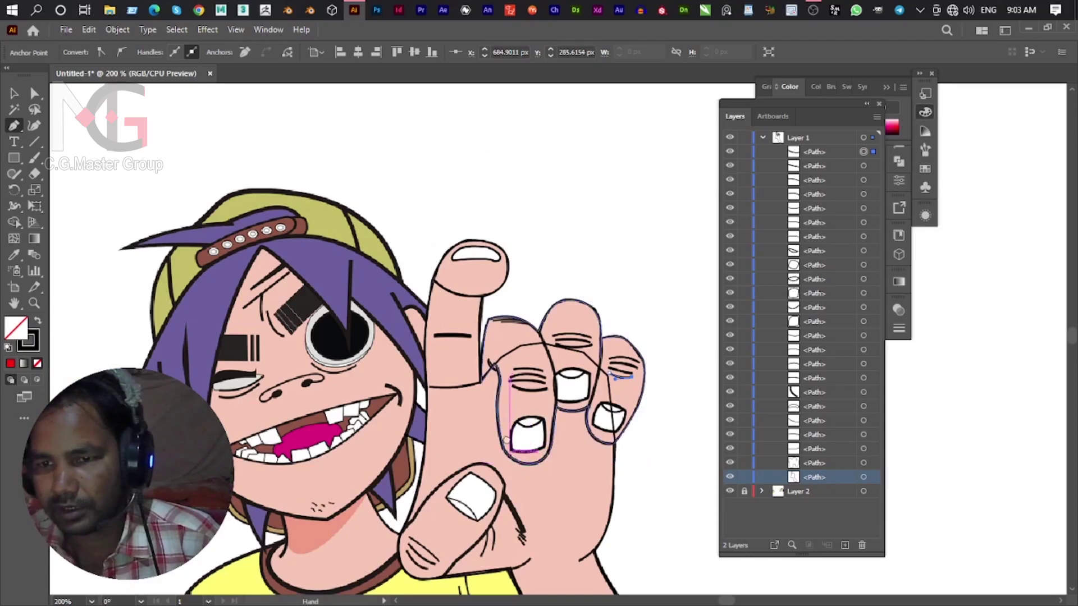
pyautogui.scroll(2, 483, 341)
pyautogui.scroll(-1, 561, 298)
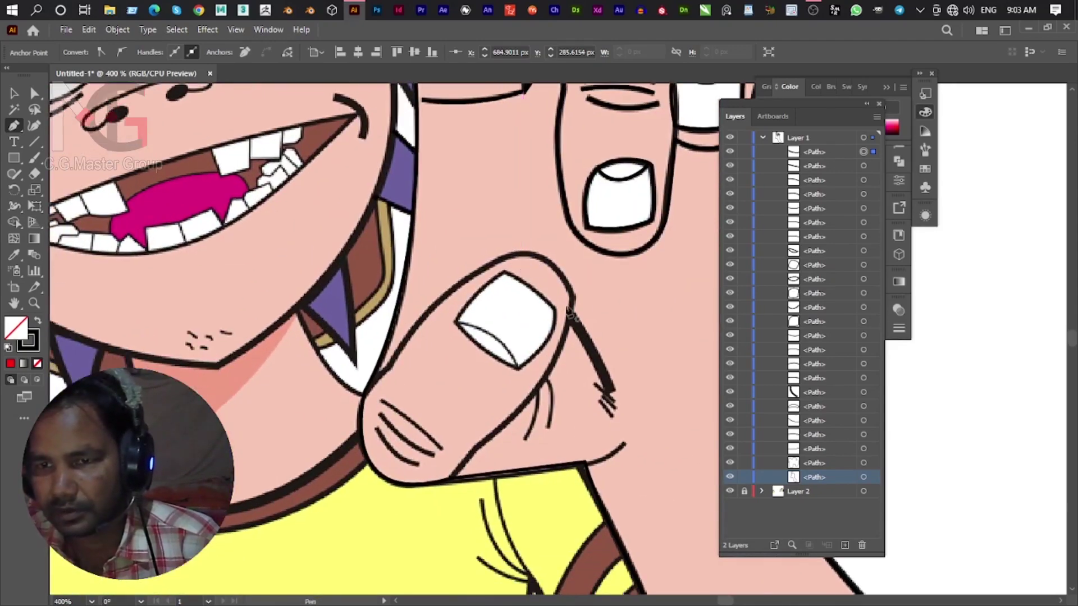
# Begin the thumb outline with curved anchors along its lower edge.
pyautogui.click(573, 293)
pyautogui.moveTo(517, 412); pyautogui.dragTo(589, 366)
pyautogui.click(444, 456)
pyautogui.moveTo(445, 455)
pyautogui.mouseDown()
pyautogui.moveTo(458, 471)
pyautogui.moveTo(566, 355)
pyautogui.moveTo(519, 400)
pyautogui.moveTo(514, 392)
pyautogui.mouseUp()
pyautogui.click(518, 413)
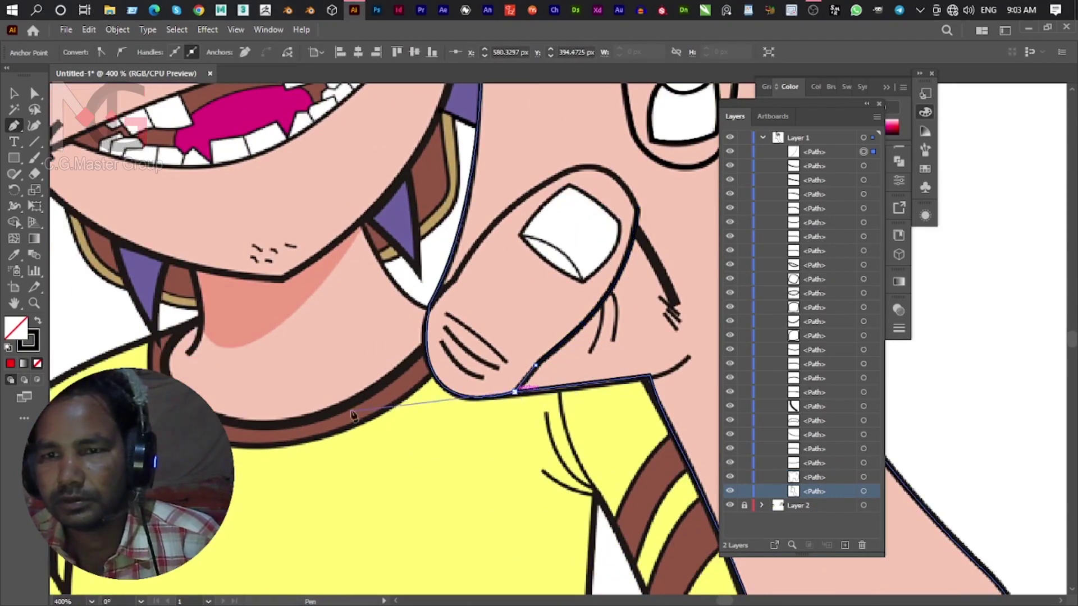
pyautogui.moveTo(426, 316); pyautogui.dragTo(441, 206)
# Continue the thumb outline up its right side and around the tip.
pyautogui.moveTo(429, 309); pyautogui.dragTo(459, 284)
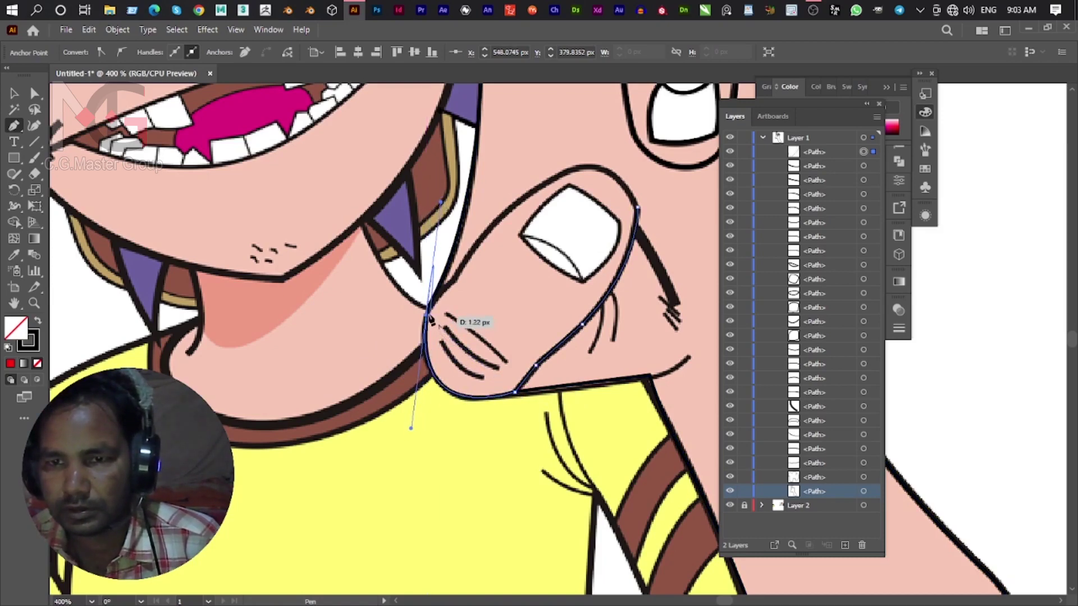
pyautogui.moveTo(440, 284); pyautogui.dragTo(468, 284)
pyautogui.click(453, 282)
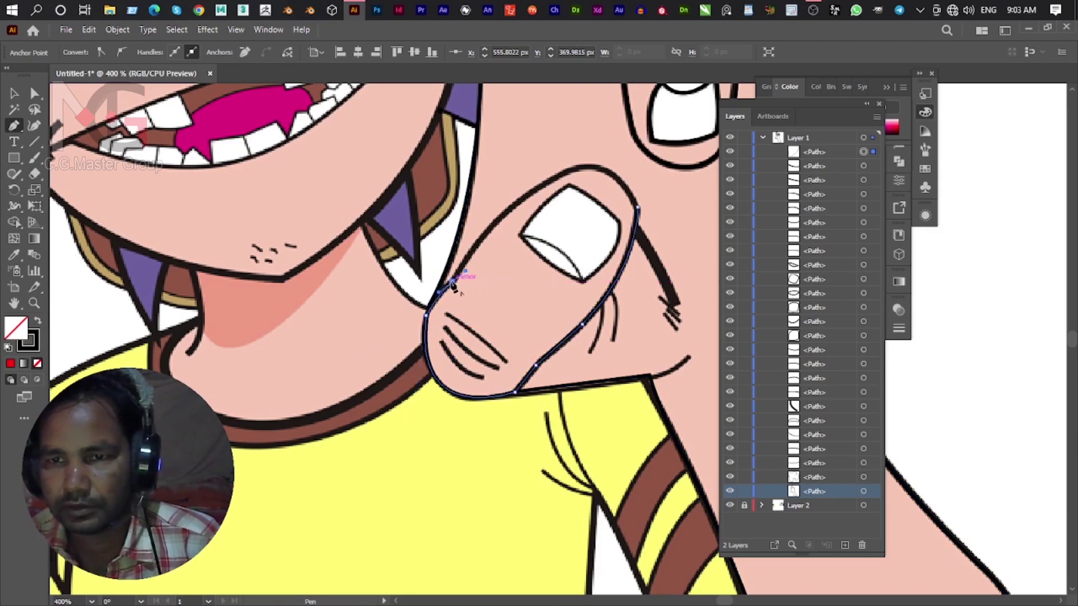
pyautogui.moveTo(553, 182); pyautogui.dragTo(613, 159)
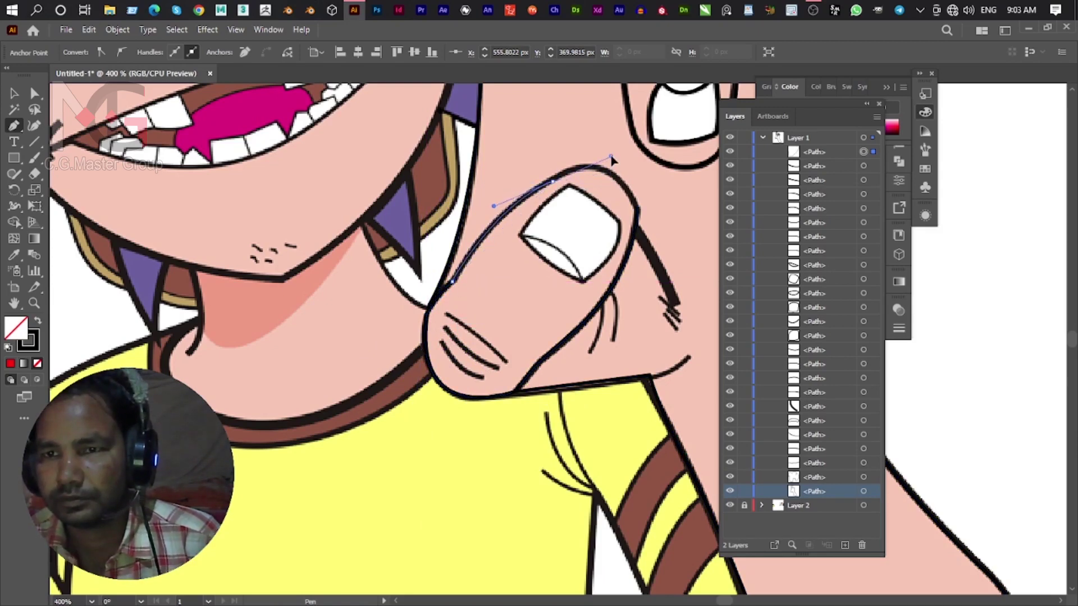
pyautogui.click(553, 183)
pyautogui.moveTo(638, 207); pyautogui.dragTo(641, 263)
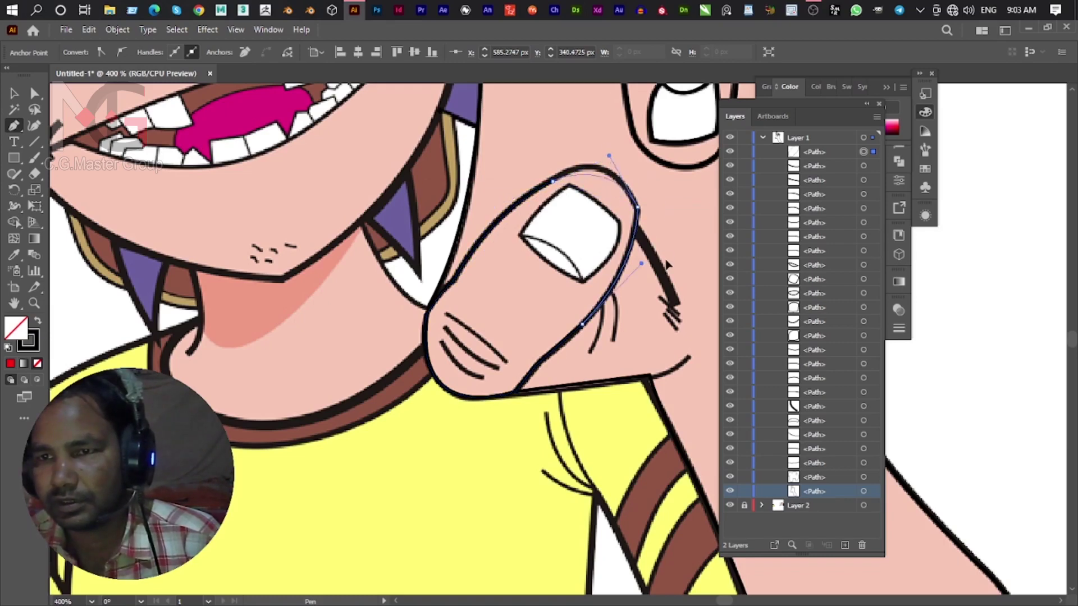
pyautogui.moveTo(668, 283)
pyautogui.mouseDown()
pyautogui.moveTo(632, 349)
pyautogui.moveTo(500, 270)
pyautogui.moveTo(497, 207)
pyautogui.mouseUp()
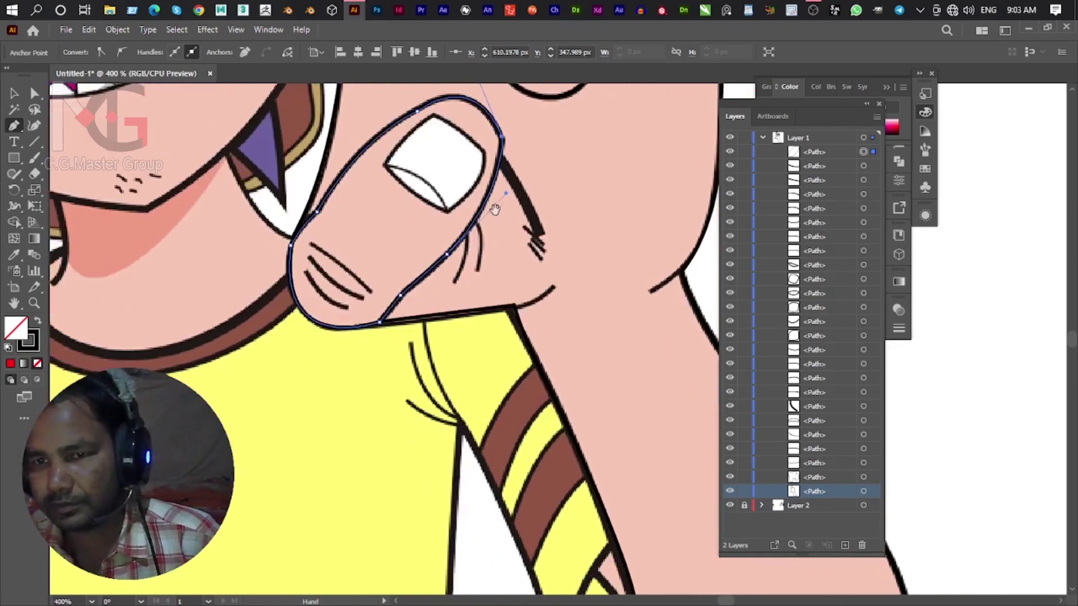
# Trace the three short crease lines near the thumb tip as curved paths.
pyautogui.click(308, 241)
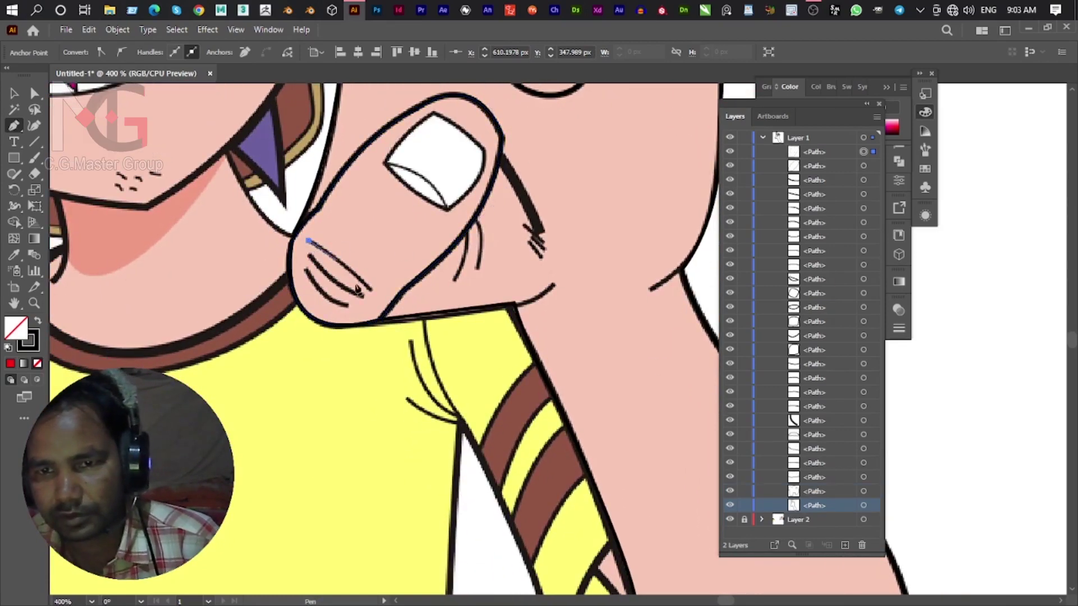
pyautogui.moveTo(370, 289); pyautogui.dragTo(381, 303)
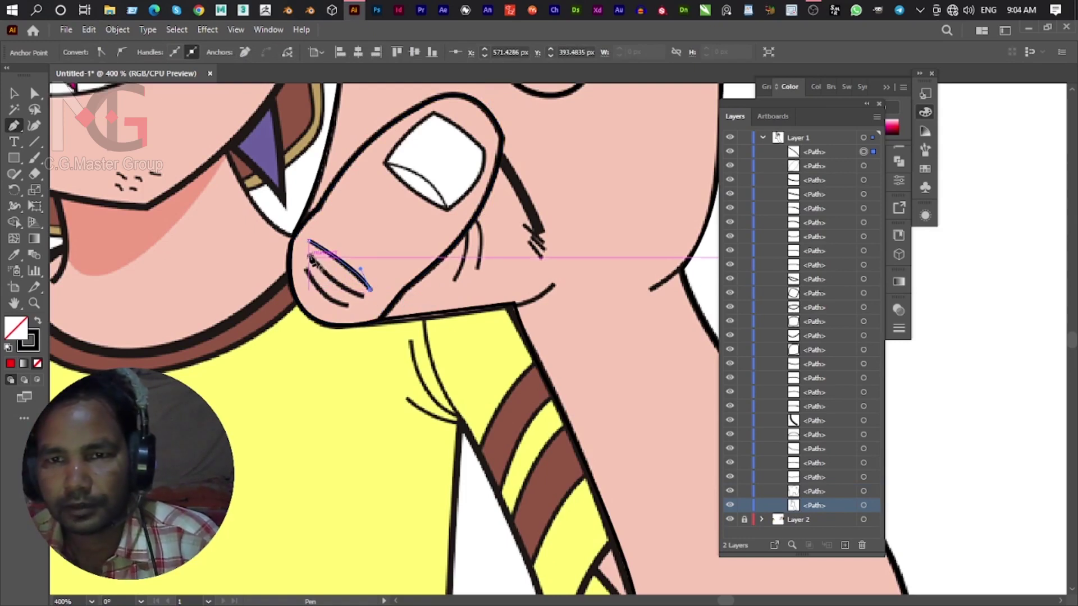
pyautogui.click(326, 293)
pyautogui.click(362, 295)
pyautogui.click(400, 292)
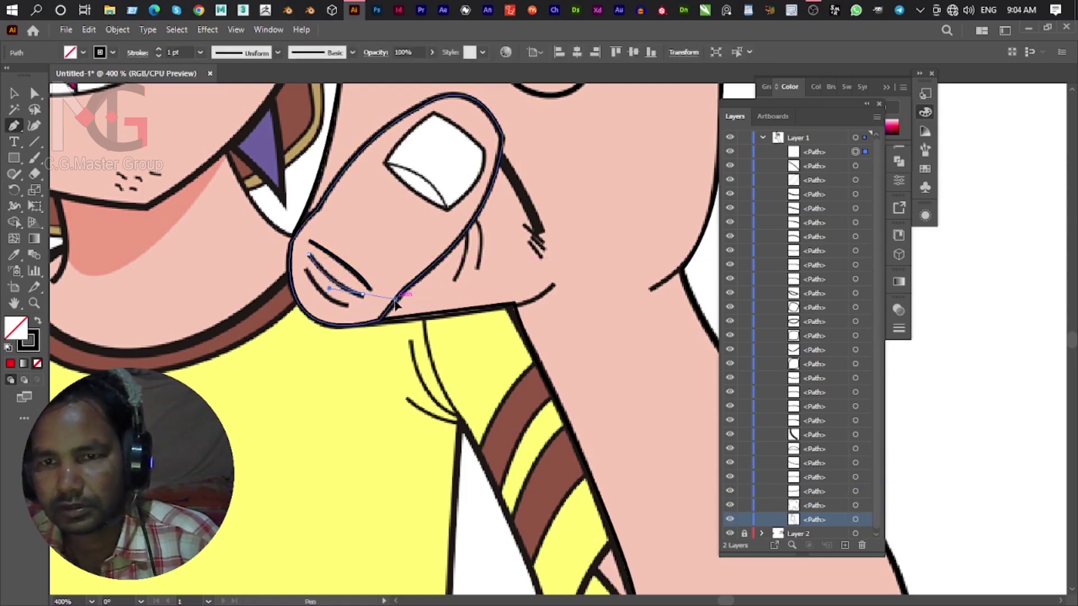
pyautogui.moveTo(395, 303); pyautogui.dragTo(395, 299)
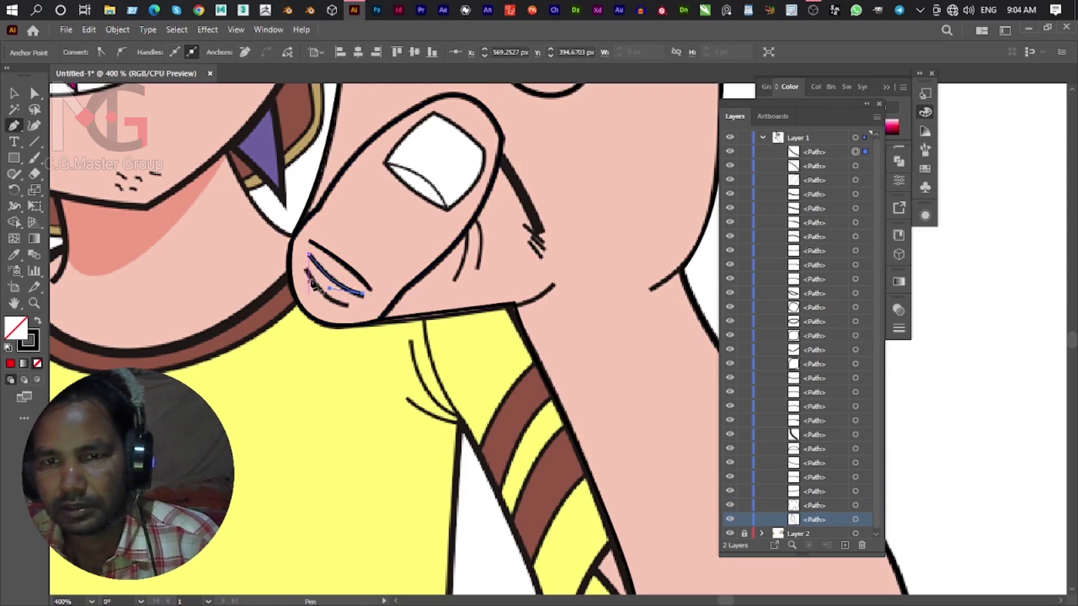
pyautogui.click(307, 273)
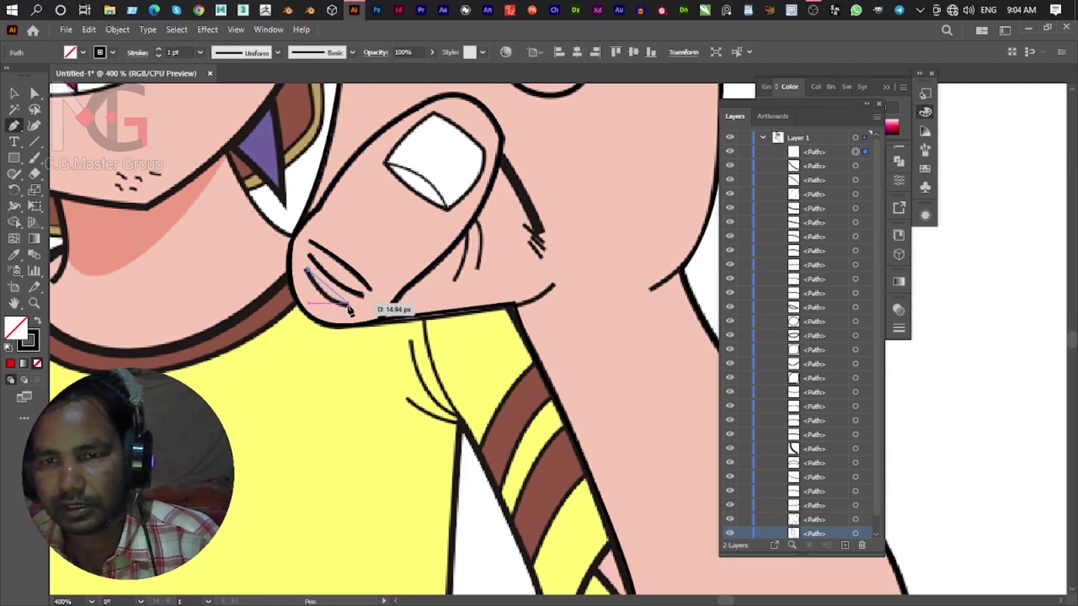
pyautogui.moveTo(383, 308); pyautogui.dragTo(382, 312)
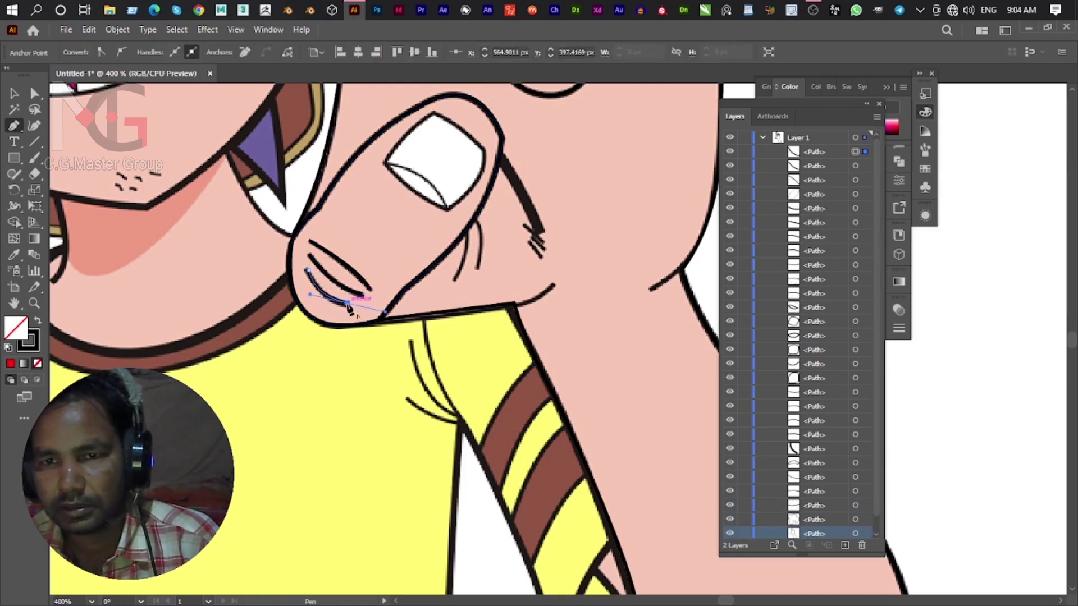
pyautogui.click(384, 165)
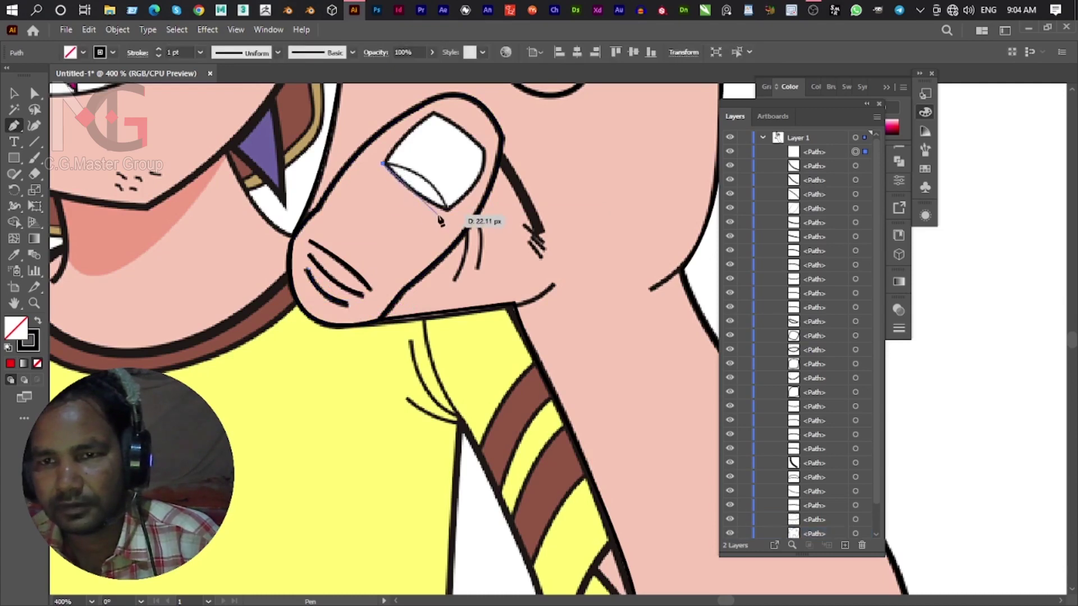
# Trace the thumbnail as a closed outline from its bottom corner around the top.
pyautogui.moveTo(447, 209); pyautogui.dragTo(471, 216)
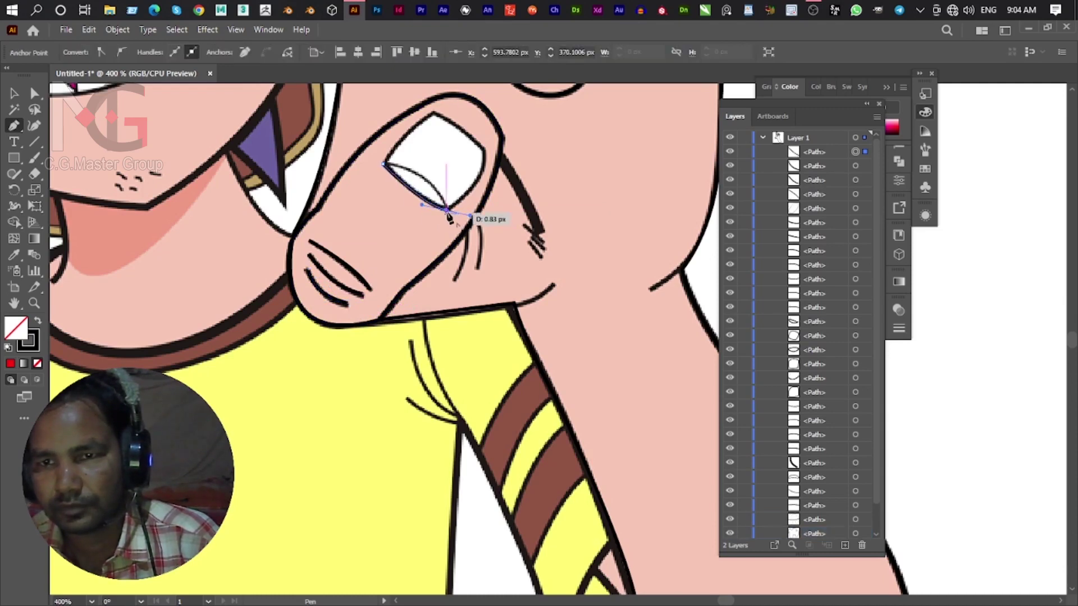
pyautogui.moveTo(486, 147); pyautogui.dragTo(497, 104)
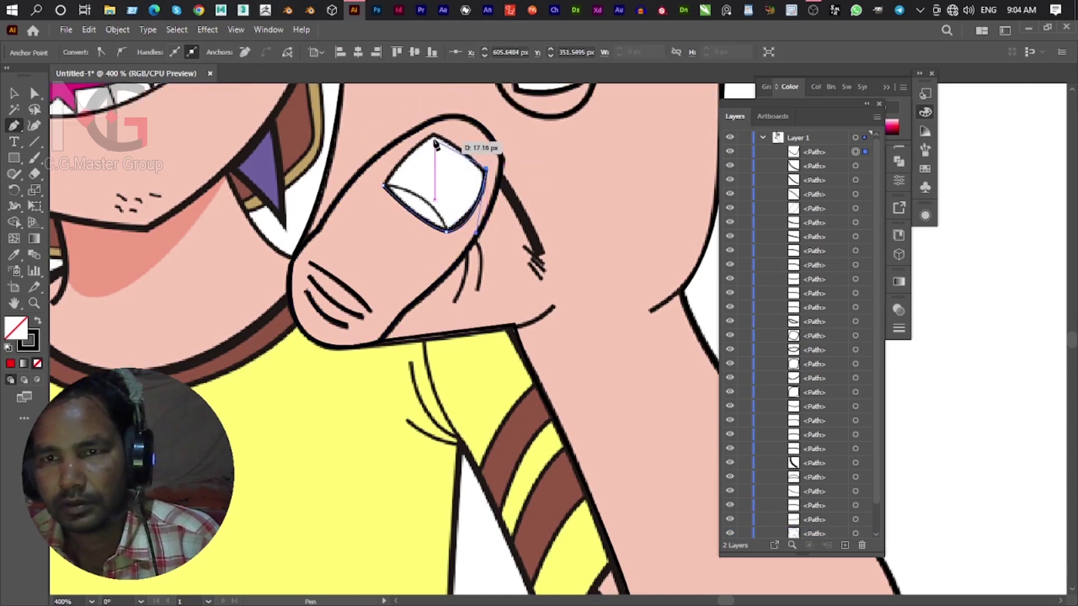
pyautogui.moveTo(435, 134); pyautogui.dragTo(438, 138)
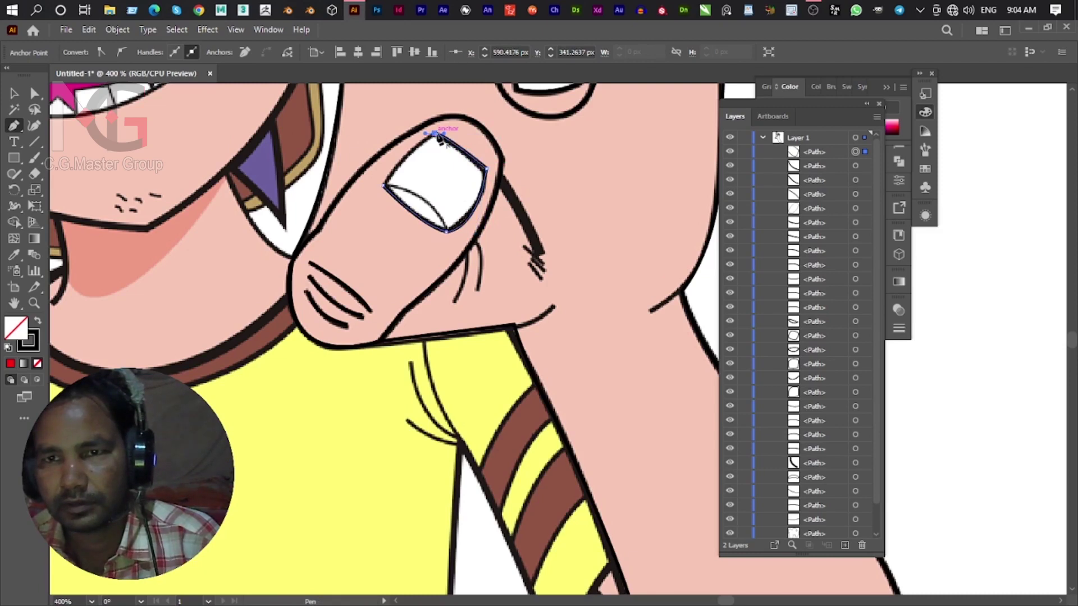
pyautogui.moveTo(384, 184); pyautogui.dragTo(387, 199)
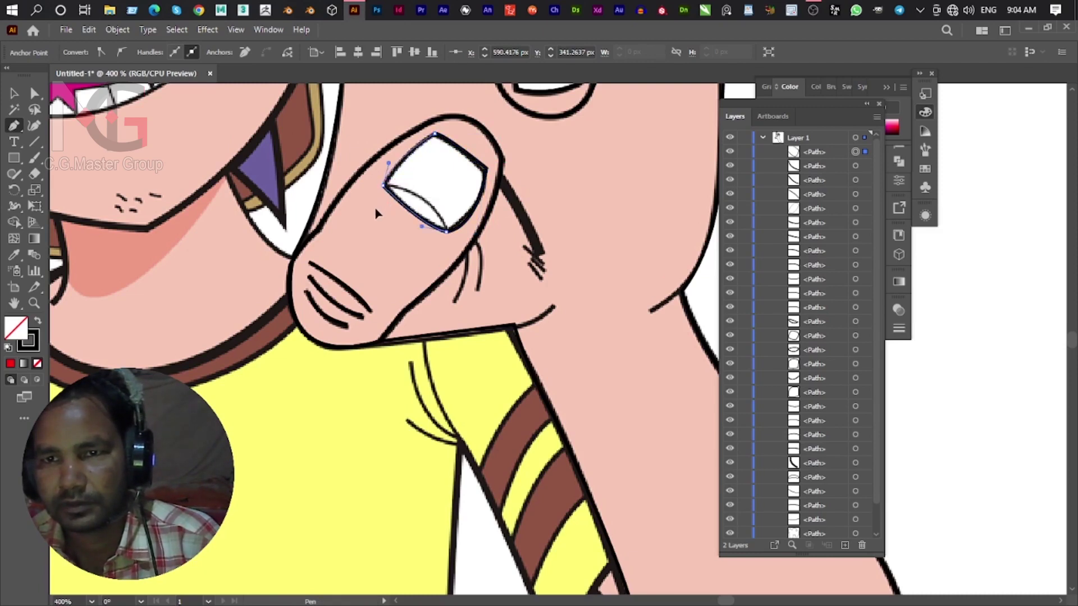
pyautogui.click(389, 188)
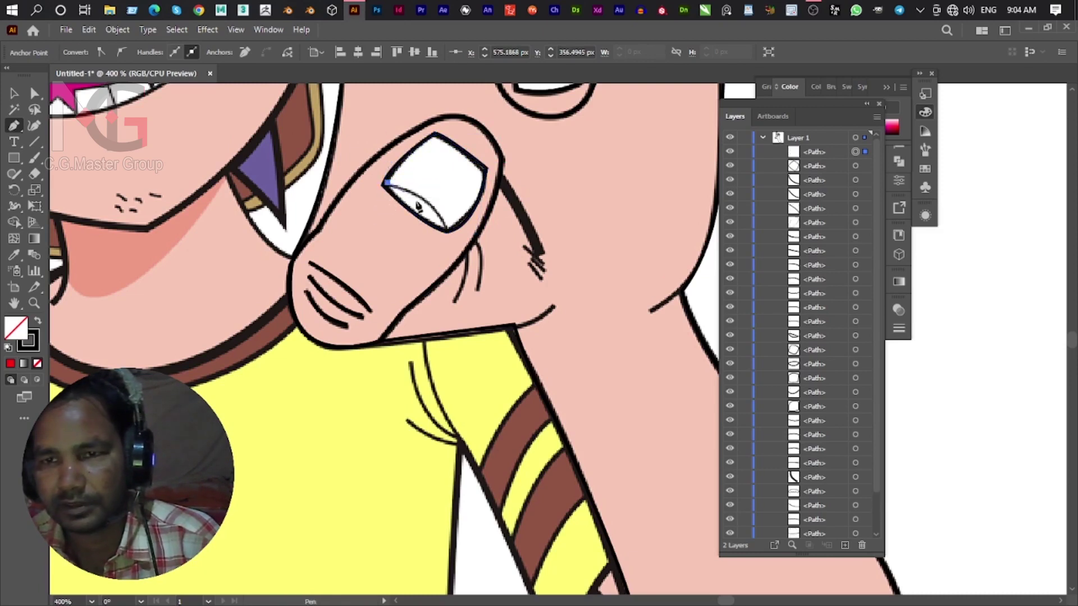
# Draw the nail's closed inner fold curve and reshape it by adjusting its anchor.
pyautogui.click(384, 185)
pyautogui.moveTo(446, 230); pyautogui.dragTo(449, 236)
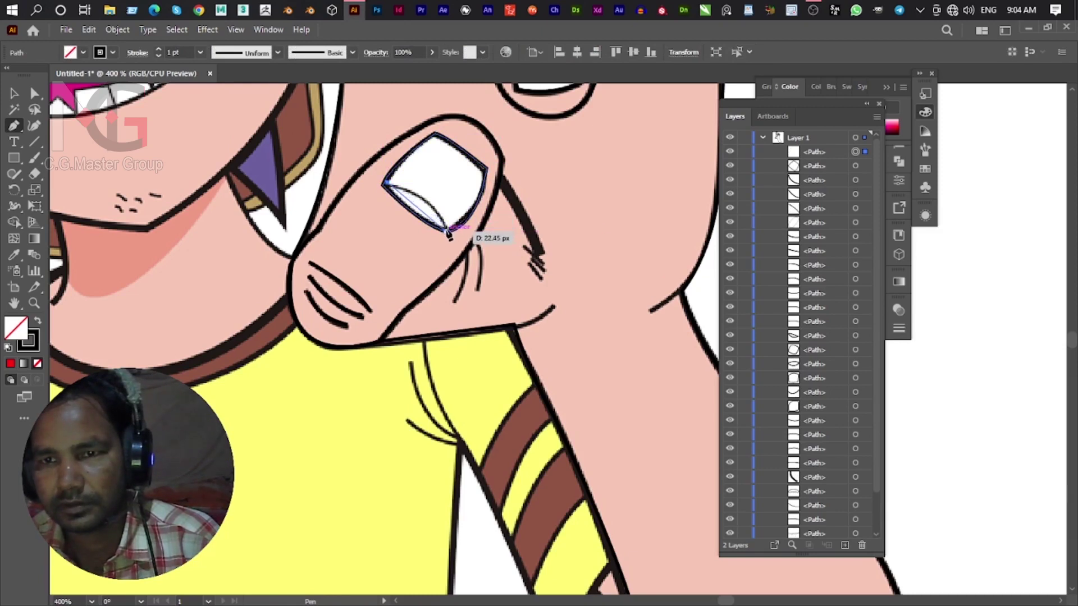
pyautogui.moveTo(449, 236); pyautogui.dragTo(449, 241)
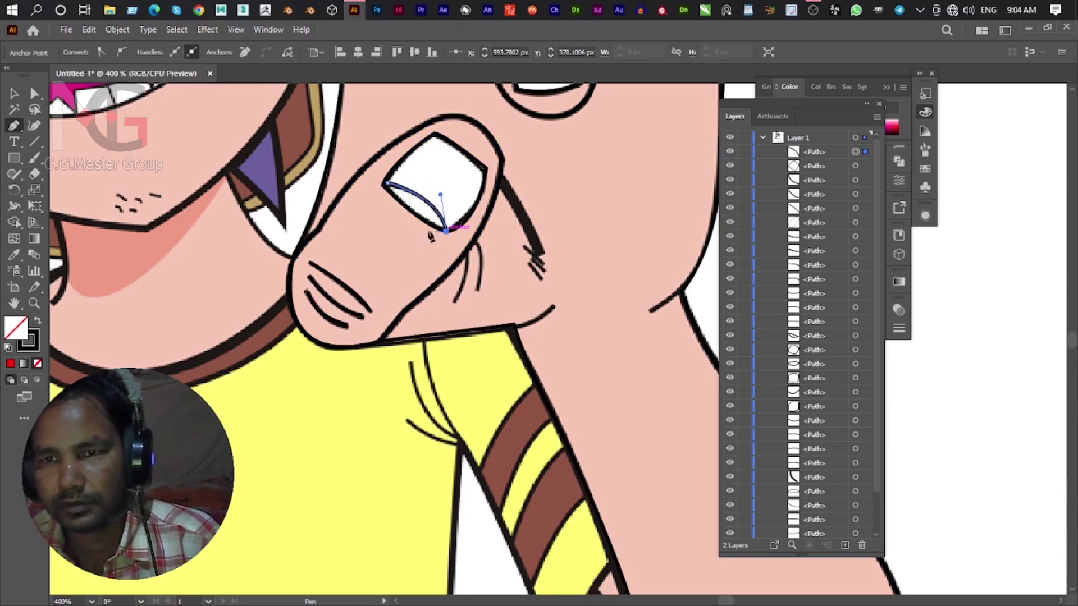
pyautogui.moveTo(384, 184)
pyautogui.mouseDown()
pyautogui.moveTo(366, 159)
pyautogui.moveTo(382, 183)
pyautogui.mouseUp()
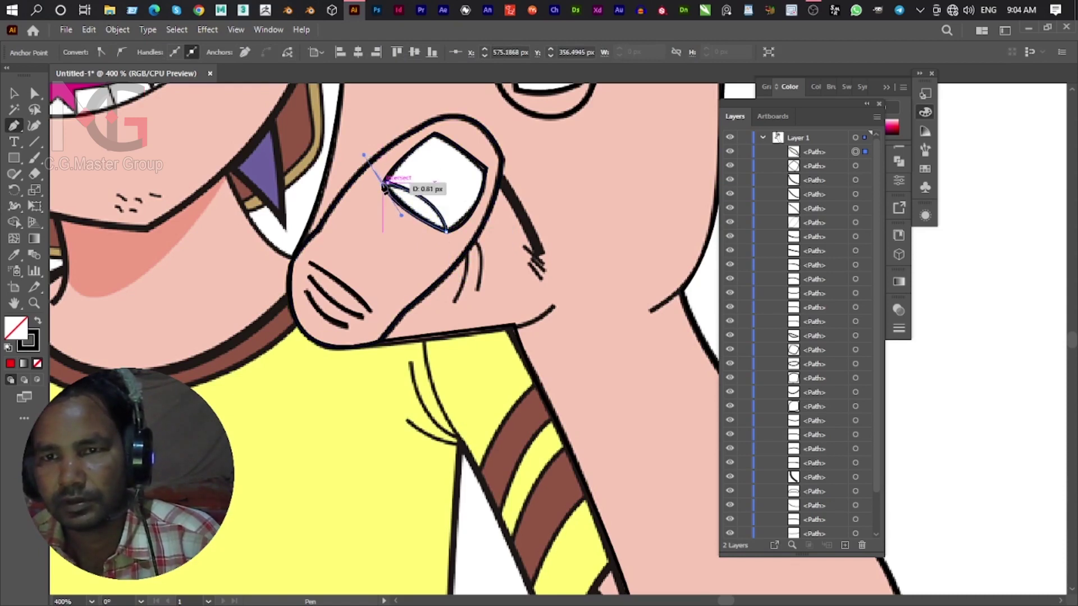
pyautogui.press('ctrl')
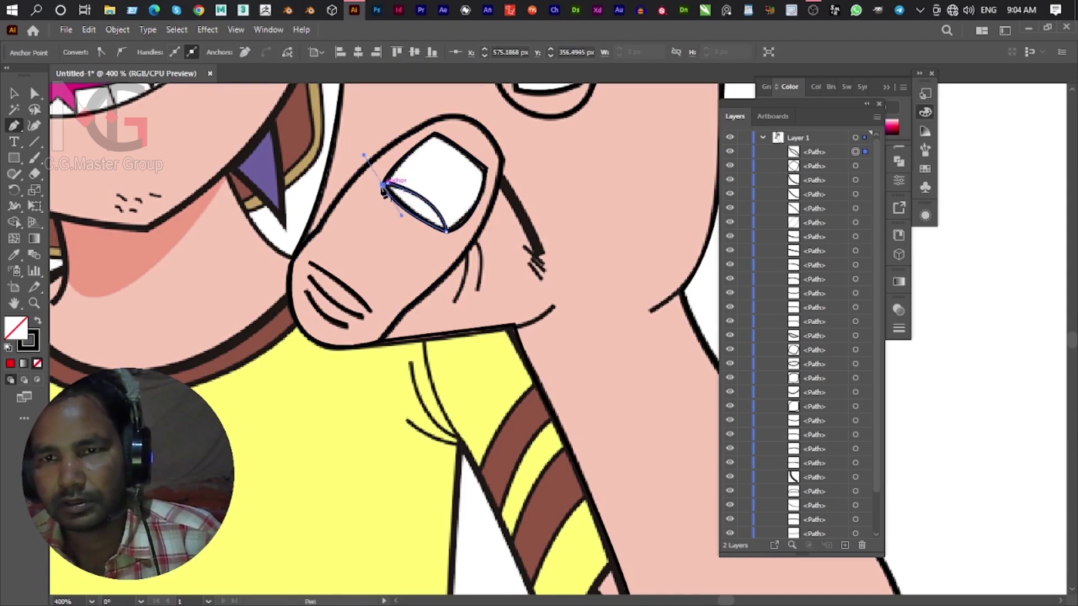
pyautogui.moveTo(387, 190); pyautogui.dragTo(427, 185)
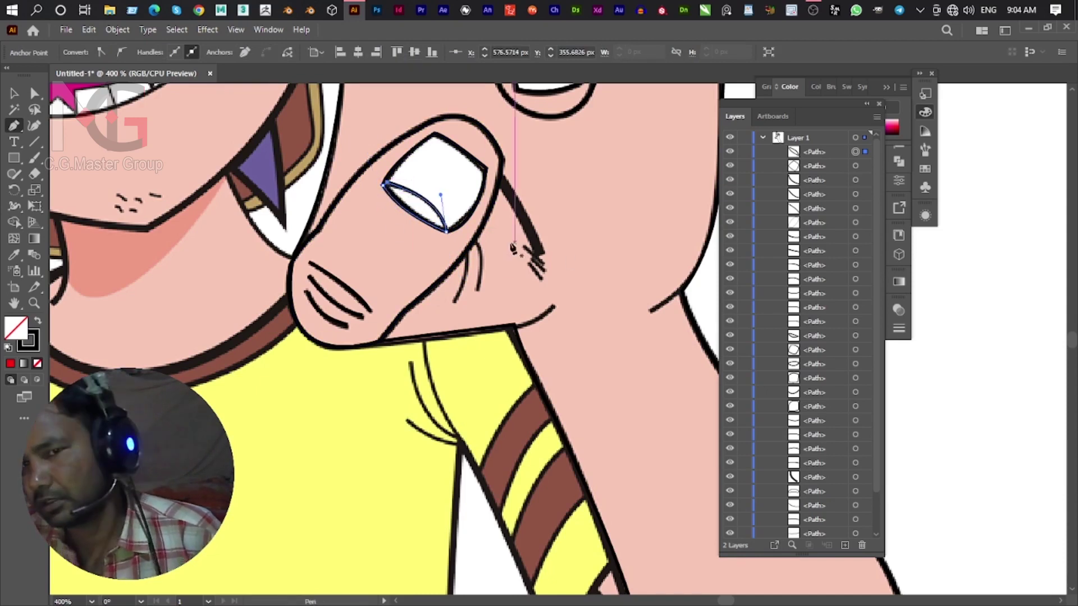
pyautogui.scroll(-2, 443, 275)
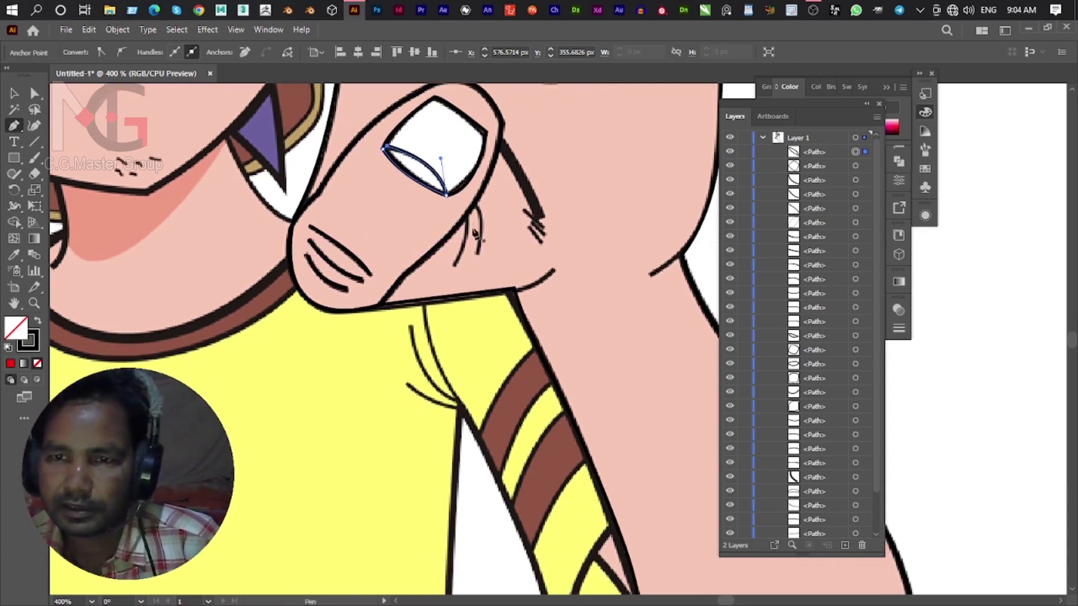
# Trace the short curved crease strokes beside the thumbnail and along the thumb's right edge.
pyautogui.click(473, 205)
pyautogui.moveTo(478, 254); pyautogui.dragTo(471, 305)
pyautogui.click(478, 256)
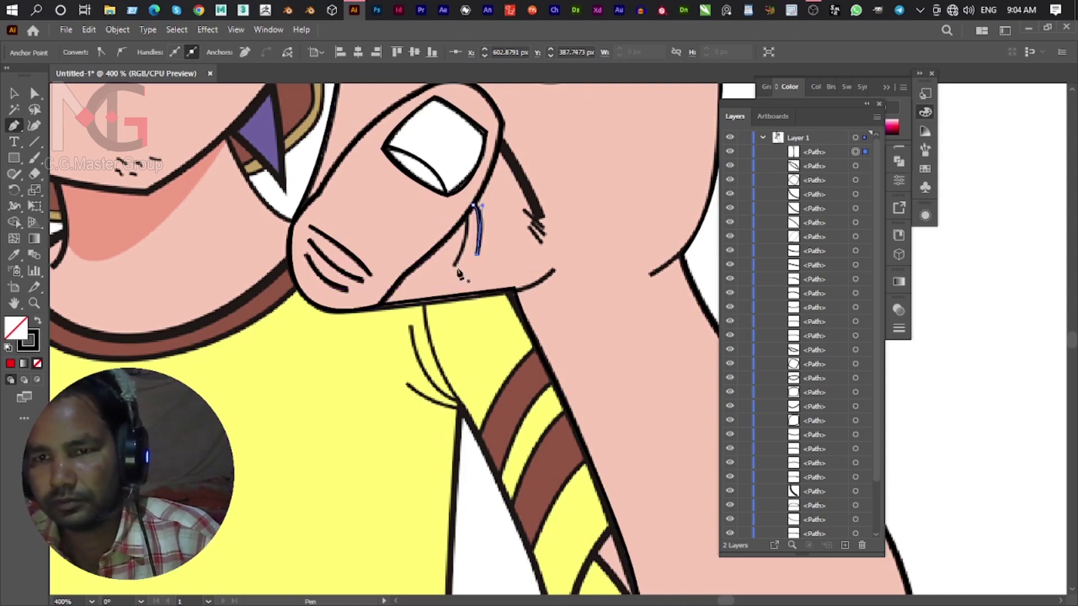
pyautogui.moveTo(454, 264); pyautogui.dragTo(469, 218)
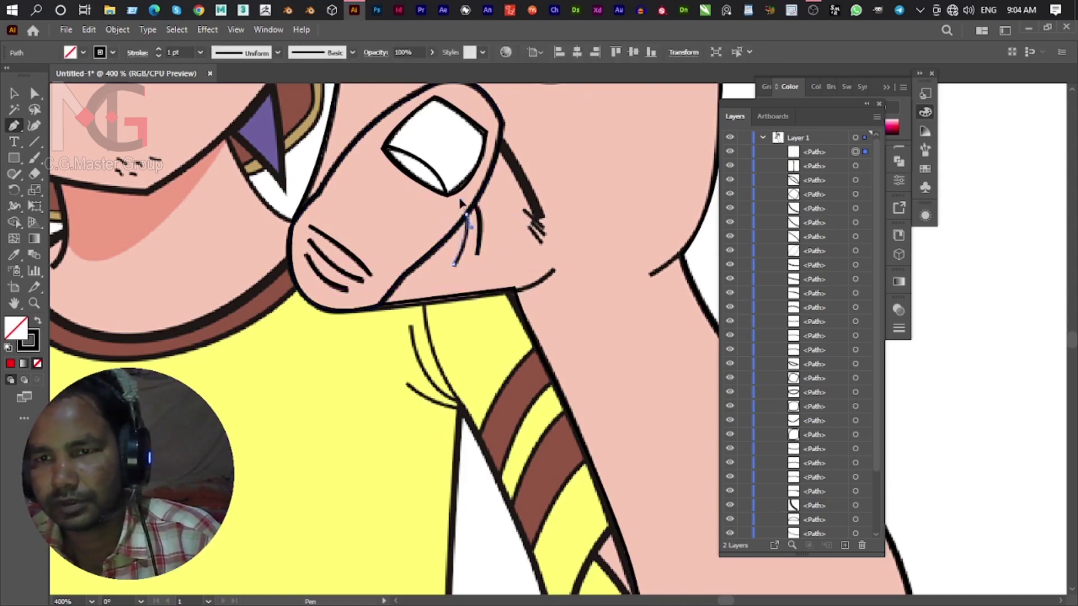
pyautogui.click(471, 218)
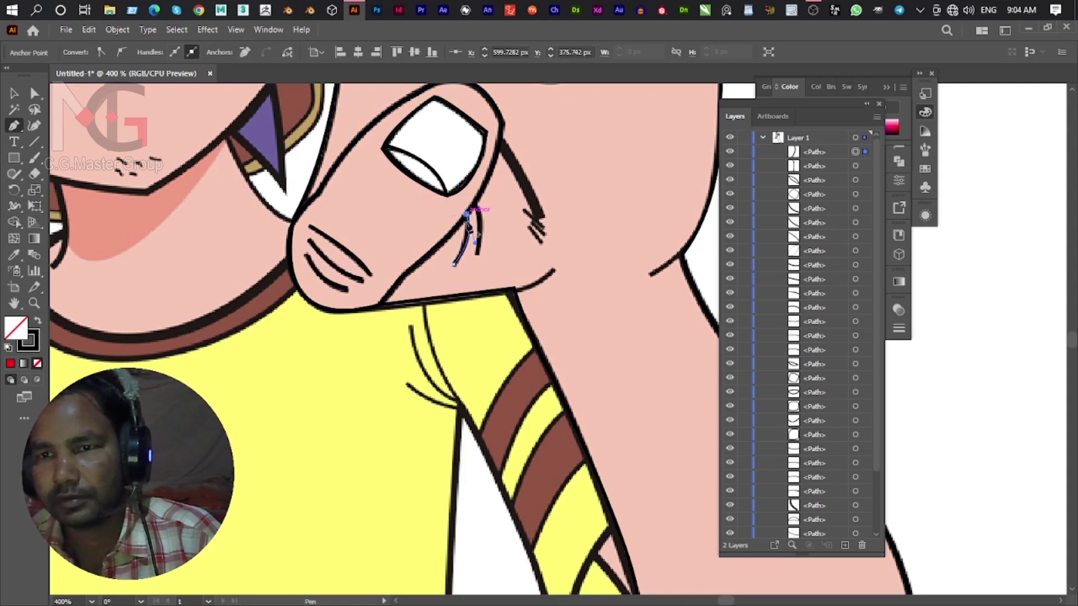
pyautogui.moveTo(552, 226); pyautogui.dragTo(471, 278)
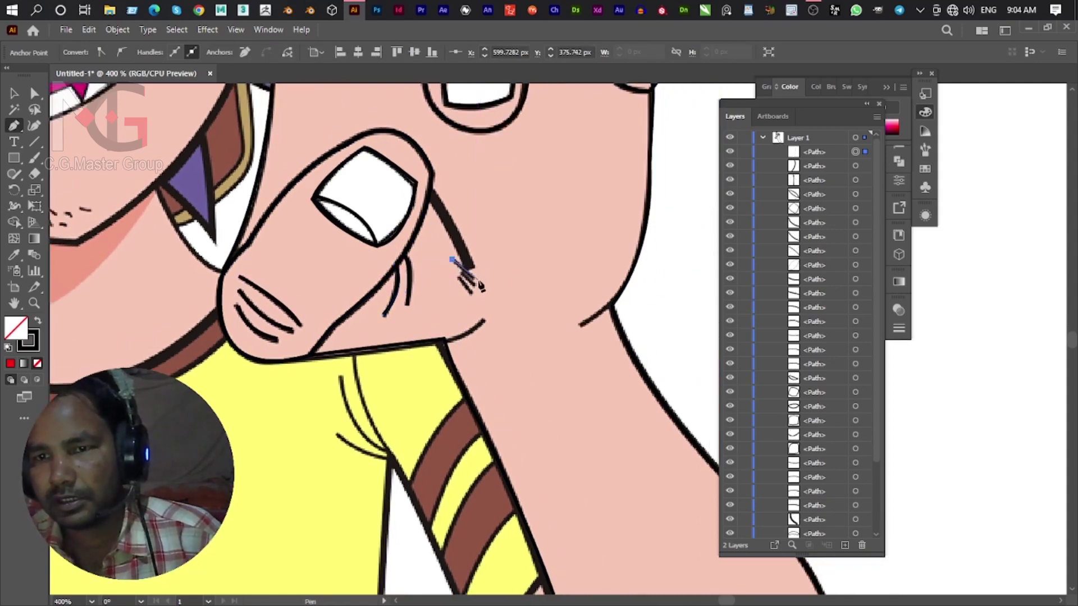
pyautogui.click(473, 271)
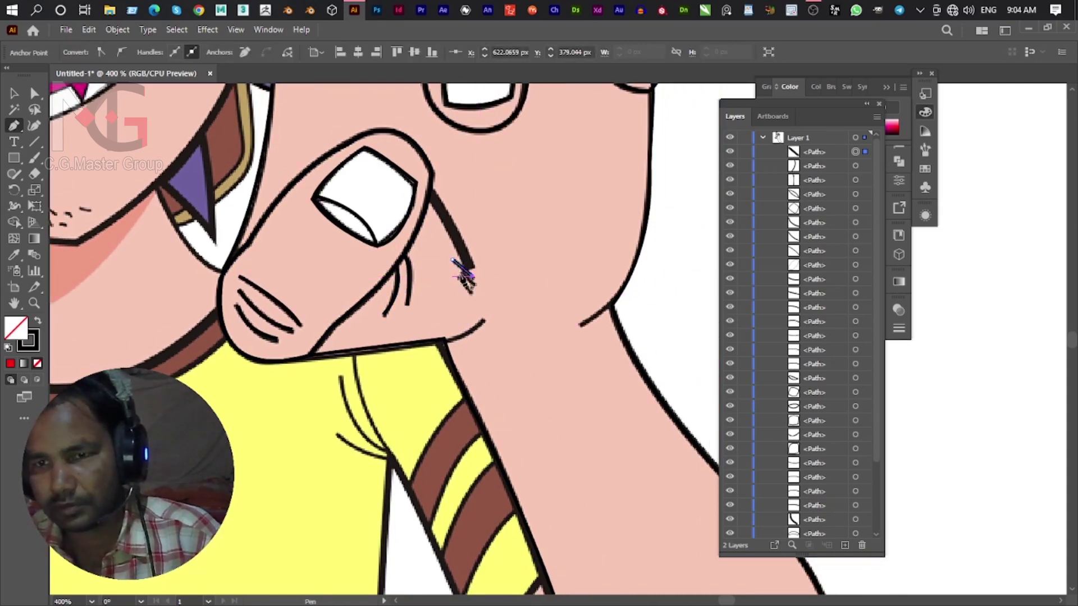
pyautogui.moveTo(469, 281); pyautogui.dragTo(474, 298)
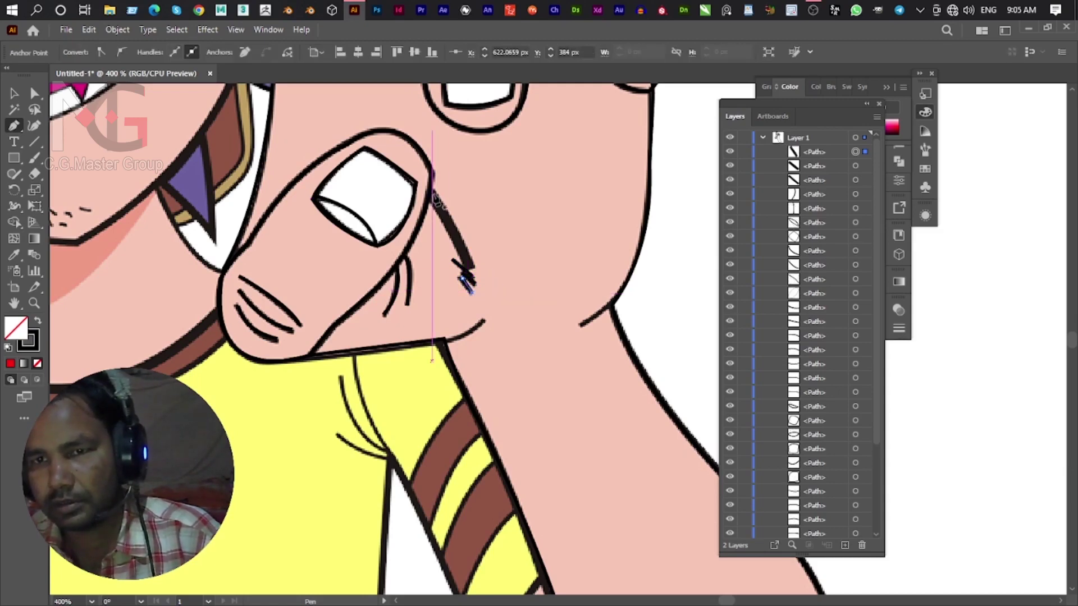
pyautogui.click(421, 172)
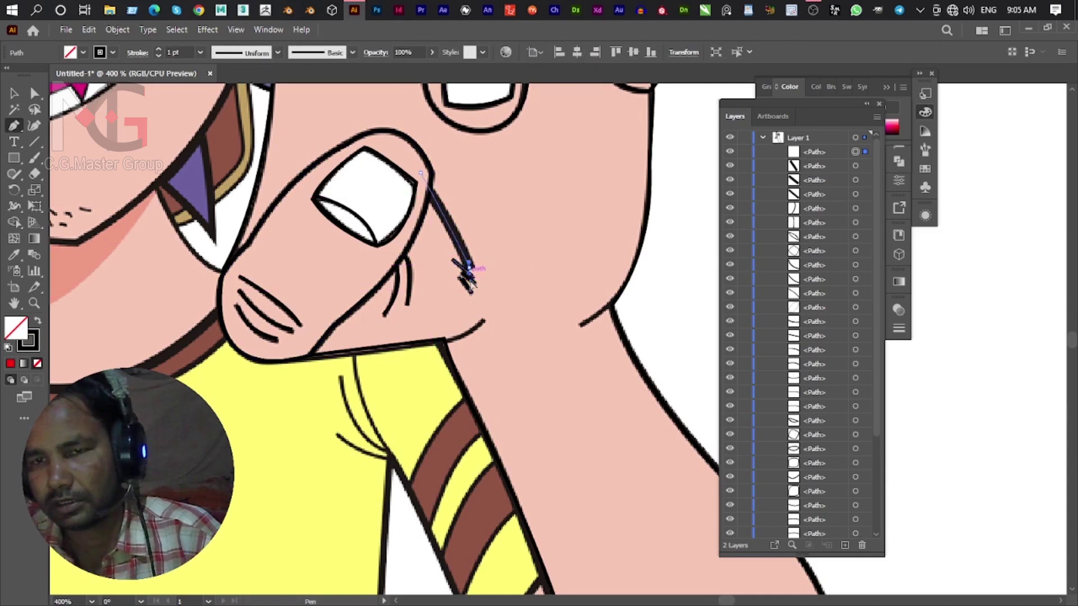
pyautogui.moveTo(474, 283); pyautogui.dragTo(481, 291)
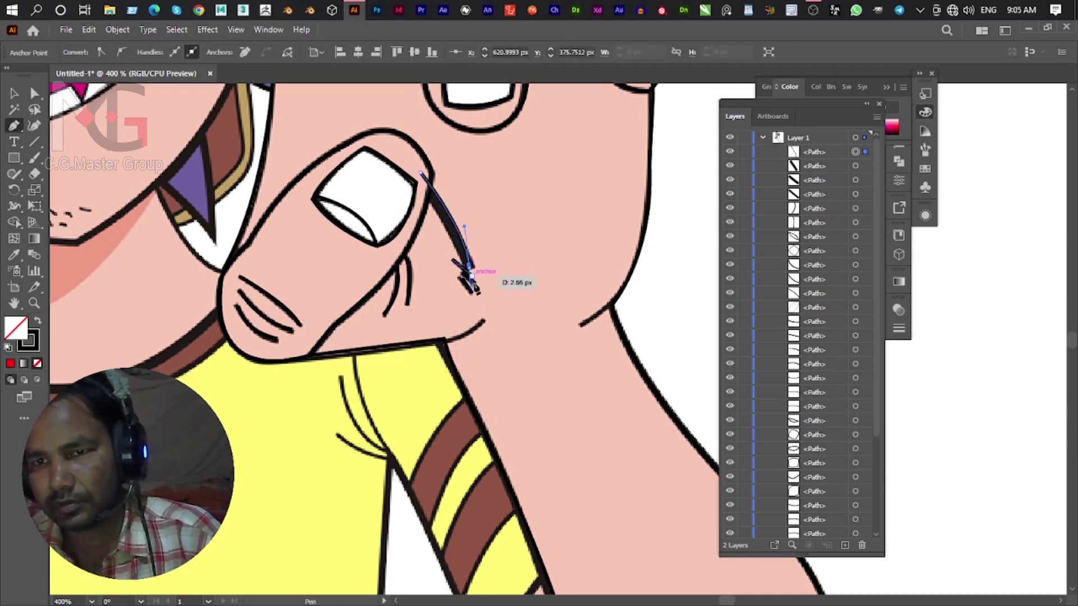
pyautogui.moveTo(475, 287)
pyautogui.mouseDown()
pyautogui.moveTo(474, 274)
pyautogui.moveTo(481, 279)
pyautogui.mouseUp()
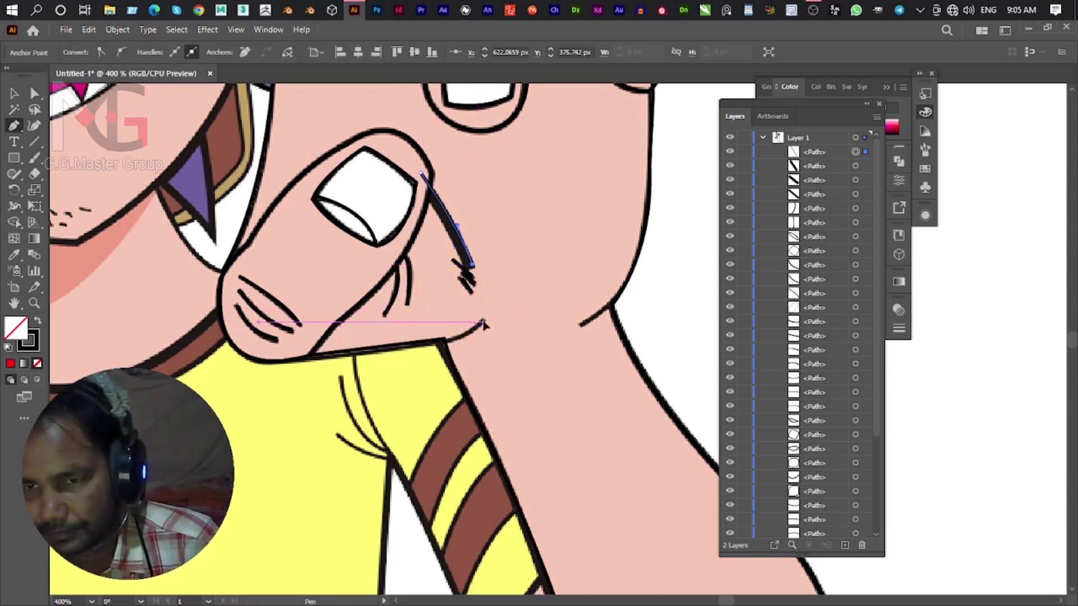
# Draw the small chin crease and a curved stroke where the chin meets the neck.
pyautogui.keyDown('ctrl'); pyautogui.click(486, 327); pyautogui.keyUp('ctrl')
pyautogui.keyDown('ctrl'); pyautogui.click(421, 346); pyautogui.keyUp('ctrl')
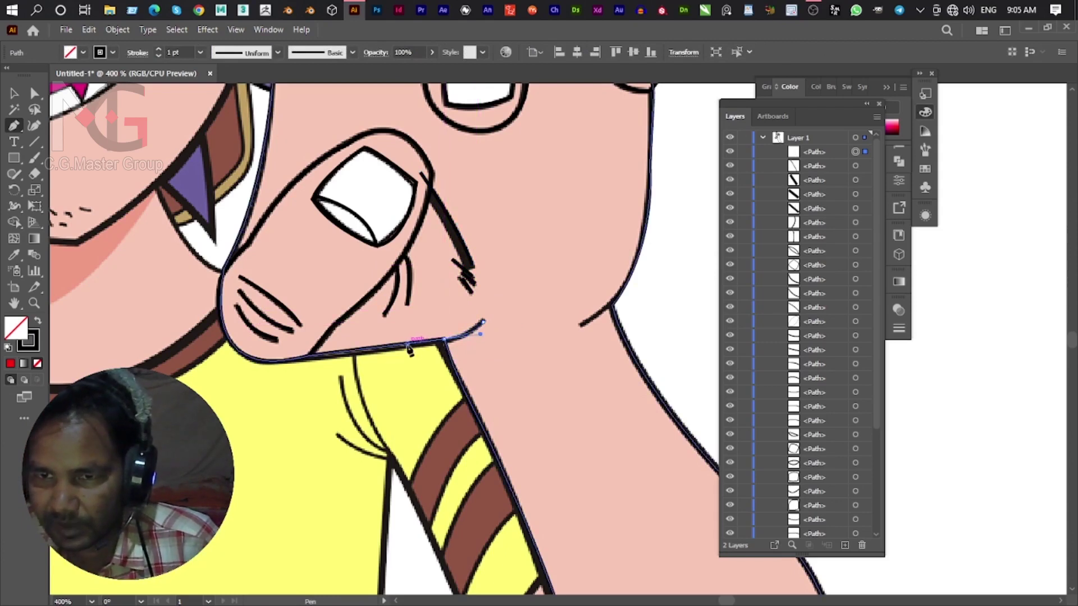
pyautogui.keyDown('ctrl'); pyautogui.click(446, 340); pyautogui.keyUp('ctrl')
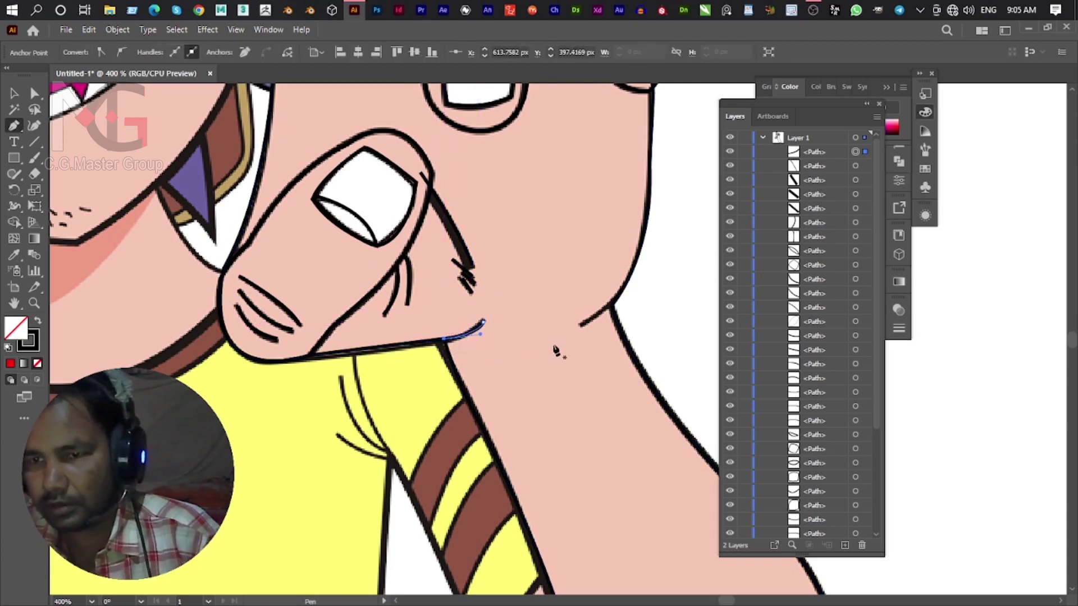
pyautogui.click(580, 326)
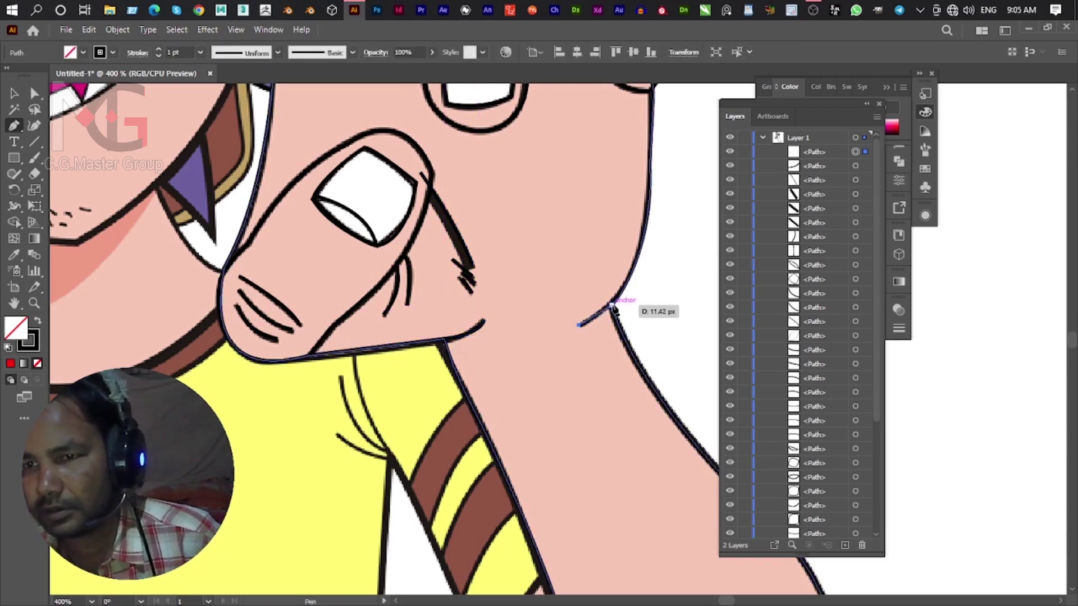
pyautogui.moveTo(612, 305); pyautogui.dragTo(634, 292)
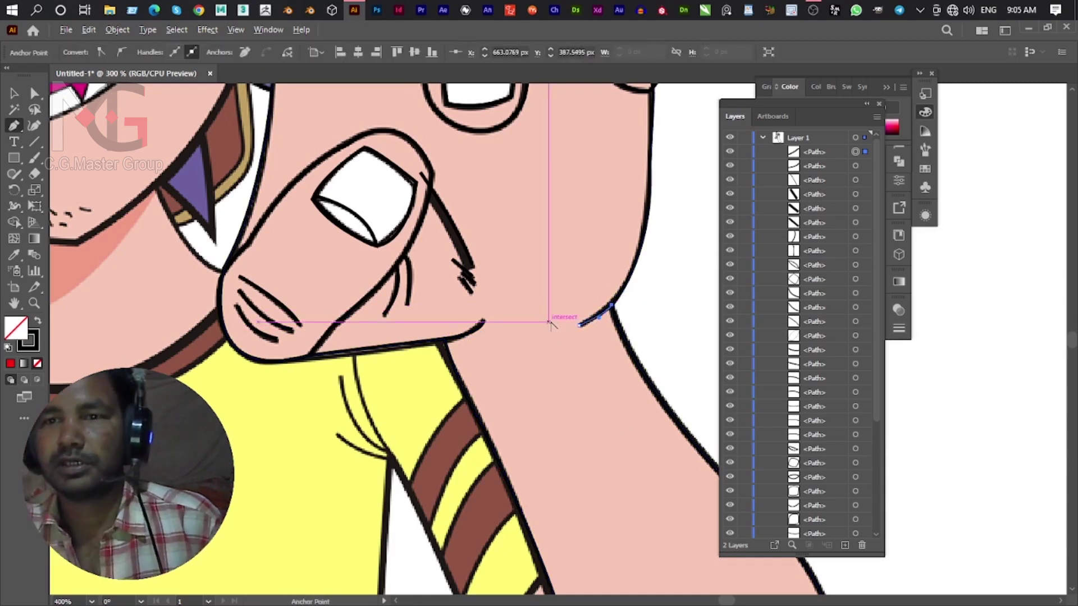
pyautogui.hotkey('ctrl', '0')
# Hide the coloured reference layer, marquee-select the whole hand, then show the reference again.
pyautogui.click(12, 95)
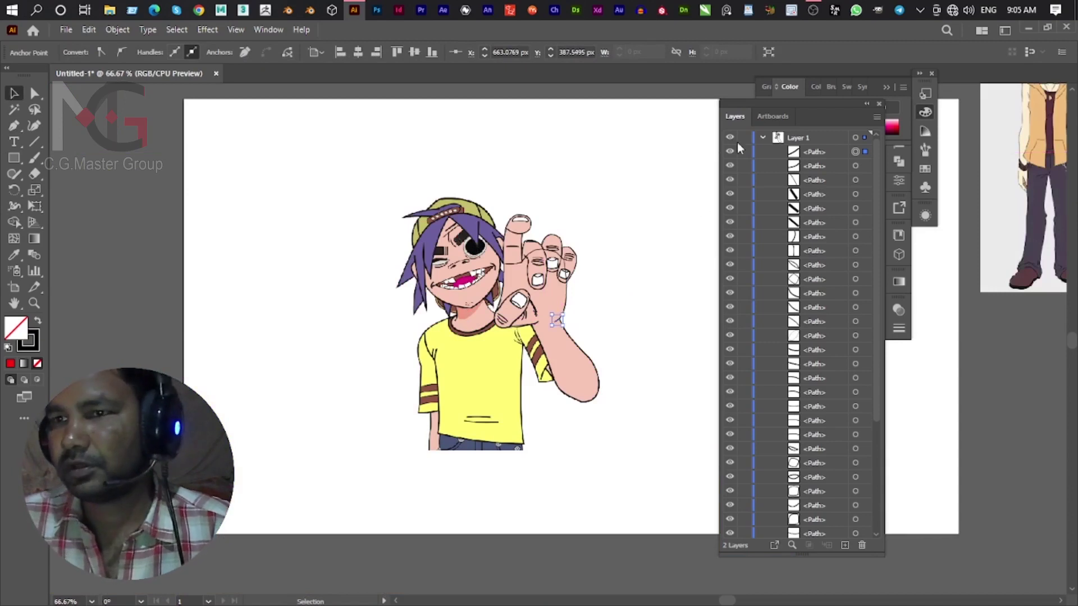
pyautogui.scroll(-5, 775, 349)
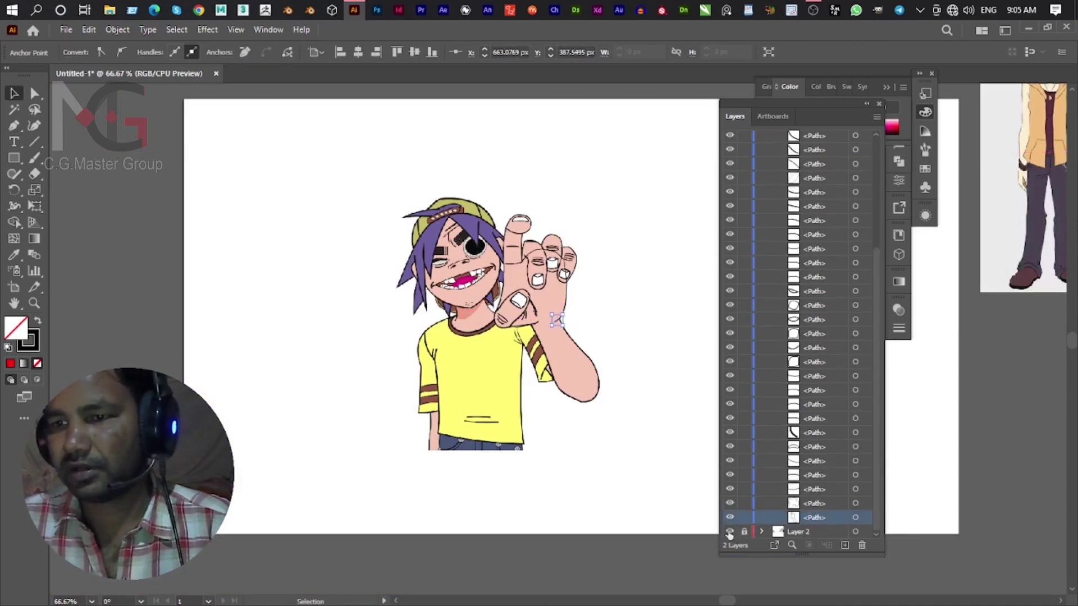
pyautogui.click(729, 531)
pyautogui.click(379, 265)
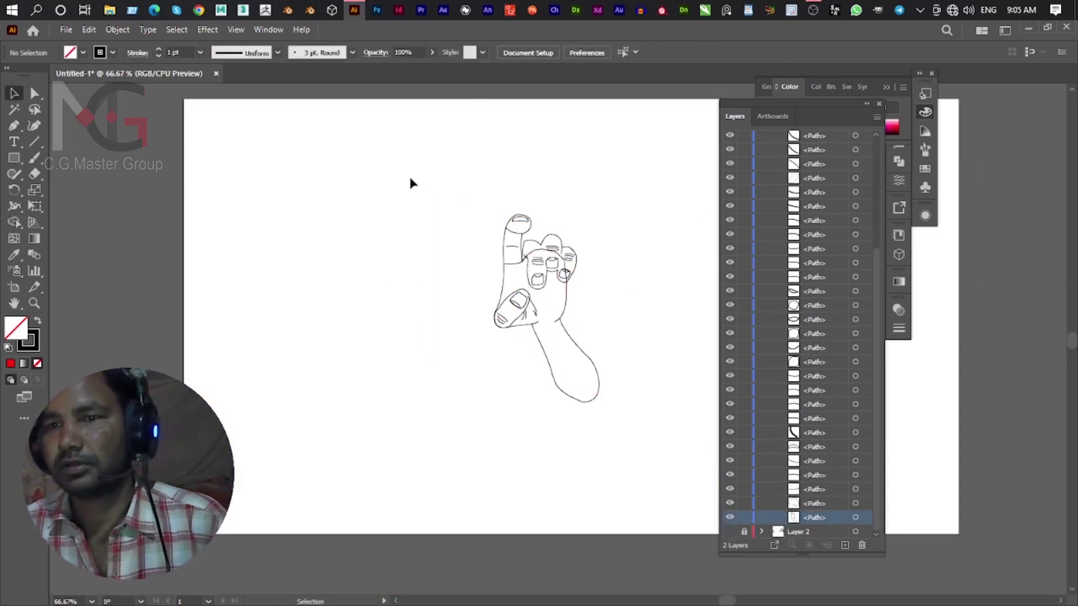
pyautogui.moveTo(409, 176); pyautogui.dragTo(640, 481)
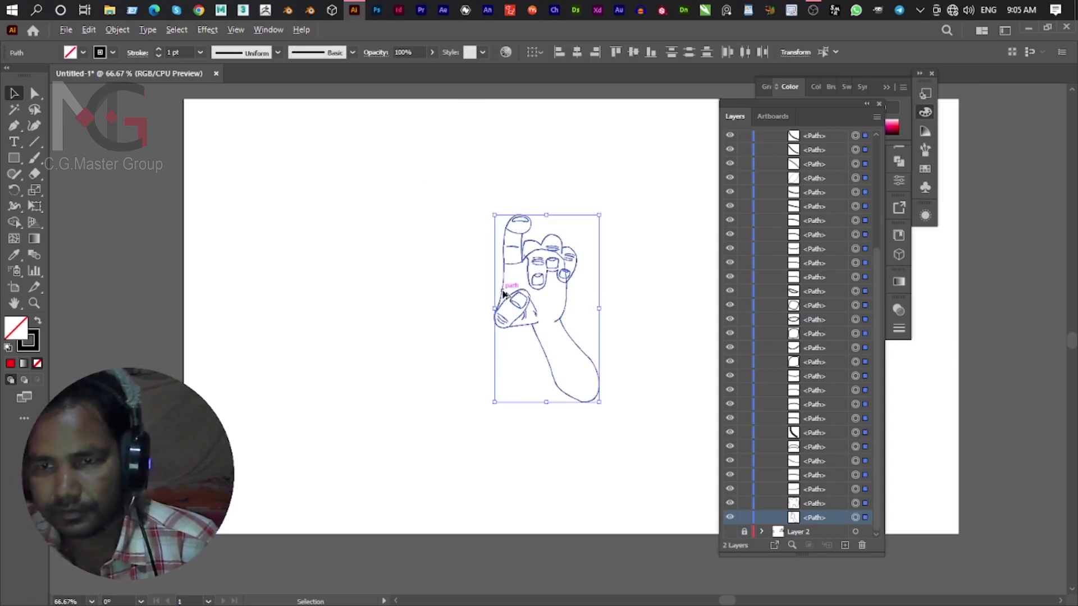
pyautogui.scroll(2, 504, 294)
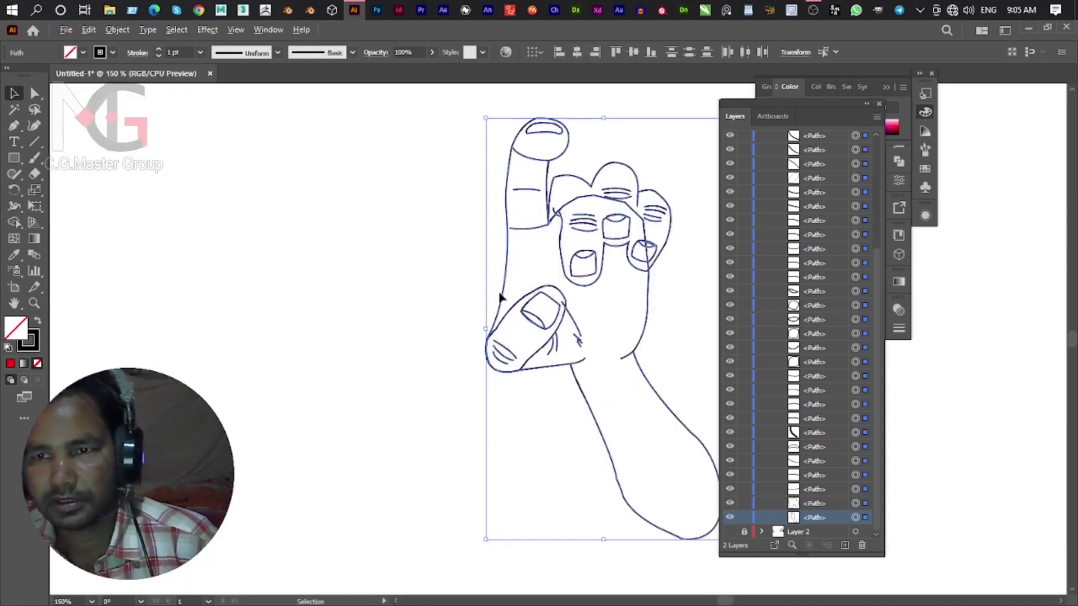
pyautogui.click(729, 532)
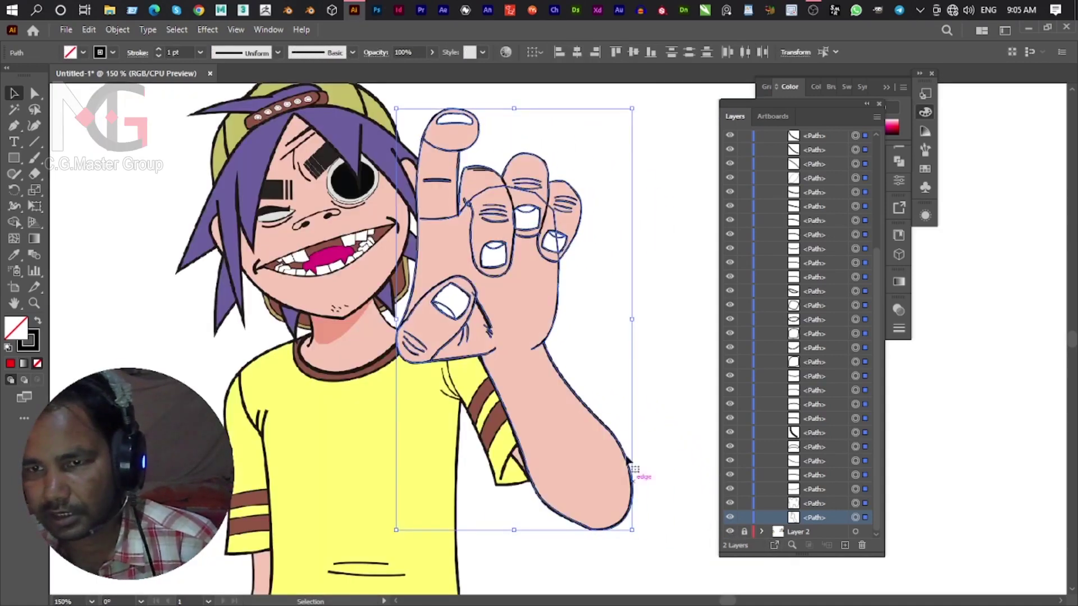
# Fill the hand outline path with the reference skin pink via the Eyedropper.
pyautogui.click(686, 293)
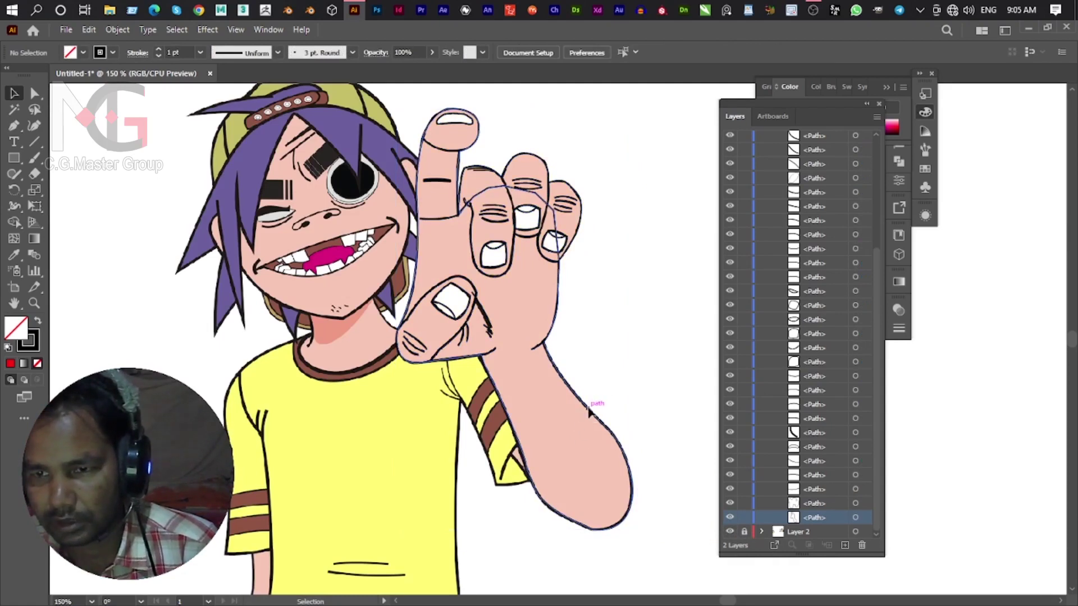
pyautogui.click(586, 419)
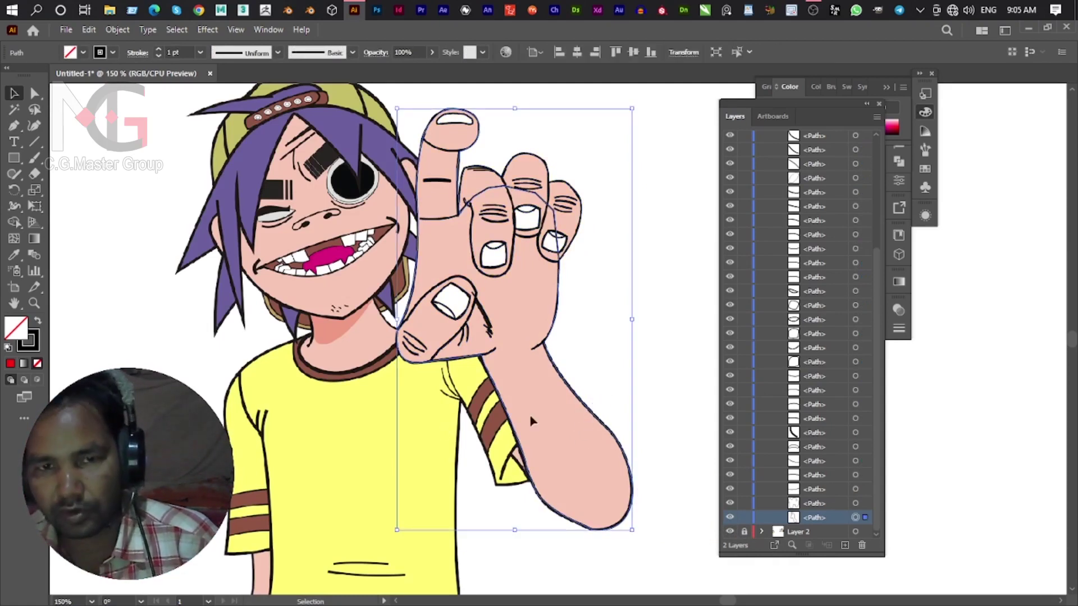
pyautogui.click(14, 256)
pyautogui.click(546, 393)
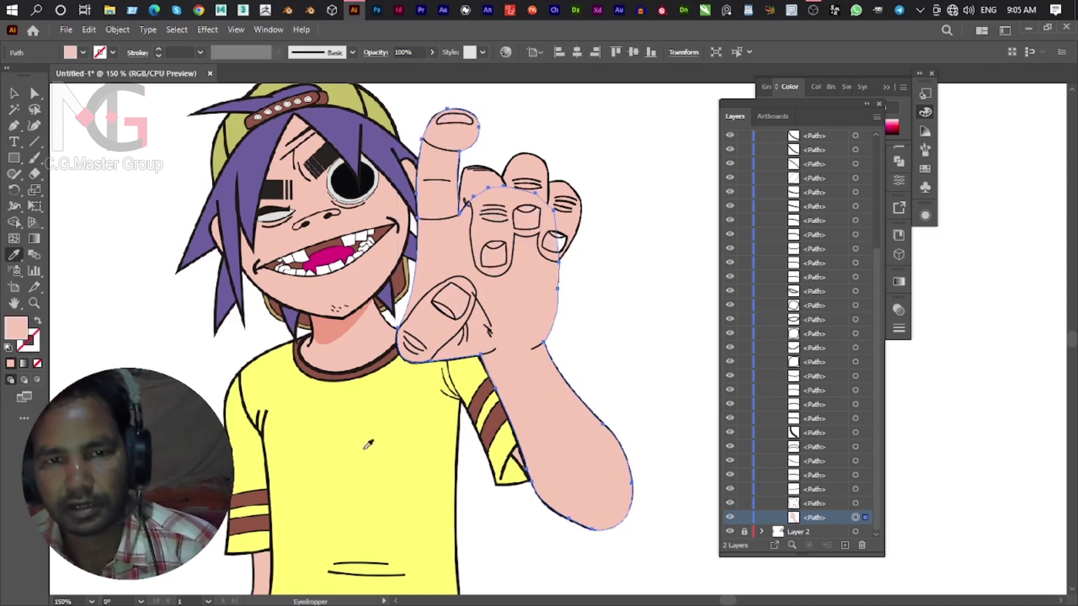
pyautogui.click(8, 92)
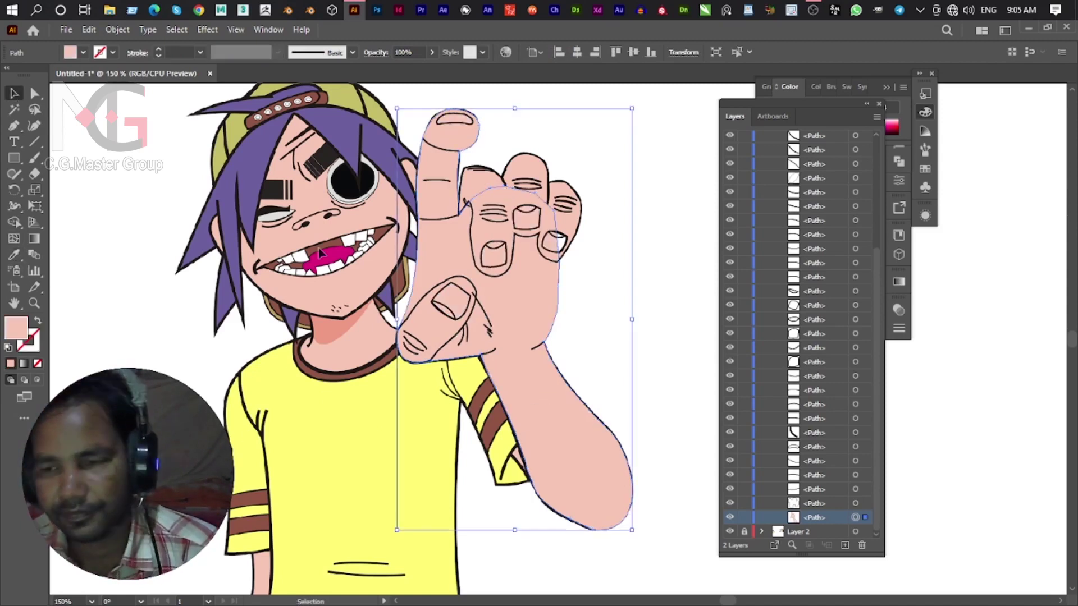
# With the reference hidden, give the fingers outline path the skin pink fill.
pyautogui.click(730, 532)
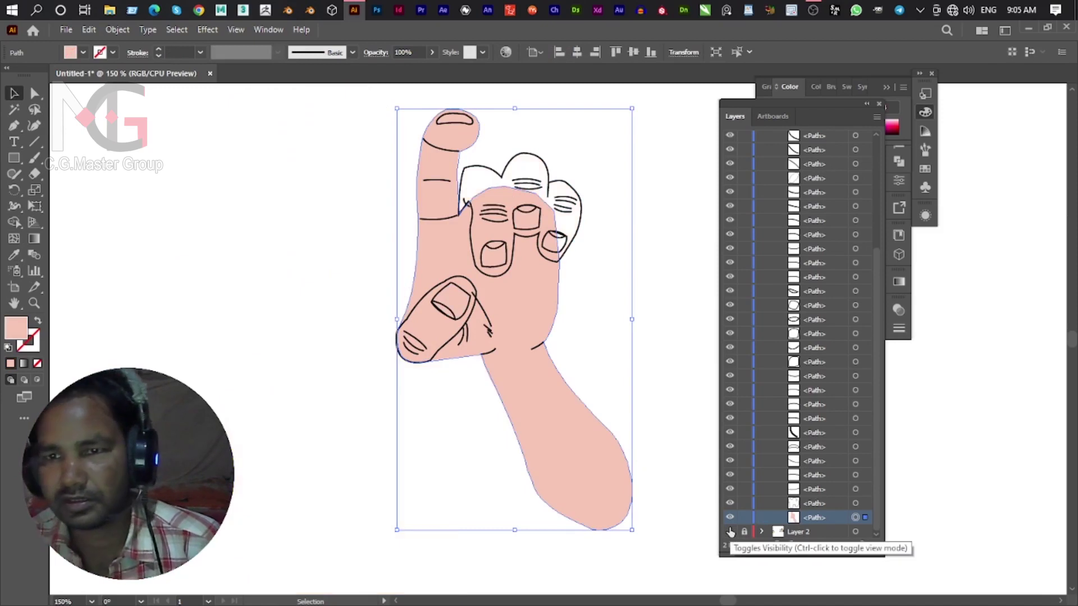
pyautogui.click(330, 263)
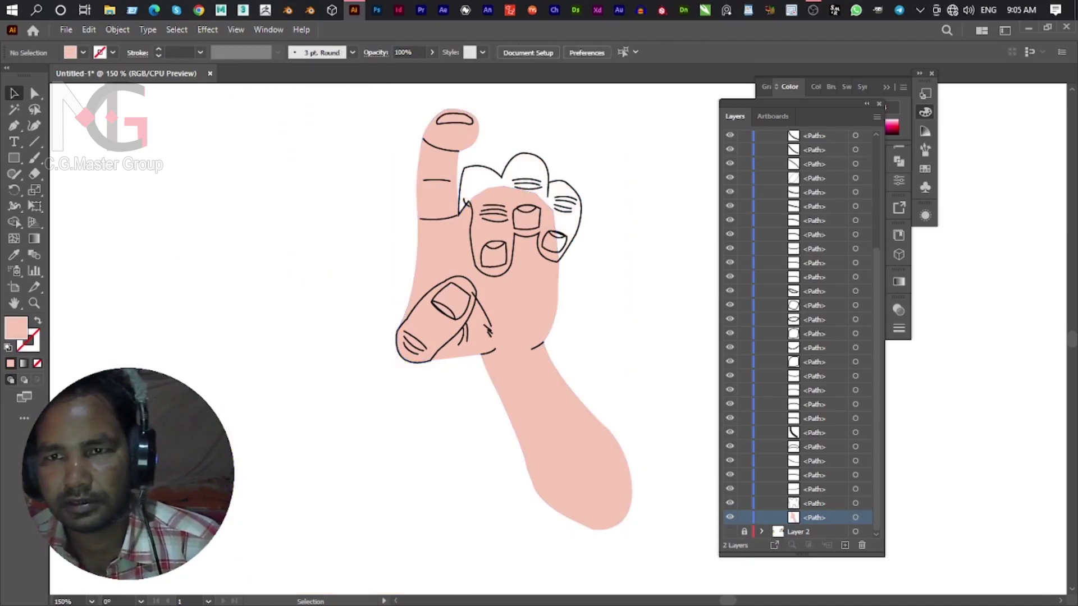
pyautogui.click(538, 162)
pyautogui.press('i')
pyautogui.click(542, 284)
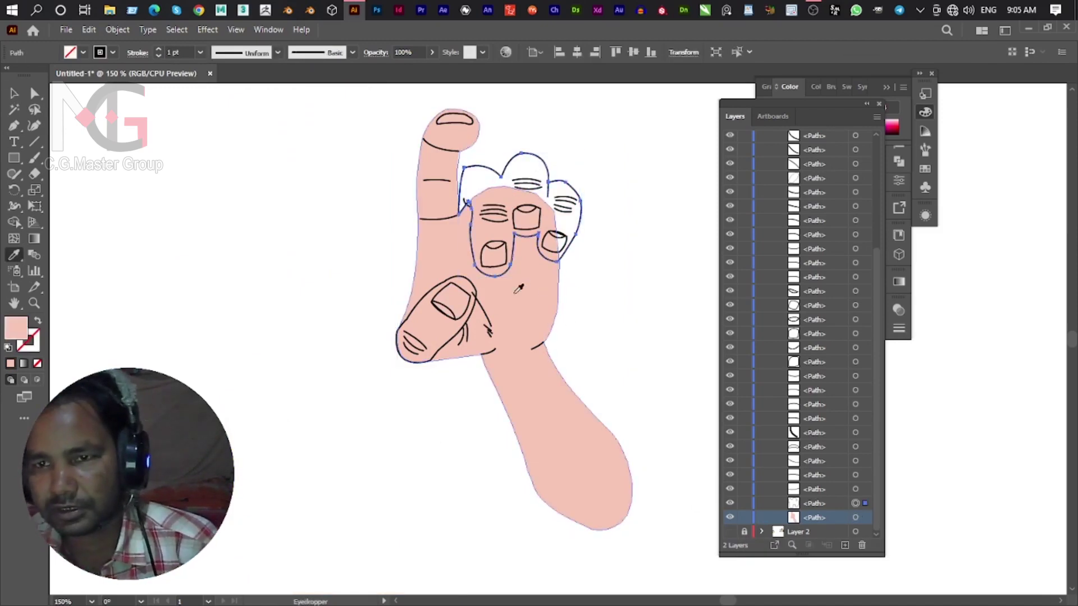
pyautogui.click(14, 94)
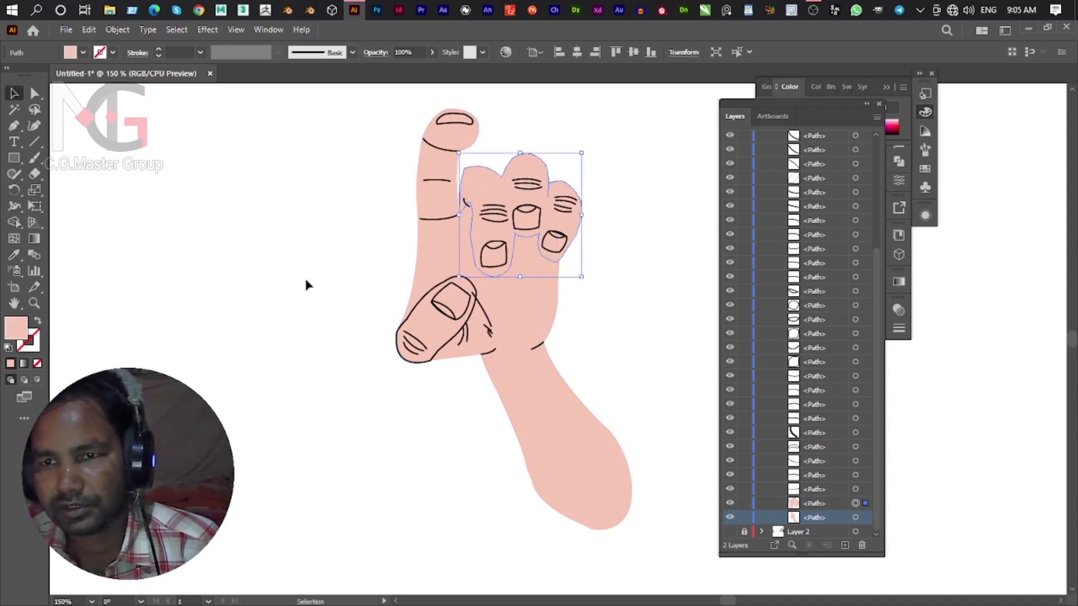
pyautogui.click(335, 380)
# Fill the thumb outline path with the skin pink.
pyautogui.scroll(2, 424, 373)
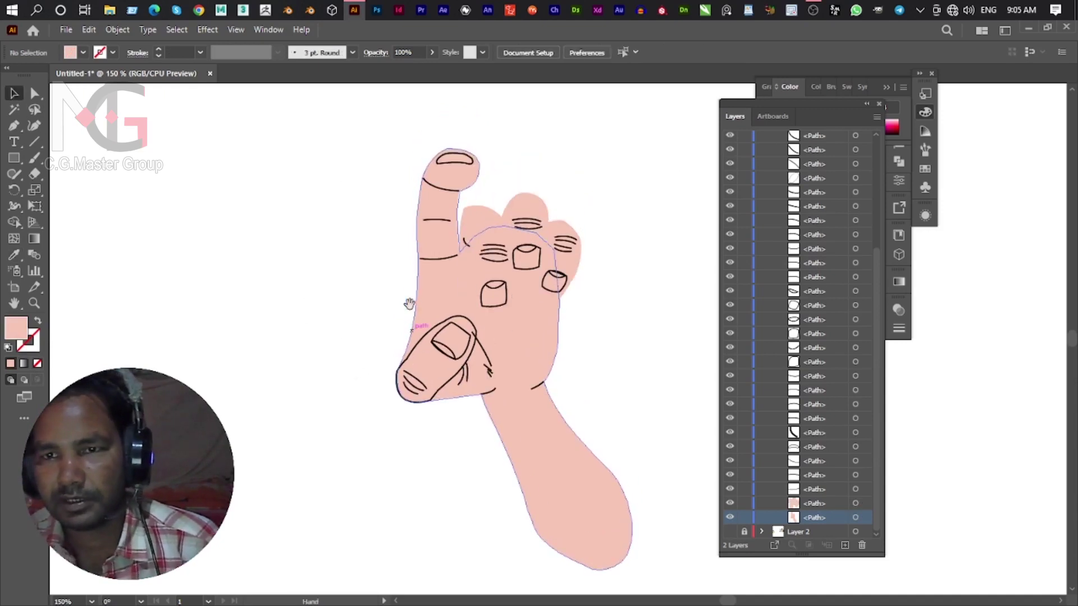
pyautogui.click(443, 318)
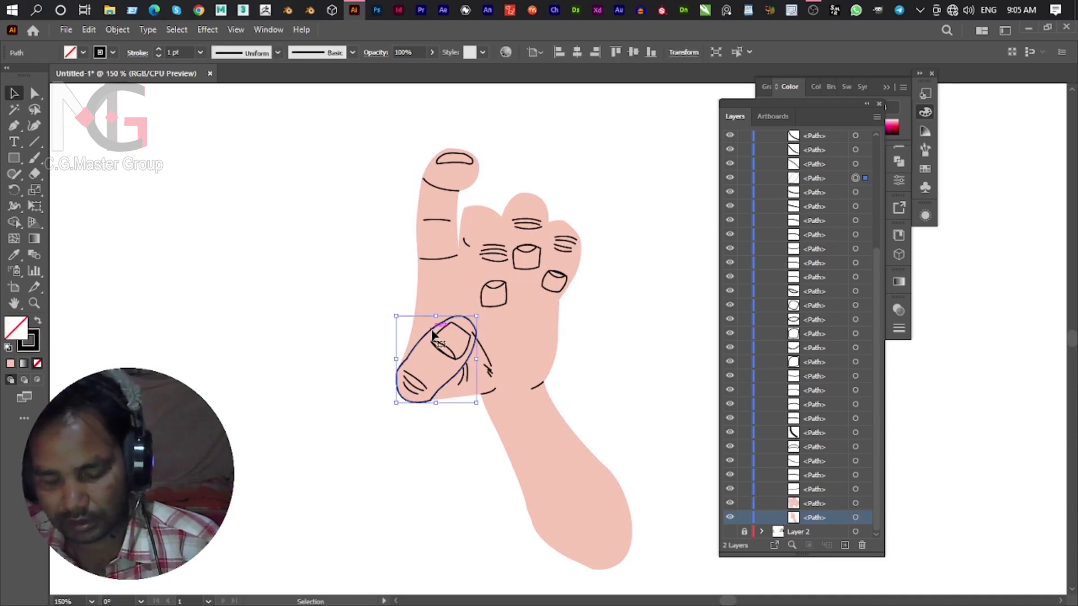
pyautogui.press('i')
pyautogui.click(445, 316)
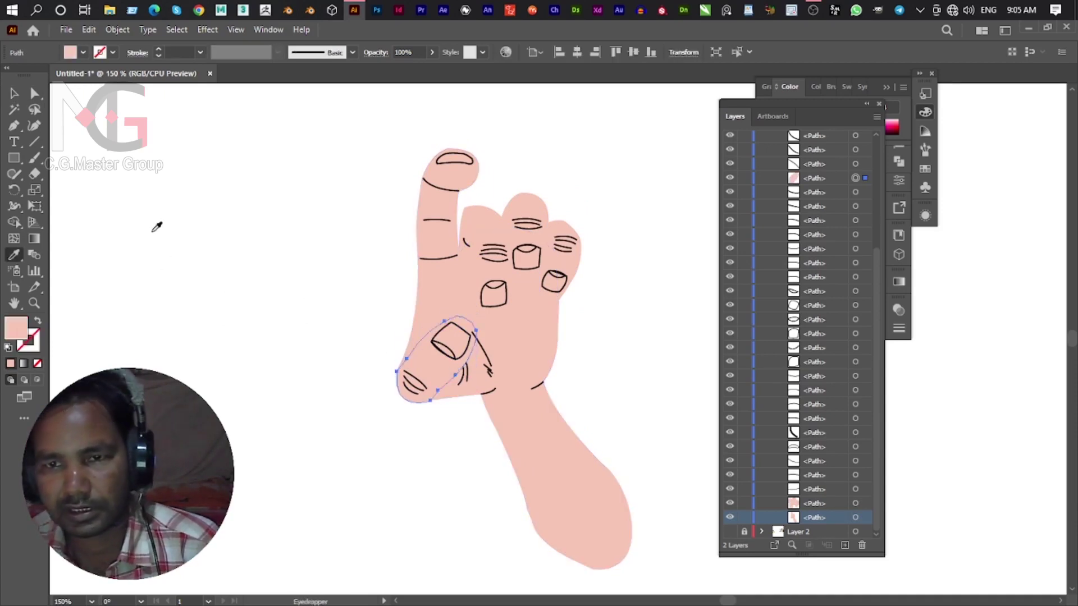
pyautogui.click(14, 94)
pyautogui.hotkey('ctrl', '-')
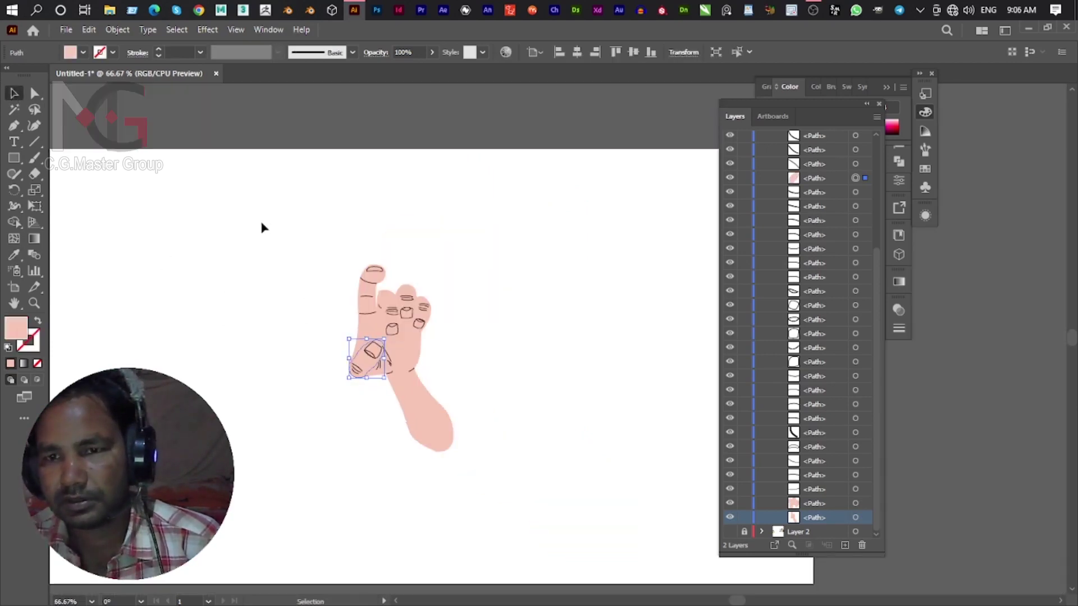
# Set the stroke of every hand path to black (000000).
pyautogui.hotkey('ctrl', 'a')
pyautogui.doubleClick(38, 359)
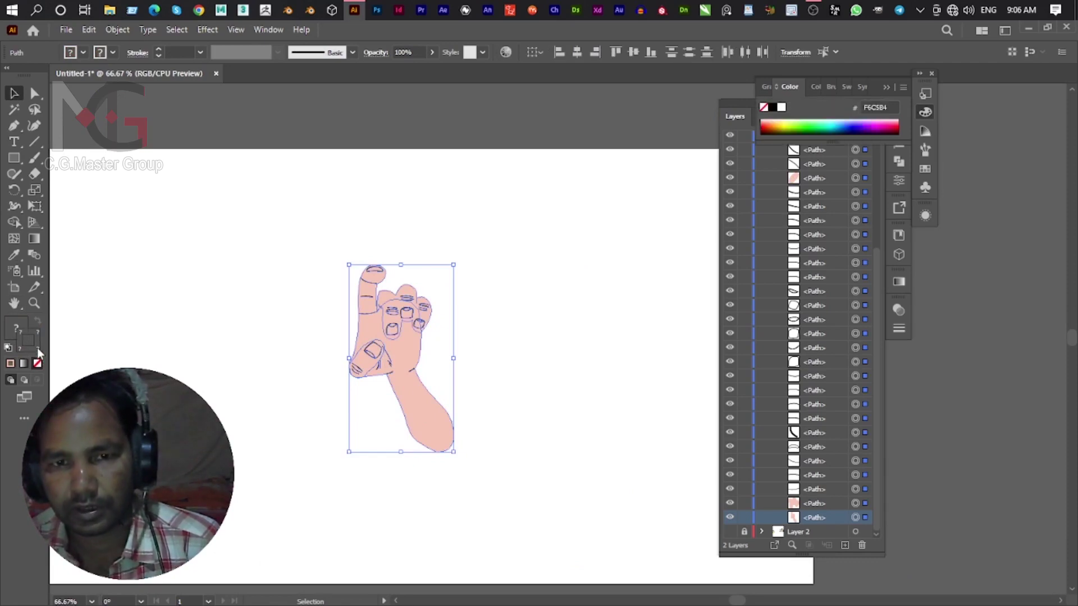
pyautogui.write('000000')
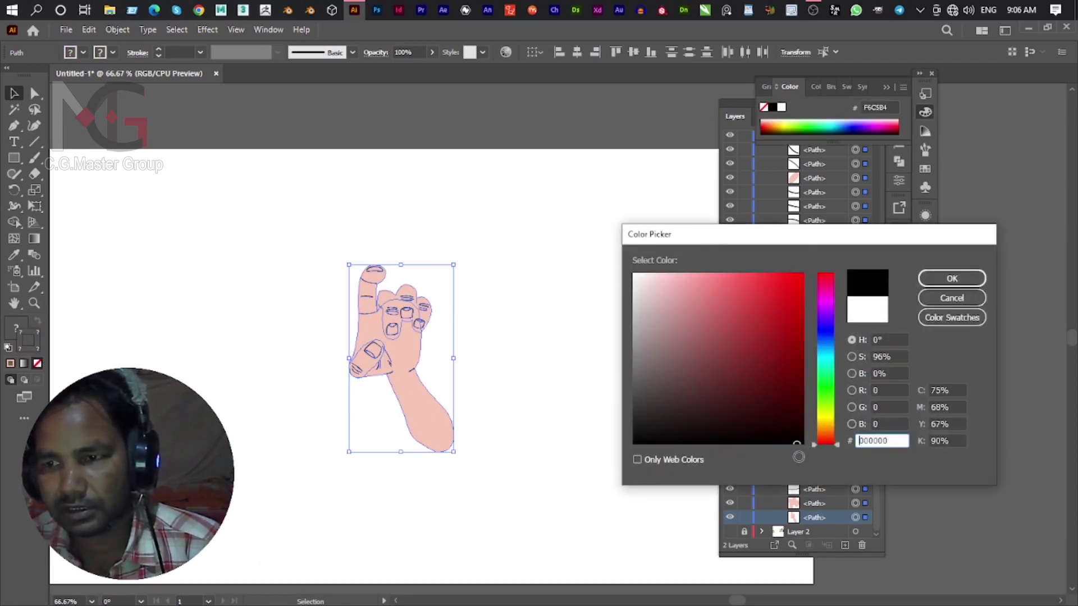
pyautogui.click(952, 278)
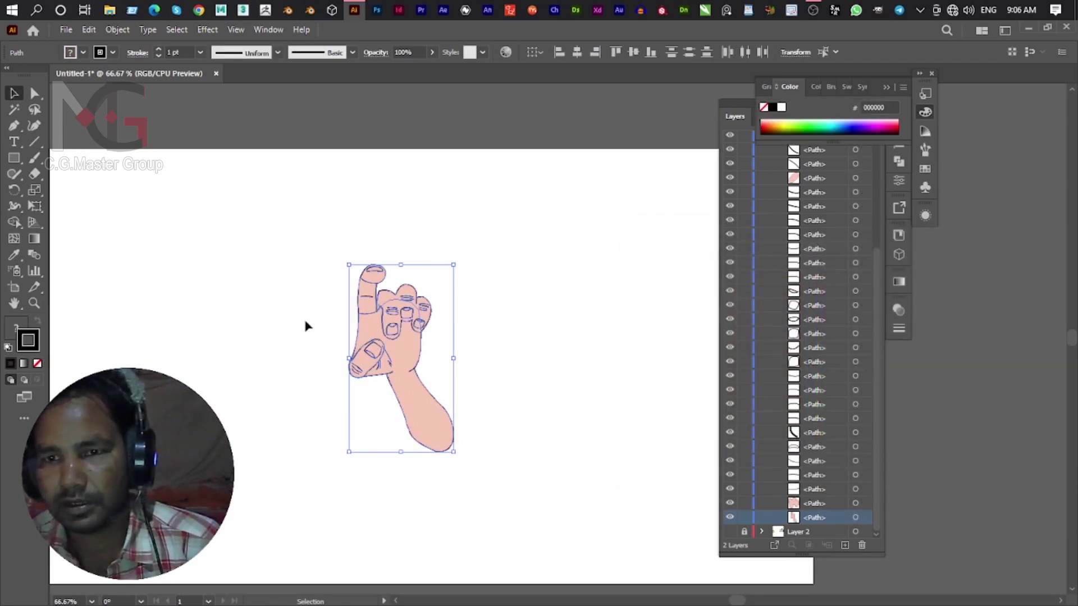
pyautogui.click(308, 322)
# Fill the thumbnail path with white using the Eyedropper.
pyautogui.scroll(2, 309, 323)
pyautogui.scroll(1, 420, 375)
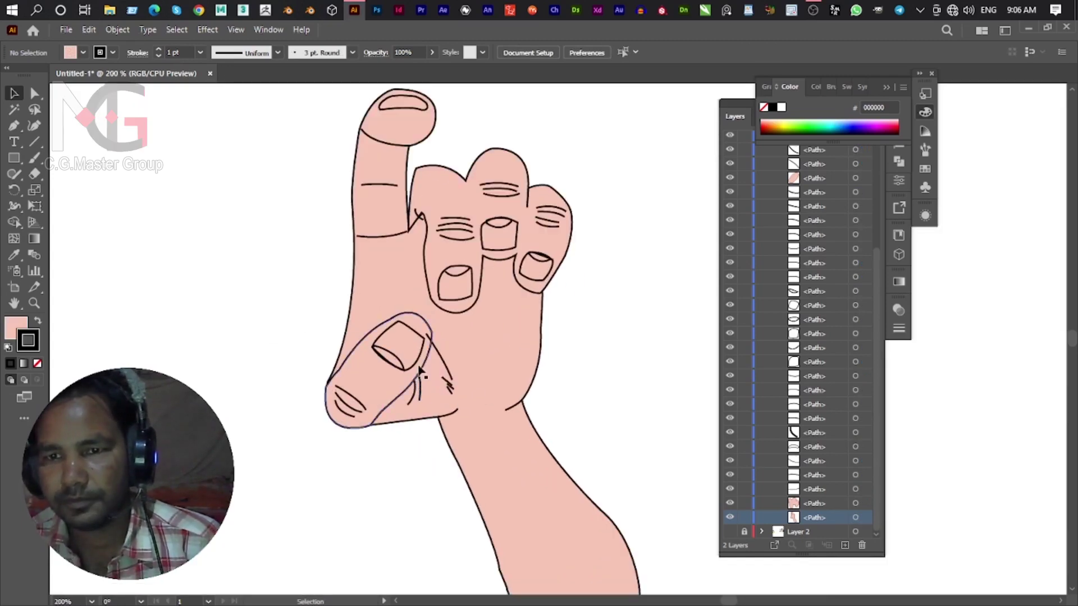
pyautogui.click(420, 343)
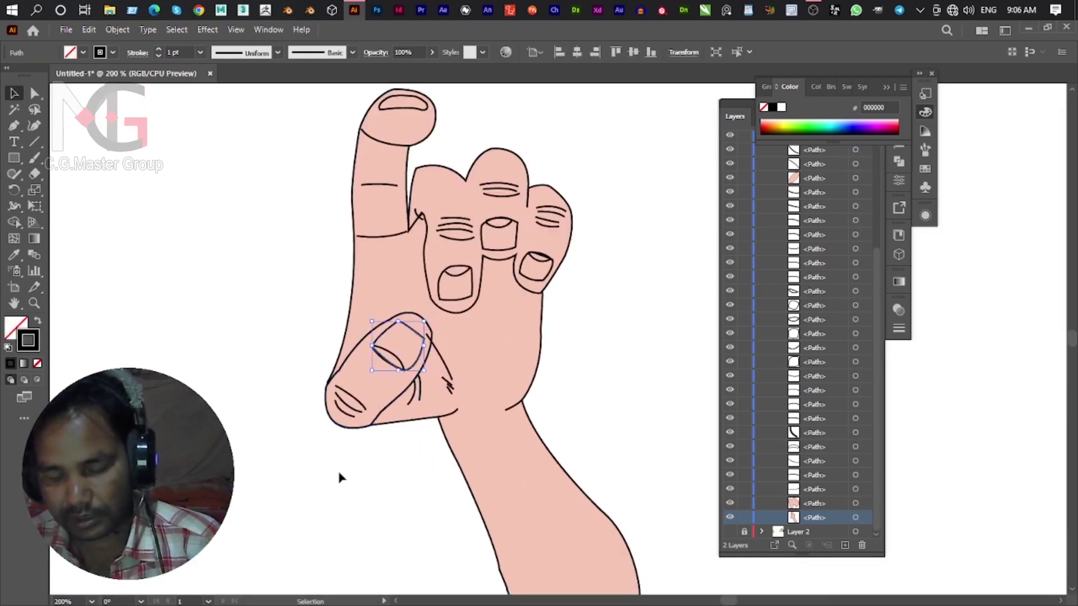
pyautogui.press('u')
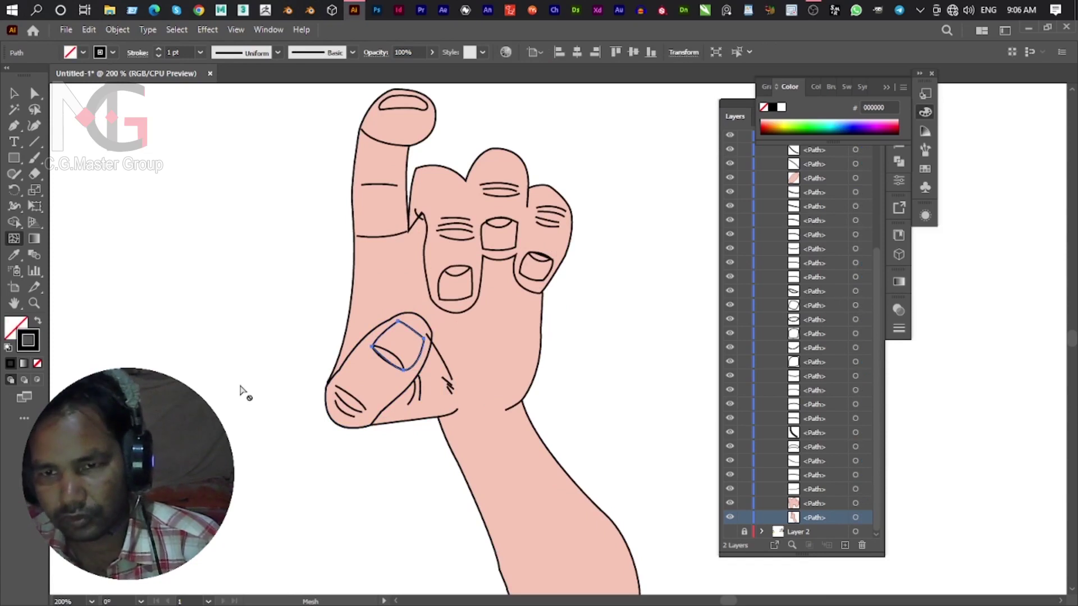
pyautogui.press('i')
pyautogui.click(357, 461)
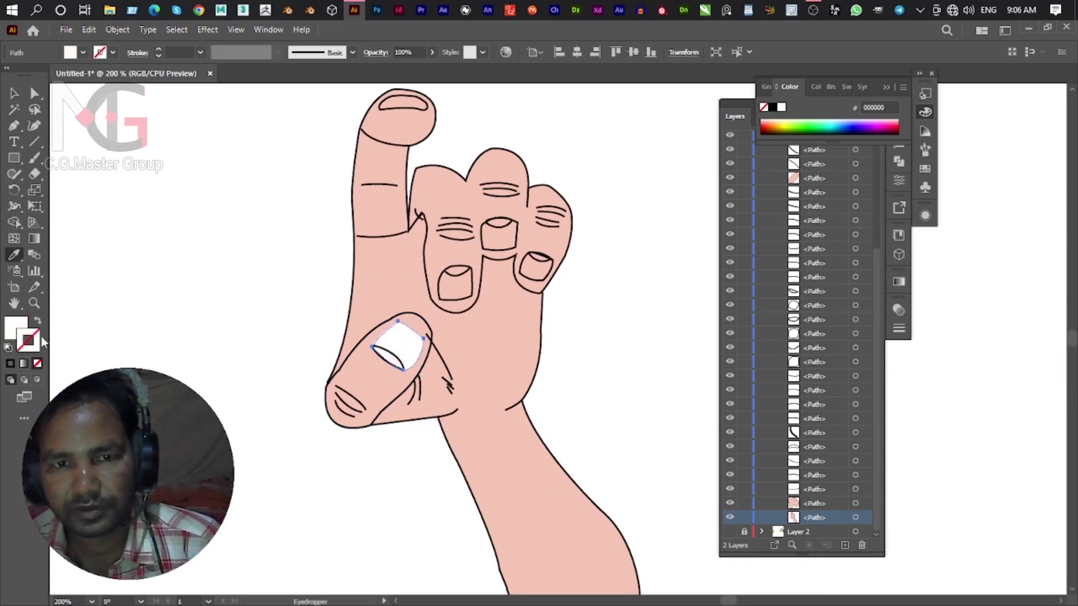
# Fill the index fingertip nail white by sampling the thumbnail.
pyautogui.doubleClick(27, 337)
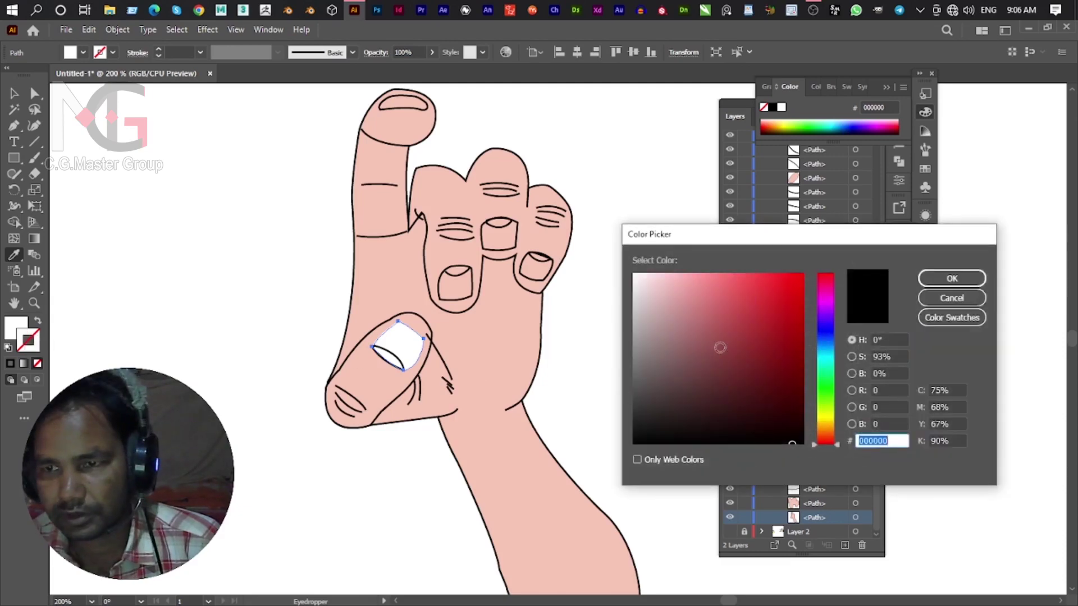
pyautogui.click(951, 297)
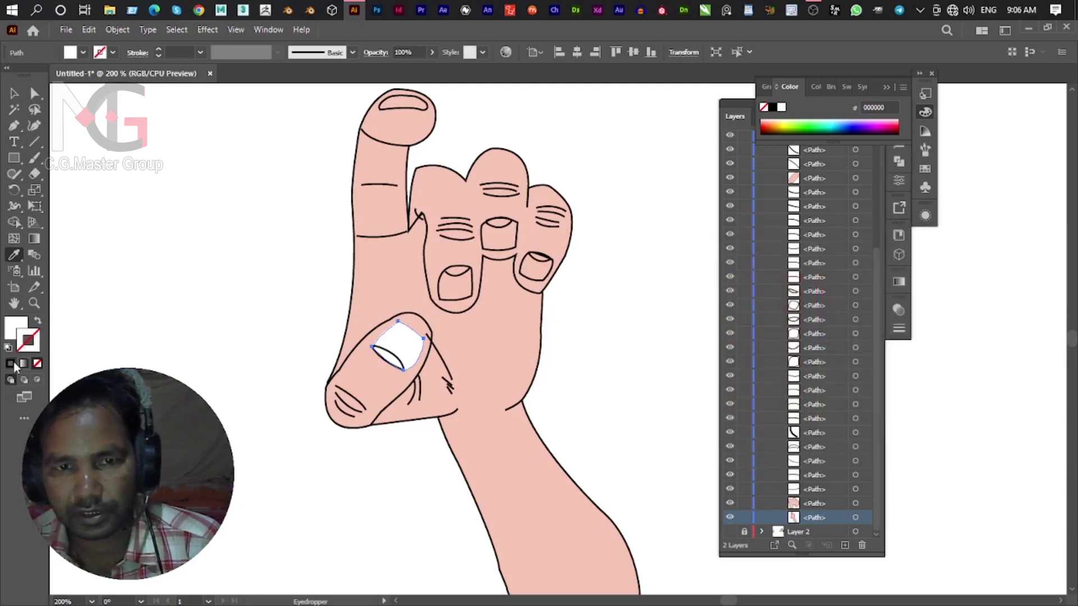
pyautogui.click(11, 364)
pyautogui.click(14, 93)
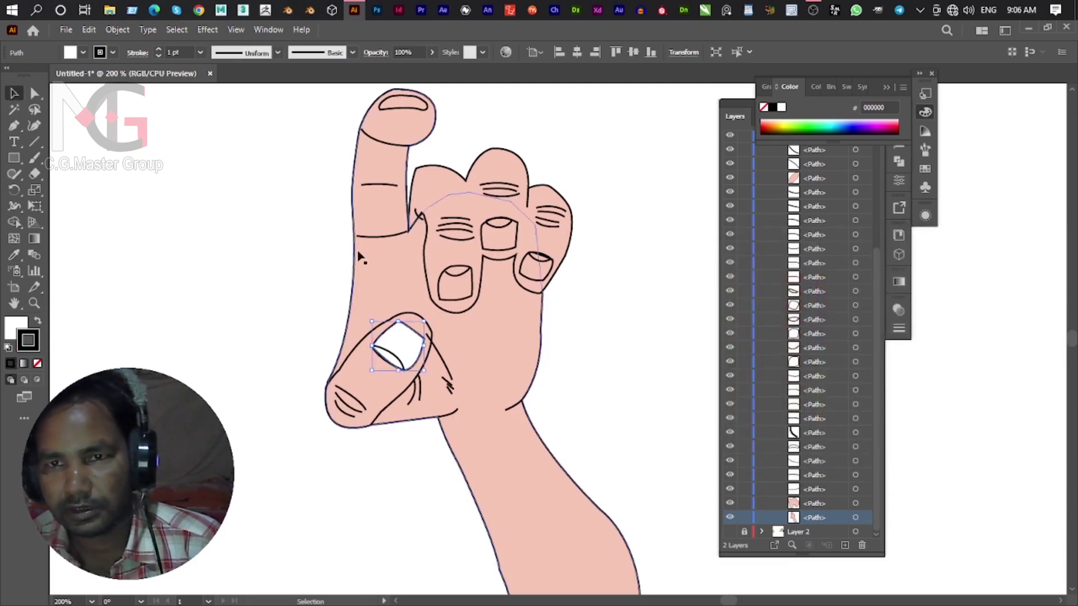
pyautogui.click(418, 127)
pyautogui.click(404, 104)
pyautogui.press('i')
pyautogui.click(413, 335)
pyautogui.moveTo(413, 335); pyautogui.dragTo(366, 345)
pyautogui.press('v')
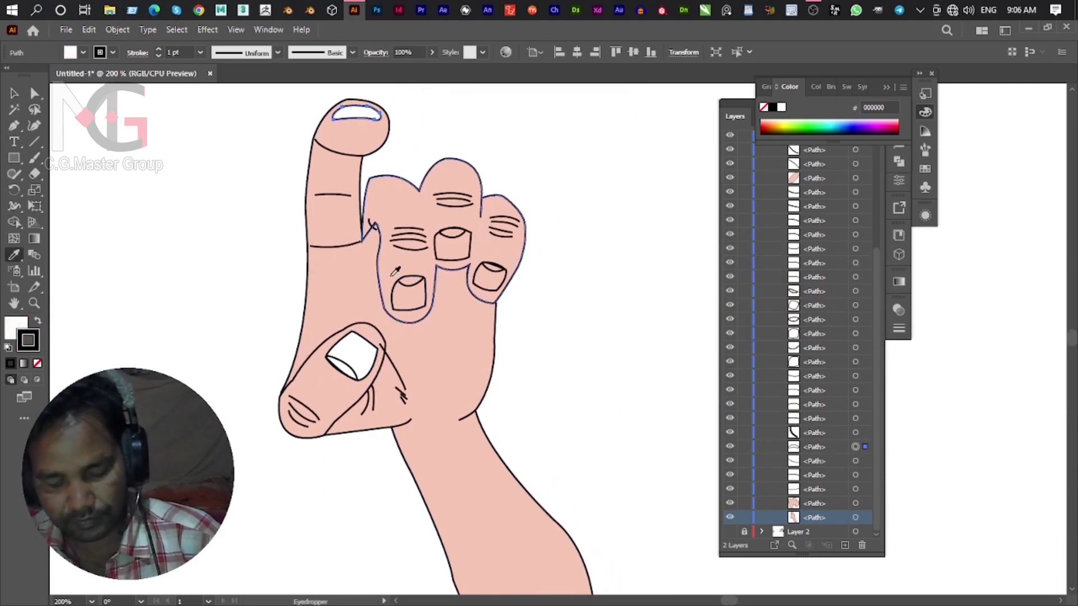
# Fill the lower-left fingernail and the middle finger's nail white.
pyautogui.click(413, 313)
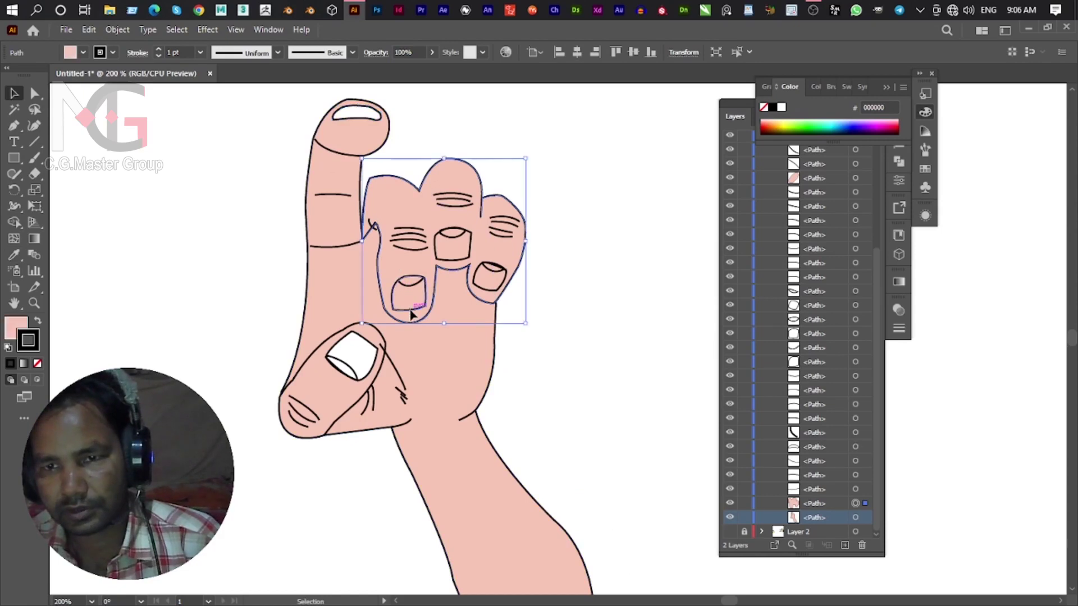
pyautogui.press('i')
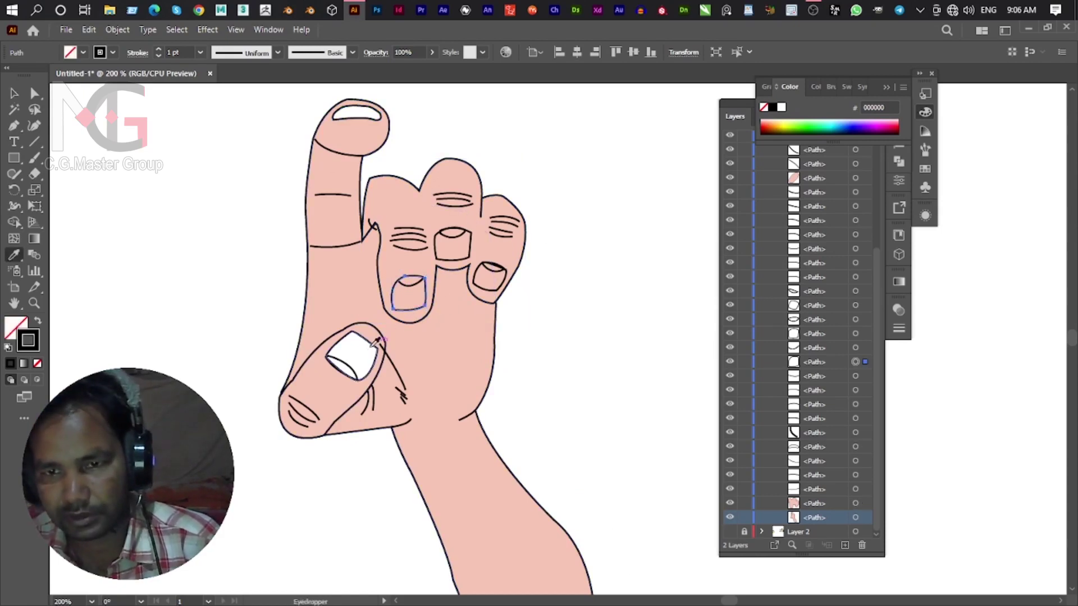
pyautogui.click(371, 348)
pyautogui.press('v')
pyautogui.click(458, 260)
pyautogui.press('i')
pyautogui.click(408, 291)
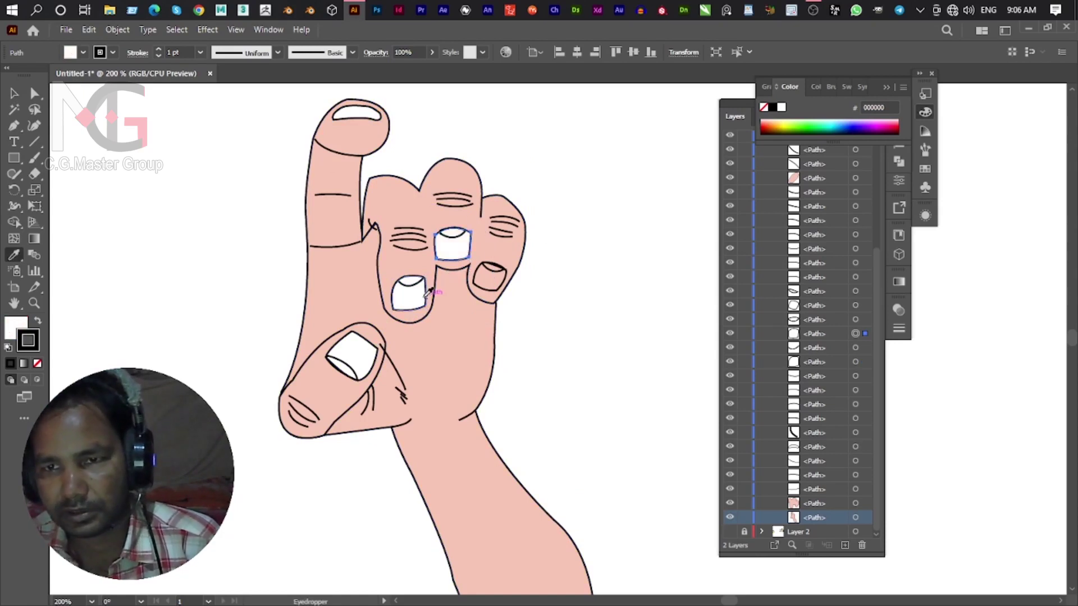
pyautogui.press('c')
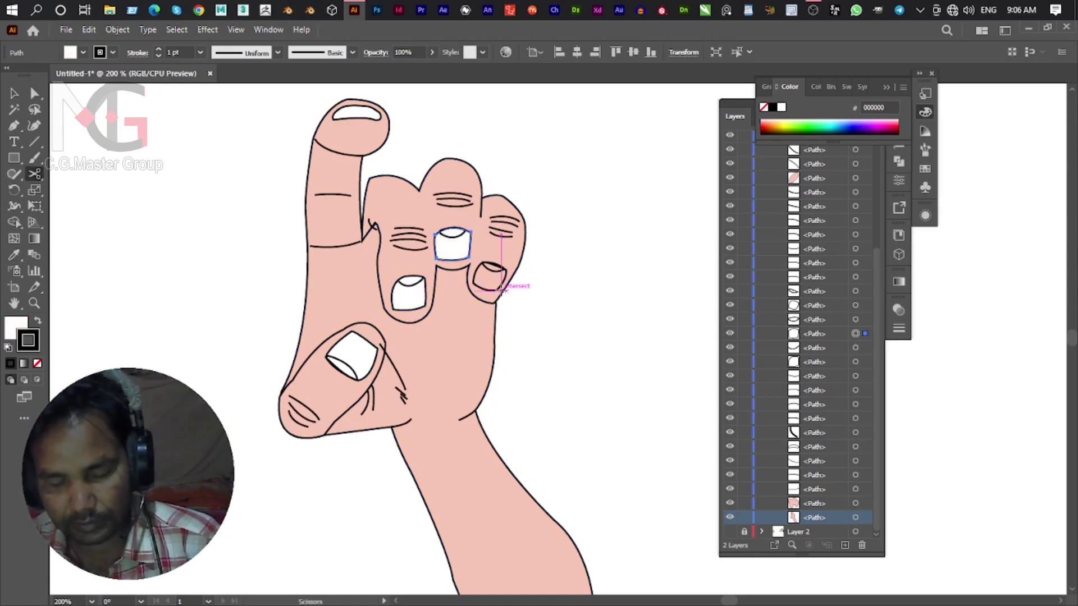
# Fill the ring finger's nail white, deselect, and show the character artwork again.
pyautogui.click(501, 288)
pyautogui.press('v')
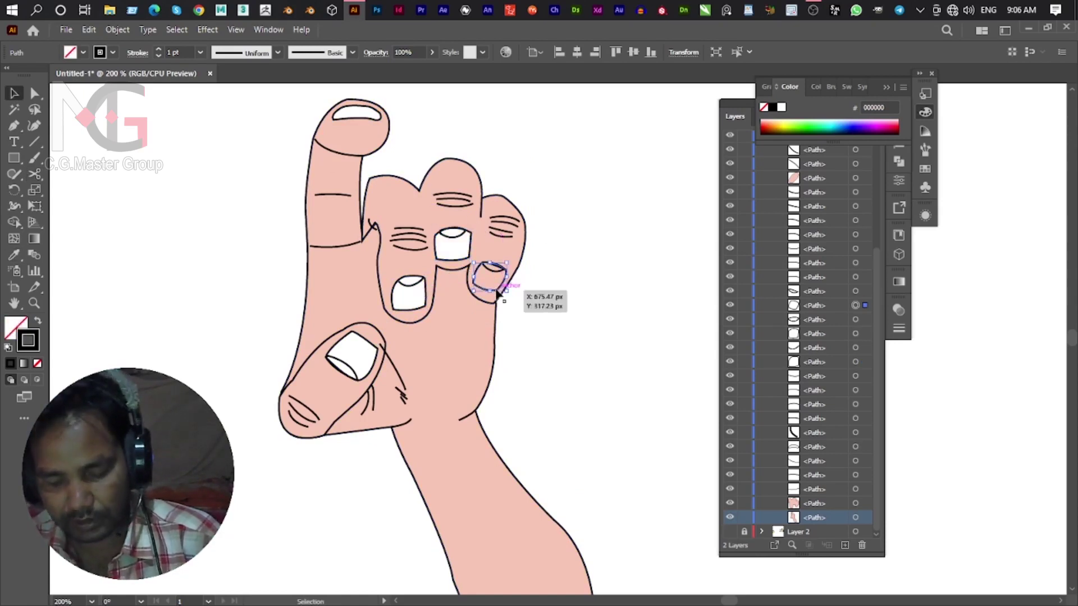
pyautogui.press('i')
pyautogui.click(353, 355)
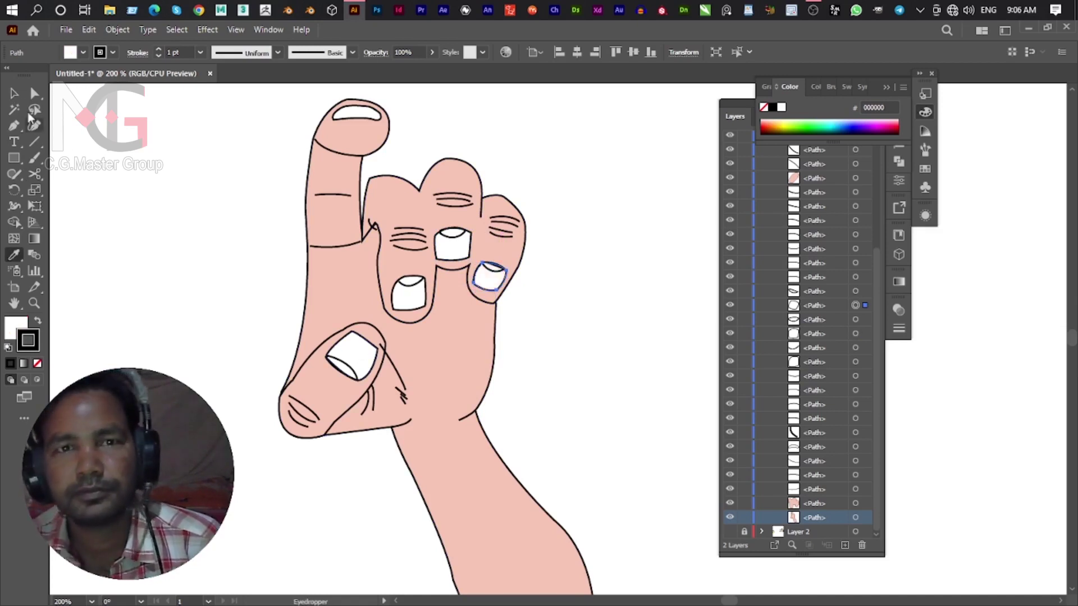
pyautogui.click(14, 94)
pyautogui.click(587, 313)
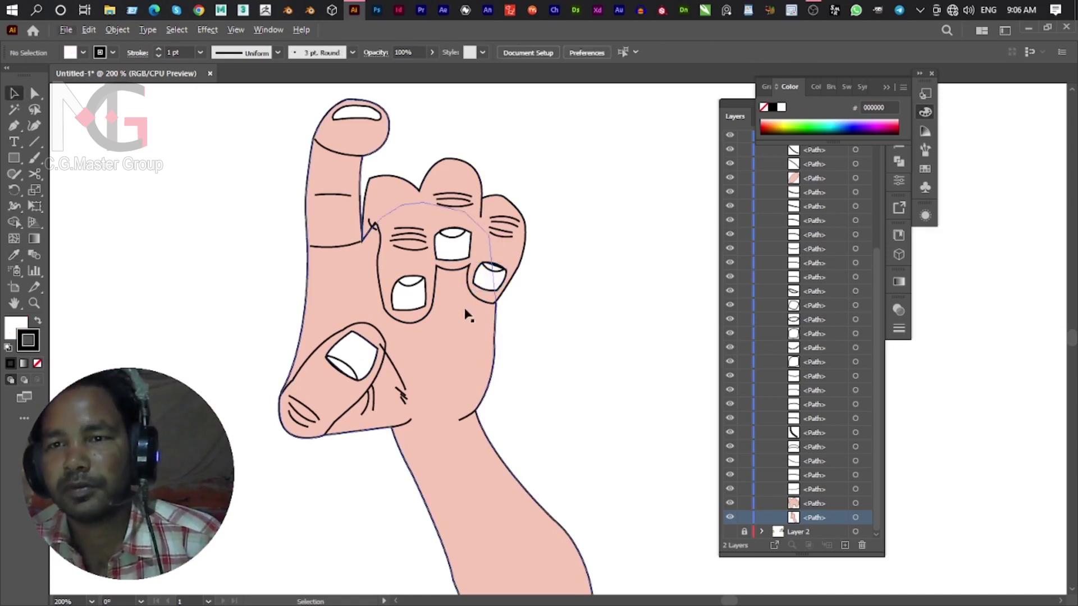
pyautogui.click(731, 532)
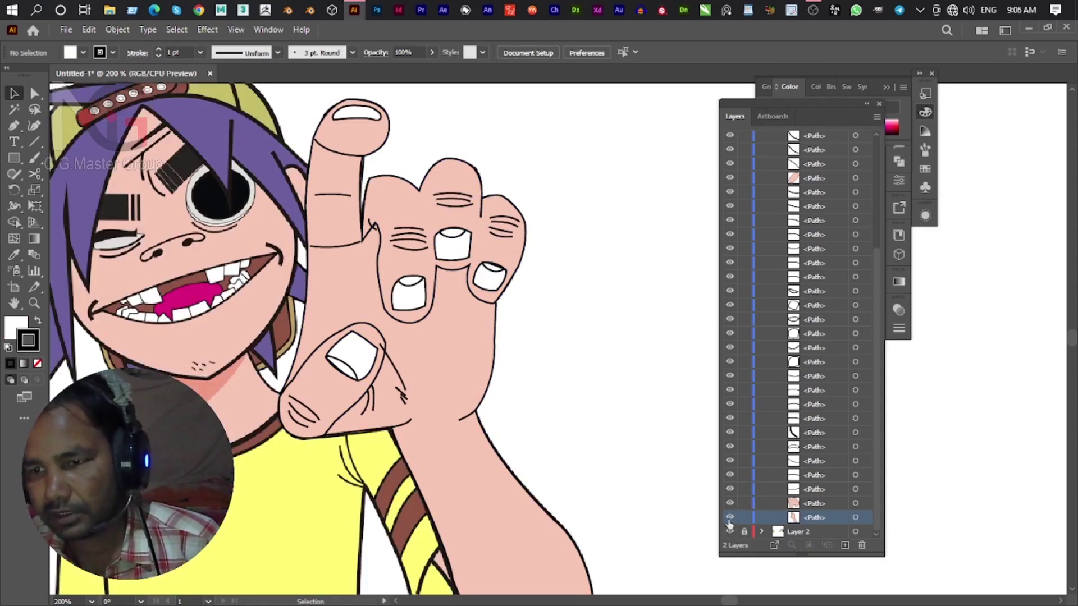
# Unhide the index finger line and toggle the hand layer between outline and preview views.
pyautogui.click(729, 475)
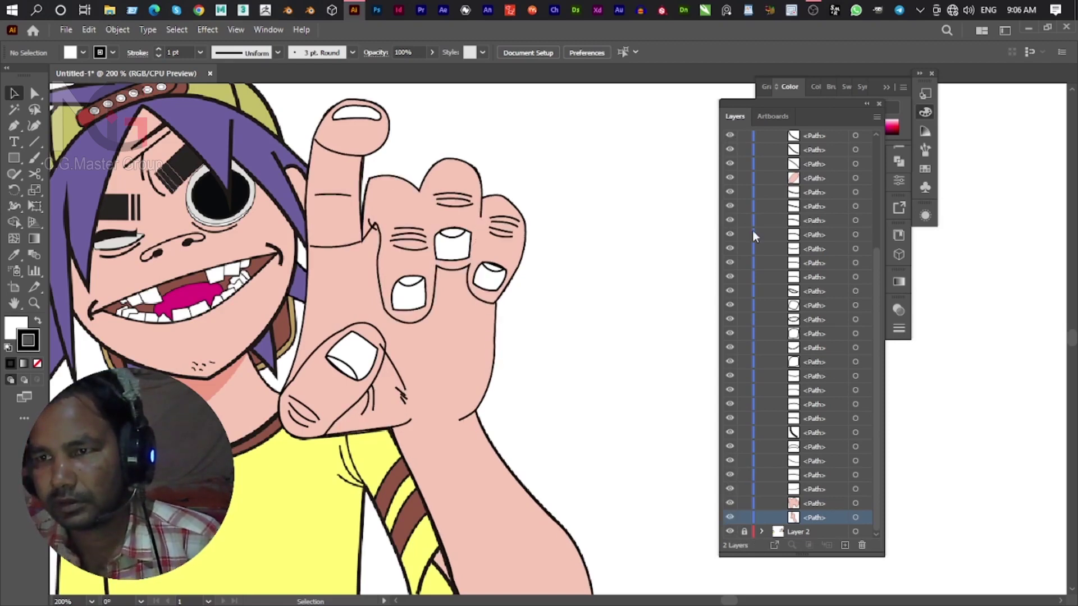
pyautogui.scroll(5, 741, 213)
pyautogui.keyDown('ctrl'); pyautogui.click(730, 139); pyautogui.keyUp('ctrl')
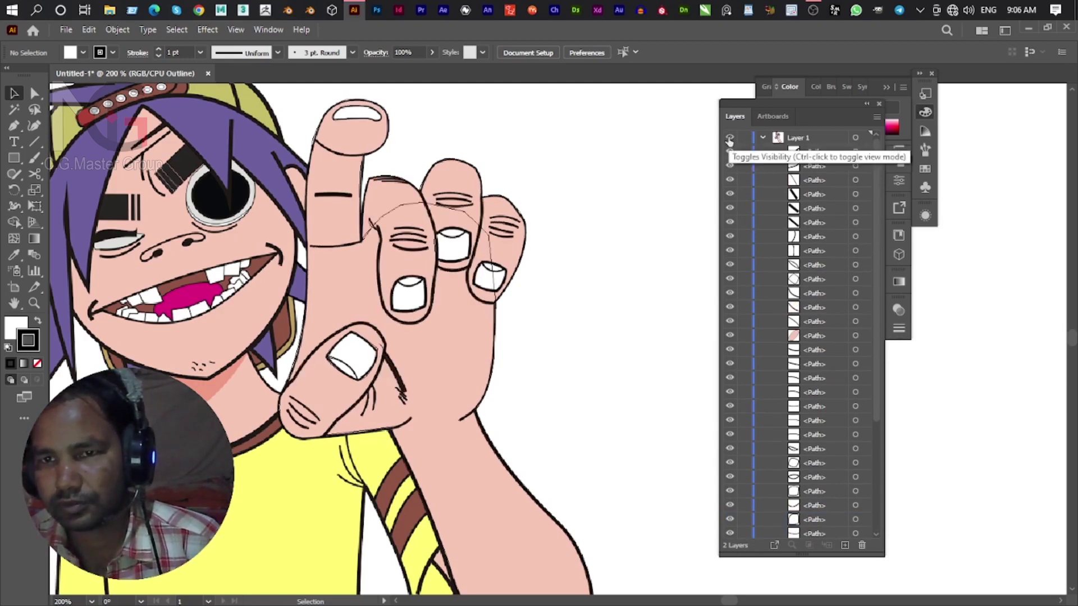
pyautogui.keyDown('ctrl'); pyautogui.click(729, 139); pyautogui.keyUp('ctrl')
pyautogui.keyDown('ctrl'); pyautogui.click(729, 139); pyautogui.keyUp('ctrl')
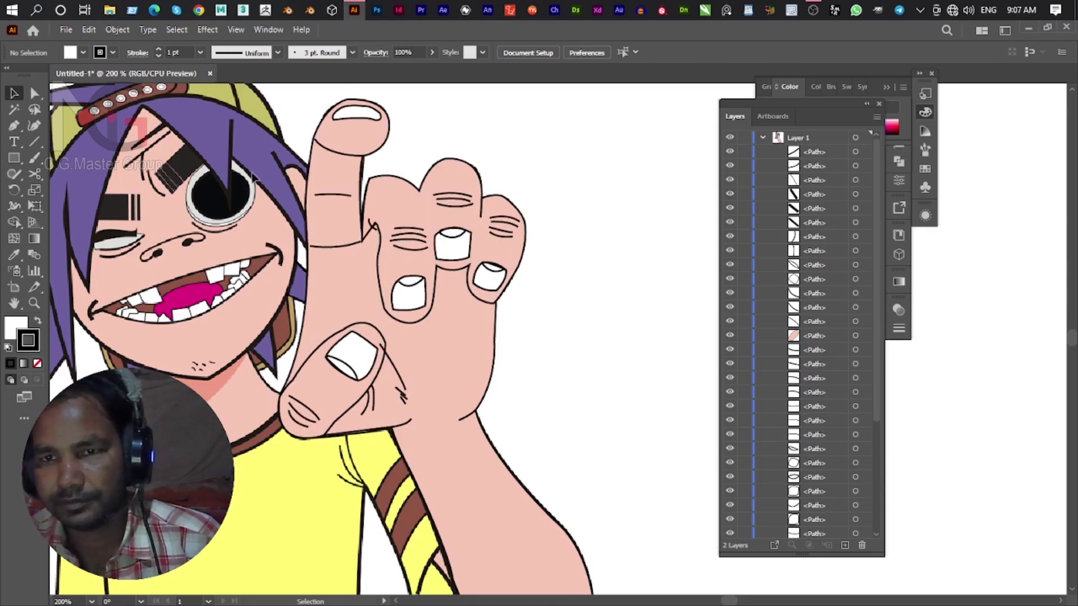
# Draw a no-fill curved line down the middle finger's left edge.
pyautogui.press('p')
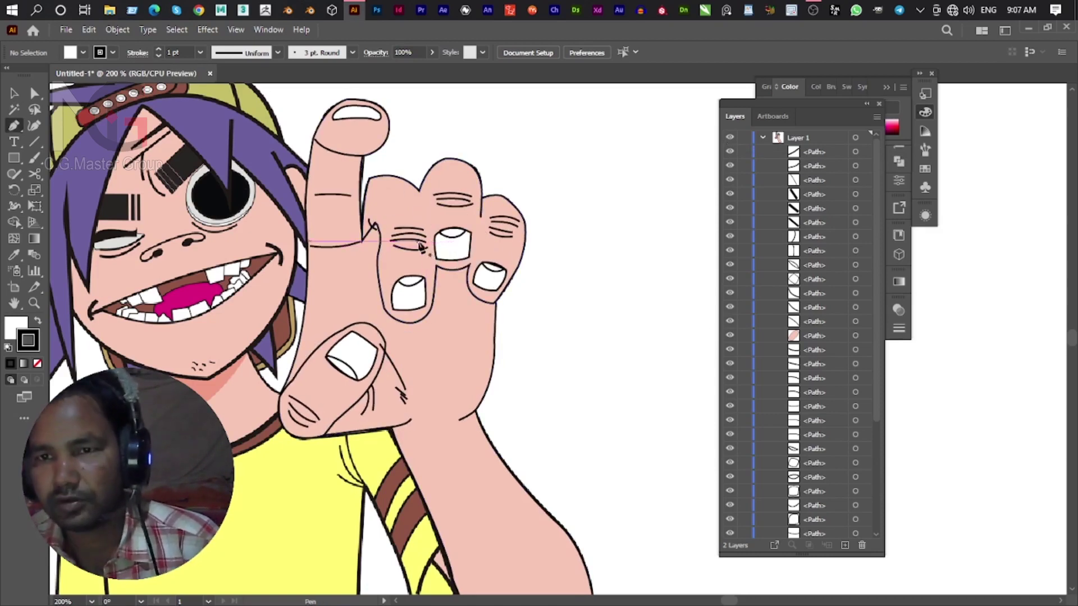
pyautogui.click(420, 191)
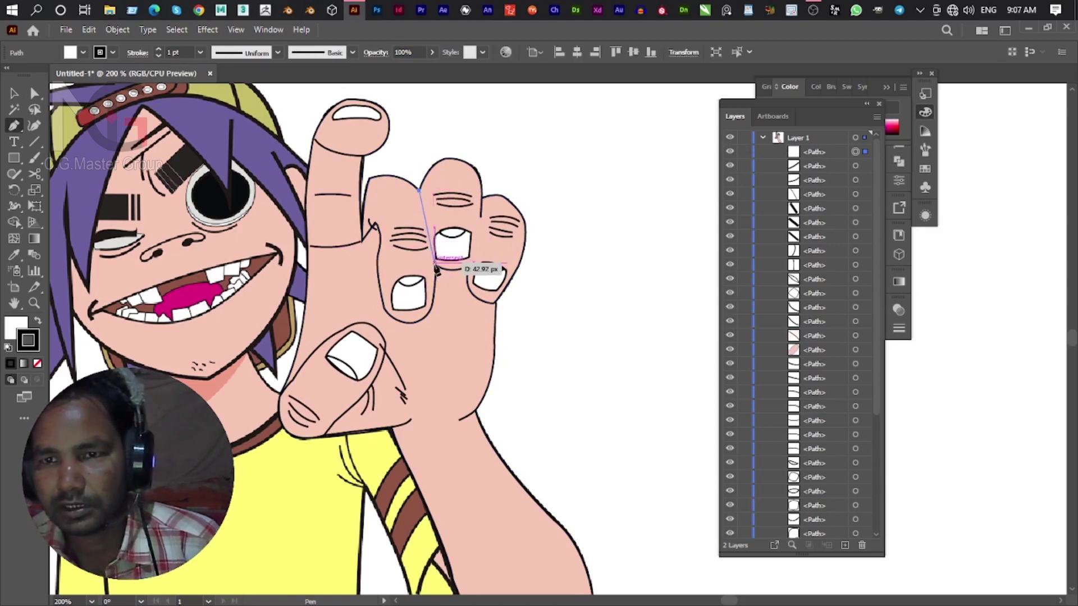
pyautogui.click(436, 266)
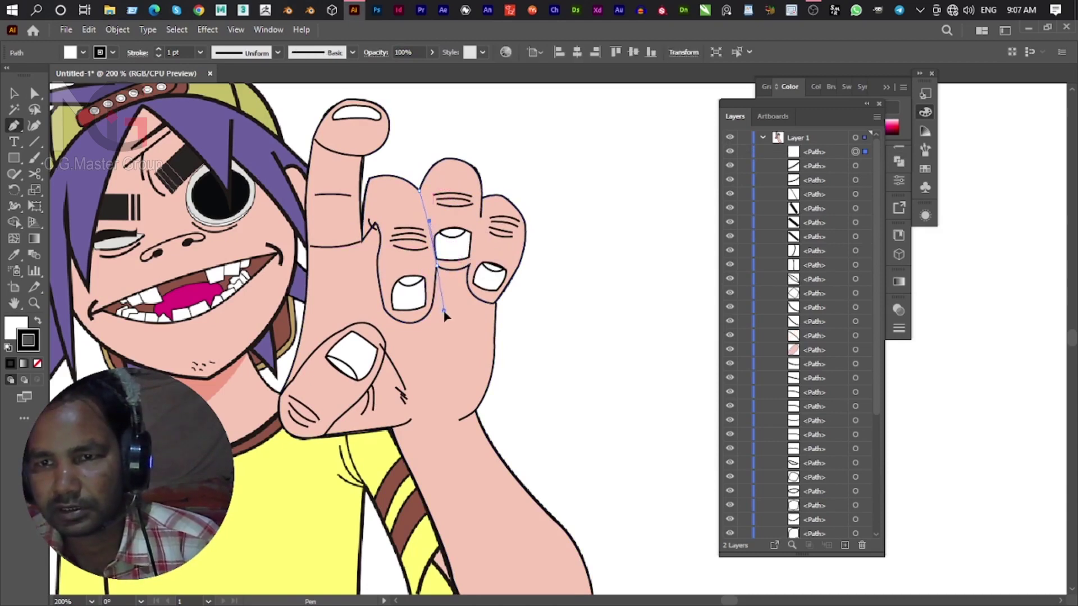
pyautogui.moveTo(443, 315); pyautogui.dragTo(445, 336)
pyautogui.click(438, 267)
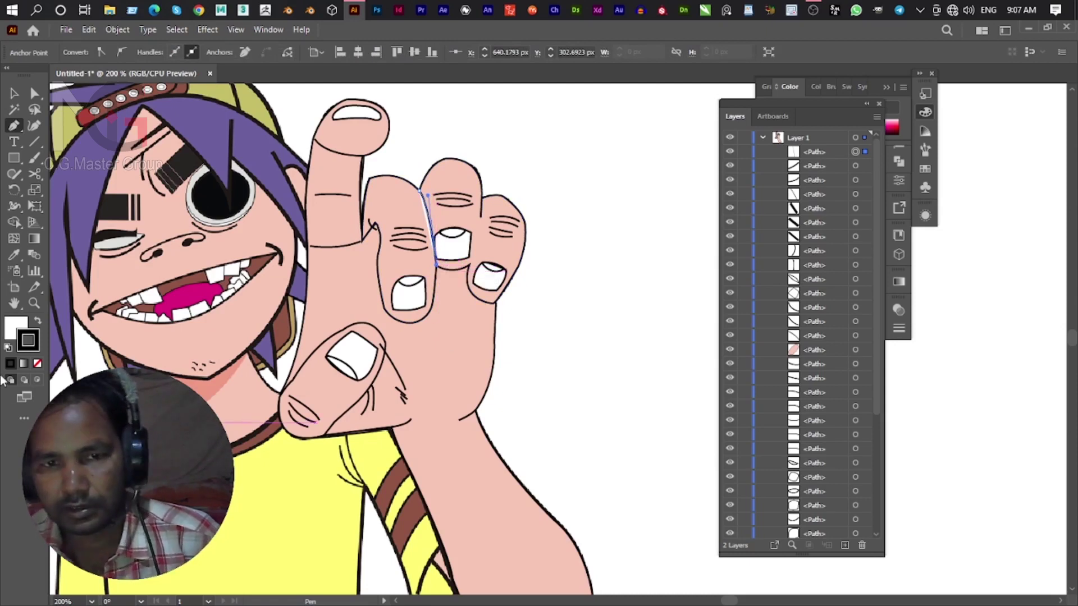
pyautogui.press('x')
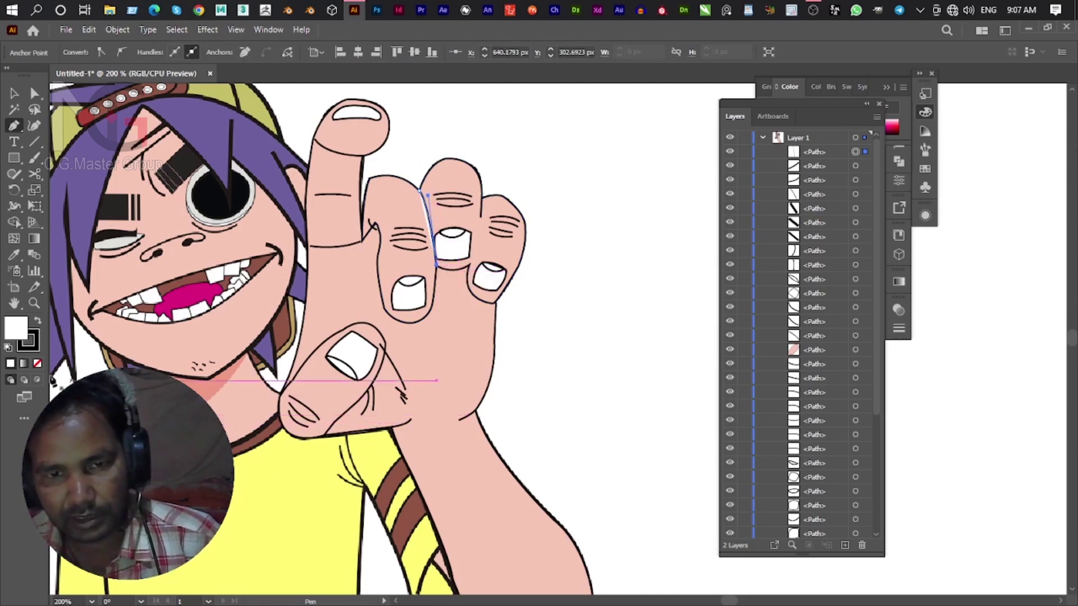
pyautogui.click(37, 364)
pyautogui.click(15, 95)
pyautogui.click(599, 359)
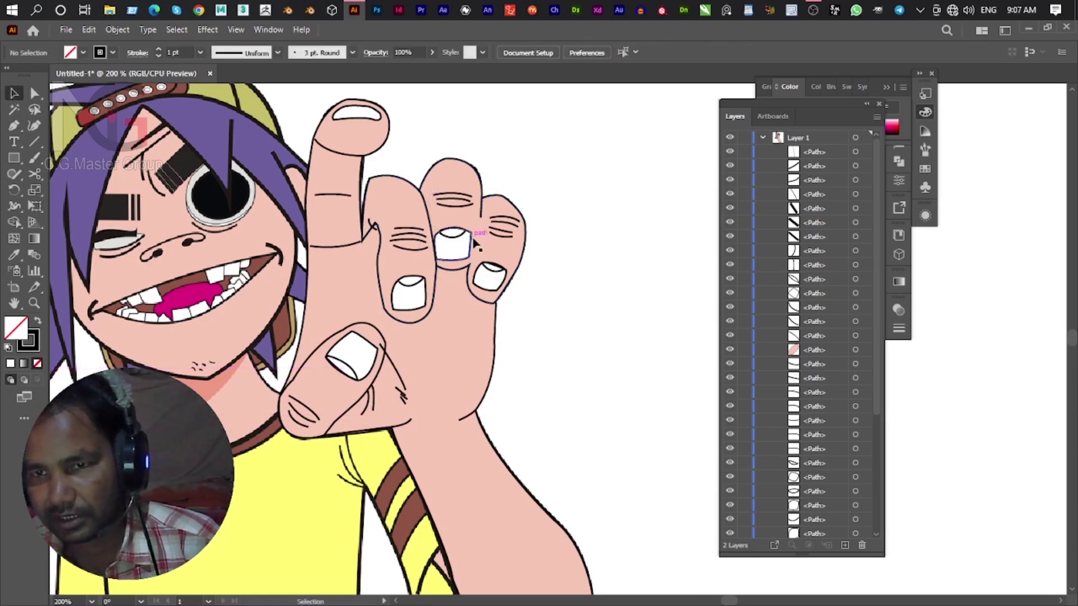
# Draw a curved line between the middle and ring fingers and nudge its end anchor.
pyautogui.press('p')
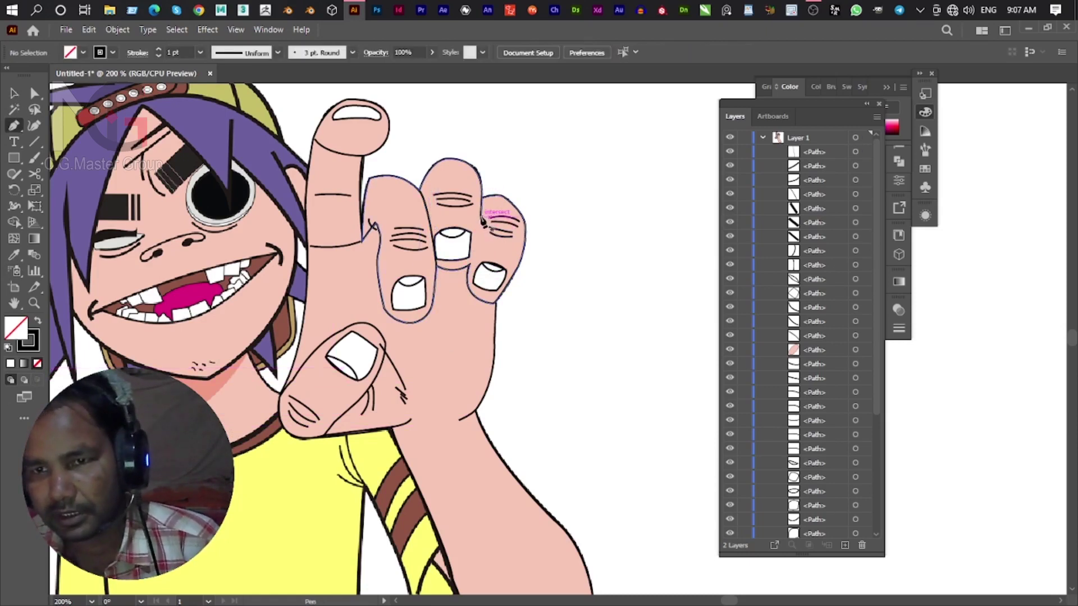
pyautogui.scroll(3, 482, 222)
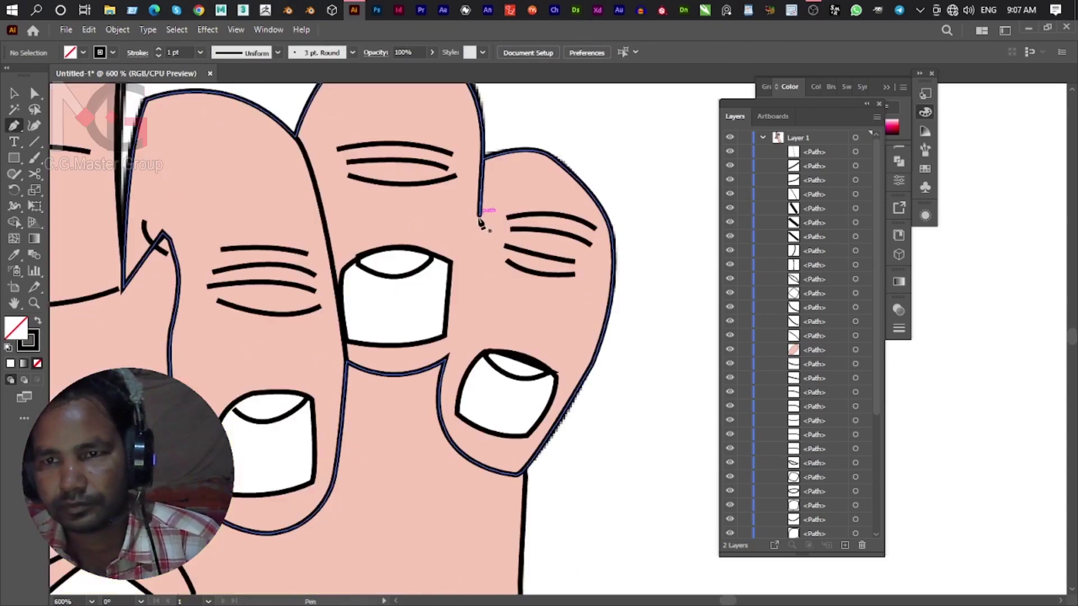
pyautogui.click(479, 220)
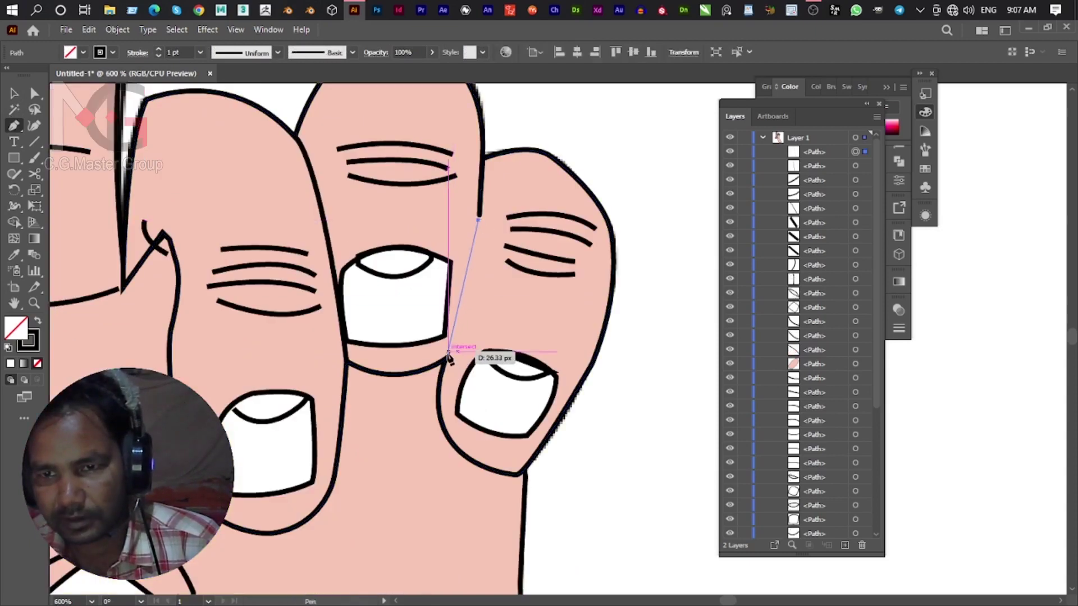
pyautogui.moveTo(448, 354); pyautogui.dragTo(429, 391)
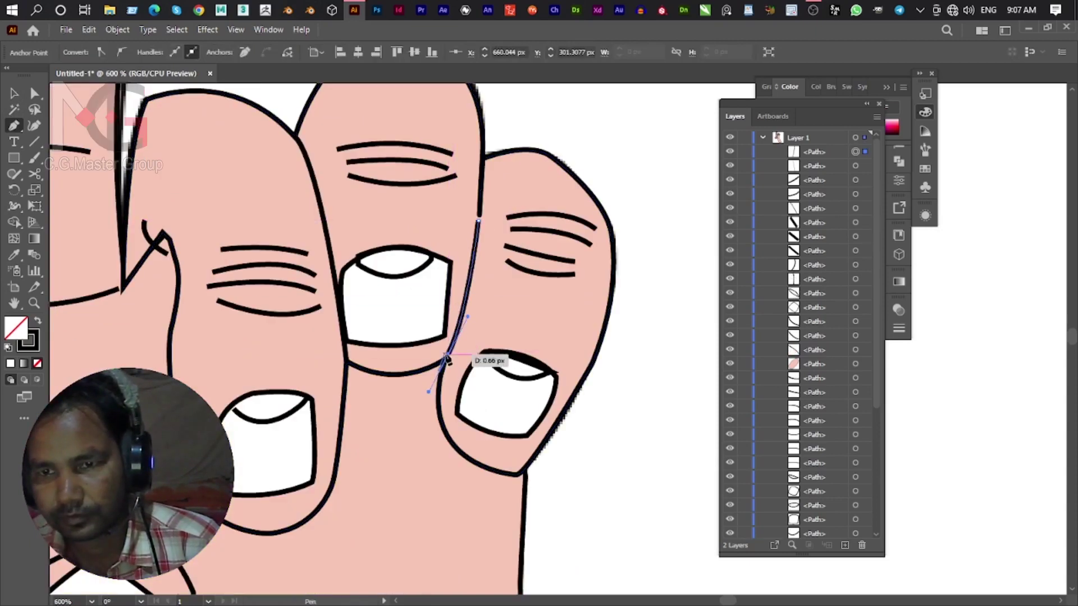
pyautogui.click(448, 355)
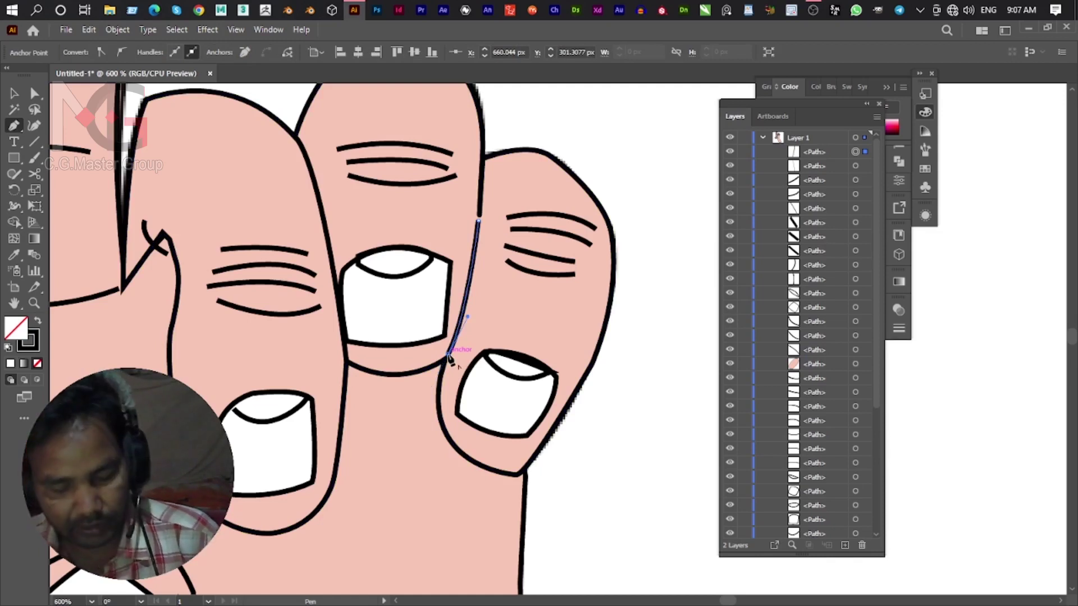
pyautogui.press('a')
pyautogui.moveTo(479, 219); pyautogui.dragTo(481, 204)
pyautogui.scroll(-3, 455, 302)
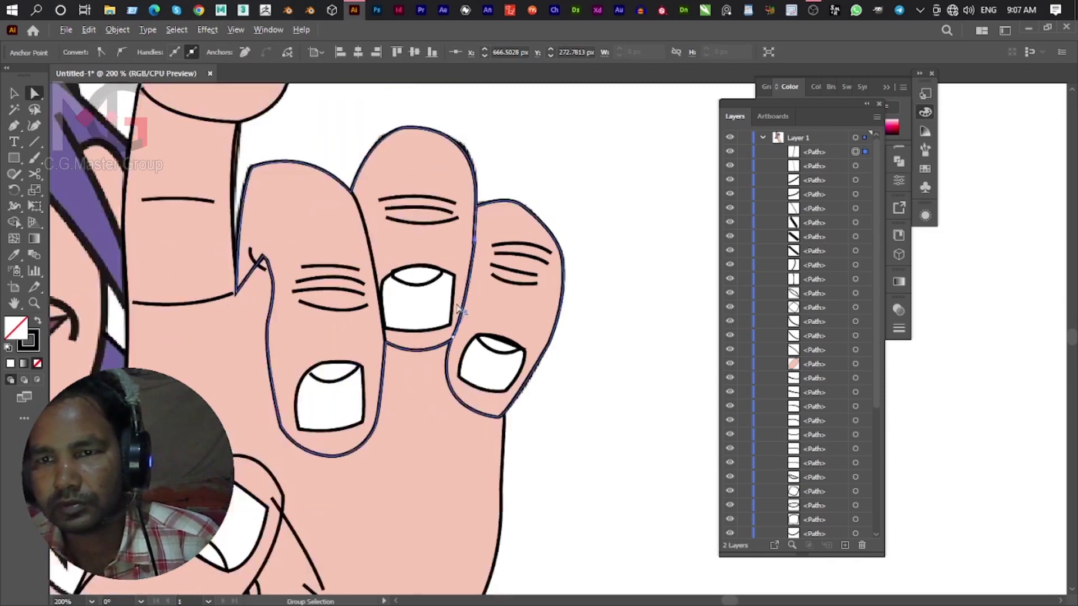
# Marquee-select the hand and arm paths, collapse the hand layer's list, then deselect.
pyautogui.click(14, 95)
pyautogui.click(638, 404)
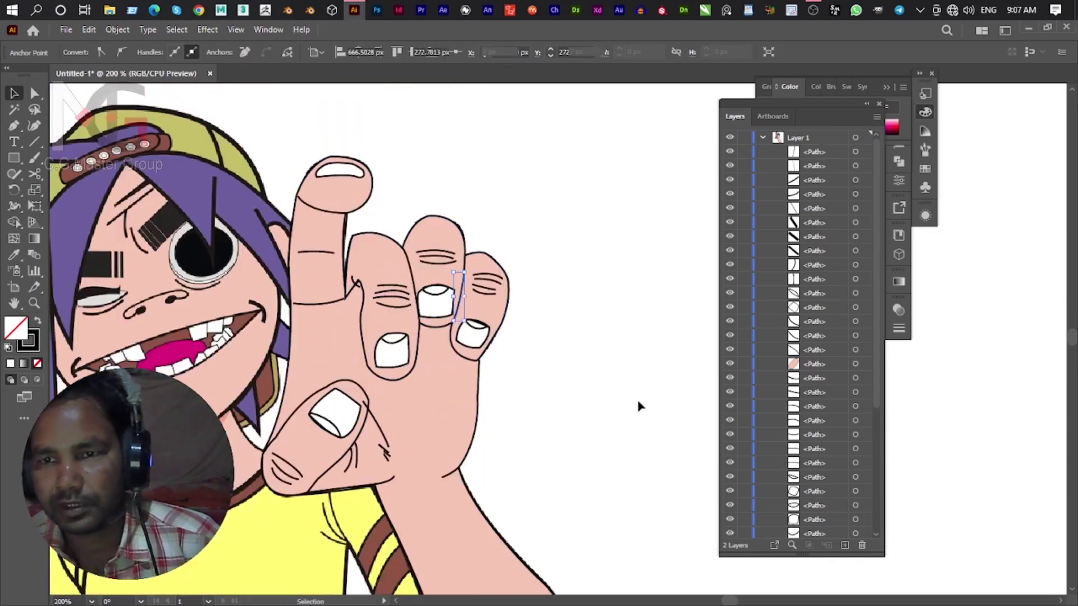
pyautogui.scroll(-5, 311, 452)
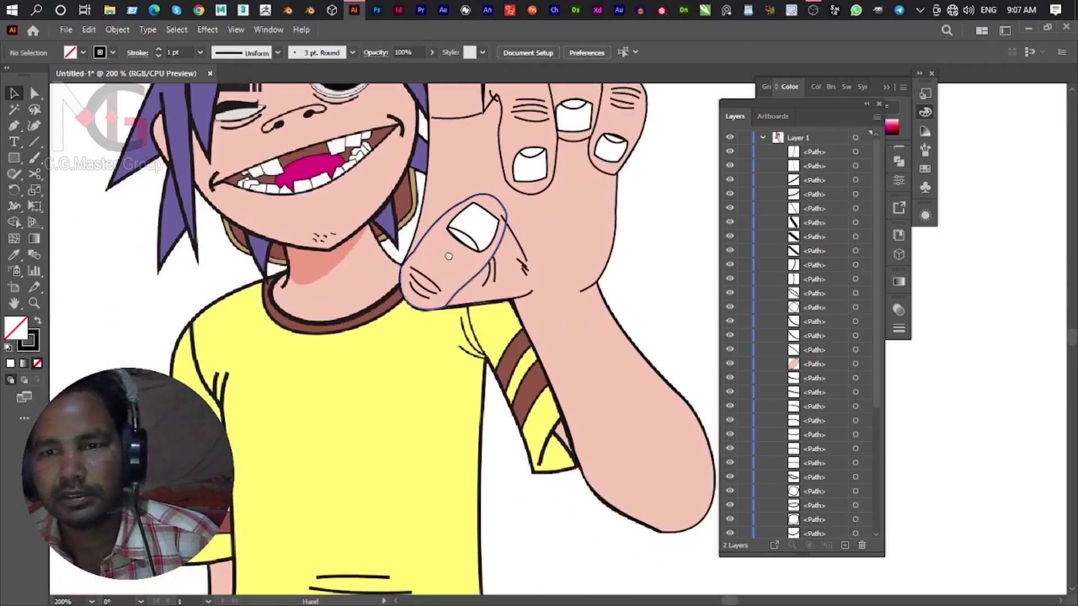
pyautogui.scroll(-1, 488, 306)
pyautogui.scroll(-3, 488, 306)
pyautogui.moveTo(640, 126); pyautogui.dragTo(425, 449)
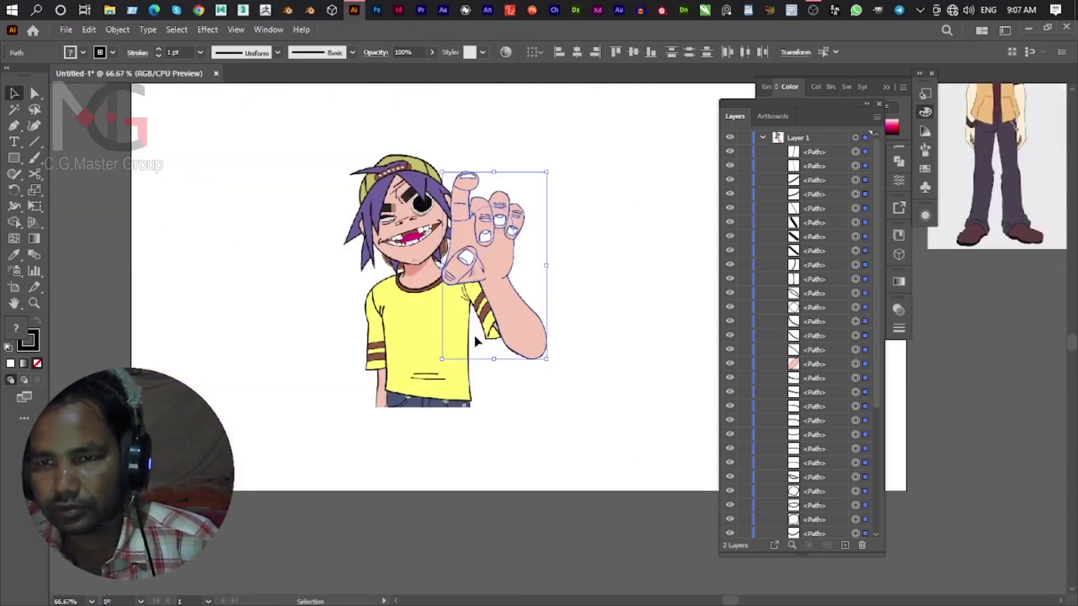
pyautogui.press('a')
pyautogui.click(763, 138)
pyautogui.hotkey('ctrl', 'shift', 'a')
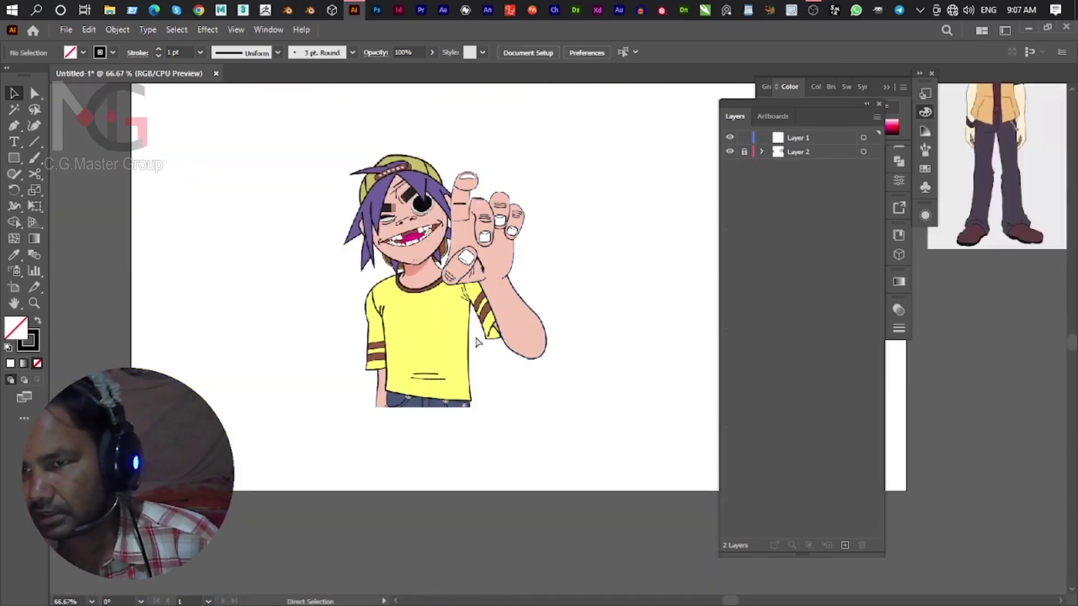
pyautogui.press('v')
pyautogui.click(812, 139)
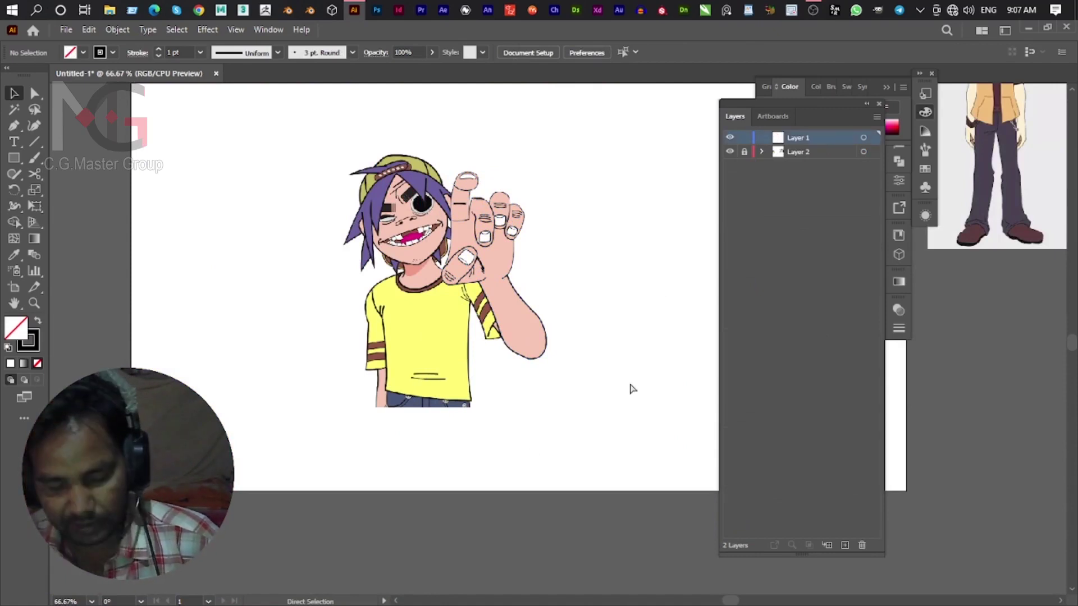
# Delete the pasted duplicate hand and select all the remaining hand paths.
pyautogui.hotkey('ctrl', 'v')
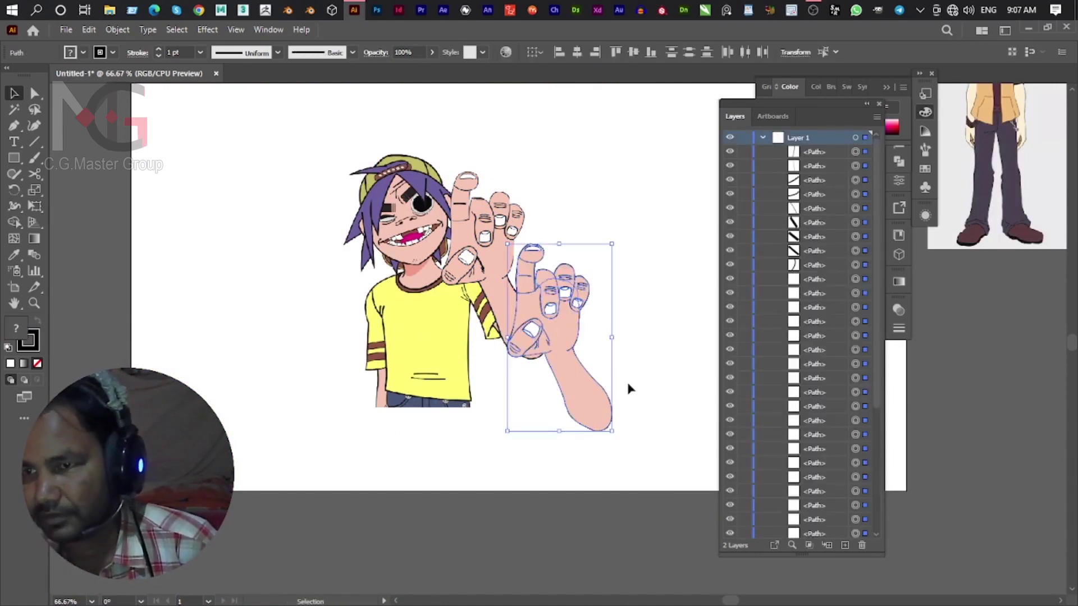
pyautogui.click(763, 137)
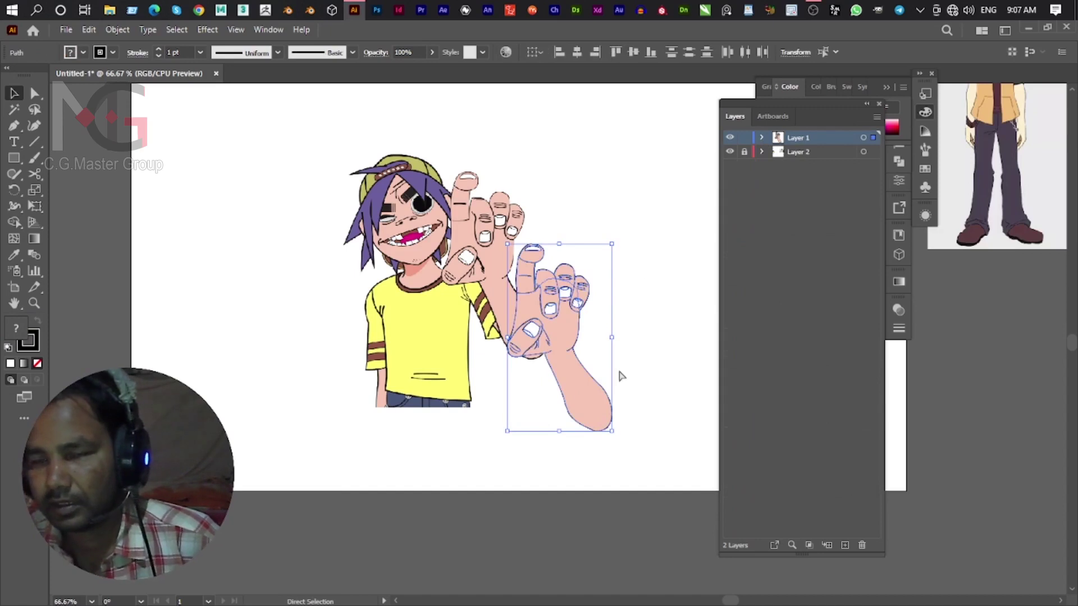
pyautogui.press('Delete')
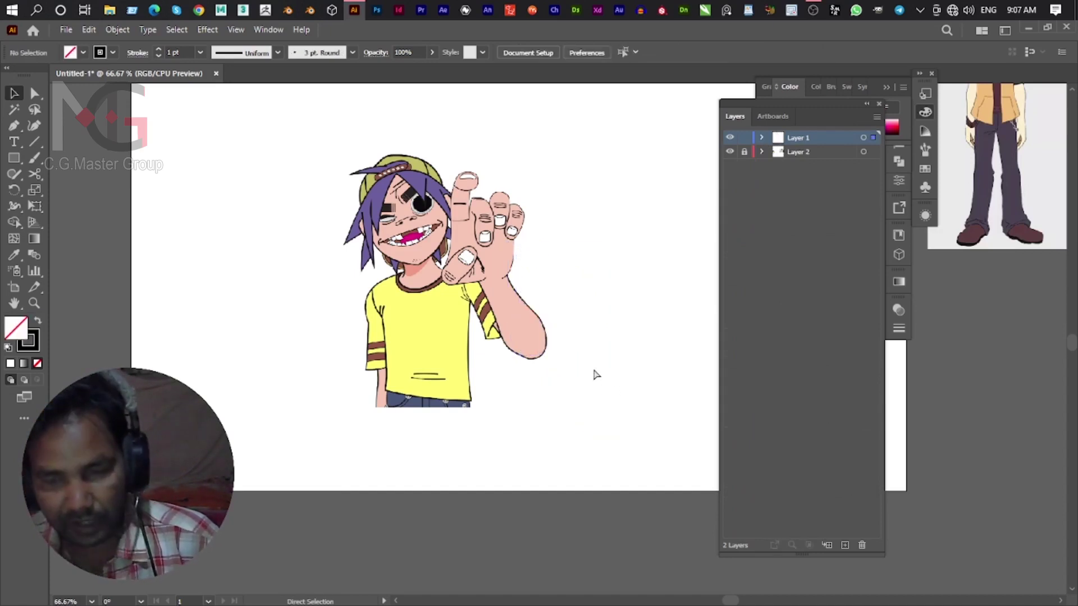
pyautogui.press('v')
pyautogui.hotkey('ctrl', 'a')
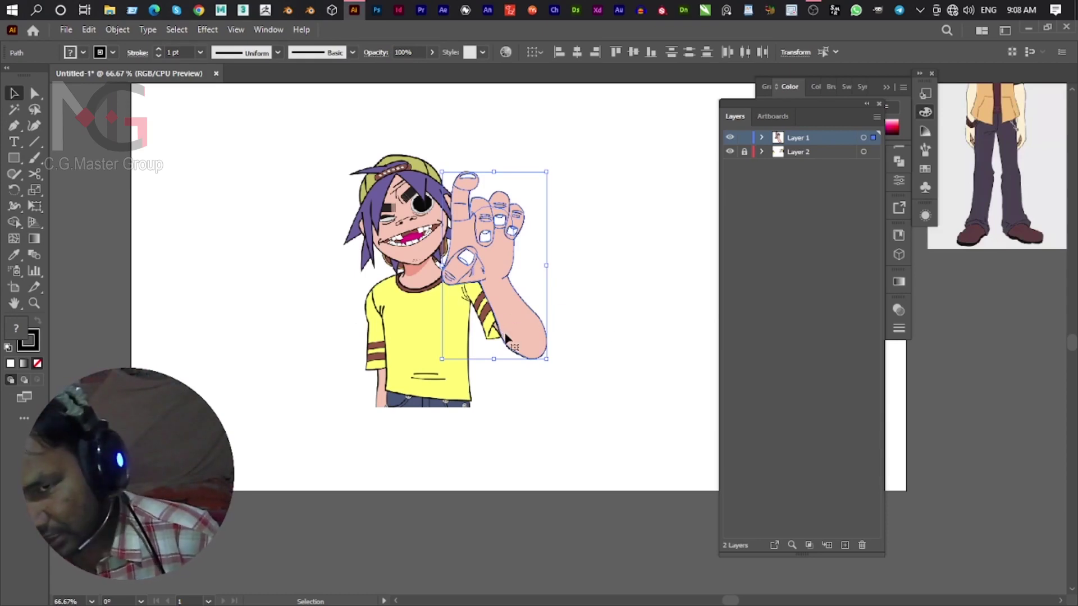
pyautogui.scroll(2, 505, 337)
pyautogui.press('Delete')
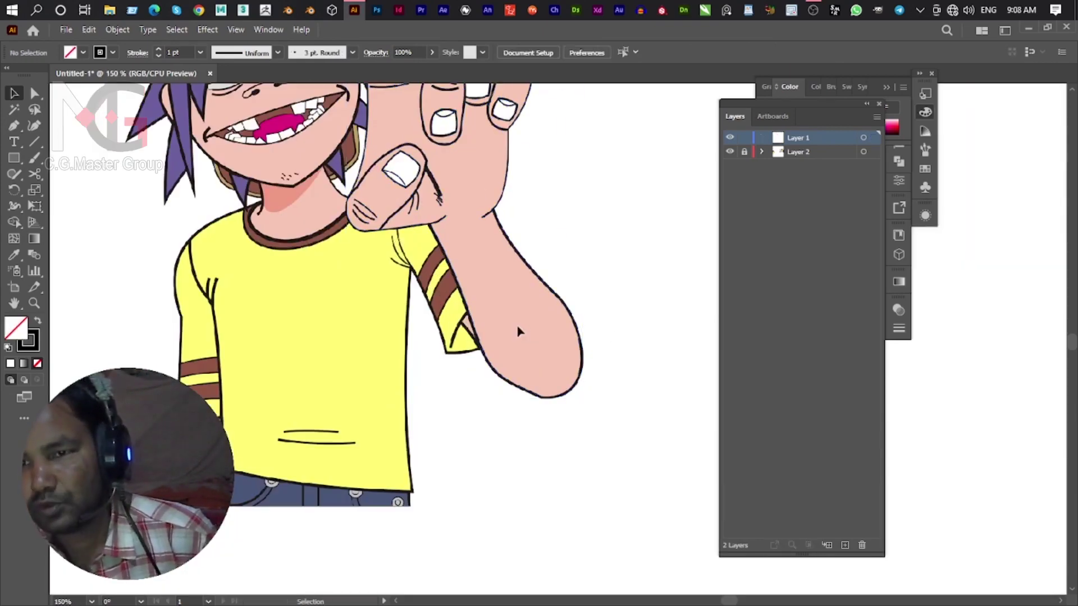
pyautogui.scroll(1, 519, 331)
pyautogui.scroll(2, 525, 340)
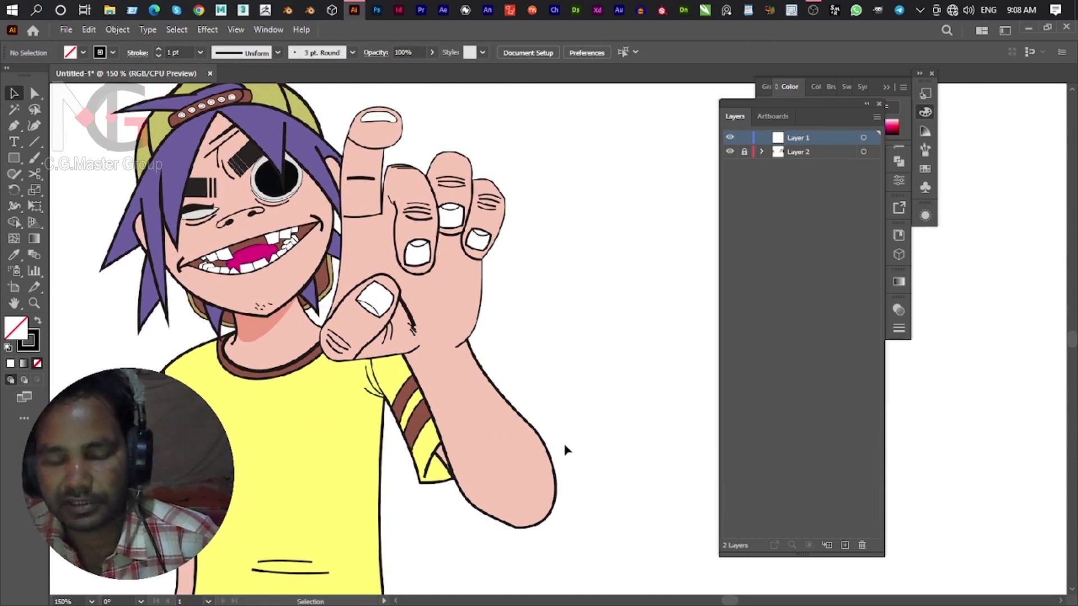
pyautogui.hotkey('ctrl', 'z')
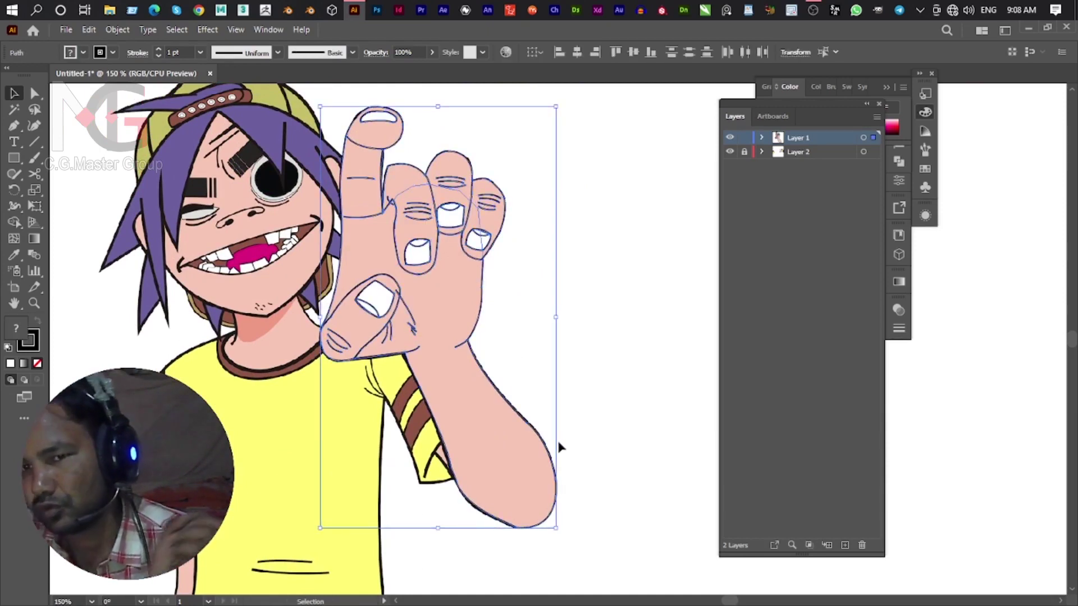
pyautogui.click(89, 29)
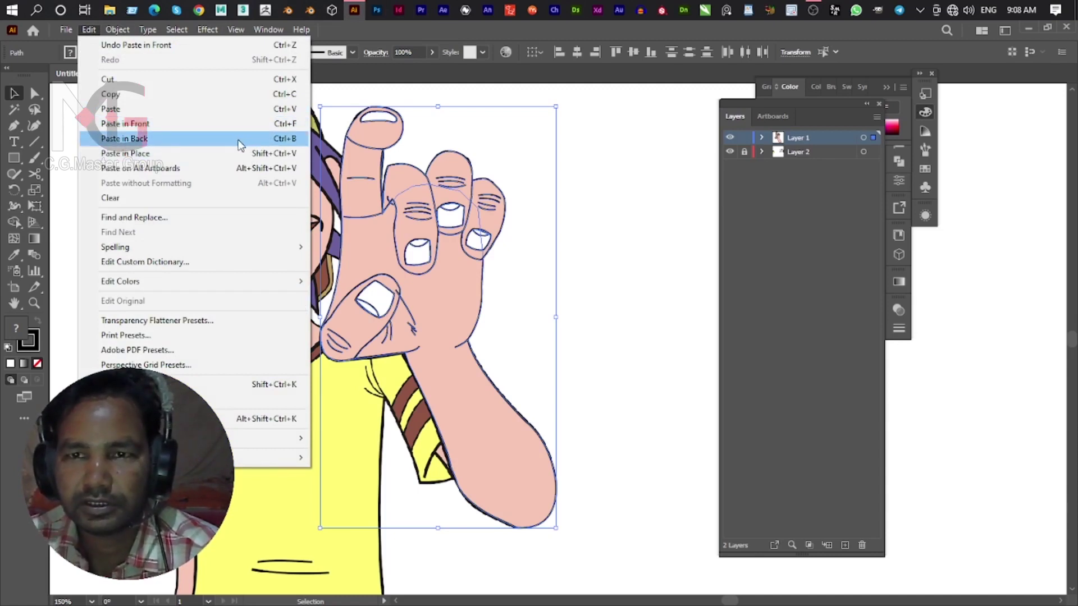
pyautogui.click(807, 248)
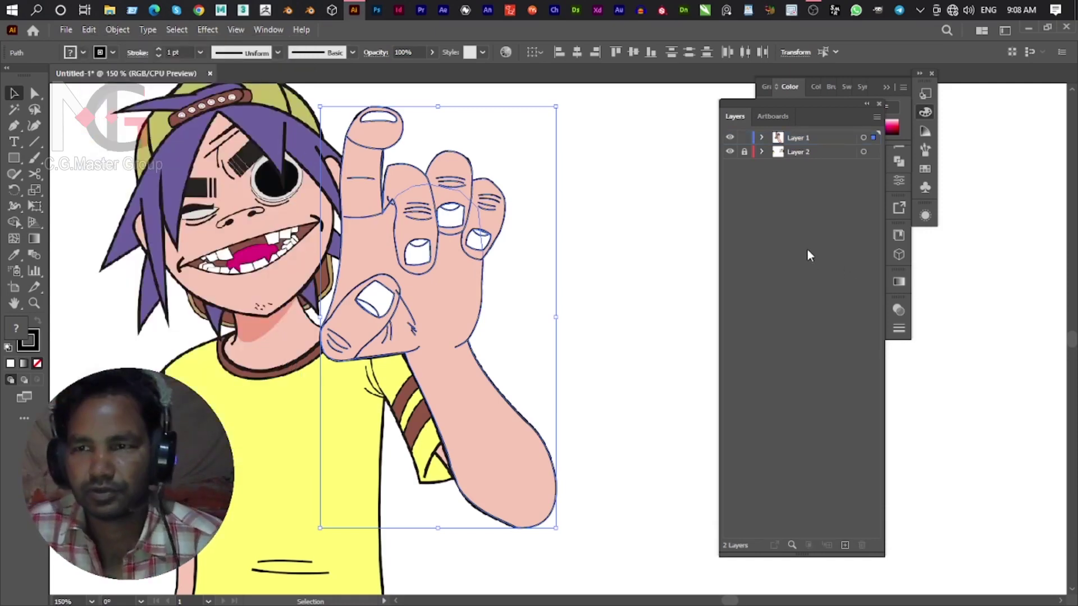
pyautogui.moveTo(252, 333); pyautogui.dragTo(295, 345)
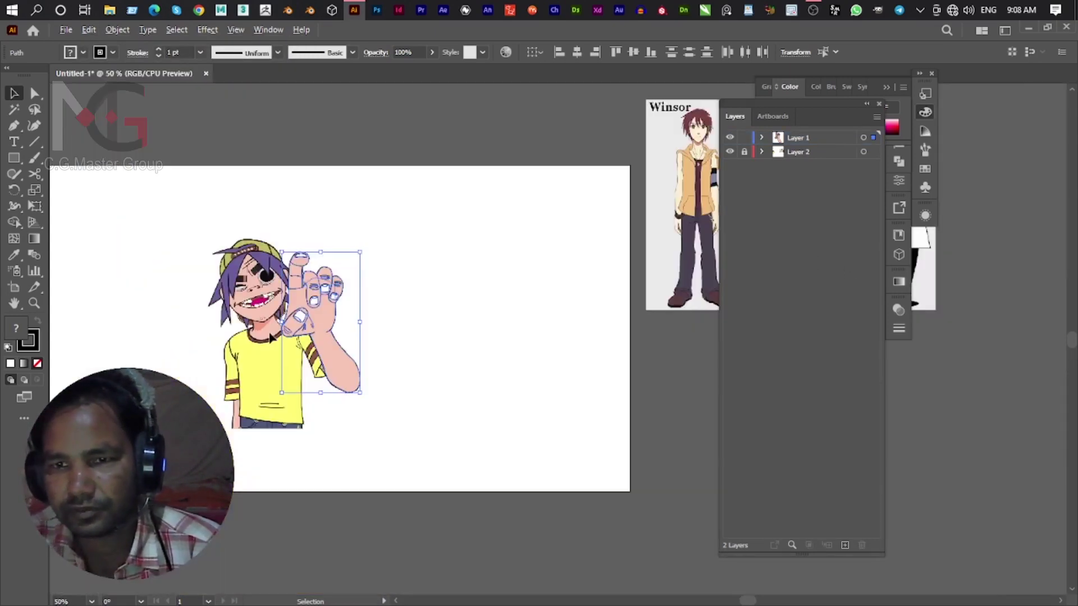
# Draw a closed four-sided patch where the forearm meets the sleeve.
pyautogui.keyDown('alt'); pyautogui.scroll(2, 421, 404); pyautogui.keyUp('alt')
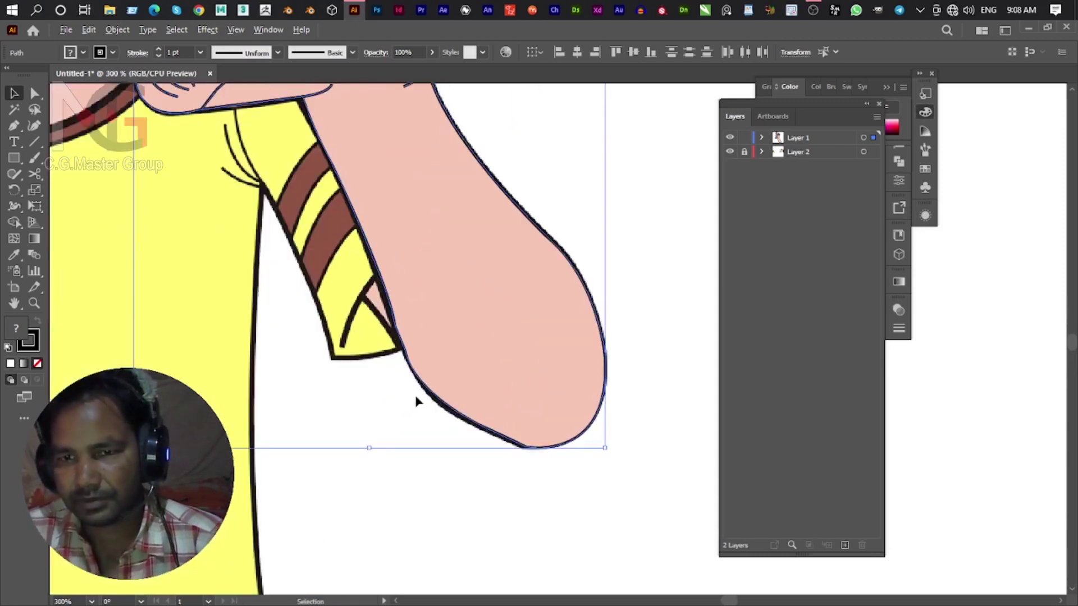
pyautogui.press('p')
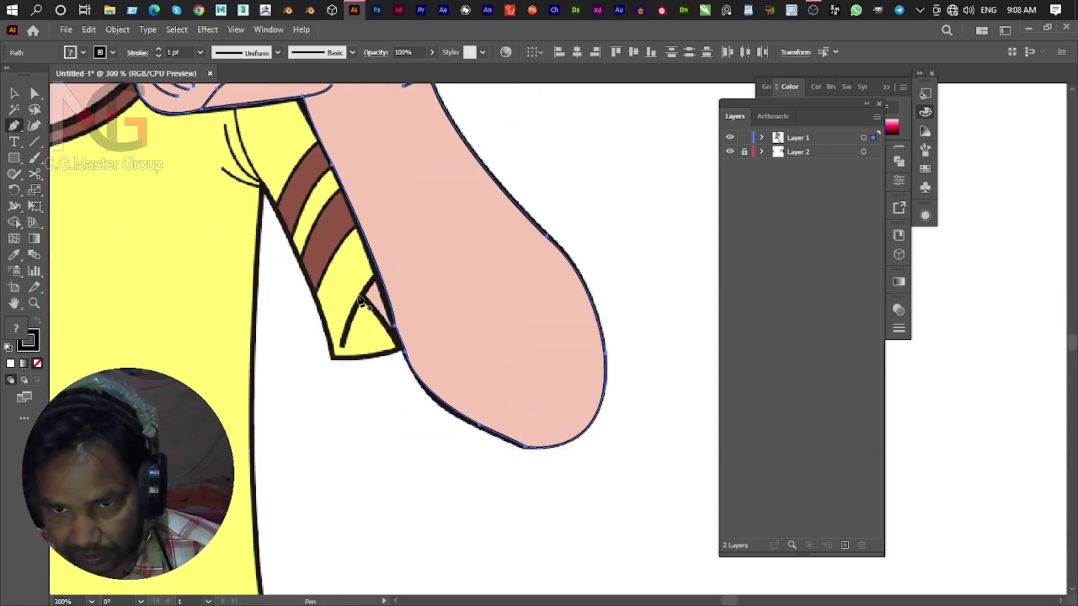
pyautogui.click(354, 288)
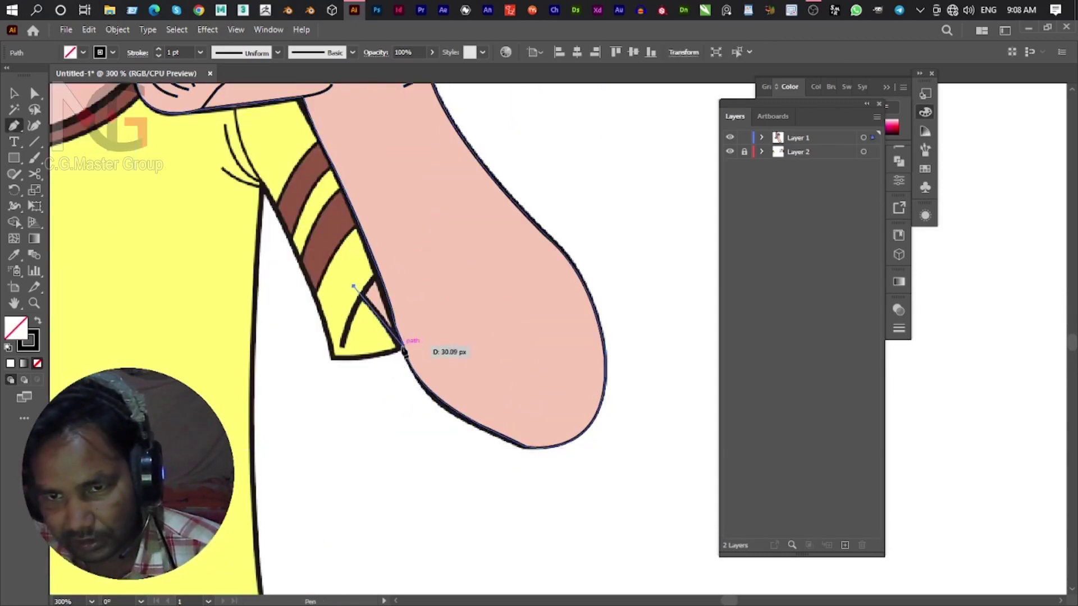
pyautogui.click(404, 349)
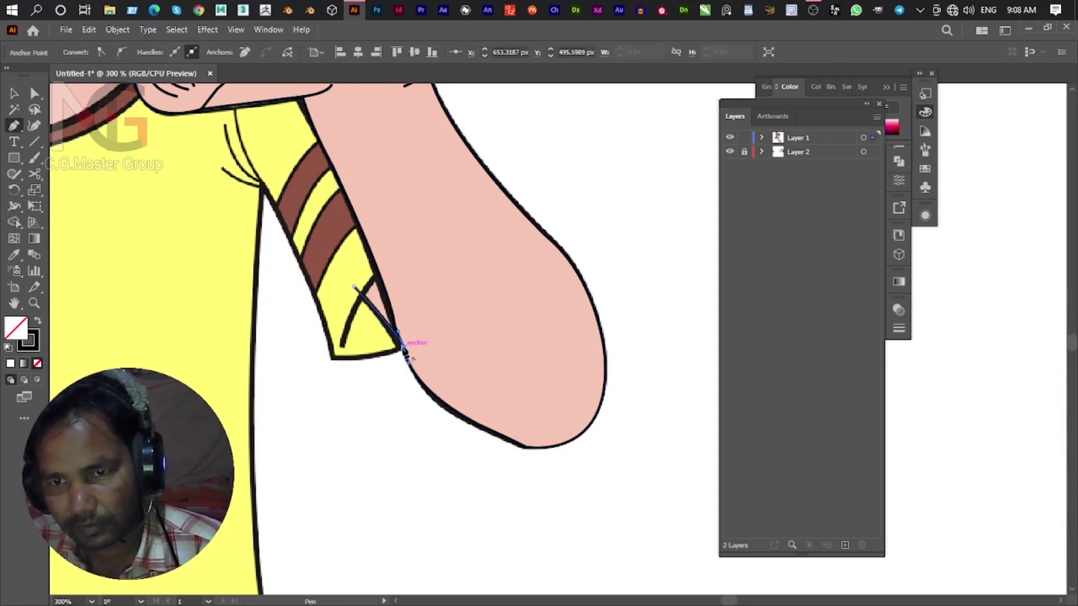
pyautogui.scroll(3, 471, 275)
pyautogui.click(525, 331)
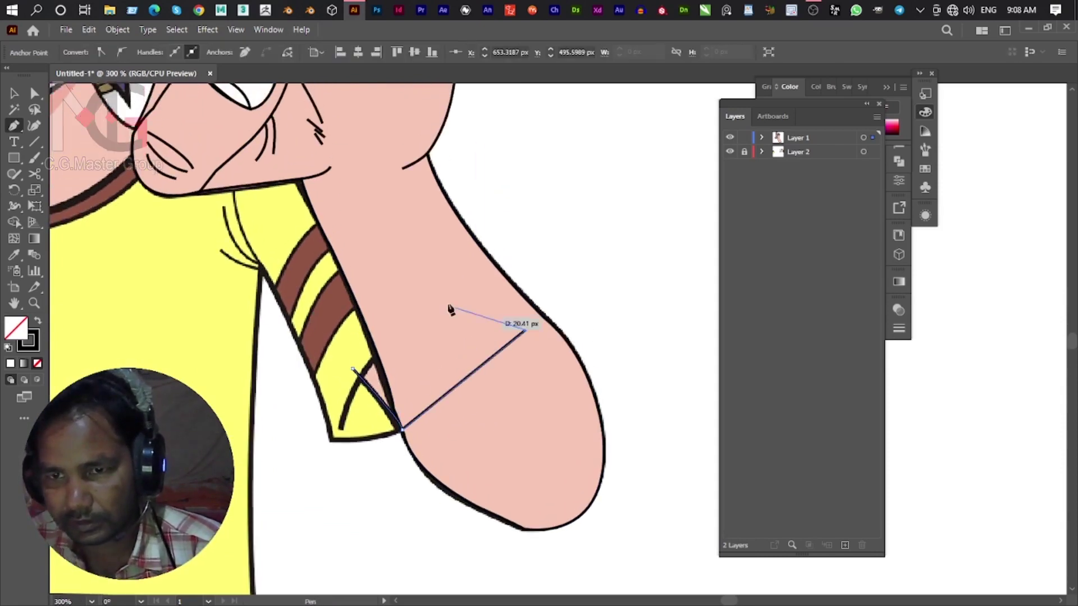
pyautogui.click(426, 280)
pyautogui.click(352, 370)
# Give the patch a skin-pink fill and black outline sampled from the artwork.
pyautogui.press('i')
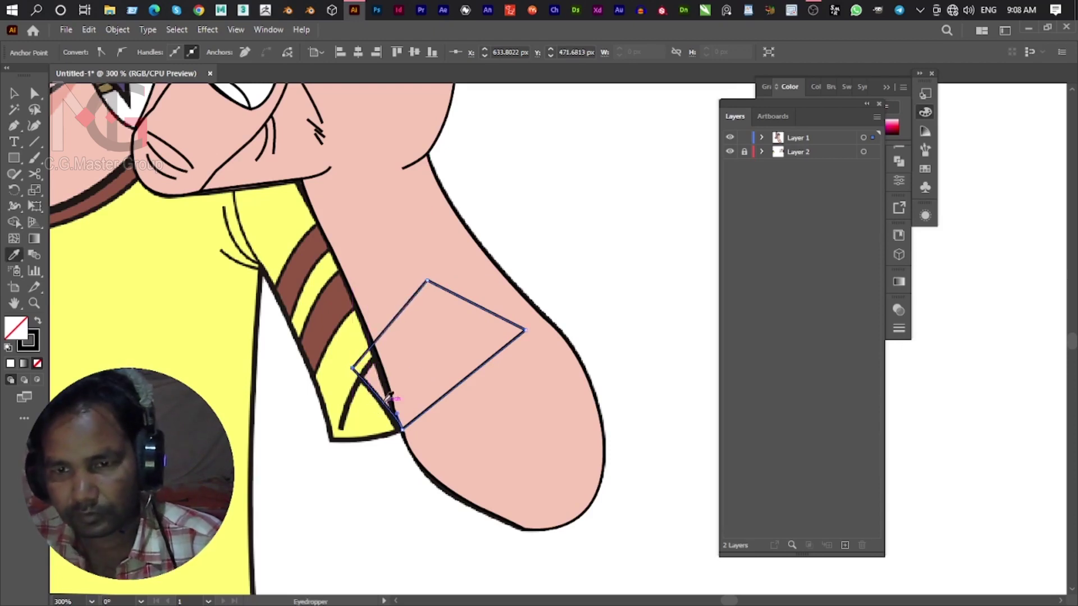
pyautogui.click(382, 383)
pyautogui.click(14, 93)
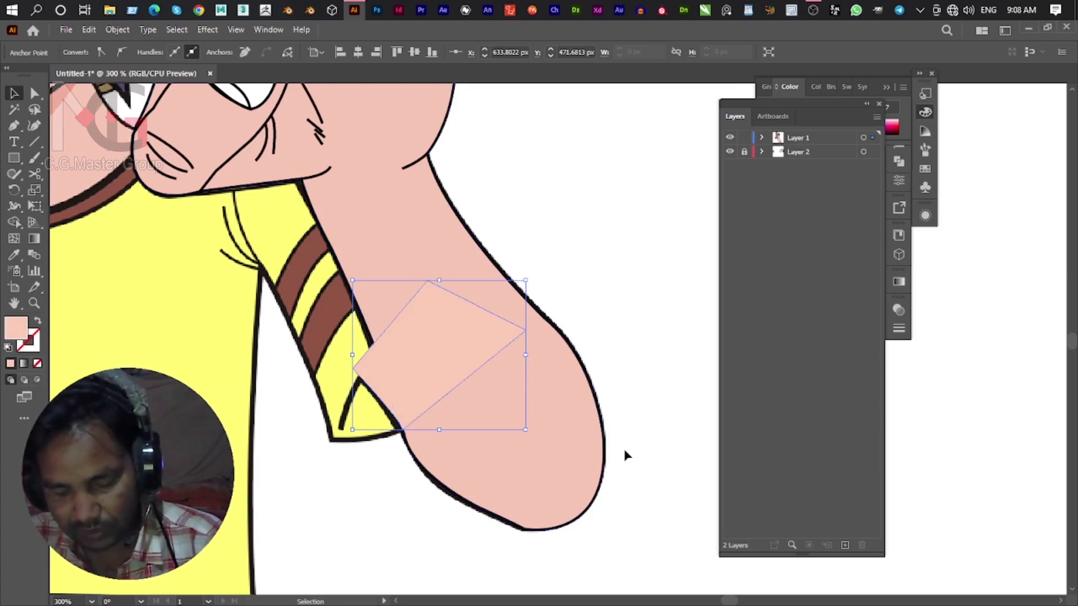
pyautogui.press('i')
pyautogui.click(571, 395)
pyautogui.click(14, 94)
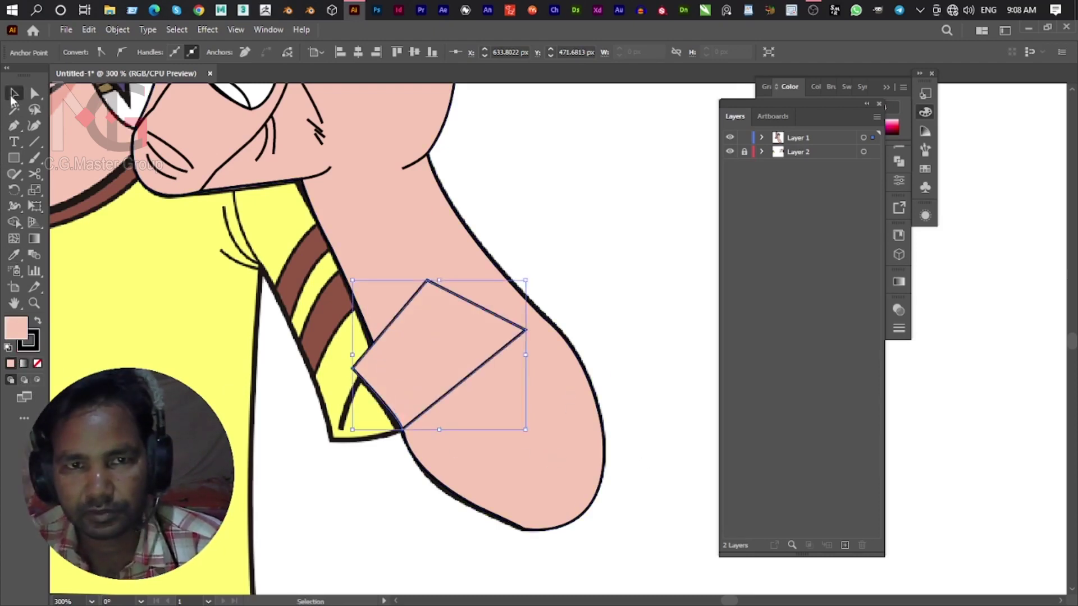
# Send the patch to the back, behind the arm.
pyautogui.rightClick(445, 353)
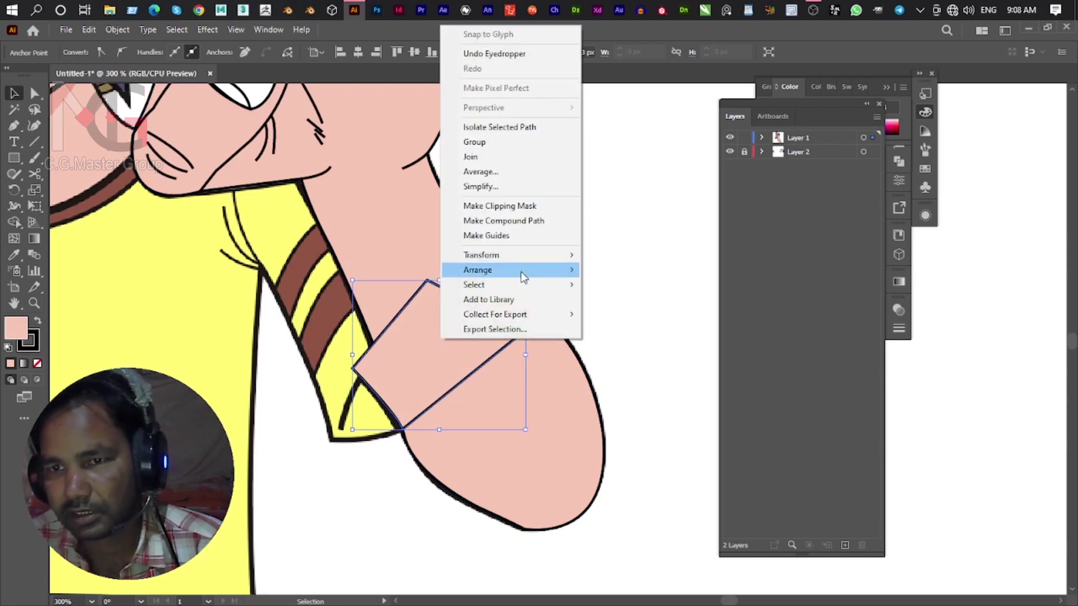
pyautogui.moveTo(477, 269)
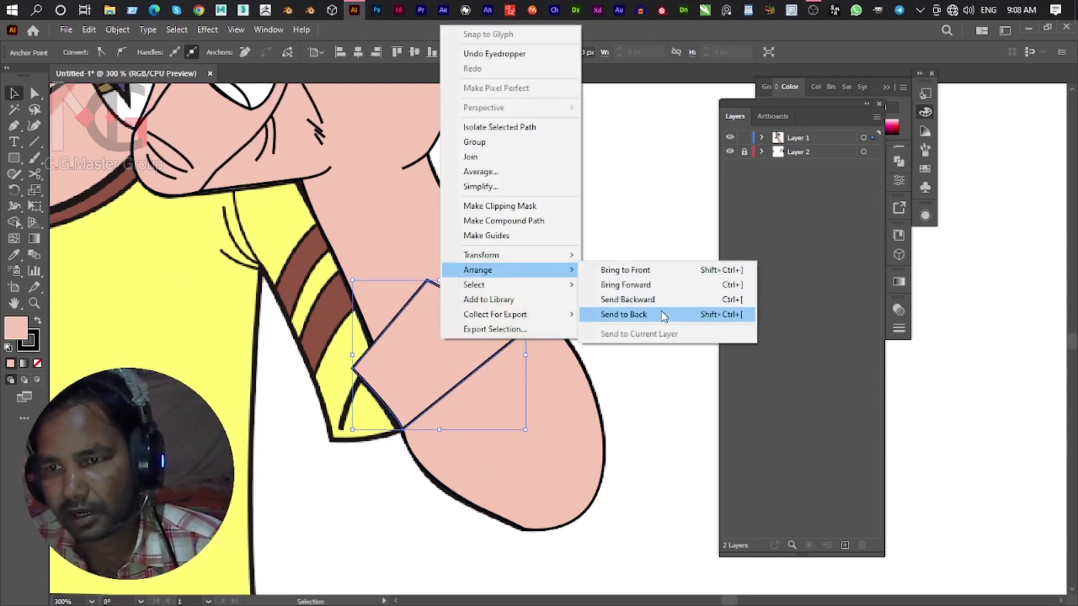
pyautogui.click(662, 314)
pyautogui.click(459, 502)
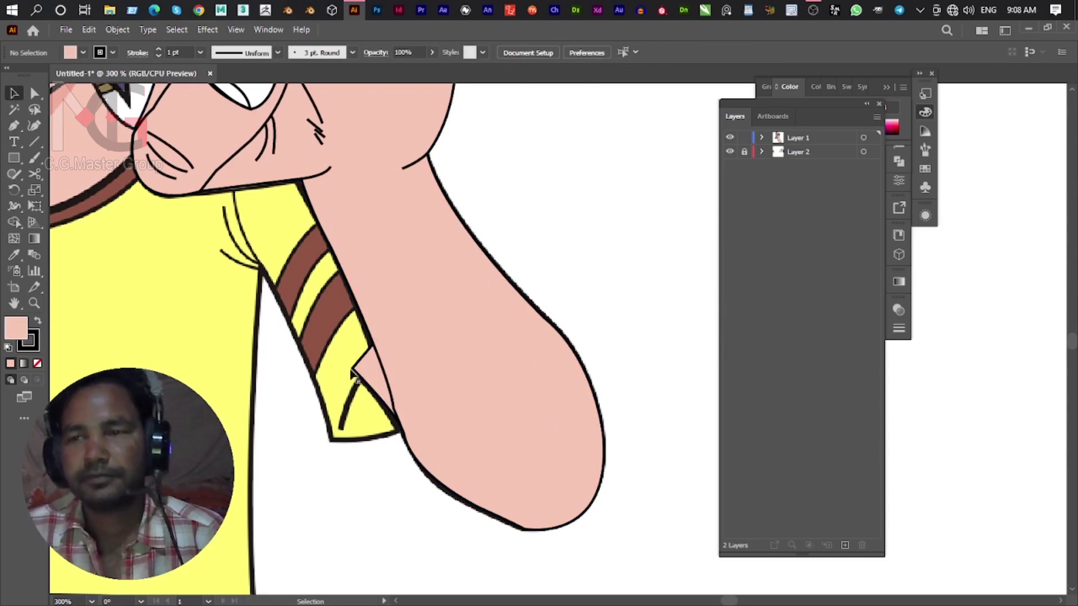
# Rename Layer 1 to 'Hand'.
pyautogui.doubleClick(808, 138)
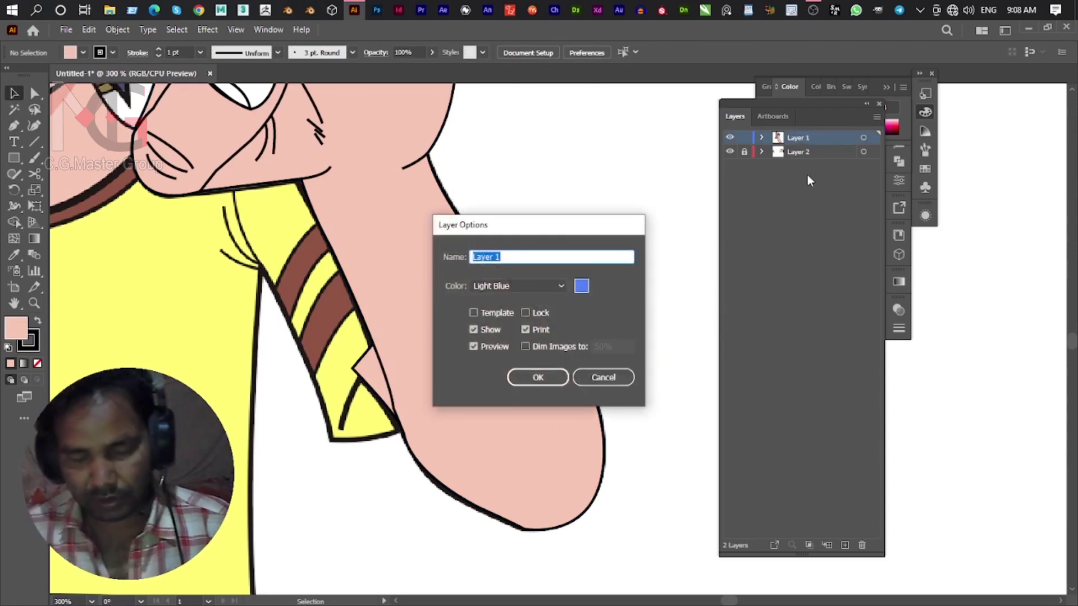
pyautogui.click(618, 378)
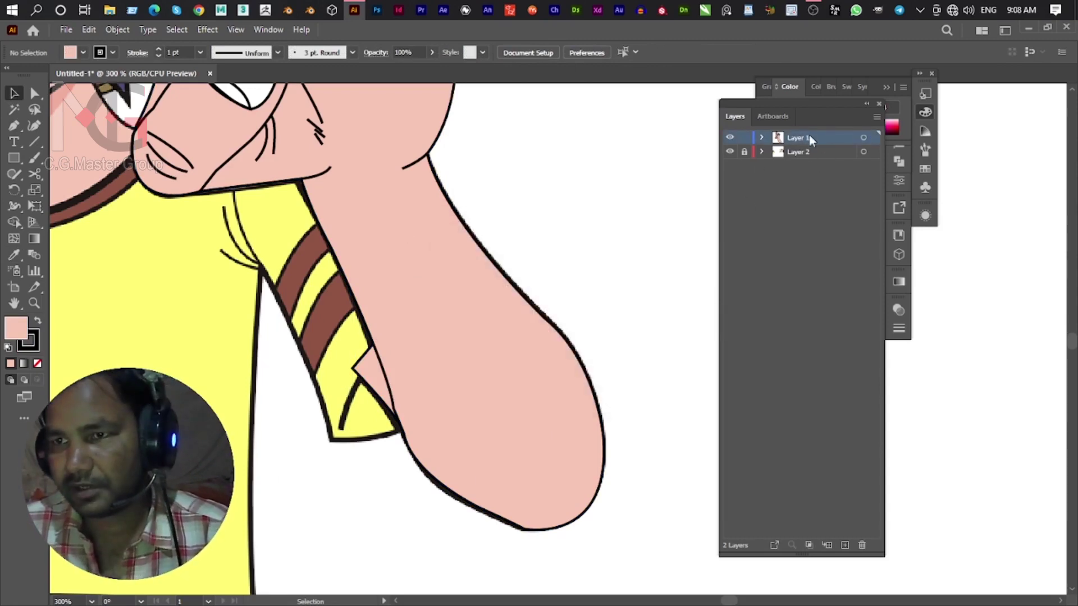
pyautogui.write('Hand')
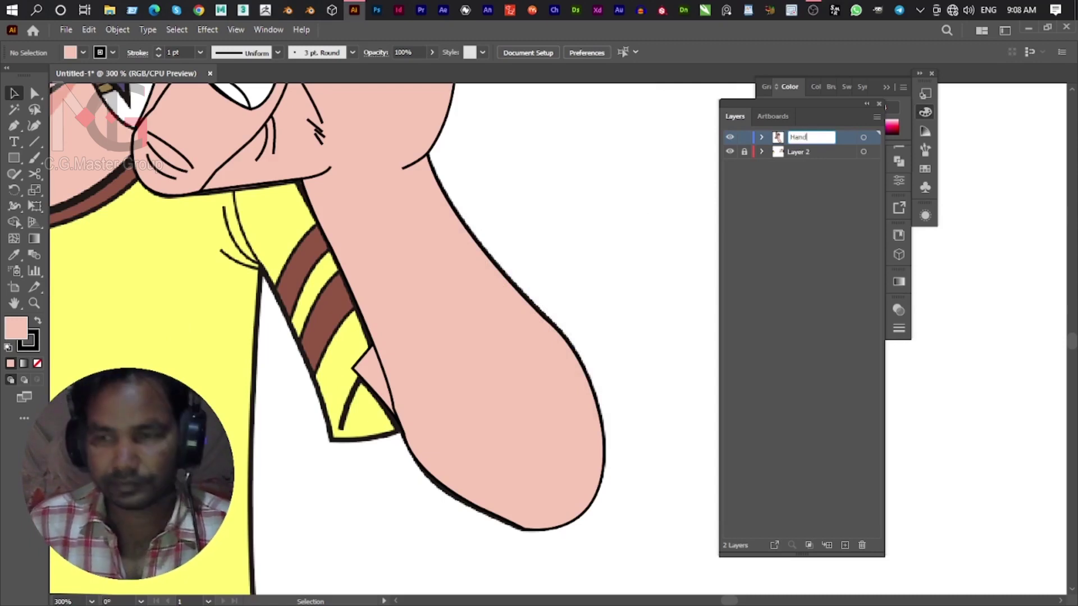
pyautogui.click(806, 294)
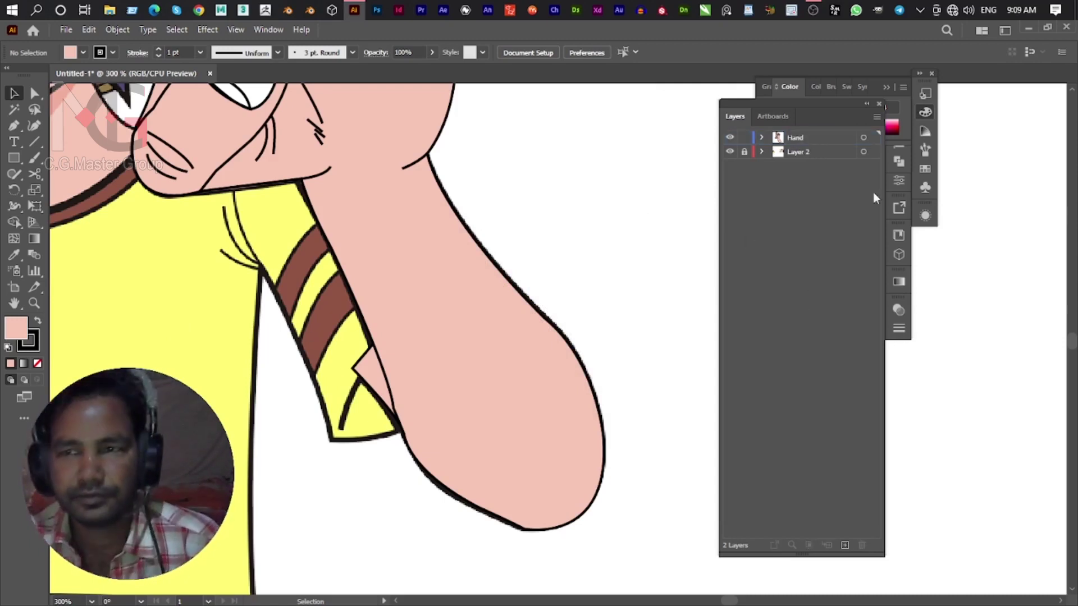
# Lock the Hand layer and show its artwork as outlines over the reference.
pyautogui.click(744, 137)
pyautogui.keyDown('ctrl'); pyautogui.click(730, 138); pyautogui.keyUp('ctrl')
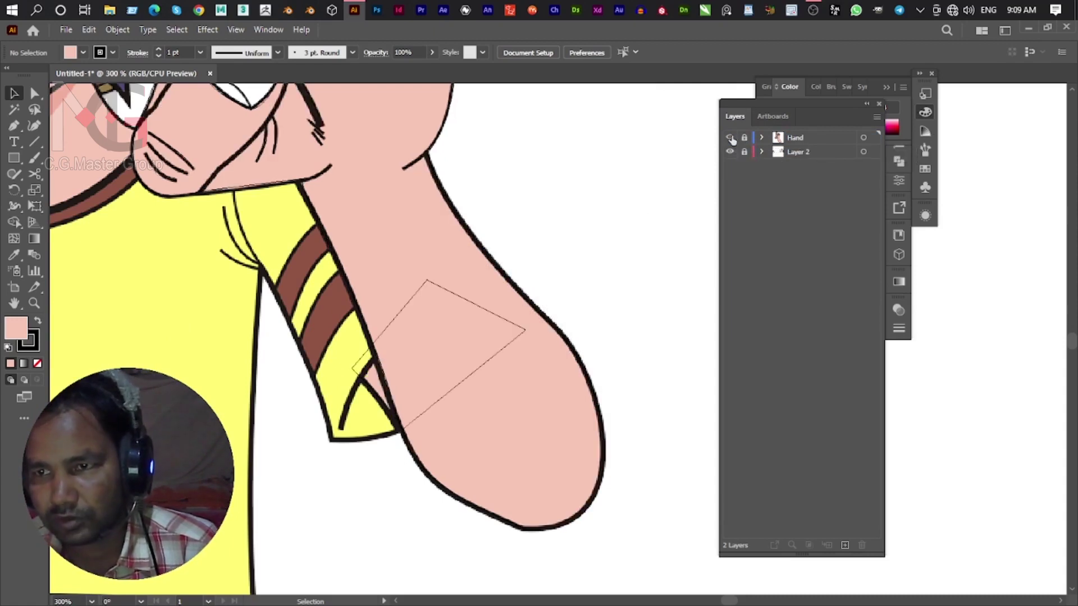
pyautogui.scroll(-2, 307, 330)
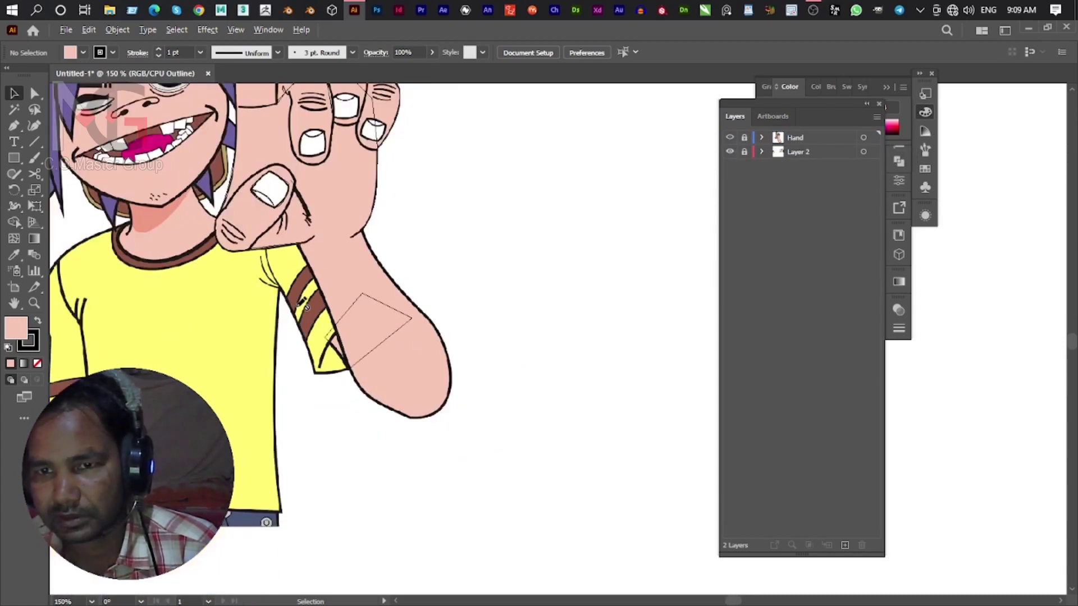
pyautogui.keyDown('ctrl'); pyautogui.click(730, 137); pyautogui.keyUp('ctrl')
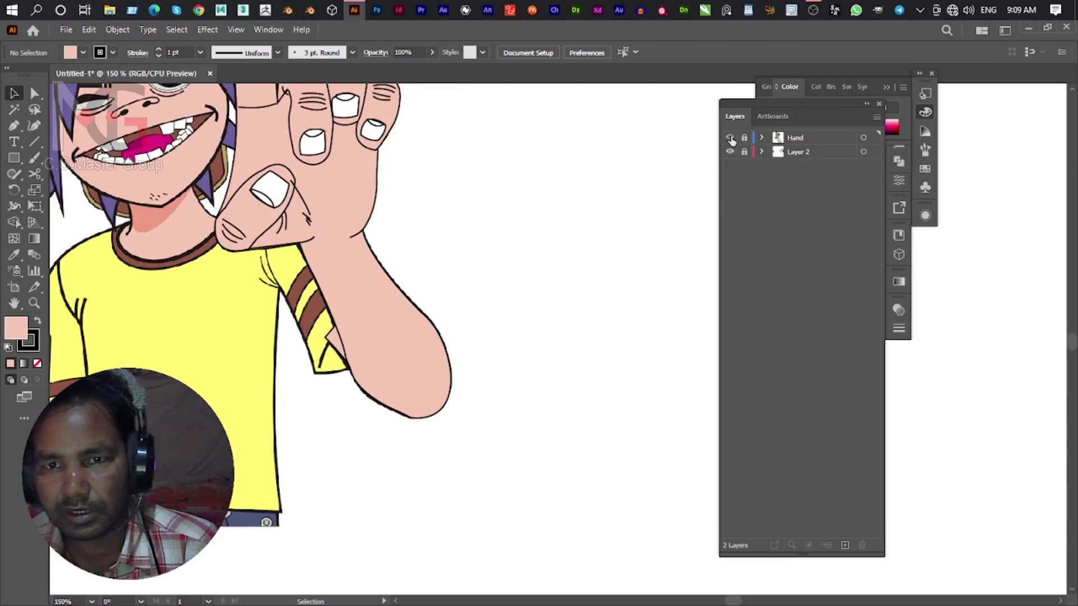
pyautogui.keyDown('ctrl'); pyautogui.click(730, 137); pyautogui.keyUp('ctrl')
pyautogui.keyDown('ctrl'); pyautogui.click(730, 138); pyautogui.keyUp('ctrl')
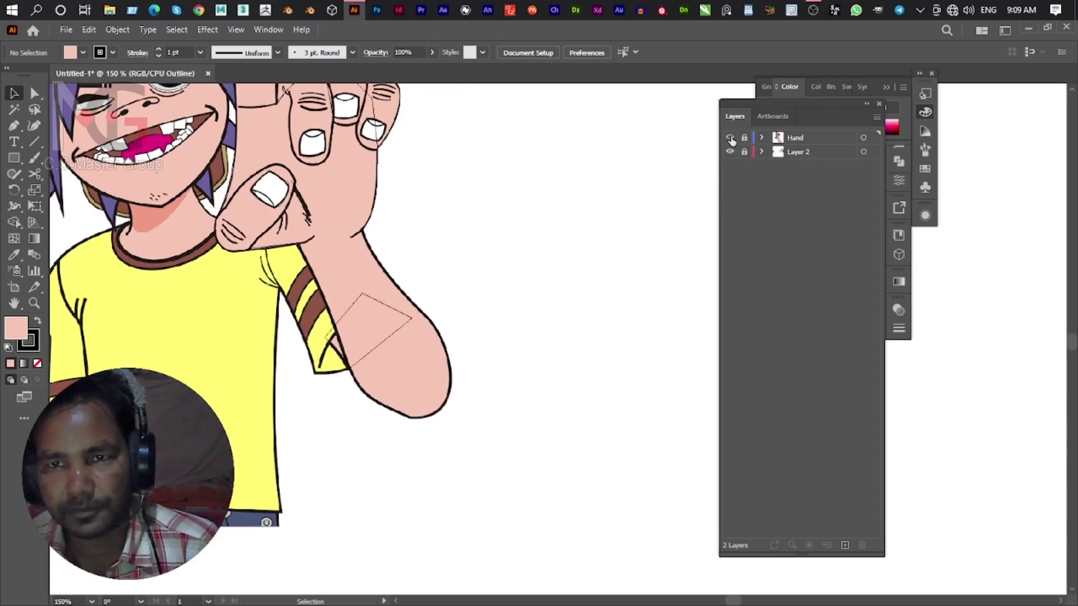
pyautogui.hscroll(-5, 503, 347)
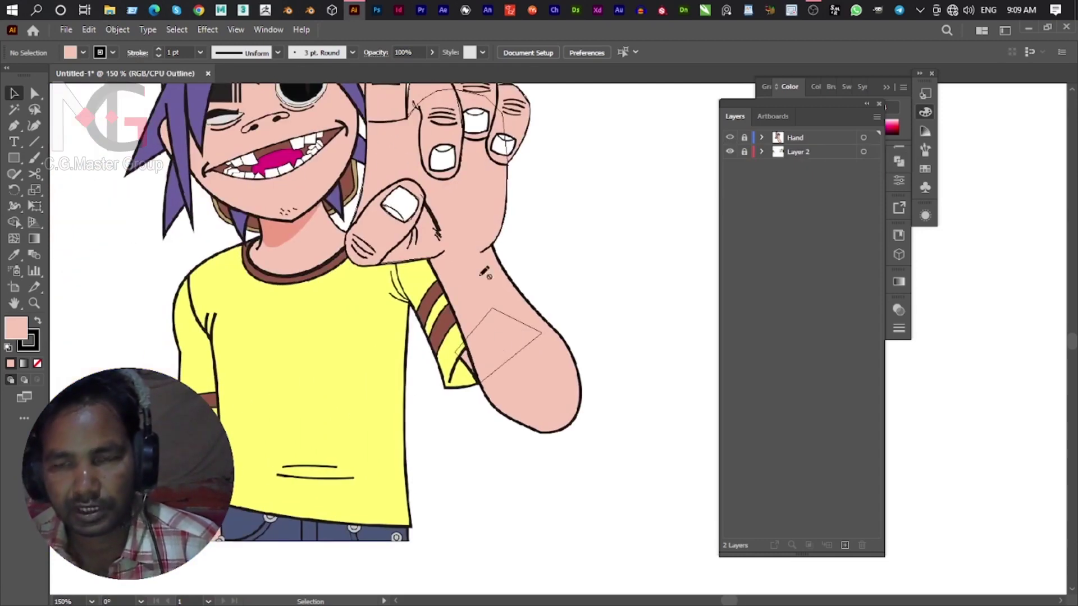
pyautogui.press('p')
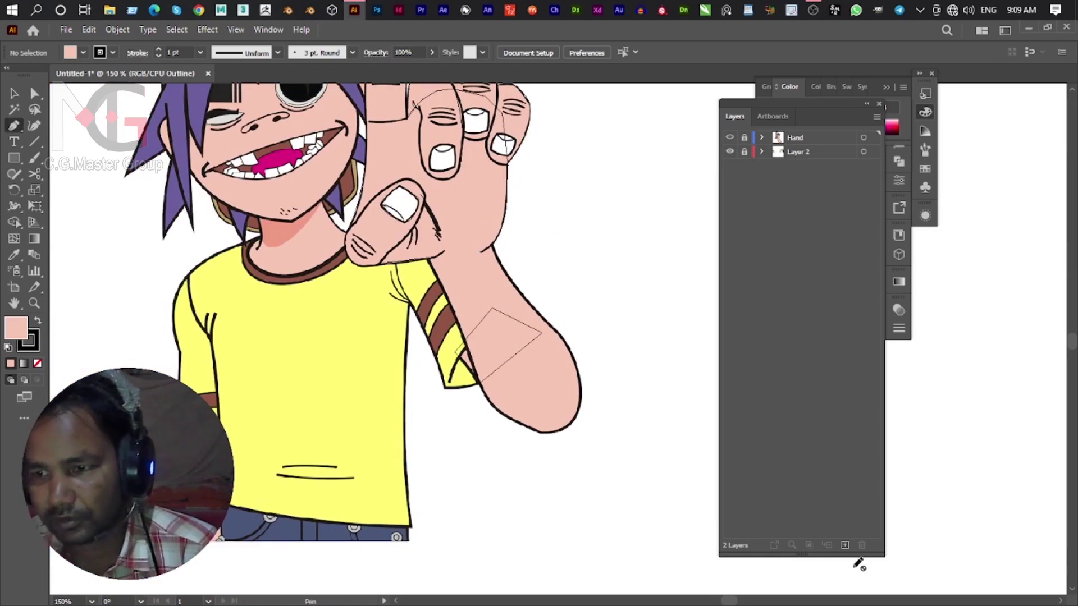
# Create a new layer named 'face' at the top of the stack.
pyautogui.click(844, 544)
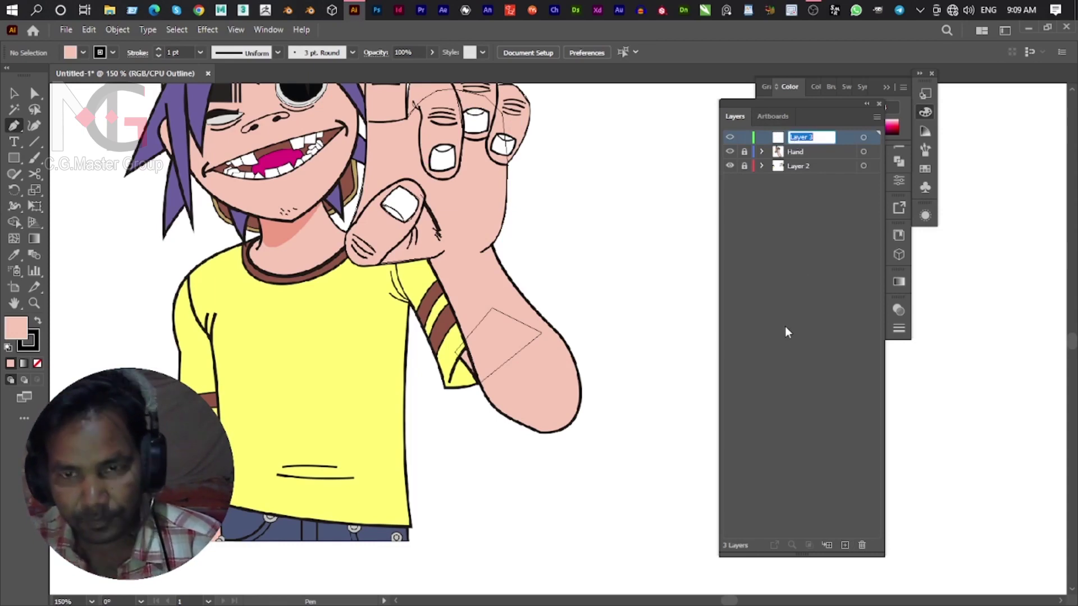
pyautogui.write('face')
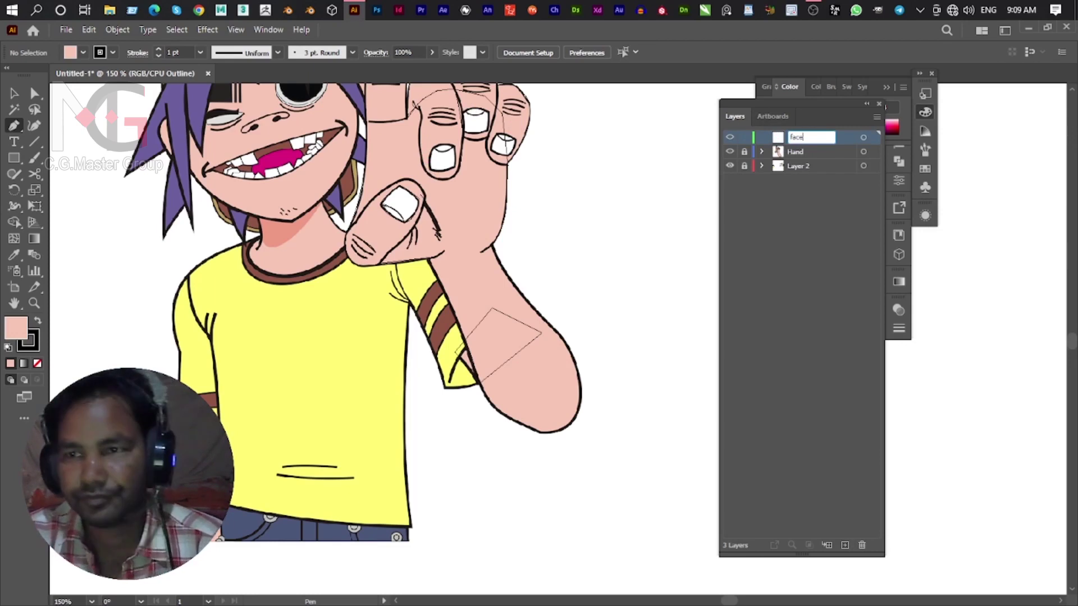
pyautogui.press('Return')
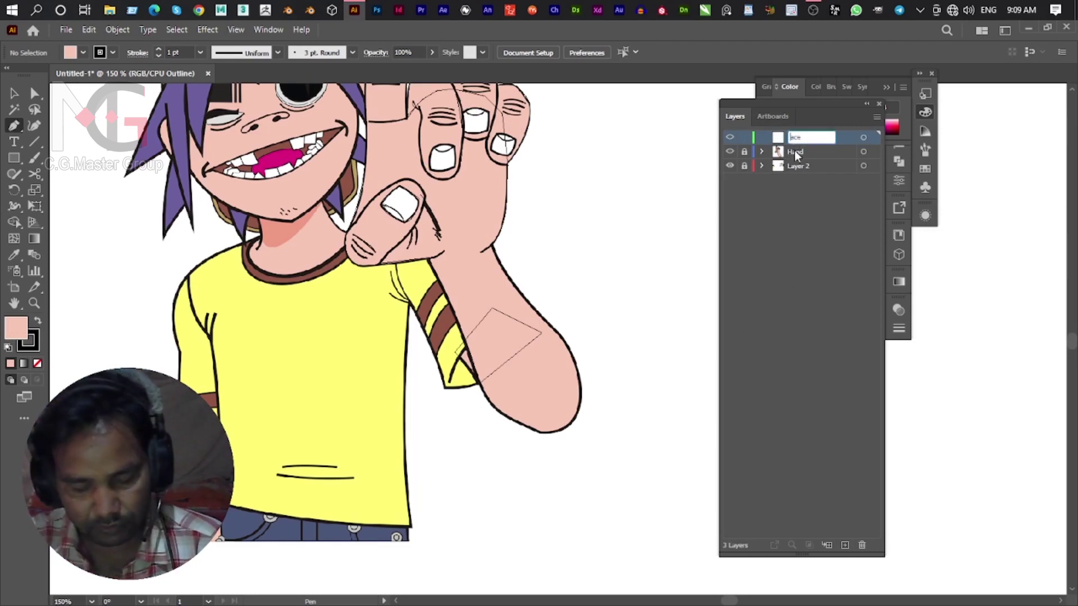
pyautogui.click(794, 177)
pyautogui.moveTo(313, 244); pyautogui.dragTo(325, 305)
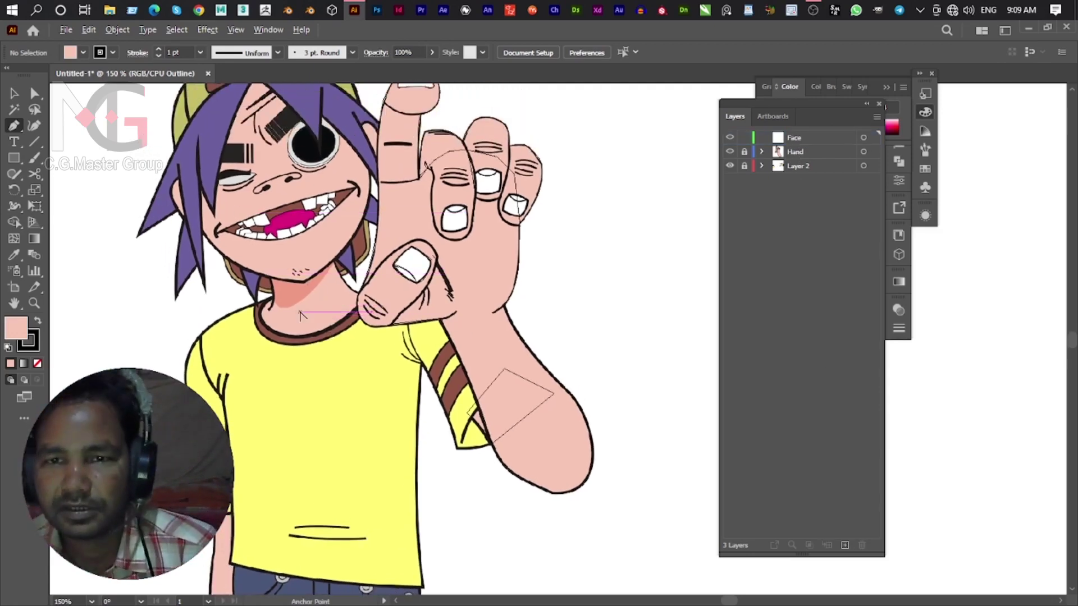
# Trace the short neck line down to the collar with the Pen tool.
pyautogui.scroll(3, 242, 270)
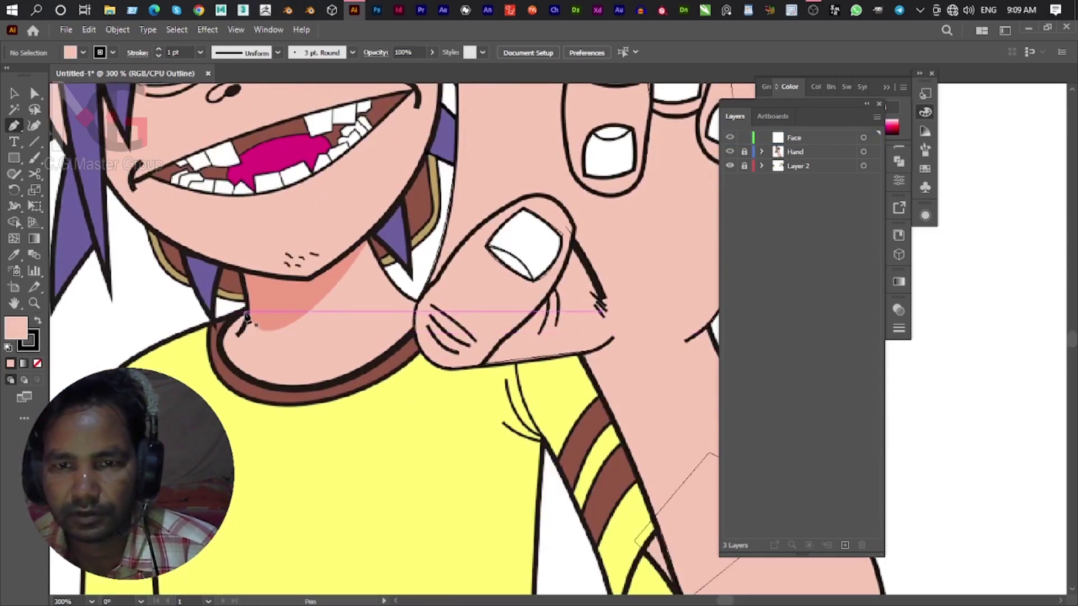
pyautogui.click(235, 312)
pyautogui.moveTo(238, 369); pyautogui.dragTo(247, 382)
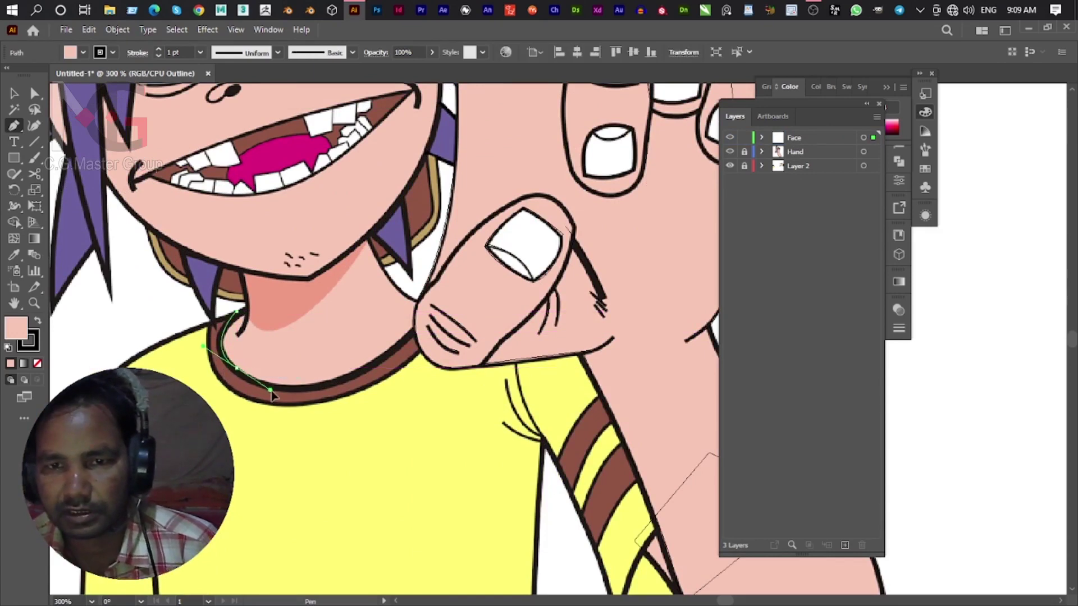
pyautogui.moveTo(385, 382)
pyautogui.mouseDown()
pyautogui.moveTo(309, 375)
pyautogui.moveTo(293, 360)
pyautogui.mouseUp()
pyautogui.press('Escape')
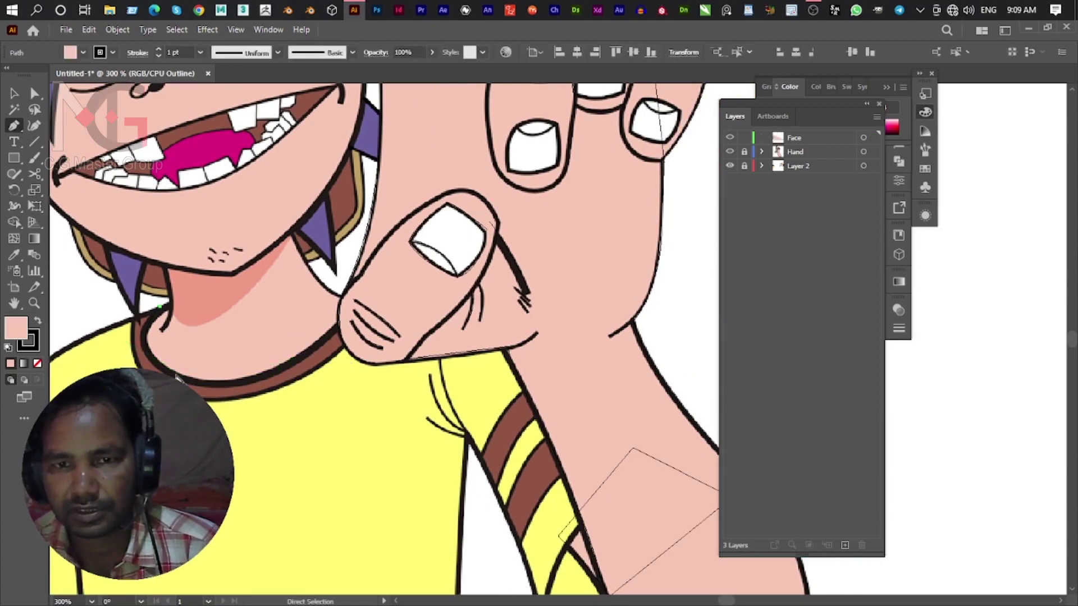
# Begin the face outline at the chin, running up the jaw and around the ear.
pyautogui.moveTo(160, 306)
pyautogui.mouseDown()
pyautogui.moveTo(192, 338)
pyautogui.moveTo(317, 368)
pyautogui.mouseUp()
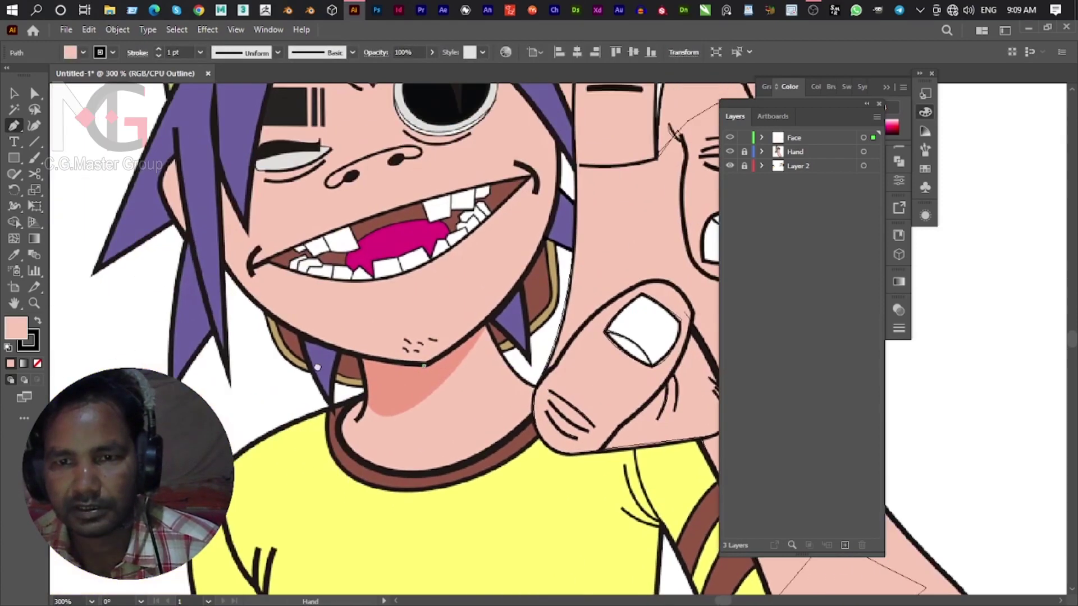
pyautogui.click(425, 367)
pyautogui.click(273, 336)
pyautogui.click(223, 263)
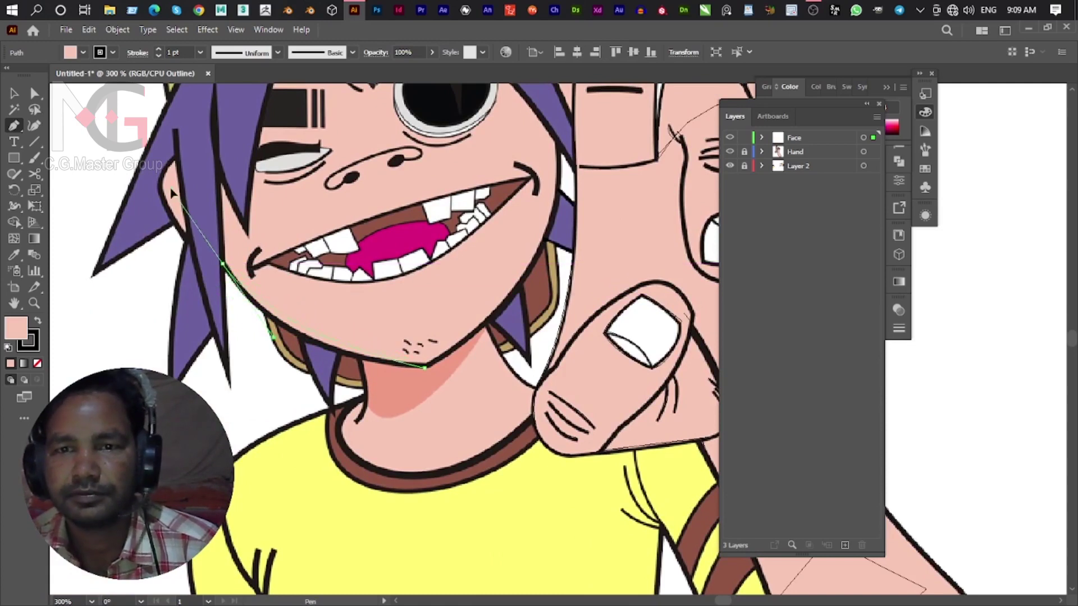
pyautogui.moveTo(222, 244); pyautogui.dragTo(227, 318)
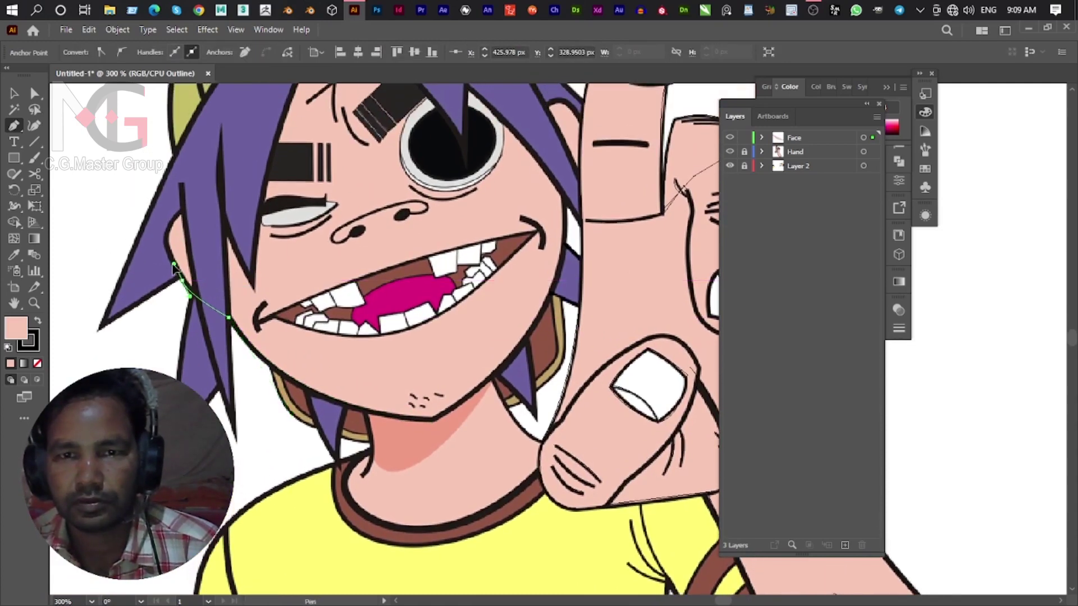
pyautogui.press('ctrl')
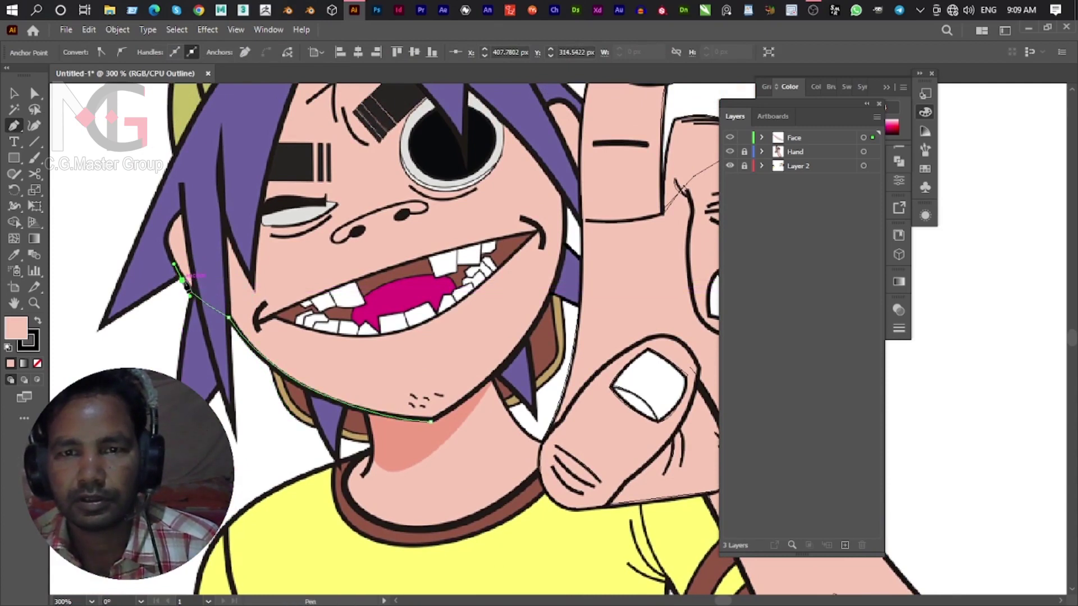
pyautogui.moveTo(175, 221); pyautogui.dragTo(191, 186)
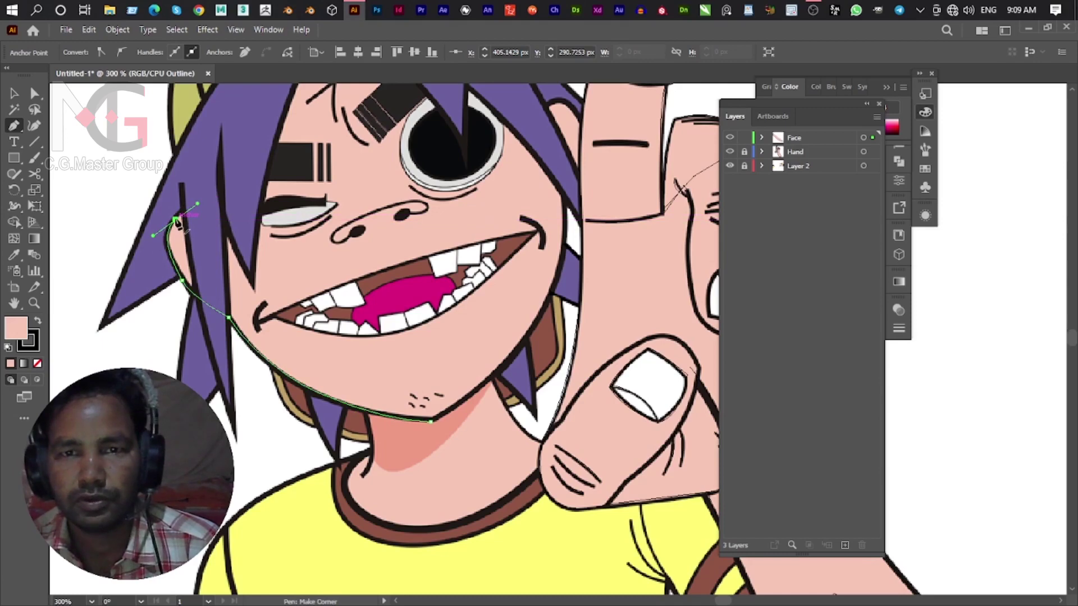
# Continue the outline up to the cap and along the cap and hair edges.
pyautogui.moveTo(251, 102); pyautogui.dragTo(192, 286)
pyautogui.moveTo(204, 230); pyautogui.dragTo(238, 214)
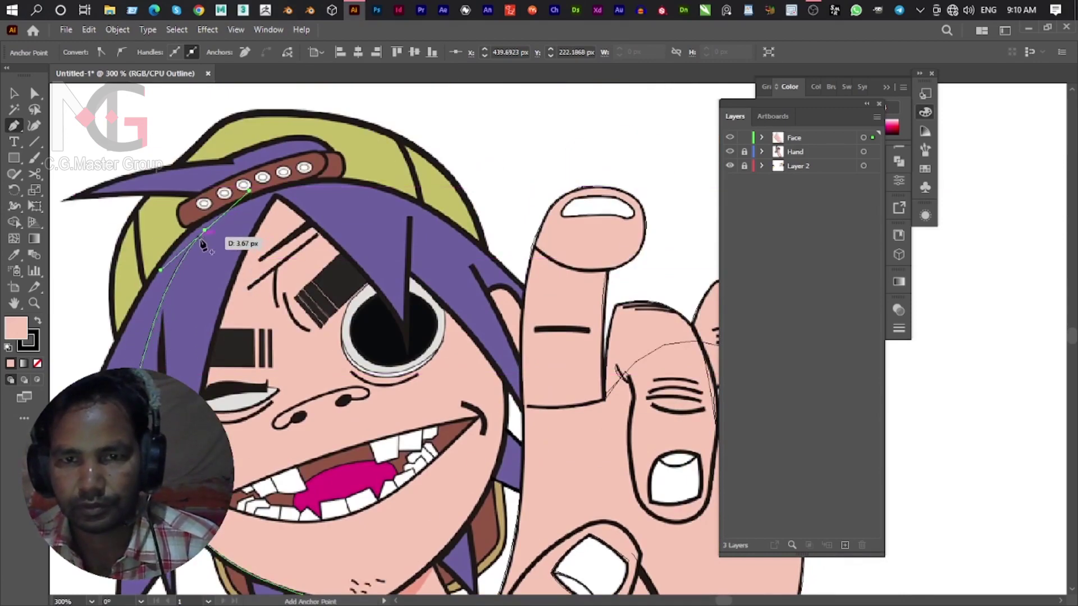
pyautogui.press('space')
pyautogui.moveTo(375, 242); pyautogui.dragTo(258, 238)
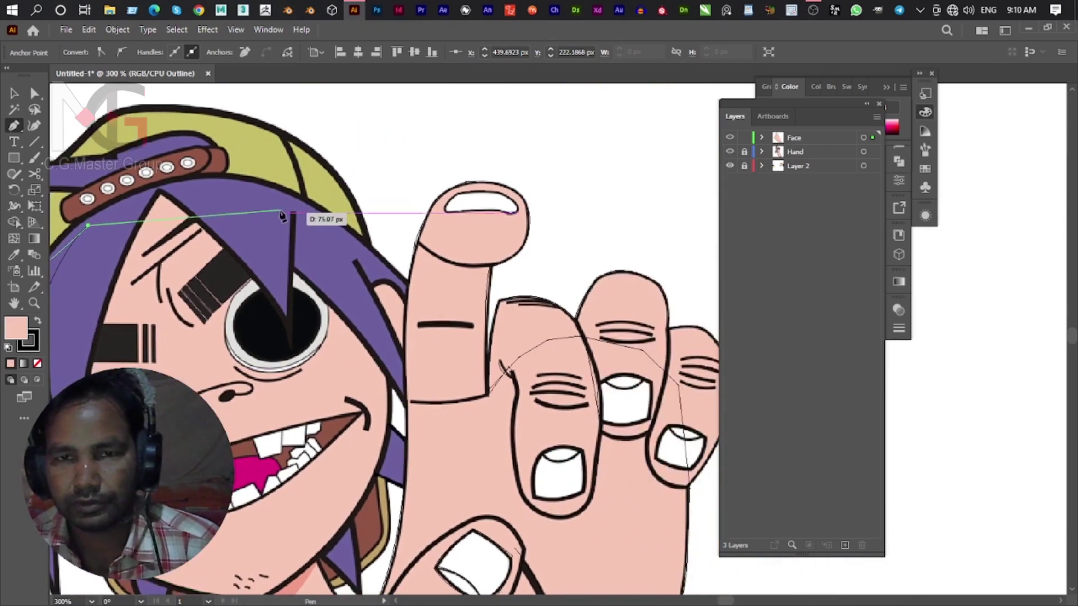
pyautogui.moveTo(253, 187); pyautogui.dragTo(349, 231)
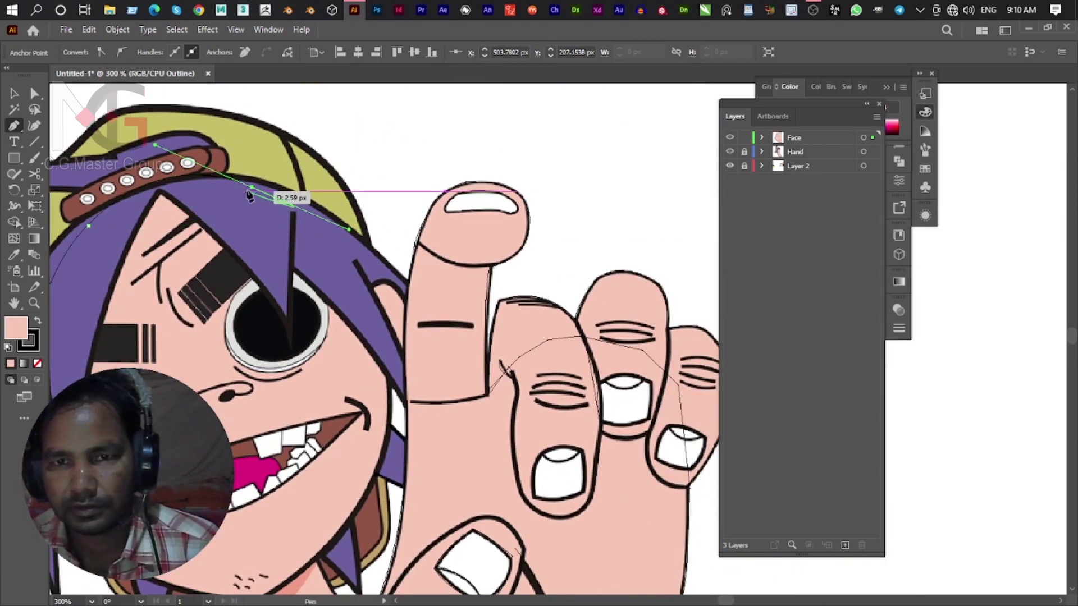
pyautogui.moveTo(399, 283); pyautogui.dragTo(295, 223)
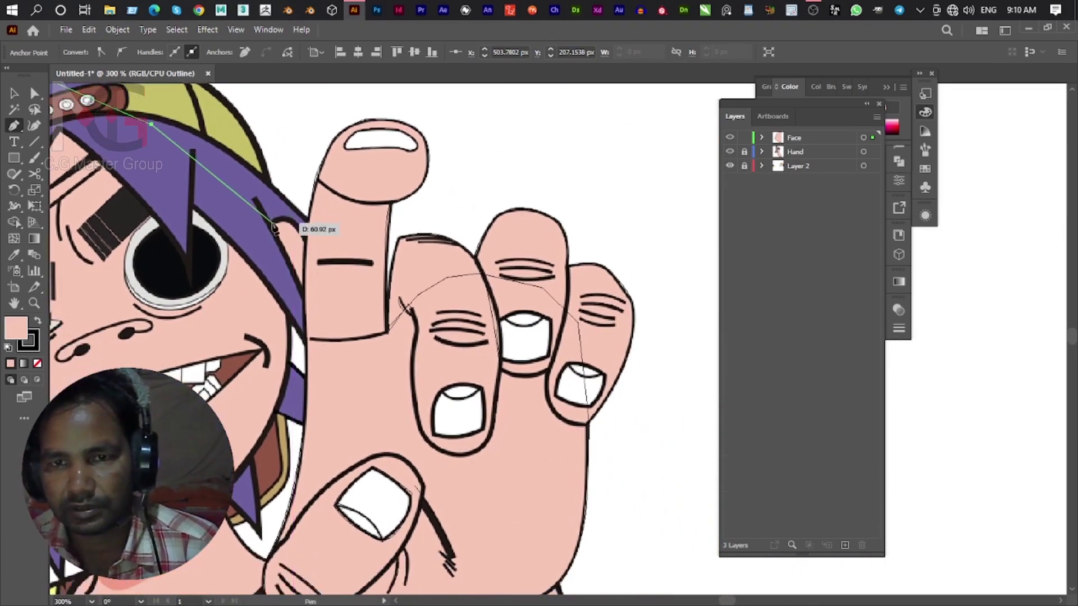
pyautogui.moveTo(272, 220)
pyautogui.mouseDown()
pyautogui.moveTo(279, 231)
pyautogui.moveTo(261, 190)
pyautogui.mouseUp()
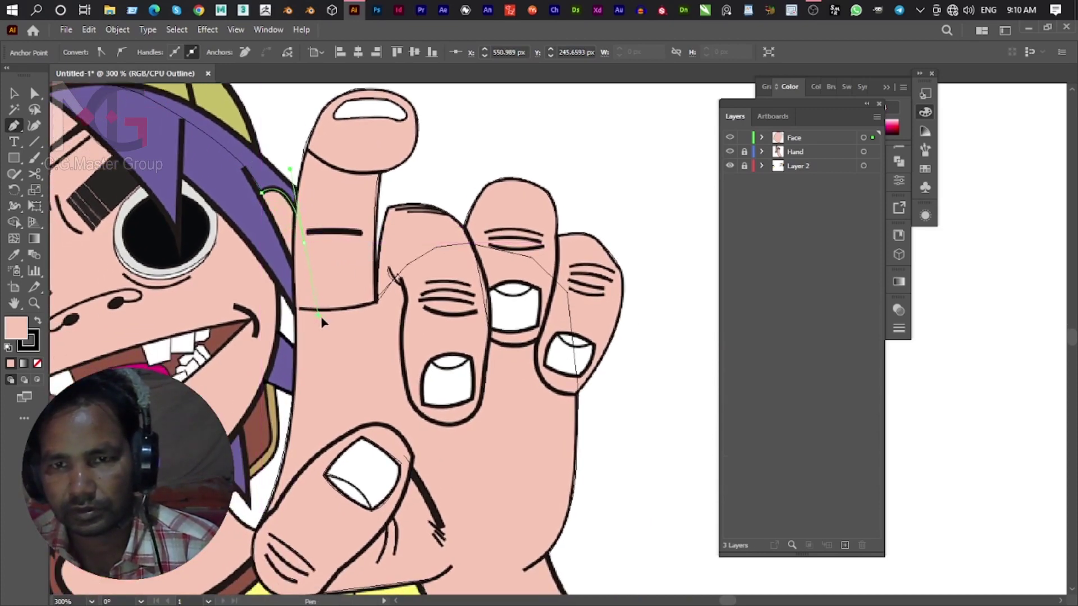
pyautogui.click(304, 243)
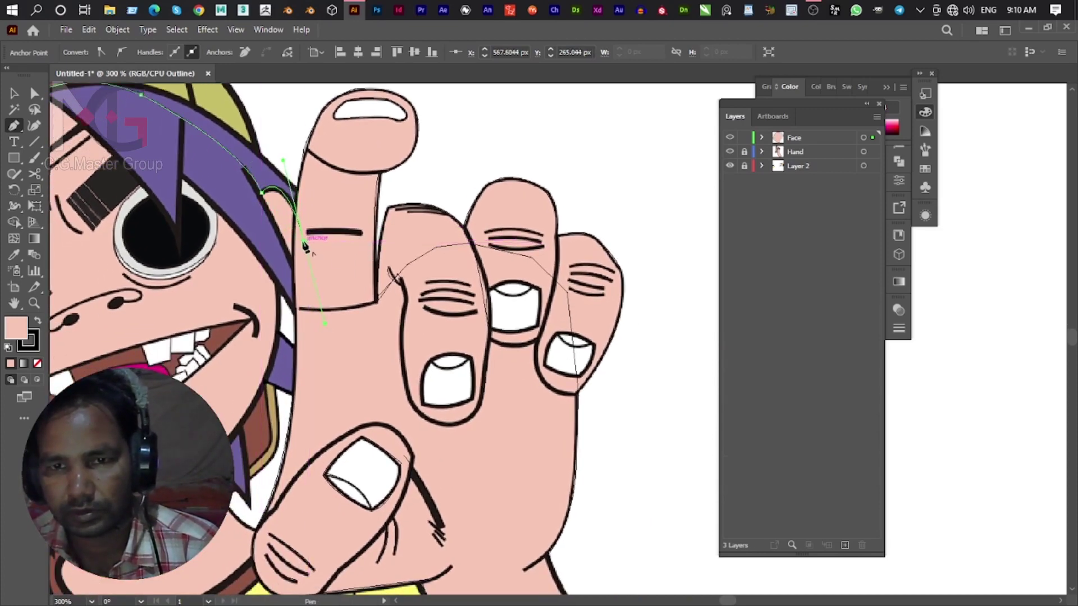
# Bring the outline down the face side and right jaw, closing it at the chin.
pyautogui.moveTo(292, 272); pyautogui.dragTo(272, 287)
pyautogui.click(292, 272)
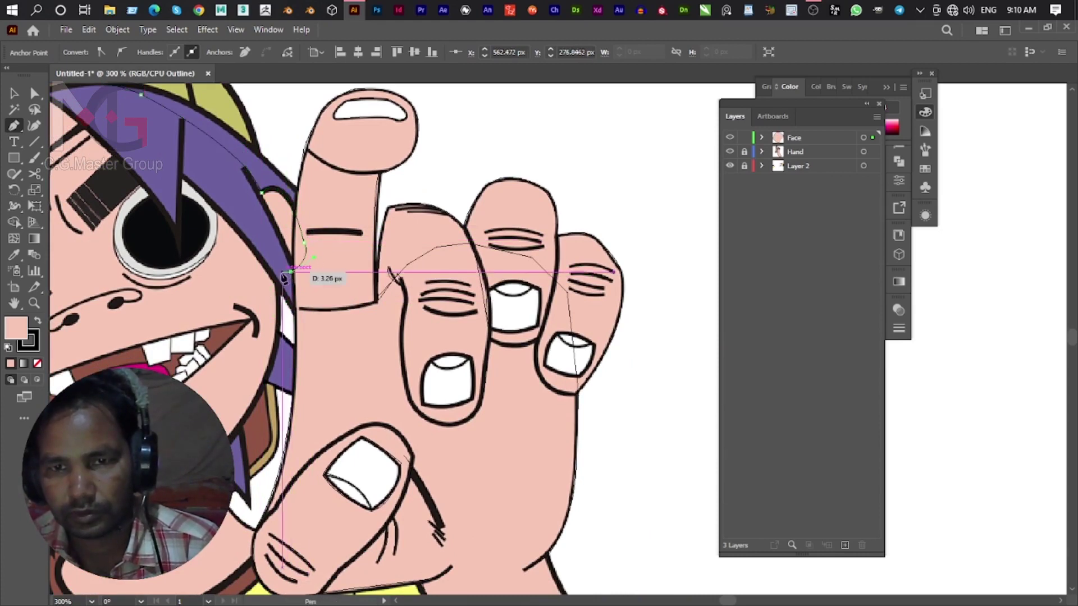
pyautogui.moveTo(270, 384)
pyautogui.mouseDown()
pyautogui.moveTo(317, 306)
pyautogui.moveTo(293, 400)
pyautogui.moveTo(289, 357)
pyautogui.mouseUp()
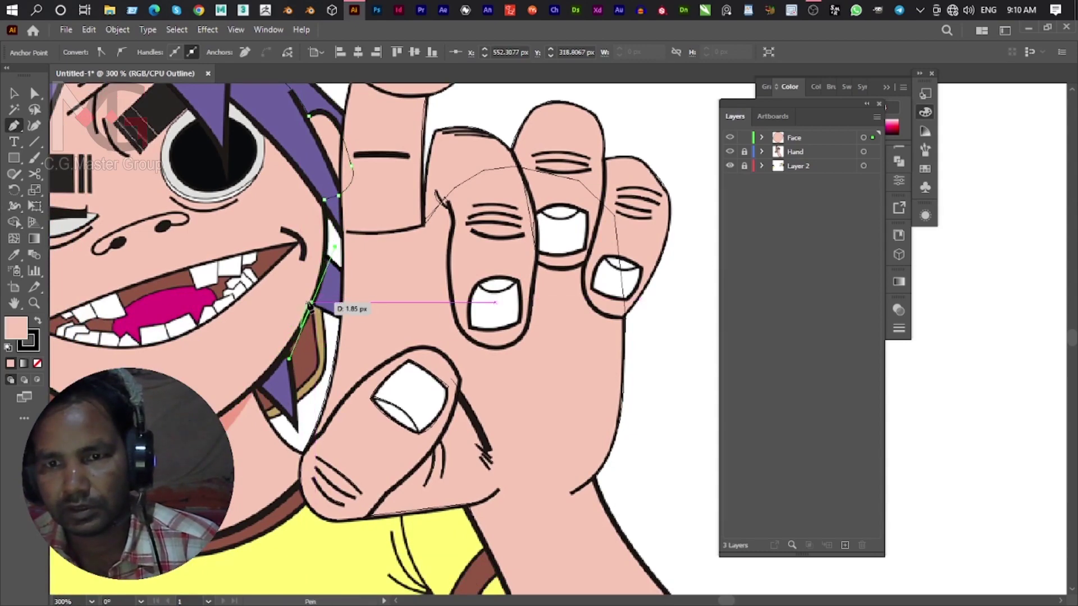
pyautogui.moveTo(309, 305); pyautogui.dragTo(404, 224)
pyautogui.click(331, 323)
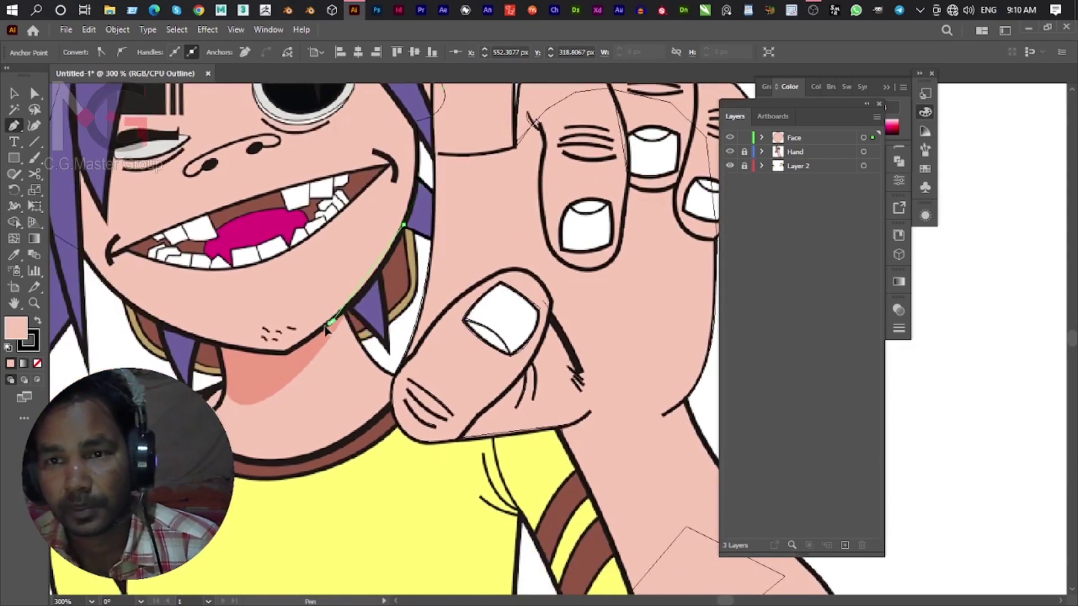
pyautogui.click(331, 323)
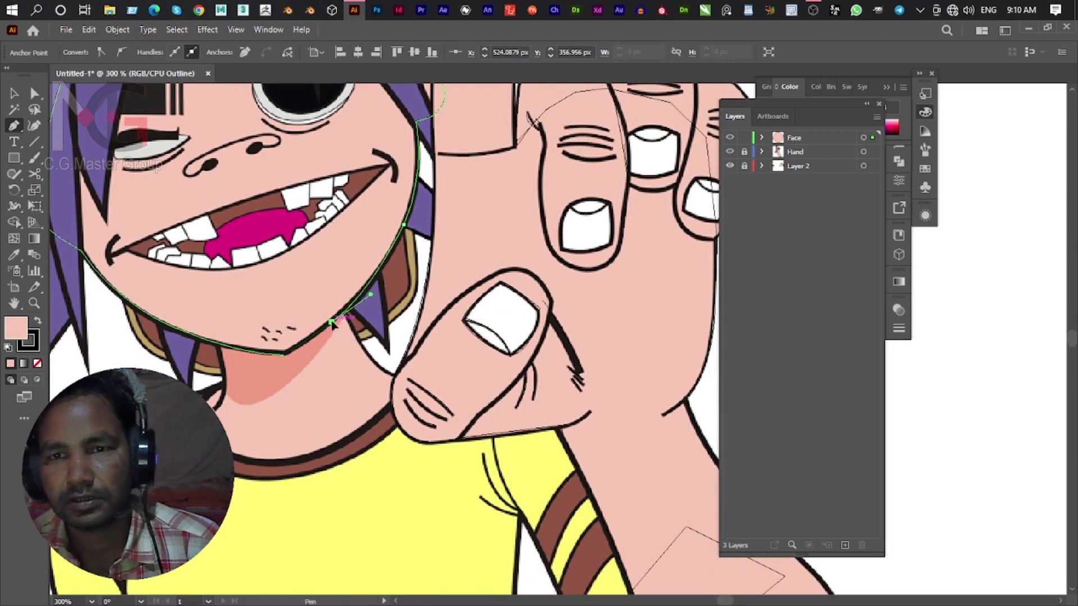
pyautogui.moveTo(283, 355); pyautogui.dragTo(268, 362)
pyautogui.hotkey('ctrl', '-')
pyautogui.hotkey('ctrl', '-')
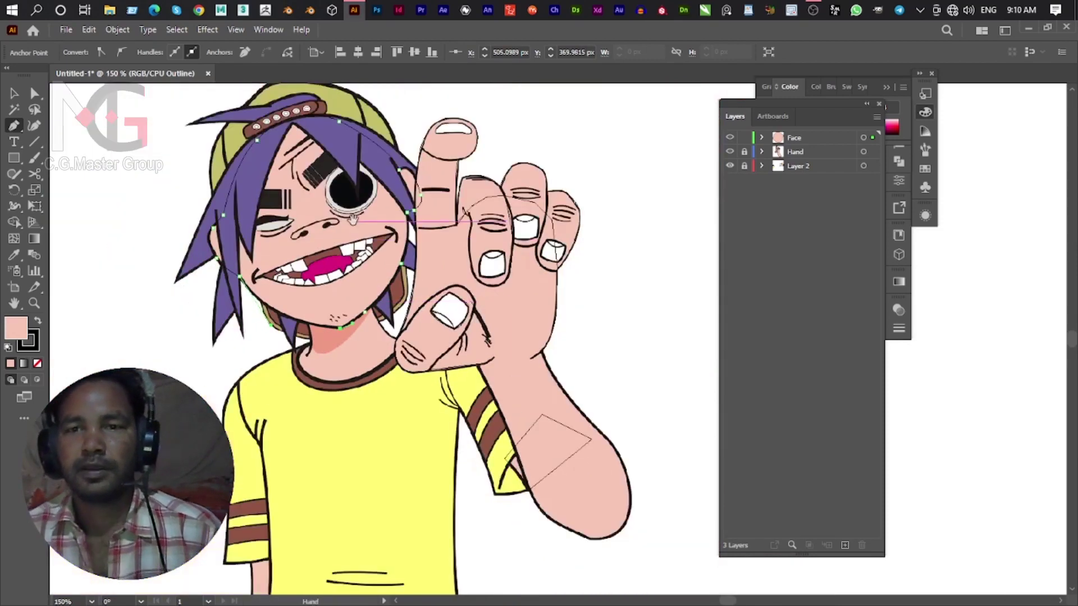
pyautogui.hotkey('ctrl', '+')
pyautogui.hotkey('ctrl', '+')
pyautogui.hotkey('ctrl', '+')
pyautogui.hotkey('ctrl', '+')
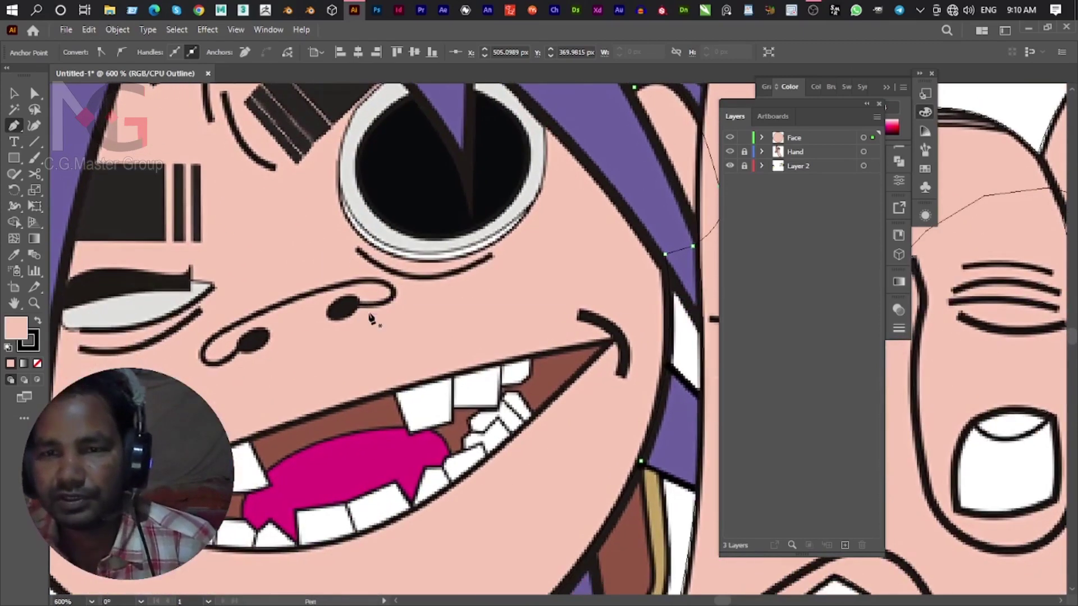
# Trace the nose's lower outline around both nostrils with the Pen tool.
pyautogui.click(358, 303)
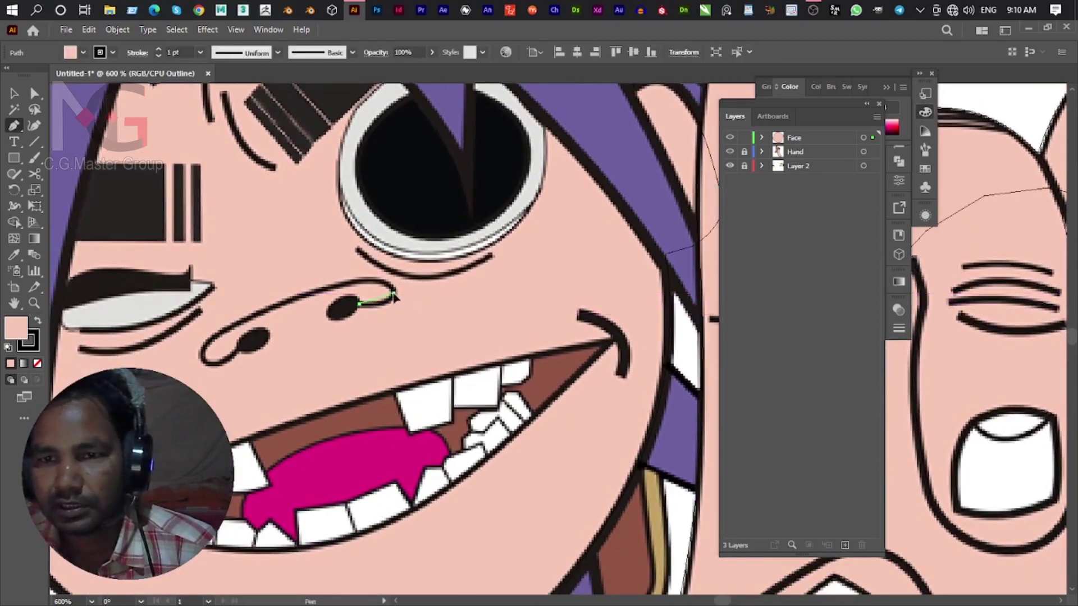
pyautogui.moveTo(394, 298)
pyautogui.mouseDown()
pyautogui.moveTo(354, 287)
pyautogui.moveTo(448, 245)
pyautogui.mouseUp()
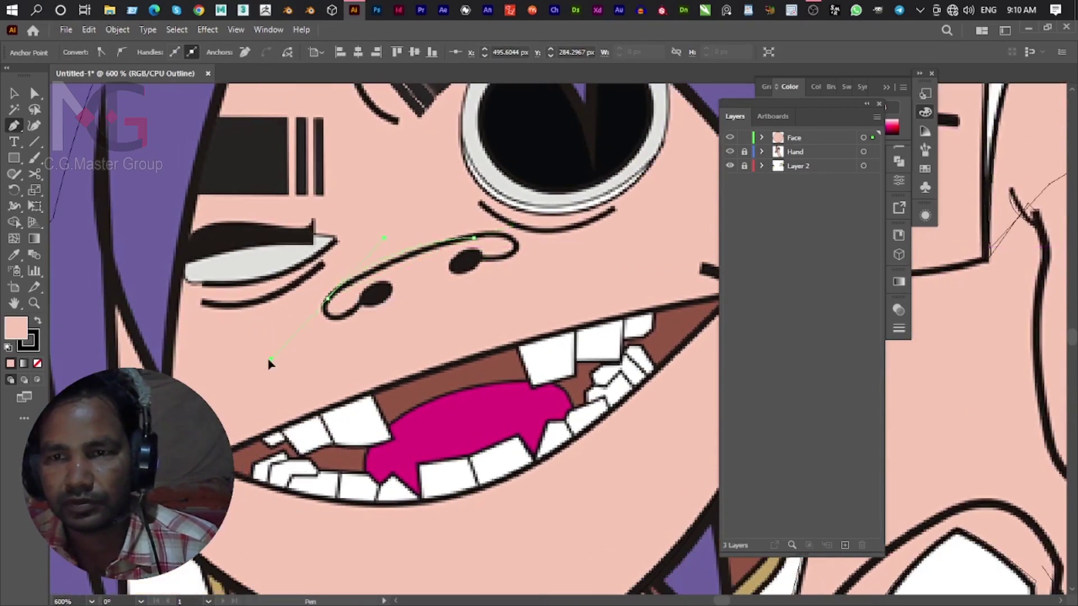
pyautogui.moveTo(252, 357); pyautogui.dragTo(251, 355)
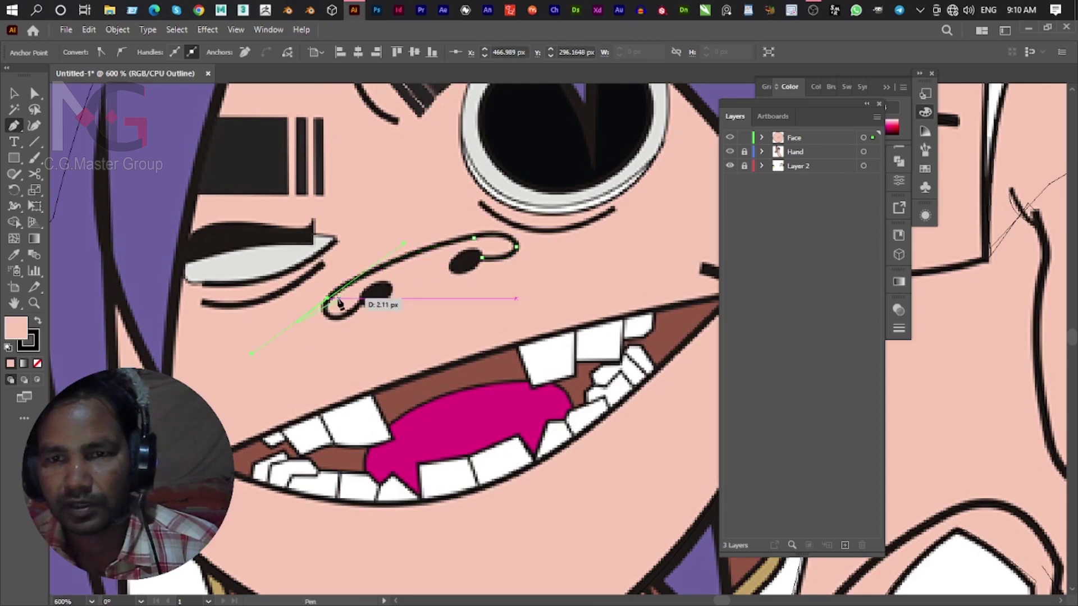
pyautogui.moveTo(330, 301); pyautogui.dragTo(360, 313)
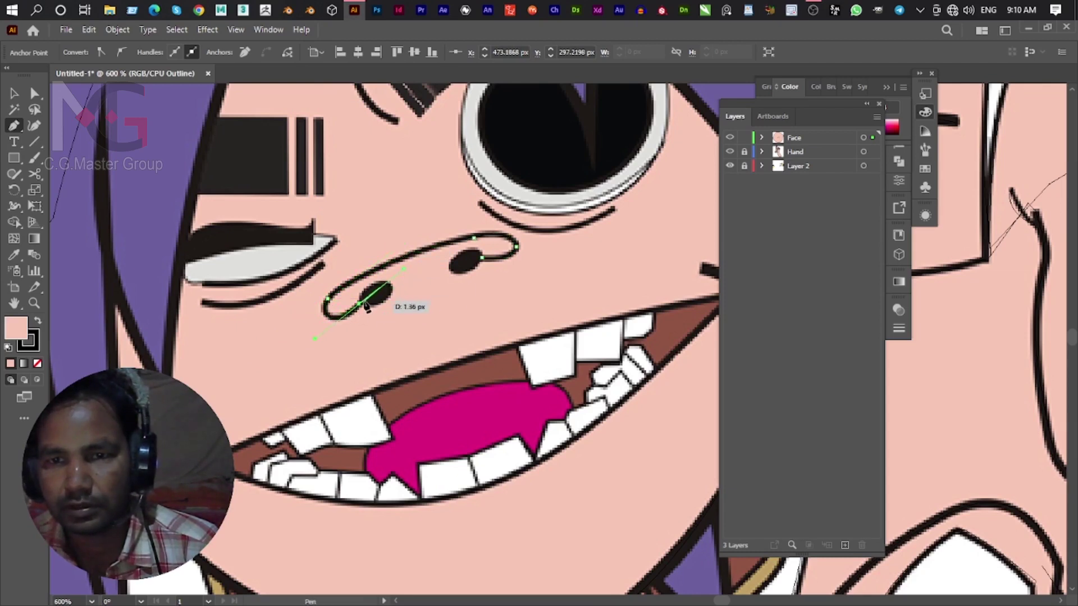
pyautogui.moveTo(365, 306); pyautogui.dragTo(402, 292)
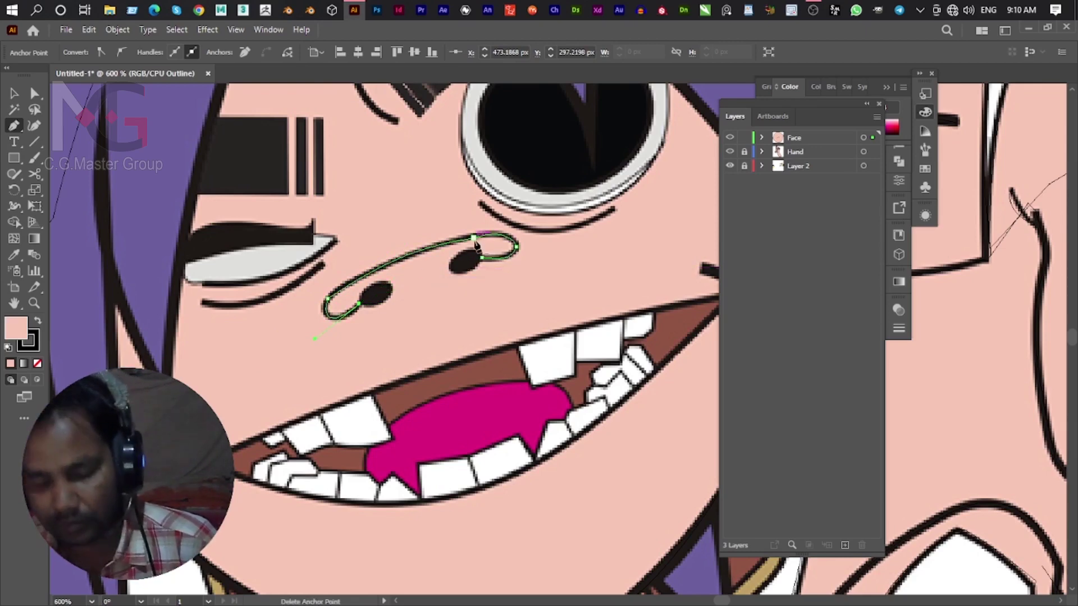
pyautogui.keyDown('ctrl'); pyautogui.click(474, 242); pyautogui.keyUp('ctrl')
# Adjust the nose path's anchors and curves to sit on the nose line.
pyautogui.scroll(2, 474, 242)
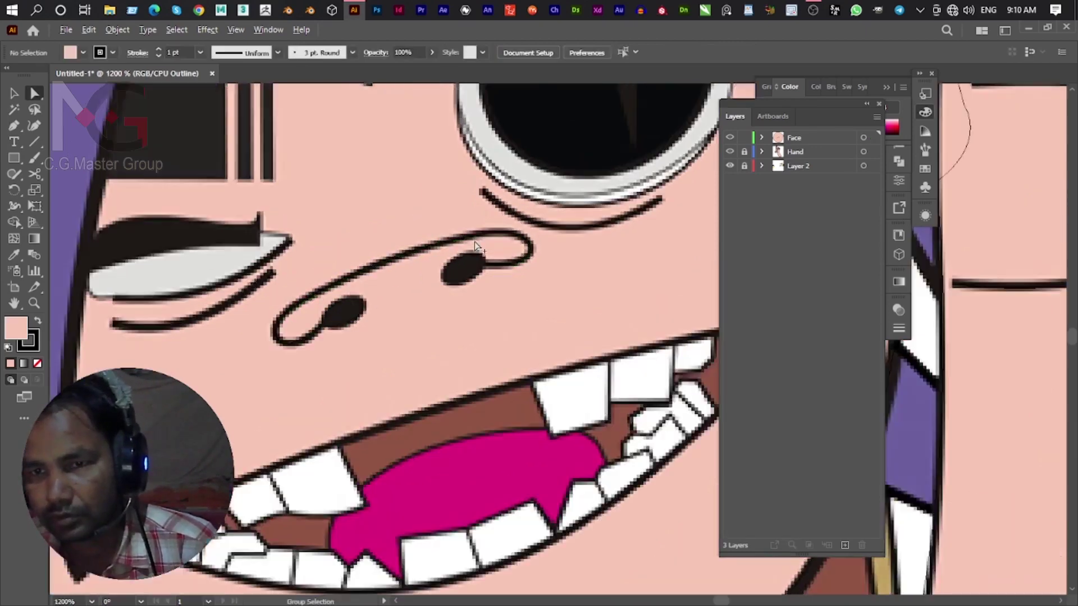
pyautogui.scroll(1, 475, 241)
pyautogui.click(478, 241)
pyautogui.scroll(2, 477, 242)
pyautogui.moveTo(478, 240)
pyautogui.mouseDown()
pyautogui.moveTo(465, 299)
pyautogui.moveTo(443, 278)
pyautogui.mouseUp()
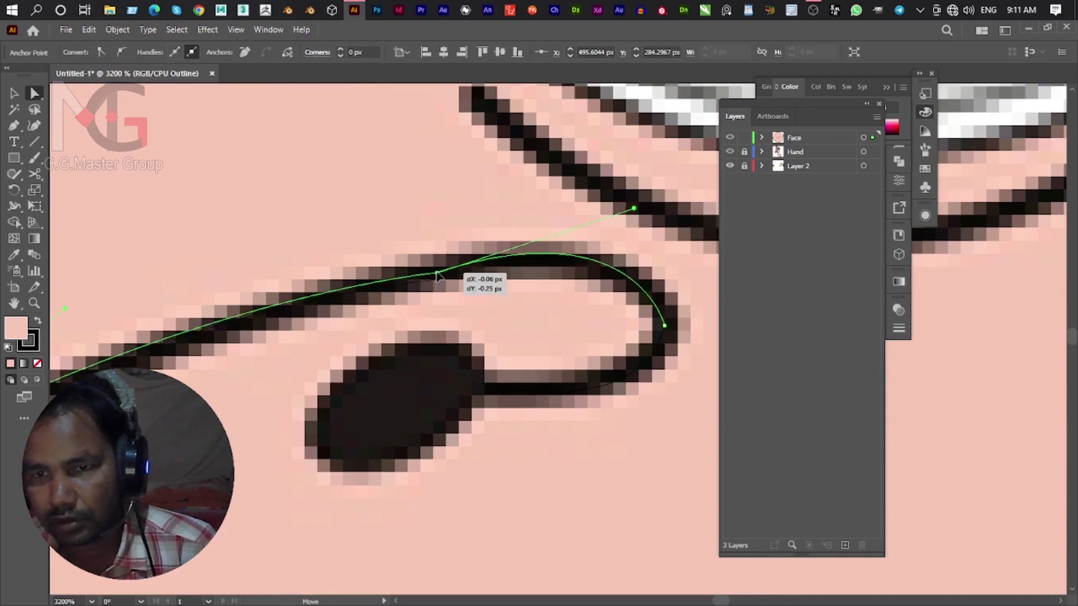
pyautogui.moveTo(634, 208)
pyautogui.mouseDown()
pyautogui.moveTo(637, 230)
pyautogui.moveTo(677, 223)
pyautogui.mouseUp()
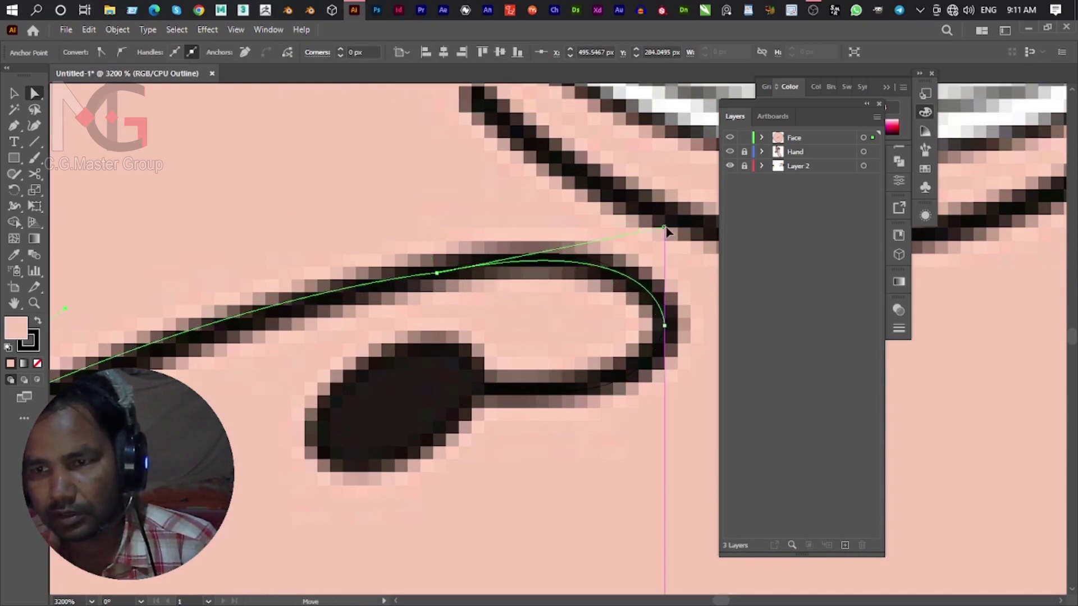
pyautogui.click(437, 273)
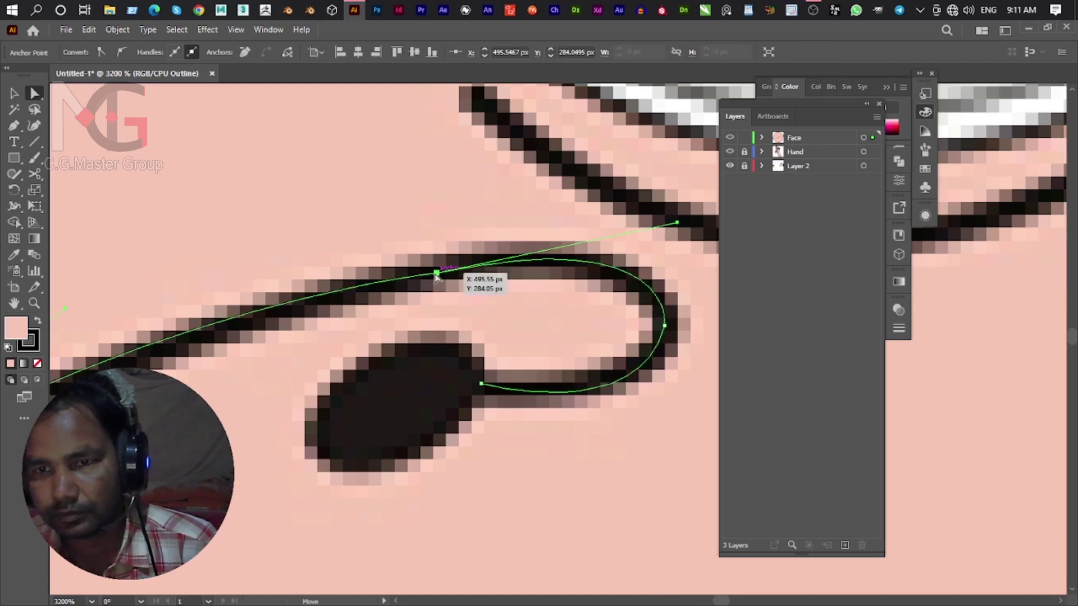
pyautogui.moveTo(436, 273); pyautogui.dragTo(435, 265)
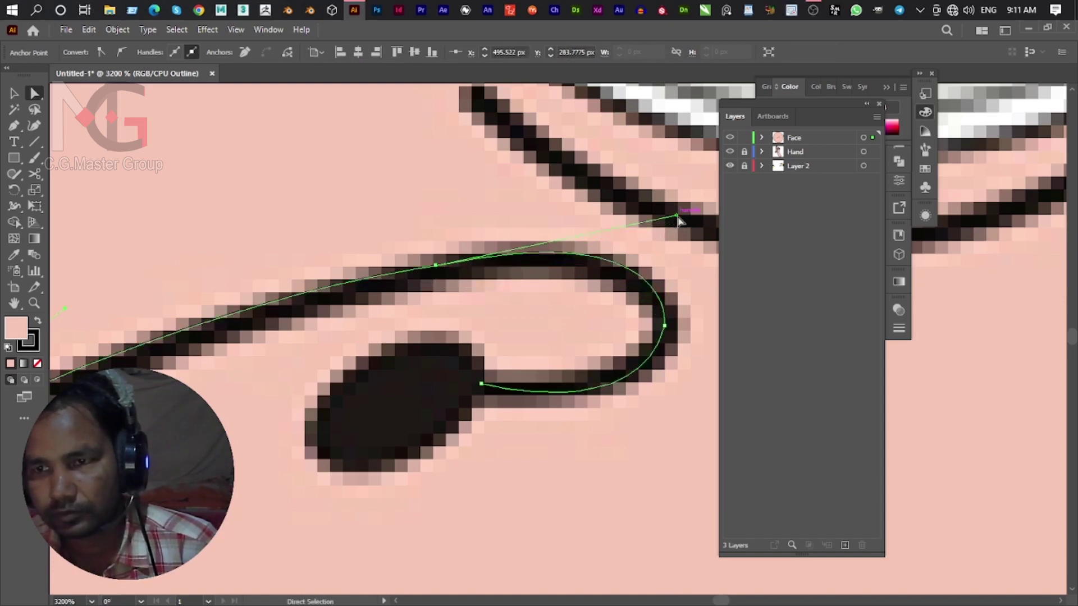
pyautogui.moveTo(677, 219); pyautogui.dragTo(673, 223)
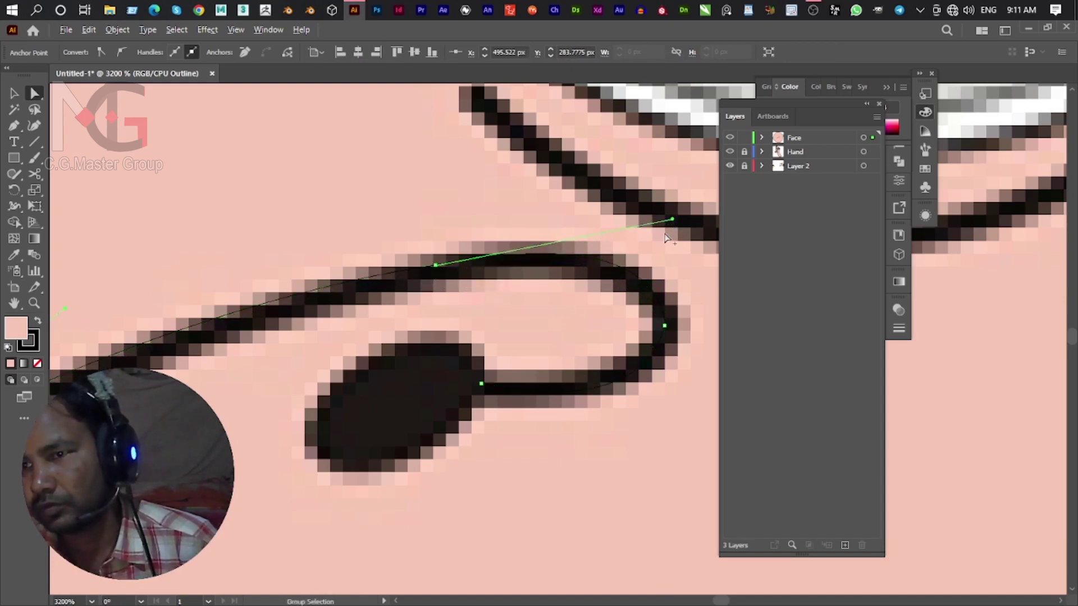
pyautogui.scroll(-3, 660, 250)
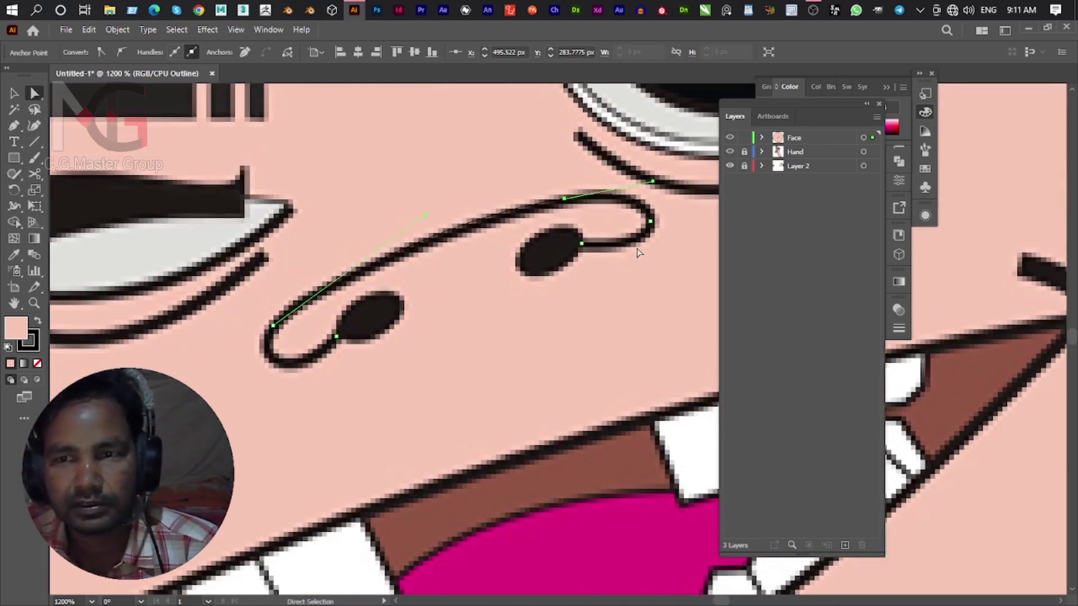
pyautogui.rightClick(14, 159)
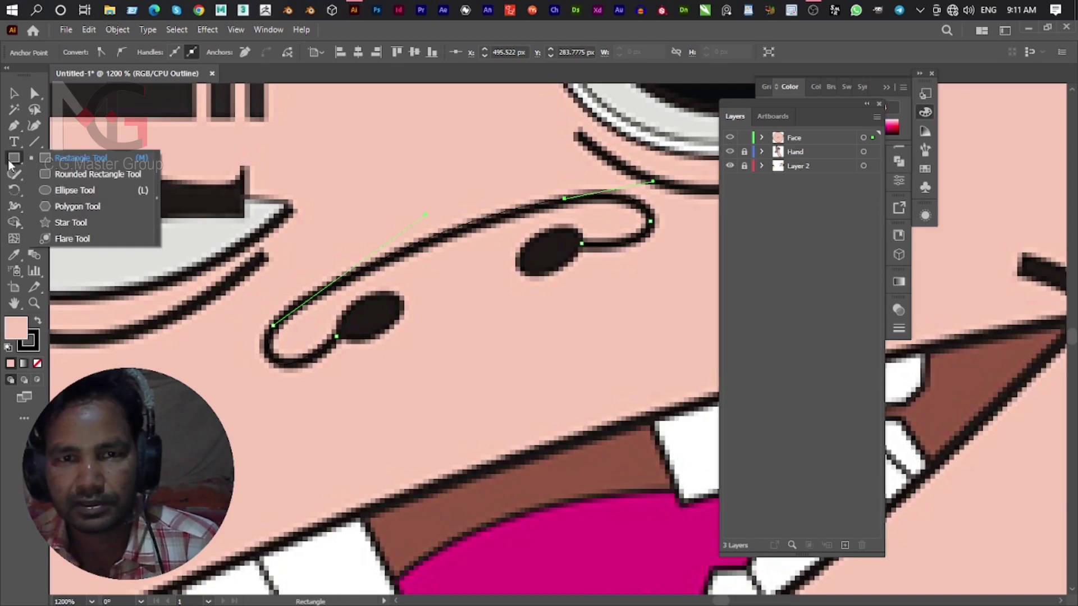
# Draw an ellipse over the right nostril, rotated and enlarged to fit it.
pyautogui.click(90, 187)
pyautogui.scroll(2, 558, 240)
pyautogui.scroll(2, 543, 243)
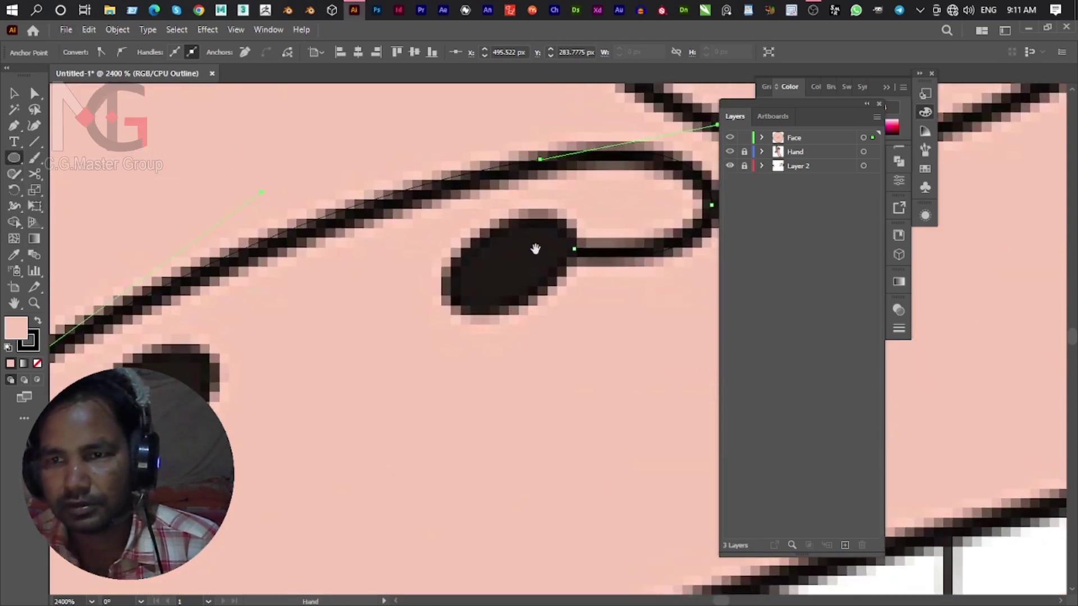
pyautogui.moveTo(474, 245)
pyautogui.mouseDown()
pyautogui.moveTo(519, 298)
pyautogui.moveTo(574, 293)
pyautogui.mouseUp()
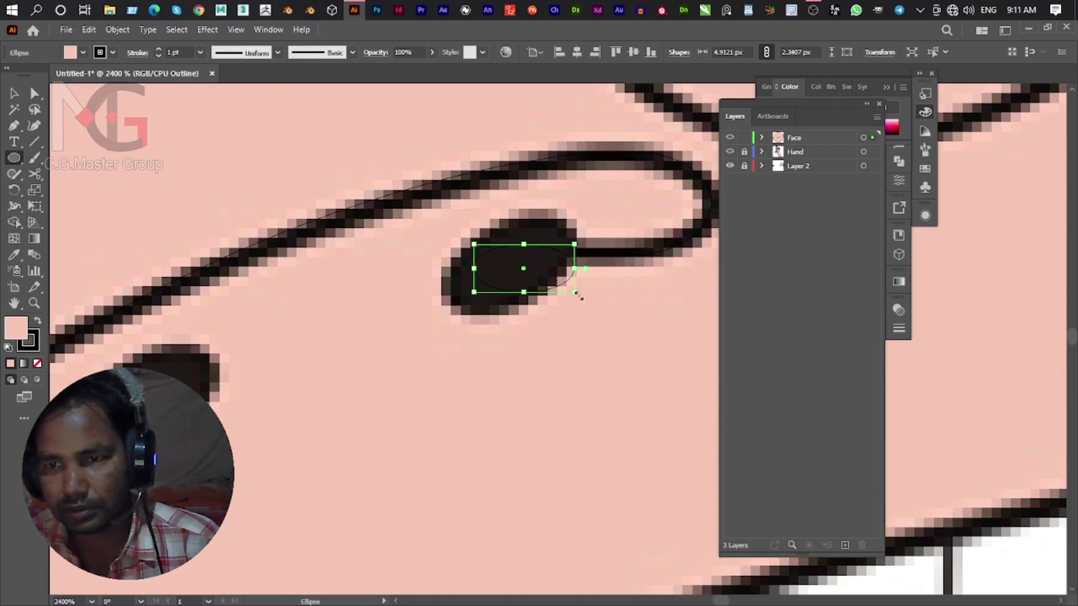
pyautogui.moveTo(575, 299); pyautogui.dragTo(581, 269)
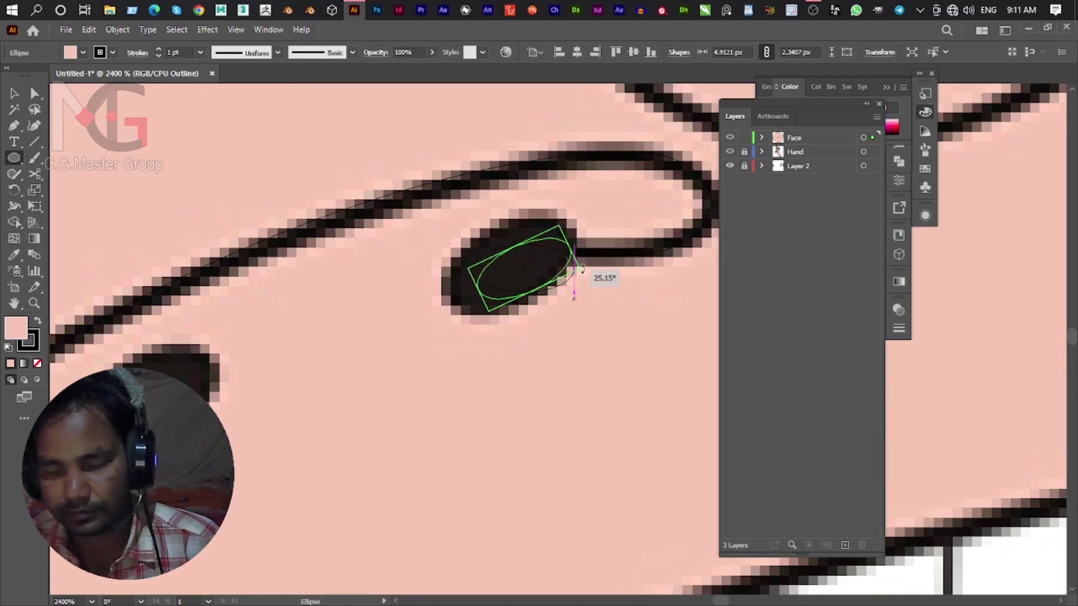
pyautogui.press('v')
pyautogui.moveTo(523, 270); pyautogui.dragTo(509, 270)
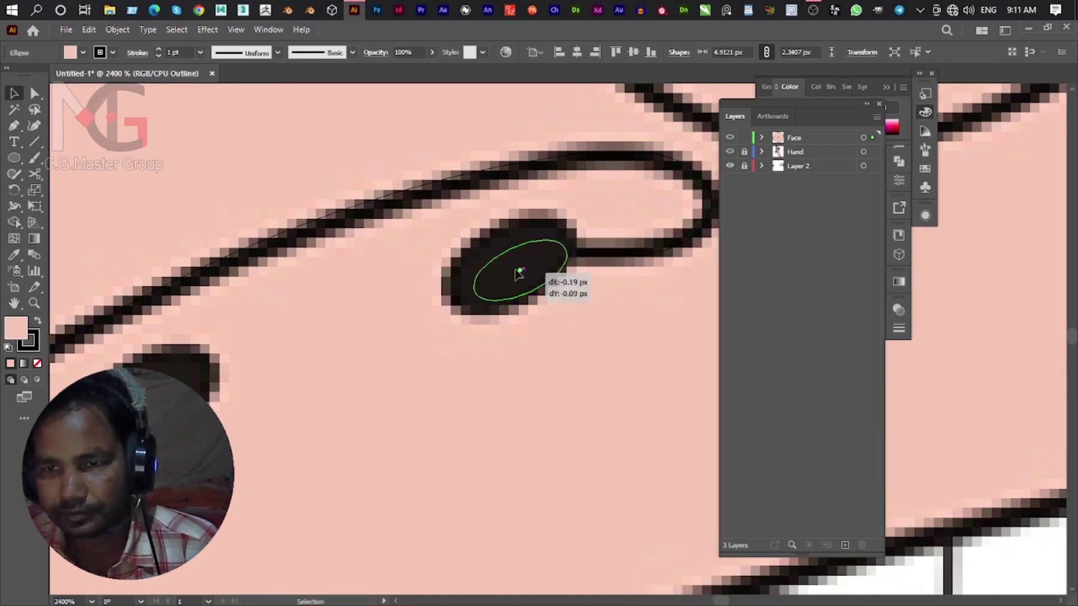
pyautogui.moveTo(474, 312); pyautogui.dragTo(457, 324)
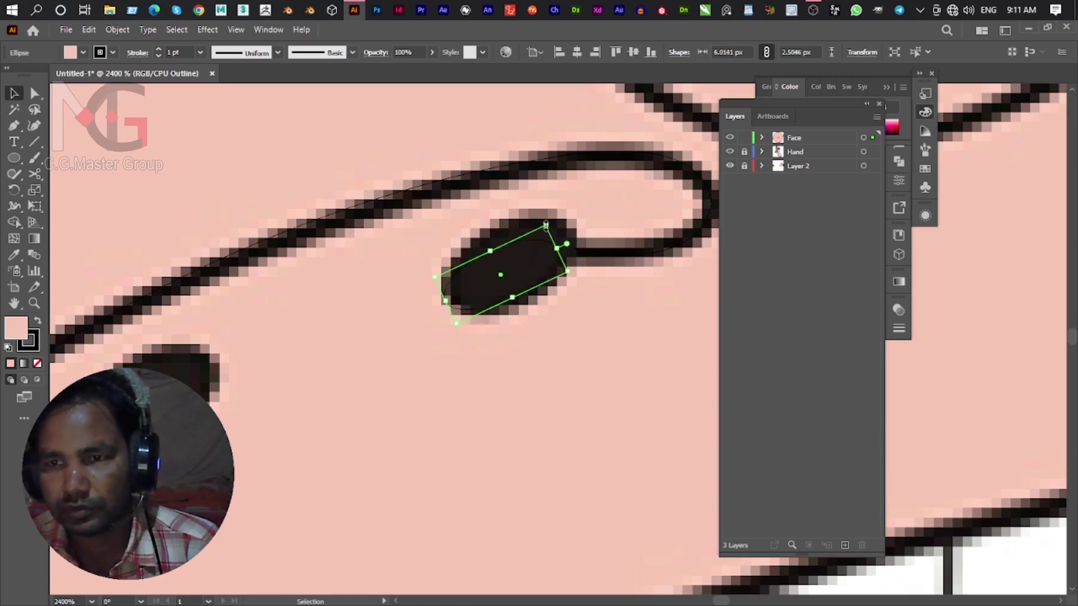
pyautogui.moveTo(545, 227); pyautogui.dragTo(564, 216)
# Draw an ellipse over the left nostril, widen it to fit, and zoom out.
pyautogui.moveTo(388, 310); pyautogui.dragTo(485, 201)
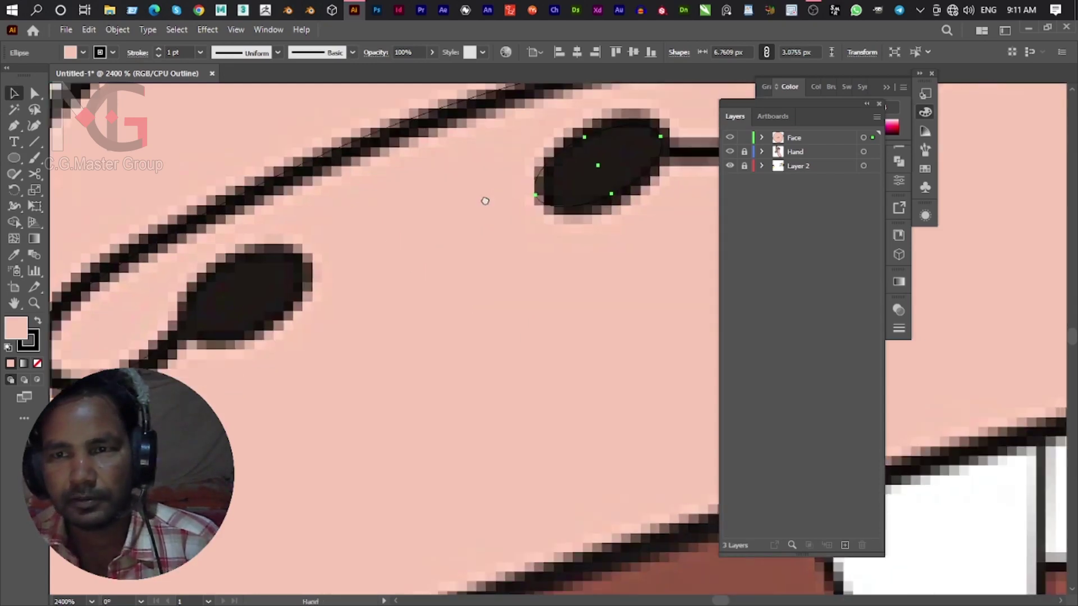
pyautogui.press('v')
pyautogui.click(11, 160)
pyautogui.moveTo(224, 276)
pyautogui.mouseDown()
pyautogui.moveTo(288, 325)
pyautogui.moveTo(325, 333)
pyautogui.moveTo(332, 301)
pyautogui.moveTo(263, 308)
pyautogui.mouseUp()
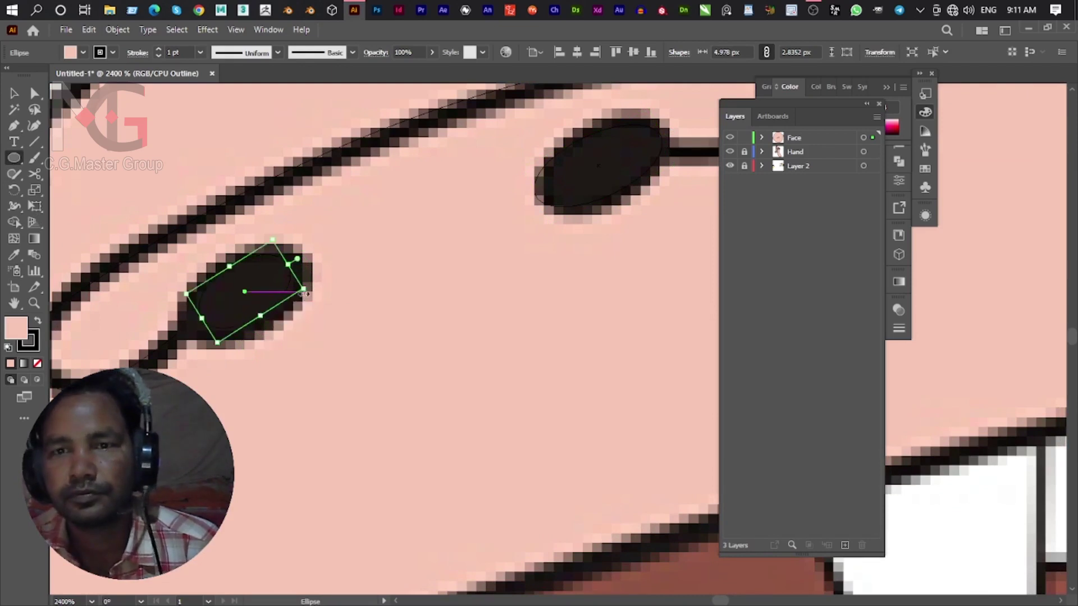
pyautogui.moveTo(302, 290); pyautogui.dragTo(321, 286)
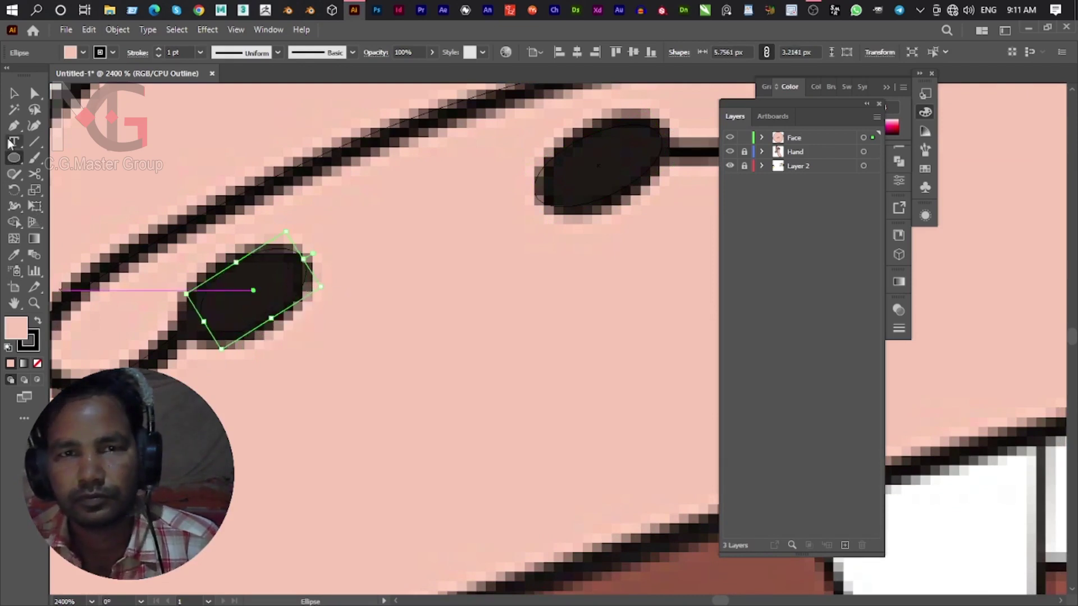
pyautogui.click(16, 98)
pyautogui.scroll(-3, 399, 410)
pyautogui.scroll(-3, 391, 412)
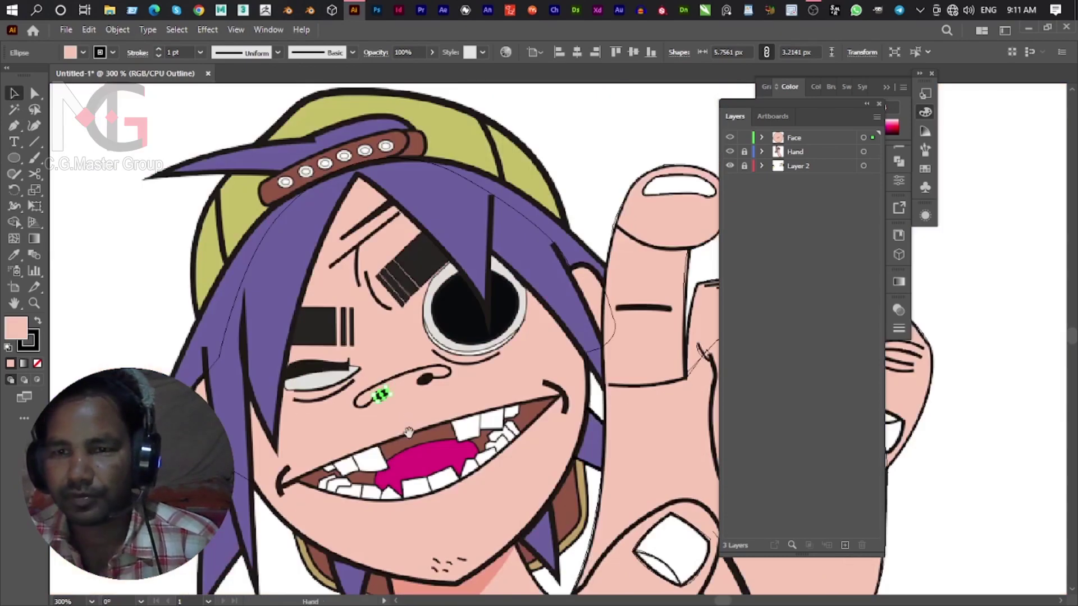
# Add a new top layer named 'Lips'.
pyautogui.moveTo(412, 365); pyautogui.dragTo(408, 334)
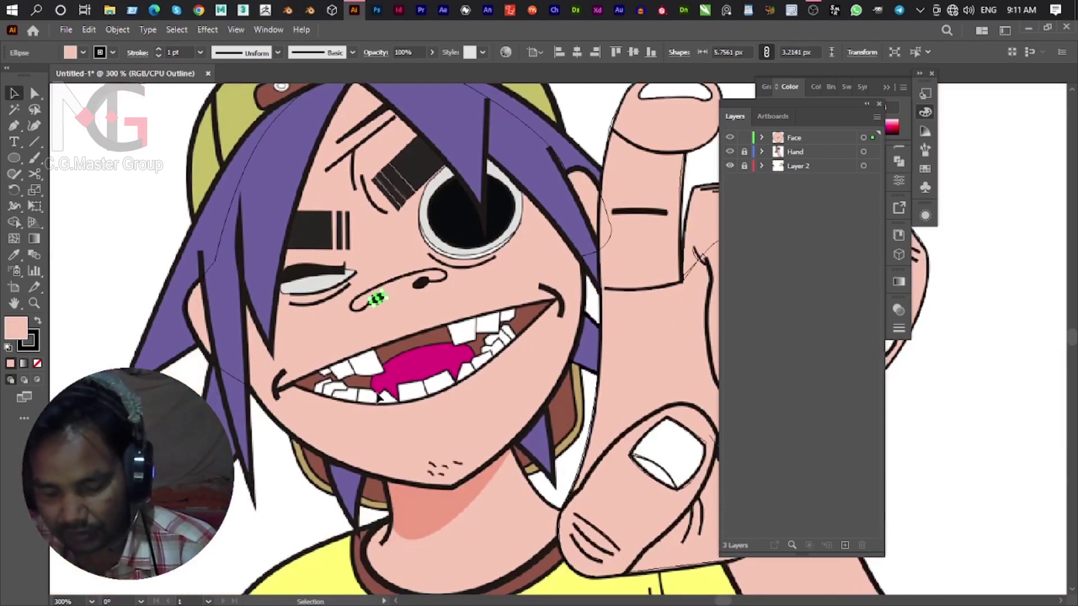
pyautogui.click(844, 546)
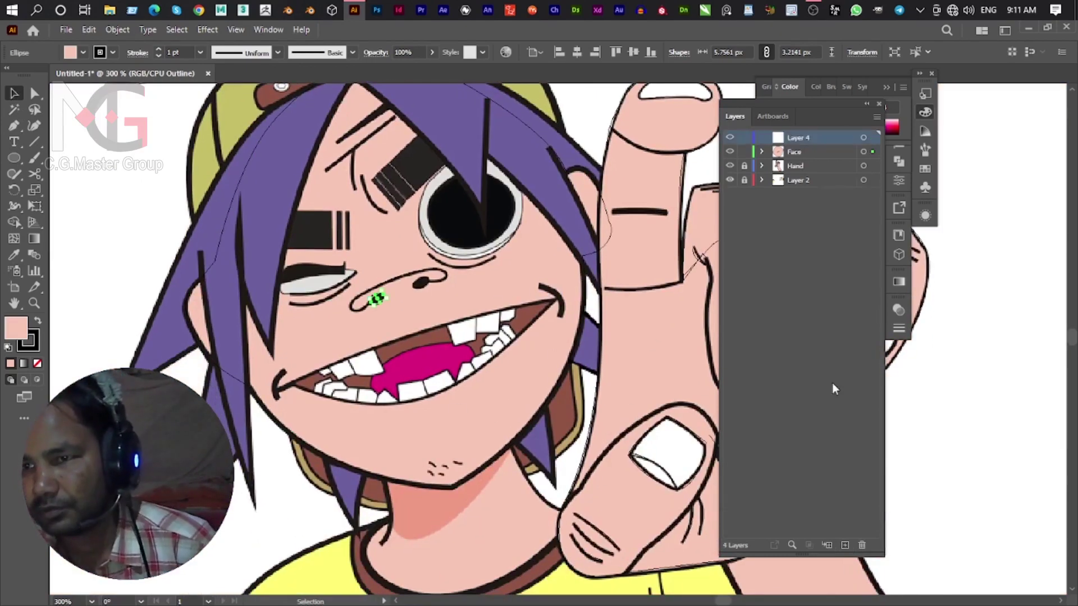
pyautogui.doubleClick(797, 138)
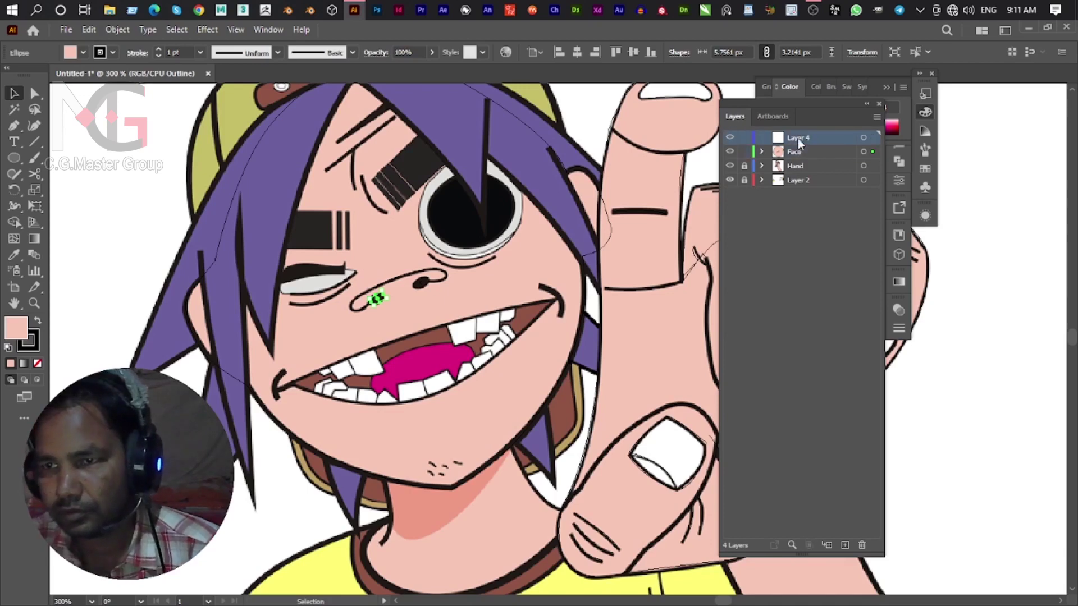
pyautogui.write('Lips')
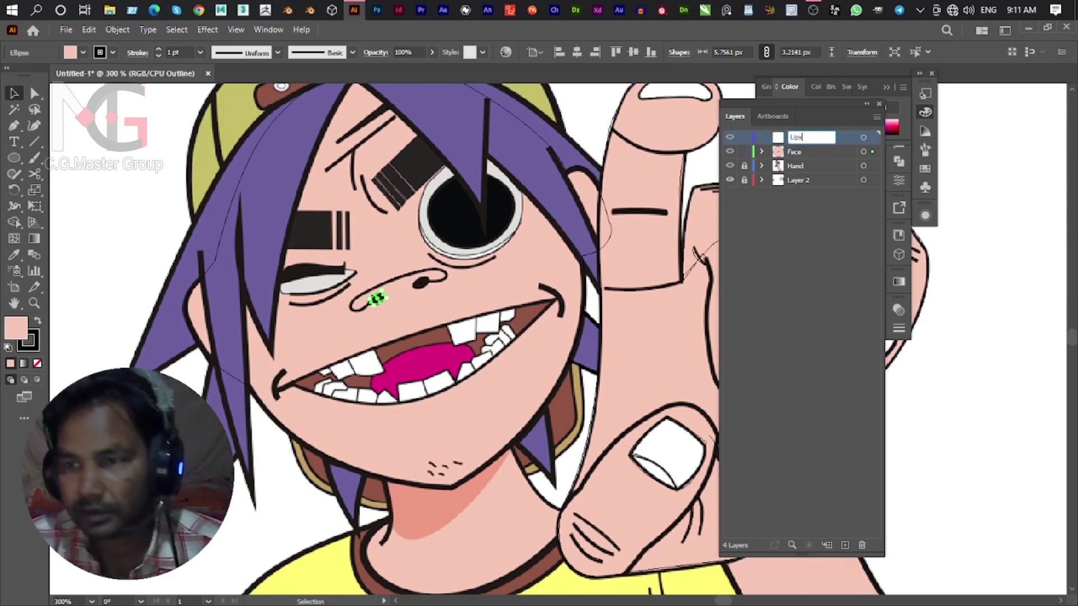
pyautogui.press('Return')
pyautogui.click(557, 451)
# Trace the closed lip outline from the left mouth corner to the right and back.
pyautogui.press('p')
pyautogui.scroll(1, 237, 401)
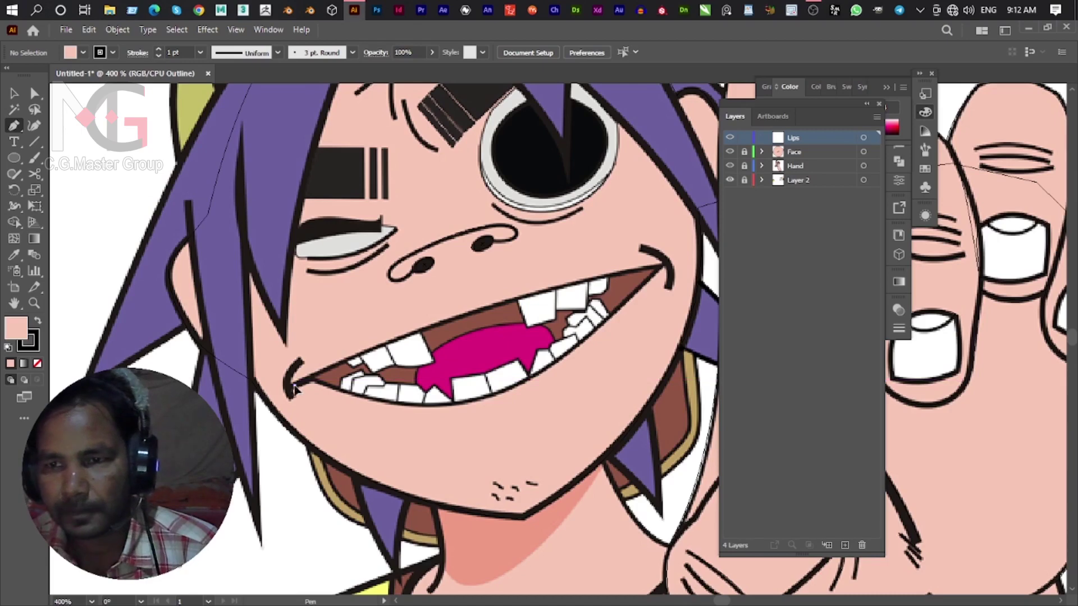
pyautogui.click(310, 377)
pyautogui.moveTo(664, 268); pyautogui.dragTo(779, 255)
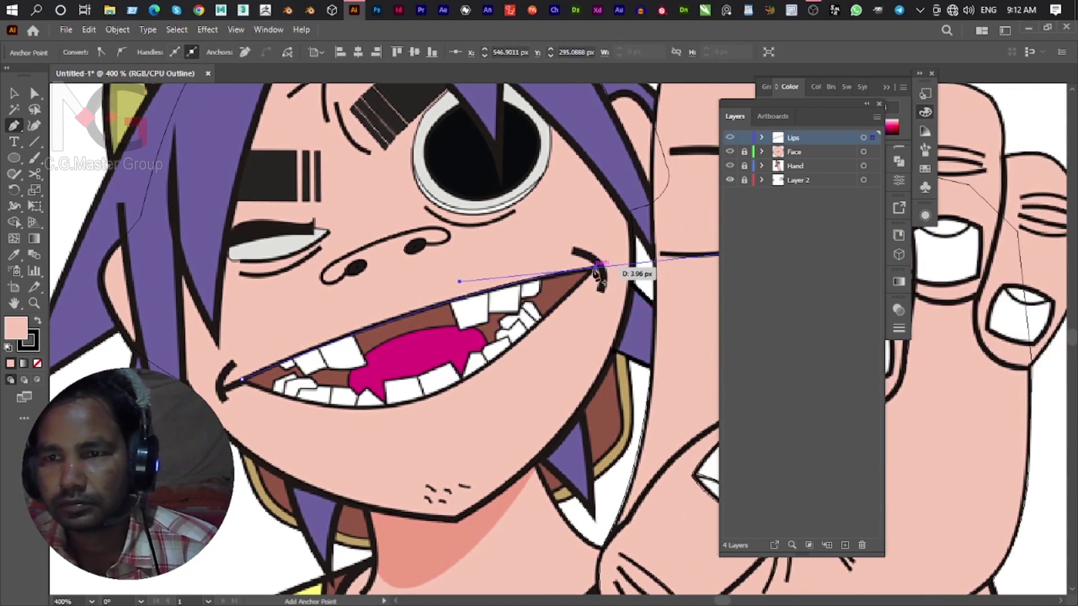
pyautogui.click(596, 270)
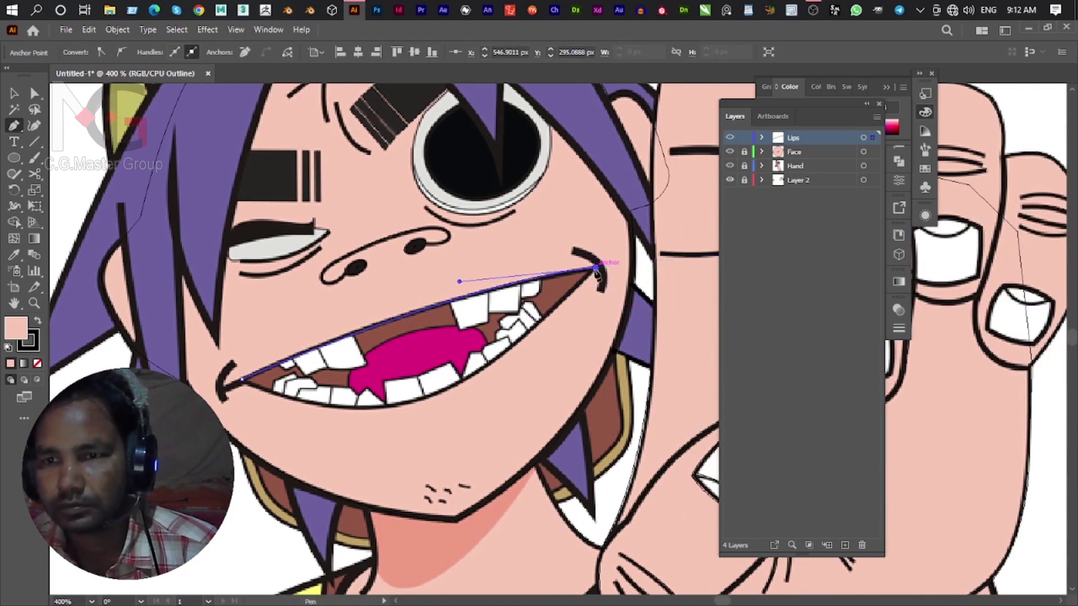
pyautogui.moveTo(418, 400)
pyautogui.mouseDown()
pyautogui.moveTo(275, 423)
pyautogui.moveTo(285, 470)
pyautogui.mouseUp()
pyautogui.moveTo(476, 370)
pyautogui.mouseDown()
pyautogui.moveTo(443, 383)
pyautogui.moveTo(475, 373)
pyautogui.mouseUp()
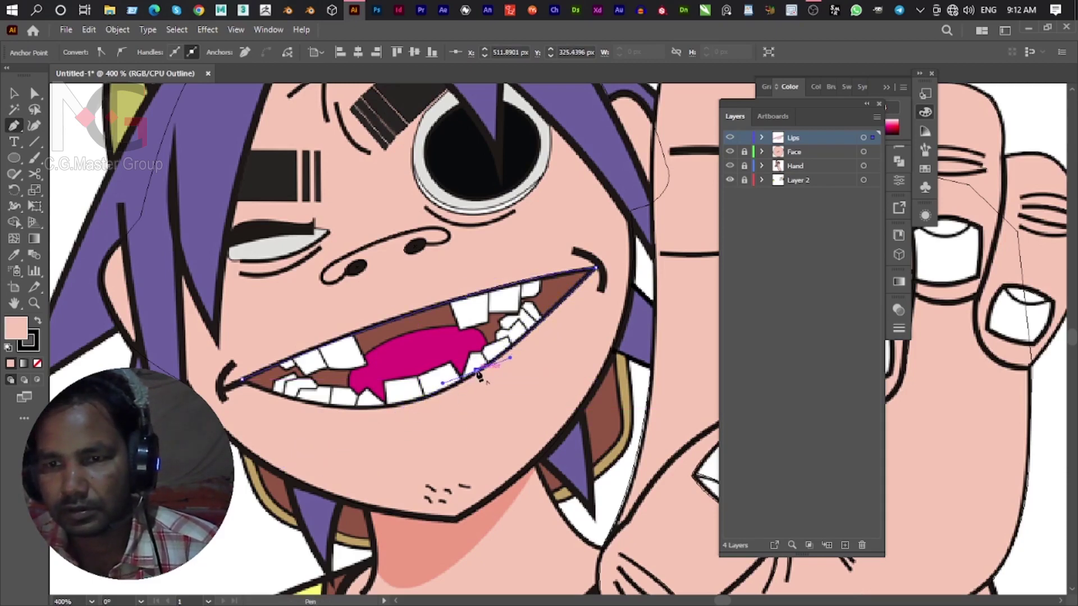
pyautogui.moveTo(386, 404); pyautogui.dragTo(363, 412)
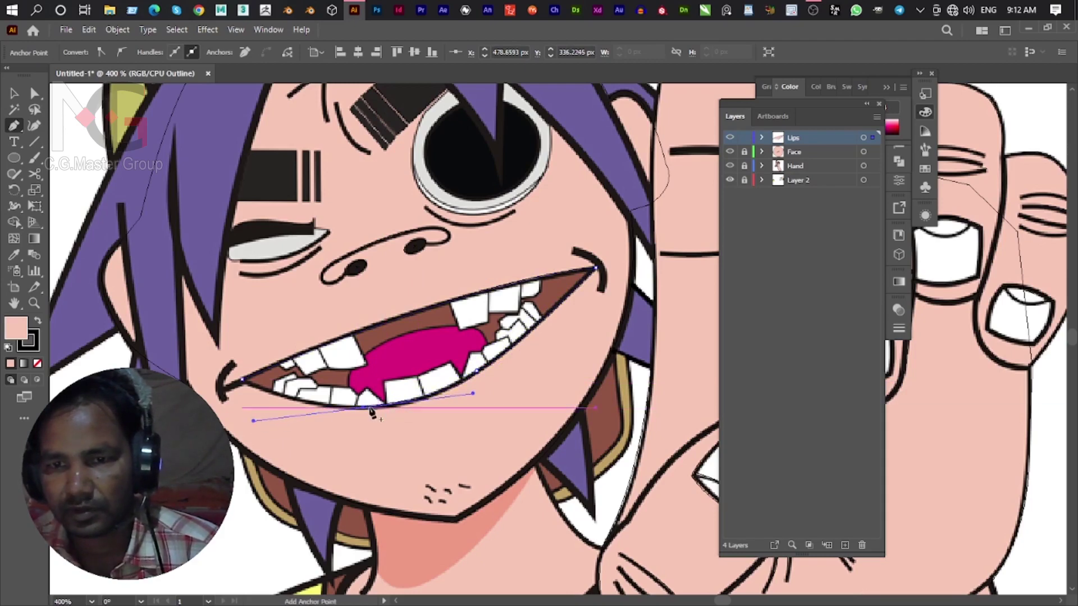
pyautogui.moveTo(242, 381); pyautogui.dragTo(278, 414)
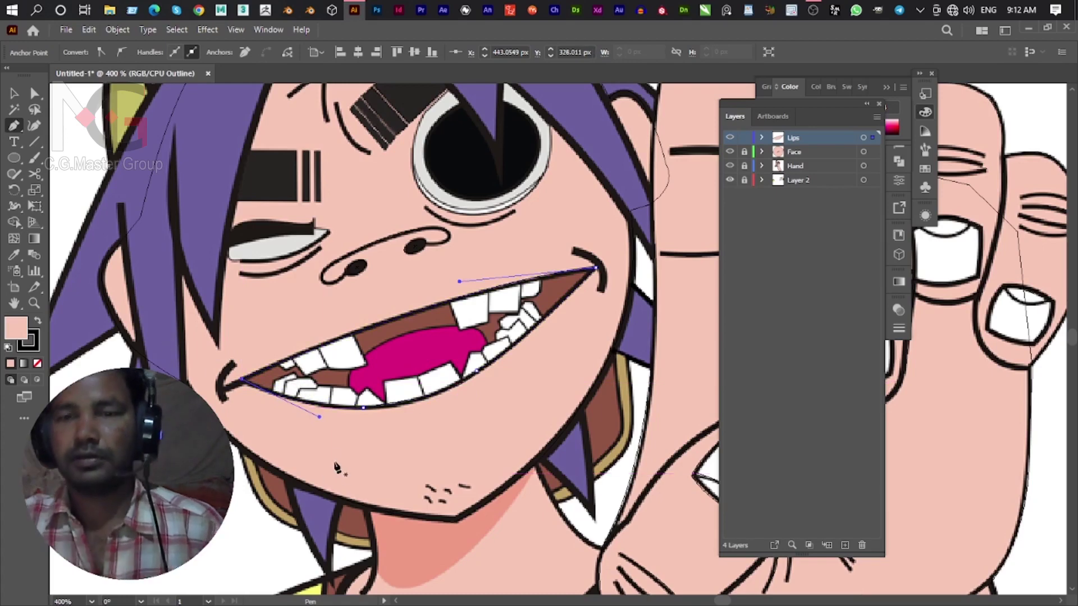
# Trace the curved crease marks at the right and left mouth corners.
pyautogui.click(573, 247)
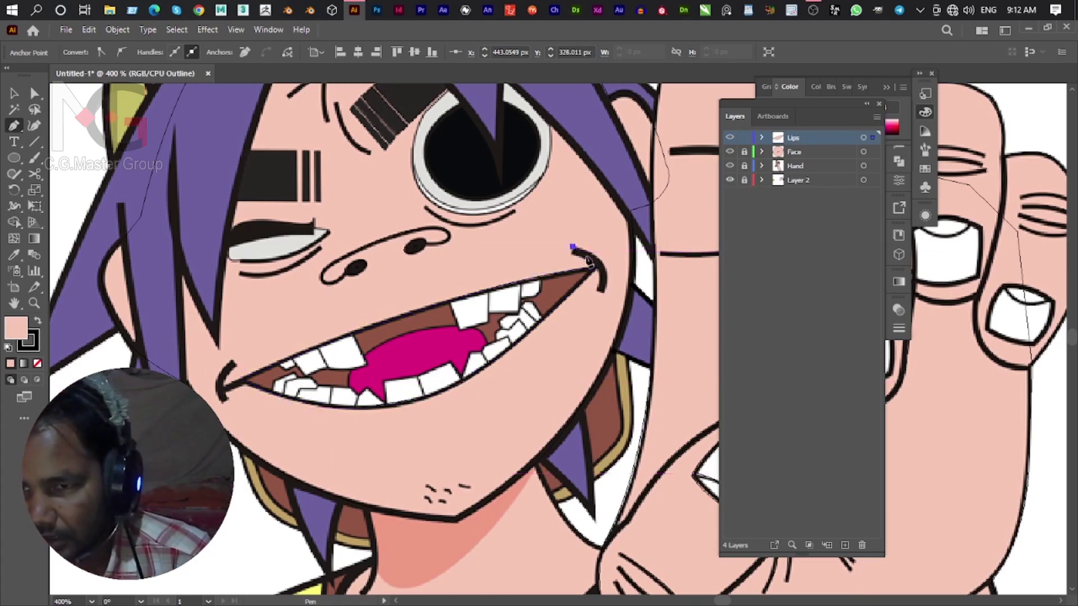
pyautogui.moveTo(594, 269); pyautogui.dragTo(603, 289)
pyautogui.moveTo(596, 329); pyautogui.dragTo(595, 327)
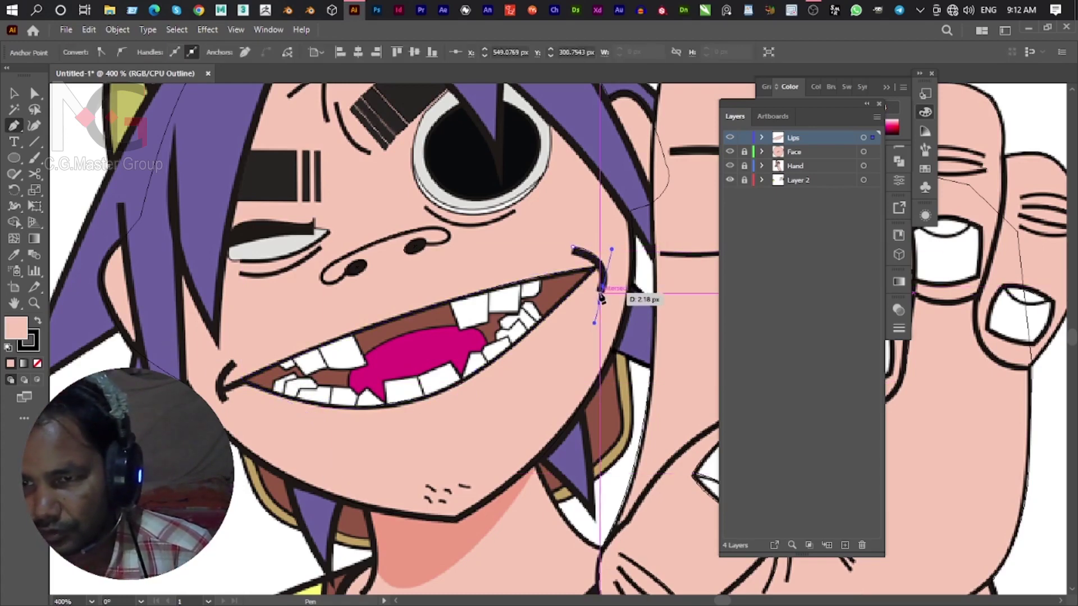
pyautogui.press('Escape')
pyautogui.click(230, 362)
pyautogui.moveTo(220, 394)
pyautogui.mouseDown()
pyautogui.moveTo(230, 410)
pyautogui.moveTo(225, 399)
pyautogui.moveTo(247, 384)
pyautogui.mouseUp()
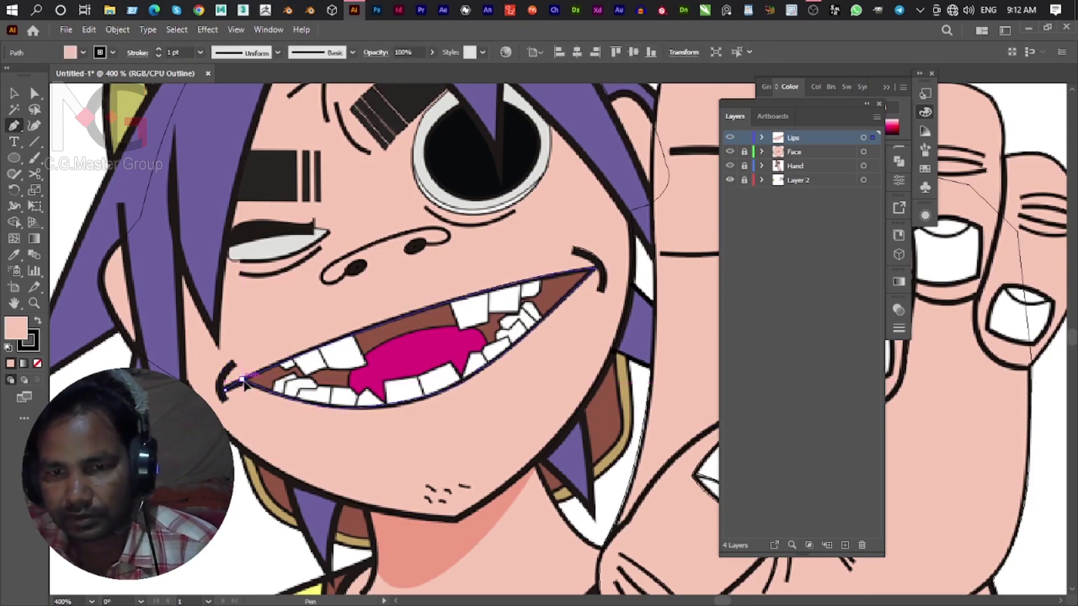
pyautogui.moveTo(247, 385); pyautogui.dragTo(243, 381)
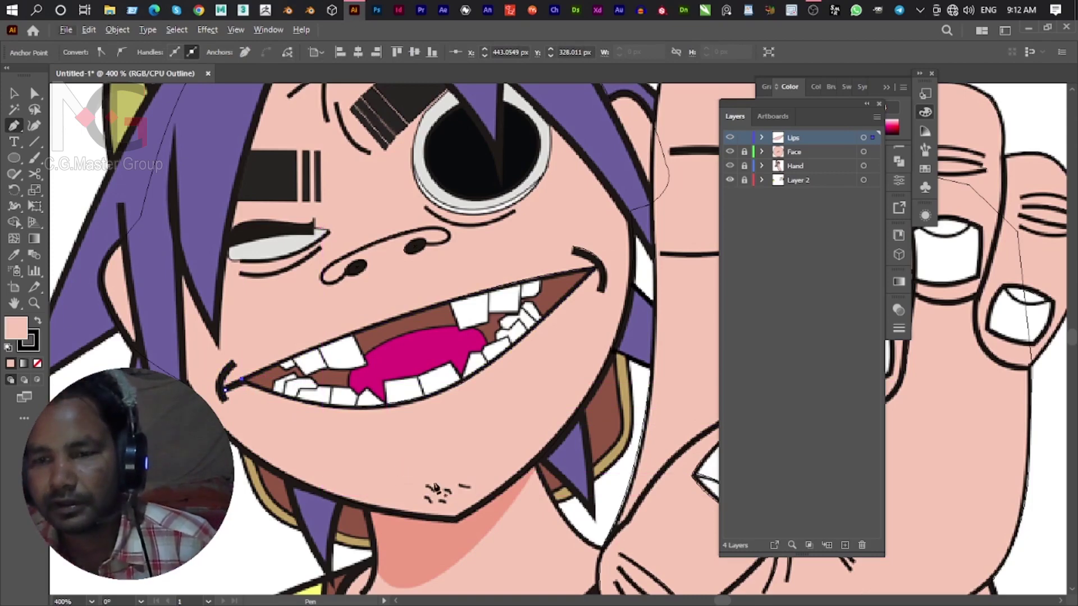
# On the Face layer, trace the upper right and middle chin marks.
pyautogui.scroll(2, 435, 488)
pyautogui.scroll(2, 395, 436)
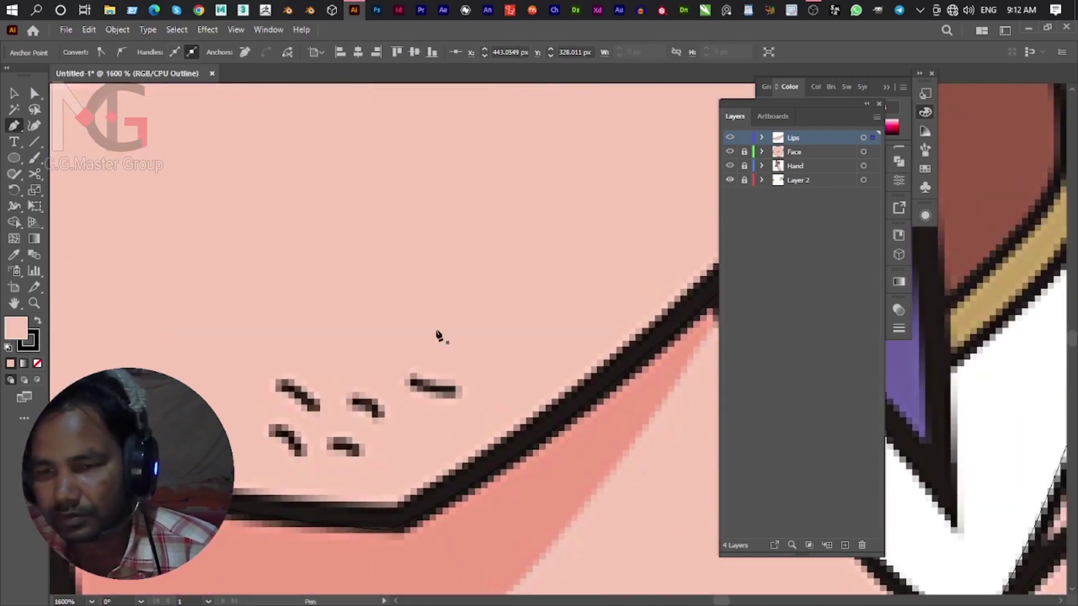
pyautogui.click(812, 152)
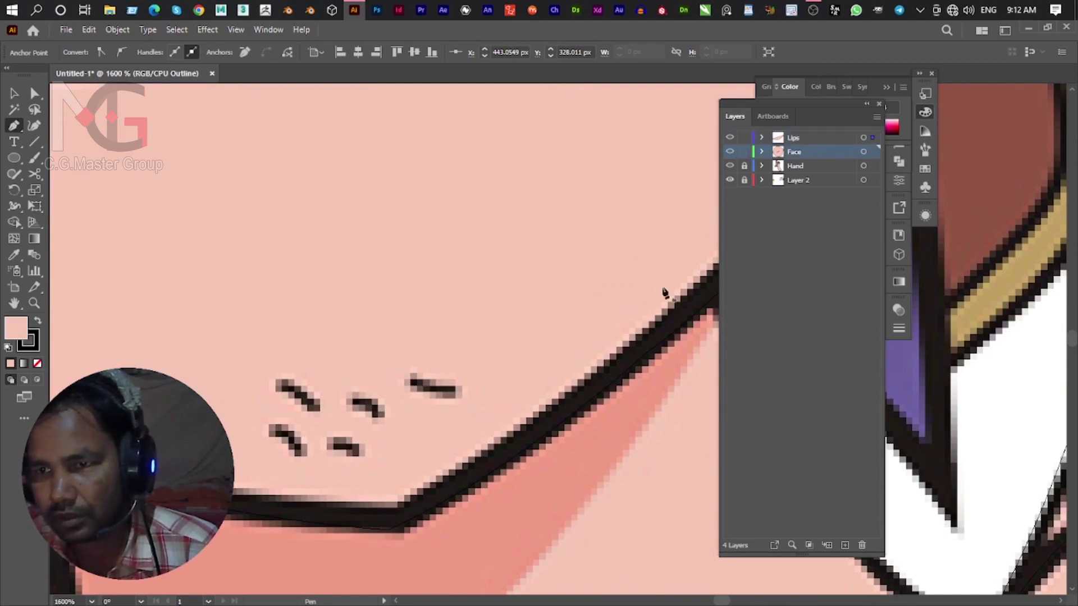
pyautogui.click(451, 399)
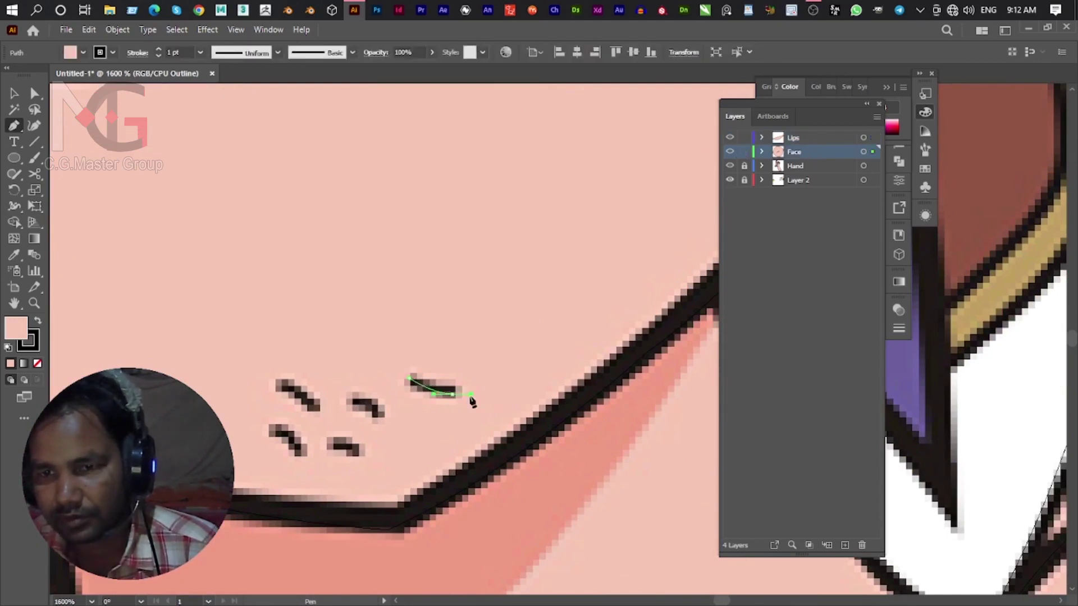
pyautogui.moveTo(474, 400); pyautogui.dragTo(473, 400)
pyautogui.moveTo(345, 406); pyautogui.dragTo(383, 427)
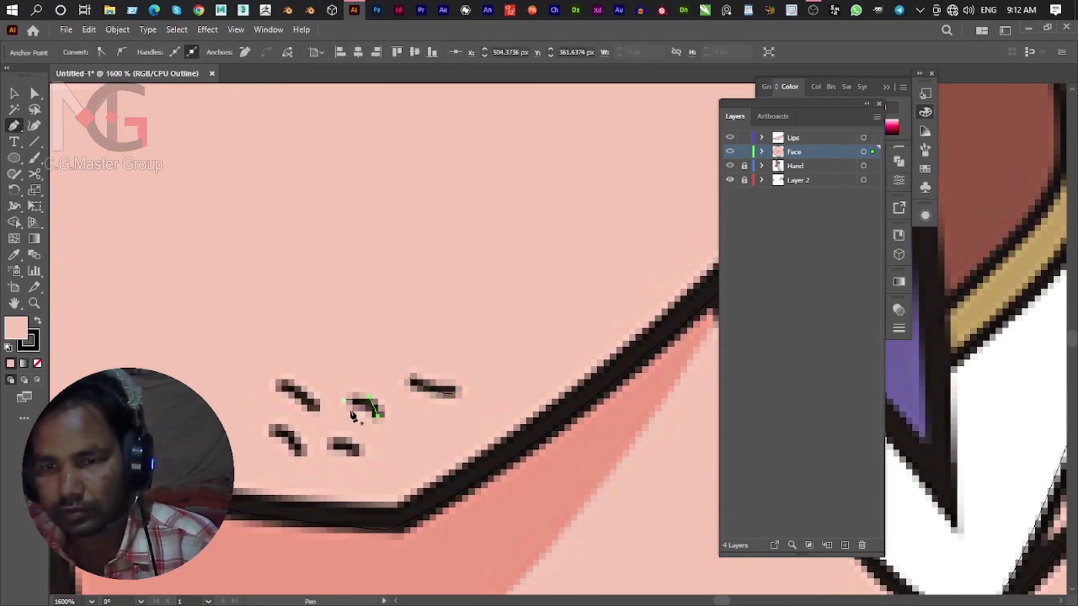
pyautogui.moveTo(319, 414); pyautogui.dragTo(321, 419)
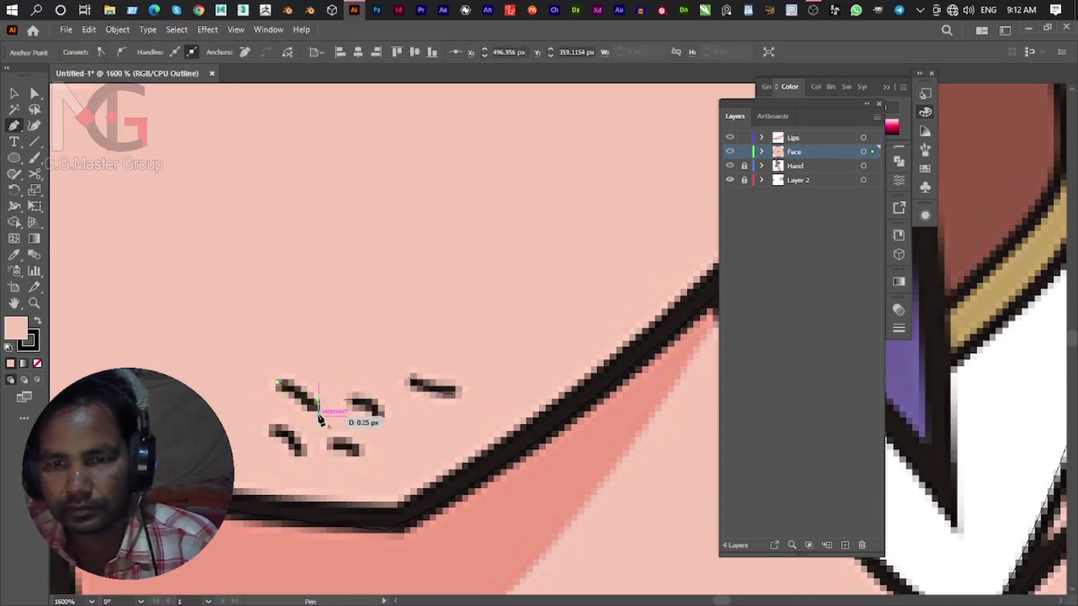
# Trace the remaining chin marks and lock the Face layer.
pyautogui.moveTo(272, 432); pyautogui.dragTo(301, 457)
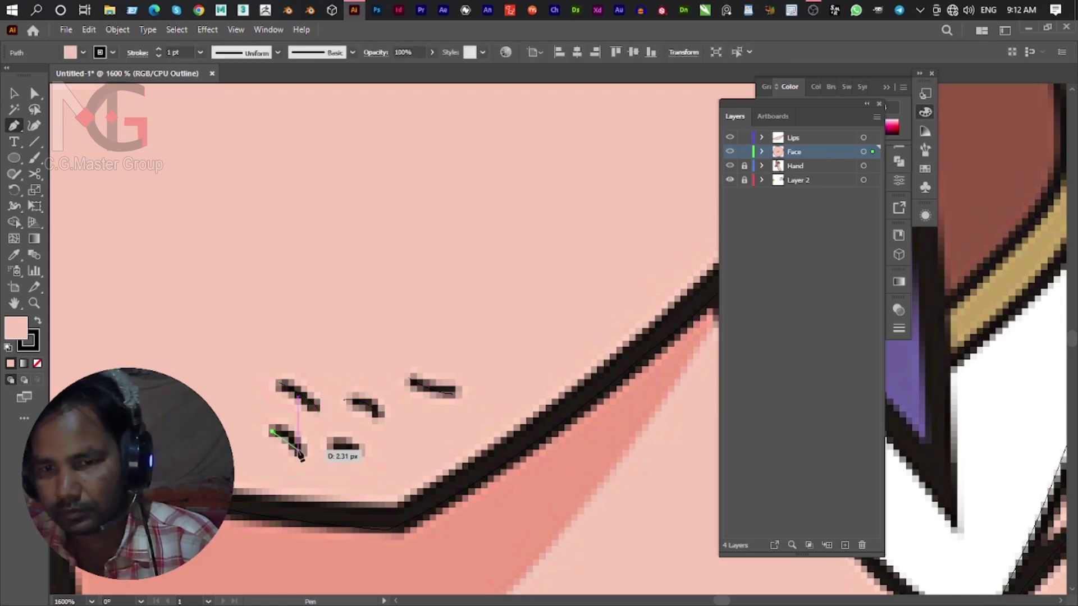
pyautogui.click(300, 465)
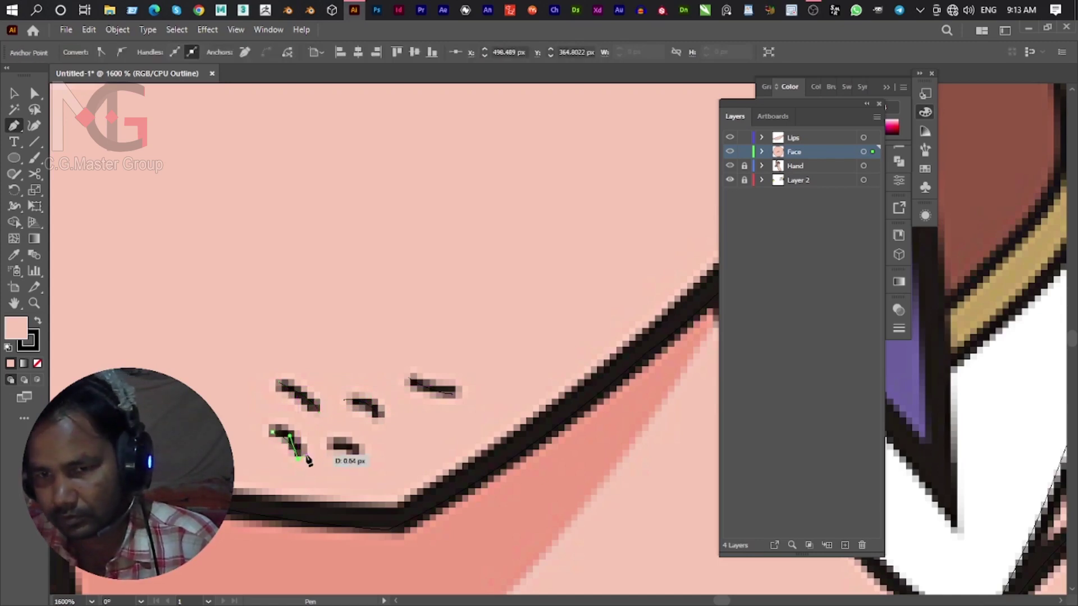
pyautogui.moveTo(339, 438); pyautogui.dragTo(356, 453)
pyautogui.click(361, 462)
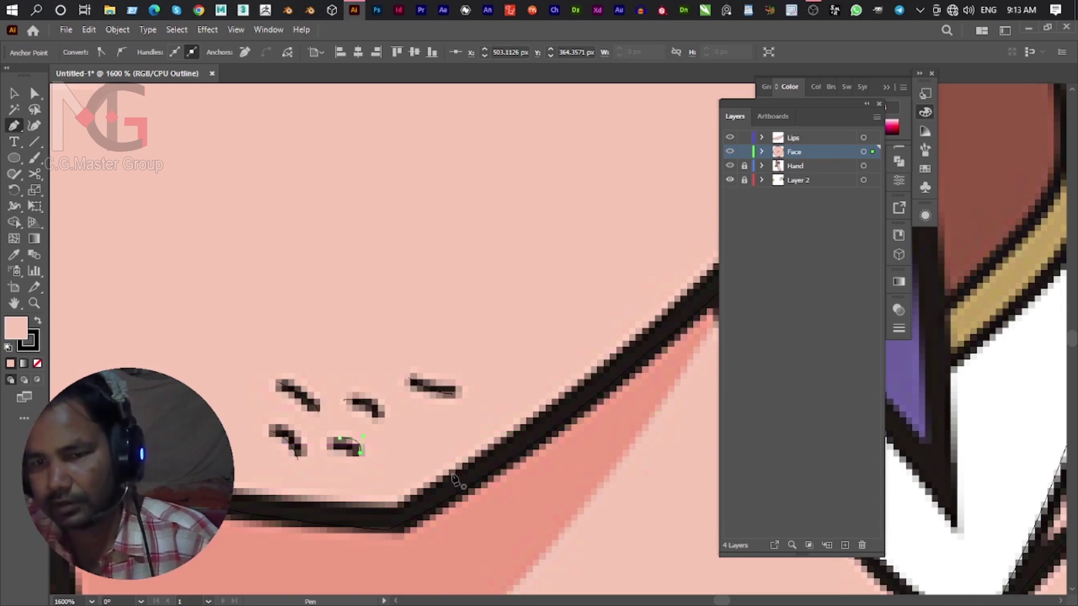
pyautogui.click(744, 152)
# On the Lips layer, start a pen path from the upper lip to the front tooth corner.
pyautogui.scroll(-4, 404, 361)
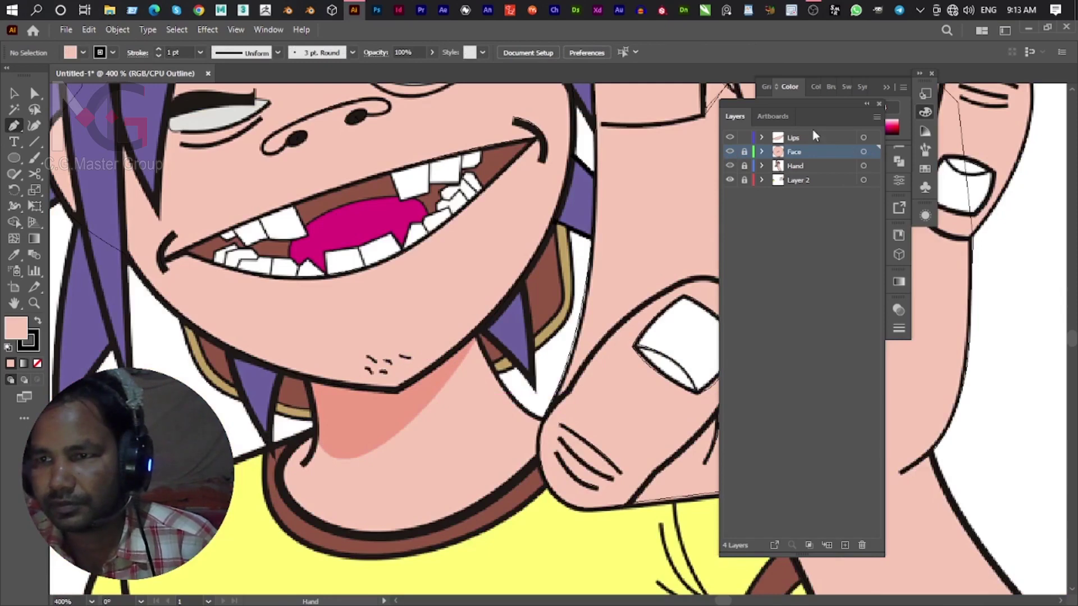
pyautogui.click(795, 137)
pyautogui.scroll(2, 404, 314)
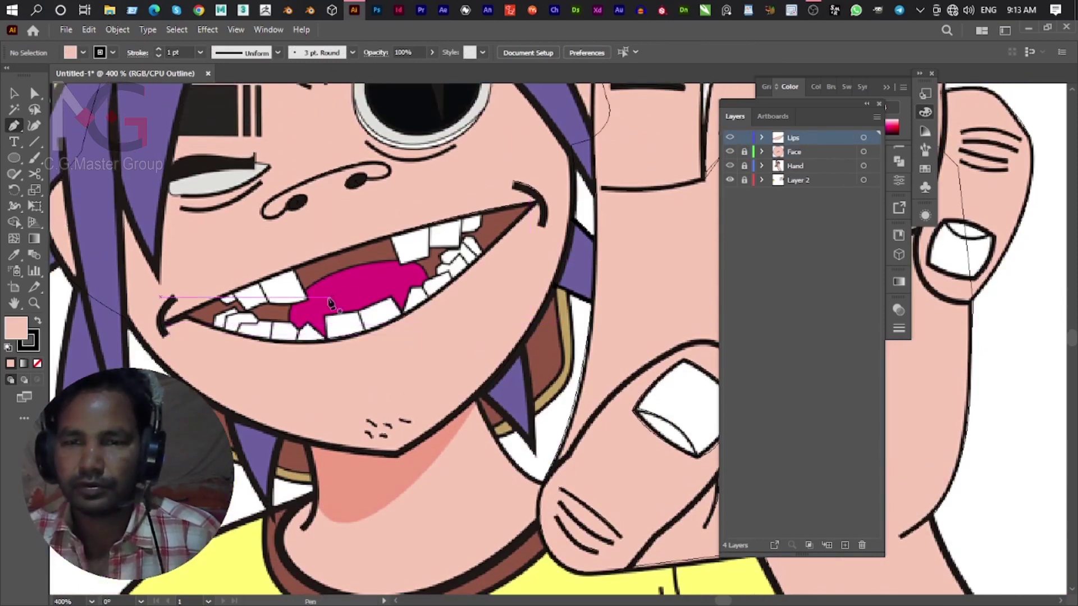
pyautogui.scroll(1, 293, 271)
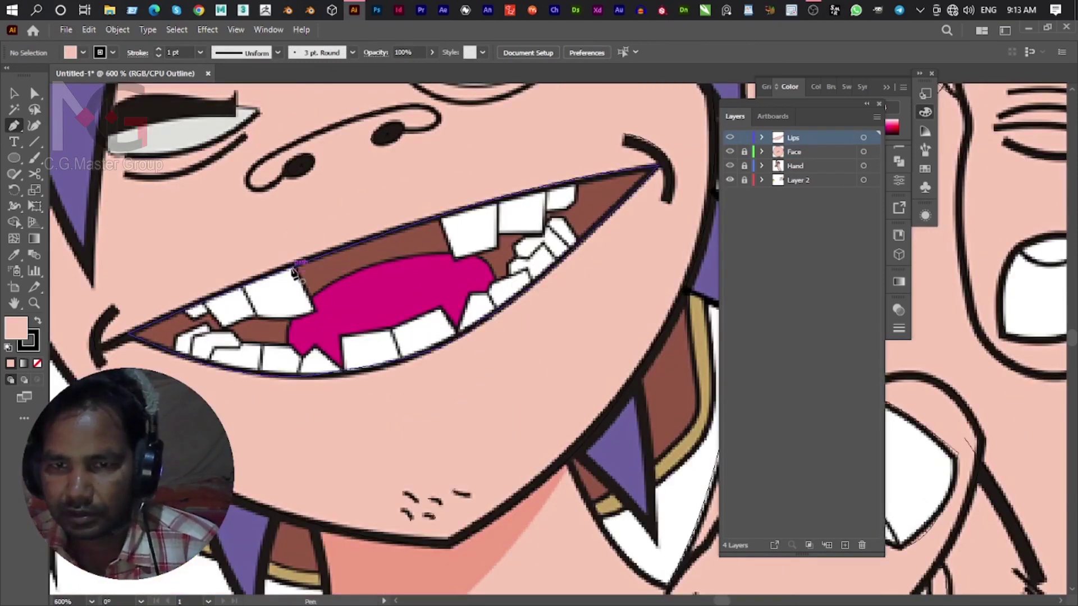
pyautogui.moveTo(428, 281); pyautogui.dragTo(374, 325)
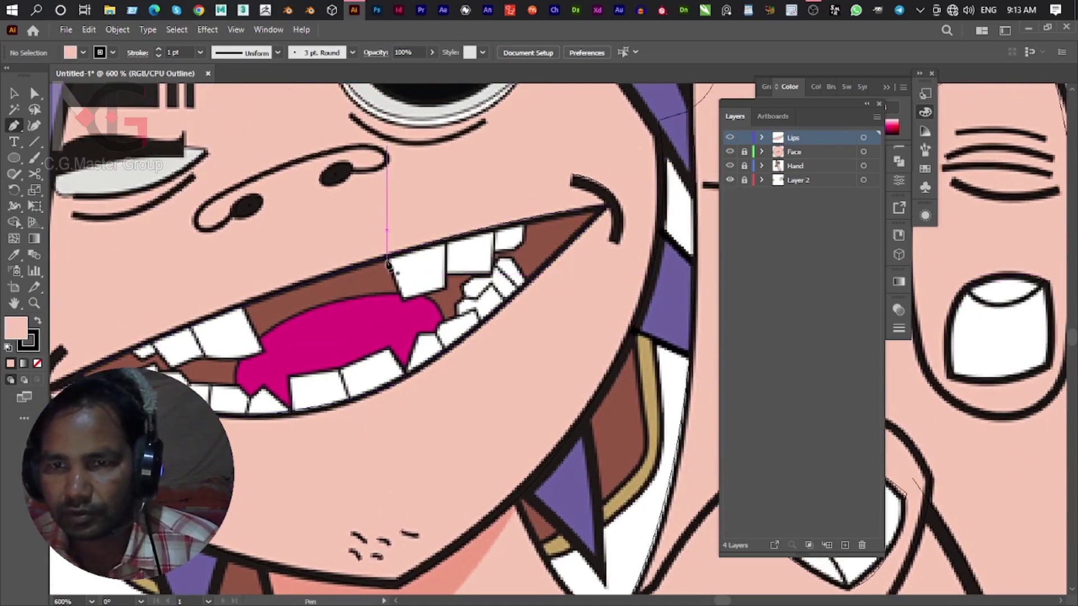
pyautogui.click(387, 260)
pyautogui.click(402, 297)
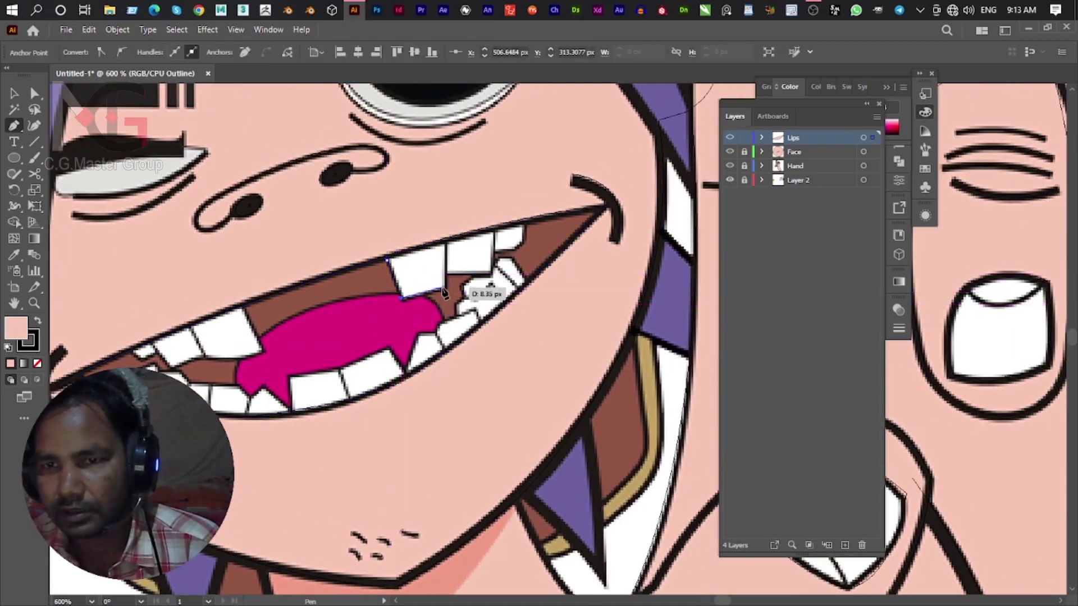
pyautogui.moveTo(446, 280); pyautogui.dragTo(447, 274)
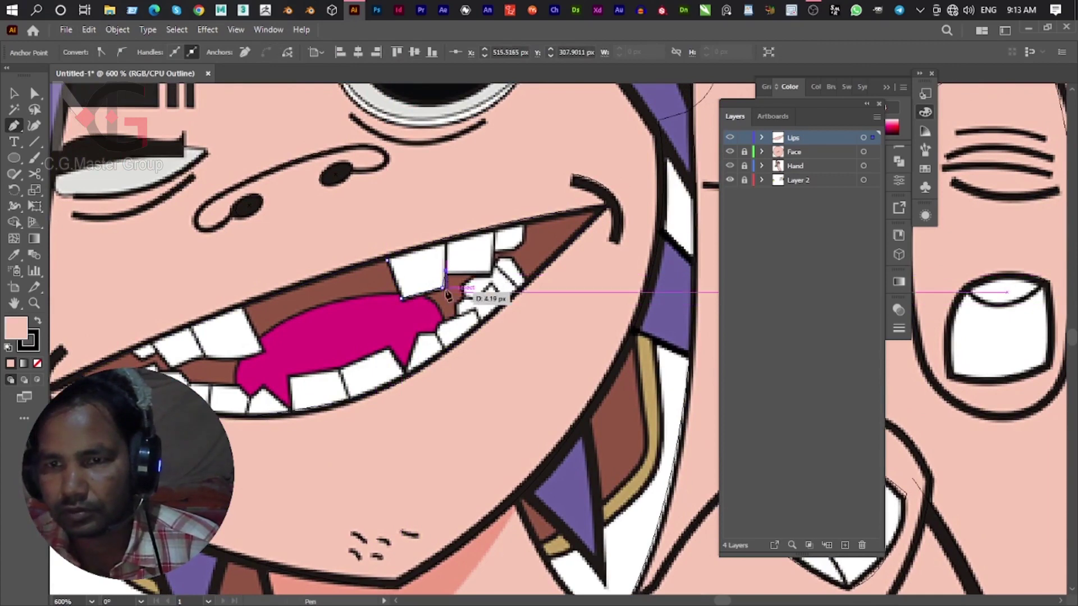
pyautogui.scroll(4, 446, 289)
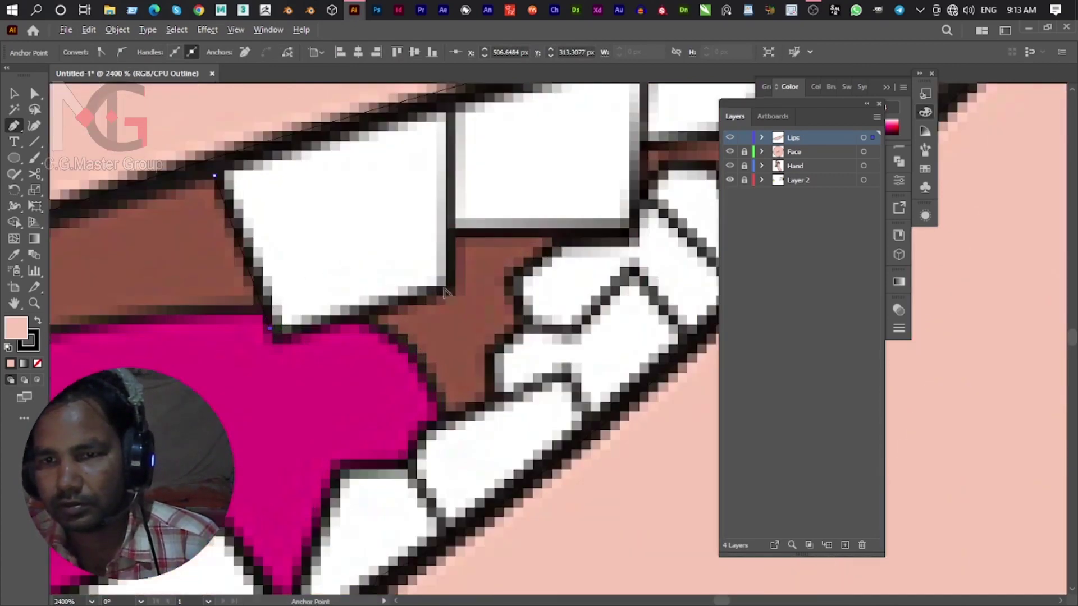
pyautogui.click(452, 293)
# Trace along the upper teeth edges and back along the upper lip line.
pyautogui.click(452, 229)
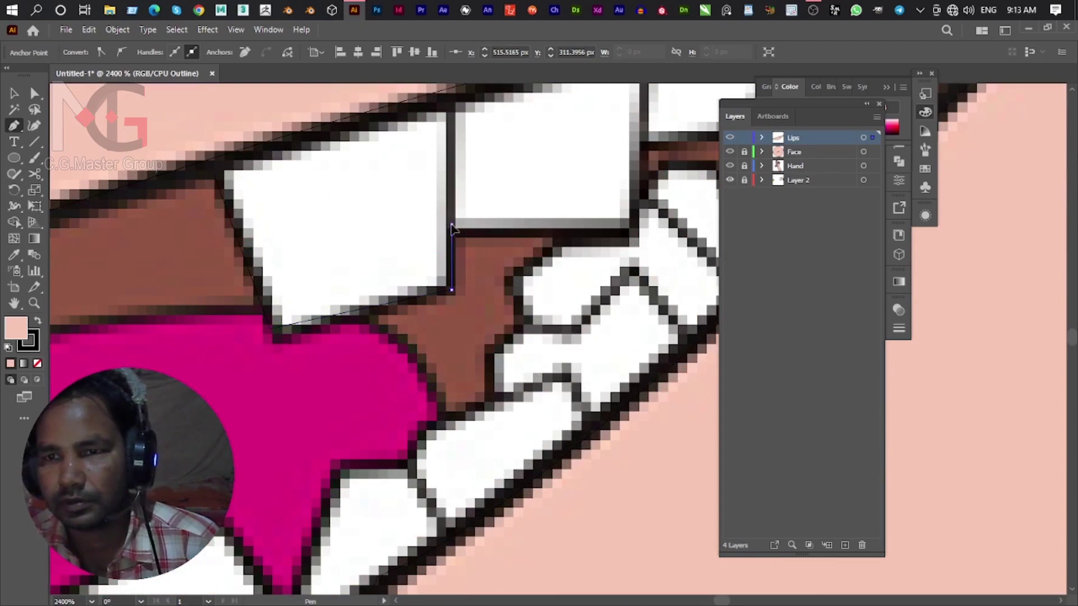
pyautogui.moveTo(452, 228); pyautogui.dragTo(270, 268)
pyautogui.click(448, 274)
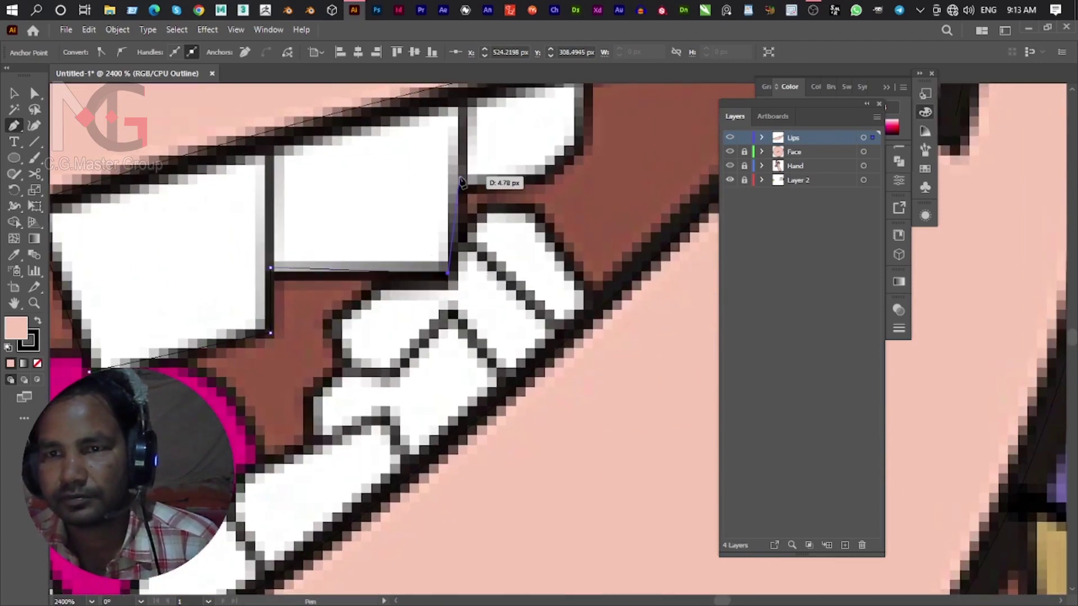
pyautogui.click(457, 179)
pyautogui.click(543, 178)
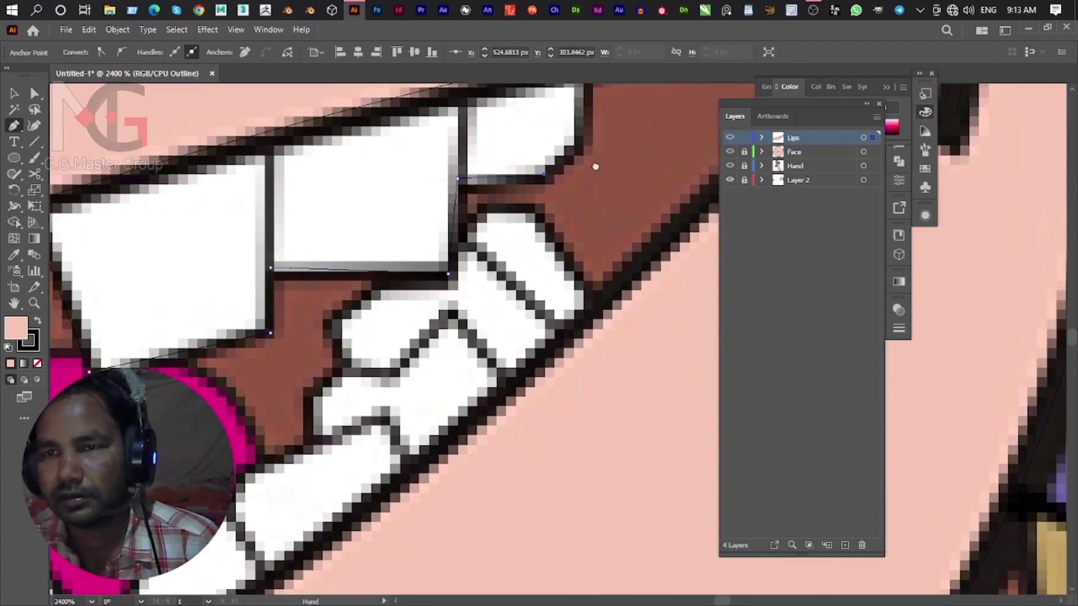
pyautogui.moveTo(543, 180); pyautogui.dragTo(443, 278)
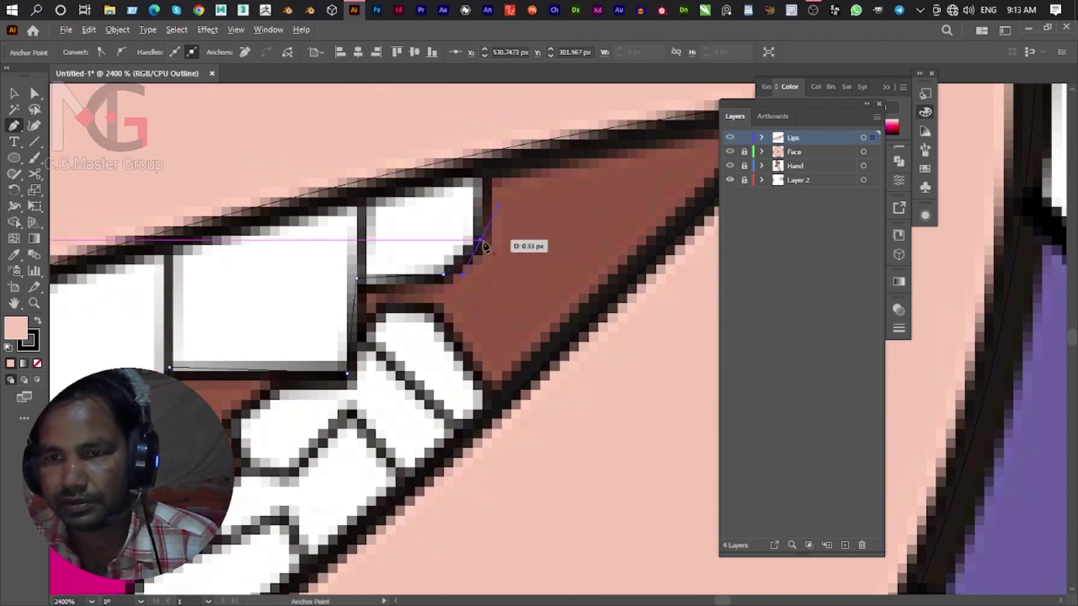
pyautogui.click(480, 168)
pyautogui.moveTo(460, 162); pyautogui.dragTo(622, 175)
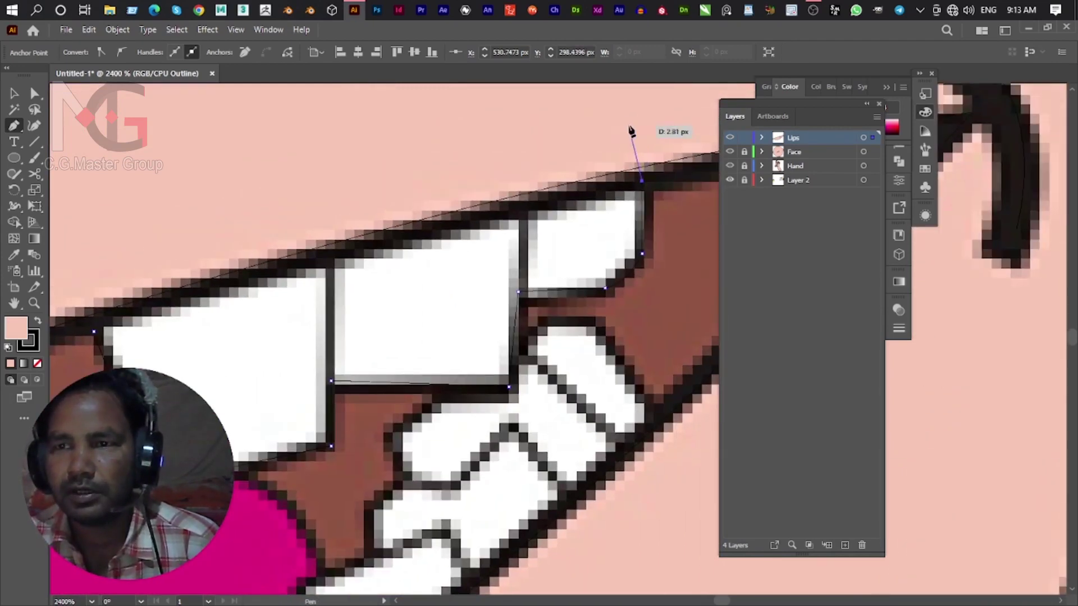
pyautogui.moveTo(629, 127); pyautogui.dragTo(628, 124)
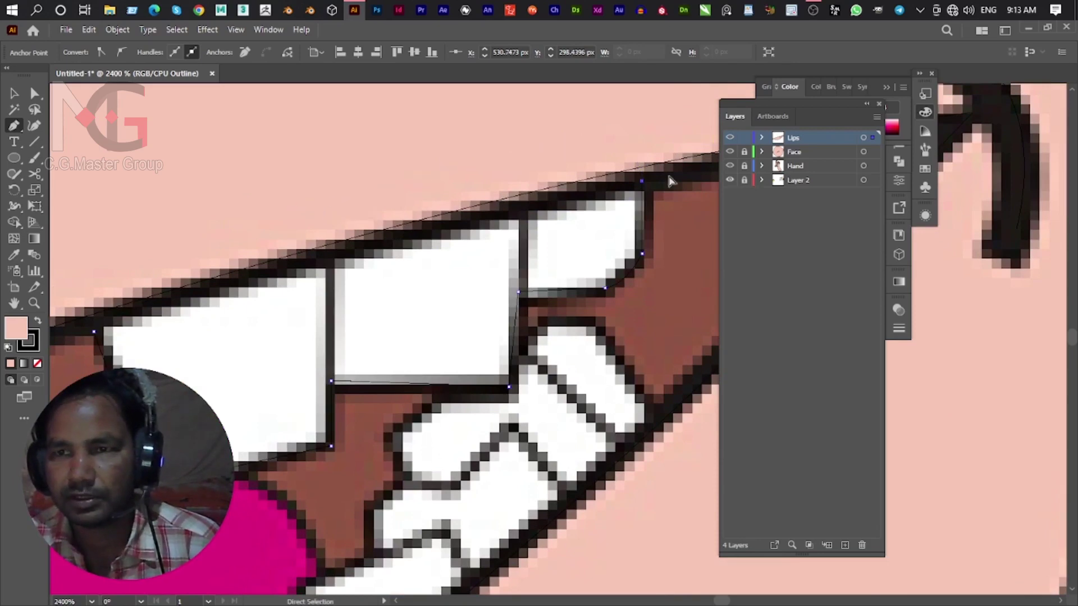
pyautogui.click(642, 167)
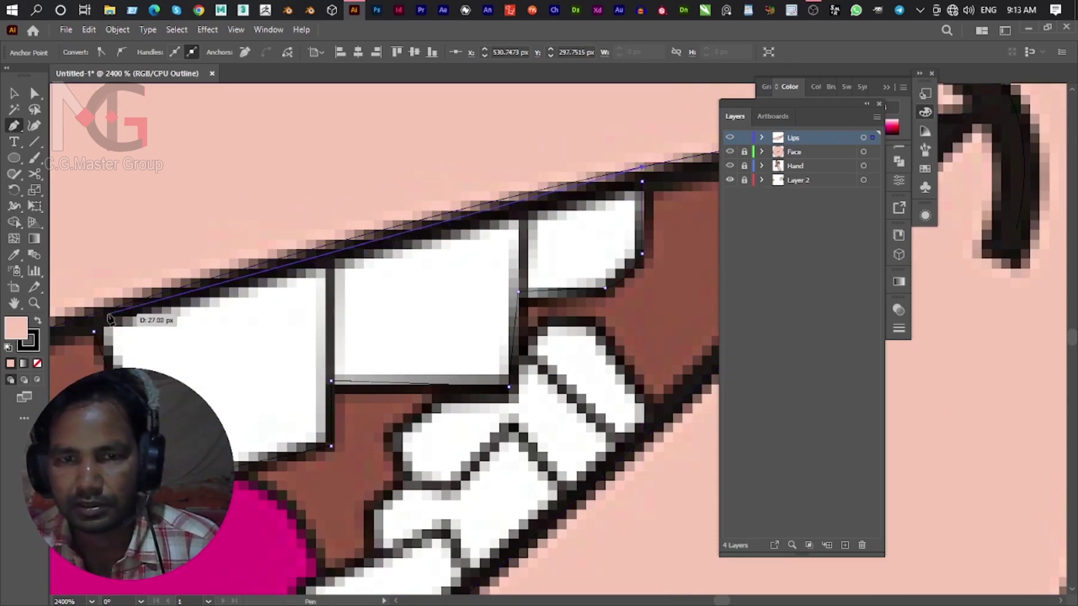
pyautogui.moveTo(87, 317)
pyautogui.mouseDown()
pyautogui.moveTo(42, 354)
pyautogui.moveTo(628, 317)
pyautogui.moveTo(554, 335)
pyautogui.mouseUp()
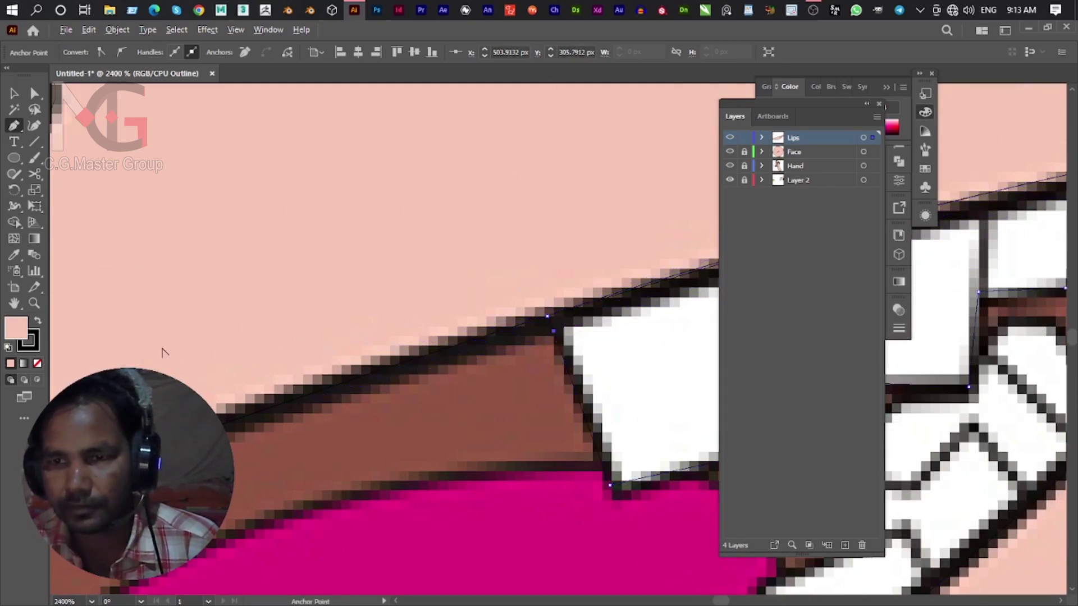
# Trace the Lips path with curved anchors along the gap under the left upper teeth.
pyautogui.scroll(-3, 163, 353)
pyautogui.scroll(2, 356, 381)
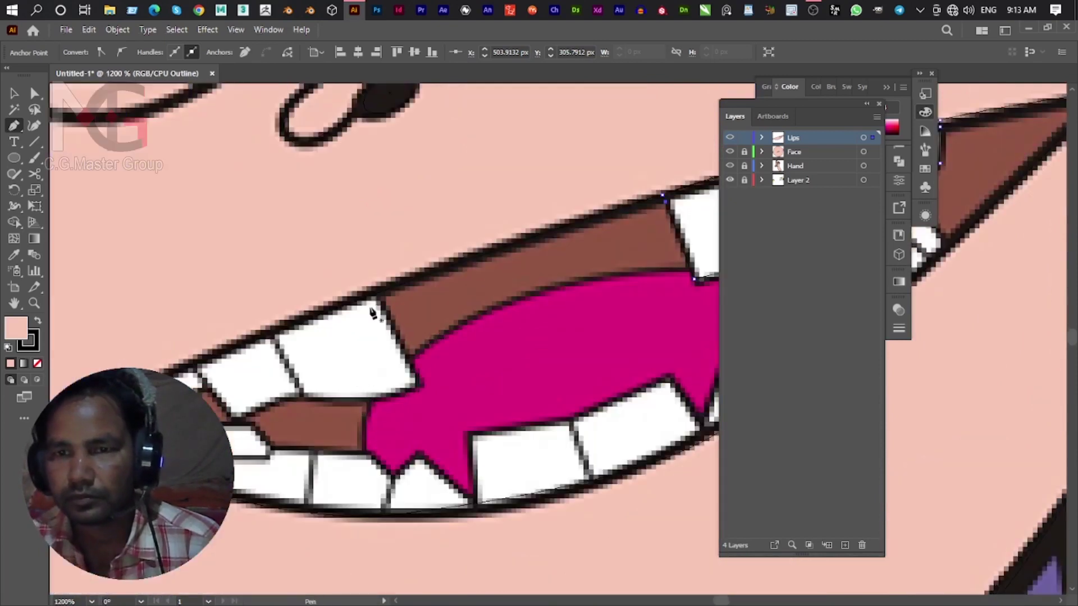
pyautogui.moveTo(375, 298); pyautogui.dragTo(419, 387)
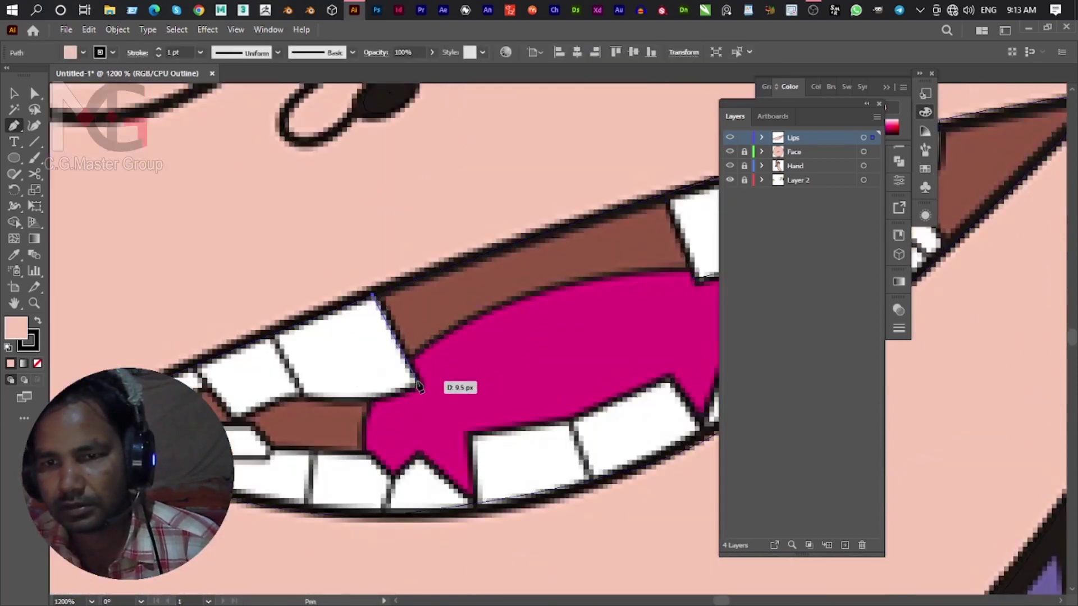
pyautogui.moveTo(303, 395); pyautogui.dragTo(212, 390)
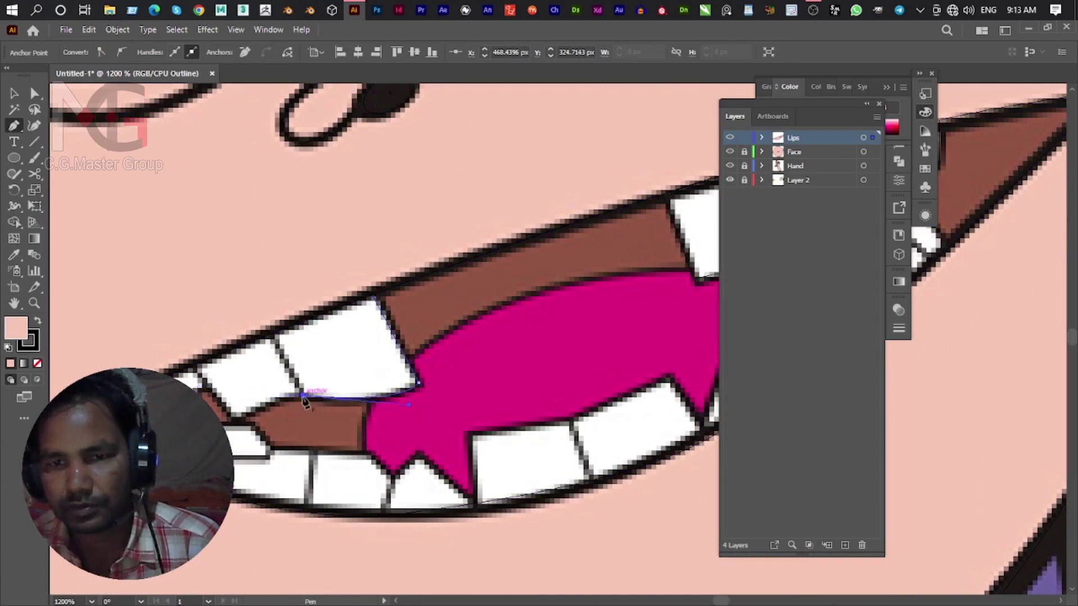
pyautogui.moveTo(241, 412); pyautogui.dragTo(237, 427)
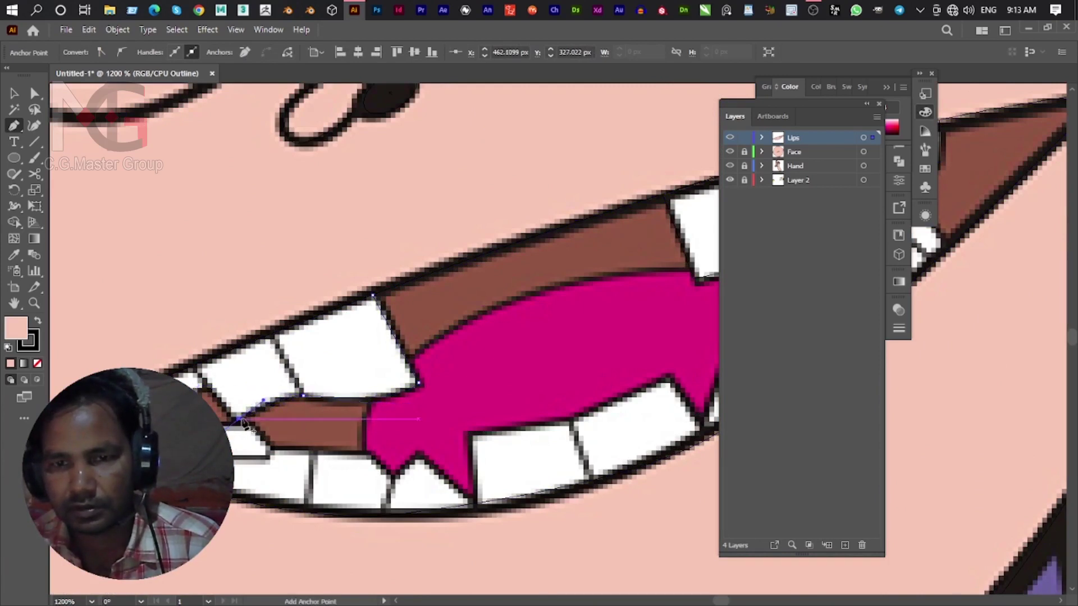
pyautogui.moveTo(240, 417); pyautogui.dragTo(203, 384)
pyautogui.moveTo(373, 294); pyautogui.dragTo(377, 305)
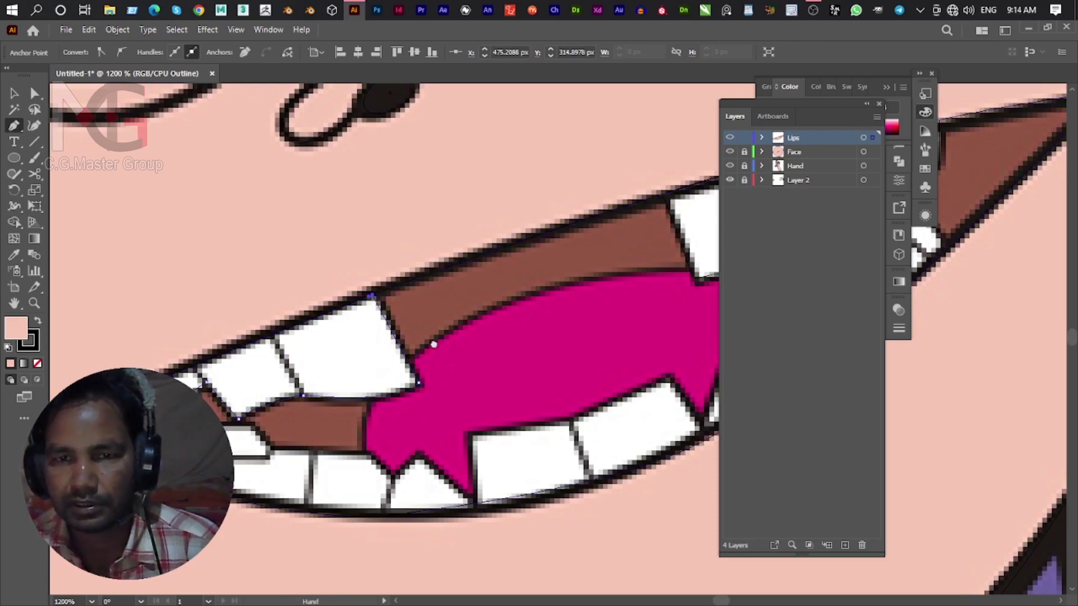
# Extend the path along the upper lip and tooth edges toward the left mouth corner.
pyautogui.moveTo(445, 378); pyautogui.dragTo(379, 387)
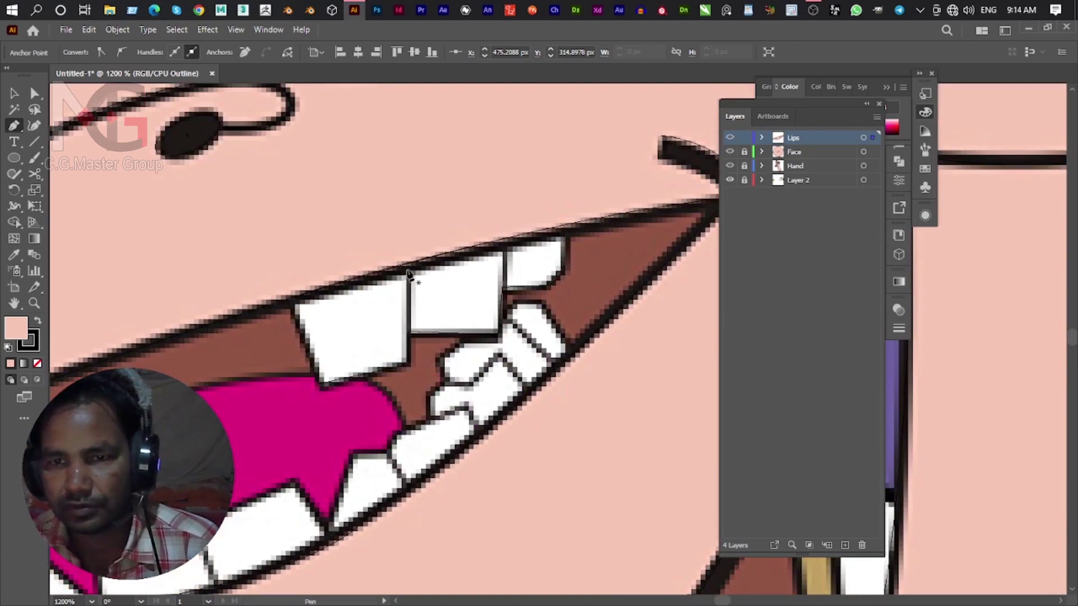
pyautogui.moveTo(408, 267); pyautogui.dragTo(435, 334)
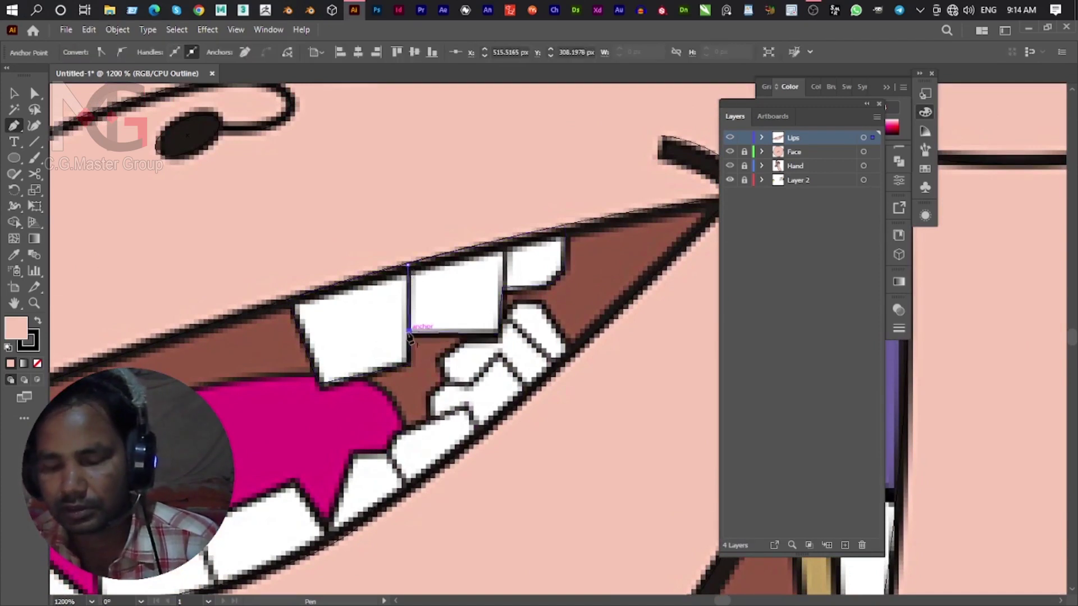
pyautogui.click(506, 244)
pyautogui.moveTo(503, 287); pyautogui.dragTo(503, 289)
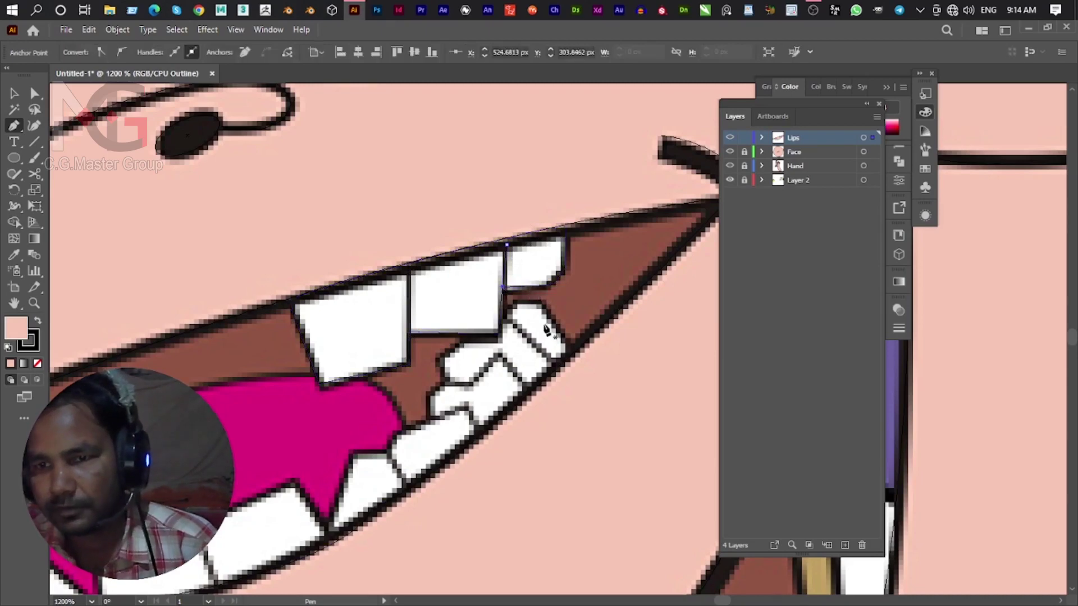
pyautogui.hscroll(-5, 412, 301)
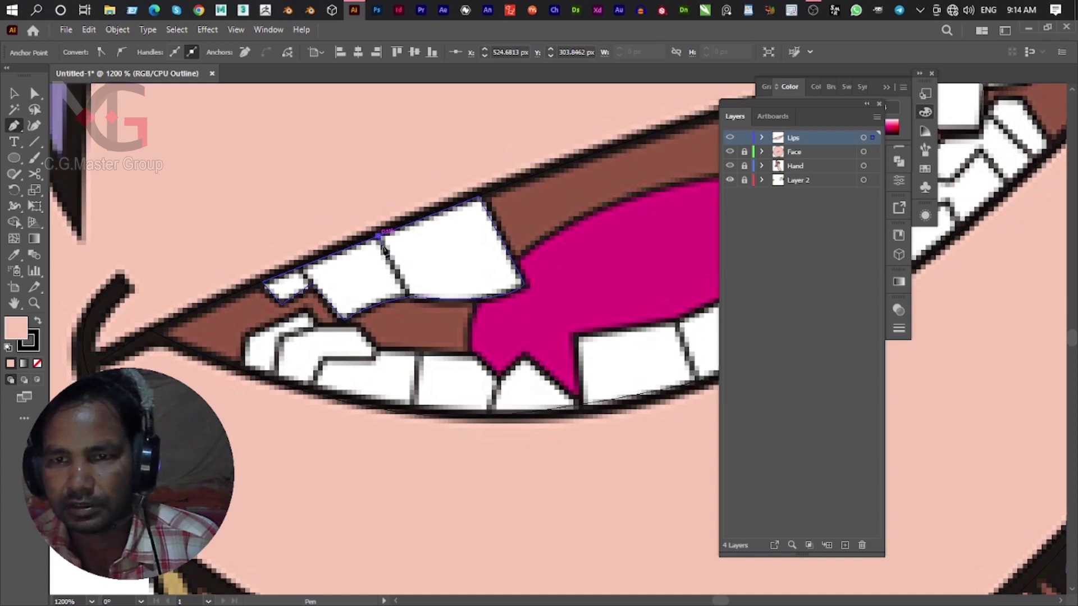
pyautogui.click(380, 236)
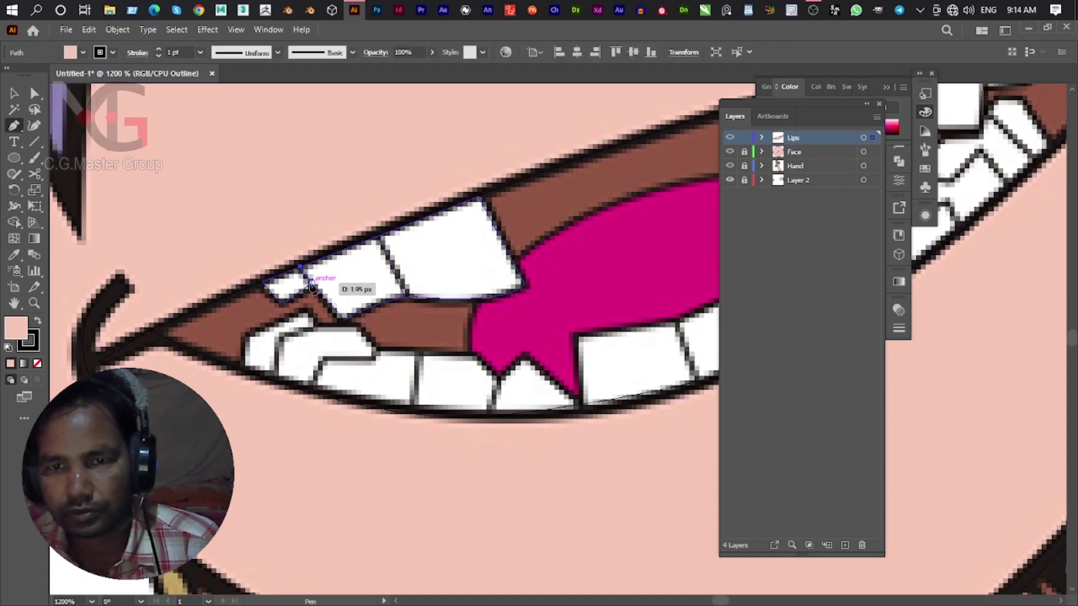
pyautogui.moveTo(298, 363); pyautogui.dragTo(286, 327)
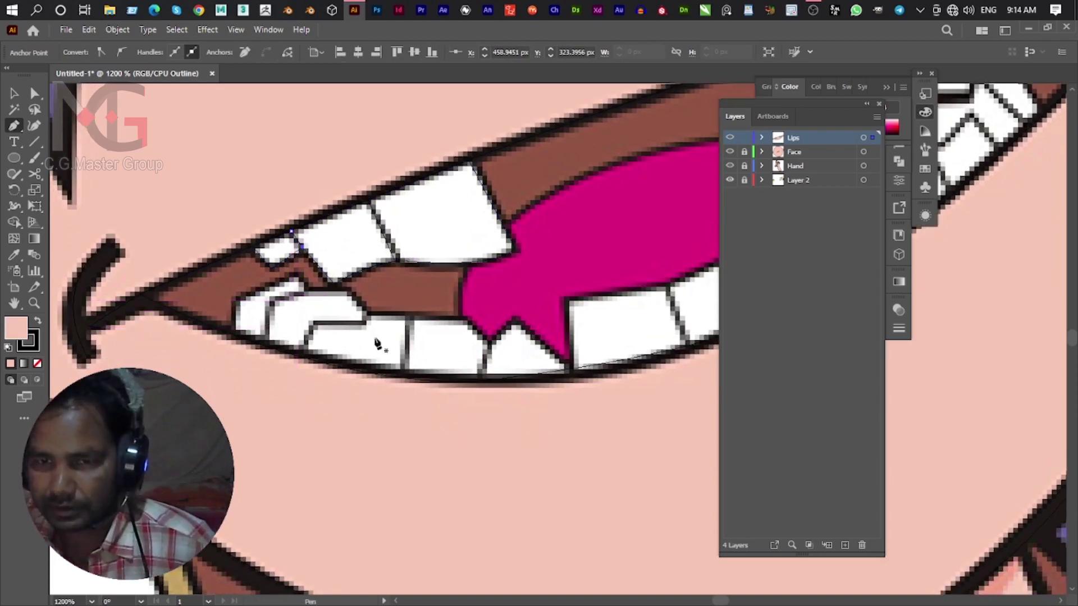
pyautogui.scroll(-4, 348, 326)
pyautogui.scroll(2, 541, 318)
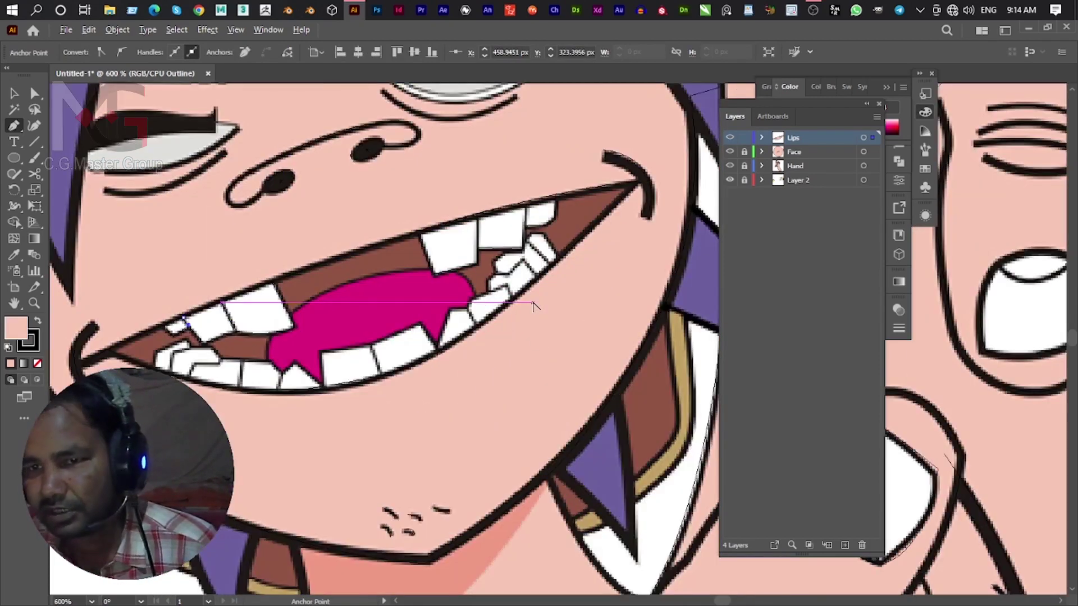
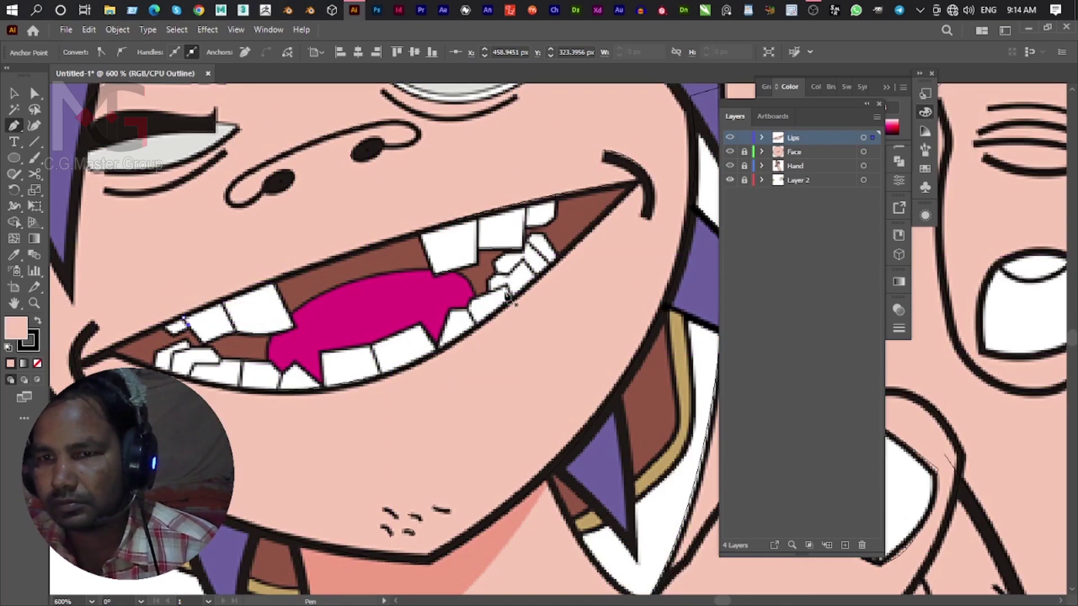
# Start a pen outline at a tooth corner and trace curved points down the tooth edges.
pyautogui.scroll(3, 508, 298)
pyautogui.scroll(3, 511, 326)
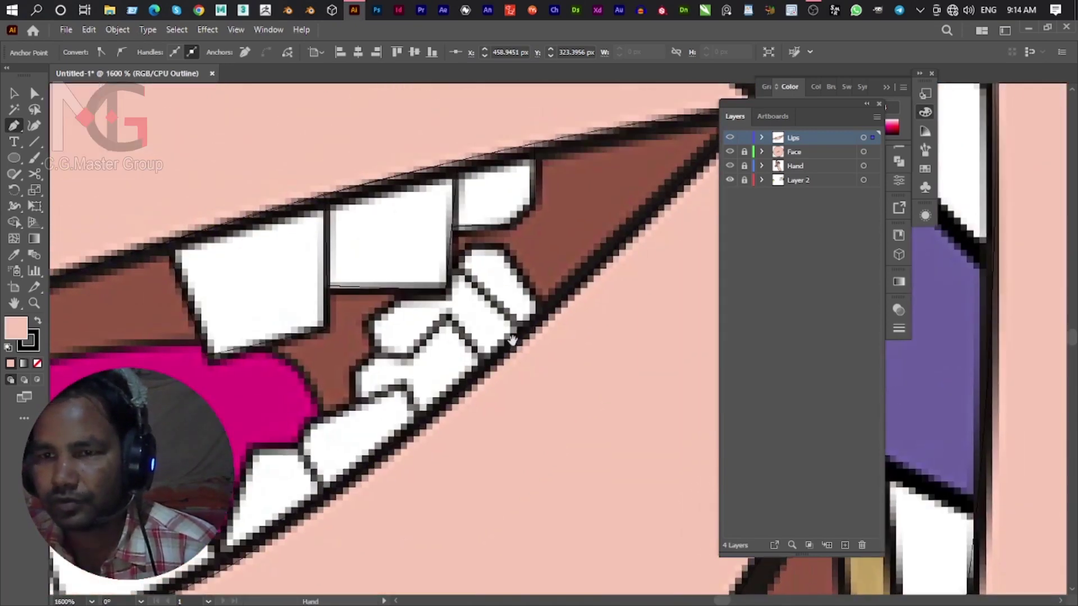
pyautogui.click(540, 308)
pyautogui.moveTo(469, 251); pyautogui.dragTo(442, 285)
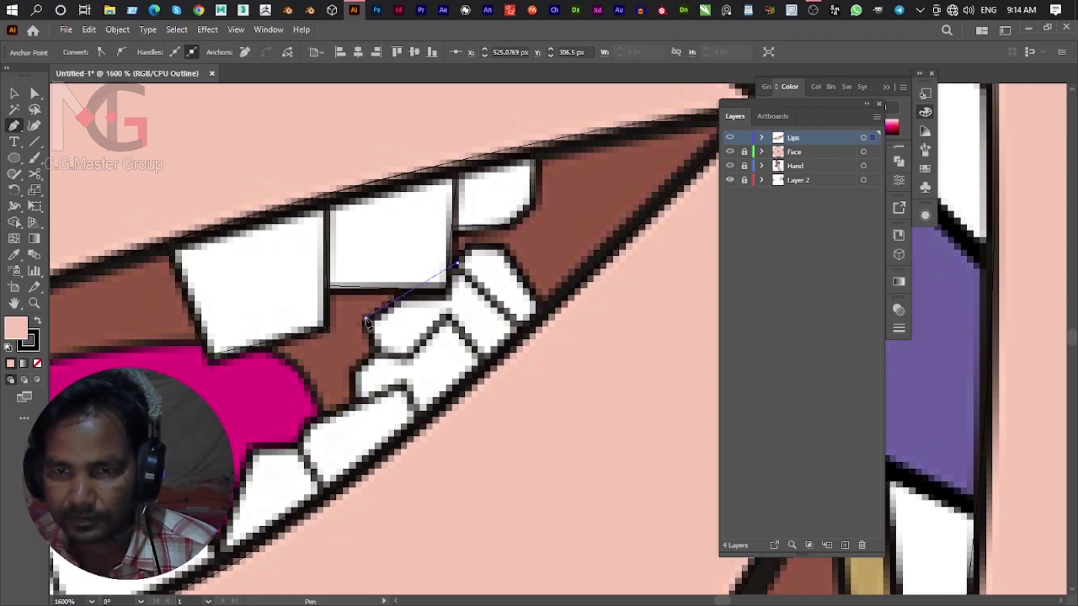
pyautogui.moveTo(380, 350)
pyautogui.mouseDown()
pyautogui.moveTo(356, 373)
pyautogui.moveTo(355, 403)
pyautogui.mouseUp()
pyautogui.scroll(-2, 382, 365)
pyautogui.hscroll(-2, 382, 365)
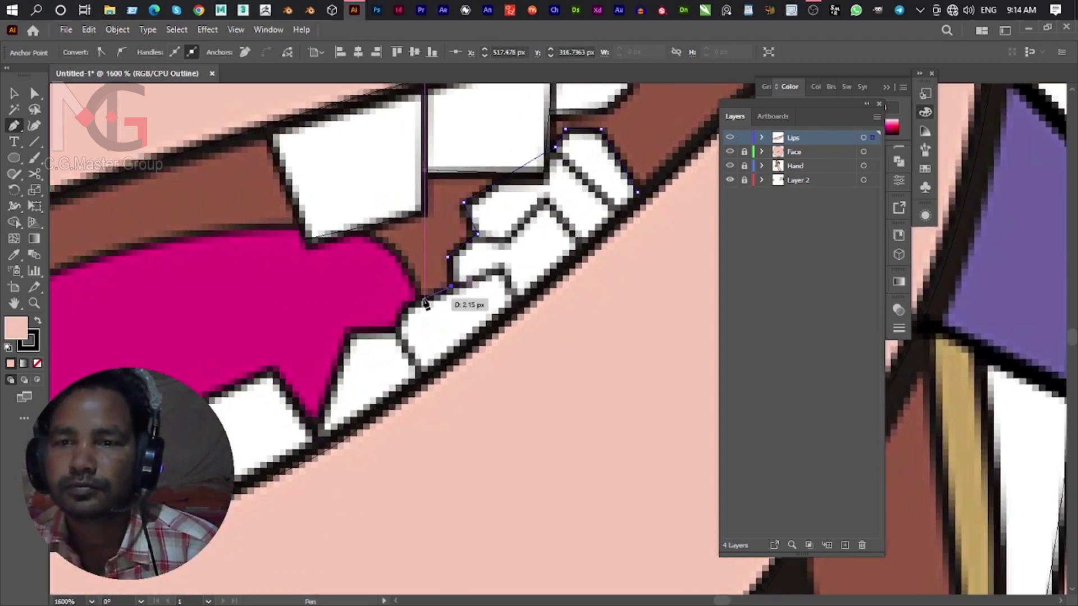
pyautogui.moveTo(357, 333); pyautogui.dragTo(357, 337)
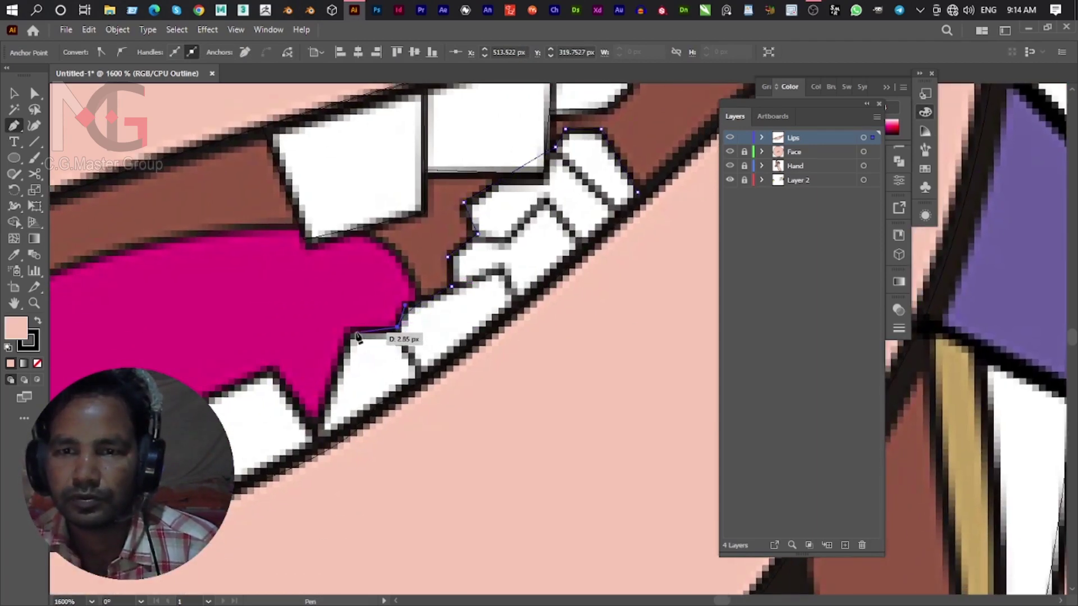
pyautogui.moveTo(313, 428); pyautogui.dragTo(266, 373)
pyautogui.scroll(-3, 337, 337)
pyautogui.hscroll(-3, 337, 337)
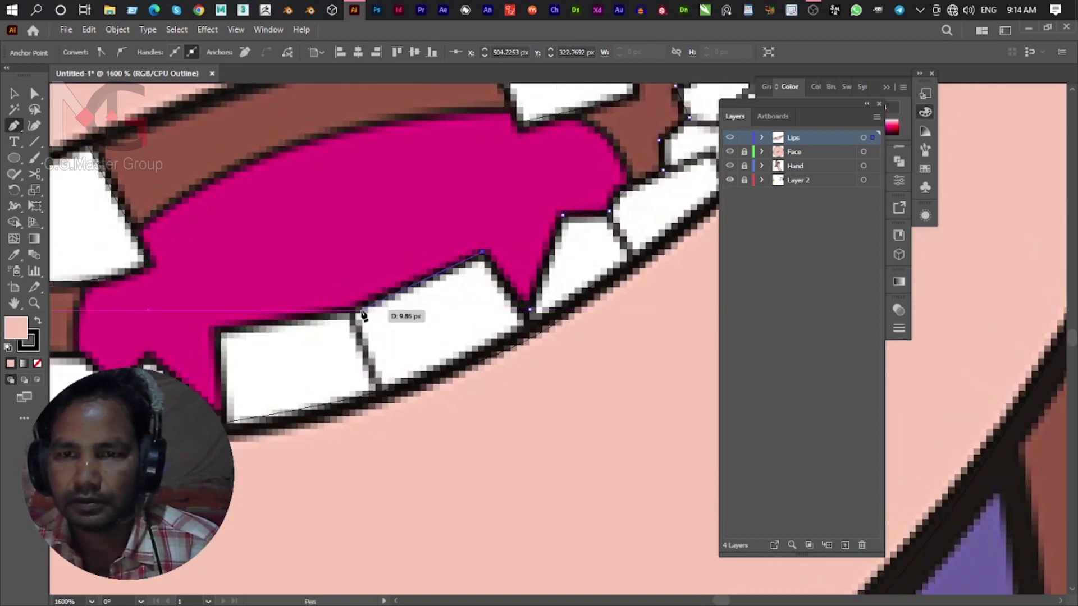
# Continue the outline left along the lower teeth tops to the lower-left tooth corner.
pyautogui.moveTo(218, 331); pyautogui.dragTo(221, 337)
pyautogui.moveTo(150, 355); pyautogui.dragTo(152, 358)
pyautogui.scroll(-2, 224, 336)
pyautogui.hscroll(-4, 225, 336)
pyautogui.moveTo(362, 291); pyautogui.dragTo(362, 298)
pyautogui.click(325, 252)
pyautogui.hscroll(-4, 336, 263)
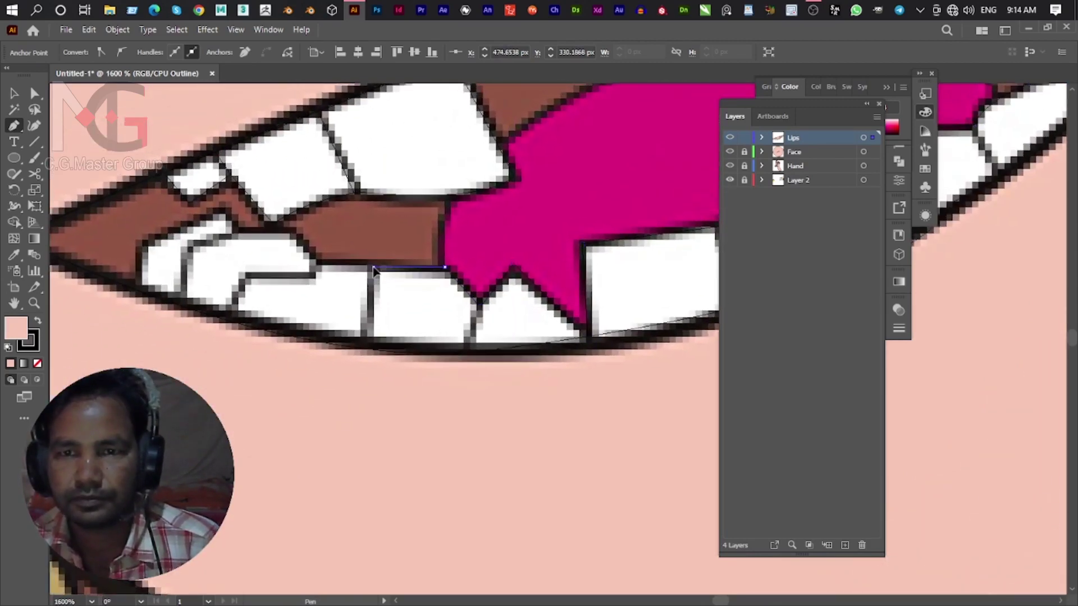
pyautogui.moveTo(317, 267)
pyautogui.mouseDown()
pyautogui.moveTo(291, 234)
pyautogui.moveTo(223, 212)
pyautogui.mouseUp()
pyautogui.moveTo(136, 242); pyautogui.dragTo(131, 249)
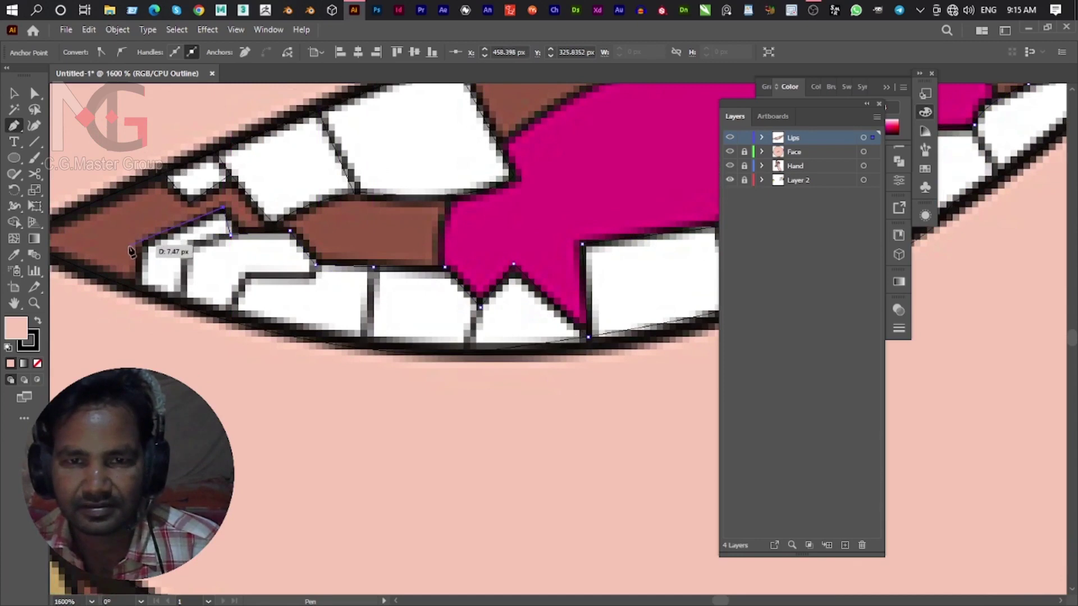
pyautogui.click(136, 290)
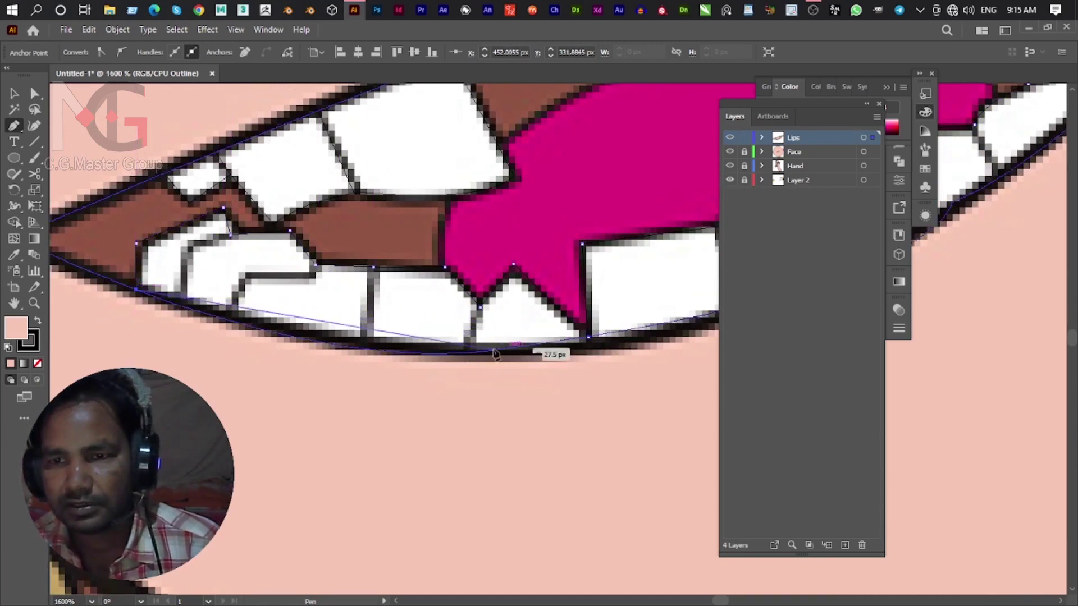
# Curve the outline along the lower lip edge toward the mouth corner.
pyautogui.moveTo(448, 353); pyautogui.dragTo(608, 352)
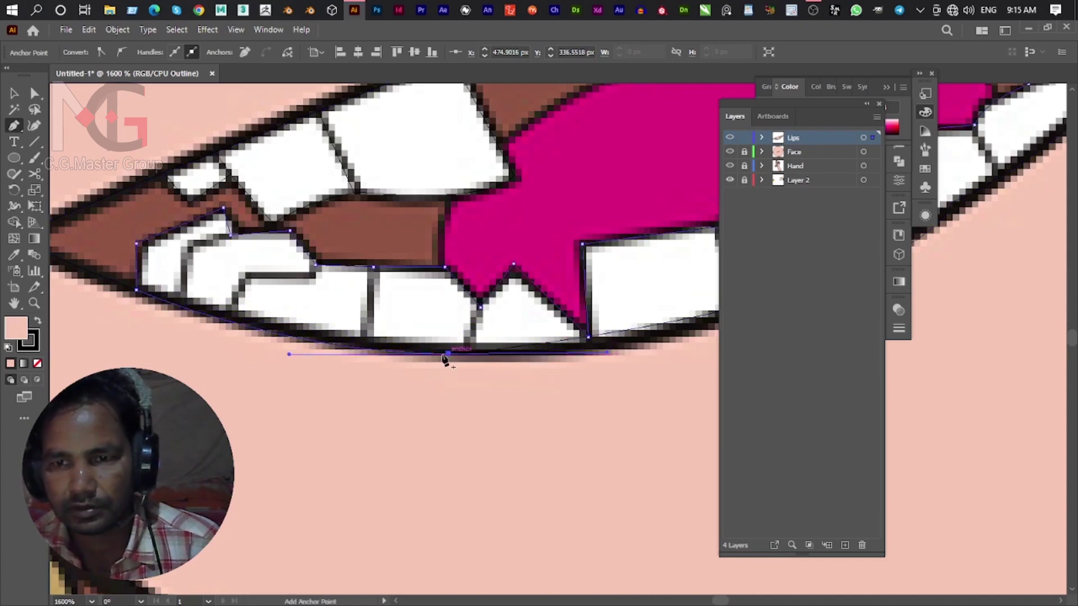
pyautogui.moveTo(644, 342); pyautogui.dragTo(325, 339)
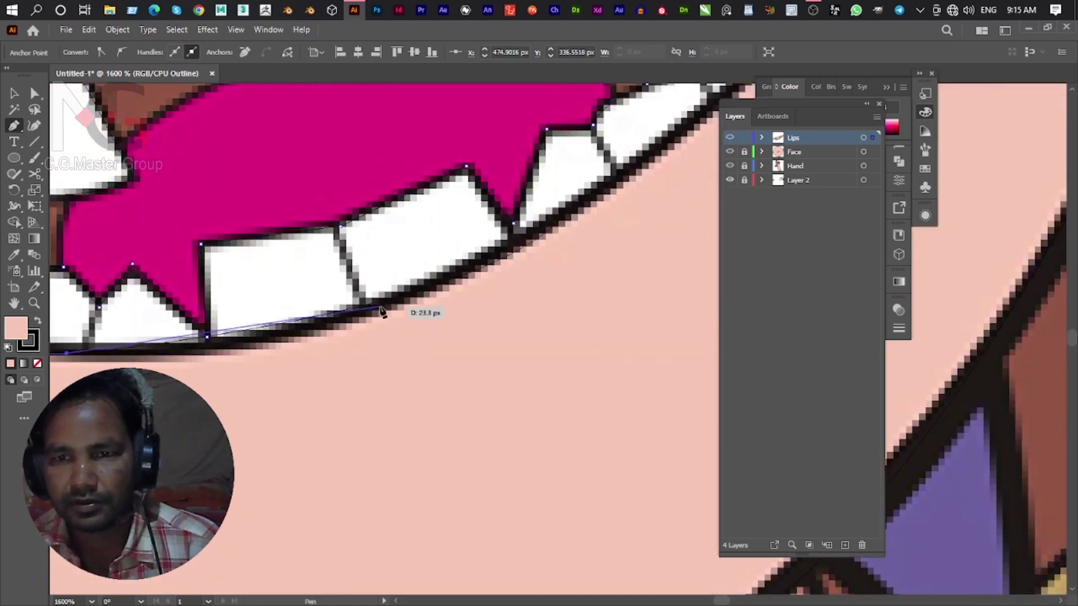
pyautogui.moveTo(374, 308); pyautogui.dragTo(375, 307)
pyautogui.click(491, 272)
pyautogui.moveTo(371, 306); pyautogui.dragTo(146, 474)
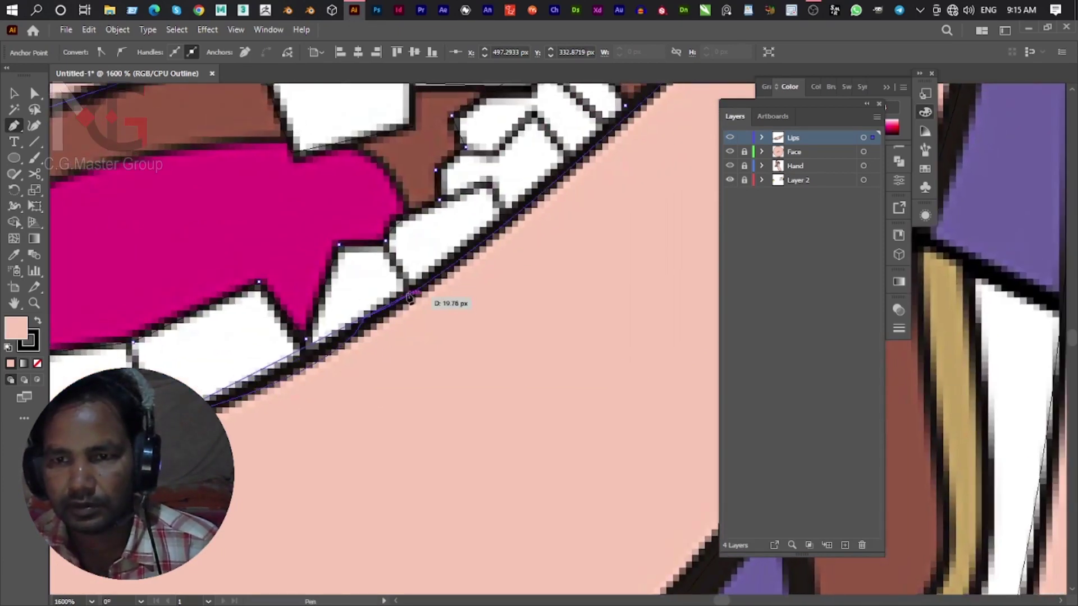
pyautogui.click(443, 272)
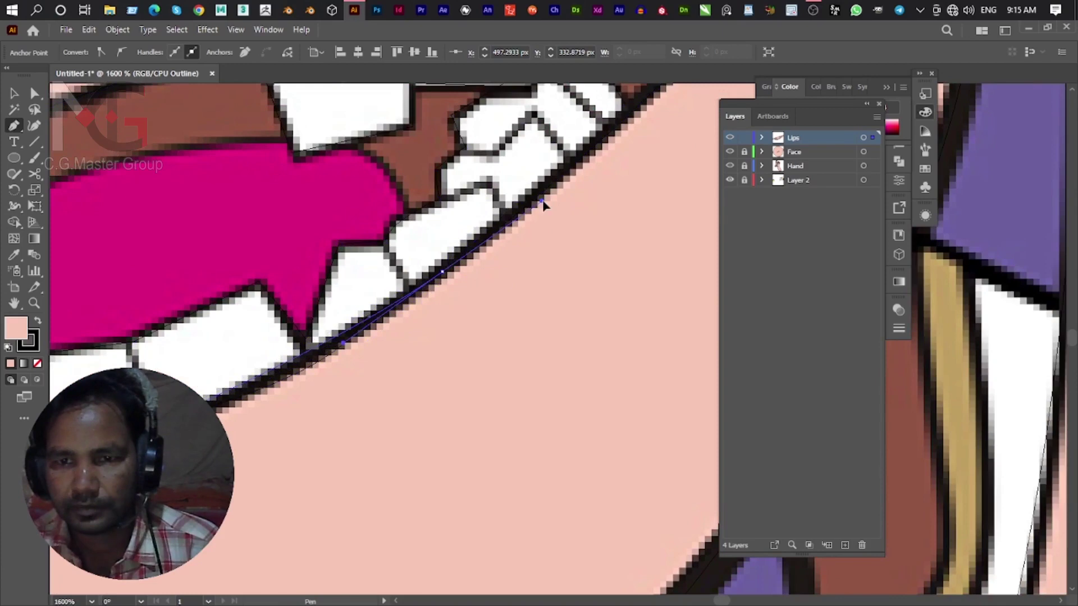
pyautogui.moveTo(595, 135); pyautogui.dragTo(468, 293)
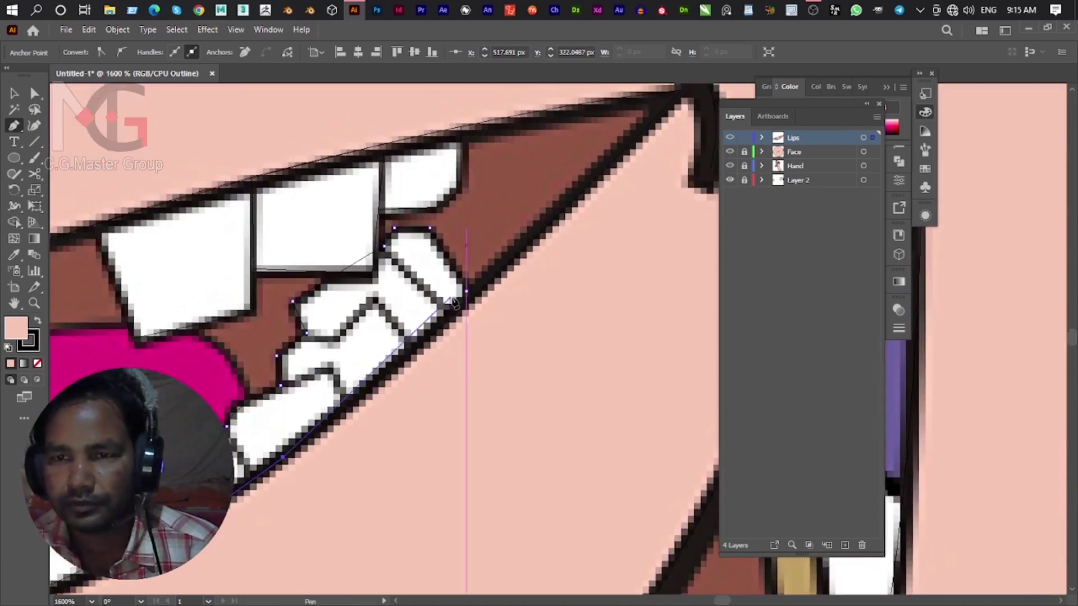
# Close the lower-teeth outline and begin a zigzag outline along the small teeth.
pyautogui.click(467, 292)
pyautogui.keyDown('ctrl'); pyautogui.click(464, 289); pyautogui.keyUp('ctrl')
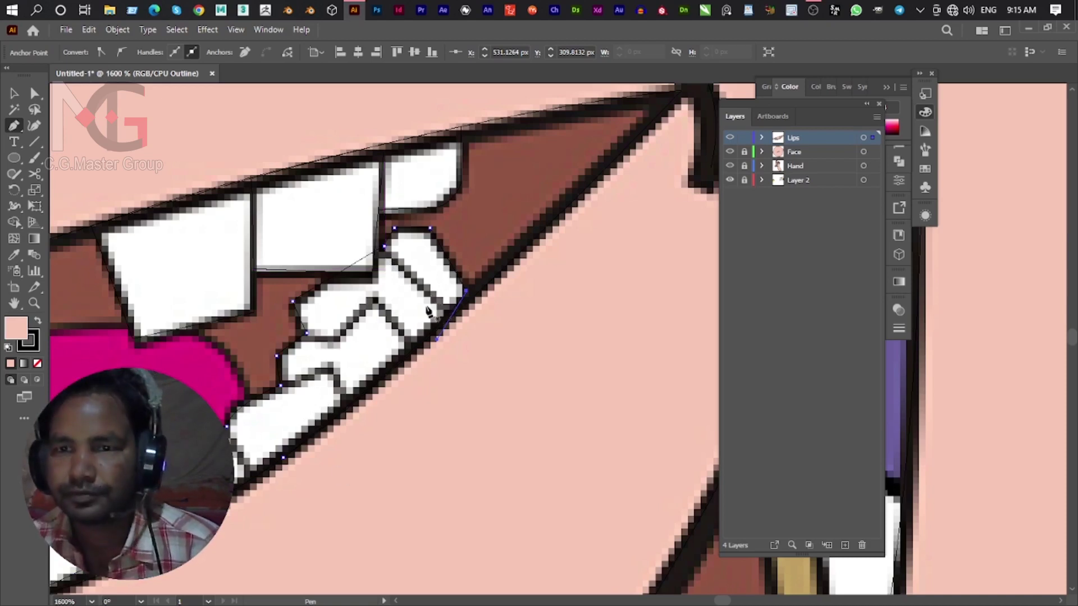
pyautogui.click(384, 246)
pyautogui.click(412, 338)
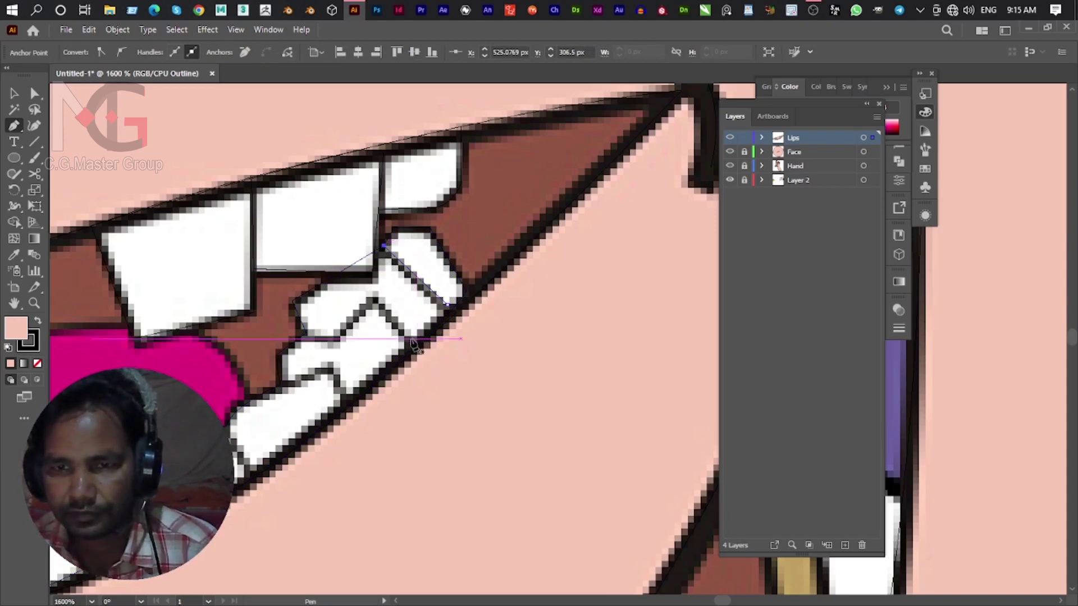
pyautogui.click(372, 295)
pyautogui.click(339, 339)
pyautogui.click(307, 333)
# Trace the tooth notch and lower tooth edges, closing the outline around the teeth.
pyautogui.moveTo(323, 397)
pyautogui.mouseDown()
pyautogui.moveTo(373, 364)
pyautogui.moveTo(342, 356)
pyautogui.mouseUp()
pyautogui.click(377, 328)
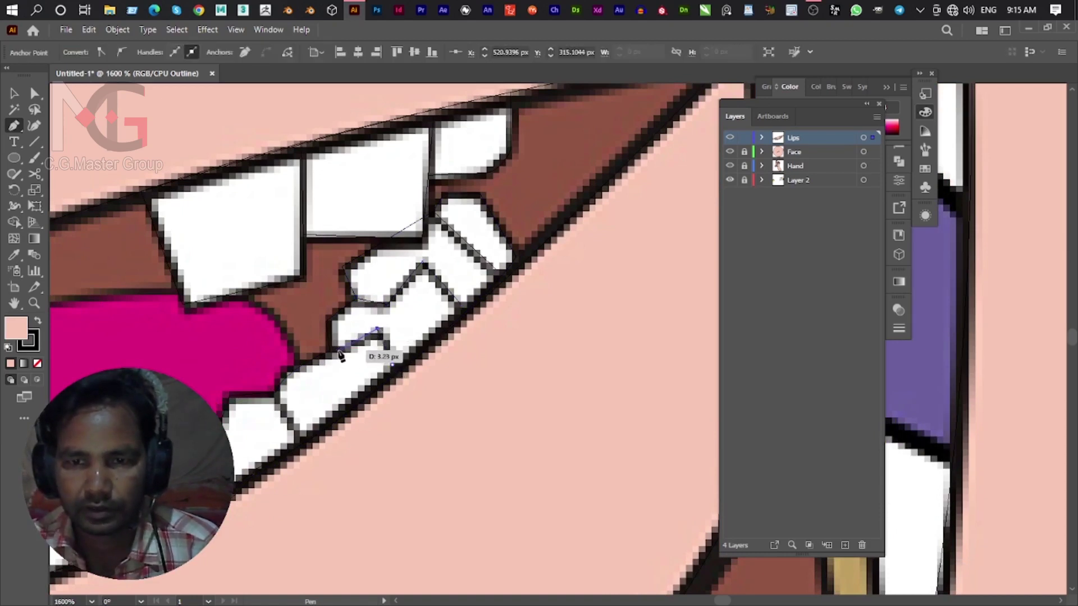
pyautogui.click(390, 359)
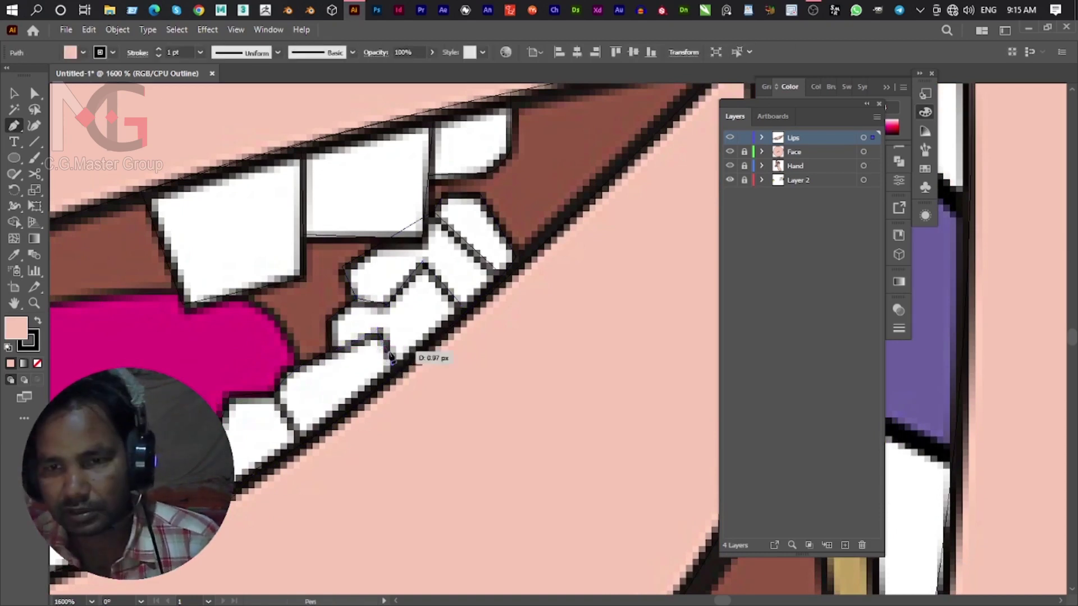
pyautogui.moveTo(330, 351); pyautogui.dragTo(333, 355)
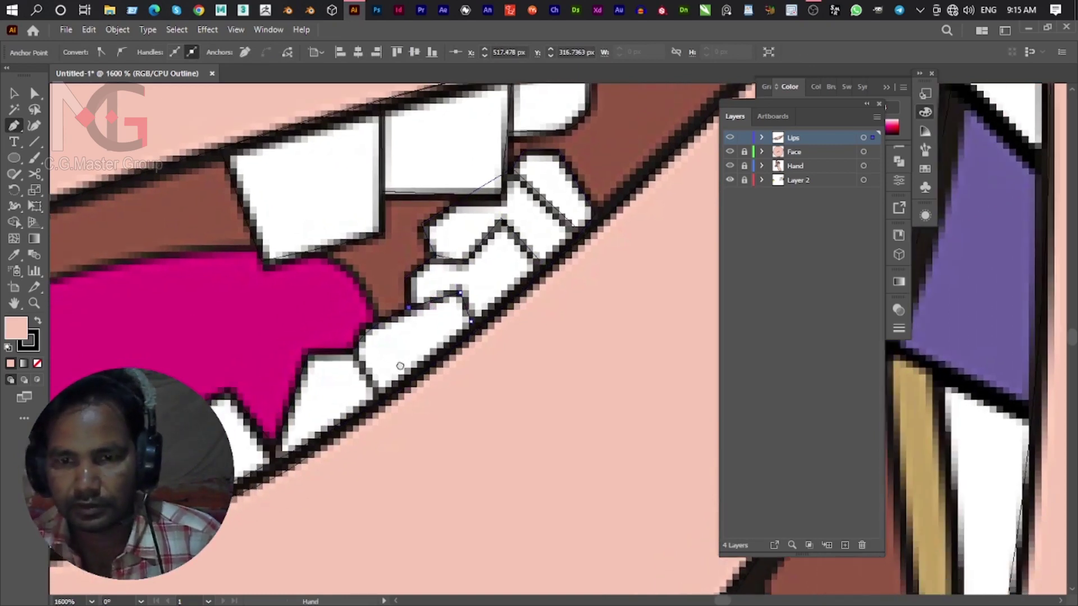
pyautogui.moveTo(302, 442); pyautogui.dragTo(382, 396)
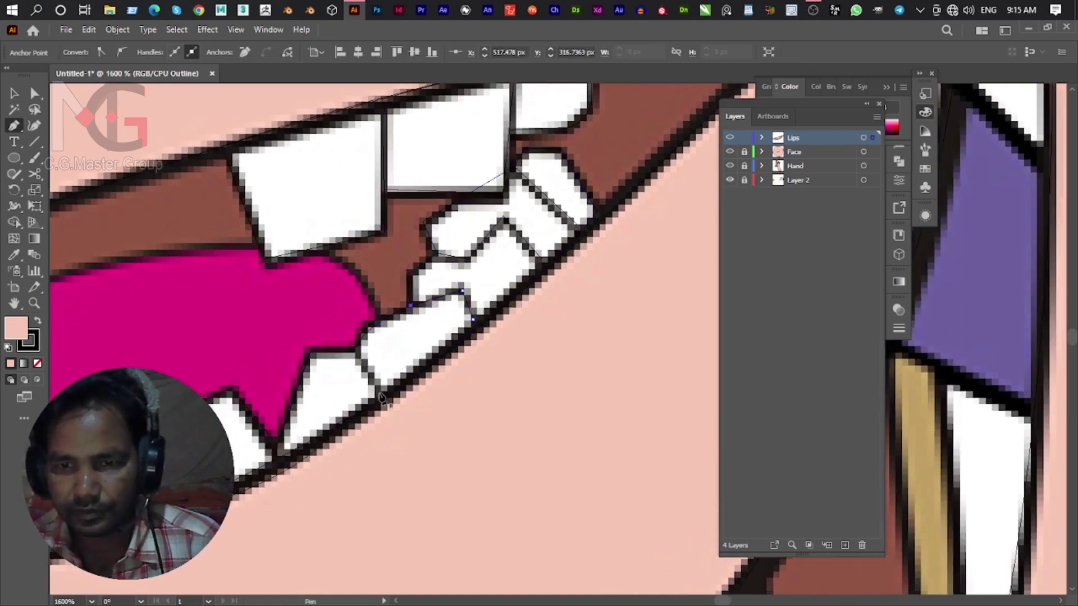
pyautogui.click(380, 396)
pyautogui.click(357, 346)
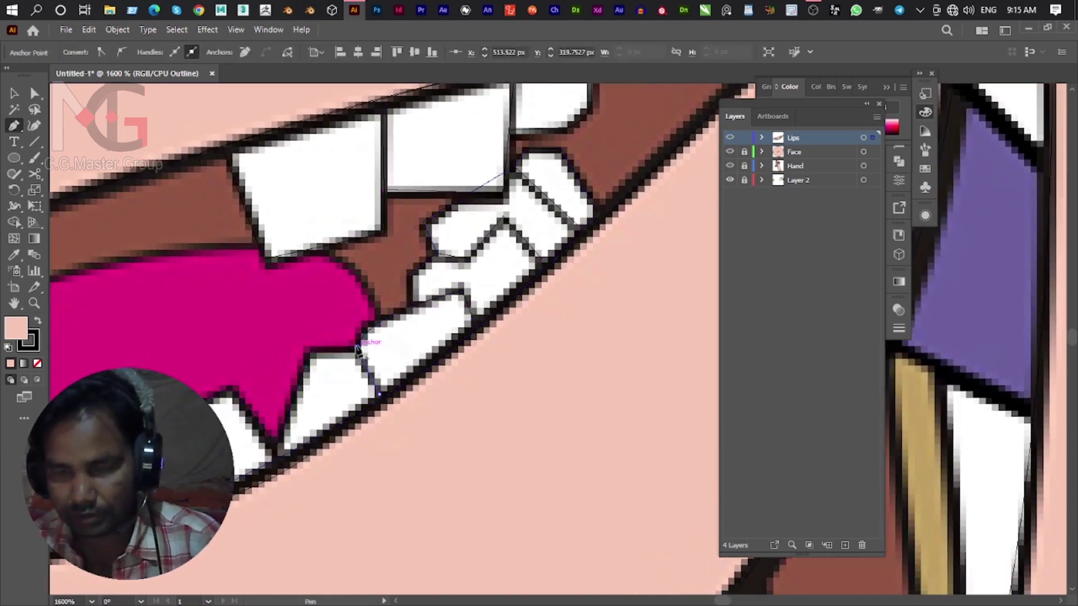
pyautogui.click(277, 448)
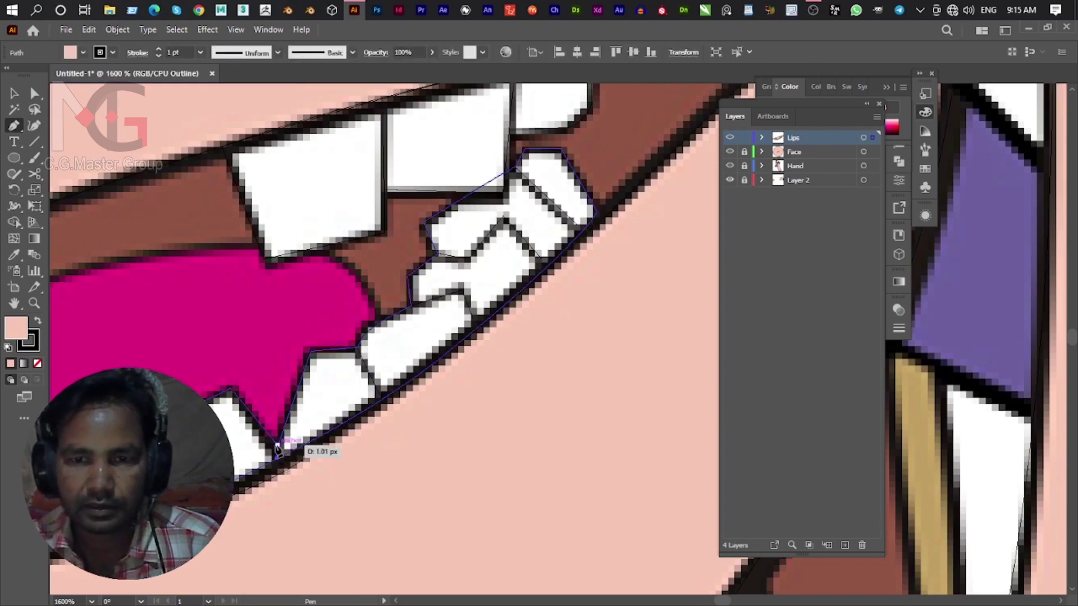
# Trace the lower front teeth edges and their notch.
pyautogui.moveTo(277, 448); pyautogui.dragTo(482, 324)
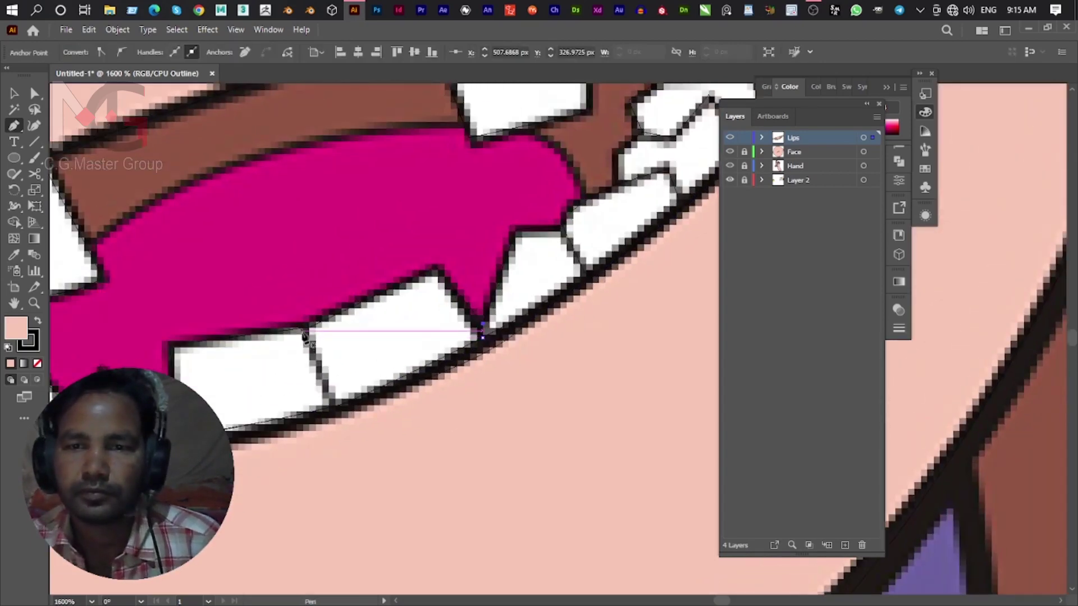
pyautogui.click(306, 332)
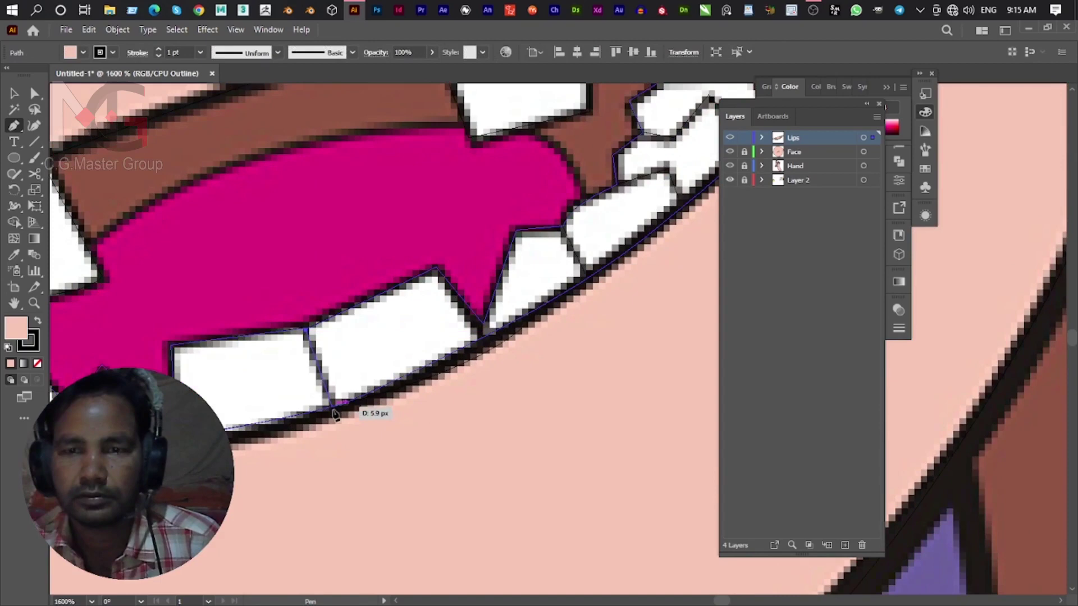
pyautogui.click(331, 405)
pyautogui.moveTo(203, 387)
pyautogui.mouseDown()
pyautogui.moveTo(344, 250)
pyautogui.moveTo(445, 248)
pyautogui.mouseUp()
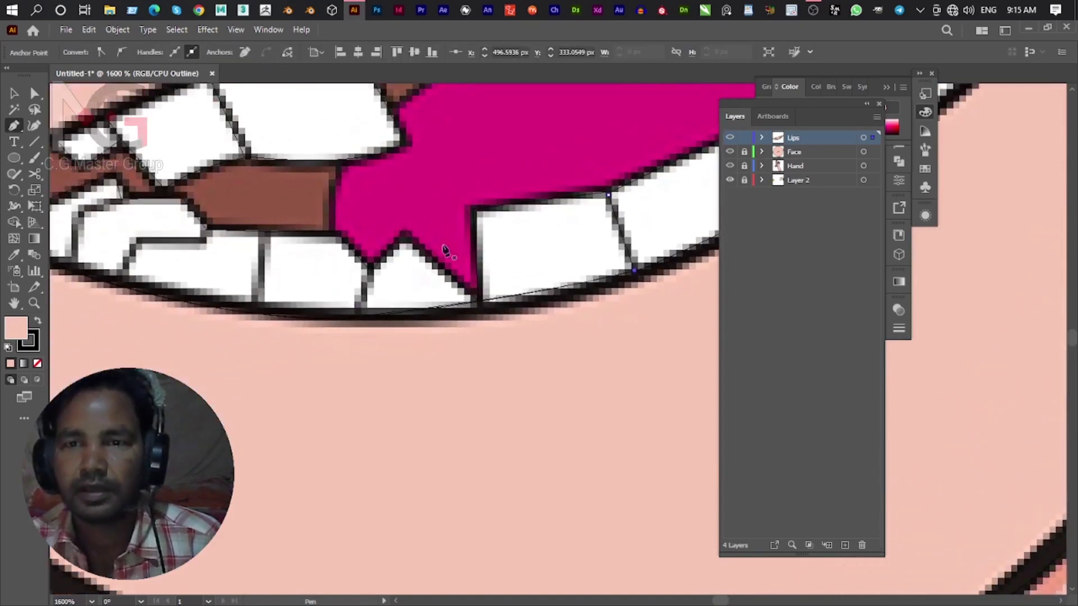
pyautogui.click(370, 272)
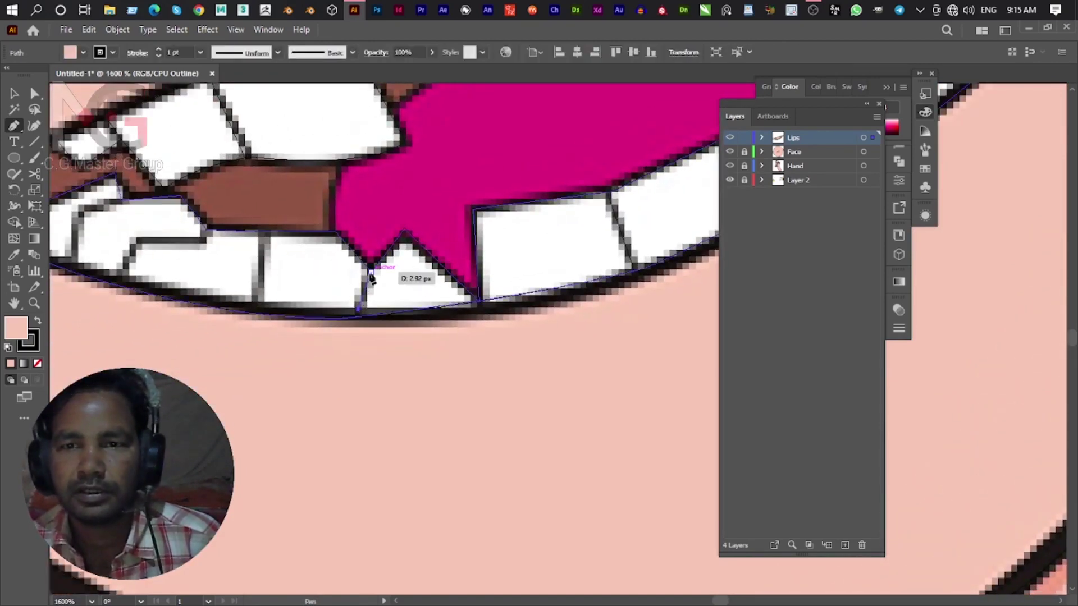
pyautogui.click(359, 310)
pyautogui.click(254, 308)
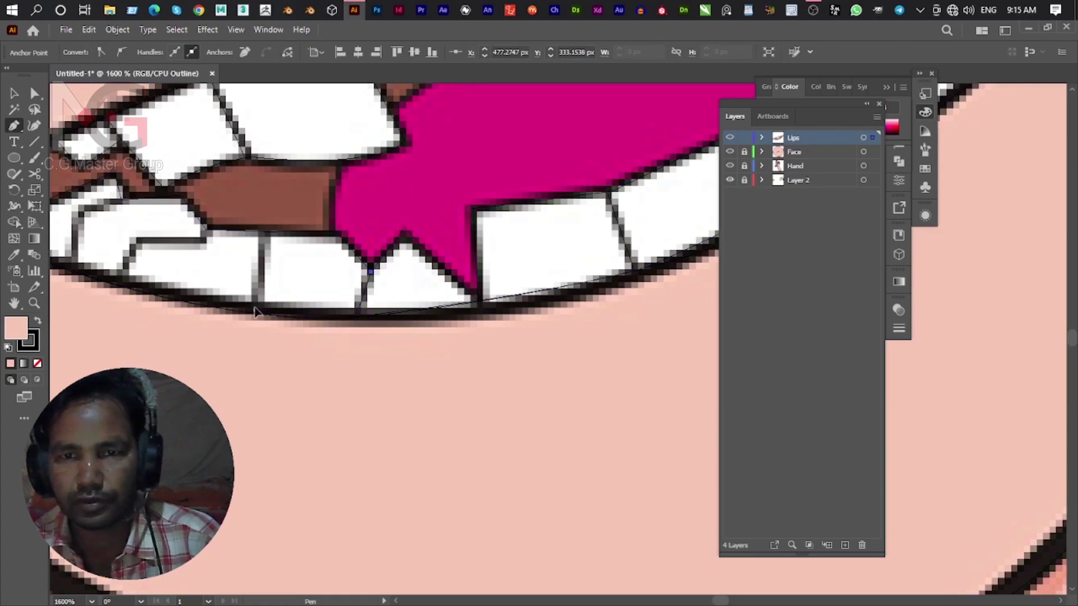
# Outline the left tooth's corners and top, closing that tooth outline.
pyautogui.click(264, 232)
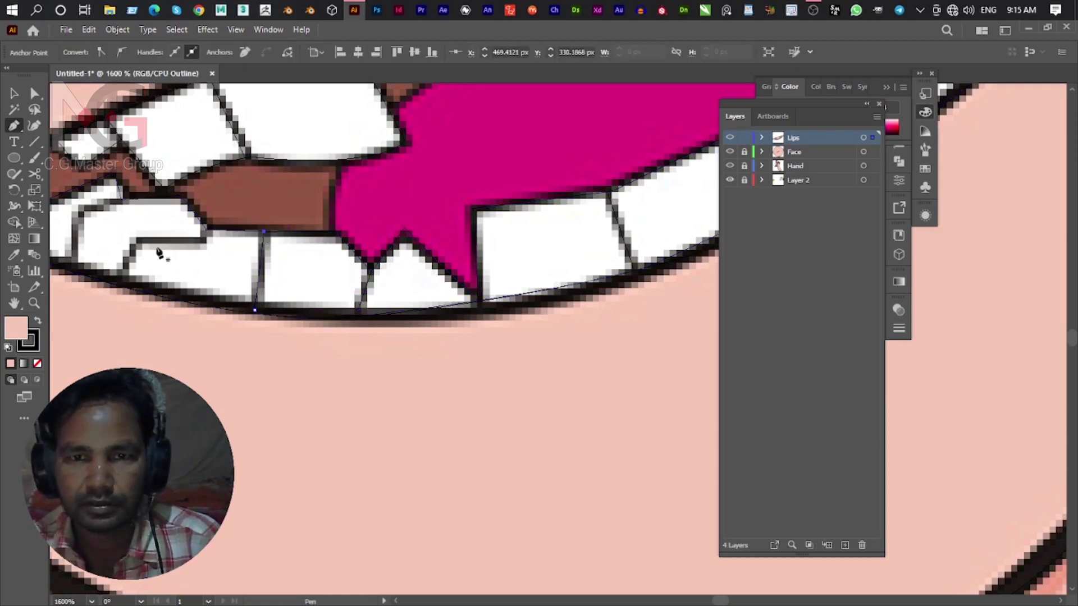
pyautogui.click(120, 282)
pyautogui.click(133, 240)
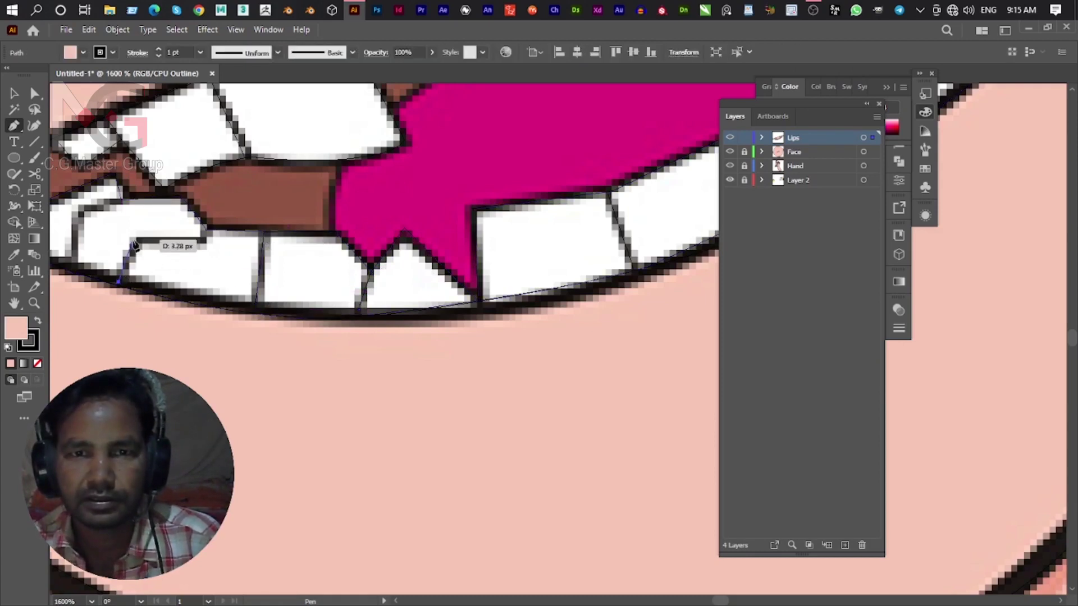
pyautogui.click(202, 241)
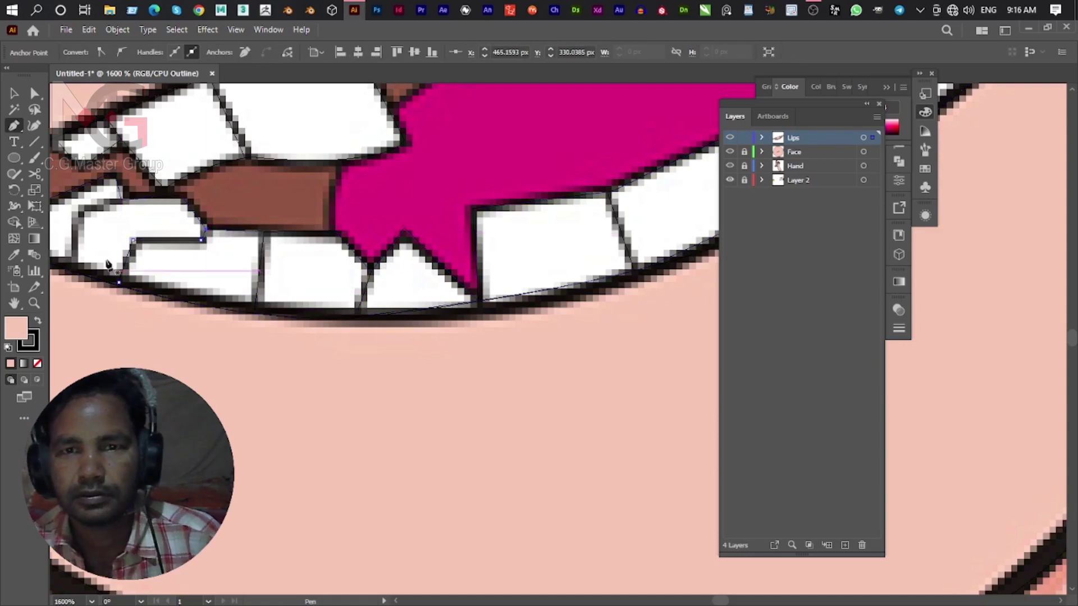
pyautogui.hscroll(-5, 208, 236)
pyautogui.click(341, 200)
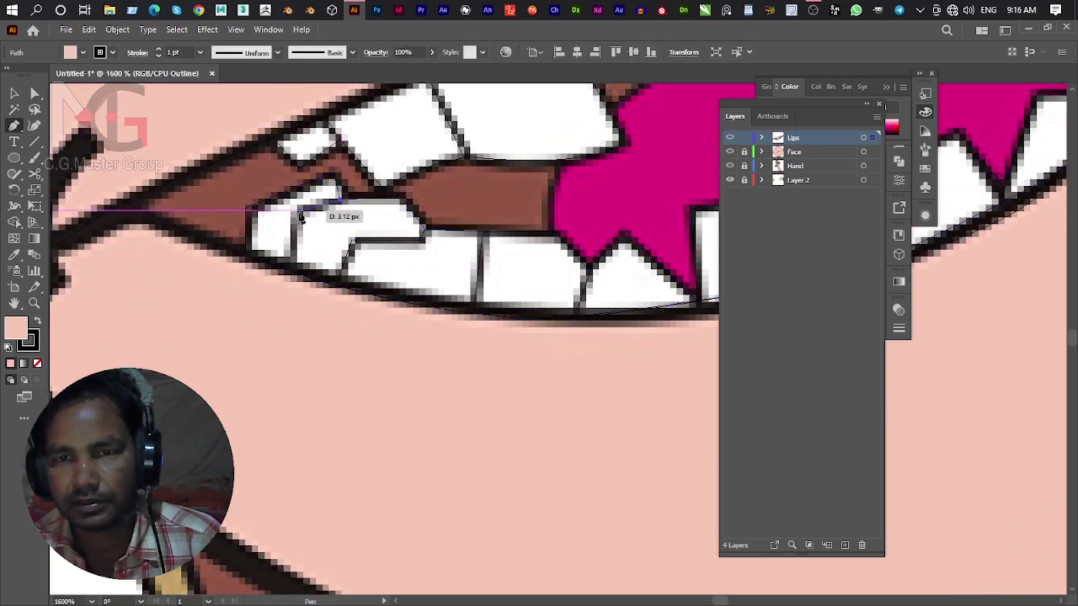
# Start a new tooth outline with a vertical edge and nudge its anchor onto the lip edge.
pyautogui.click(294, 215)
pyautogui.click(293, 261)
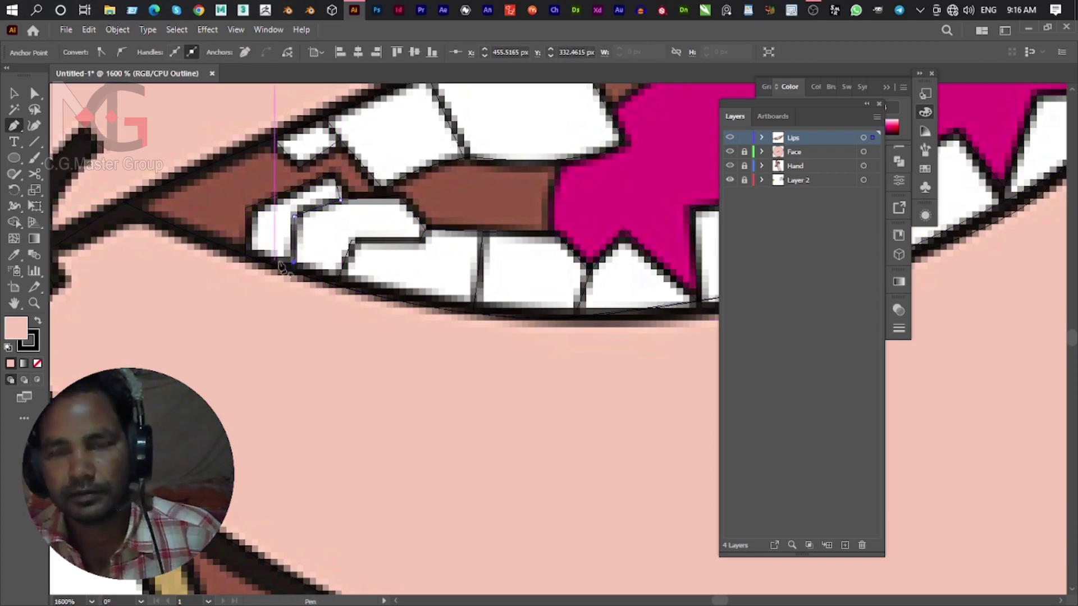
pyautogui.scroll(1, 290, 263)
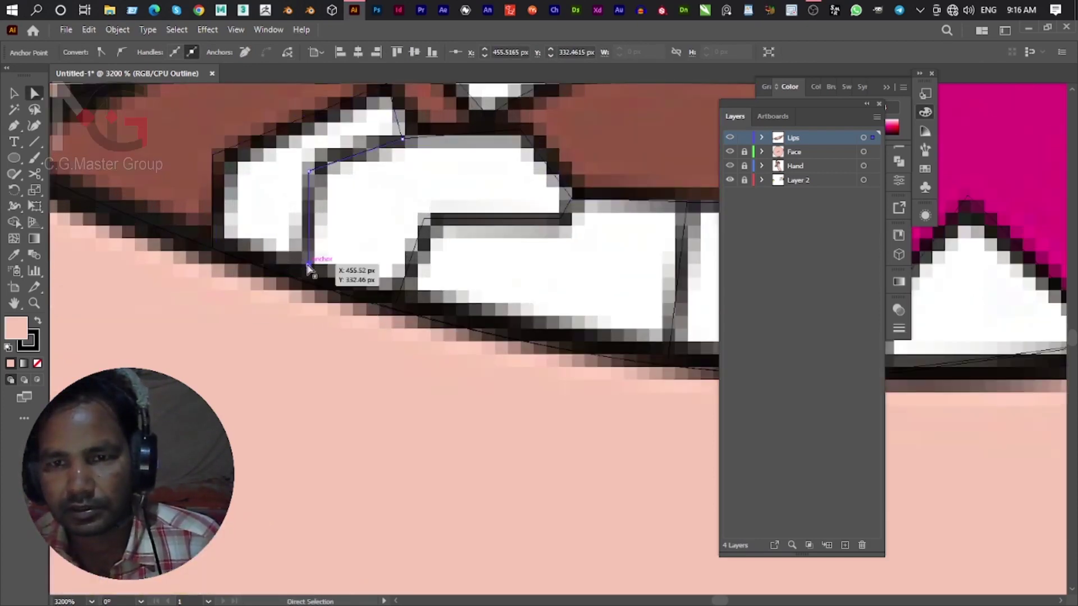
pyautogui.moveTo(309, 266); pyautogui.dragTo(309, 279)
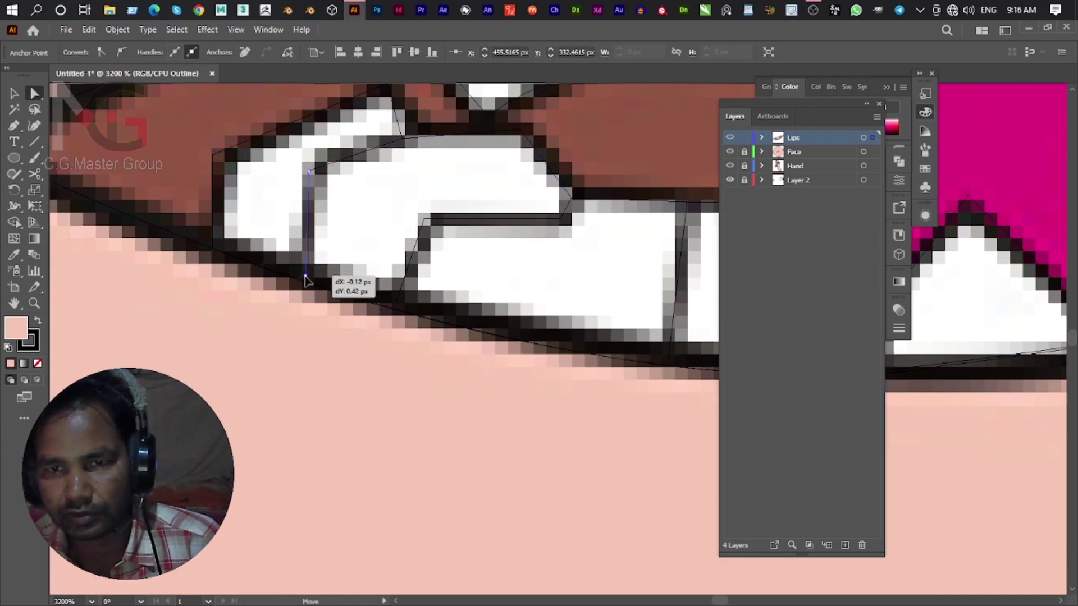
pyautogui.scroll(-5, 309, 279)
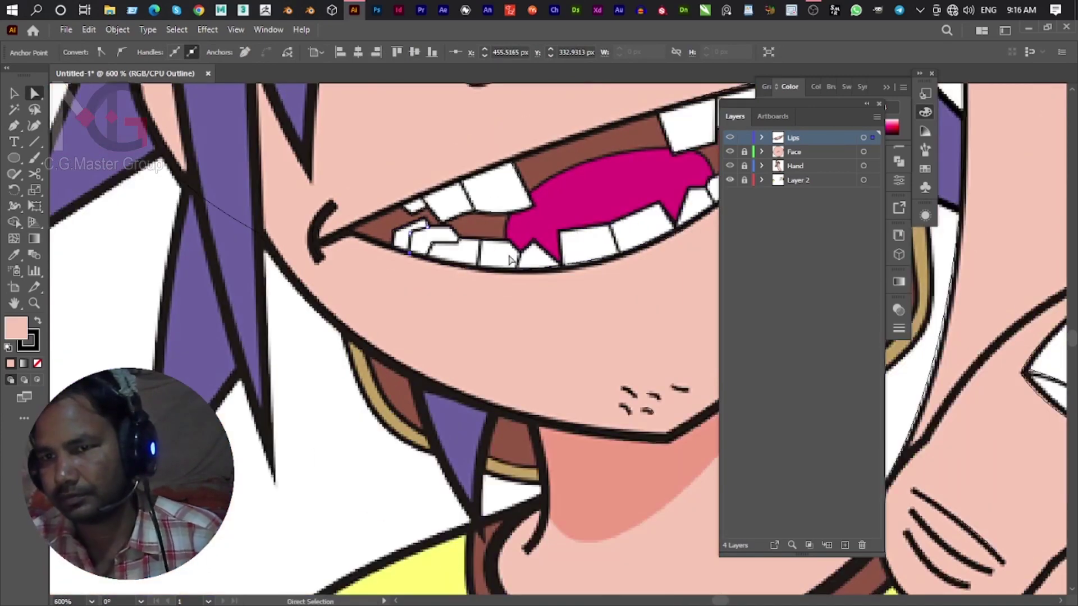
pyautogui.moveTo(499, 250); pyautogui.dragTo(369, 351)
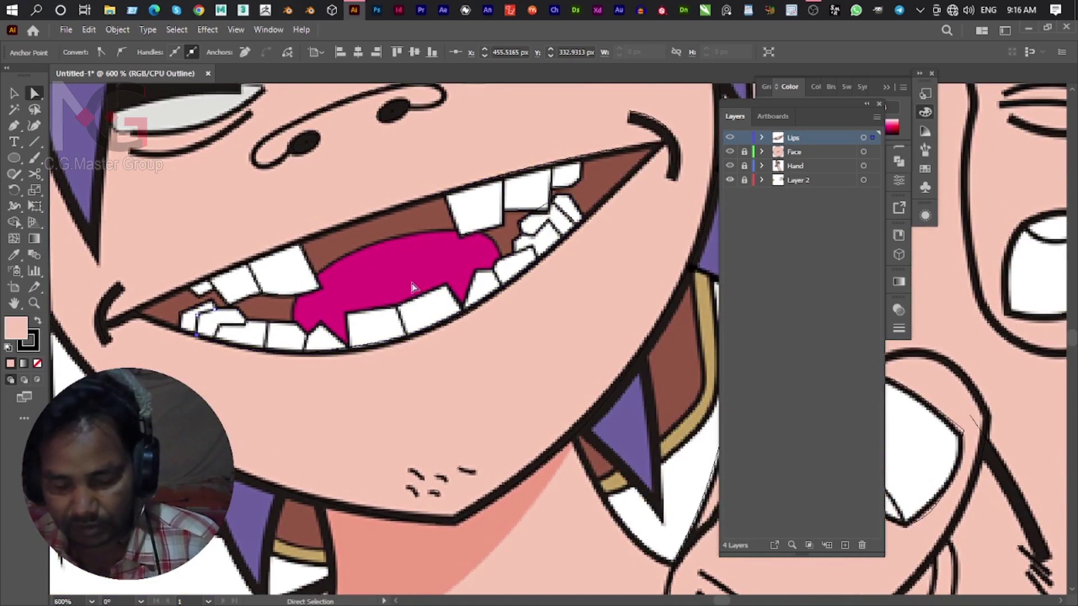
# Pen-trace curved anchors from the tongue's top edge, past the right teeth, along the lower lip.
pyautogui.press('p')
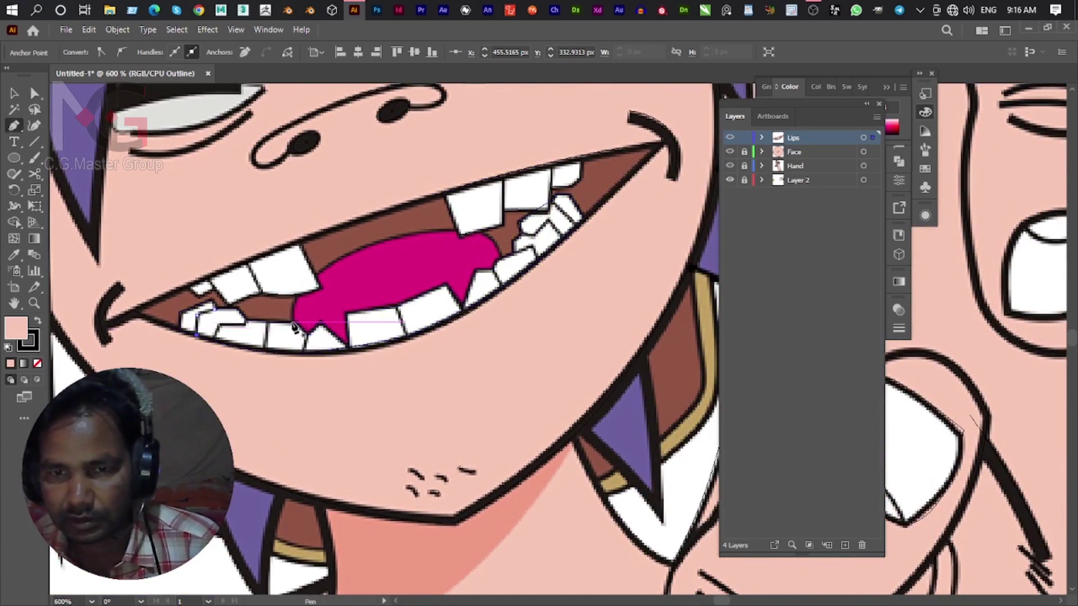
pyautogui.click(398, 235)
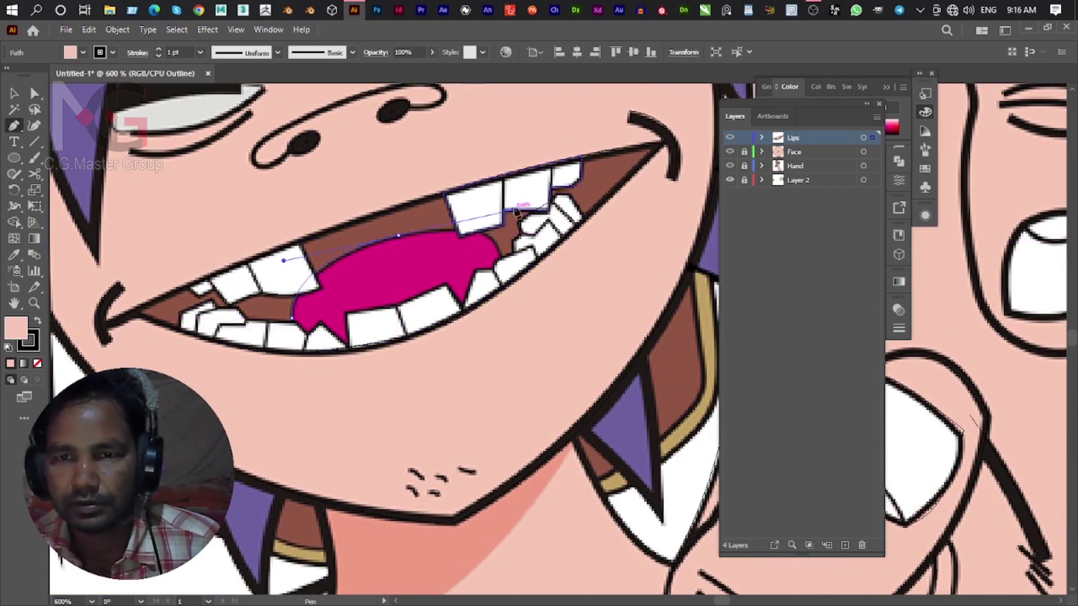
pyautogui.keyDown('ctrl'); pyautogui.click(398, 236); pyautogui.keyUp('ctrl')
pyautogui.moveTo(399, 241); pyautogui.dragTo(498, 253)
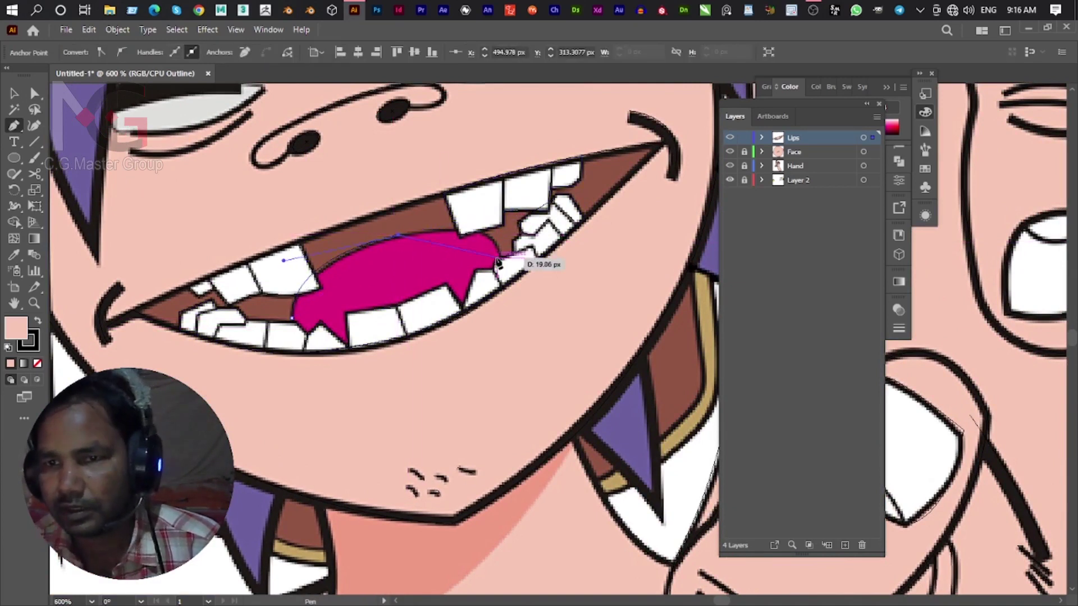
pyautogui.moveTo(518, 302); pyautogui.dragTo(499, 291)
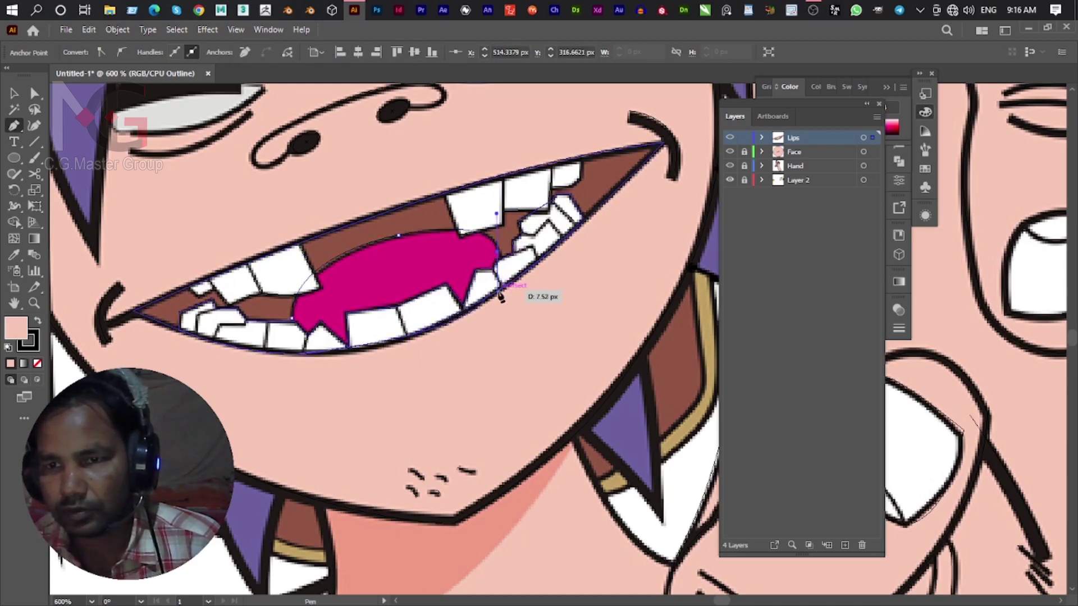
pyautogui.click(490, 295)
pyautogui.moveTo(459, 321); pyautogui.dragTo(435, 330)
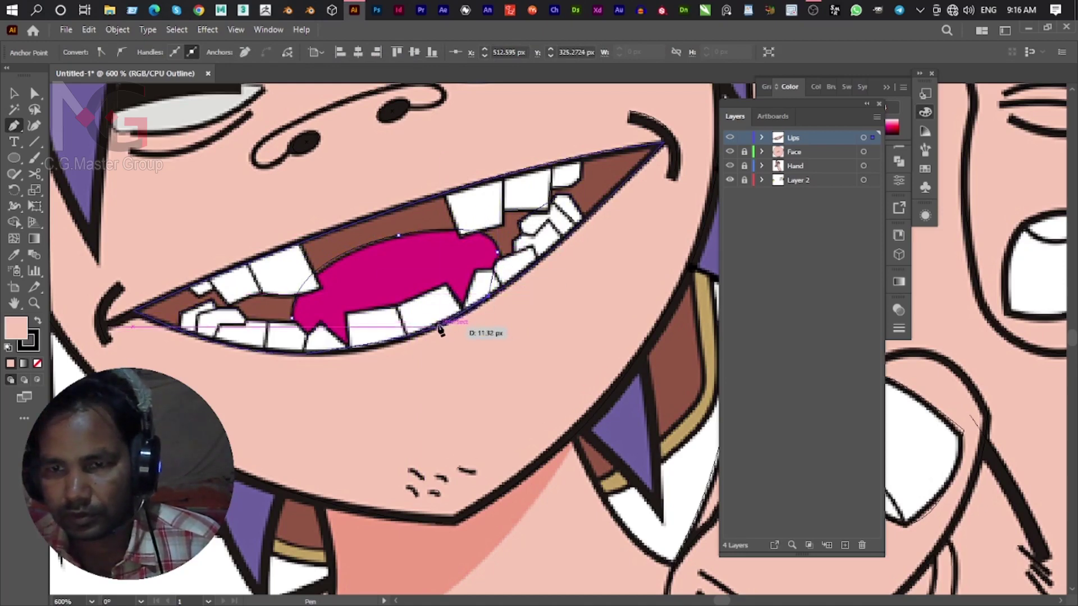
pyautogui.moveTo(347, 345); pyautogui.dragTo(315, 352)
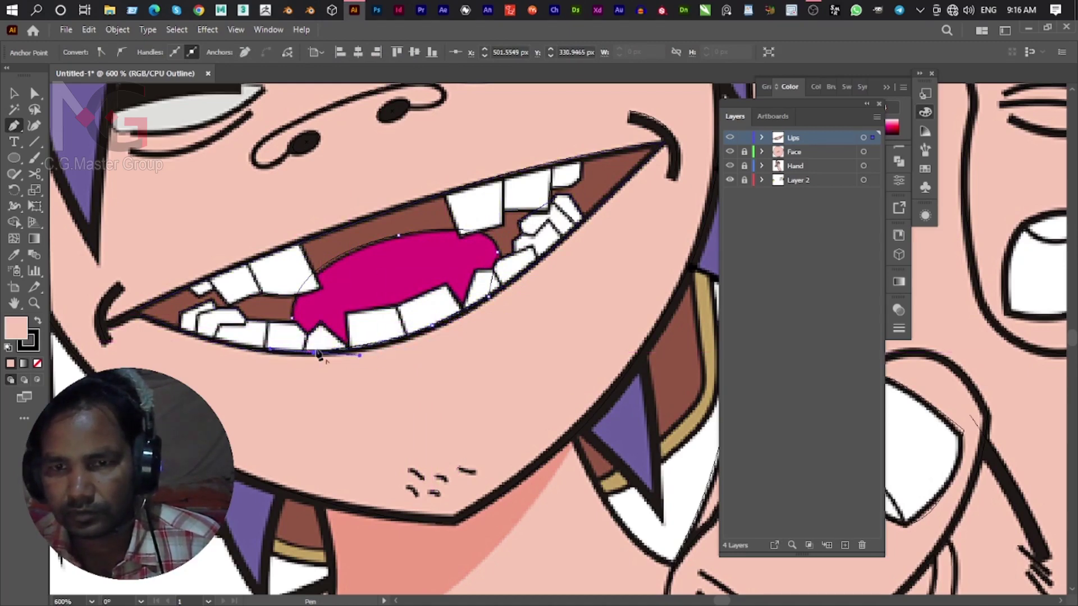
# Close the tongue outline and fill it with the sampled magenta.
pyautogui.moveTo(292, 317); pyautogui.dragTo(294, 323)
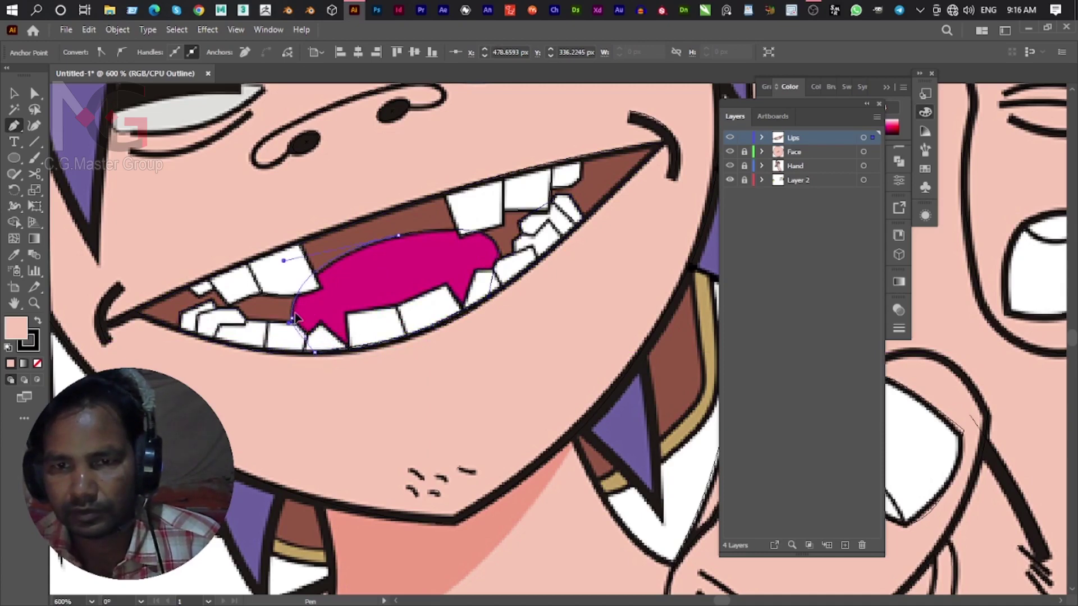
pyautogui.press('v')
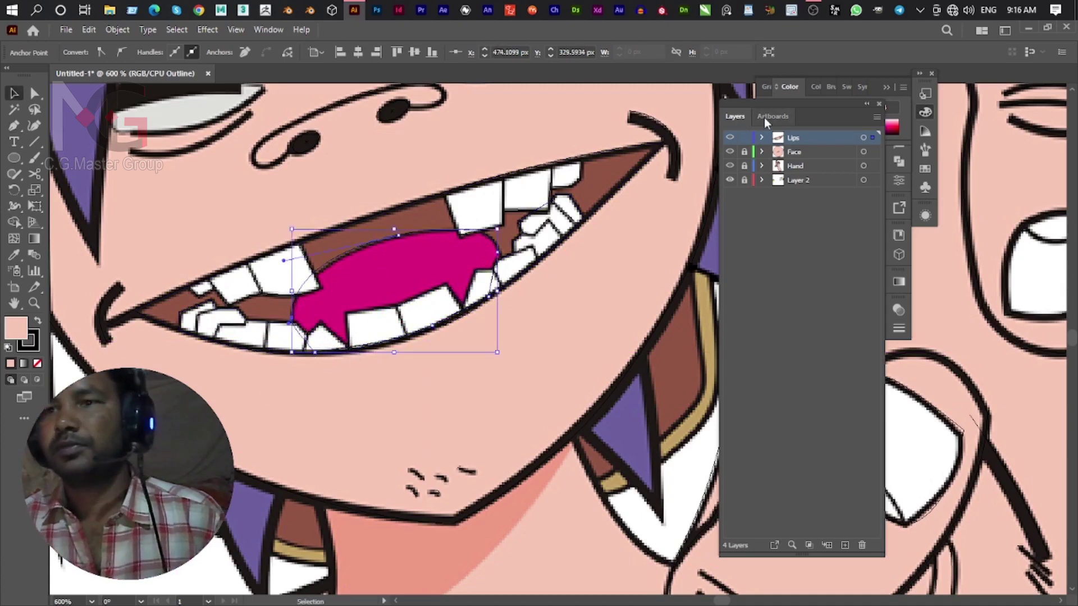
pyautogui.keyDown('ctrl'); pyautogui.click(730, 139); pyautogui.keyUp('ctrl')
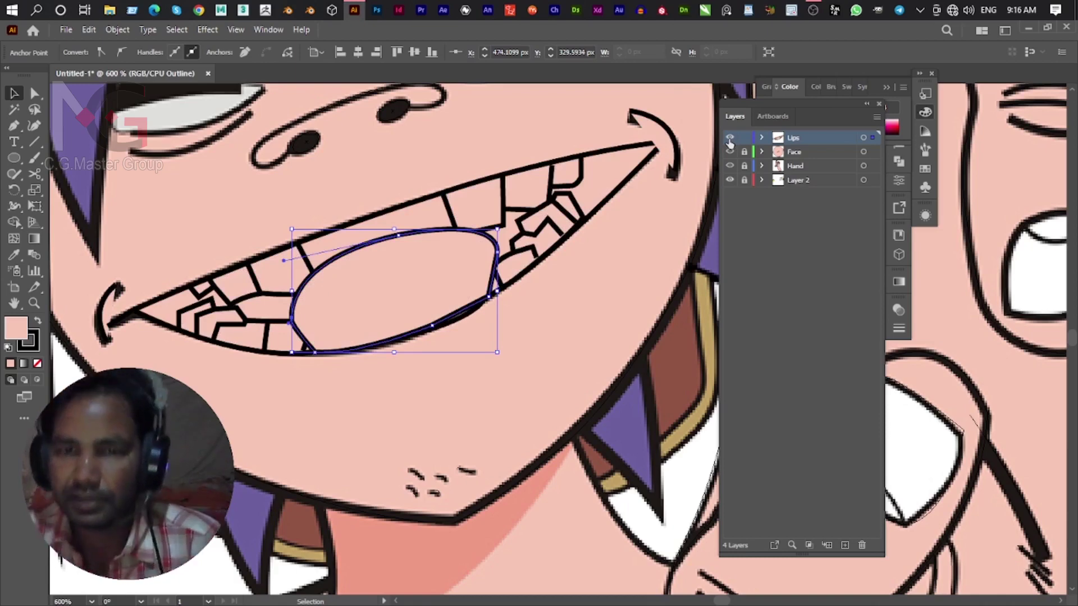
pyautogui.keyDown('ctrl'); pyautogui.click(730, 139); pyautogui.keyUp('ctrl')
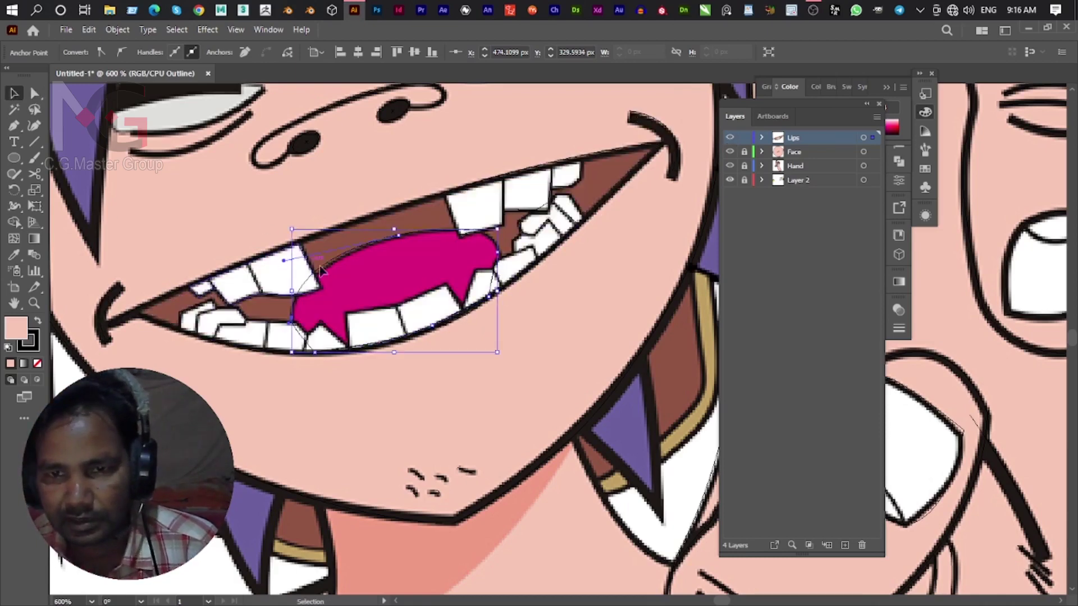
pyautogui.press('i')
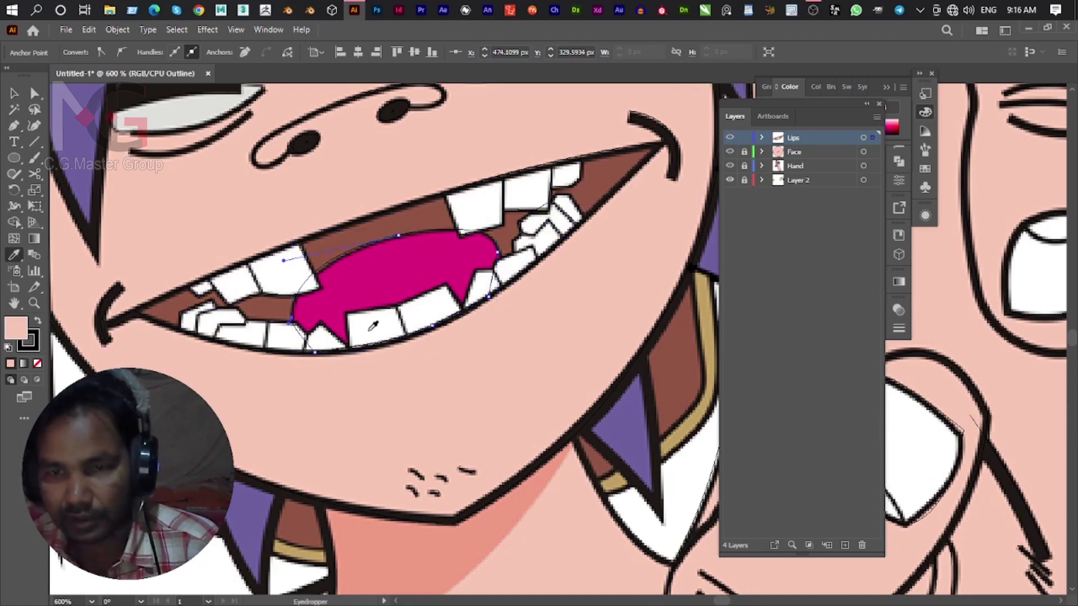
pyautogui.click(408, 258)
# Give the tooth, upper teeth and lower teeth shapes white fills with no stroke.
pyautogui.click(10, 98)
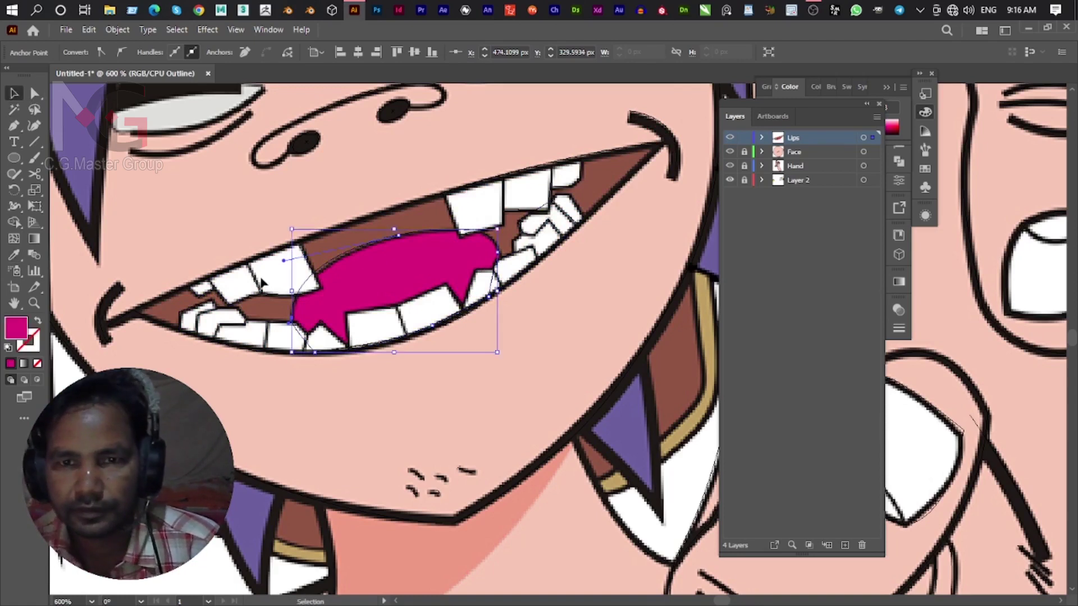
pyautogui.click(317, 278)
pyautogui.press('i')
pyautogui.click(290, 271)
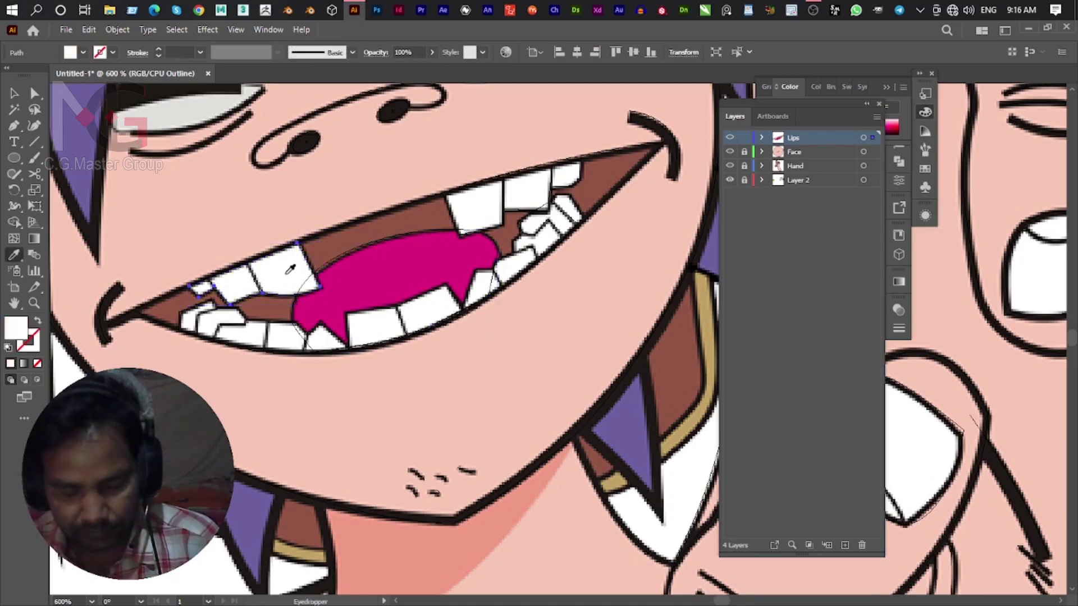
pyautogui.press('v')
pyautogui.click(503, 227)
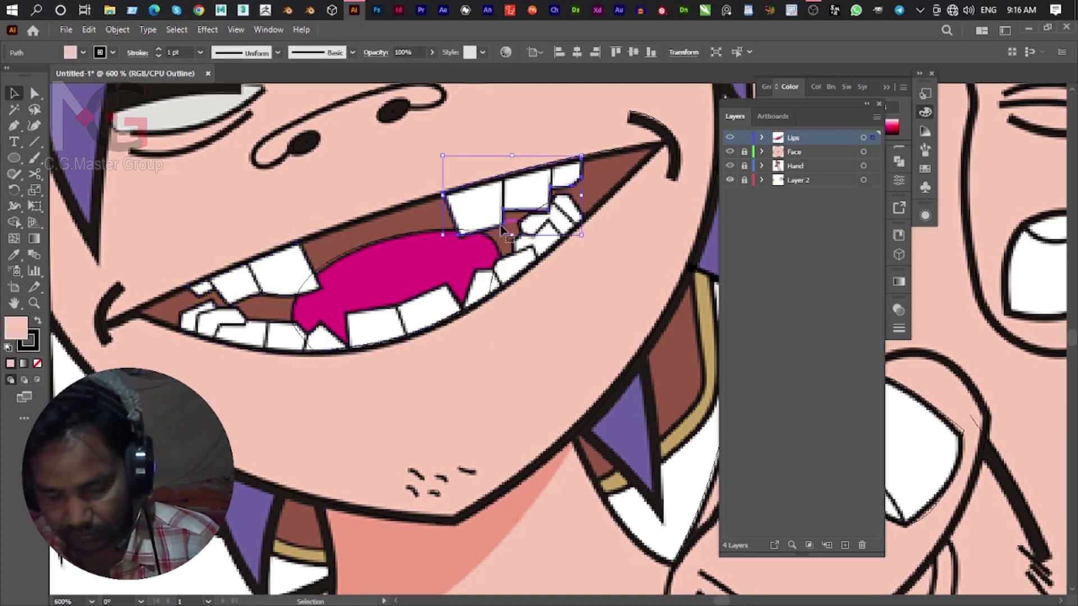
pyautogui.press('i')
pyautogui.click(485, 219)
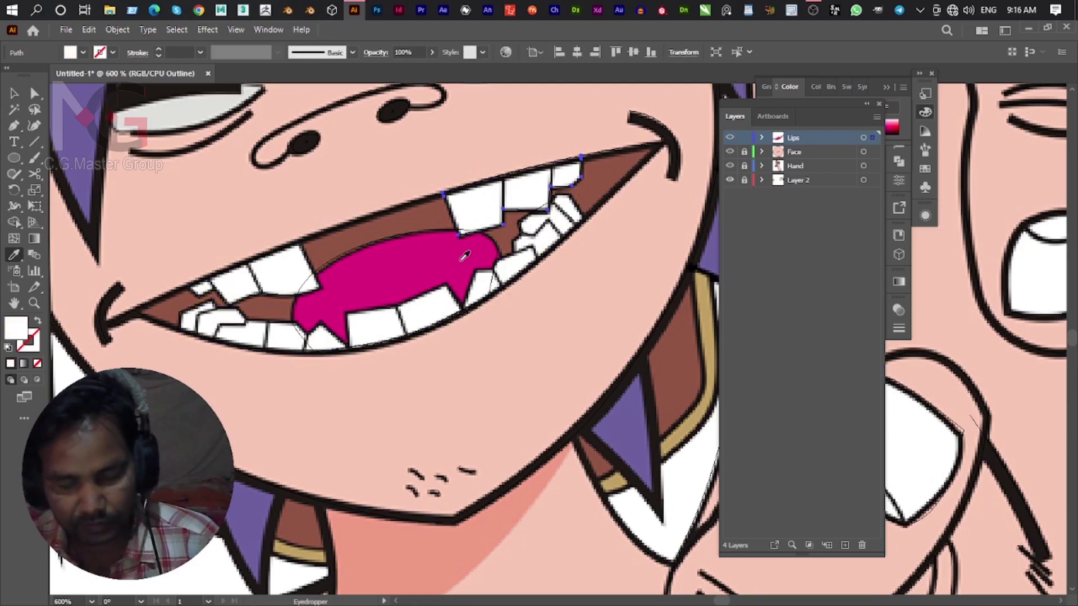
pyautogui.press('v')
pyautogui.click(460, 303)
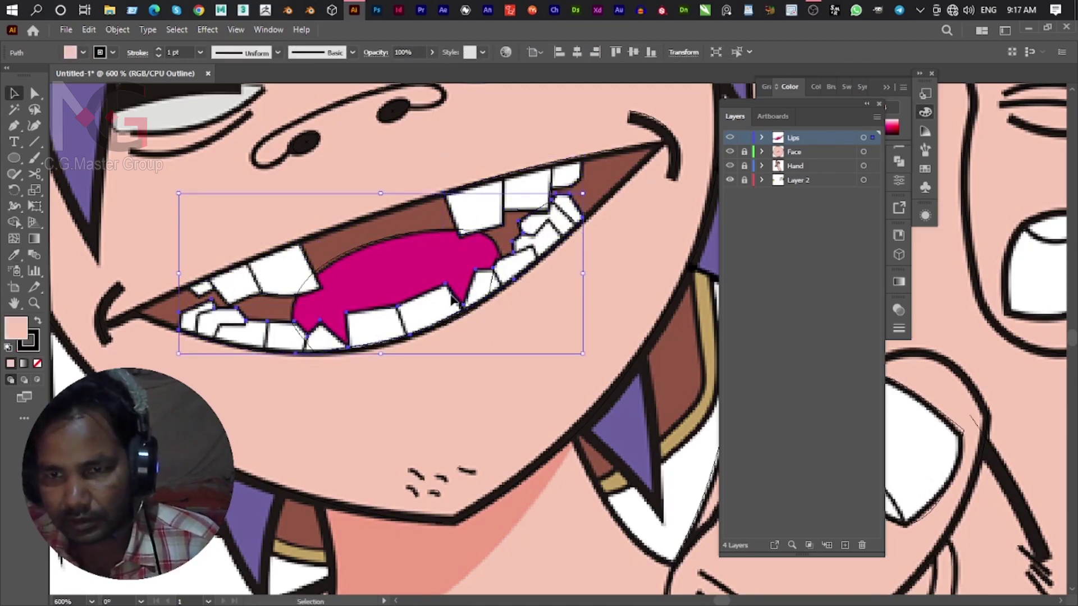
pyautogui.press('i')
pyautogui.click(450, 302)
# Fill the larger mouth shape with the interior's brown and hide Layer 2.
pyautogui.click(13, 94)
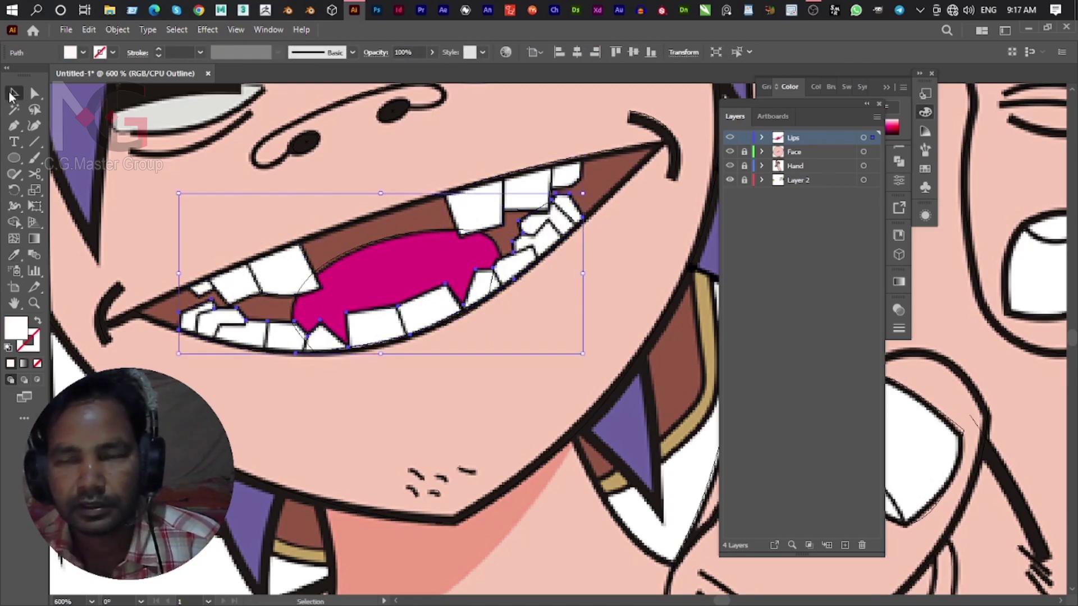
pyautogui.keyDown('ctrl'); pyautogui.click(731, 138); pyautogui.keyUp('ctrl')
pyautogui.press('a')
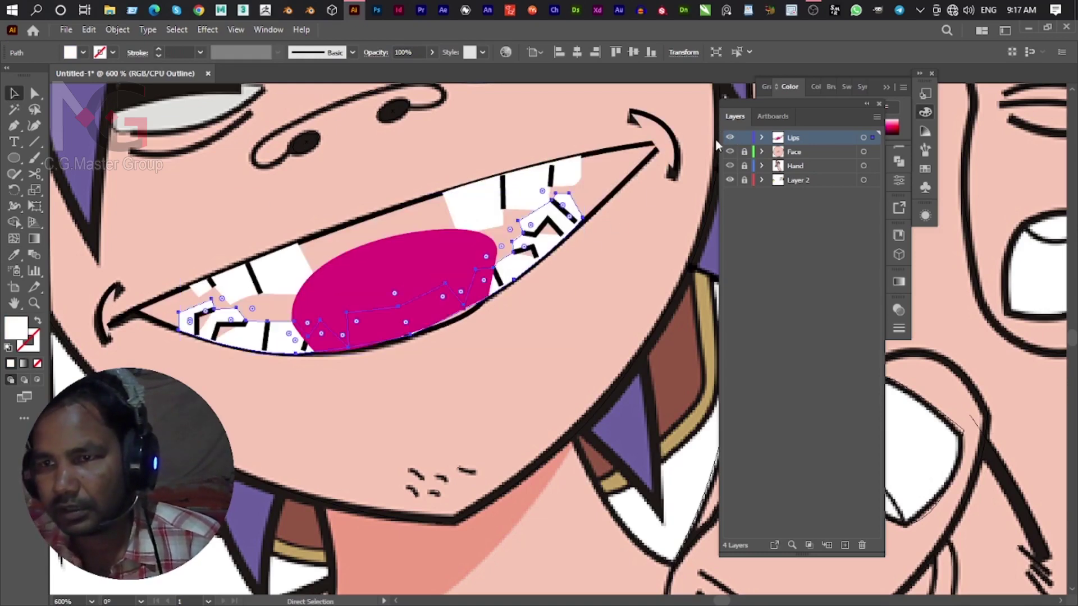
pyautogui.keyDown('ctrl'); pyautogui.click(731, 138); pyautogui.keyUp('ctrl')
pyautogui.press('v')
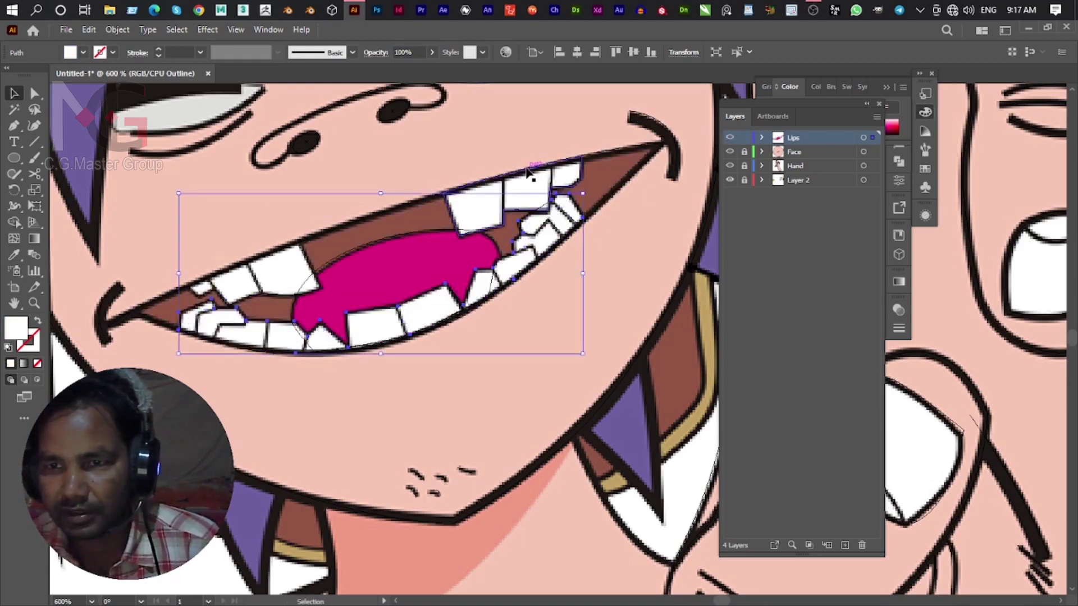
pyautogui.click(585, 183)
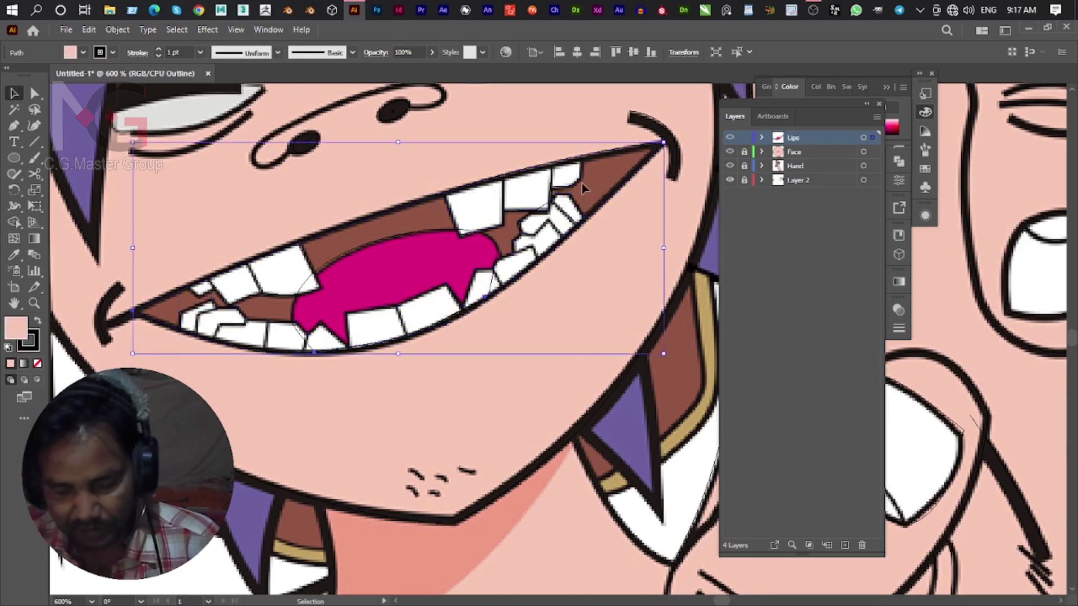
pyautogui.press('i')
pyautogui.click(600, 178)
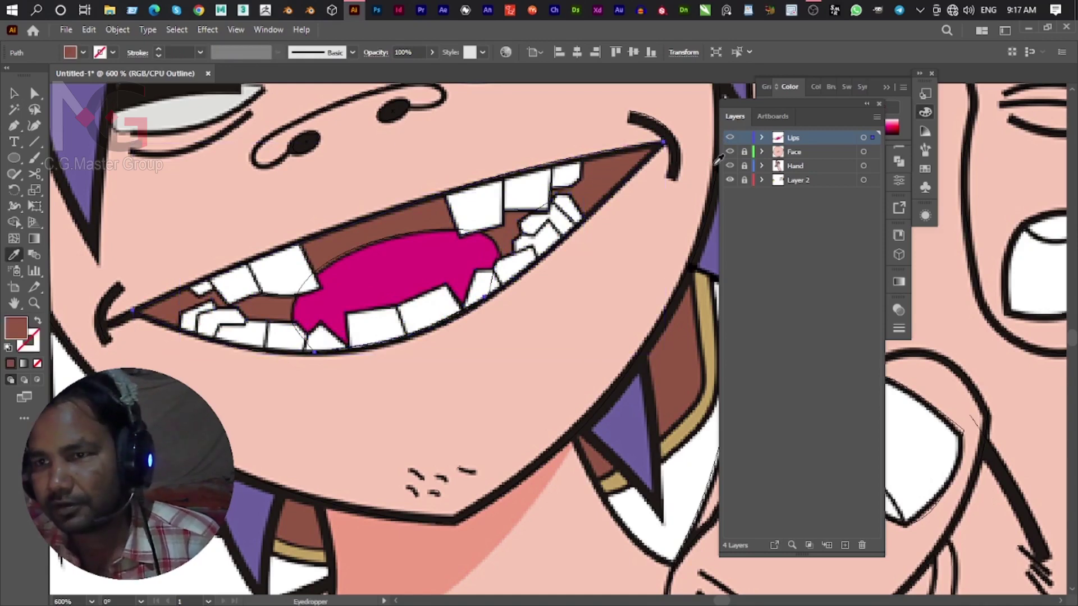
pyautogui.keyDown('ctrl'); pyautogui.click(730, 138); pyautogui.keyUp('ctrl')
pyautogui.press('v')
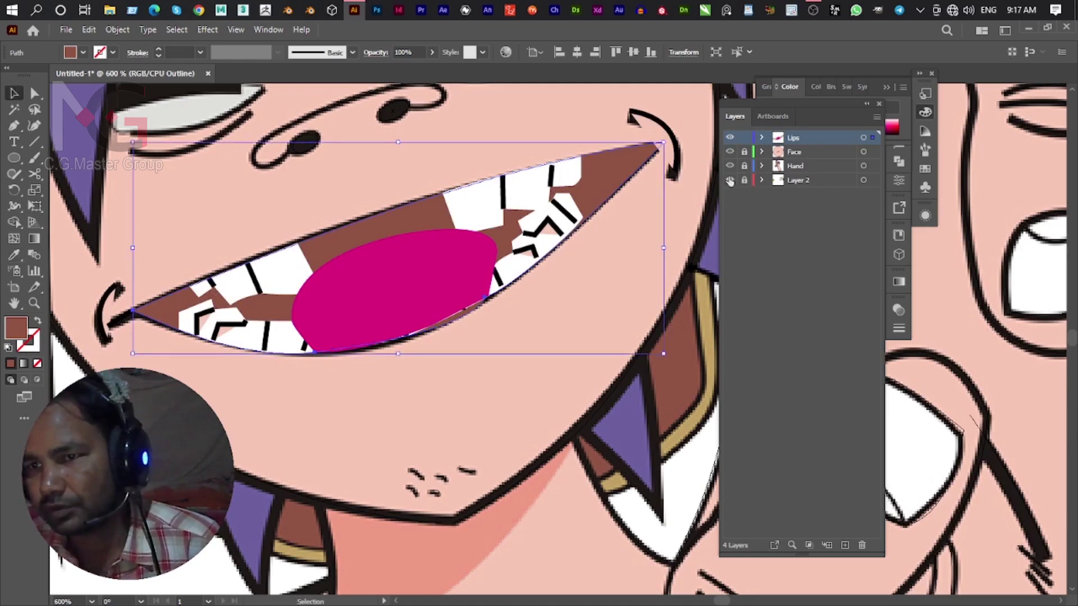
pyautogui.click(729, 180)
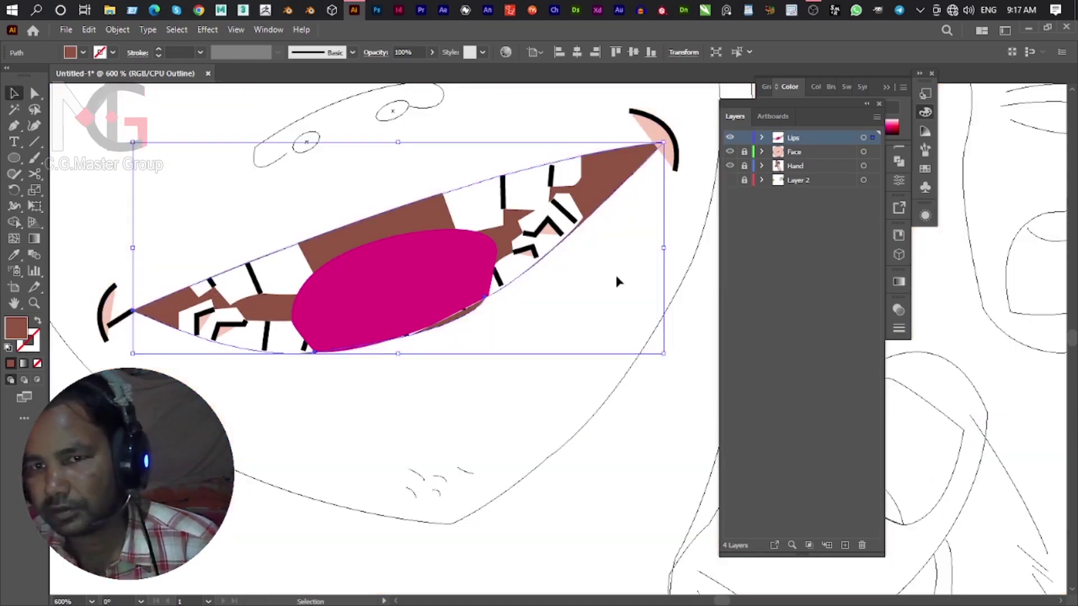
# Marquee-select all the mouth paths together.
pyautogui.scroll(-3, 337, 272)
pyautogui.scroll(-2, 303, 303)
pyautogui.click(254, 340)
pyautogui.scroll(2, 270, 353)
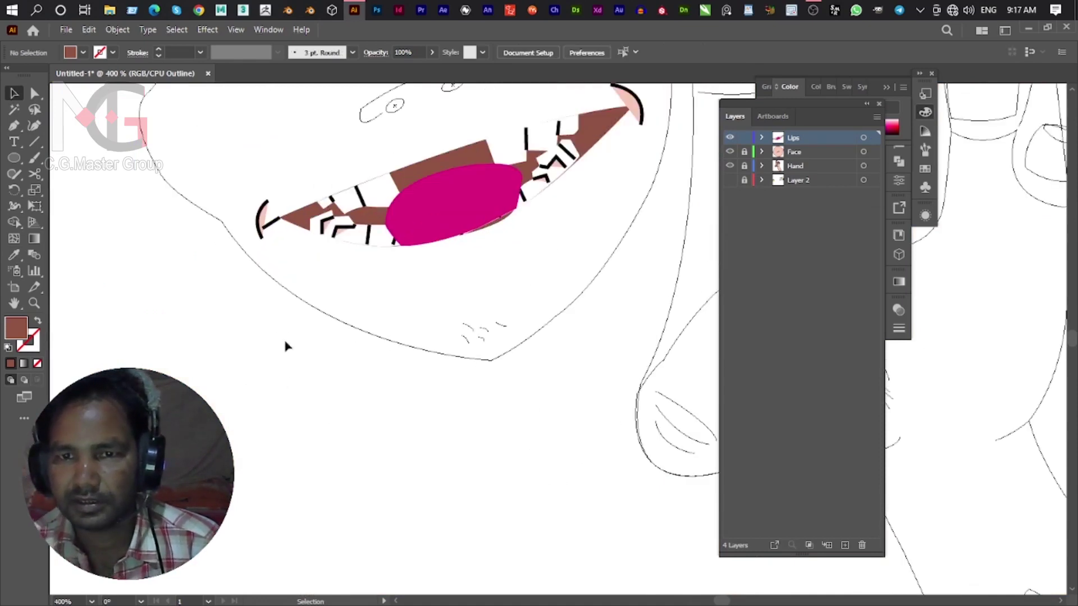
pyautogui.scroll(2, 281, 348)
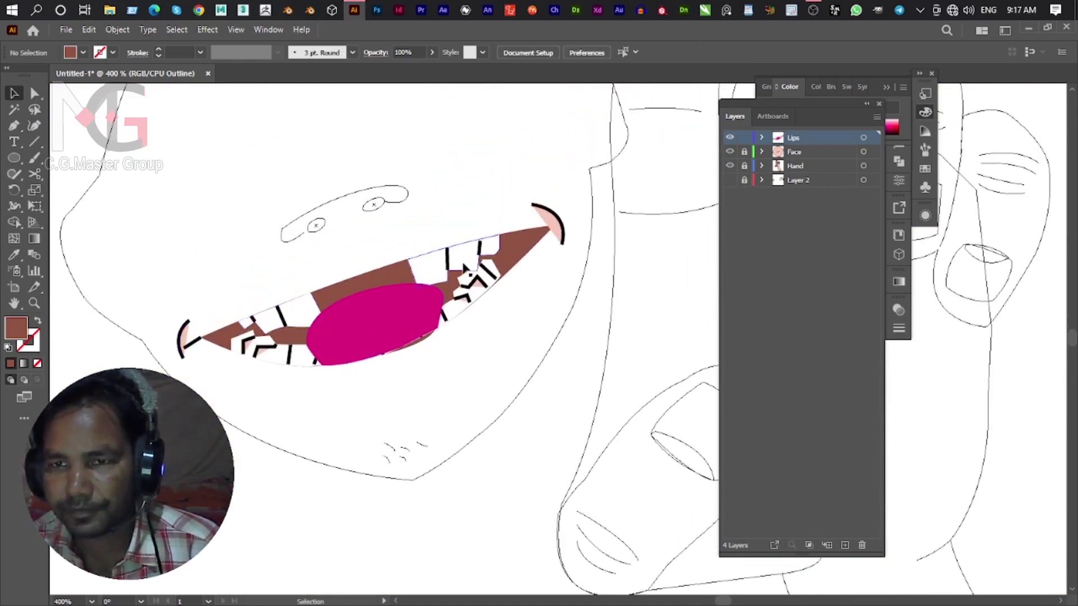
pyautogui.moveTo(560, 218); pyautogui.dragTo(173, 391)
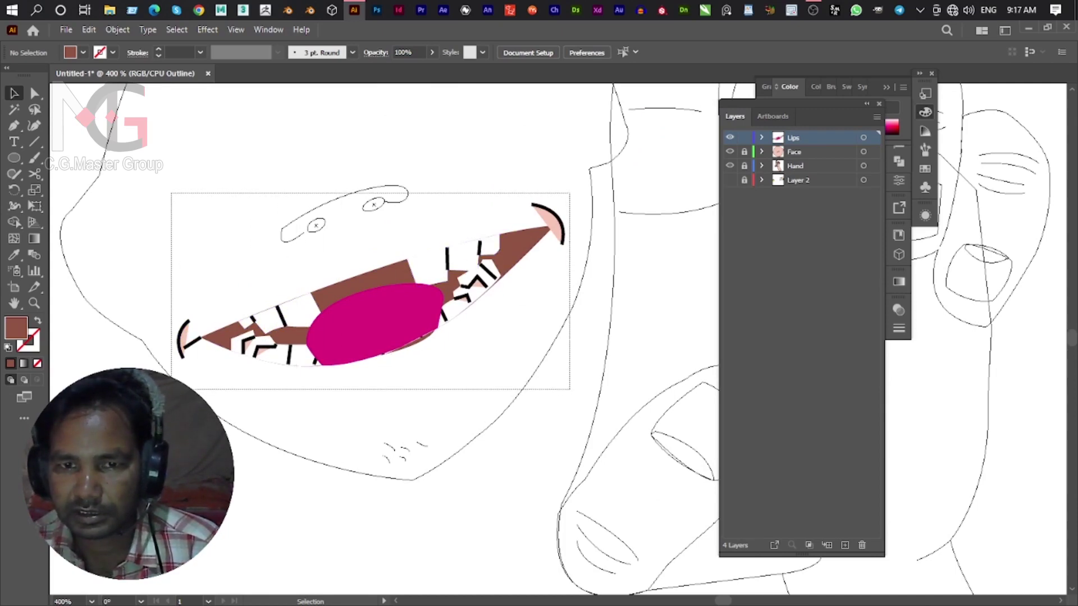
pyautogui.moveTo(173, 392); pyautogui.dragTo(172, 381)
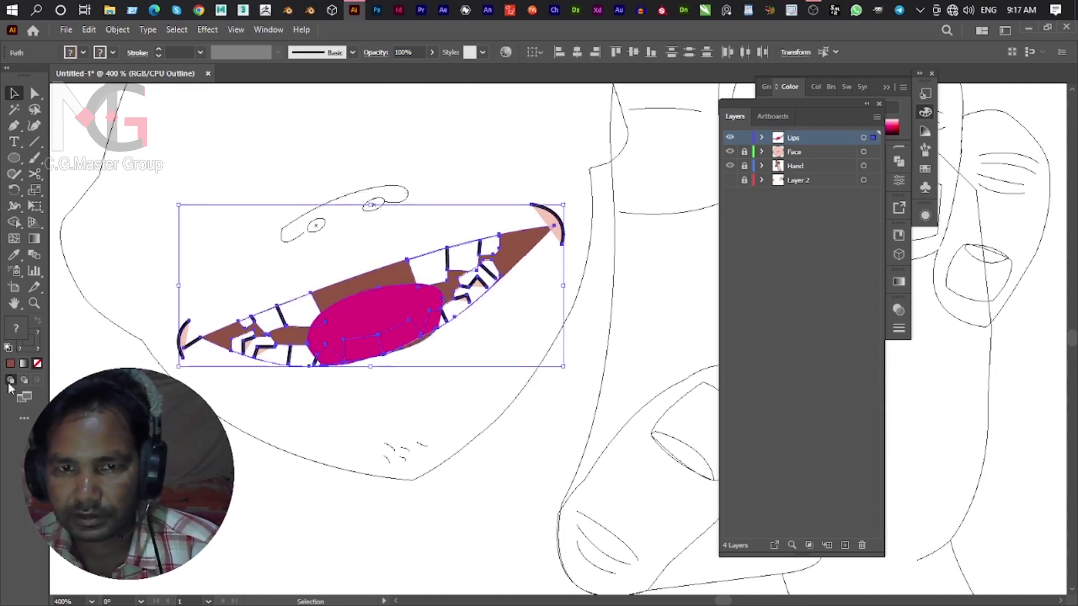
# Set the mouth paths' stroke to black 000000 and preview the Face layer's fills.
pyautogui.click(36, 348)
pyautogui.doubleClick(36, 348)
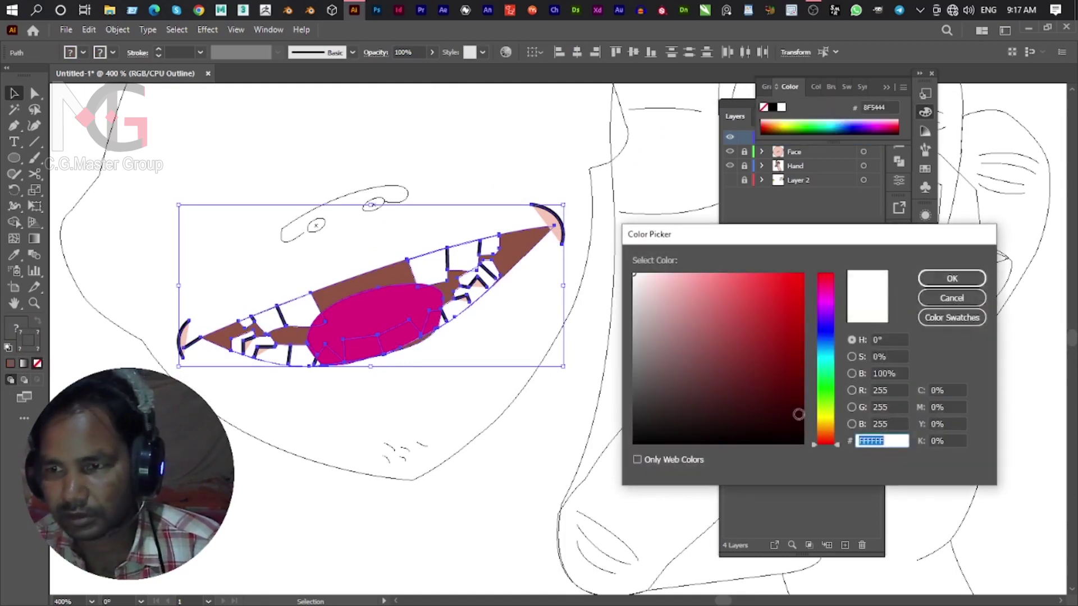
pyautogui.write('000000')
pyautogui.click(952, 278)
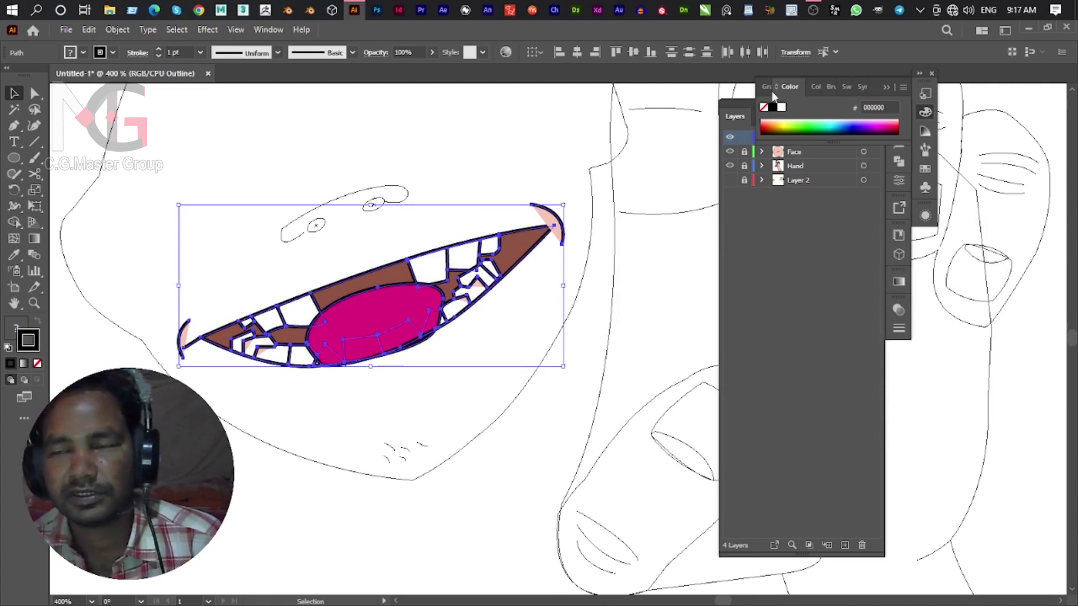
pyautogui.keyDown('ctrl'); pyautogui.click(729, 153); pyautogui.keyUp('ctrl')
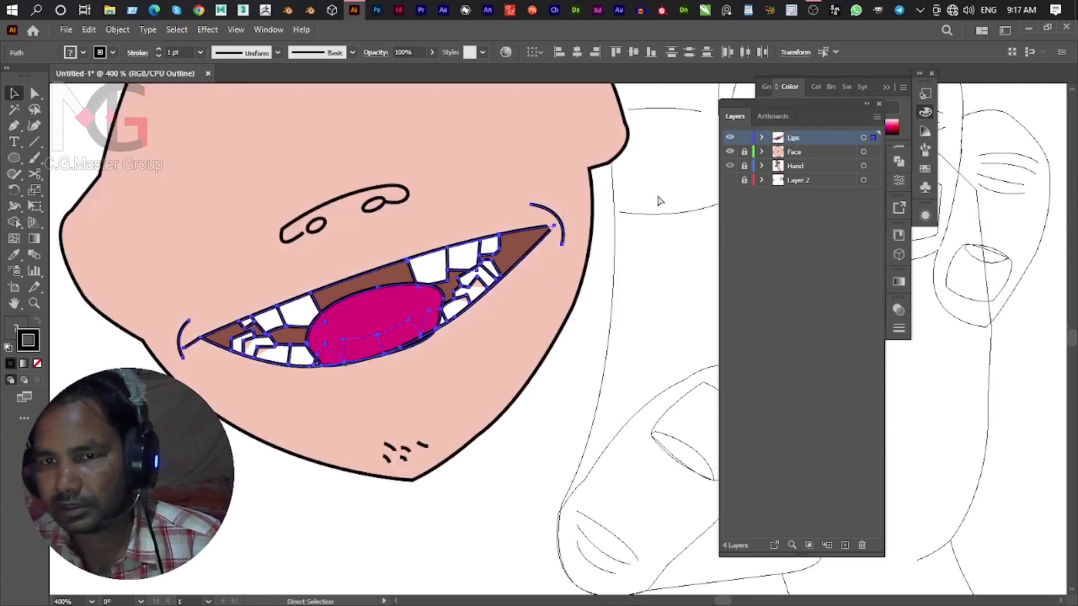
pyautogui.click(479, 511)
pyautogui.keyDown('alt'); pyautogui.scroll(-1, 266, 442); pyautogui.keyUp('alt')
pyautogui.keyDown('alt'); pyautogui.scroll(-1, 266, 441); pyautogui.keyUp('alt')
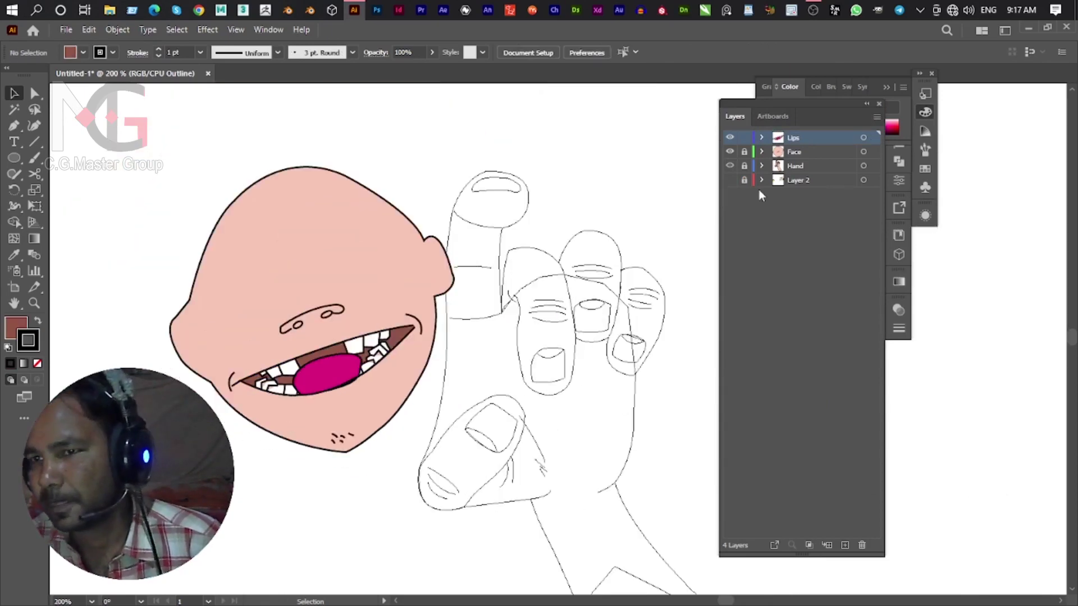
# Preview the Hand layer's fills and set two small zigzag tooth paths to no fill.
pyautogui.keyDown('ctrl'); pyautogui.click(730, 166); pyautogui.keyUp('ctrl')
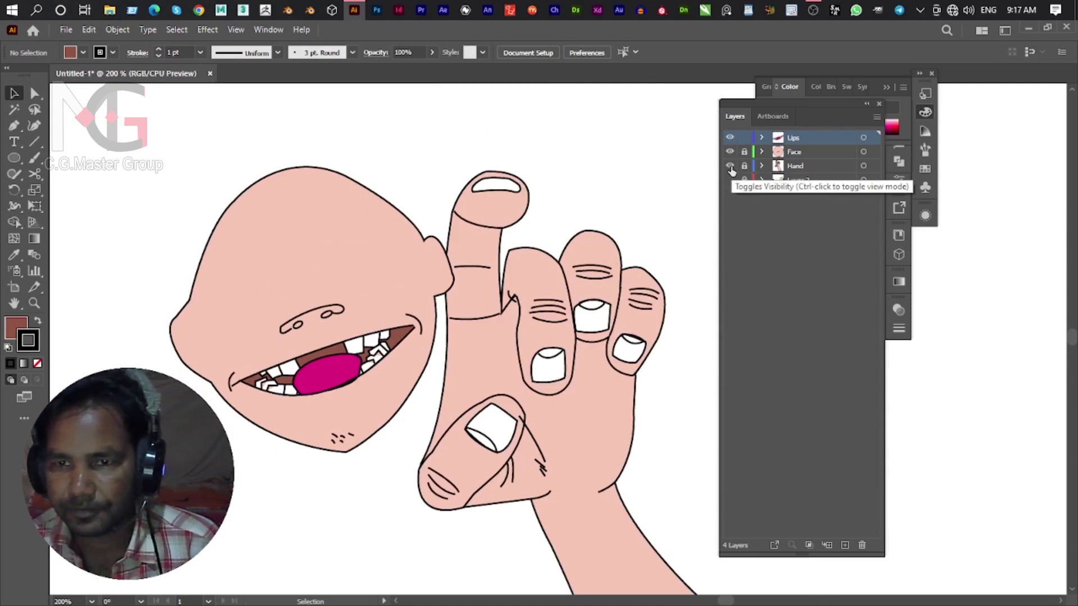
pyautogui.keyDown('alt'); pyautogui.scroll(1, 417, 373); pyautogui.keyUp('alt')
pyautogui.keyDown('alt'); pyautogui.scroll(3, 425, 369); pyautogui.keyUp('alt')
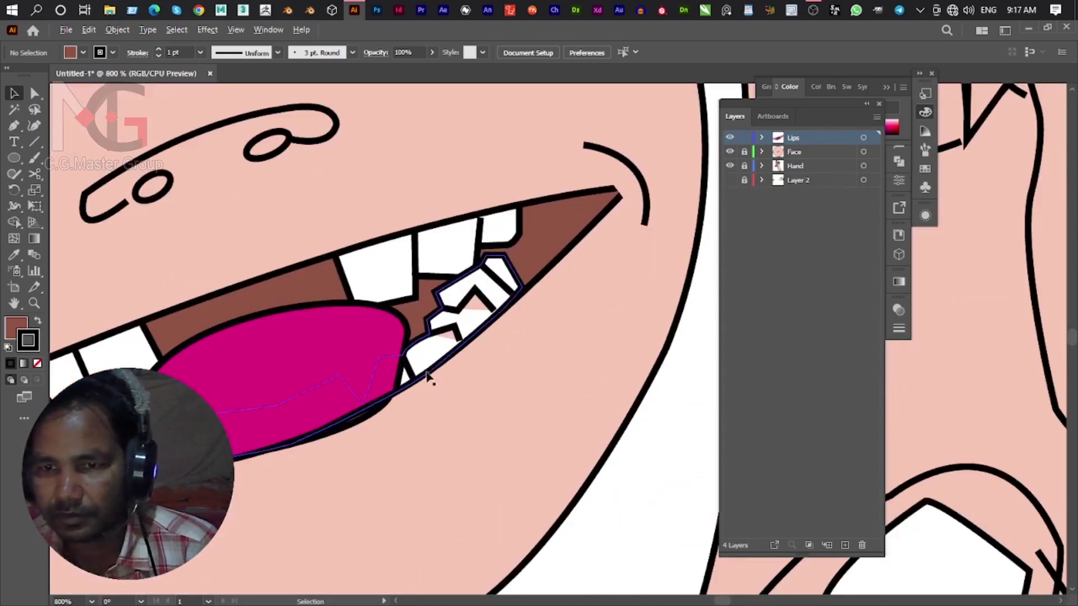
pyautogui.click(468, 298)
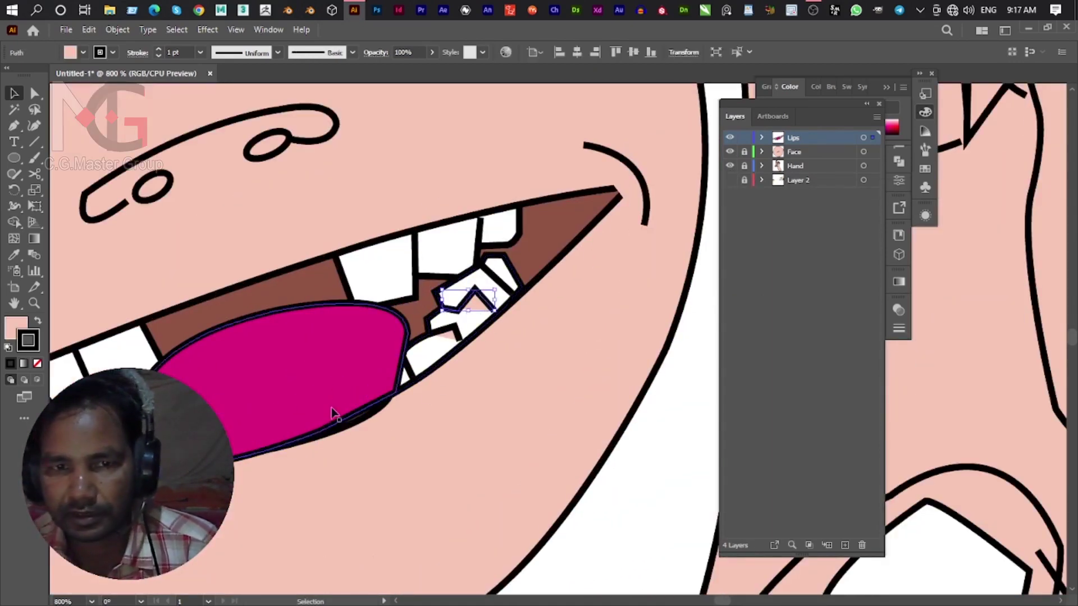
pyautogui.press('x')
pyautogui.click(38, 364)
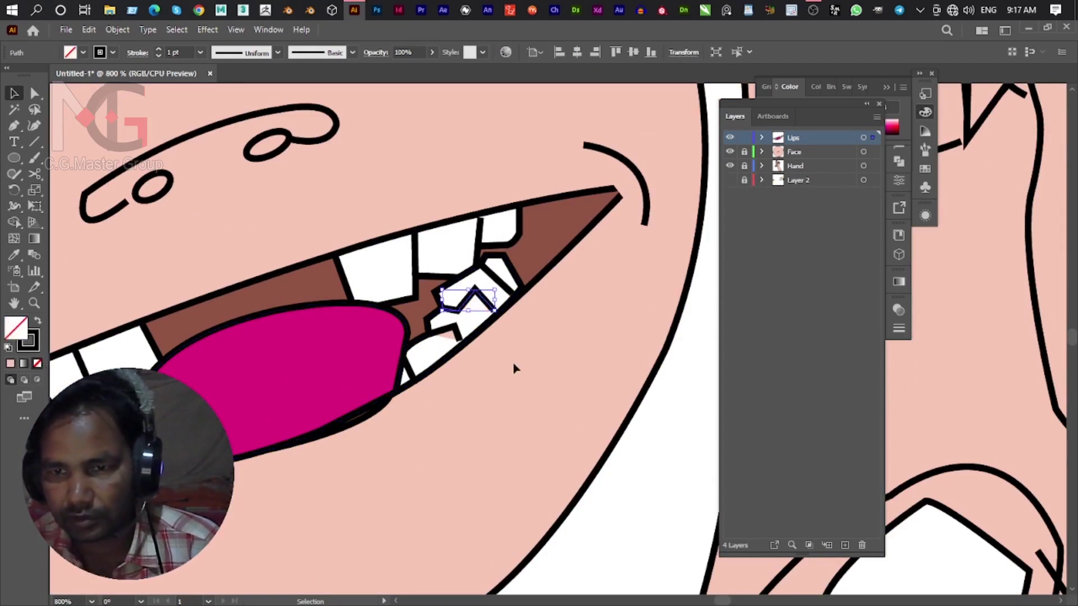
pyautogui.click(456, 334)
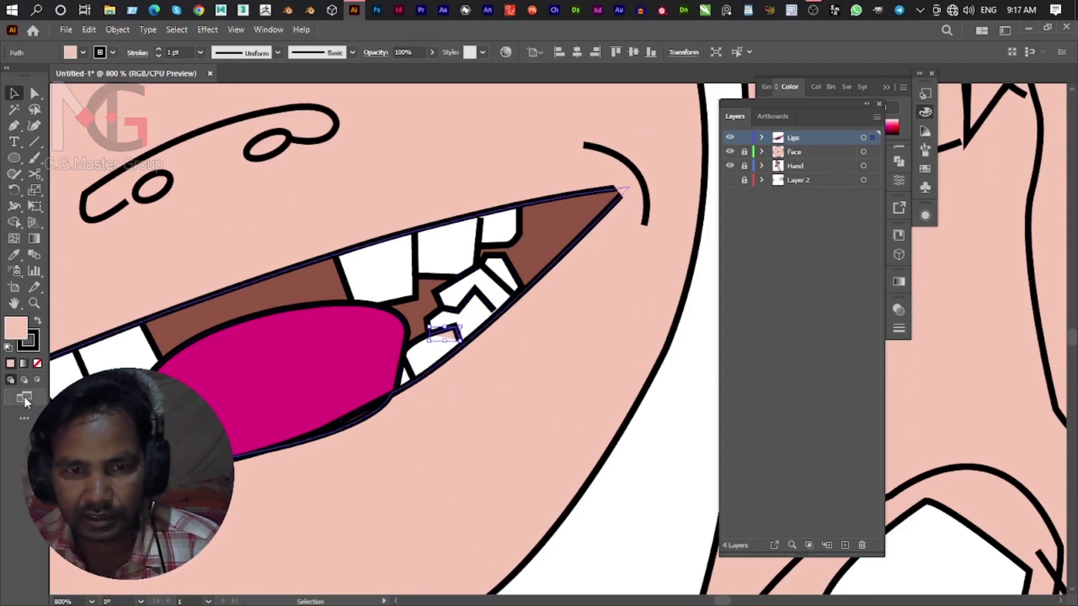
pyautogui.click(37, 364)
# Nudge the small pink lower-tooth shape into place and set its fill to None.
pyautogui.moveTo(356, 437); pyautogui.dragTo(579, 341)
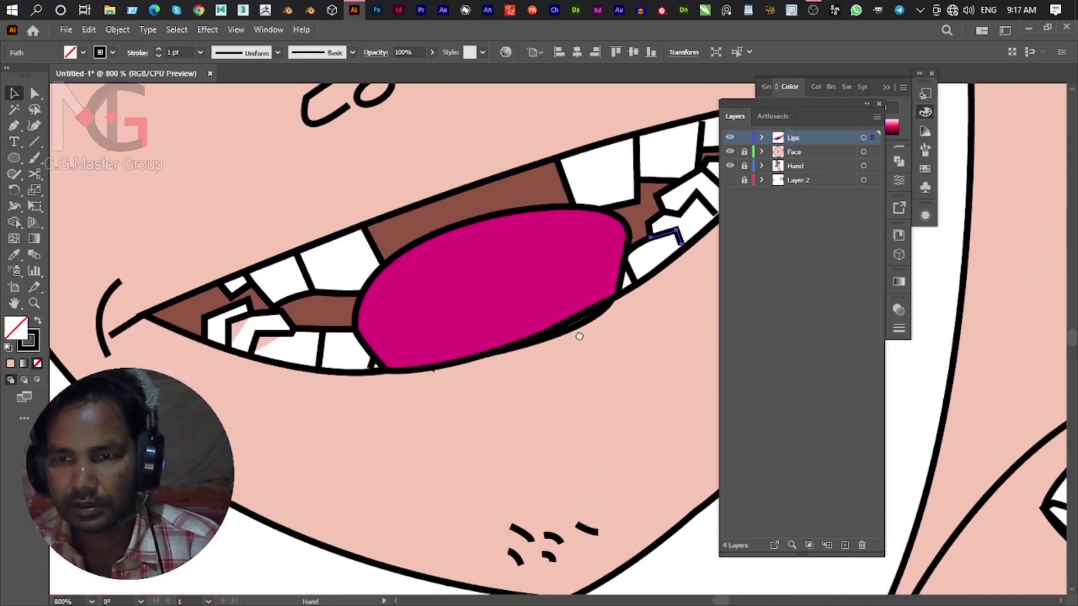
pyautogui.click(282, 334)
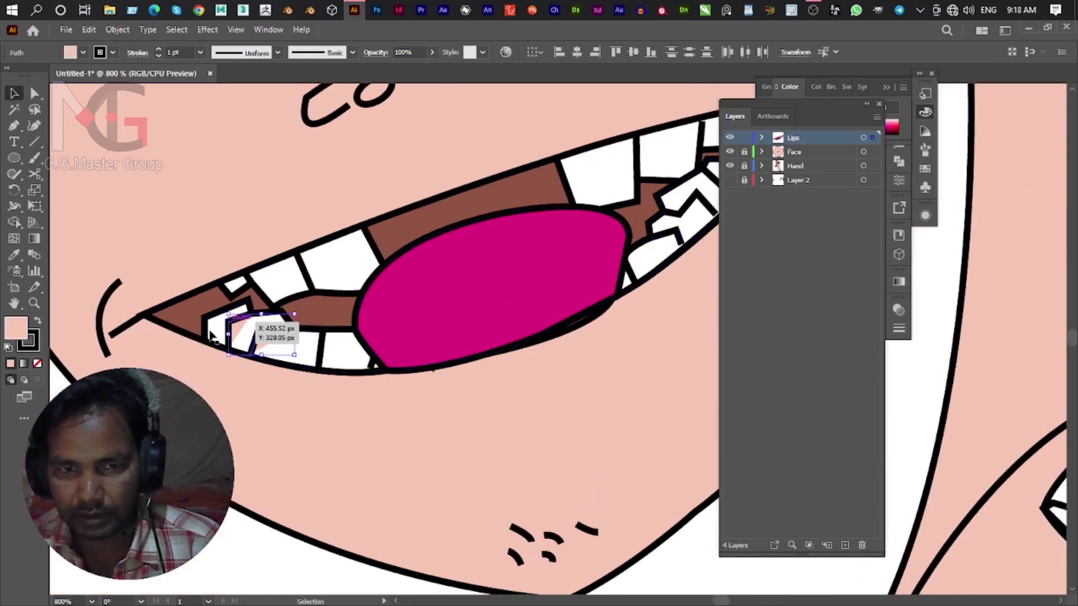
pyautogui.moveTo(212, 335); pyautogui.dragTo(214, 337)
pyautogui.click(38, 364)
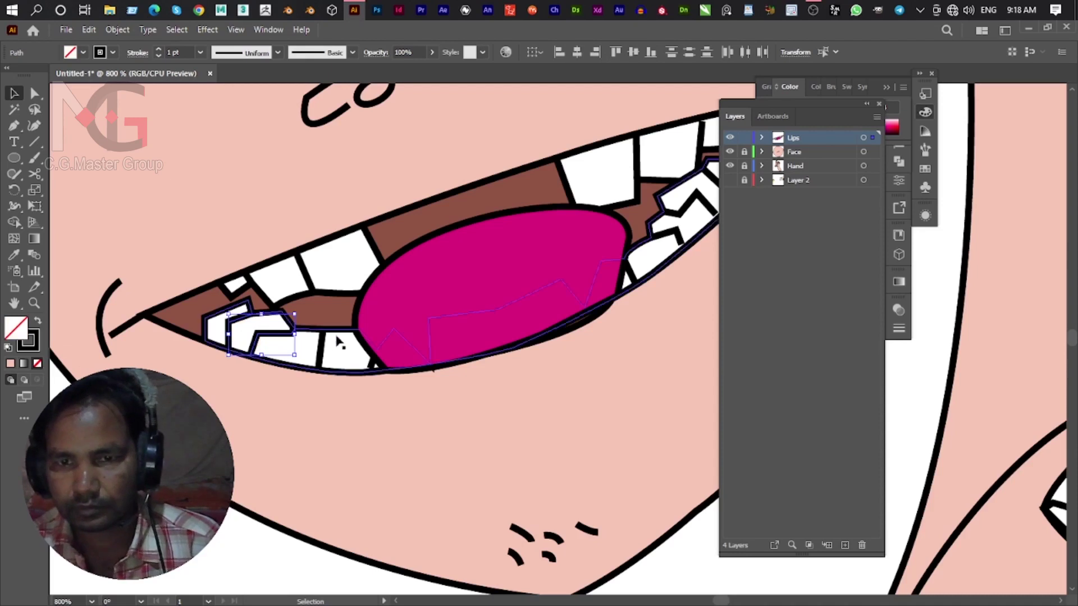
pyautogui.scroll(1, 169, 325)
pyautogui.scroll(1, 337, 323)
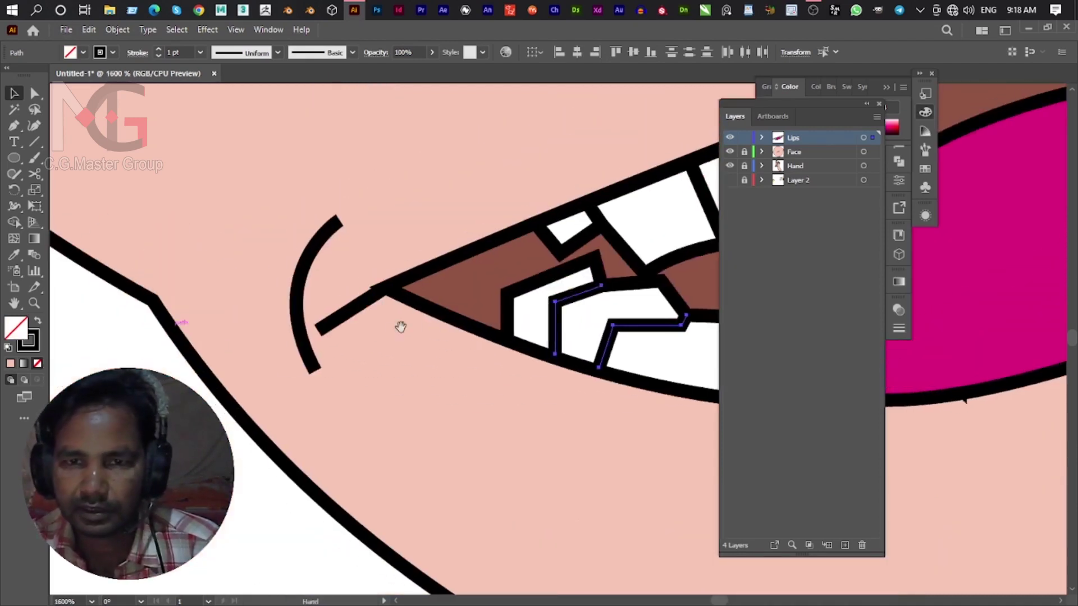
# Drag the short mouth-corner line's end anchor so it meets the cheek arc.
pyautogui.click(352, 317)
pyautogui.scroll(2, 351, 317)
pyautogui.click(342, 332)
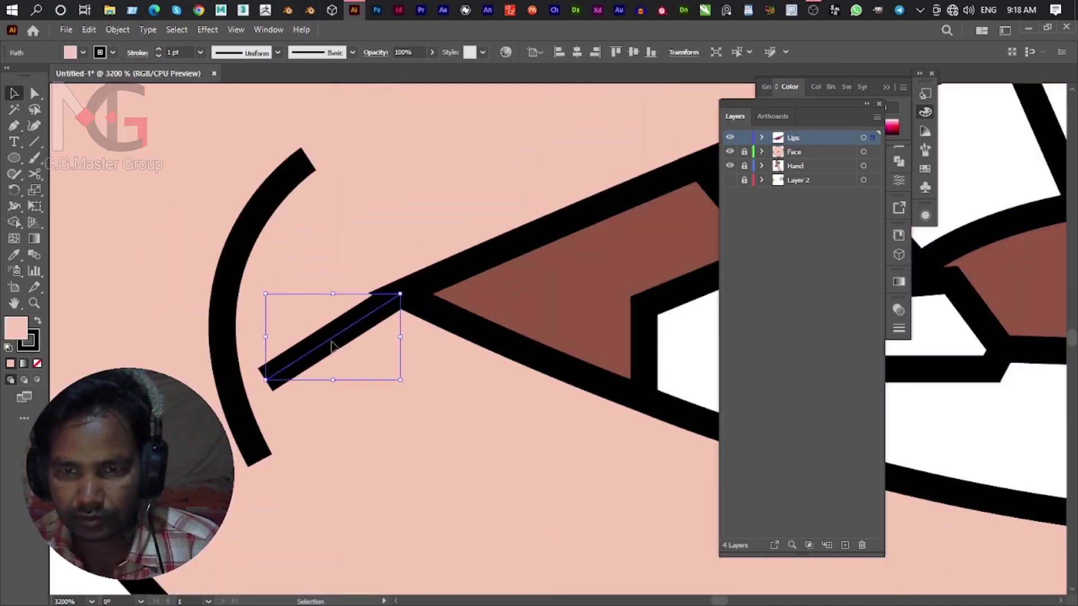
pyautogui.press('a')
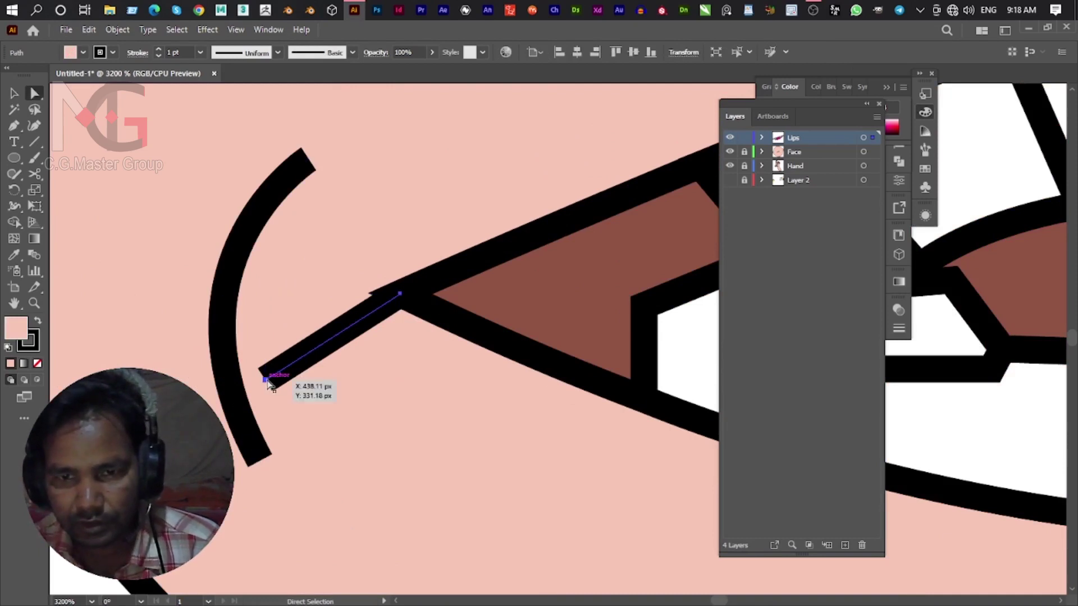
pyautogui.moveTo(266, 379)
pyautogui.mouseDown()
pyautogui.moveTo(247, 379)
pyautogui.moveTo(218, 350)
pyautogui.mouseUp()
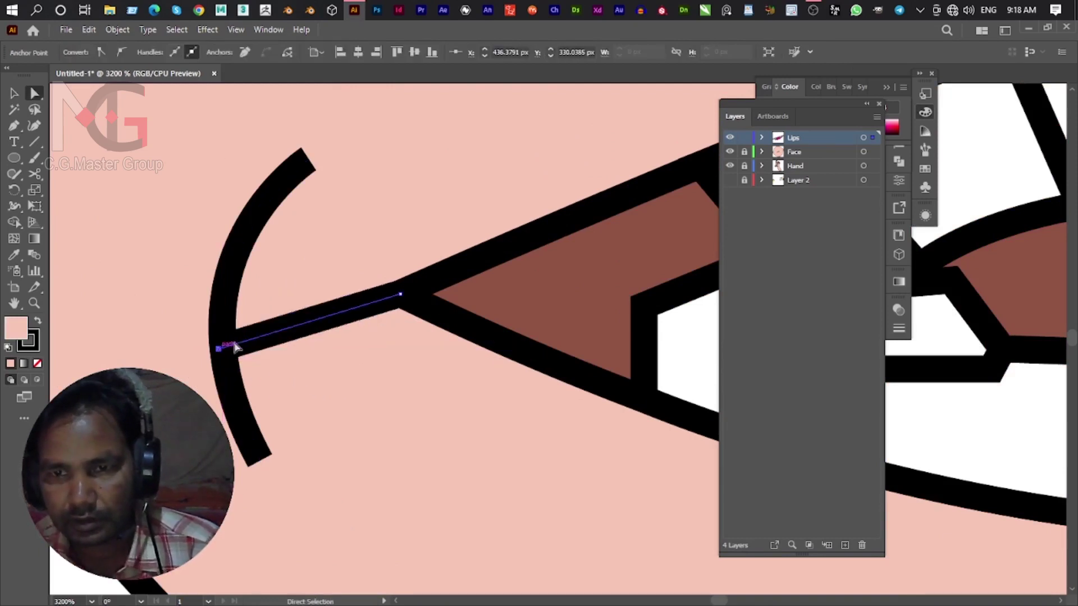
# Slightly round the sharp tip of the brown mouth-interior shape with its live corner.
pyautogui.scroll(-4, 244, 407)
pyautogui.scroll(-2, 532, 387)
pyautogui.hscroll(5, 551, 367)
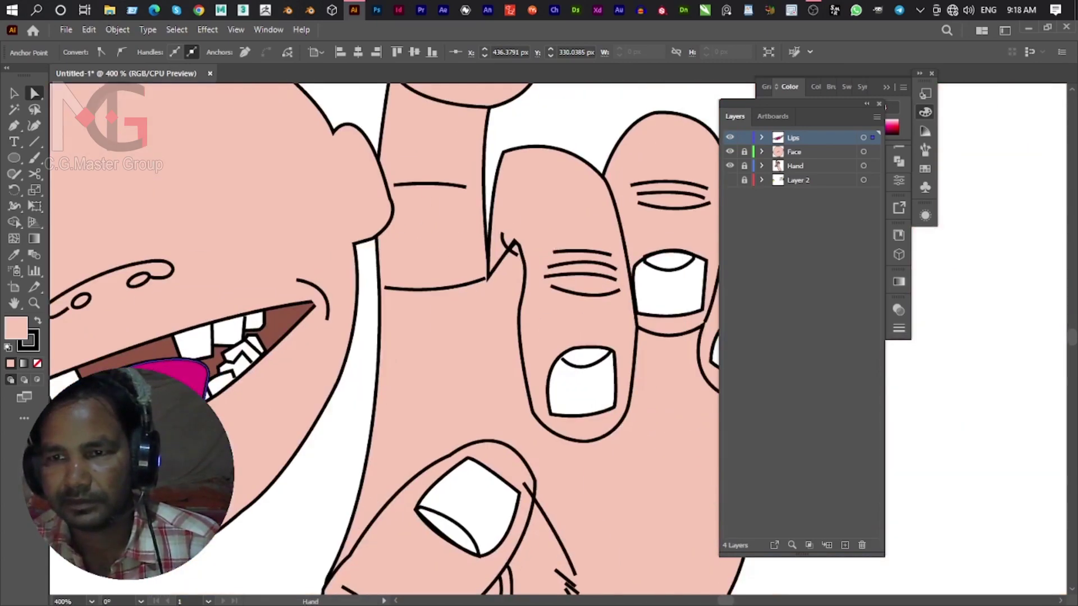
pyautogui.scroll(3, 313, 320)
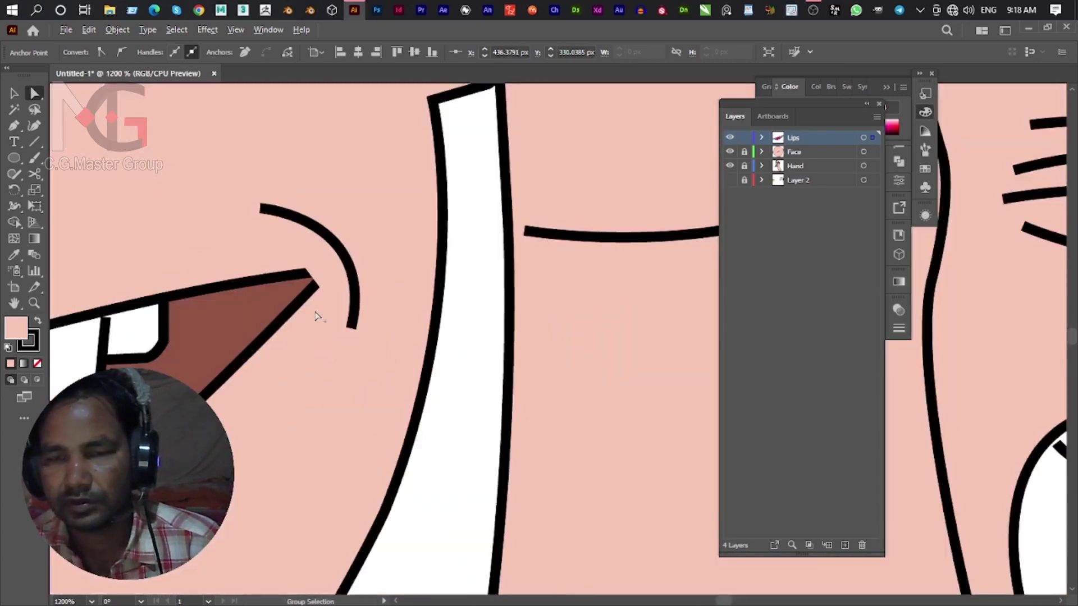
pyautogui.scroll(3, 312, 313)
pyautogui.click(312, 279)
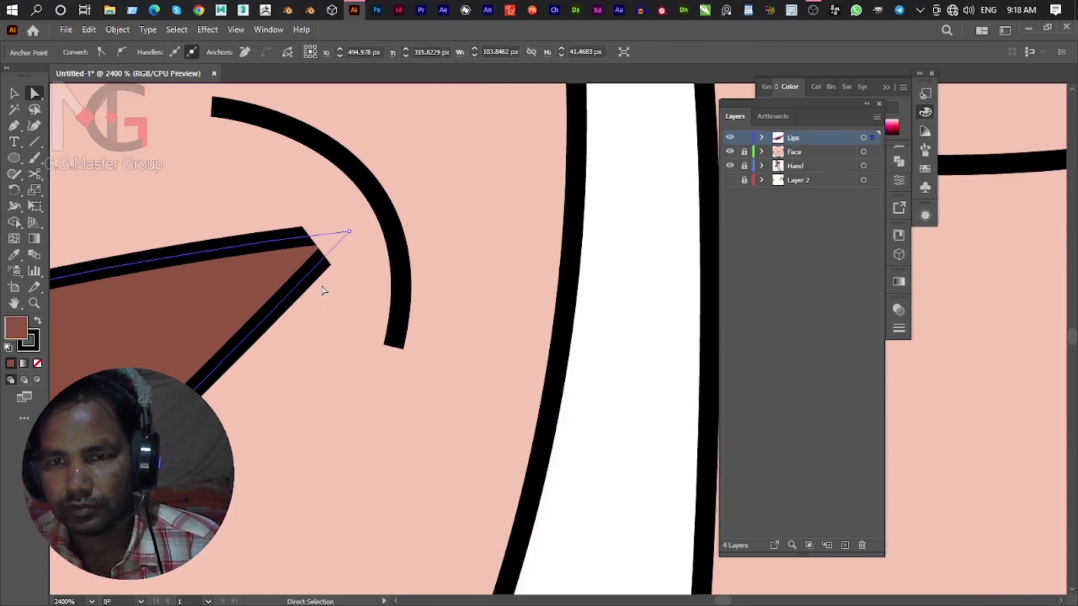
pyautogui.click(348, 231)
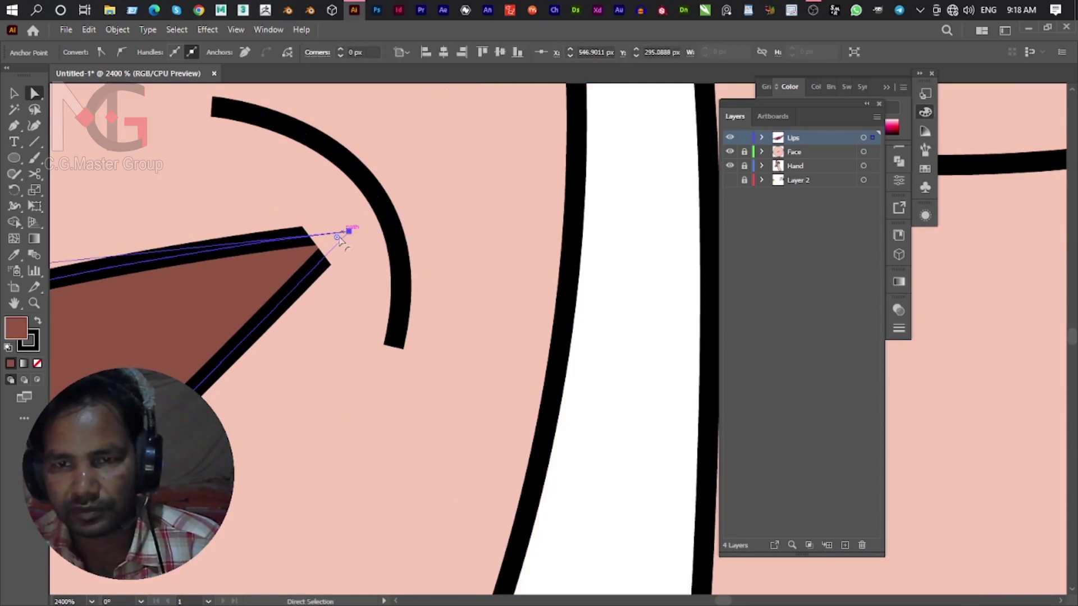
pyautogui.moveTo(338, 240); pyautogui.dragTo(319, 245)
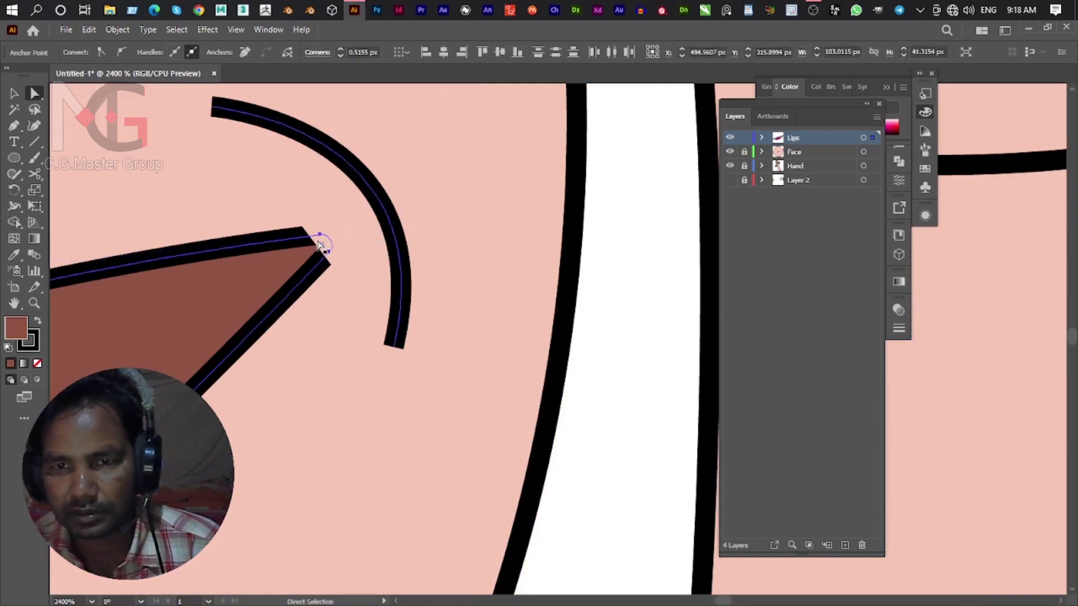
# Set the cheek arc beside the mouth to have no fill.
pyautogui.scroll(-2, 318, 245)
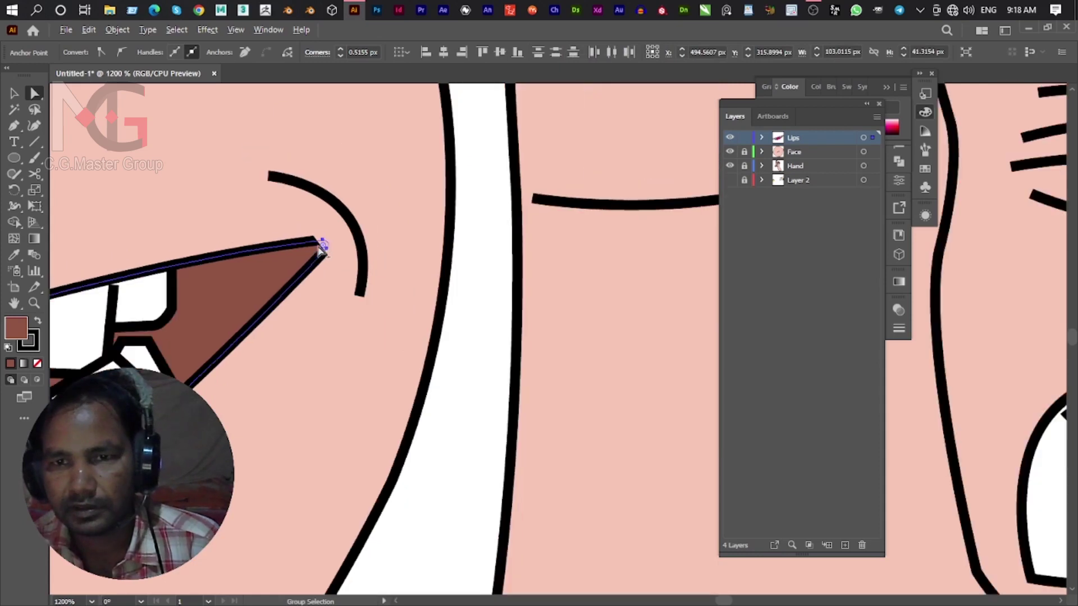
pyautogui.click(355, 232)
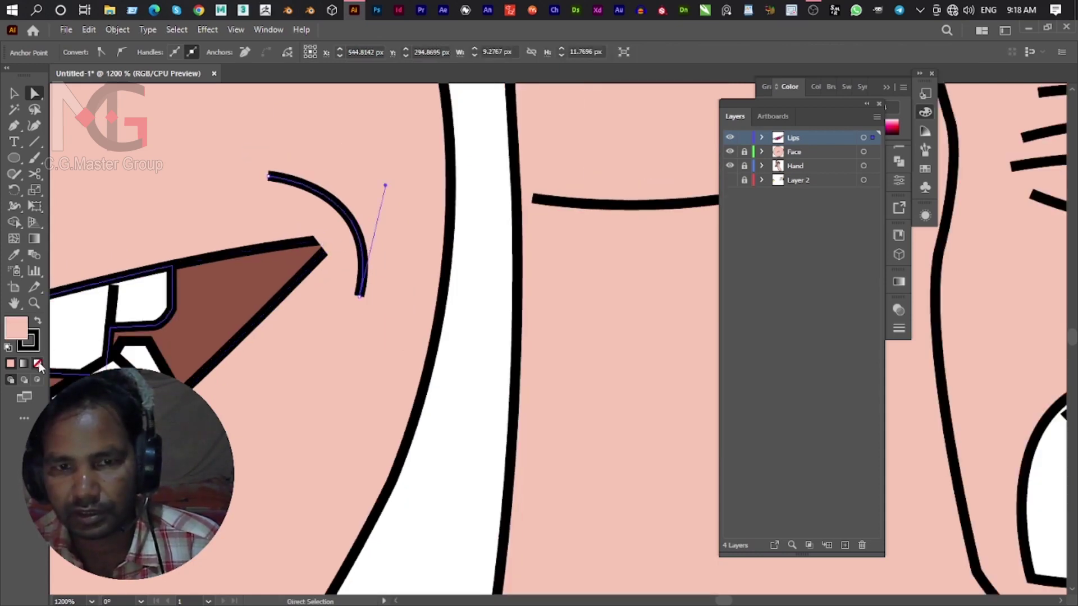
pyautogui.click(38, 363)
pyautogui.click(14, 93)
pyautogui.scroll(-4, 335, 432)
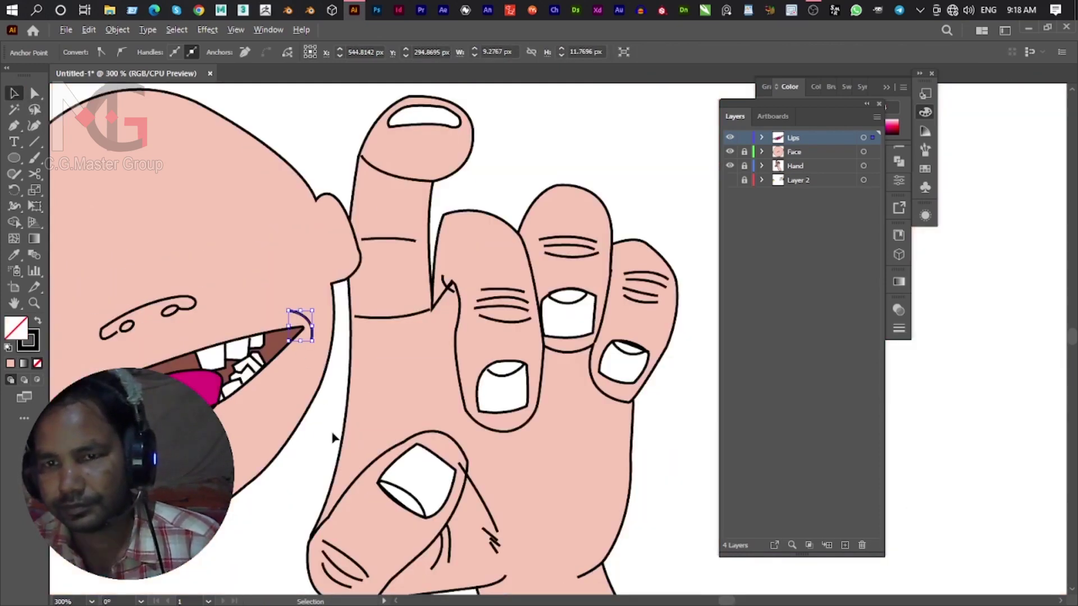
# Reshape the brown lower curve beneath the lips and tongue.
pyautogui.moveTo(308, 438); pyautogui.dragTo(520, 396)
pyautogui.click(267, 481)
pyautogui.scroll(2, 476, 359)
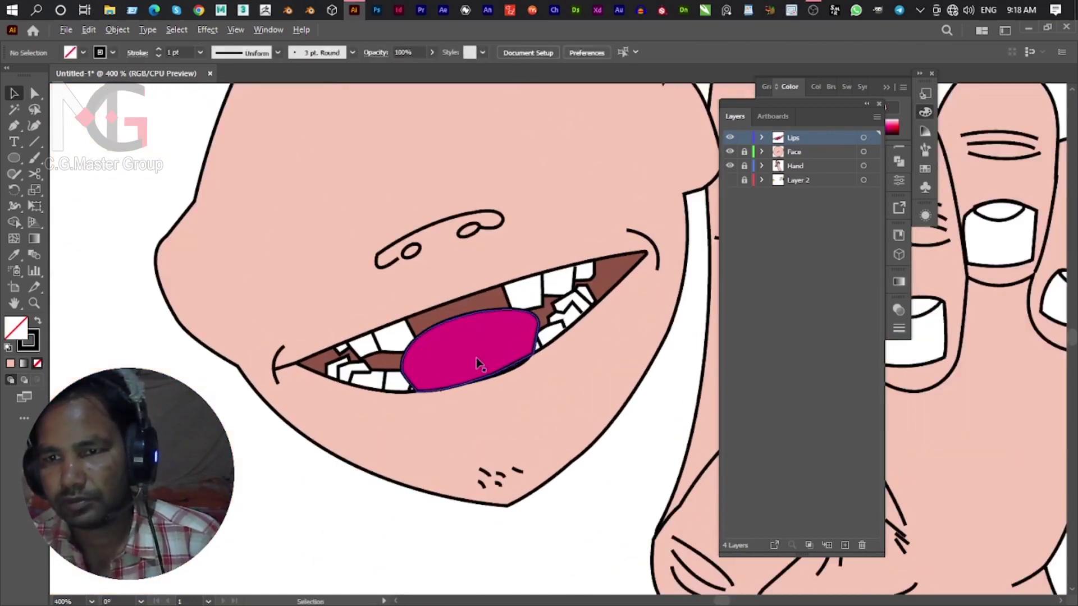
pyautogui.scroll(2, 487, 349)
pyautogui.scroll(2, 511, 376)
pyautogui.click(510, 376)
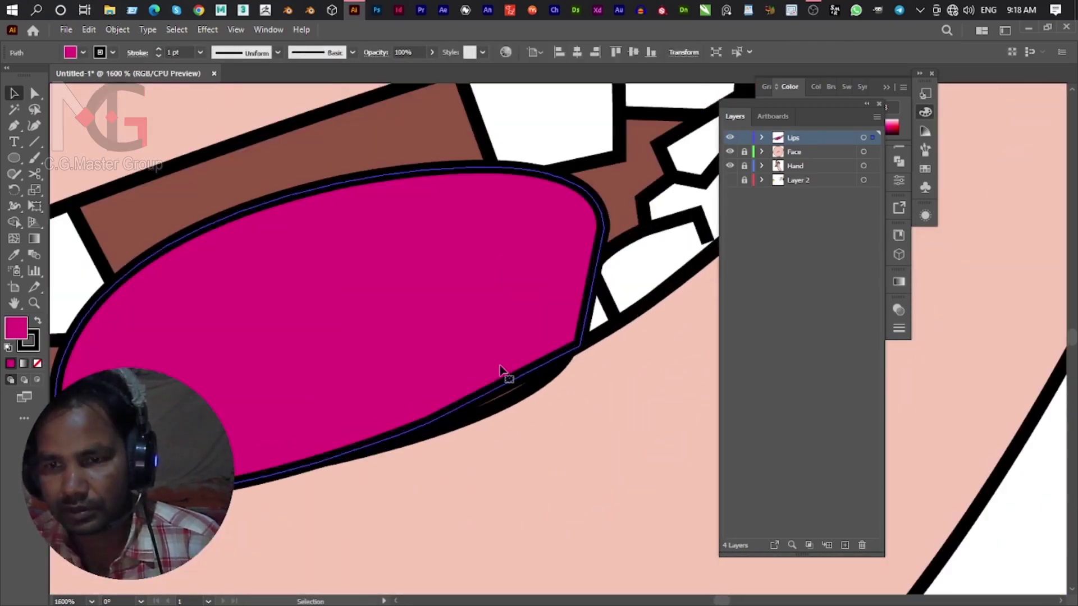
pyautogui.press('a')
pyautogui.click(502, 377)
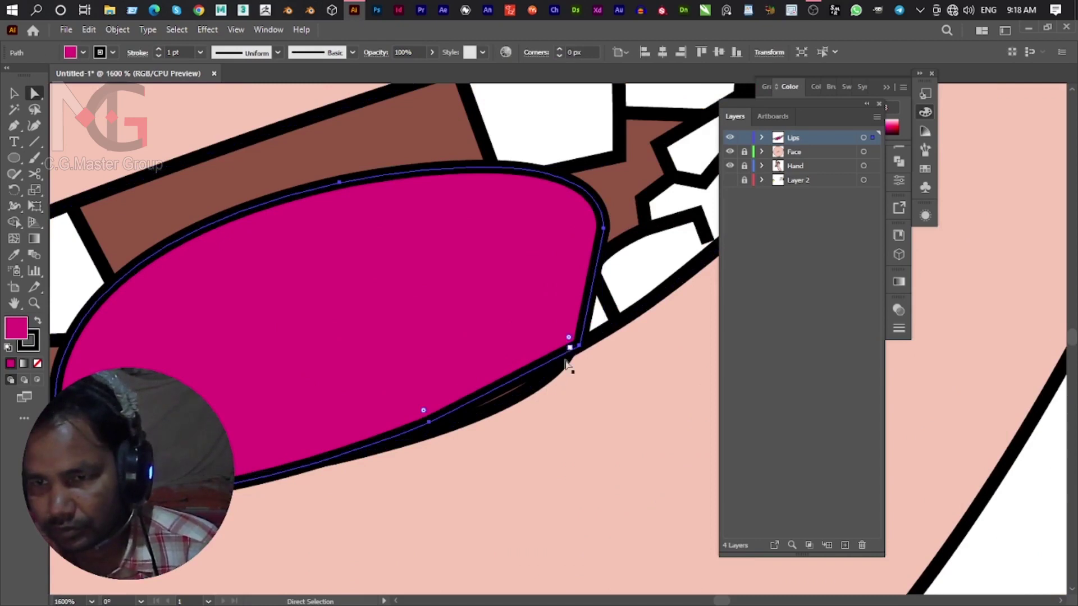
pyautogui.click(510, 402)
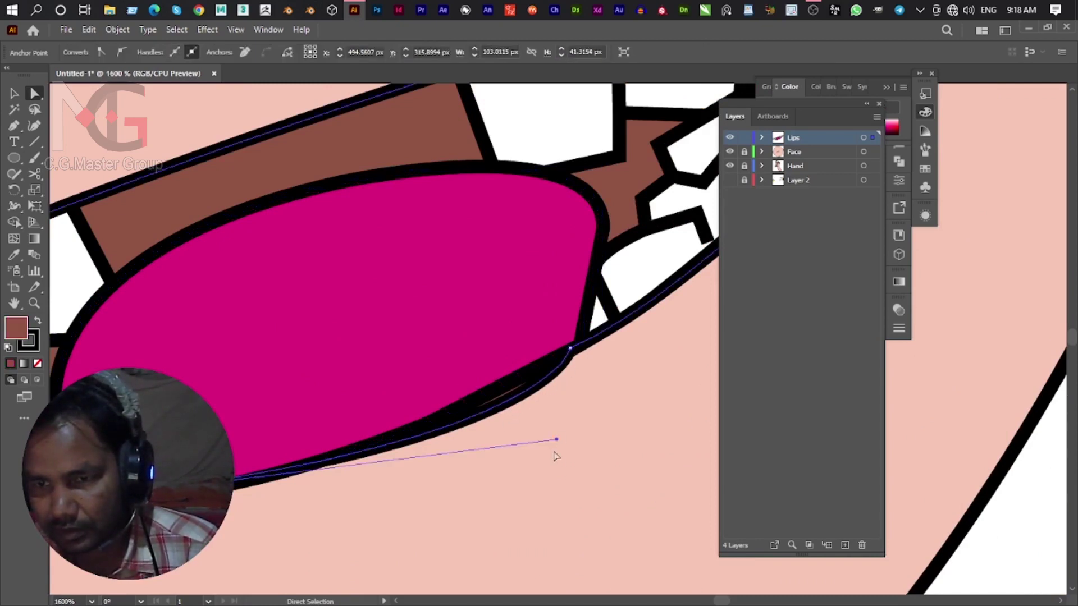
pyautogui.moveTo(556, 440)
pyautogui.mouseDown()
pyautogui.moveTo(470, 415)
pyautogui.moveTo(328, 495)
pyautogui.mouseUp()
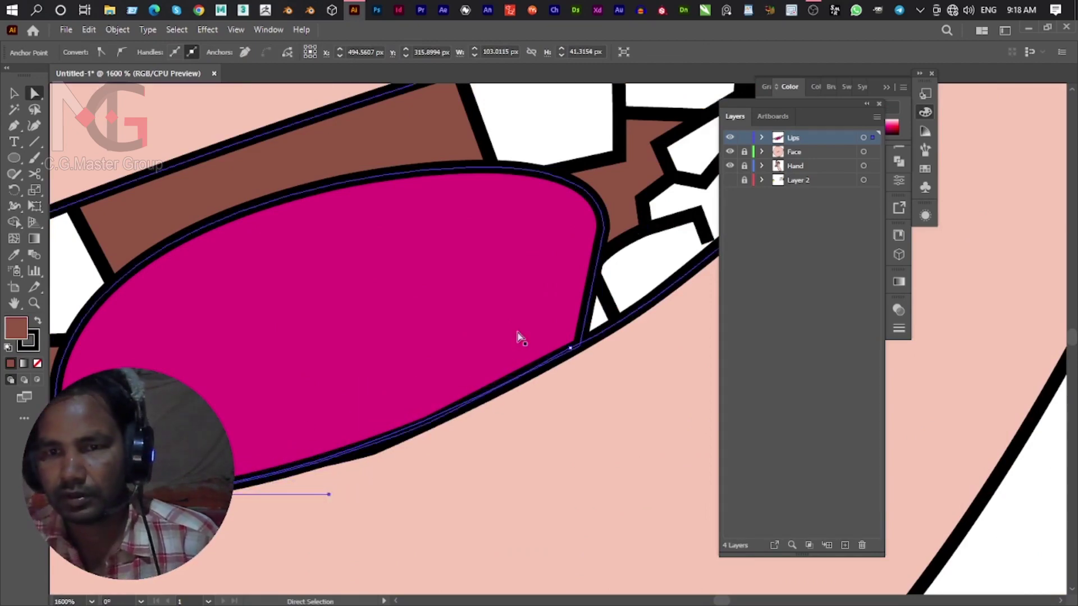
# Test-move the grouped lips, teeth and tongue, then undo so they return in place.
pyautogui.keyDown('alt'); pyautogui.scroll(-3, 517, 337); pyautogui.keyUp('alt')
pyautogui.keyDown('alt'); pyautogui.scroll(-4, 257, 301); pyautogui.keyUp('alt')
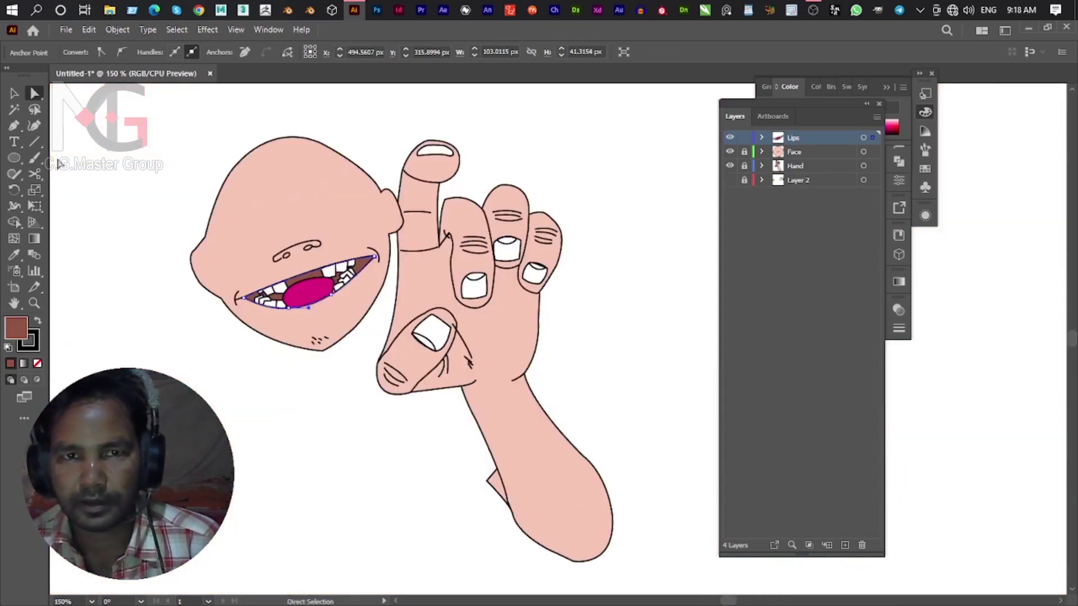
pyautogui.click(14, 97)
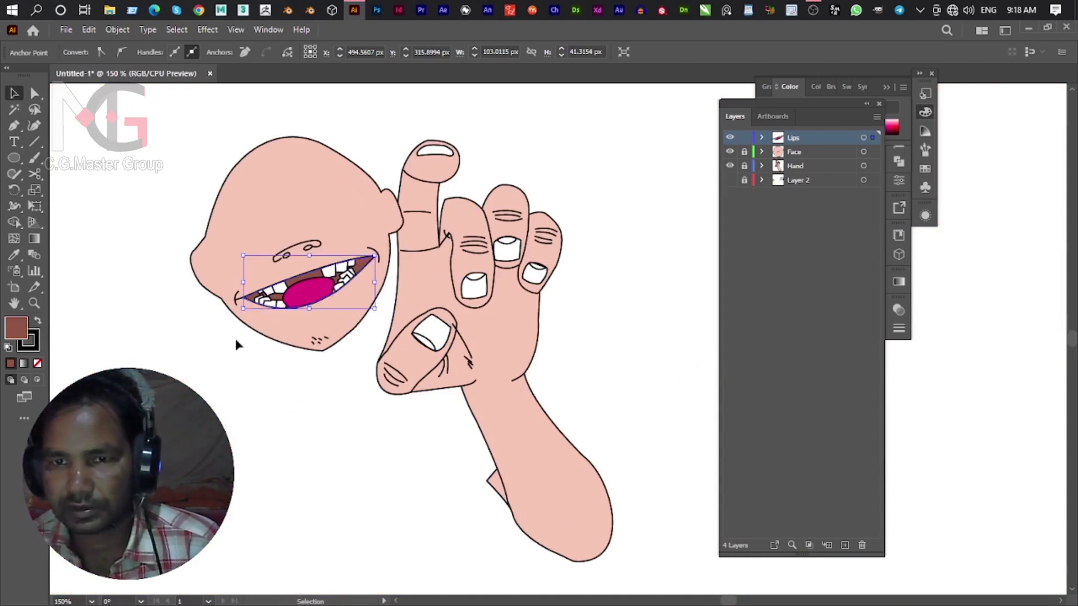
pyautogui.keyDown('shift'); pyautogui.click(381, 245); pyautogui.keyUp('shift')
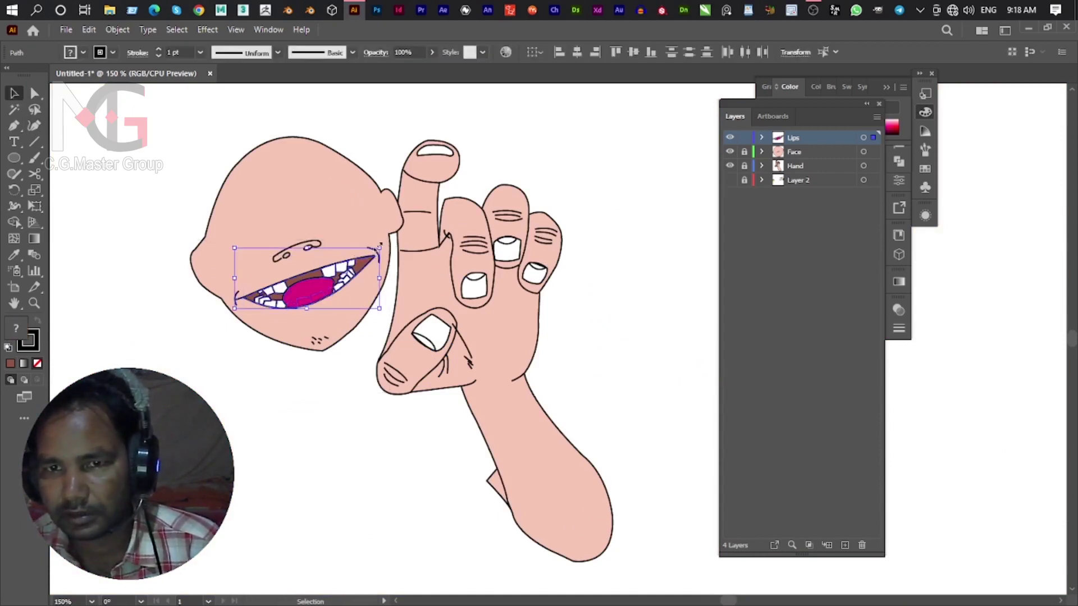
pyautogui.click(313, 457)
pyautogui.moveTo(326, 299); pyautogui.dragTo(247, 511)
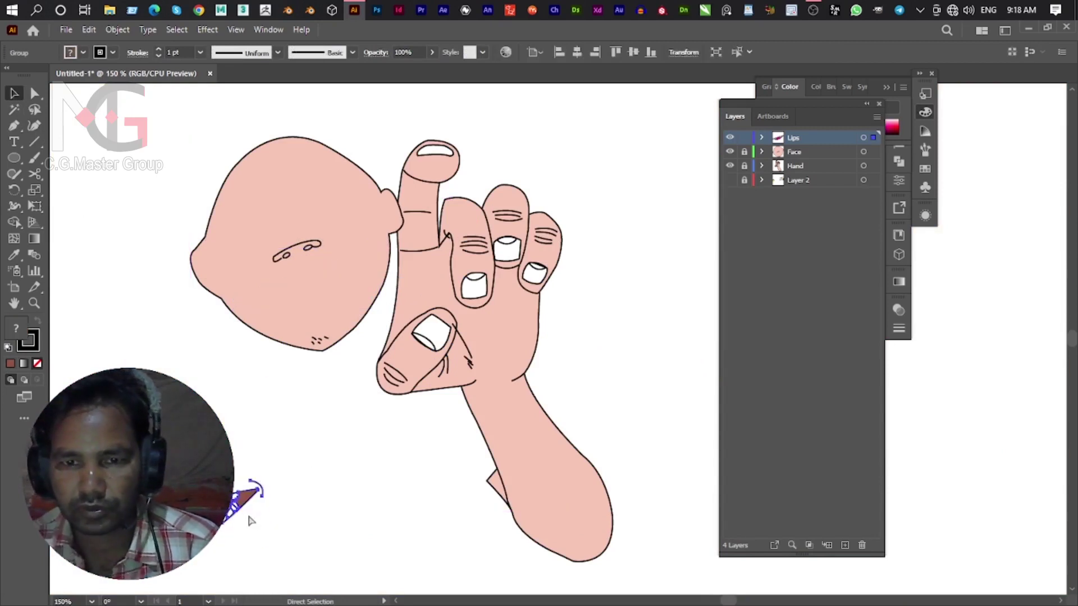
pyautogui.hotkey('ctrl', 'z')
pyautogui.click(250, 505)
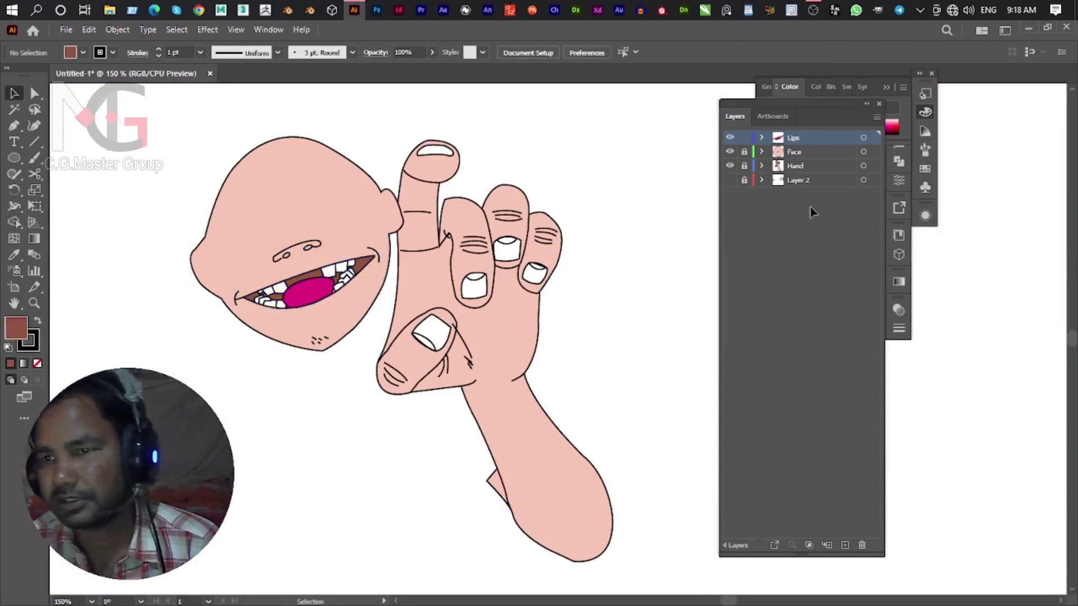
# Lock the Face, Hand and reference layers and make the reference artwork visible.
pyautogui.keyDown('ctrl'); pyautogui.click(730, 138); pyautogui.keyUp('ctrl')
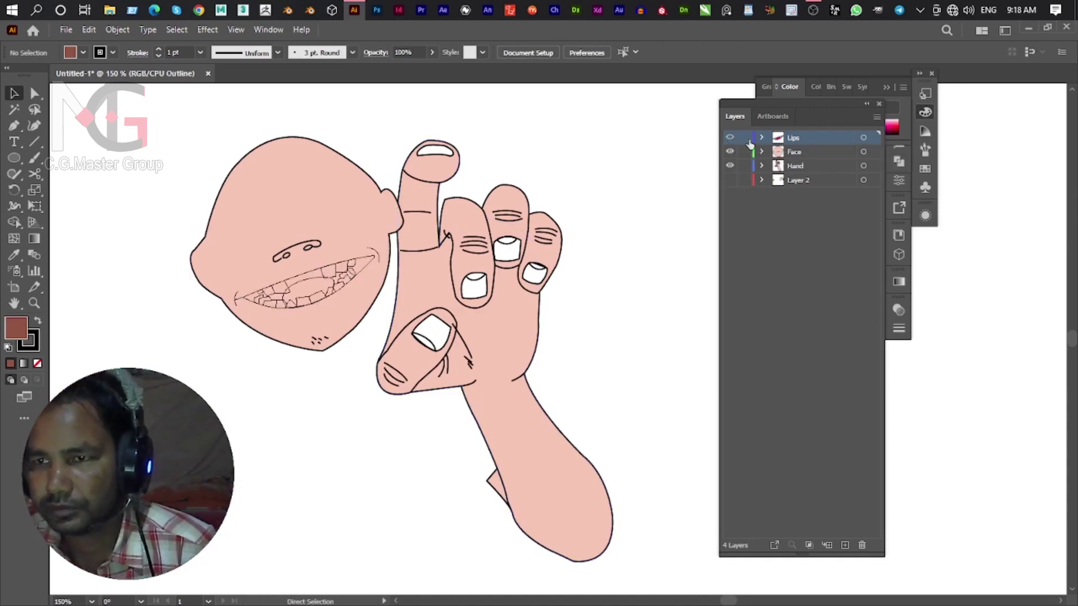
pyautogui.keyDown('alt'); pyautogui.click(746, 139); pyautogui.keyUp('alt')
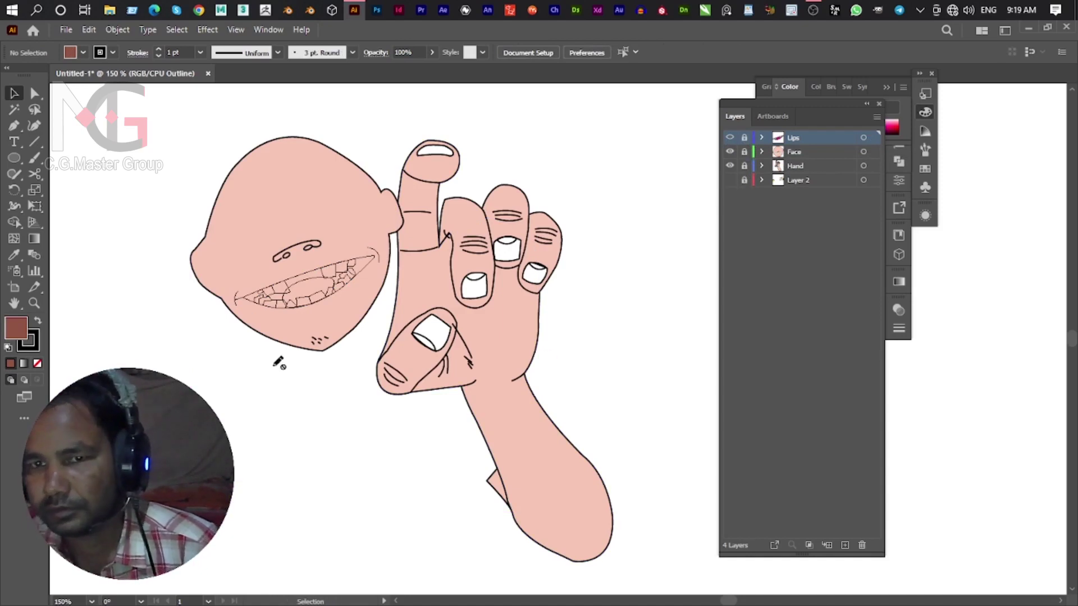
pyautogui.keyDown('ctrl'); pyautogui.click(730, 151); pyautogui.keyUp('ctrl')
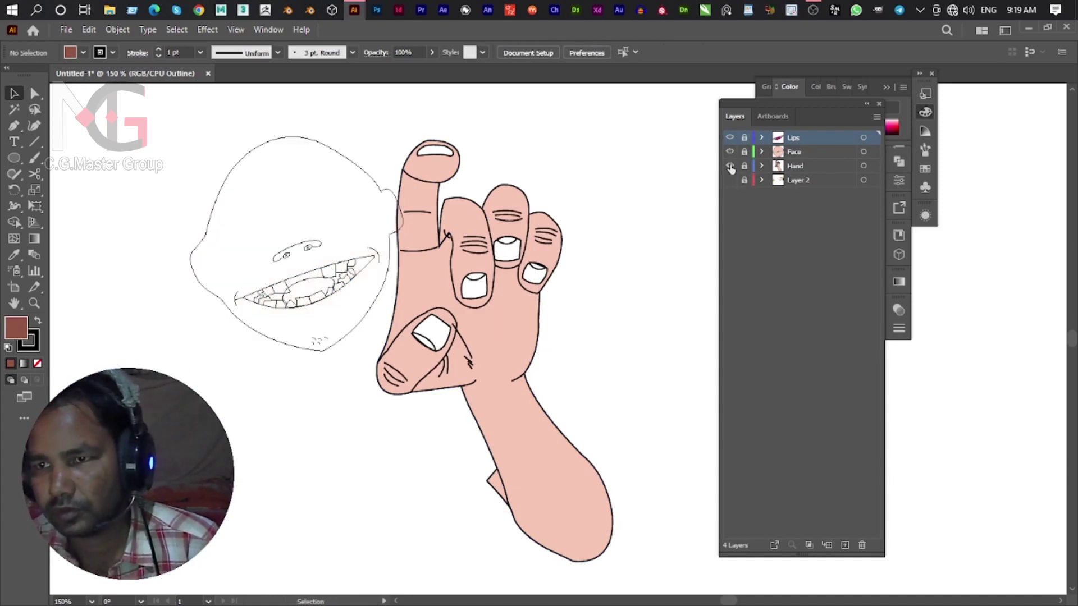
pyautogui.keyDown('ctrl'); pyautogui.click(730, 166); pyautogui.keyUp('ctrl')
pyautogui.click(730, 180)
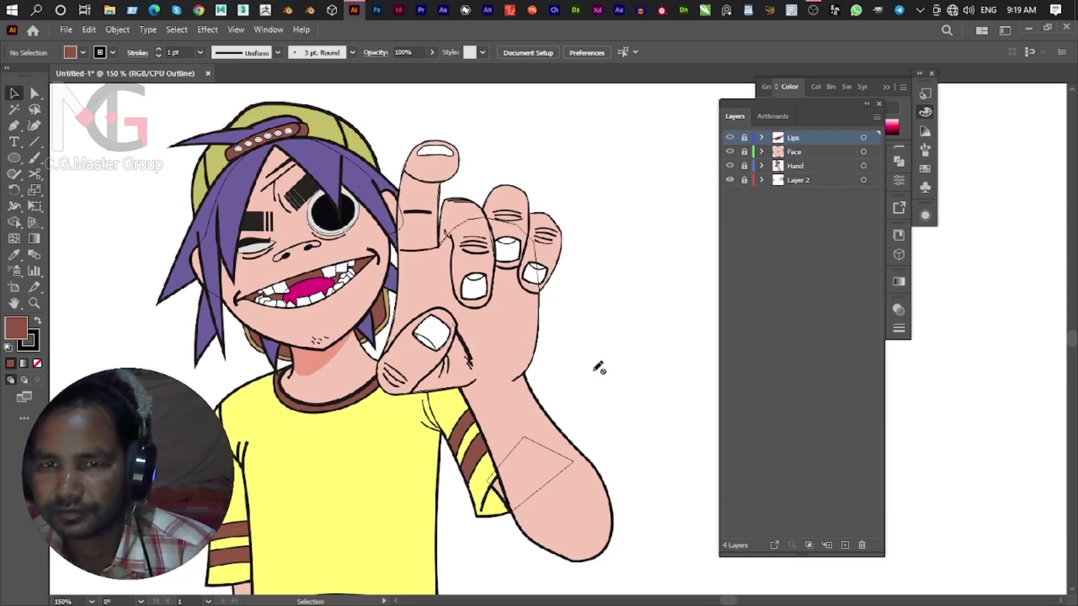
# Add a new top layer named Eye.
pyautogui.click(844, 545)
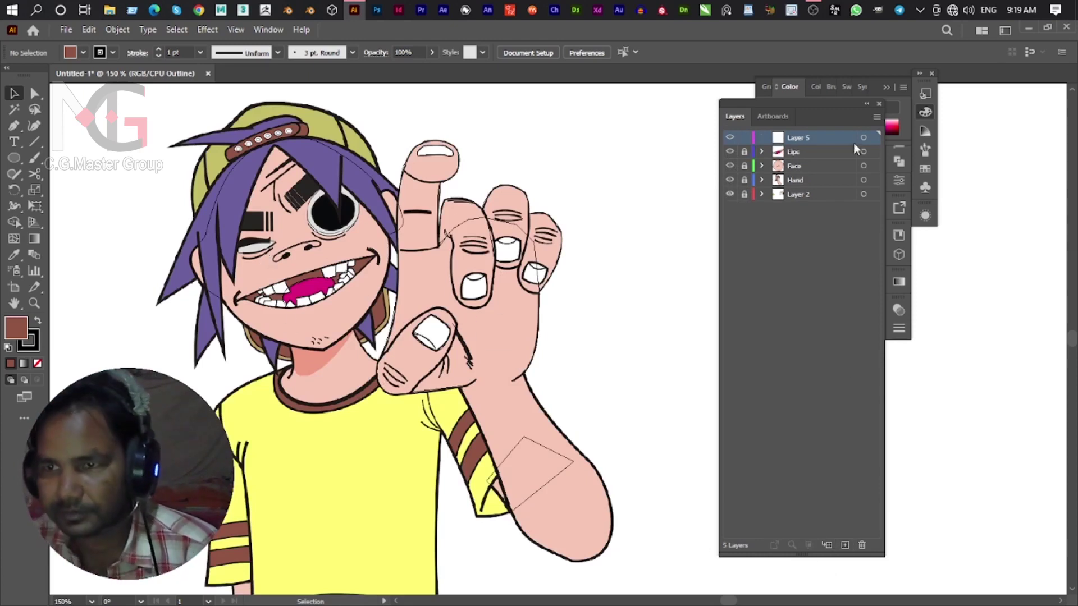
pyautogui.doubleClick(785, 134)
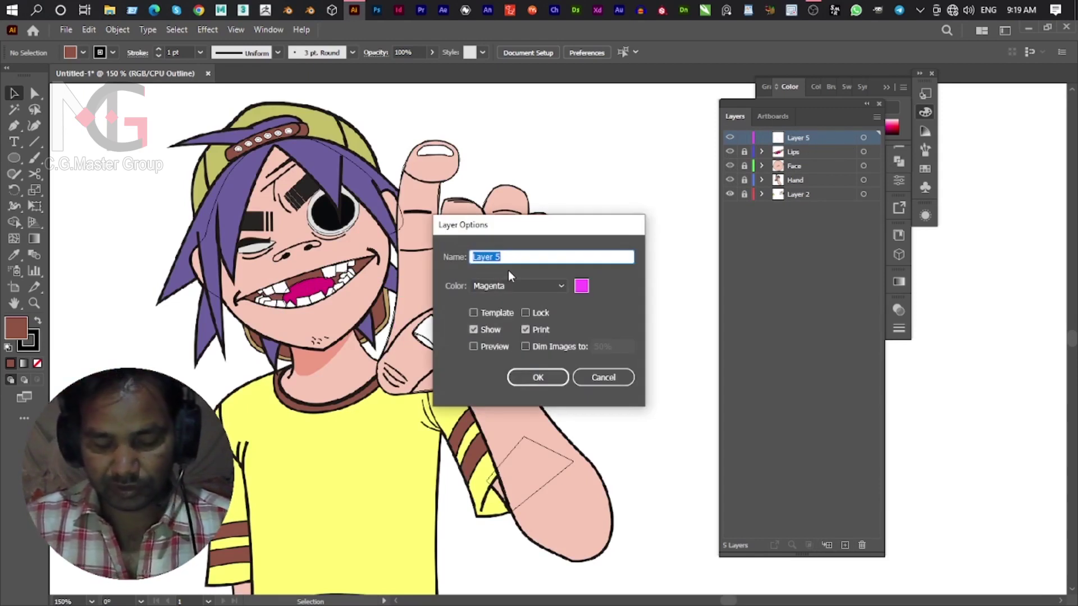
pyautogui.write('Eye')
pyautogui.press('Return')
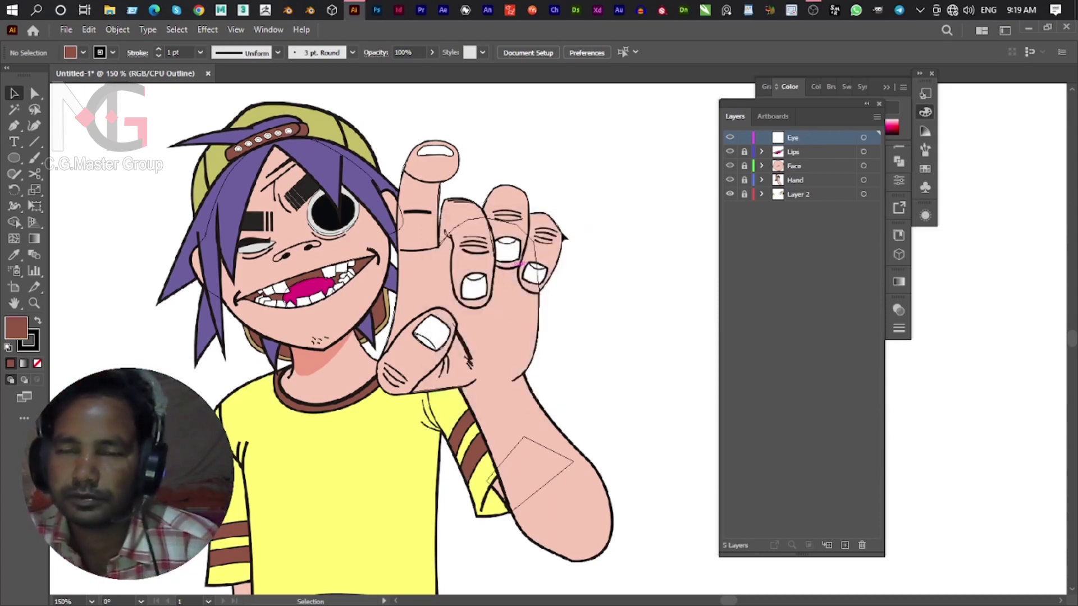
# Sketch trial pen paths along the eyebrow and eye line.
pyautogui.scroll(2, 292, 223)
pyautogui.press('p')
pyautogui.scroll(3, 264, 259)
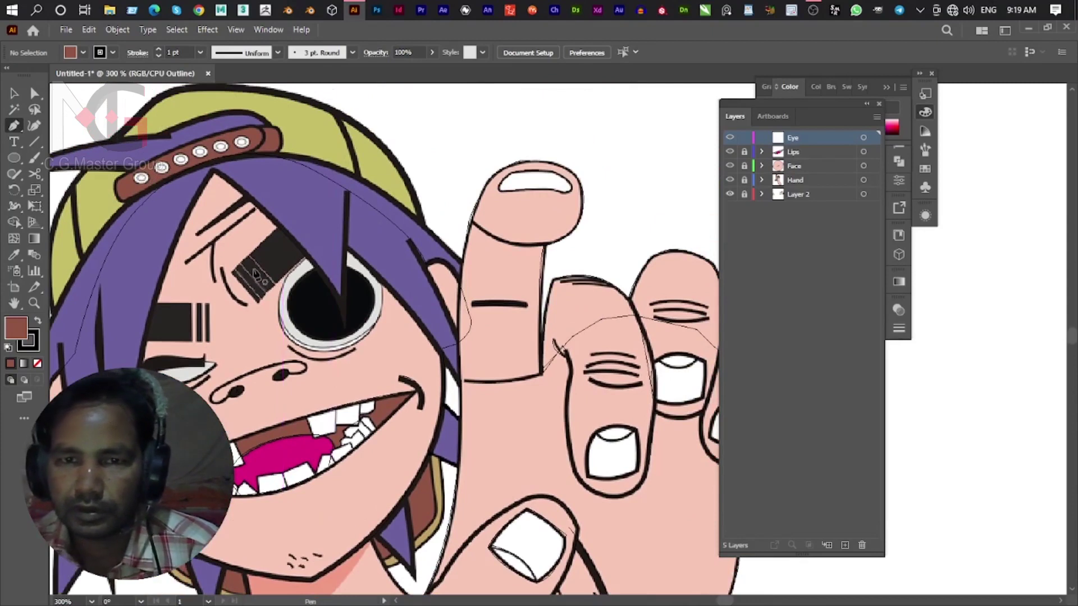
pyautogui.click(231, 272)
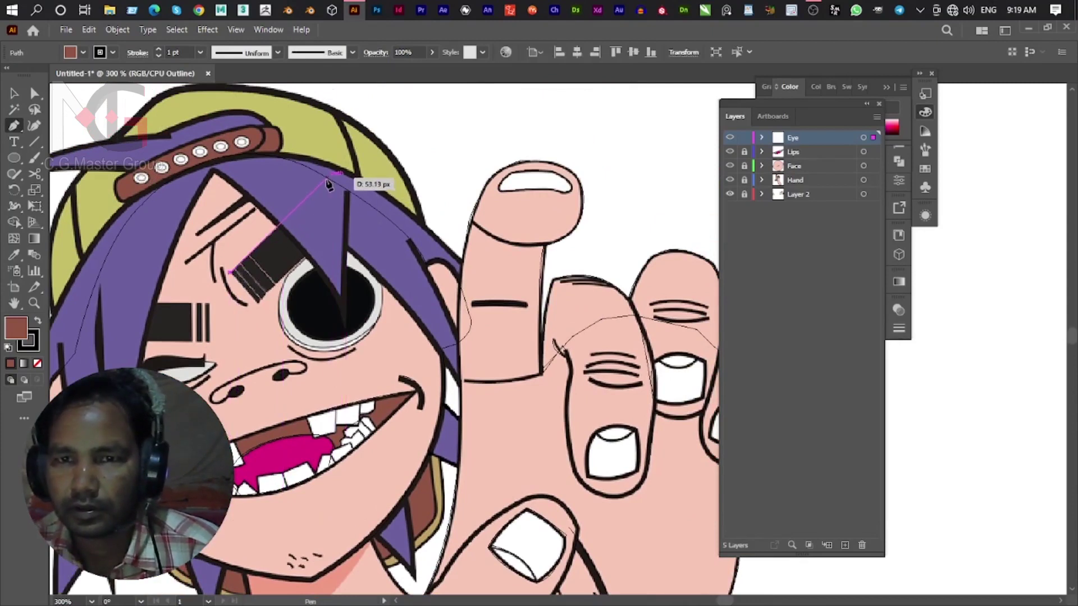
pyautogui.moveTo(332, 181); pyautogui.dragTo(351, 220)
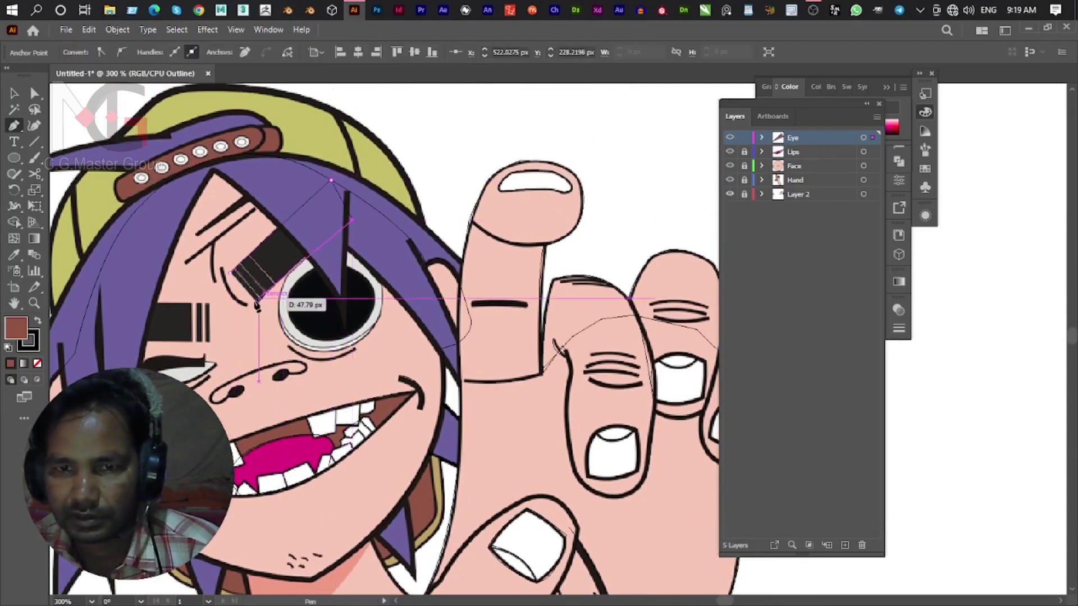
pyautogui.moveTo(264, 284); pyautogui.dragTo(252, 322)
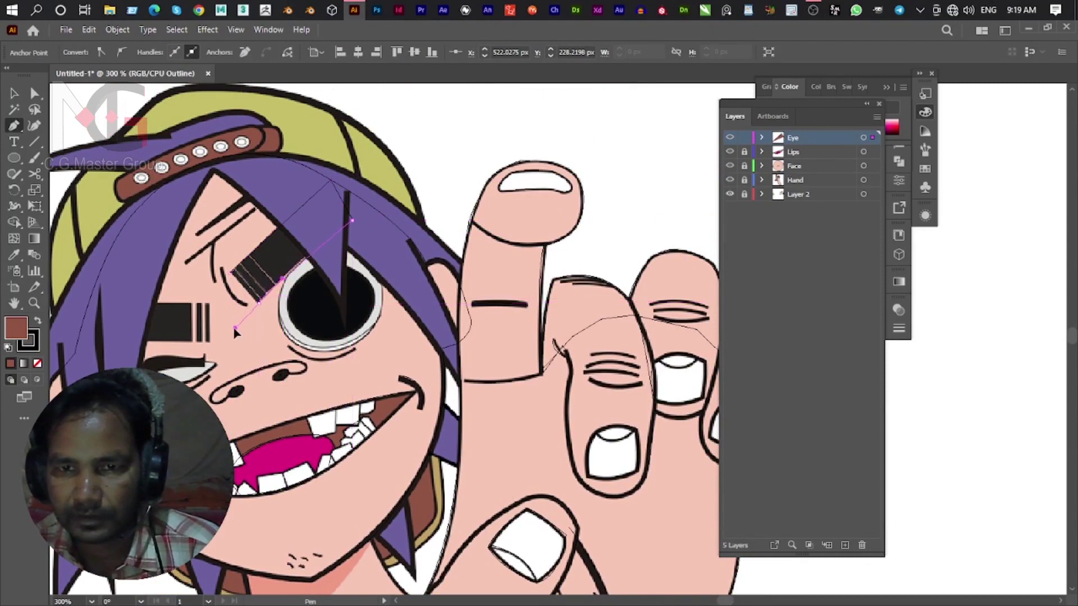
pyautogui.click(259, 303)
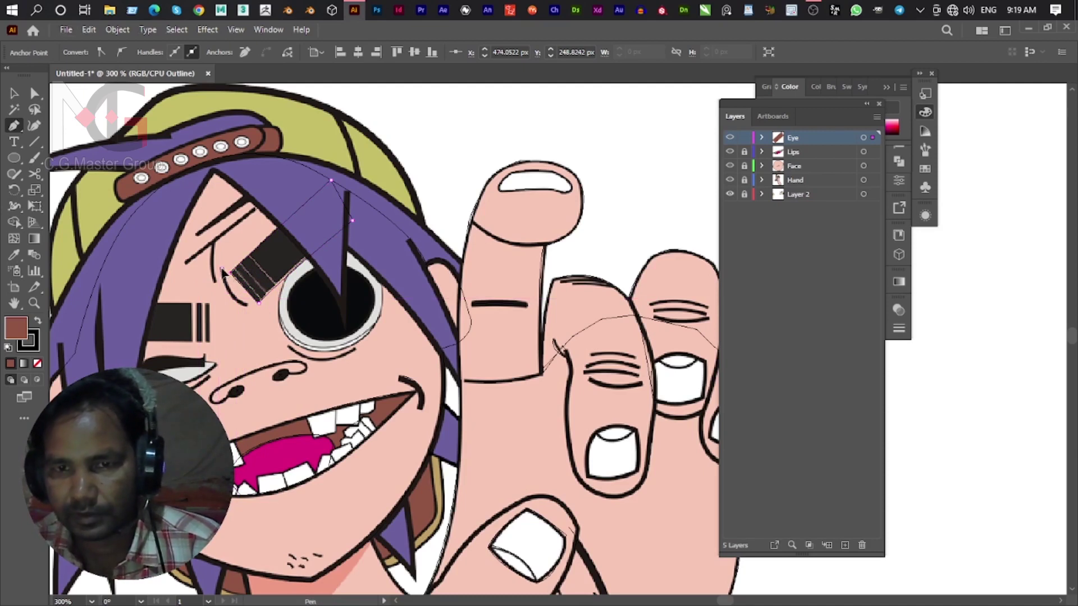
pyautogui.click(223, 271)
pyautogui.moveTo(245, 304); pyautogui.dragTo(270, 319)
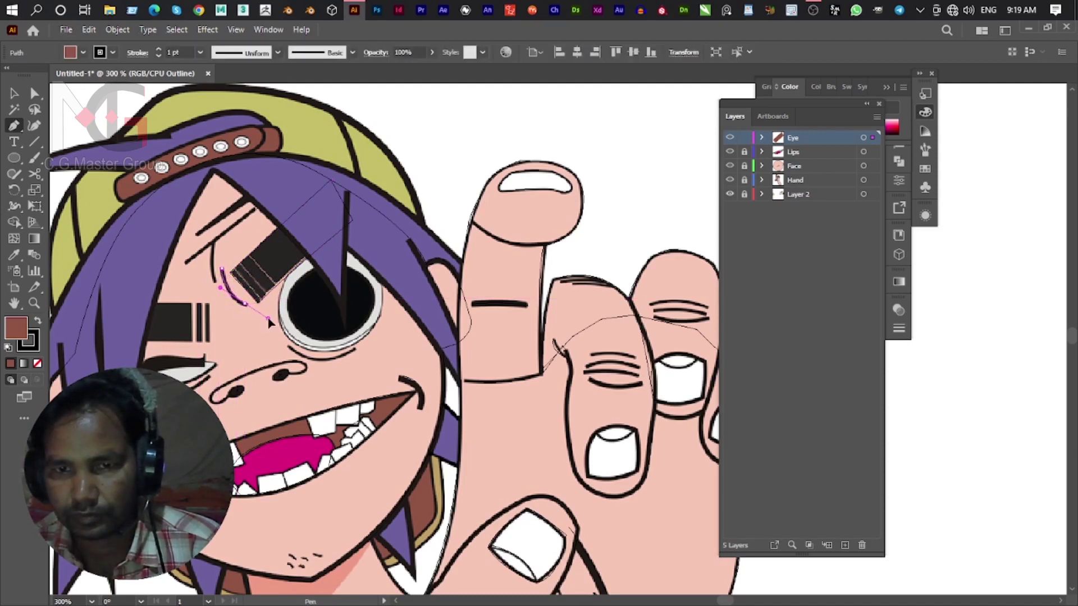
pyautogui.click(246, 305)
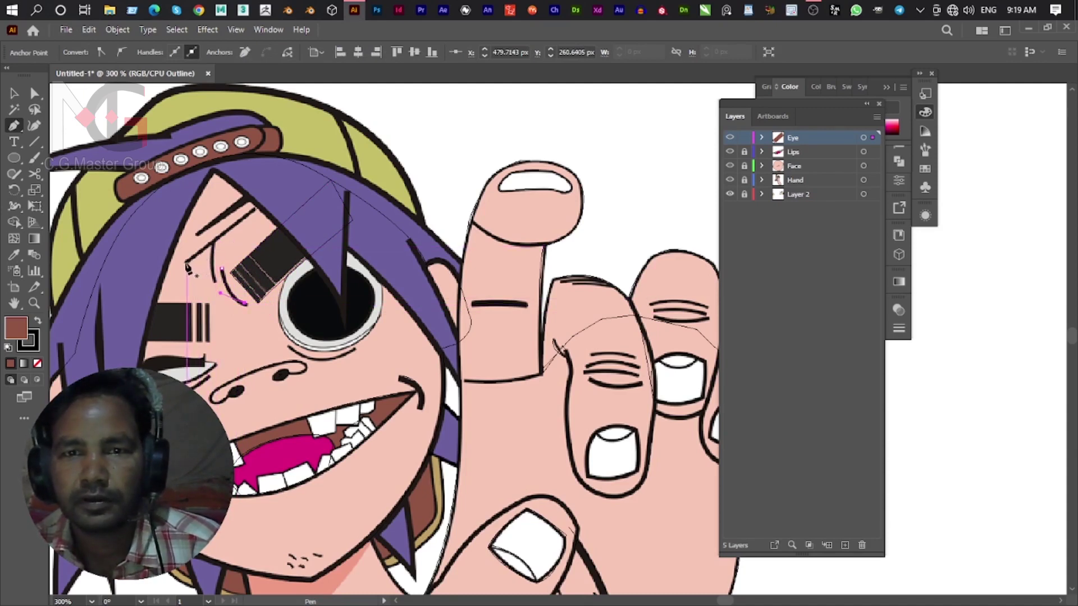
pyautogui.click(187, 262)
pyautogui.click(252, 211)
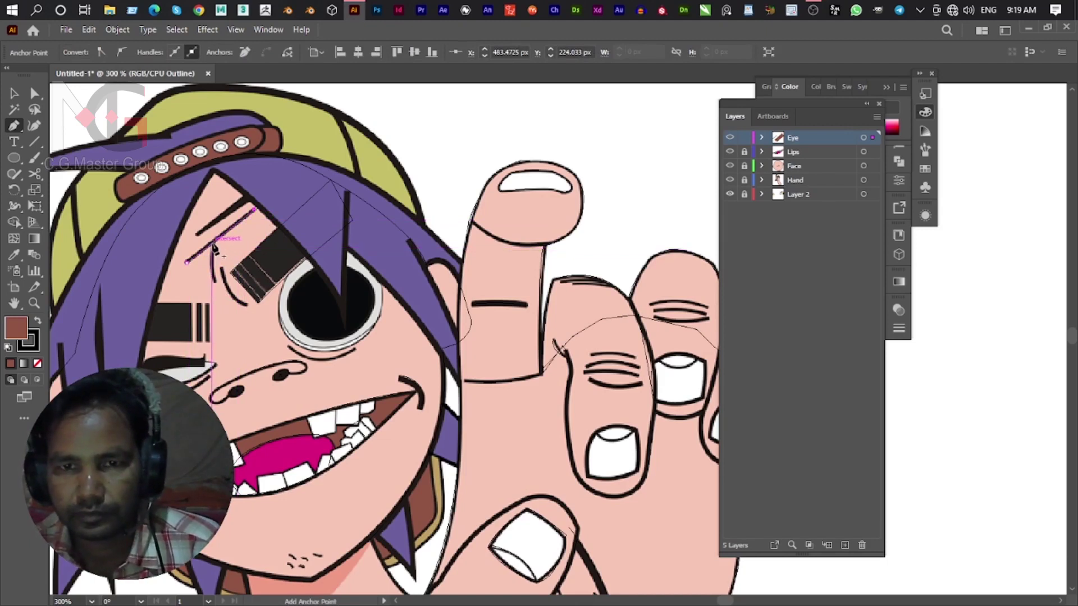
pyautogui.moveTo(212, 244); pyautogui.dragTo(213, 393)
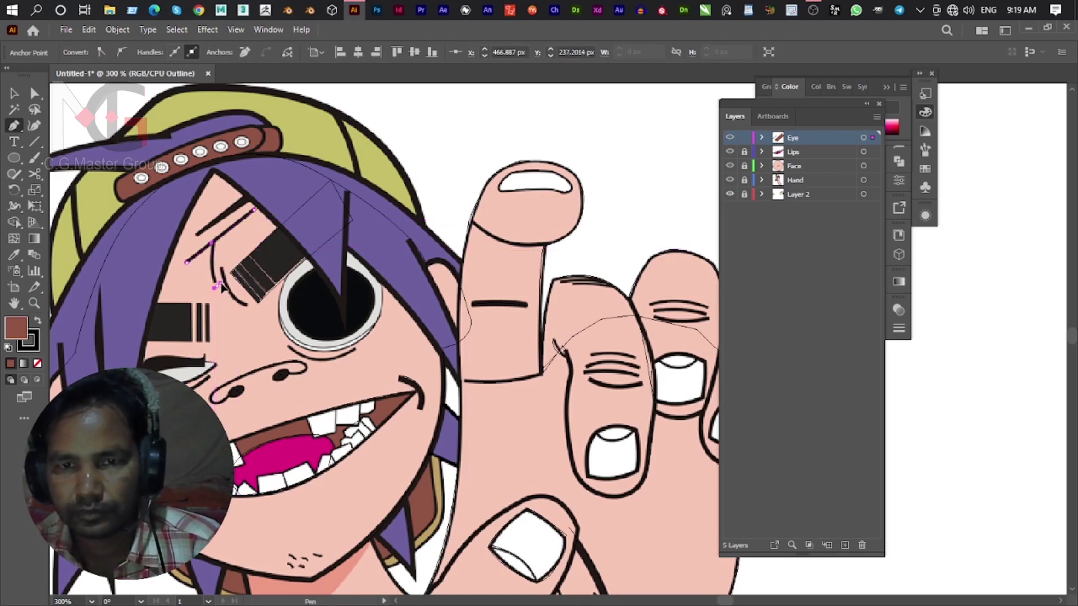
pyautogui.keyDown('ctrl'); pyautogui.click(226, 301); pyautogui.keyUp('ctrl')
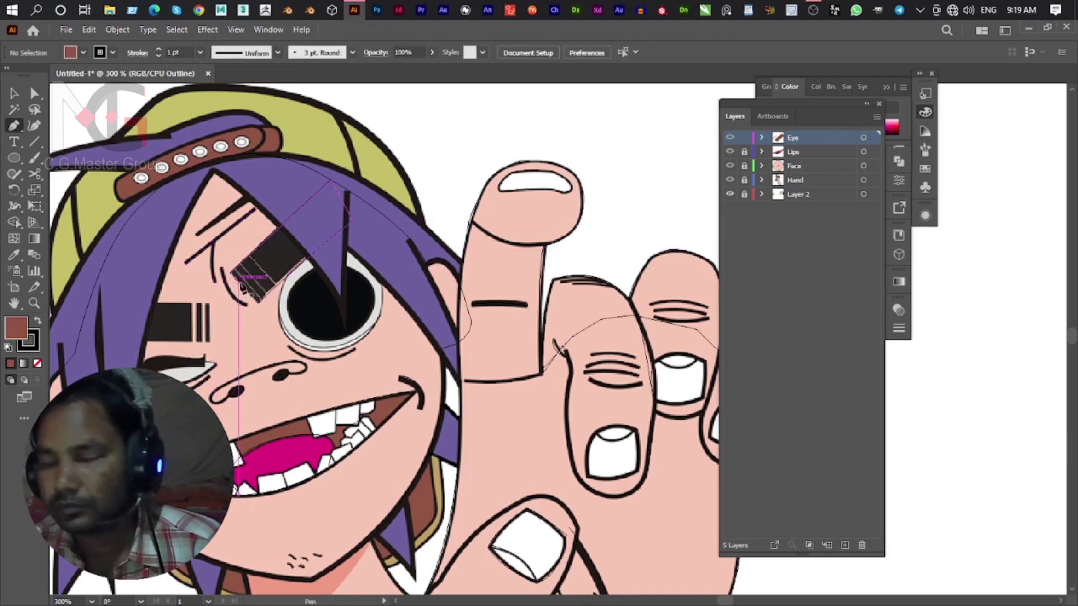
# Trace a closed curved pen path around the eyebrow.
pyautogui.scroll(5, 216, 247)
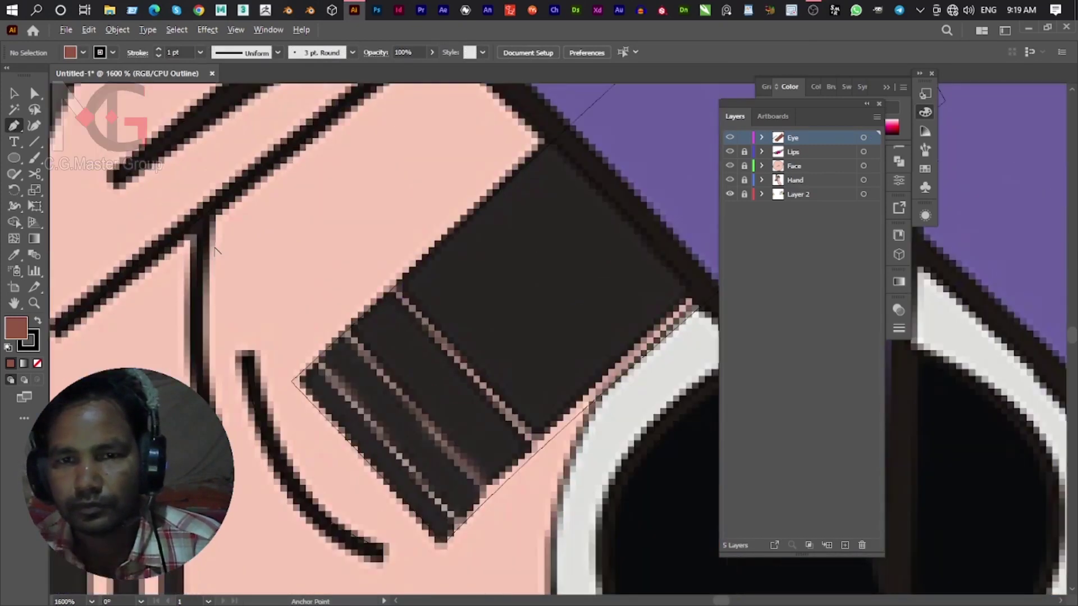
pyautogui.click(203, 230)
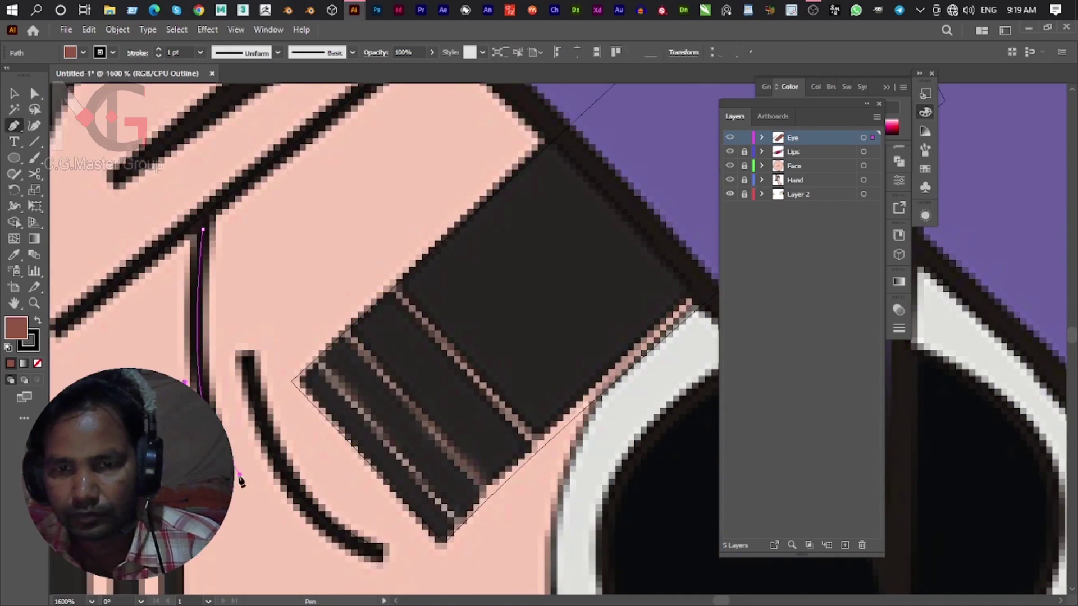
pyautogui.moveTo(239, 473); pyautogui.dragTo(240, 474)
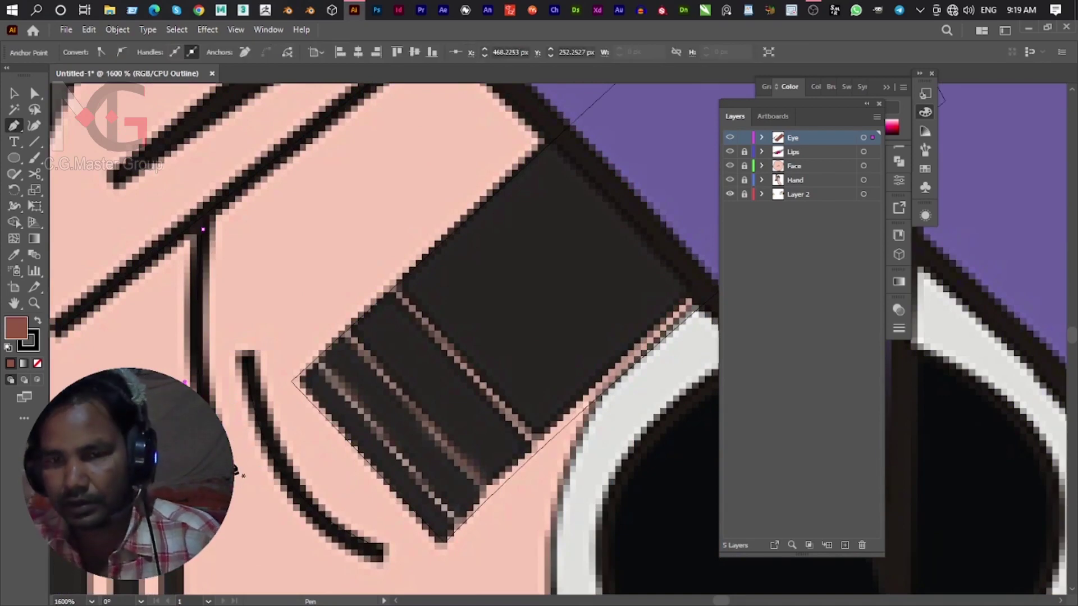
pyautogui.scroll(-3, 224, 421)
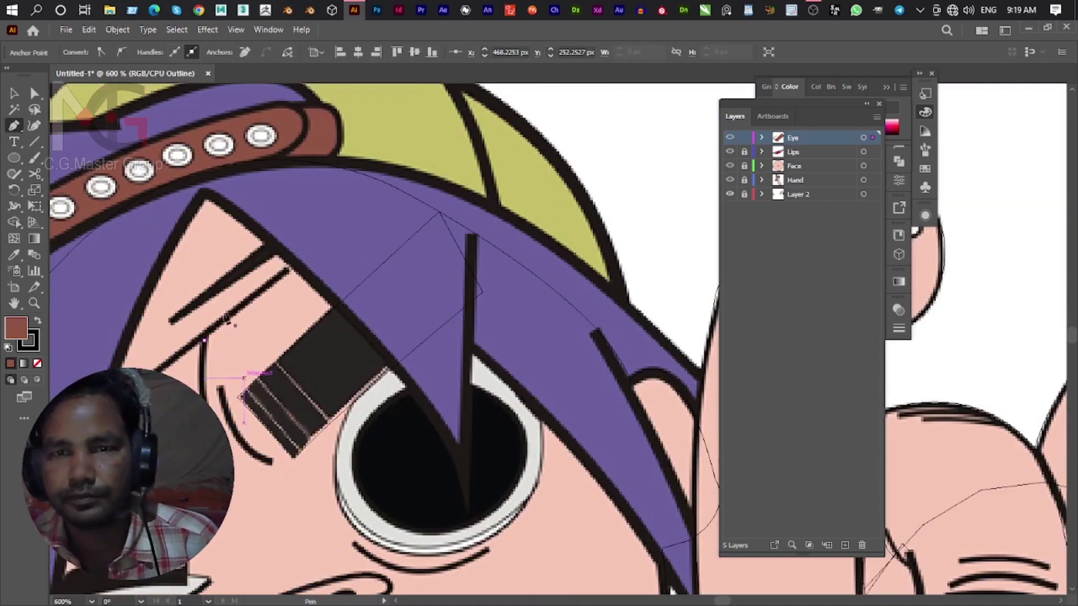
pyautogui.click(172, 322)
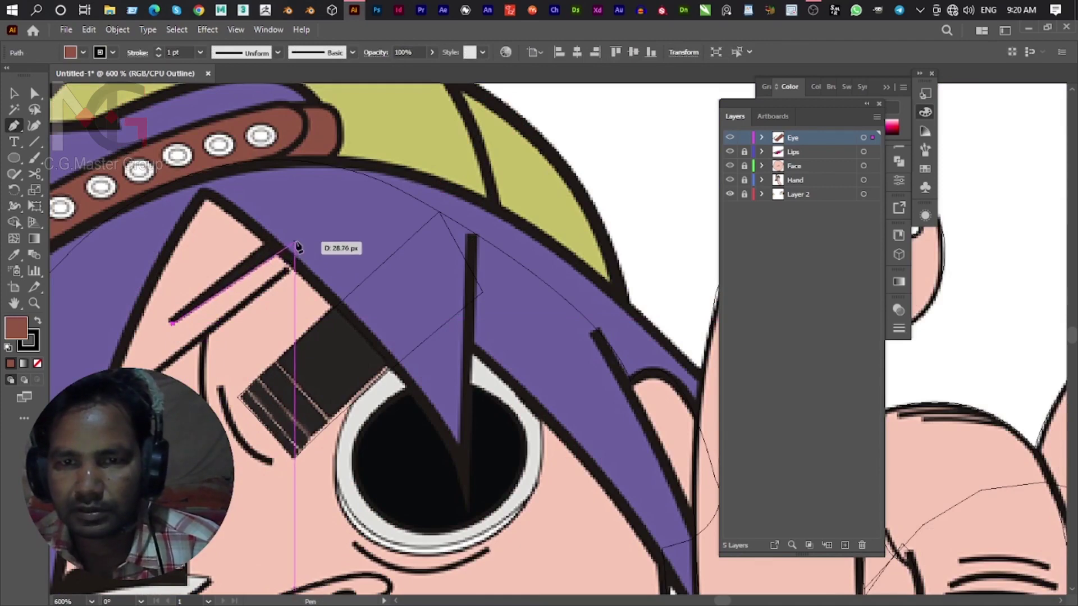
pyautogui.moveTo(282, 218); pyautogui.dragTo(302, 240)
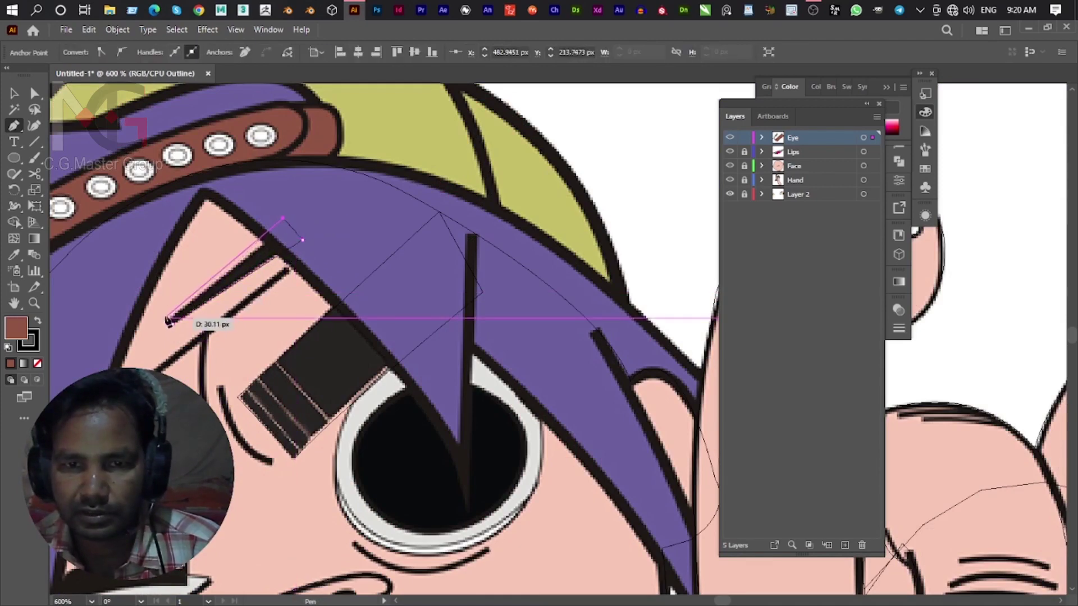
pyautogui.scroll(1, 172, 321)
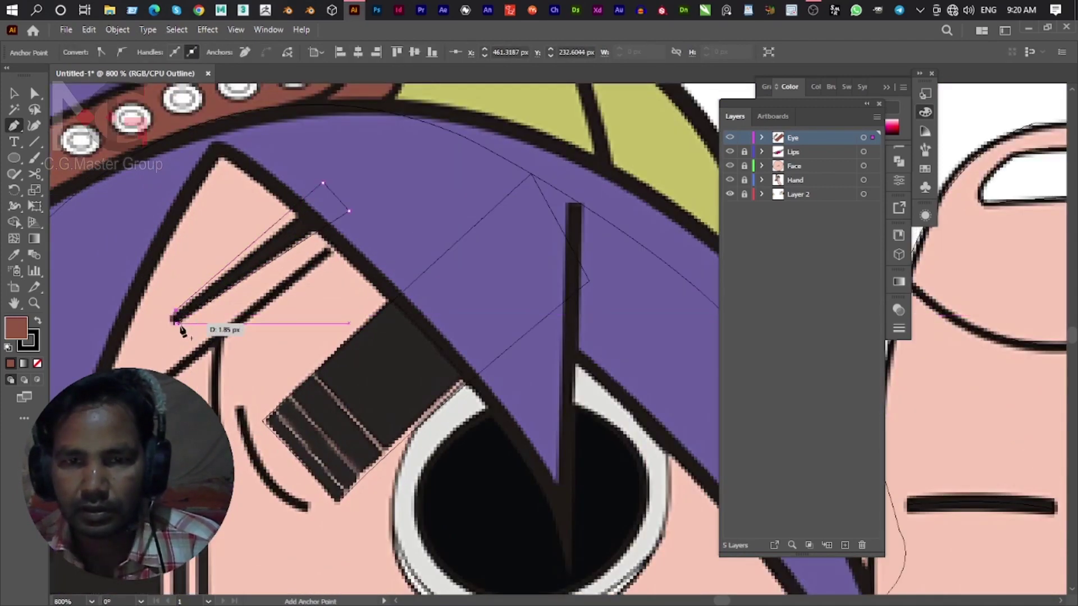
pyautogui.click(176, 321)
# Outline the dark eye bar with four corners, aligning the lower-right anchor to its edge.
pyautogui.scroll(-4, 189, 330)
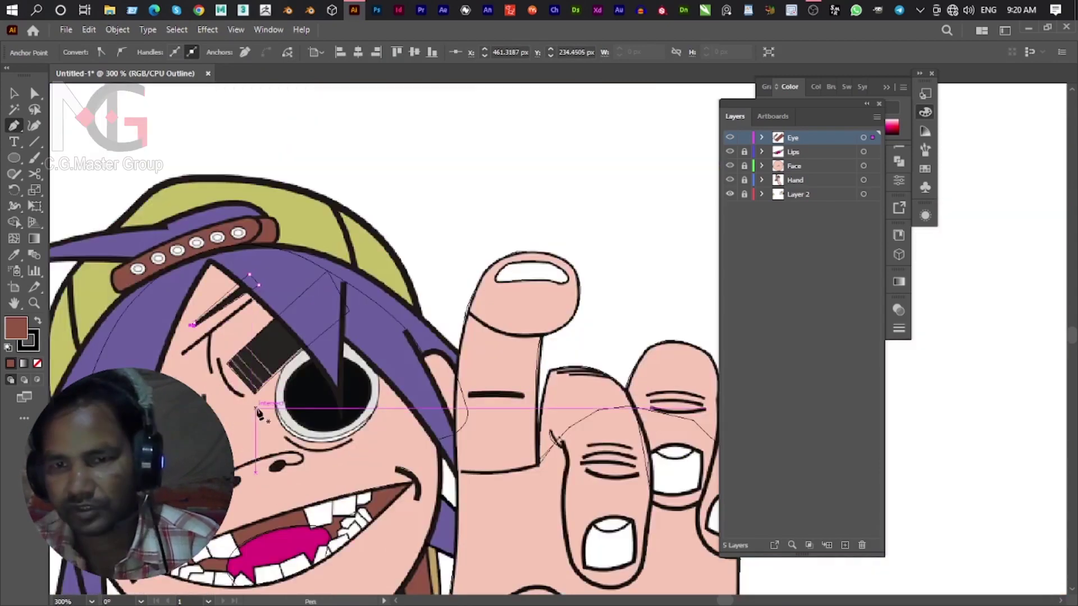
pyautogui.scroll(1, 296, 337)
pyautogui.scroll(2, 296, 337)
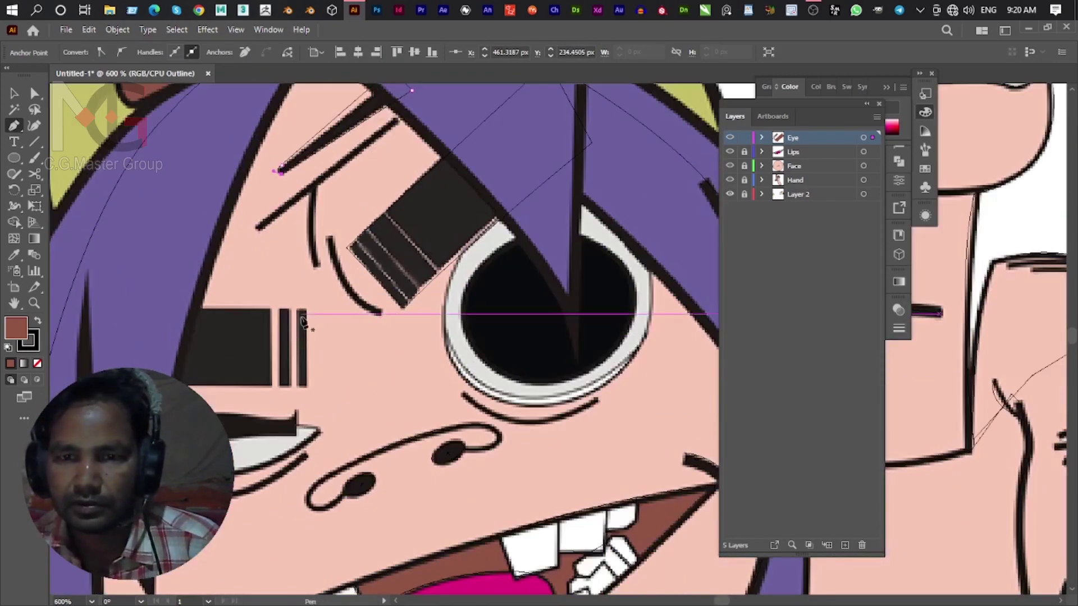
pyautogui.moveTo(300, 314); pyautogui.dragTo(327, 274)
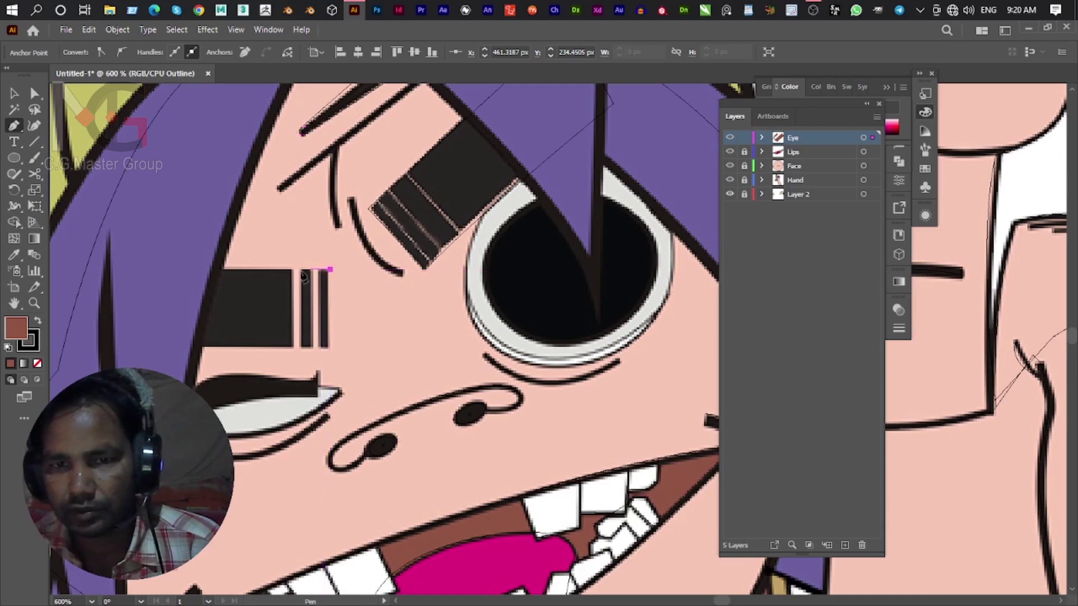
pyautogui.click(328, 270)
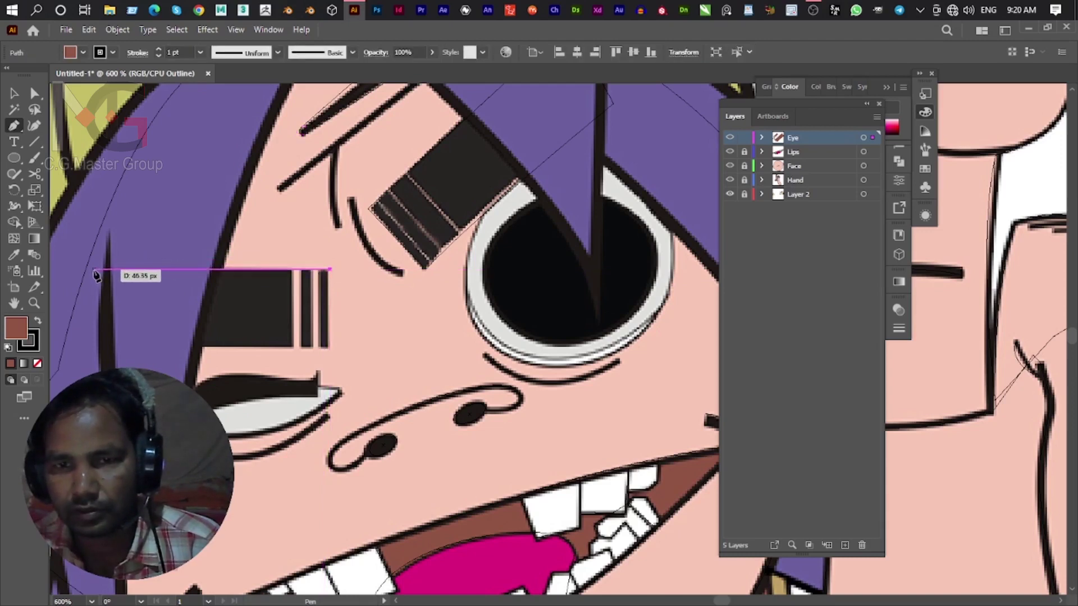
pyautogui.click(94, 362)
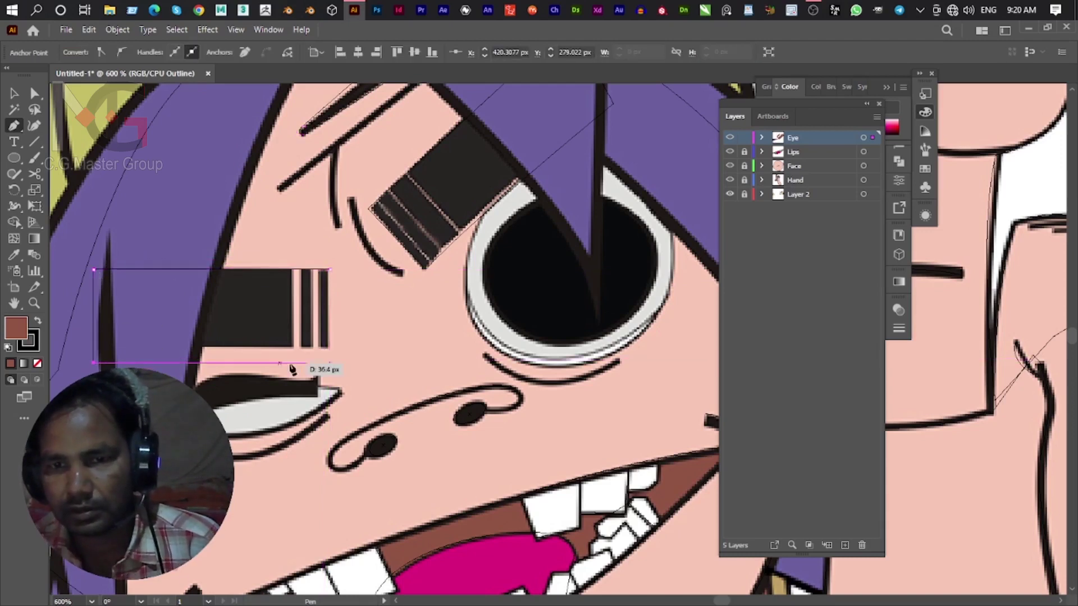
pyautogui.hotkey('ctrl', 'z')
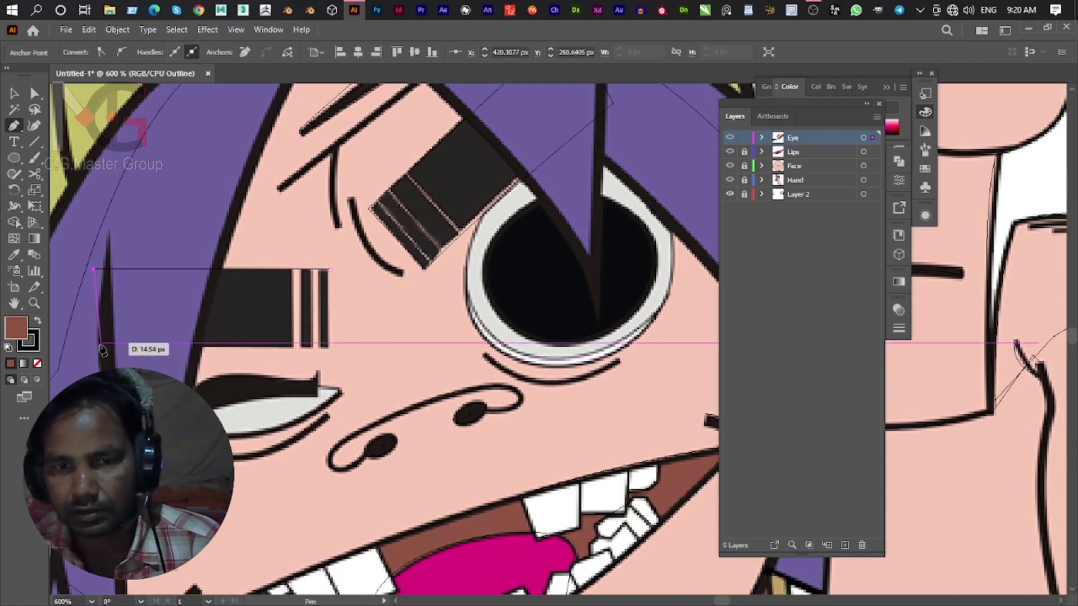
pyautogui.click(95, 343)
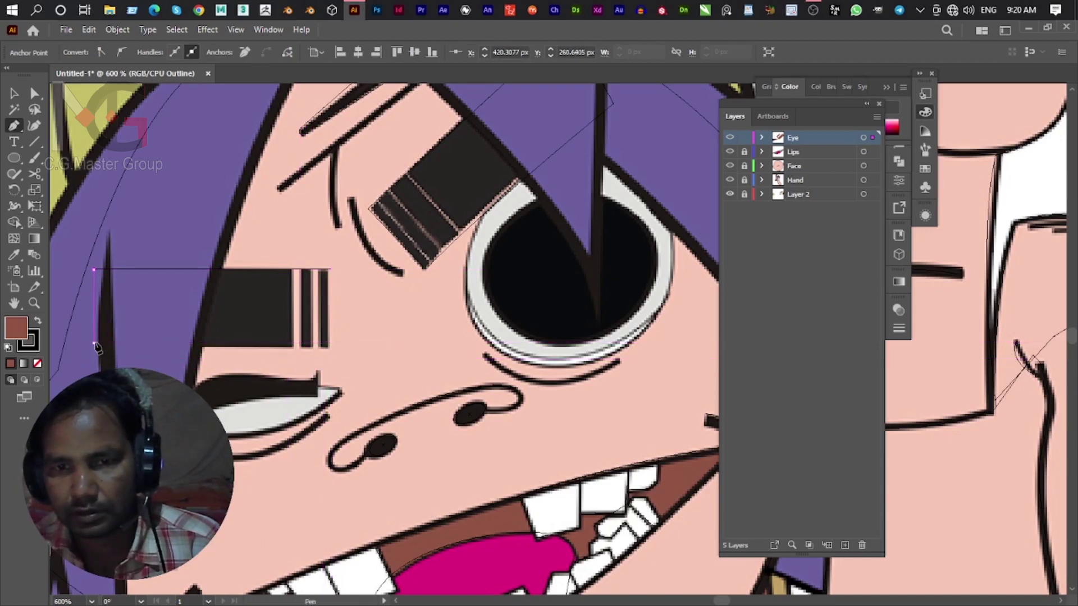
pyautogui.click(328, 344)
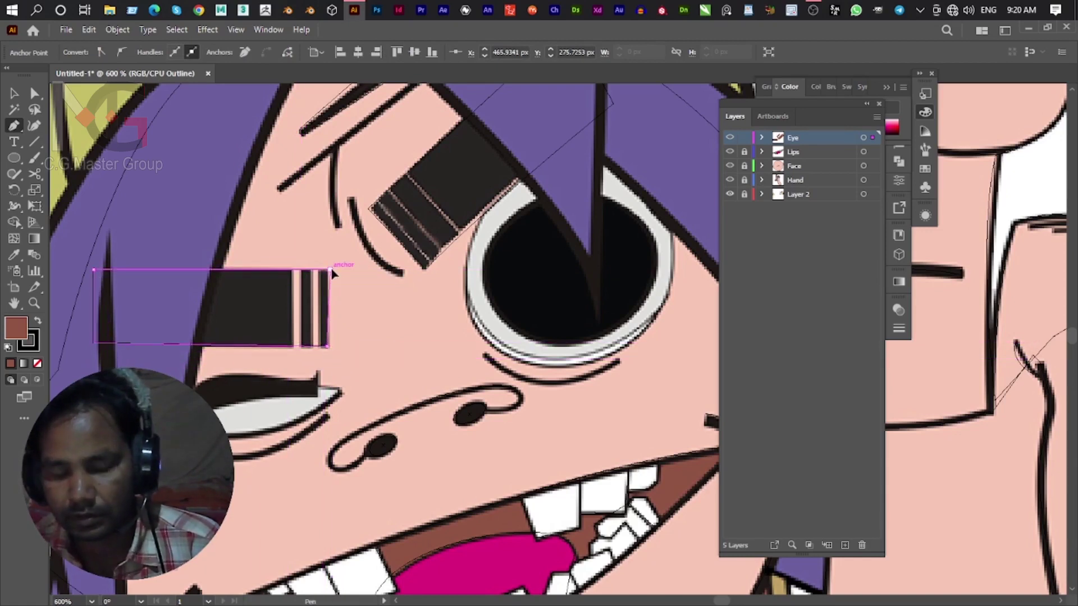
pyautogui.press('a')
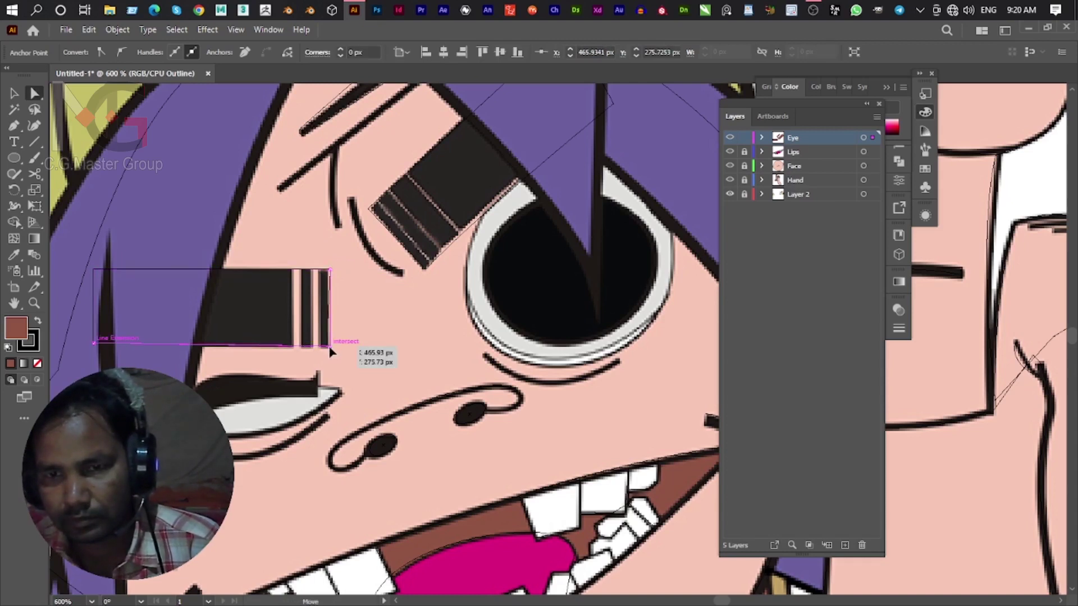
pyautogui.moveTo(330, 353); pyautogui.dragTo(327, 345)
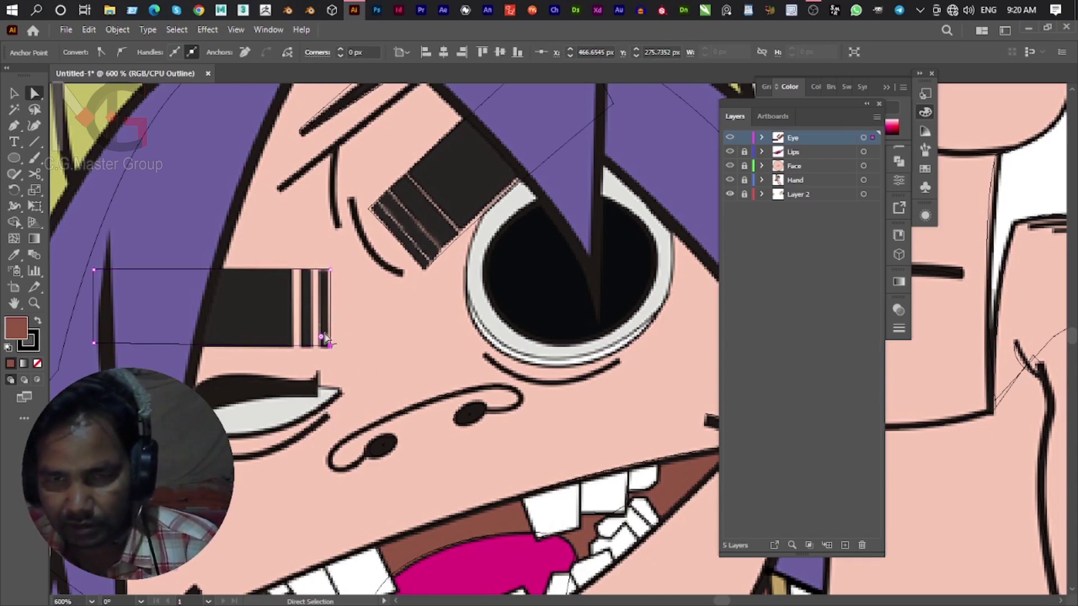
pyautogui.press('l')
pyautogui.keyDown('alt'); pyautogui.scroll(2, 318, 298); pyautogui.keyUp('alt')
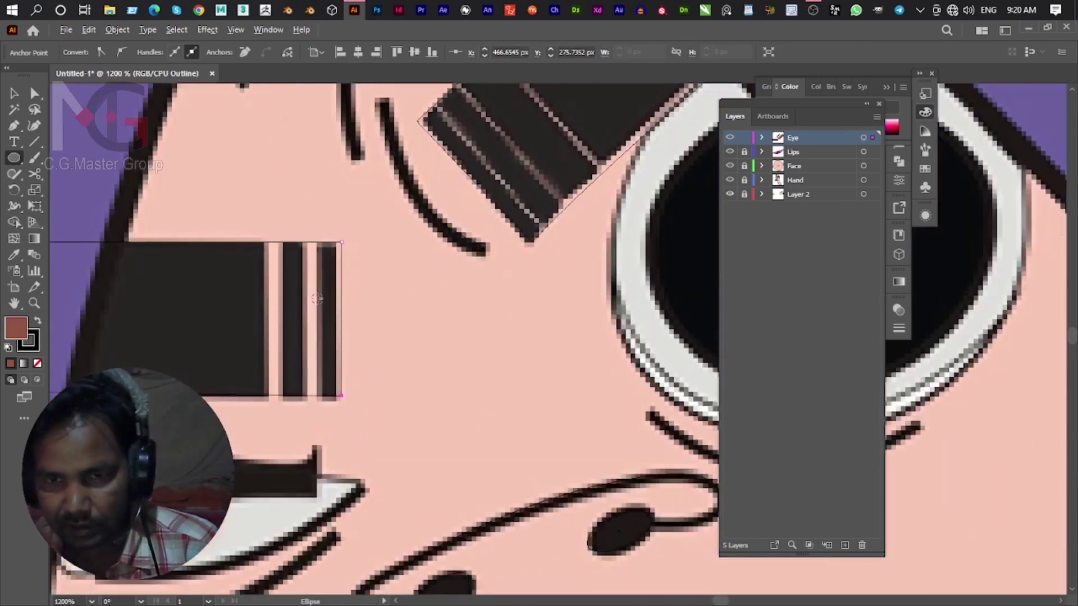
# Draw two thin rectangles filling the left bar's stripe gaps.
pyautogui.moveTo(16, 161); pyautogui.dragTo(84, 157)
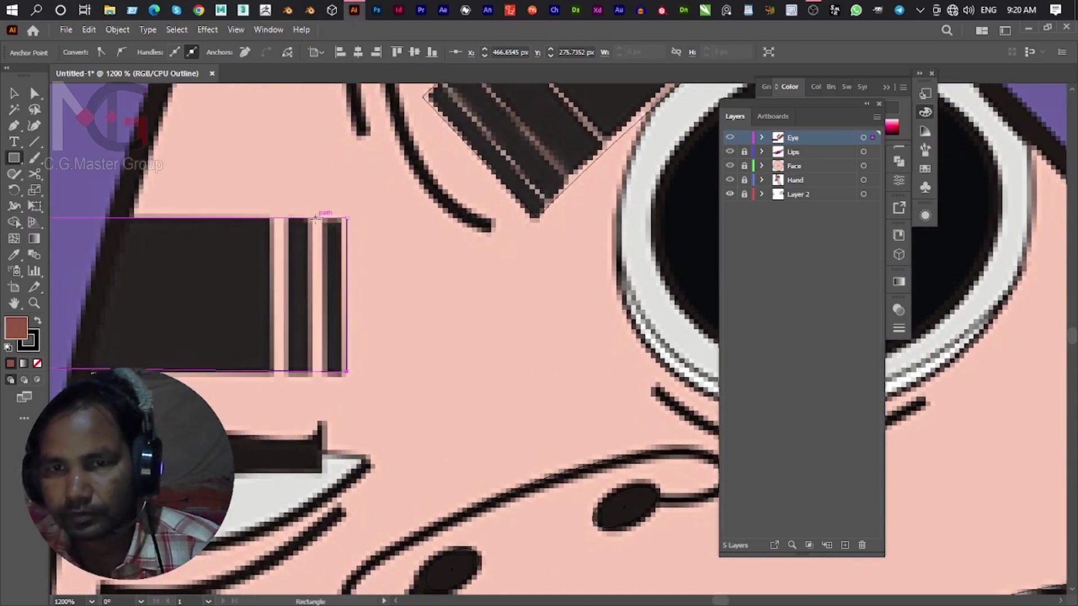
pyautogui.moveTo(315, 218); pyautogui.dragTo(323, 371)
pyautogui.moveTo(273, 218); pyautogui.dragTo(285, 371)
pyautogui.scroll(3, 400, 171)
pyautogui.hscroll(4, 400, 171)
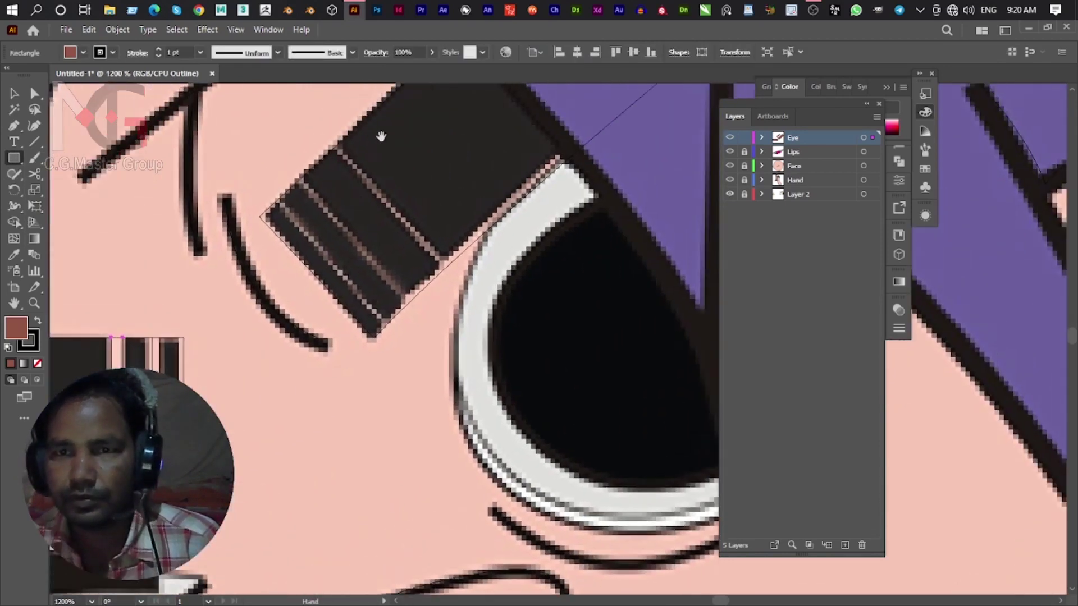
# Trace the slanted striped bar above the open eye with pen anchors.
pyautogui.press('p')
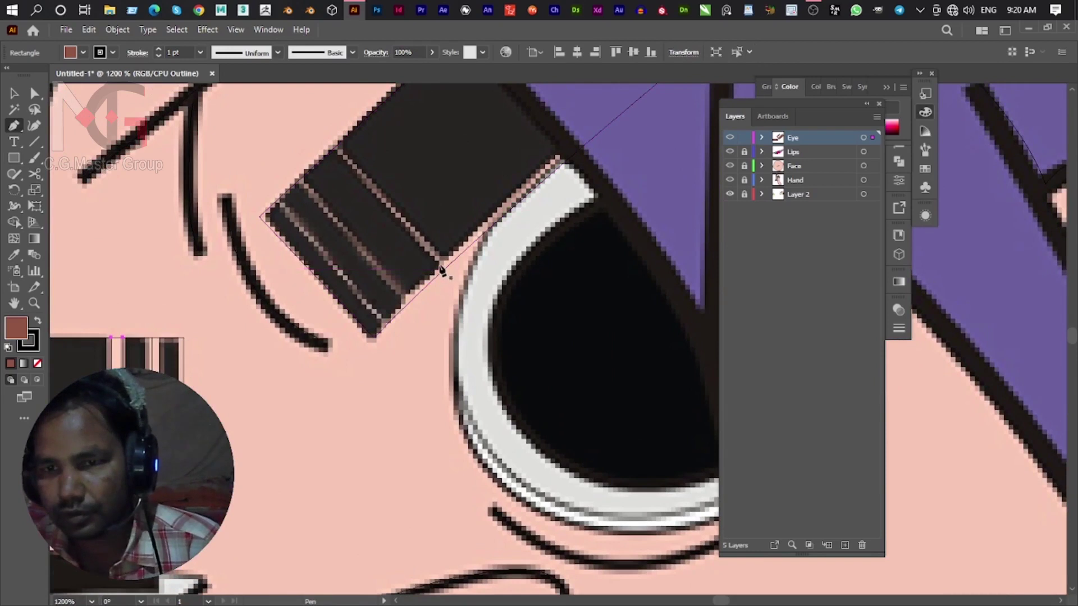
pyautogui.click(444, 259)
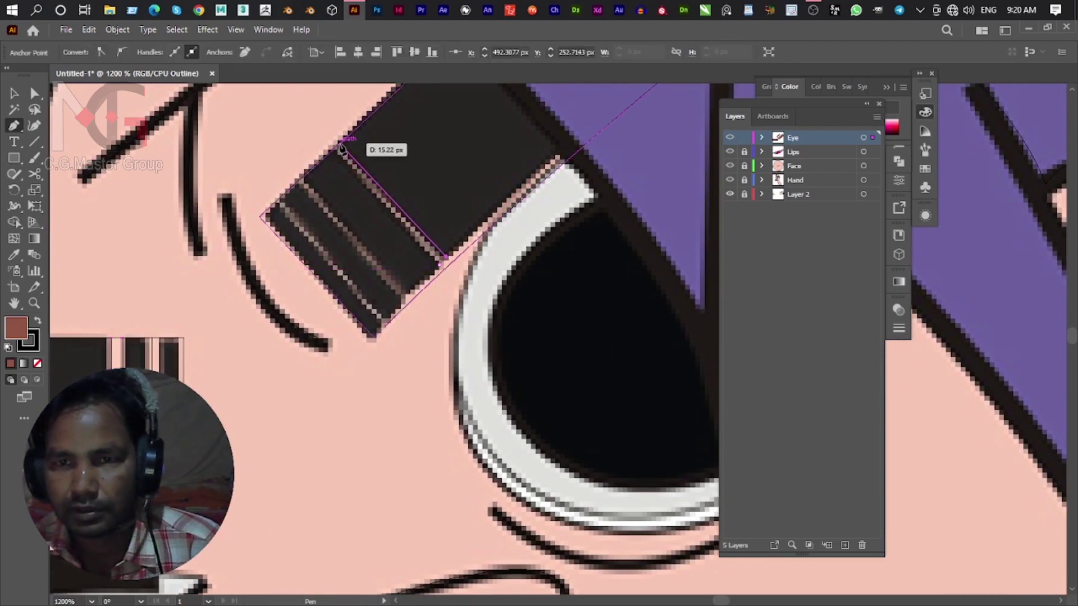
pyautogui.click(340, 144)
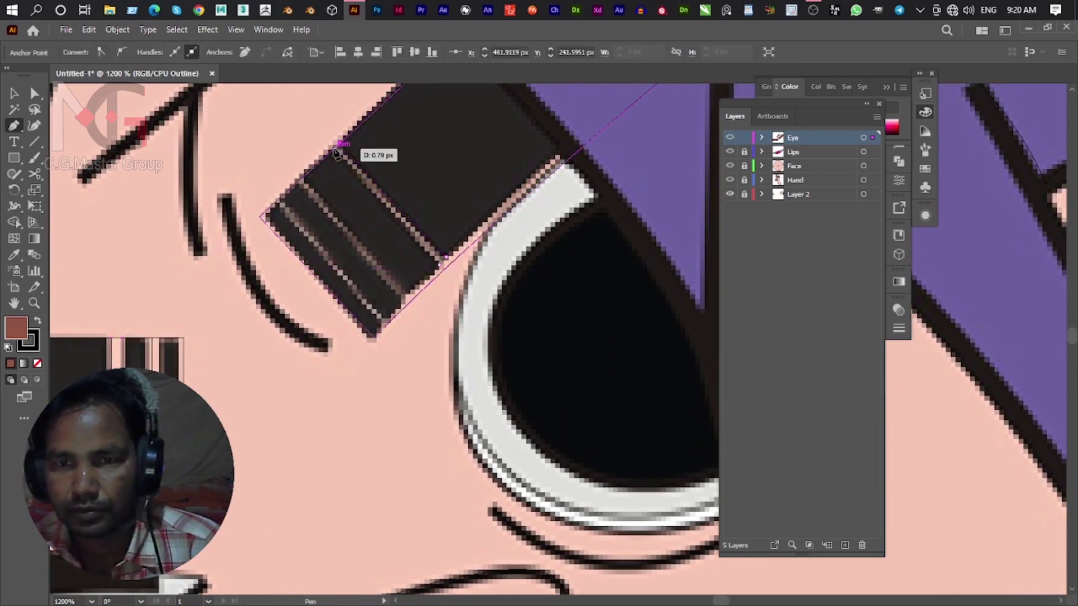
pyautogui.click(439, 267)
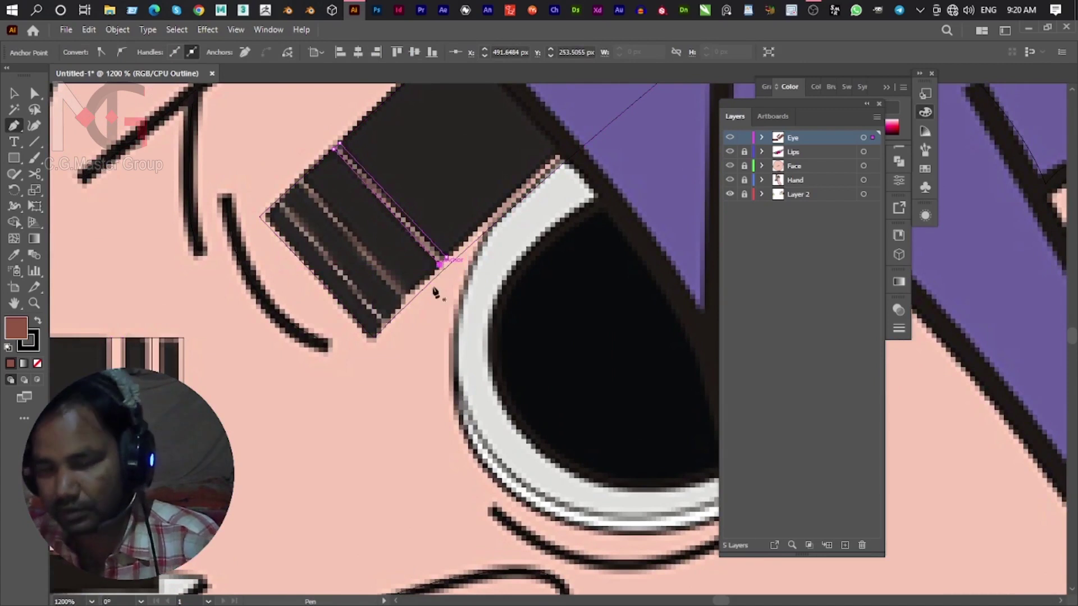
pyautogui.click(303, 181)
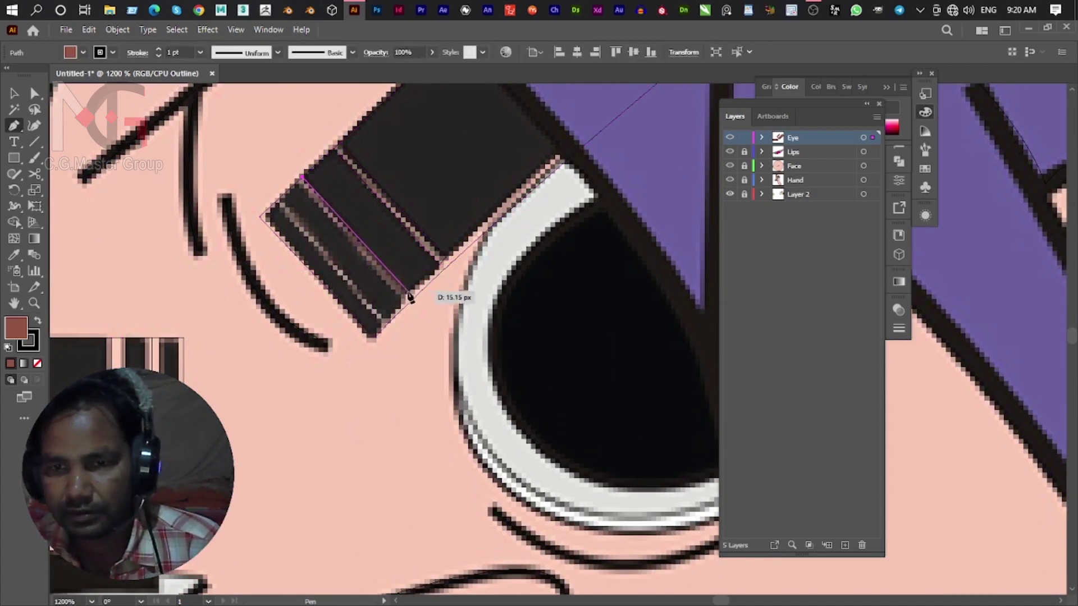
pyautogui.click(407, 293)
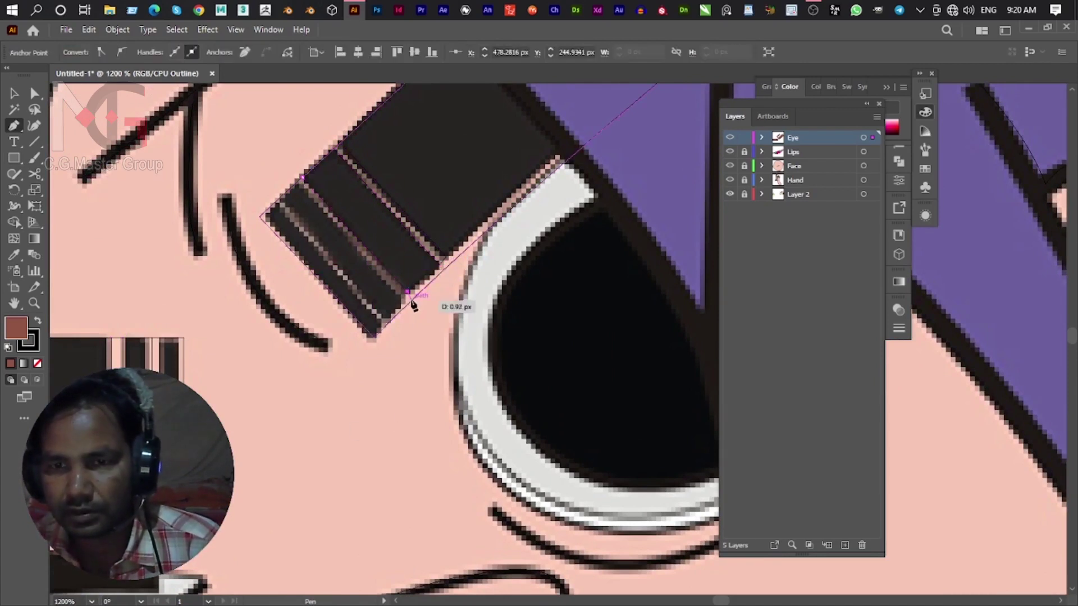
pyautogui.click(304, 181)
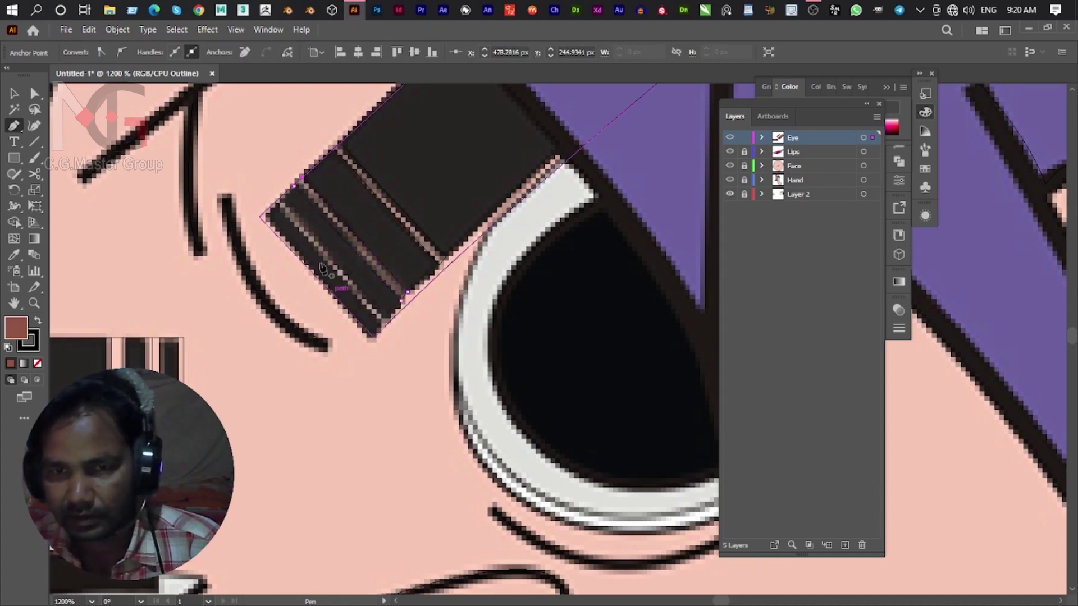
pyautogui.click(278, 207)
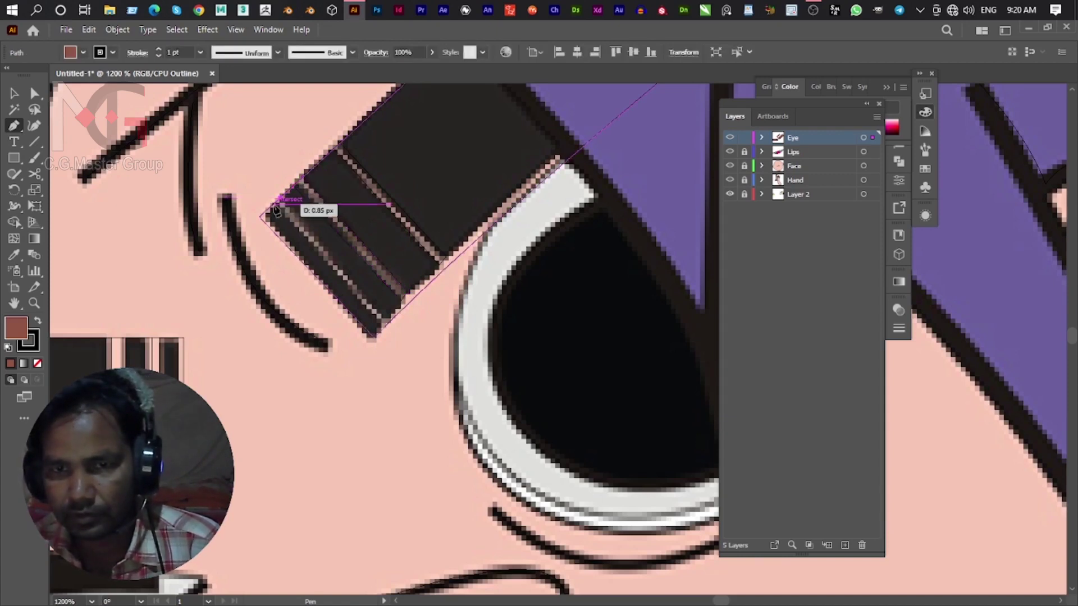
# Draw a short straight path along the inner stripe and adjust one anchor.
pyautogui.click(276, 209)
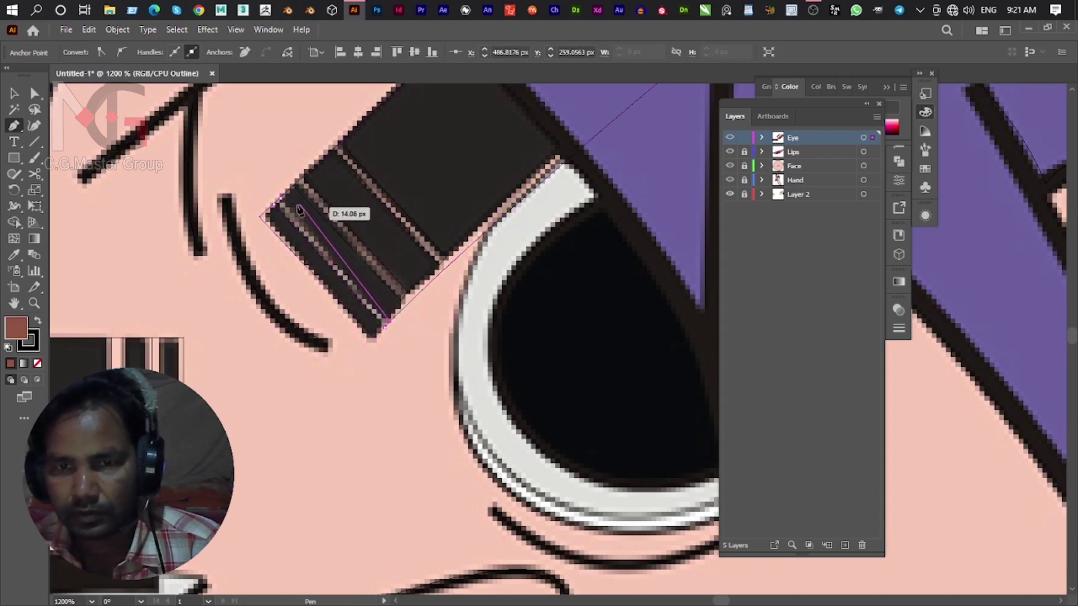
pyautogui.click(278, 199)
pyautogui.moveTo(408, 297)
pyautogui.mouseDown()
pyautogui.moveTo(445, 257)
pyautogui.moveTo(454, 268)
pyautogui.mouseUp()
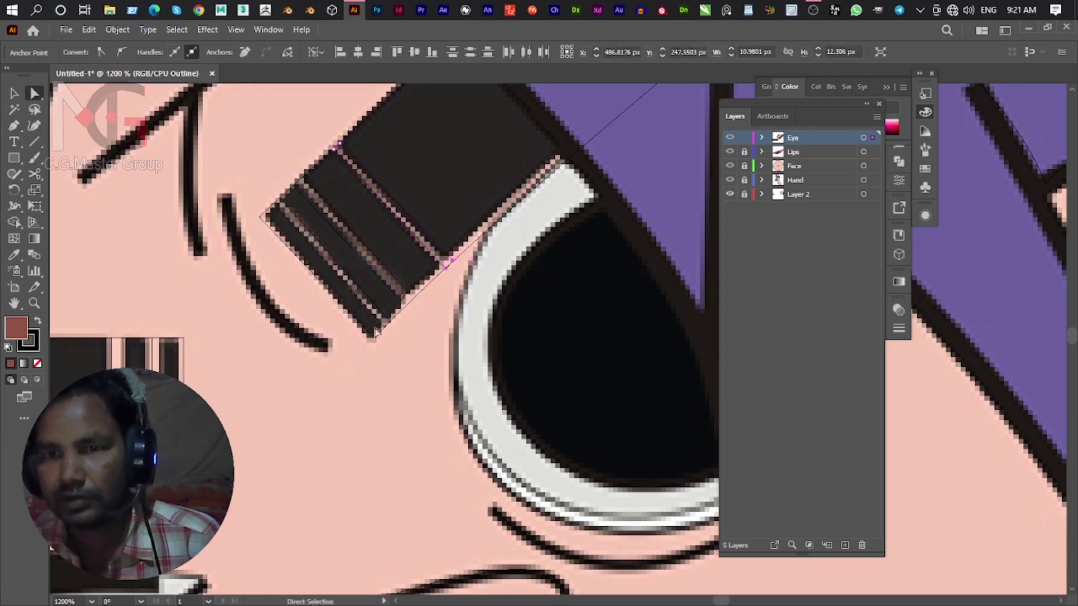
pyautogui.scroll(-4, 439, 308)
# Draw a circle over the character's open eye.
pyautogui.scroll(-2, 439, 307)
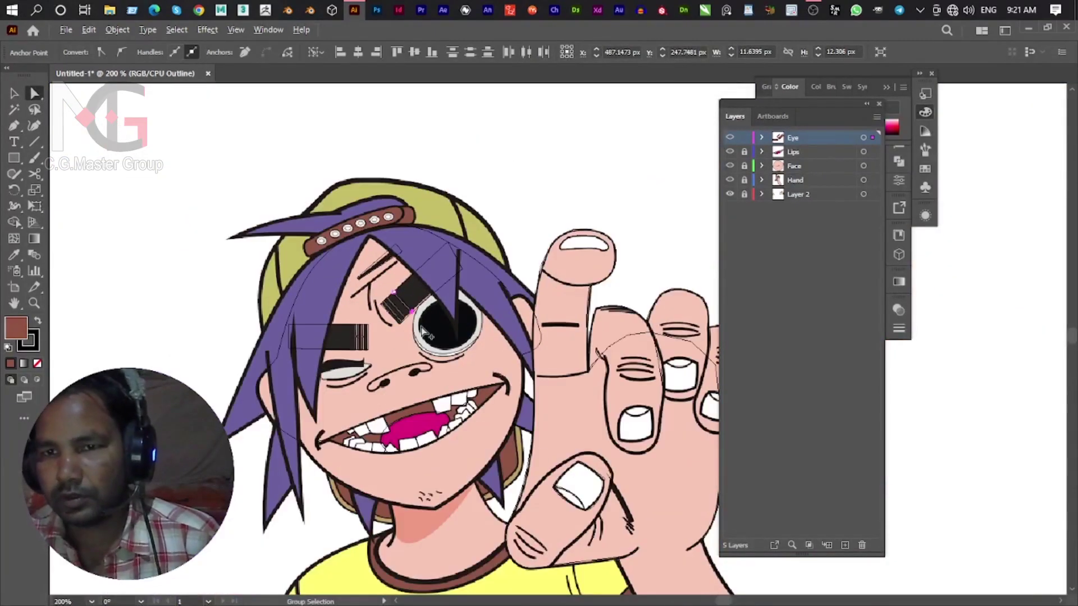
pyautogui.scroll(1, 393, 314)
pyautogui.scroll(2, 351, 319)
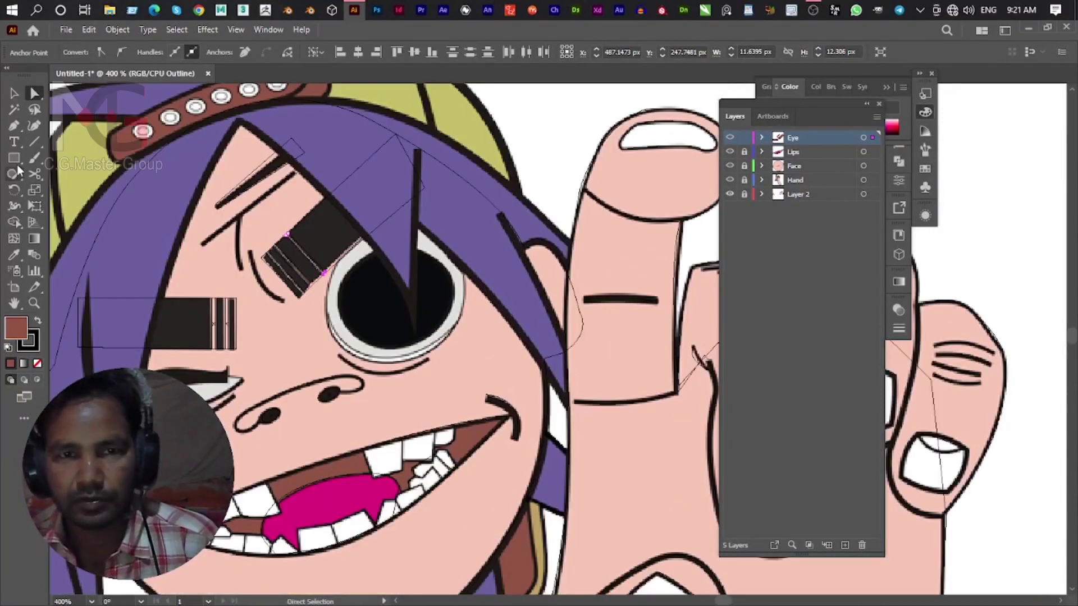
pyautogui.moveTo(17, 163); pyautogui.dragTo(113, 188)
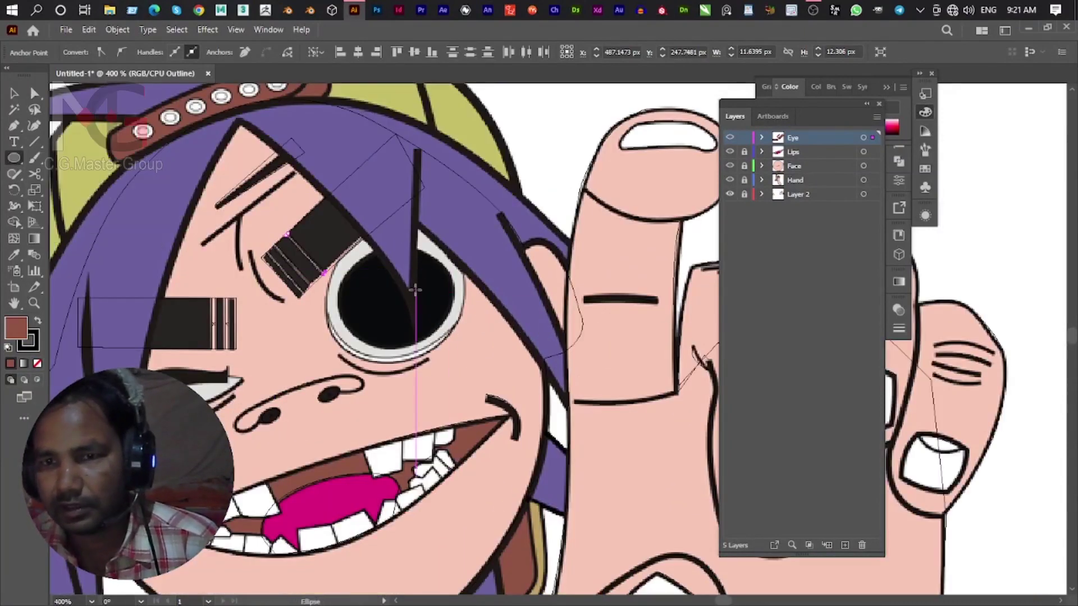
pyautogui.moveTo(390, 296); pyautogui.dragTo(451, 355)
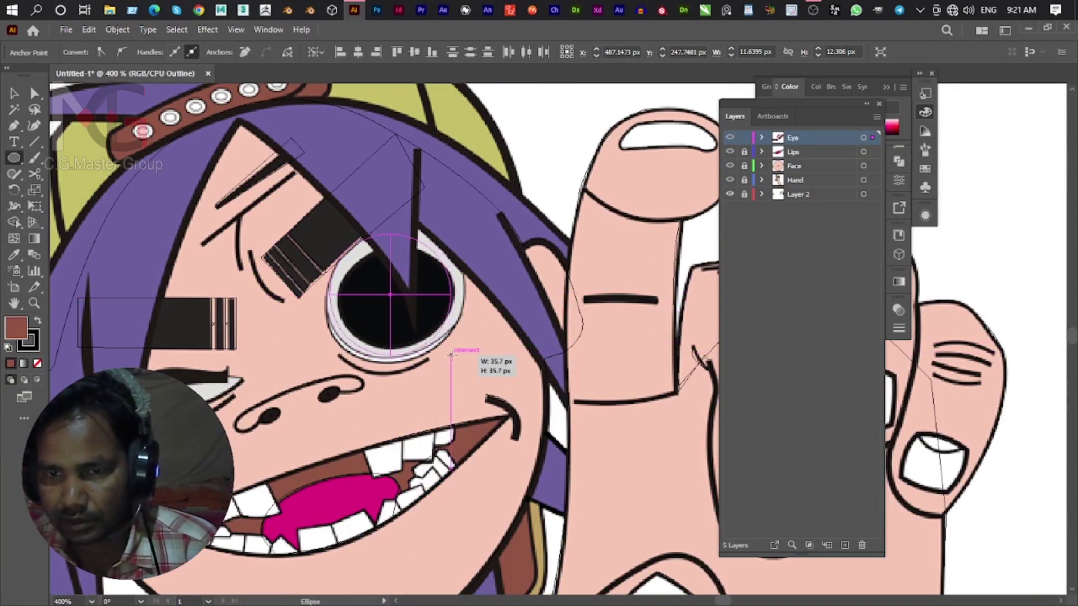
pyautogui.moveTo(450, 354); pyautogui.dragTo(456, 360)
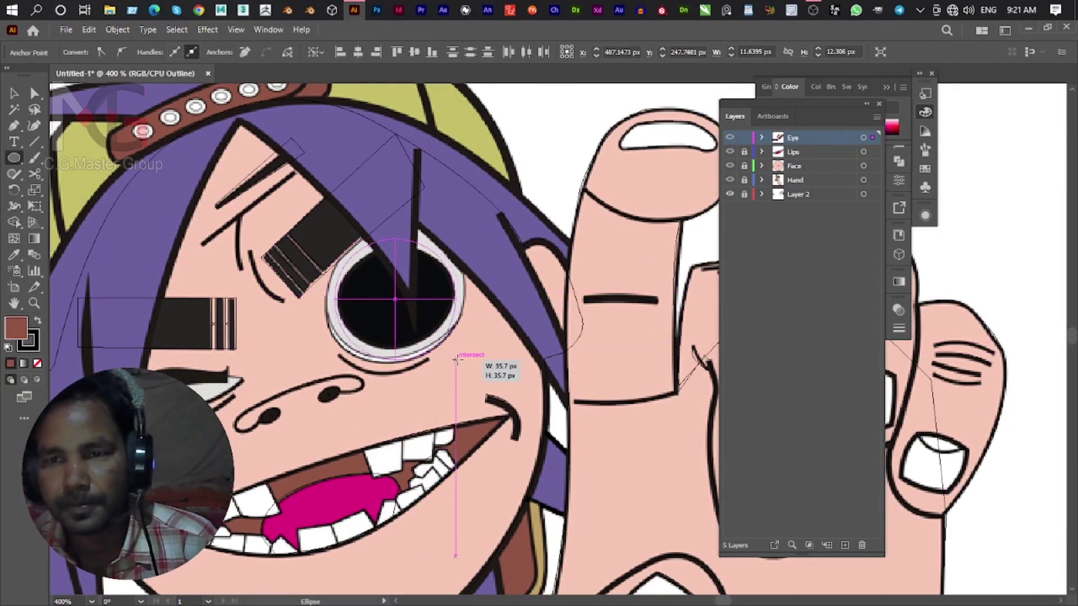
pyautogui.moveTo(456, 360)
pyautogui.mouseDown()
pyautogui.moveTo(449, 325)
pyautogui.moveTo(455, 359)
pyautogui.mouseUp()
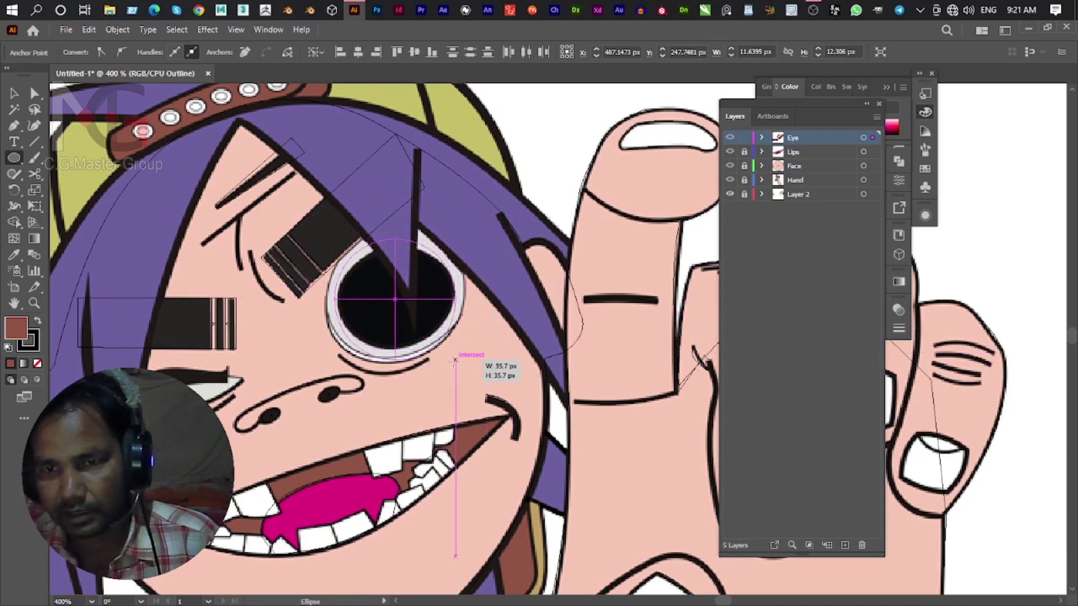
pyautogui.moveTo(454, 360); pyautogui.dragTo(455, 361)
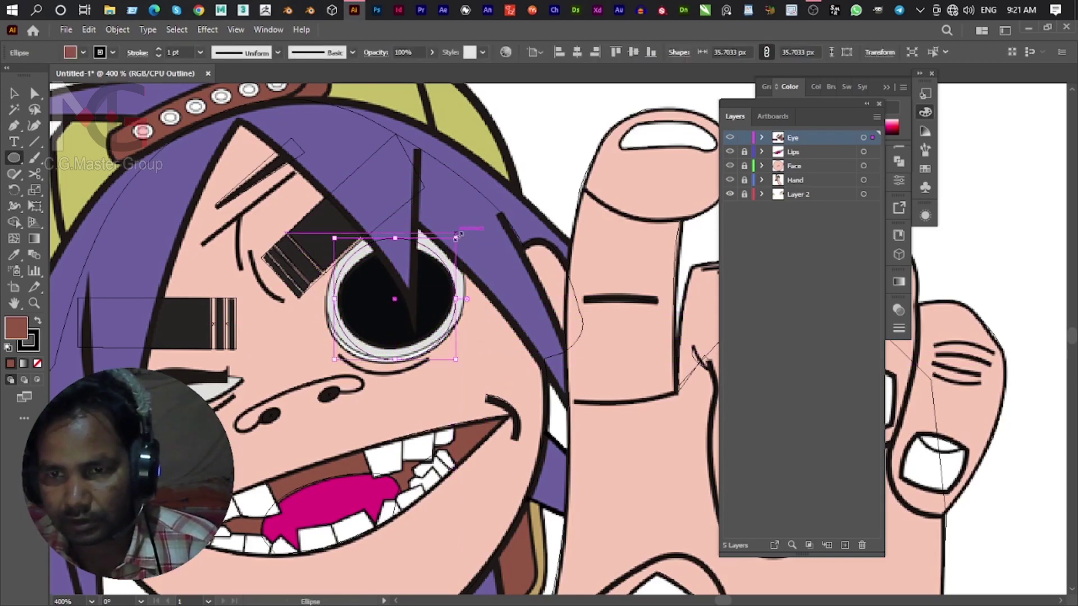
# Resize the circle to fit the eye rim and give it the rim's grey colour.
pyautogui.moveTo(456, 238); pyautogui.dragTo(467, 227)
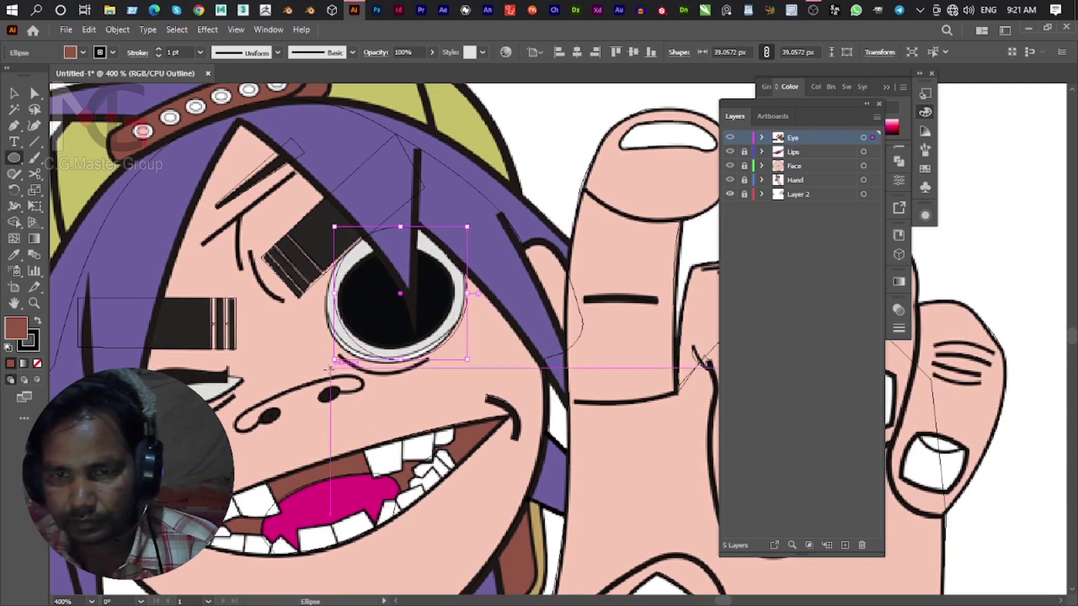
pyautogui.moveTo(336, 360); pyautogui.dragTo(322, 367)
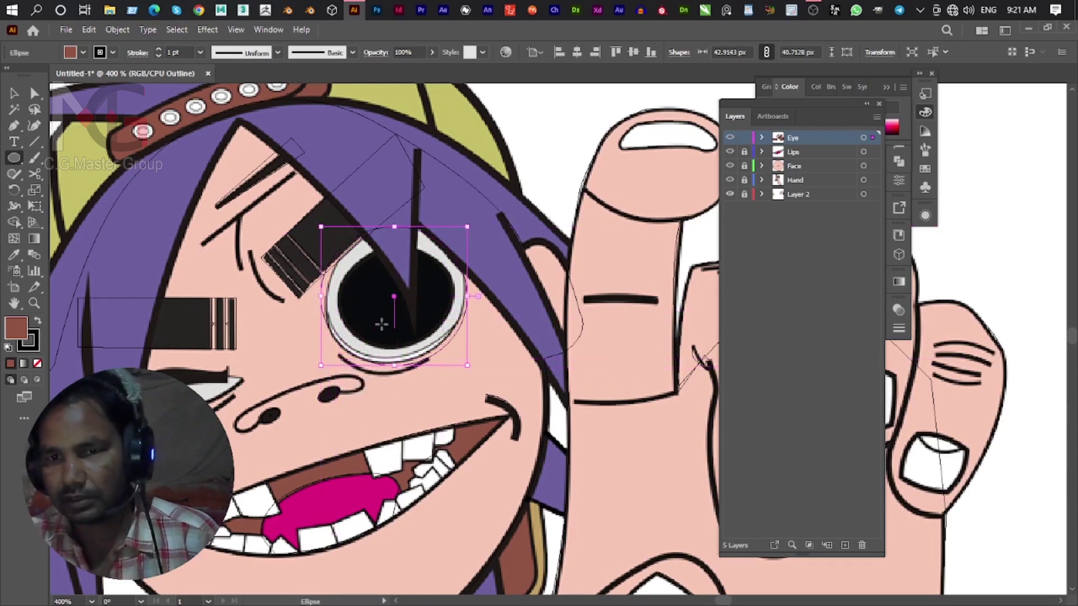
pyautogui.moveTo(320, 227); pyautogui.dragTo(326, 232)
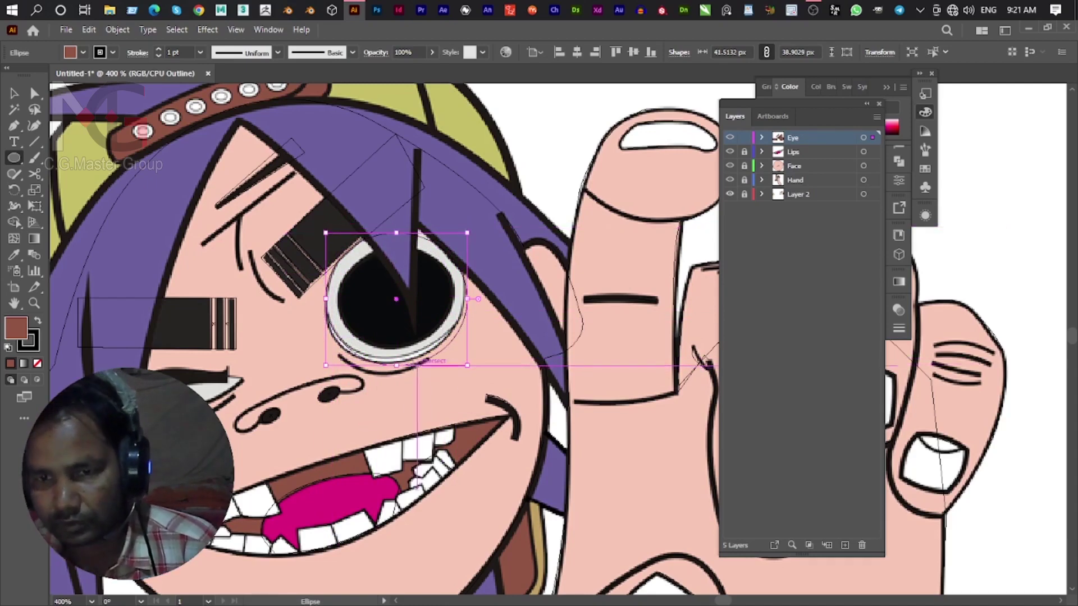
pyautogui.moveTo(397, 365); pyautogui.dragTo(401, 359)
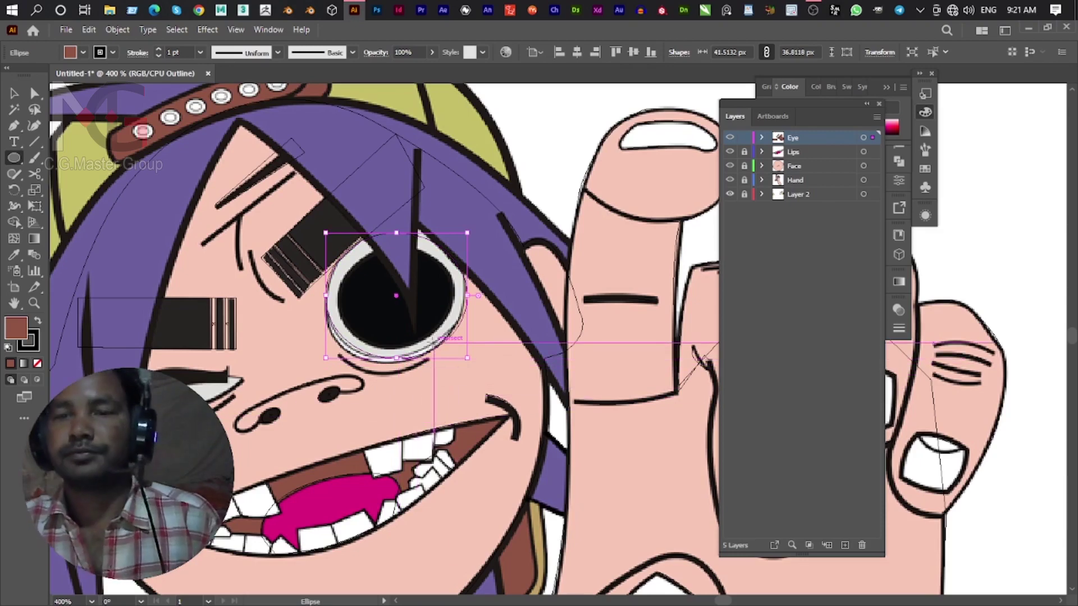
pyautogui.press('i')
pyautogui.click(451, 323)
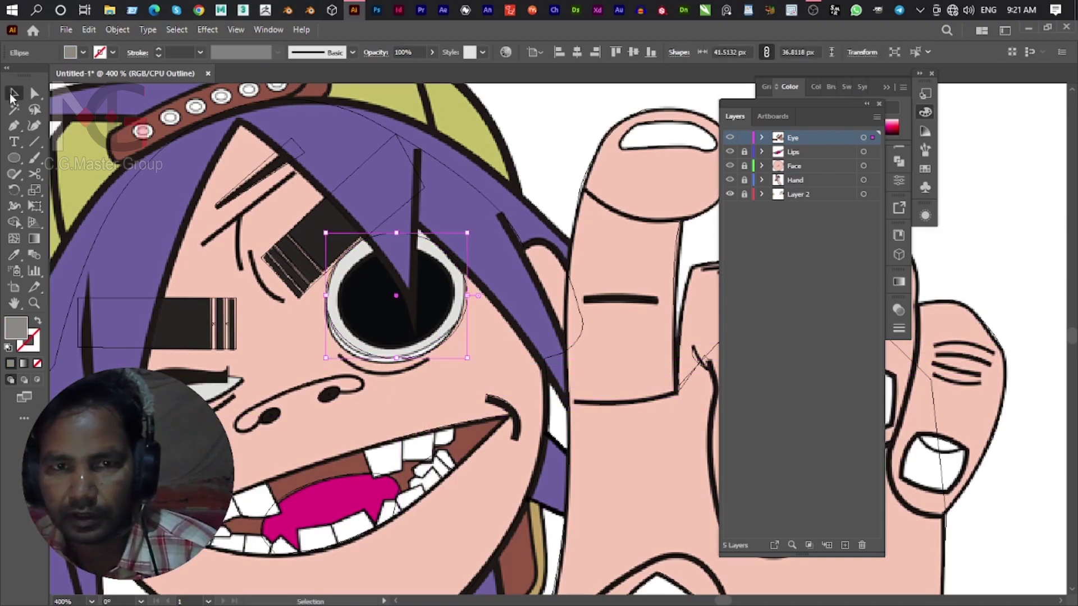
# Make an 80% uniformly scaled copy of the eye ring ellipse.
pyautogui.click(13, 94)
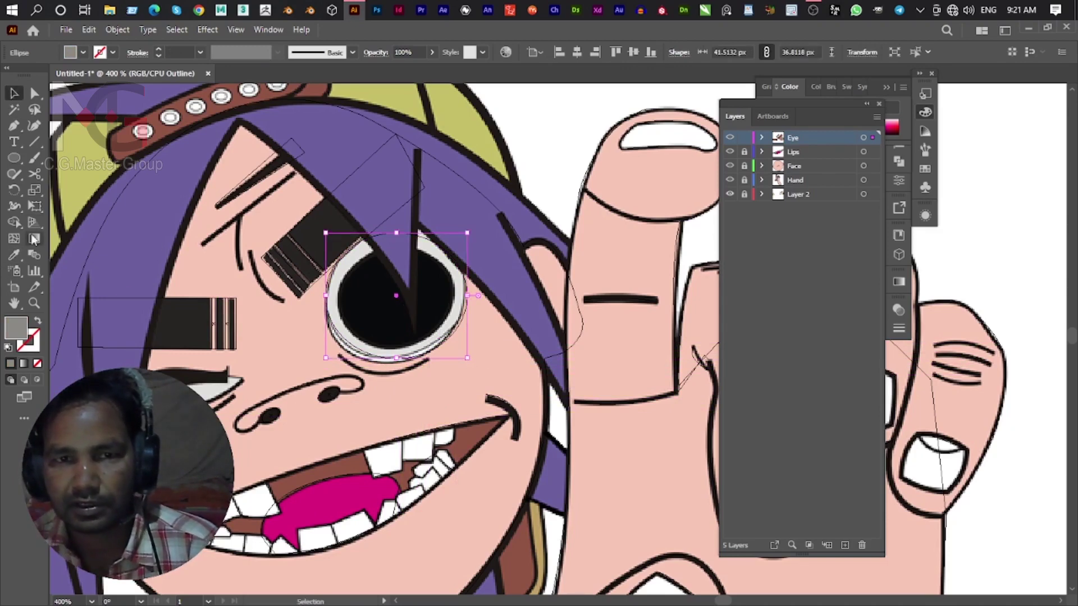
pyautogui.doubleClick(35, 190)
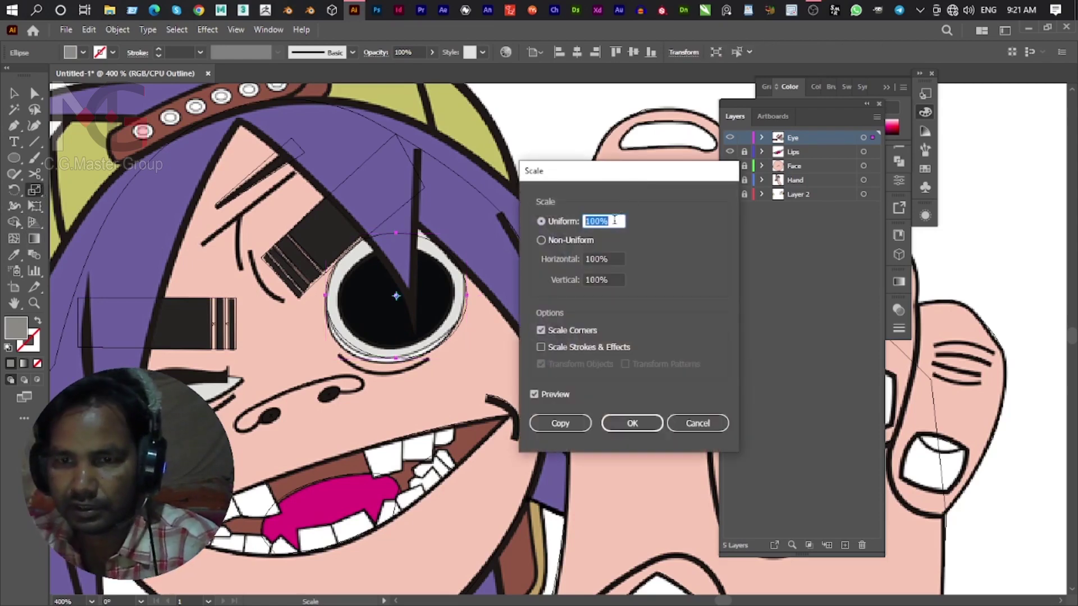
pyautogui.write('80')
pyautogui.press('Tab')
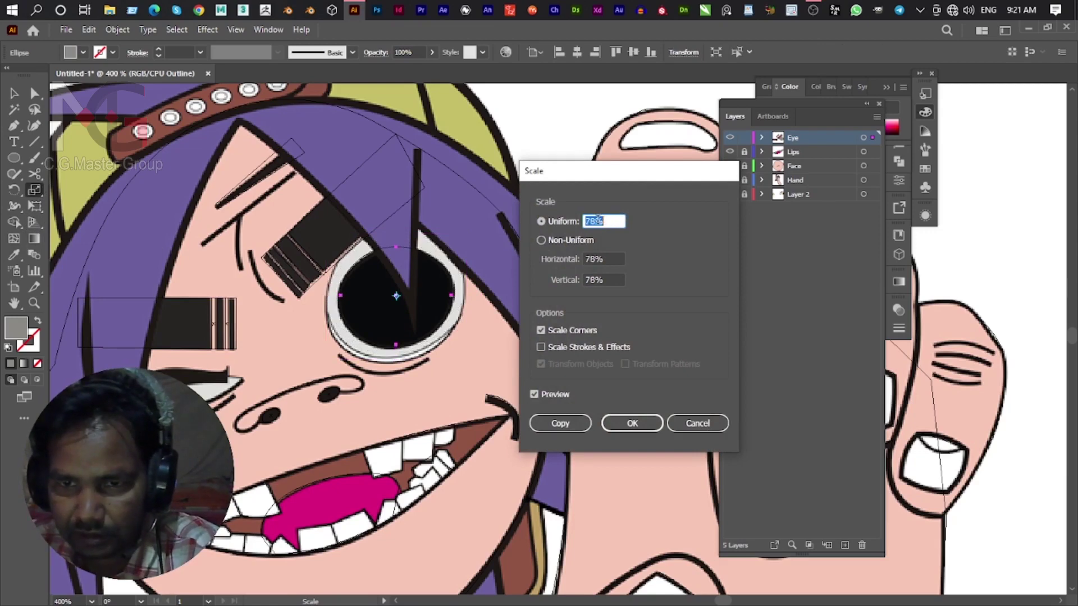
pyautogui.click(569, 423)
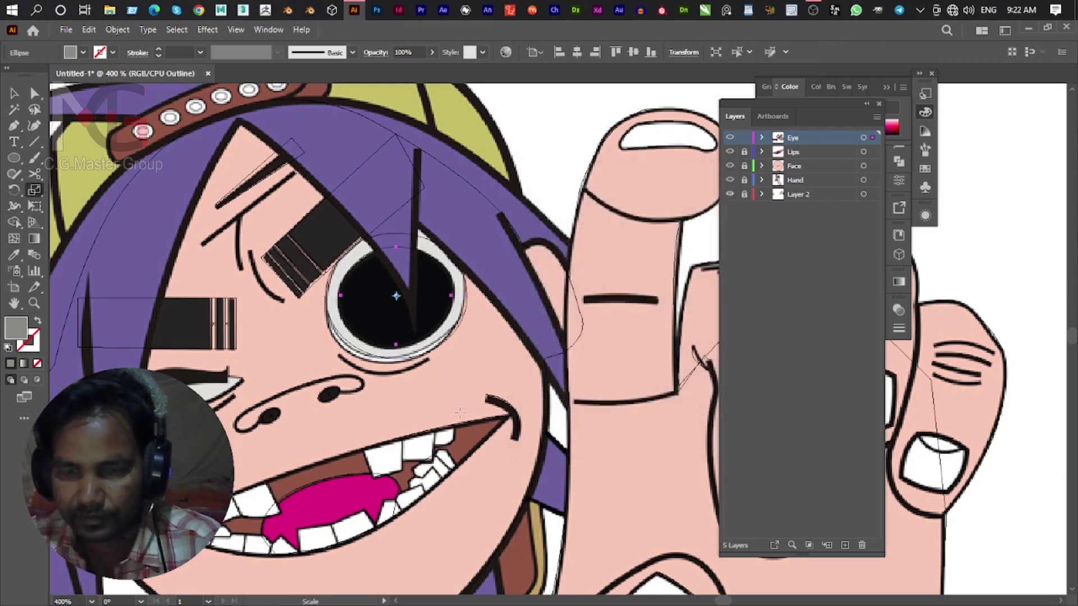
# Draw a curved pen path along the lower lid beneath the round eye.
pyautogui.press('i')
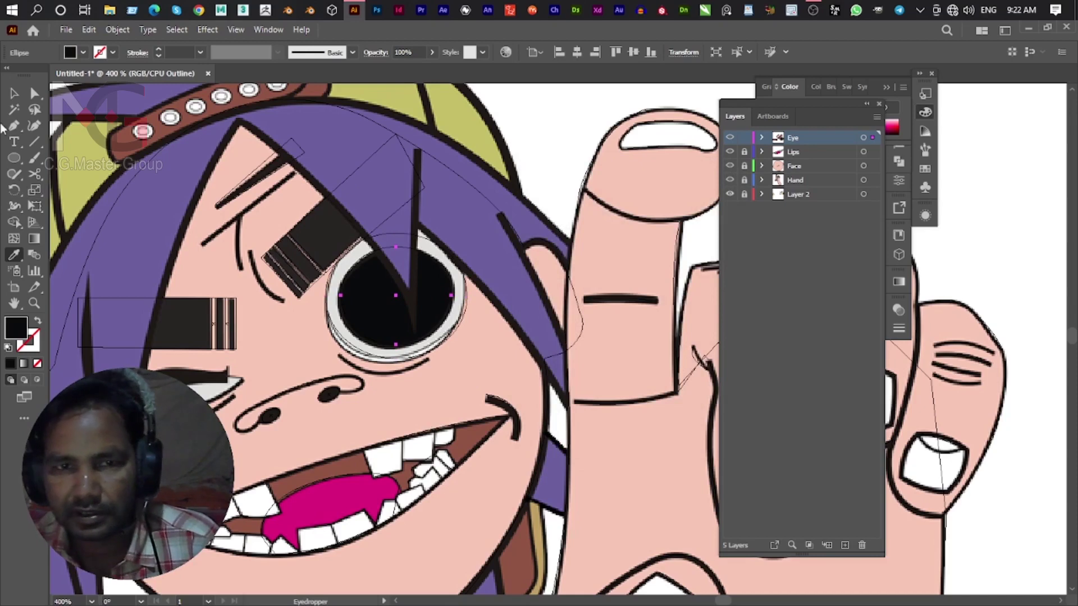
pyautogui.moveTo(426, 374); pyautogui.dragTo(476, 344)
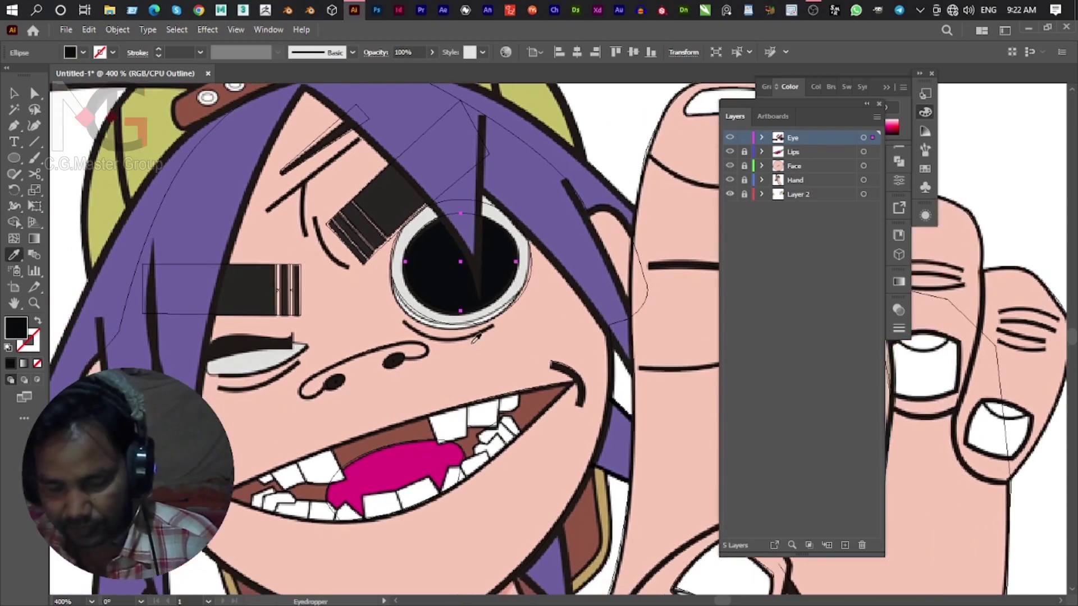
pyautogui.press('p')
pyautogui.click(402, 319)
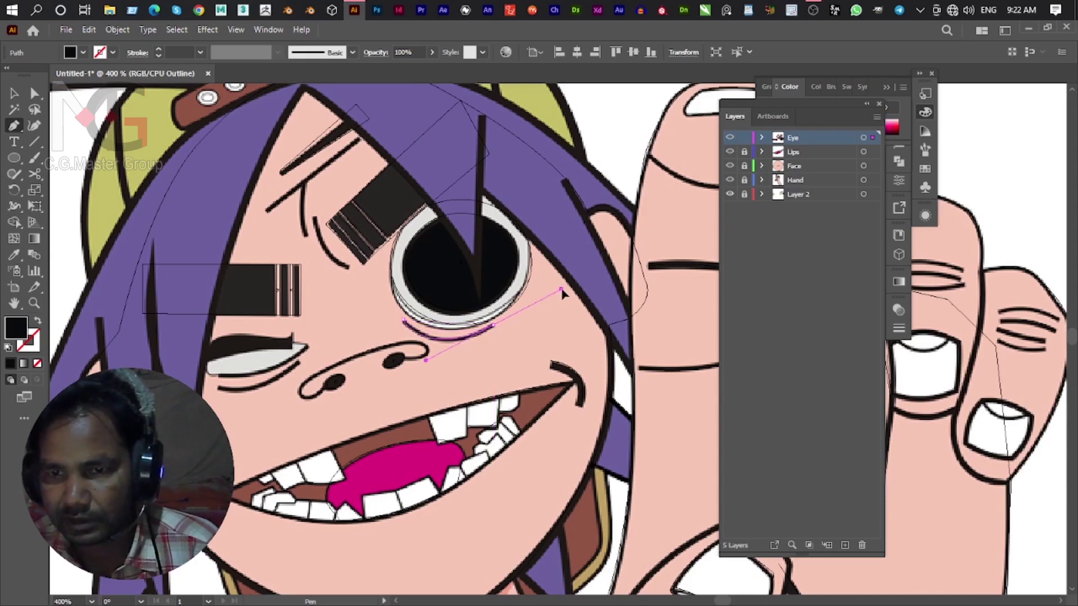
pyautogui.moveTo(546, 288); pyautogui.dragTo(547, 288)
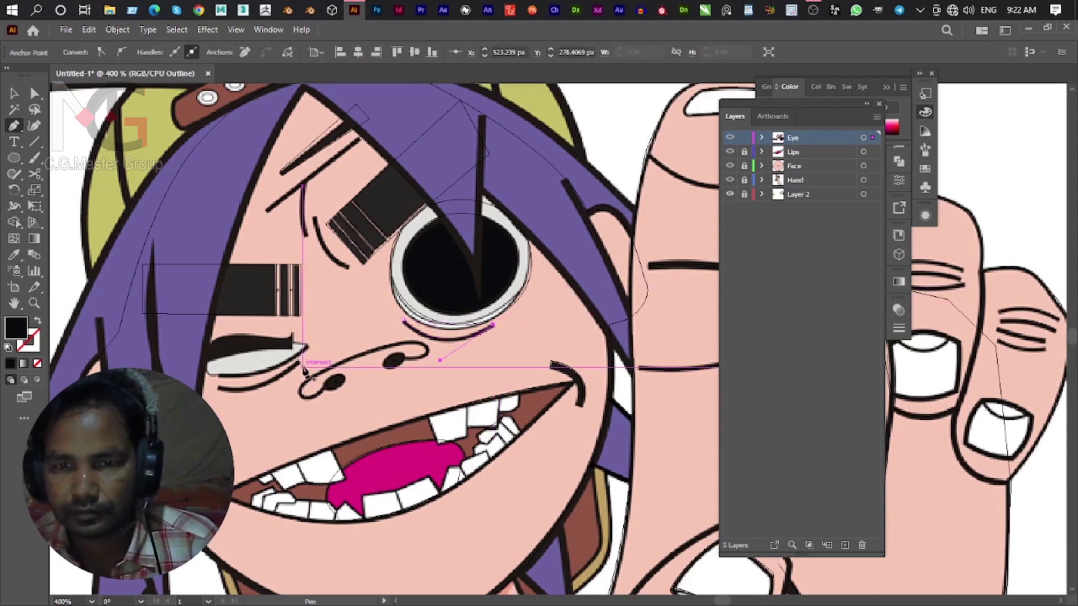
pyautogui.hotkey('ctrl', '=')
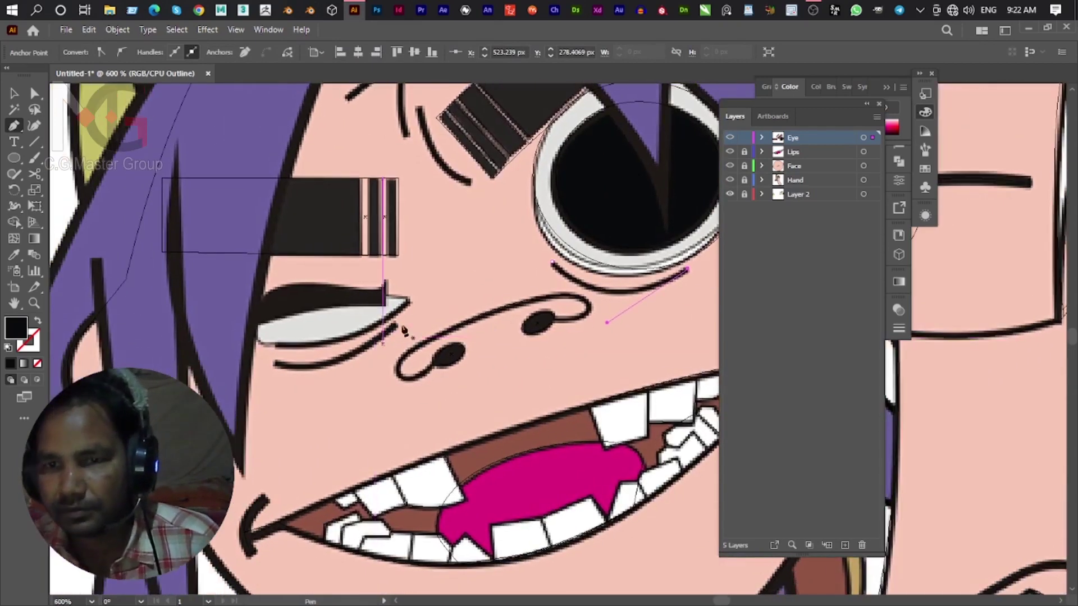
# Trace the half-closed eye's white shape with curved pen anchors along its edge and eyelid.
pyautogui.click(409, 302)
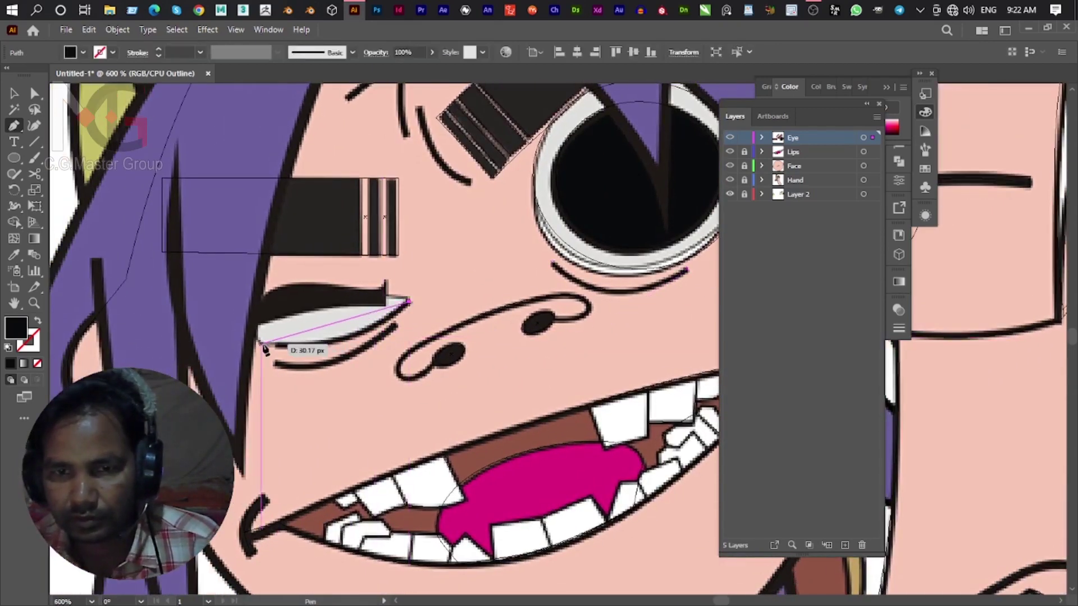
pyautogui.moveTo(177, 343); pyautogui.dragTo(149, 335)
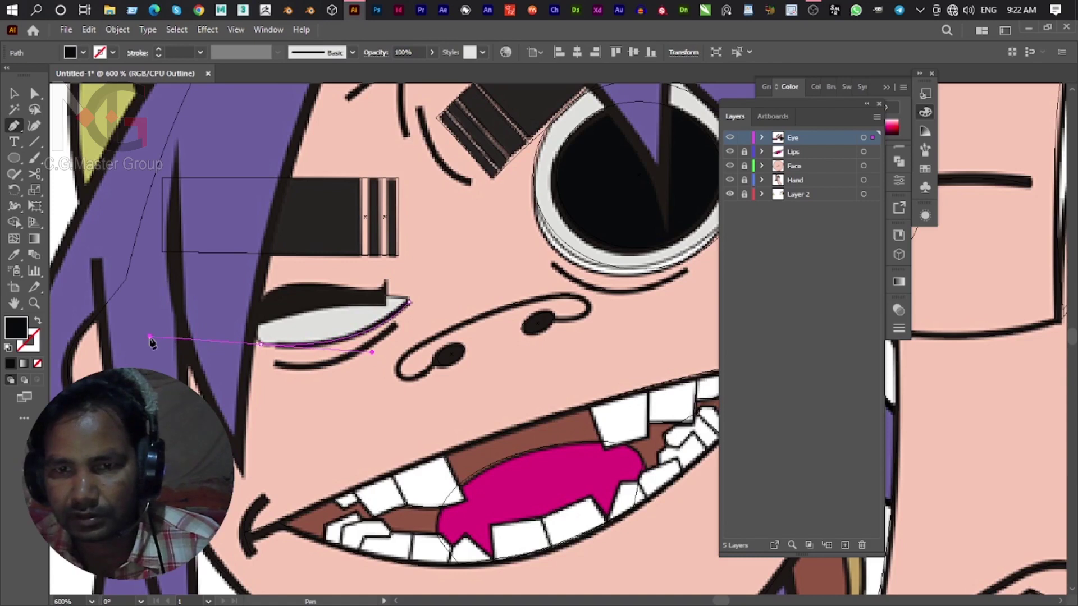
pyautogui.click(262, 342)
pyautogui.moveTo(273, 302); pyautogui.dragTo(310, 281)
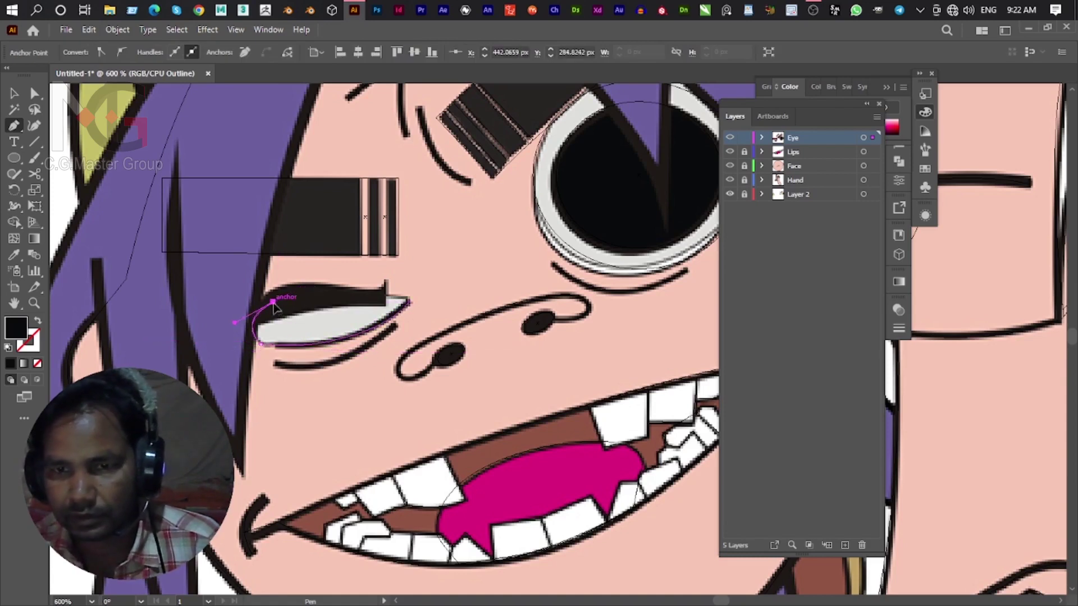
pyautogui.scroll(2, 408, 303)
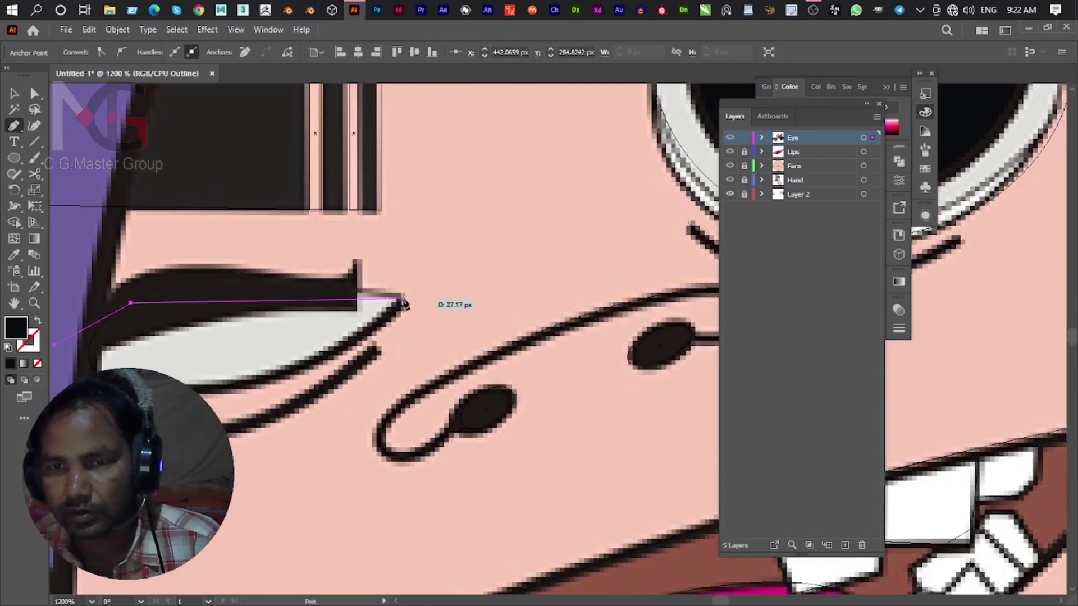
pyautogui.moveTo(420, 309); pyautogui.dragTo(420, 308)
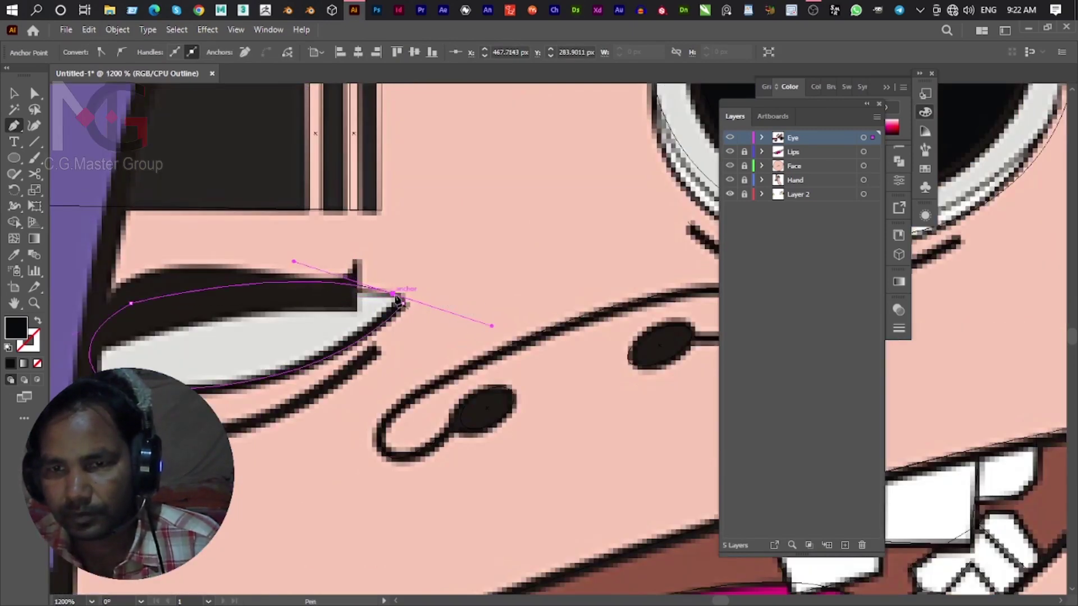
pyautogui.keyDown('ctrl'); pyautogui.click(228, 374); pyautogui.keyUp('ctrl')
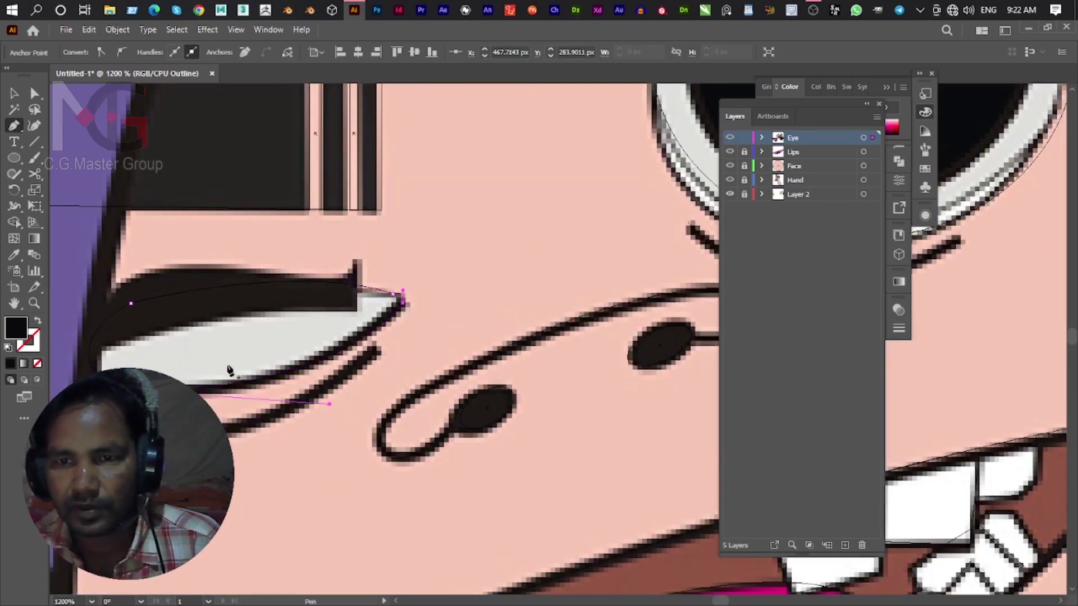
# Begin a pen path along the line under the eye, recentring the closed eye.
pyautogui.click(216, 396)
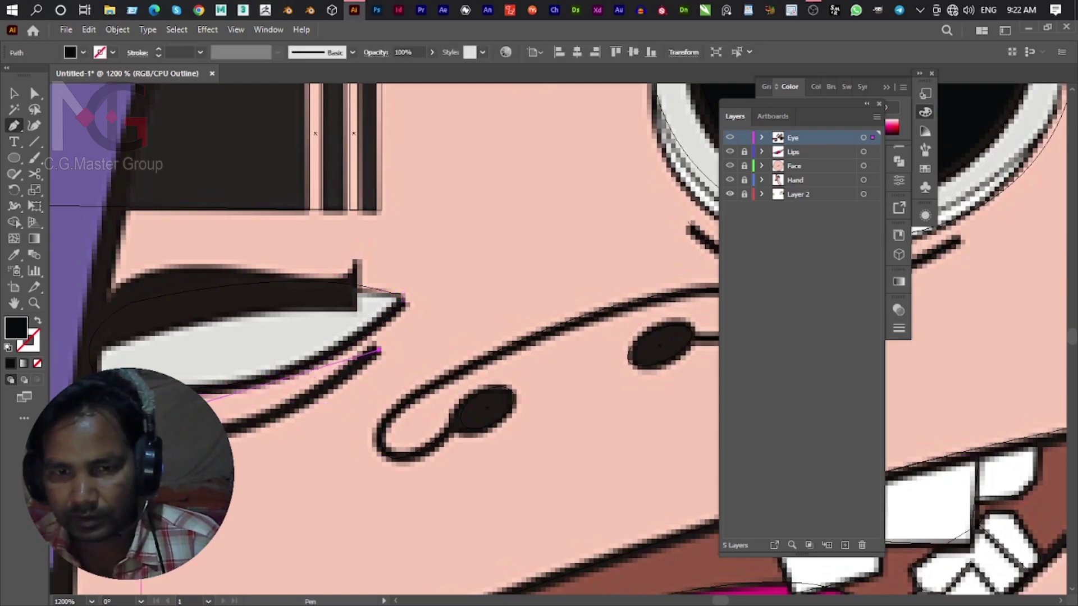
pyautogui.hscroll(-5, 531, 427)
pyautogui.hscroll(-3, 531, 427)
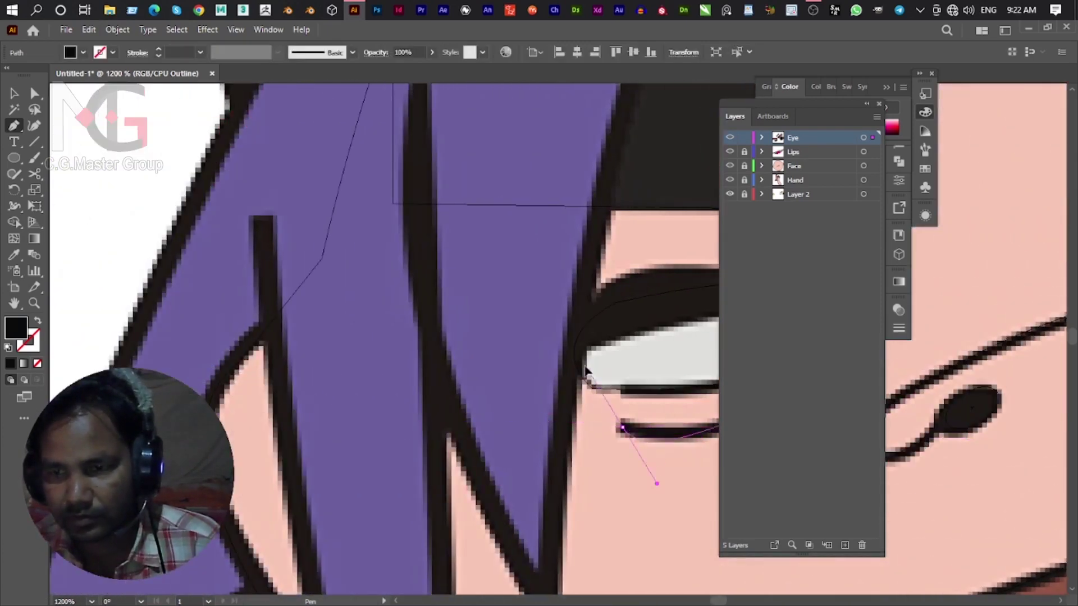
pyautogui.click(621, 428)
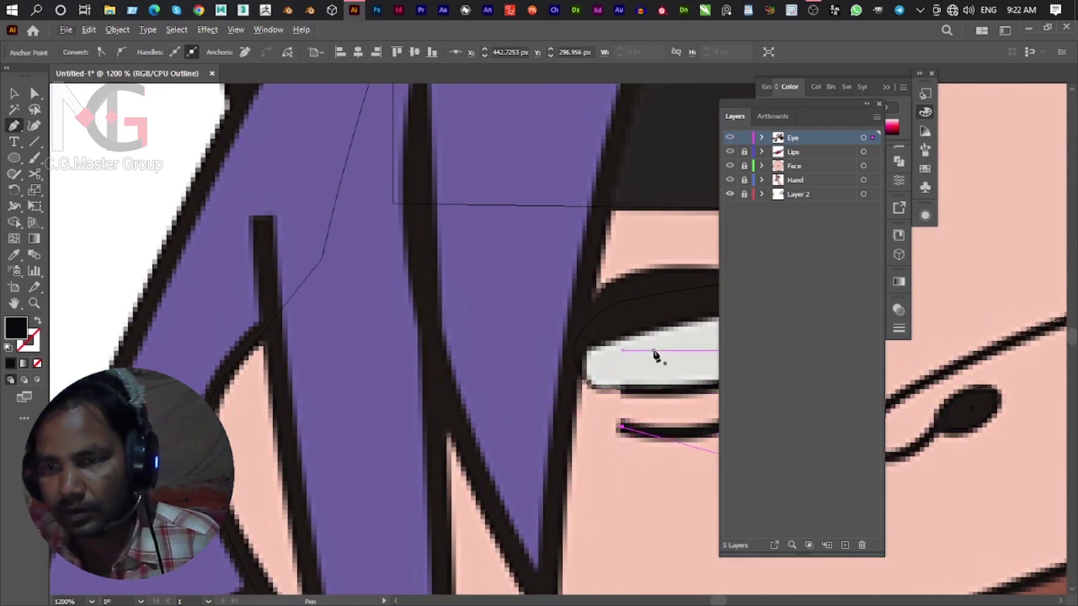
pyautogui.moveTo(655, 353); pyautogui.dragTo(467, 421)
pyautogui.scroll(-1, 645, 368)
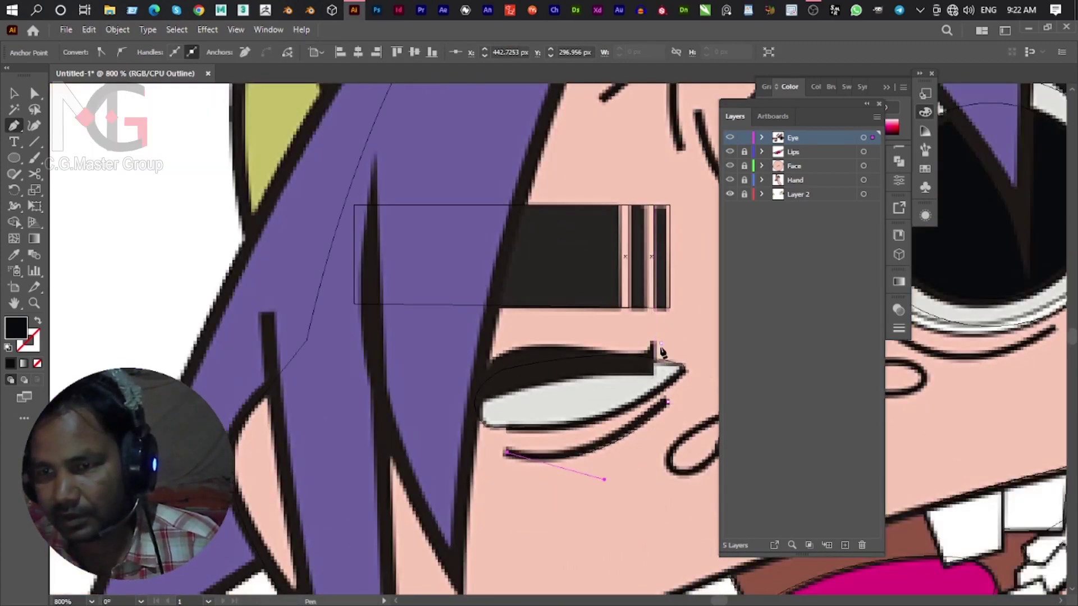
# Trace the dark upper lid from the eye's right corner to its left end.
pyautogui.click(654, 372)
pyautogui.click(495, 373)
pyautogui.click(480, 405)
pyautogui.click(464, 437)
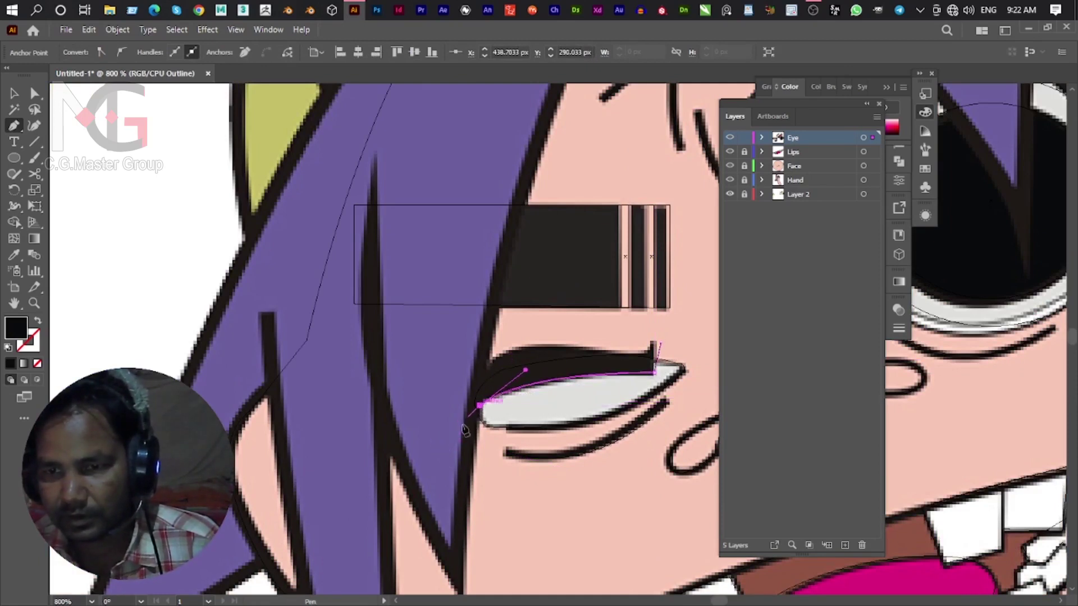
pyautogui.click(517, 343)
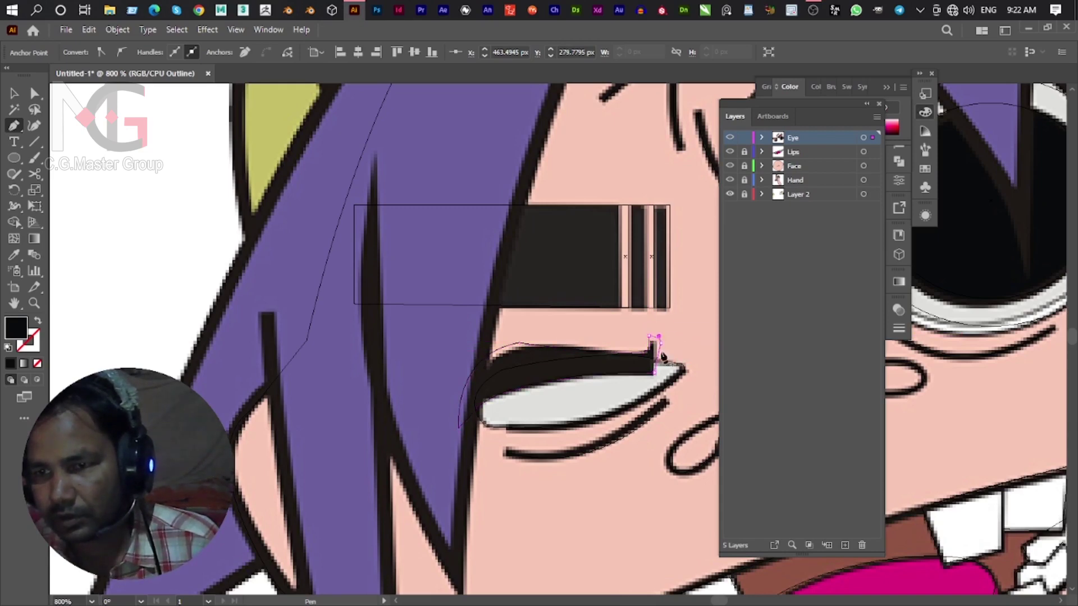
pyautogui.scroll(-4, 664, 357)
pyautogui.moveTo(664, 357); pyautogui.dragTo(541, 361)
pyautogui.moveTo(530, 400)
pyautogui.mouseDown()
pyautogui.moveTo(525, 346)
pyautogui.moveTo(284, 346)
pyautogui.mouseUp()
pyautogui.scroll(1, 449, 440)
pyautogui.moveTo(450, 440); pyautogui.dragTo(529, 337)
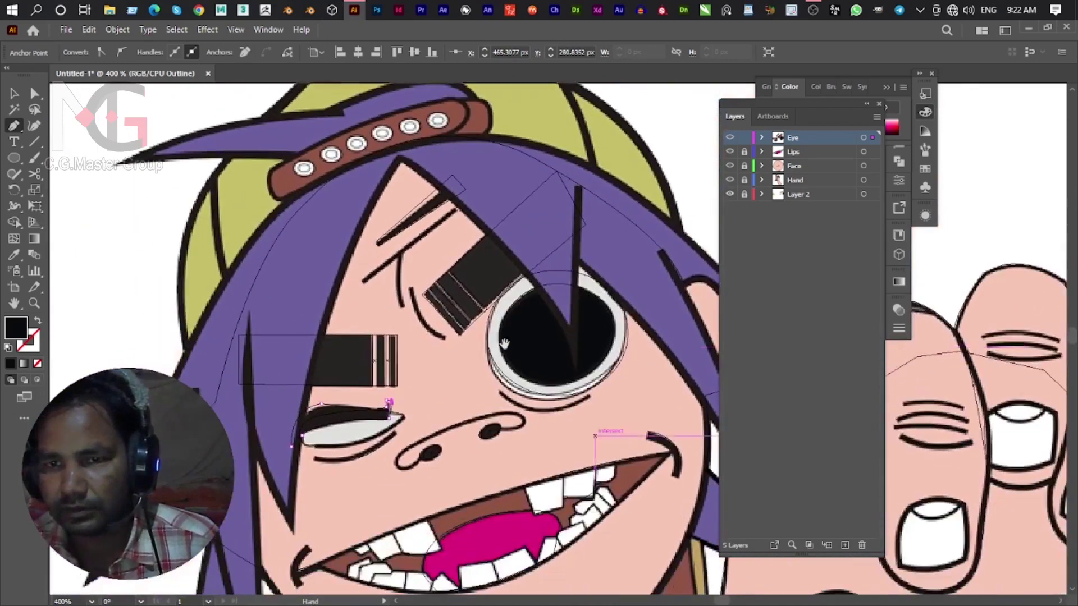
pyautogui.scroll(-1, 527, 381)
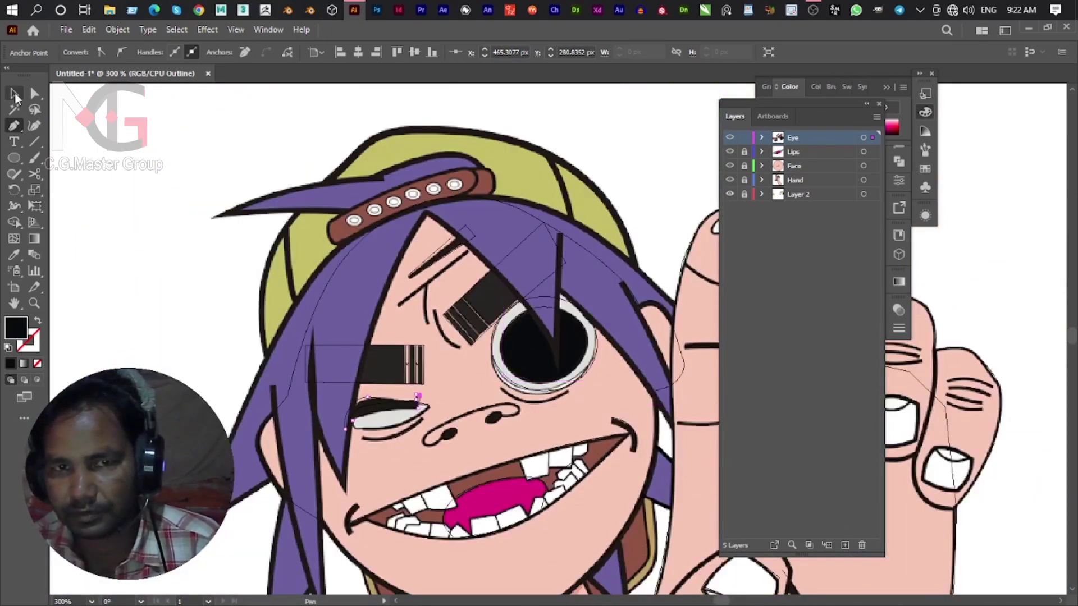
# Eyedrop the teeth's white onto the new eyelid shape and the grey eye ring.
pyautogui.click(14, 94)
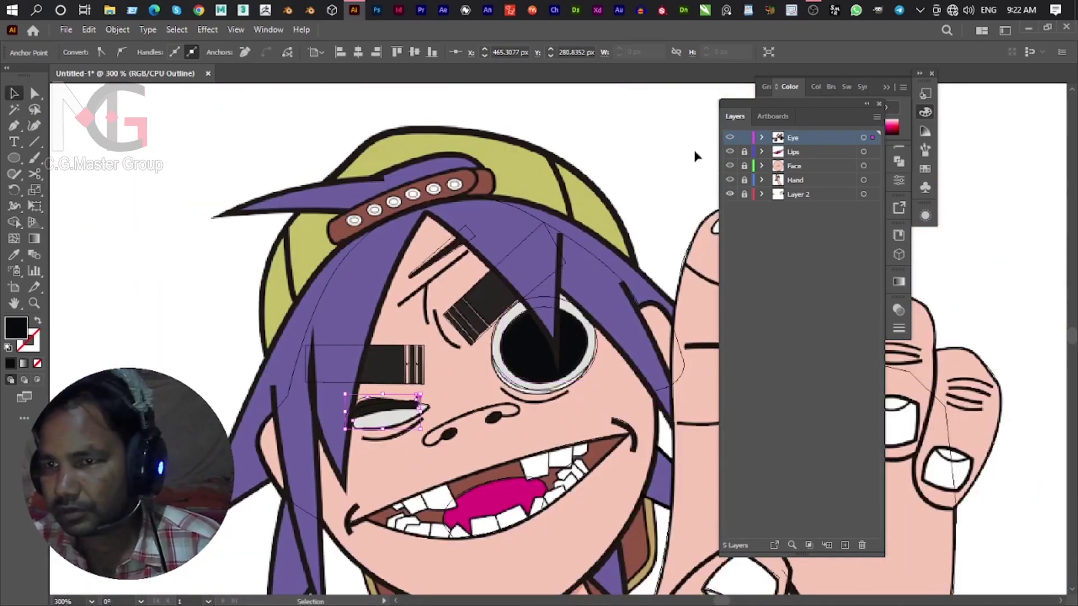
pyautogui.keyDown('ctrl'); pyautogui.click(729, 138); pyautogui.keyUp('ctrl')
pyautogui.scroll(3, 417, 435)
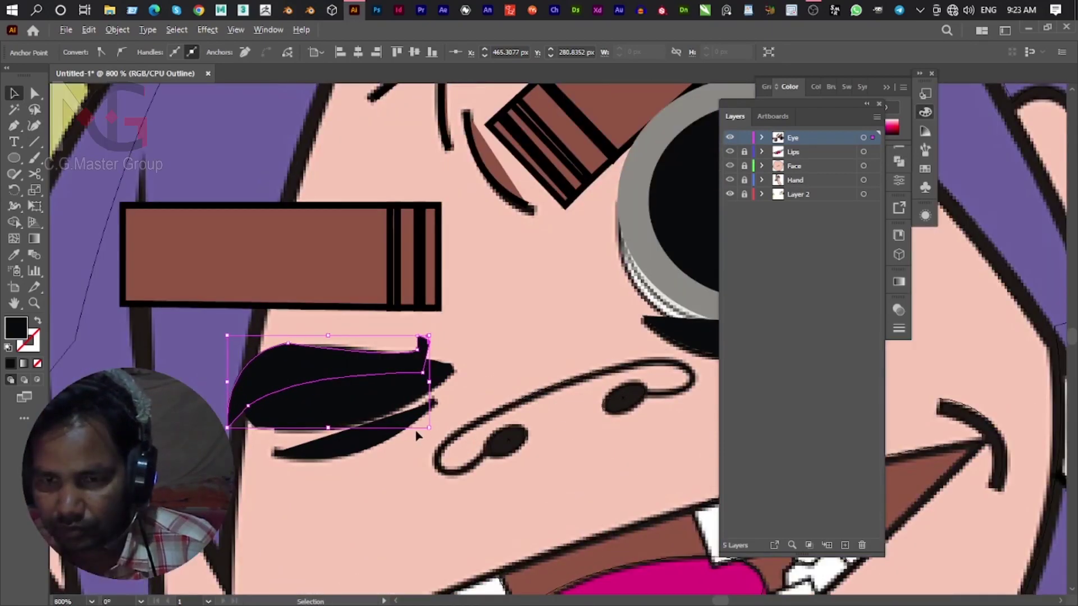
pyautogui.press('i')
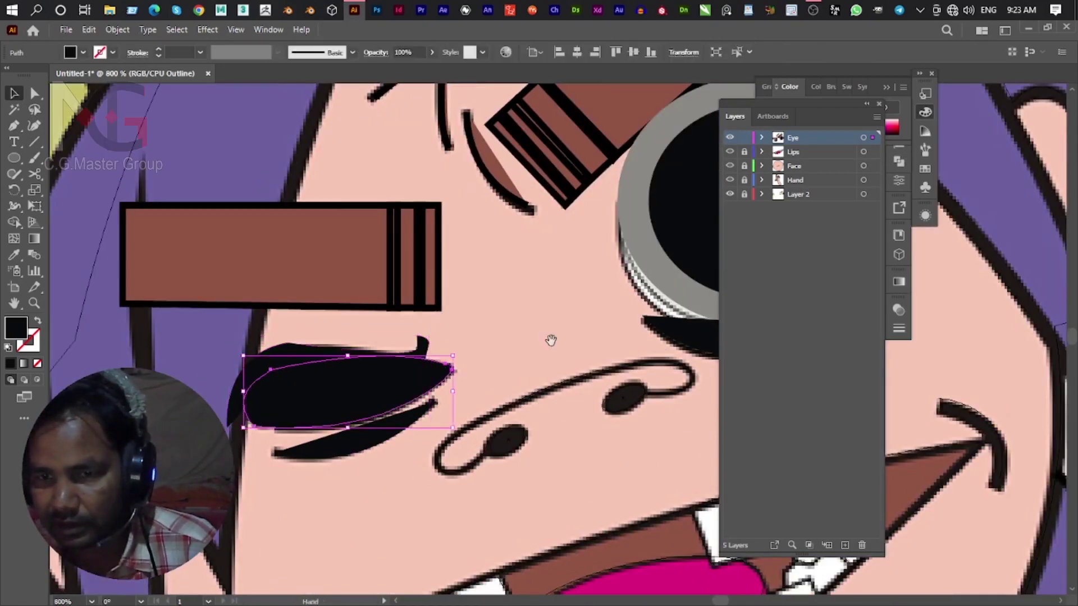
pyautogui.moveTo(551, 339); pyautogui.dragTo(315, 344)
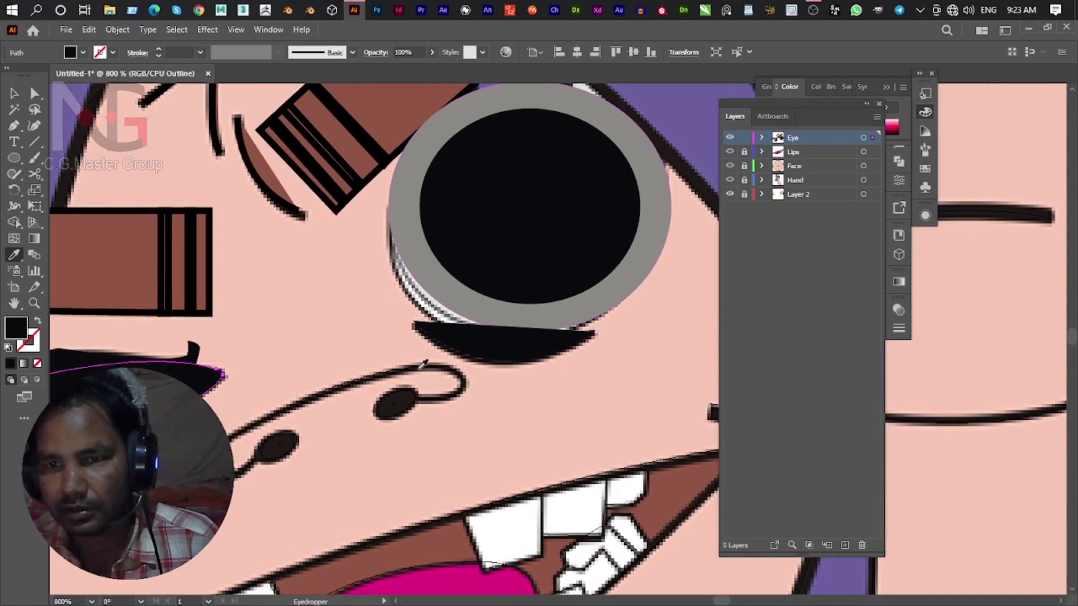
pyautogui.click(522, 526)
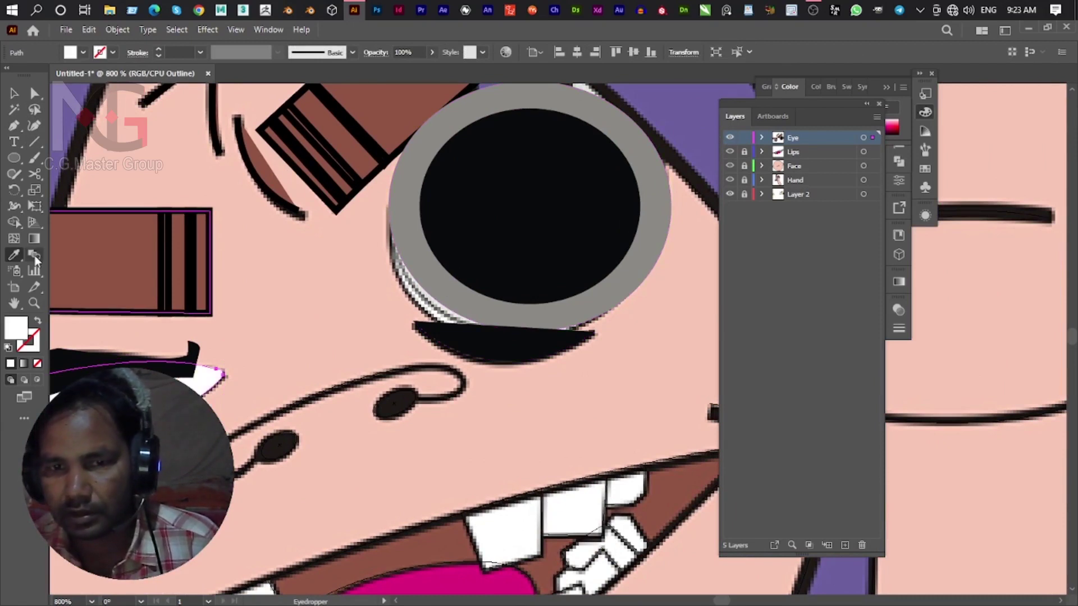
pyautogui.click(15, 93)
pyautogui.click(635, 290)
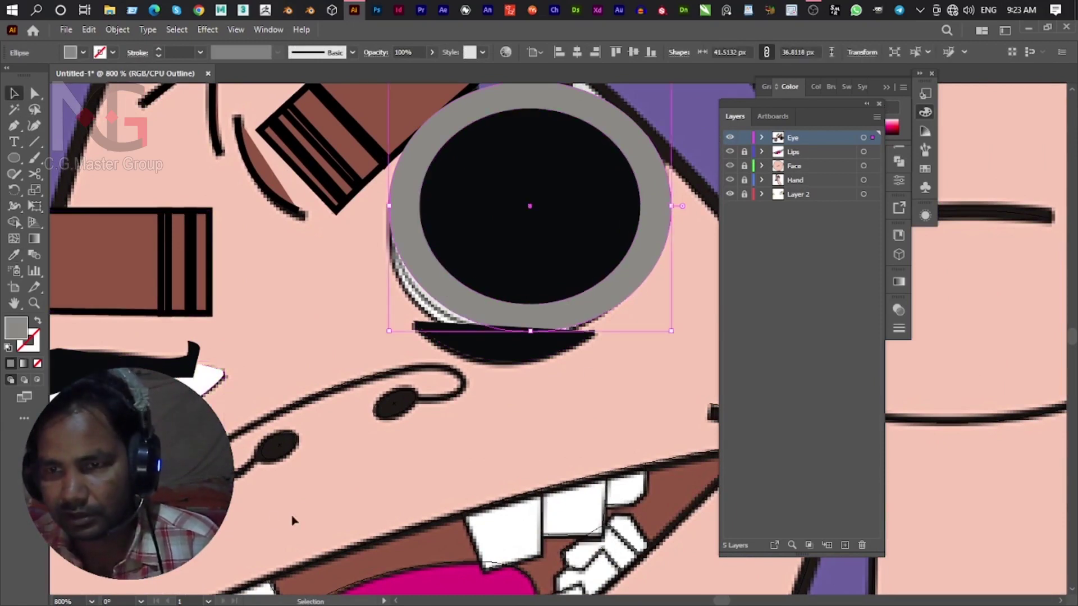
pyautogui.press('i')
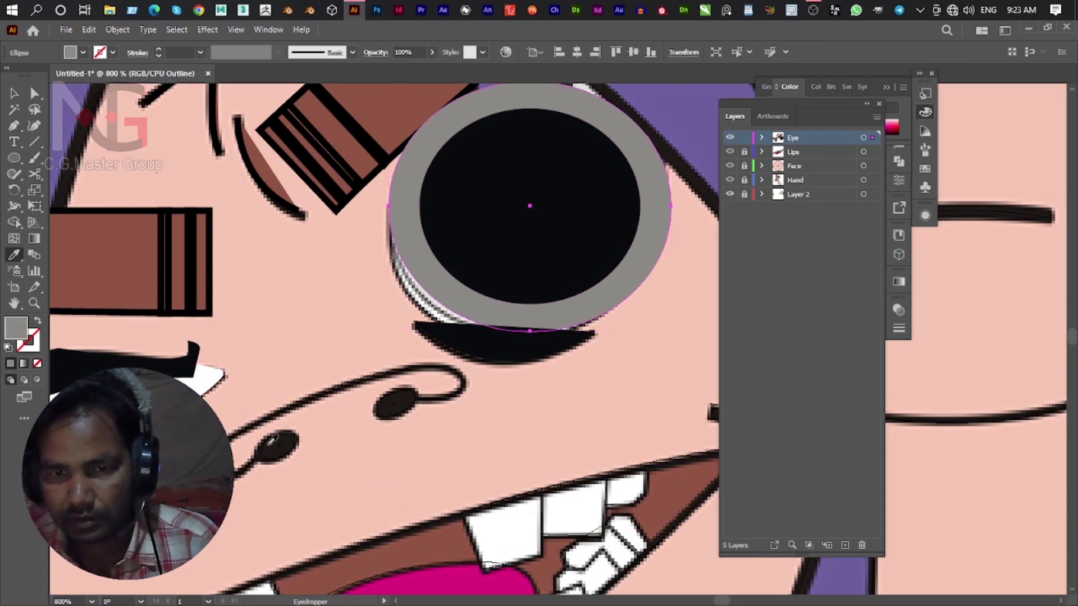
pyautogui.click(596, 531)
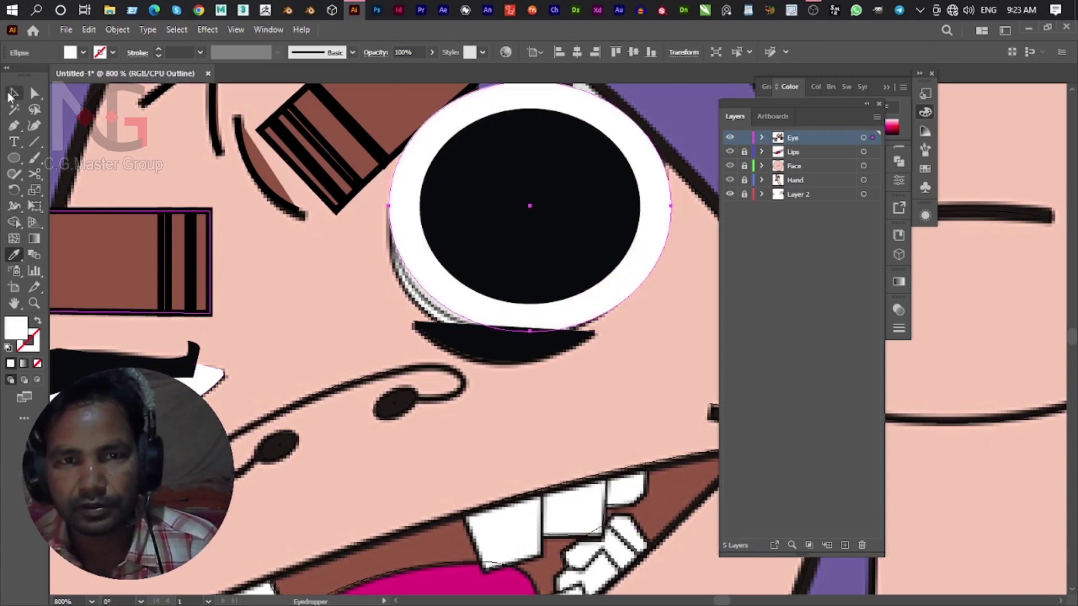
# Give the white eye shapes and left eye shape a default black outline, then deselect.
pyautogui.click(10, 97)
pyautogui.keyDown('shift'); pyautogui.click(62, 359); pyautogui.keyUp('shift')
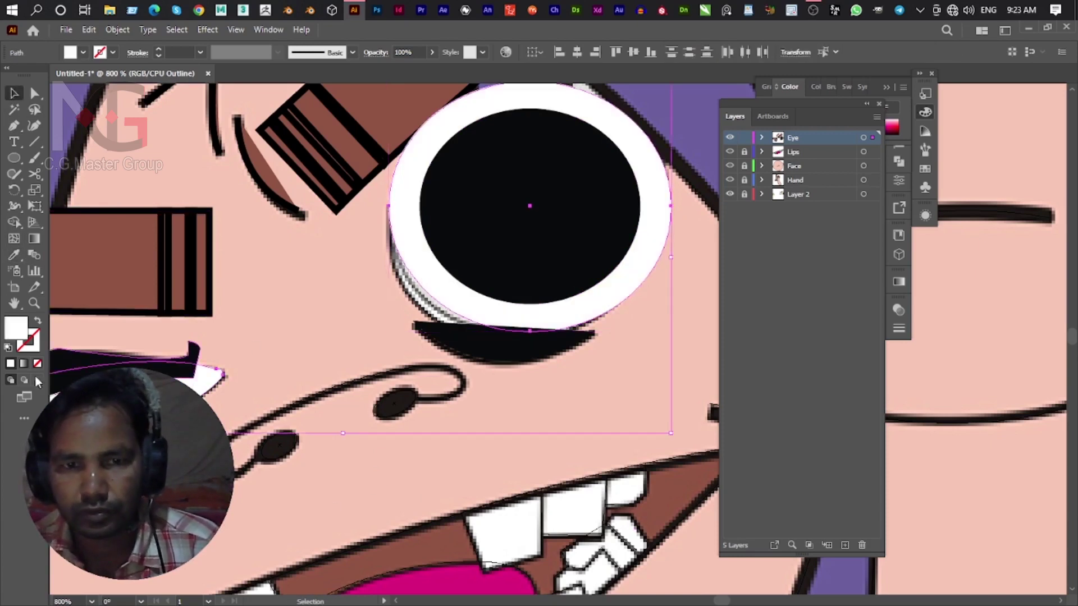
pyautogui.click(7, 348)
pyautogui.scroll(-3, 438, 293)
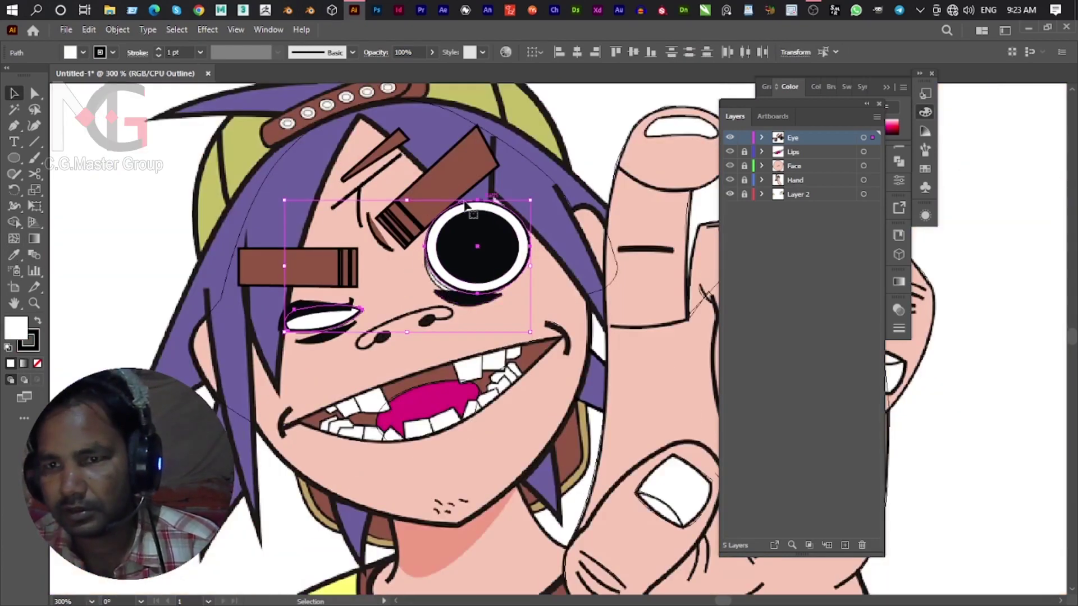
pyautogui.click(100, 251)
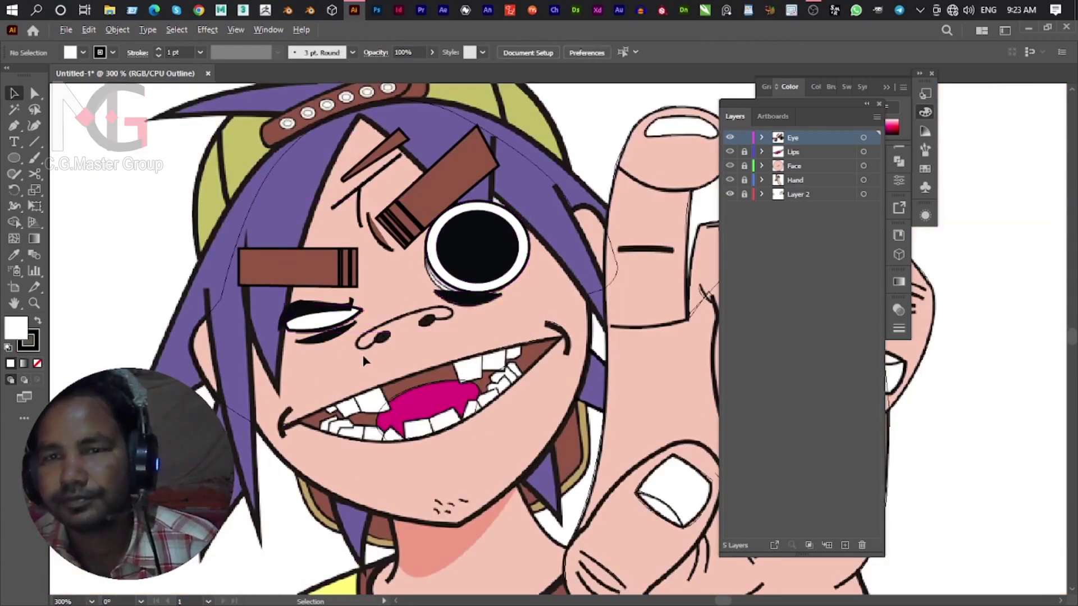
pyautogui.click(730, 151)
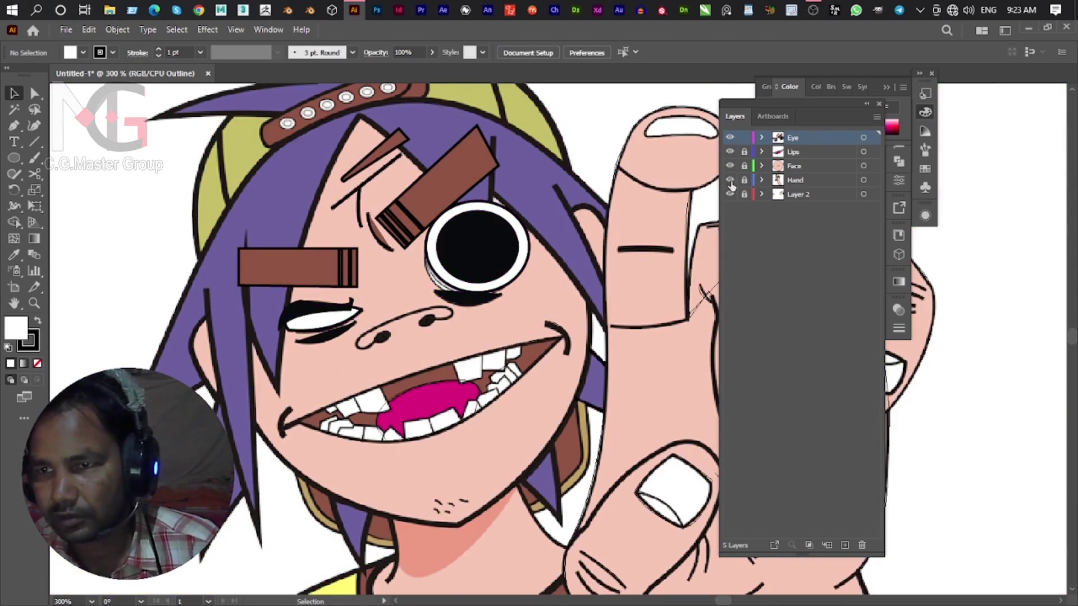
# Show the Hand layer, hide Layer 2, and trial a black eyebrow fill before undoing it.
pyautogui.click(729, 181)
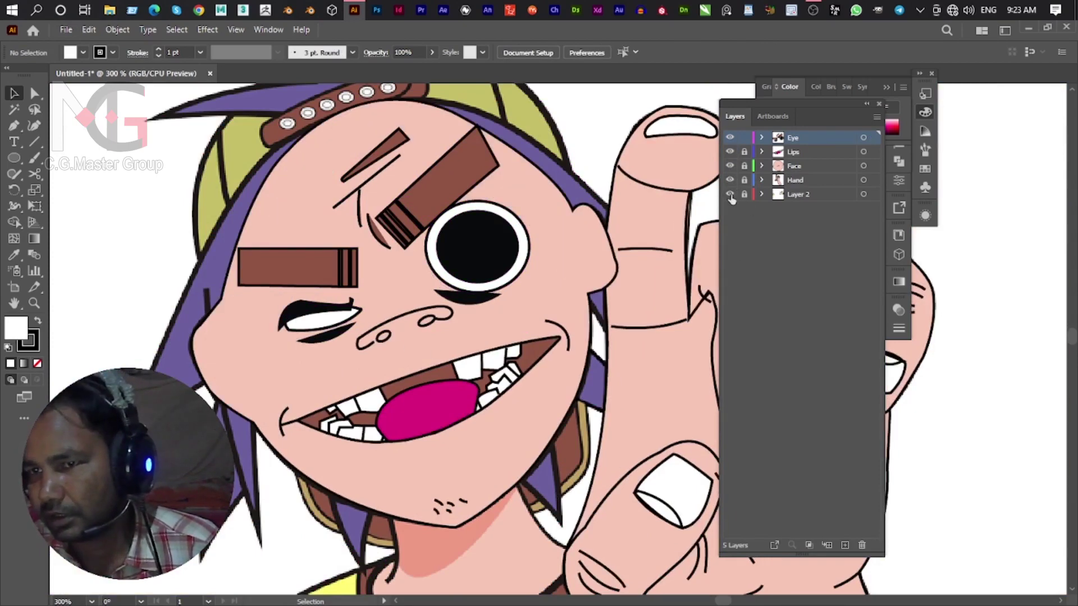
pyautogui.click(730, 194)
pyautogui.hotkey('ctrl', '1')
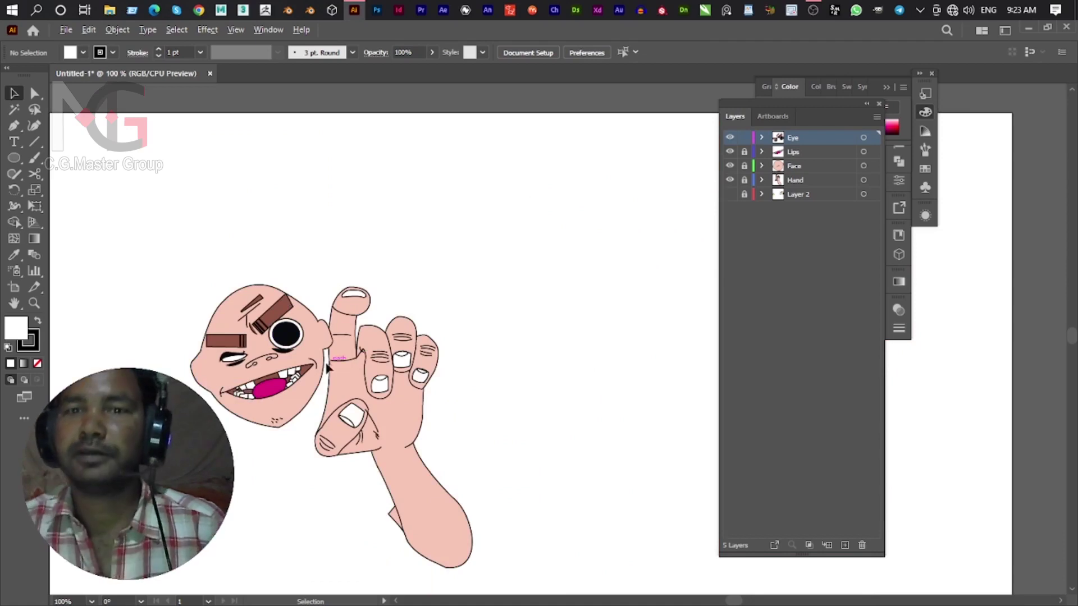
pyautogui.scroll(2, 327, 368)
pyautogui.scroll(2, 337, 348)
pyautogui.scroll(2, 382, 326)
pyautogui.scroll(2, 418, 301)
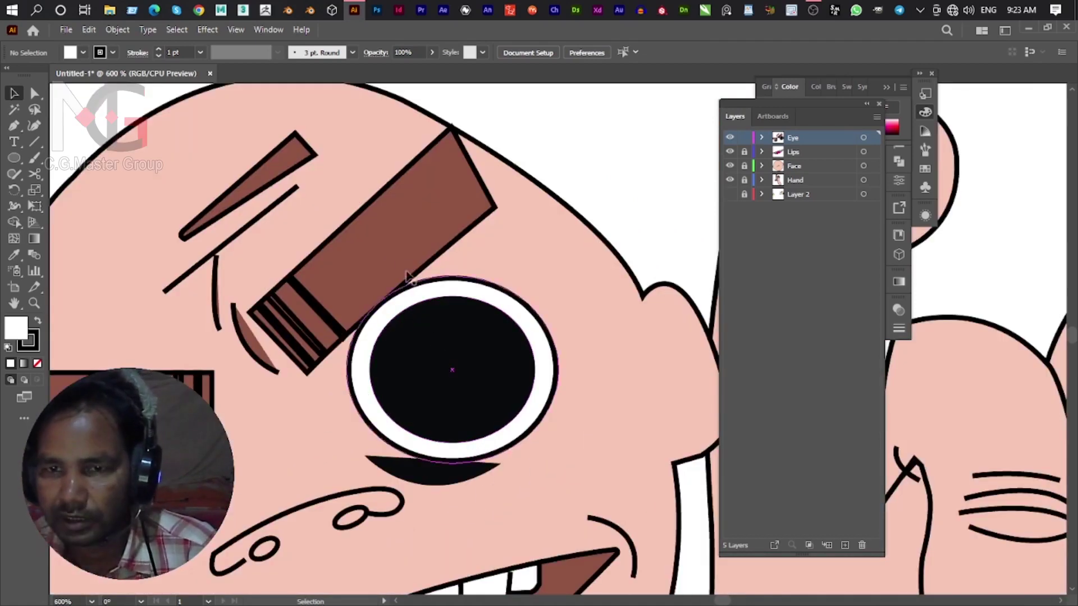
pyautogui.click(399, 258)
pyautogui.press('i')
pyautogui.click(420, 366)
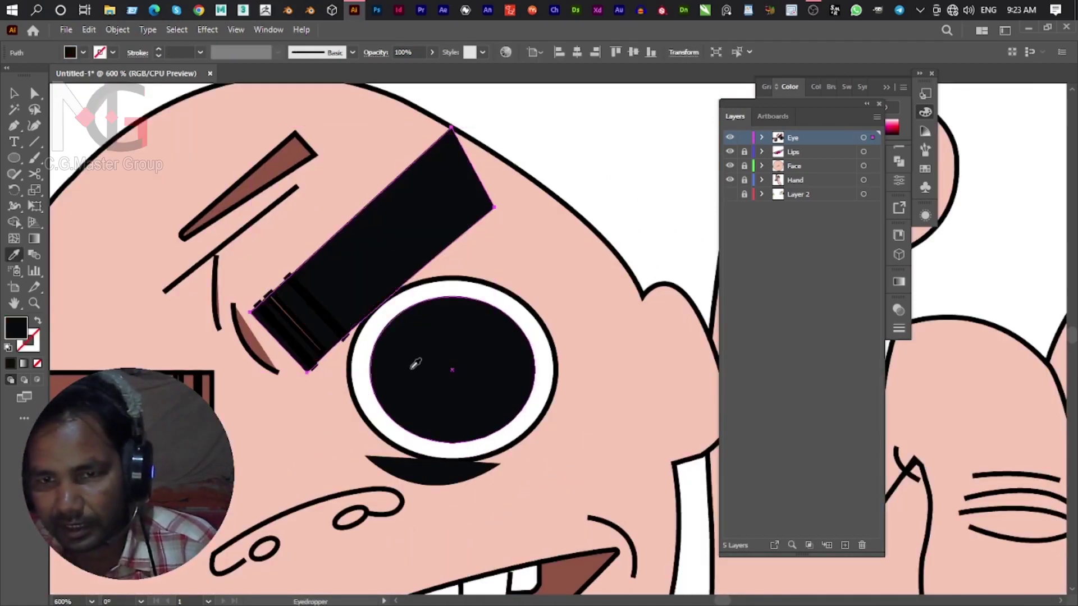
pyautogui.press('v')
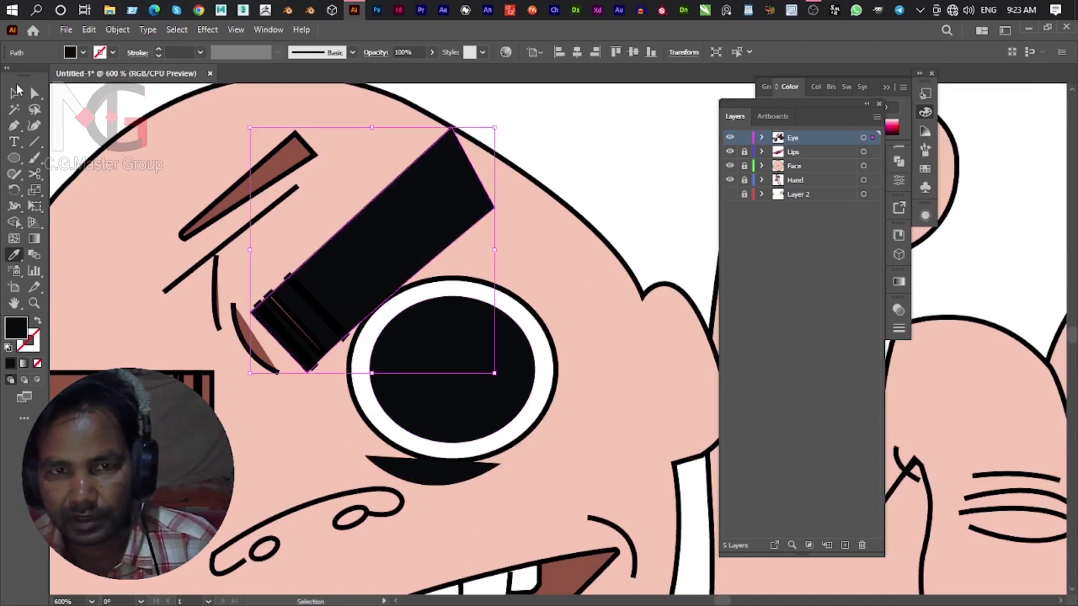
pyautogui.hotkey('ctrl', 'z')
# Select the thin end stripes on both the right and left eyebrows.
pyautogui.click(343, 326)
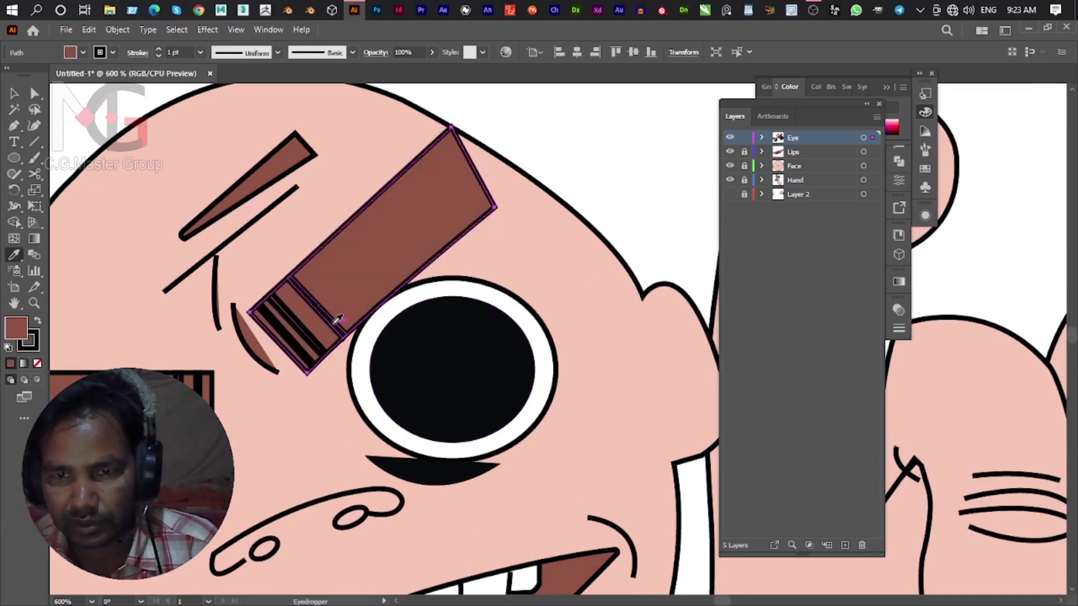
pyautogui.press('v')
pyautogui.click(337, 319)
pyautogui.click(331, 336)
pyautogui.scroll(3, 336, 337)
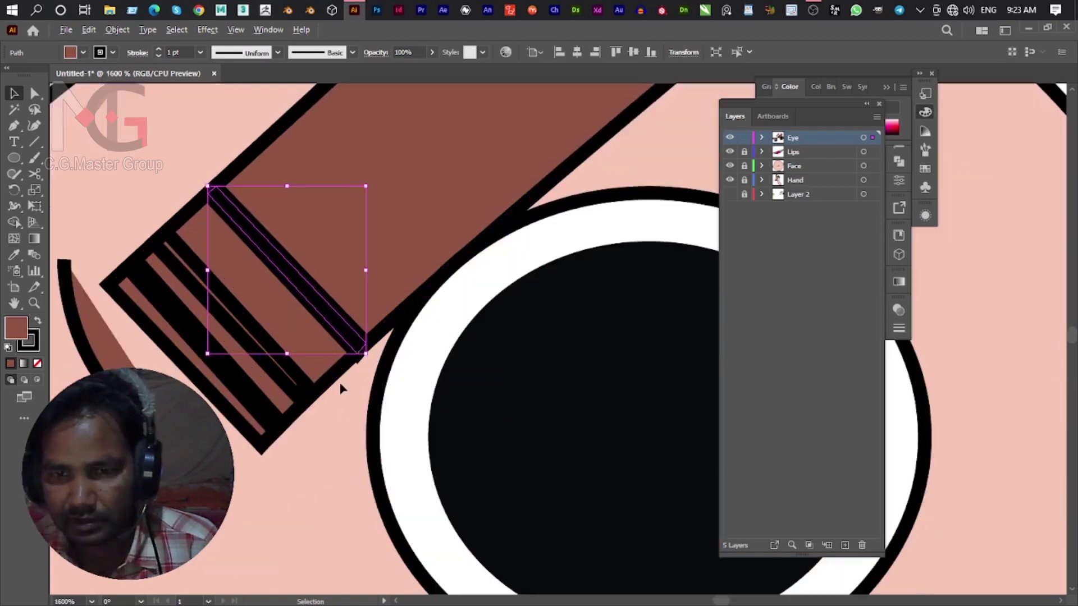
pyautogui.keyDown('shift'); pyautogui.click(297, 379); pyautogui.keyUp('shift')
pyautogui.keyDown('shift'); pyautogui.click(249, 410); pyautogui.keyUp('shift')
pyautogui.scroll(-2, 760, 330)
pyautogui.hscroll(-5, 760, 330)
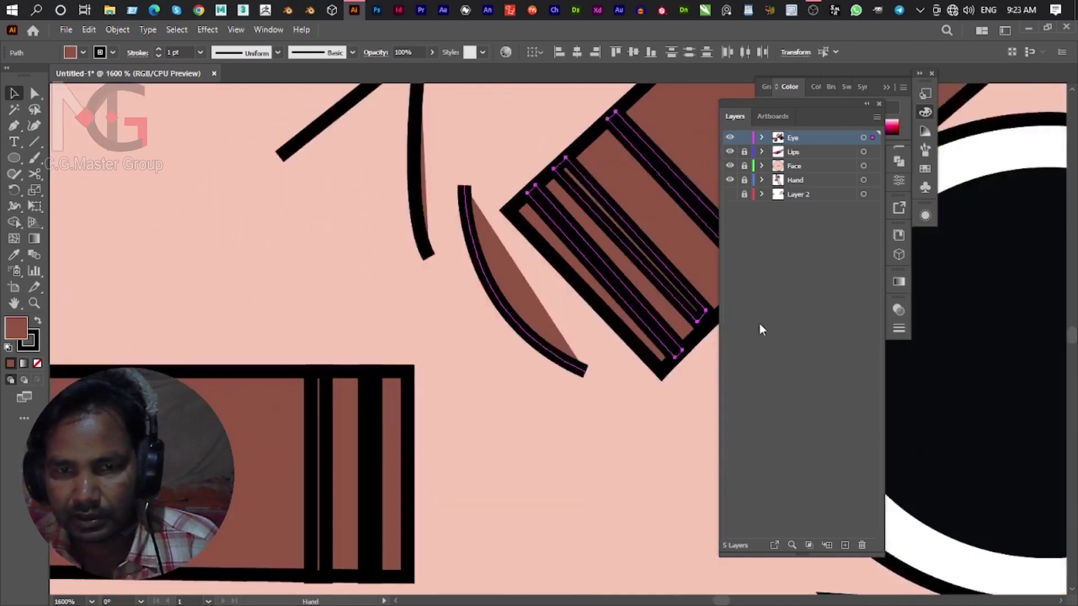
pyautogui.hscroll(-3, 611, 409)
pyautogui.keyDown('shift'); pyautogui.click(551, 447); pyautogui.keyUp('shift')
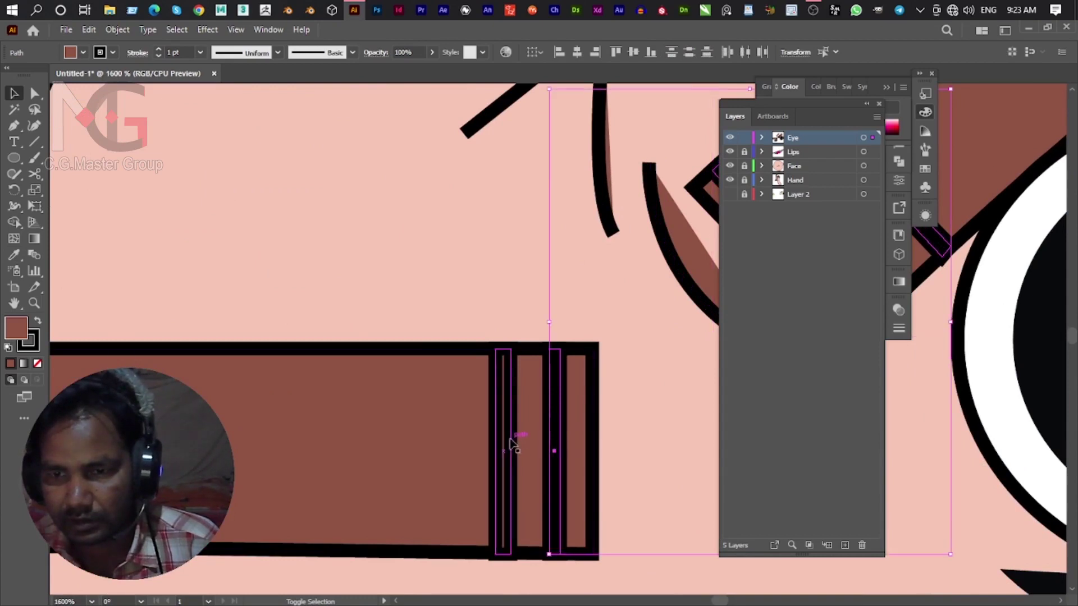
pyautogui.keyDown('shift'); pyautogui.click(509, 444); pyautogui.keyUp('shift')
# Fill the selected eyebrow stripes with the skin colour and set their stroke to None.
pyautogui.press('i')
pyautogui.click(446, 242)
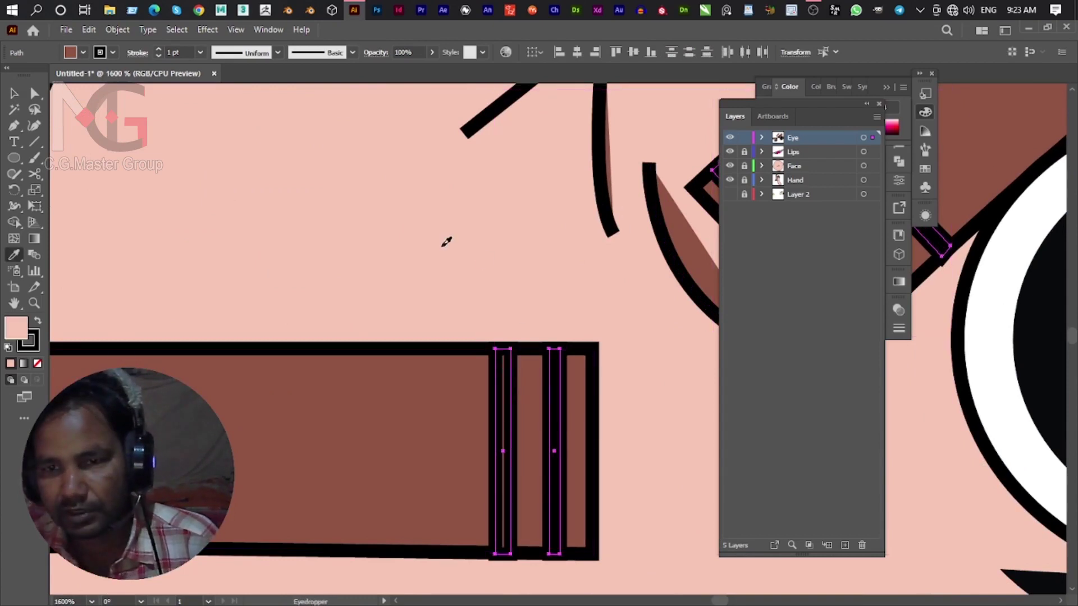
pyautogui.click(35, 343)
pyautogui.click(38, 363)
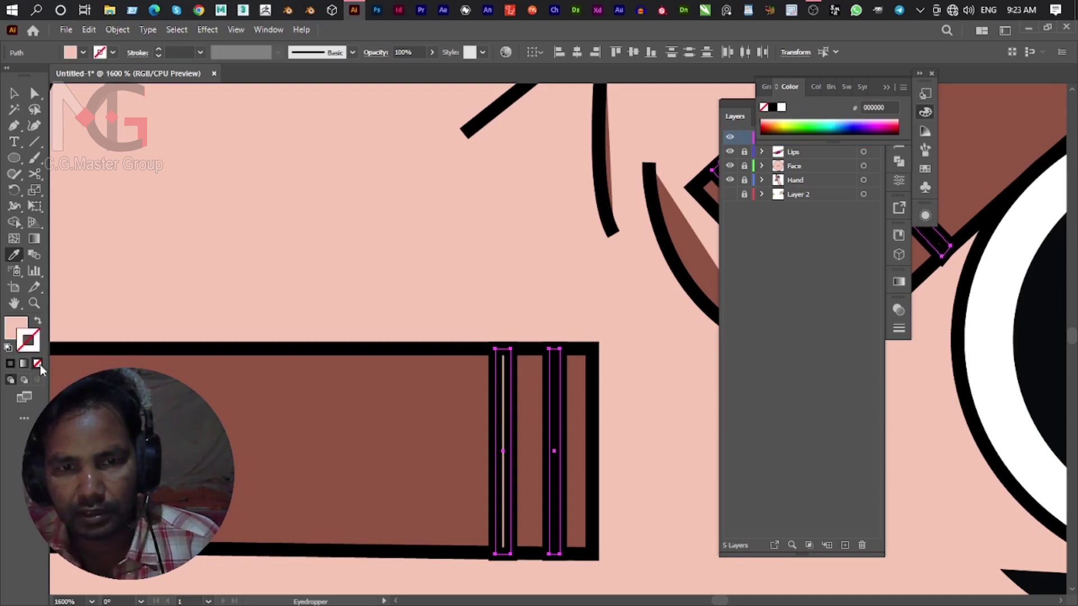
pyautogui.click(14, 94)
# Eyedrop black onto the left and right eyebrow bars.
pyautogui.hotkey('ctrl', '-')
pyautogui.hotkey('ctrl', '-')
pyautogui.click(385, 424)
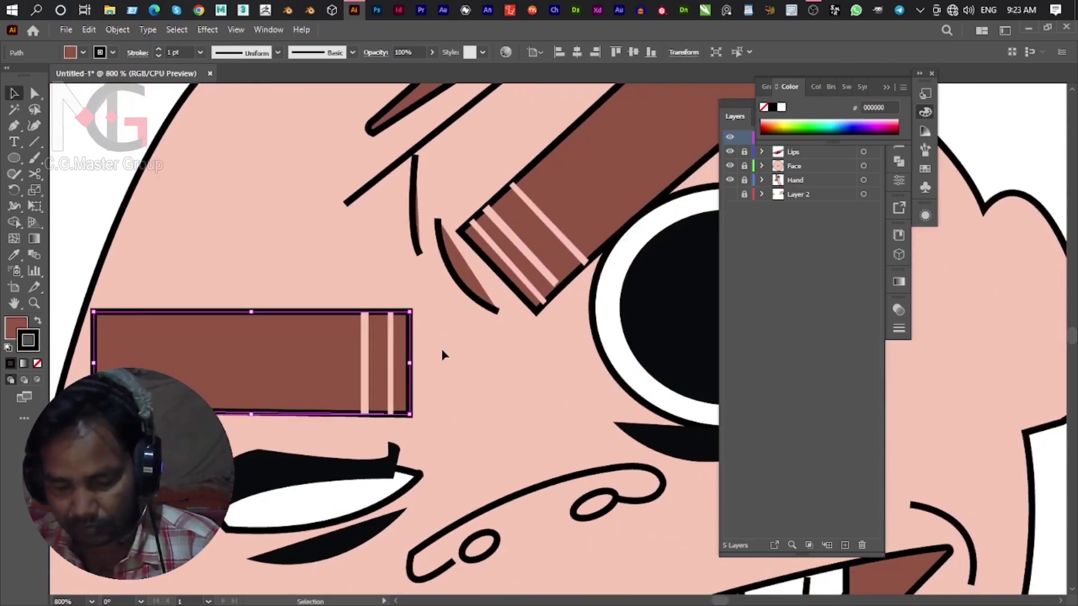
pyautogui.press('o')
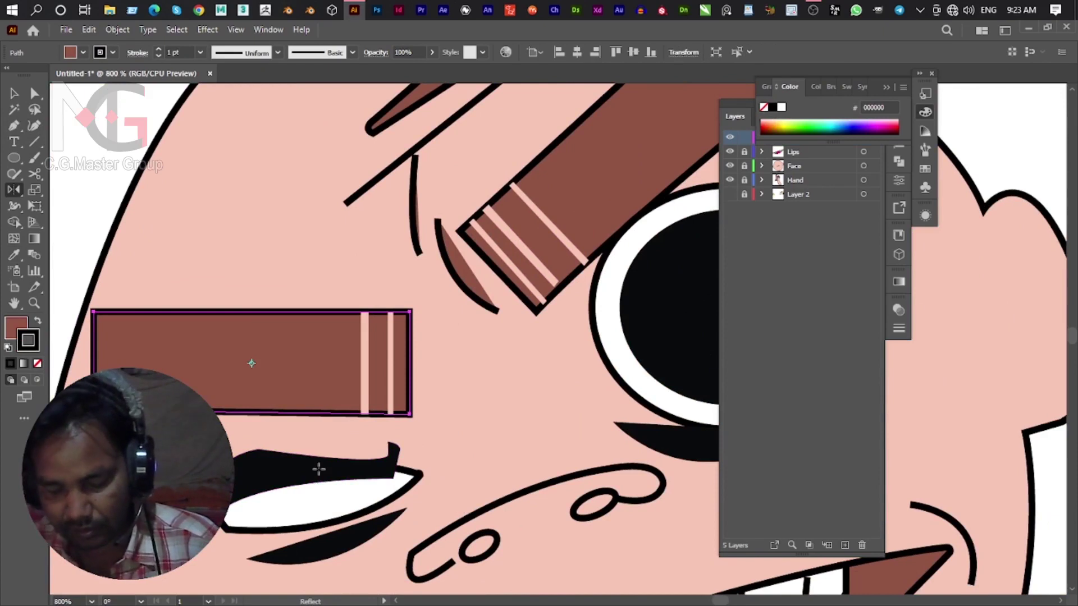
pyautogui.press('i')
pyautogui.click(320, 466)
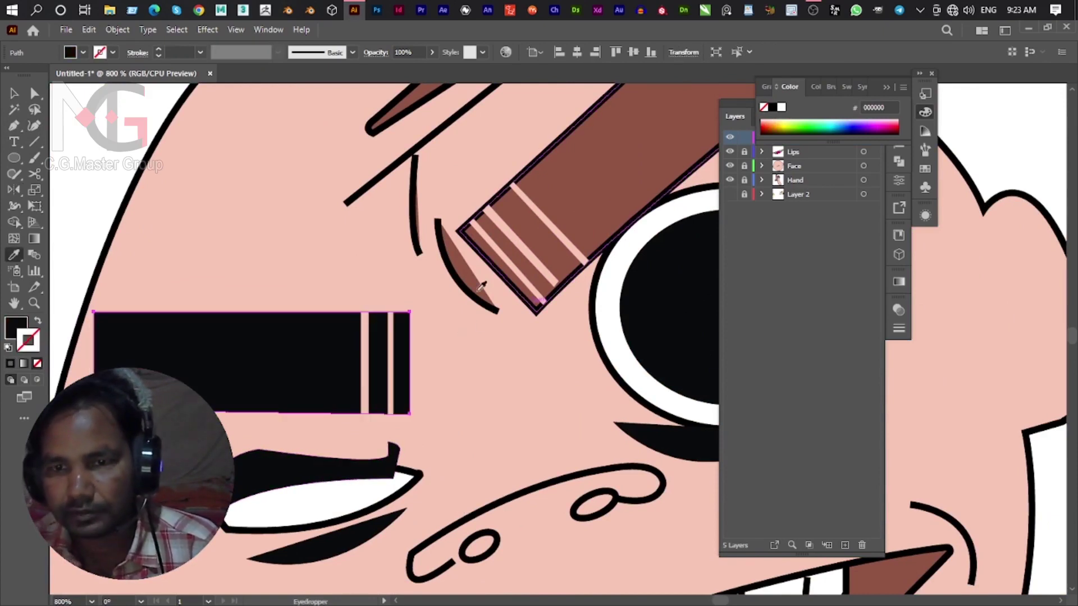
pyautogui.click(14, 93)
pyautogui.click(646, 133)
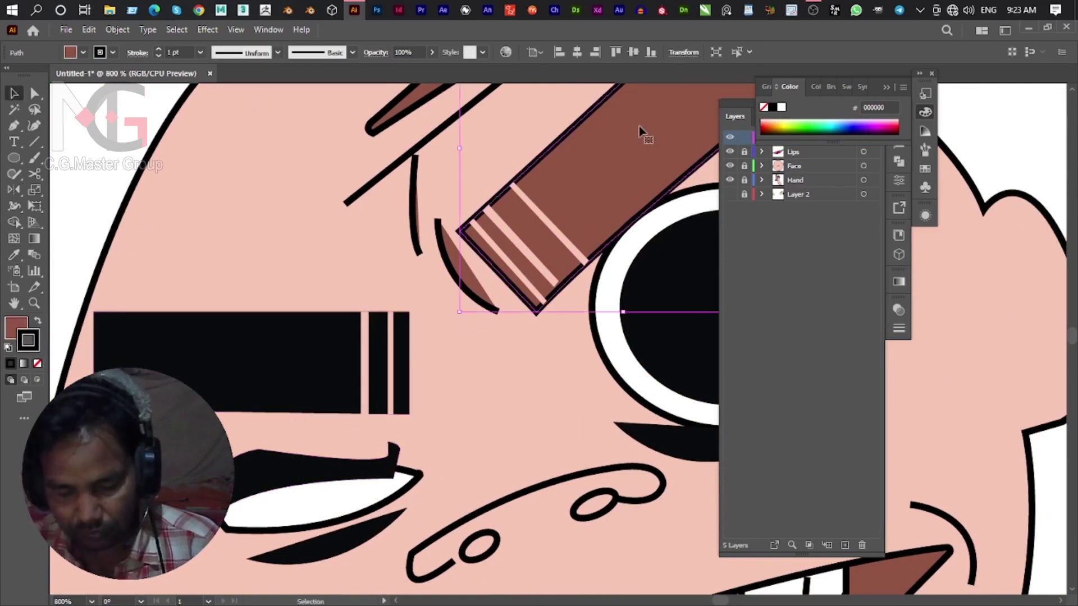
pyautogui.press('i')
pyautogui.click(300, 465)
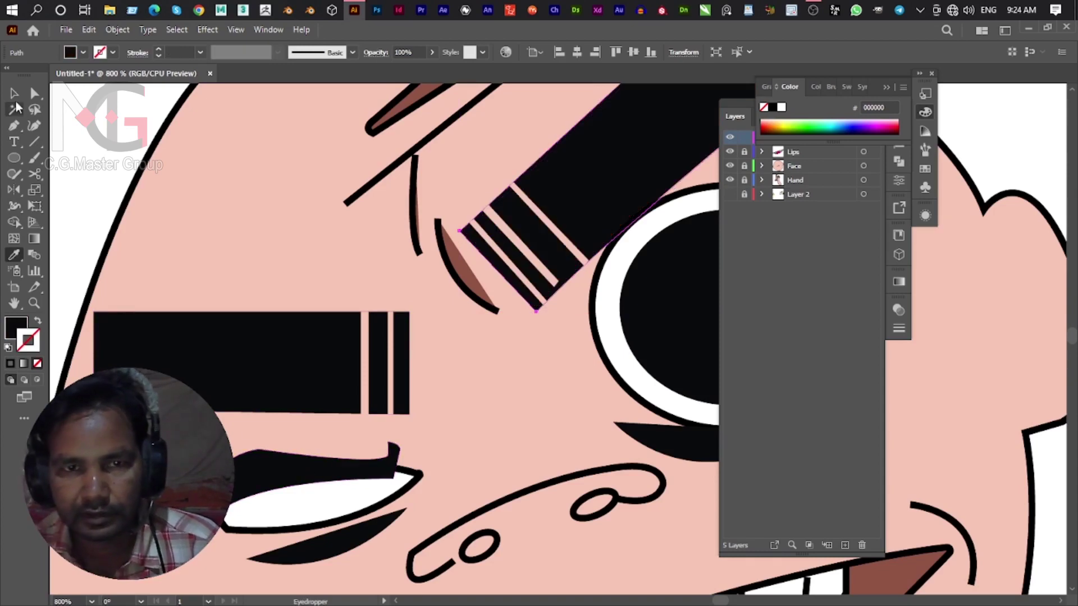
pyautogui.press('v')
# Deselect, show Layer 2's hair again, and check the artwork in Outline view.
pyautogui.scroll(-1, 373, 376)
pyautogui.scroll(-2, 372, 373)
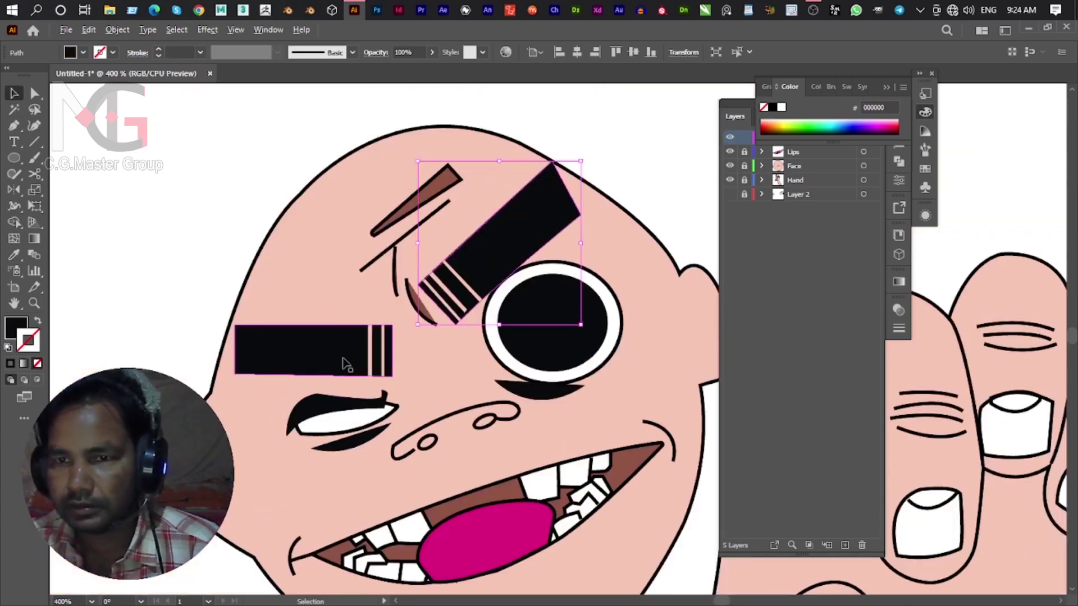
pyautogui.click(228, 178)
pyautogui.scroll(-1, 383, 355)
pyautogui.scroll(-1, 384, 354)
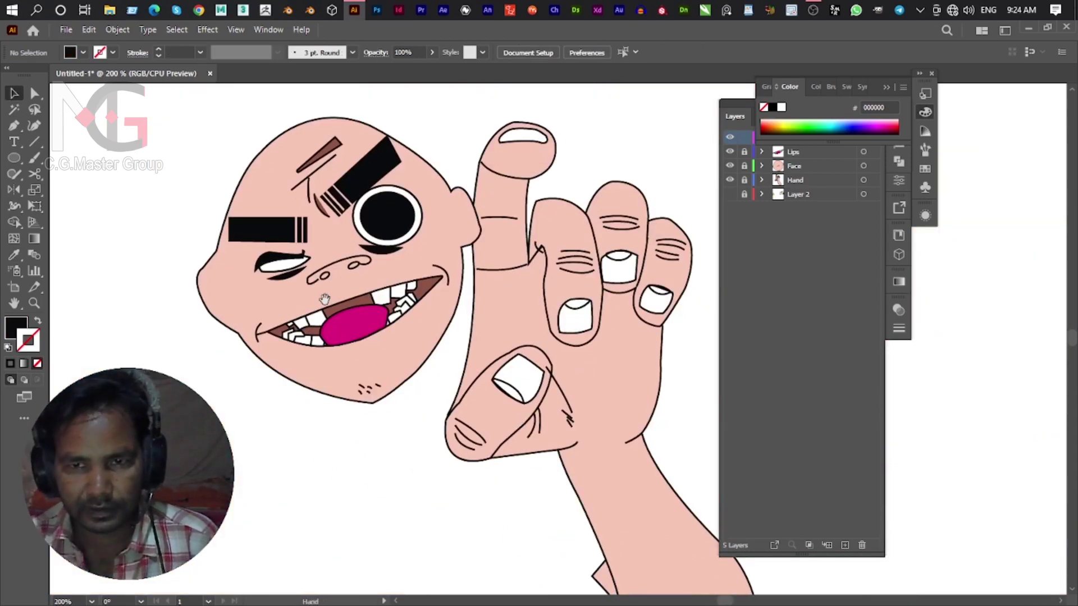
pyautogui.scroll(4, 286, 337)
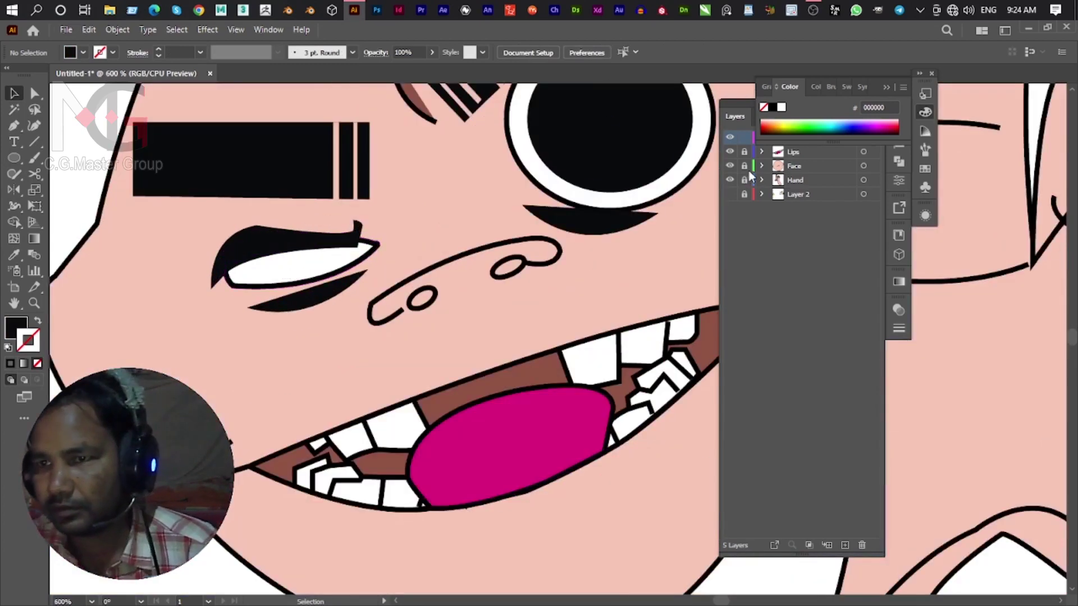
pyautogui.click(729, 194)
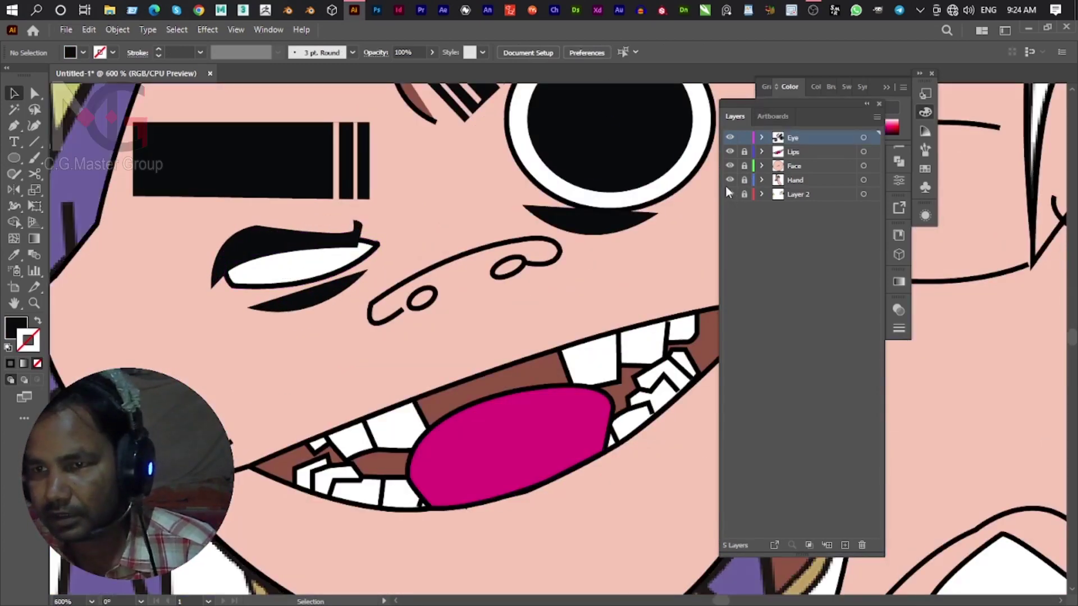
pyautogui.hotkey('ctrl', 'y')
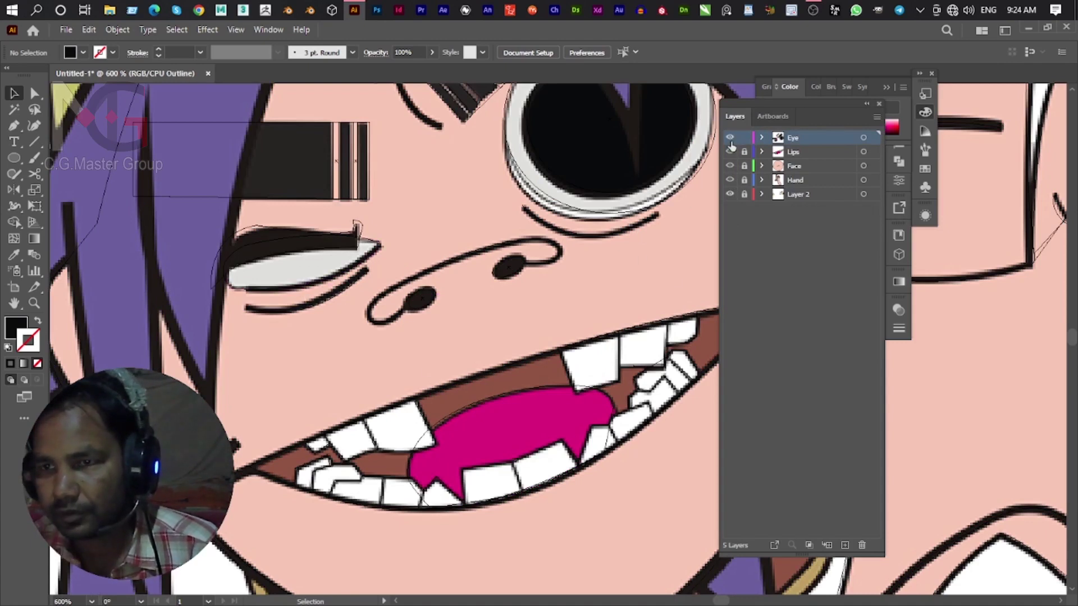
pyautogui.hotkey('ctrl', 'y')
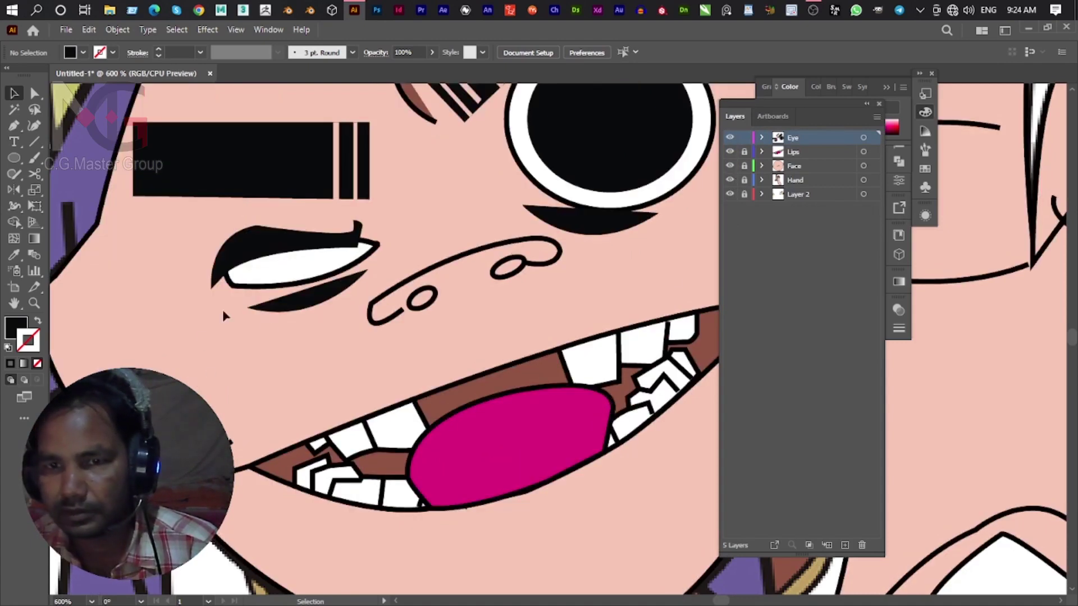
pyautogui.click(307, 301)
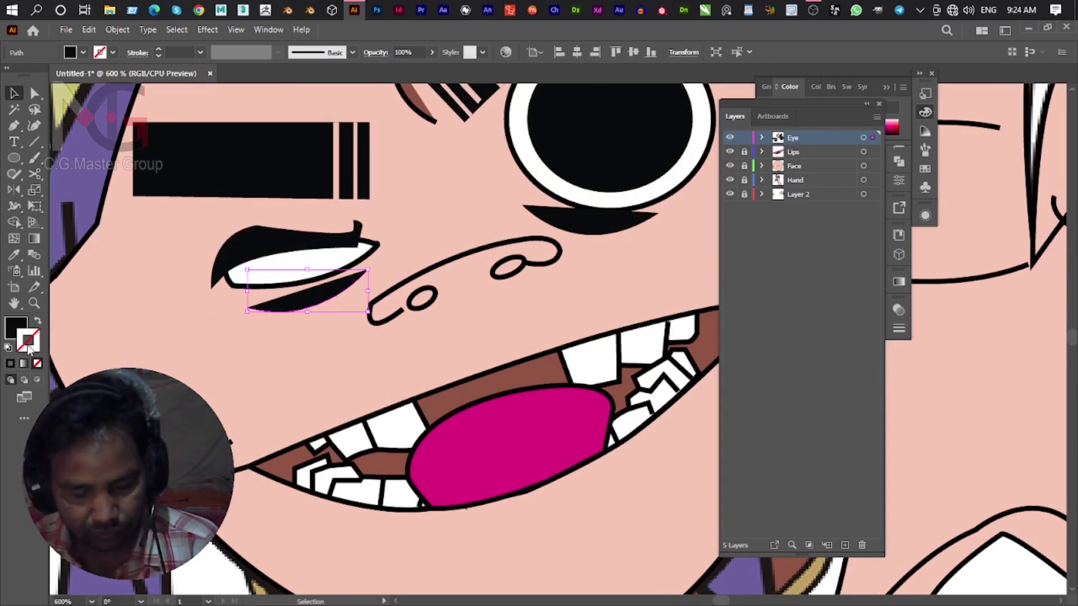
# Swap fill and stroke on the lower eyelid and test, then restore, the black curve under the right eye.
pyautogui.hotkey('shift', 'x')
pyautogui.scroll(3, 494, 351)
pyautogui.hscroll(3, 494, 351)
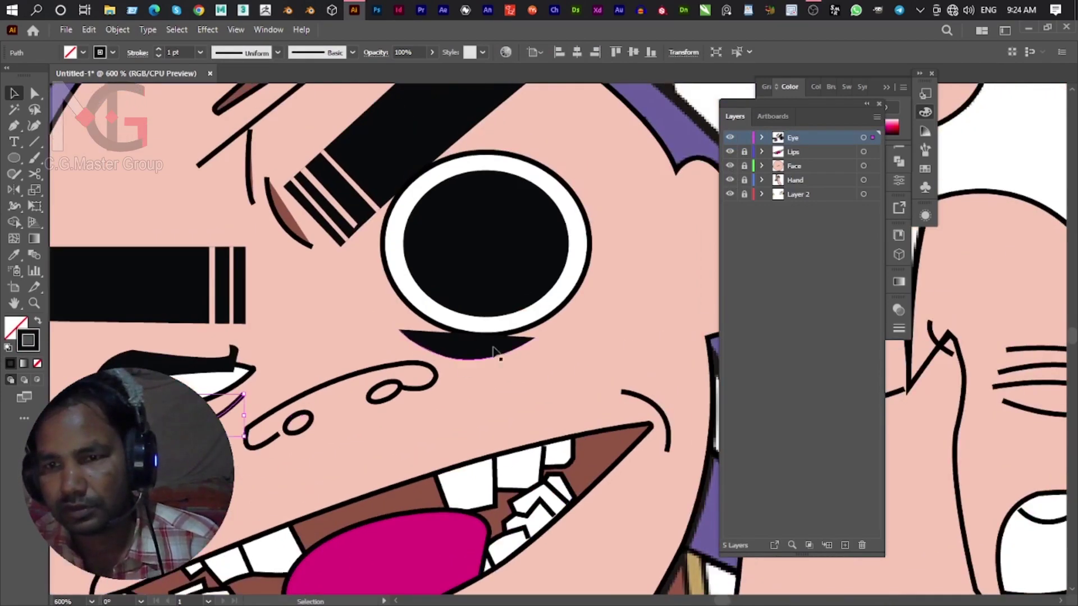
pyautogui.click(493, 351)
pyautogui.hotkey('shift', 'x')
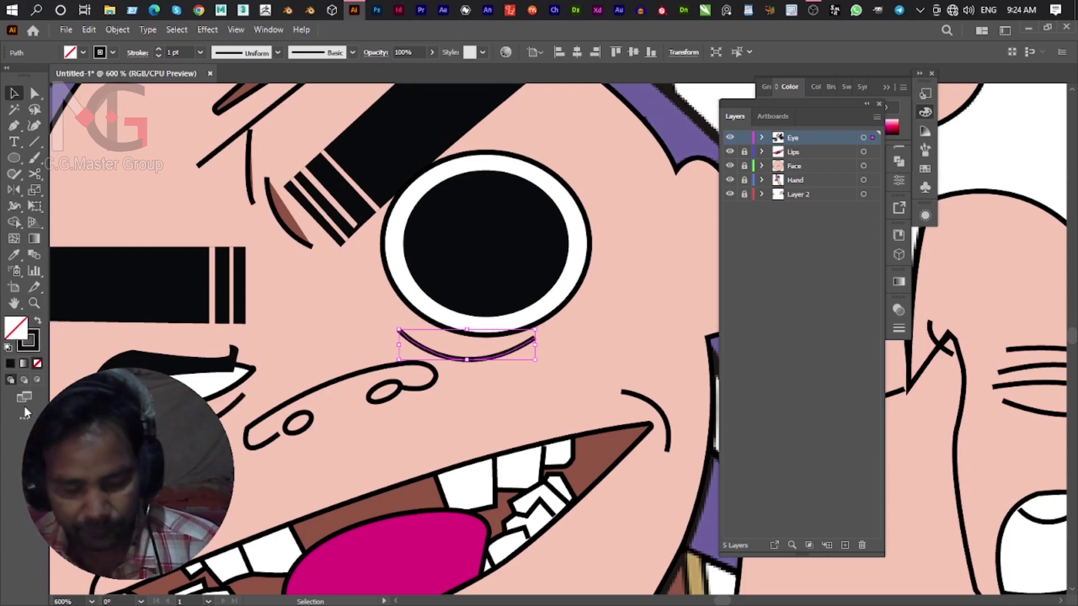
pyautogui.hotkey('shift', 'x')
pyautogui.hotkey('shift', 'x')
pyautogui.hotkey('shift', 'x')
pyautogui.hotkey('shift', 'x')
pyautogui.hotkey('shift', 'x')
pyautogui.hotkey('shift', 'x')
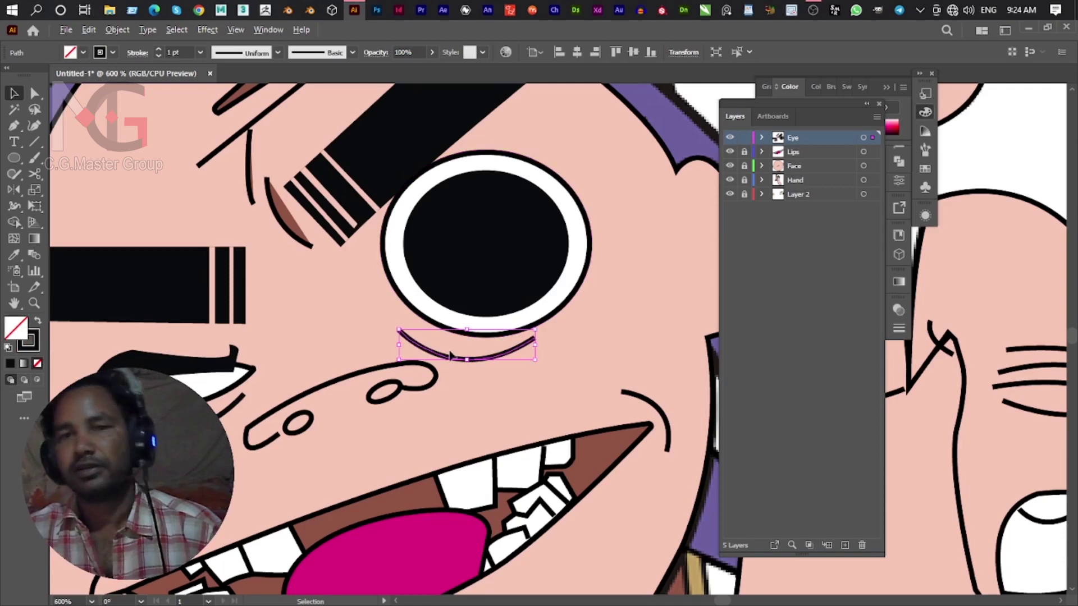
# Display the Eye layer as outlines, lock it, and add a new top layer.
pyautogui.scroll(-4, 451, 354)
pyautogui.scroll(3, 428, 375)
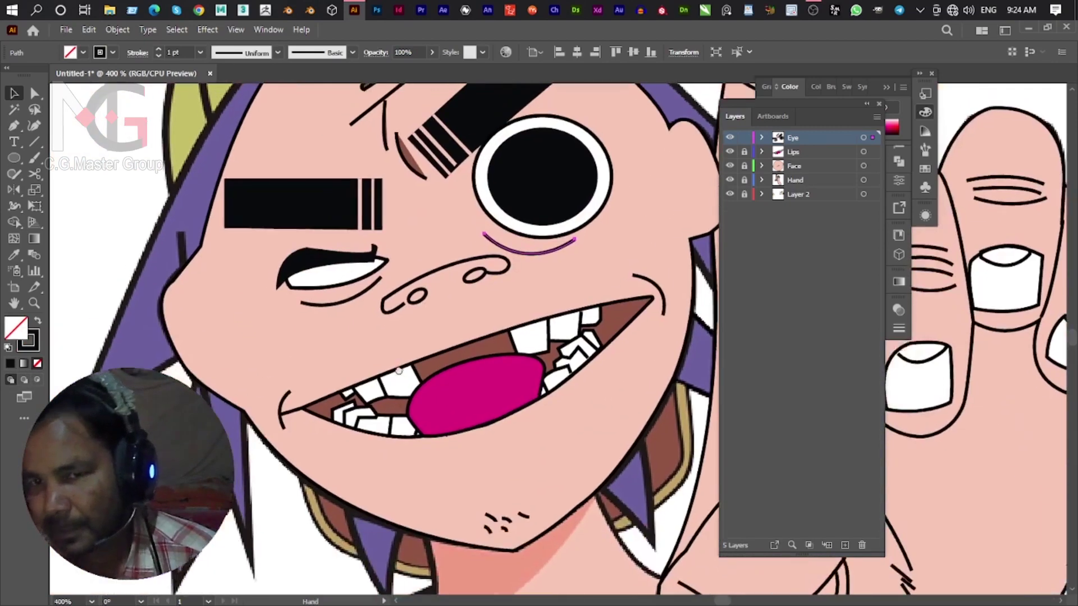
pyautogui.moveTo(399, 371); pyautogui.dragTo(403, 403)
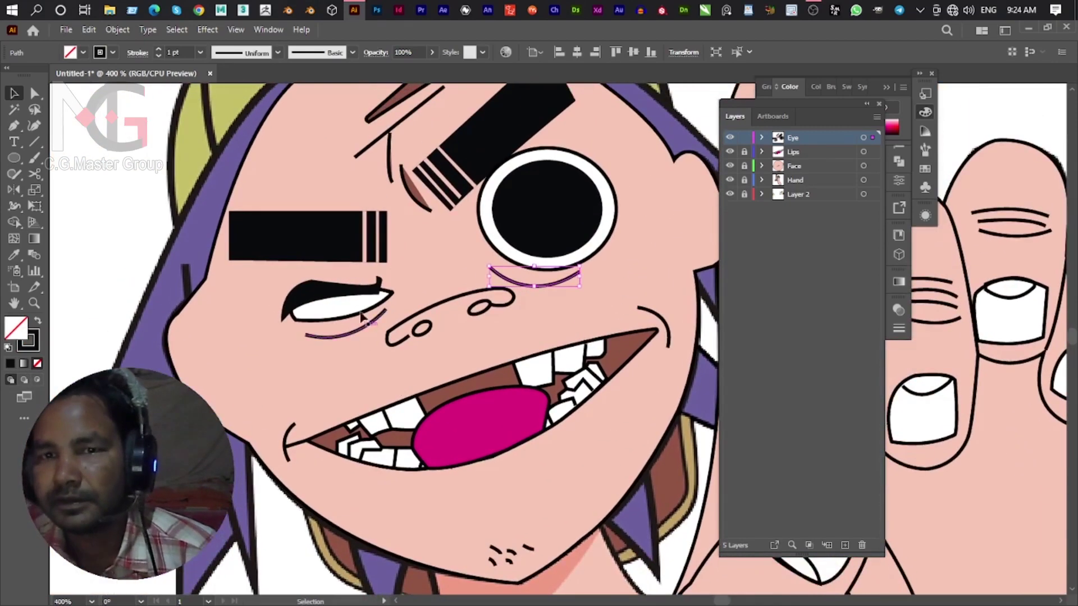
pyautogui.keyDown('ctrl'); pyautogui.click(730, 138); pyautogui.keyUp('ctrl')
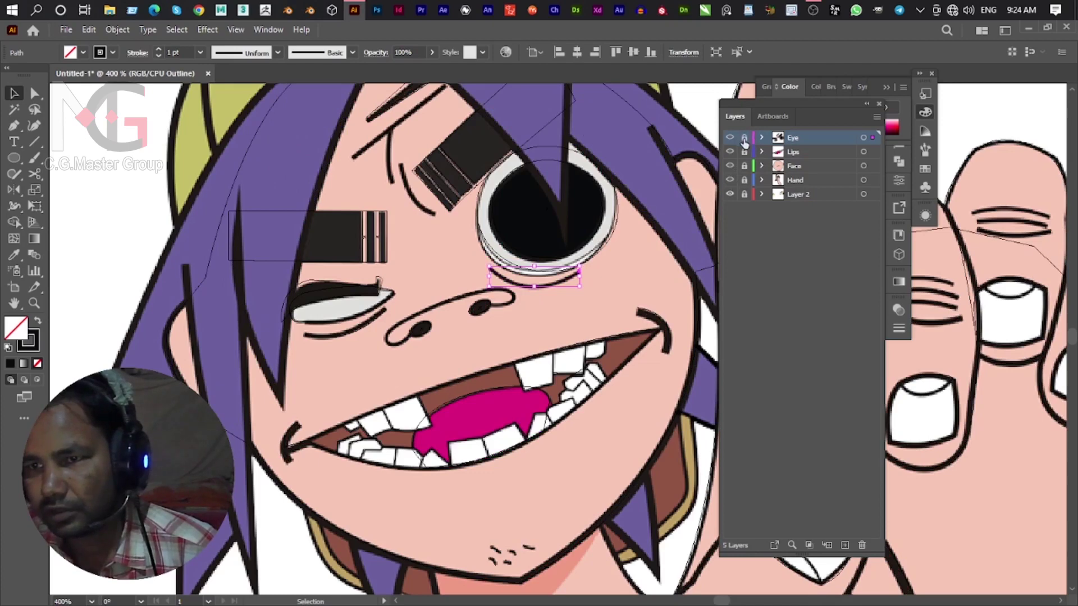
pyautogui.click(744, 139)
pyautogui.scroll(-4, 444, 348)
pyautogui.scroll(2, 443, 348)
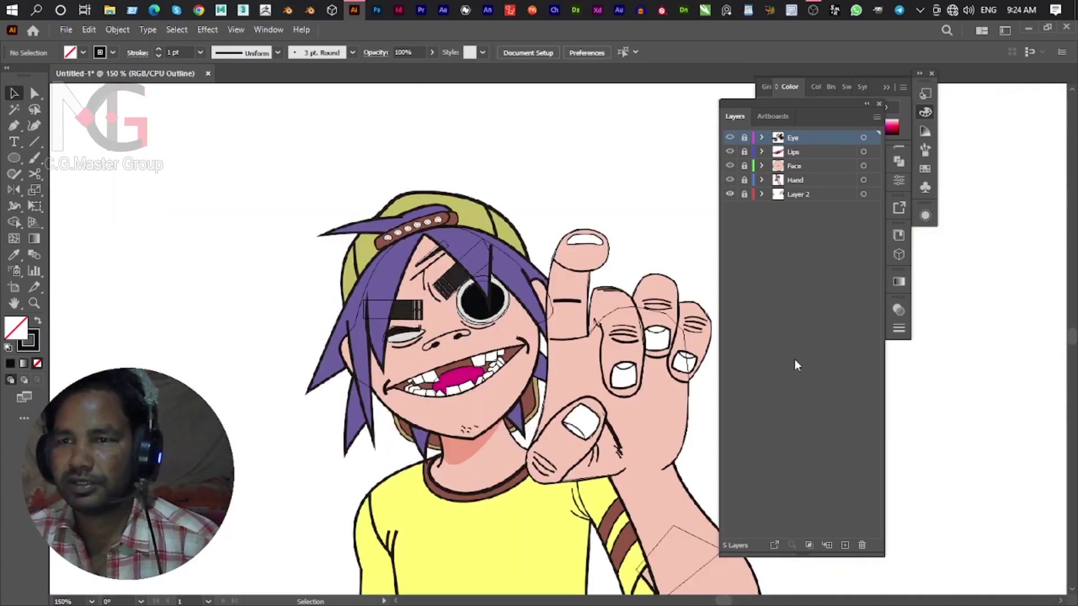
pyautogui.click(845, 545)
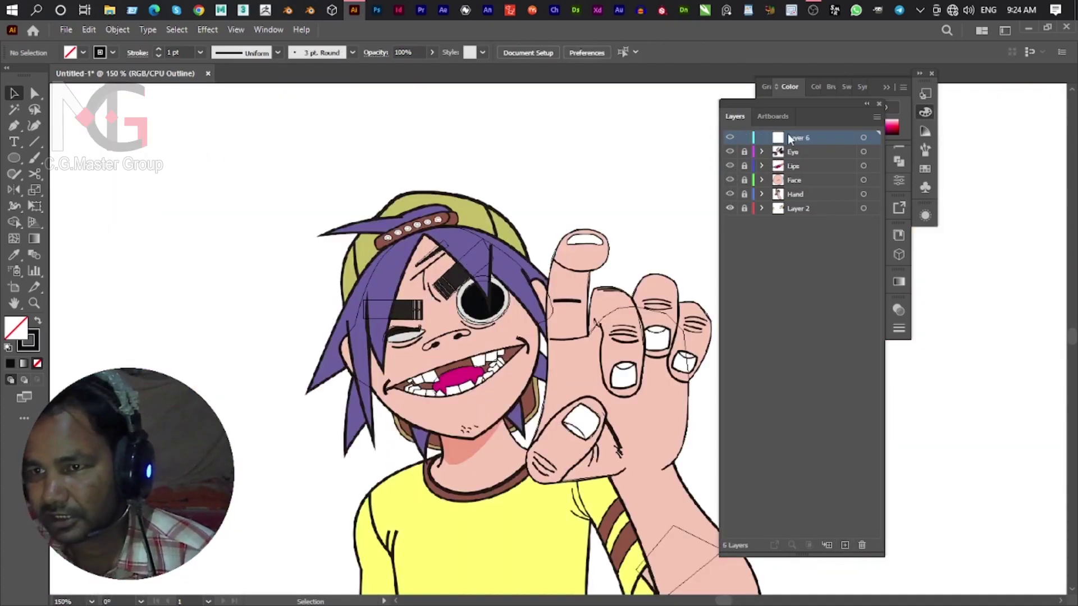
# Rename the new top layer to 'Hair'.
pyautogui.doubleClick(788, 137)
pyautogui.write('Hair')
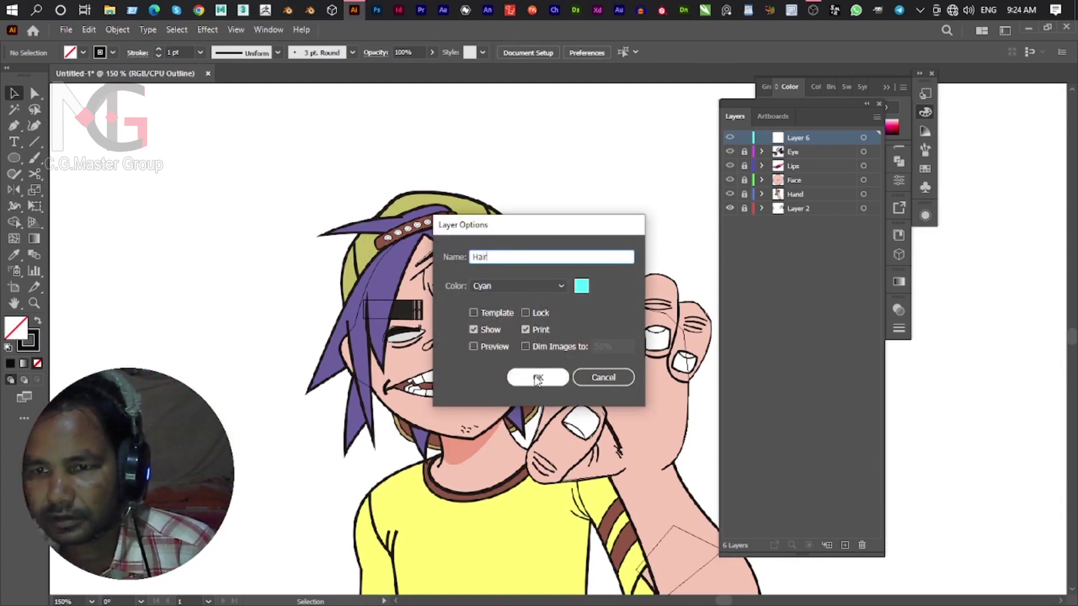
pyautogui.click(537, 378)
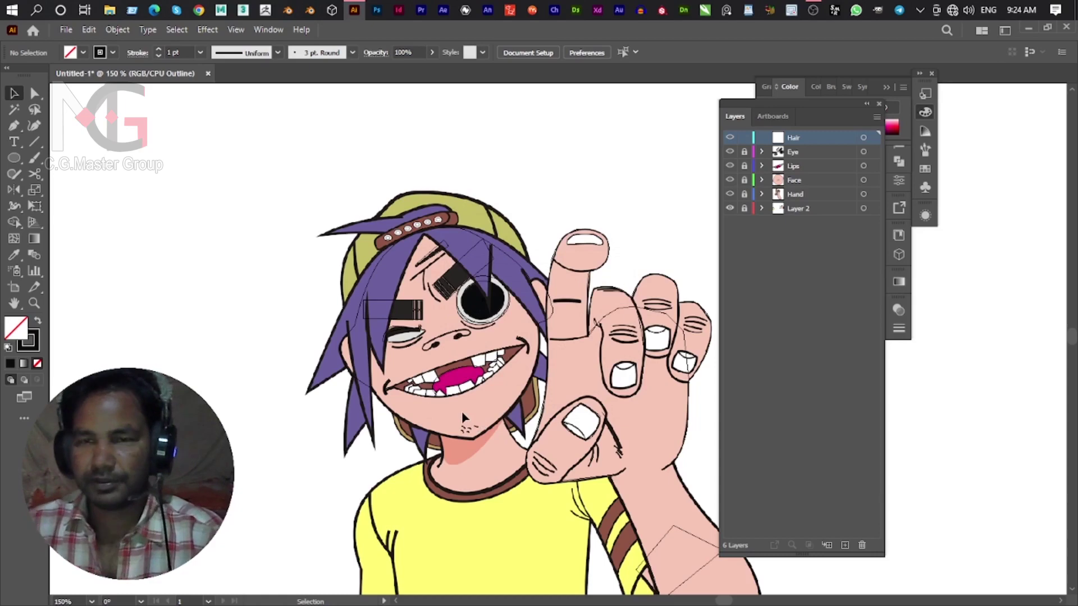
pyautogui.press('p')
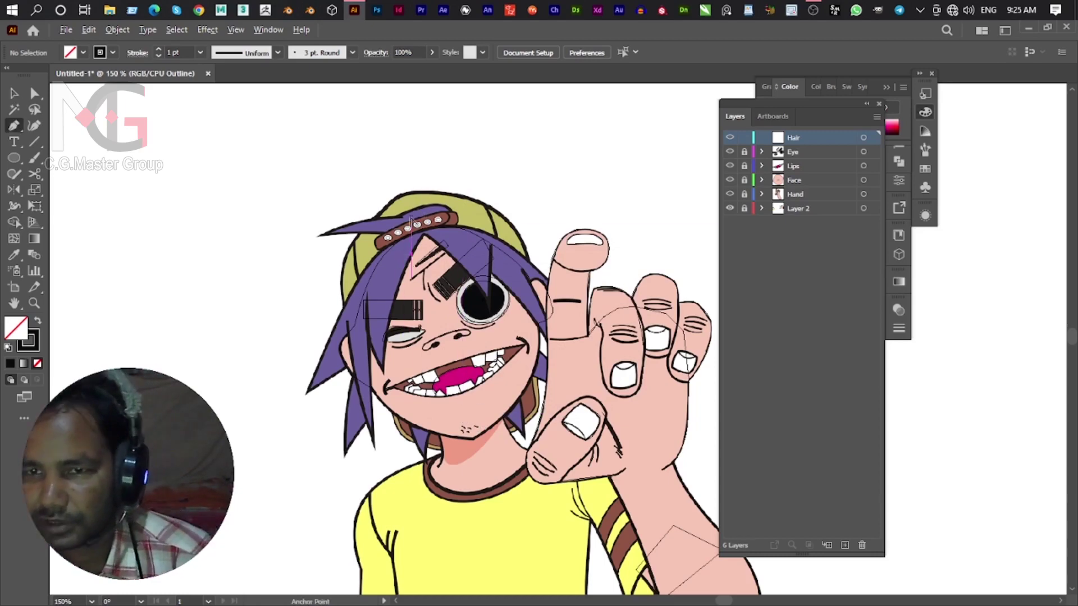
# Trace the hair from the cap band down the left edge to the left strand tip and back.
pyautogui.scroll(2, 413, 233)
pyautogui.moveTo(374, 305); pyautogui.dragTo(375, 272)
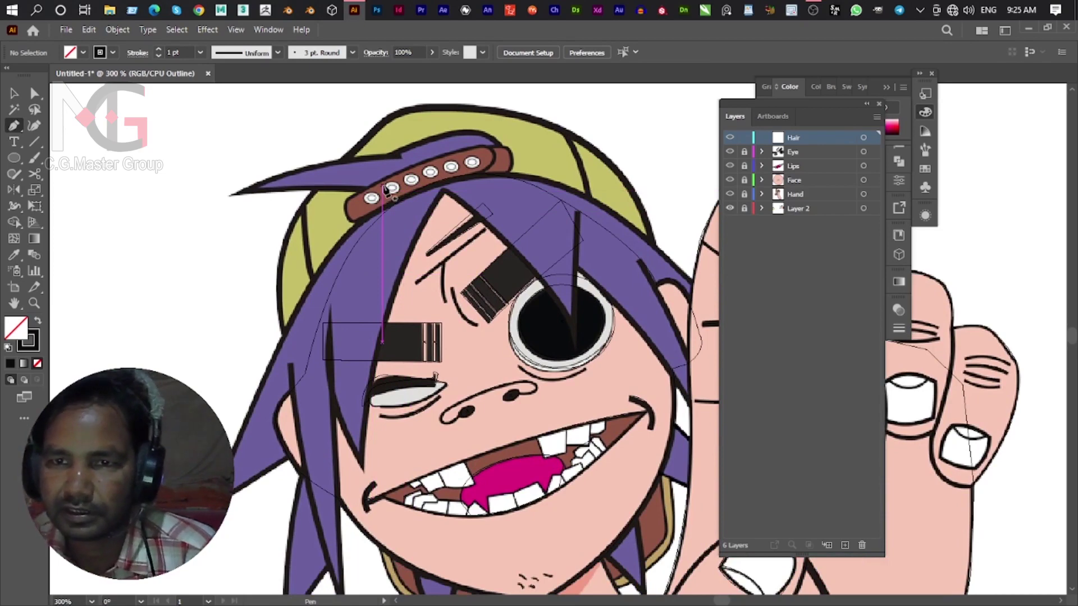
pyautogui.click(380, 158)
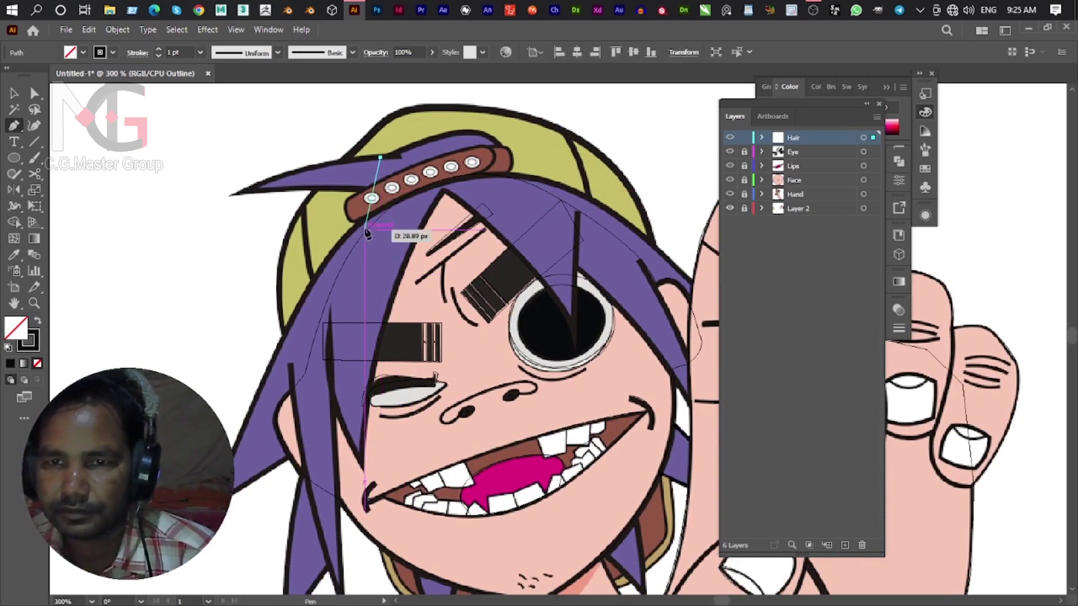
pyautogui.click(383, 201)
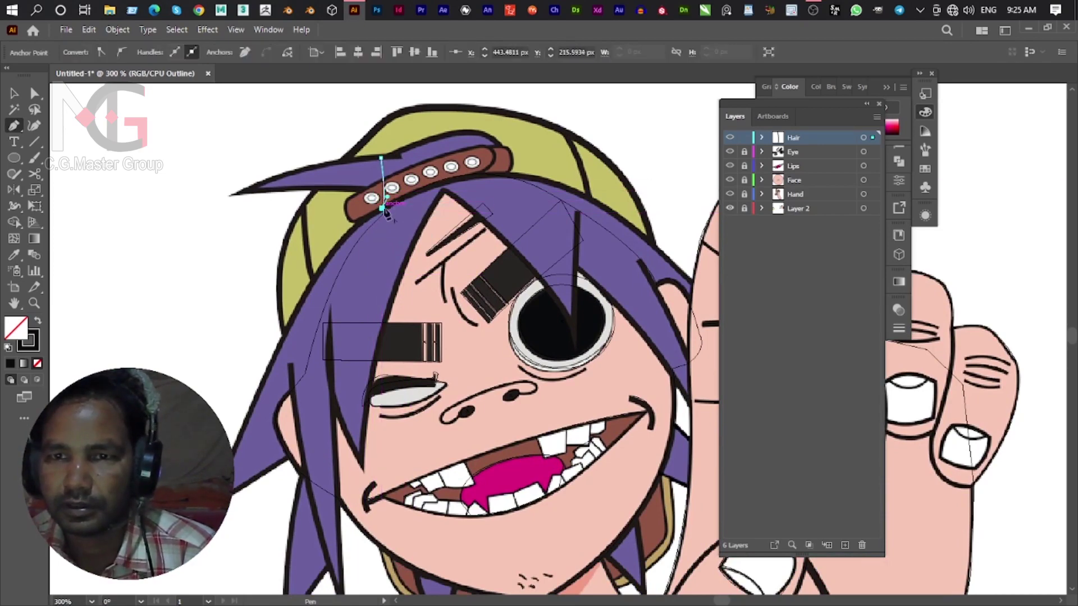
pyautogui.moveTo(382, 207); pyautogui.dragTo(407, 117)
pyautogui.moveTo(310, 244); pyautogui.dragTo(283, 313)
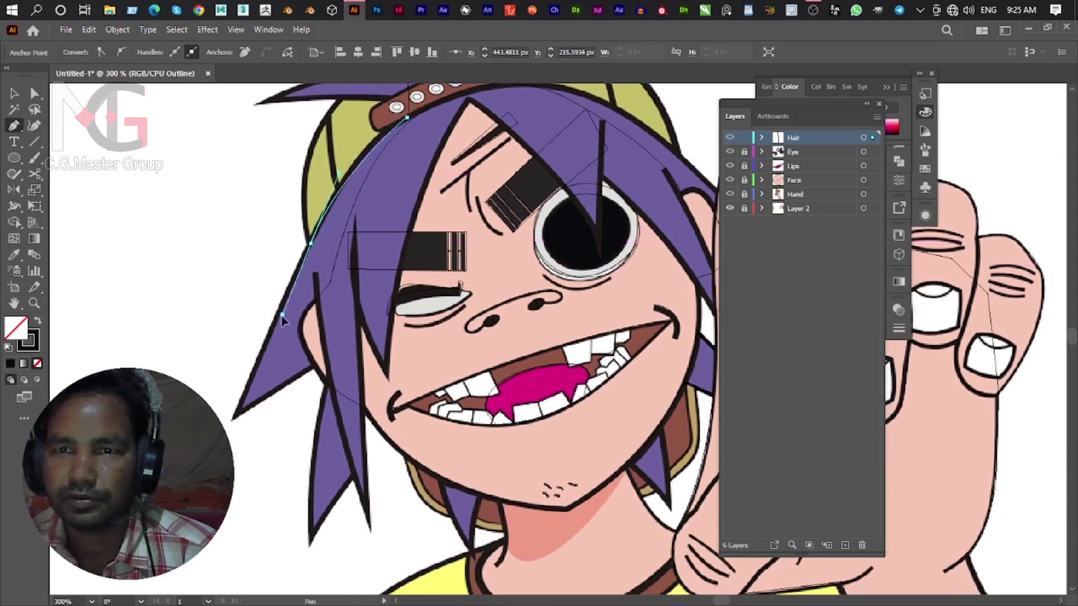
pyautogui.click(310, 243)
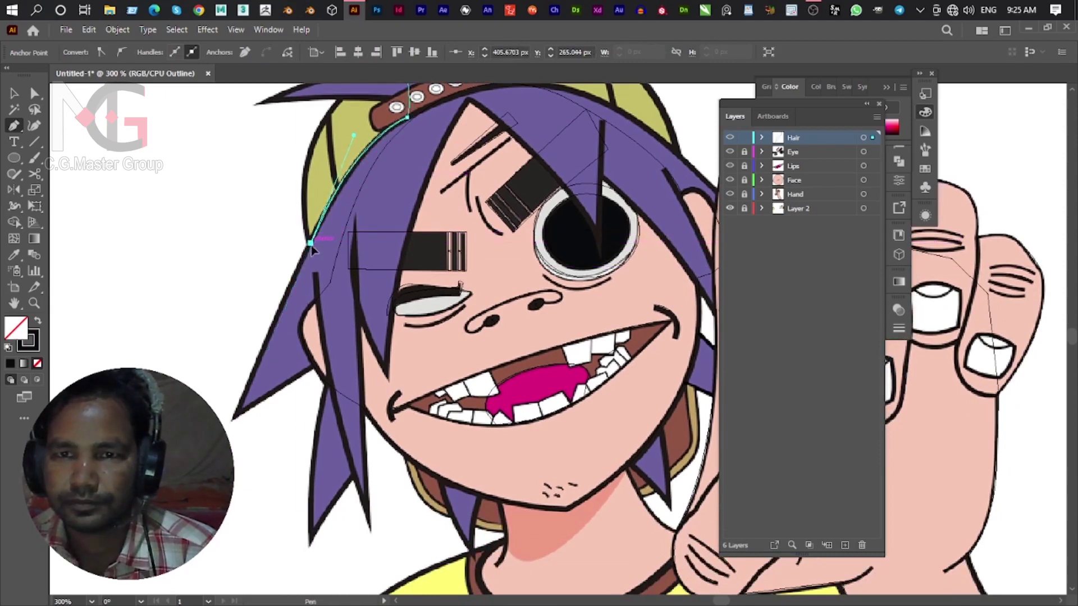
pyautogui.click(238, 415)
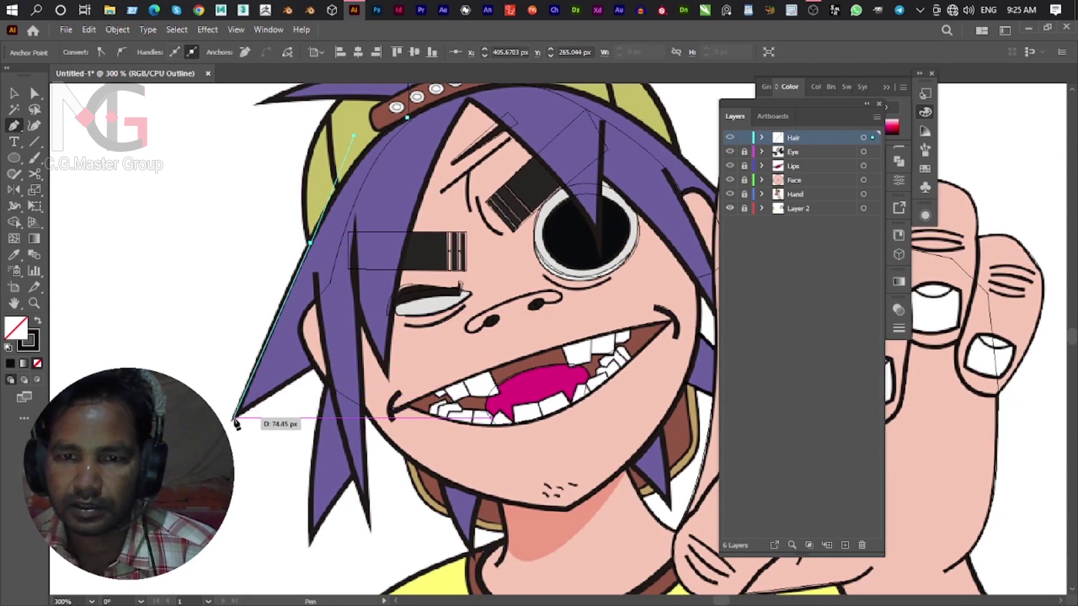
pyautogui.moveTo(234, 419); pyautogui.dragTo(315, 368)
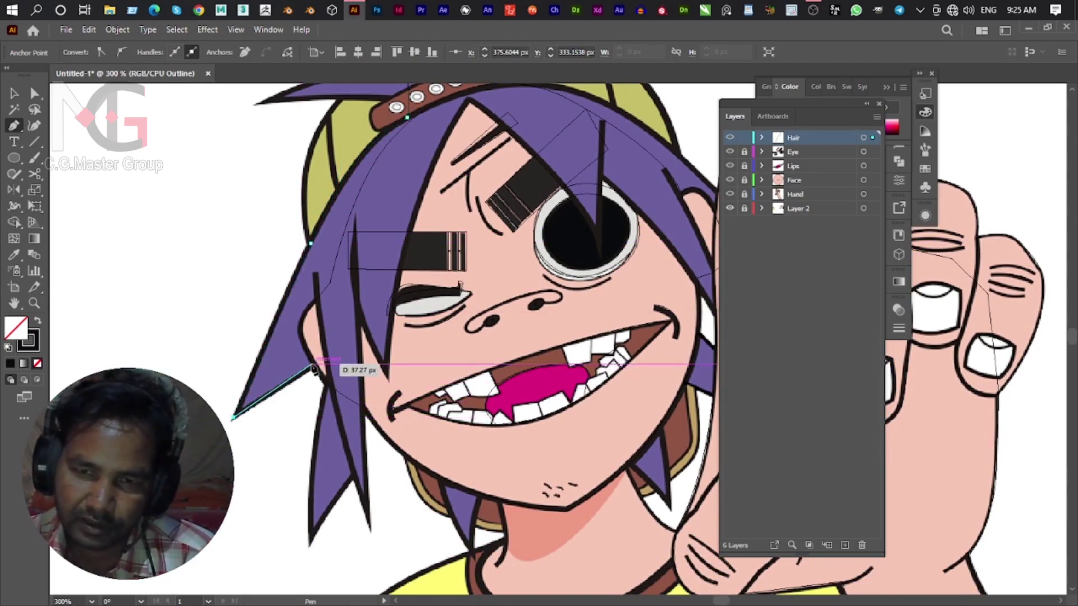
pyautogui.moveTo(313, 366)
pyautogui.mouseDown()
pyautogui.moveTo(293, 319)
pyautogui.moveTo(300, 326)
pyautogui.moveTo(316, 306)
pyautogui.mouseUp()
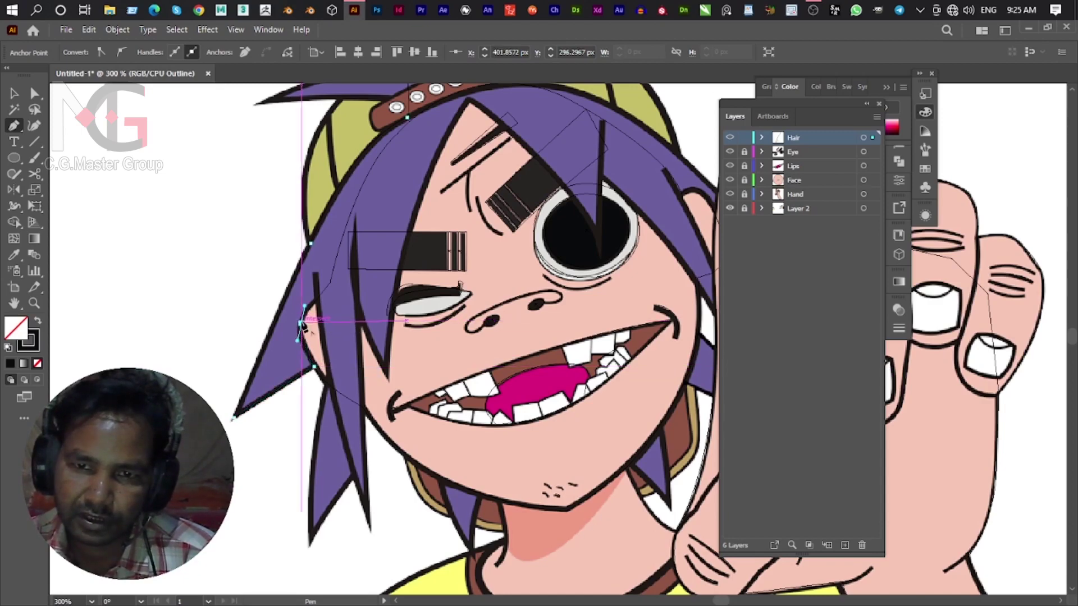
pyautogui.click(315, 303)
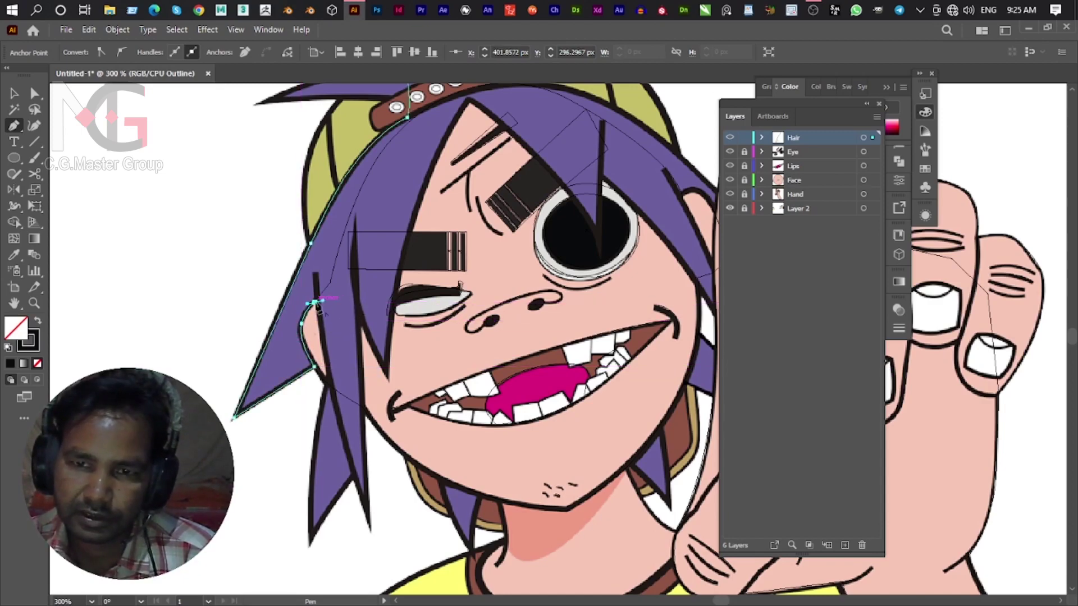
# Continue the outline along the fringe strands, making sharp corners at their tips and returning toward the cap.
pyautogui.click(348, 324)
pyautogui.moveTo(353, 243); pyautogui.dragTo(357, 253)
pyautogui.hotkey('ctrl', 'z')
pyautogui.moveTo(357, 339); pyautogui.dragTo(356, 256)
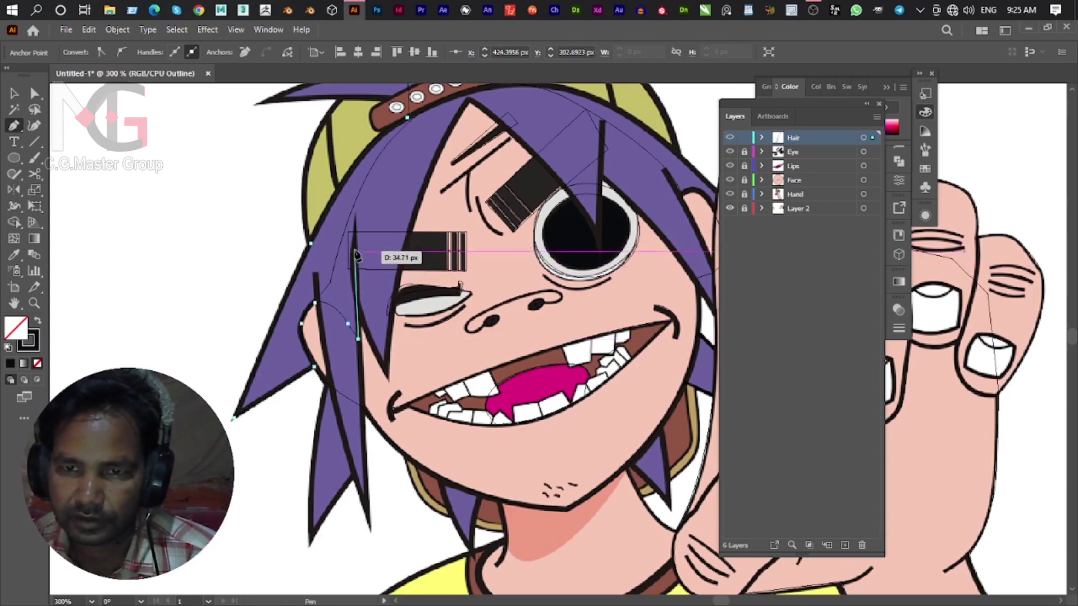
pyautogui.moveTo(361, 235); pyautogui.dragTo(354, 246)
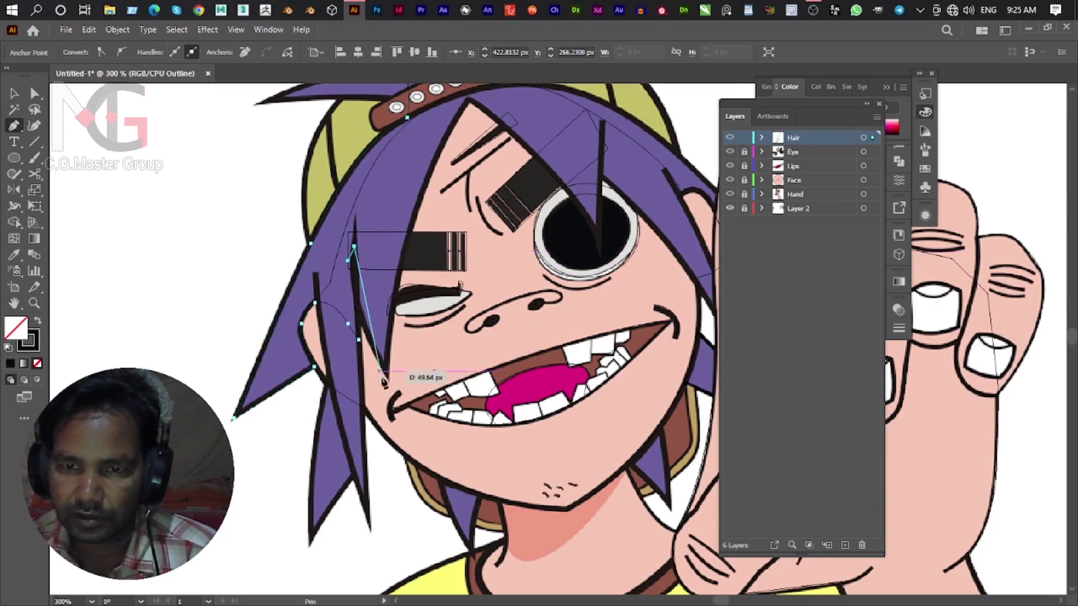
pyautogui.moveTo(390, 378); pyautogui.dragTo(412, 393)
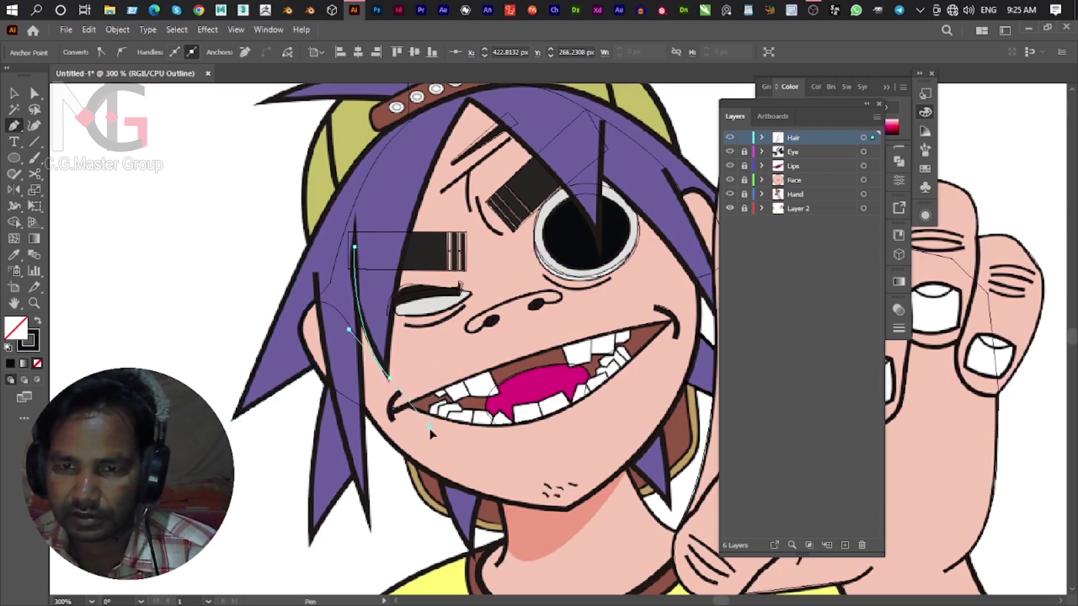
pyautogui.click(390, 377)
pyautogui.scroll(2, 404, 280)
pyautogui.moveTo(431, 168); pyautogui.dragTo(483, 117)
pyautogui.scroll(5, 500, 112)
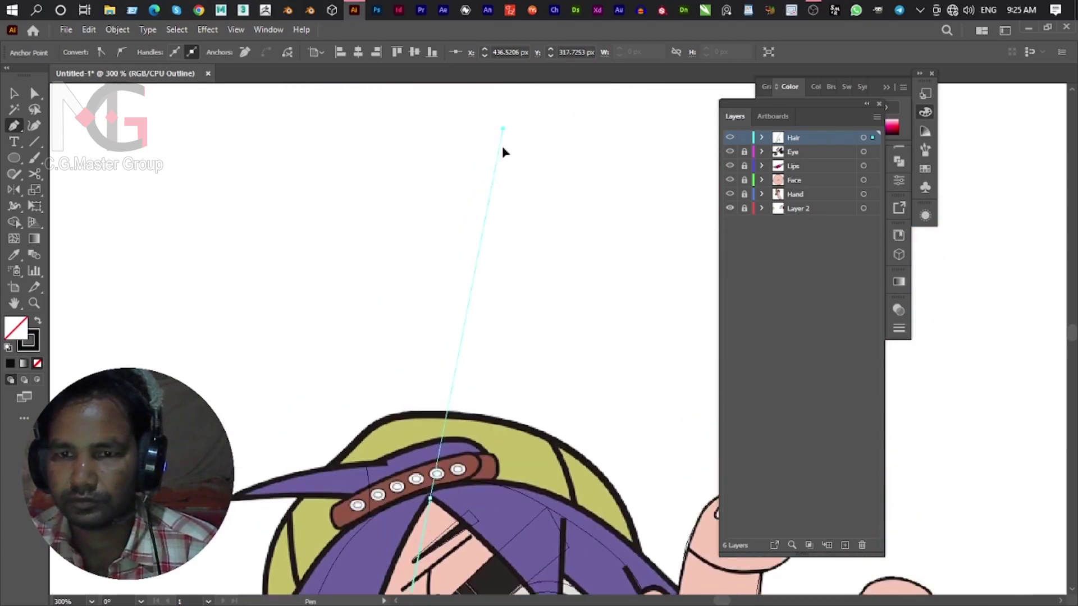
pyautogui.scroll(-5, 493, 335)
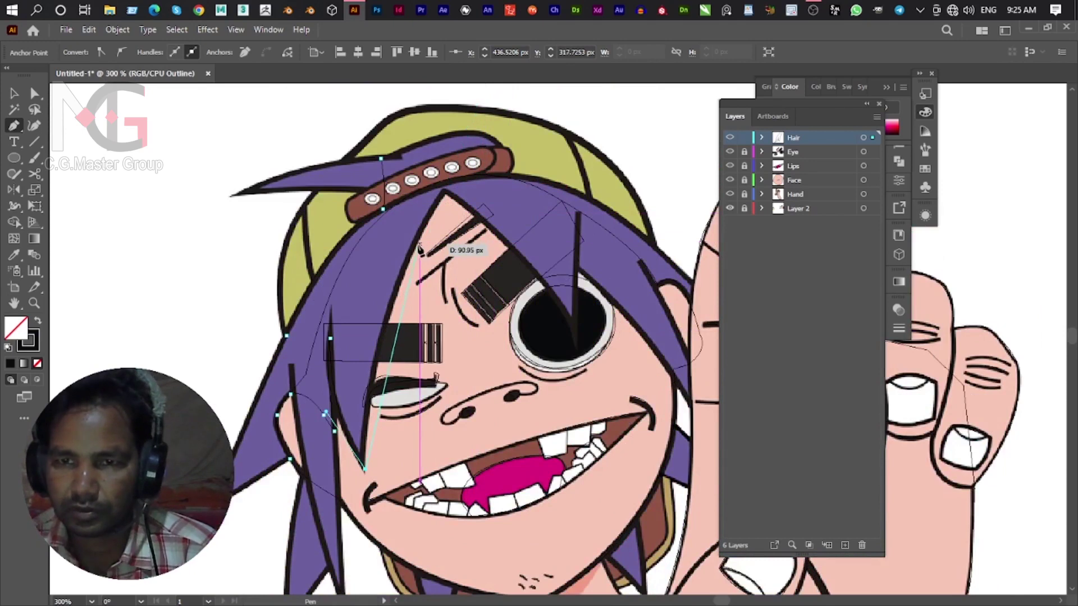
pyautogui.moveTo(413, 254)
pyautogui.mouseDown()
pyautogui.moveTo(454, 179)
pyautogui.moveTo(448, 190)
pyautogui.mouseUp()
pyautogui.keyDown('alt'); pyautogui.click(447, 191); pyautogui.keyUp('alt')
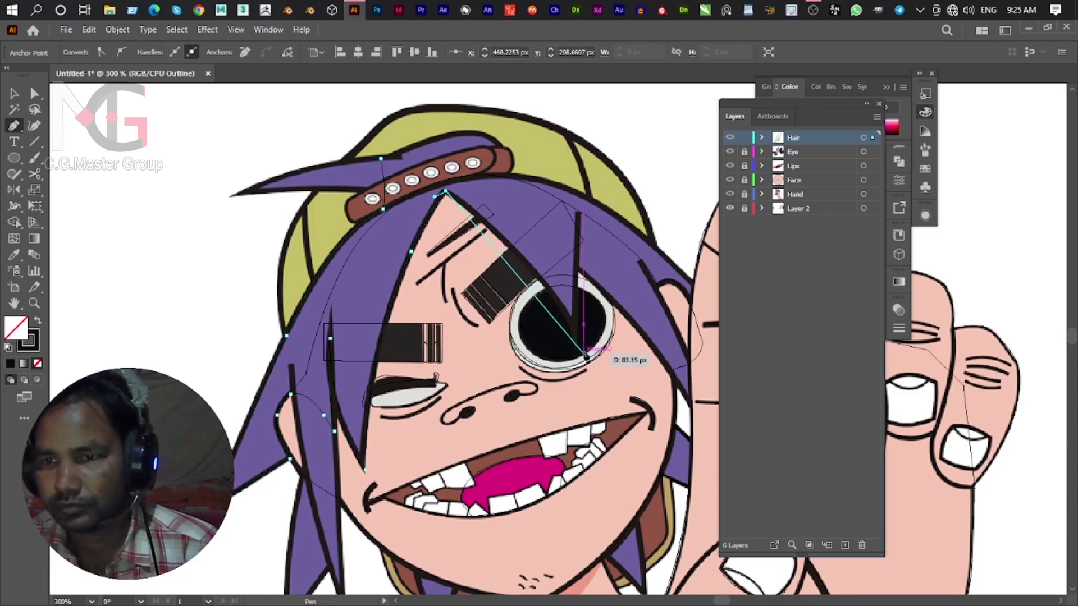
# Curve the path down to the strand over the eye, bringing the right hair edge into view.
pyautogui.moveTo(573, 337); pyautogui.dragTo(572, 380)
pyautogui.moveTo(595, 418); pyautogui.dragTo(599, 419)
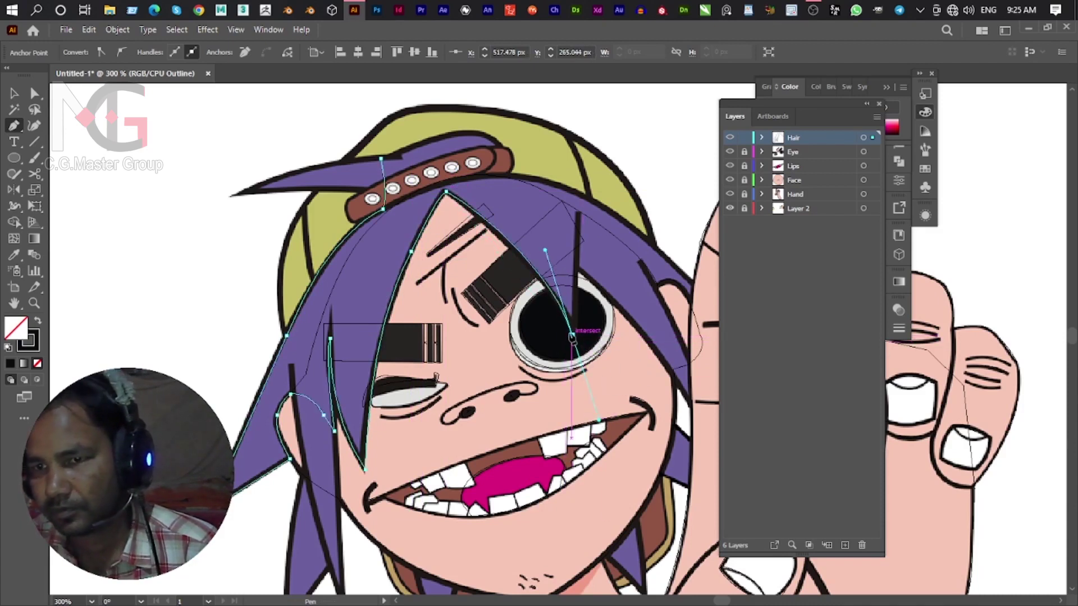
pyautogui.moveTo(572, 337); pyautogui.dragTo(488, 333)
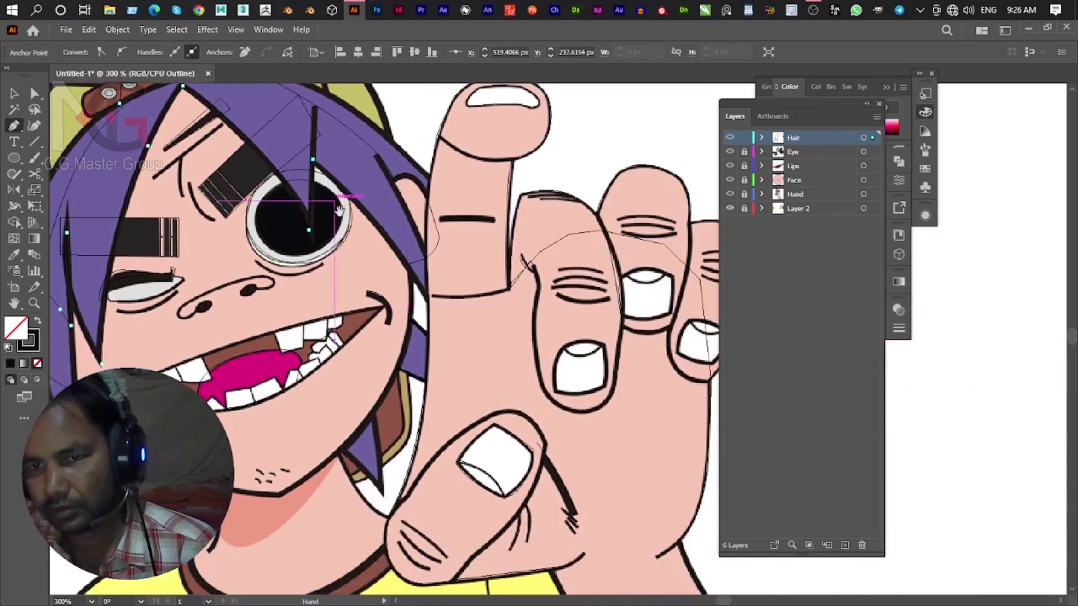
pyautogui.moveTo(494, 314); pyautogui.dragTo(315, 213)
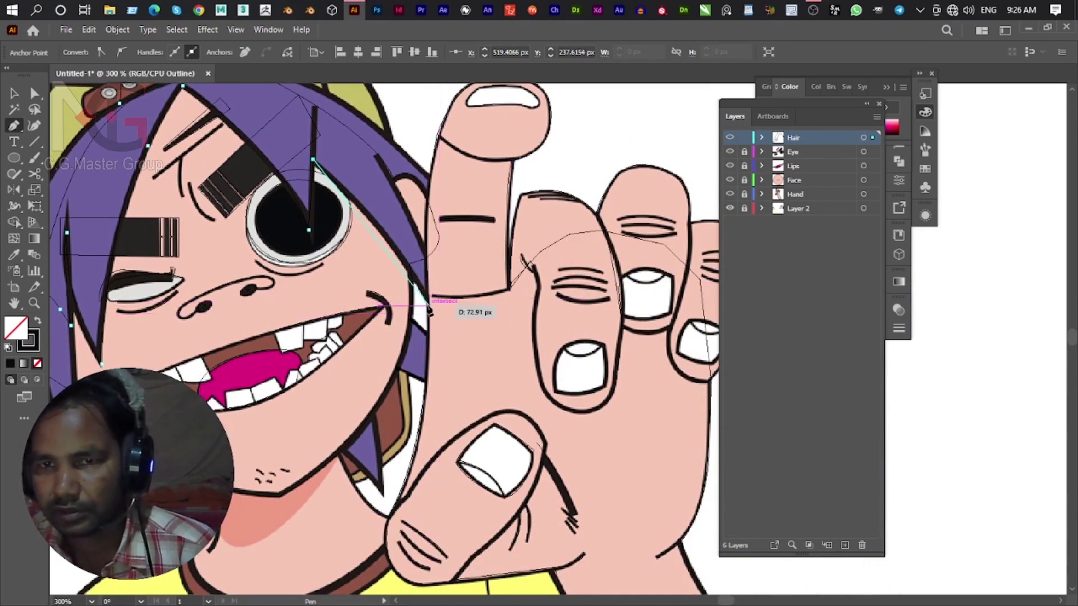
pyautogui.moveTo(426, 303); pyautogui.dragTo(448, 369)
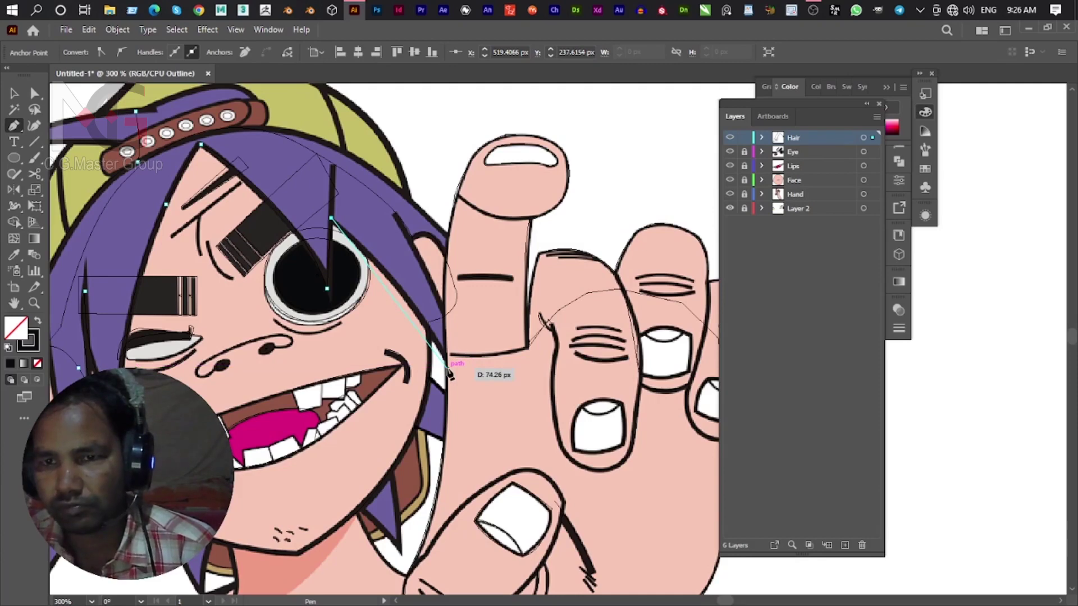
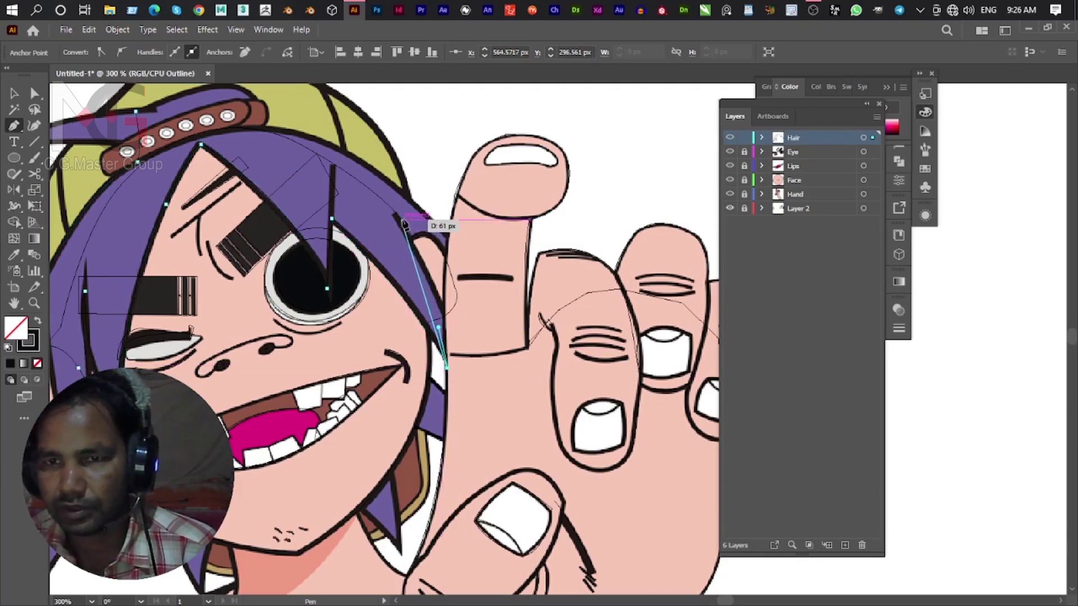
# Trace the hair's lower and right edges with curved anchors up to a sharp corner at the top.
pyautogui.moveTo(416, 250); pyautogui.dragTo(371, 230)
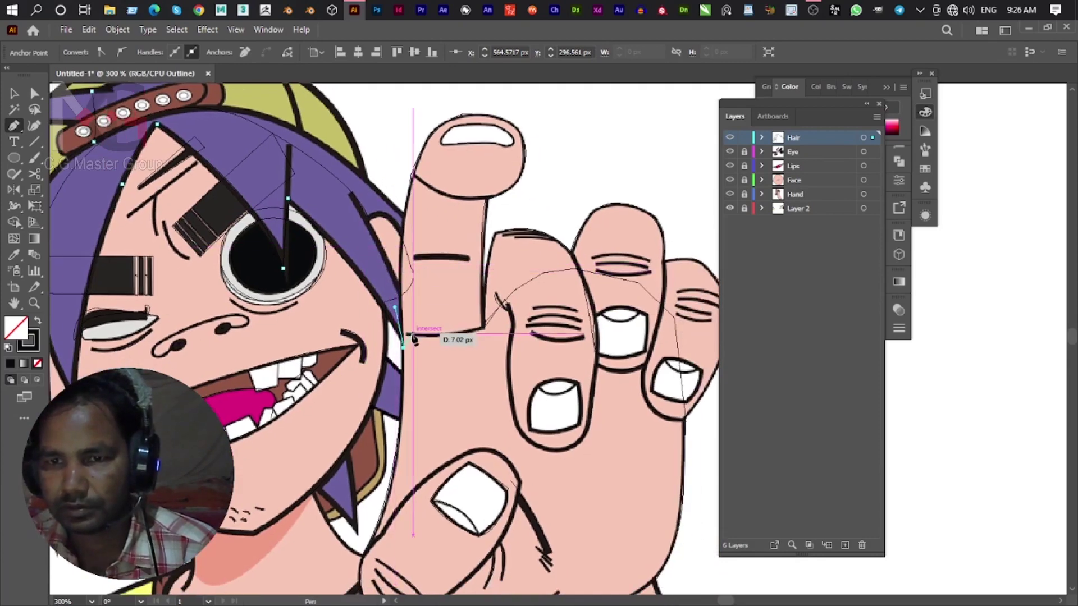
pyautogui.hotkey('ctrl', 'z')
pyautogui.moveTo(414, 371); pyautogui.dragTo(419, 399)
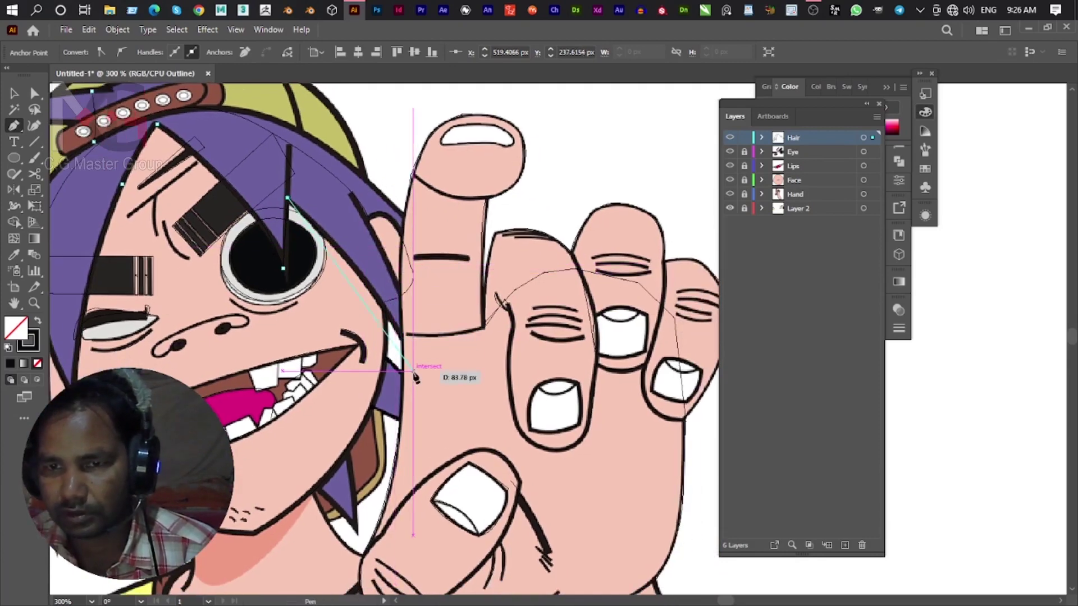
pyautogui.click(416, 372)
pyautogui.moveTo(391, 275)
pyautogui.mouseDown()
pyautogui.moveTo(365, 218)
pyautogui.moveTo(393, 223)
pyautogui.mouseUp()
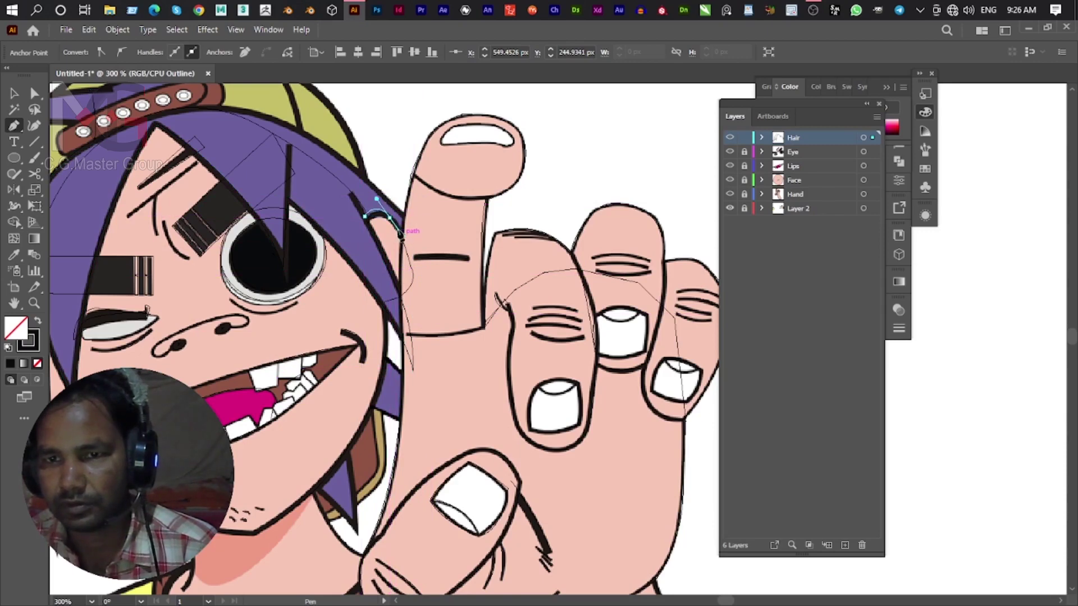
pyautogui.moveTo(397, 226); pyautogui.dragTo(400, 230)
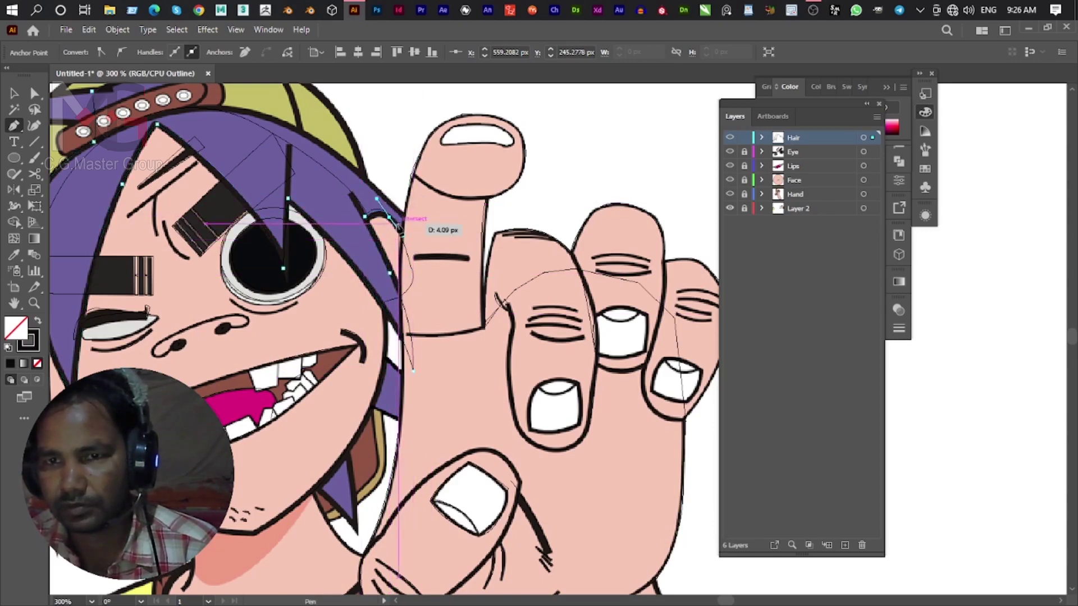
pyautogui.moveTo(420, 261); pyautogui.dragTo(420, 239)
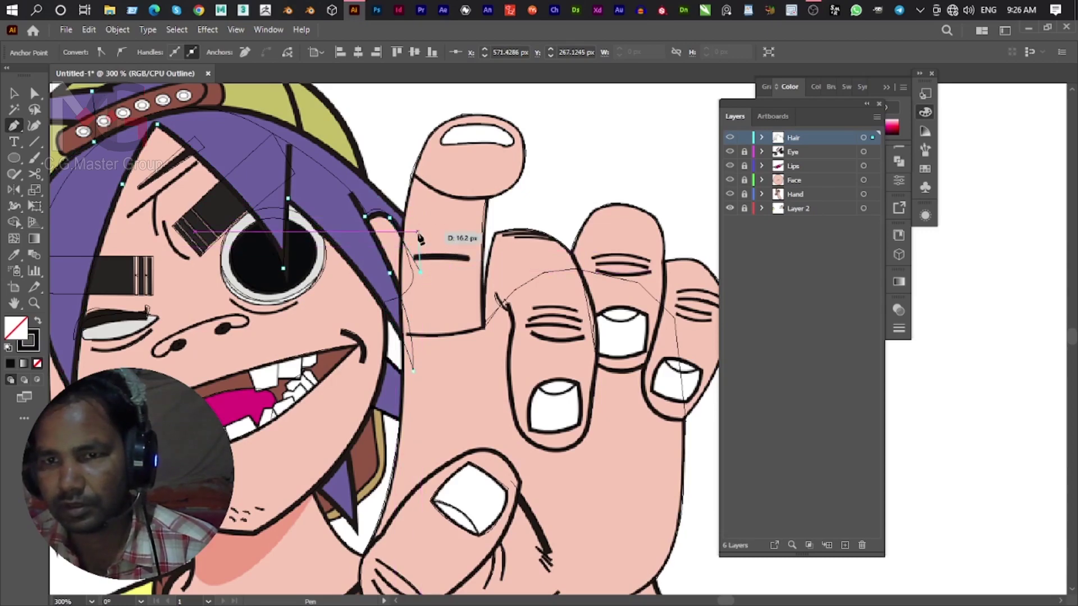
pyautogui.moveTo(399, 208)
pyautogui.mouseDown()
pyautogui.moveTo(213, 109)
pyautogui.moveTo(122, 115)
pyautogui.mouseUp()
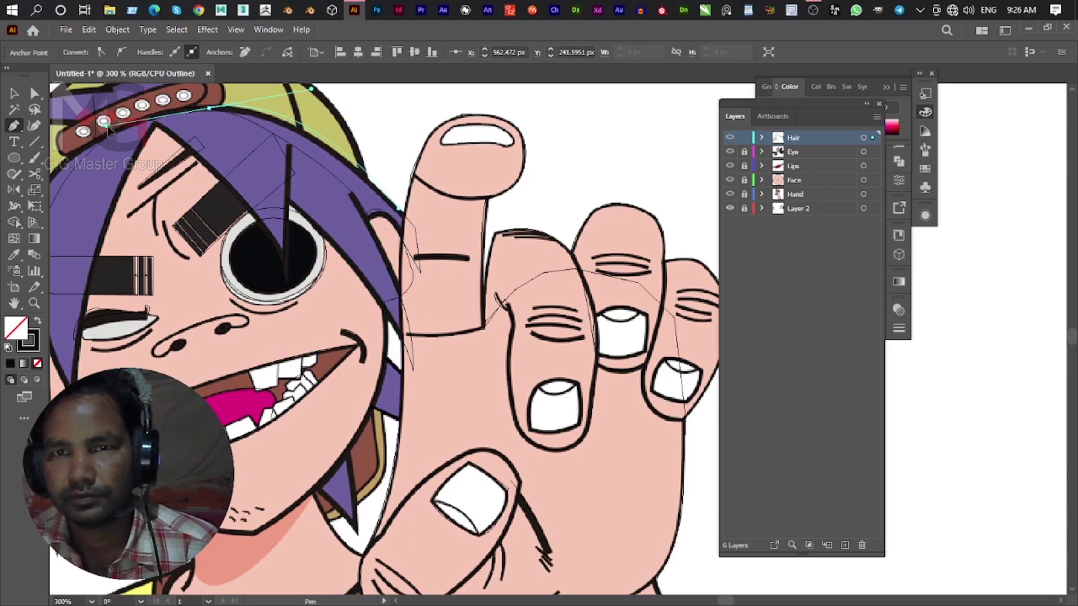
pyautogui.click(209, 108)
# Trace the fringe under the cap strap and close the hair outline on its start point.
pyautogui.moveTo(213, 111); pyautogui.dragTo(335, 296)
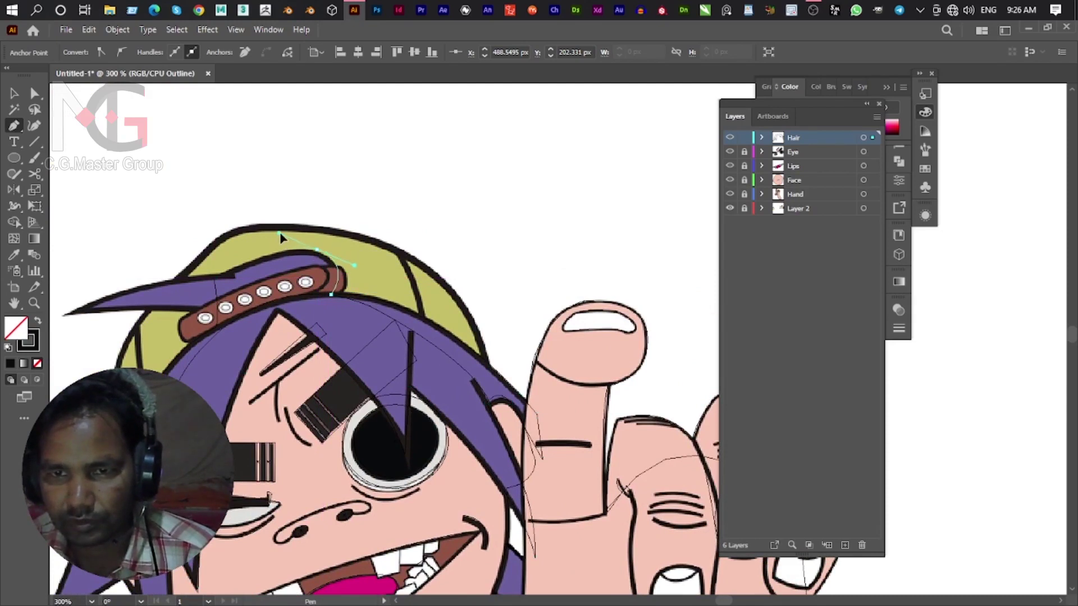
pyautogui.moveTo(214, 277); pyautogui.dragTo(215, 278)
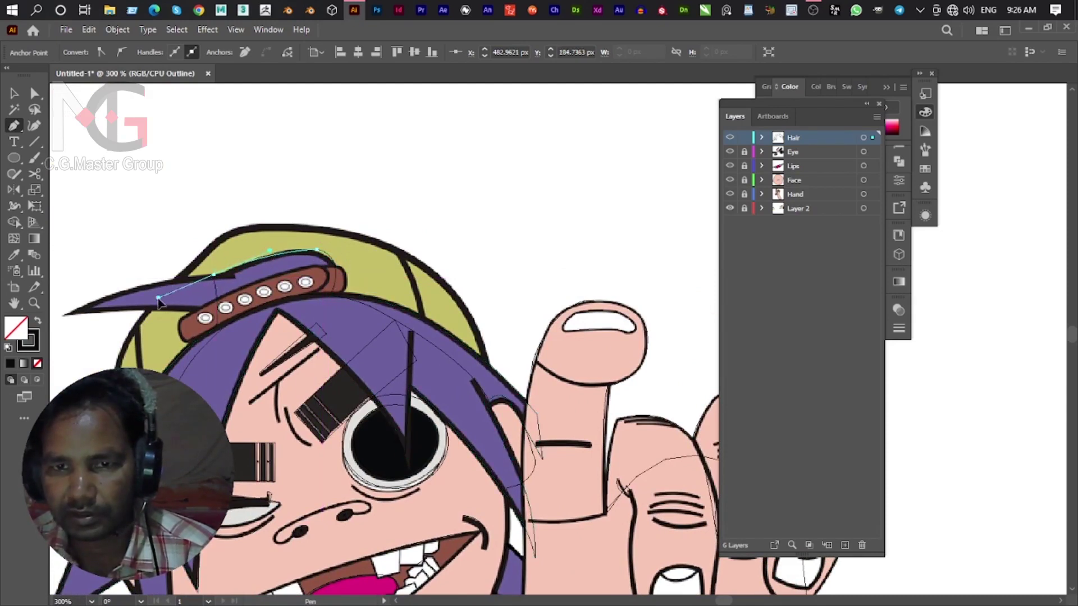
pyautogui.moveTo(149, 305); pyautogui.dragTo(262, 264)
pyautogui.moveTo(327, 236); pyautogui.dragTo(328, 241)
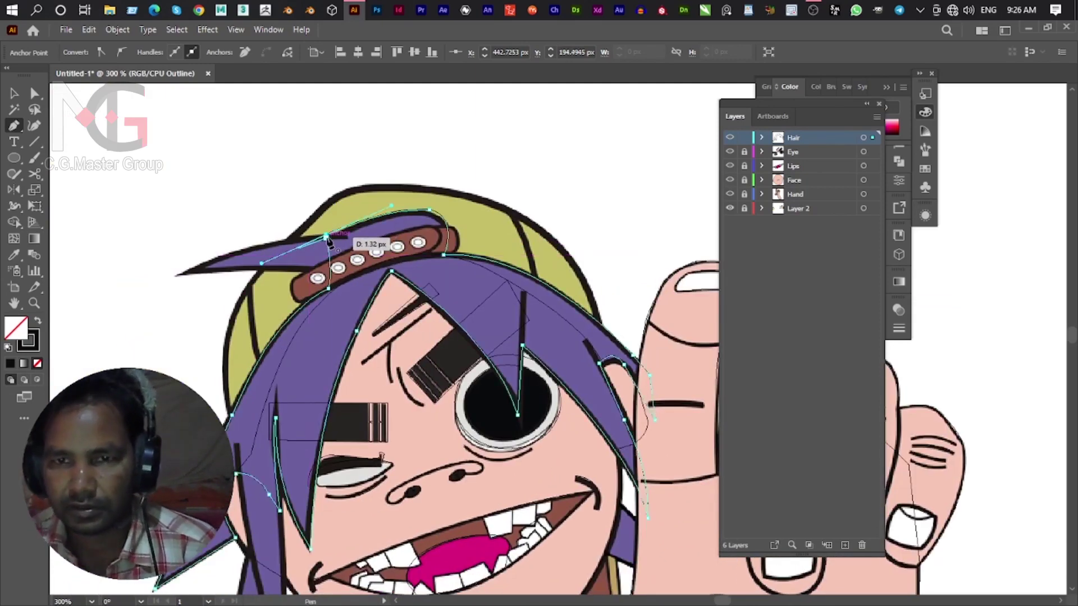
pyautogui.moveTo(328, 241); pyautogui.dragTo(329, 242)
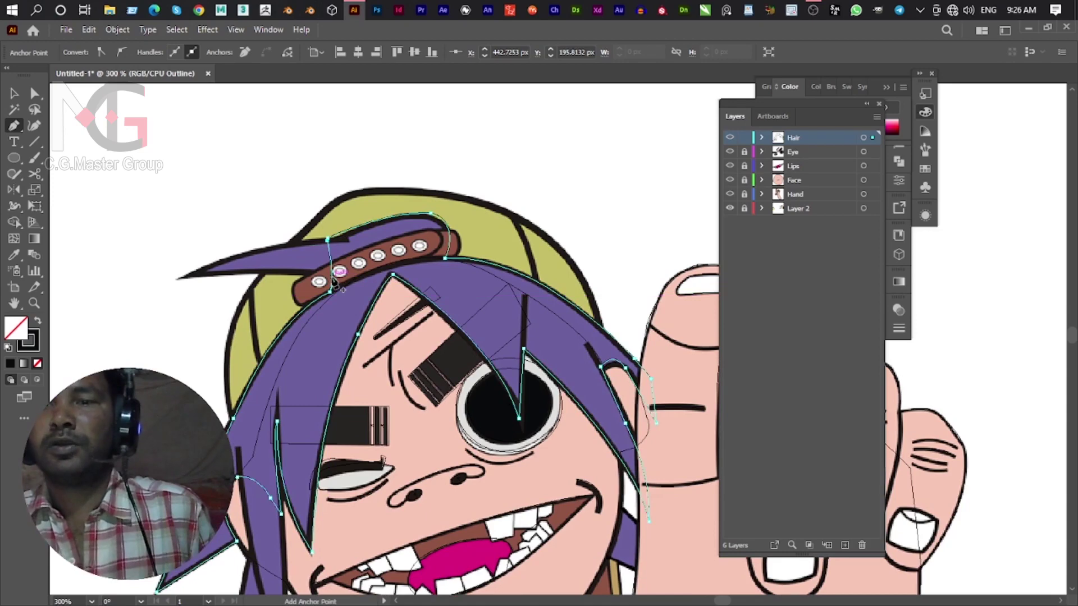
pyautogui.scroll(-4, 334, 283)
pyautogui.scroll(2, 287, 281)
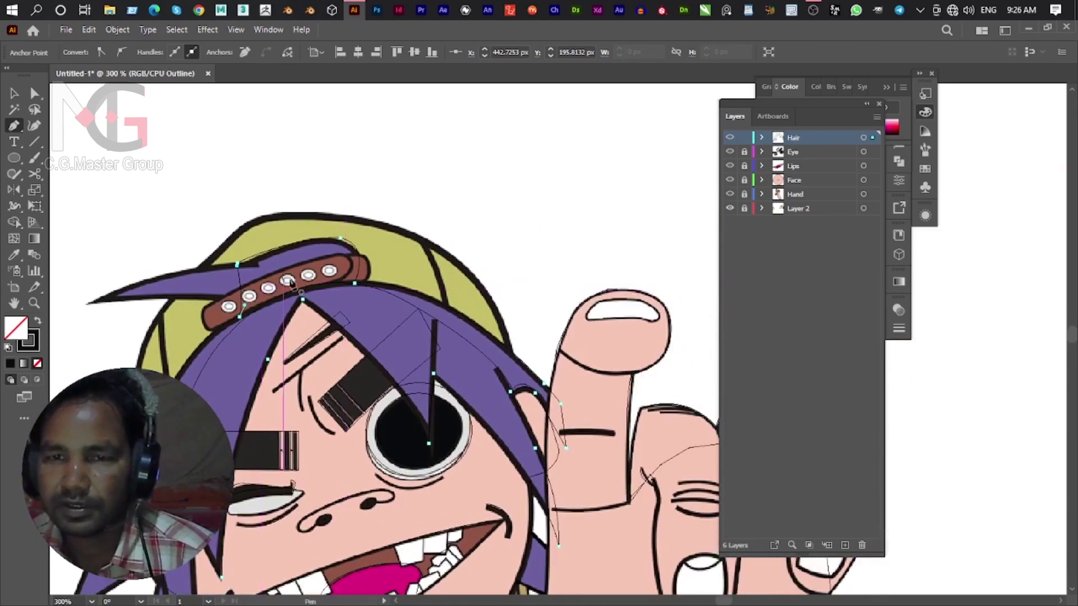
pyautogui.scroll(3, 287, 284)
pyautogui.scroll(-3, 488, 241)
pyautogui.scroll(1, 265, 330)
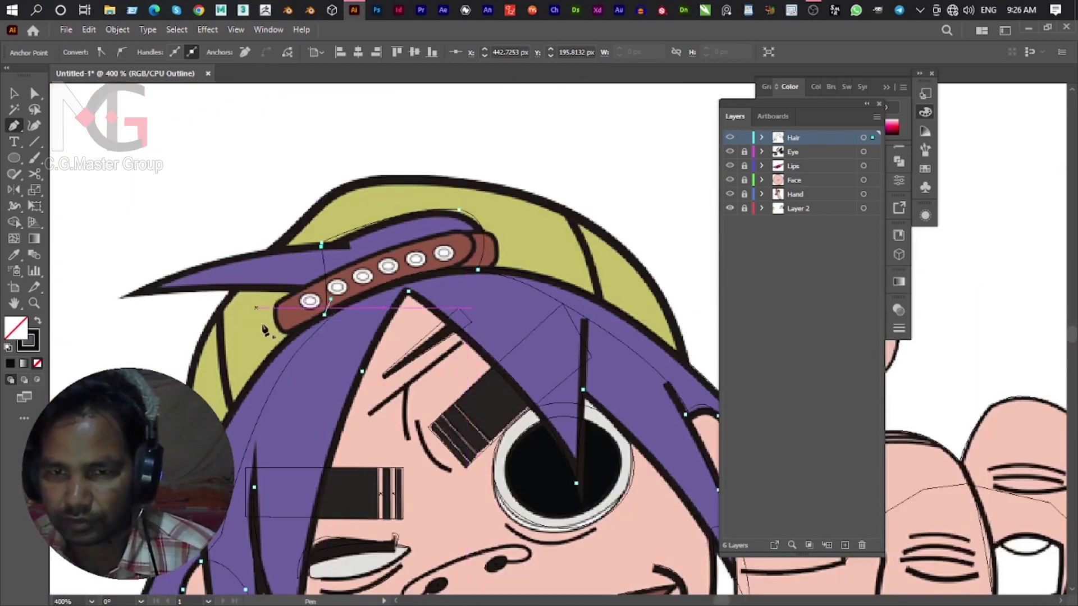
pyautogui.scroll(2, 410, 300)
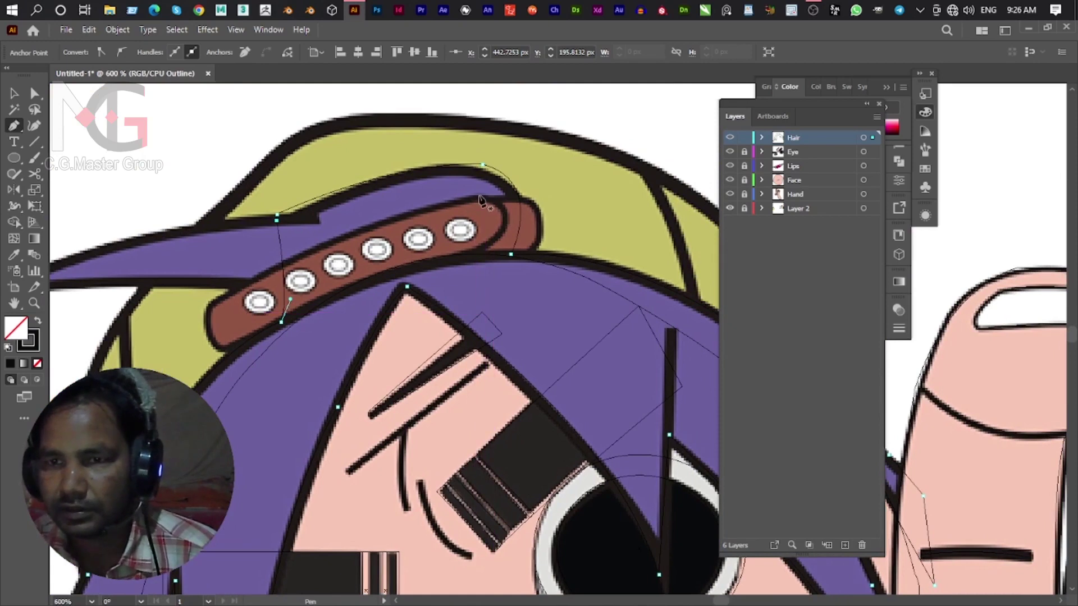
# Trace the cap strap's outline from its right end to its left end and close it.
pyautogui.click(467, 197)
pyautogui.click(502, 204)
pyautogui.click(505, 231)
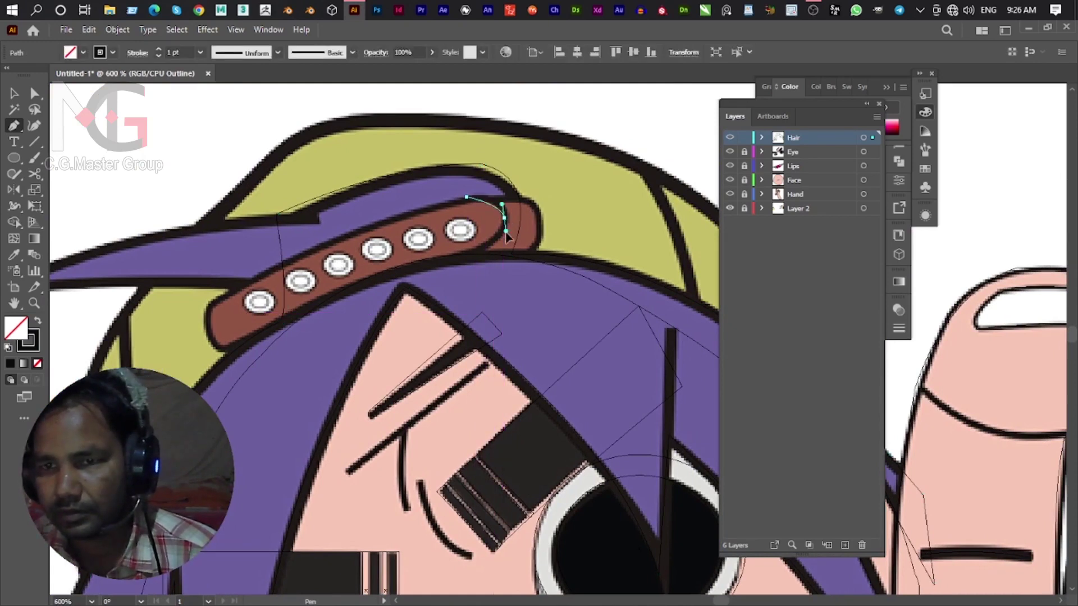
pyautogui.moveTo(504, 218); pyautogui.dragTo(506, 242)
pyautogui.click(437, 263)
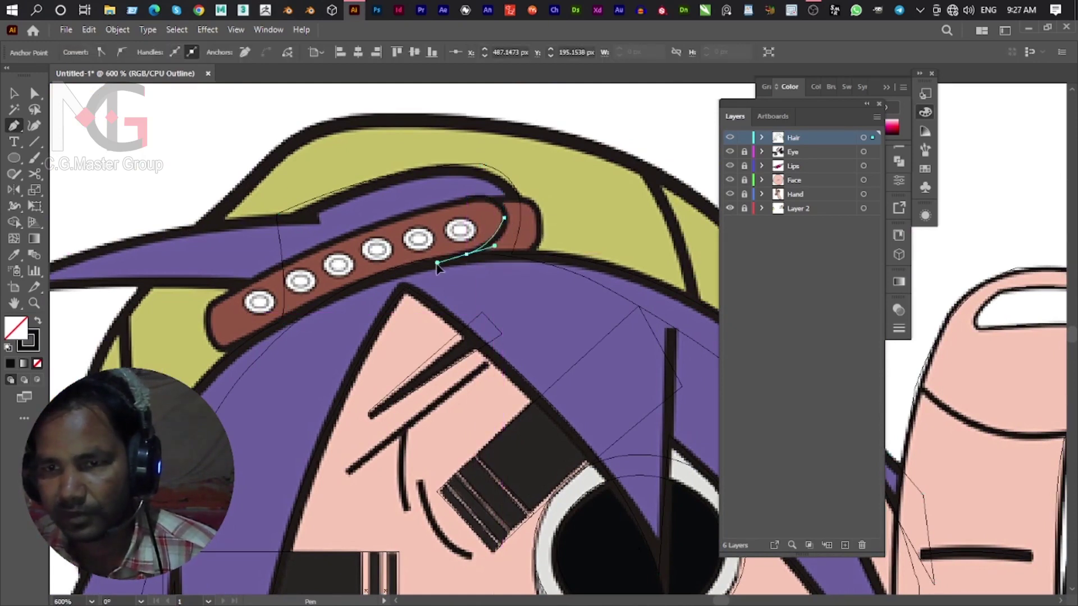
pyautogui.moveTo(427, 269); pyautogui.dragTo(467, 257)
pyautogui.moveTo(224, 349); pyautogui.dragTo(183, 376)
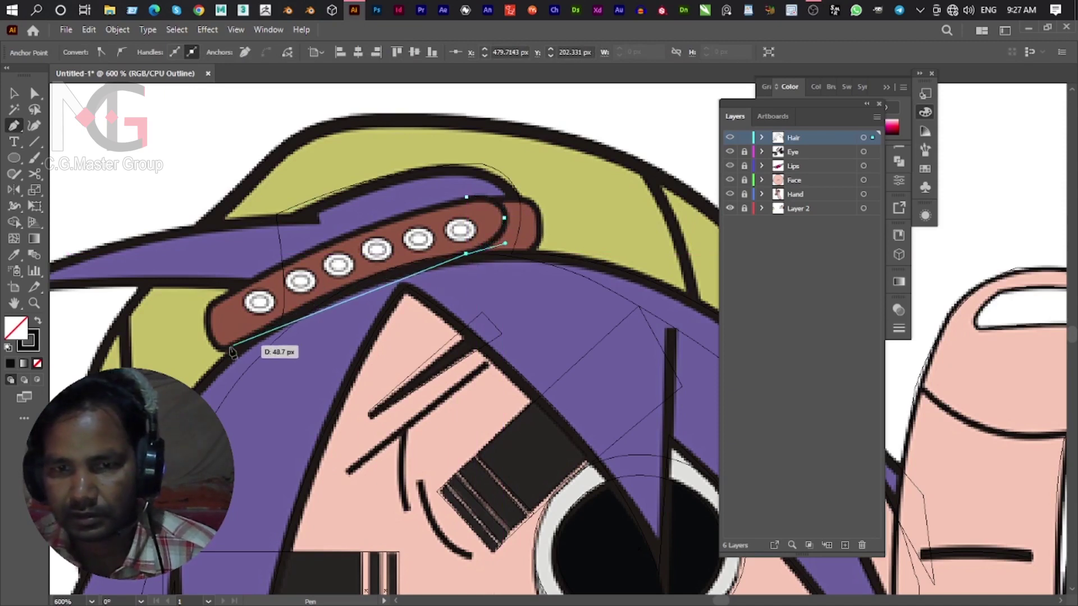
pyautogui.click(223, 348)
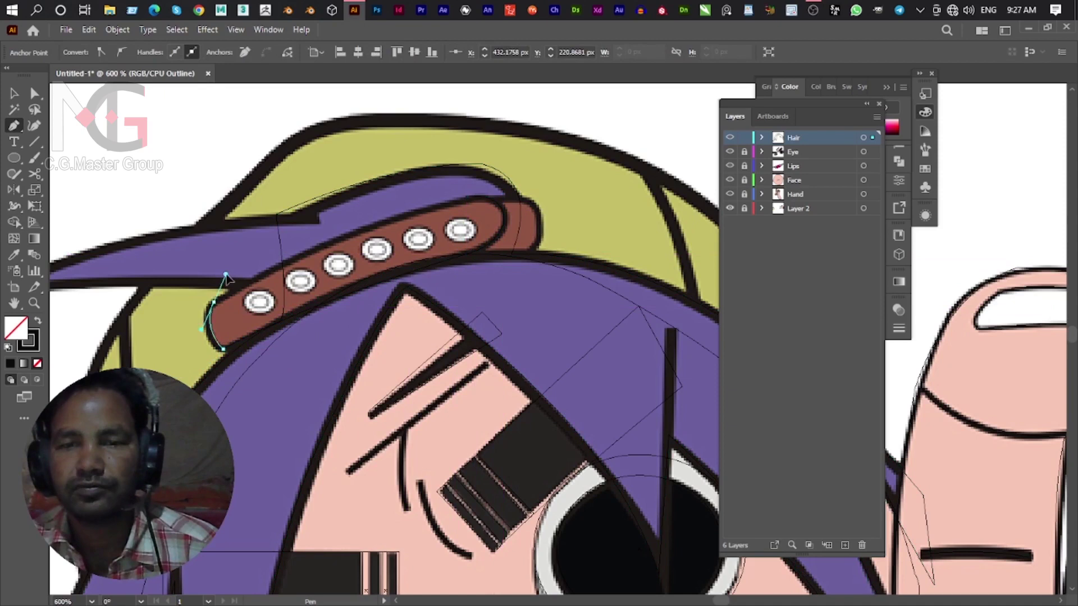
pyautogui.click(214, 302)
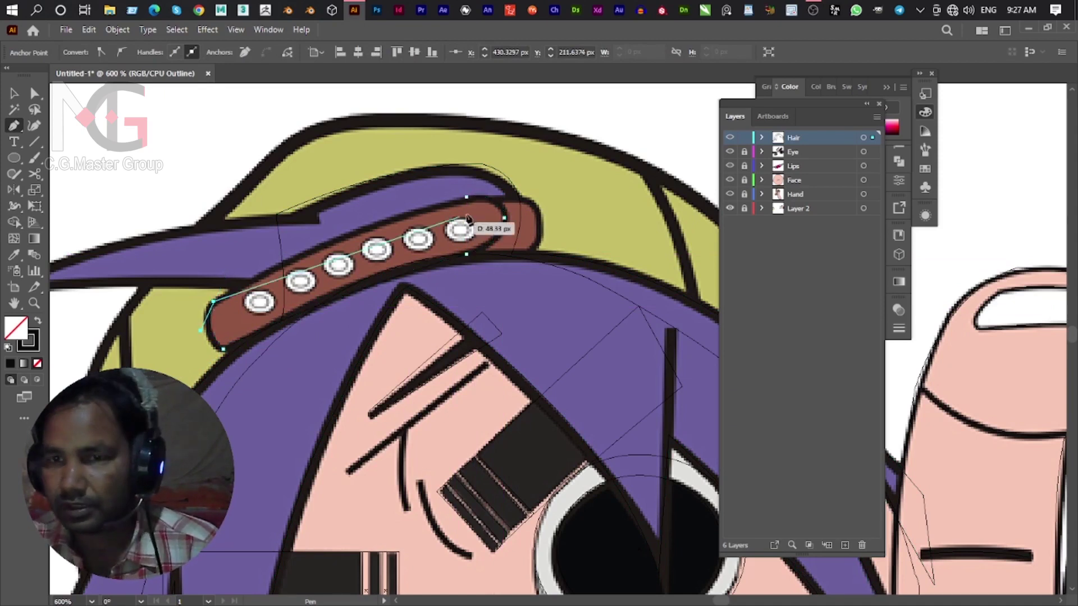
pyautogui.moveTo(466, 197); pyautogui.dragTo(552, 195)
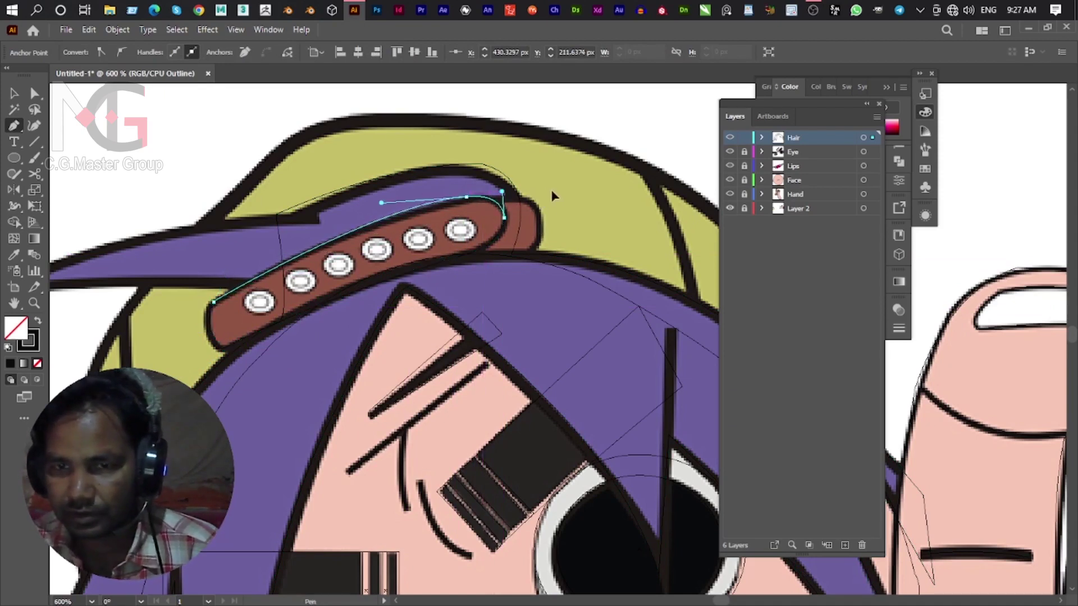
# Draw a closed path over the strap's right end and a small ellipse over the last rivet.
pyautogui.moveTo(465, 258); pyautogui.dragTo(395, 275)
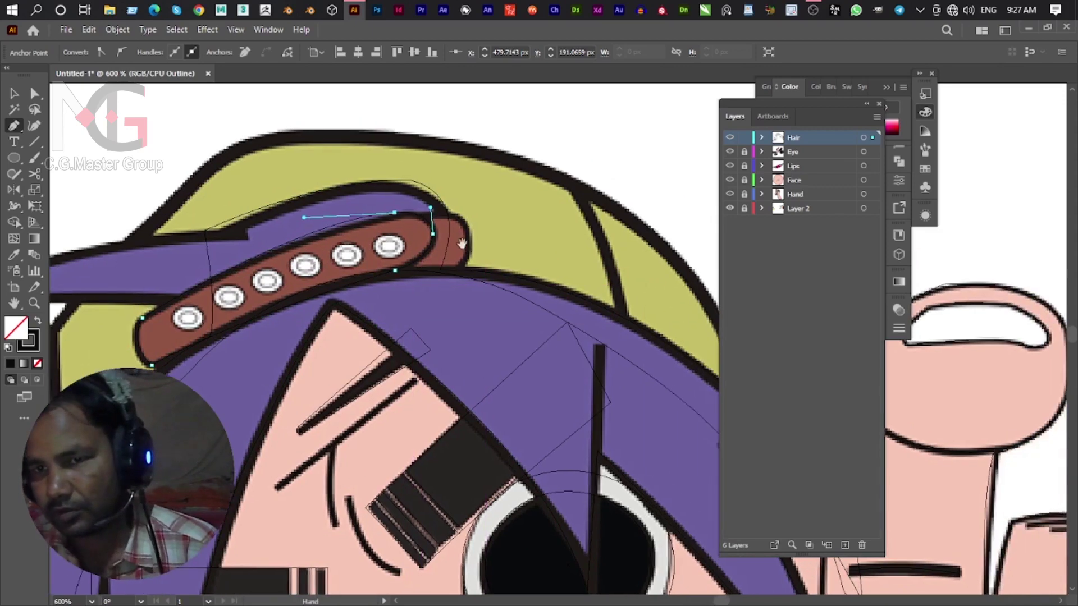
pyautogui.click(394, 272)
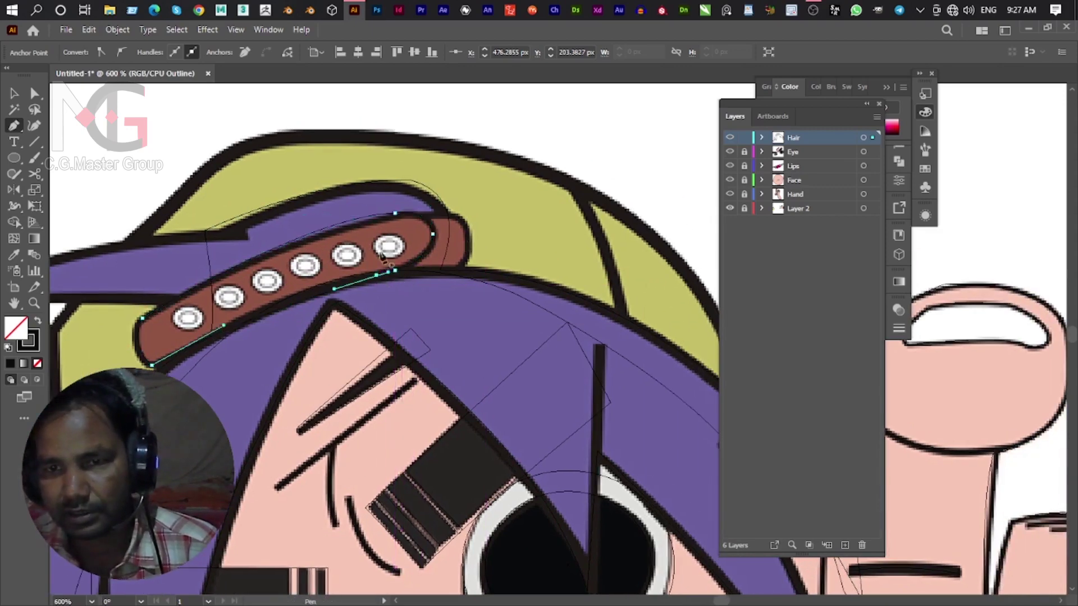
pyautogui.click(367, 226)
pyautogui.moveTo(460, 215); pyautogui.dragTo(470, 224)
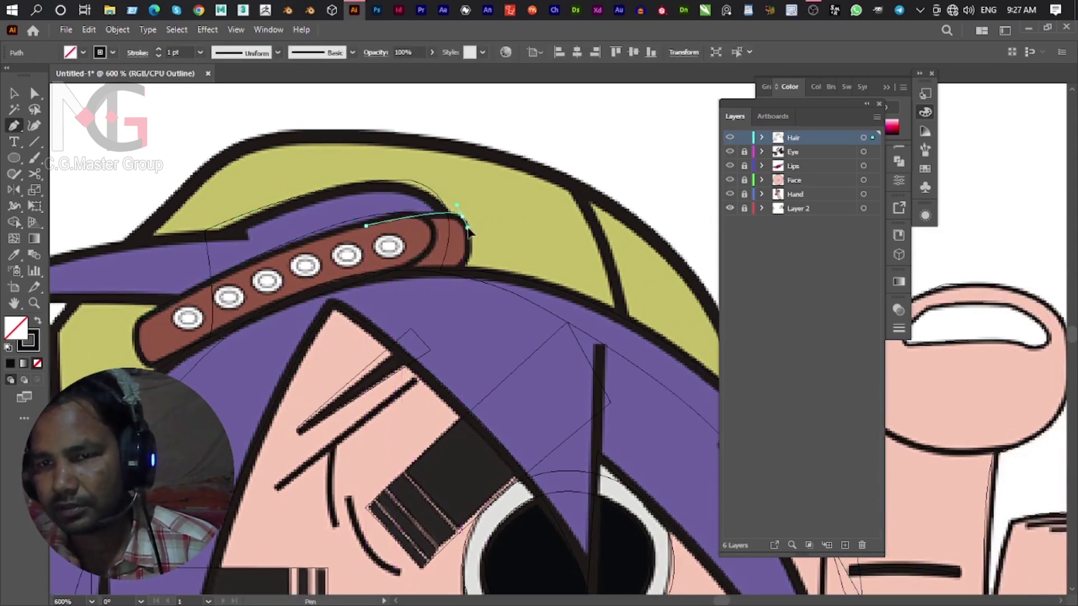
pyautogui.moveTo(455, 270); pyautogui.dragTo(422, 288)
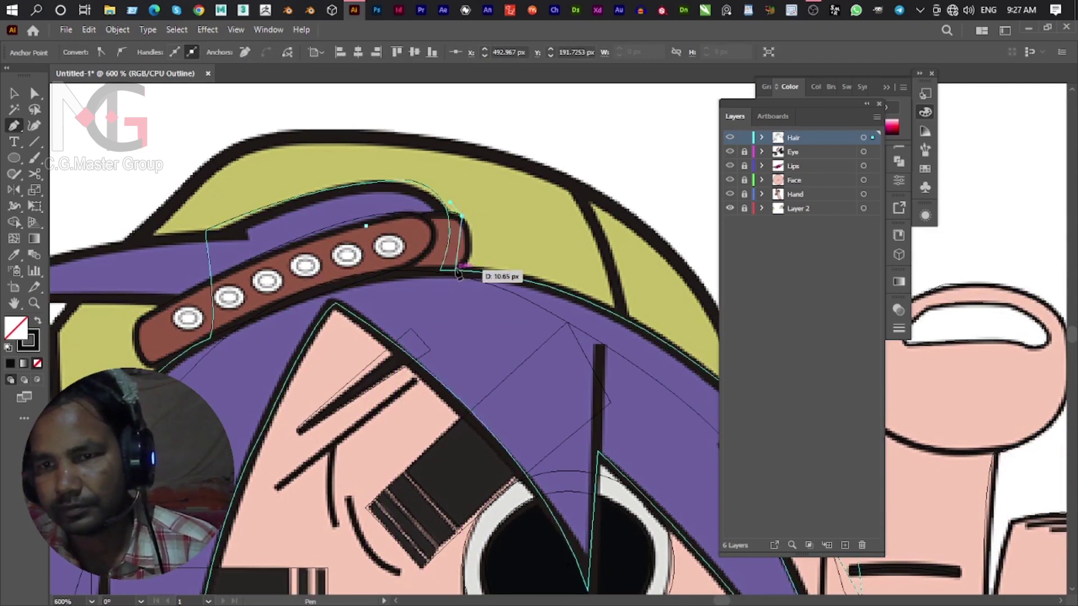
pyautogui.click(456, 270)
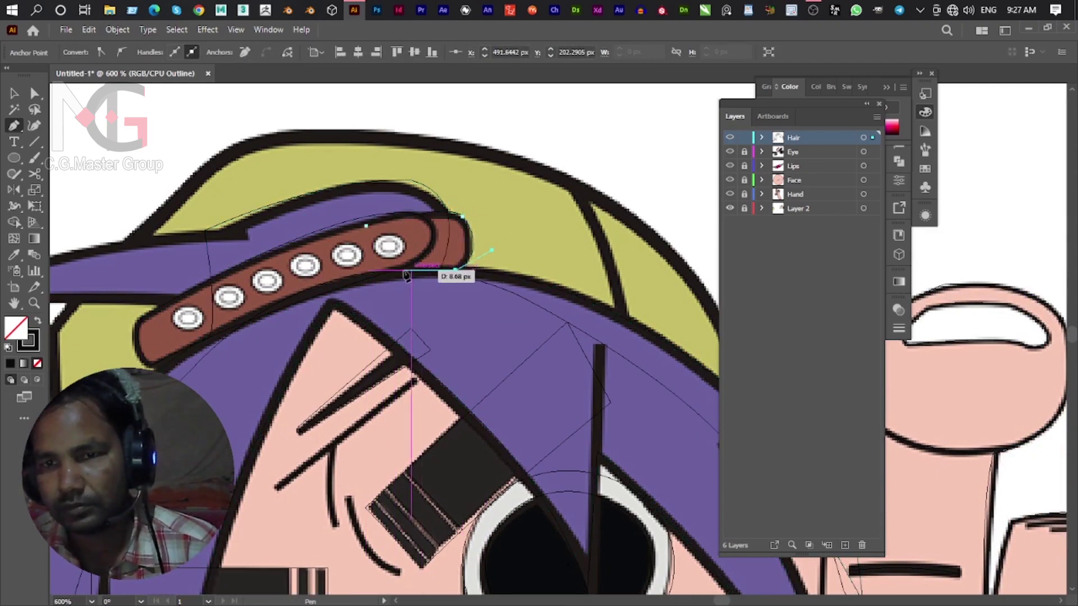
pyautogui.moveTo(366, 278); pyautogui.dragTo(329, 291)
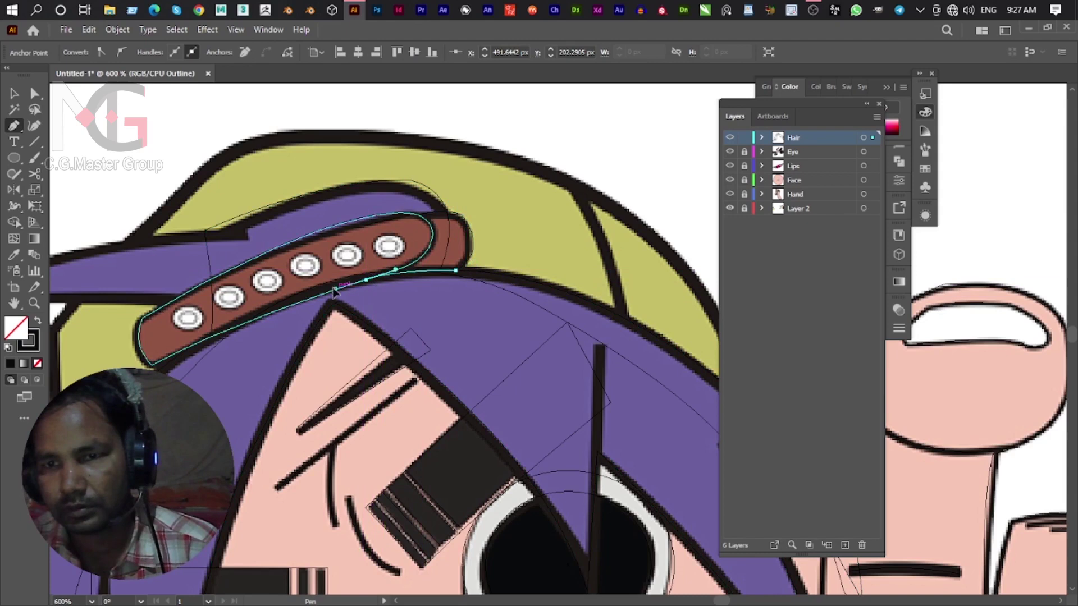
pyautogui.moveTo(366, 225); pyautogui.dragTo(370, 228)
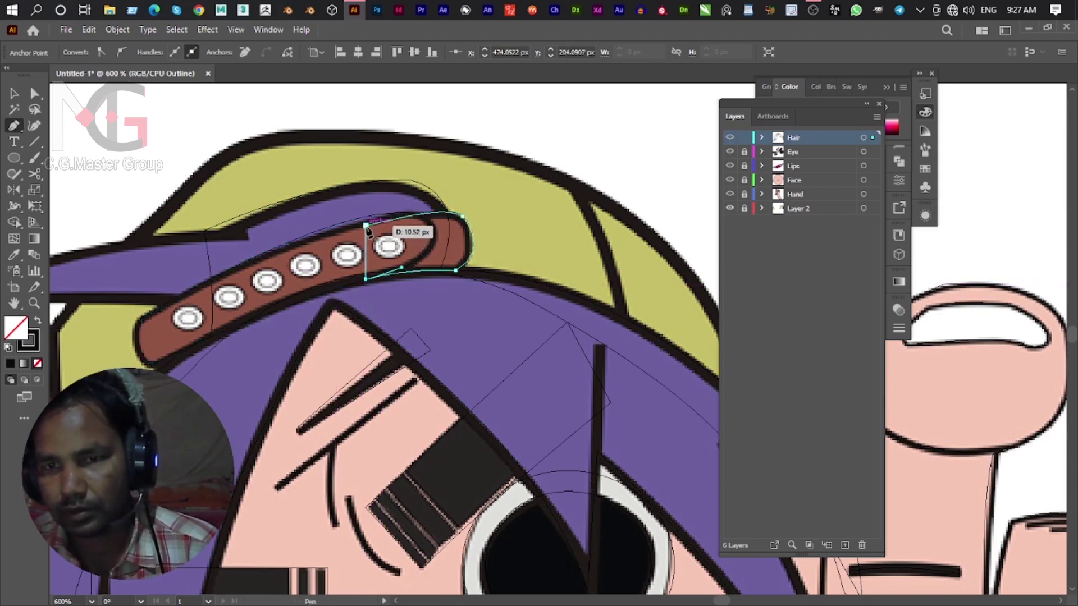
pyautogui.keyDown('ctrl'); pyautogui.click(368, 231); pyautogui.keyUp('ctrl')
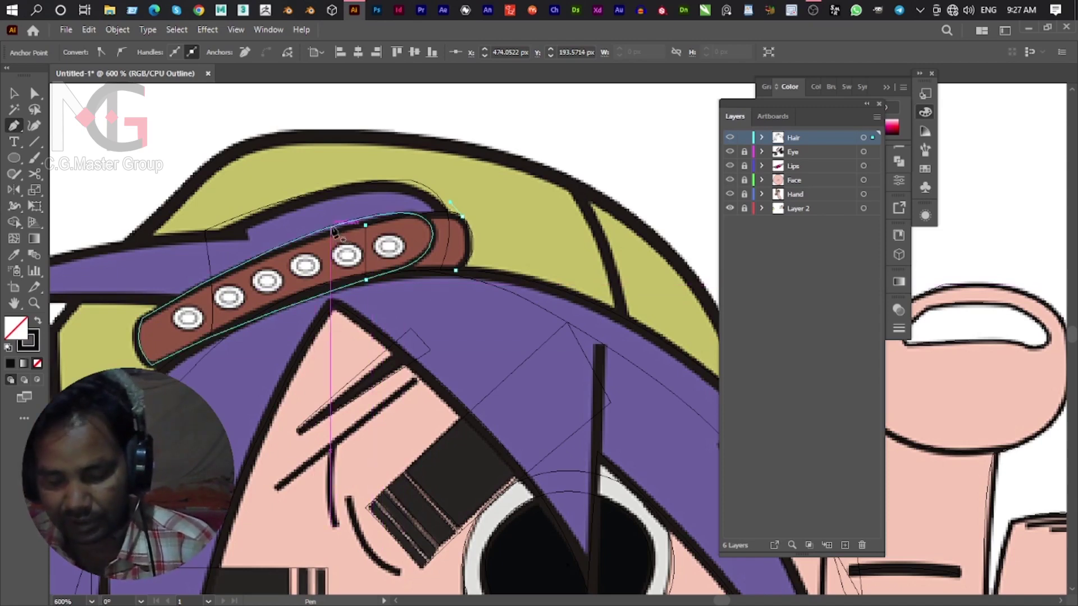
pyautogui.press('l')
pyautogui.moveTo(390, 245); pyautogui.dragTo(405, 258)
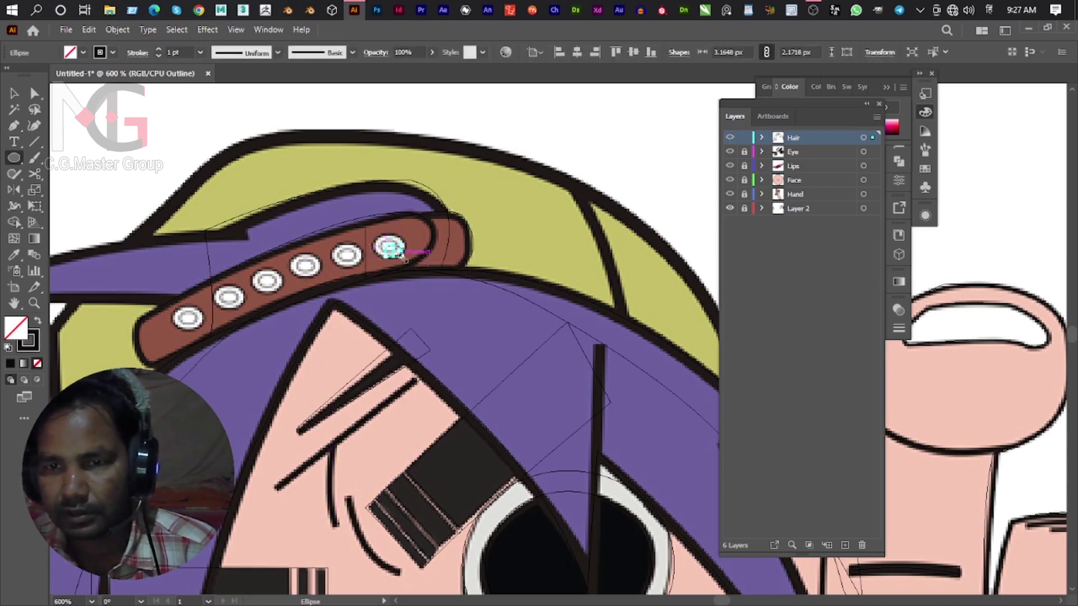
# Fit the rivet ellipse to the rivet and make a 67% scaled copy inside it.
pyautogui.keyDown('alt'); pyautogui.scroll(2, 371, 249); pyautogui.keyUp('alt')
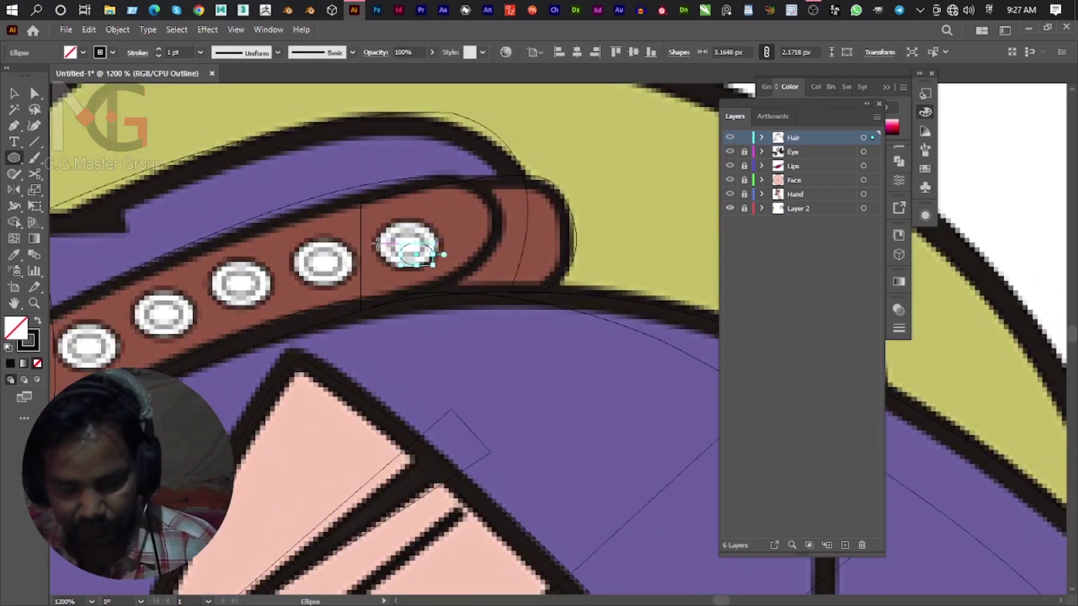
pyautogui.press('v')
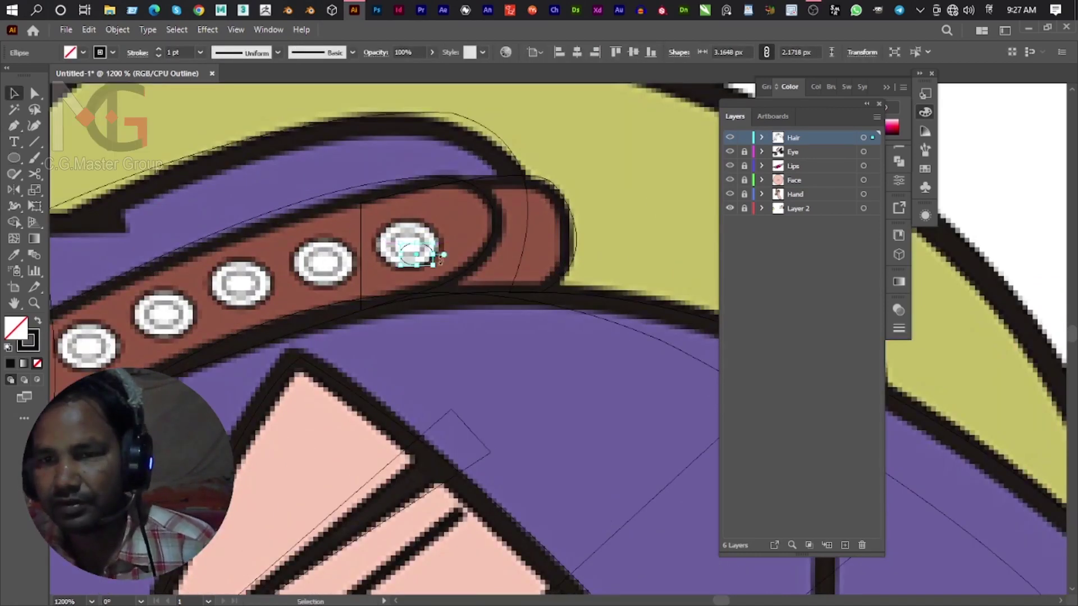
pyautogui.moveTo(419, 259)
pyautogui.mouseDown()
pyautogui.moveTo(411, 247)
pyautogui.moveTo(418, 258)
pyautogui.mouseUp()
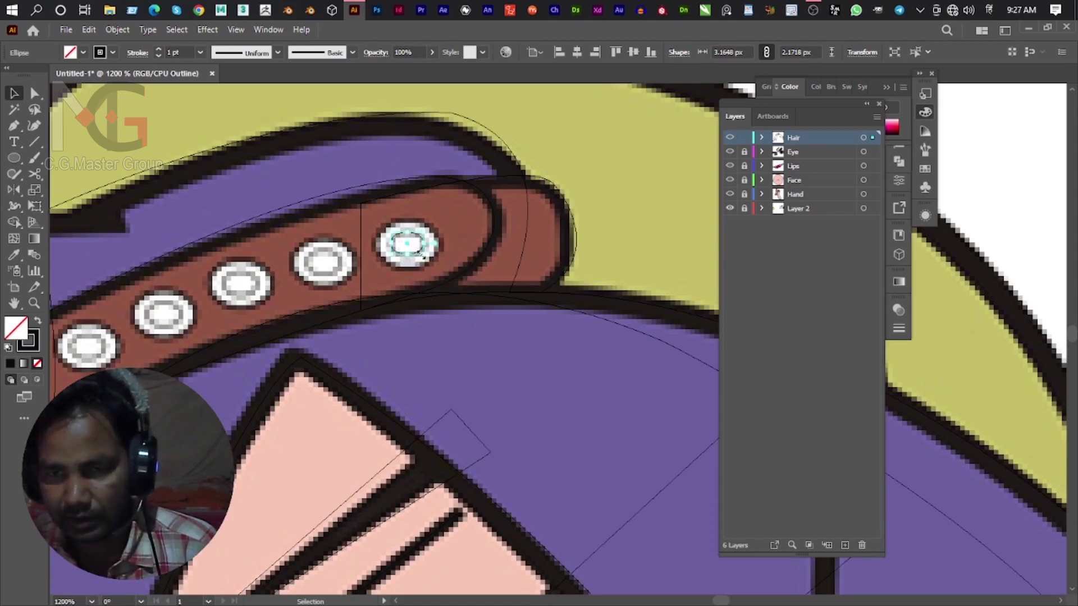
pyautogui.moveTo(424, 256); pyautogui.dragTo(438, 264)
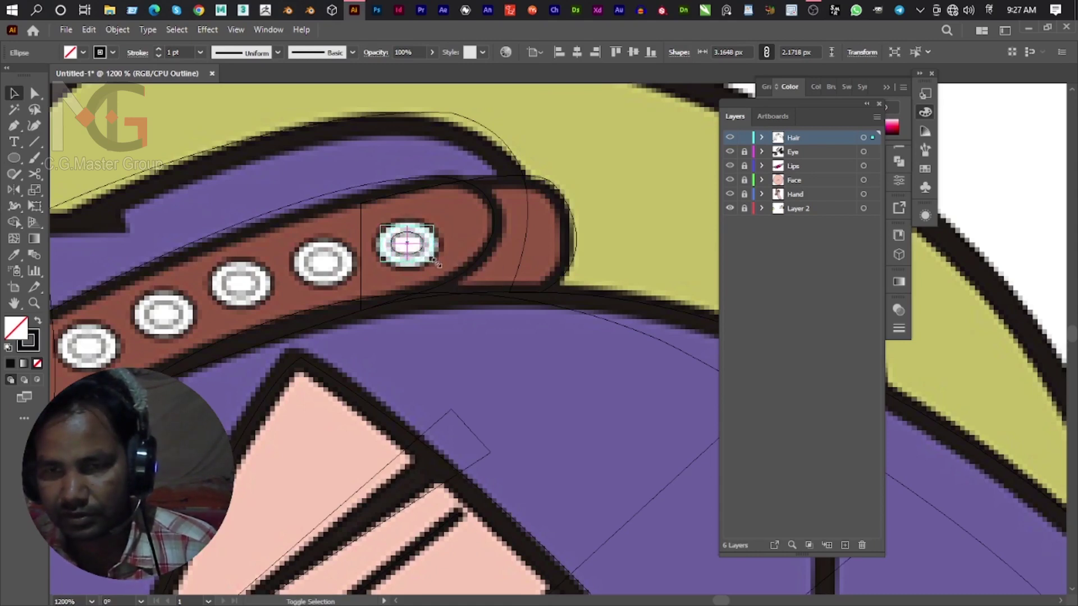
pyautogui.doubleClick(39, 192)
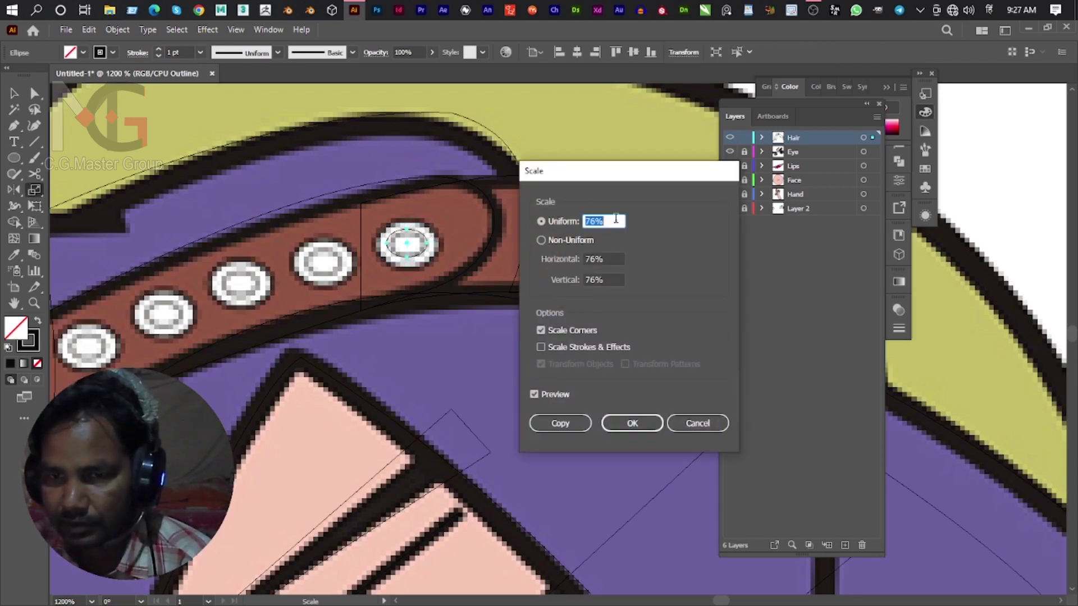
pyautogui.click(560, 424)
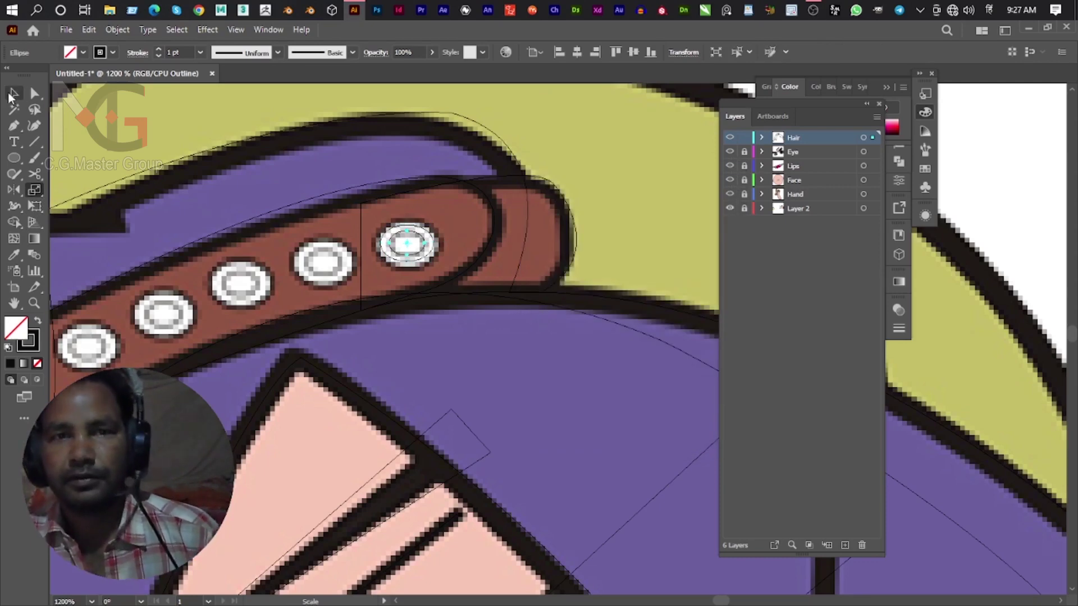
# Fill the inner ellipse copy with the rivet's light grey, then reset to default fill and stroke.
pyautogui.press('v')
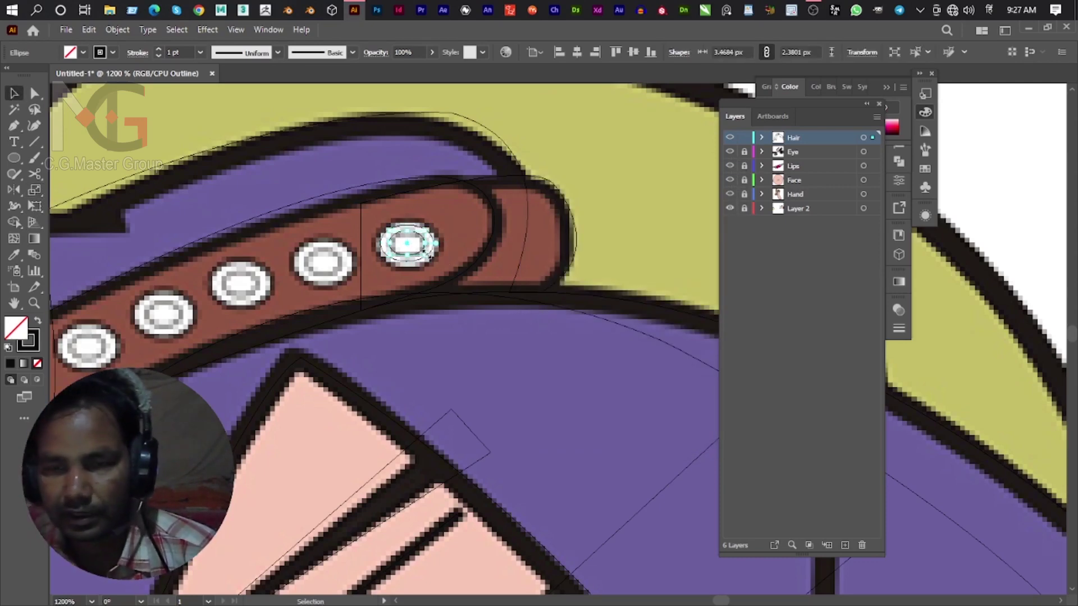
pyautogui.scroll(-6, 439, 295)
pyautogui.scroll(2, 432, 310)
pyautogui.scroll(2, 427, 301)
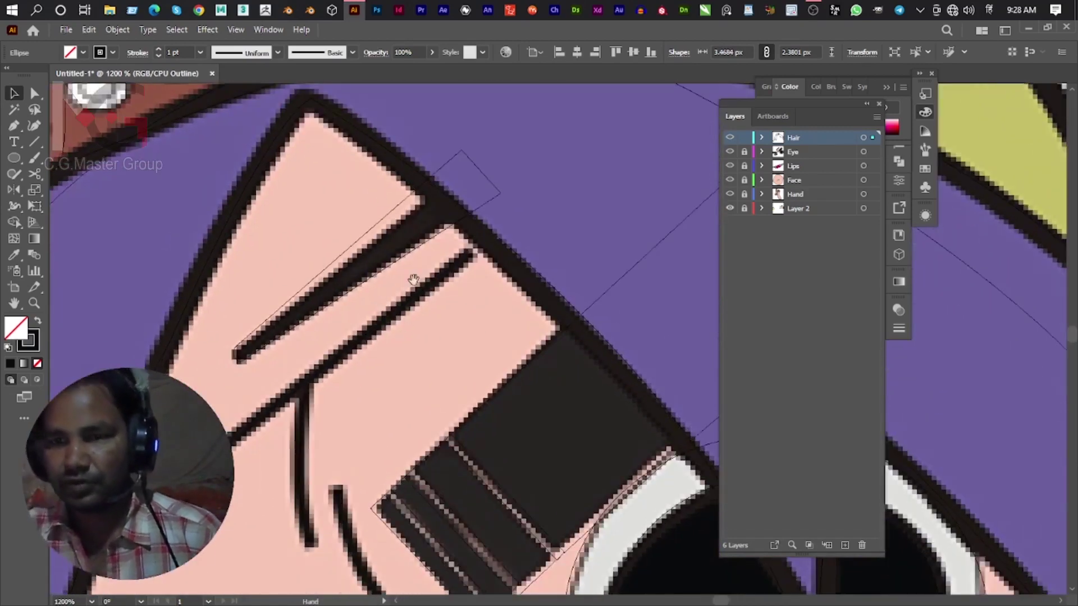
pyautogui.scroll(-1, 413, 280)
pyautogui.scroll(-1, 401, 302)
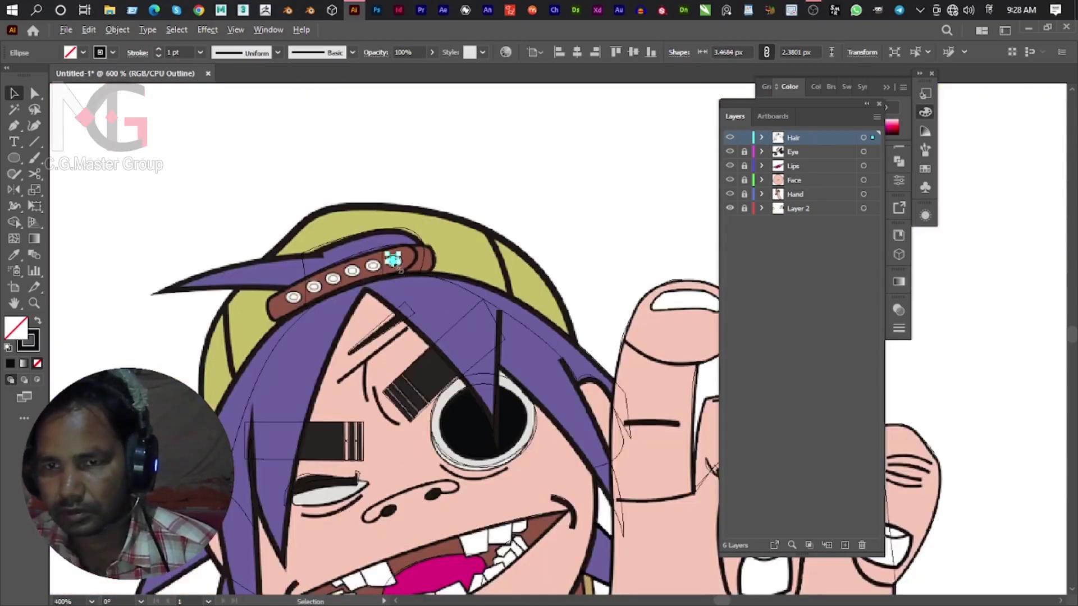
pyautogui.scroll(2, 396, 261)
pyautogui.scroll(4, 386, 273)
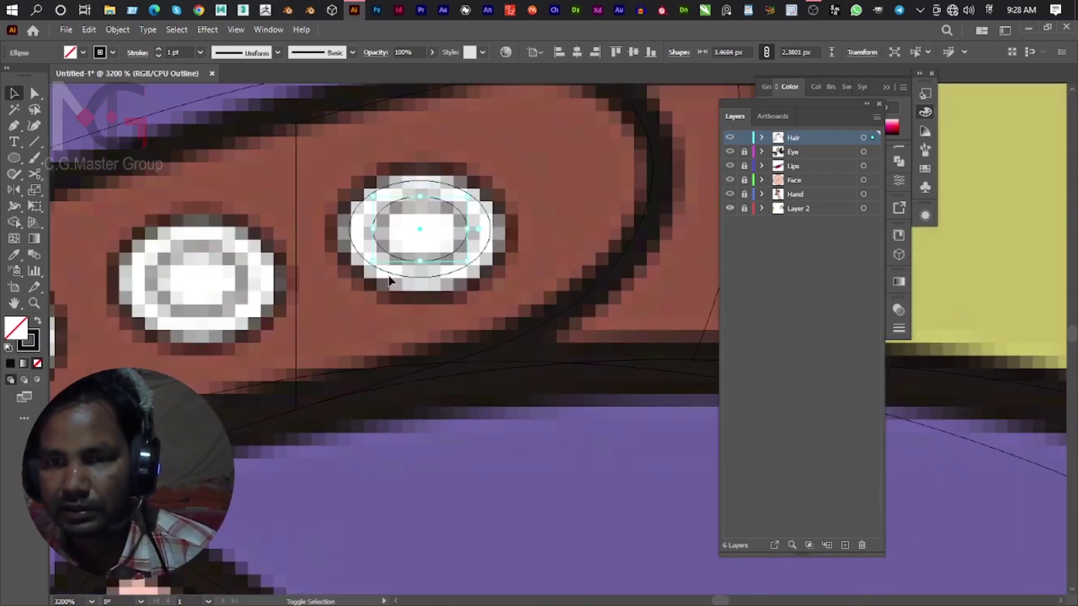
pyautogui.scroll(-3, 403, 317)
pyautogui.scroll(-1, 409, 373)
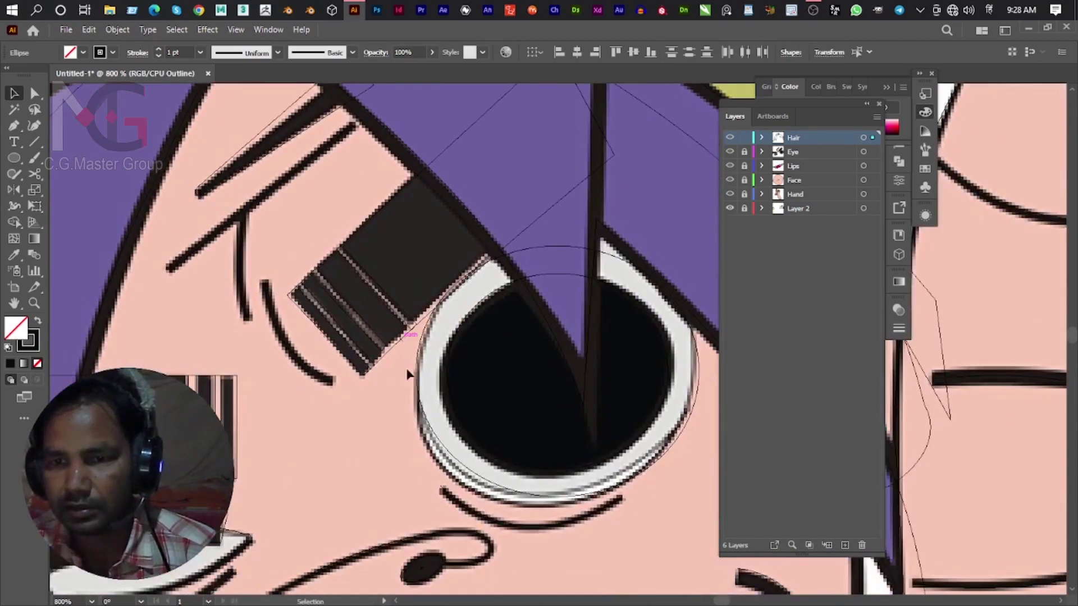
pyautogui.scroll(-1, 409, 372)
pyautogui.press('i')
pyautogui.click(421, 364)
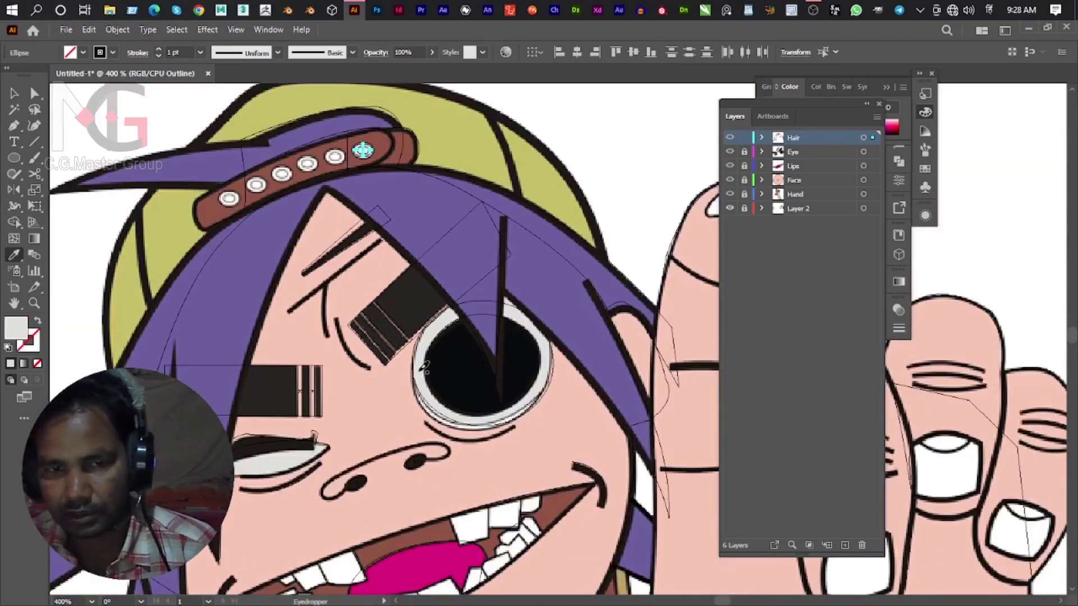
pyautogui.click(21, 343)
pyautogui.click(37, 363)
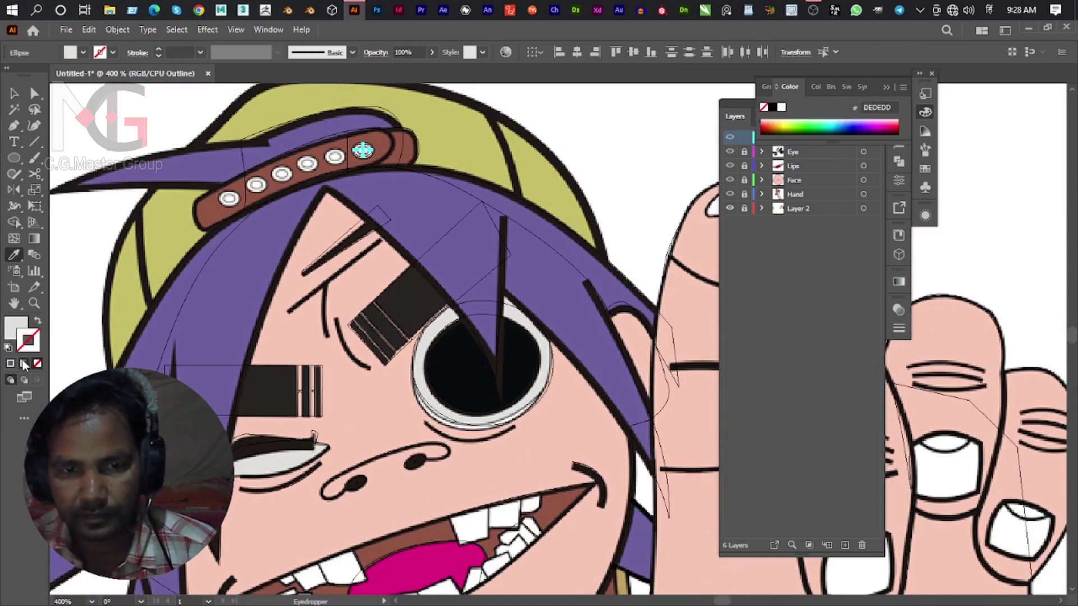
pyautogui.click(9, 348)
pyautogui.hotkey('ctrl', '=')
pyautogui.hotkey('ctrl', '=')
pyautogui.hotkey('ctrl', '=')
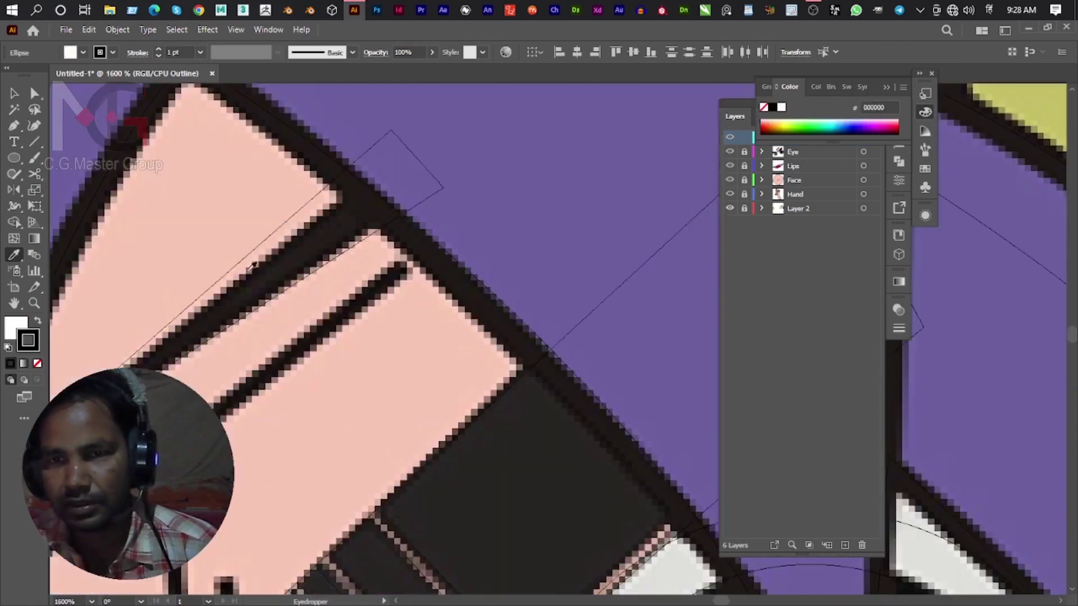
# Alt-drag copies of the rivet group onto each remaining rivet along the cap strap.
pyautogui.click(13, 93)
pyautogui.hotkey('ctrl', '-')
pyautogui.hotkey('ctrl', '-')
pyautogui.hotkey('ctrl', '-')
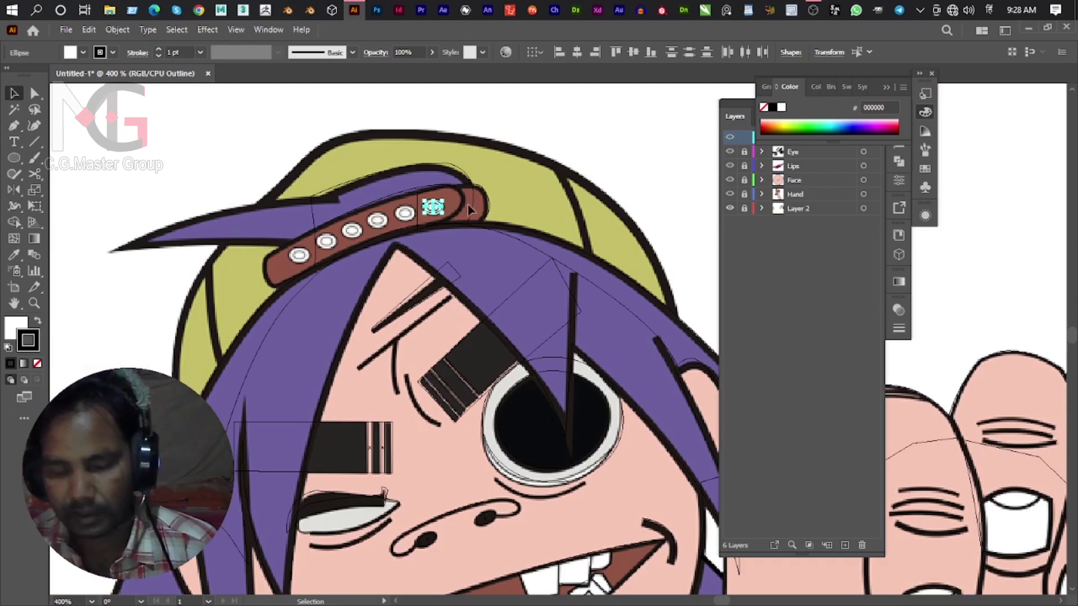
pyautogui.hotkey('ctrl', '=')
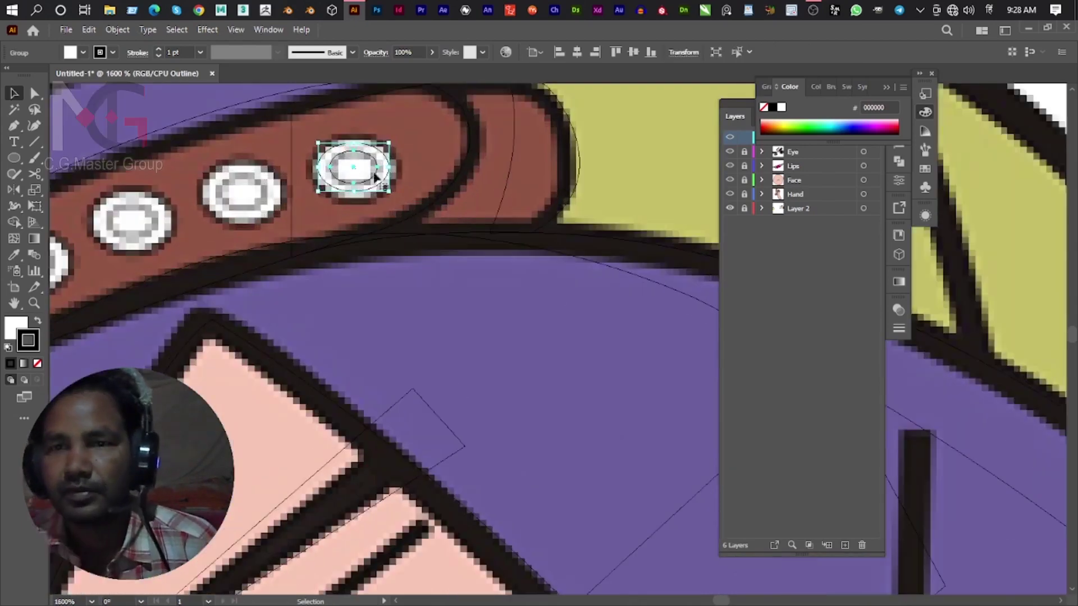
pyautogui.hotkey('ctrl', '=')
pyautogui.keyDown('shift'); pyautogui.click(471, 210); pyautogui.keyUp('shift')
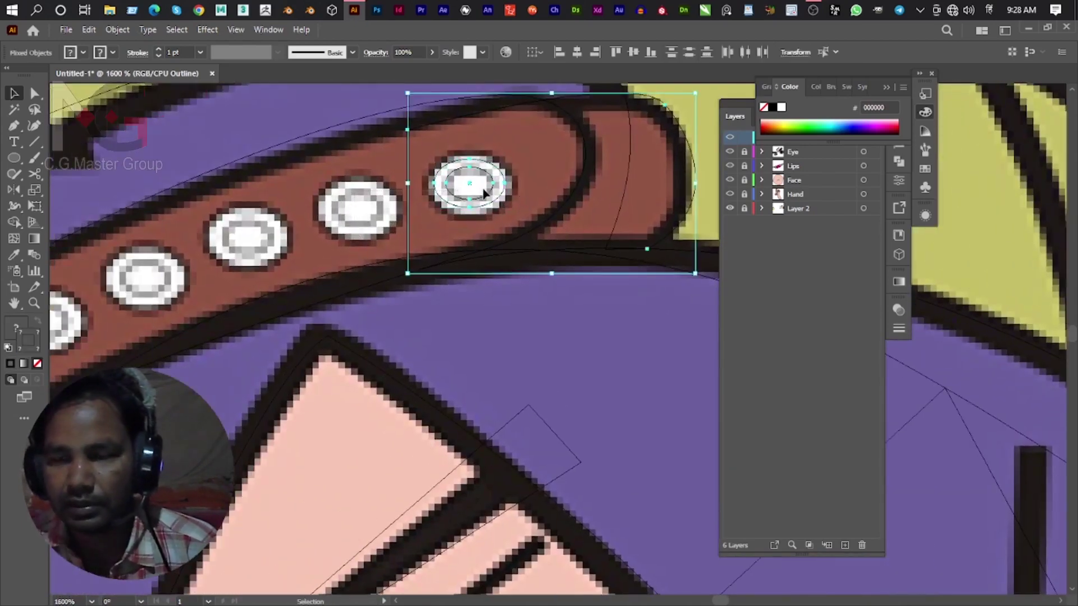
pyautogui.click(488, 203)
pyautogui.moveTo(488, 199); pyautogui.dragTo(371, 222)
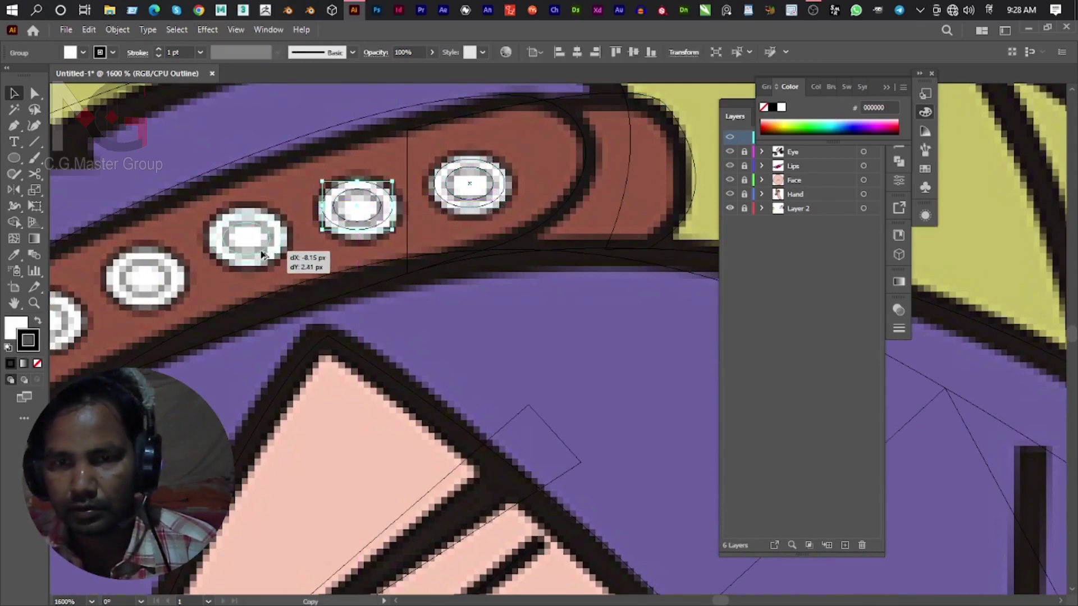
pyautogui.moveTo(370, 222); pyautogui.dragTo(367, 210)
pyautogui.moveTo(358, 219); pyautogui.dragTo(428, 253)
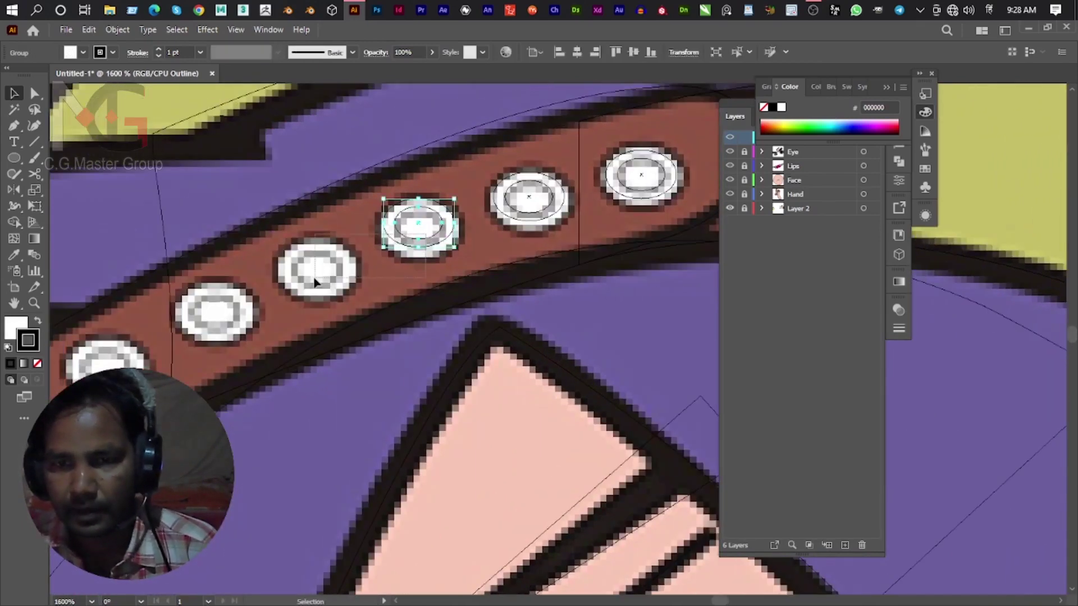
pyautogui.moveTo(427, 242)
pyautogui.mouseDown()
pyautogui.moveTo(223, 329)
pyautogui.moveTo(466, 301)
pyautogui.moveTo(351, 353)
pyautogui.mouseUp()
pyautogui.hotkey('ctrl', '-')
pyautogui.hotkey('ctrl', '-')
pyautogui.hotkey('ctrl', '-')
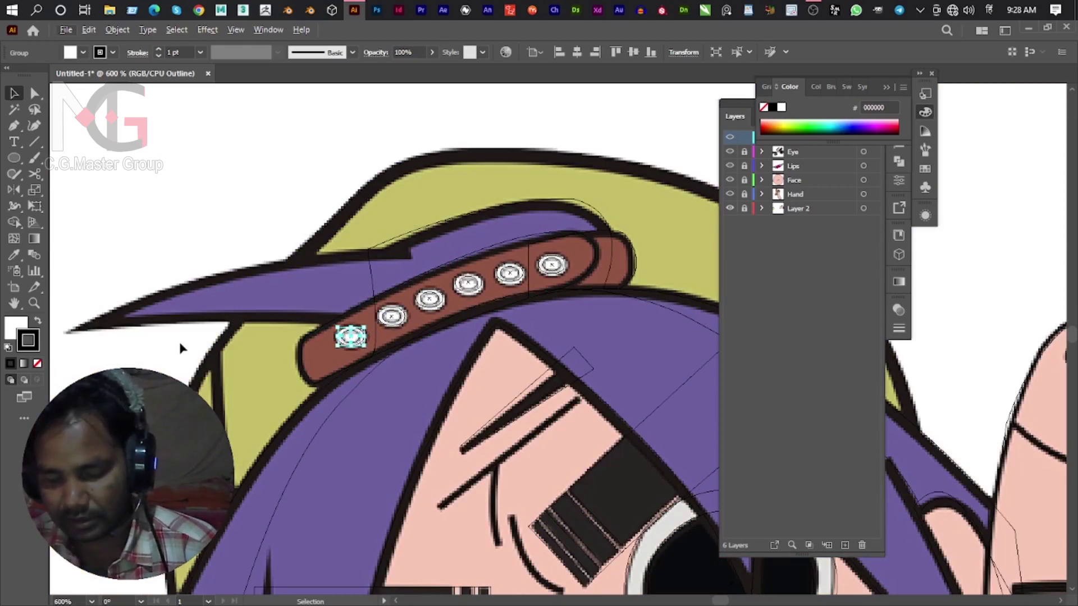
pyautogui.press('p')
pyautogui.click(408, 253)
# Trace the pointed visor with curved anchors from the notch to the tip and back to the strap.
pyautogui.moveTo(217, 301)
pyautogui.mouseDown()
pyautogui.moveTo(443, 237)
pyautogui.moveTo(375, 243)
pyautogui.mouseUp()
pyautogui.moveTo(261, 273); pyautogui.dragTo(188, 328)
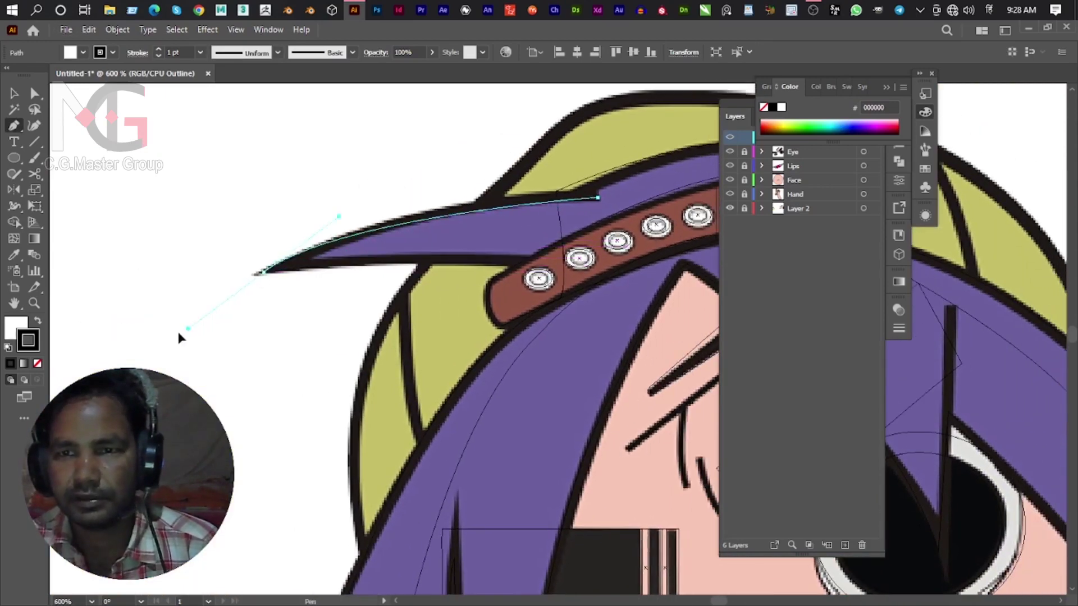
pyautogui.click(261, 274)
pyautogui.moveTo(556, 286)
pyautogui.mouseDown()
pyautogui.moveTo(382, 315)
pyautogui.moveTo(415, 310)
pyautogui.mouseUp()
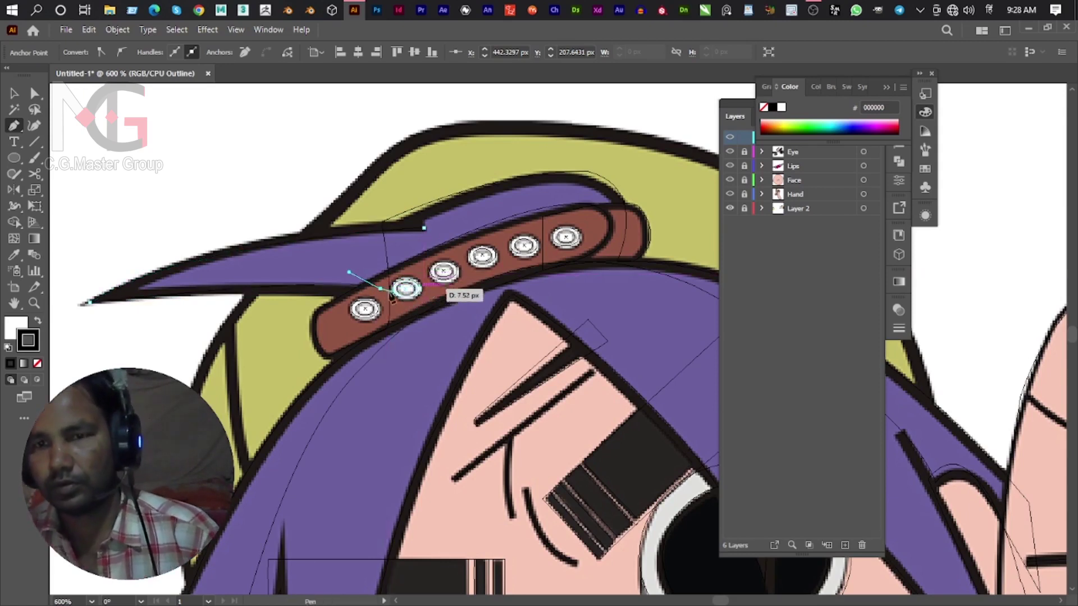
pyautogui.hotkey('ctrl', 'z')
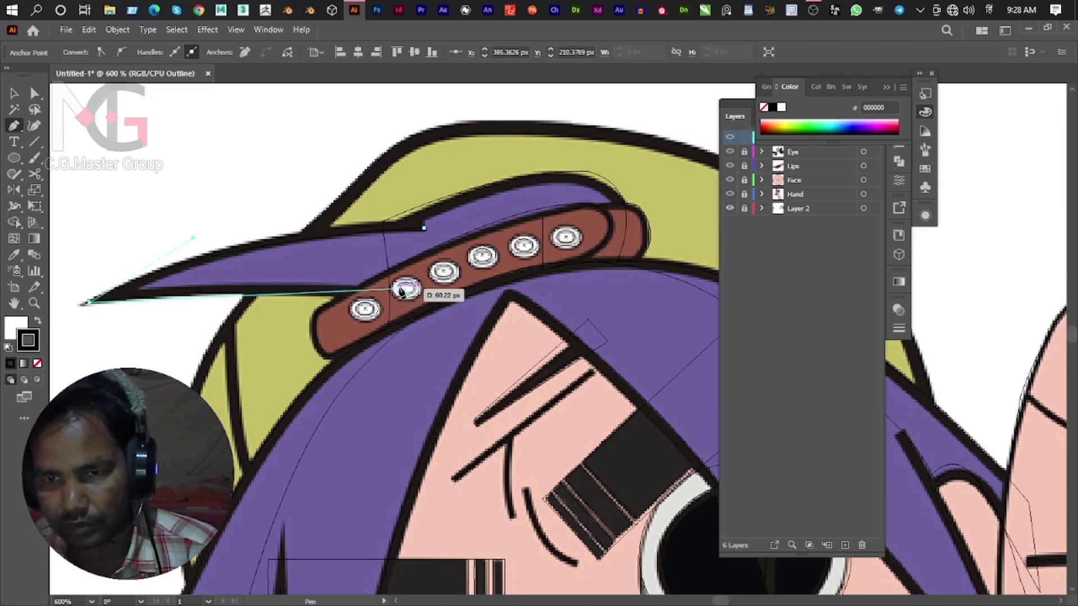
pyautogui.moveTo(403, 289); pyautogui.dragTo(448, 333)
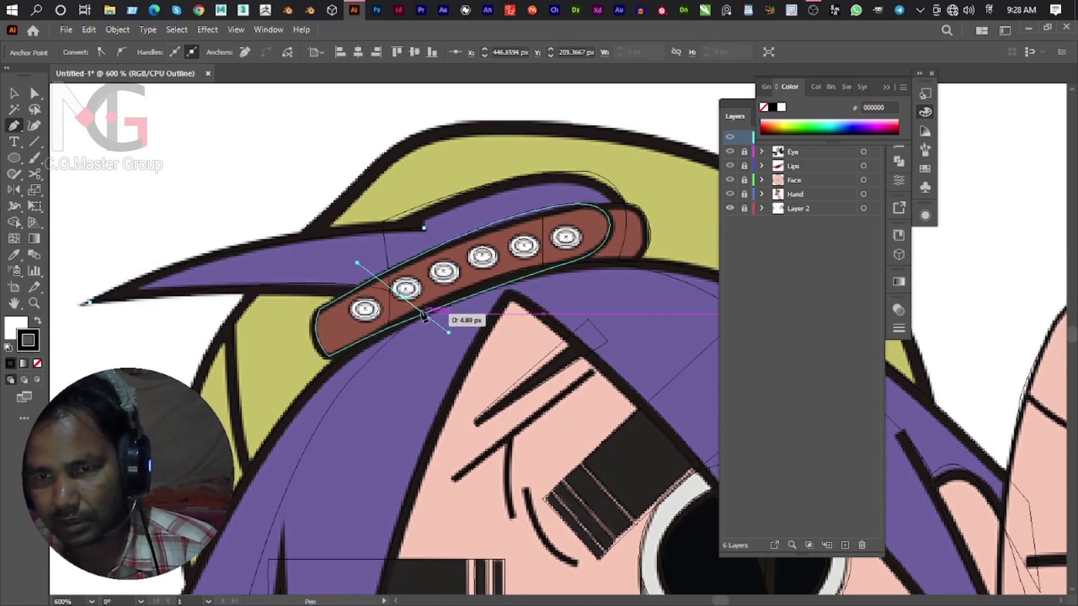
pyautogui.click(403, 289)
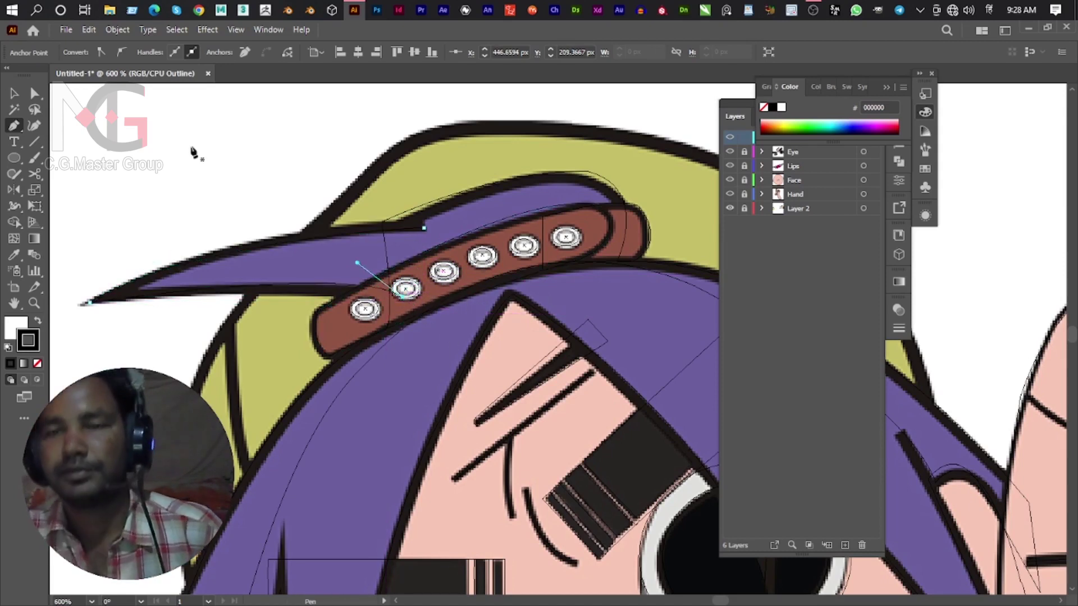
pyautogui.press('v')
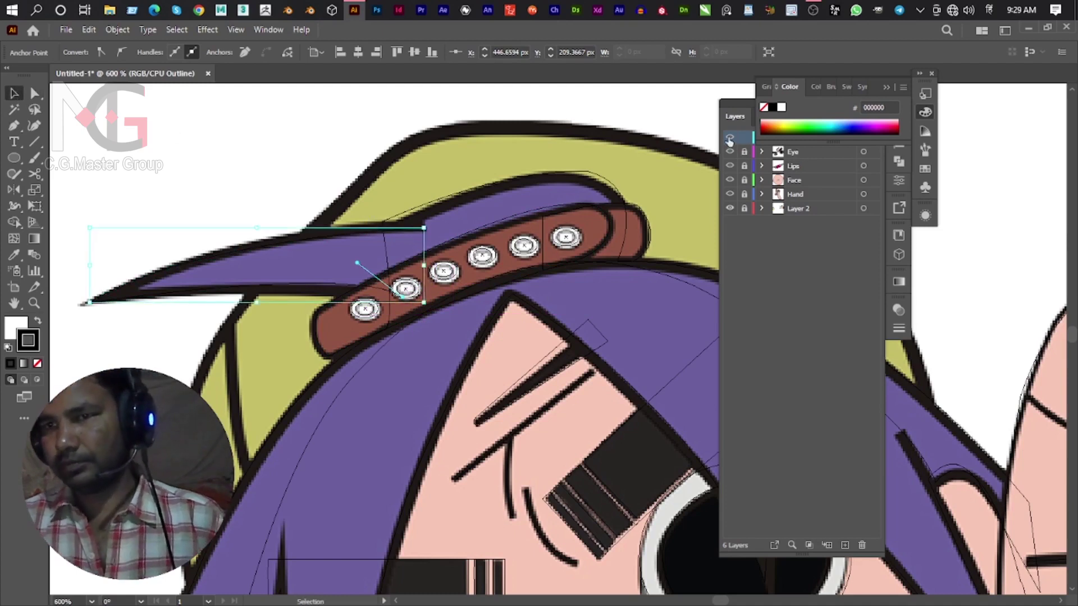
# Give the strap-end path the strap's brown fill and pick black as the stroke colour.
pyautogui.click(652, 233)
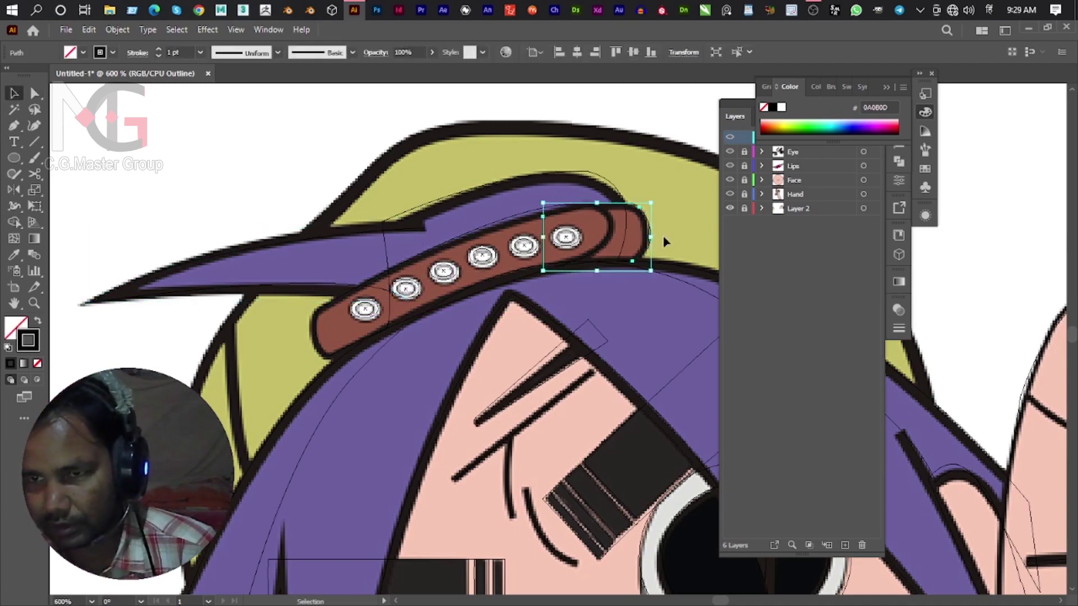
pyautogui.press('i')
pyautogui.click(638, 227)
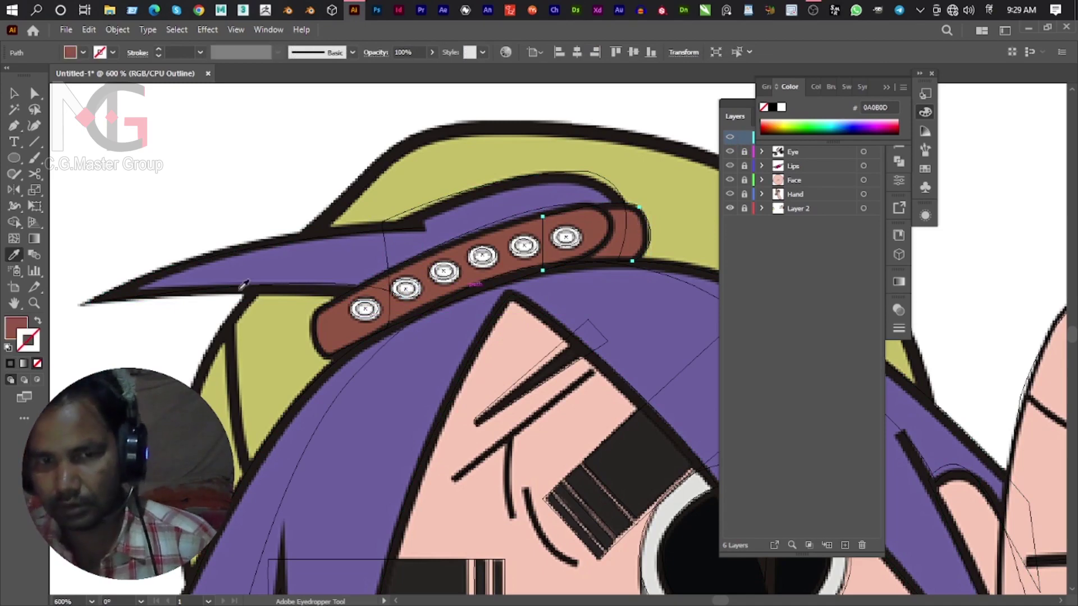
pyautogui.doubleClick(36, 351)
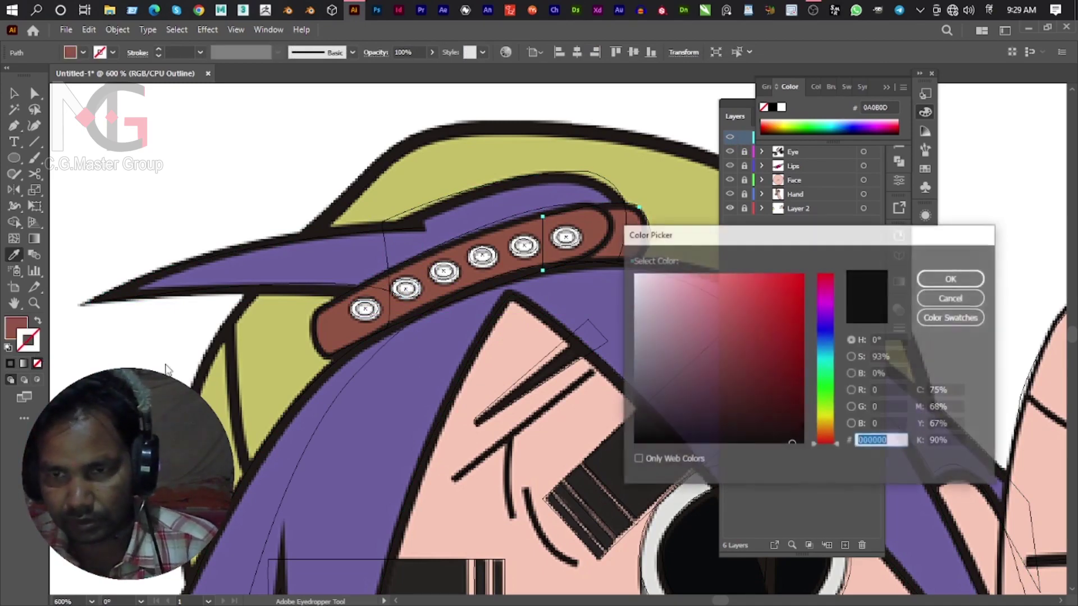
pyautogui.click(953, 278)
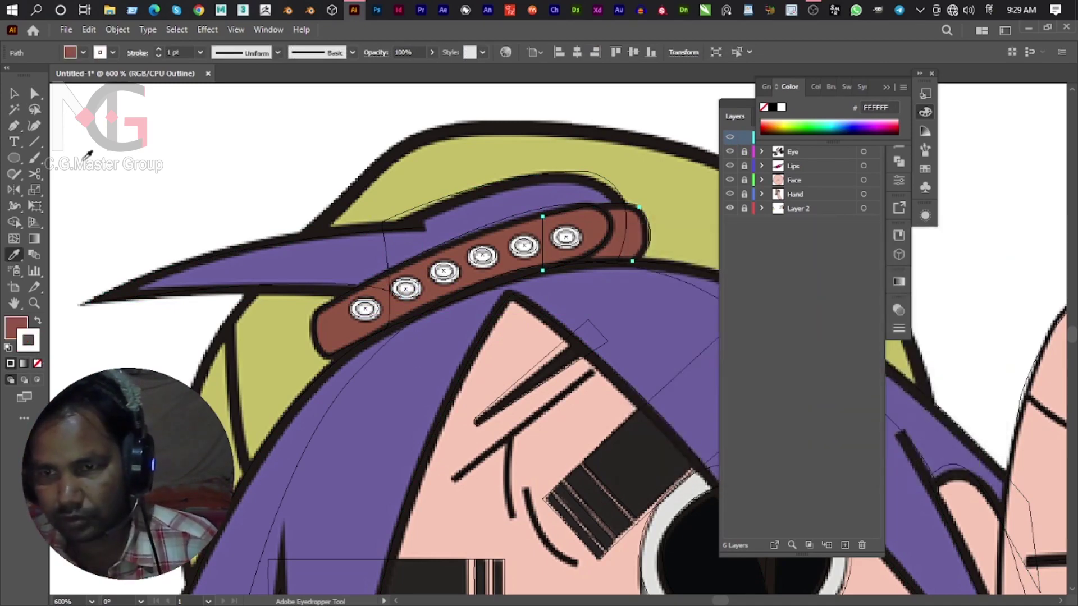
pyautogui.click(37, 364)
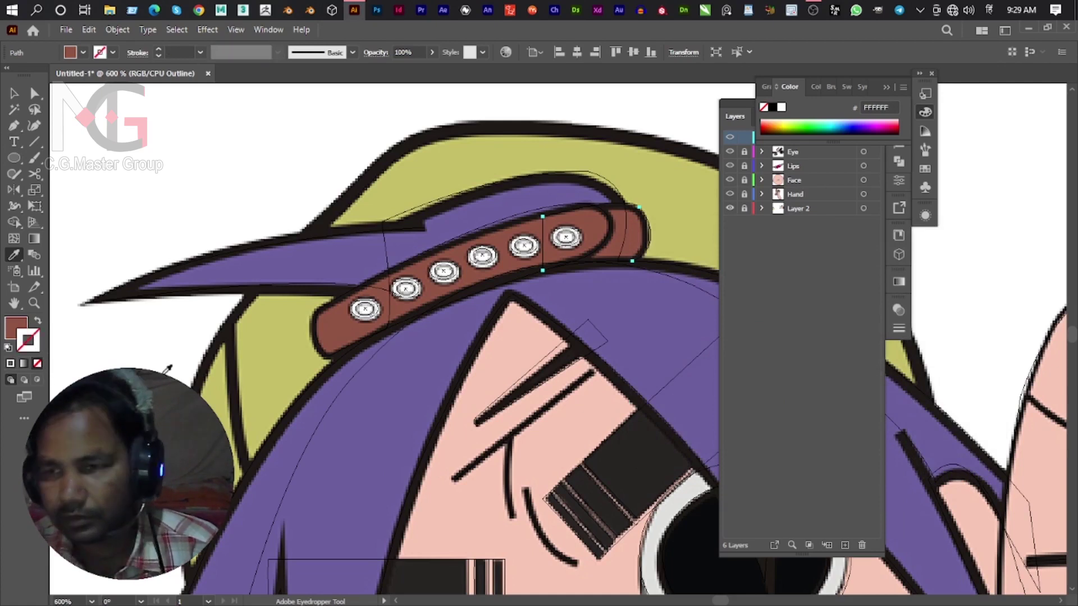
pyautogui.doubleClick(36, 348)
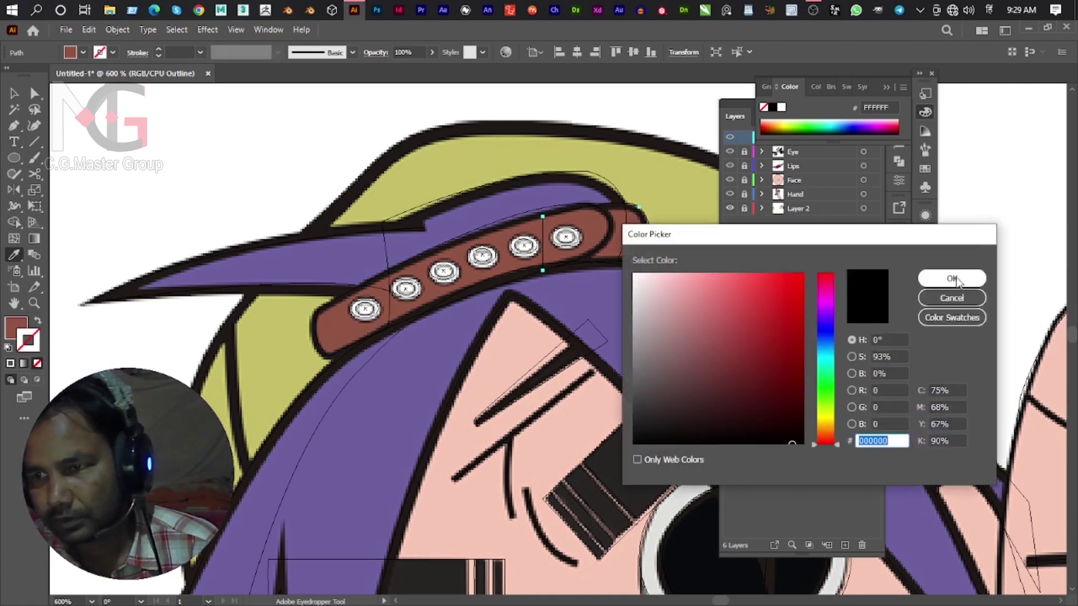
pyautogui.click(954, 278)
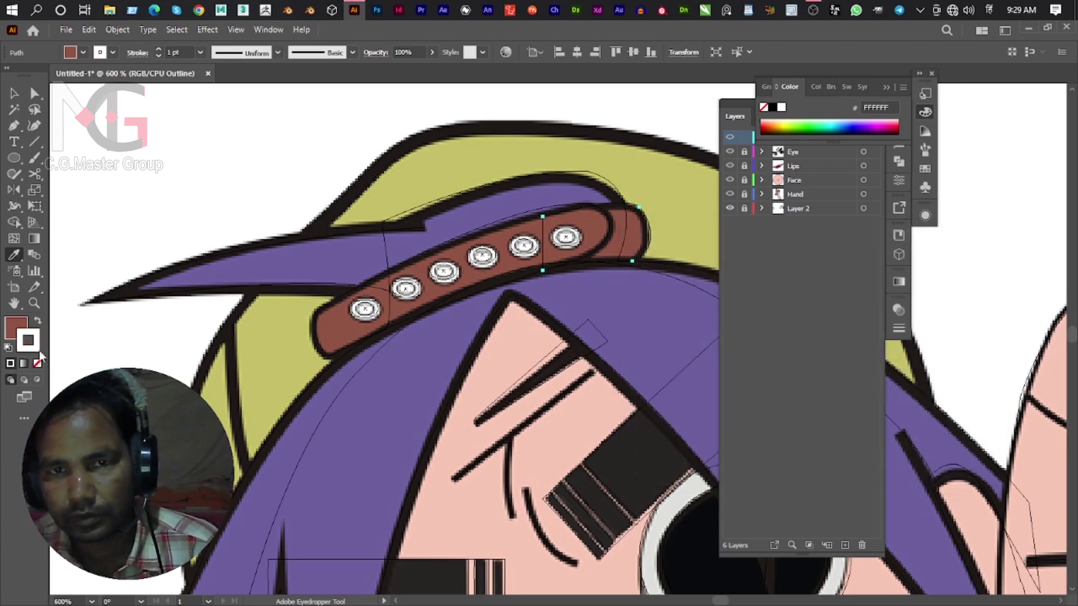
pyautogui.doubleClick(38, 349)
pyautogui.moveTo(782, 393); pyautogui.dragTo(802, 443)
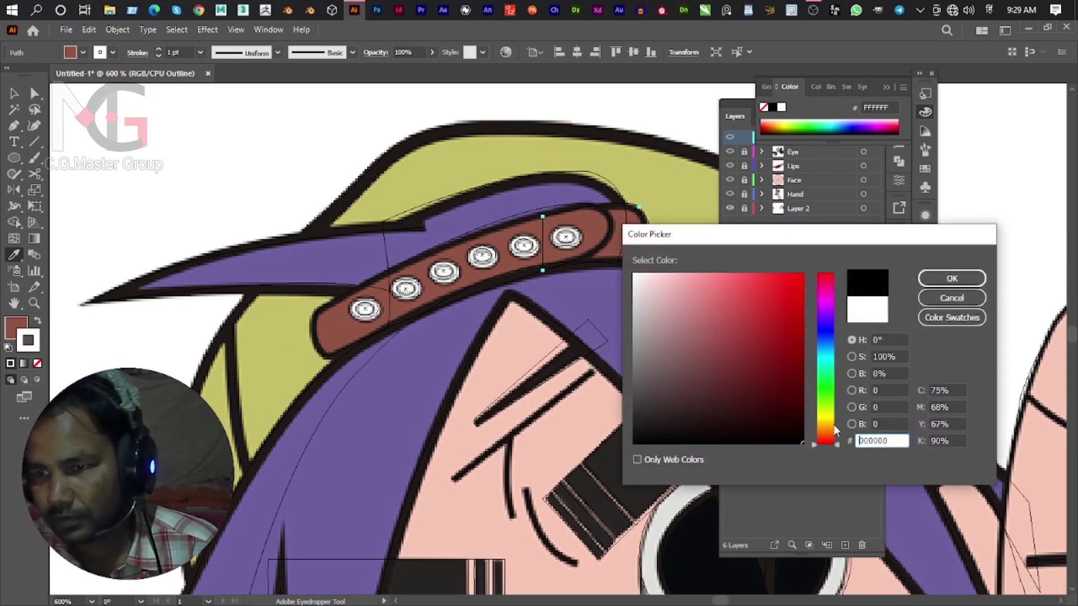
pyautogui.click(952, 279)
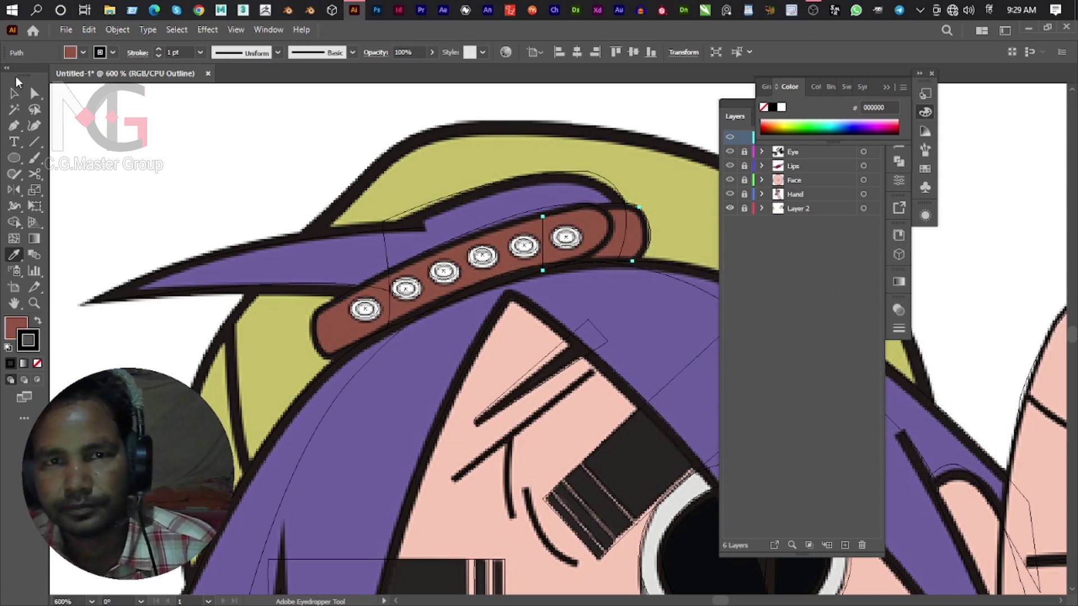
# Resample the brown fill onto the cap strap and give the strap end a 1 pt black outline.
pyautogui.press('v')
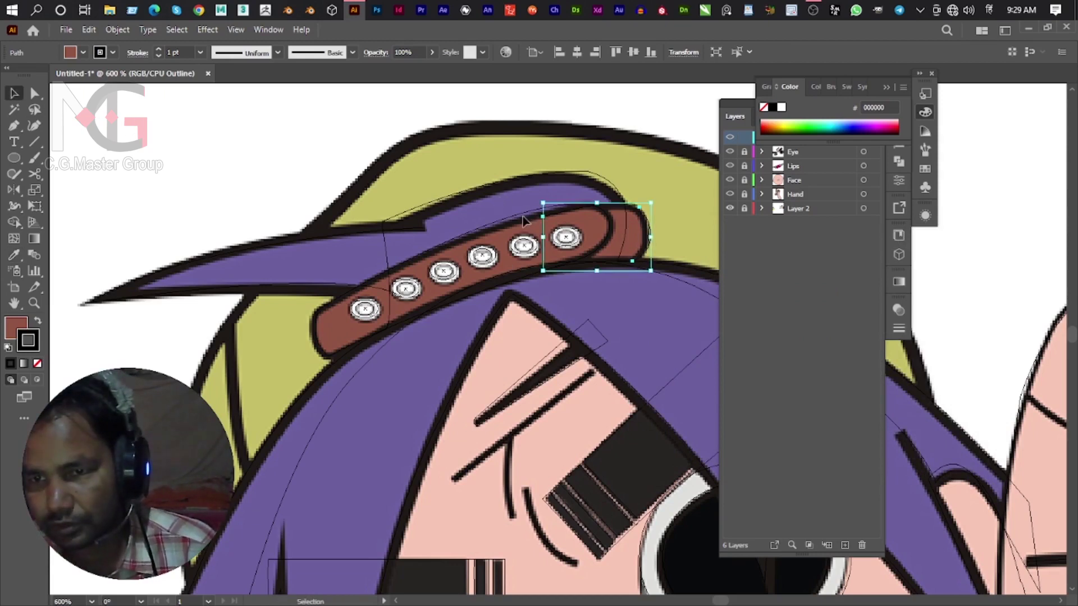
pyautogui.click(523, 220)
pyautogui.press('i')
pyautogui.click(633, 235)
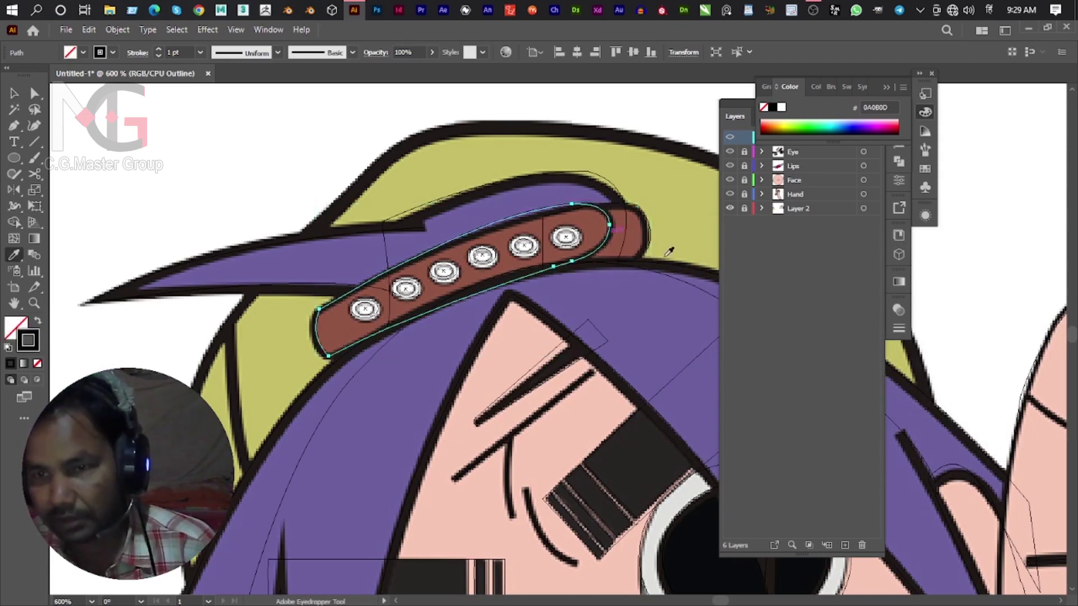
pyautogui.click(632, 235)
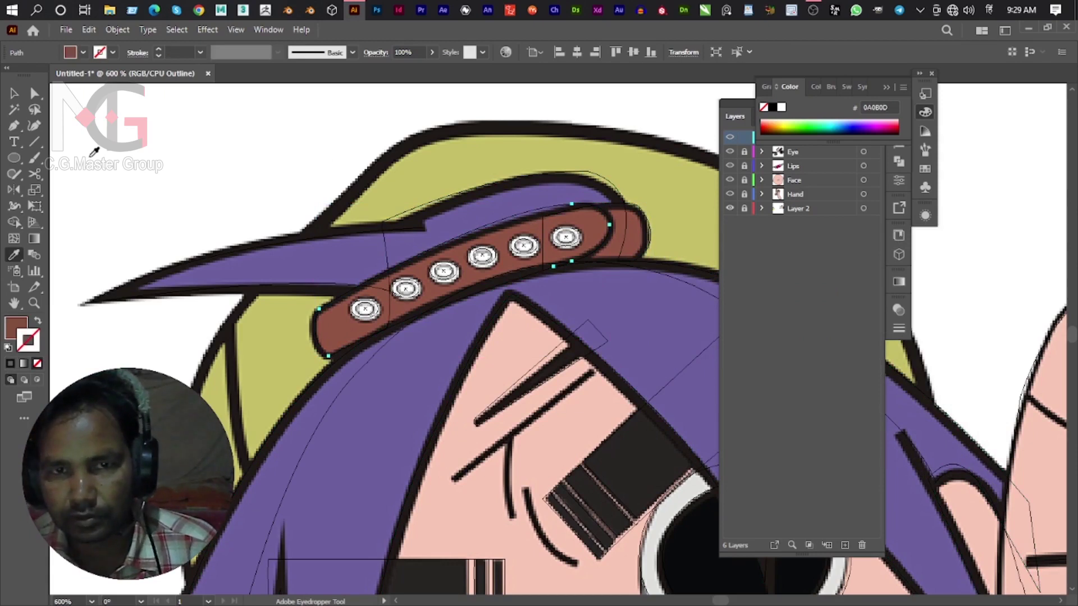
pyautogui.click(112, 52)
pyautogui.click(37, 75)
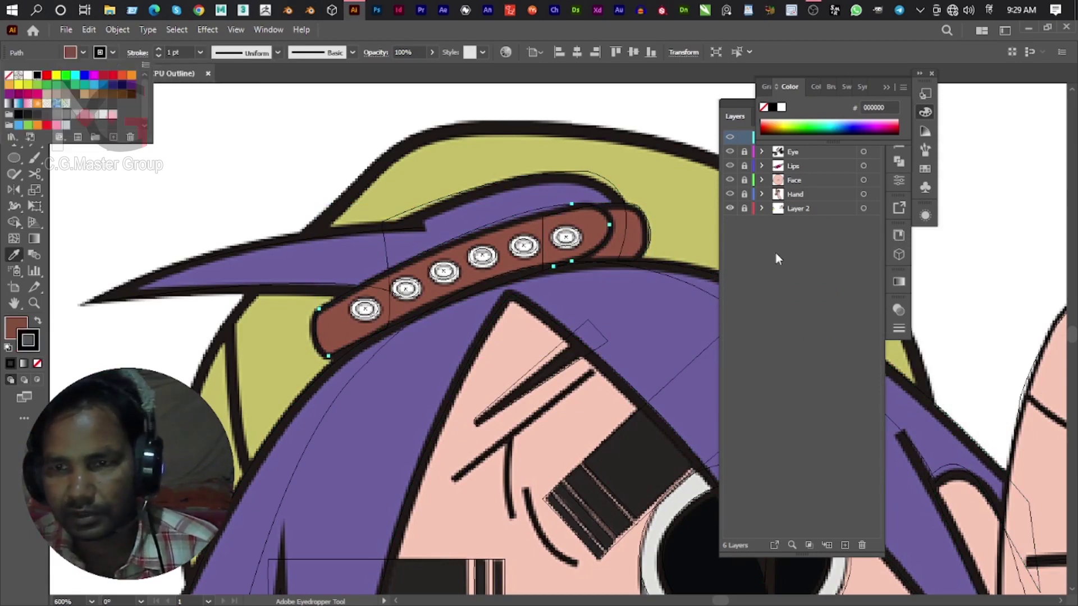
pyautogui.press('v')
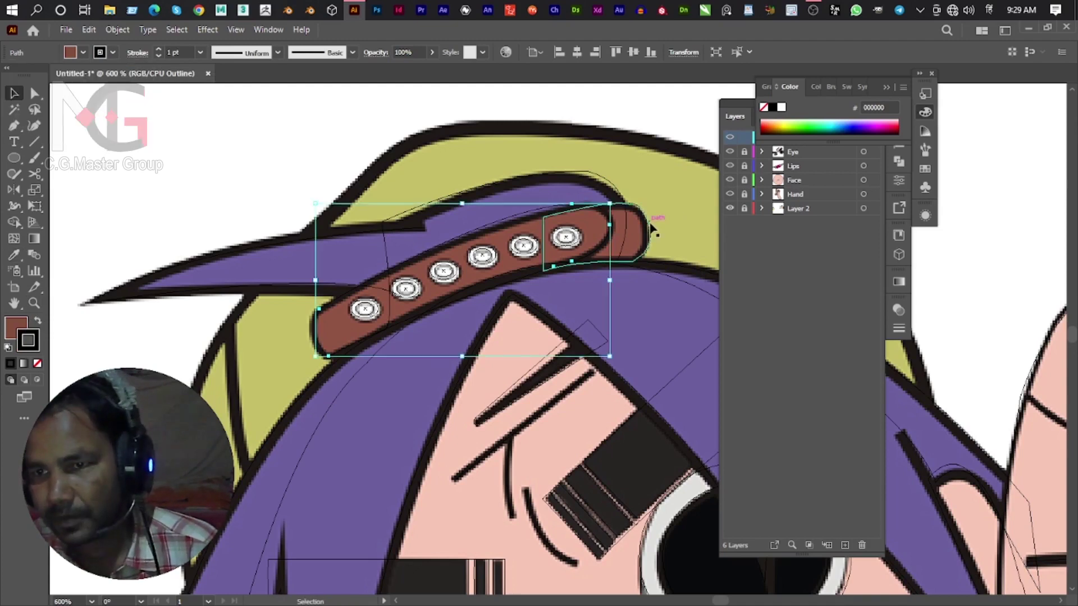
pyautogui.click(649, 229)
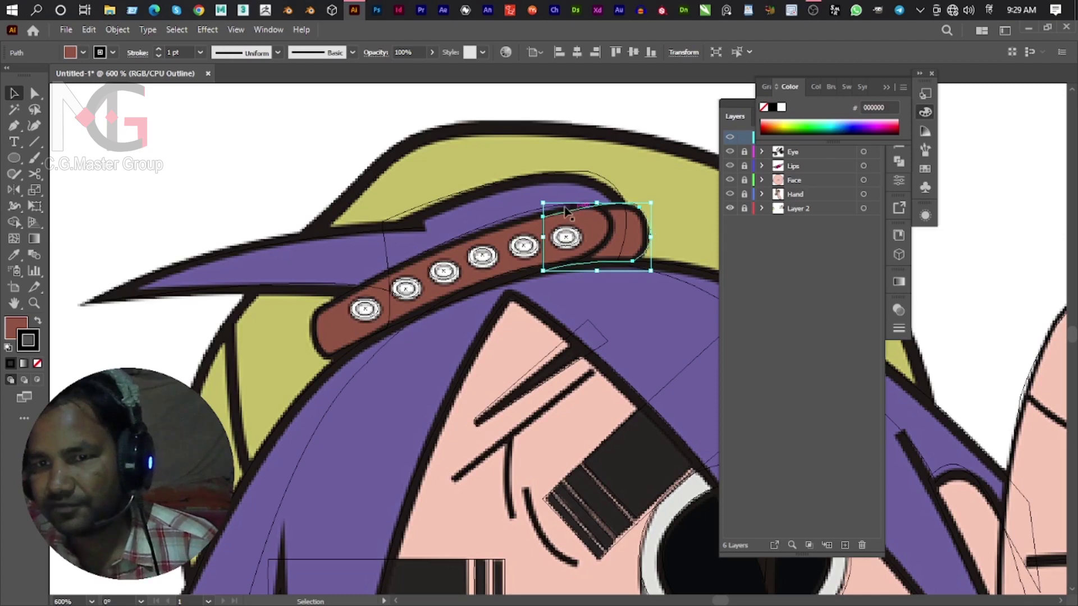
# Fill the hat shape with the cap's purple using the Eyedropper.
pyautogui.click(418, 210)
pyautogui.press('i')
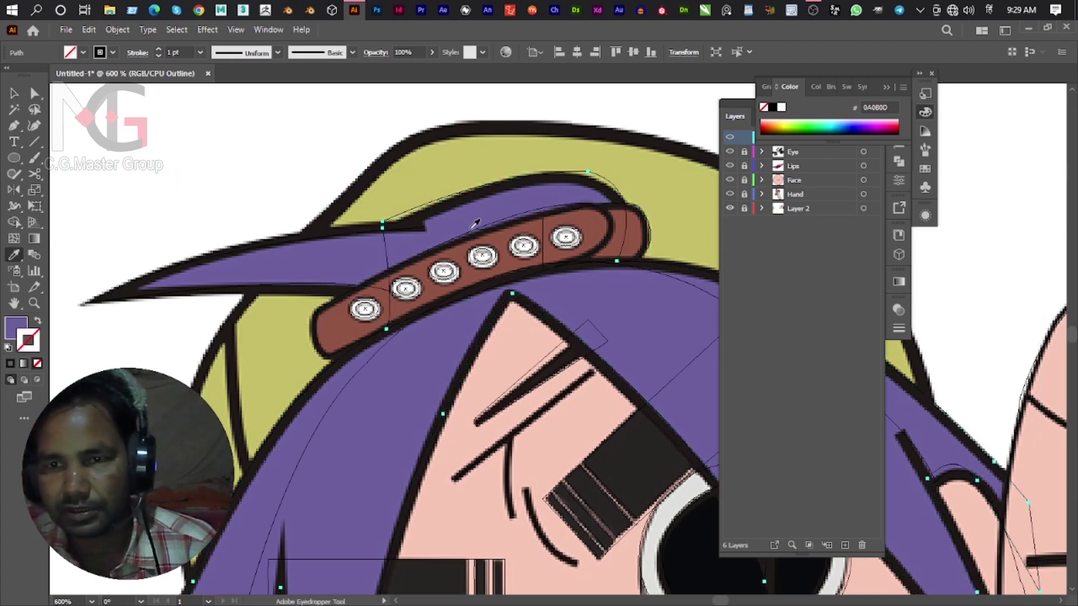
pyautogui.click(473, 221)
pyautogui.press('v')
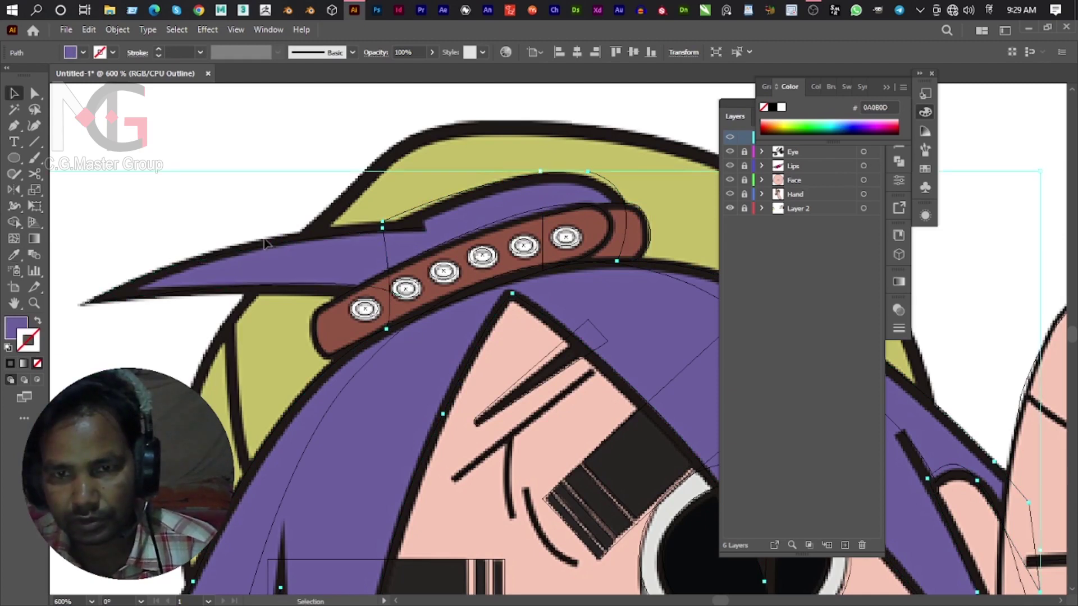
pyautogui.click(264, 247)
# Hide the Layer 2 reference image, switch to Preview, and give the hair a black outline.
pyautogui.press('i')
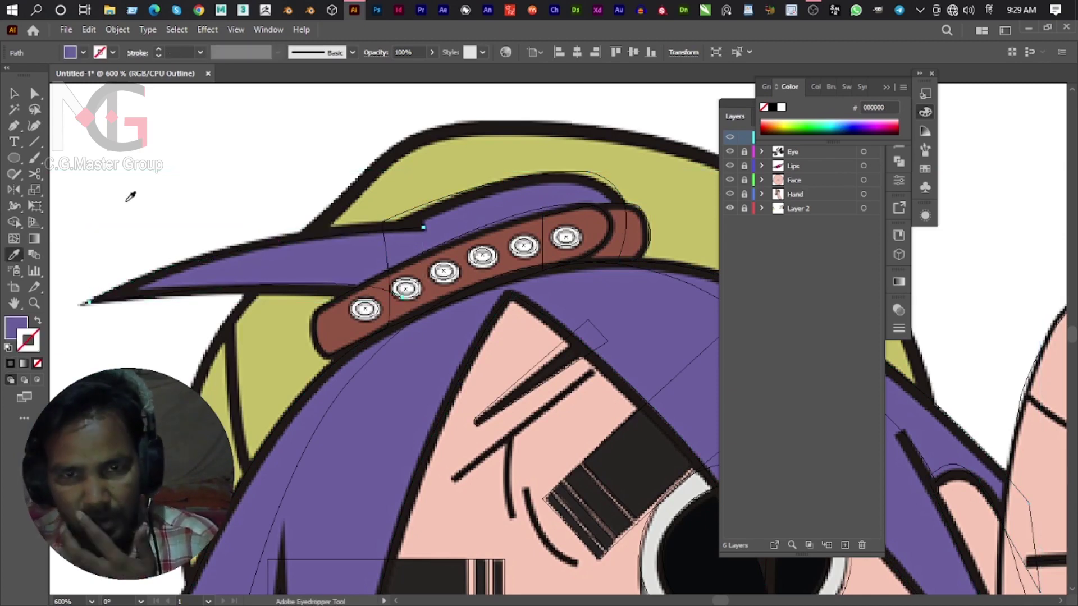
pyautogui.press('v')
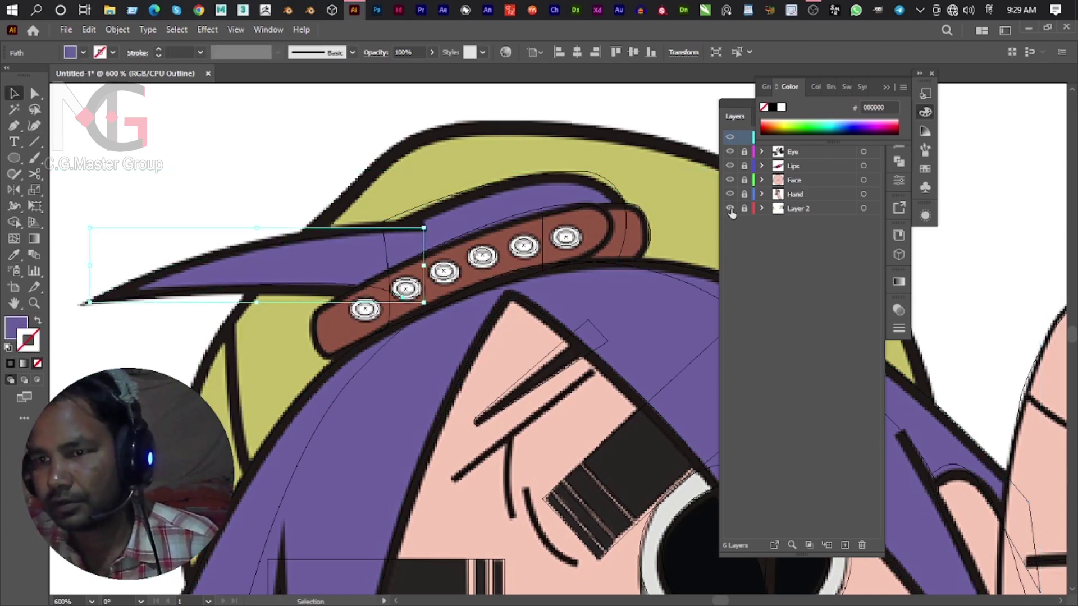
pyautogui.click(730, 208)
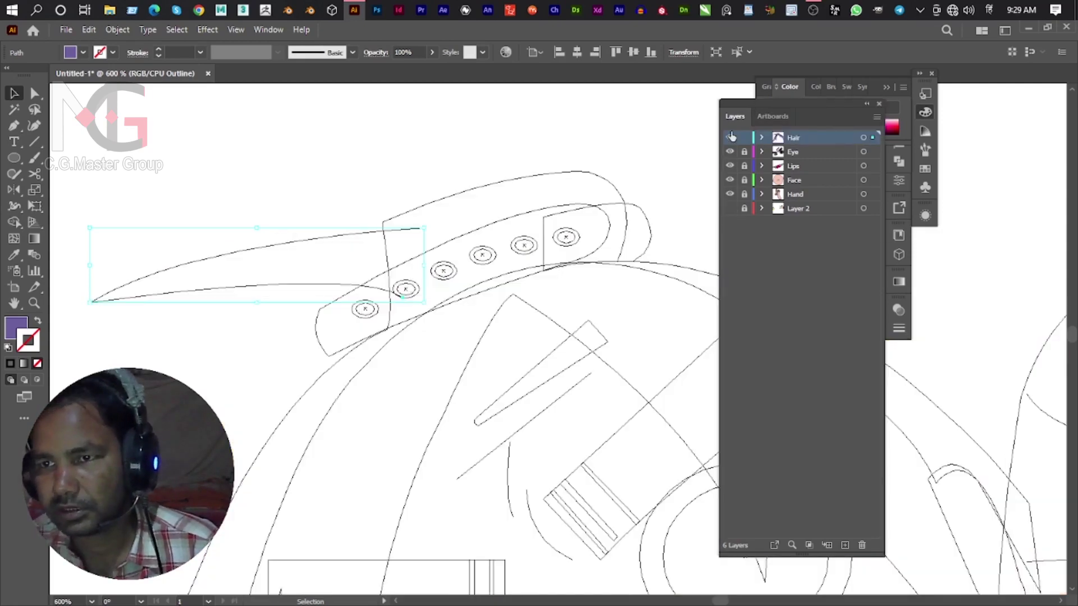
pyautogui.hotkey('ctrl', 'y')
pyautogui.scroll(-3, 385, 253)
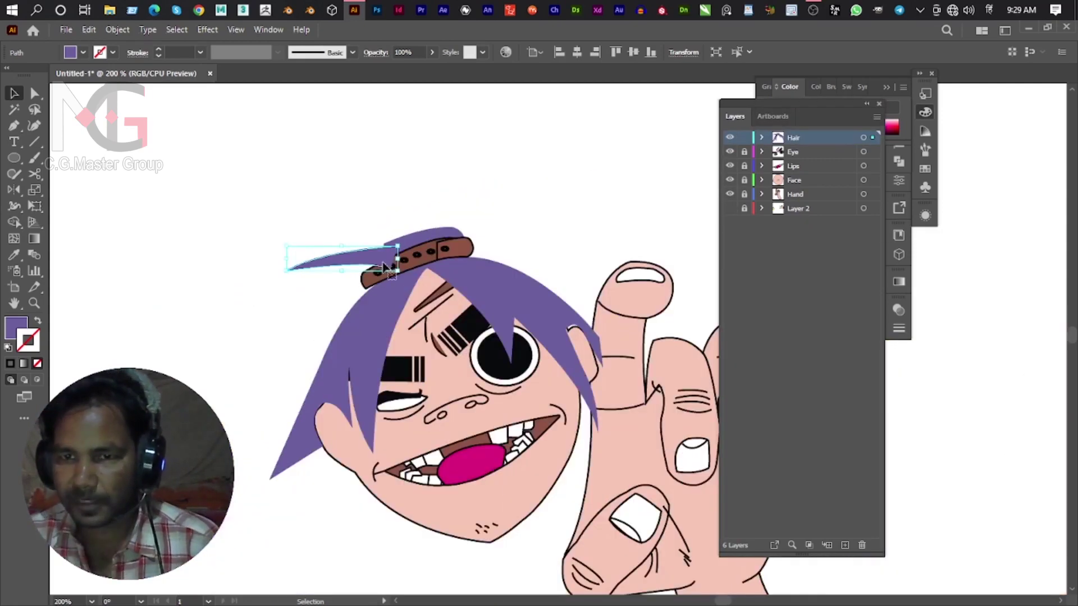
pyautogui.keyDown('shift'); pyautogui.click(363, 338); pyautogui.keyUp('shift')
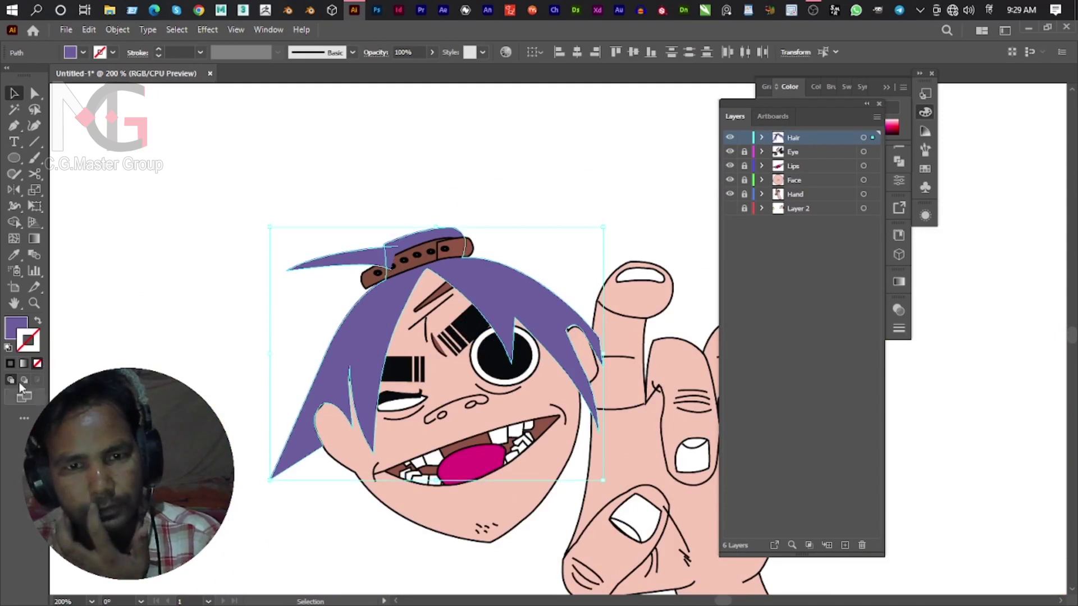
pyautogui.click(10, 363)
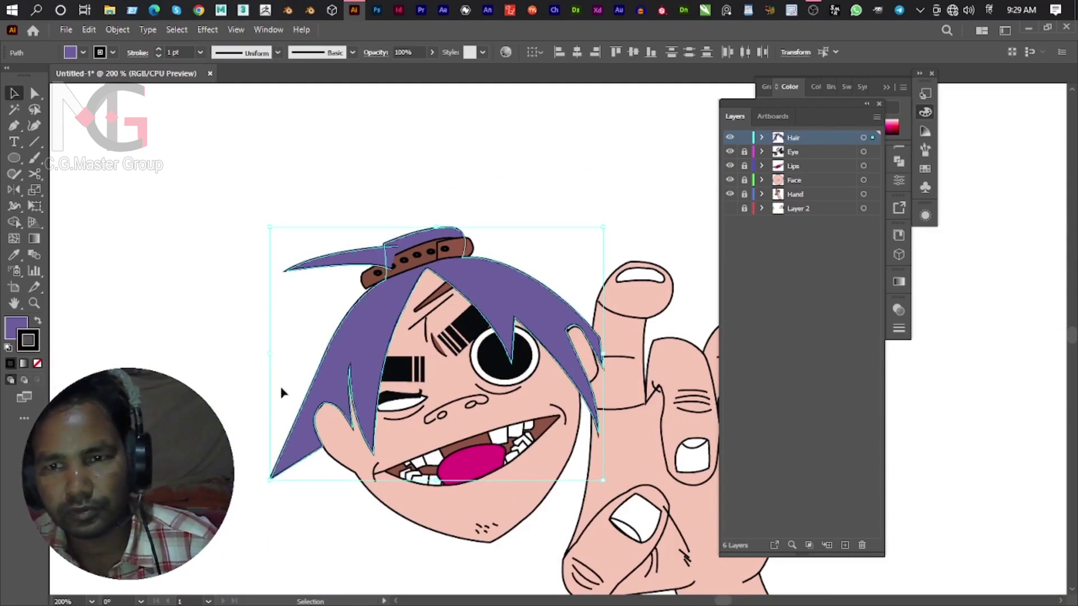
pyautogui.click(251, 356)
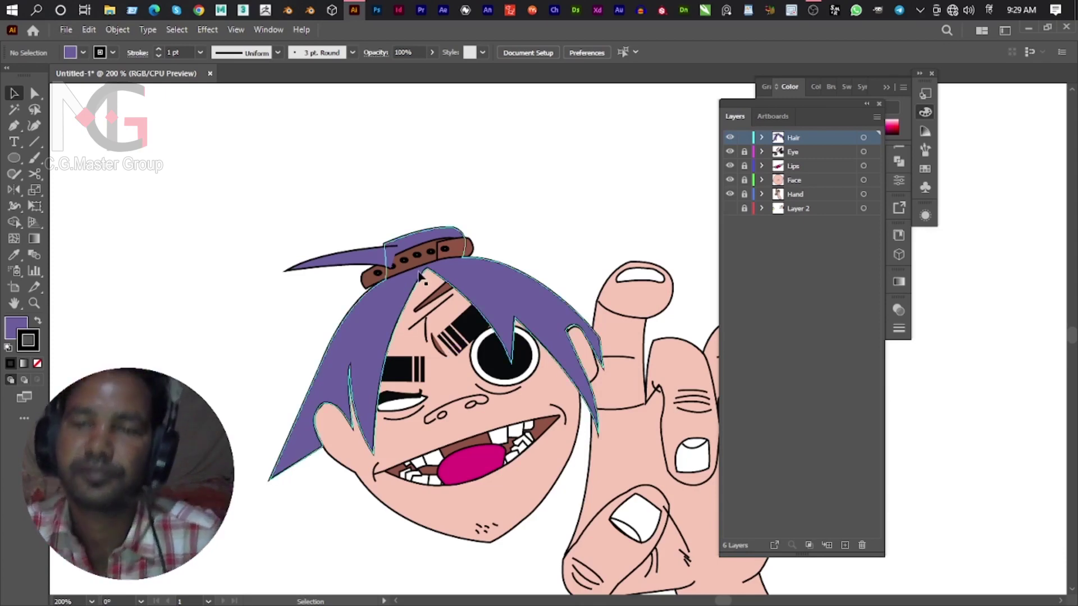
# Raise the hair spike's inner corner anchor slightly with Direct Selection.
pyautogui.scroll(2, 406, 254)
pyautogui.scroll(1, 372, 248)
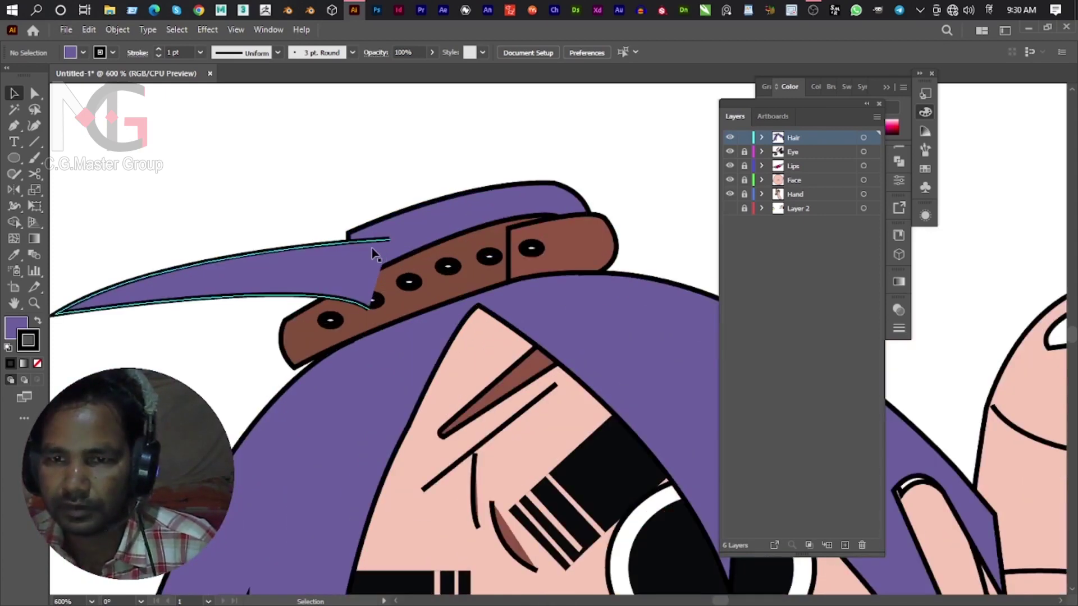
pyautogui.press('a')
pyautogui.click(372, 248)
pyautogui.scroll(2, 398, 270)
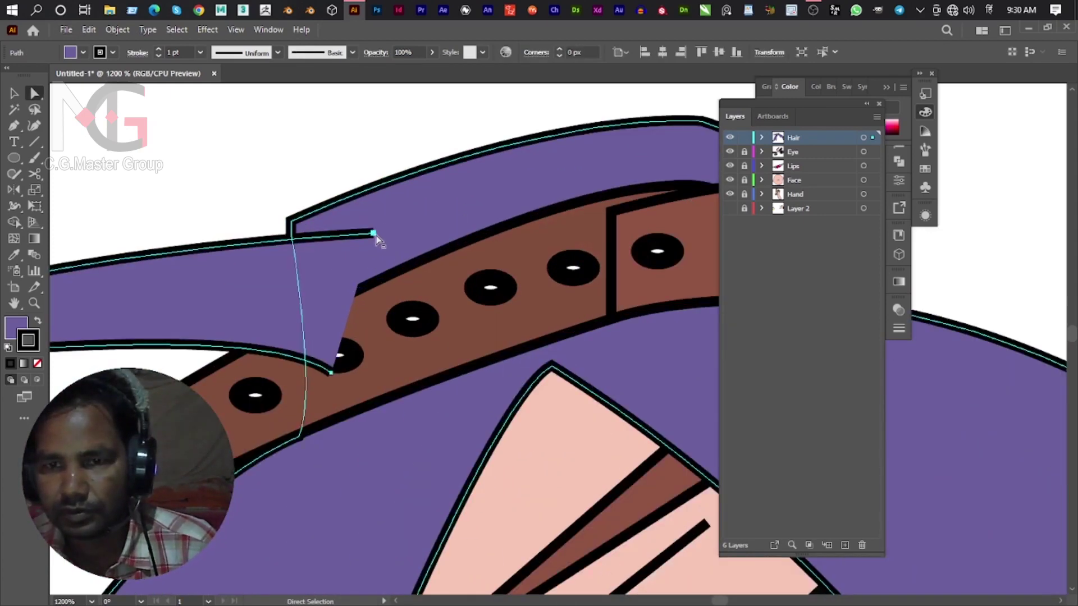
pyautogui.moveTo(373, 233); pyautogui.dragTo(386, 215)
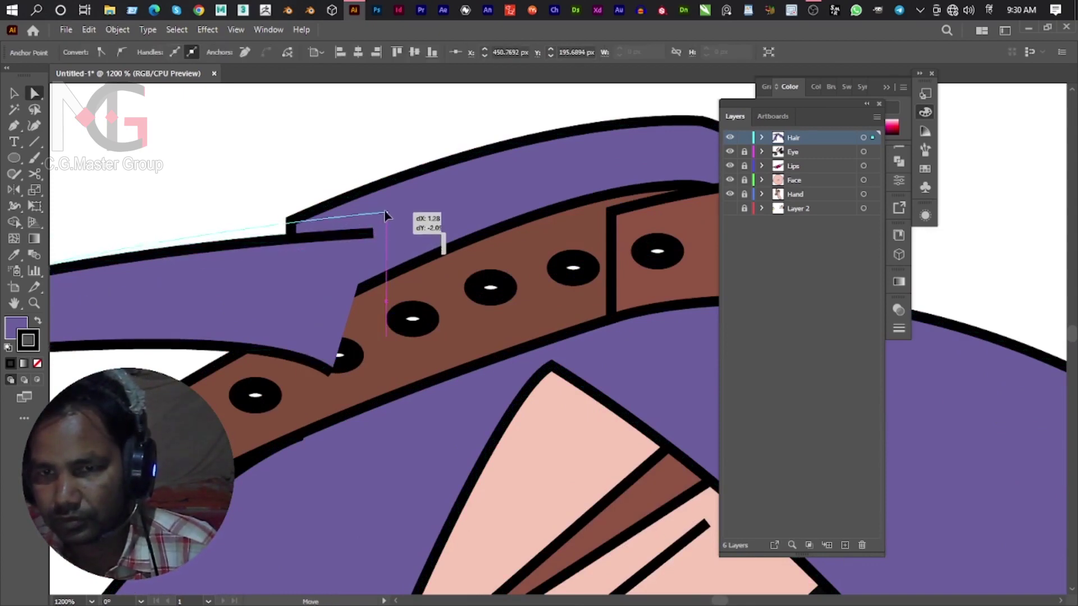
pyautogui.moveTo(386, 215); pyautogui.dragTo(386, 210)
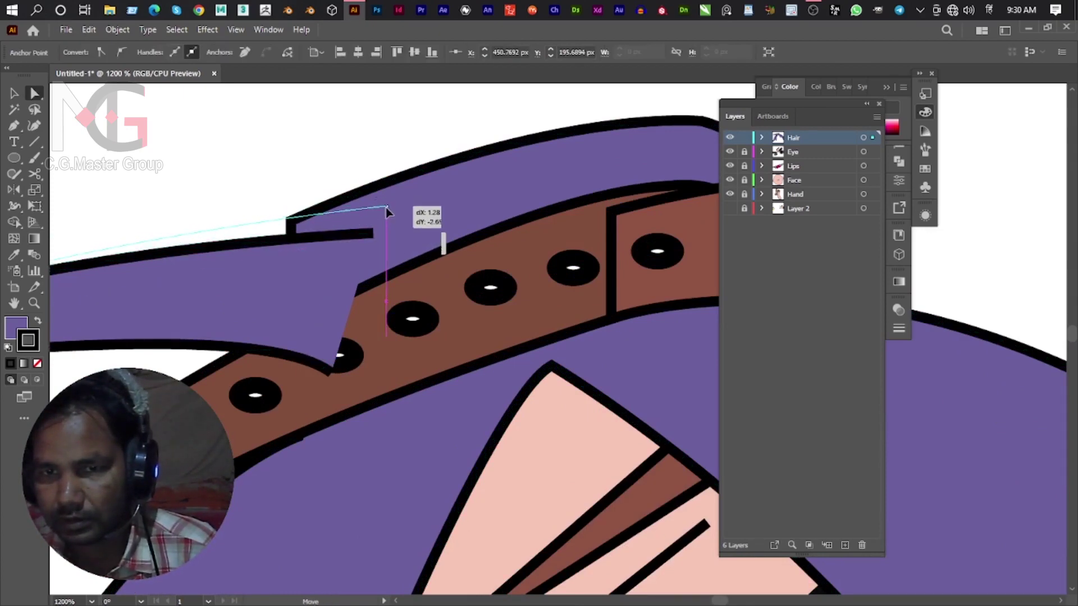
pyautogui.click(265, 202)
pyautogui.scroll(-3, 316, 313)
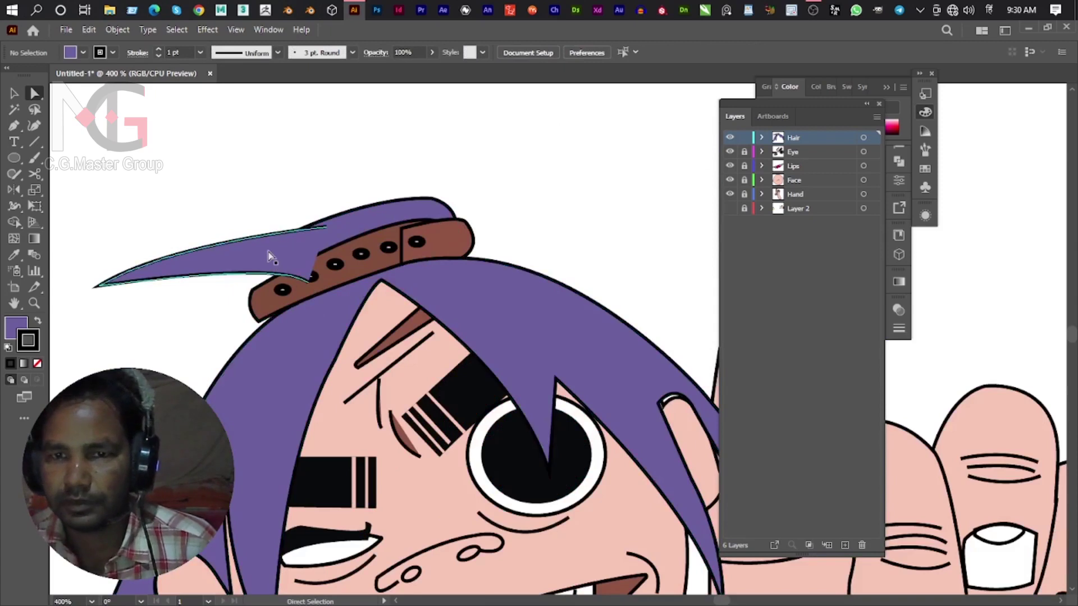
pyautogui.scroll(4, 465, 249)
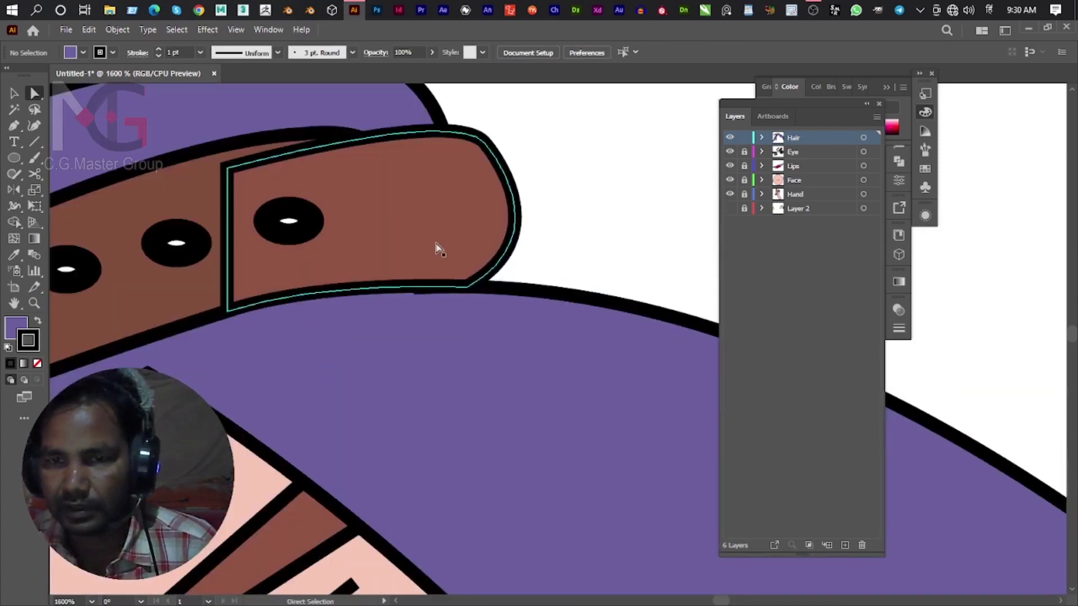
# Enter the eyelet group and select the rivet's inner white ellipse.
pyautogui.click(306, 228)
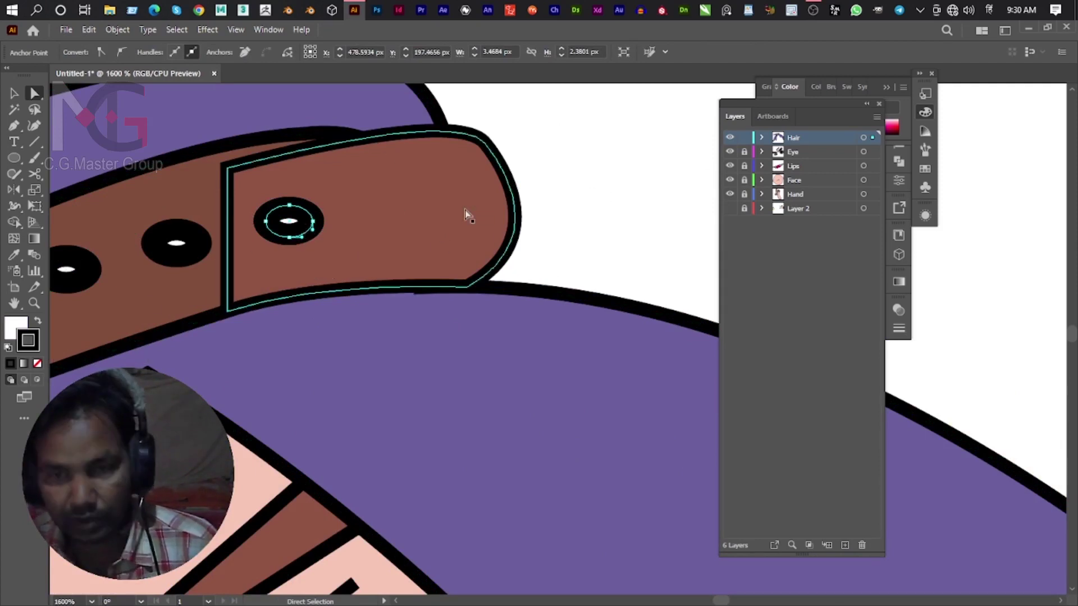
pyautogui.press('v')
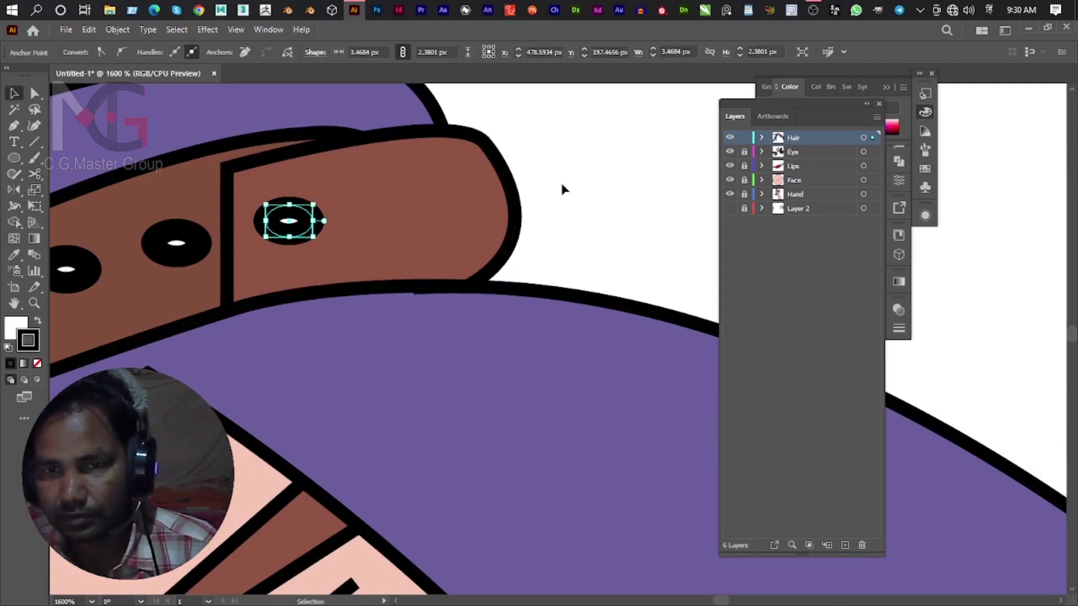
pyautogui.click(650, 190)
pyautogui.click(287, 223)
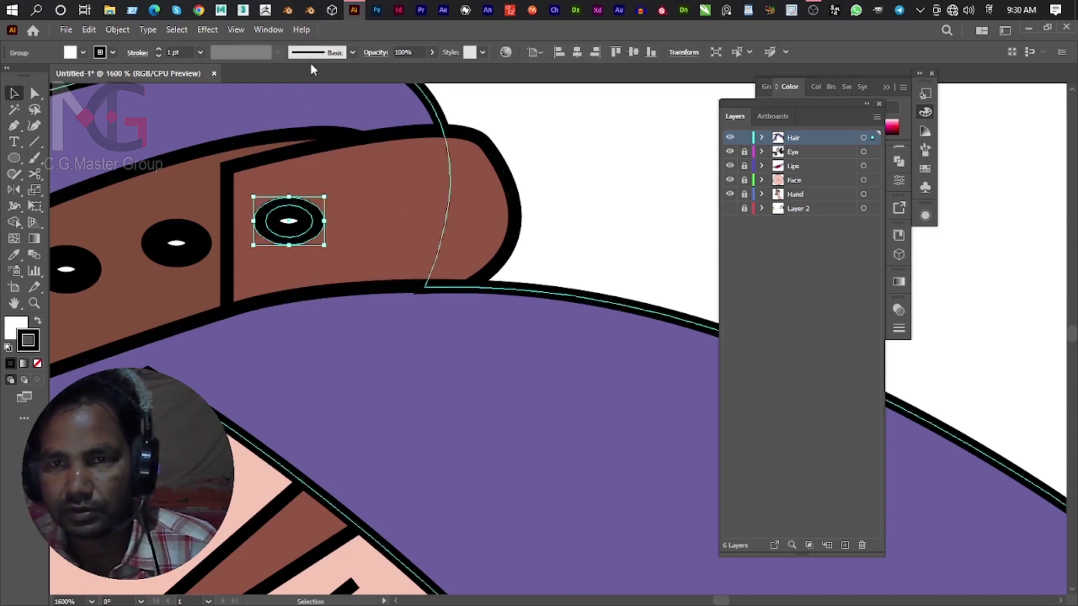
pyautogui.doubleClick(292, 238)
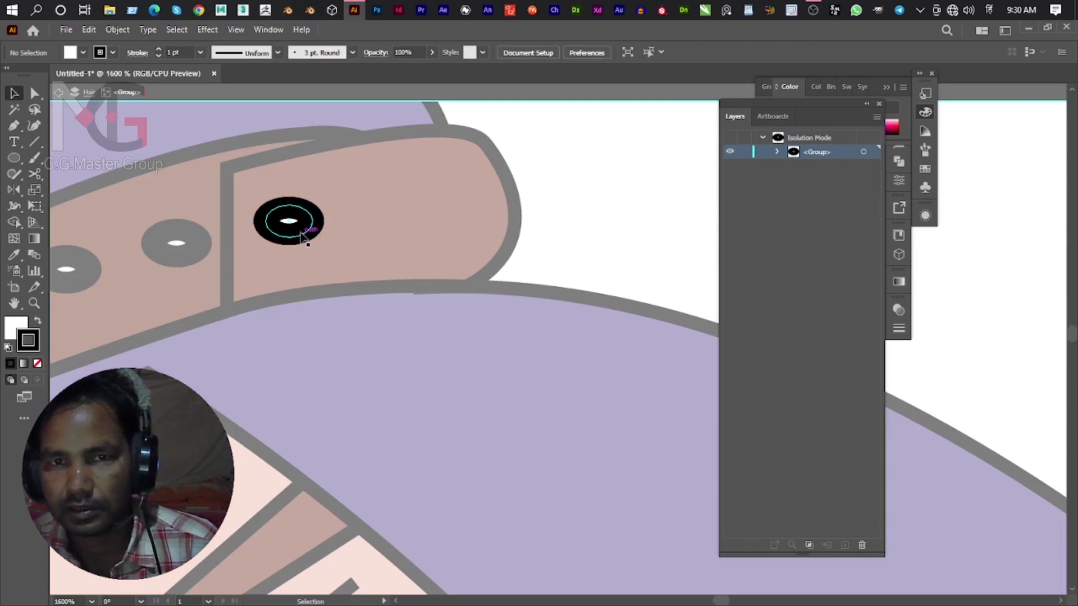
pyautogui.click(298, 225)
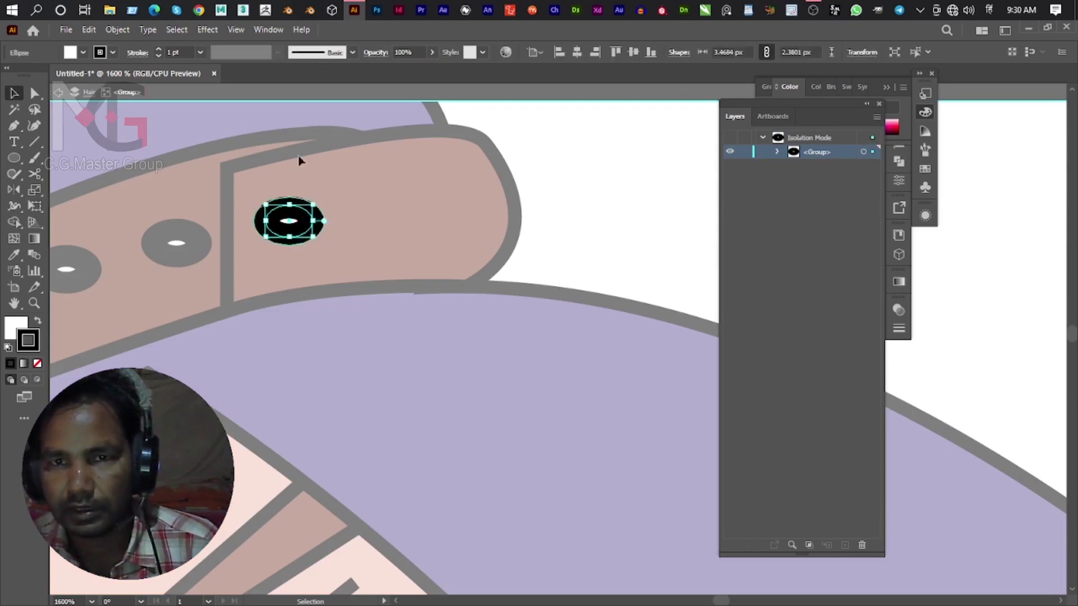
# Give the rivet ellipse a 0.25 pt stroke, then exit the isolated group.
pyautogui.doubleClick(187, 52)
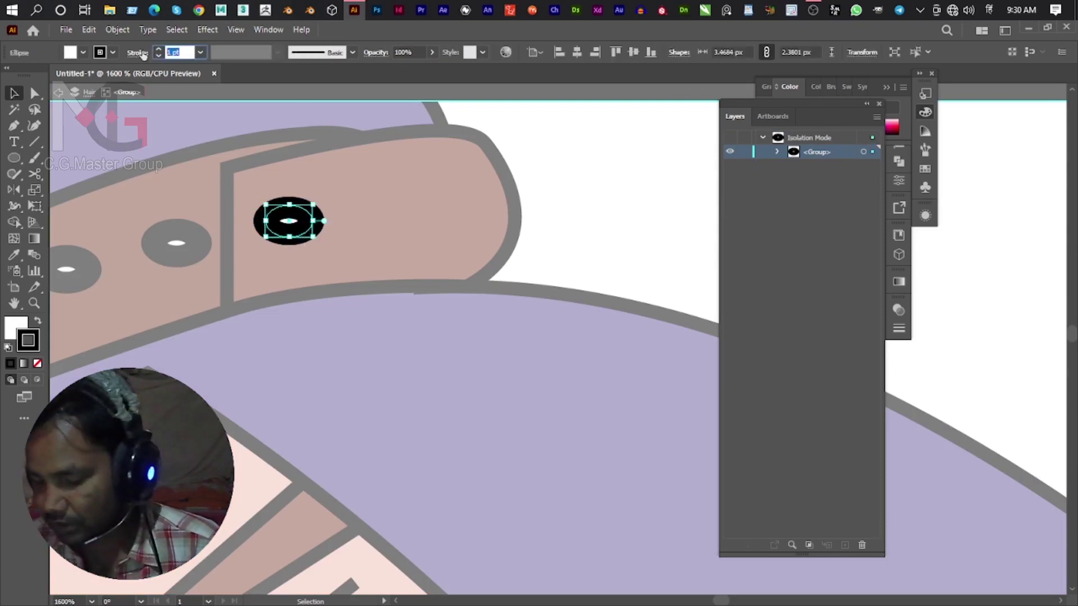
pyautogui.write('0.')
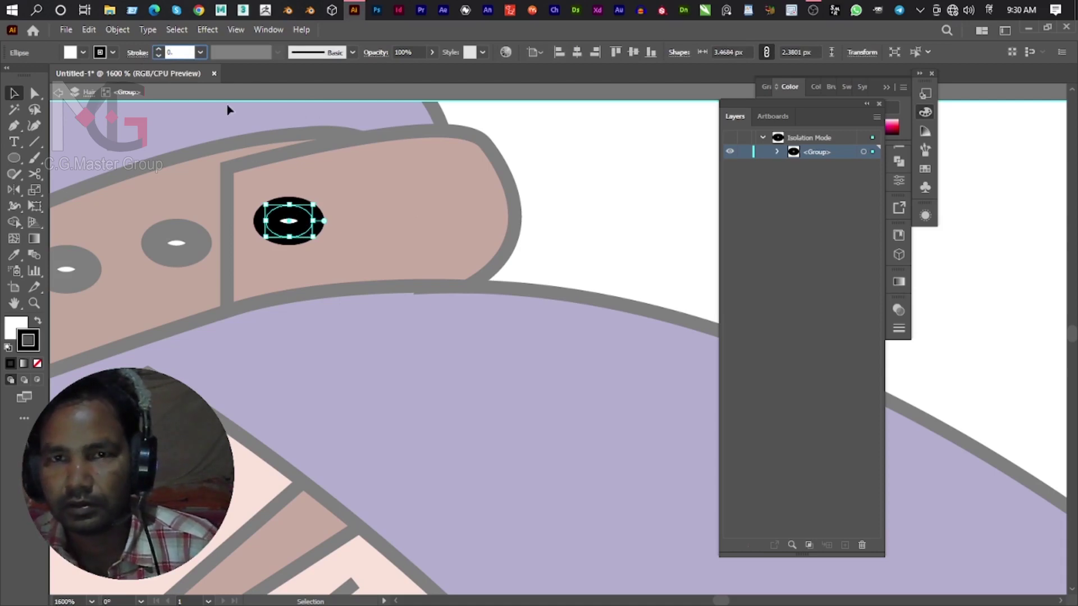
pyautogui.write('1')
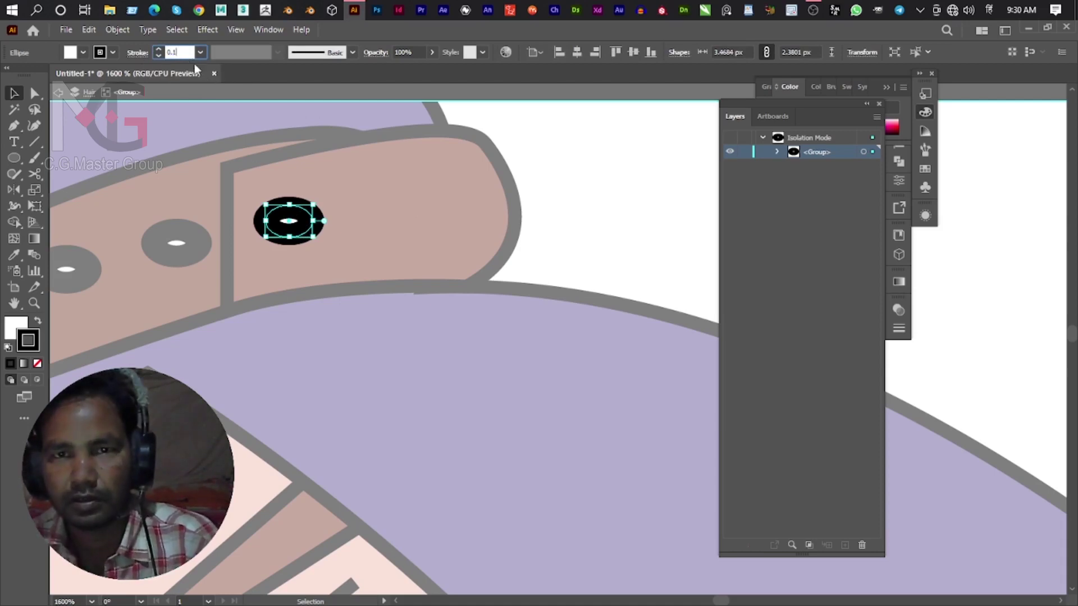
pyautogui.hotkey('ctrl', 'z')
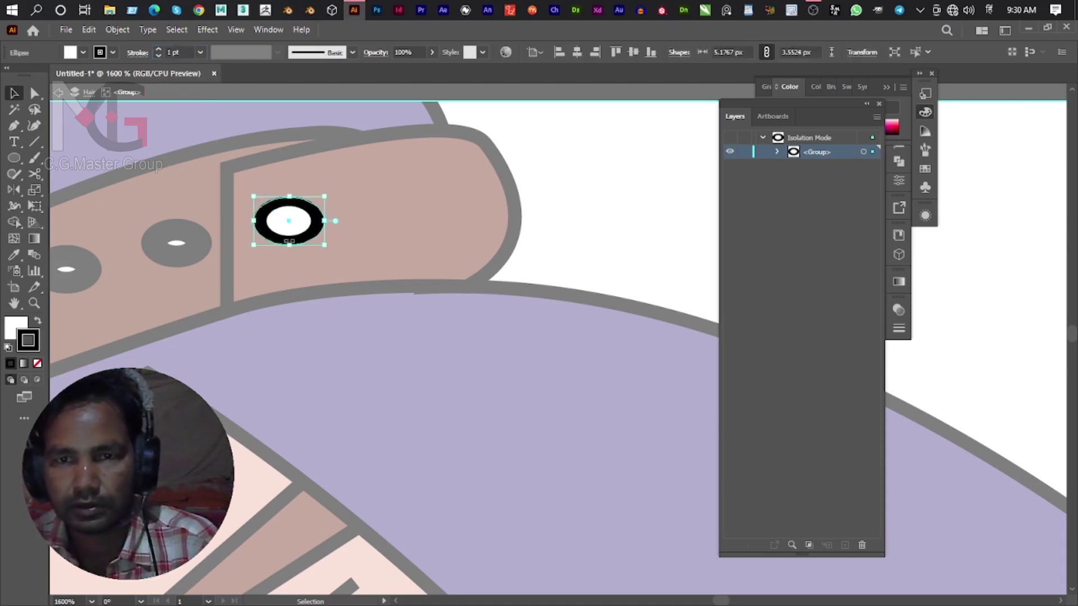
pyautogui.click(200, 52)
pyautogui.click(222, 66)
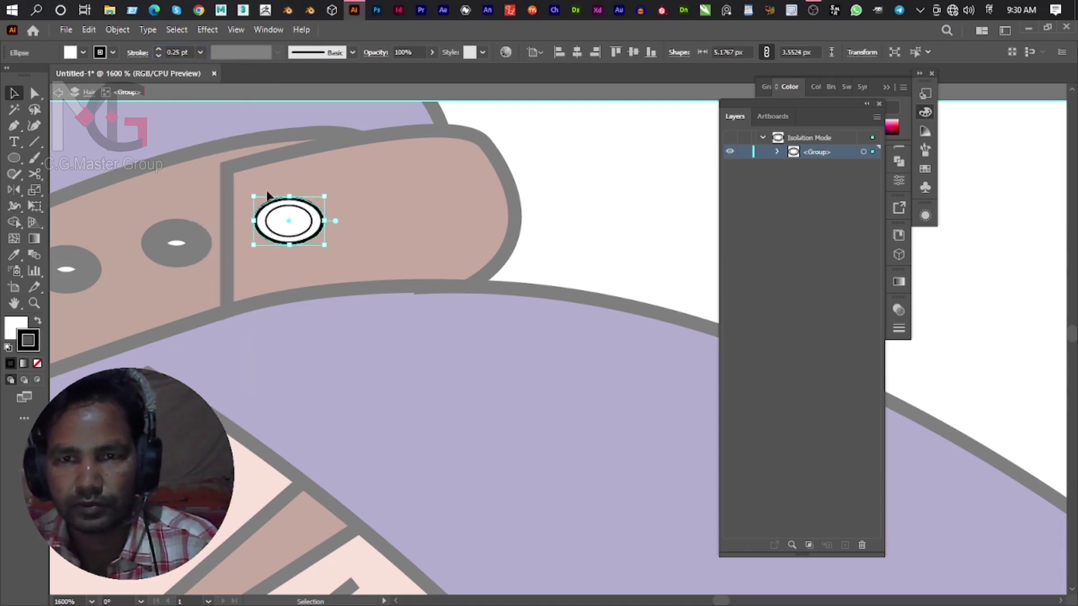
pyautogui.moveTo(202, 254); pyautogui.dragTo(341, 255)
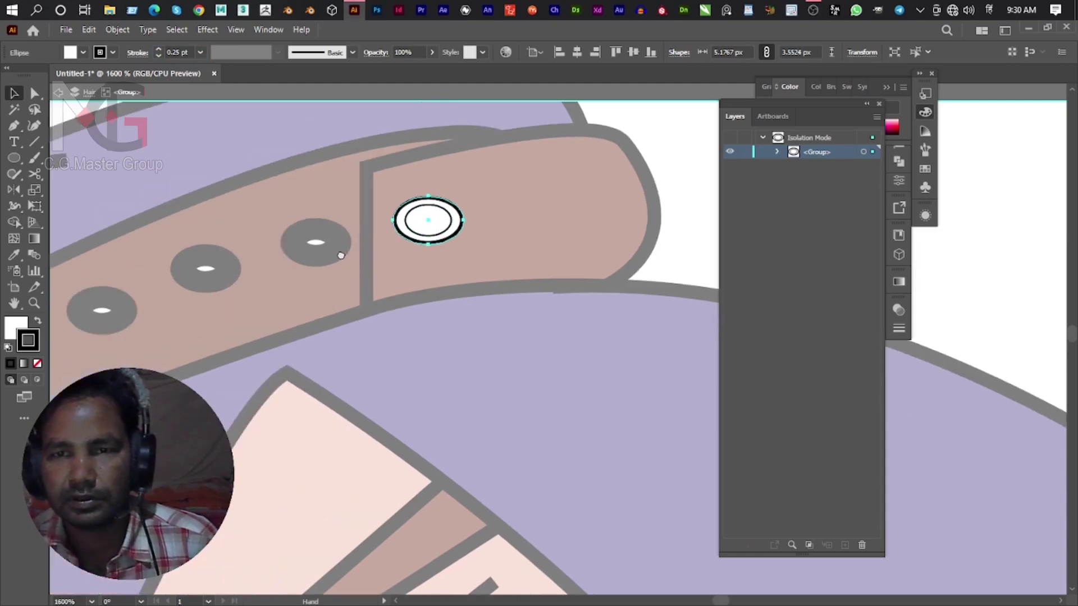
pyautogui.click(59, 92)
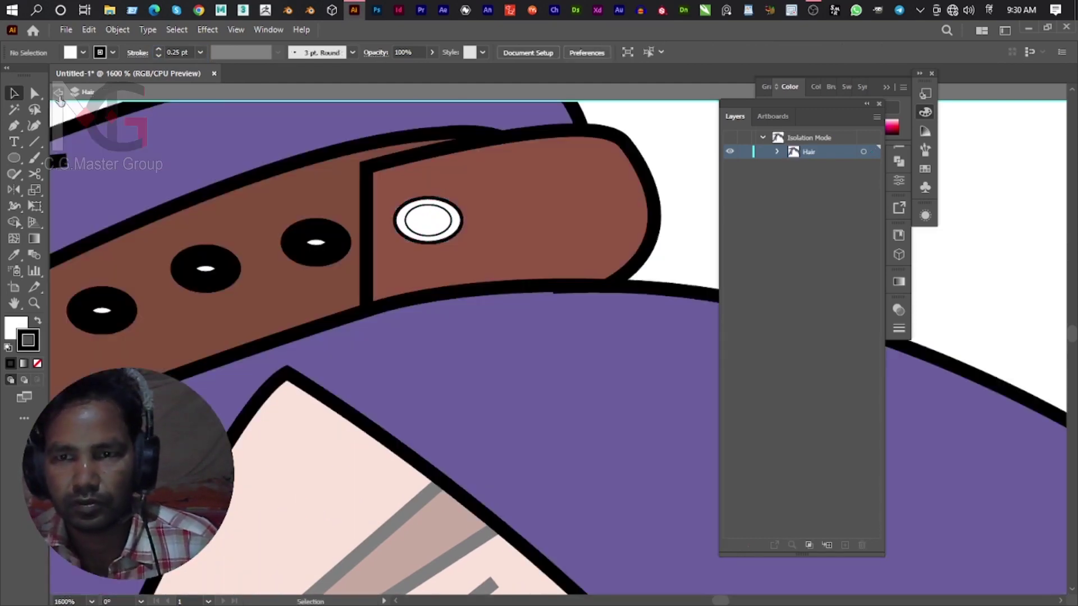
# Delete the four black belt-hole ellipses on the strap.
pyautogui.click(312, 257)
pyautogui.moveTo(273, 286)
pyautogui.mouseDown()
pyautogui.moveTo(471, 251)
pyautogui.moveTo(564, 247)
pyautogui.mouseUp()
pyautogui.keyDown('shift'); pyautogui.click(563, 246); pyautogui.keyUp('shift')
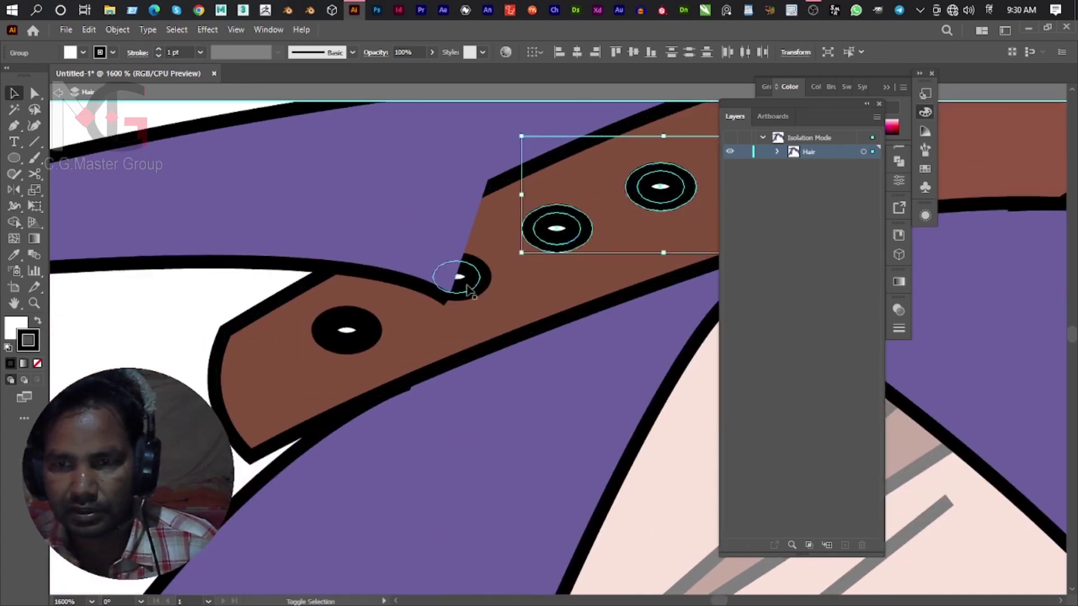
pyautogui.keyDown('shift'); pyautogui.click(464, 287); pyautogui.keyUp('shift')
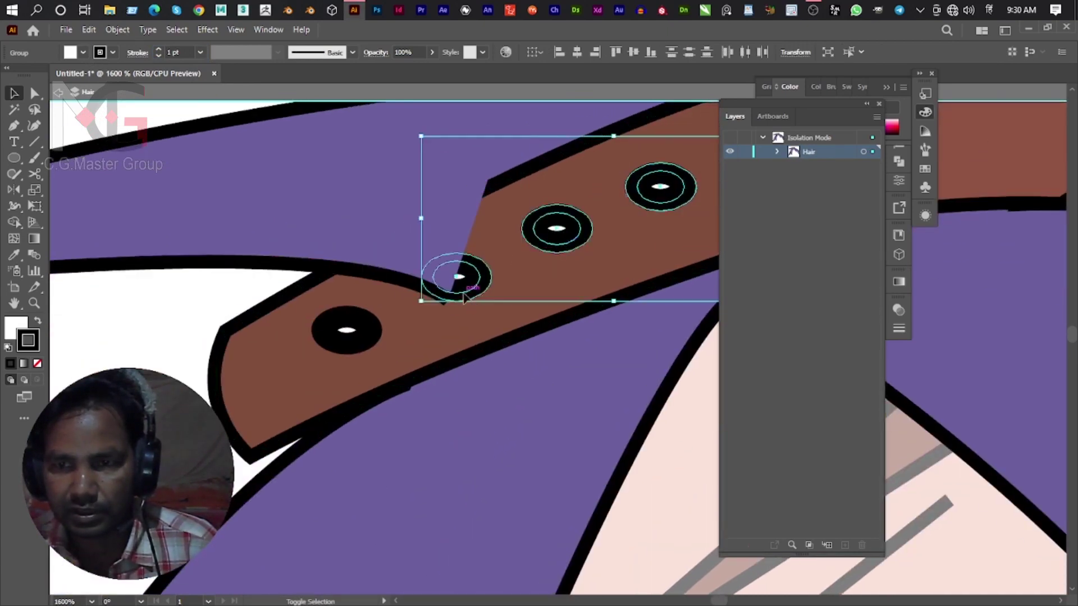
pyautogui.keyDown('shift'); pyautogui.click(346, 354); pyautogui.keyUp('shift')
pyautogui.press('Delete')
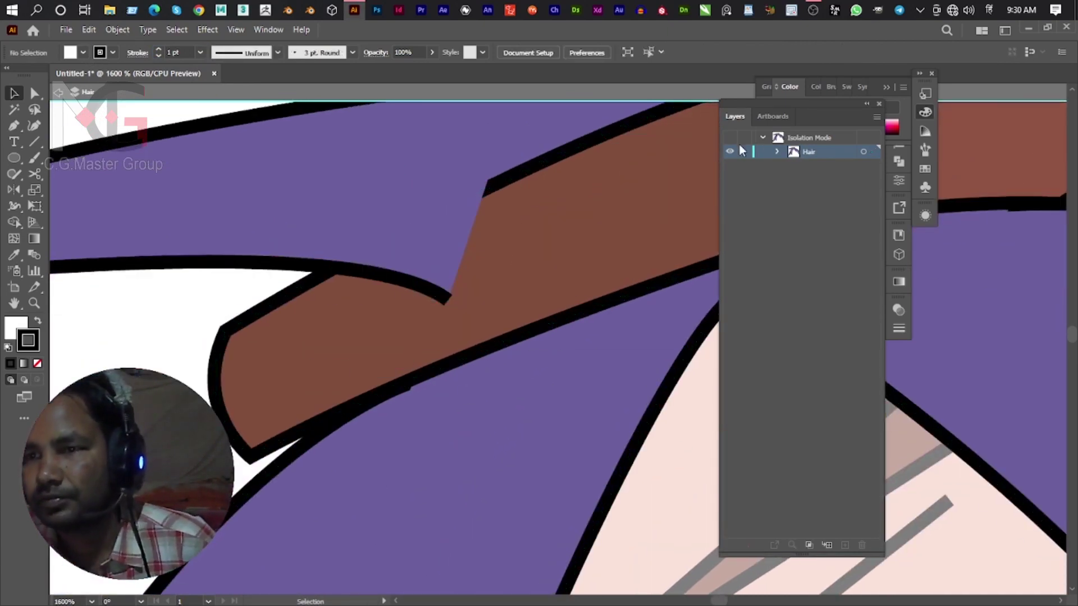
# Exit isolation, show Layer 2 and zoom out.
pyautogui.click(59, 94)
pyautogui.click(730, 208)
pyautogui.scroll(-5, 505, 263)
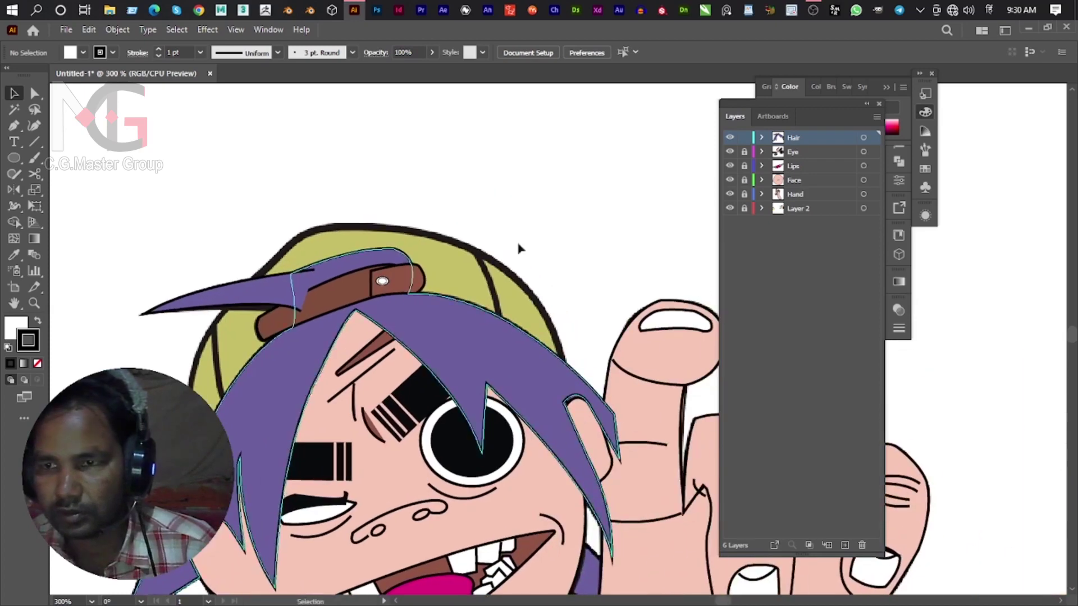
# Show the Hair layer, switch to Outline view and select a strap rivet.
pyautogui.click(730, 137)
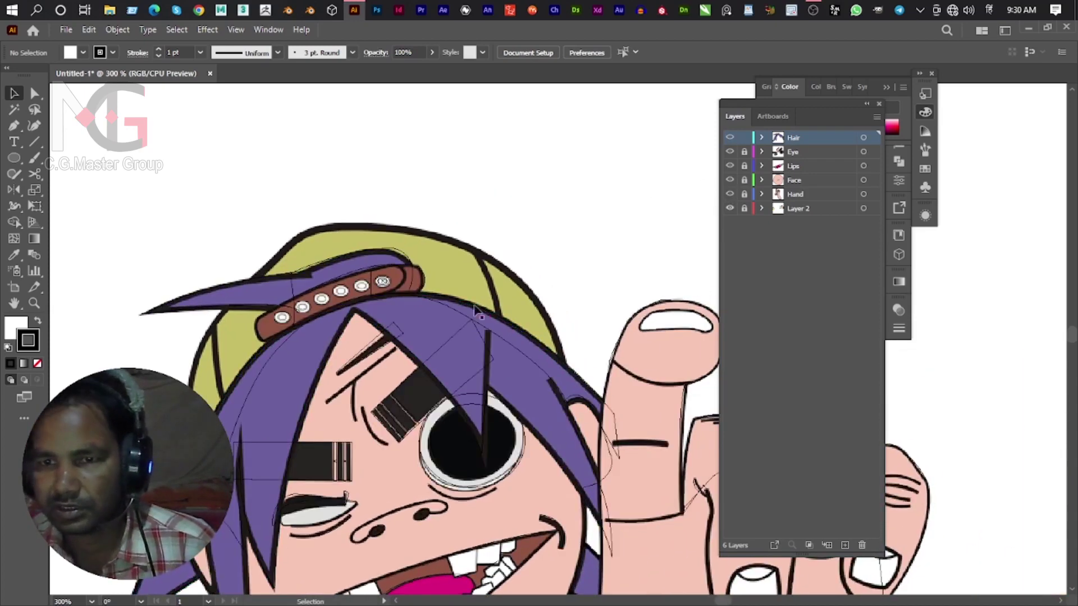
pyautogui.scroll(3, 374, 270)
pyautogui.hotkey('ctrl', 'y')
pyautogui.click(367, 266)
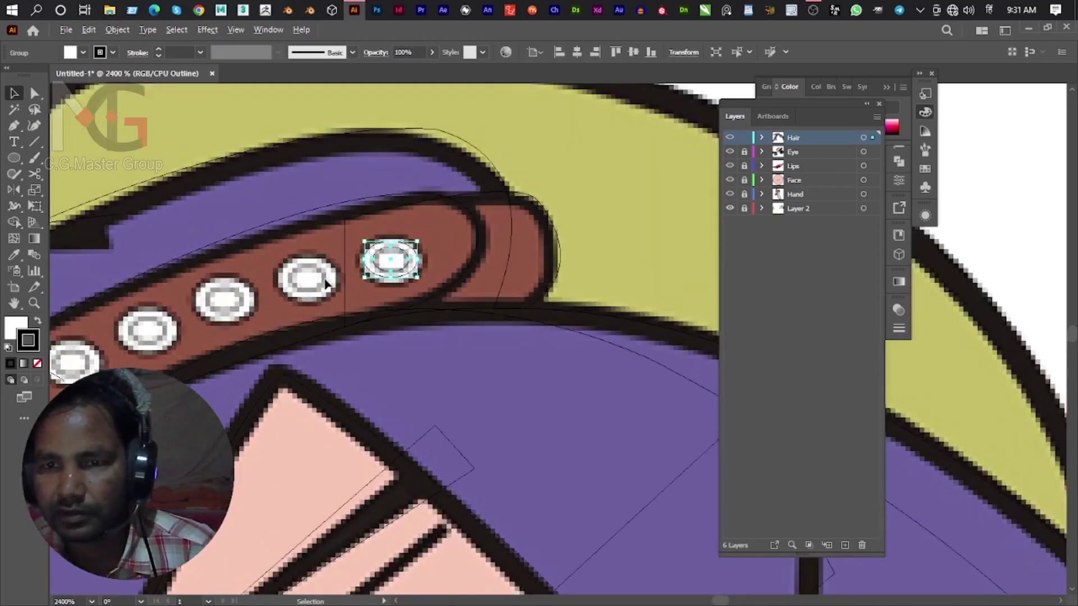
pyautogui.scroll(3, 365, 282)
# Alt-drag rivet copies onto the middle and left belt holes, then return to Preview.
pyautogui.moveTo(663, 268); pyautogui.dragTo(505, 308)
pyautogui.hotkey('ctrl', 'z')
pyautogui.moveTo(659, 265); pyautogui.dragTo(457, 317)
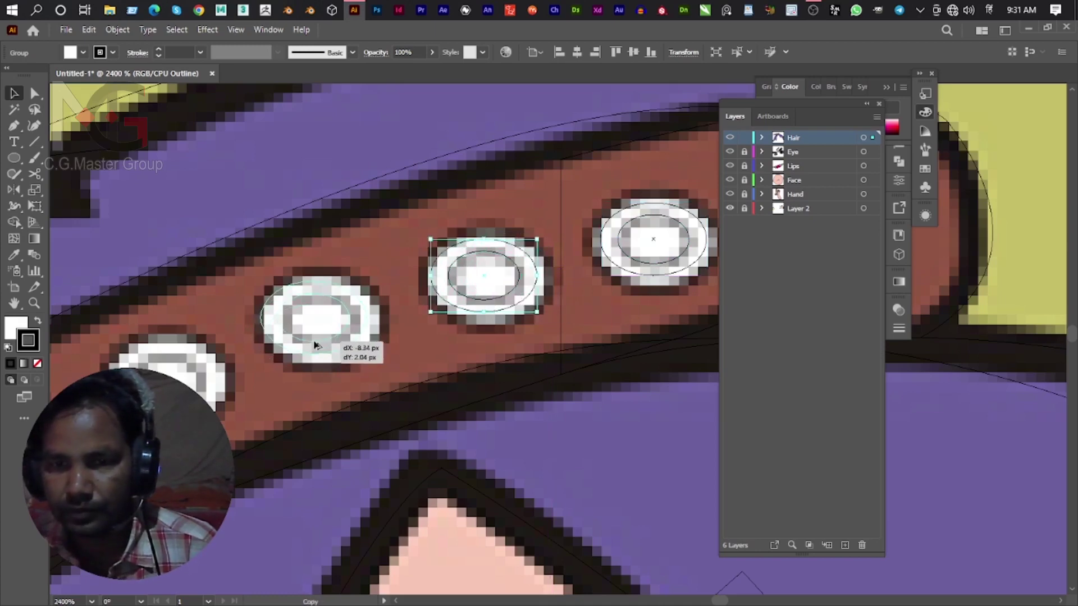
pyautogui.moveTo(457, 317)
pyautogui.mouseDown()
pyautogui.moveTo(295, 353)
pyautogui.moveTo(519, 275)
pyautogui.moveTo(383, 338)
pyautogui.moveTo(508, 261)
pyautogui.moveTo(355, 324)
pyautogui.moveTo(213, 405)
pyautogui.moveTo(194, 398)
pyautogui.mouseUp()
pyautogui.scroll(-1, 331, 340)
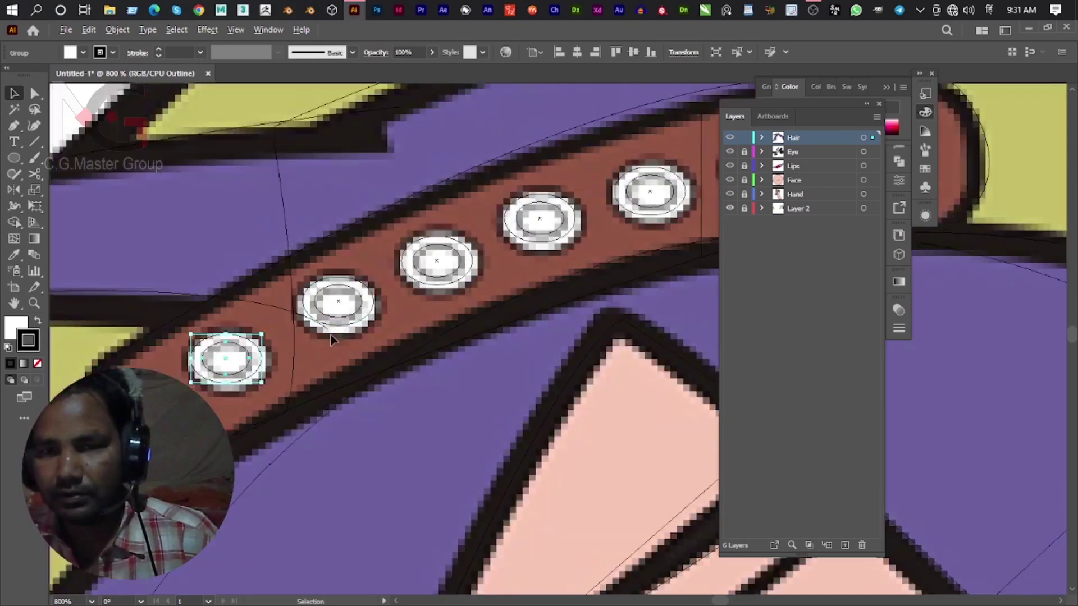
pyautogui.scroll(-2, 331, 339)
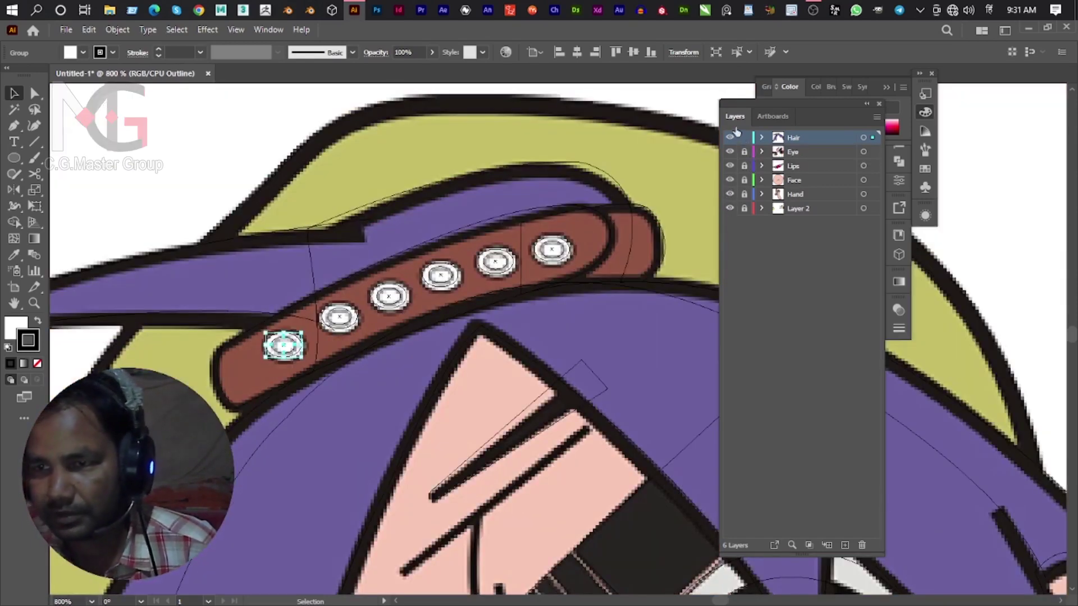
pyautogui.hotkey('ctrl', 'y')
pyautogui.scroll(-2, 403, 322)
pyautogui.click(249, 187)
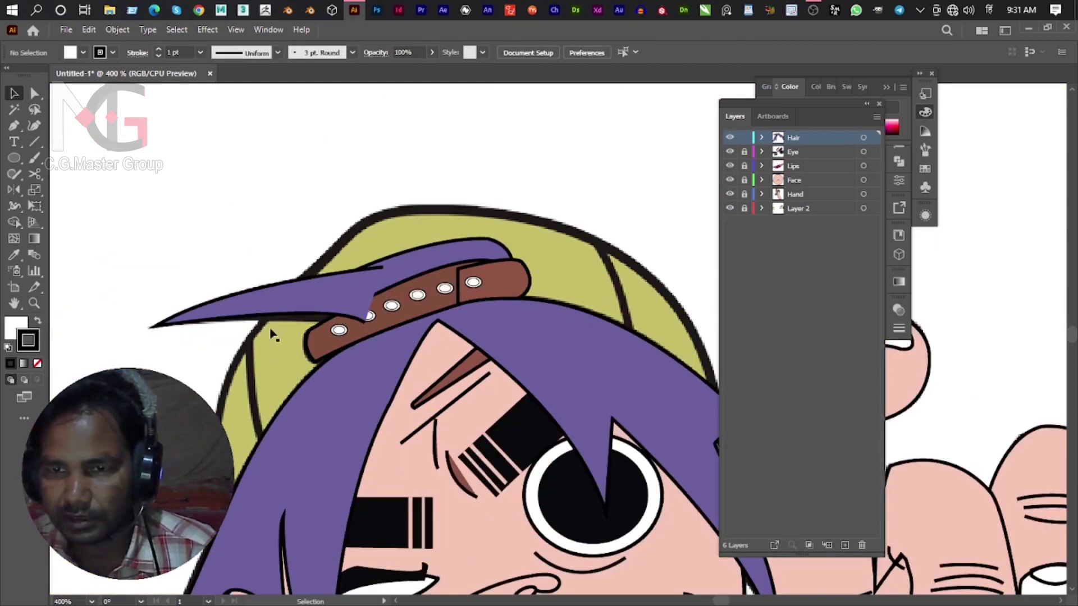
# Check the shapes in outline view, then select all six rivets on the strap.
pyautogui.scroll(2, 460, 250)
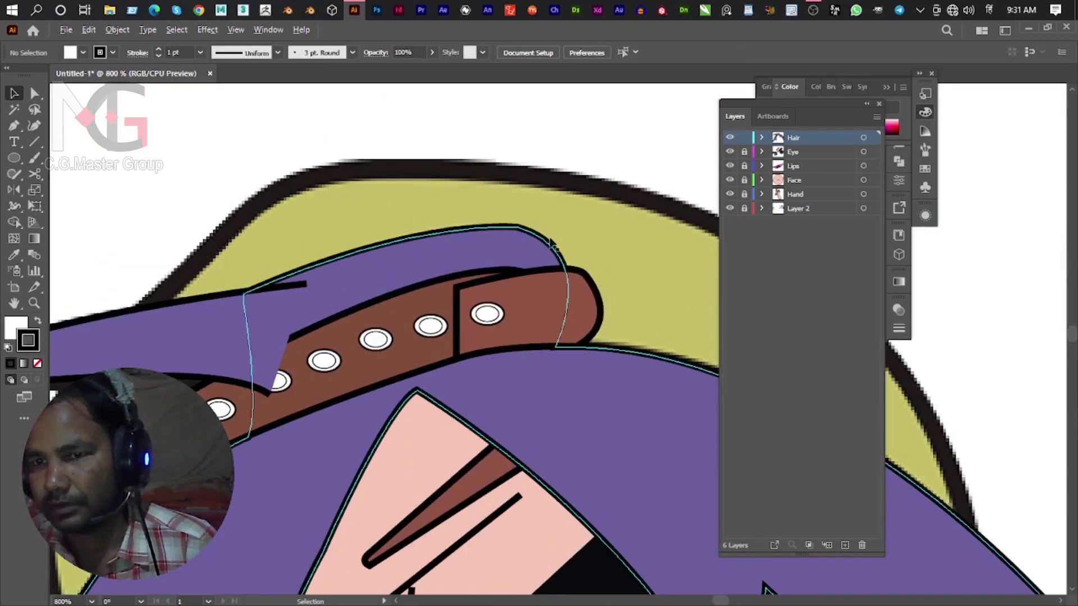
pyautogui.click(729, 195)
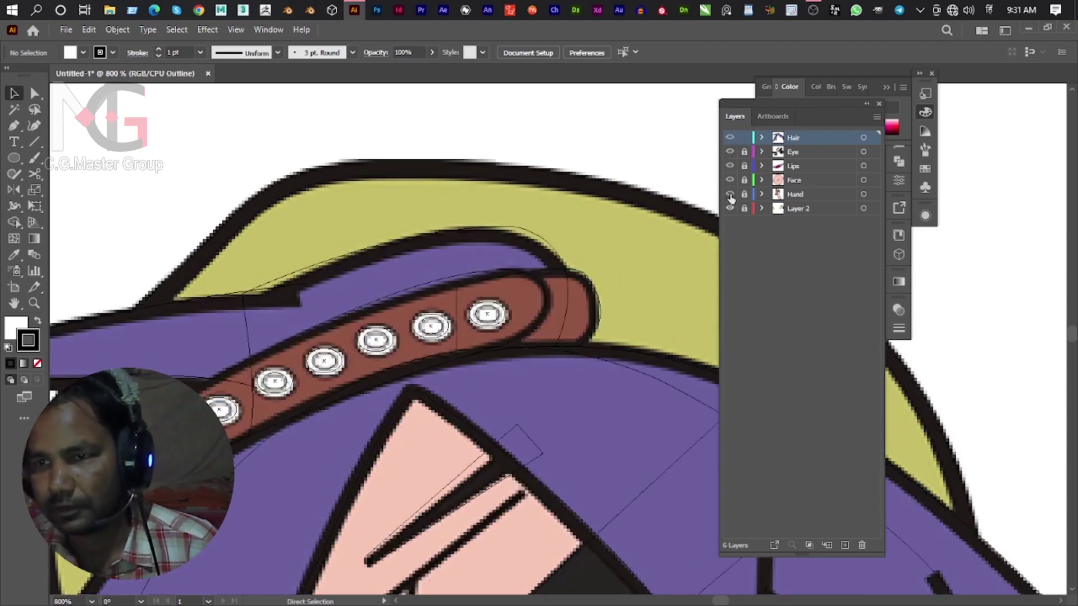
pyautogui.keyDown('ctrl'); pyautogui.click(729, 138); pyautogui.keyUp('ctrl')
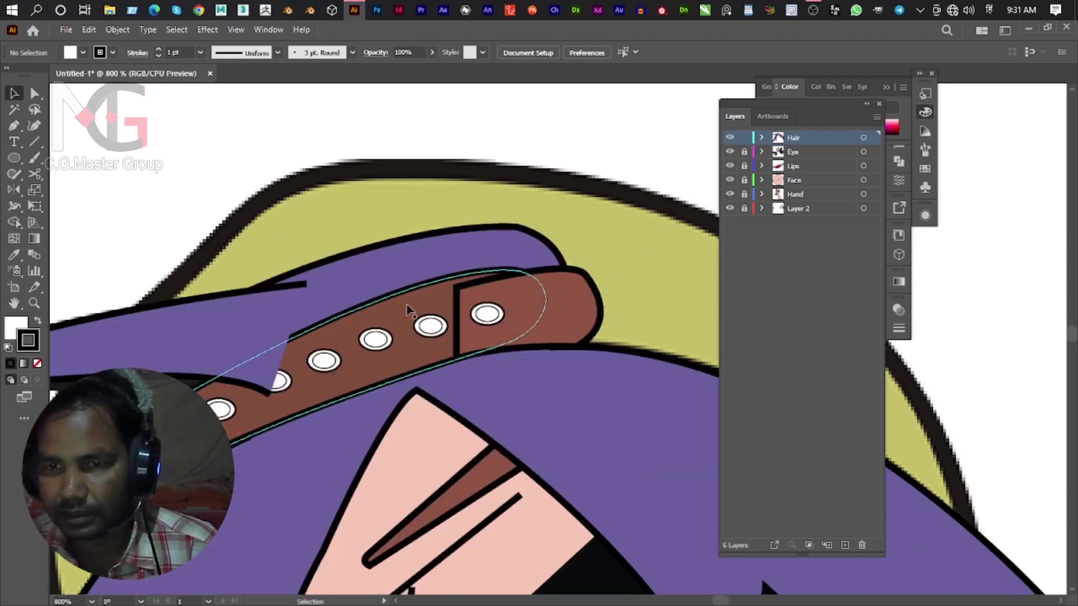
pyautogui.click(486, 314)
pyautogui.keyDown('shift'); pyautogui.click(428, 328); pyautogui.keyUp('shift')
pyautogui.keyDown('shift'); pyautogui.click(377, 343); pyautogui.keyUp('shift')
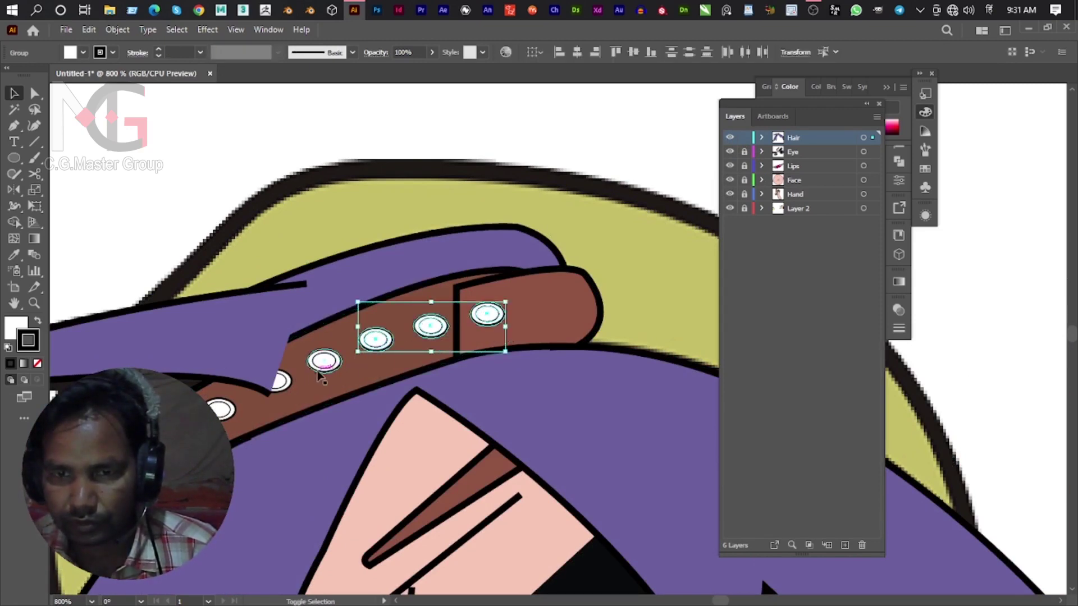
pyautogui.keyDown('shift'); pyautogui.click(324, 361); pyautogui.keyUp('shift')
pyautogui.keyDown('shift'); pyautogui.click(280, 383); pyautogui.keyUp('shift')
pyautogui.keyDown('shift'); pyautogui.click(223, 413); pyautogui.keyUp('shift')
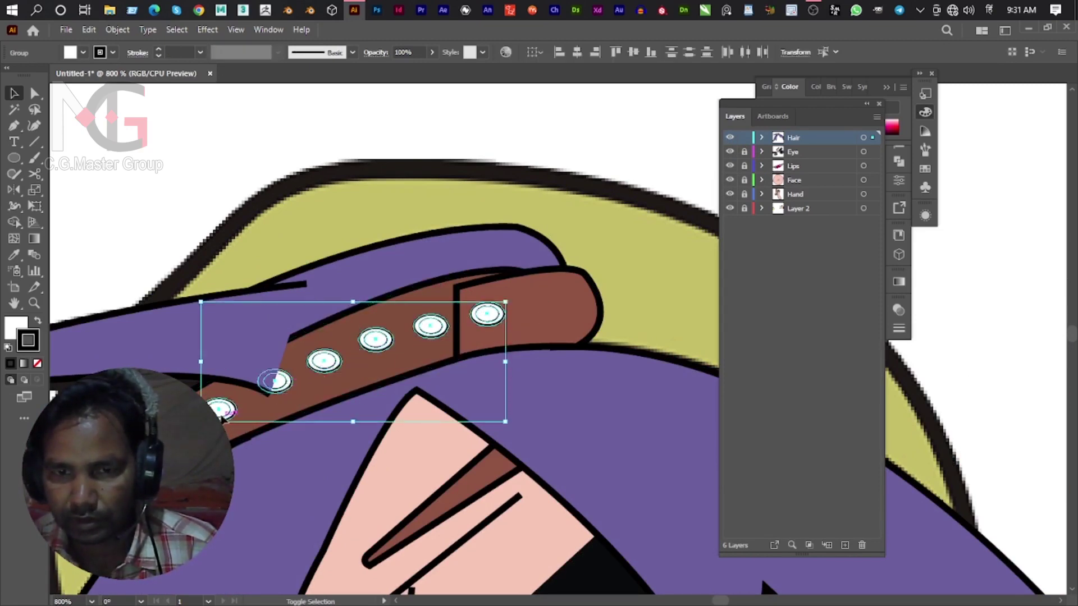
# Group the strap, its tip and the rivets together with Ctrl+G.
pyautogui.keyDown('shift'); pyautogui.click(534, 295); pyautogui.keyUp('shift')
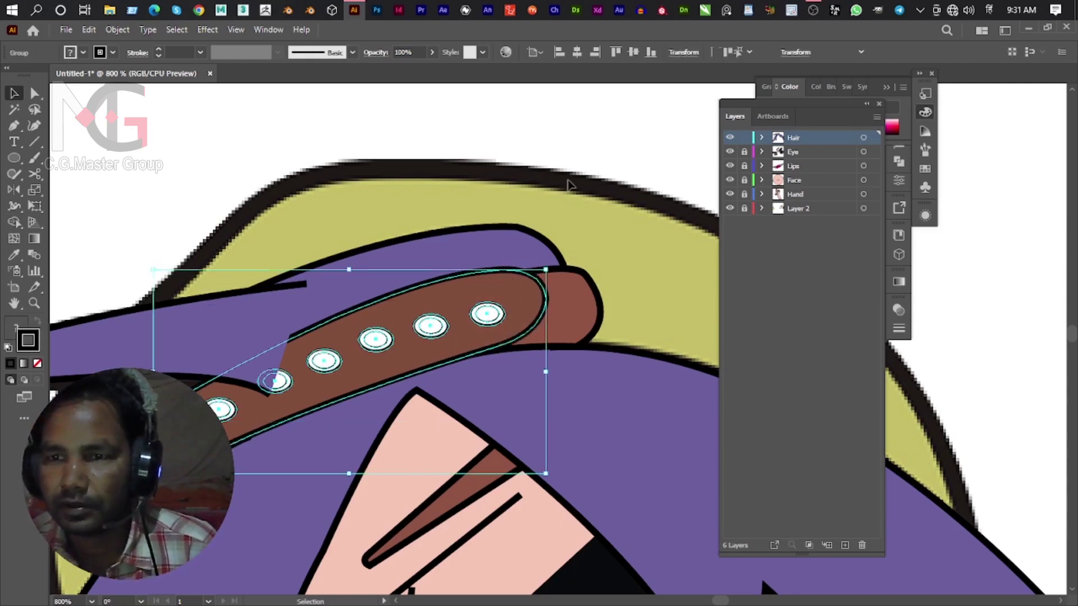
pyautogui.click(577, 319)
pyautogui.keyDown('shift'); pyautogui.click(496, 314); pyautogui.keyUp('shift')
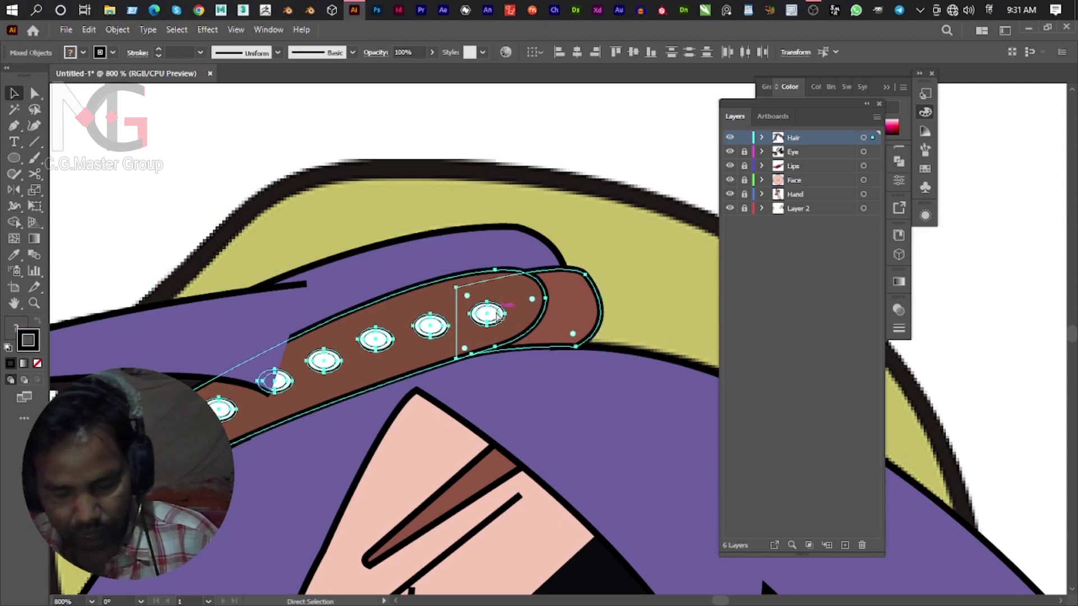
pyautogui.hotkey('ctrl', 'g')
pyautogui.press('v')
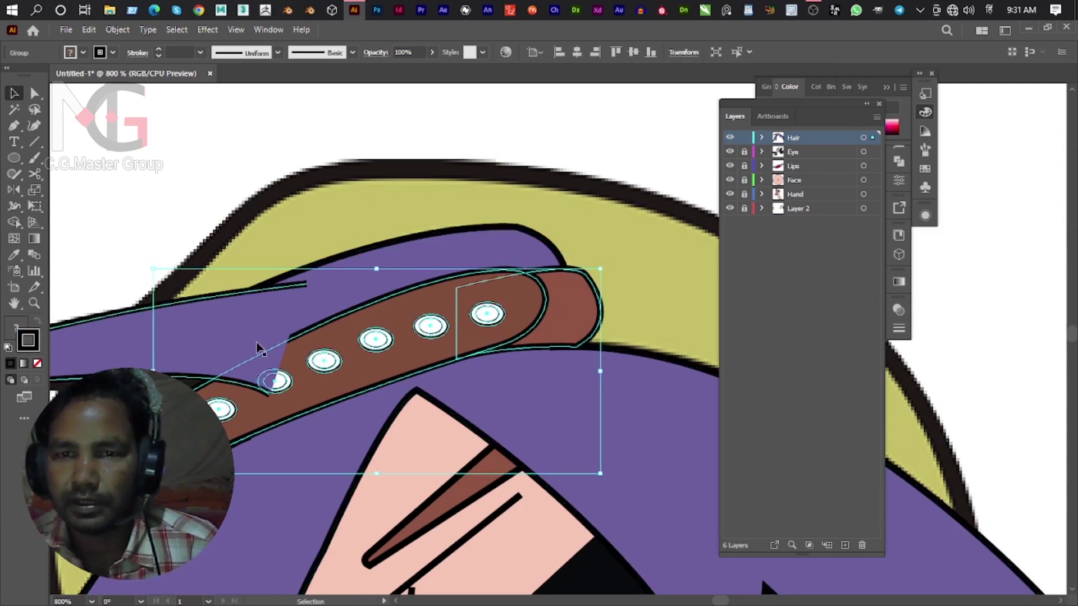
# Bring the strap group in front of the hair and zoom out to the whole character.
pyautogui.rightClick(337, 360)
pyautogui.moveTo(373, 525)
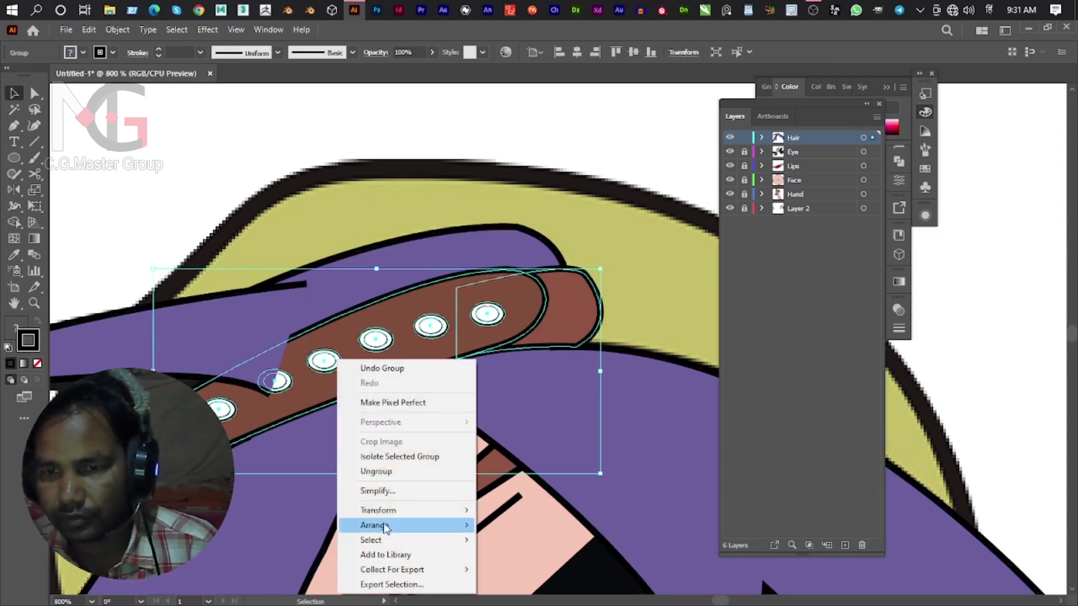
pyautogui.click(542, 525)
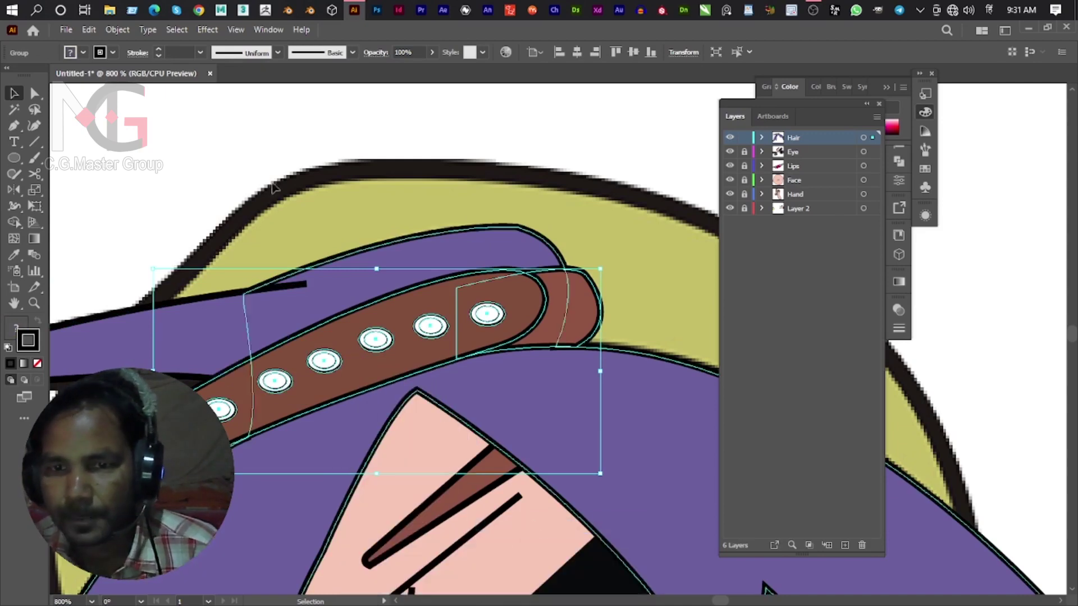
pyautogui.click(327, 137)
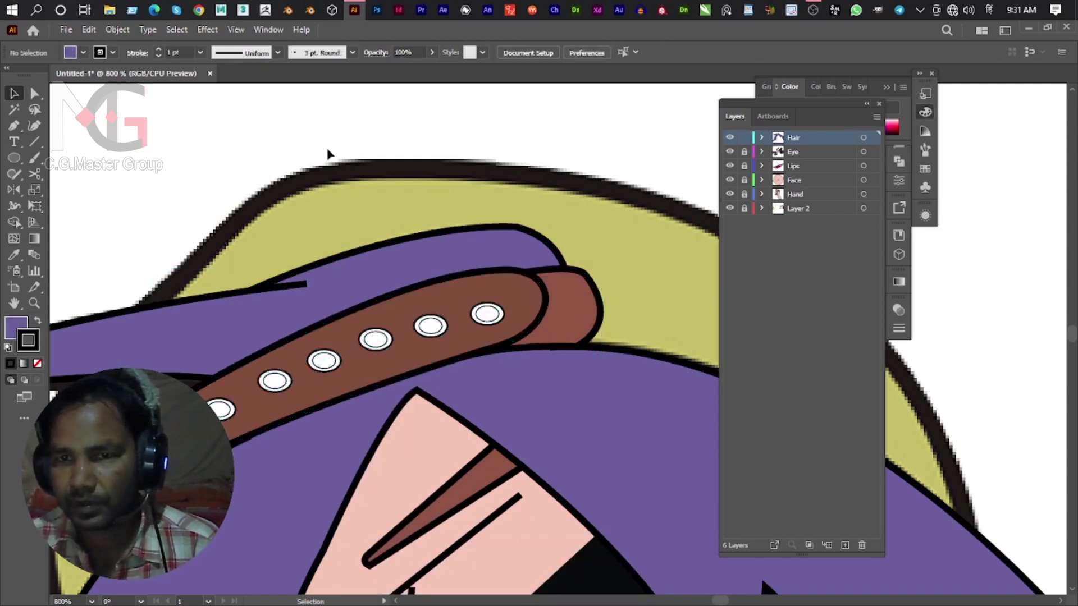
pyautogui.scroll(-4, 330, 168)
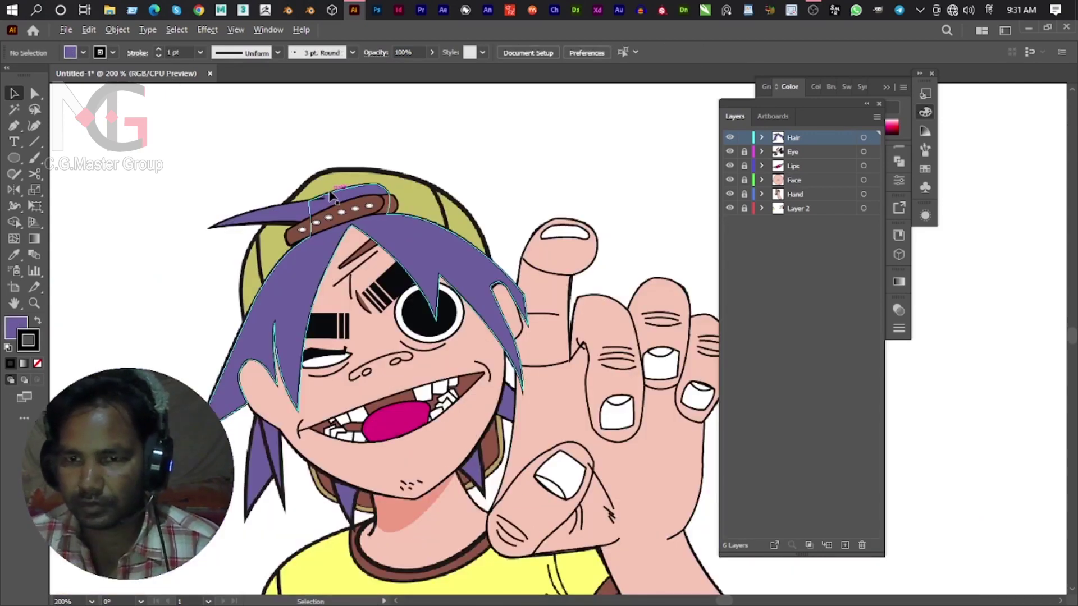
pyautogui.keyDown('ctrl'); pyautogui.click(729, 208); pyautogui.keyUp('ctrl')
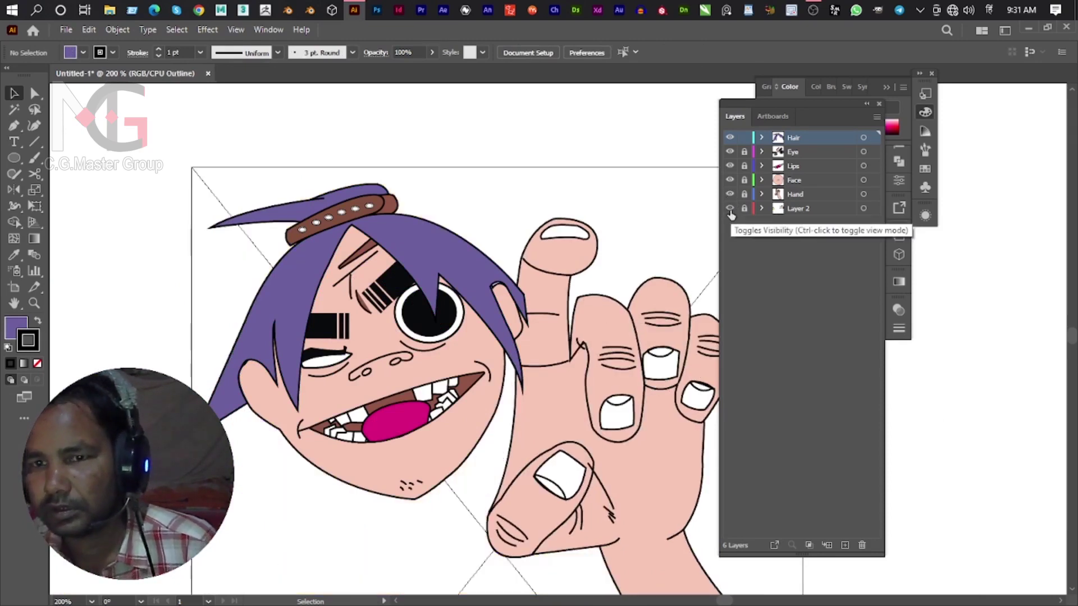
pyautogui.keyDown('ctrl'); pyautogui.click(730, 209); pyautogui.keyUp('ctrl')
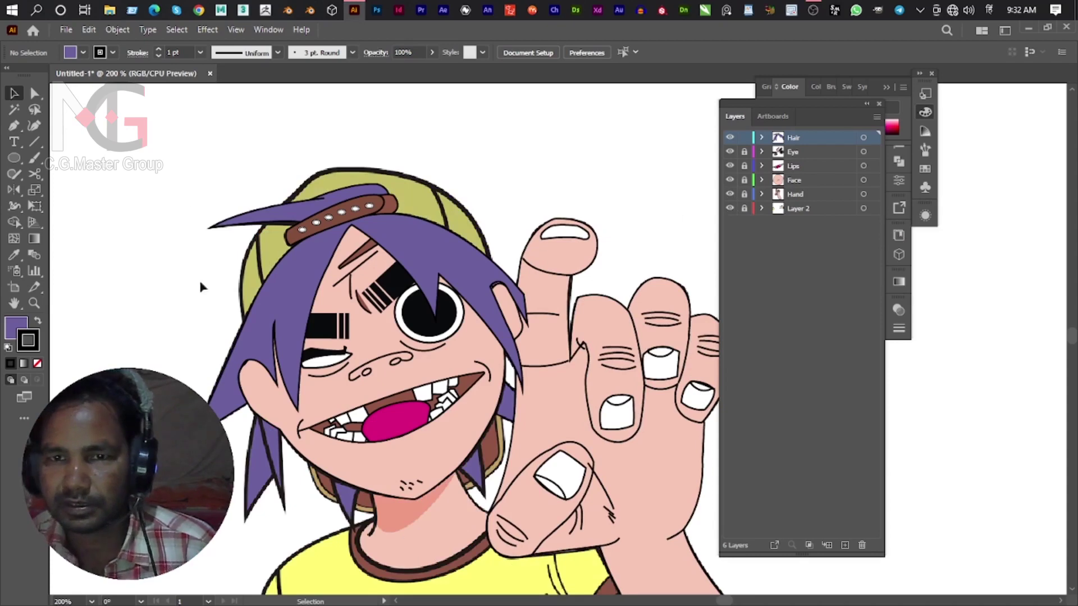
pyautogui.scroll(-1, 349, 308)
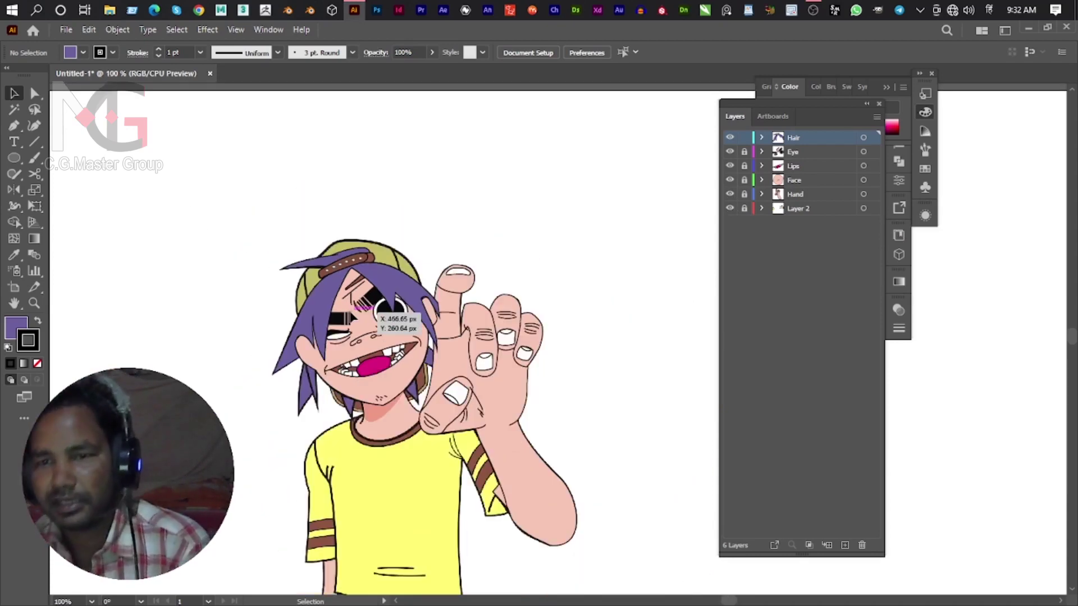
pyautogui.press('p')
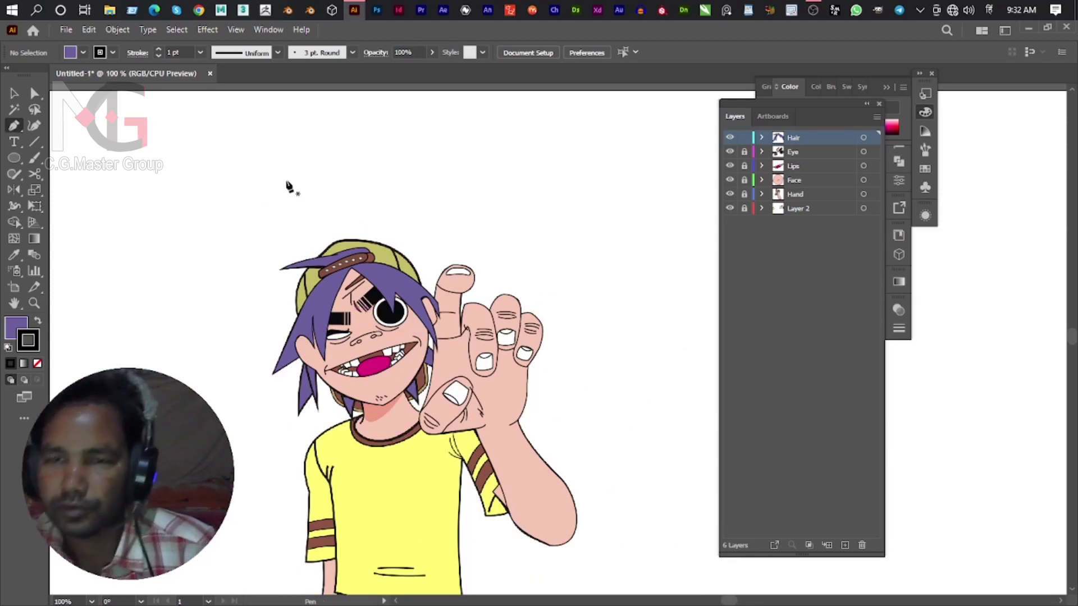
pyautogui.press('alt')
# Start a Pen path at the hair band edge and curve it up to the cap top.
pyautogui.scroll(-3, 427, 325)
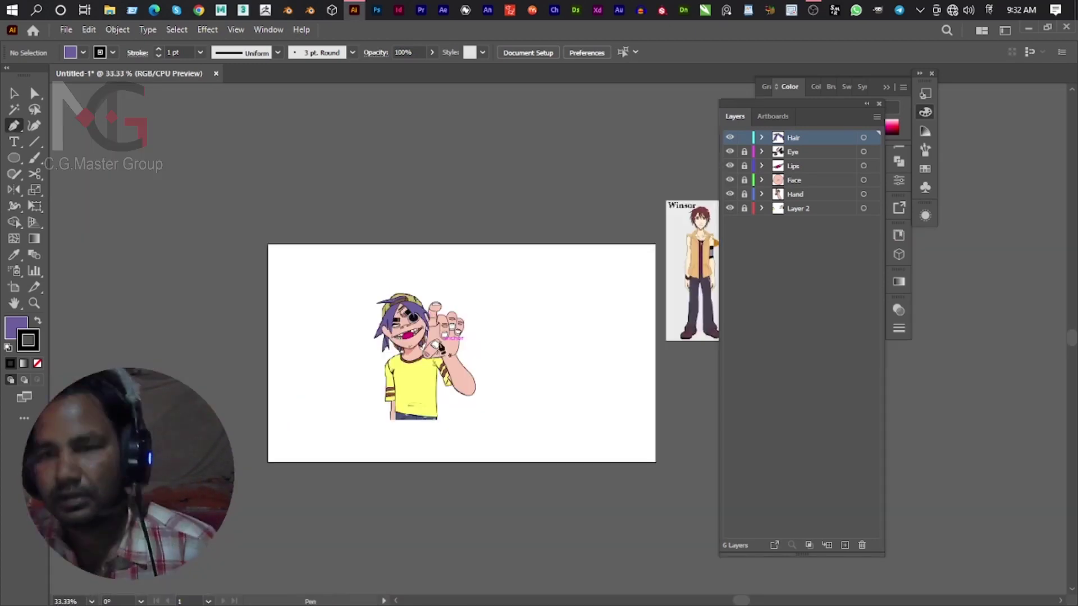
pyautogui.scroll(2, 393, 280)
pyautogui.scroll(5, 336, 218)
pyautogui.moveTo(336, 218); pyautogui.dragTo(314, 403)
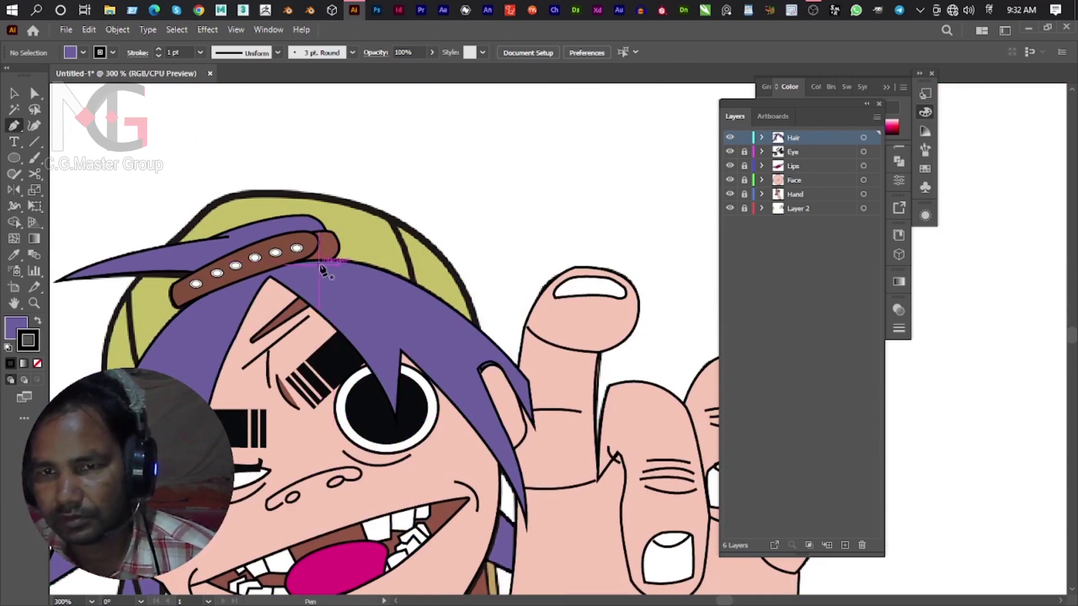
pyautogui.click(304, 262)
pyautogui.moveTo(480, 330); pyautogui.dragTo(496, 352)
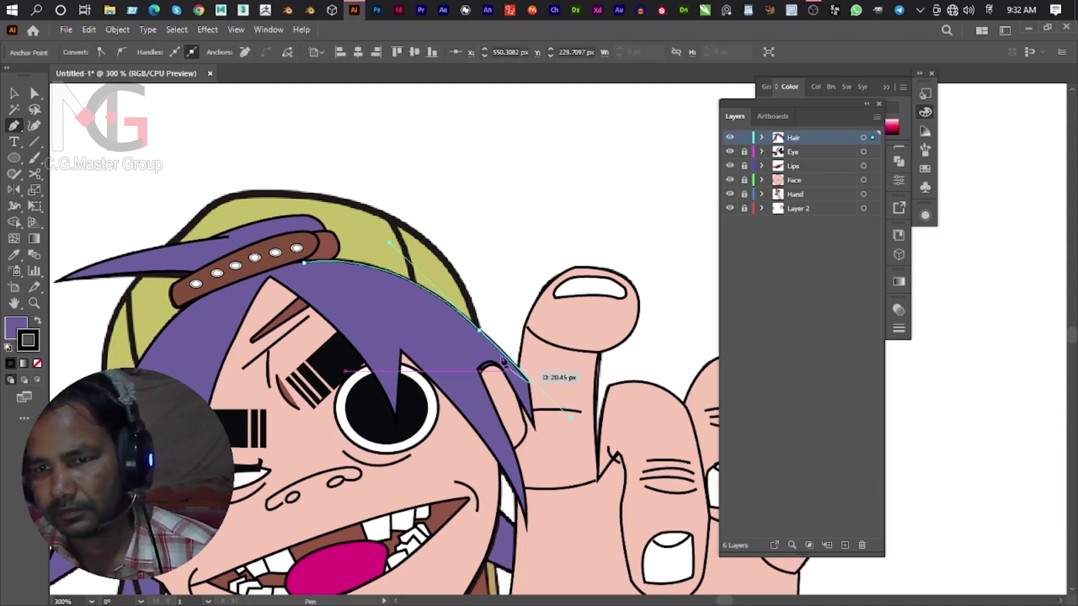
pyautogui.moveTo(480, 330); pyautogui.dragTo(428, 240)
pyautogui.moveTo(383, 210); pyautogui.dragTo(279, 208)
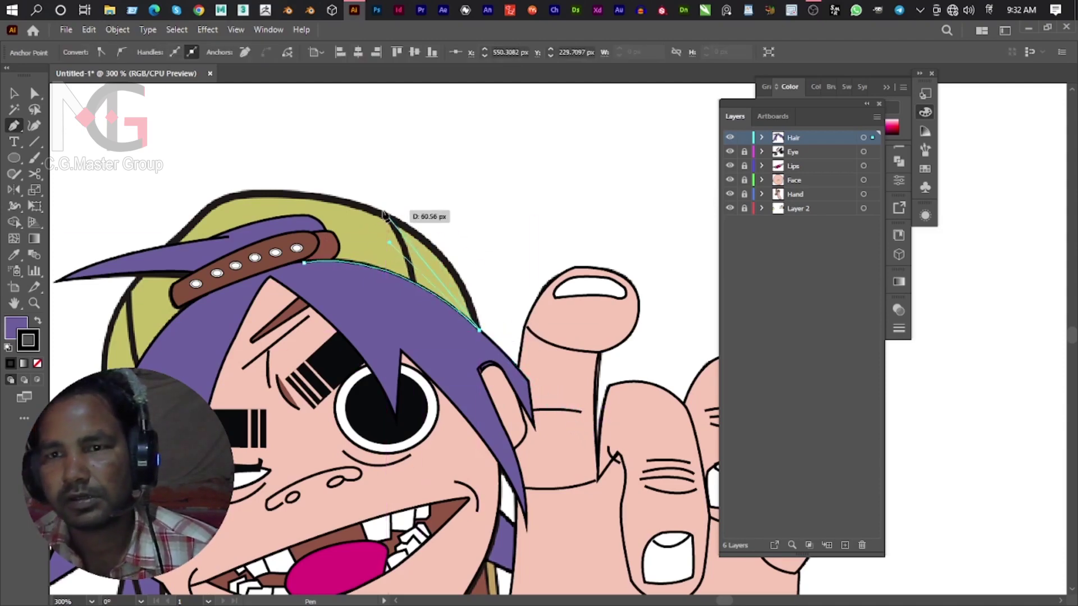
pyautogui.moveTo(381, 211); pyautogui.dragTo(382, 216)
pyautogui.click(382, 211)
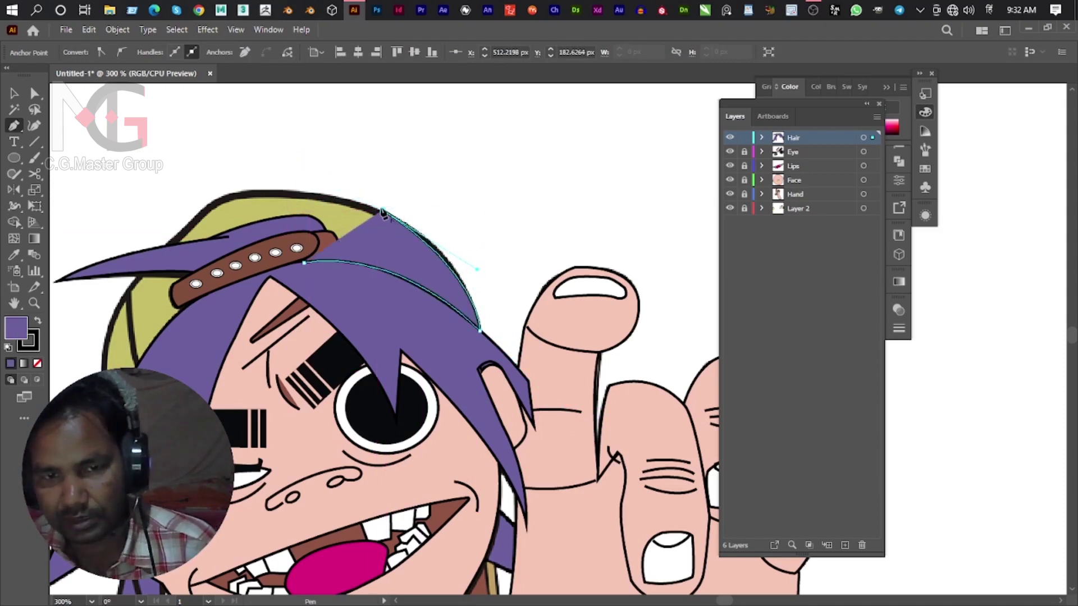
# Set the path's fill to None and add a curved anchor along the cap's crown.
pyautogui.press('x')
pyautogui.click(37, 364)
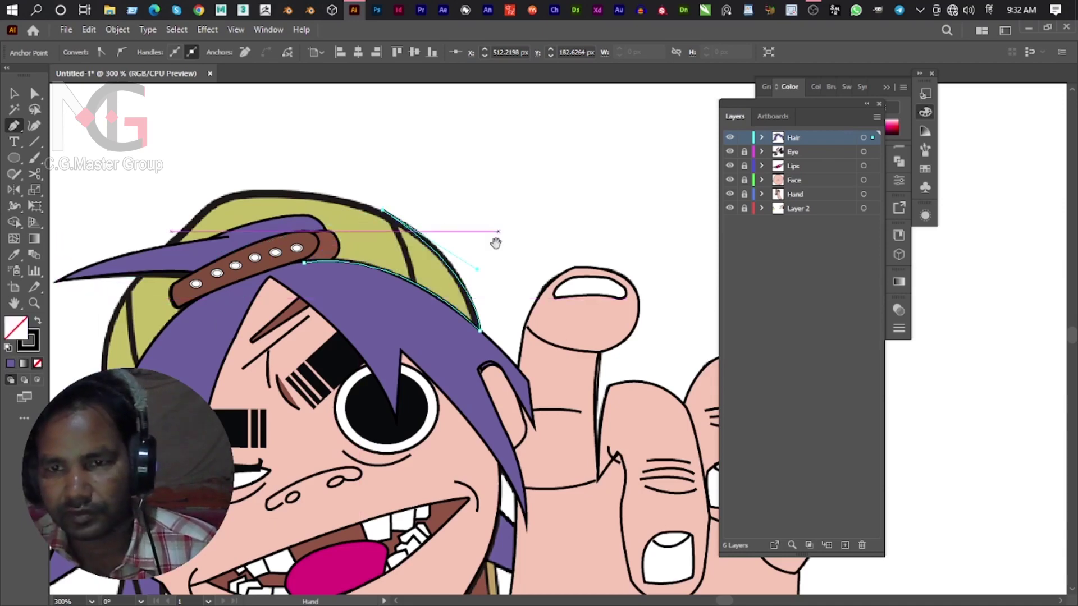
pyautogui.scroll(2, 494, 247)
pyautogui.hscroll(-3, 494, 247)
pyautogui.moveTo(372, 256); pyautogui.dragTo(302, 266)
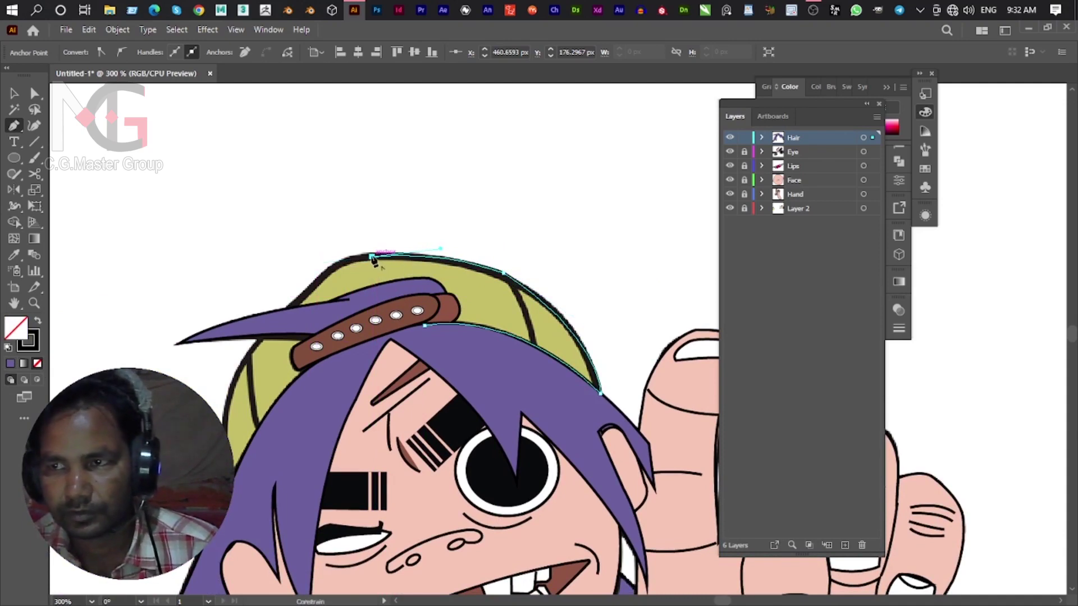
pyautogui.moveTo(327, 313); pyautogui.dragTo(327, 278)
# Add a point where the cap curls and adjust anchors to reshape the crown curve.
pyautogui.scroll(2, 330, 278)
pyautogui.click(331, 277)
pyautogui.press('ctrl')
pyautogui.moveTo(449, 252)
pyautogui.mouseDown()
pyautogui.moveTo(385, 256)
pyautogui.moveTo(357, 242)
pyautogui.mouseUp()
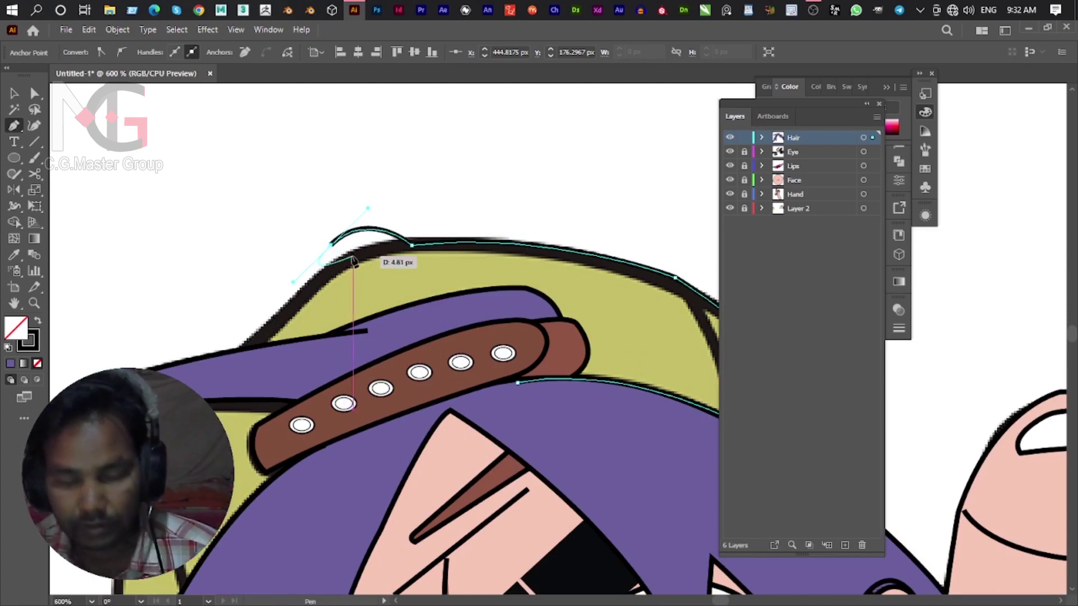
pyautogui.moveTo(330, 245)
pyautogui.mouseDown()
pyautogui.moveTo(352, 259)
pyautogui.moveTo(391, 243)
pyautogui.mouseUp()
pyautogui.moveTo(252, 260); pyautogui.dragTo(281, 254)
pyautogui.moveTo(371, 253); pyautogui.dragTo(460, 136)
pyautogui.moveTo(396, 182)
pyautogui.mouseDown()
pyautogui.moveTo(330, 220)
pyautogui.moveTo(378, 190)
pyautogui.mouseUp()
# Continue the path down the cap's left side and hair edge, closing it at the start.
pyautogui.click(330, 220)
pyautogui.moveTo(318, 266); pyautogui.dragTo(256, 322)
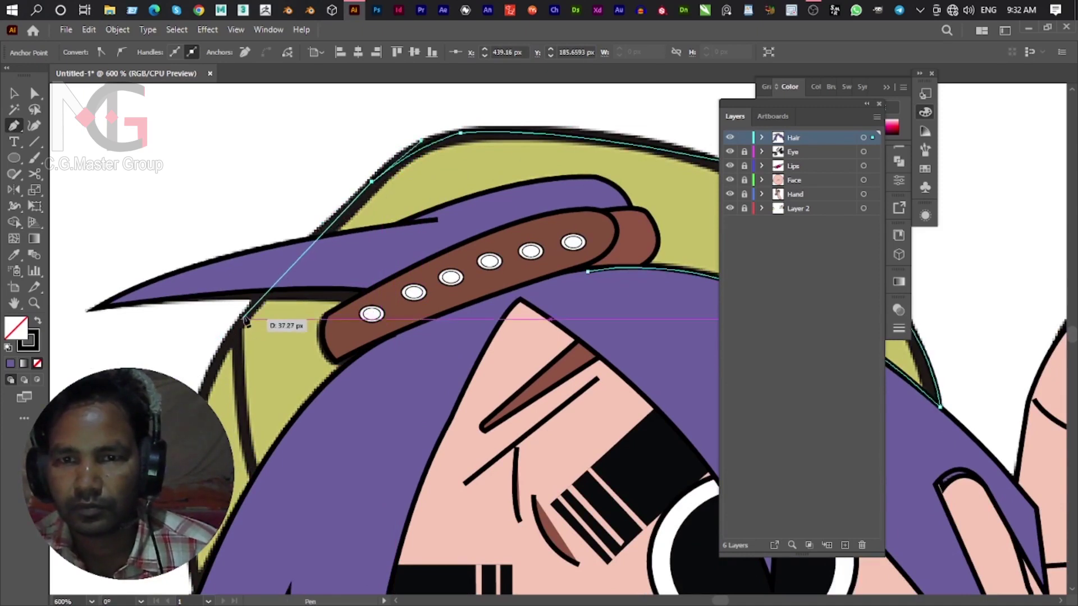
pyautogui.moveTo(247, 321); pyautogui.dragTo(238, 334)
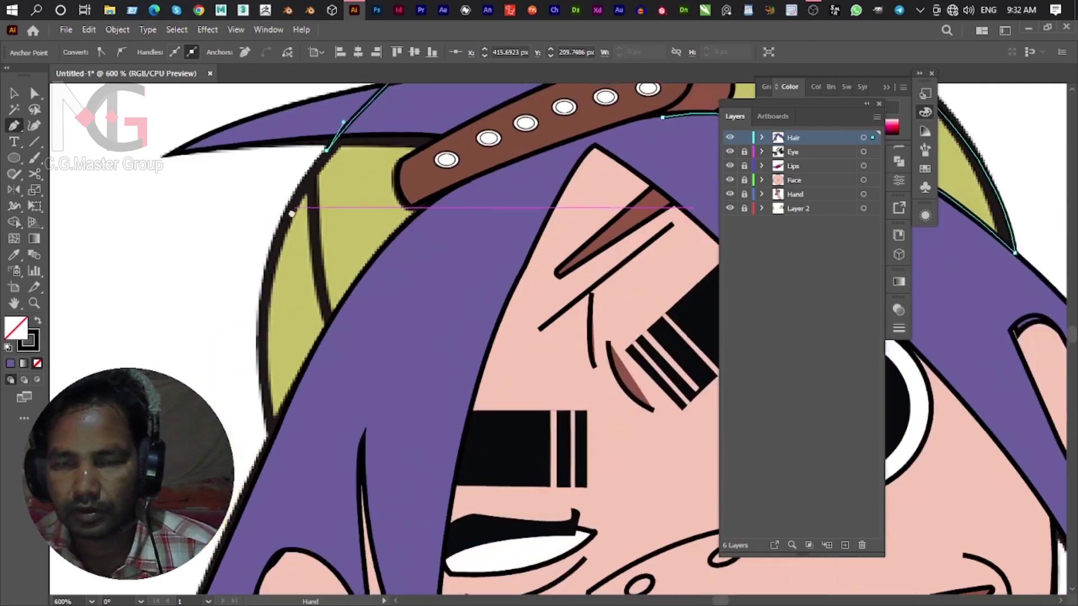
pyautogui.scroll(-3, 251, 307)
pyautogui.moveTo(259, 334); pyautogui.dragTo(265, 442)
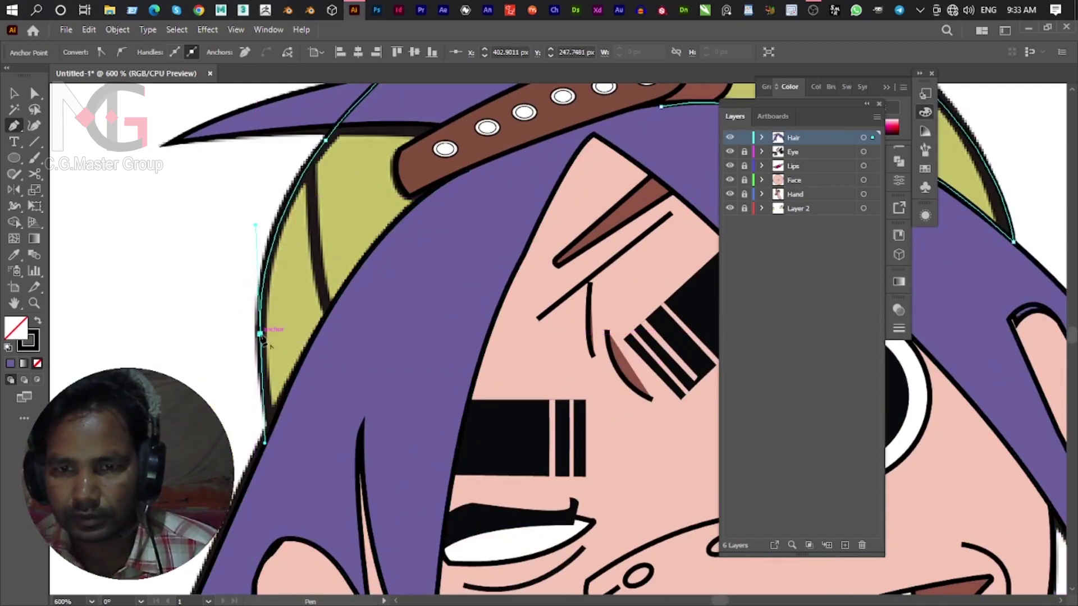
pyautogui.scroll(-3, 337, 337)
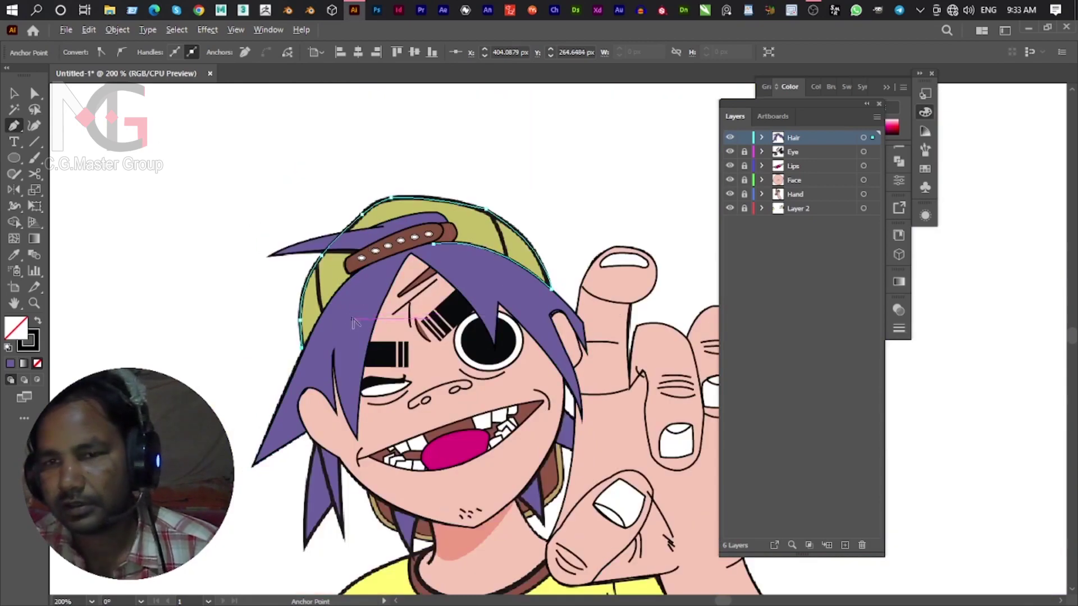
pyautogui.moveTo(344, 324)
pyautogui.mouseDown()
pyautogui.moveTo(321, 364)
pyautogui.moveTo(405, 289)
pyautogui.moveTo(464, 272)
pyautogui.mouseUp()
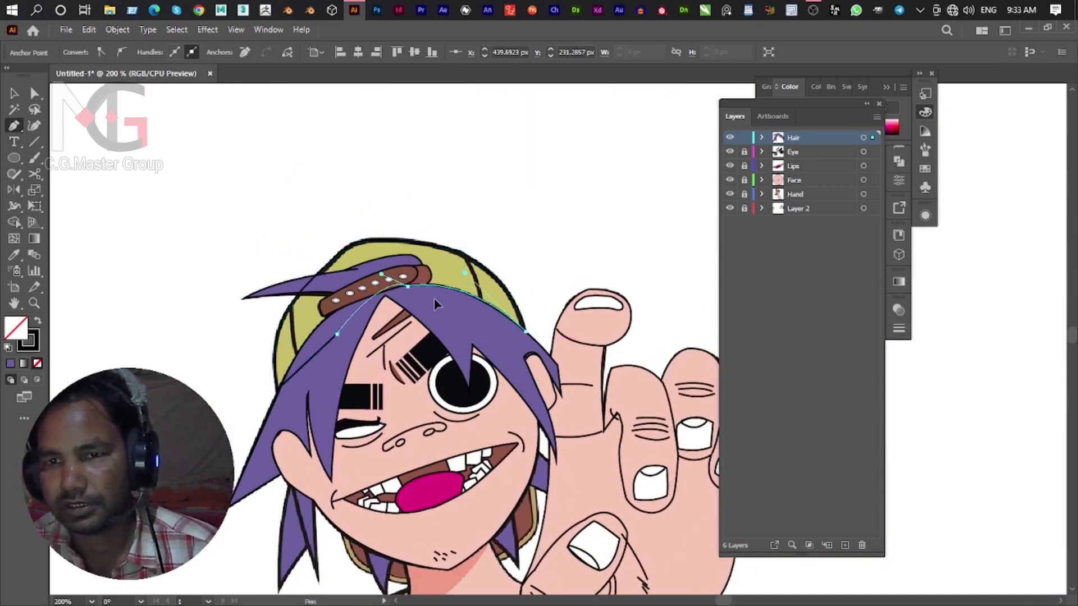
pyautogui.click(337, 333)
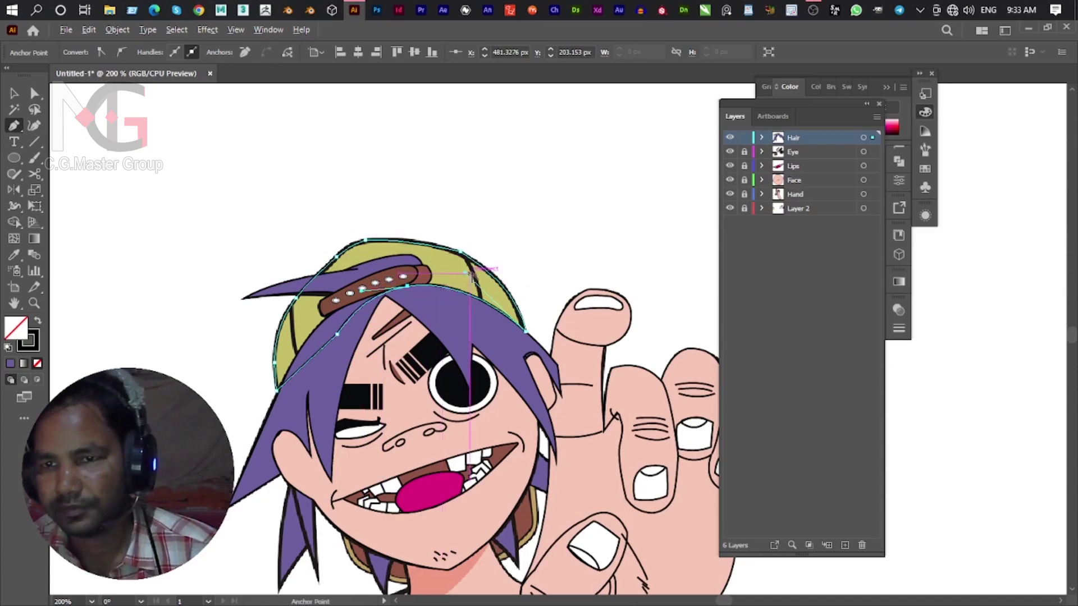
pyautogui.scroll(2, 474, 268)
pyautogui.click(455, 243)
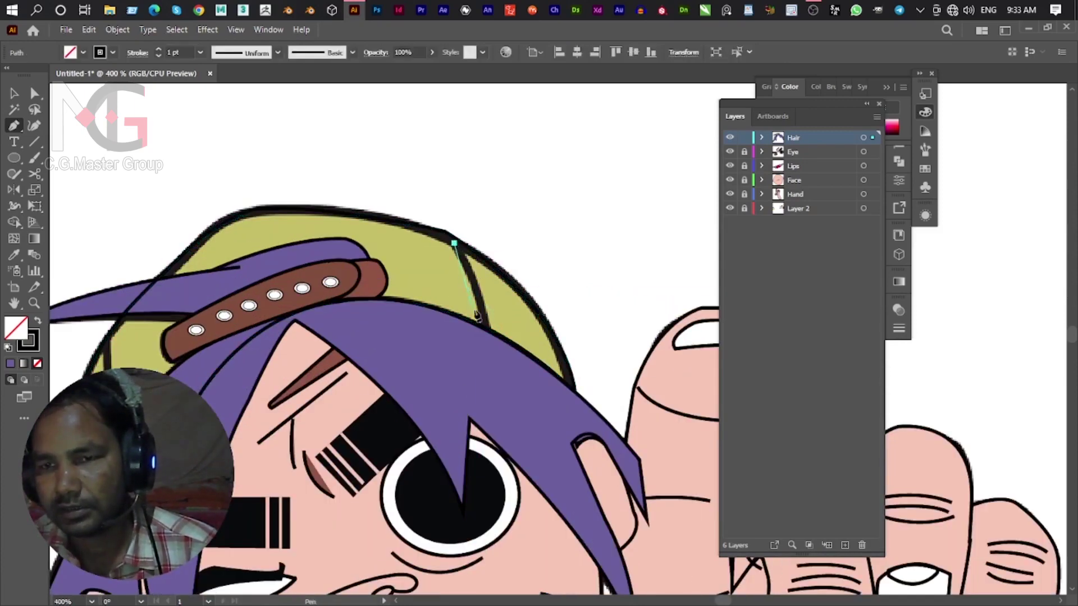
# Curve a short seam path along the cap's right side and begin a path at its left edge.
pyautogui.moveTo(487, 325)
pyautogui.mouseDown()
pyautogui.moveTo(480, 361)
pyautogui.moveTo(493, 387)
pyautogui.mouseUp()
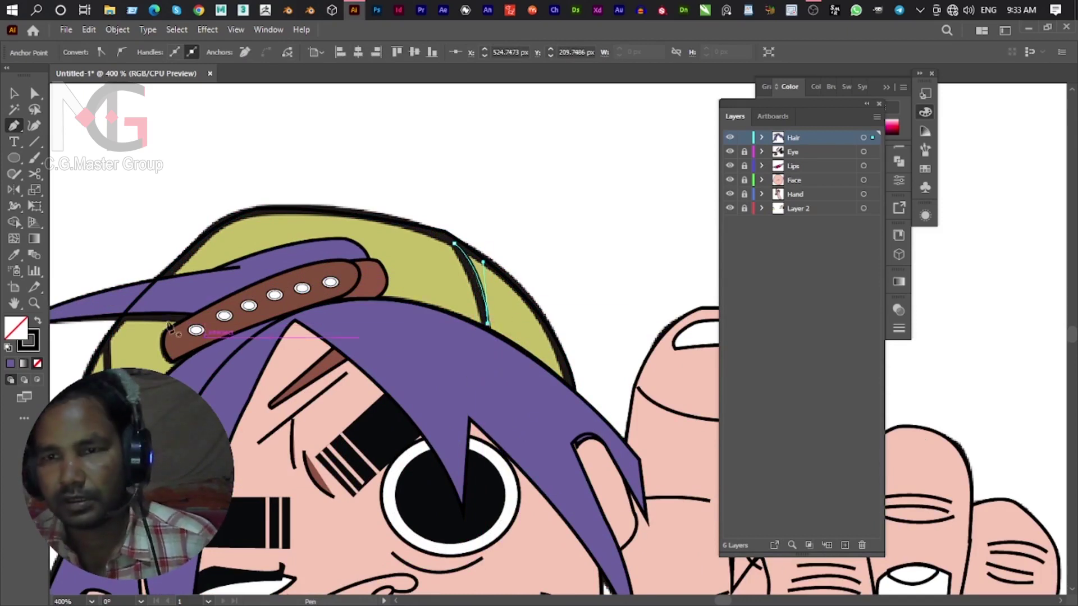
pyautogui.click(104, 344)
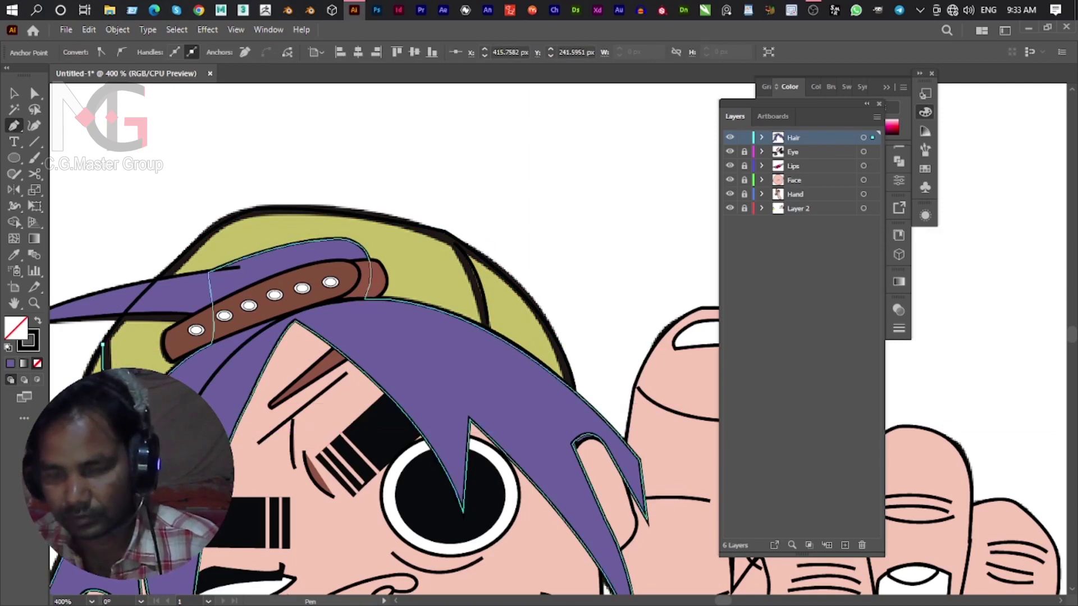
pyautogui.moveTo(224, 164); pyautogui.dragTo(228, 109)
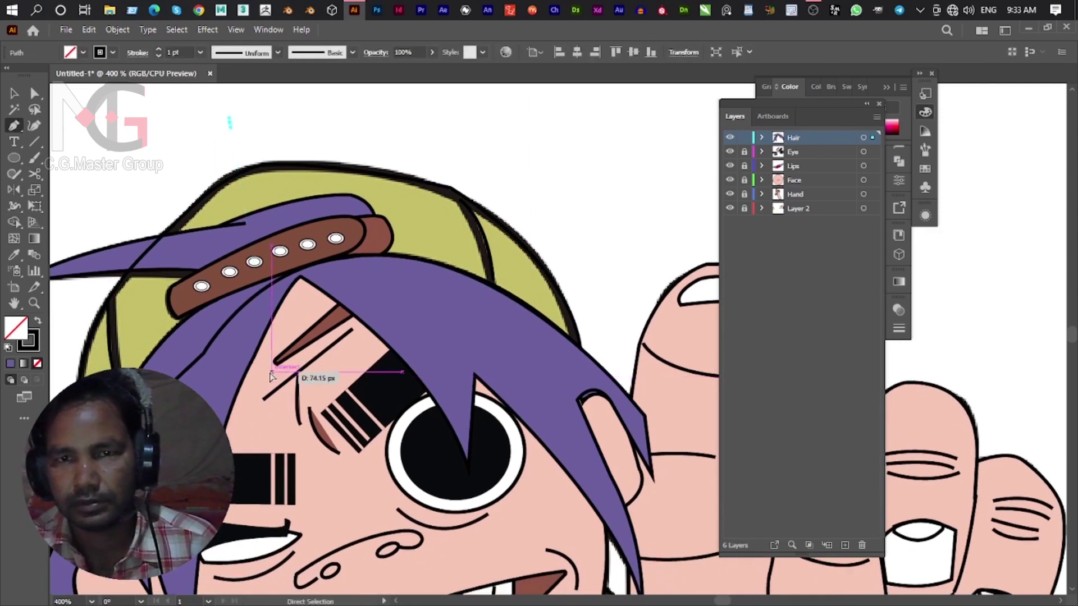
pyautogui.scroll(-7, 255, 276)
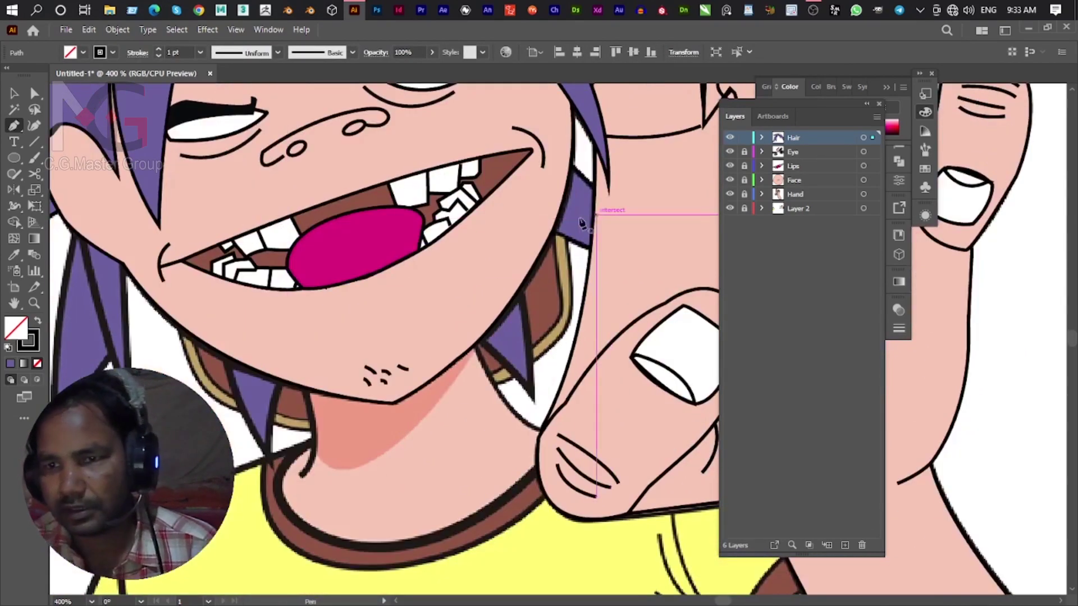
# Trace a closed path from beside the jaw down the collar's right side.
pyautogui.click(571, 310)
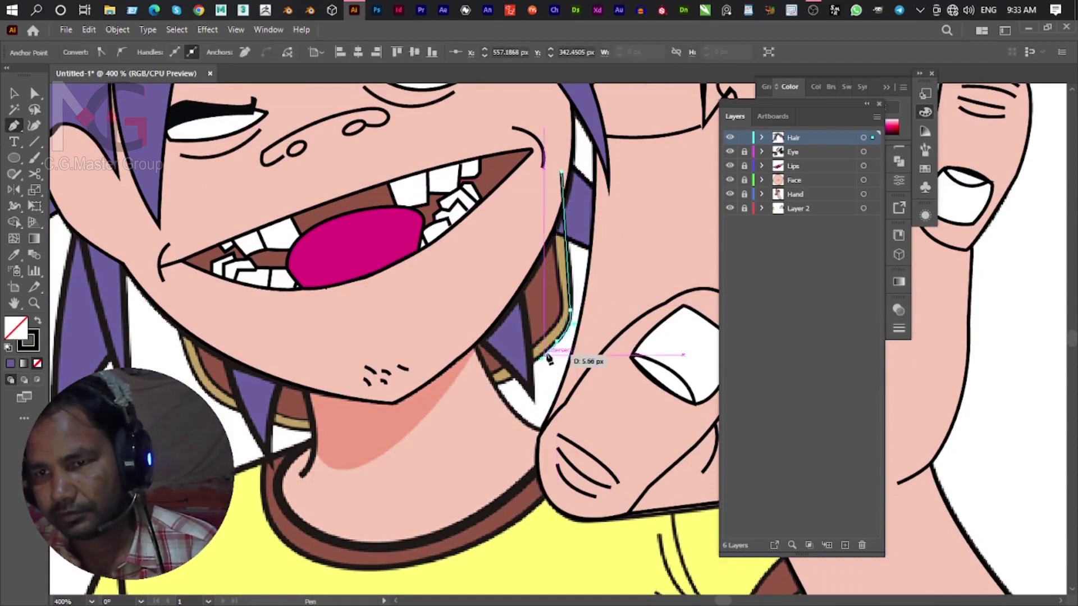
pyautogui.moveTo(501, 383); pyautogui.dragTo(443, 386)
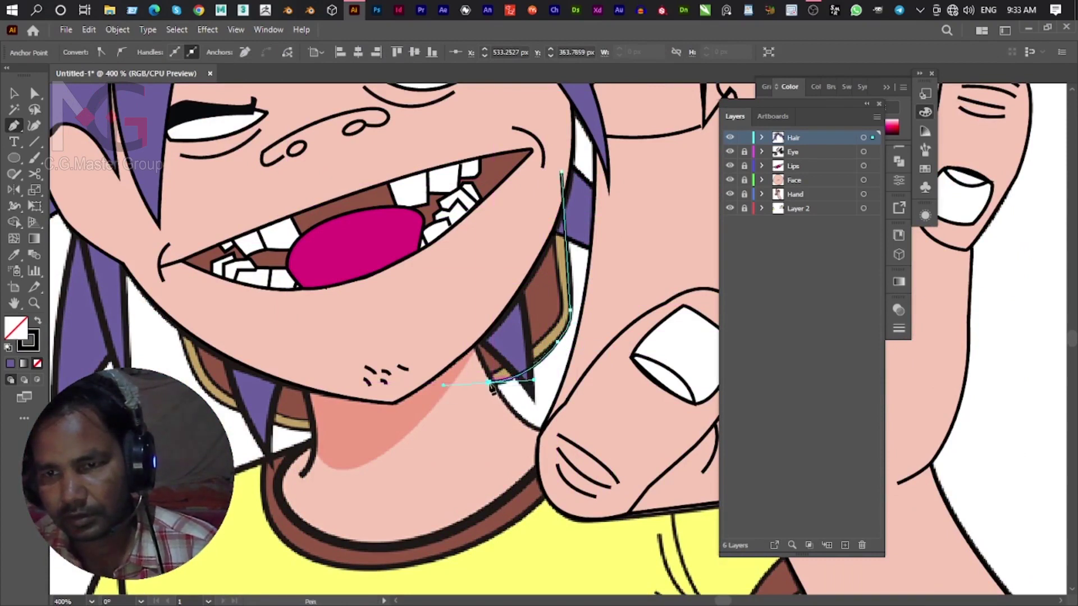
pyautogui.moveTo(310, 431); pyautogui.dragTo(215, 404)
pyautogui.click(213, 400)
# Draw a curved outline around the collar band and close it at its start.
pyautogui.moveTo(212, 401)
pyautogui.mouseDown()
pyautogui.moveTo(178, 315)
pyautogui.moveTo(180, 290)
pyautogui.moveTo(185, 339)
pyautogui.moveTo(197, 327)
pyautogui.moveTo(201, 365)
pyautogui.mouseUp()
pyautogui.moveTo(301, 418); pyautogui.dragTo(401, 431)
pyautogui.moveTo(337, 424); pyautogui.dragTo(494, 377)
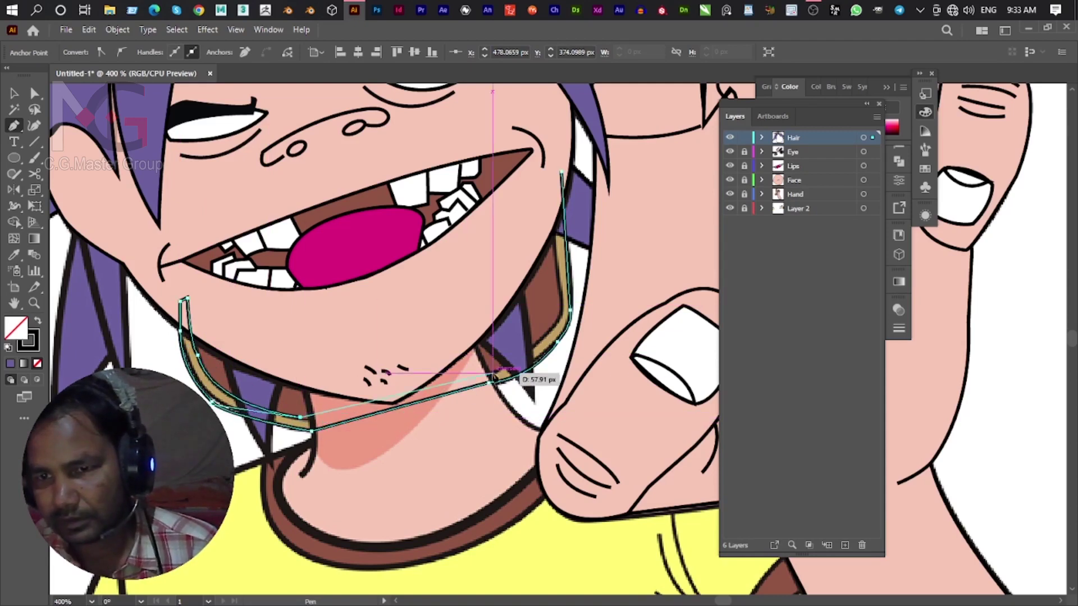
pyautogui.moveTo(522, 359)
pyautogui.mouseDown()
pyautogui.moveTo(553, 349)
pyautogui.moveTo(566, 314)
pyautogui.mouseUp()
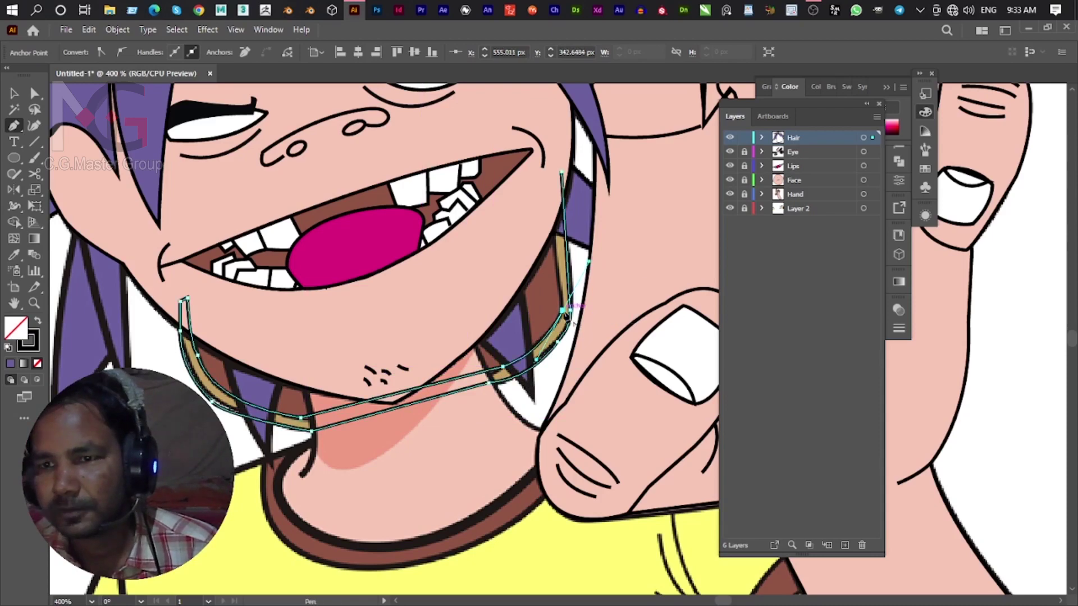
pyautogui.moveTo(557, 194)
pyautogui.mouseDown()
pyautogui.moveTo(554, 210)
pyautogui.moveTo(544, 201)
pyautogui.mouseUp()
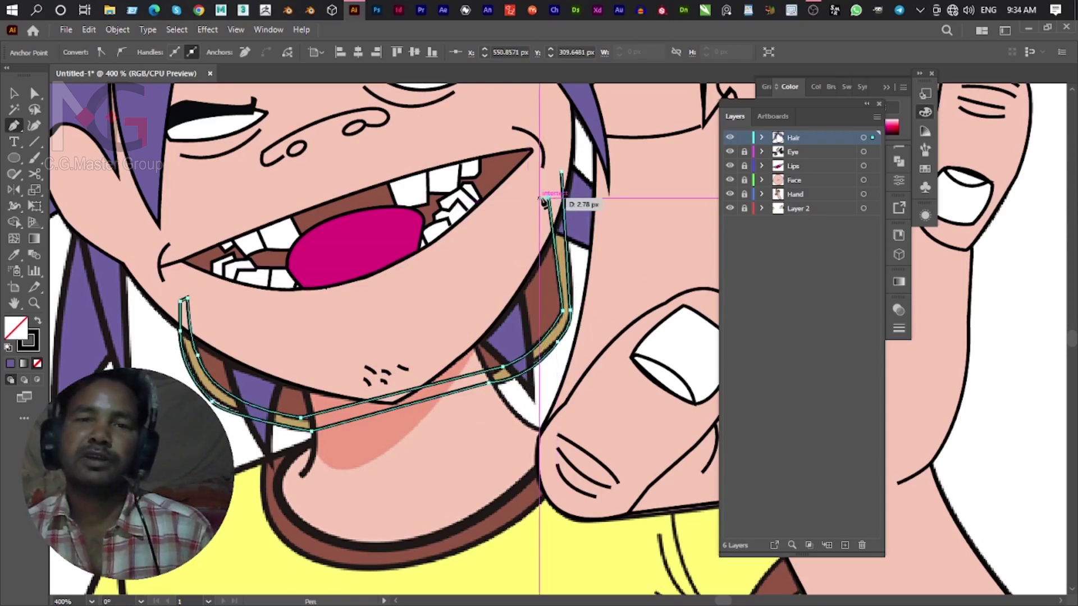
pyautogui.click(561, 171)
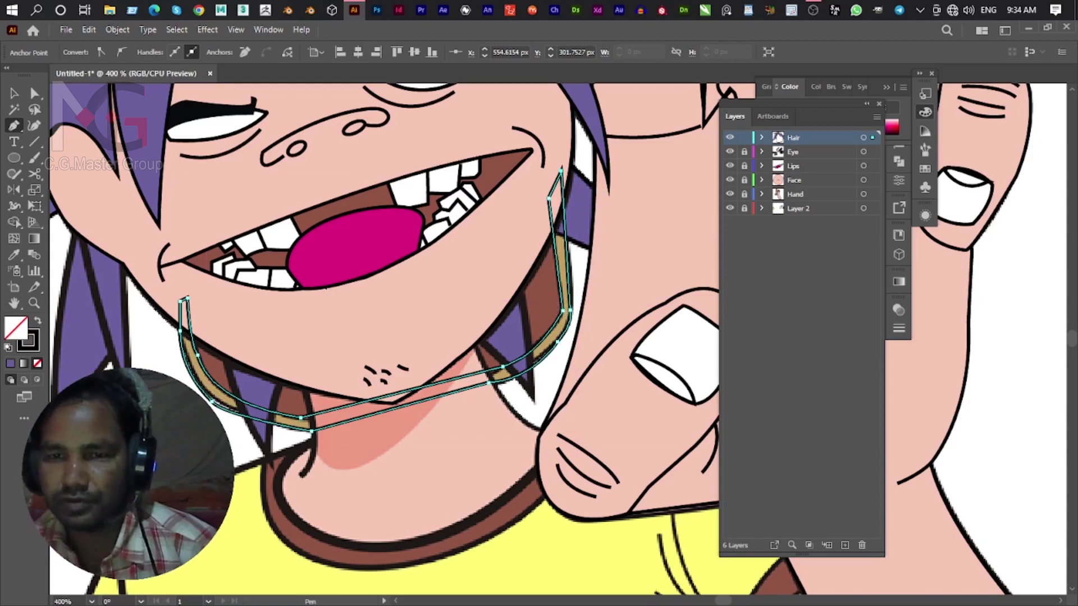
# Start a corner-point path down the collar's left side and along its lower edge.
pyautogui.scroll(1, 325, 368)
pyautogui.scroll(-2, 239, 313)
pyautogui.click(152, 203)
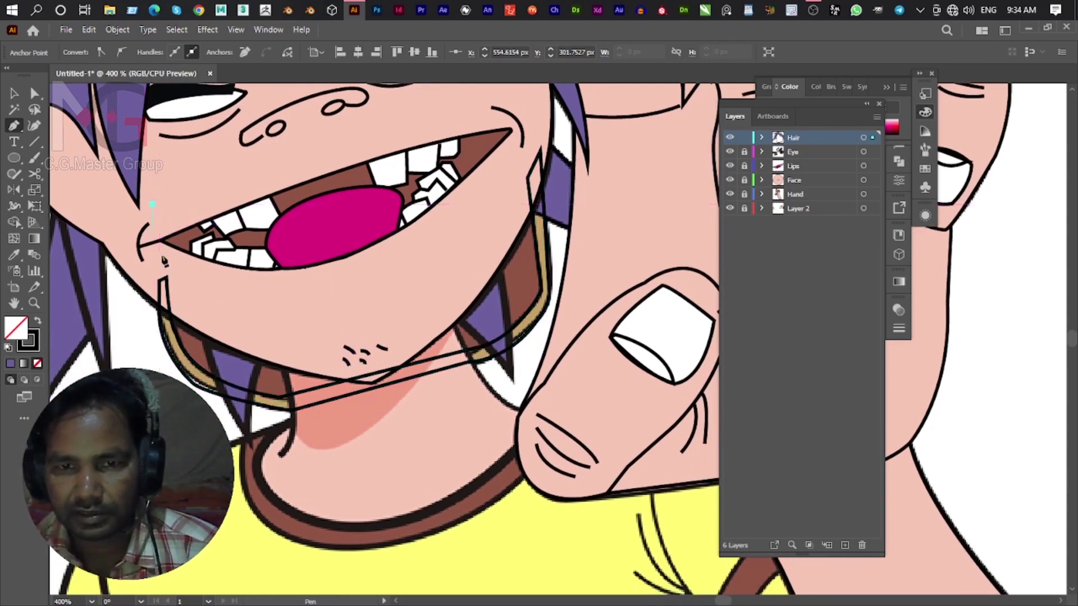
pyautogui.click(164, 306)
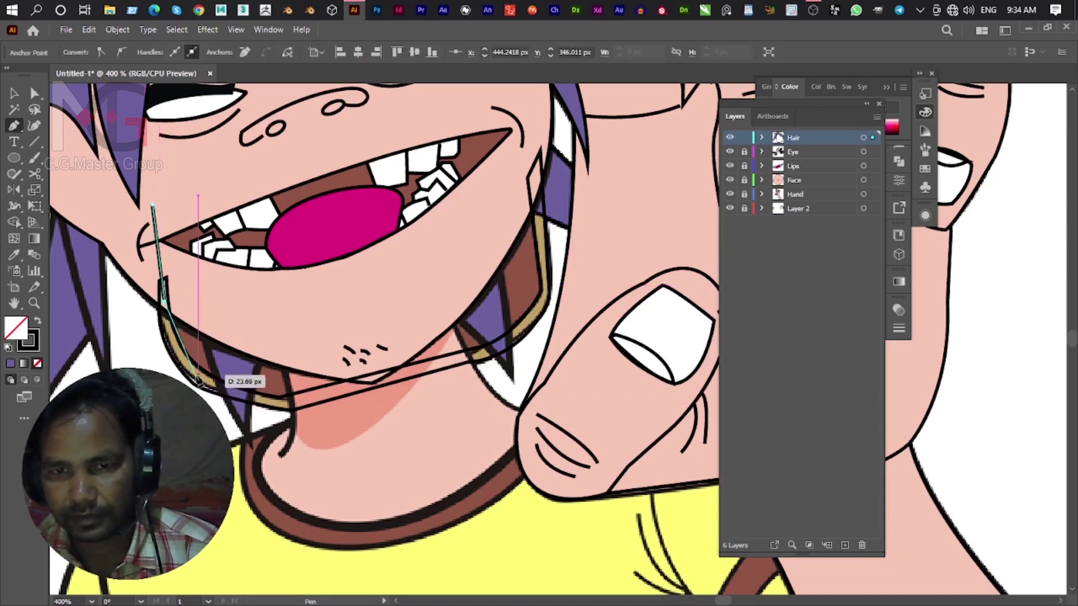
pyautogui.click(182, 365)
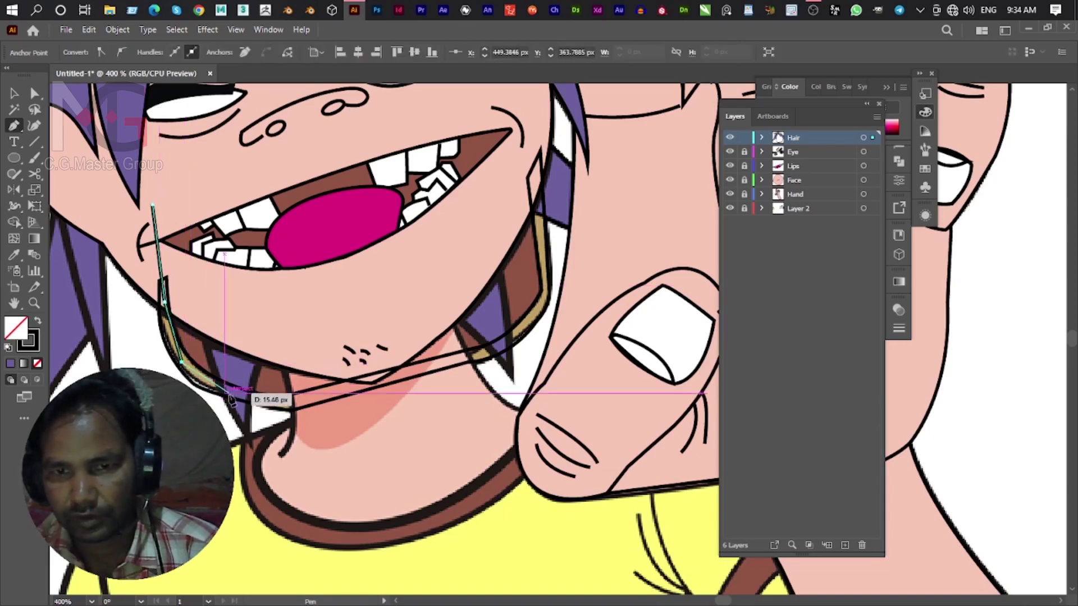
pyautogui.click(236, 393)
pyautogui.click(291, 402)
pyautogui.click(334, 388)
pyautogui.click(462, 360)
# Finish the collar path through its right bend and top, closing it at the first point.
pyautogui.moveTo(522, 340)
pyautogui.mouseDown()
pyautogui.moveTo(403, 399)
pyautogui.moveTo(426, 353)
pyautogui.mouseUp()
pyautogui.scroll(2, 425, 352)
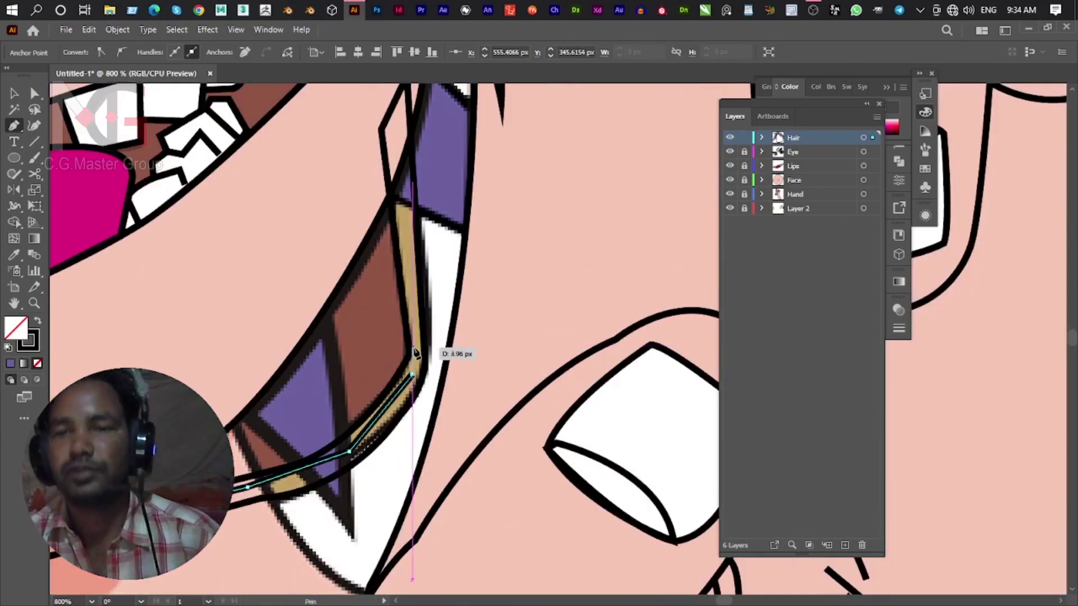
pyautogui.click(405, 232)
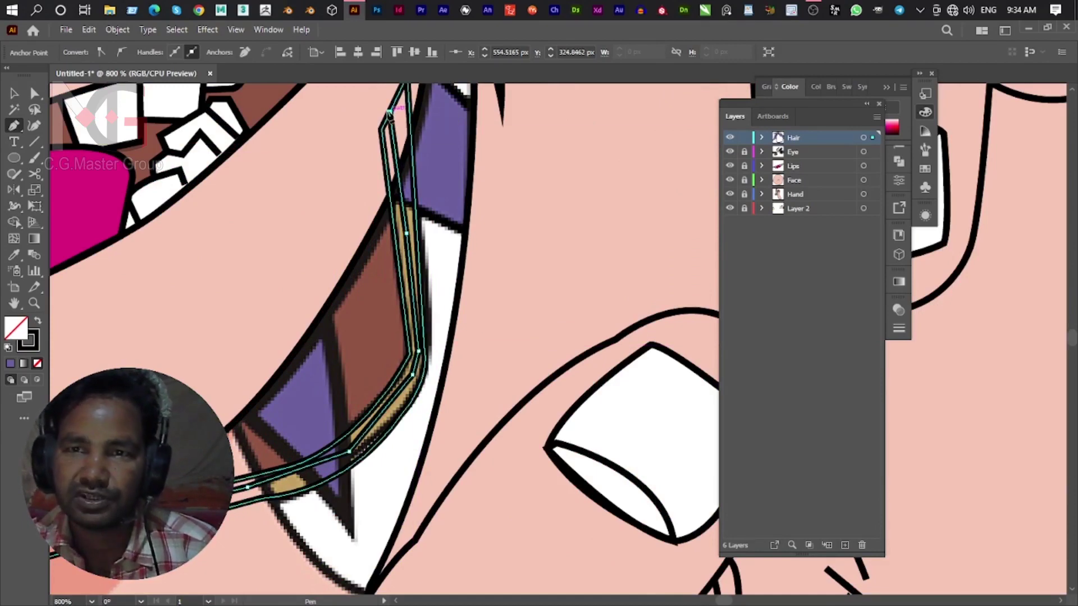
pyautogui.click(389, 114)
pyautogui.moveTo(386, 110); pyautogui.dragTo(464, 215)
pyautogui.scroll(-2, 325, 284)
pyautogui.scroll(-2, 241, 308)
pyautogui.moveTo(260, 320); pyautogui.dragTo(404, 269)
pyautogui.click(325, 270)
pyautogui.click(225, 238)
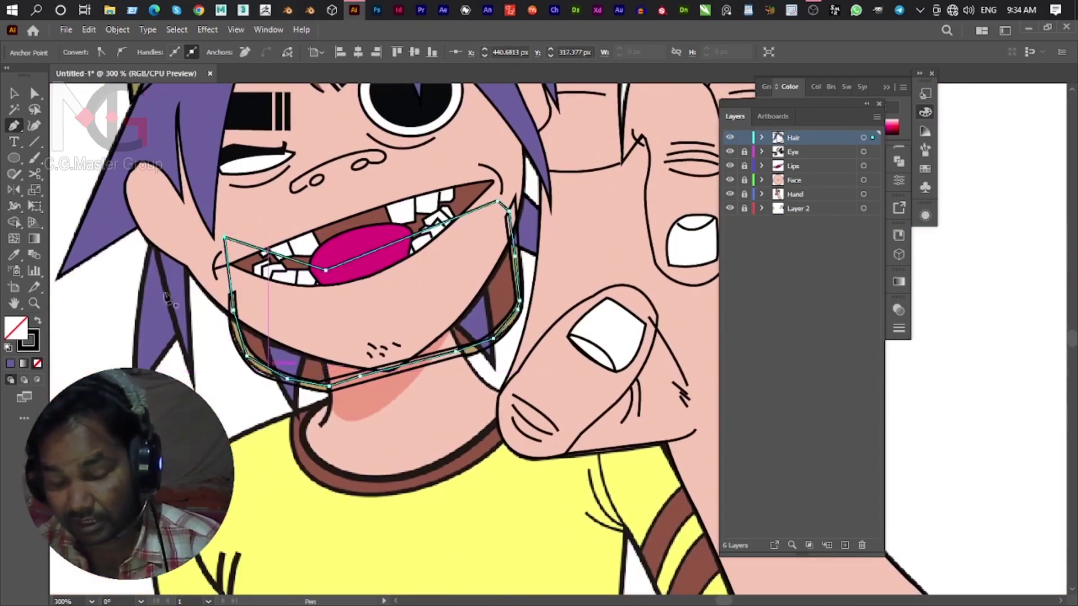
pyautogui.click(16, 95)
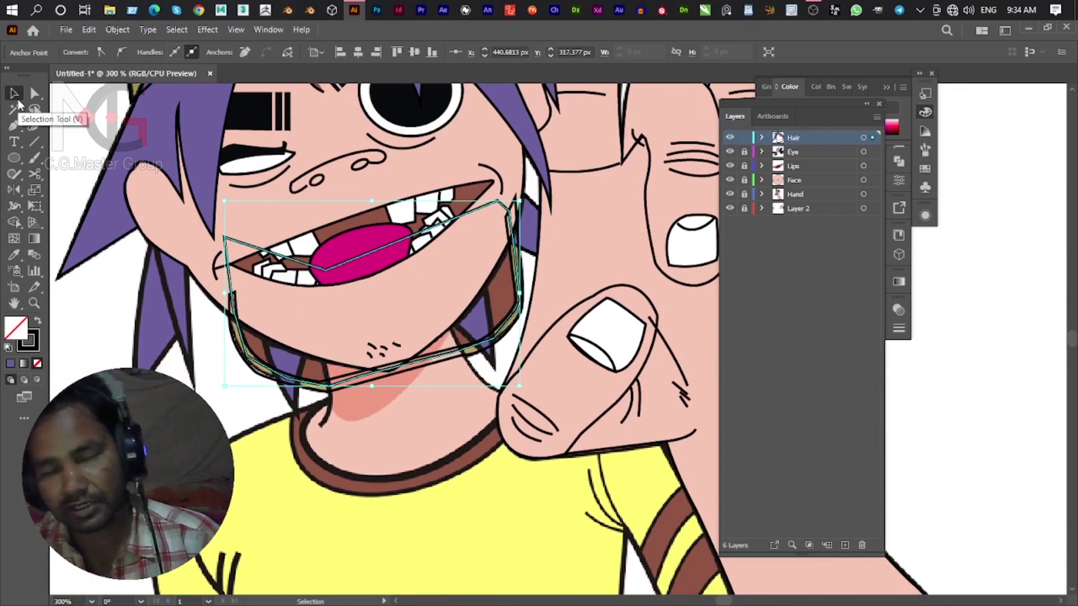
pyautogui.click(34, 93)
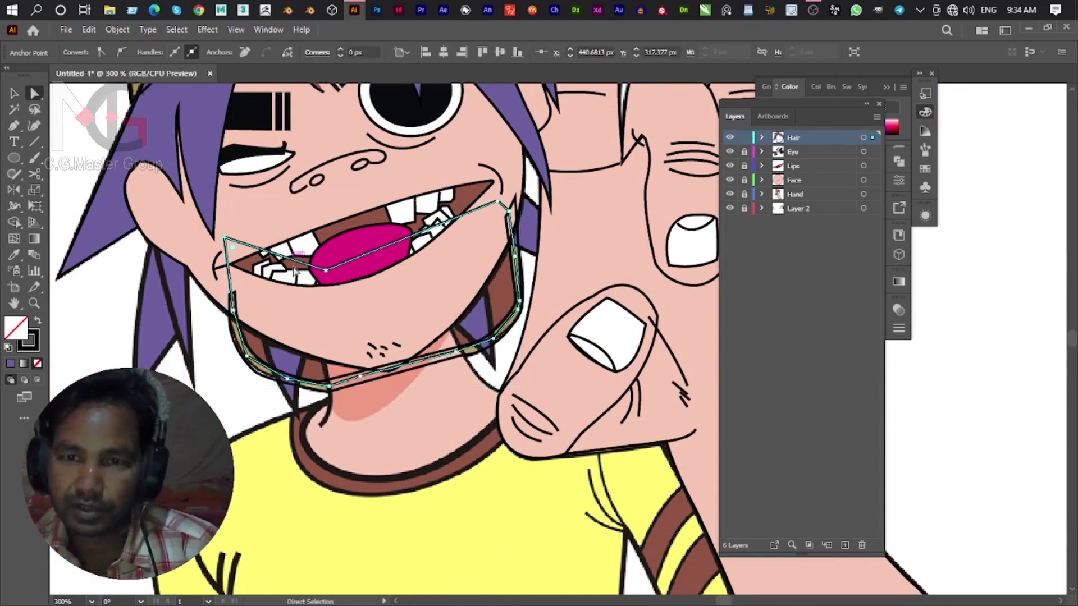
pyautogui.press('ctrl')
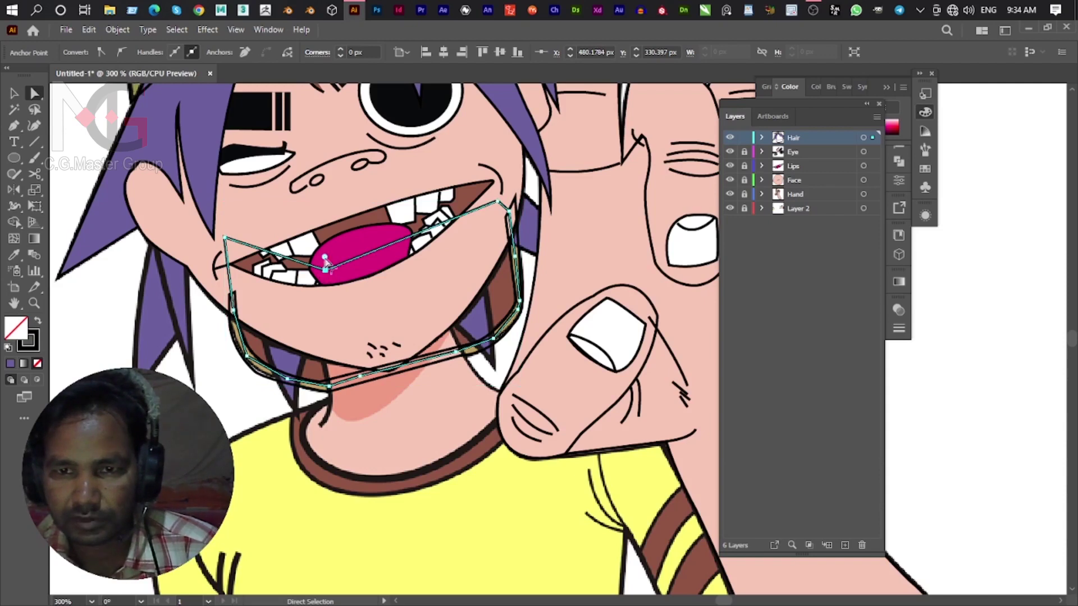
pyautogui.moveTo(326, 261); pyautogui.dragTo(360, 101)
pyautogui.press('v')
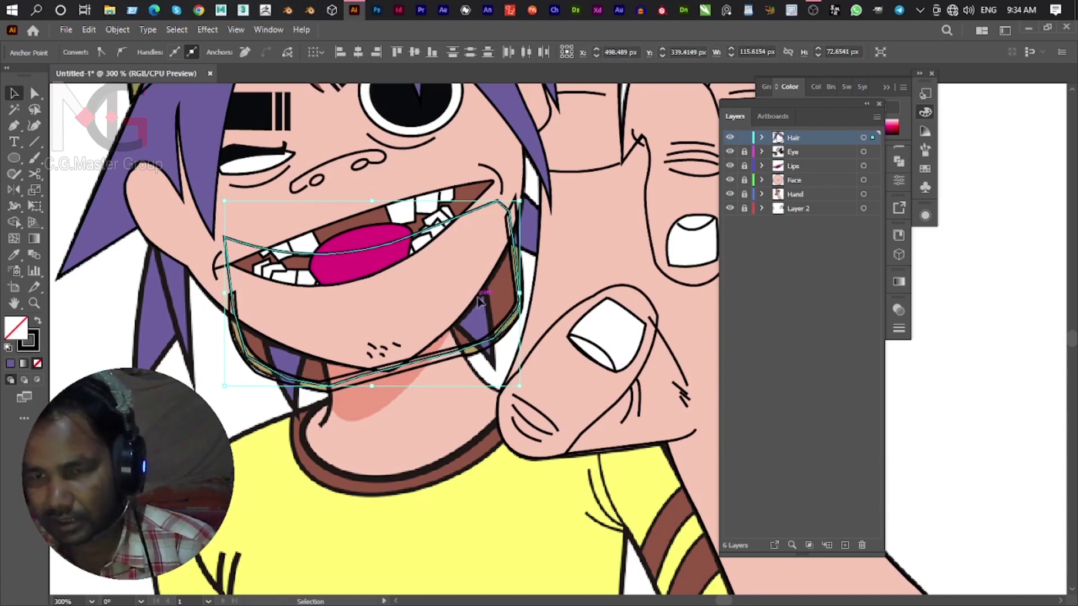
pyautogui.press('i')
pyautogui.press('p')
# Draw a triangular hair piece by the jaw and a curved path along the left chin.
pyautogui.moveTo(484, 286)
pyautogui.mouseDown()
pyautogui.moveTo(500, 373)
pyautogui.moveTo(452, 323)
pyautogui.moveTo(472, 273)
pyautogui.mouseUp()
pyautogui.moveTo(484, 286); pyautogui.dragTo(486, 292)
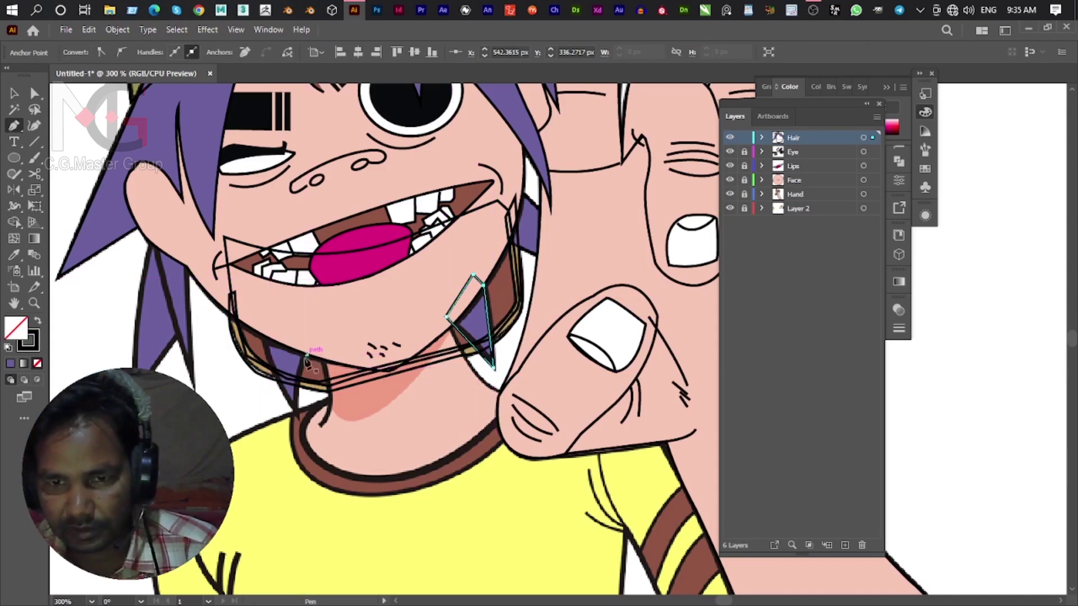
pyautogui.click(306, 355)
pyautogui.moveTo(296, 415)
pyautogui.mouseDown()
pyautogui.moveTo(313, 435)
pyautogui.moveTo(306, 452)
pyautogui.mouseUp()
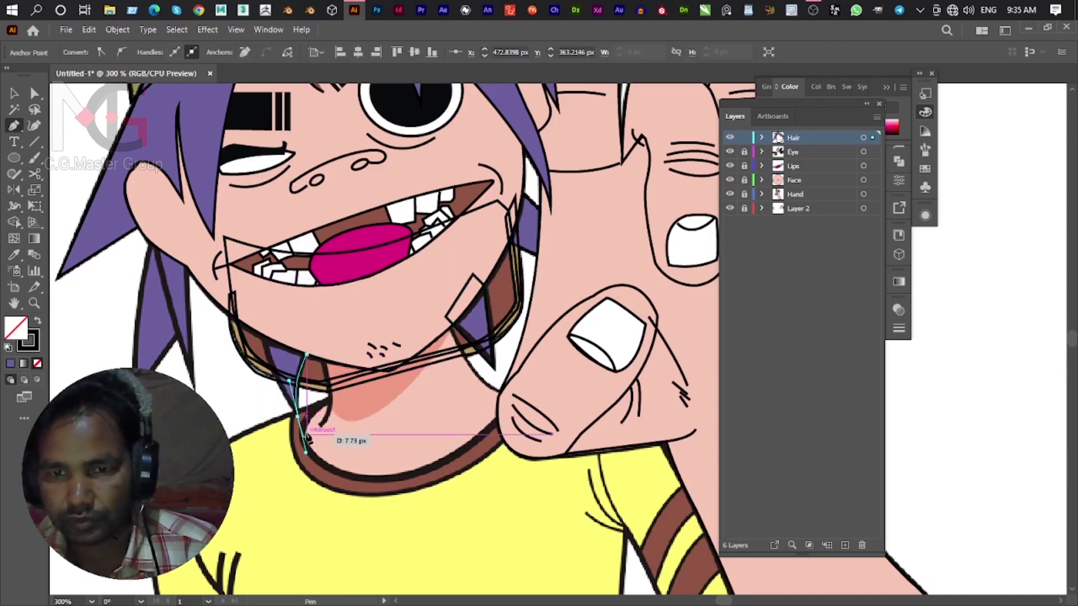
pyautogui.click(297, 416)
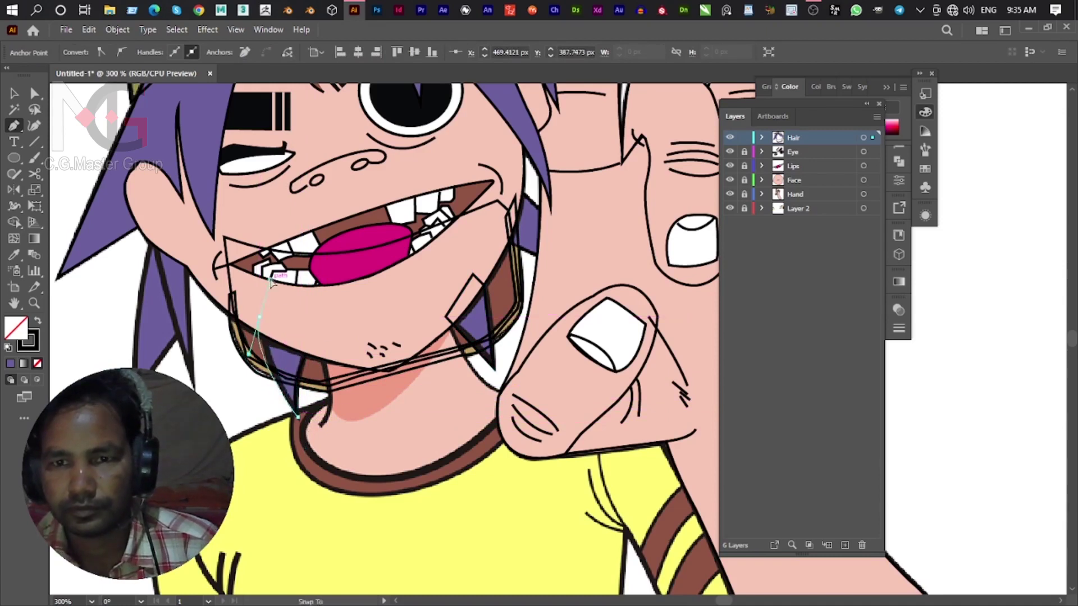
pyautogui.moveTo(259, 316); pyautogui.dragTo(253, 246)
pyautogui.click(307, 343)
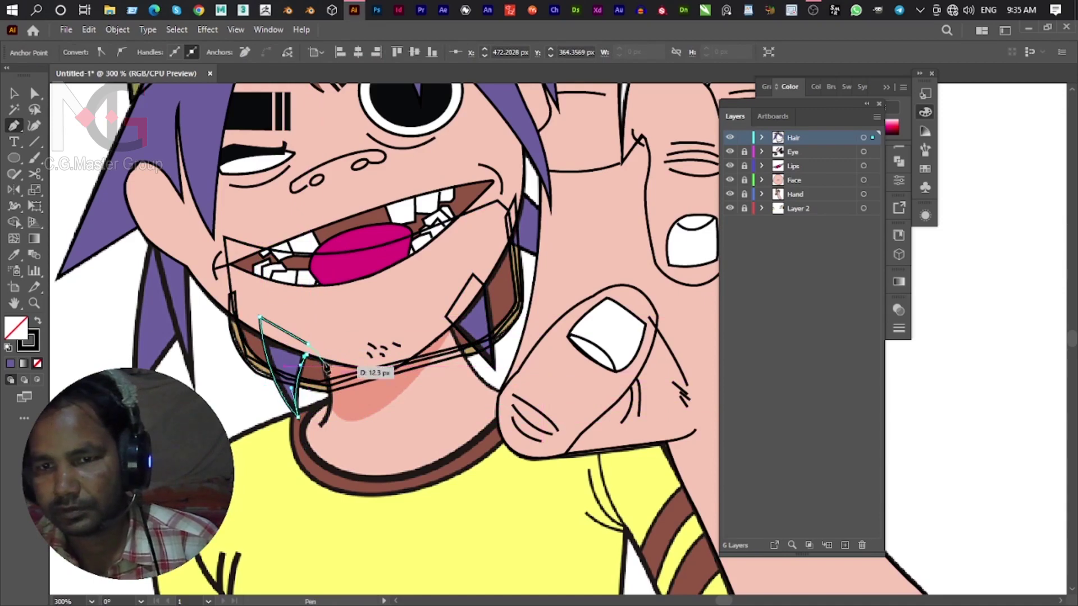
# Draw a closed four-corner hair piece beside the right cheek.
pyautogui.hscroll(4, 308, 357)
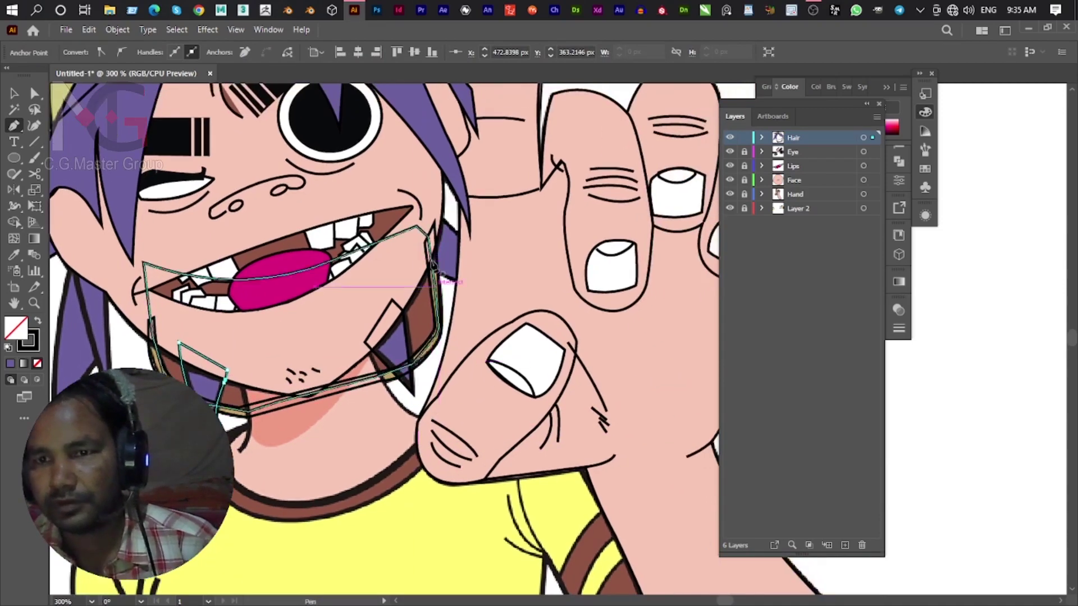
pyautogui.scroll(3, 337, 314)
pyautogui.click(404, 239)
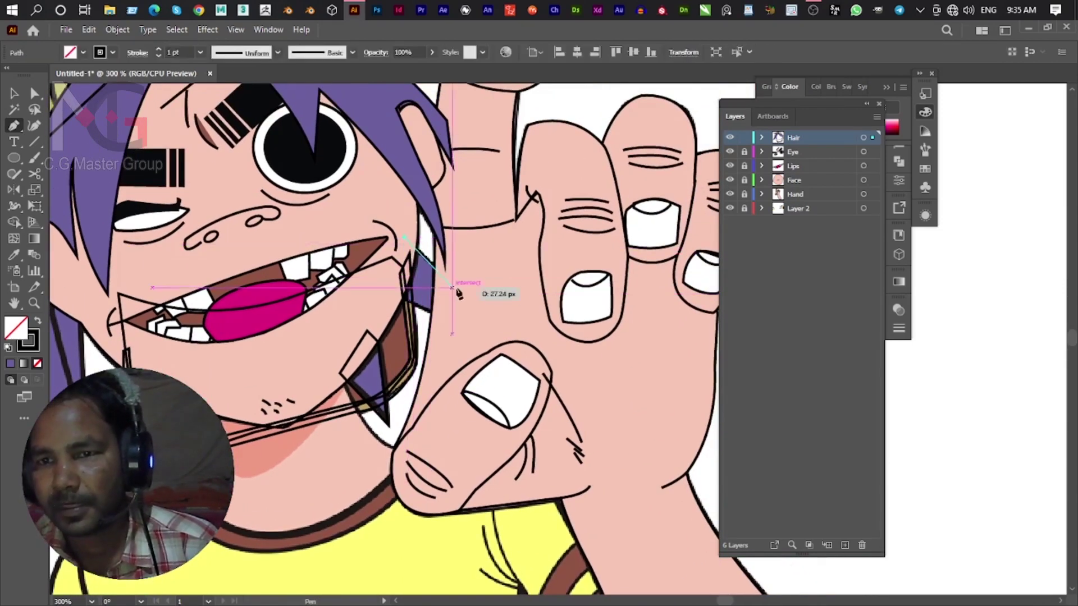
pyautogui.click(474, 306)
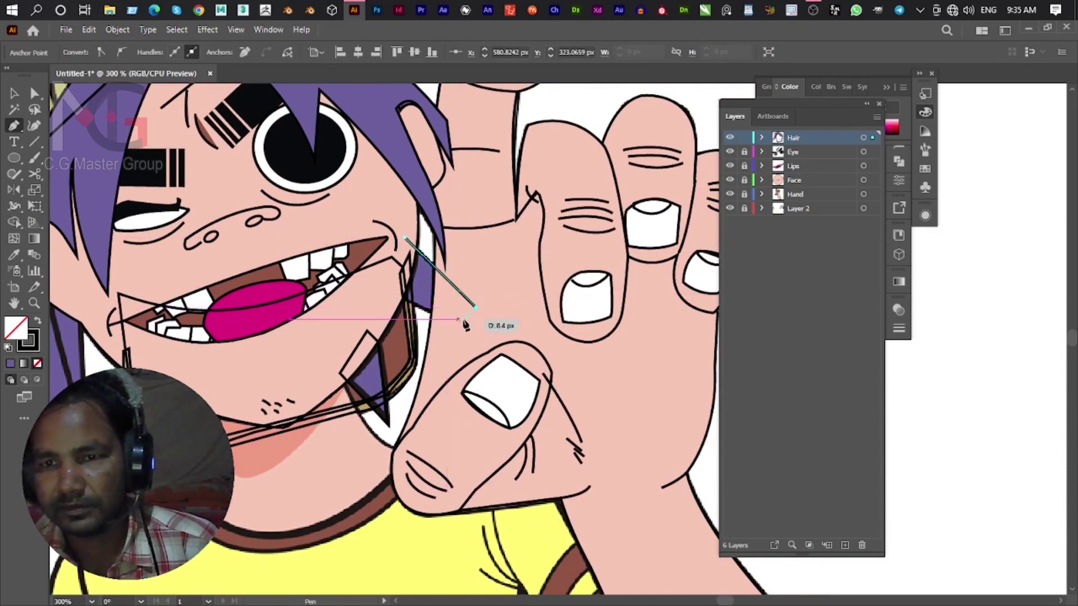
pyautogui.click(460, 325)
pyautogui.click(384, 291)
pyautogui.click(405, 238)
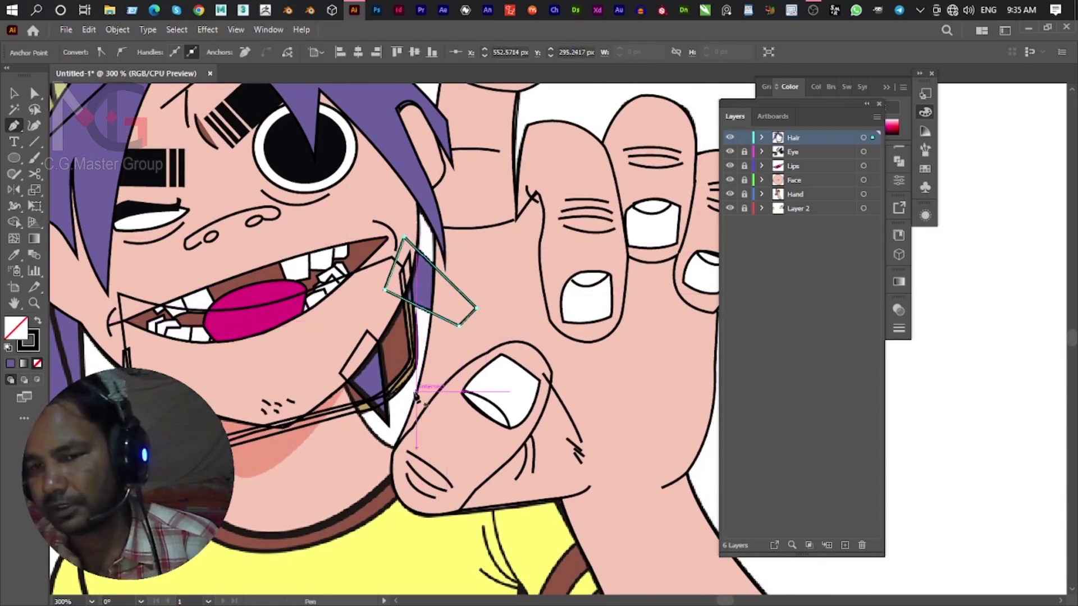
# Select both hair pieces and fill them with the purple hair colour using the Eyedropper.
pyautogui.press('i')
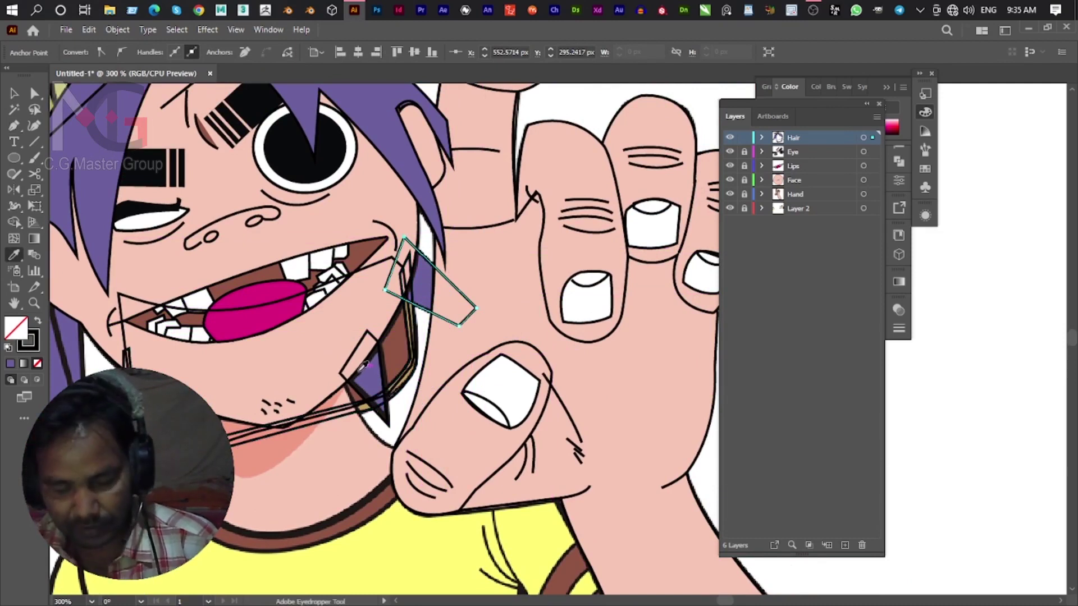
pyautogui.press('v')
pyautogui.keyDown('shift'); pyautogui.click(373, 339); pyautogui.keyUp('shift')
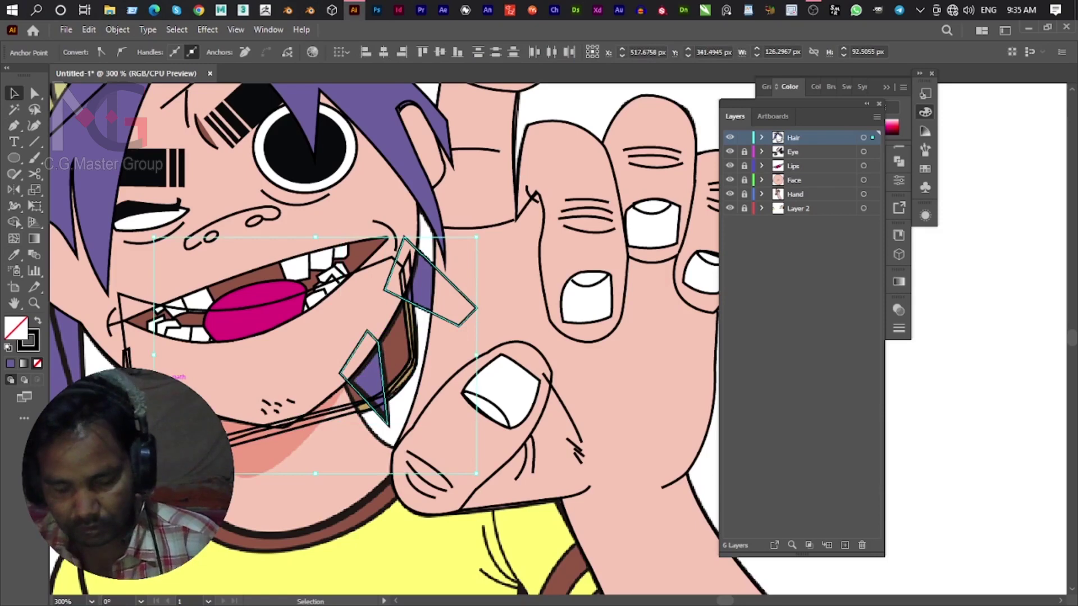
pyautogui.press('i')
pyautogui.click(84, 269)
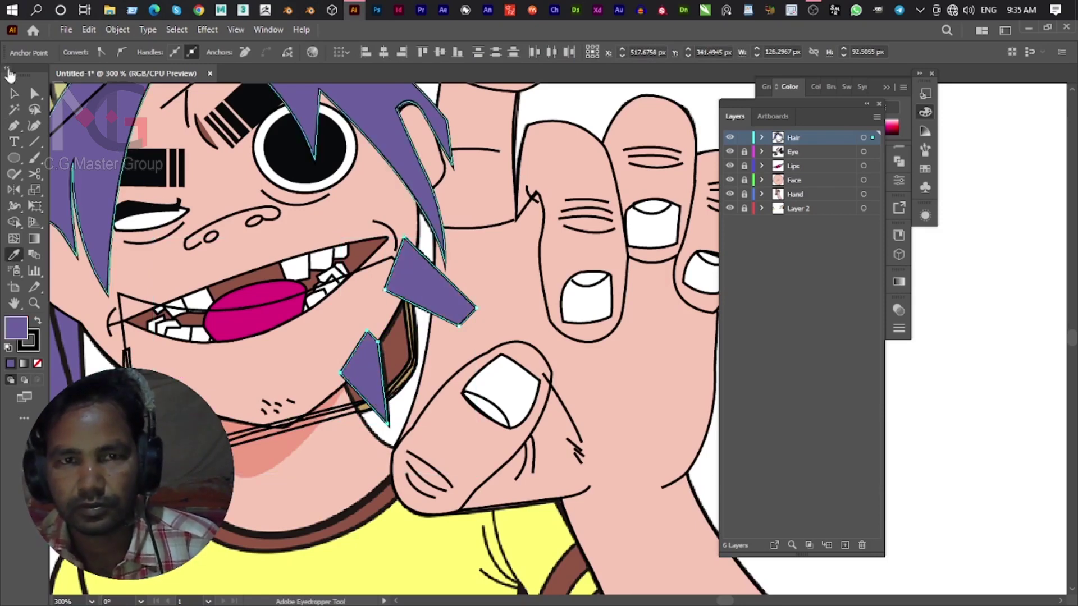
# Send the two selected jaw hair pieces to the back with Arrange > Send to Back.
pyautogui.click(17, 94)
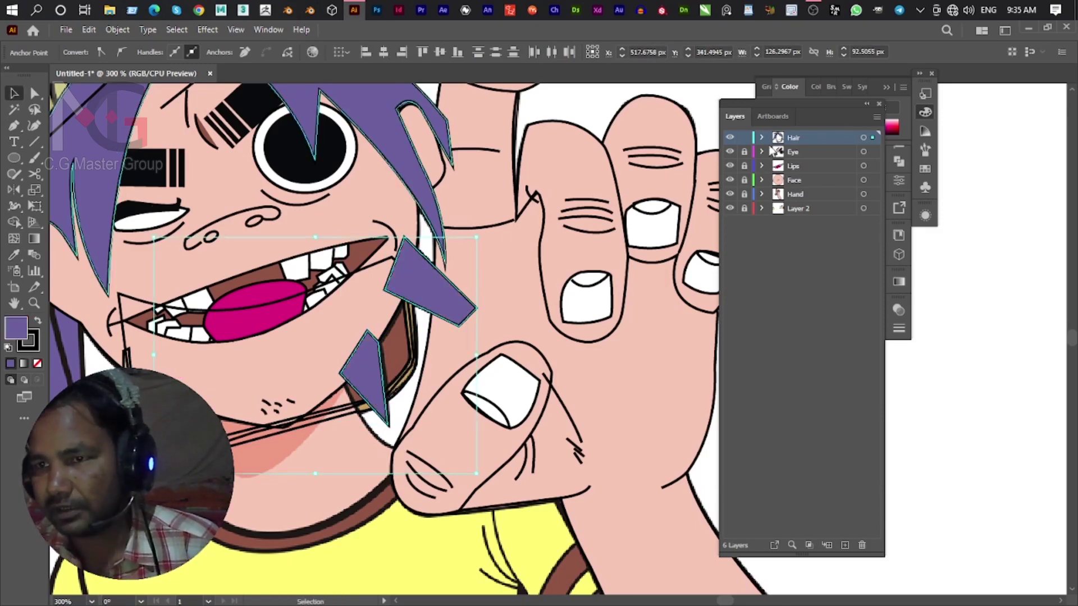
pyautogui.rightClick(416, 285)
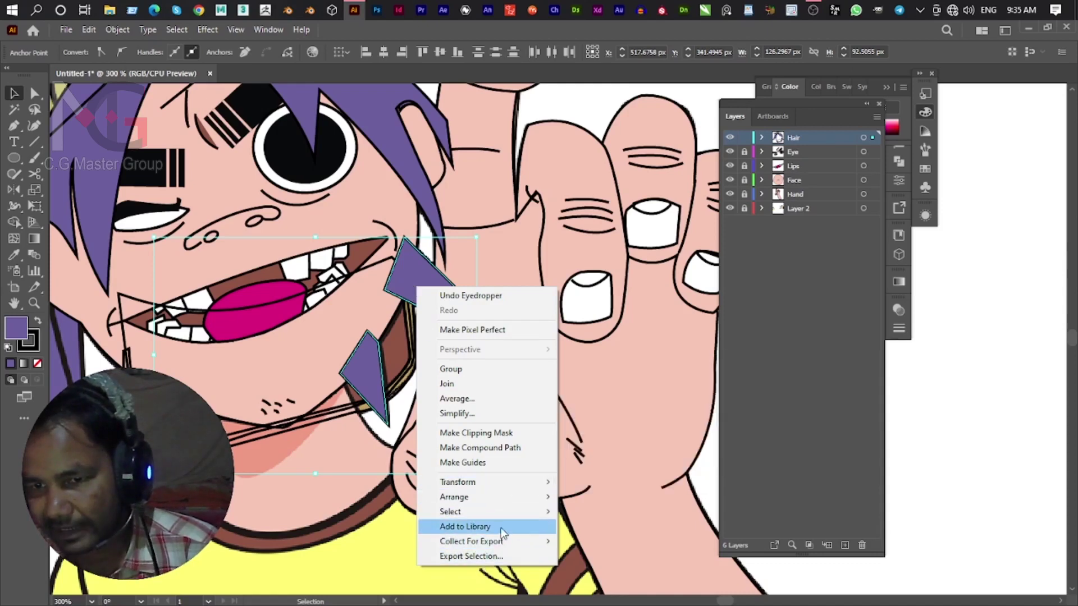
pyautogui.moveTo(453, 497)
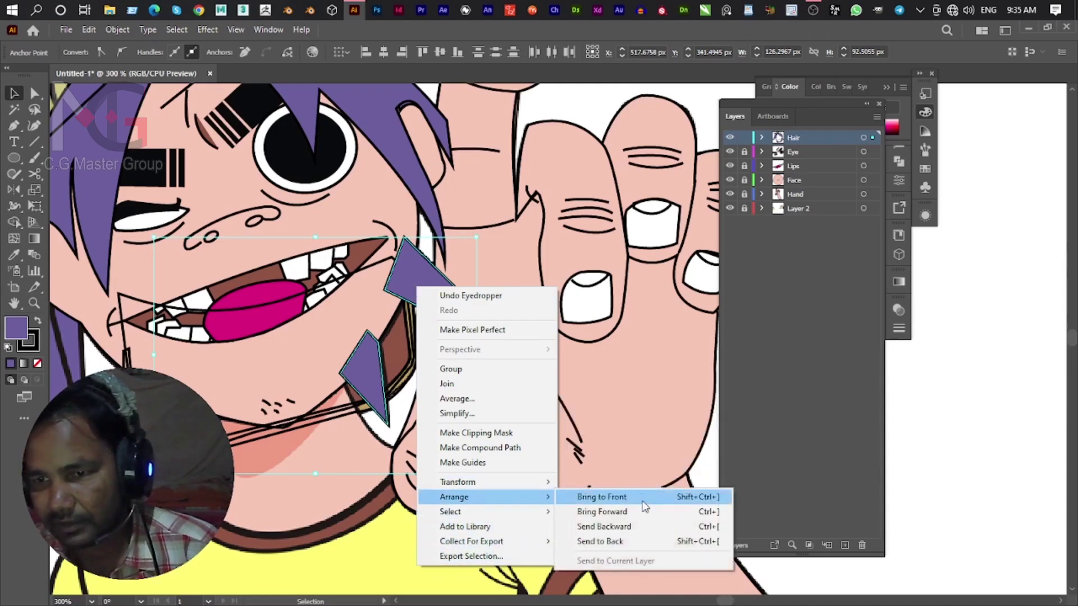
pyautogui.click(639, 541)
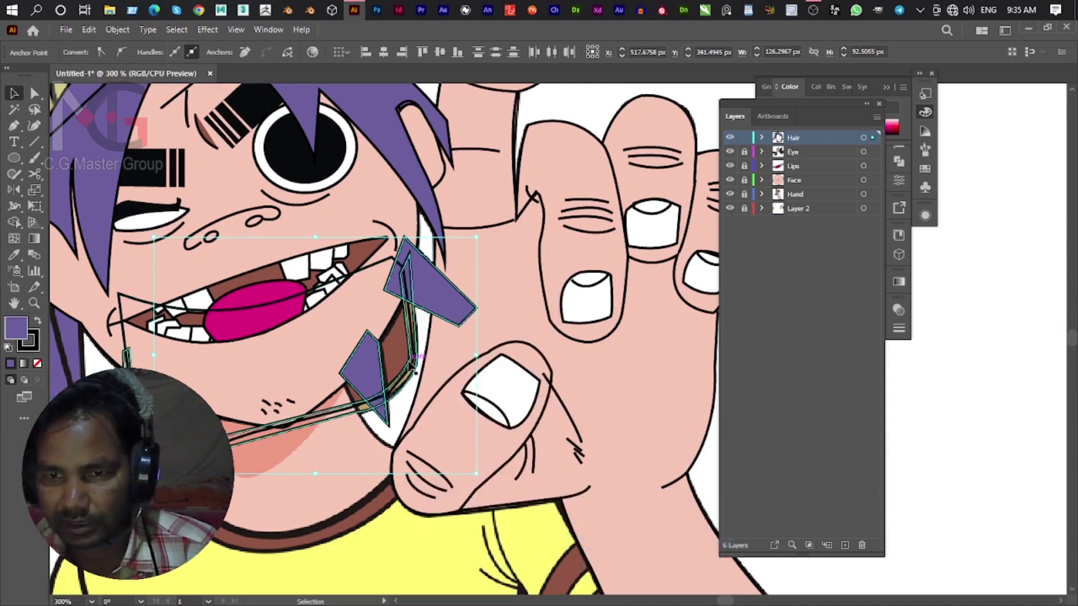
pyautogui.click(387, 257)
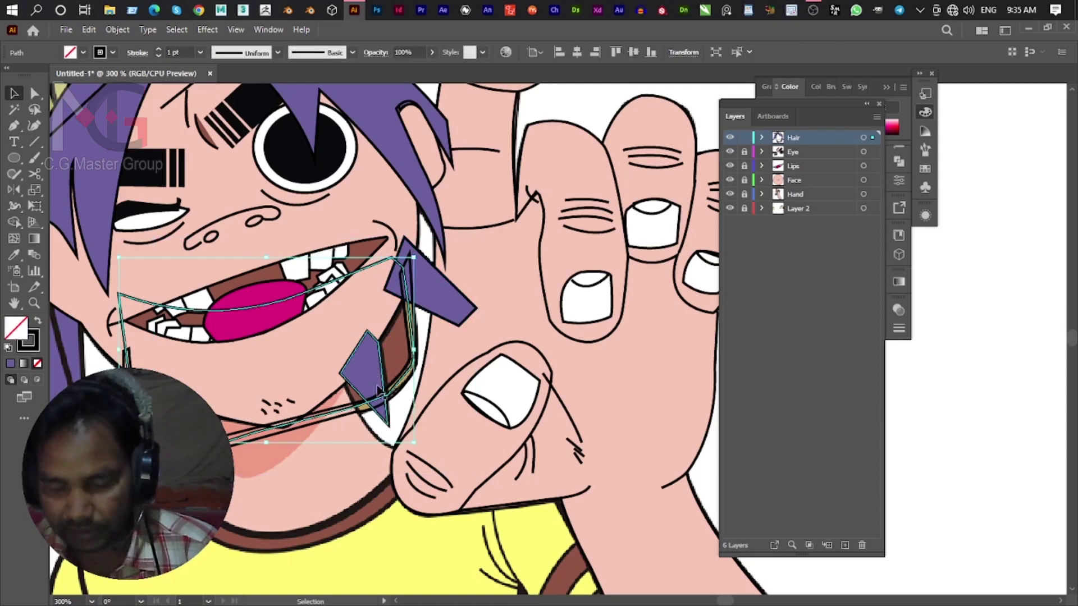
# Fill the mouth-and-chin shape with sampled brown and give it a black stroke.
pyautogui.press('i')
pyautogui.click(401, 367)
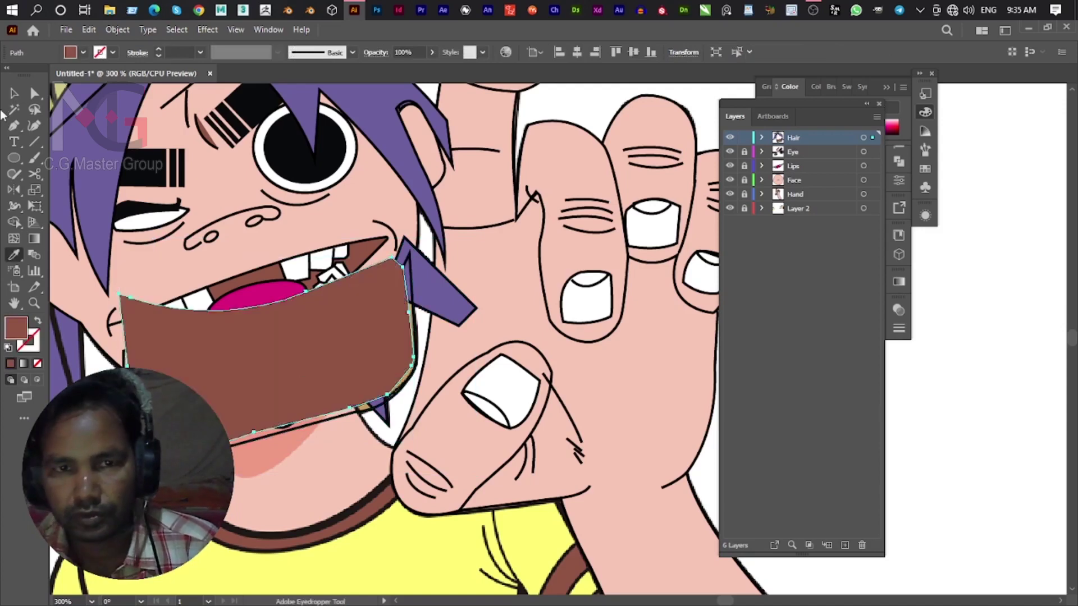
pyautogui.click(14, 95)
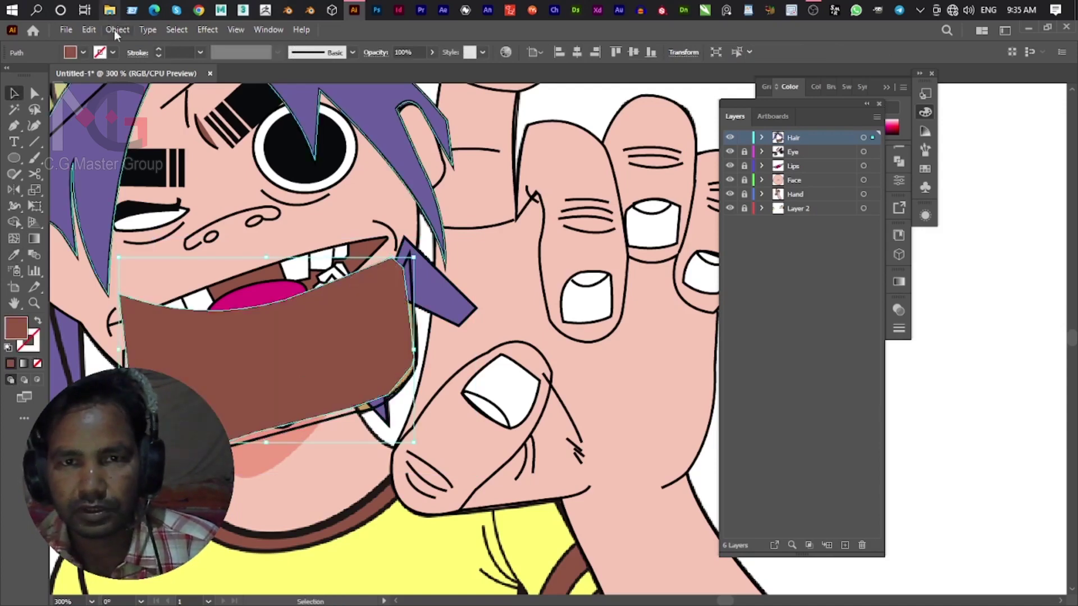
pyautogui.click(113, 52)
pyautogui.click(38, 78)
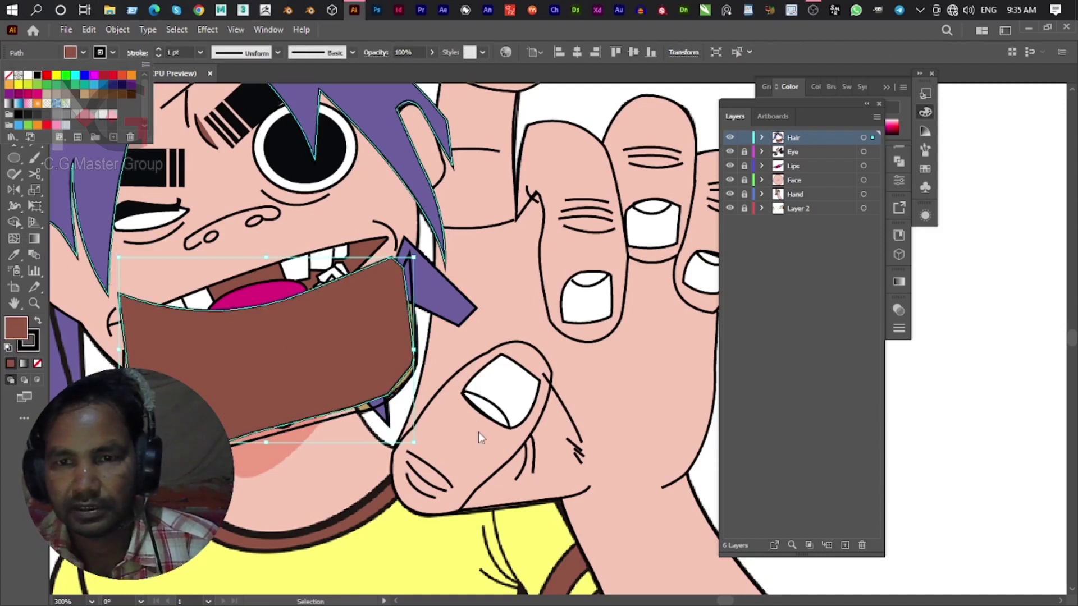
pyautogui.click(328, 356)
# Send the mouth shape to the back and show the Hair layer as outlines.
pyautogui.rightClick(356, 372)
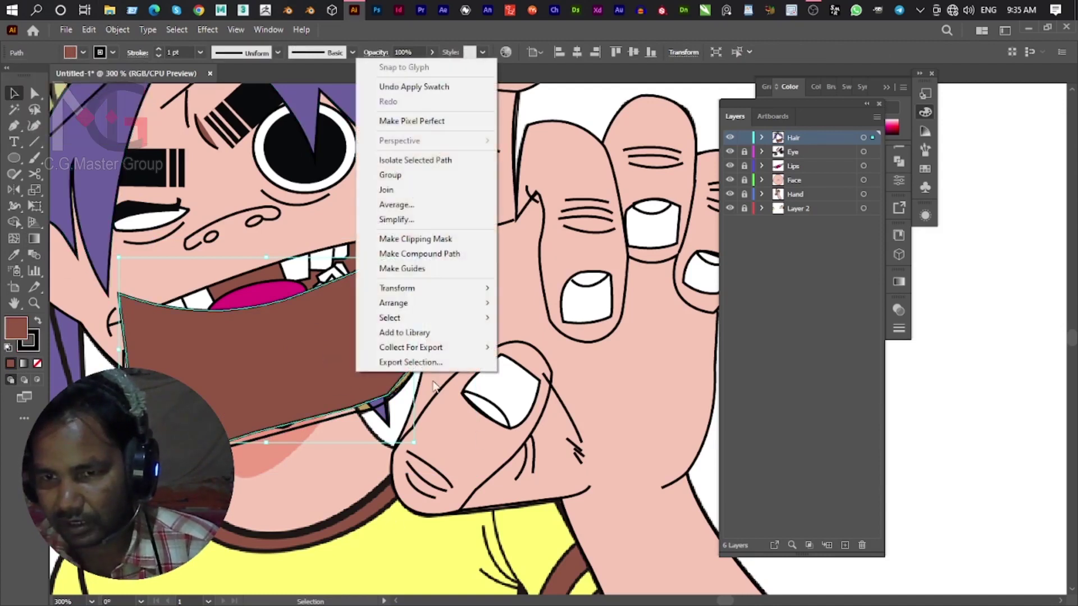
pyautogui.moveTo(393, 303)
pyautogui.click(575, 348)
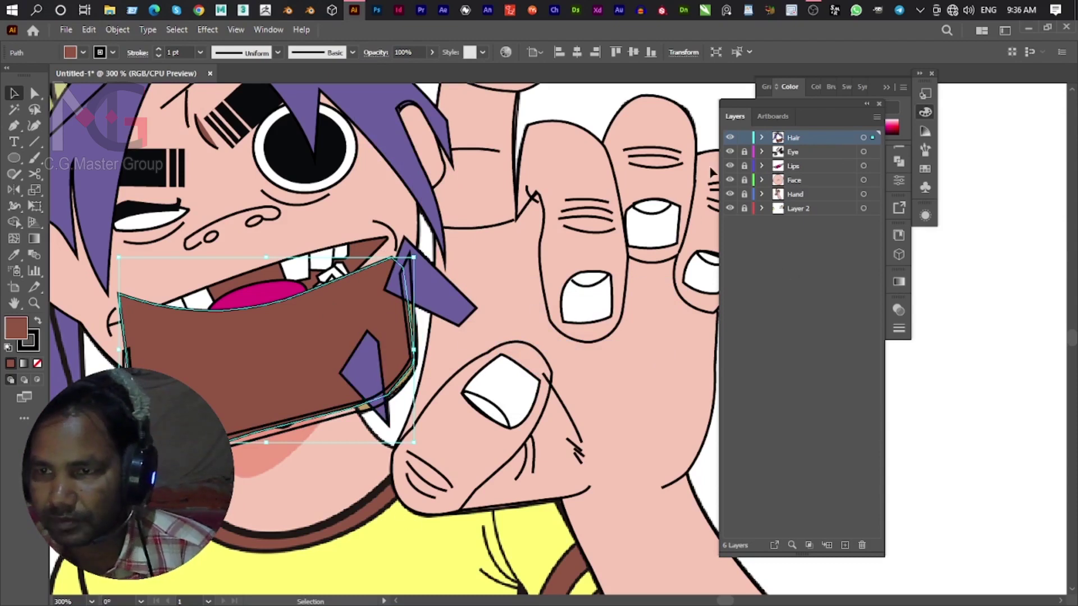
pyautogui.keyDown('ctrl'); pyautogui.click(730, 138); pyautogui.keyUp('ctrl')
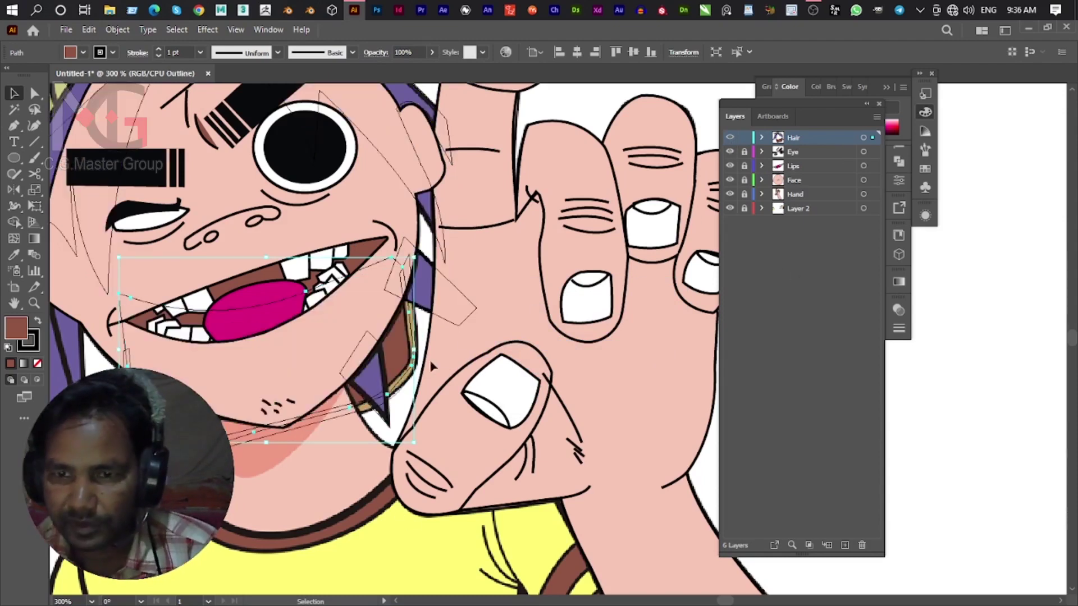
# Fill the chin strap with the shirt's pale yellow and give it a 1 pt black outline.
pyautogui.click(410, 389)
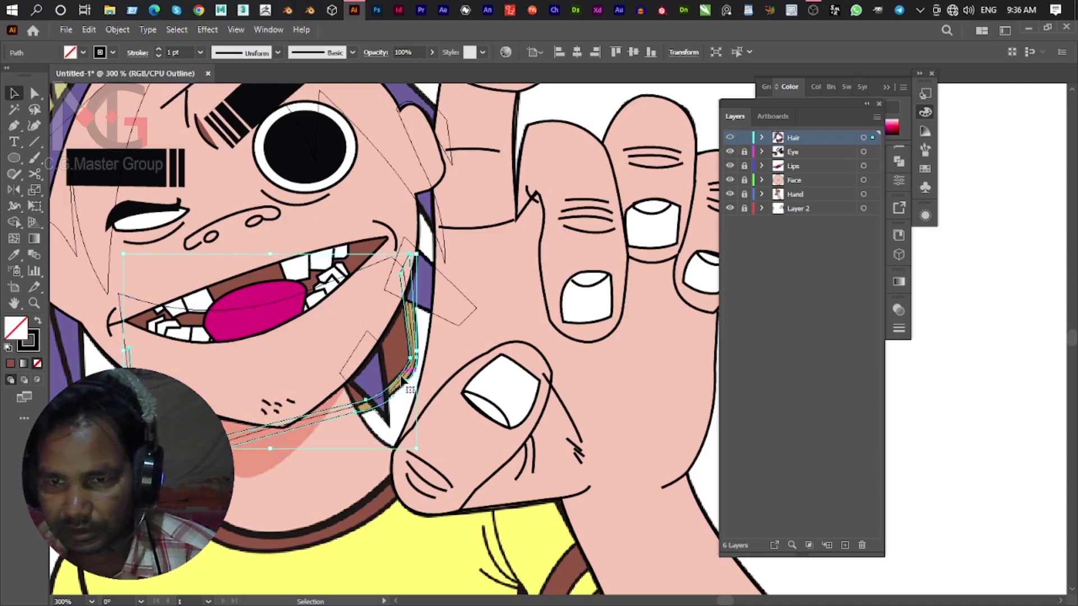
pyautogui.press('i')
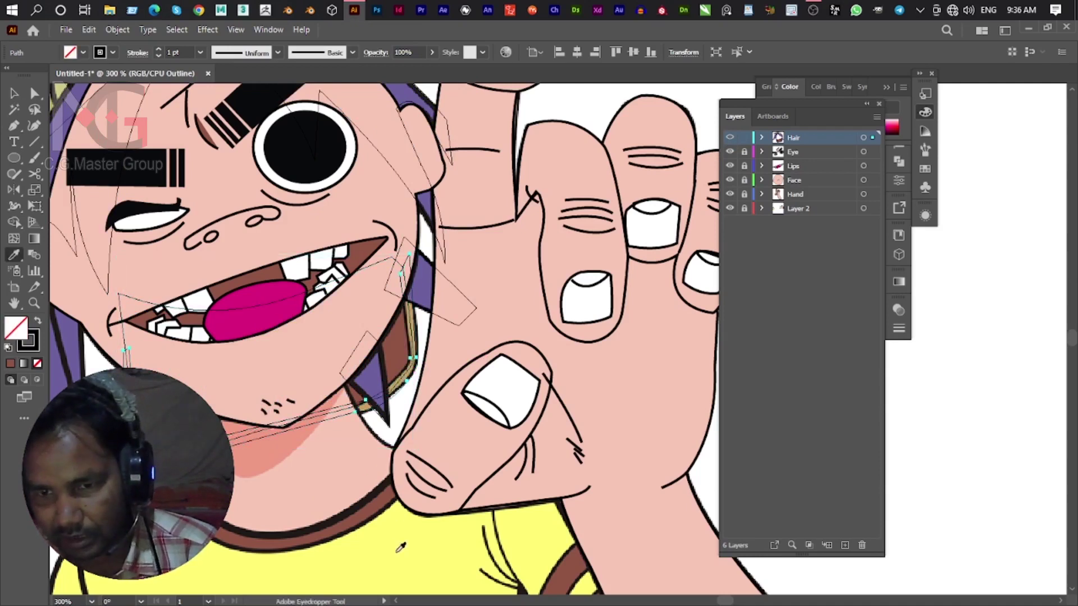
pyautogui.click(367, 501)
pyautogui.click(15, 94)
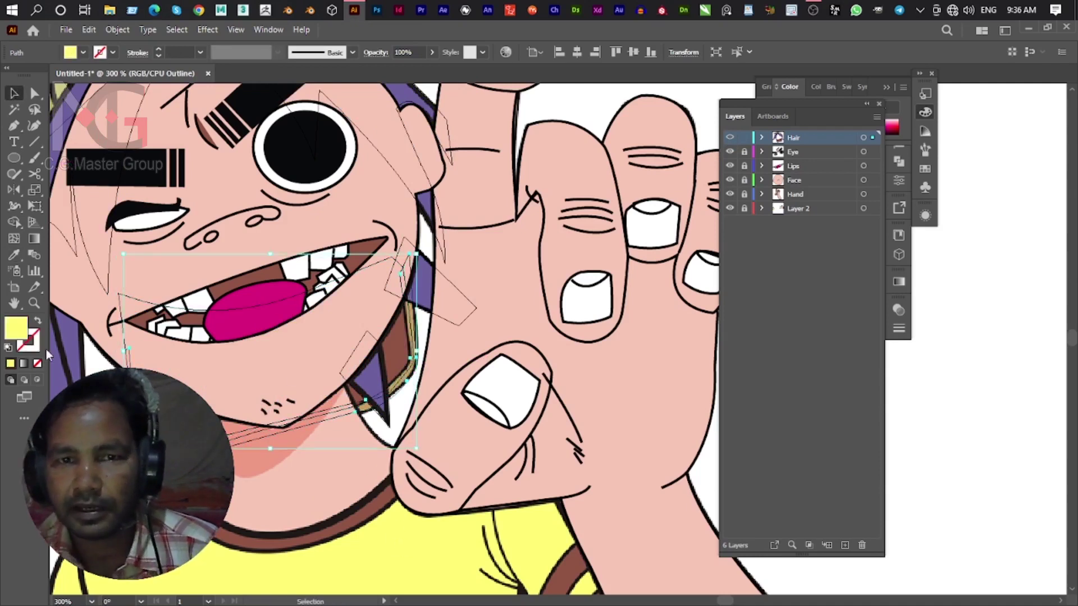
pyautogui.click(97, 275)
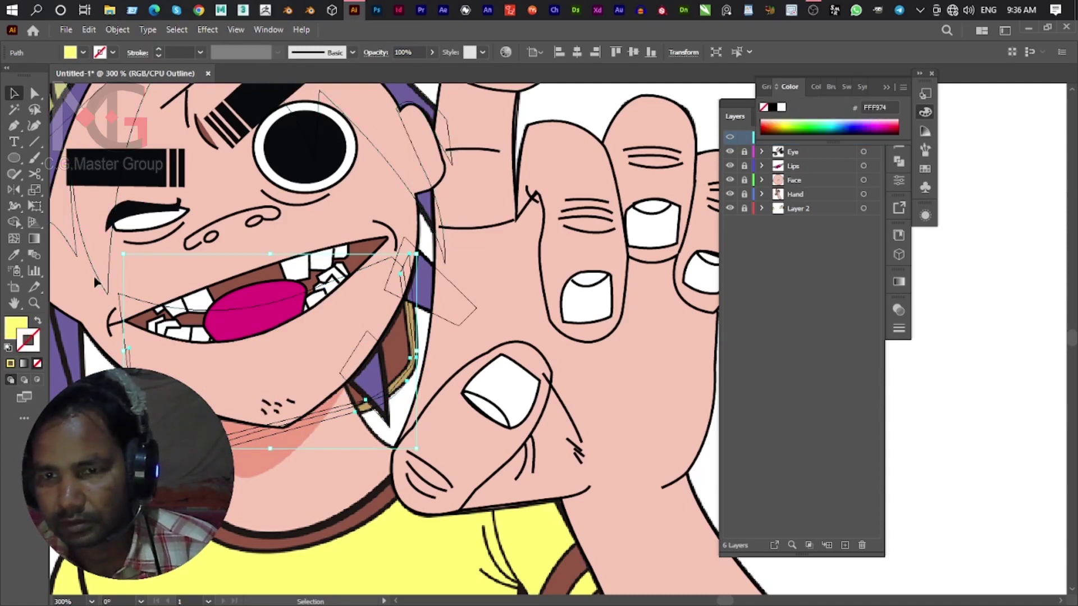
pyautogui.click(103, 53)
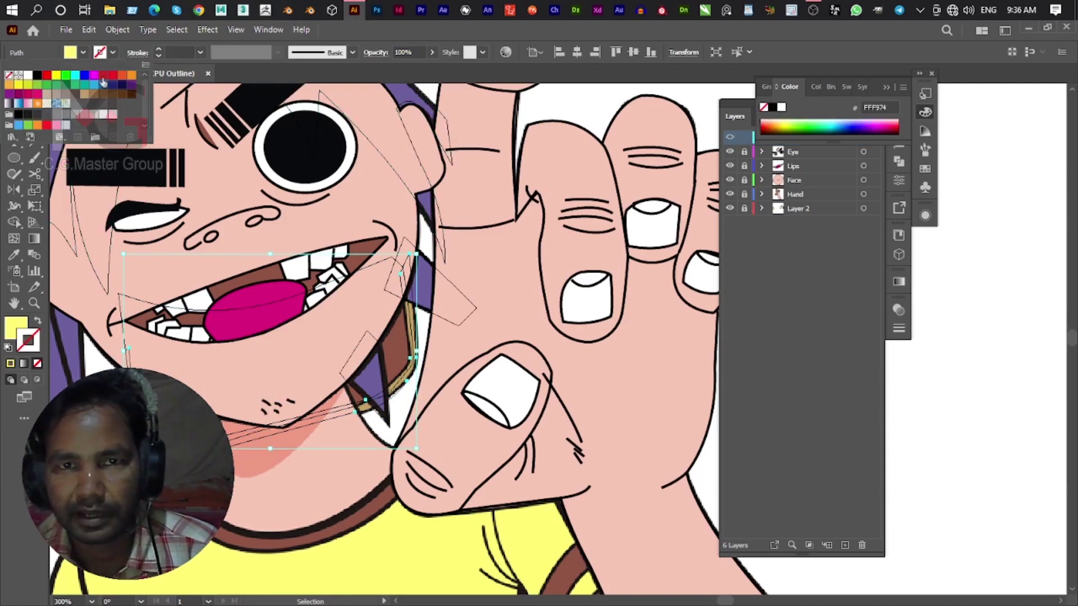
pyautogui.click(37, 75)
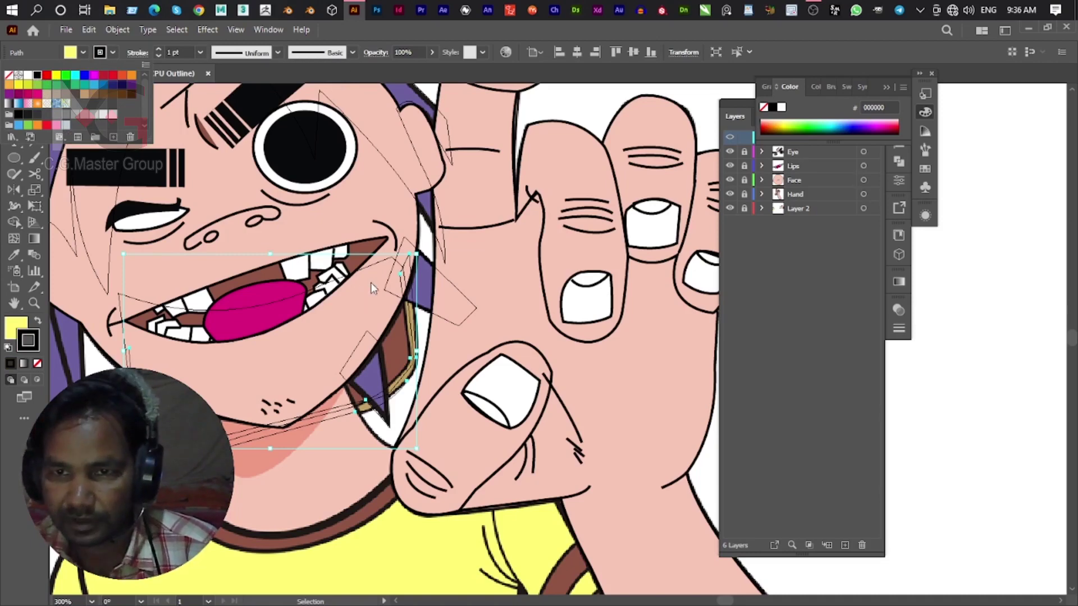
pyautogui.press('Escape')
pyautogui.scroll(3, 380, 301)
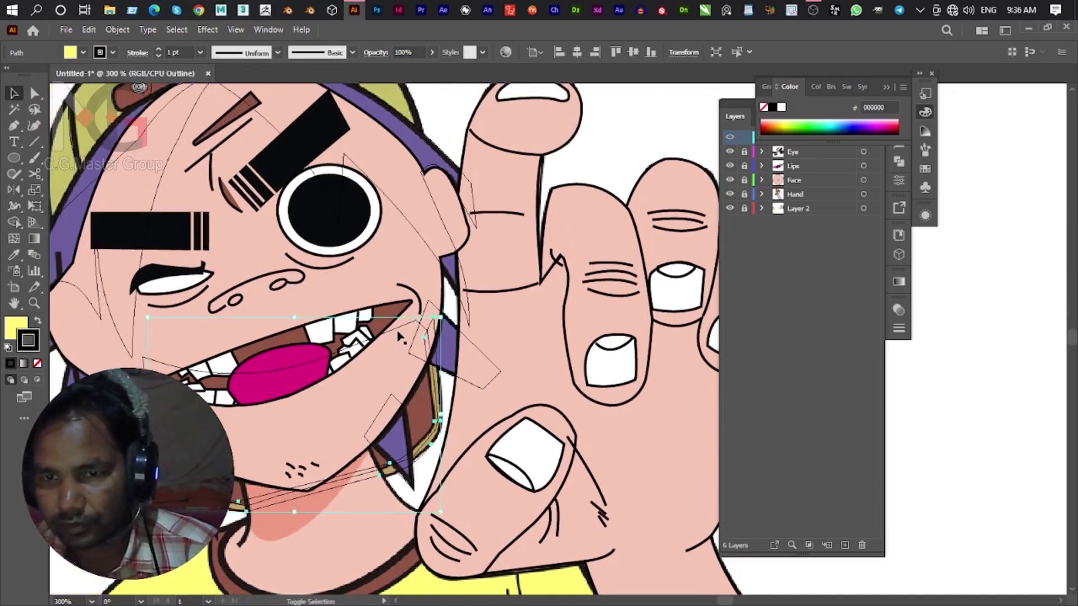
pyautogui.keyDown('shift'); pyautogui.click(396, 331); pyautogui.keyUp('shift')
# Group the two cap shapes with Ctrl+G and add a new empty Layer 7.
pyautogui.scroll(5, 303, 196)
pyautogui.hscroll(-3, 303, 197)
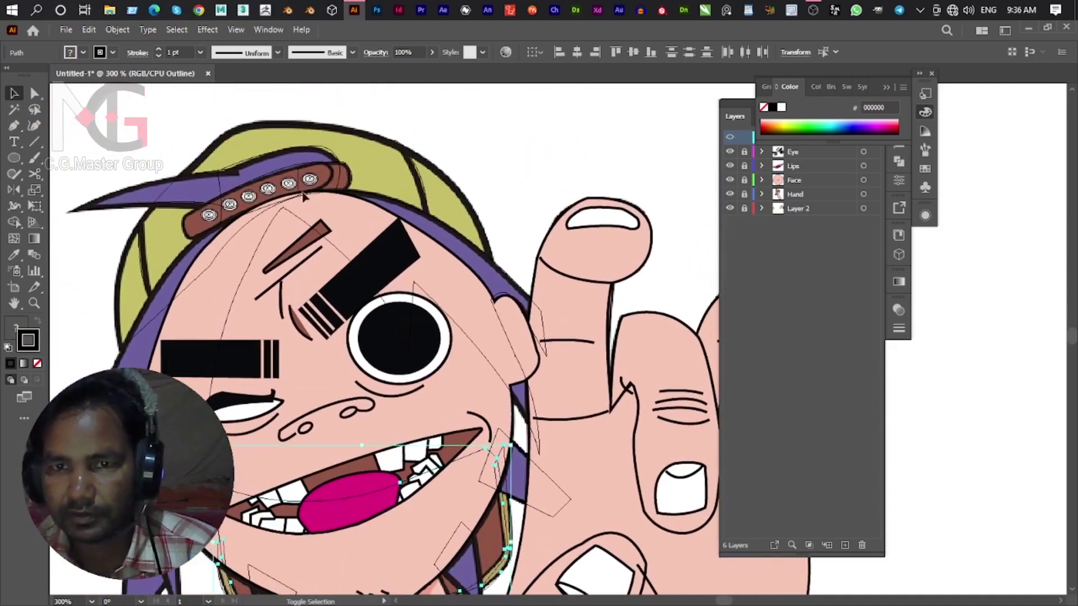
pyautogui.keyDown('shift'); pyautogui.click(355, 134); pyautogui.keyUp('shift')
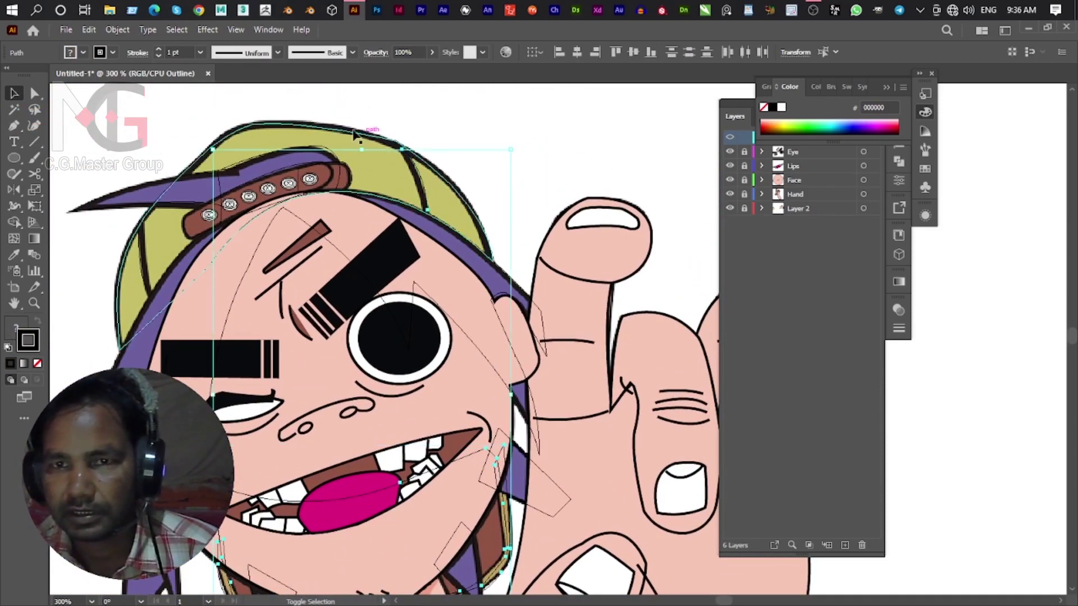
pyautogui.keyDown('shift'); pyautogui.click(175, 240); pyautogui.keyUp('shift')
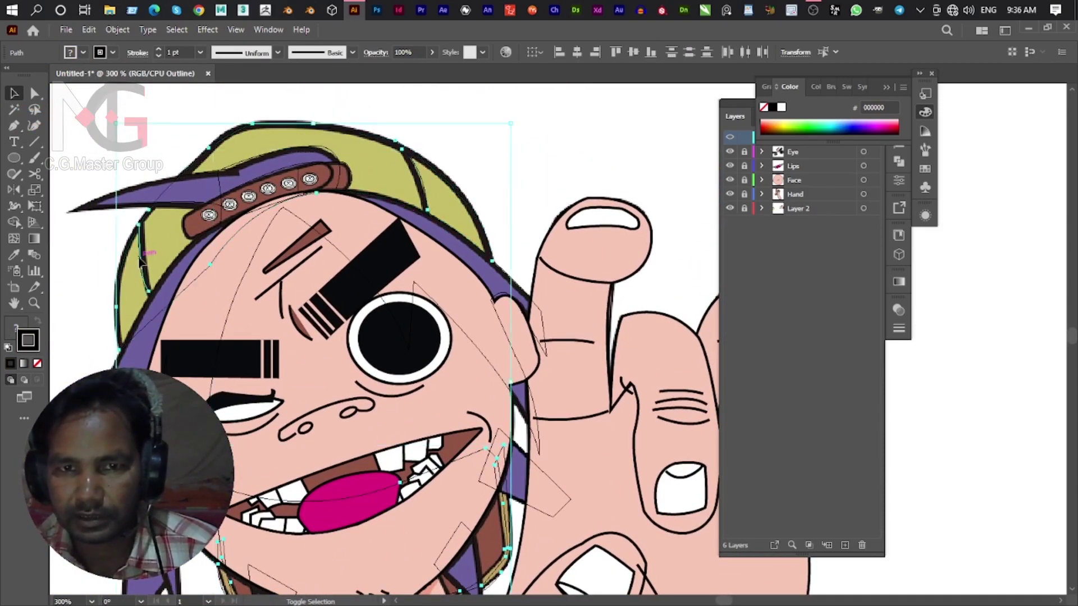
pyautogui.hotkey('ctrl', 'g')
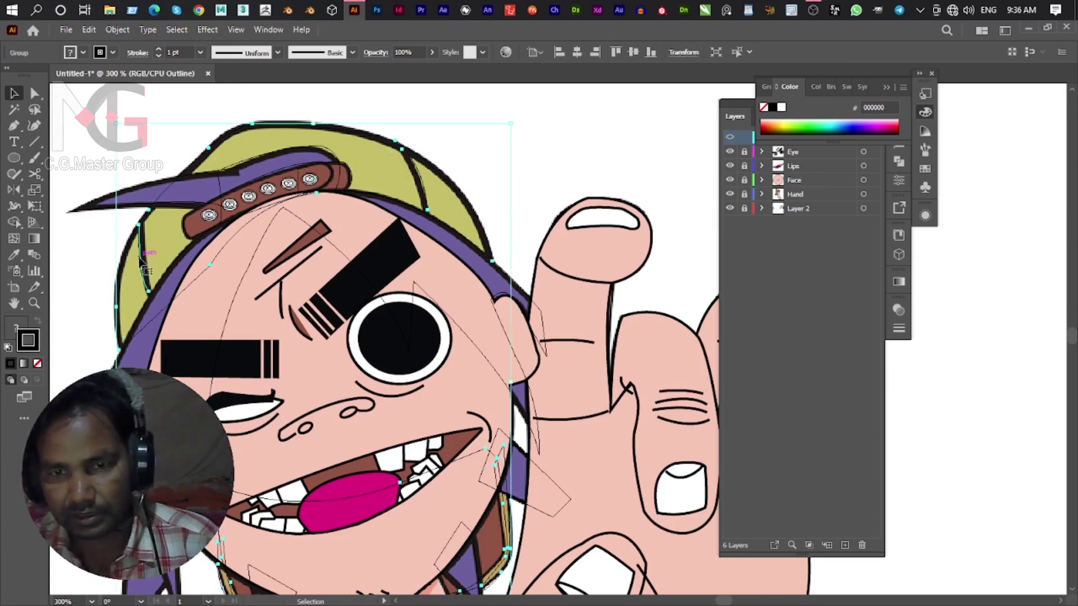
pyautogui.click(550, 330)
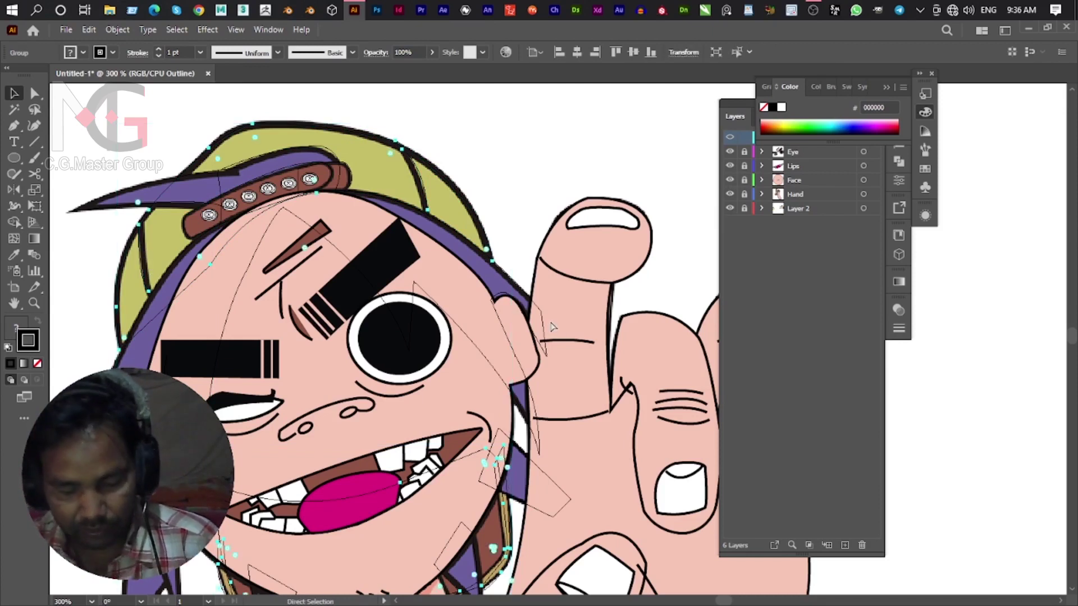
pyautogui.click(843, 546)
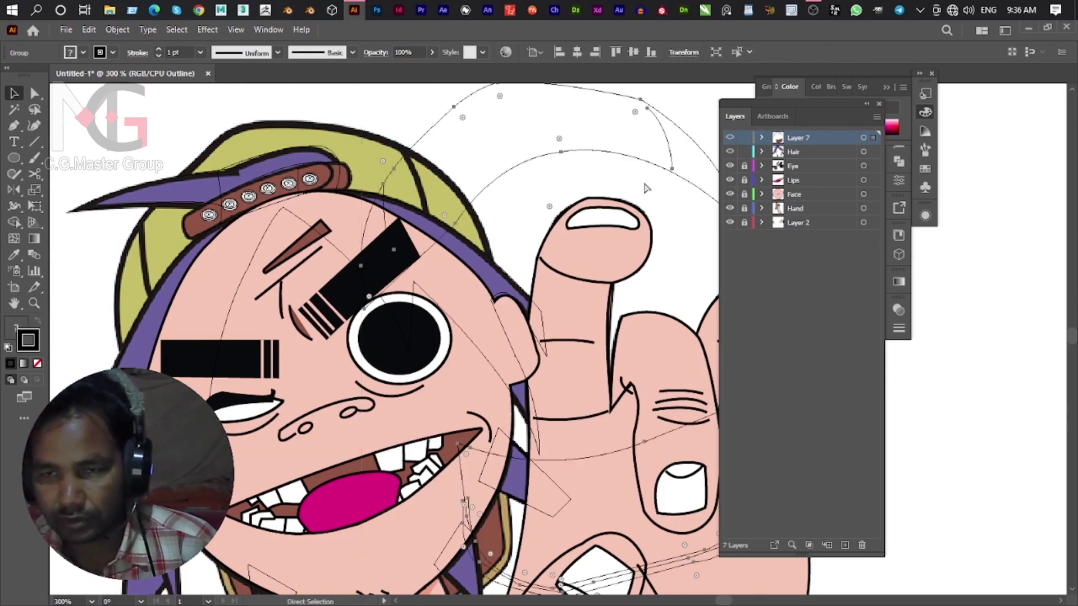
# Paste the cap group into Layer 7, rename it Cap, and move it below Face.
pyautogui.hotkey('ctrl', 'f')
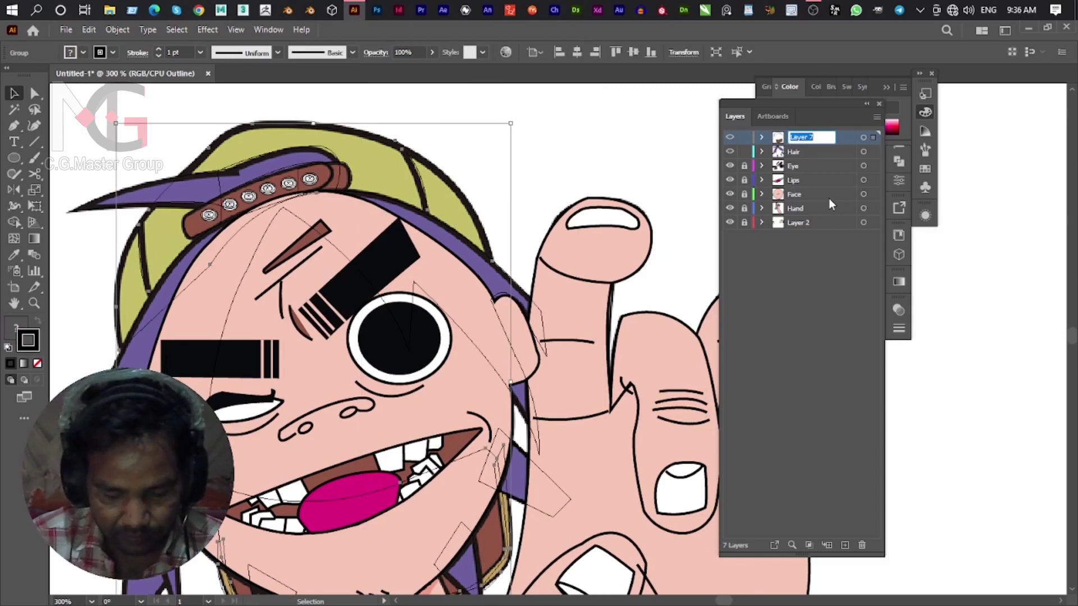
pyautogui.write('Cap')
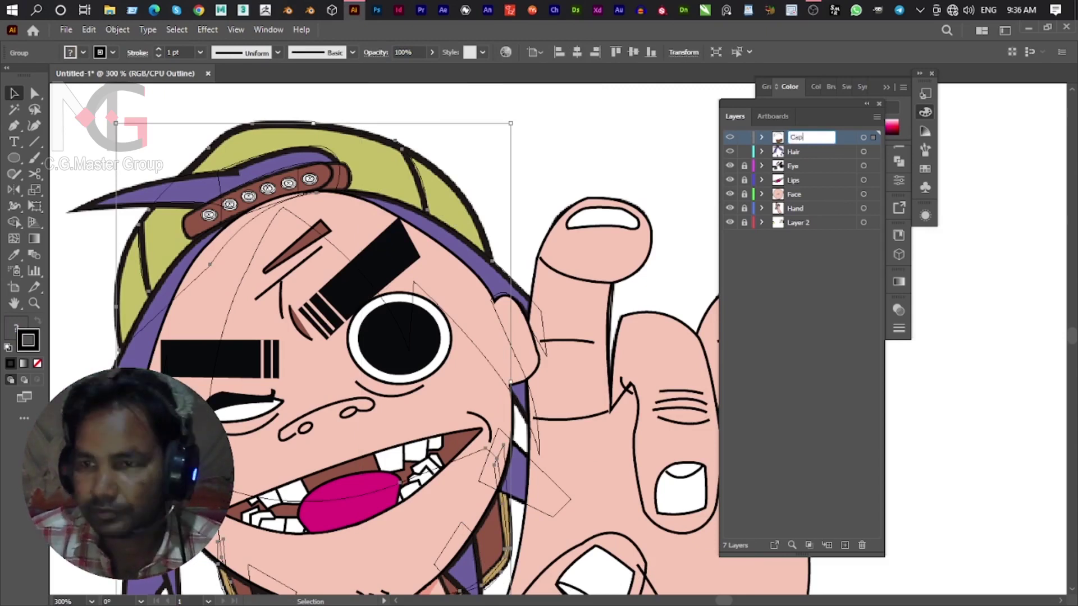
pyautogui.click(845, 327)
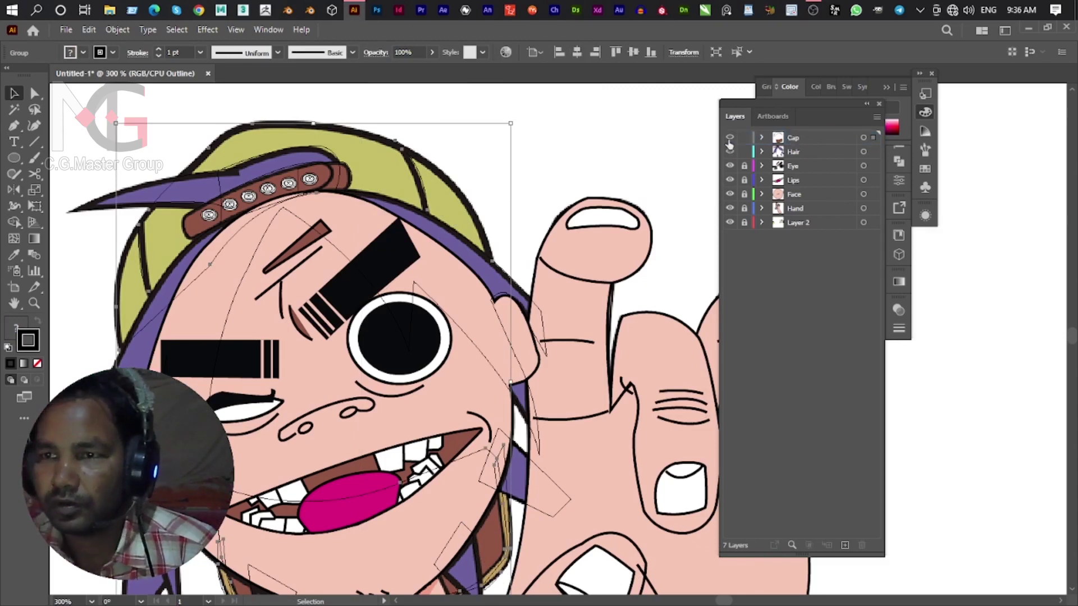
pyautogui.click(729, 150)
pyautogui.moveTo(816, 139)
pyautogui.mouseDown()
pyautogui.moveTo(802, 147)
pyautogui.moveTo(799, 203)
pyautogui.mouseUp()
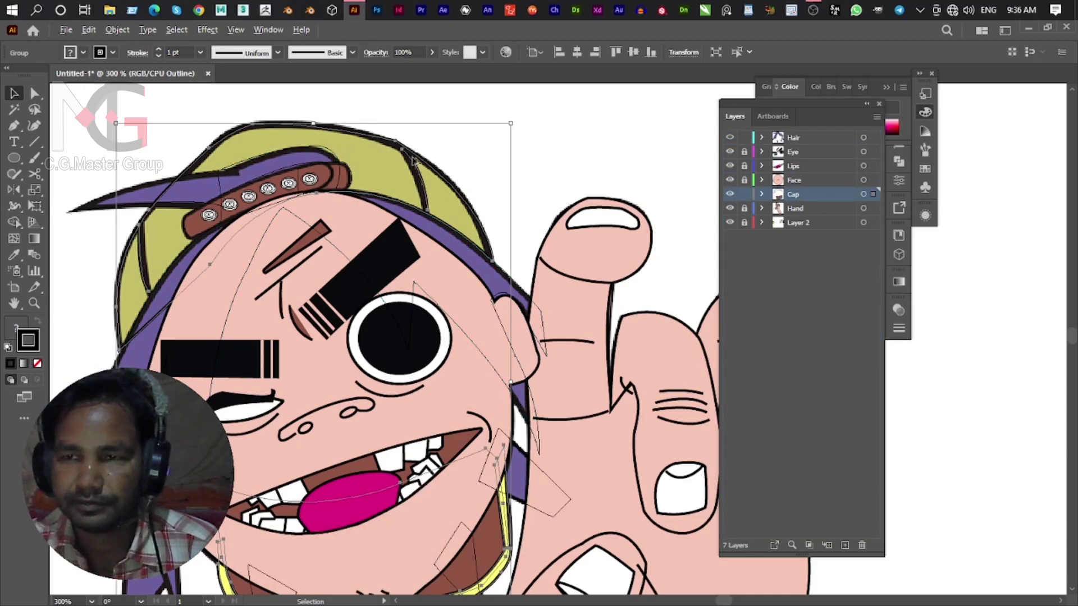
# Show the Hair layer in full colour, deselect, and zoom to fit the whole character.
pyautogui.keyDown('ctrl'); pyautogui.click(730, 139); pyautogui.keyUp('ctrl')
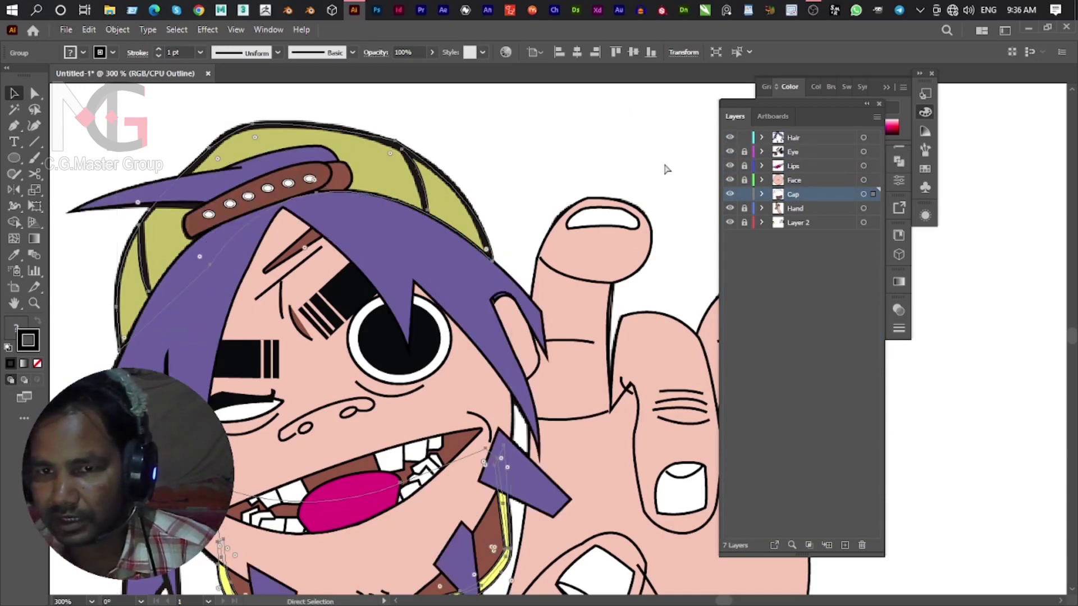
pyautogui.click(613, 144)
pyautogui.hotkey('ctrl', '1')
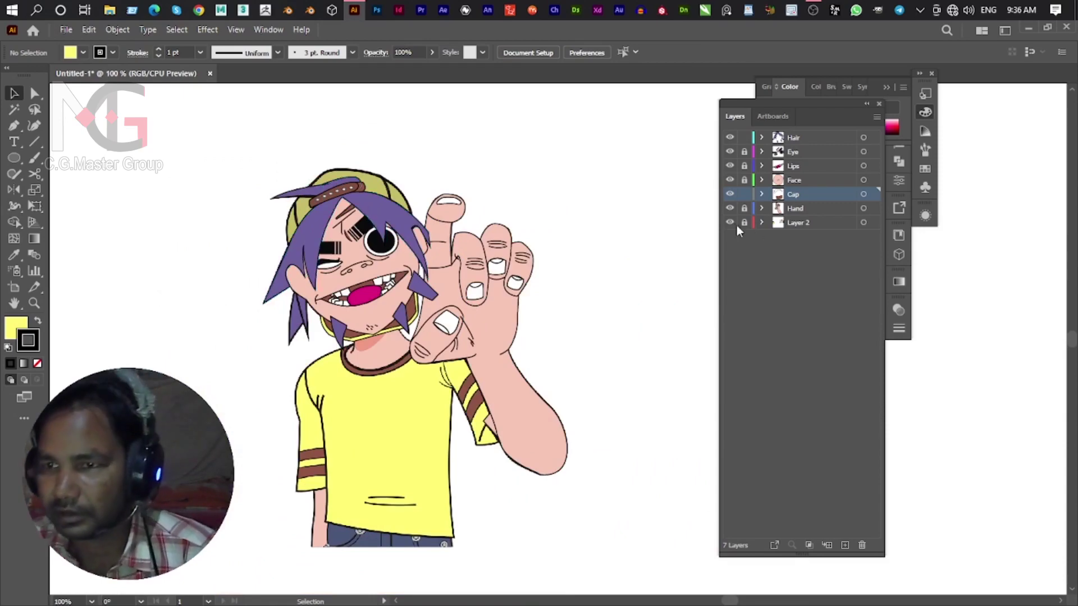
# Hide the body layer and isolate the cap group for editing.
pyautogui.click(729, 224)
pyautogui.scroll(3, 359, 182)
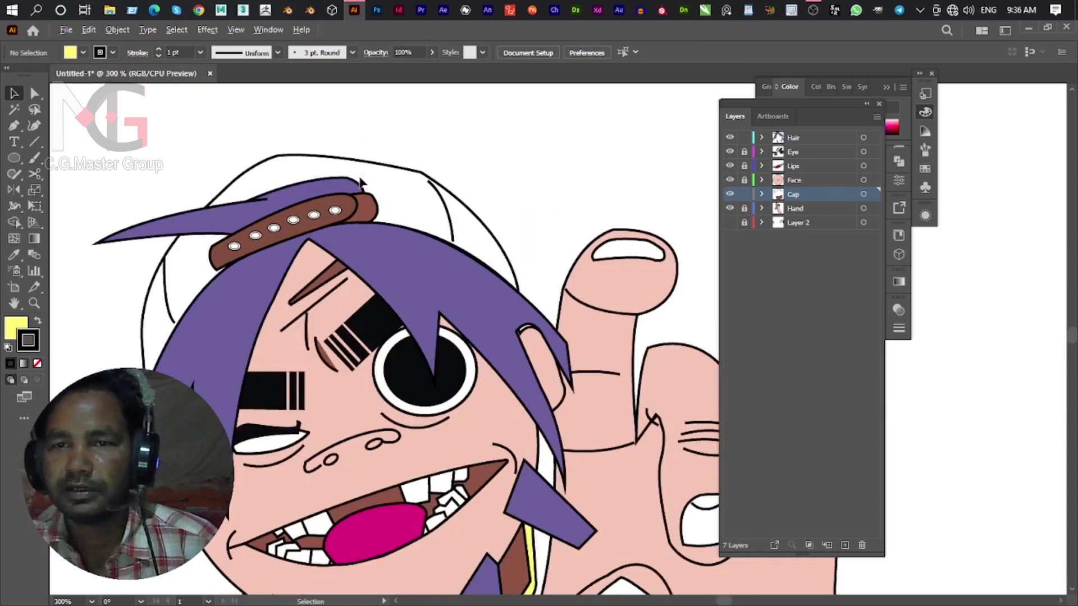
pyautogui.click(395, 168)
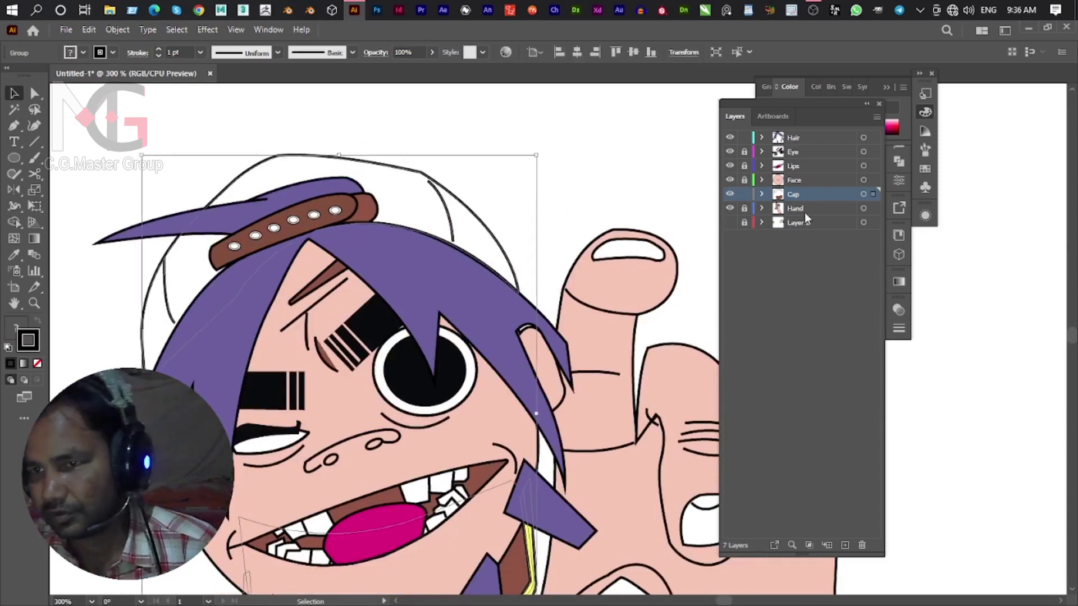
pyautogui.doubleClick(428, 174)
pyautogui.moveTo(425, 246); pyautogui.dragTo(424, 182)
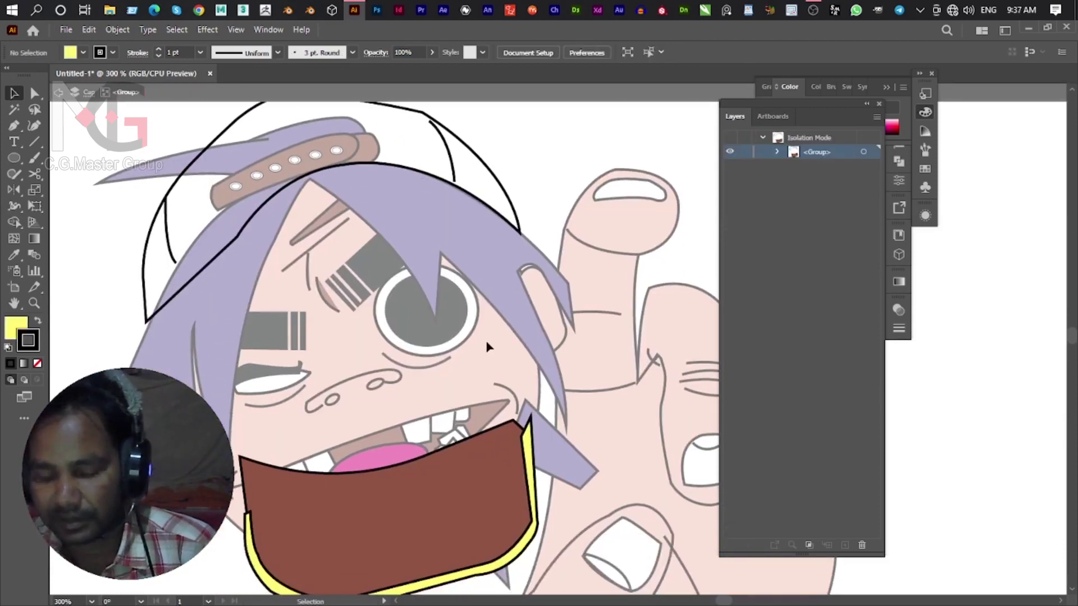
# Fill the hat outline shape with sampled yellow, then exit isolation mode.
pyautogui.press('i')
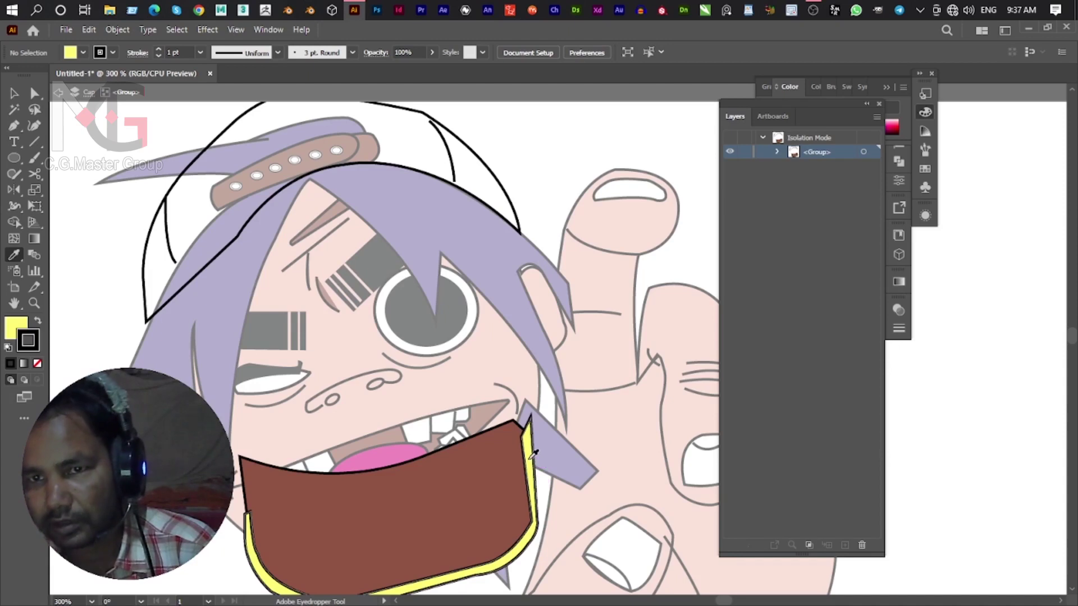
pyautogui.press('v')
pyautogui.click(433, 123)
pyautogui.press('i')
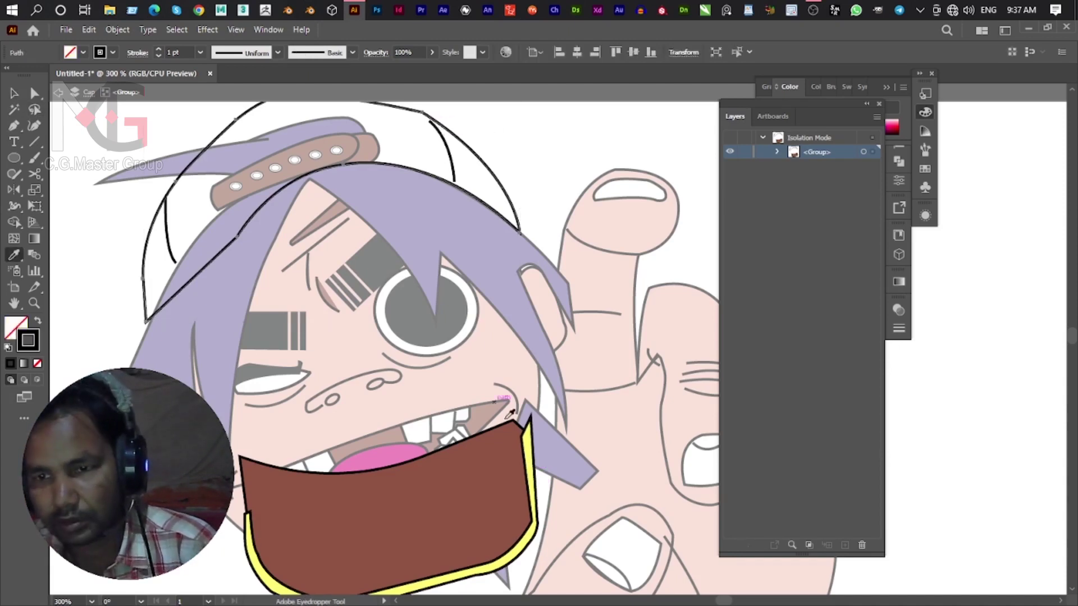
pyautogui.click(533, 451)
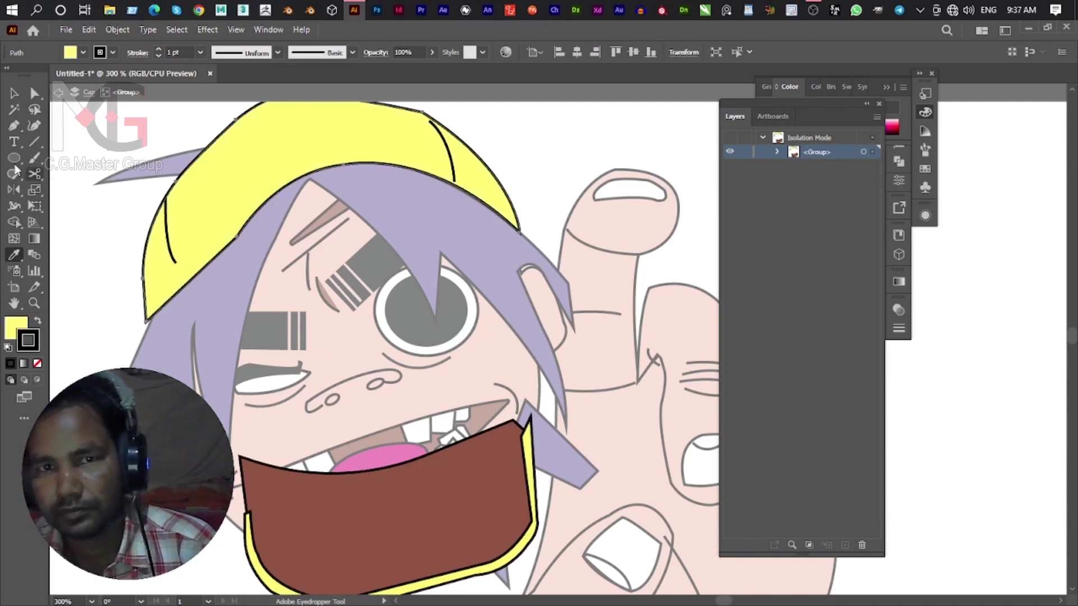
pyautogui.click(14, 93)
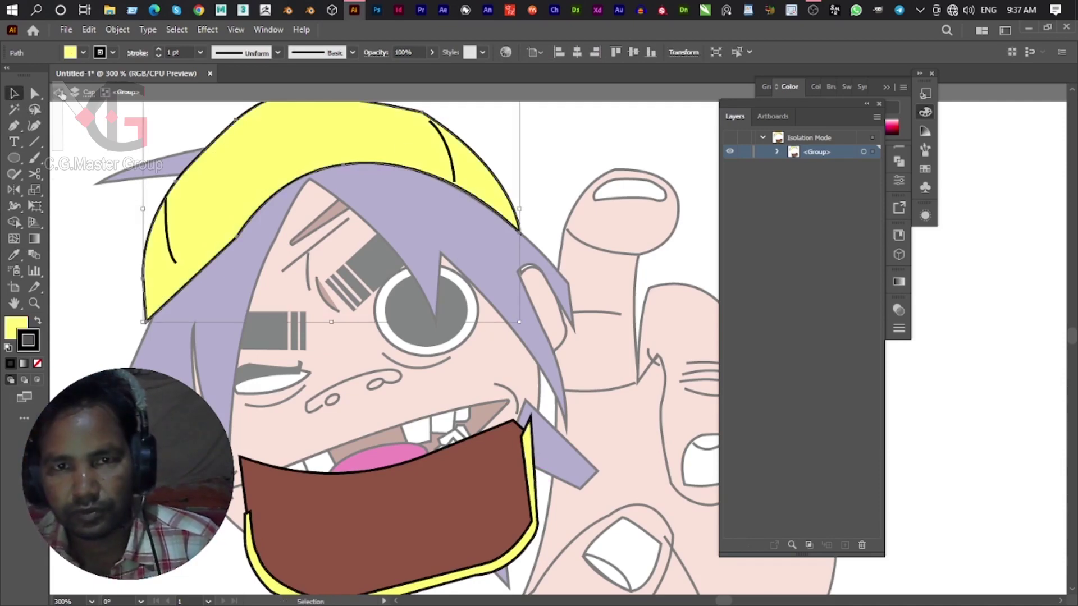
pyautogui.click(60, 91)
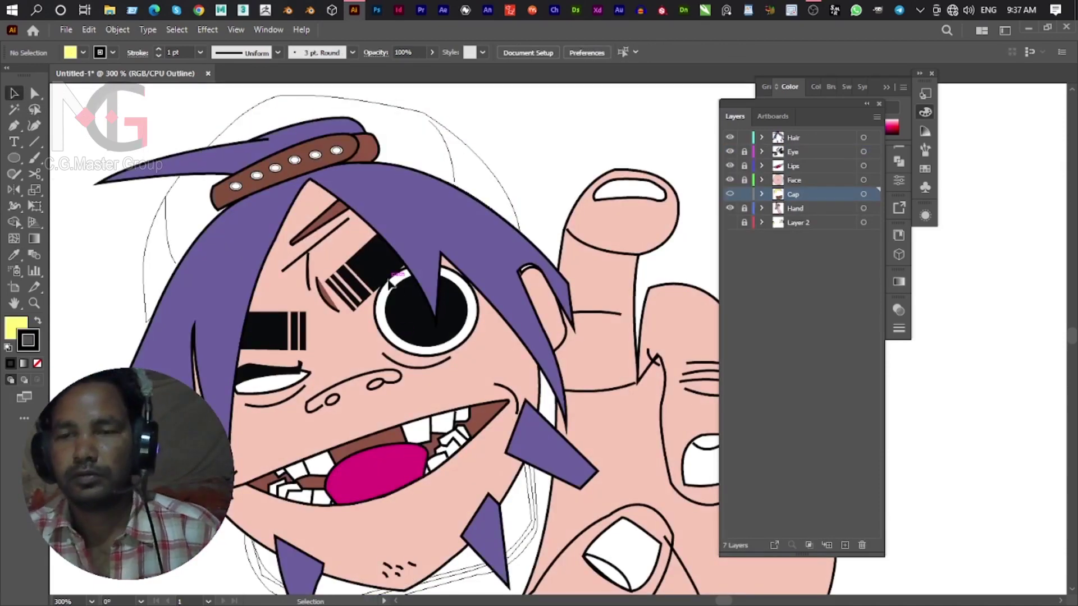
# Preview the Cap layer in full colour and select the cap's parts for anchor editing.
pyautogui.keyDown('ctrl'); pyautogui.click(730, 193); pyautogui.keyUp('ctrl')
pyautogui.scroll(-2, 264, 275)
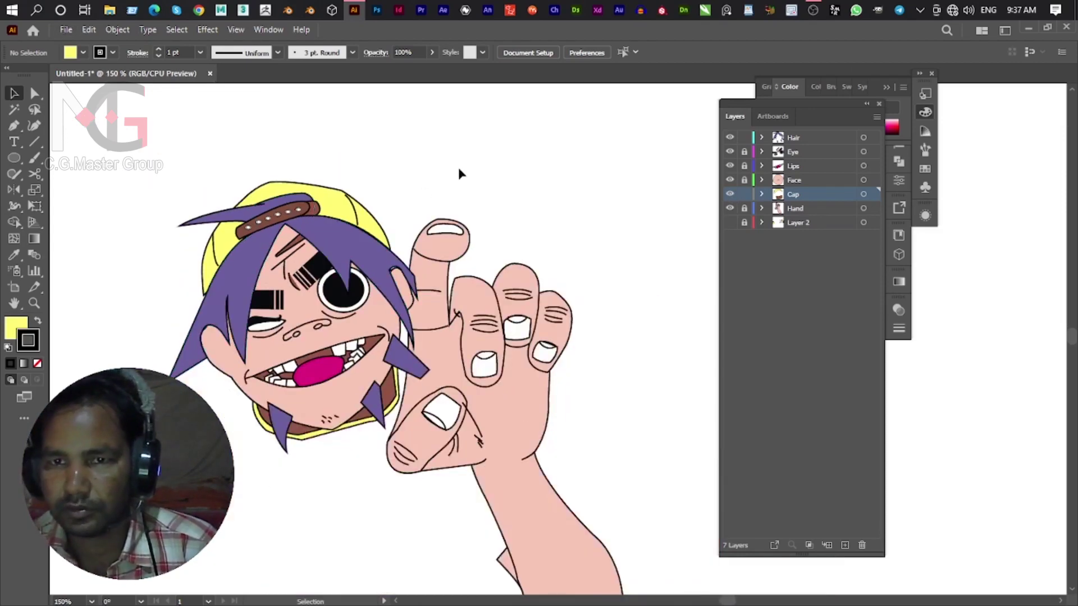
pyautogui.scroll(2, 409, 348)
pyautogui.scroll(3, 354, 279)
pyautogui.hscroll(-2, 354, 280)
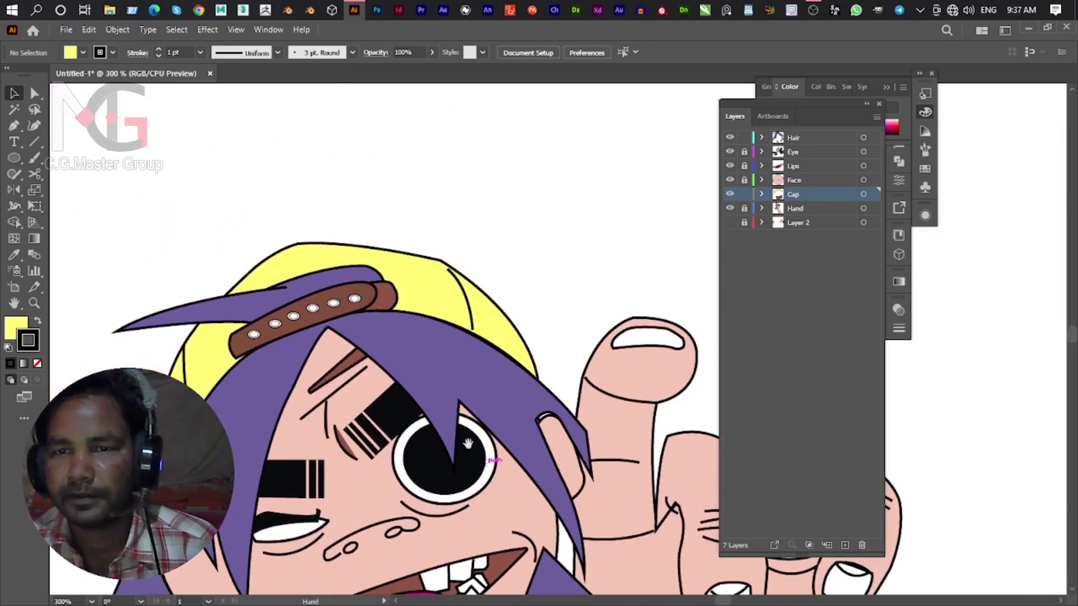
pyautogui.click(461, 291)
pyautogui.press('a')
pyautogui.keyDown('alt'); pyautogui.scroll(3, 456, 292); pyautogui.keyUp('alt')
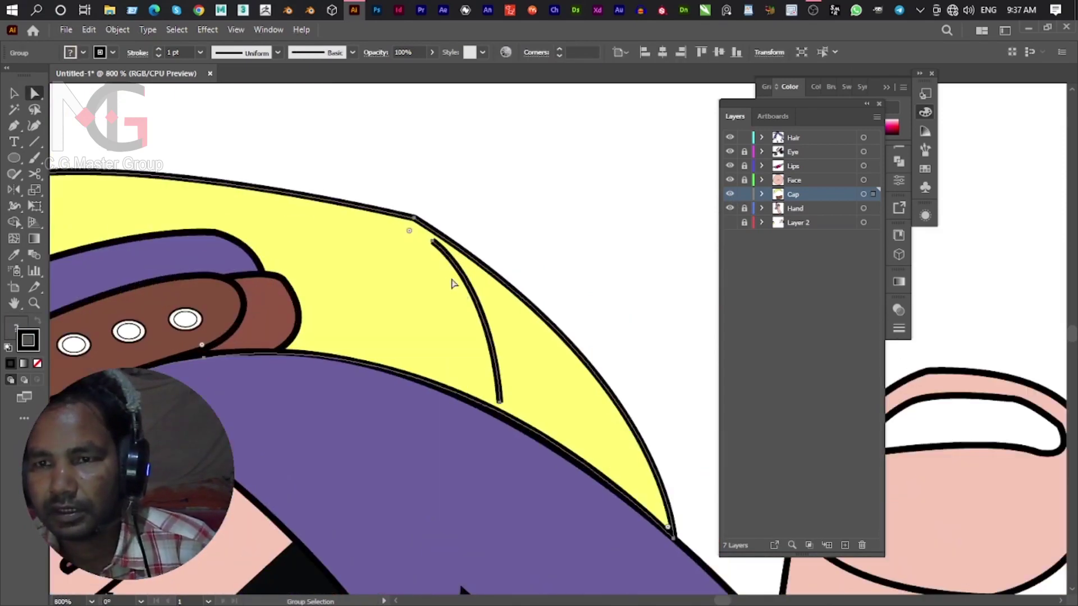
# Move the crease line's end anchors and the outline's bottom corner onto the cap edge.
pyautogui.moveTo(437, 244); pyautogui.dragTo(415, 218)
pyautogui.moveTo(500, 402); pyautogui.dragTo(504, 428)
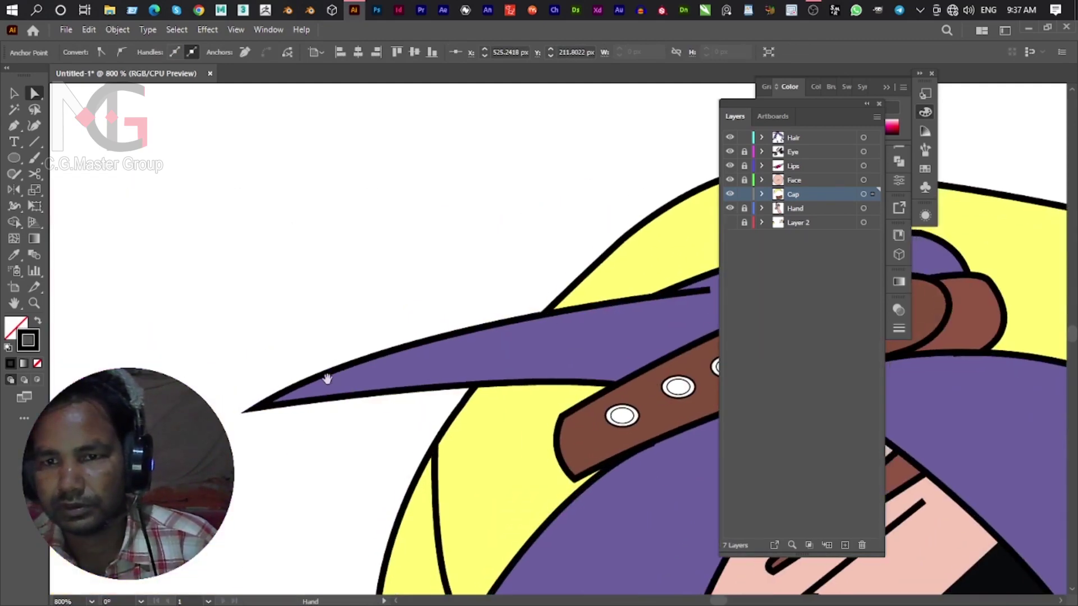
pyautogui.moveTo(585, 329); pyautogui.dragTo(303, 161)
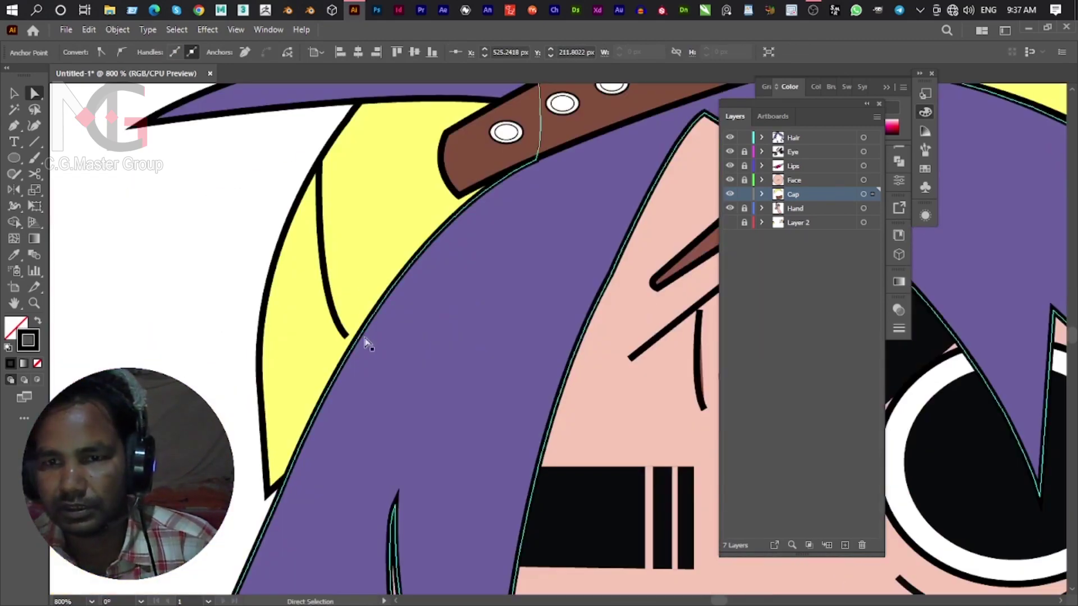
pyautogui.moveTo(347, 336); pyautogui.dragTo(348, 337)
pyautogui.click(348, 338)
pyautogui.moveTo(348, 340); pyautogui.dragTo(349, 350)
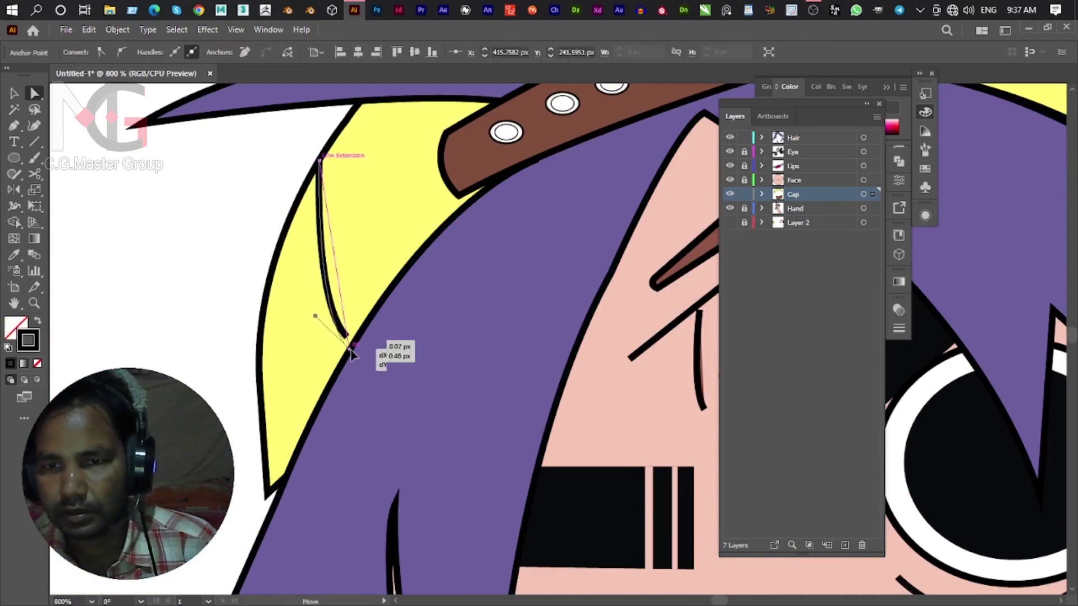
pyautogui.moveTo(268, 493); pyautogui.dragTo(277, 495)
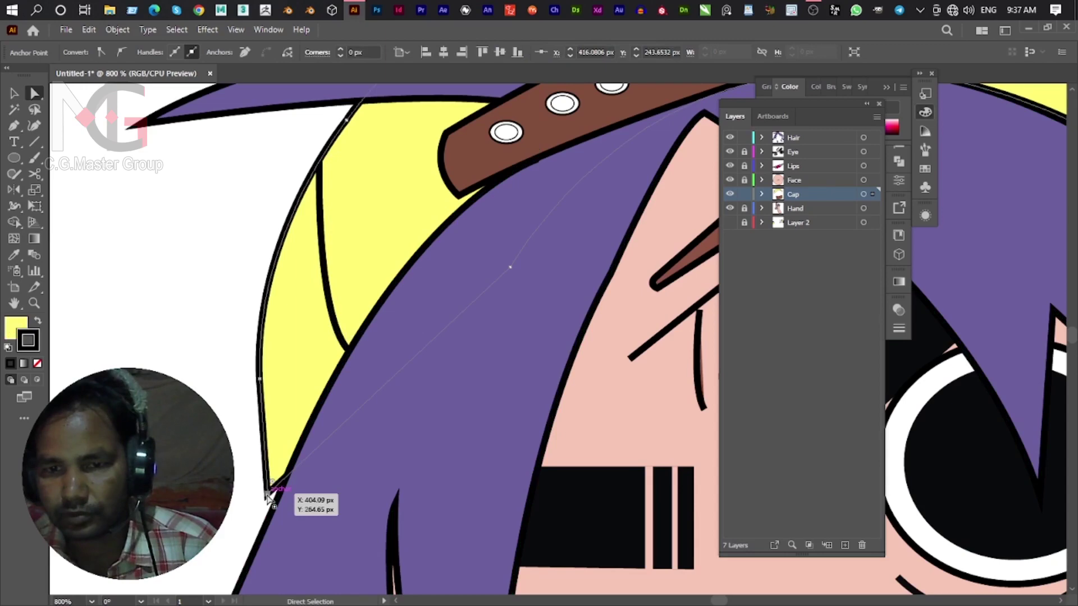
pyautogui.scroll(-6, 359, 444)
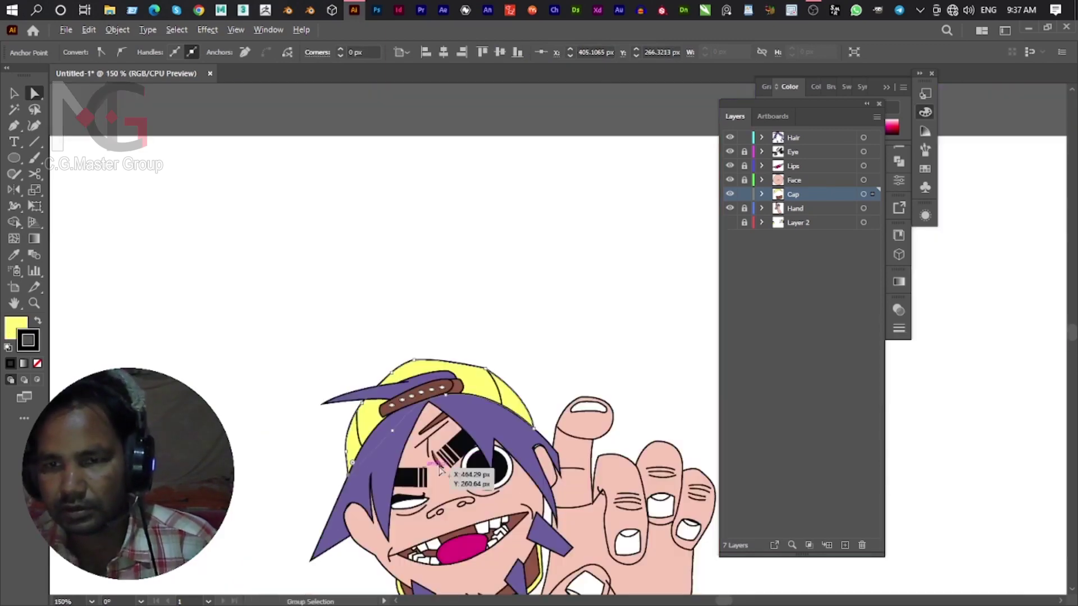
pyautogui.click(16, 100)
pyautogui.click(349, 344)
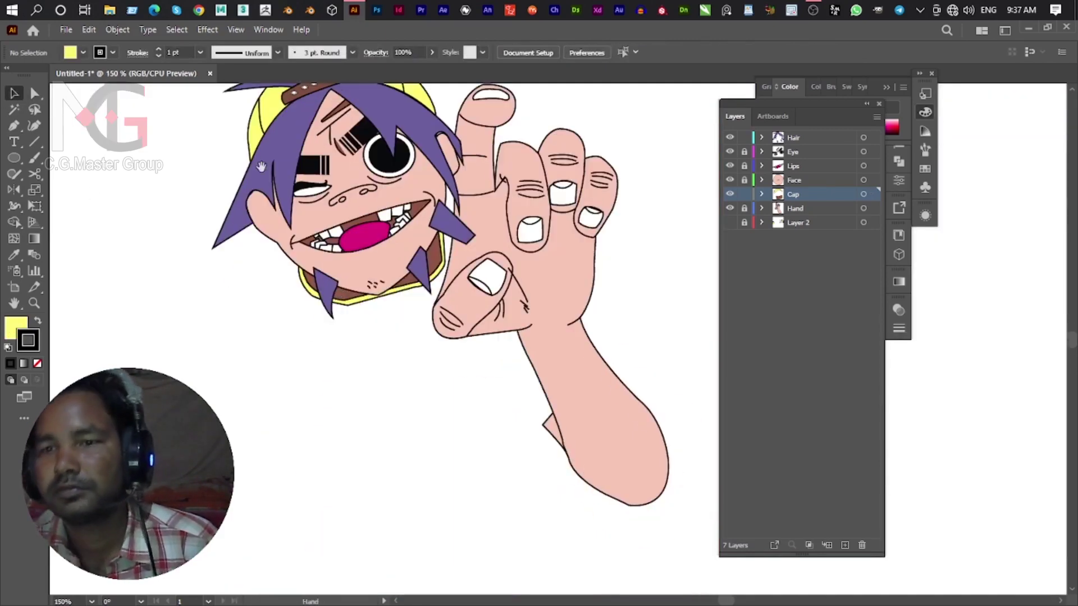
pyautogui.scroll(-5, 345, 314)
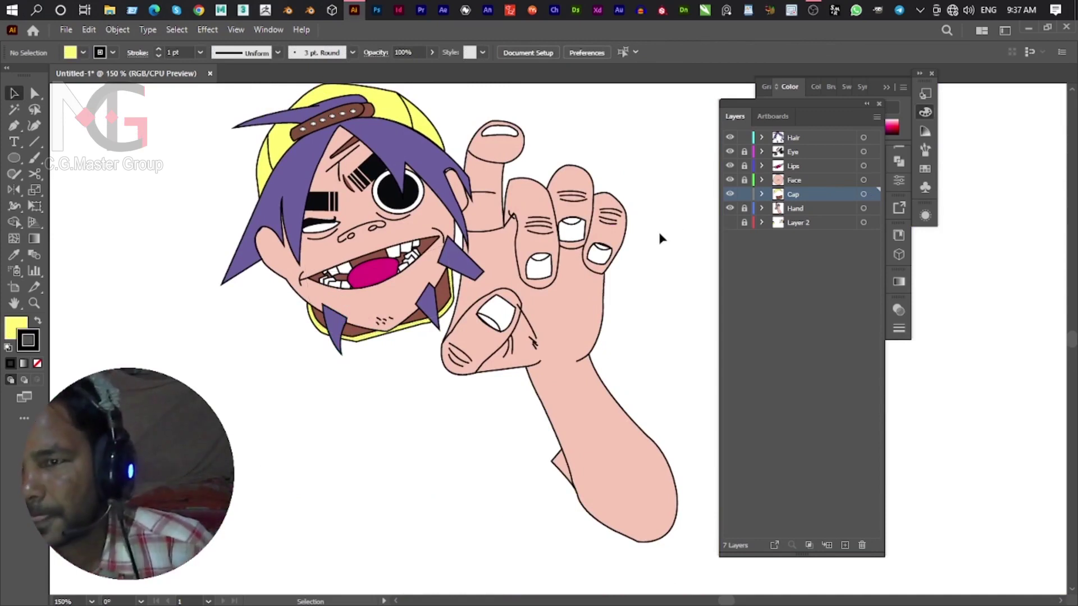
pyautogui.click(730, 222)
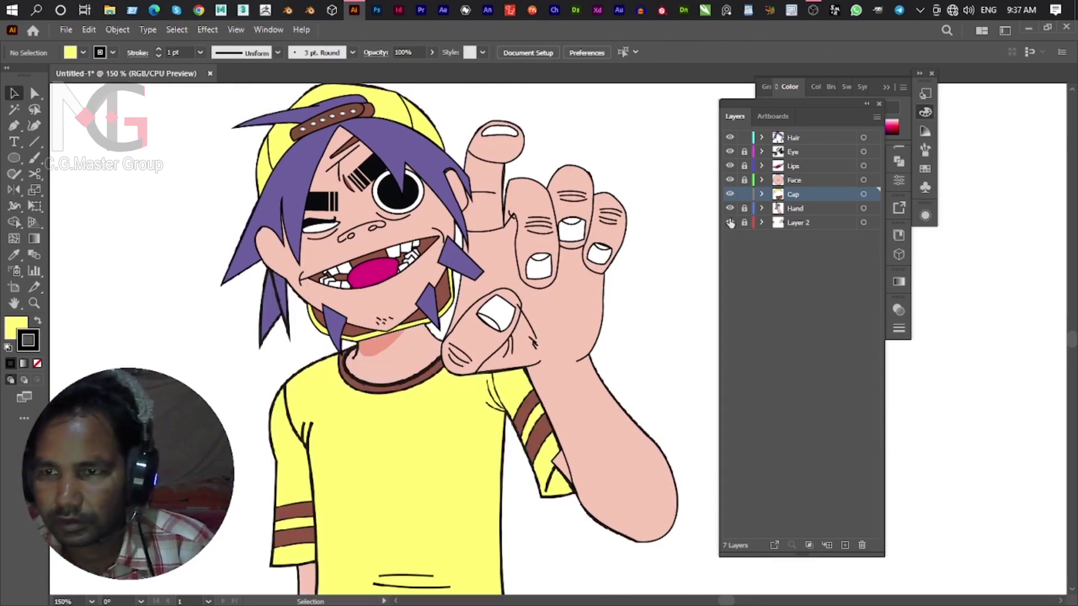
pyautogui.click(730, 222)
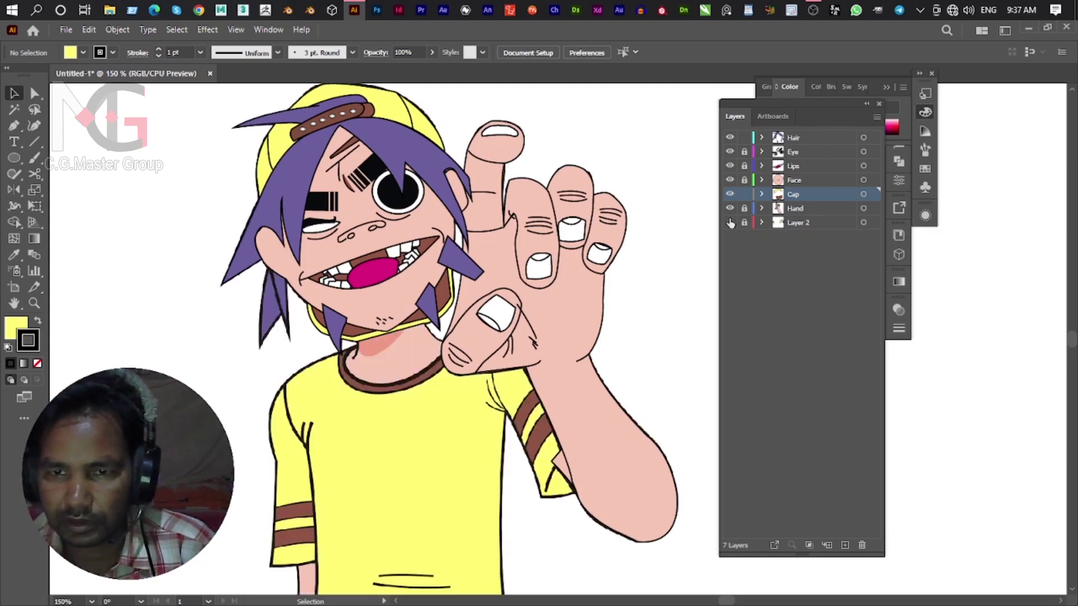
pyautogui.click(730, 222)
pyautogui.click(730, 222)
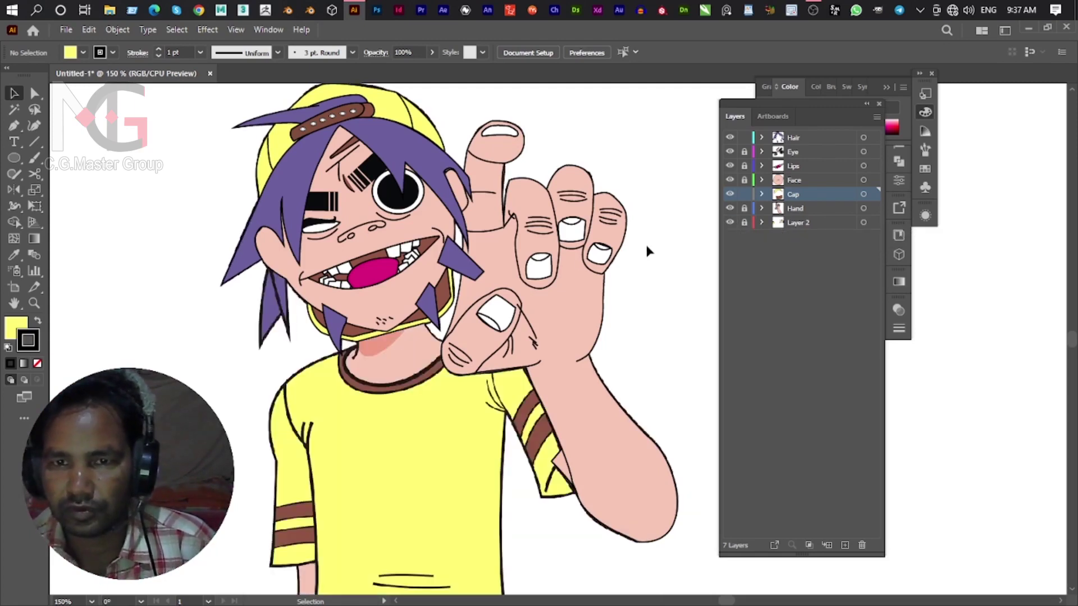
pyautogui.press('p')
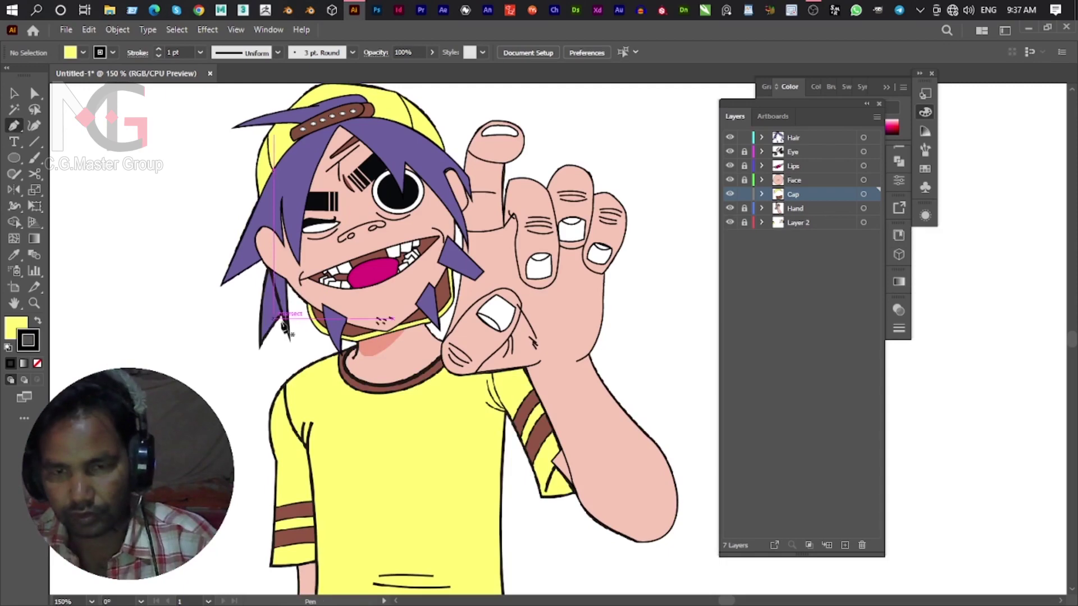
# Draw a closed pointed hair spike below the left ear with the Pen tool.
pyautogui.scroll(3, 278, 325)
pyautogui.click(279, 318)
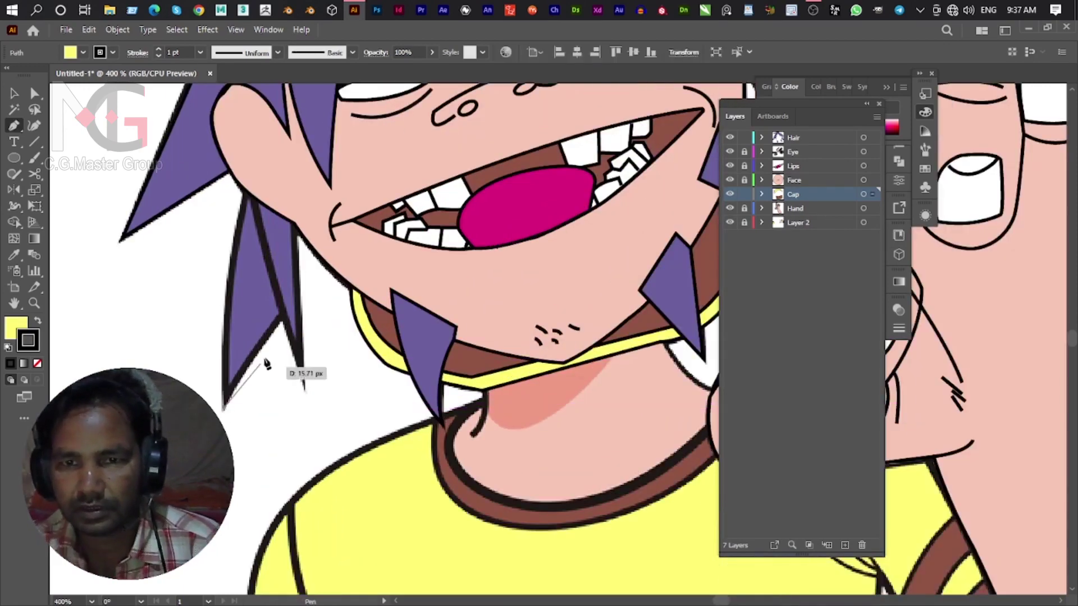
pyautogui.click(282, 320)
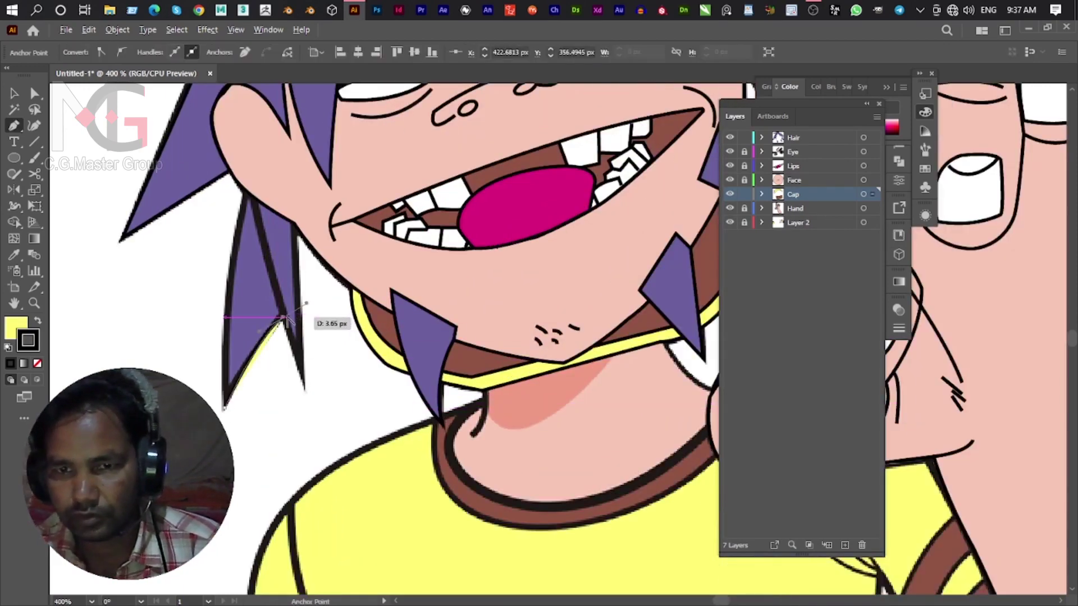
pyautogui.click(304, 387)
pyautogui.click(296, 226)
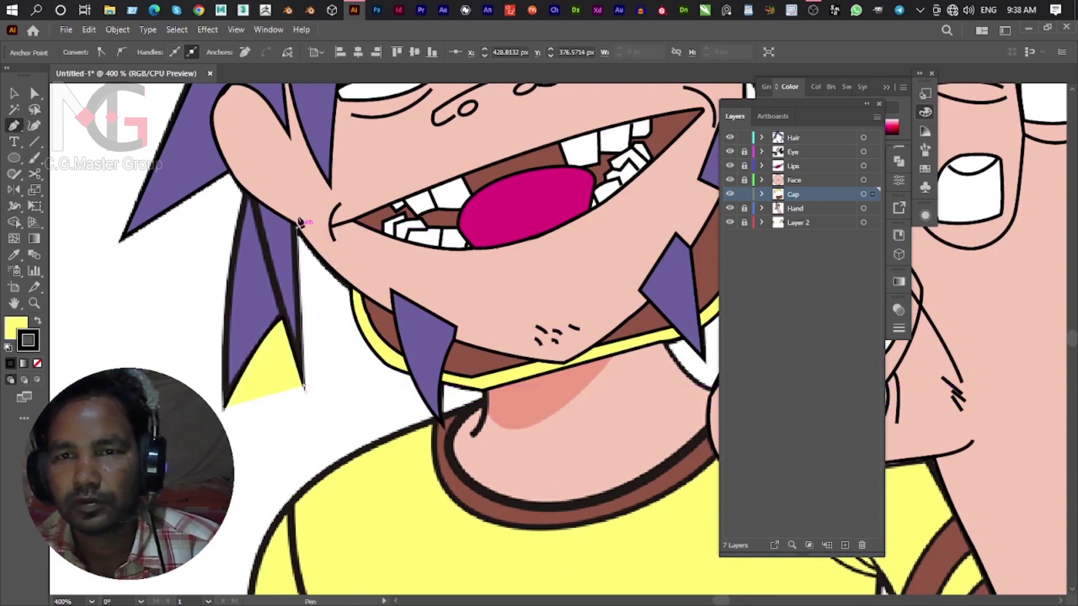
pyautogui.click(307, 128)
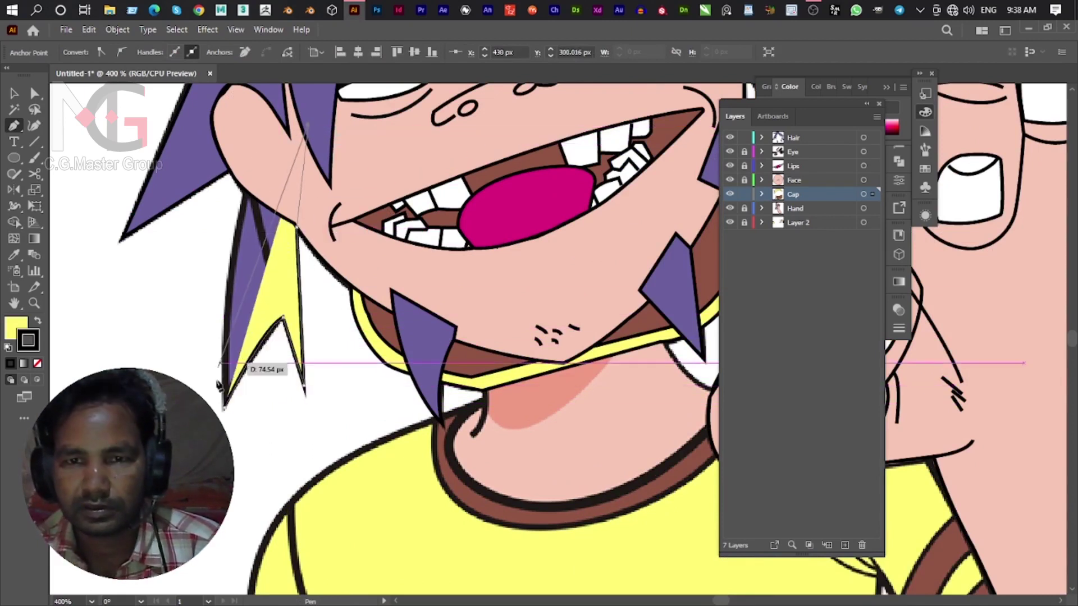
pyautogui.click(226, 412)
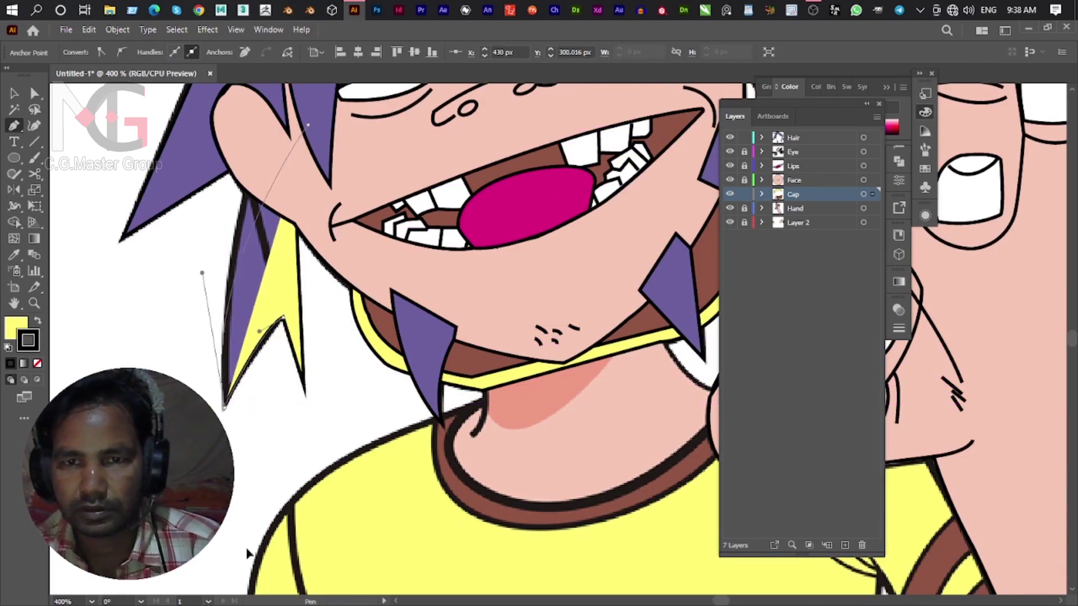
# Fill the new hair spike with the purple hair colour.
pyautogui.scroll(-2, 238, 465)
pyautogui.scroll(-1, 238, 465)
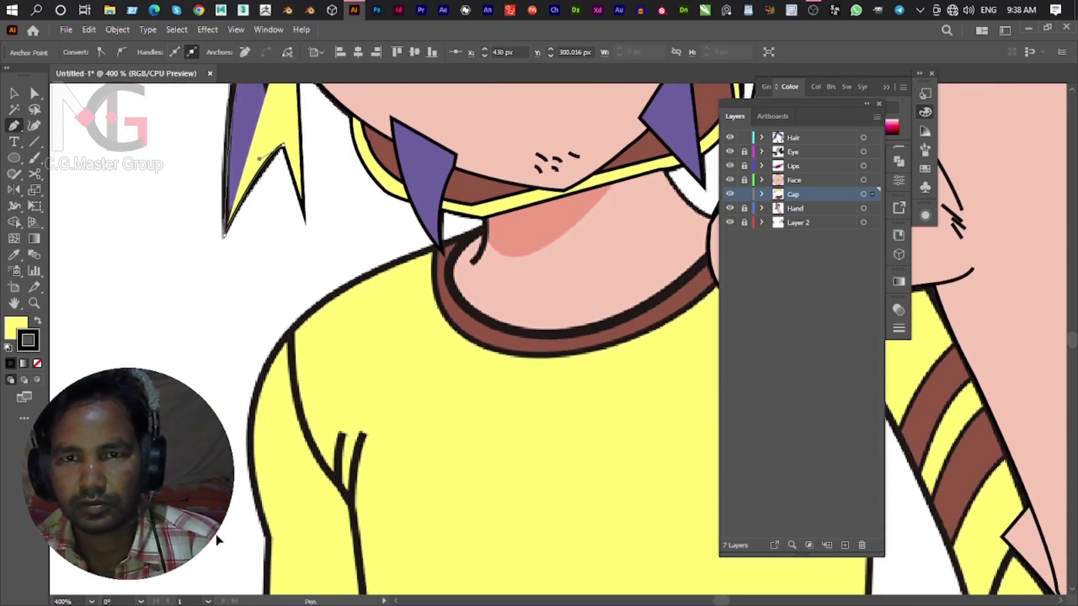
pyautogui.scroll(4, 264, 427)
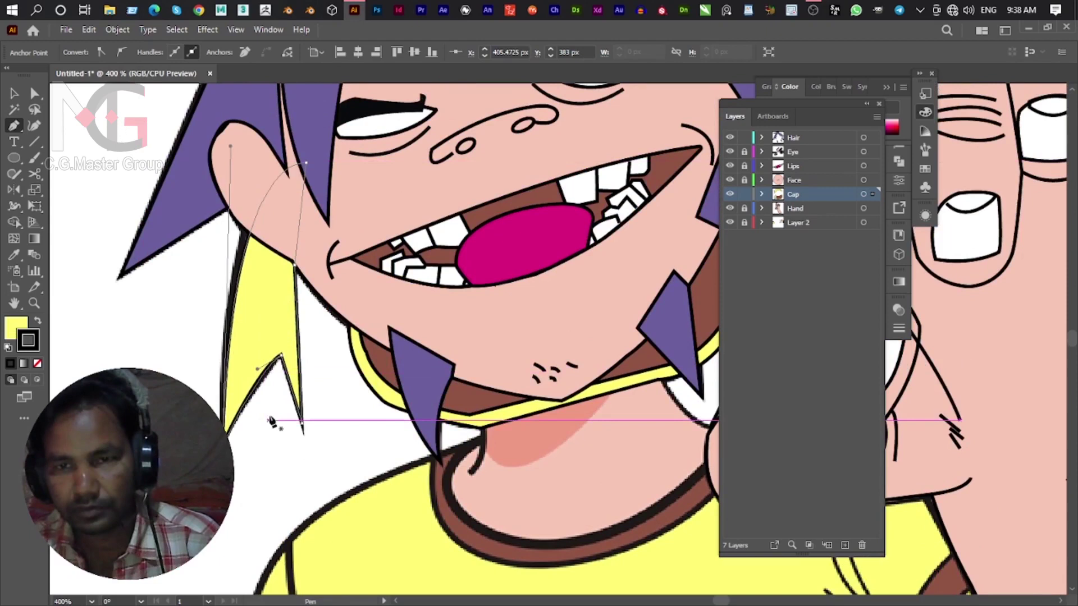
pyautogui.press('i')
pyautogui.click(169, 196)
pyautogui.click(15, 92)
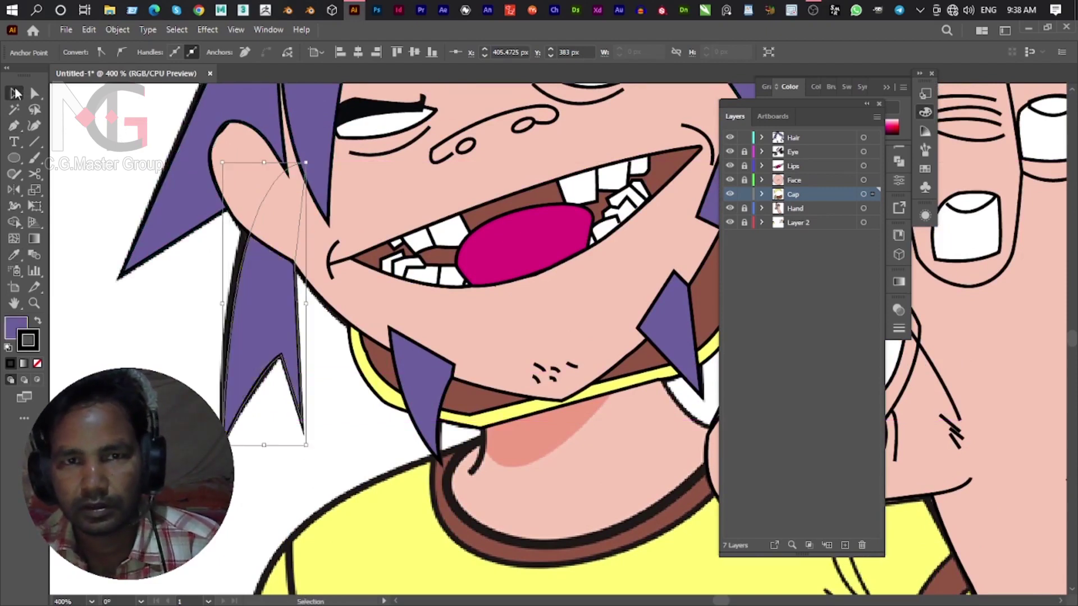
# Check the spike in outline view, abandon a stray pen path, and reselect the spike.
pyautogui.hotkey('ctrl', 'y')
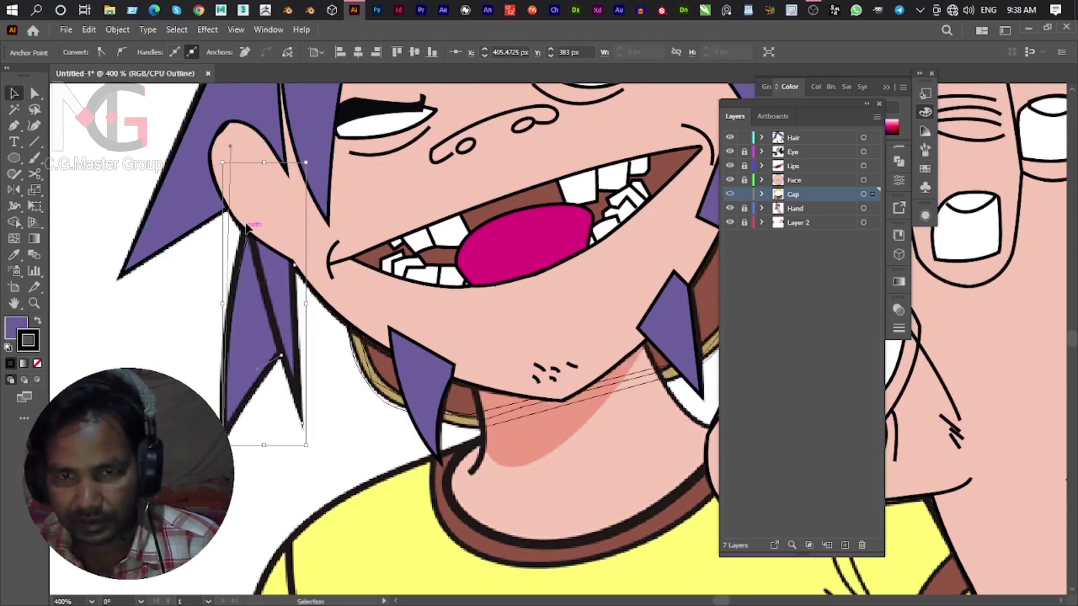
pyautogui.press('p')
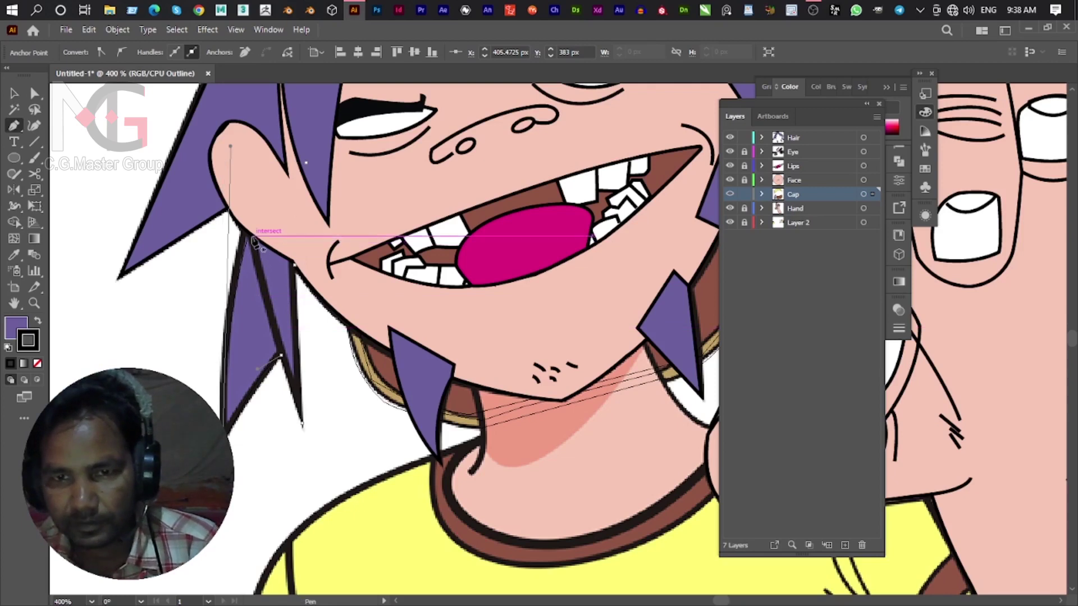
pyautogui.click(252, 238)
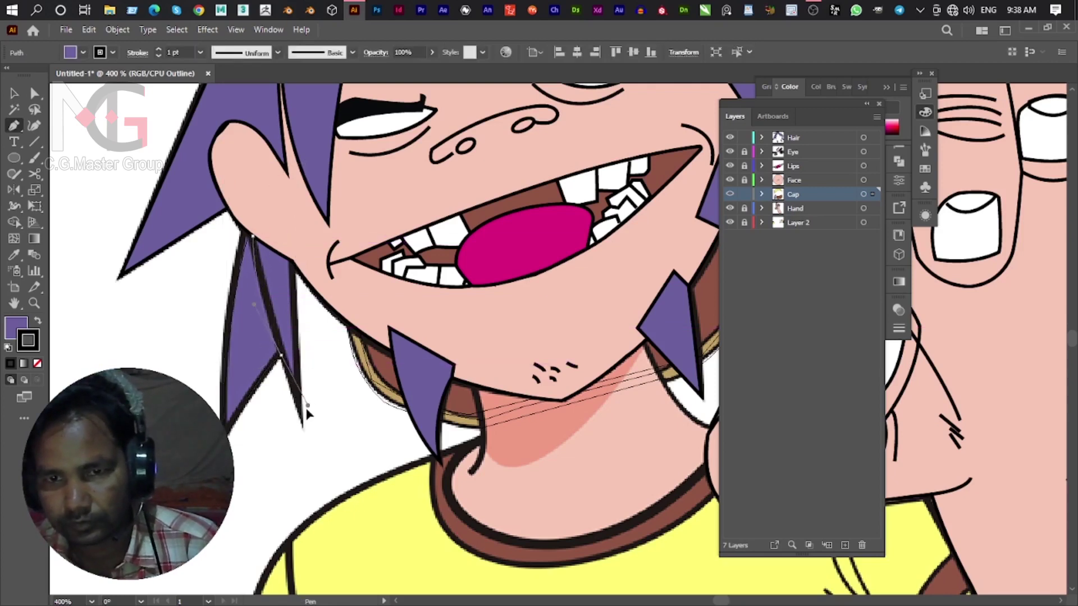
pyautogui.click(282, 355)
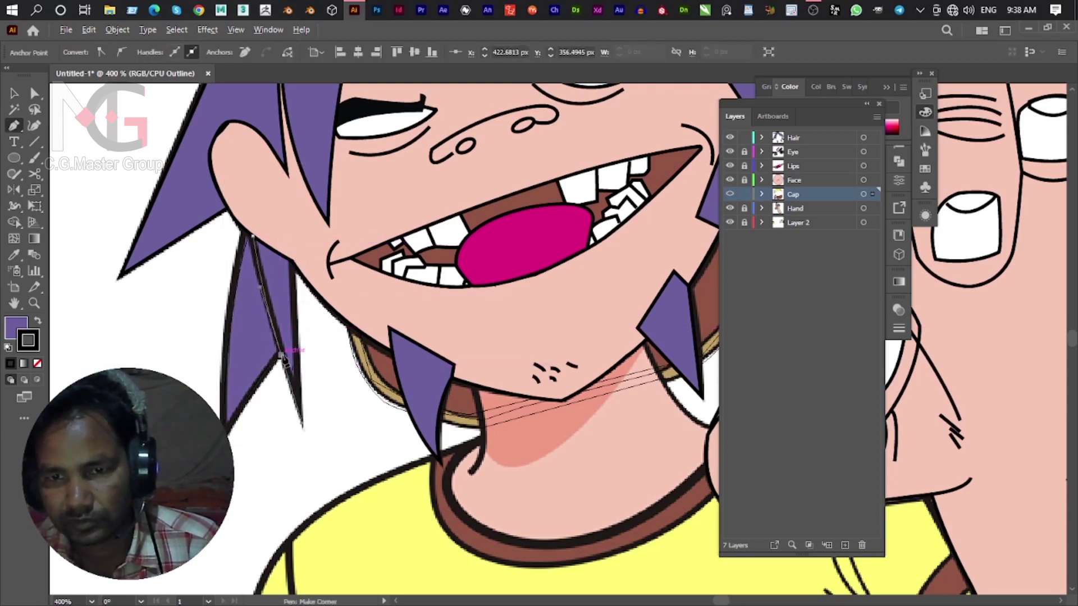
pyautogui.press('Escape')
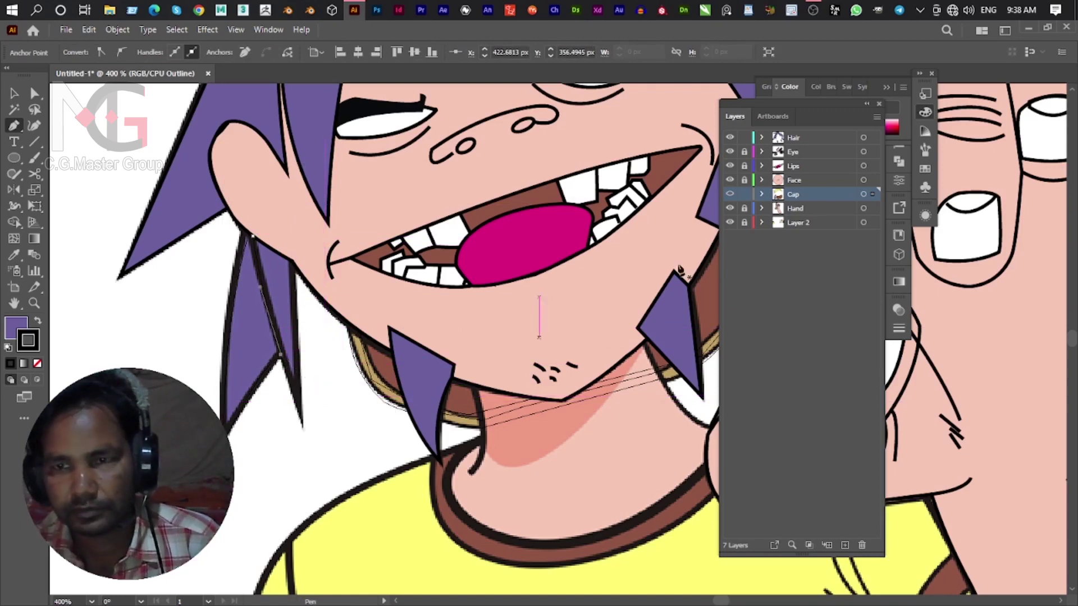
pyautogui.hotkey('ctrl', 'y')
pyautogui.click(14, 92)
pyautogui.click(204, 373)
pyautogui.click(241, 356)
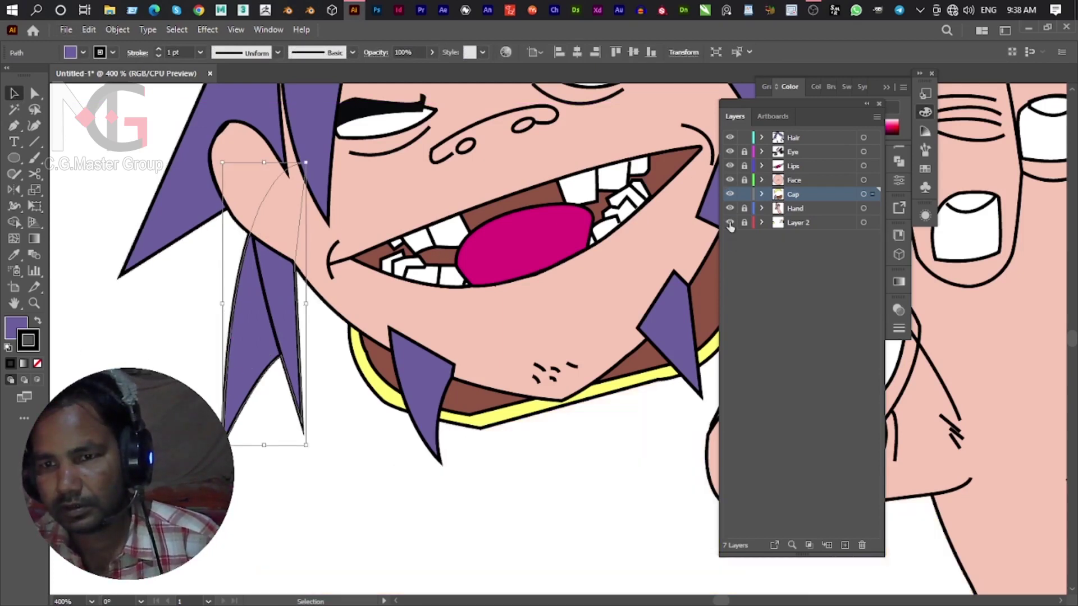
# Hide the shirt layer and send both chin spikes to the back.
pyautogui.click(730, 223)
pyautogui.click(651, 326)
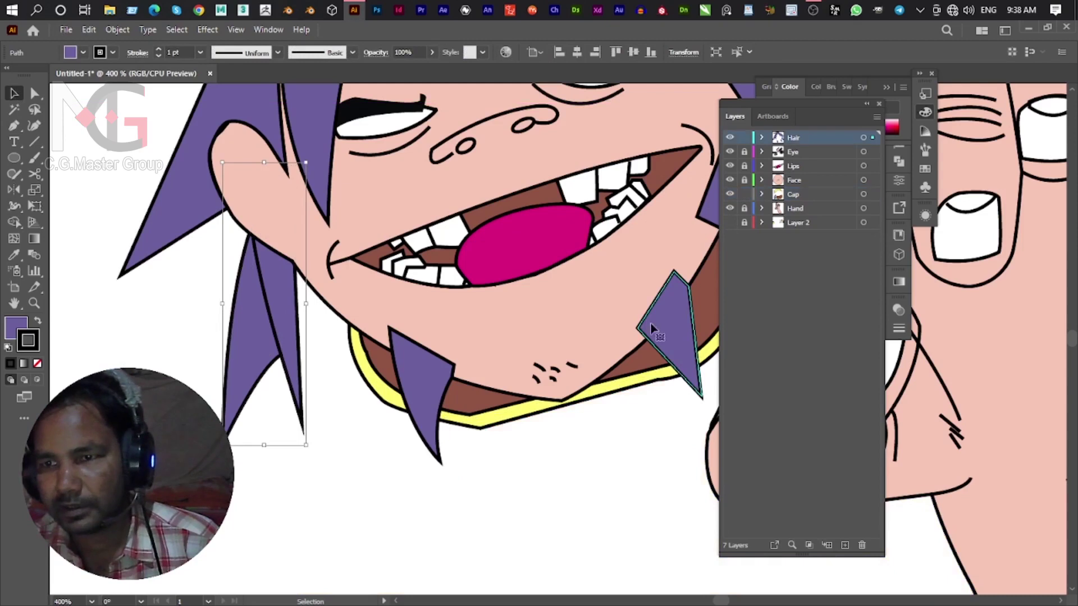
pyautogui.keyDown('shift'); pyautogui.click(423, 390); pyautogui.keyUp('shift')
pyautogui.rightClick(587, 337)
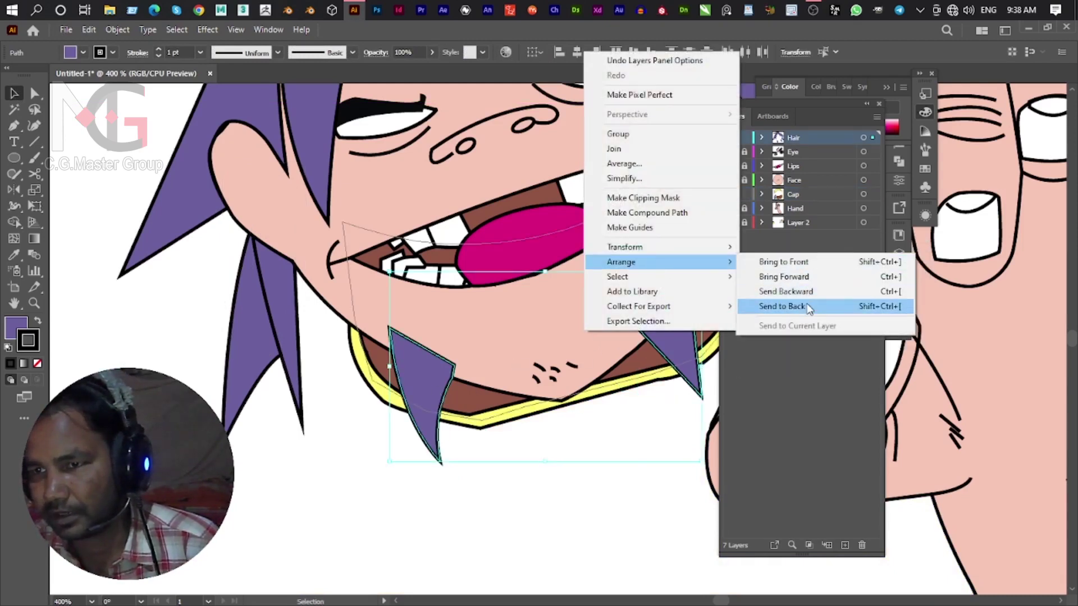
pyautogui.click(809, 306)
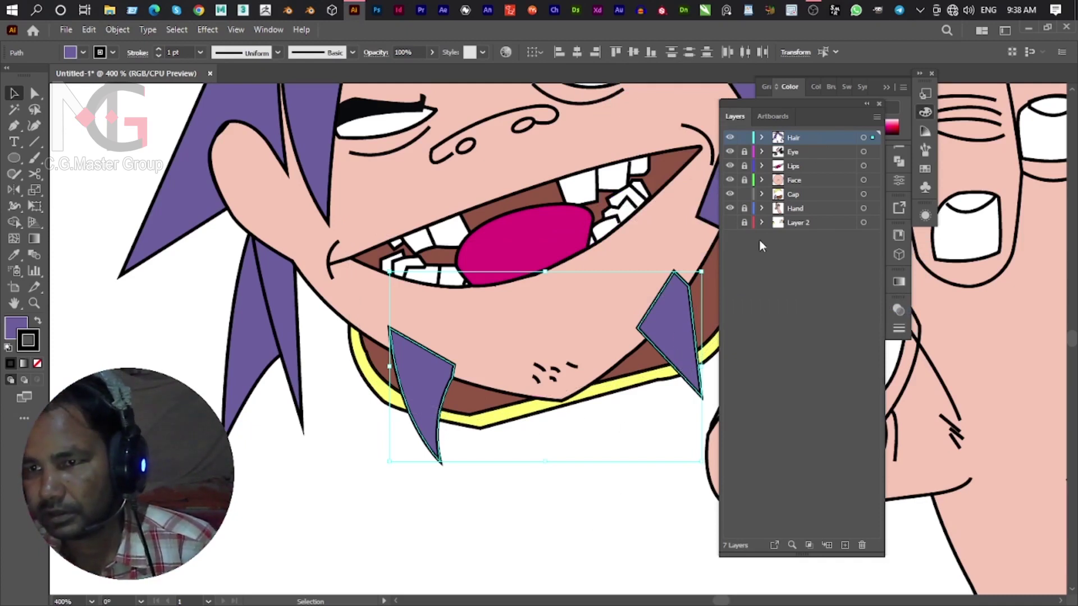
# Move both chin spikes onto the Cap layer with paste in front, then zoom to fit.
pyautogui.press('a')
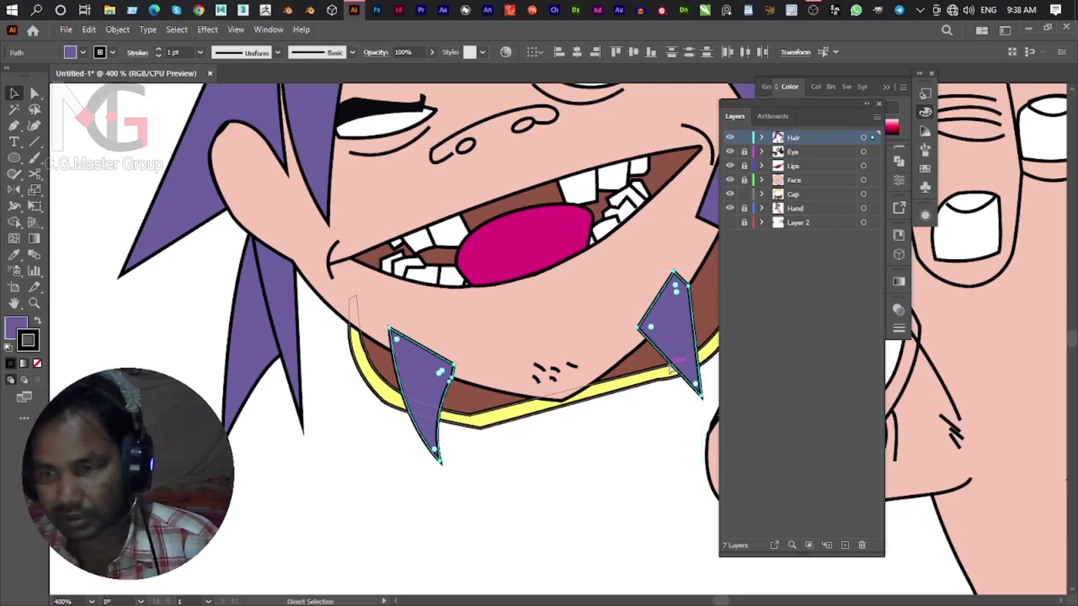
pyautogui.press('Delete')
pyautogui.press('v')
pyautogui.click(803, 193)
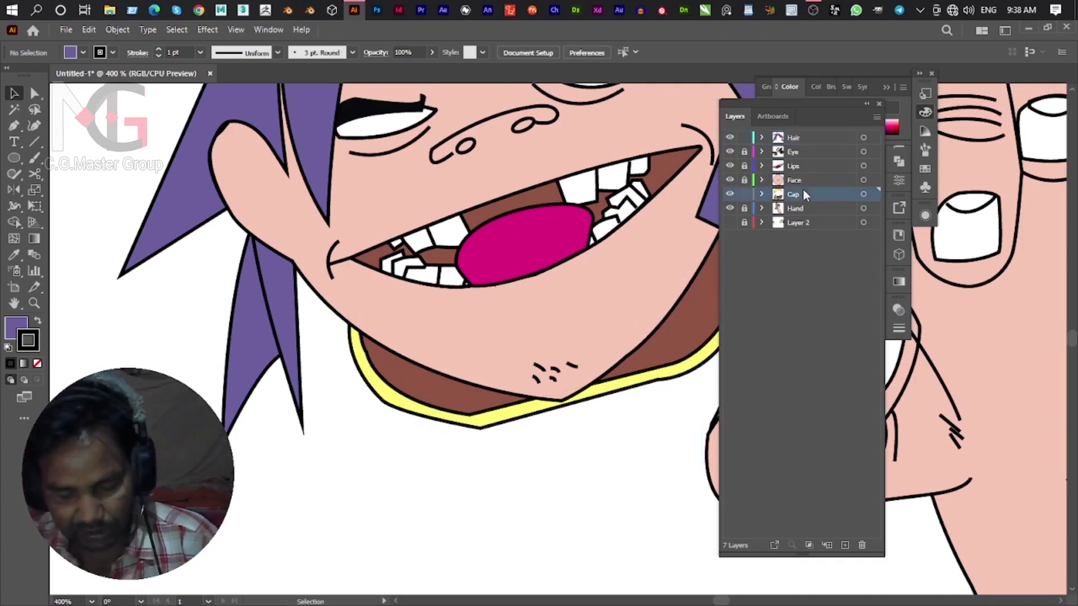
pyautogui.hotkey('ctrl', 'f')
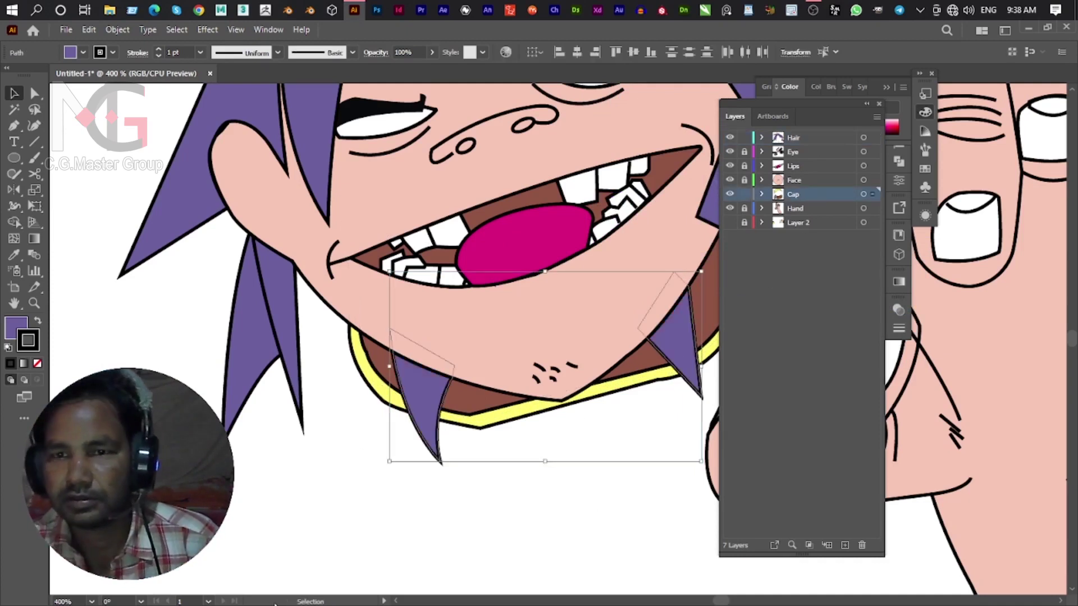
pyautogui.hotkey('ctrl', '1')
pyautogui.click(286, 512)
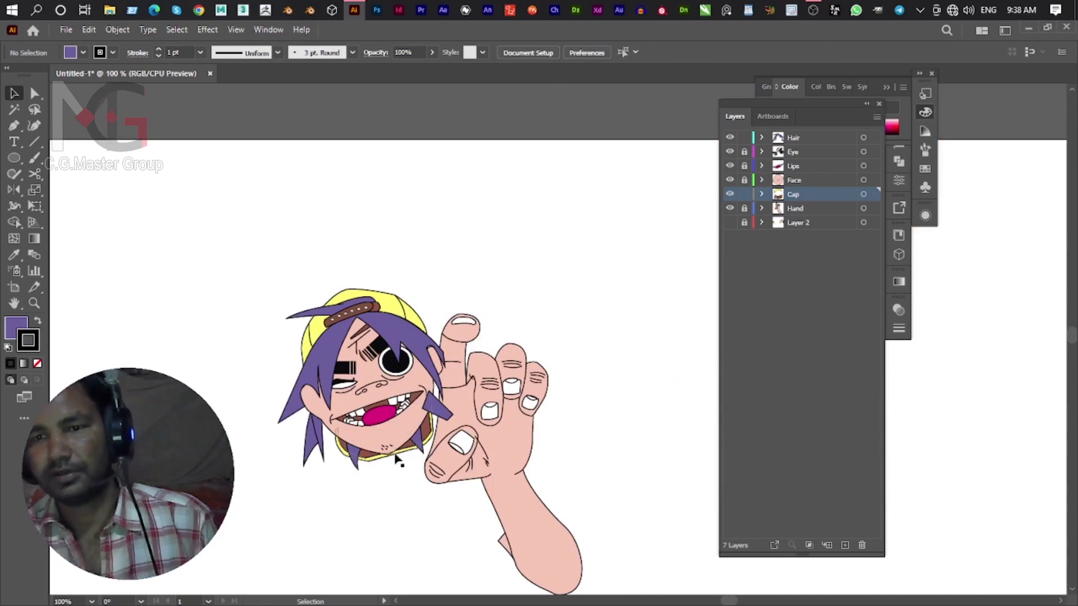
# Select the purple hair strand beside the boy's neck and cut it.
pyautogui.scroll(3, 476, 387)
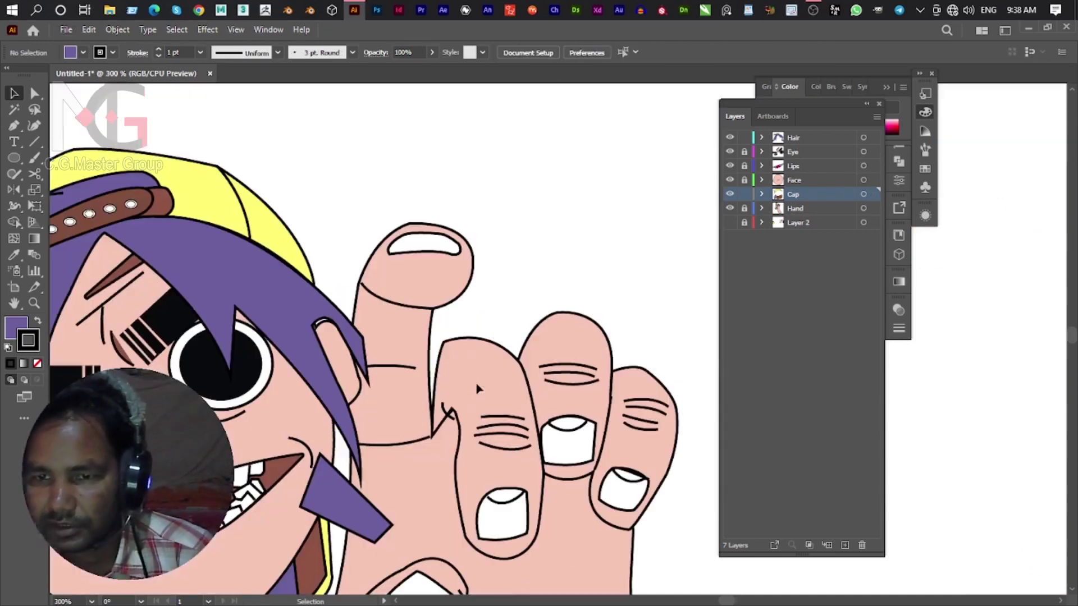
pyautogui.moveTo(379, 508); pyautogui.dragTo(539, 306)
pyautogui.click(525, 303)
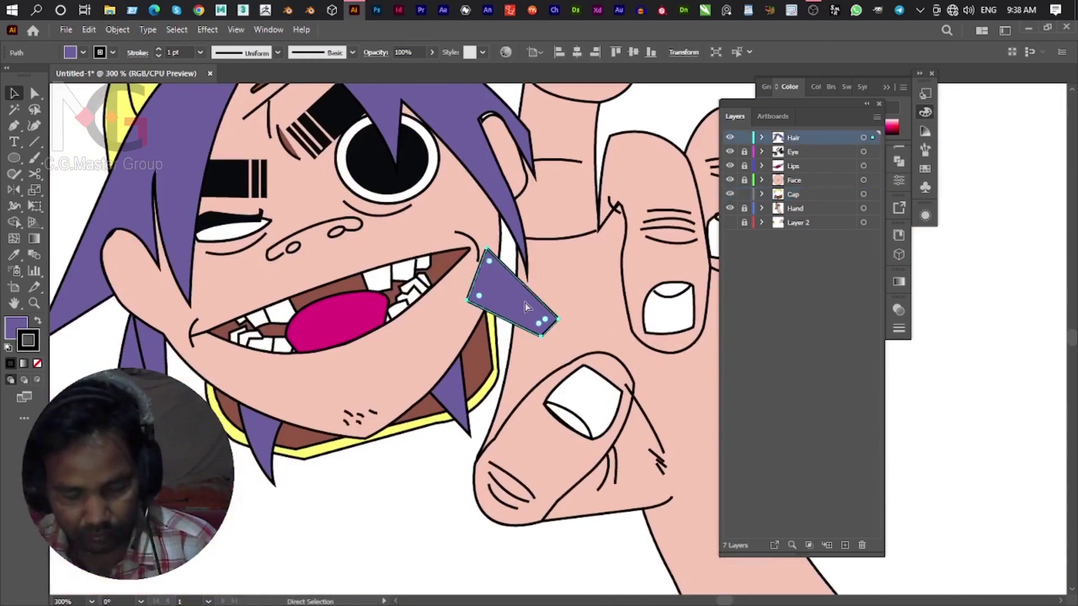
pyautogui.click(734, 257)
# Paste the hair strand back in place on the Cap layer, in front.
pyautogui.click(814, 195)
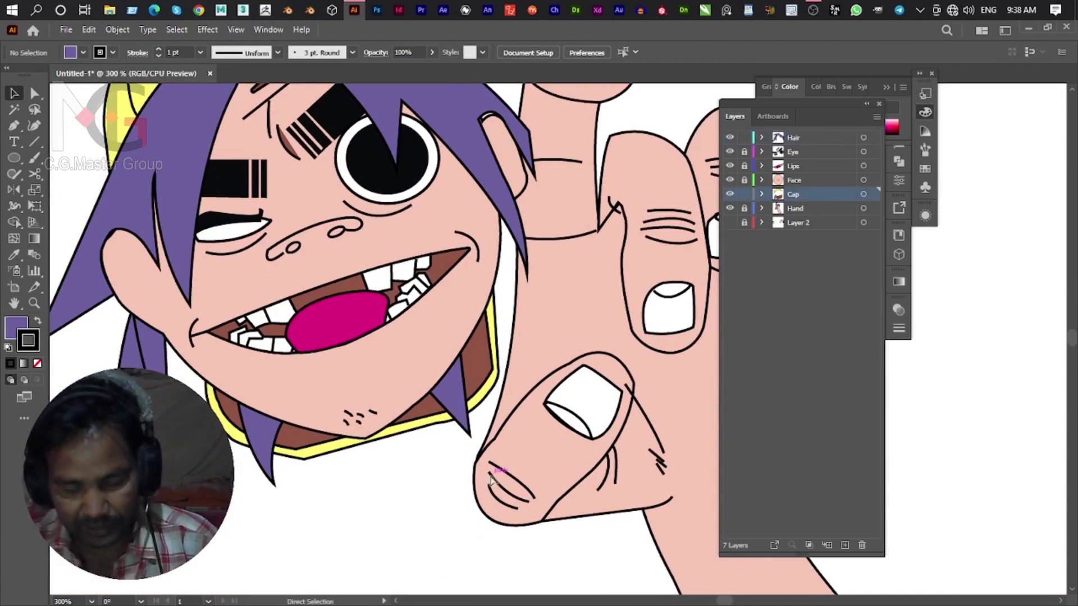
pyautogui.hotkey('ctrl', 'v')
pyautogui.hotkey('ctrl', 'z')
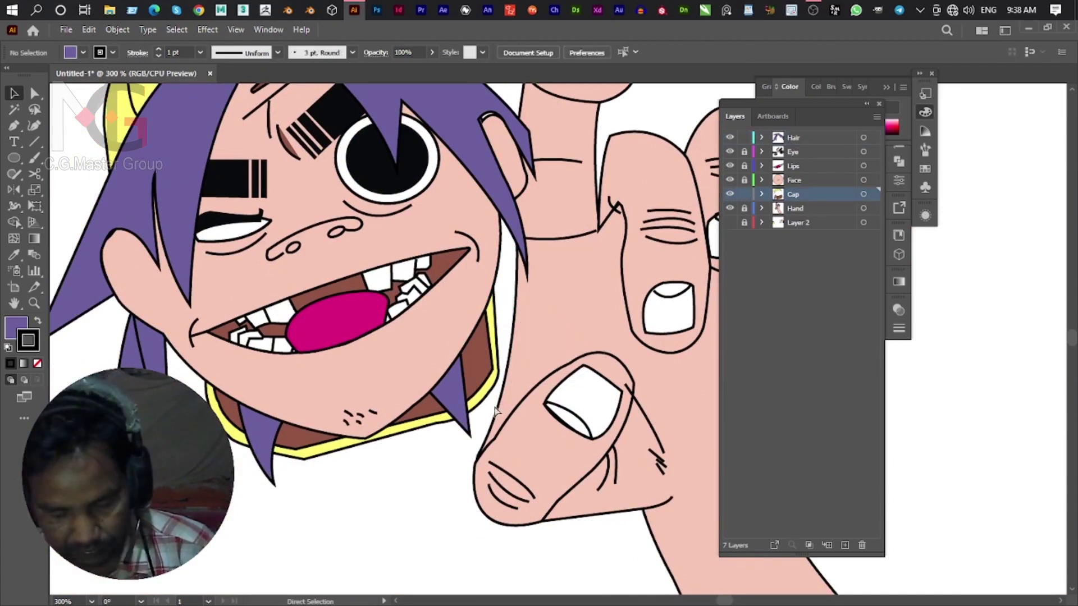
pyautogui.hotkey('ctrl', 'f')
pyautogui.click(378, 471)
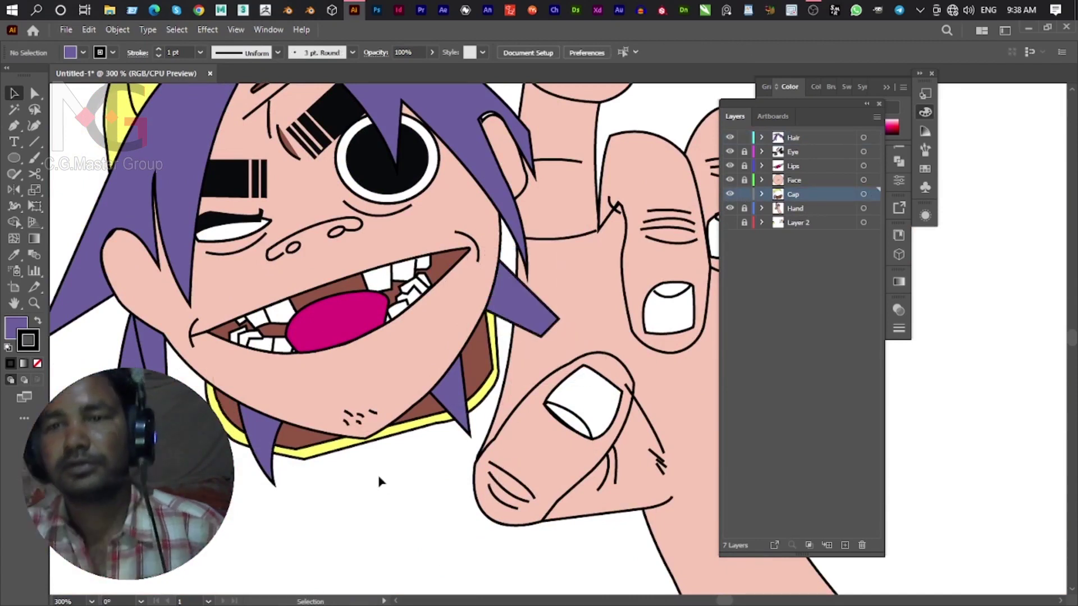
pyautogui.scroll(-3, 377, 466)
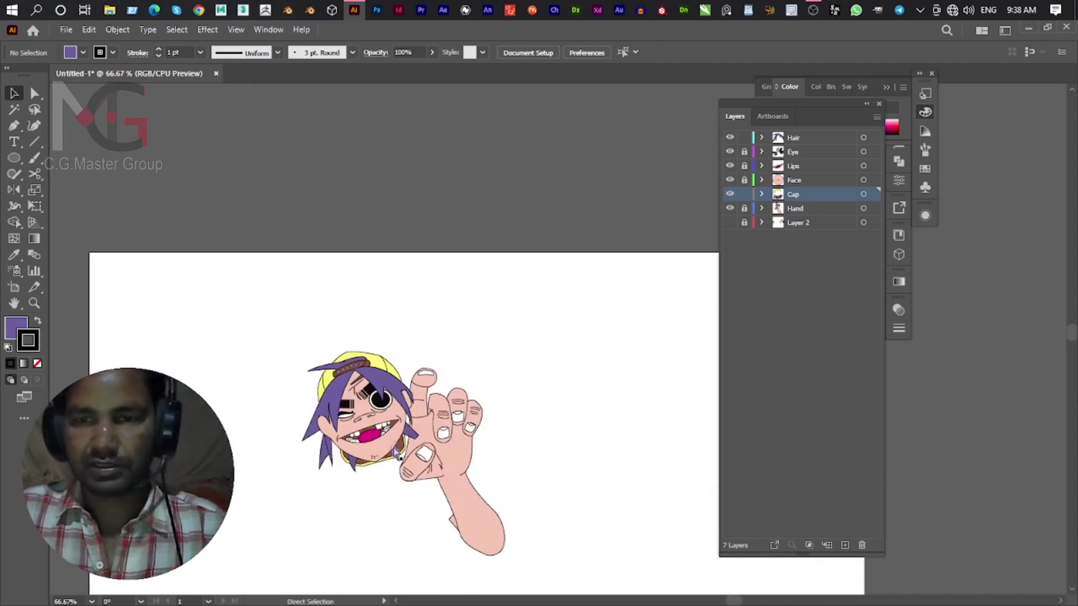
pyautogui.scroll(1, 413, 444)
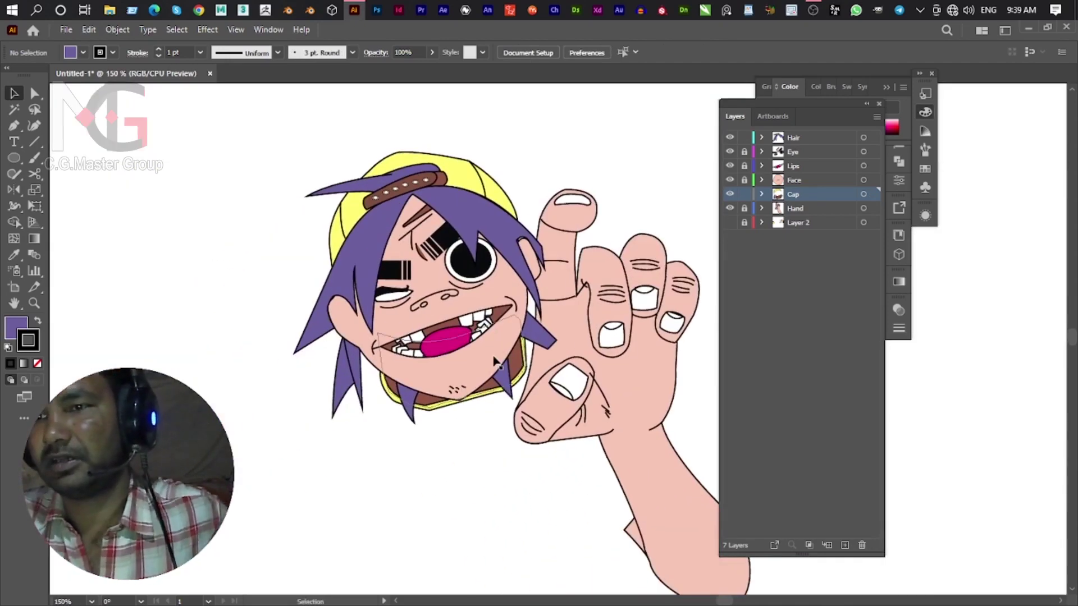
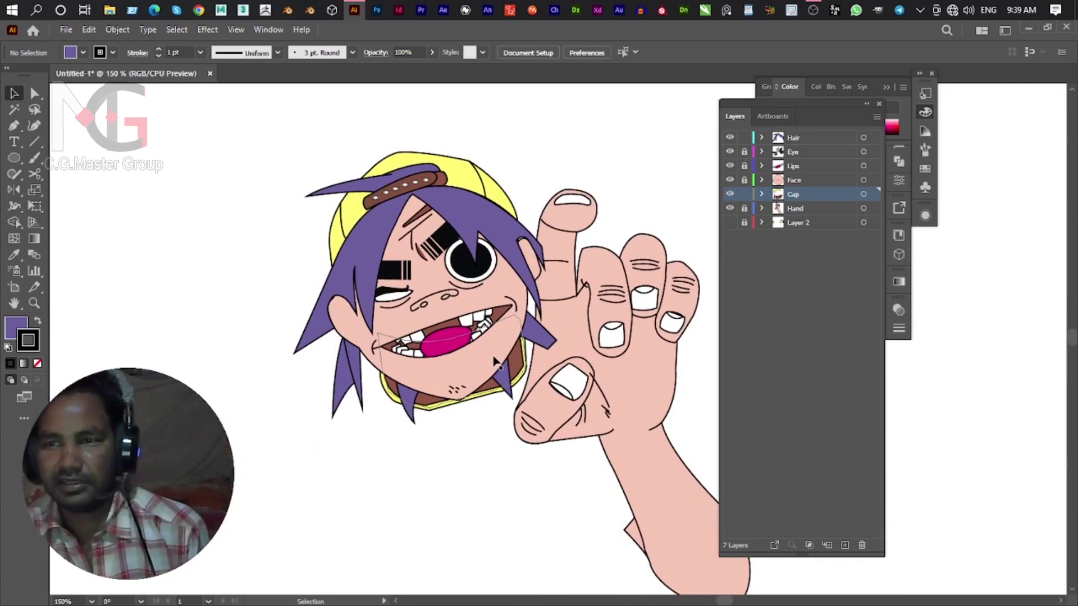
# Show Layer 2 with the shirt, and add a new layer named Neck above Cap.
pyautogui.click(729, 223)
pyautogui.moveTo(437, 440); pyautogui.dragTo(402, 344)
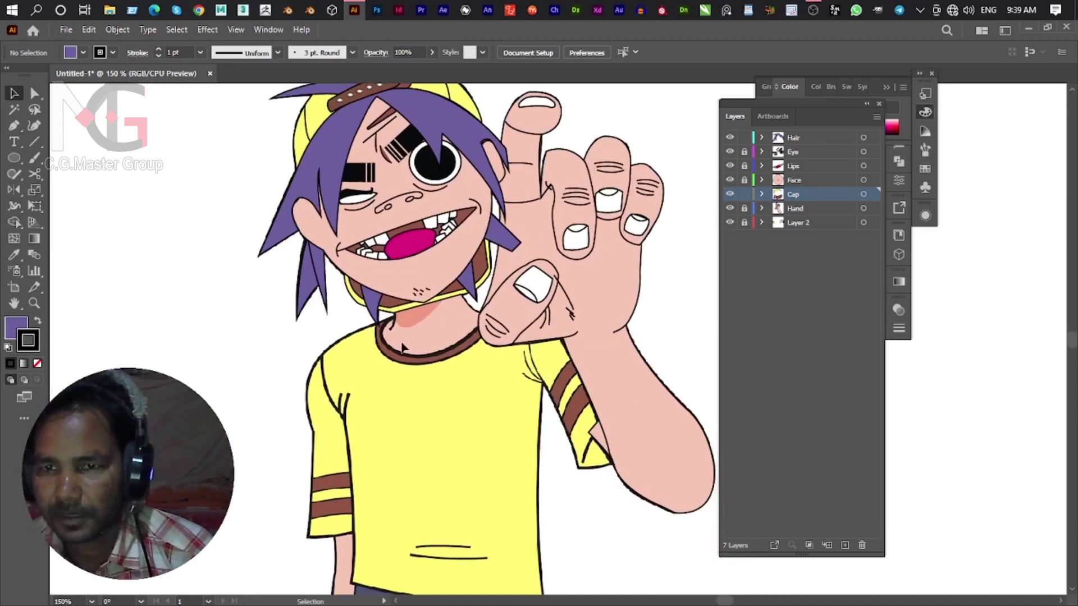
pyautogui.scroll(1, 471, 327)
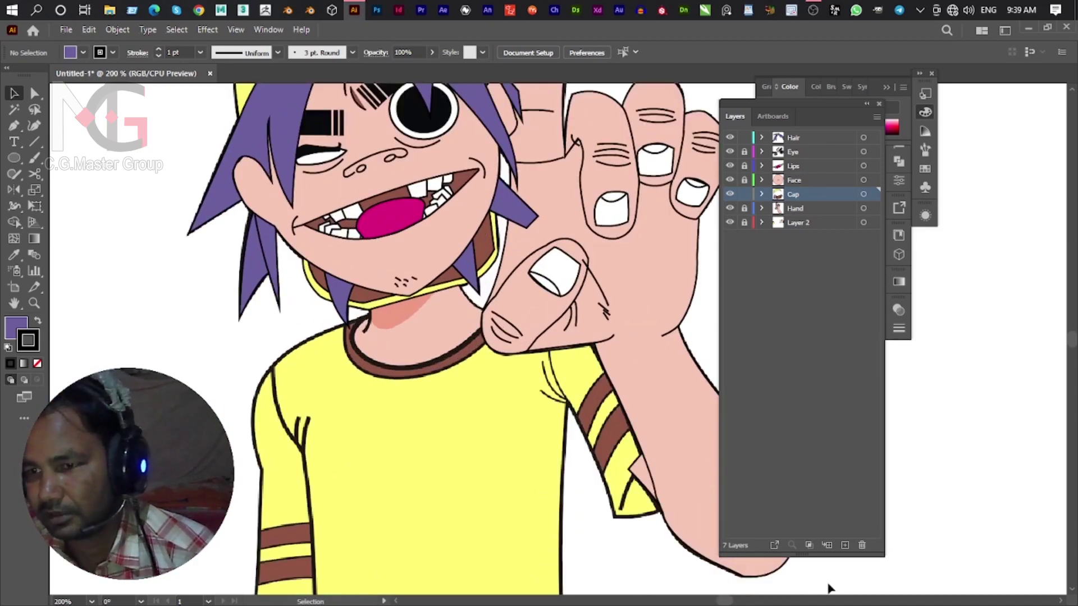
pyautogui.click(845, 545)
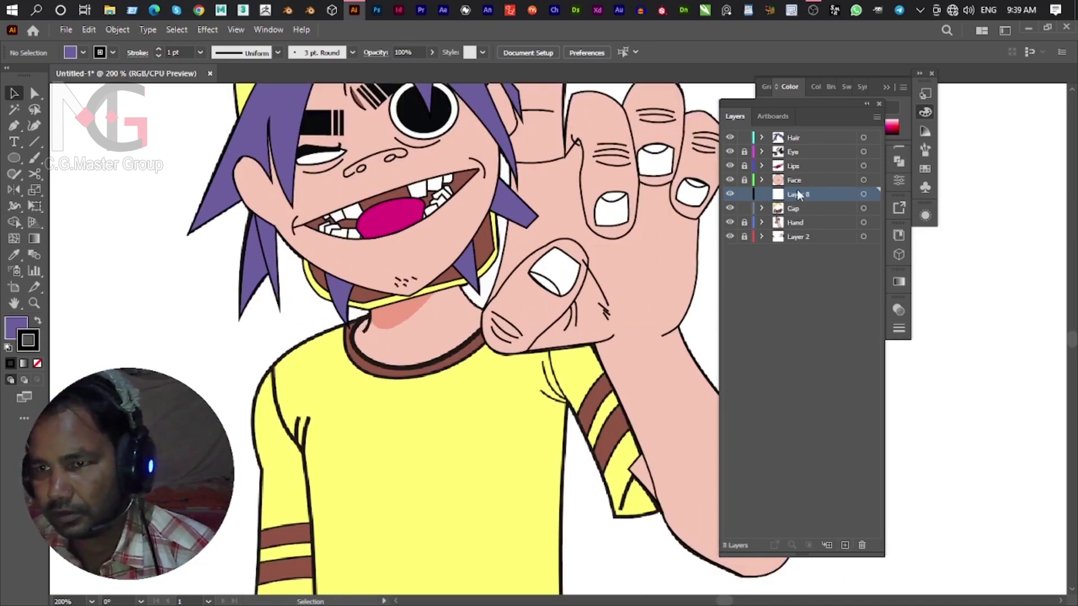
pyautogui.write('Neck')
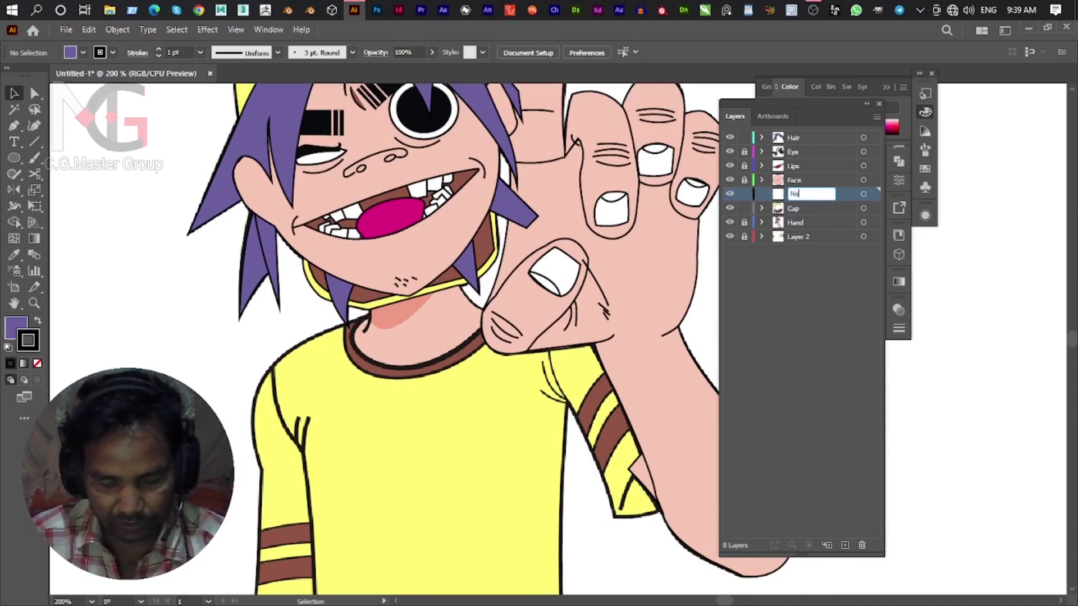
pyautogui.press('Return')
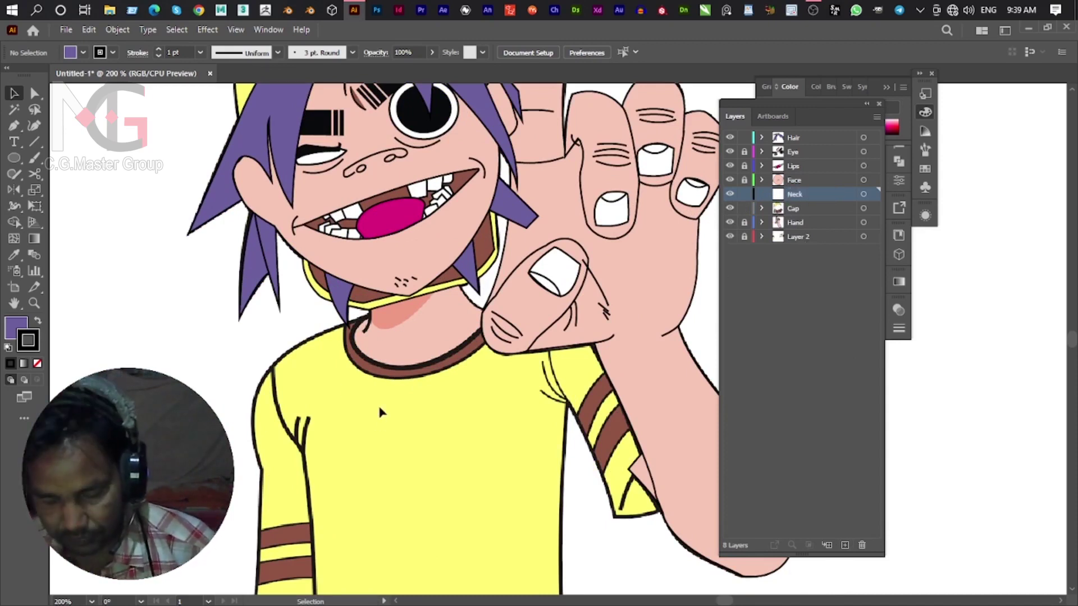
# Begin a Pen path below the chin with an anchor at the jaw edge.
pyautogui.press('p')
pyautogui.moveTo(408, 351); pyautogui.dragTo(408, 422)
pyautogui.click(446, 268)
pyautogui.scroll(1, 449, 273)
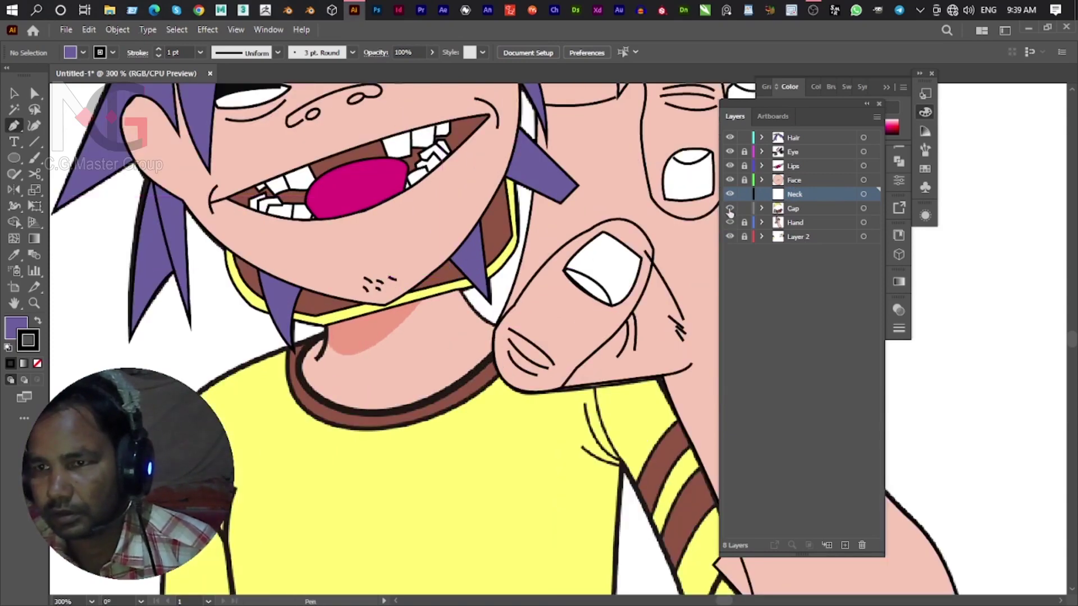
# In Outline view, trace the neck from the jaw down along the collar.
pyautogui.keyDown('ctrl'); pyautogui.click(730, 138); pyautogui.keyUp('ctrl')
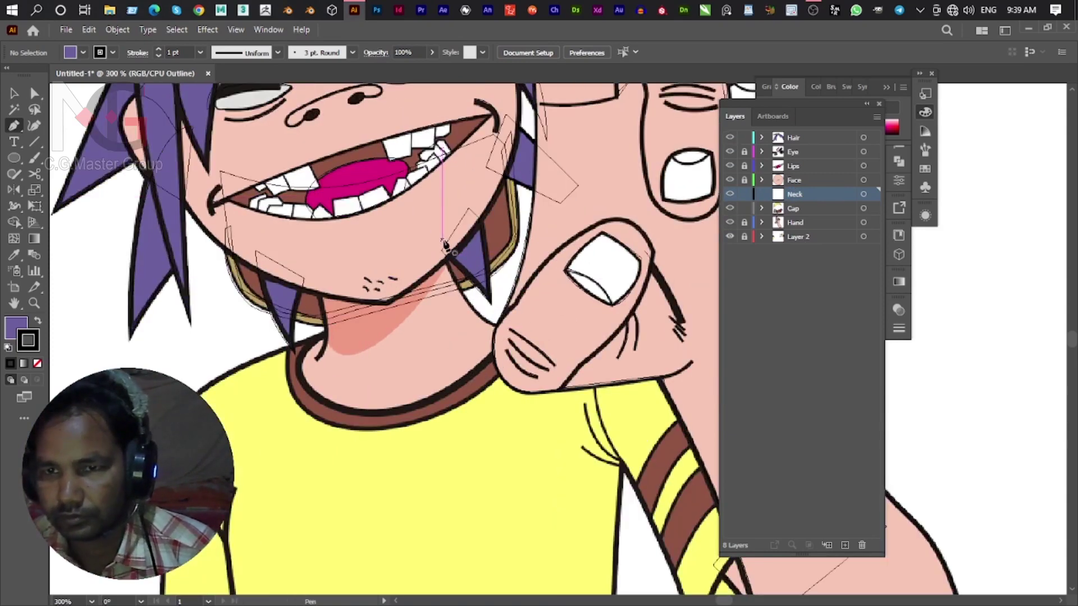
pyautogui.click(446, 266)
pyautogui.moveTo(518, 333)
pyautogui.mouseDown()
pyautogui.moveTo(620, 362)
pyautogui.moveTo(598, 371)
pyautogui.moveTo(585, 351)
pyautogui.mouseUp()
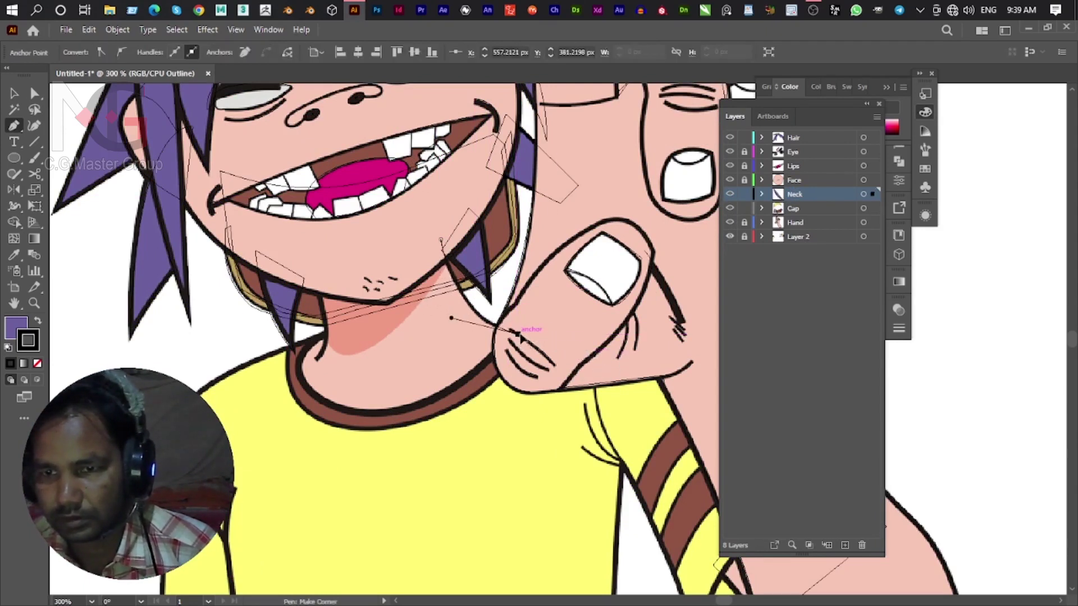
pyautogui.click(518, 333)
pyautogui.moveTo(397, 413); pyautogui.dragTo(300, 432)
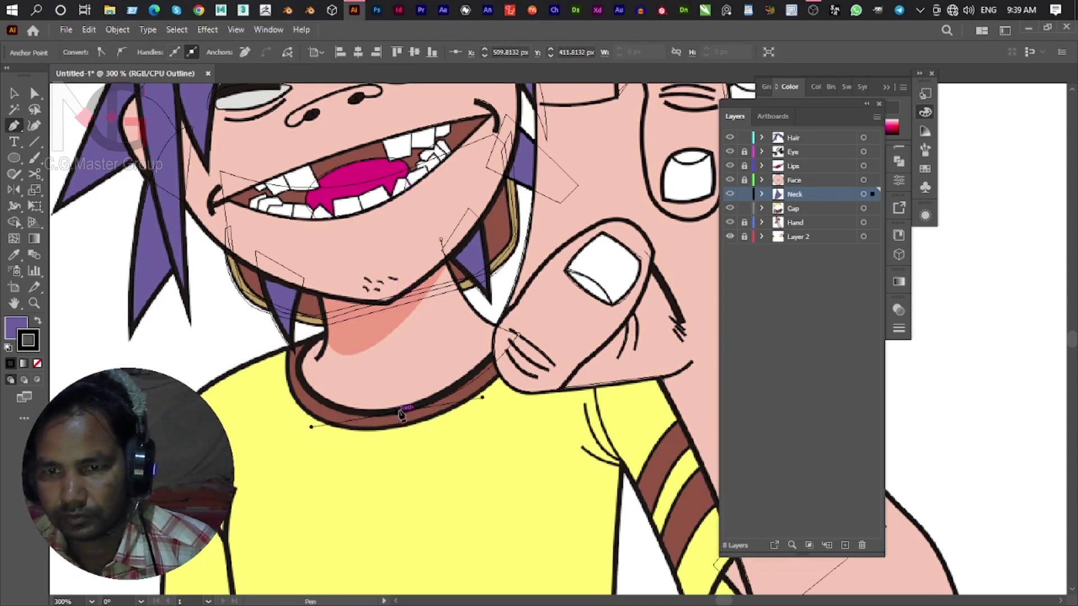
pyautogui.moveTo(371, 423)
pyautogui.mouseDown()
pyautogui.moveTo(306, 349)
pyautogui.moveTo(301, 261)
pyautogui.mouseUp()
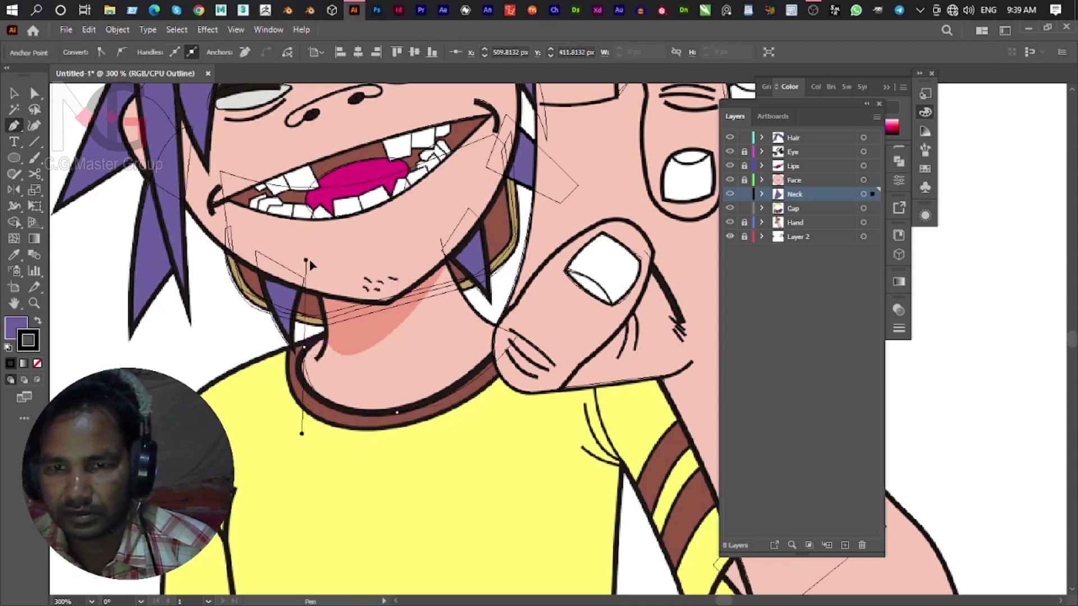
pyautogui.click(304, 347)
pyautogui.moveTo(328, 304); pyautogui.dragTo(311, 267)
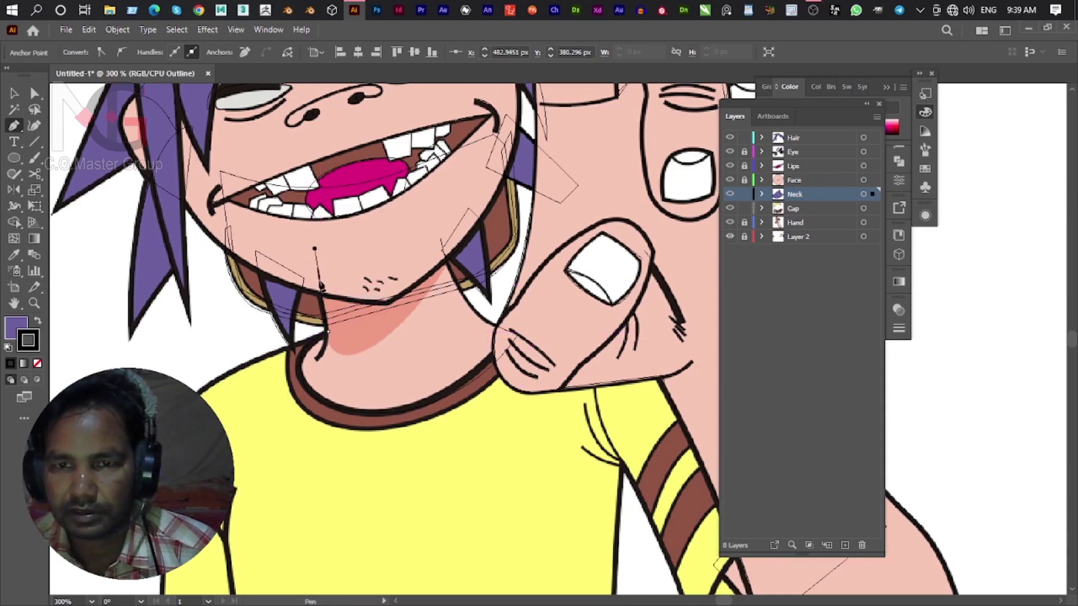
pyautogui.press('Escape')
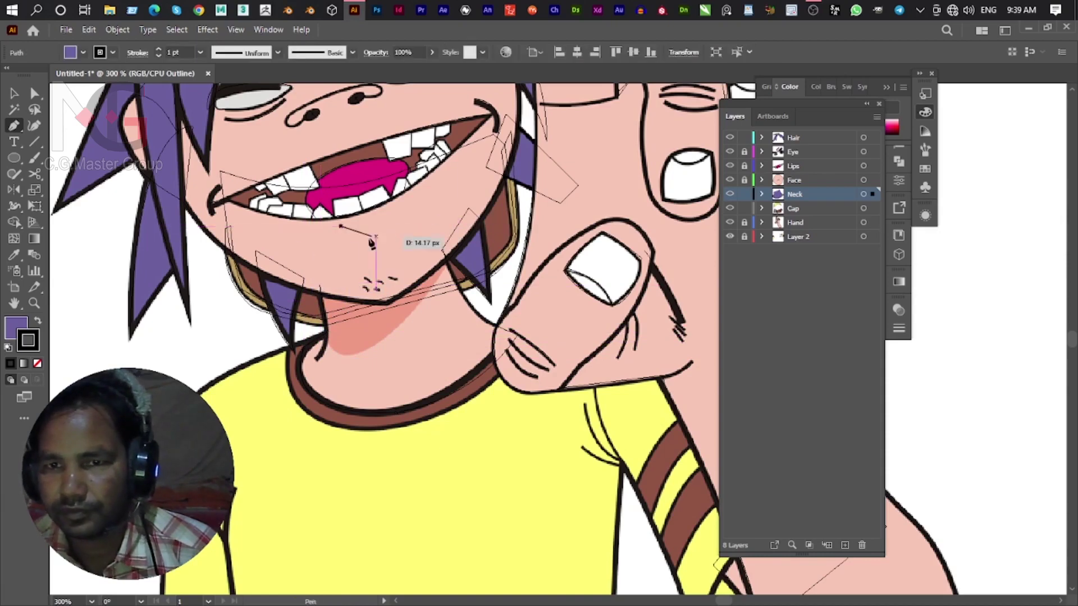
# Start the chin shadow path and curve its lower edge around the chin.
pyautogui.click(321, 287)
pyautogui.click(441, 239)
pyautogui.moveTo(452, 318); pyautogui.dragTo(519, 335)
pyautogui.moveTo(358, 368); pyautogui.dragTo(380, 322)
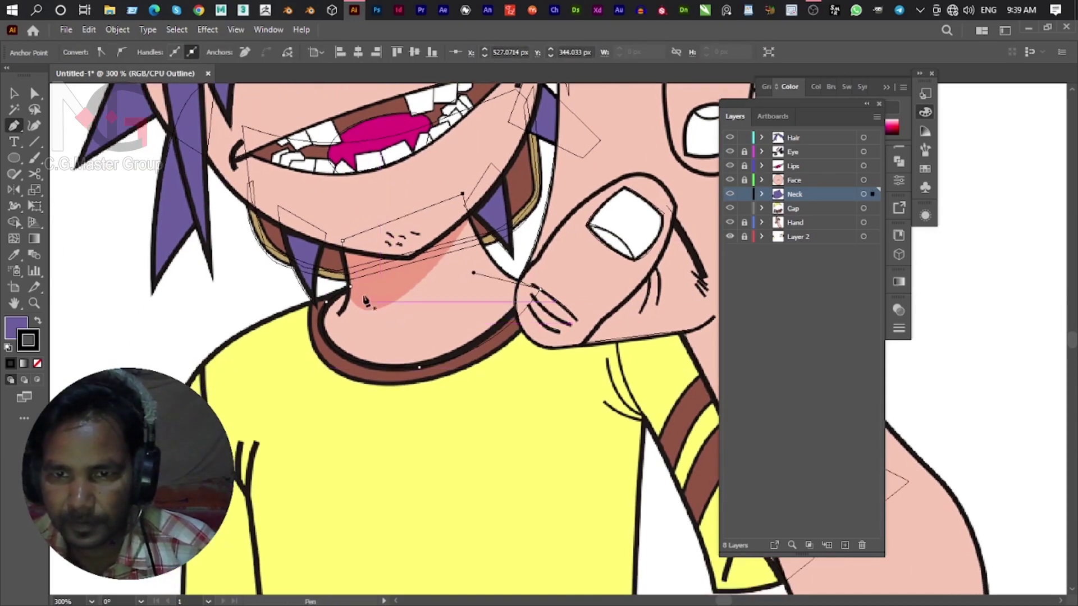
pyautogui.scroll(4, 319, 383)
pyautogui.moveTo(300, 403); pyautogui.dragTo(357, 220)
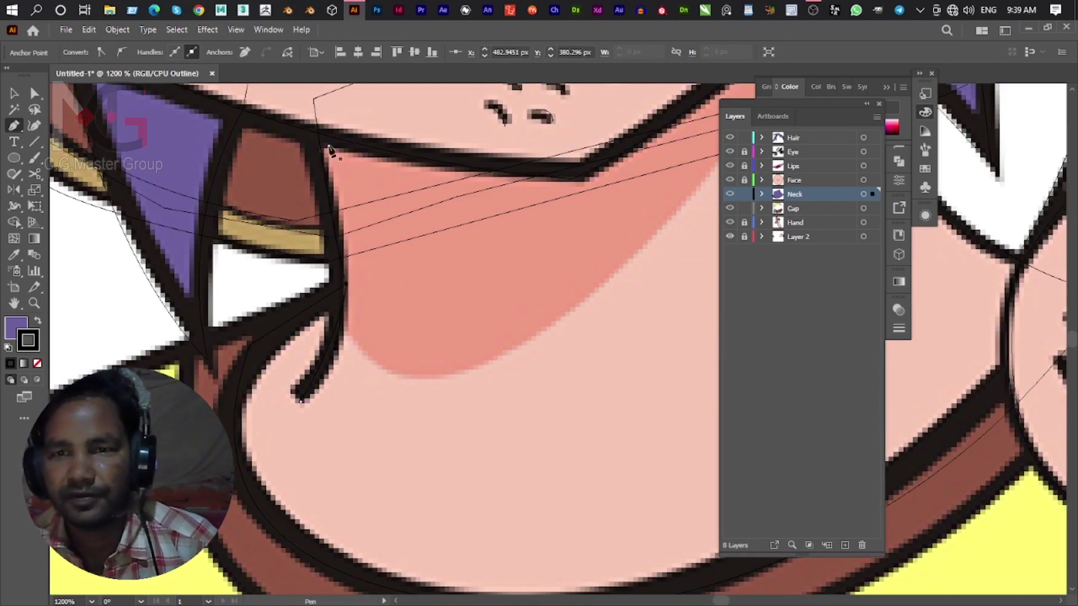
pyautogui.moveTo(300, 402); pyautogui.dragTo(346, 304)
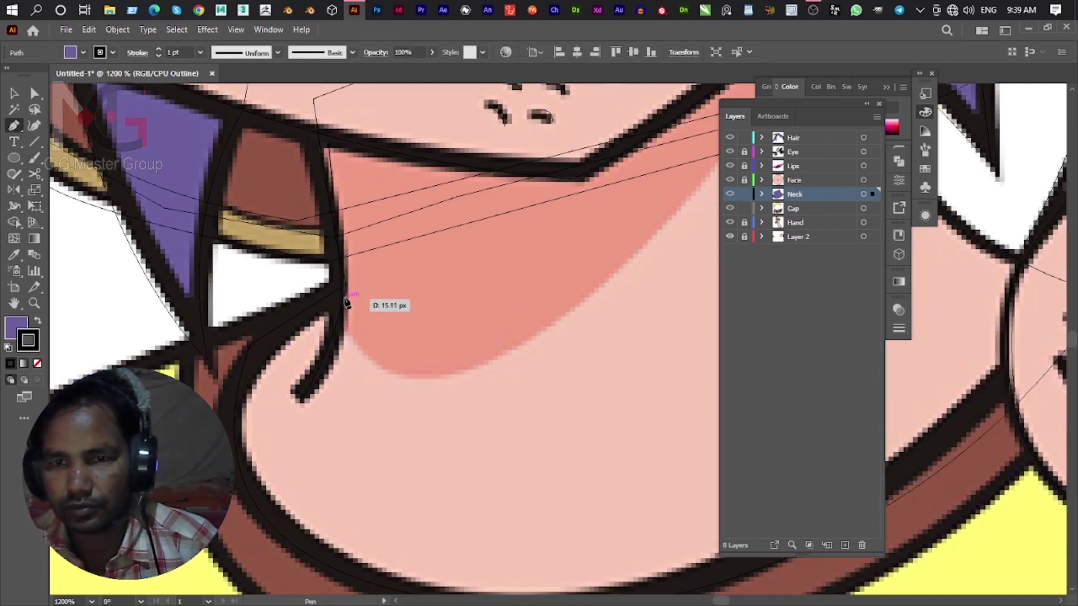
pyautogui.moveTo(348, 293); pyautogui.dragTo(350, 296)
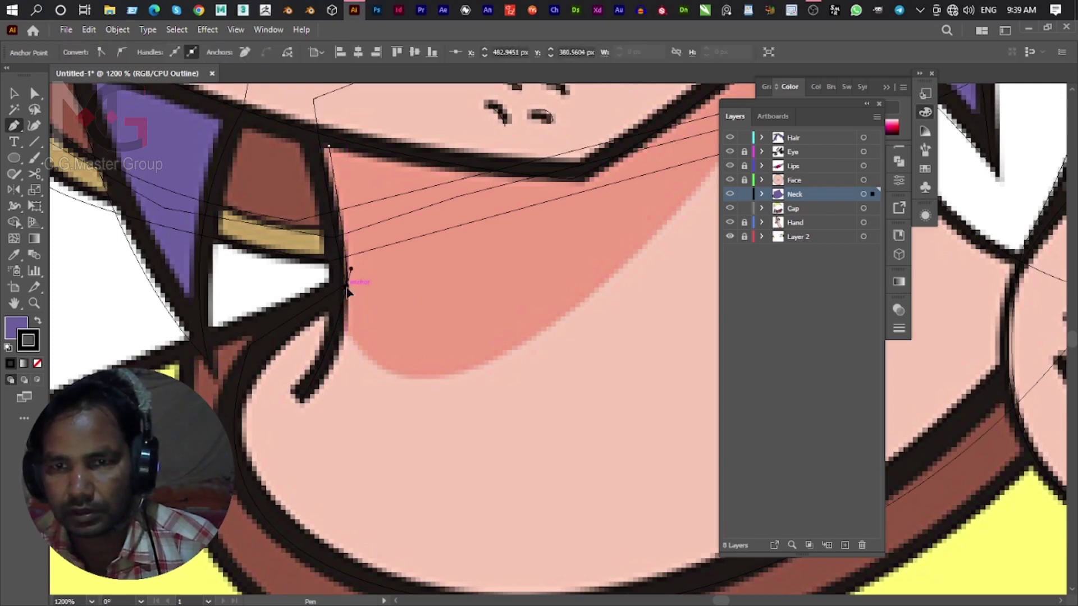
pyautogui.moveTo(470, 366)
pyautogui.mouseDown()
pyautogui.moveTo(625, 308)
pyautogui.moveTo(599, 314)
pyautogui.mouseUp()
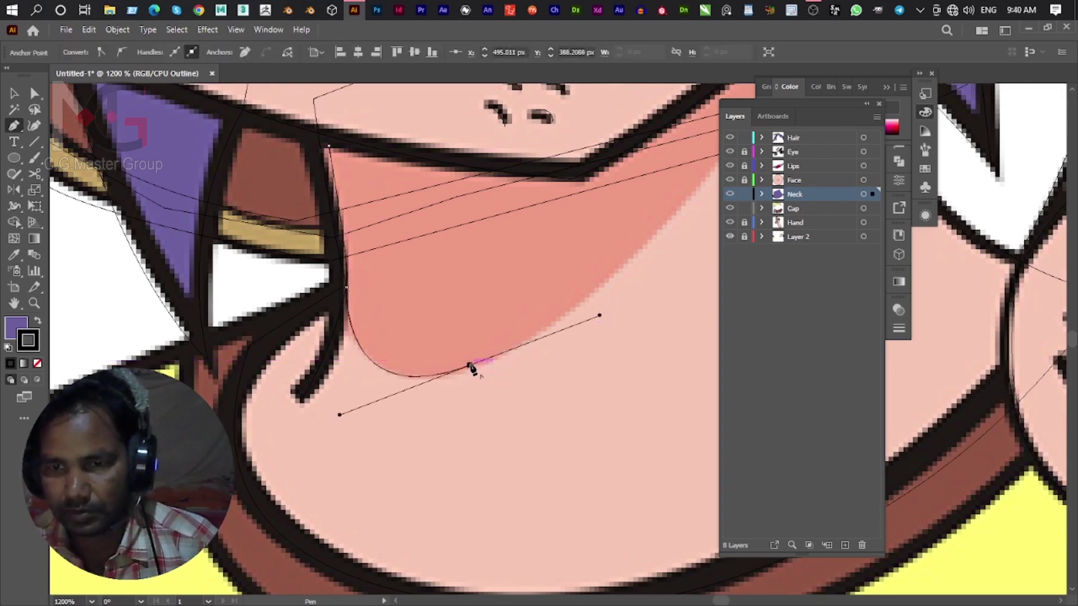
pyautogui.moveTo(609, 315); pyautogui.dragTo(311, 416)
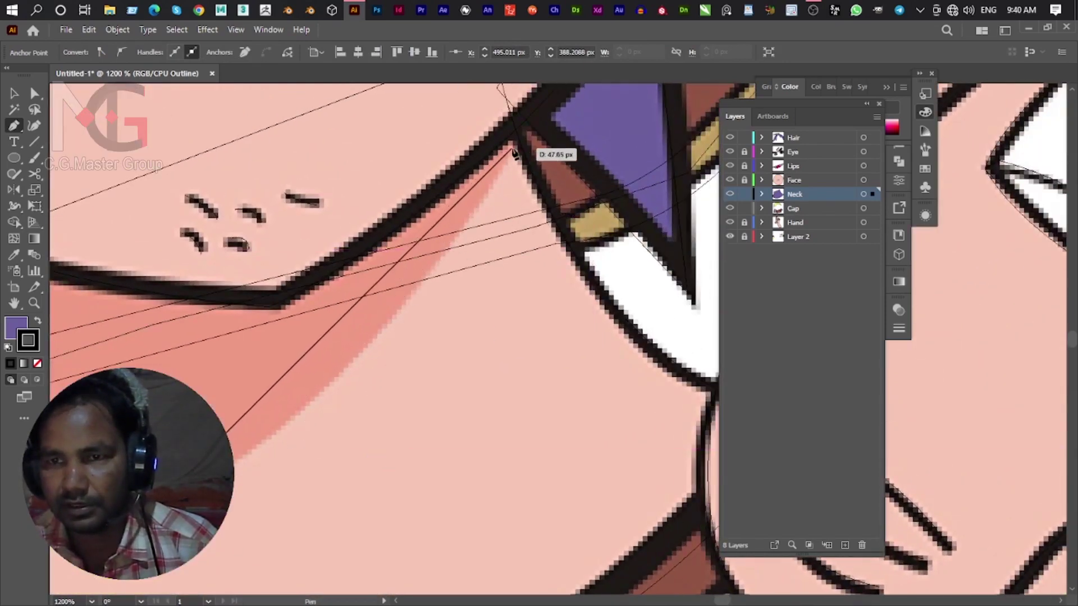
pyautogui.moveTo(517, 148)
pyautogui.mouseDown()
pyautogui.moveTo(584, 258)
pyautogui.moveTo(564, 169)
pyautogui.moveTo(614, 56)
pyautogui.mouseUp()
# Add the shadow's corner anchors, close the shape, and eyedropper the salmon colour onto it.
pyautogui.moveTo(448, 382)
pyautogui.mouseDown()
pyautogui.moveTo(452, 339)
pyautogui.moveTo(589, 217)
pyautogui.mouseUp()
pyautogui.click(449, 362)
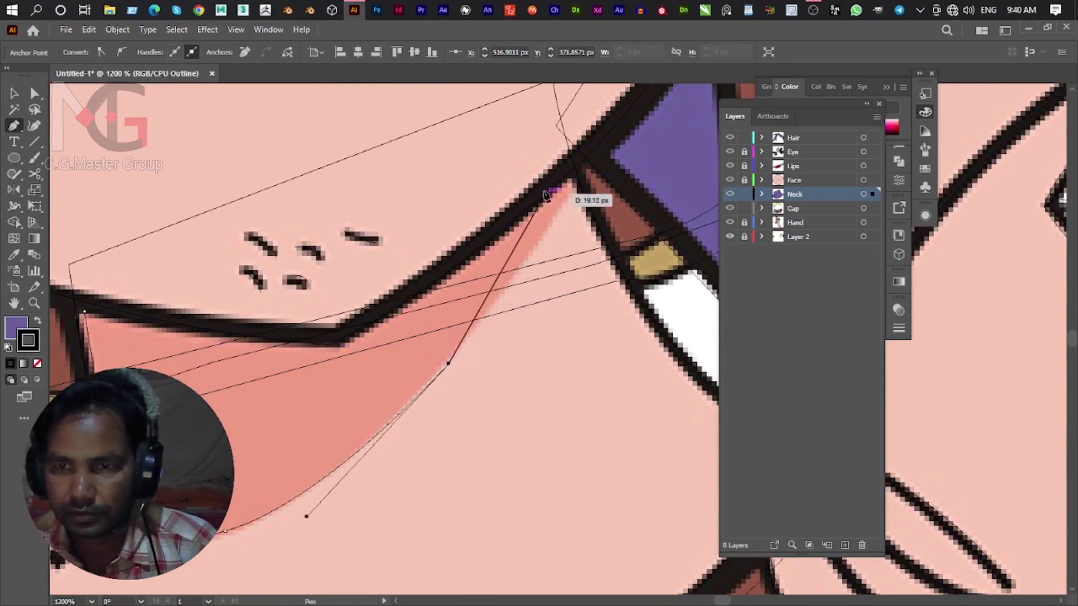
pyautogui.moveTo(576, 188); pyautogui.dragTo(584, 153)
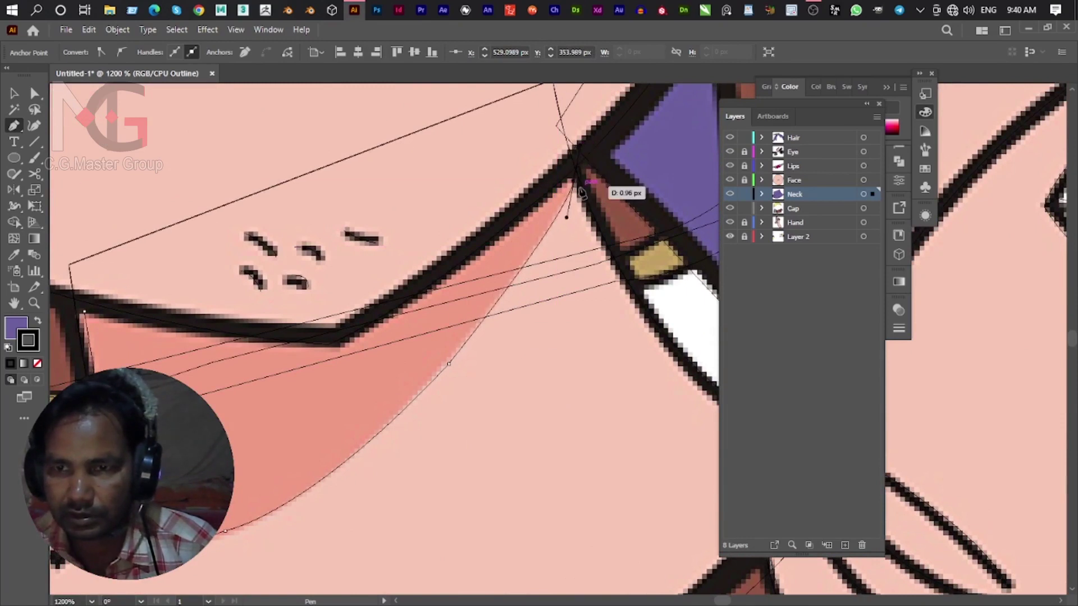
pyautogui.click(576, 185)
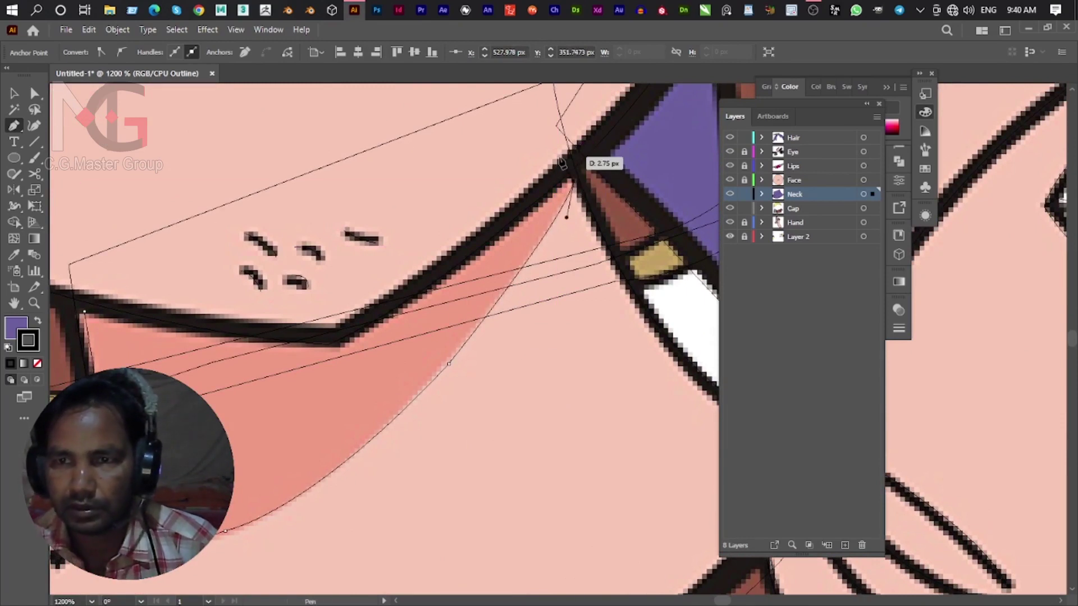
pyautogui.moveTo(517, 162); pyautogui.dragTo(553, 165)
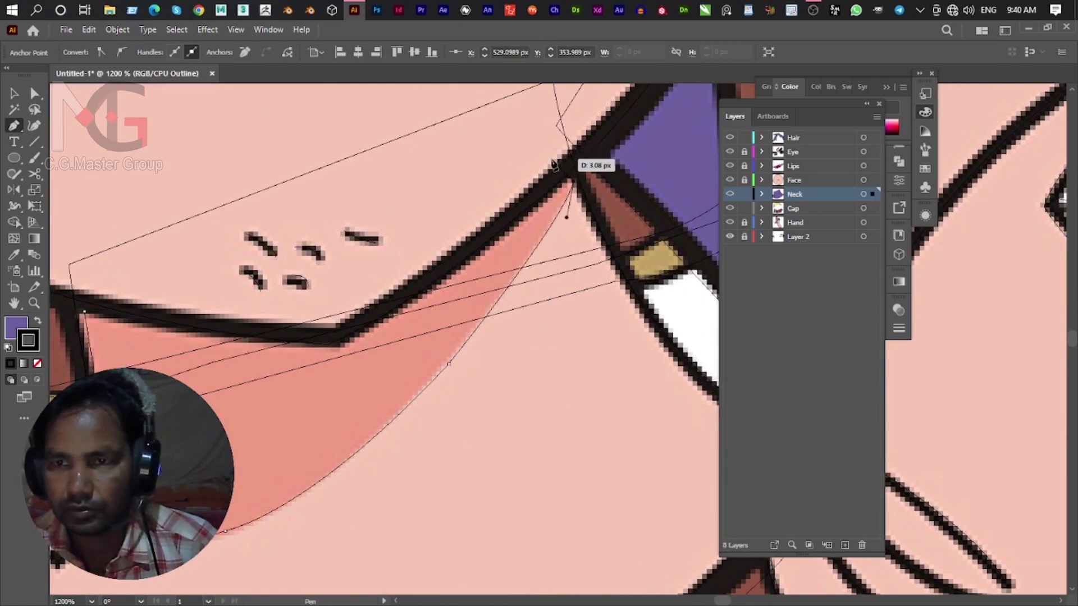
pyautogui.scroll(-2, 457, 307)
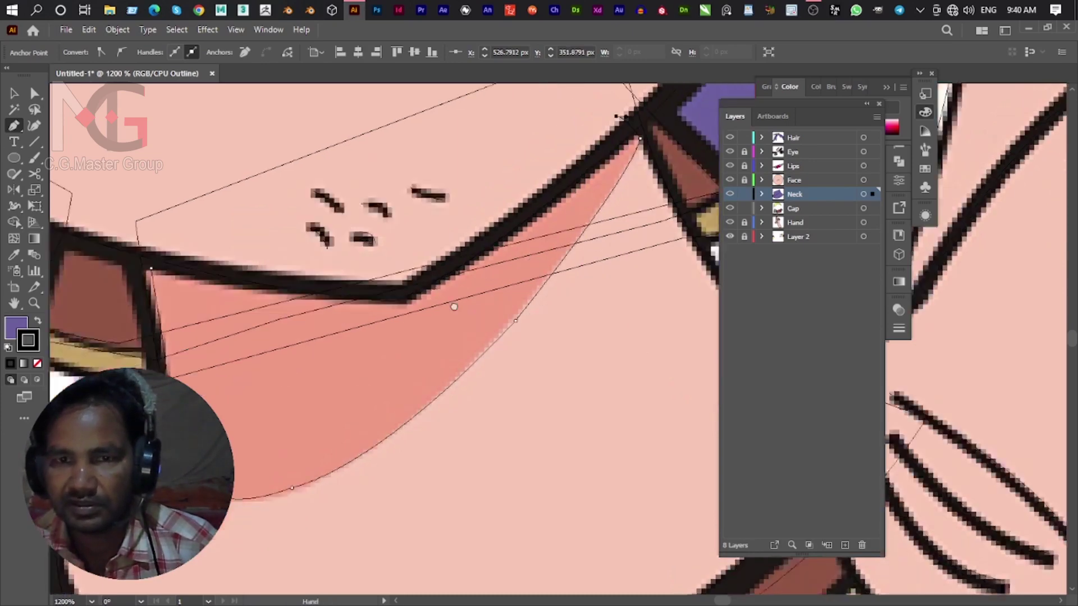
pyautogui.hscroll(-4, 472, 317)
pyautogui.click(465, 242)
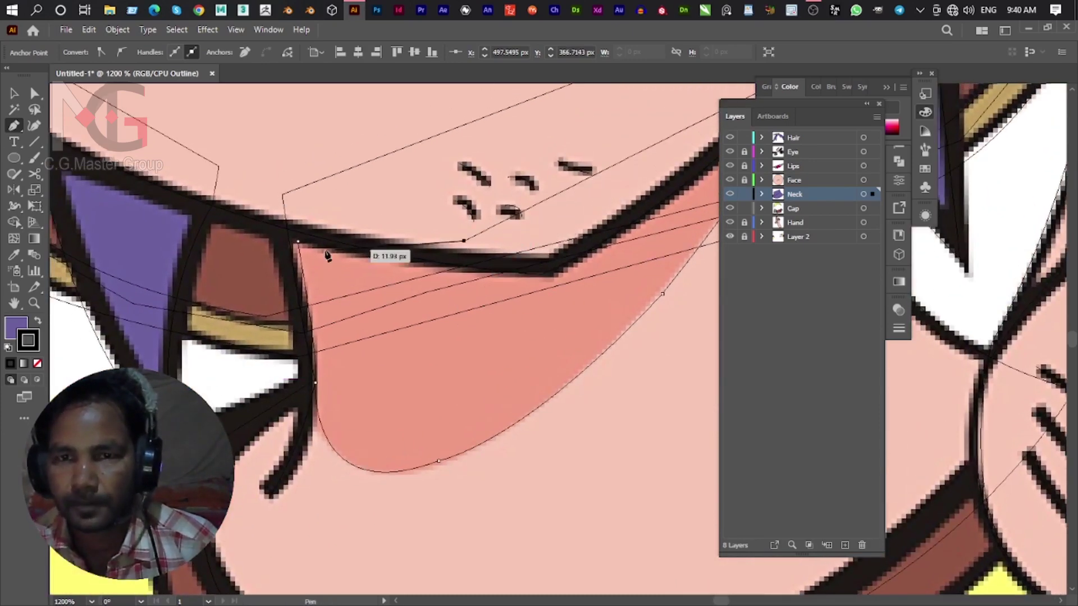
pyautogui.click(297, 242)
pyautogui.scroll(-3, 391, 371)
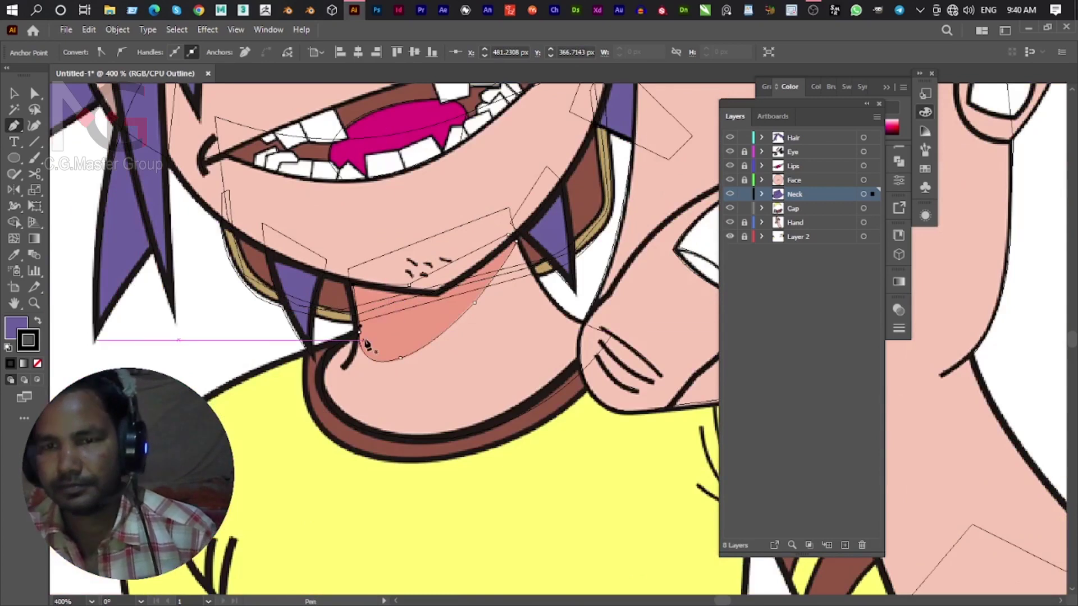
pyautogui.press('i')
pyautogui.click(425, 333)
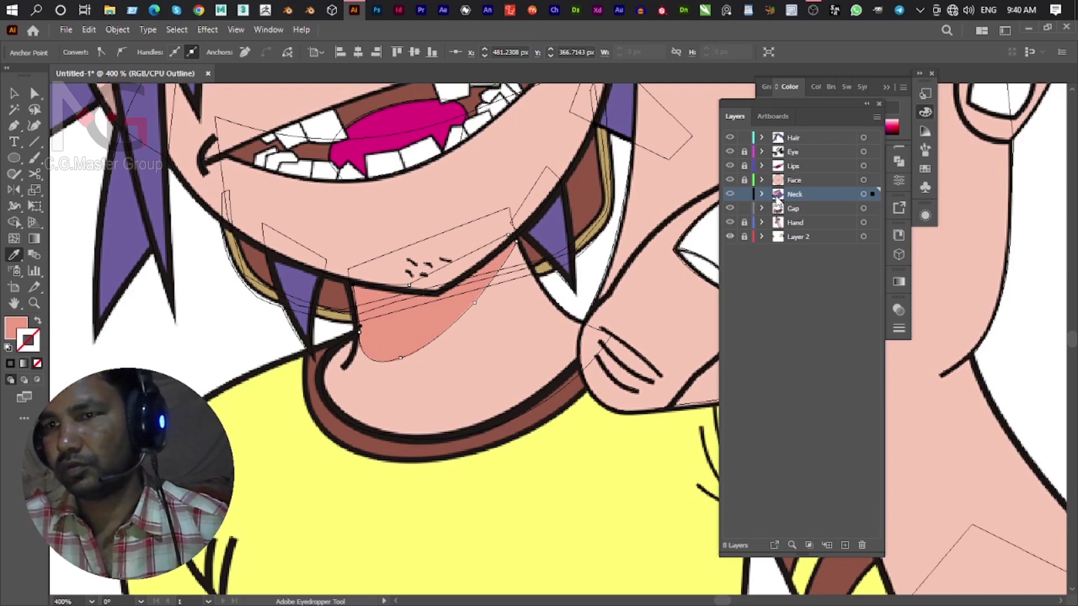
# Eyedropper the light skin pink onto the neck shape and return to full-colour Preview.
pyautogui.press('v')
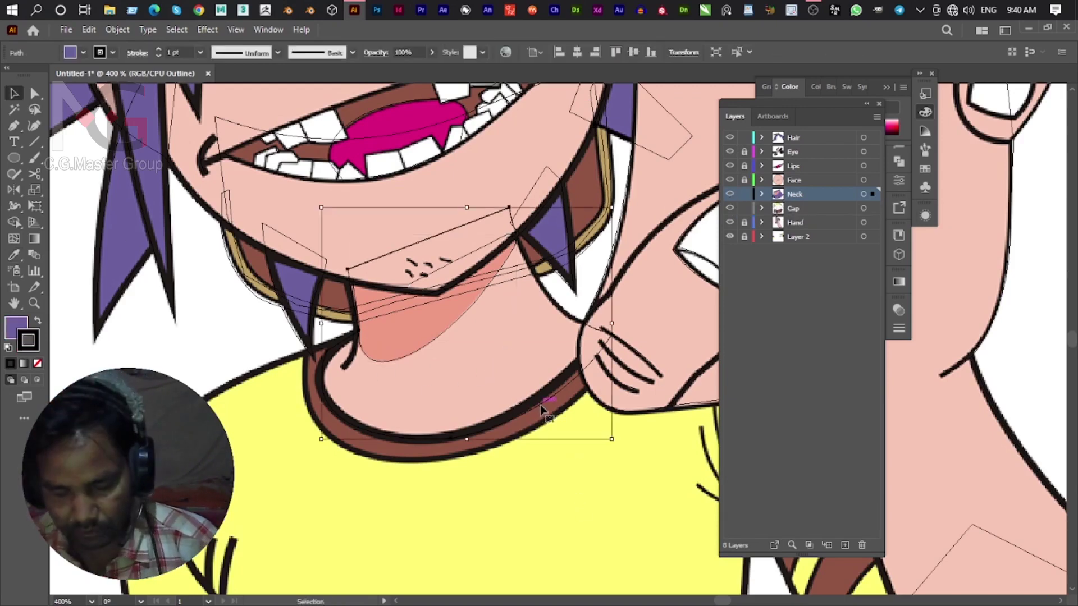
pyautogui.press('i')
pyautogui.click(322, 432)
pyautogui.click(16, 94)
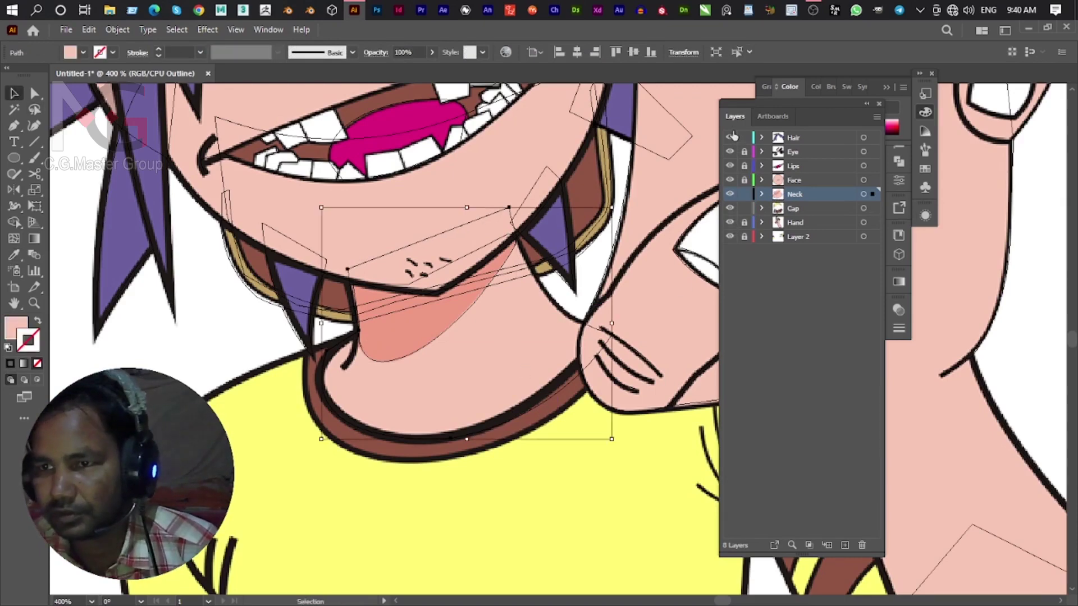
pyautogui.hotkey('ctrl', 'y')
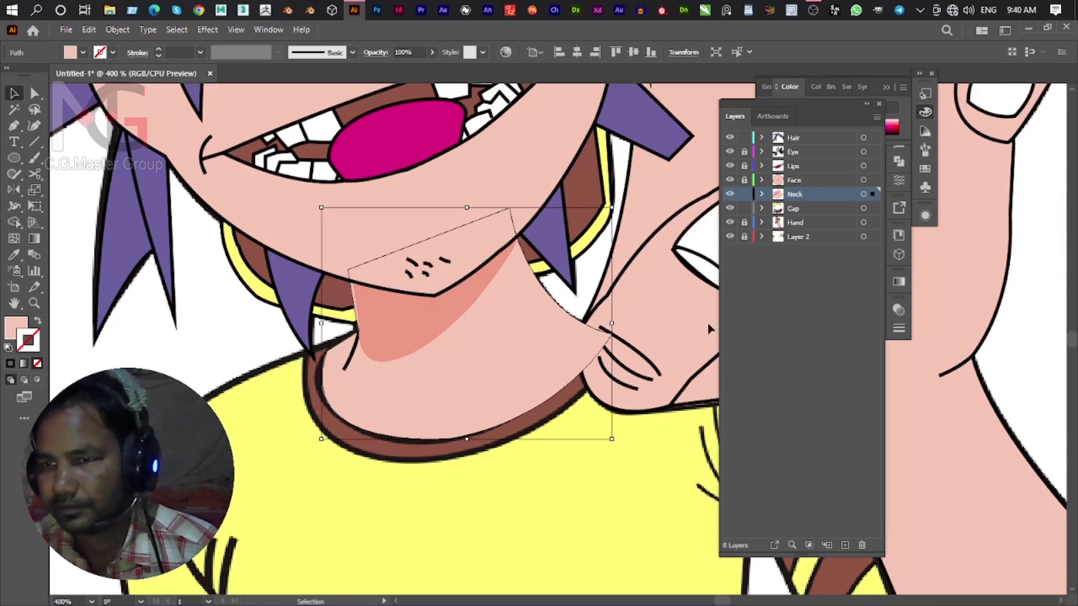
pyautogui.scroll(4, 294, 312)
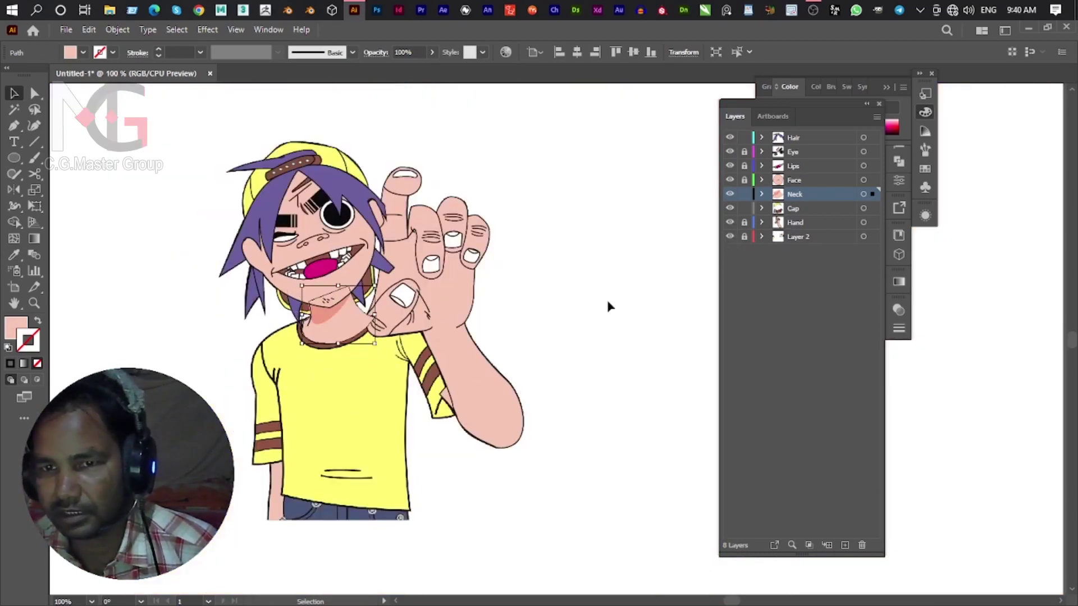
# With Layer 2 hidden, give the neck a black stroke; then reshow Layer 2 in Outline view.
pyautogui.click(730, 237)
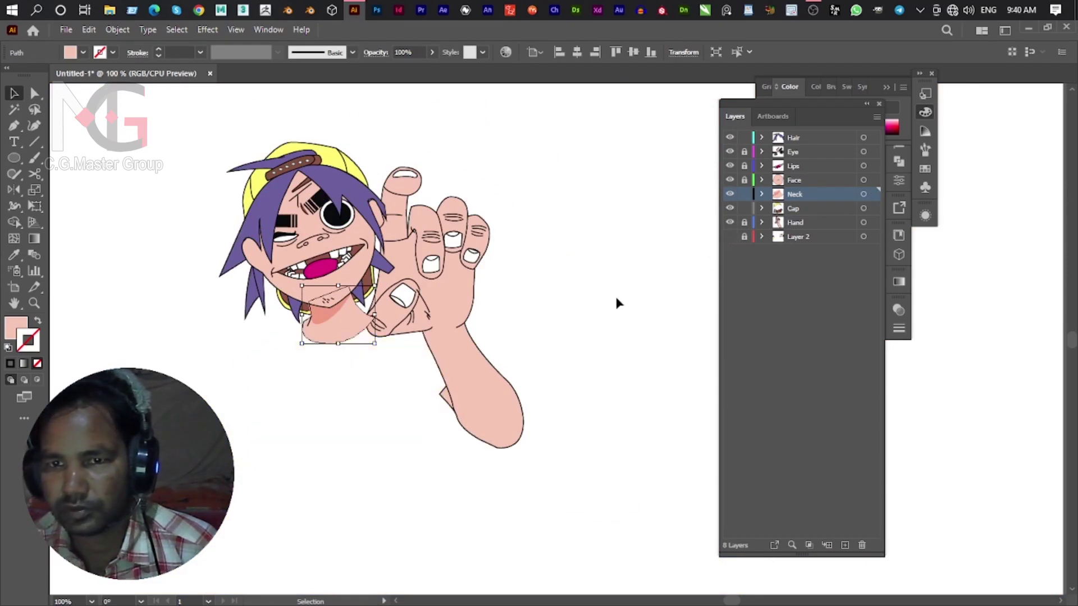
pyautogui.click(495, 470)
pyautogui.scroll(1, 250, 410)
pyautogui.scroll(1, 249, 410)
pyautogui.click(445, 250)
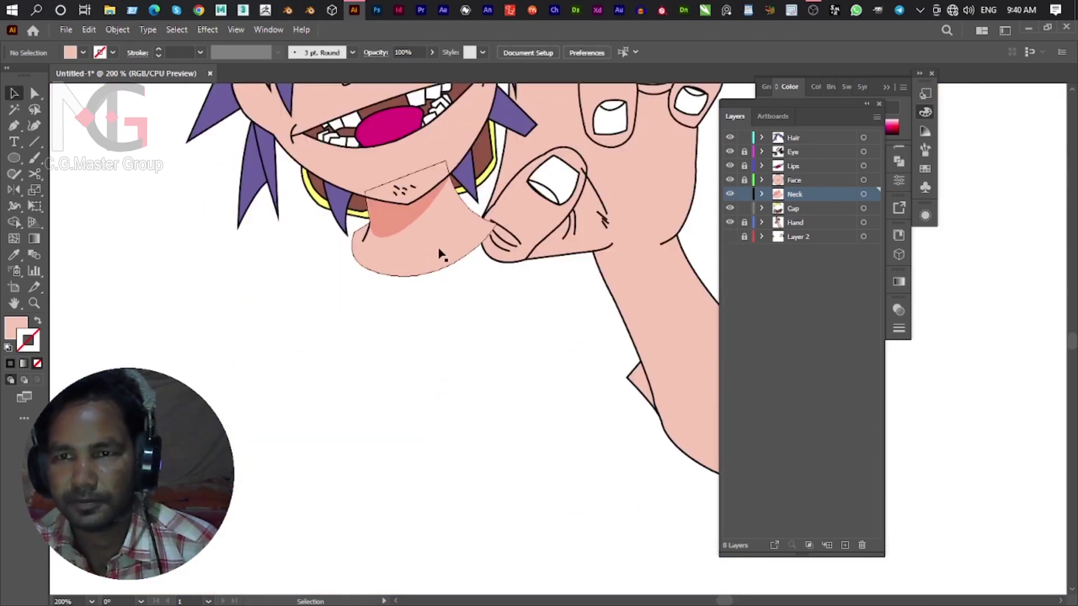
pyautogui.click(18, 327)
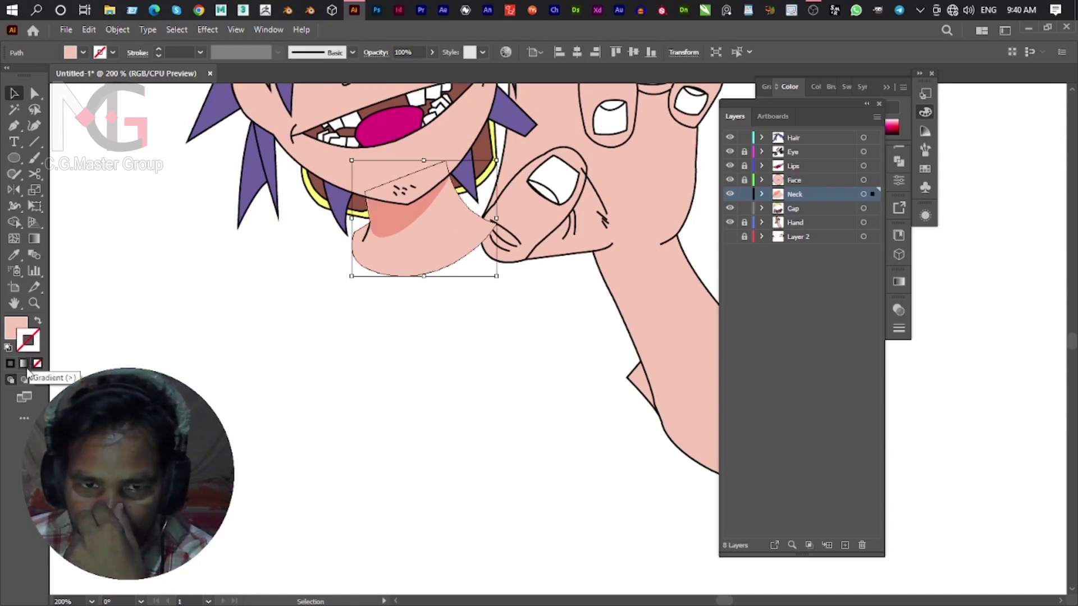
pyautogui.click(113, 52)
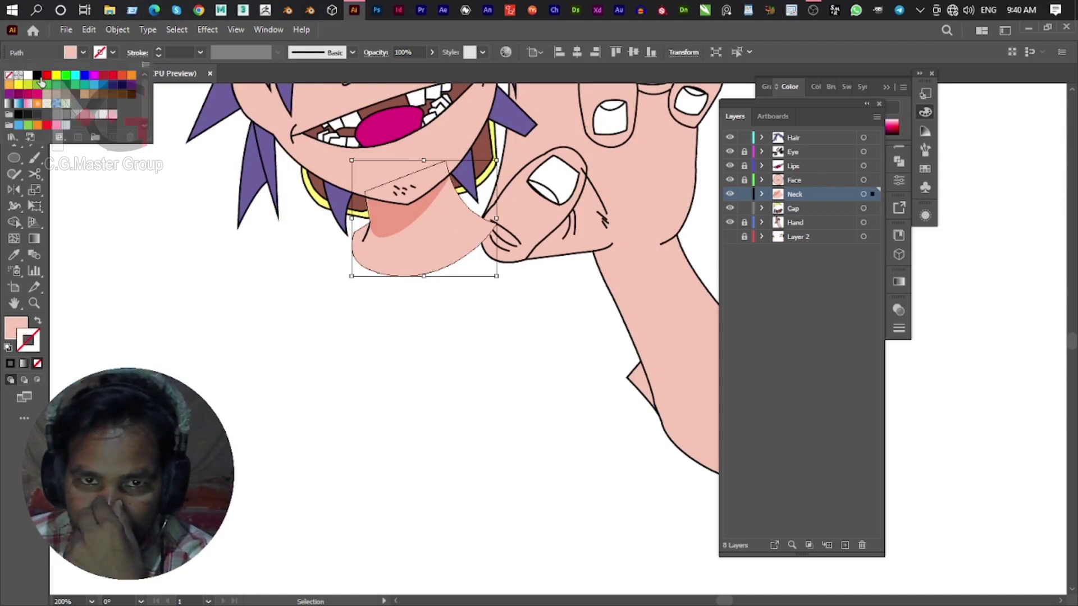
pyautogui.click(37, 76)
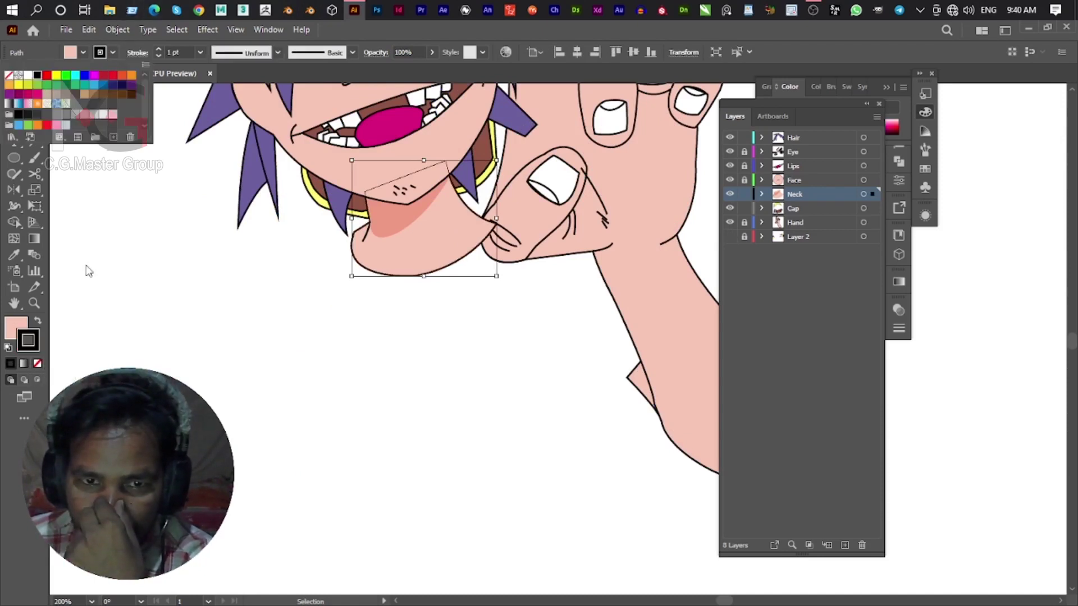
pyautogui.click(730, 237)
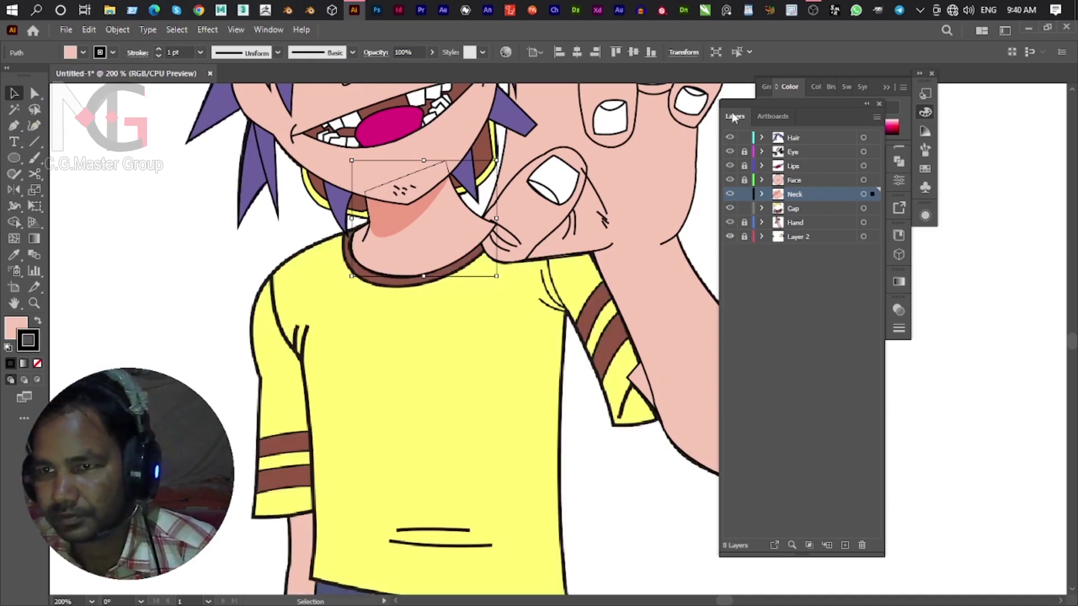
pyautogui.hotkey('ctrl', 'y')
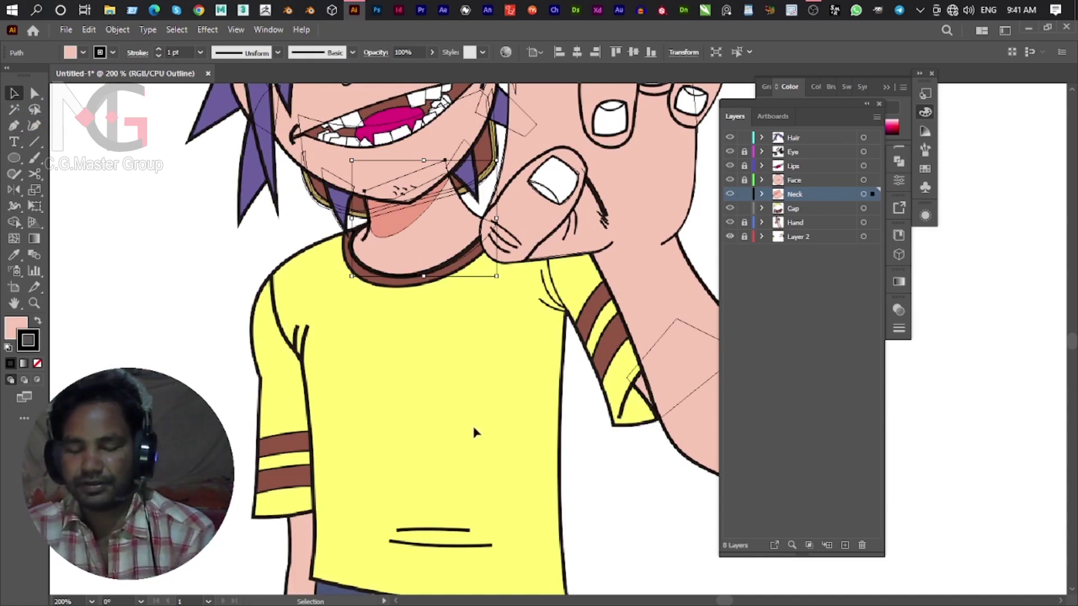
# Zoom in on the neck and start the shirt outline at the shoulder.
pyautogui.press('p')
pyautogui.hotkey('ctrl', '-')
pyautogui.hotkey('ctrl', '-')
pyautogui.hotkey('ctrl', '-')
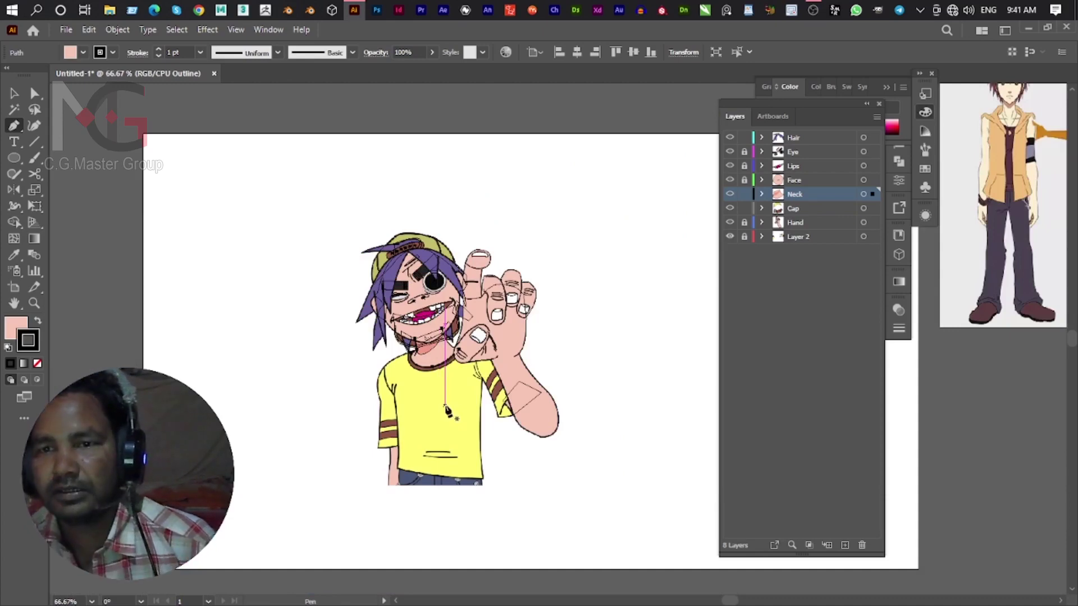
pyautogui.hotkey('ctrl', '+')
pyautogui.hotkey('ctrl', '+')
pyautogui.moveTo(358, 356); pyautogui.dragTo(371, 362)
pyautogui.hotkey('ctrl', '+')
pyautogui.hotkey('ctrl', '+')
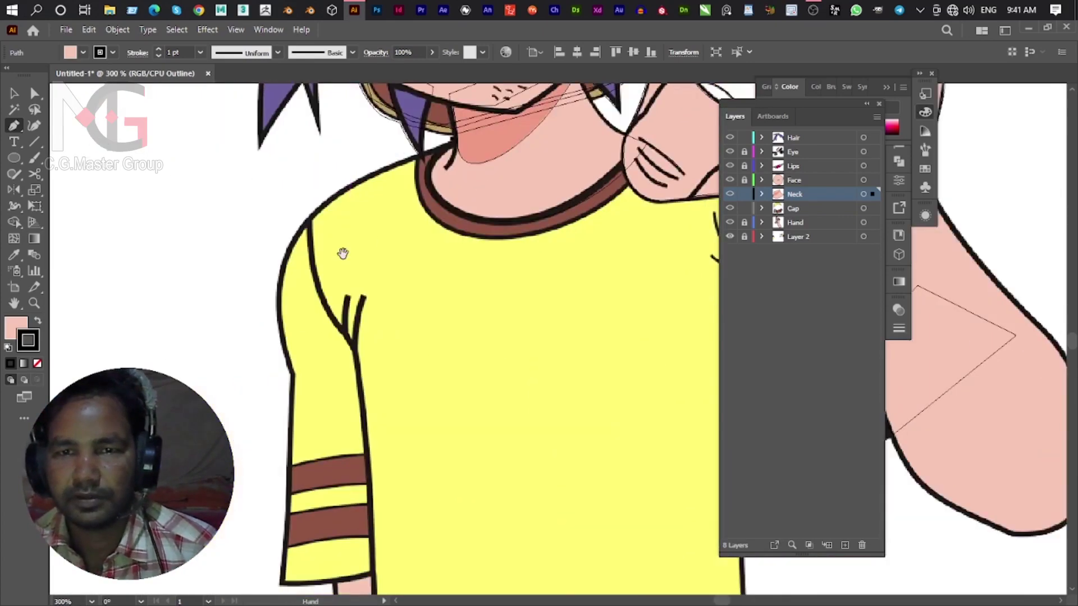
pyautogui.moveTo(249, 381); pyautogui.dragTo(341, 250)
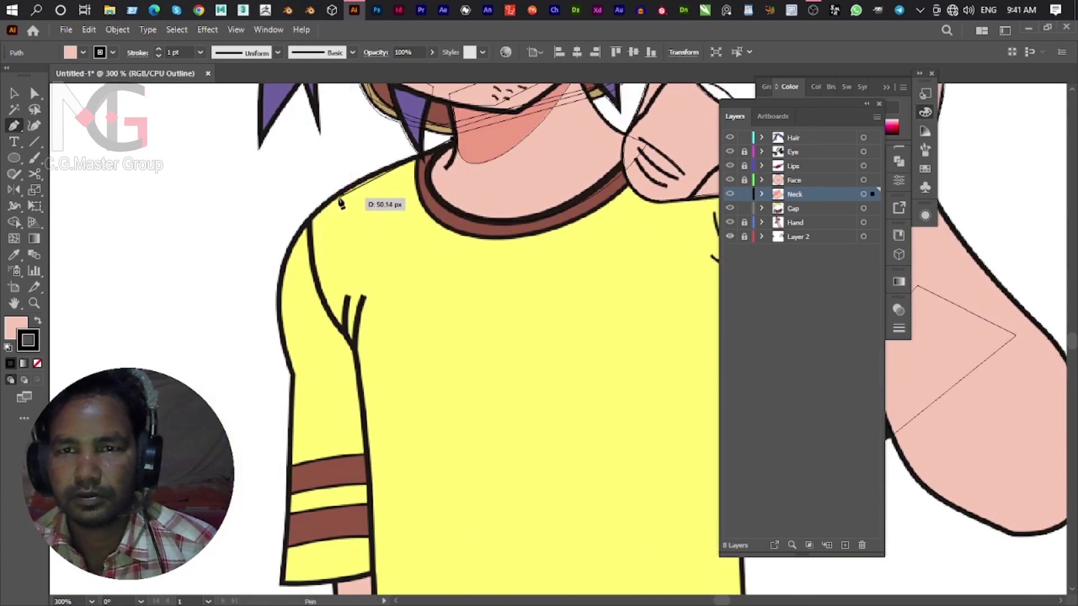
pyautogui.click(298, 212)
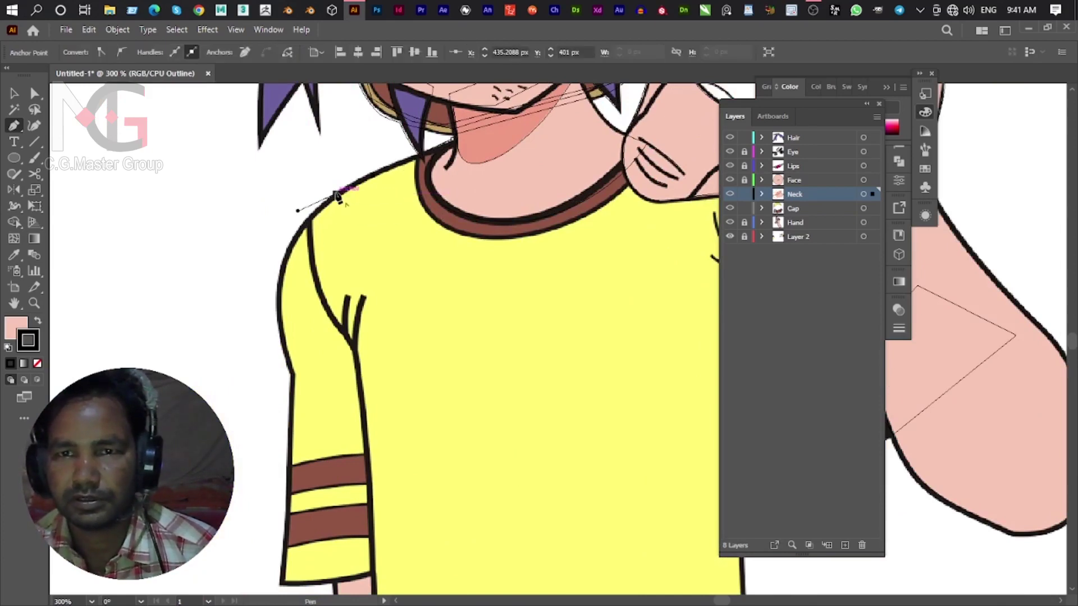
# Trace the sleeve's outer edge, bottom and inner corner with curved and corner points.
pyautogui.moveTo(290, 347); pyautogui.dragTo(248, 279)
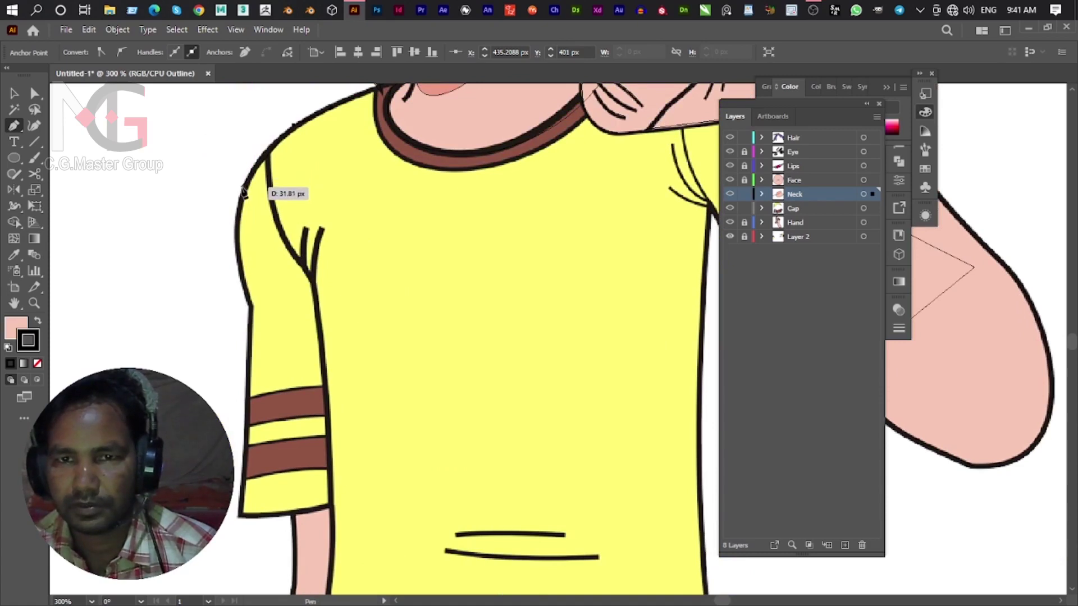
pyautogui.moveTo(235, 211); pyautogui.dragTo(237, 245)
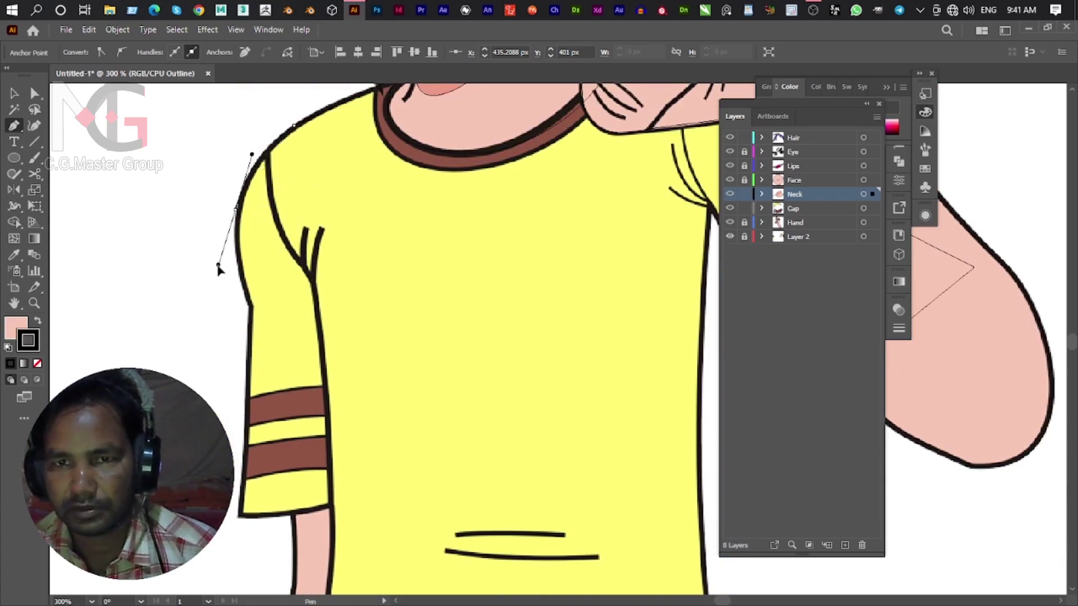
pyautogui.click(253, 308)
pyautogui.moveTo(269, 346); pyautogui.dragTo(270, 345)
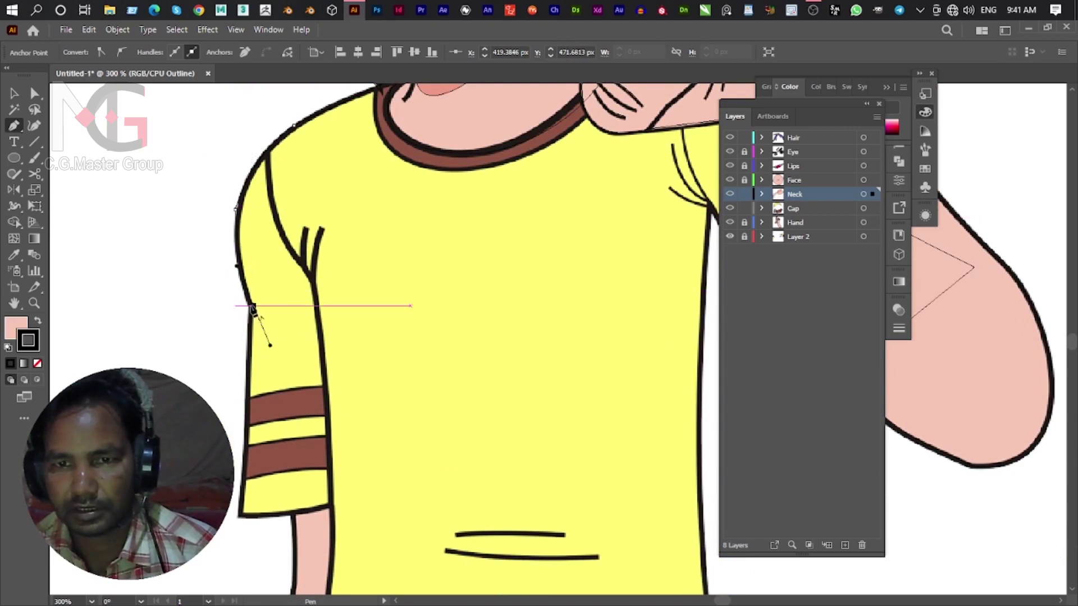
pyautogui.click(254, 308)
pyautogui.scroll(-3, 255, 310)
pyautogui.click(242, 415)
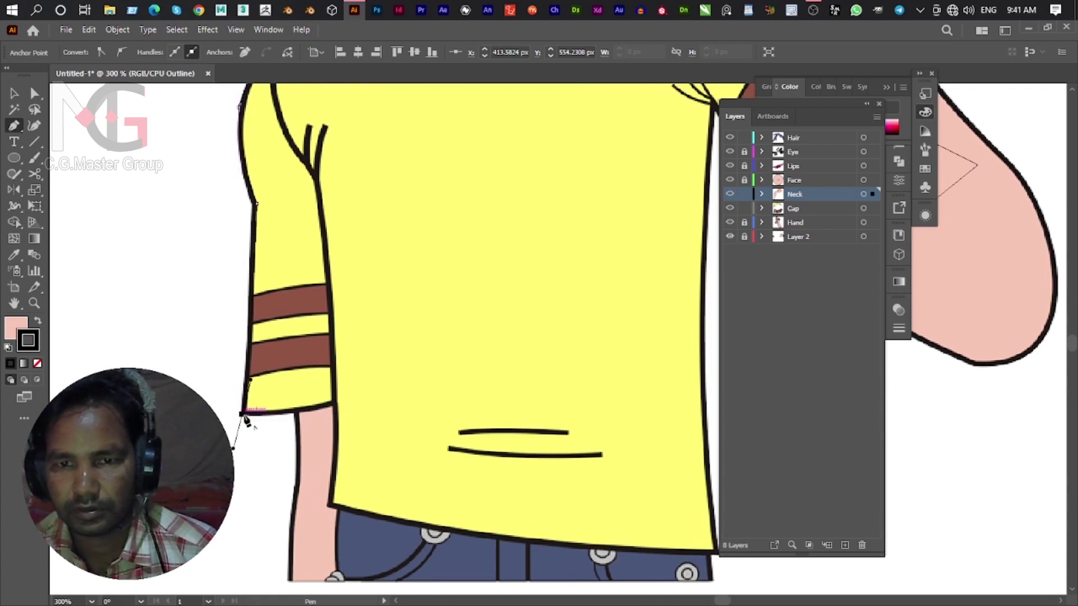
pyautogui.moveTo(335, 403); pyautogui.dragTo(371, 385)
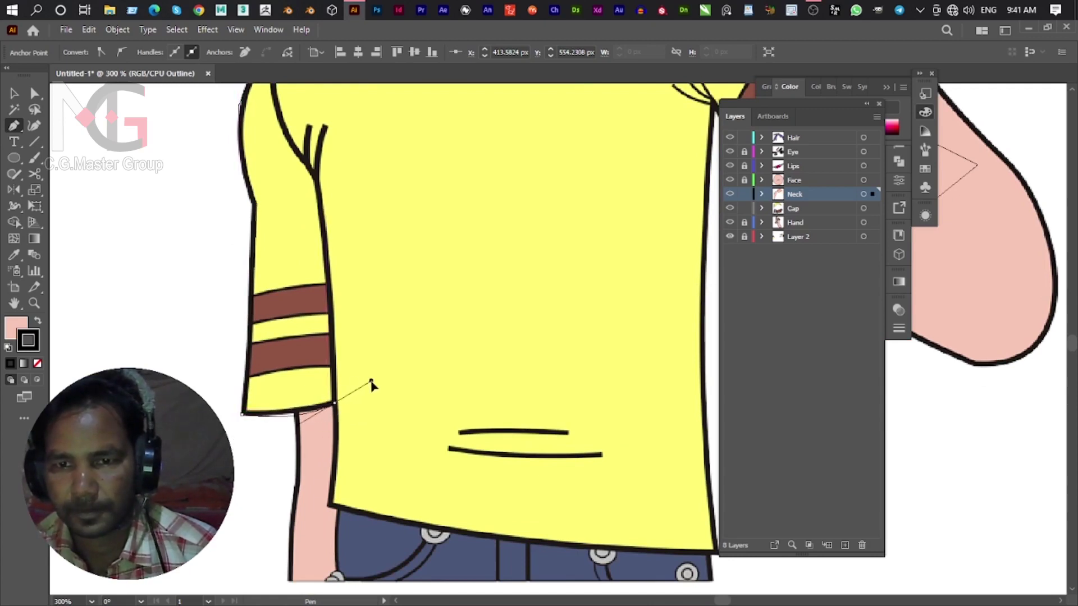
pyautogui.moveTo(316, 179); pyautogui.dragTo(319, 185)
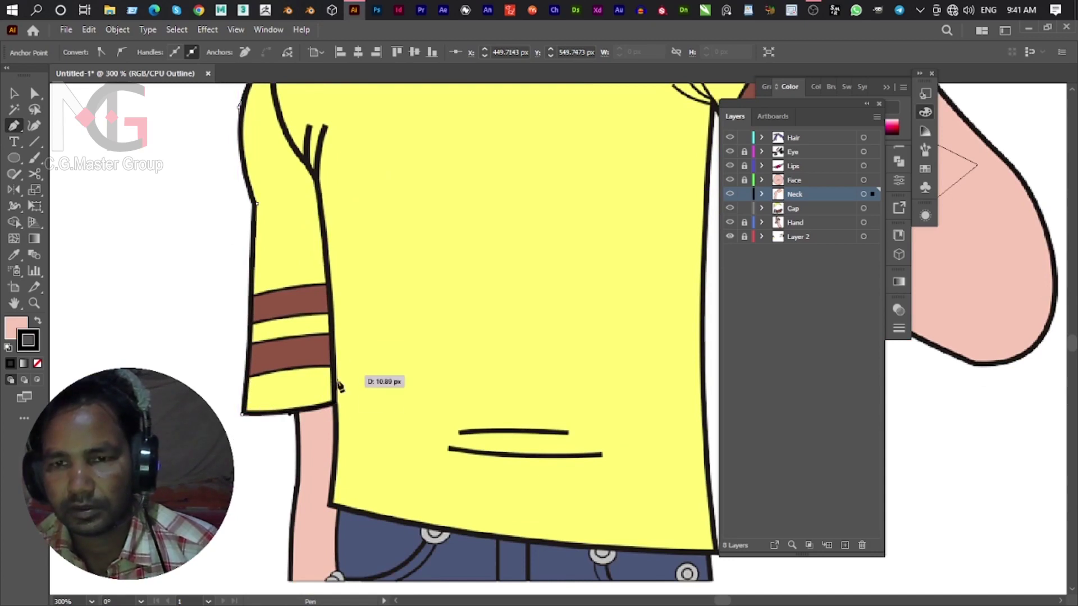
# Continue the outline to the shirt's lower-right corner and up its right side.
pyautogui.scroll(-3, 328, 430)
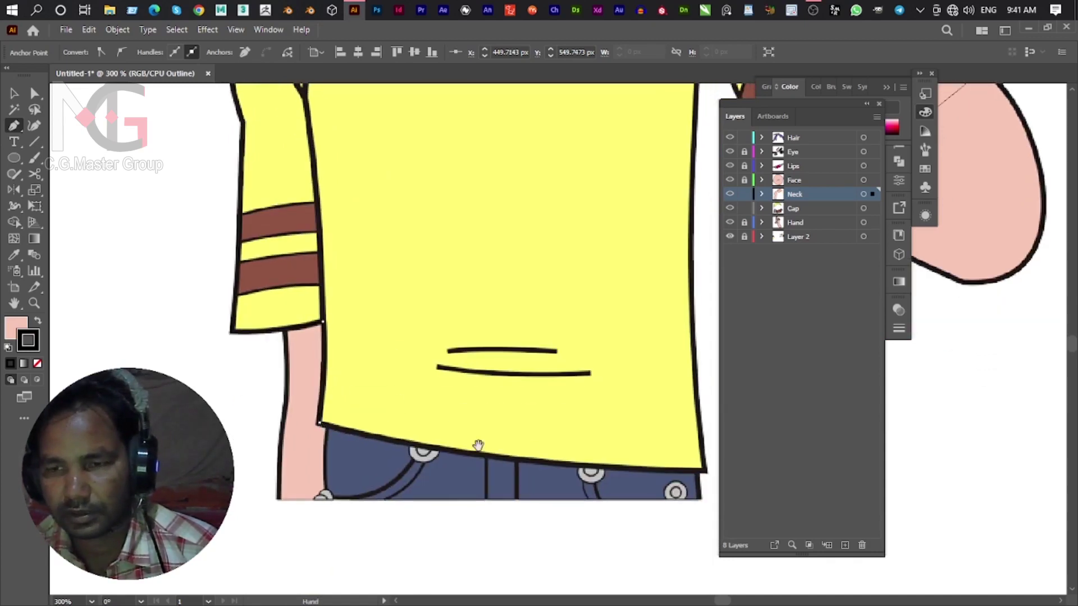
pyautogui.scroll(-2, 477, 445)
pyautogui.hscroll(4, 476, 445)
pyautogui.moveTo(533, 400); pyautogui.dragTo(680, 397)
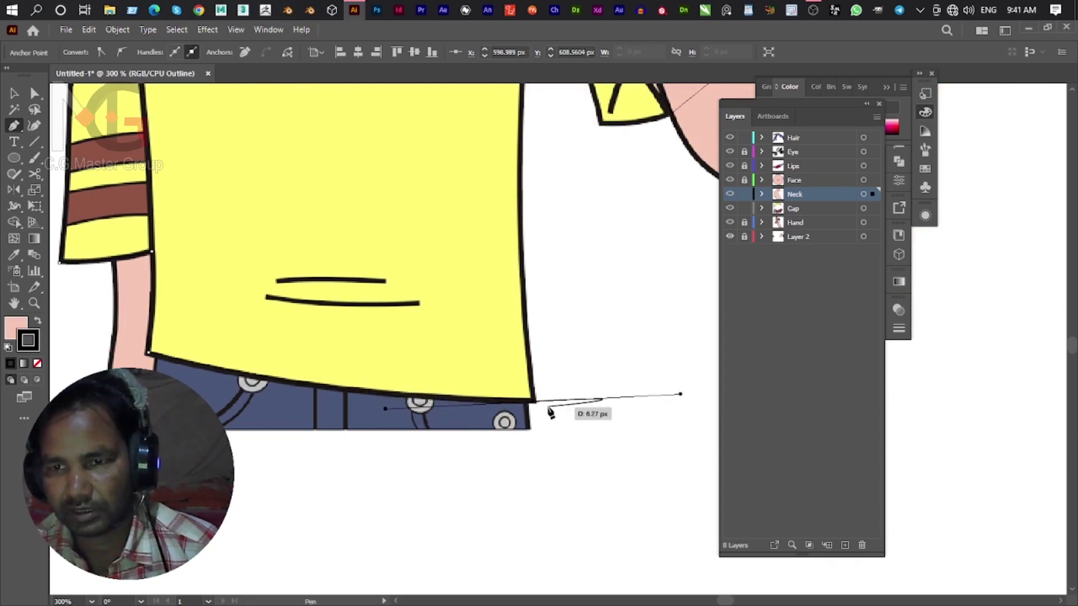
pyautogui.click(534, 400)
pyautogui.scroll(3, 521, 251)
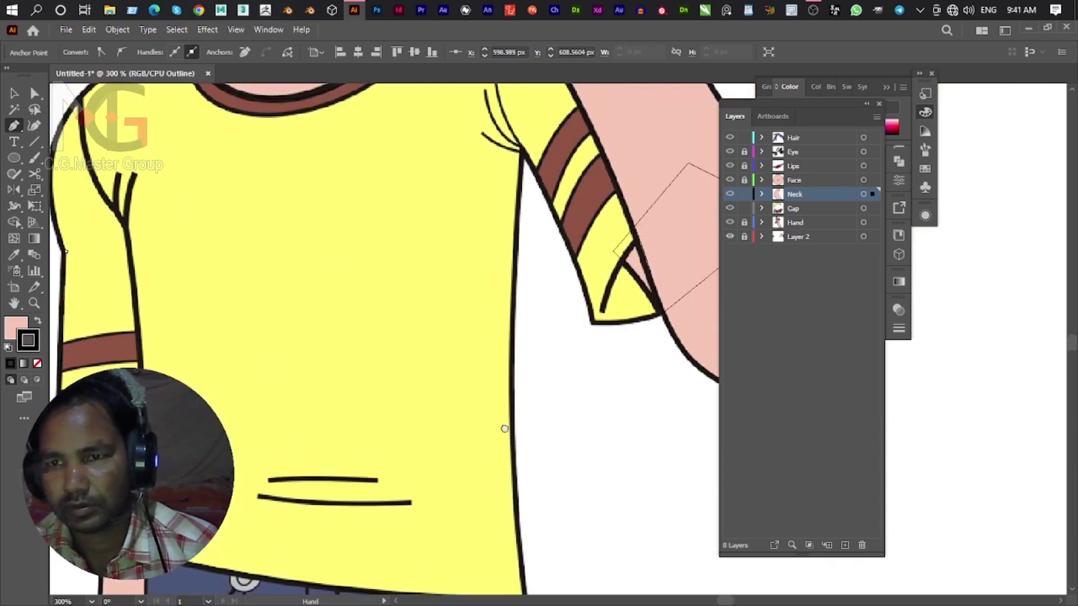
pyautogui.scroll(-1, 509, 336)
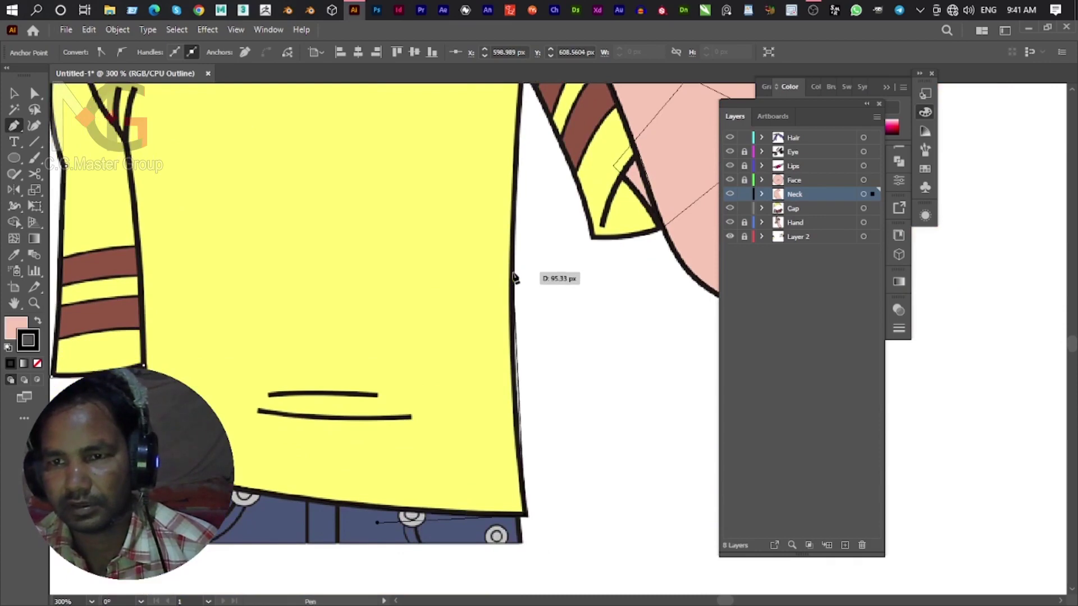
pyautogui.click(516, 217)
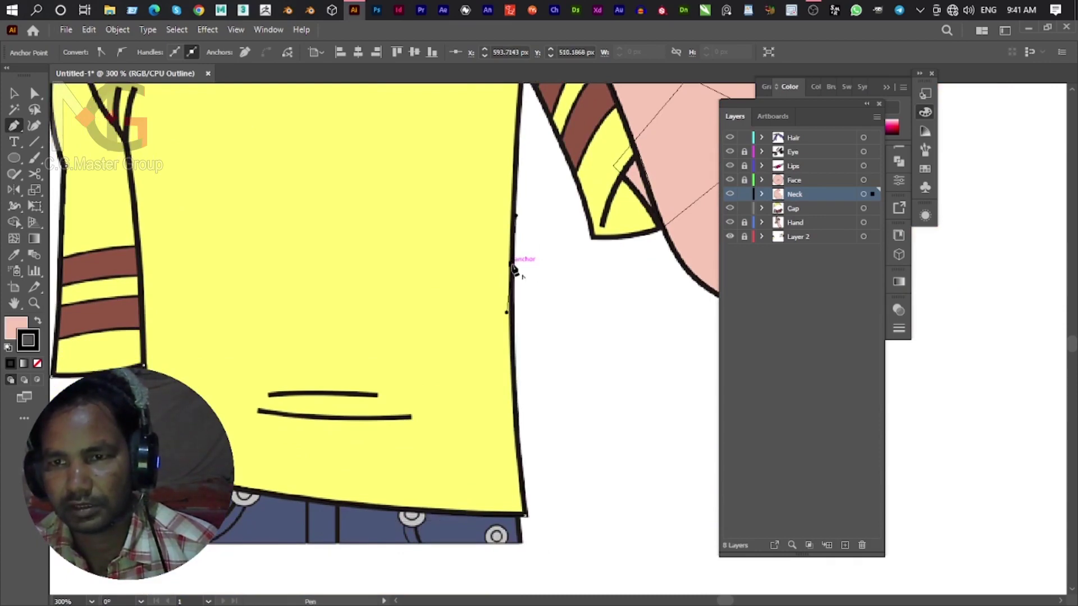
pyautogui.moveTo(519, 189); pyautogui.dragTo(485, 355)
pyautogui.moveTo(488, 229); pyautogui.dragTo(502, 206)
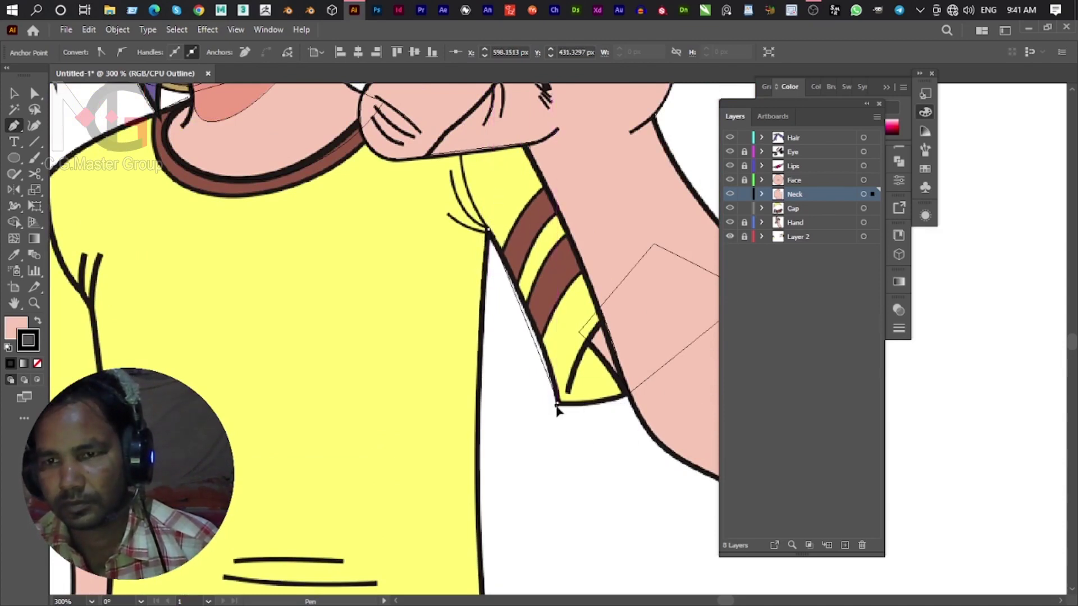
pyautogui.moveTo(560, 460); pyautogui.dragTo(560, 461)
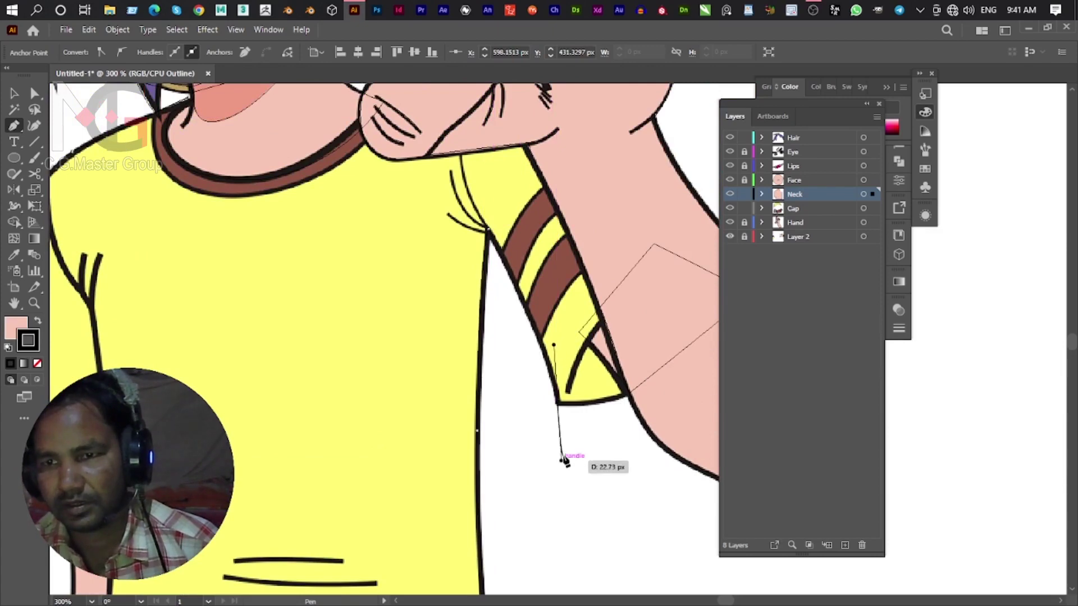
pyautogui.click(557, 404)
# Trace the right sleeve cuff up under the hand to the neck, then start at the left shoulder.
pyautogui.moveTo(668, 399); pyautogui.dragTo(436, 426)
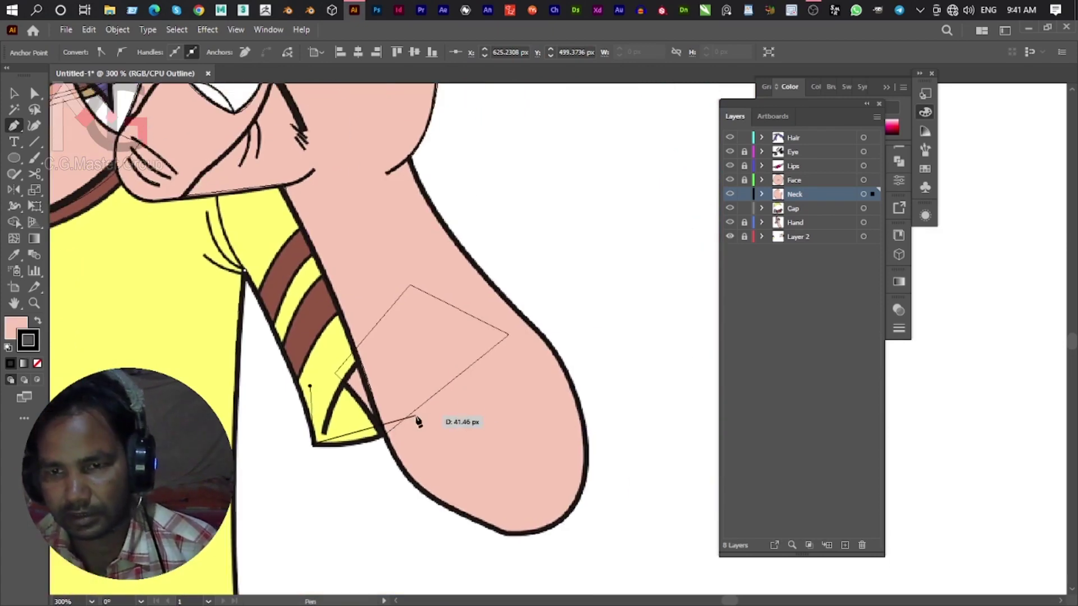
pyautogui.moveTo(465, 370); pyautogui.dragTo(502, 343)
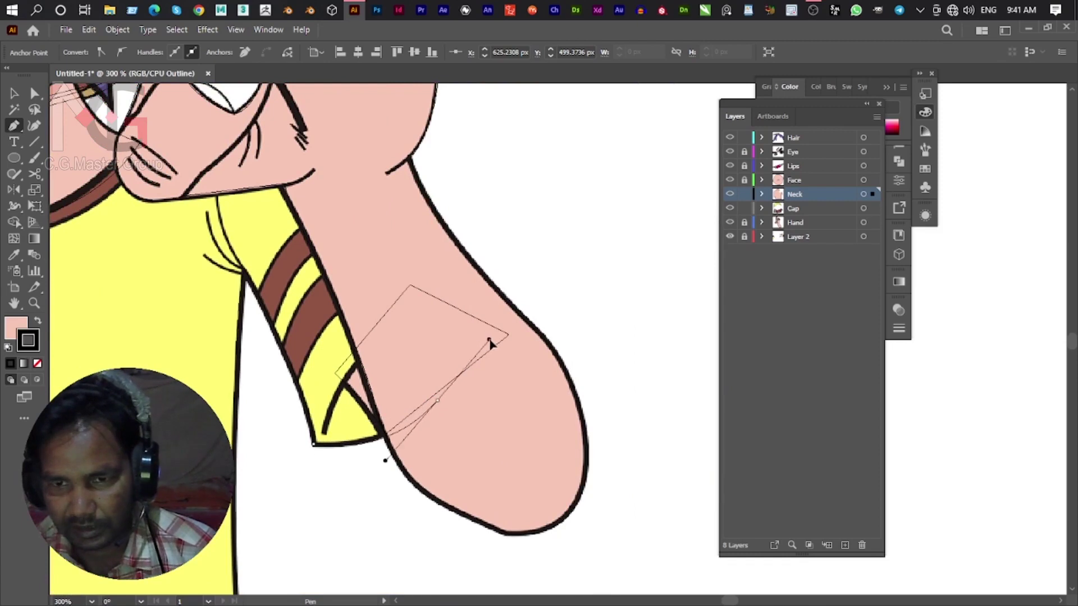
pyautogui.click(438, 402)
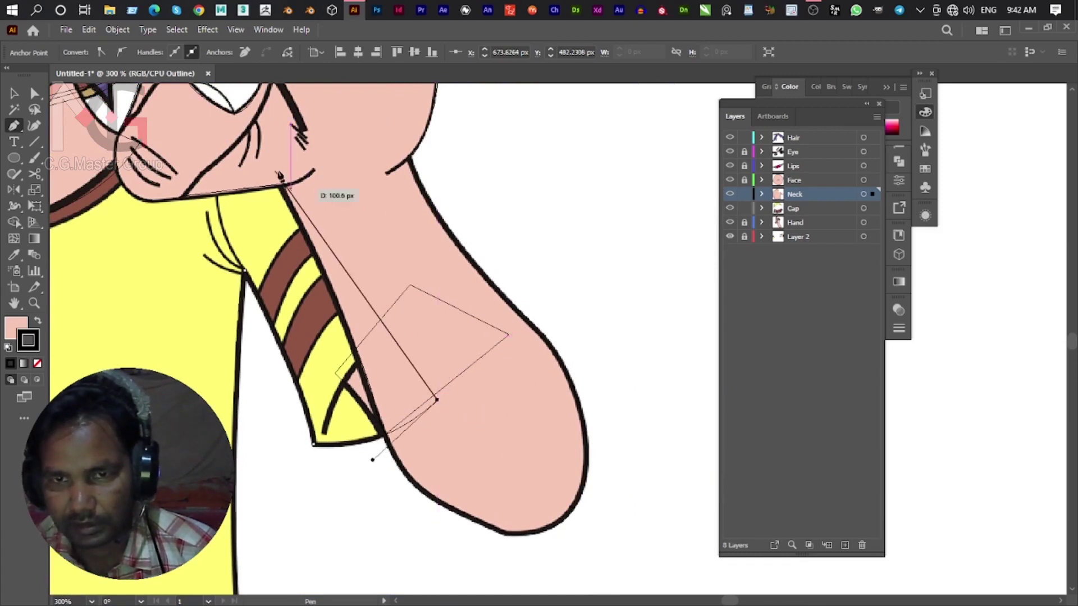
pyautogui.moveTo(276, 153)
pyautogui.mouseDown()
pyautogui.moveTo(230, 143)
pyautogui.moveTo(516, 230)
pyautogui.mouseUp()
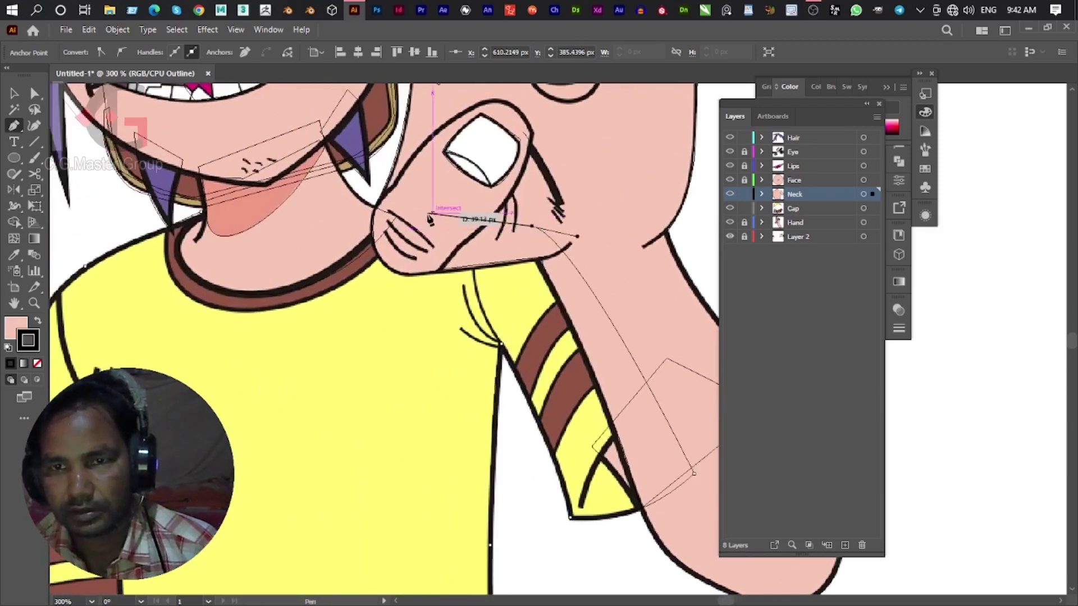
pyautogui.moveTo(397, 213); pyautogui.dragTo(392, 212)
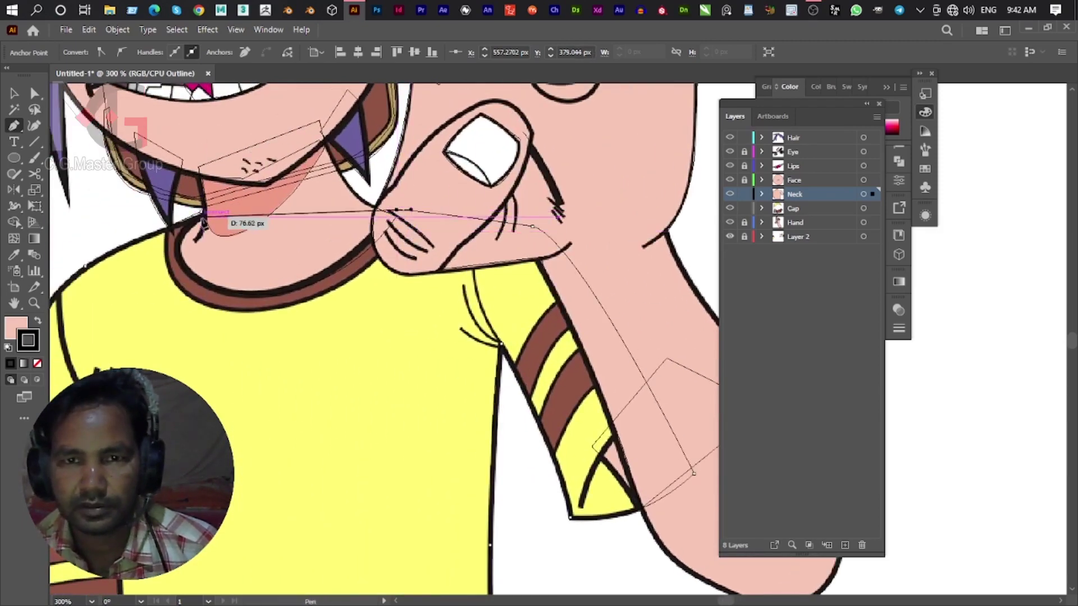
pyautogui.moveTo(266, 188); pyautogui.dragTo(137, 238)
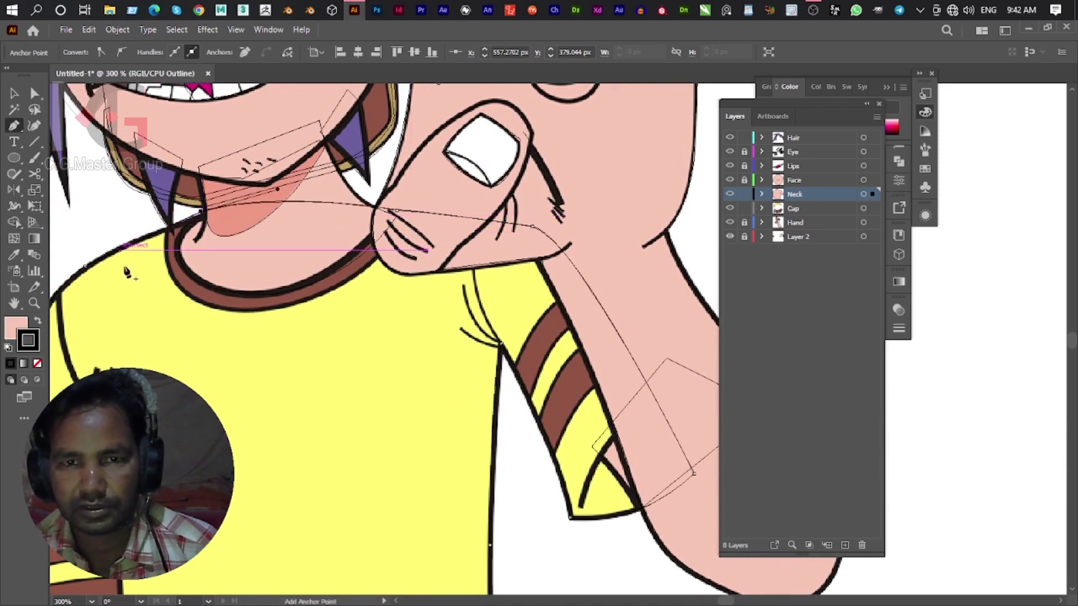
pyautogui.moveTo(301, 312); pyautogui.dragTo(373, 211)
pyautogui.moveTo(227, 317)
pyautogui.mouseDown()
pyautogui.moveTo(260, 245)
pyautogui.moveTo(252, 289)
pyautogui.mouseUp()
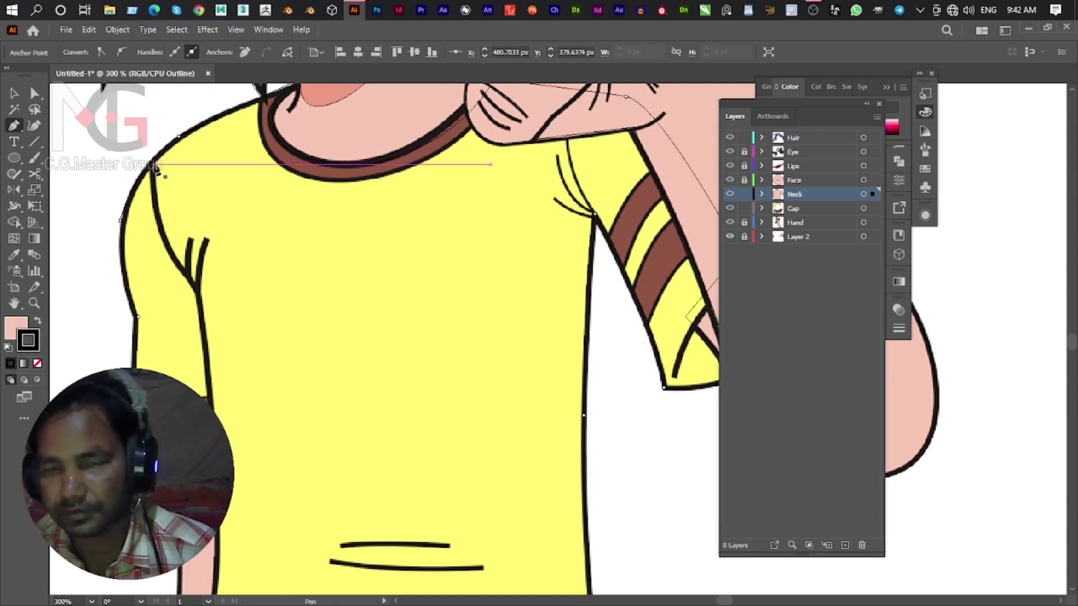
pyautogui.click(137, 218)
# Trace the shirt's left side down to where the sleeve meets the arm.
pyautogui.click(258, 358)
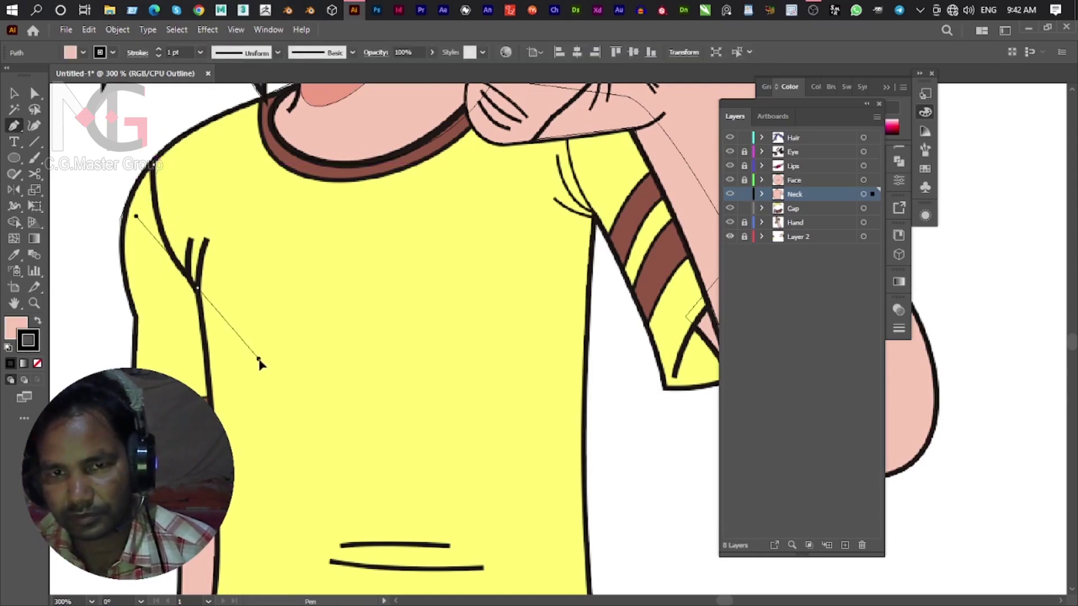
pyautogui.moveTo(258, 364); pyautogui.dragTo(257, 376)
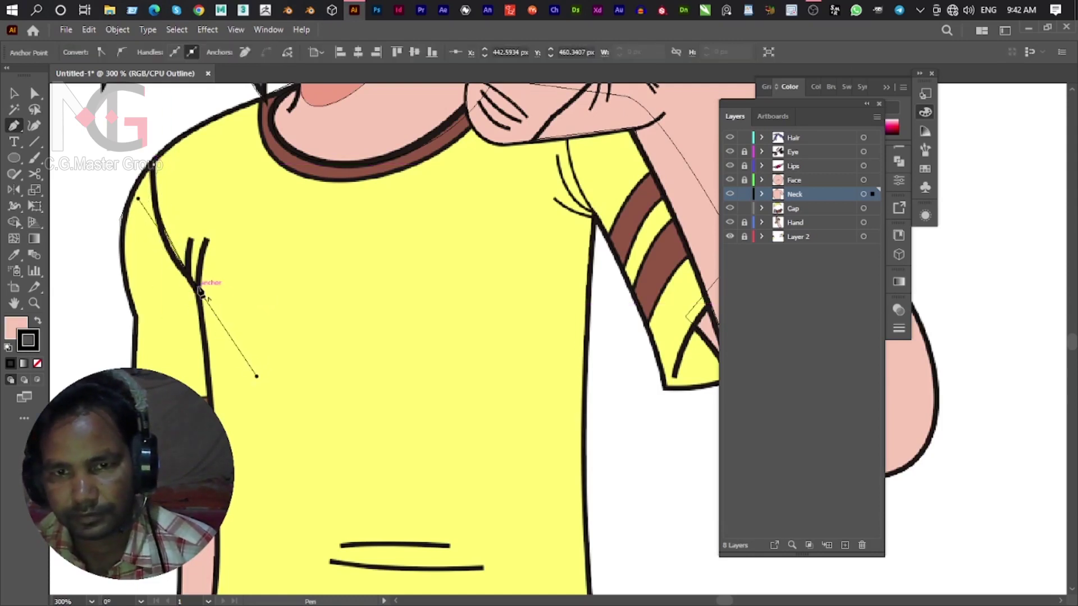
pyautogui.scroll(-3, 212, 349)
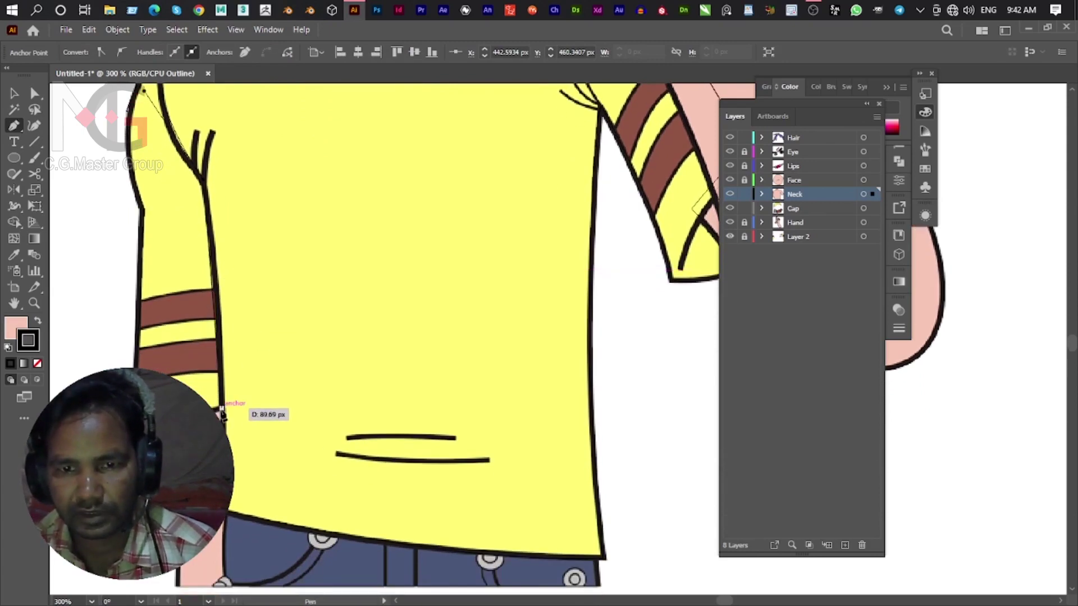
pyautogui.moveTo(221, 408)
pyautogui.mouseDown()
pyautogui.moveTo(213, 431)
pyautogui.moveTo(223, 415)
pyautogui.mouseUp()
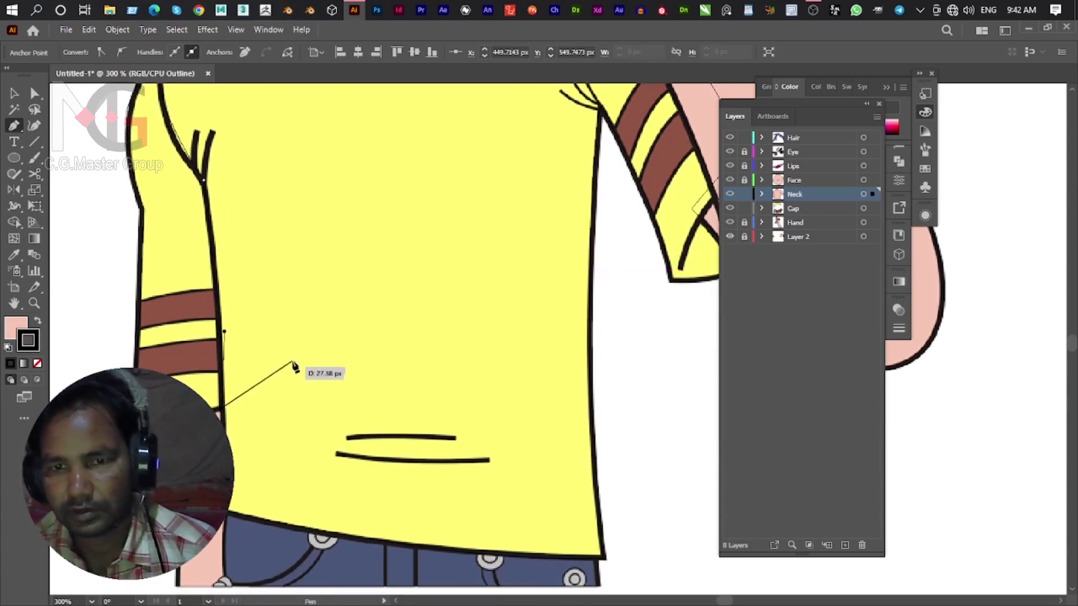
pyautogui.scroll(1, 323, 376)
pyautogui.scroll(-2, 390, 330)
pyautogui.scroll(4, 431, 123)
pyautogui.scroll(2, 442, 314)
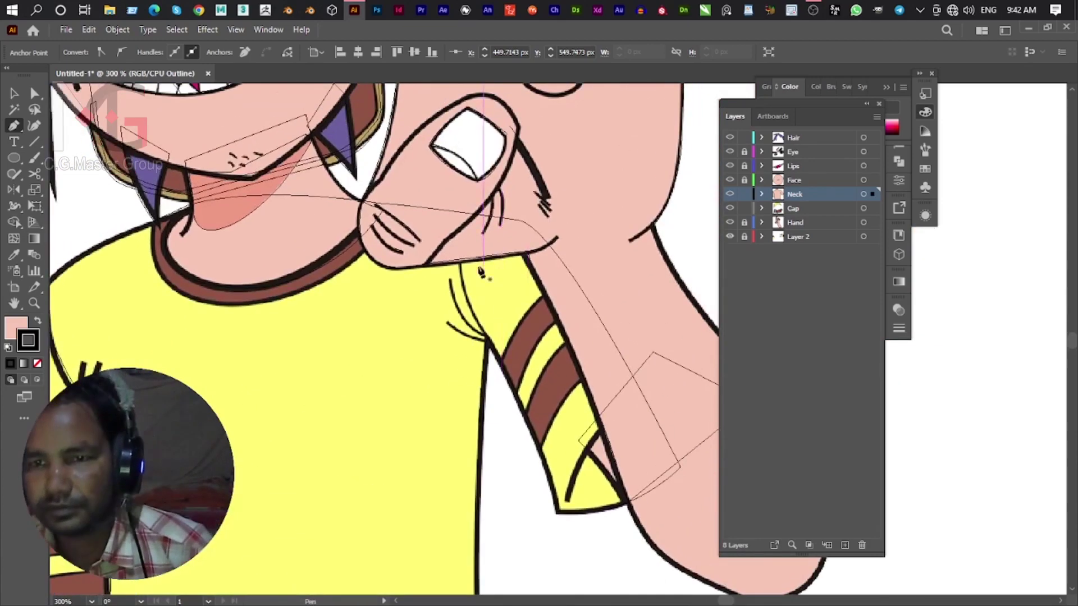
# Trace the curved crease line at the right shoulder, ending on a corner anchor.
pyautogui.click(459, 240)
pyautogui.moveTo(487, 338); pyautogui.dragTo(534, 414)
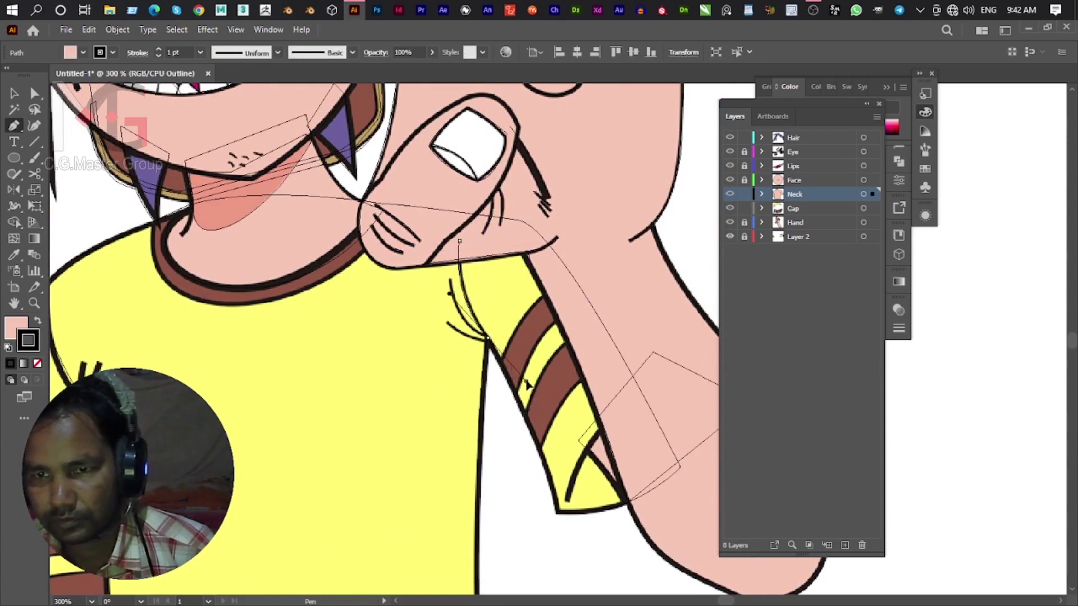
pyautogui.moveTo(521, 375); pyautogui.dragTo(522, 376)
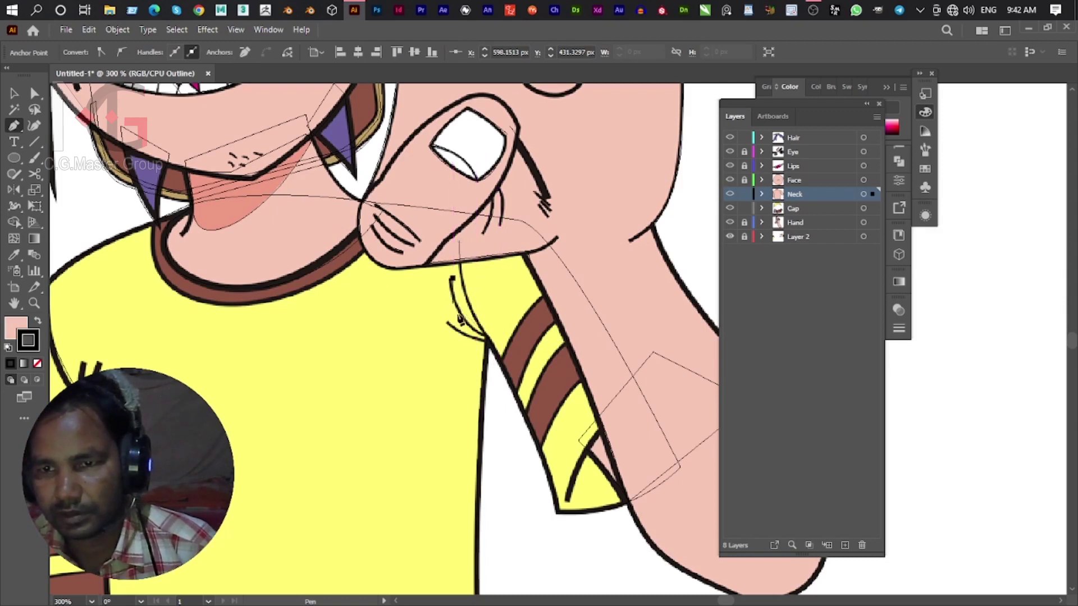
pyautogui.click(484, 339)
pyautogui.moveTo(484, 339); pyautogui.dragTo(501, 353)
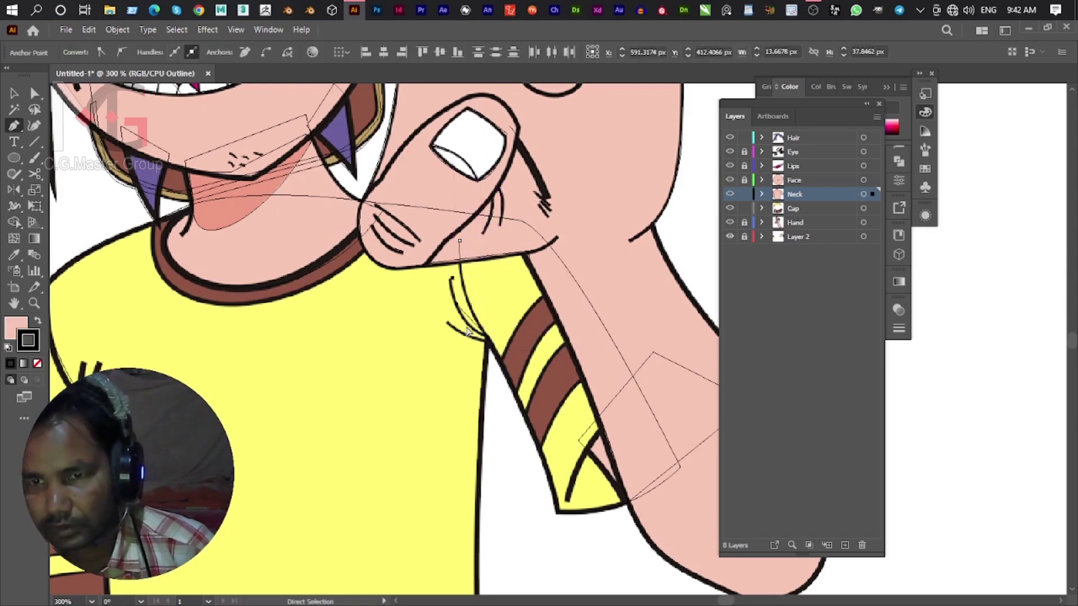
pyautogui.moveTo(501, 353); pyautogui.dragTo(467, 321)
pyautogui.scroll(1, 468, 321)
pyautogui.scroll(2, 533, 371)
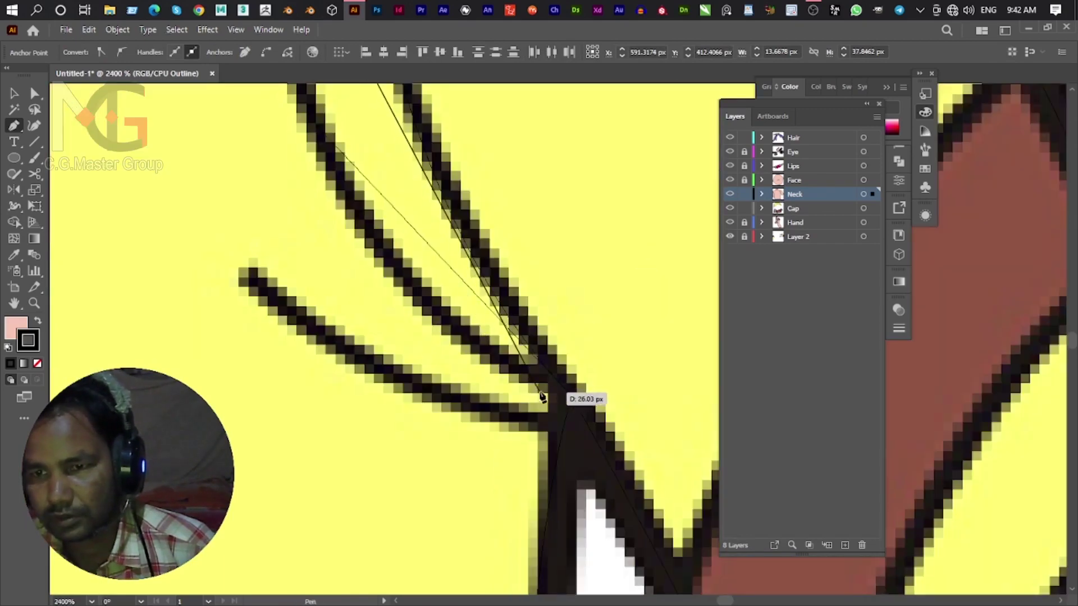
pyautogui.moveTo(543, 384)
pyautogui.mouseDown()
pyautogui.moveTo(520, 402)
pyautogui.moveTo(545, 386)
pyautogui.mouseUp()
pyautogui.click(545, 386)
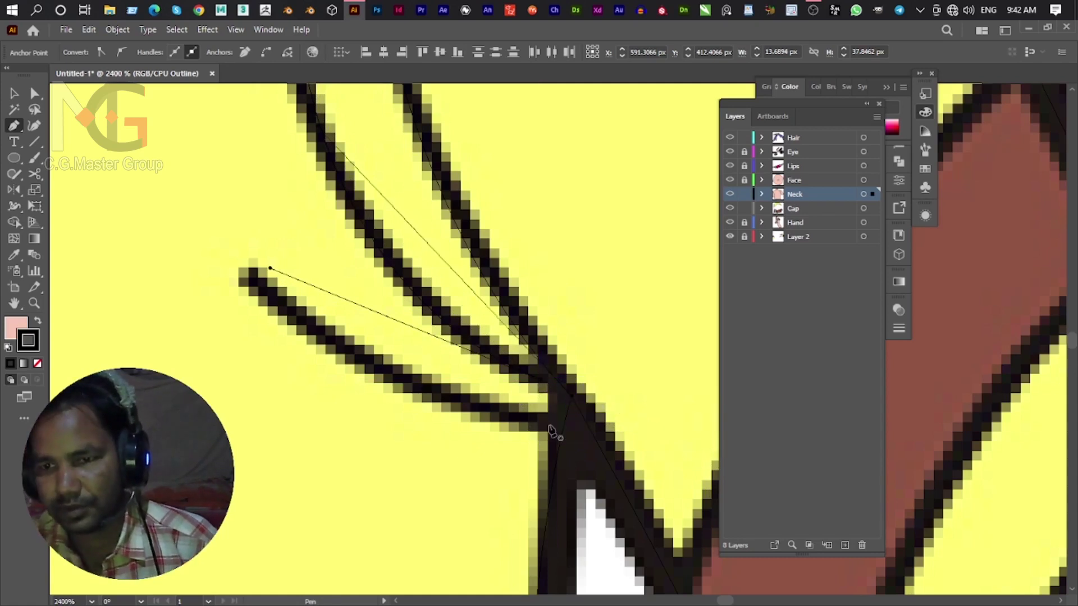
# Add the crease tip and draw the fork line from its top to its base.
pyautogui.moveTo(250, 270); pyautogui.dragTo(164, 145)
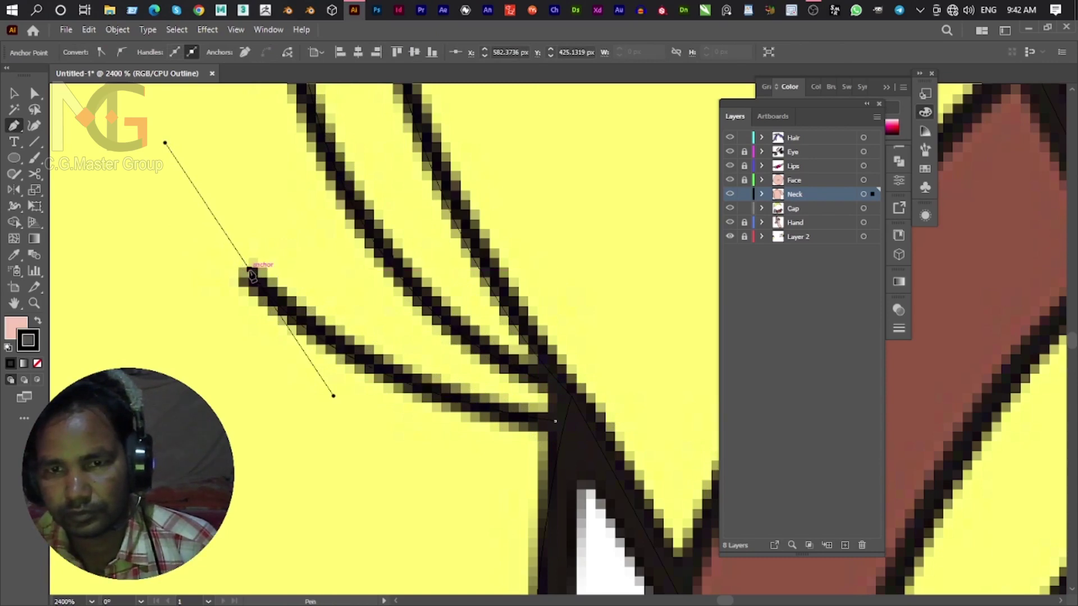
pyautogui.scroll(-7, 255, 273)
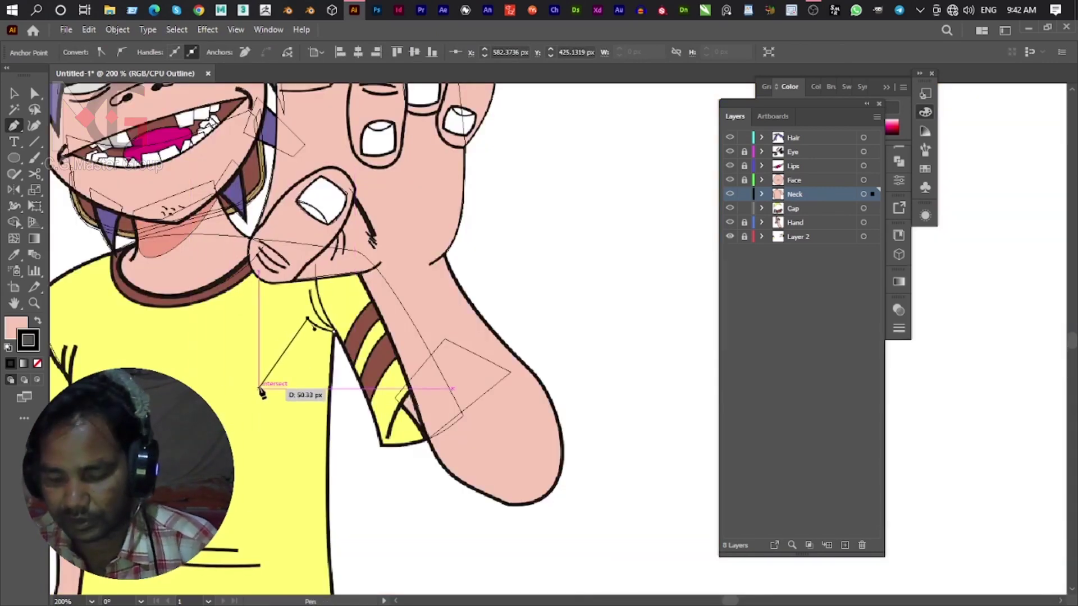
pyautogui.scroll(3, 309, 320)
pyautogui.scroll(1, 534, 264)
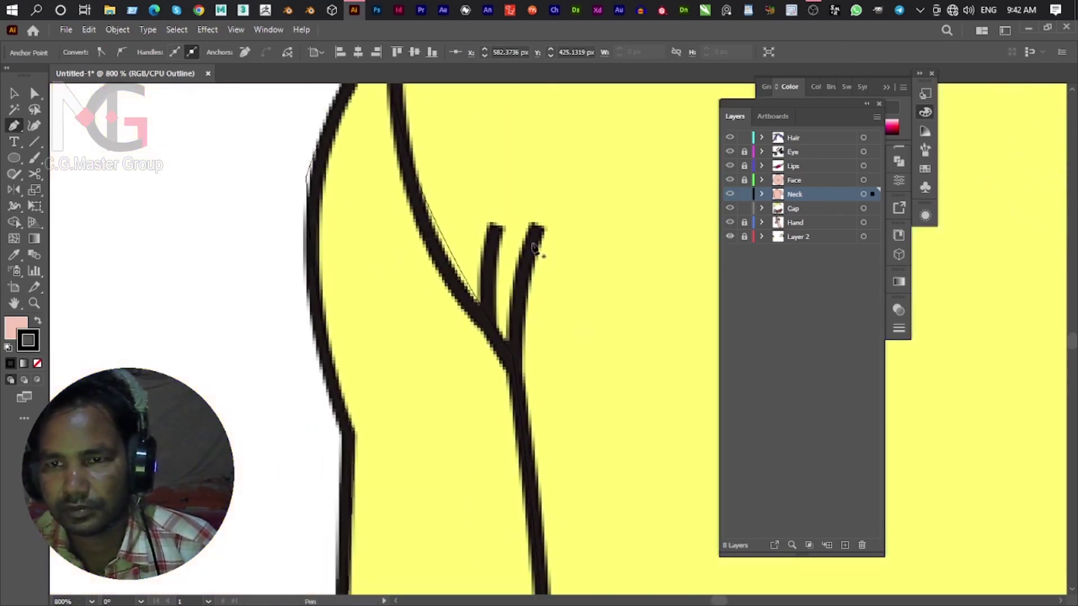
pyautogui.click(538, 226)
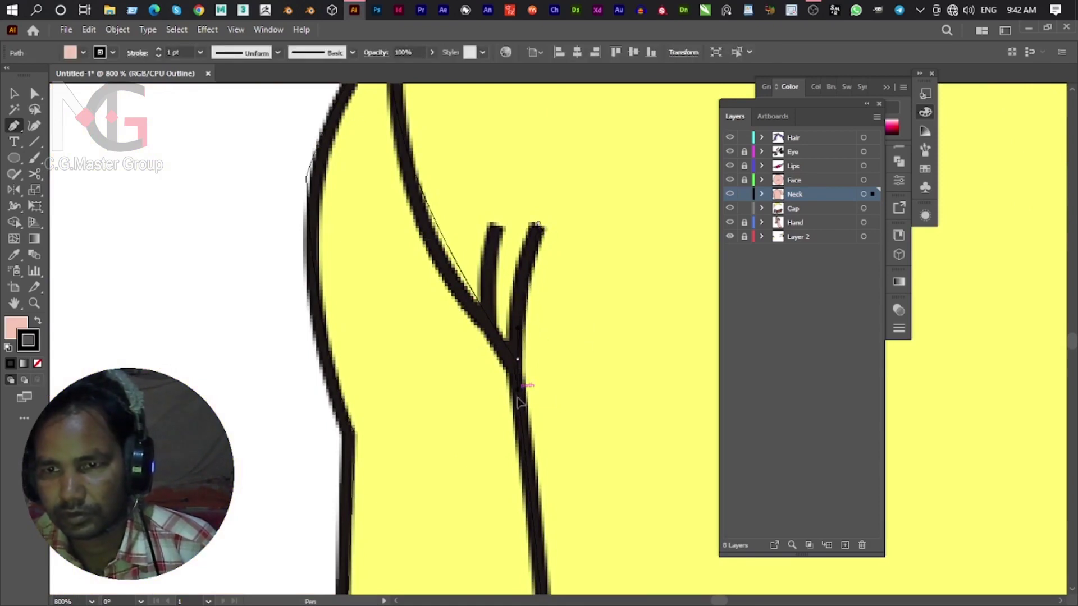
pyautogui.click(518, 360)
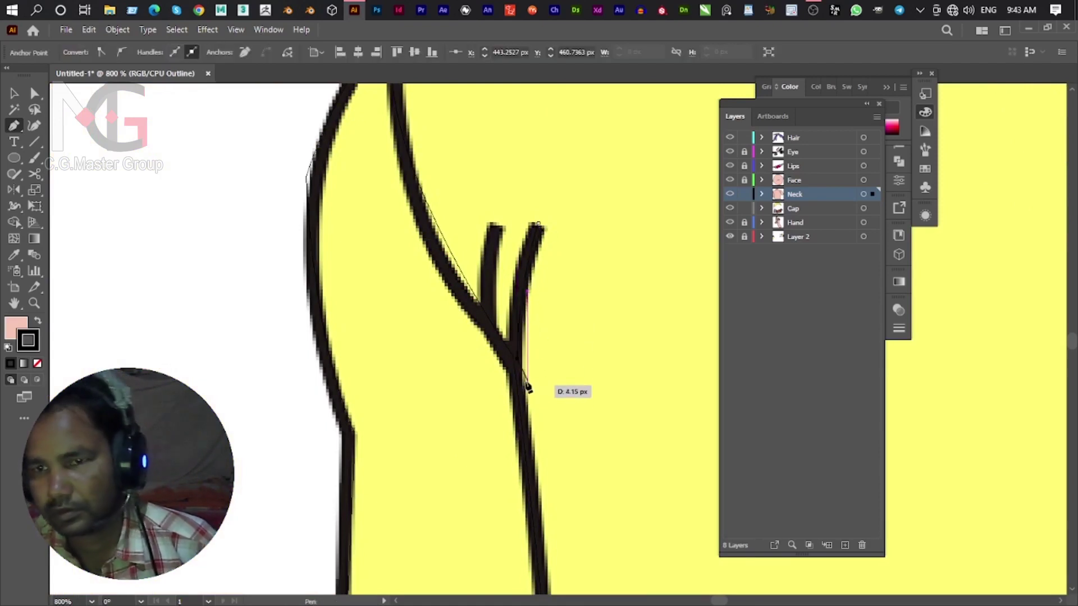
pyautogui.scroll(3, 525, 348)
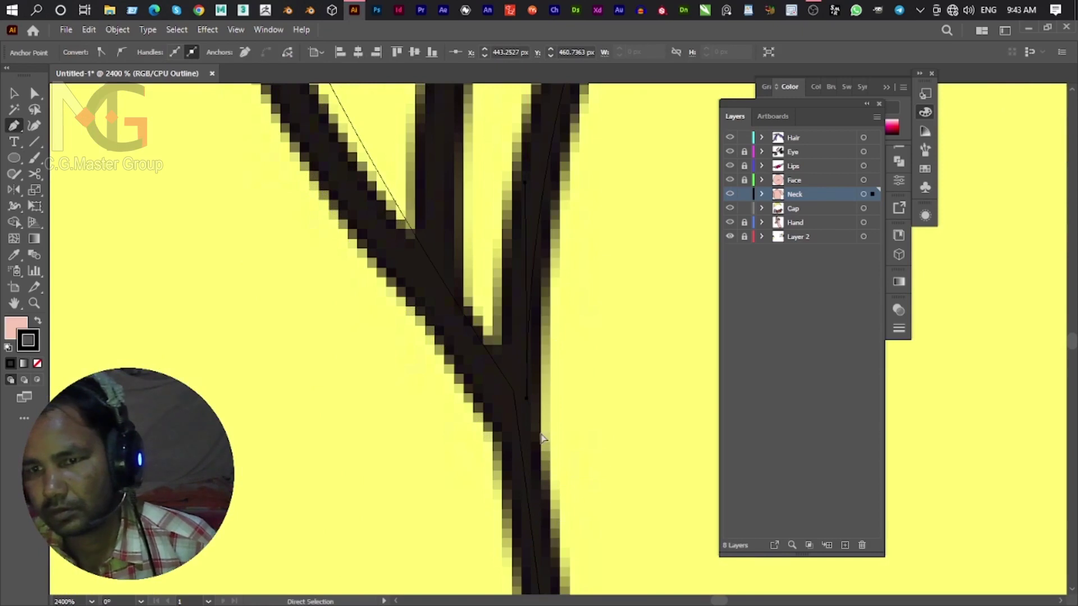
pyautogui.scroll(-3, 490, 226)
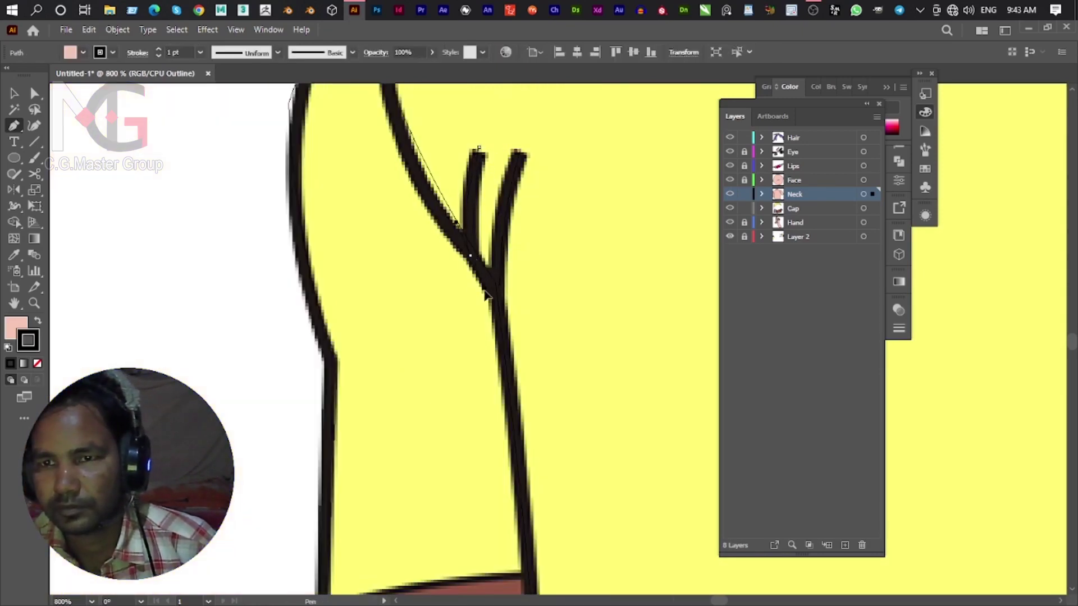
pyautogui.click(474, 260)
pyautogui.moveTo(470, 261); pyautogui.dragTo(471, 264)
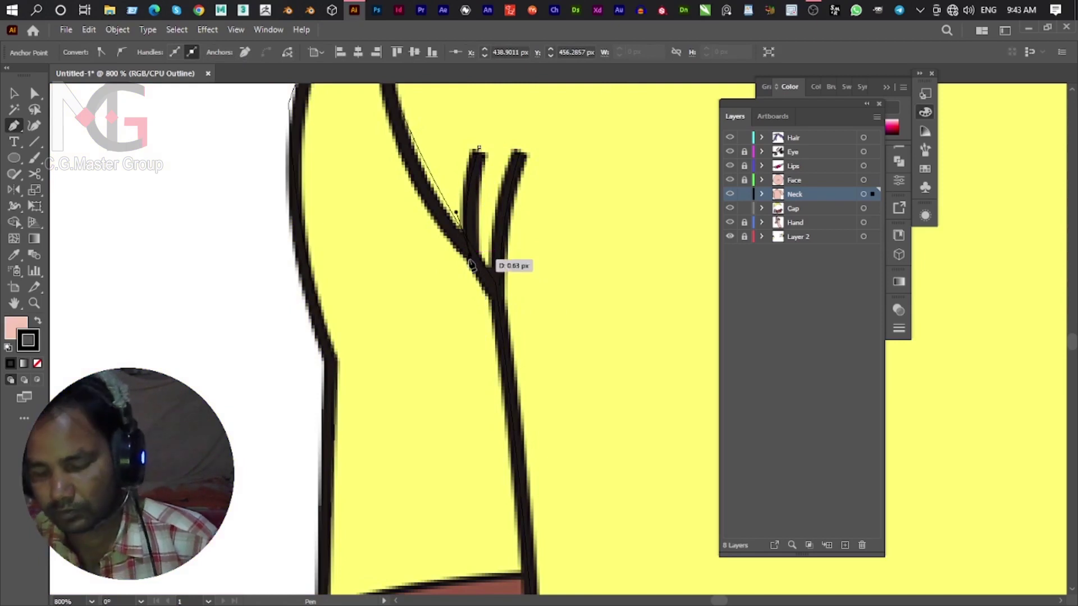
# With Direct Selection, move the fork junction anchor and adjust the shoulder curve handle.
pyautogui.press('a')
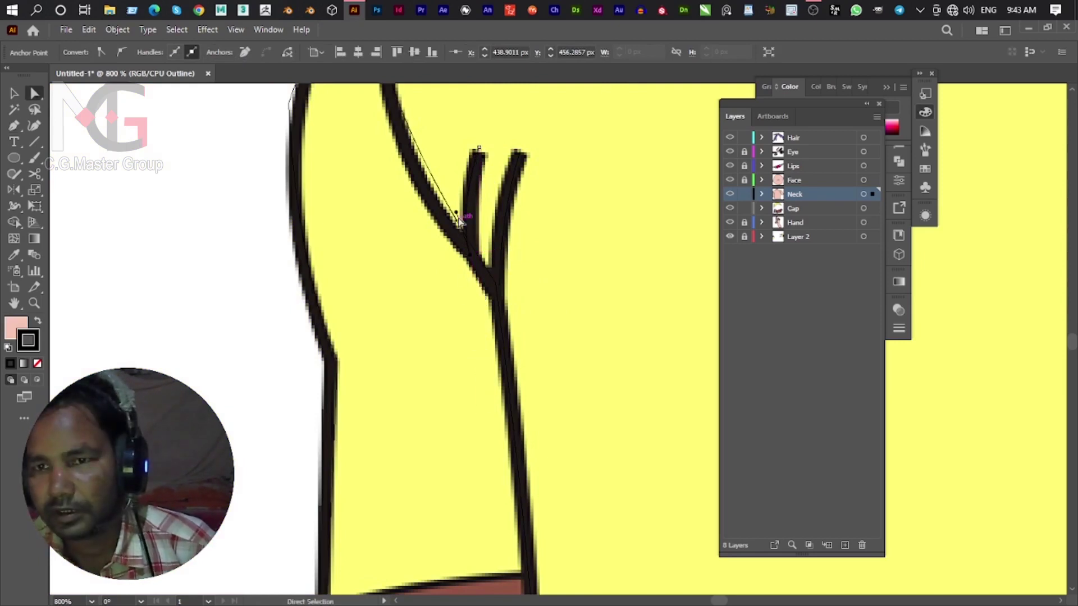
pyautogui.moveTo(504, 303); pyautogui.dragTo(485, 262)
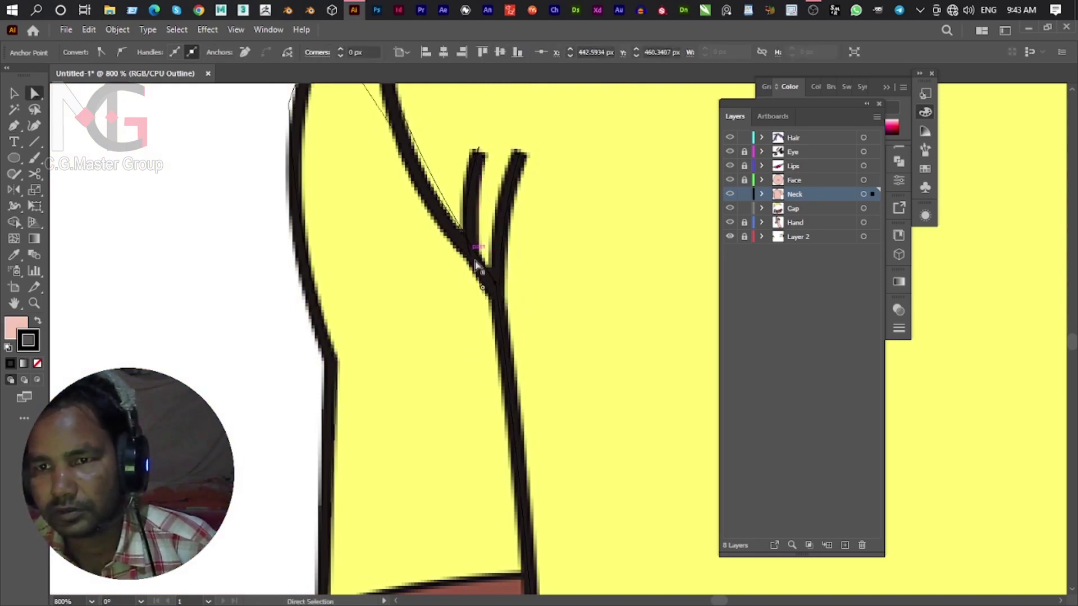
pyautogui.scroll(-3, 379, 194)
pyautogui.moveTo(361, 135); pyautogui.dragTo(354, 153)
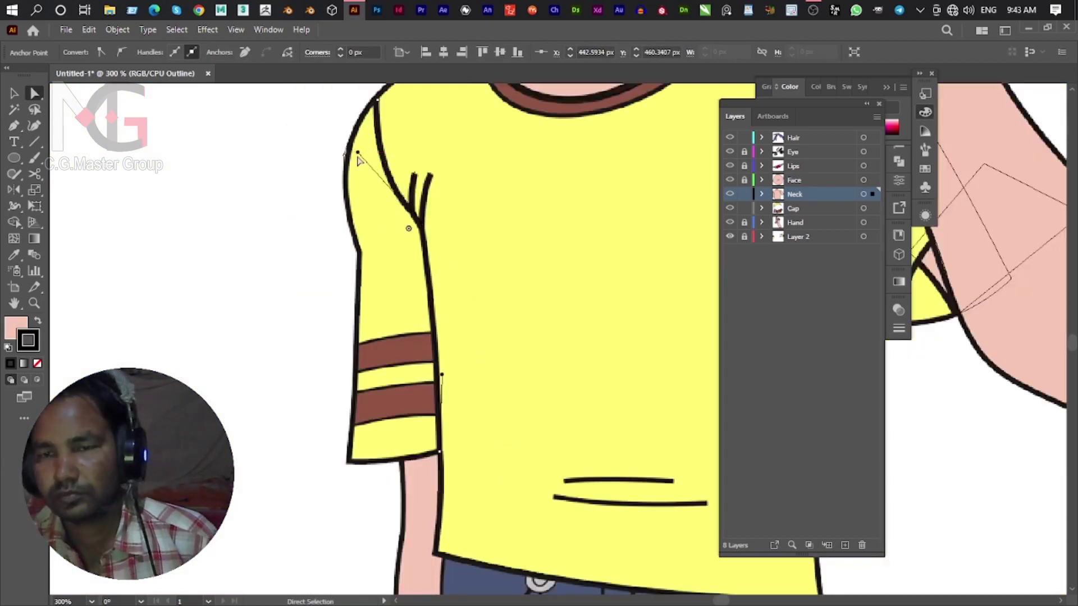
pyautogui.scroll(-3, 358, 156)
pyautogui.hscroll(2, 370, 214)
pyautogui.scroll(3, 388, 272)
pyautogui.scroll(2, 386, 272)
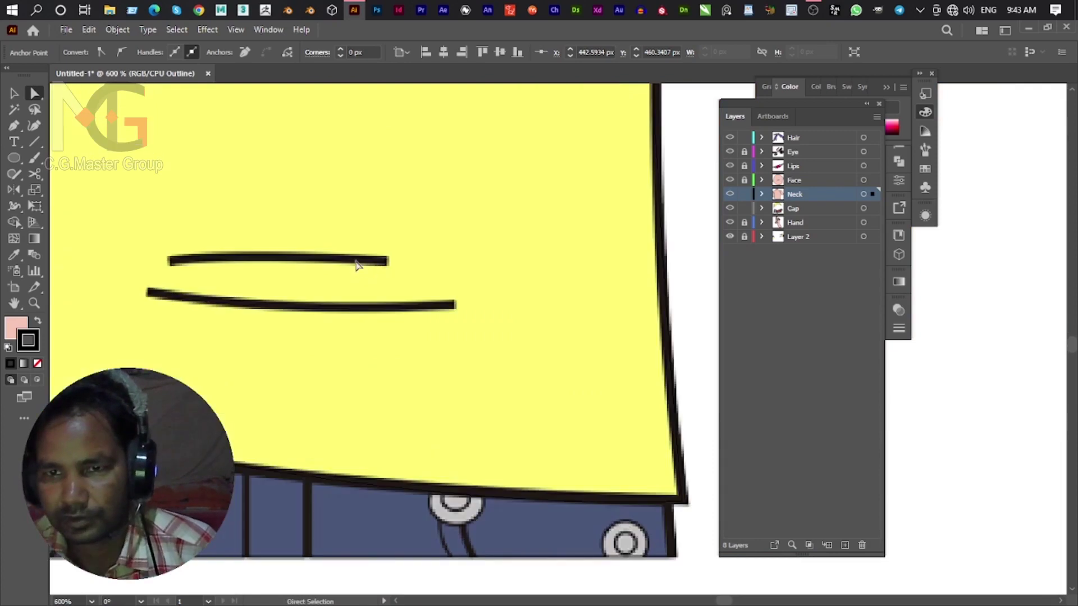
# Trace the upper hem line with the Pen tool, ending on a corner anchor.
pyautogui.press('p')
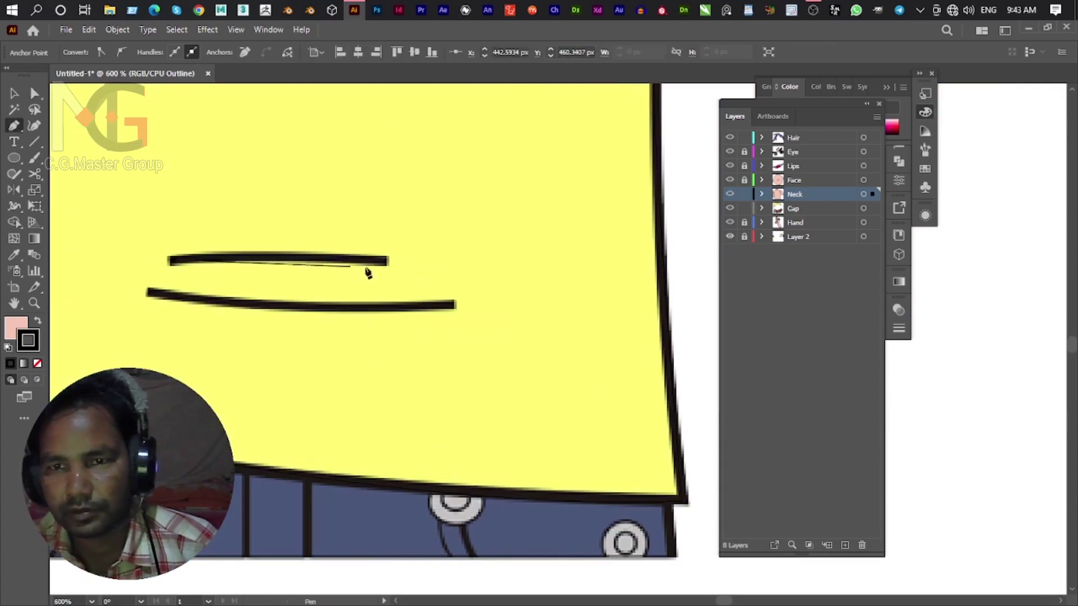
pyautogui.click(385, 261)
pyautogui.click(386, 261)
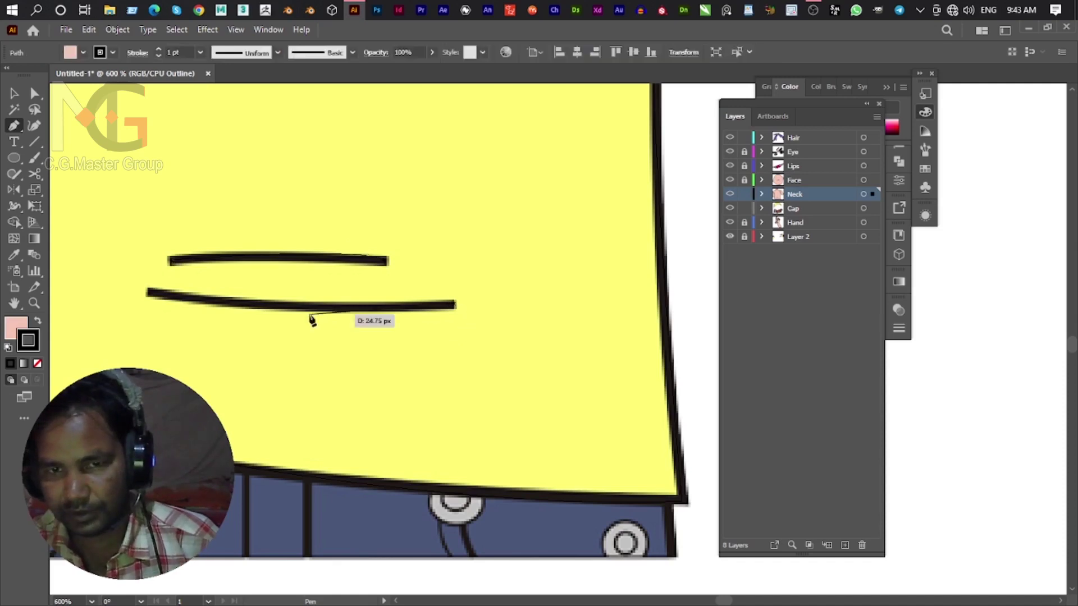
# Start a curved path at the lower hem line's left end.
pyautogui.moveTo(150, 293); pyautogui.dragTo(24, 265)
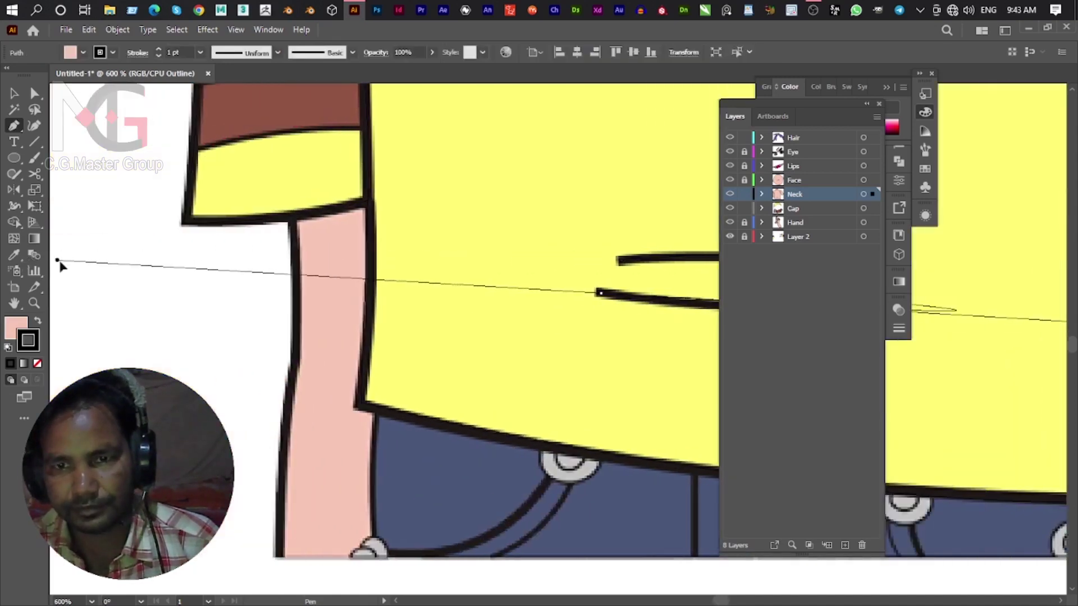
pyautogui.moveTo(23, 265)
pyautogui.mouseDown()
pyautogui.moveTo(534, 278)
pyautogui.moveTo(255, 282)
pyautogui.mouseUp()
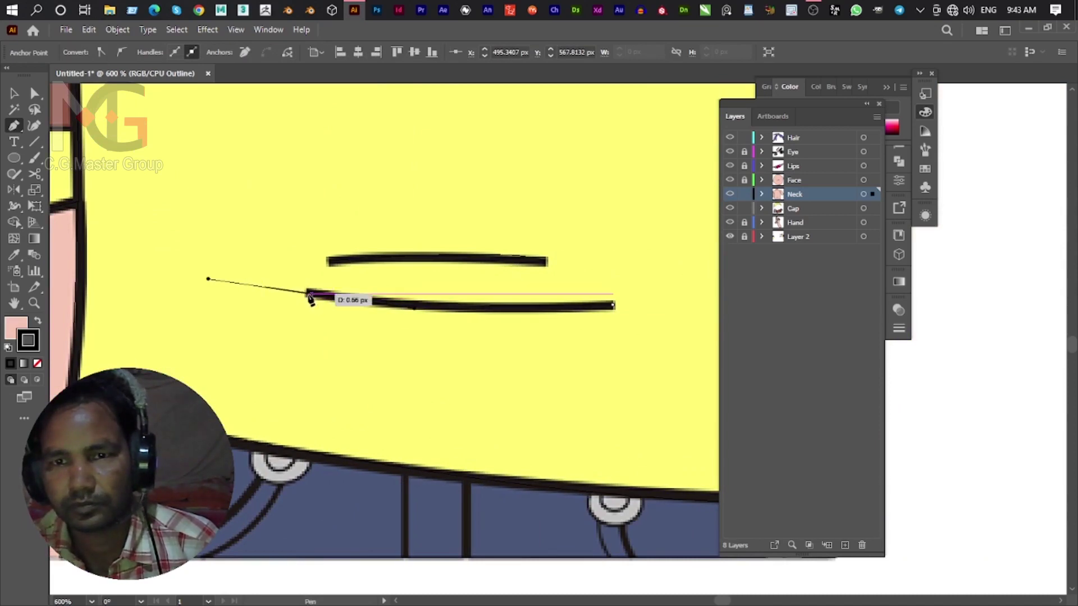
pyautogui.scroll(6, 311, 298)
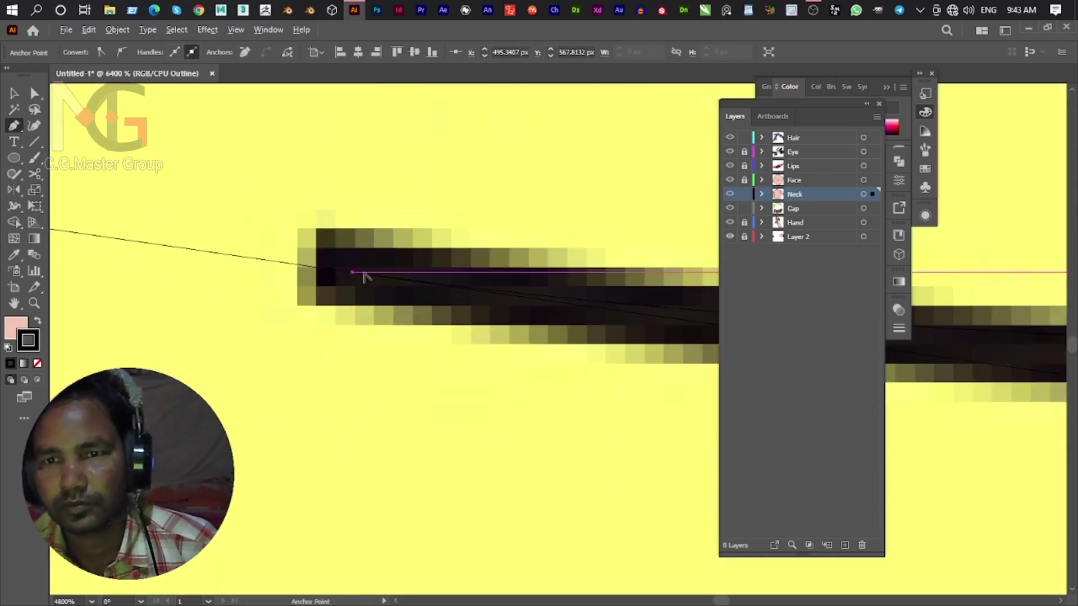
pyautogui.scroll(4, 365, 277)
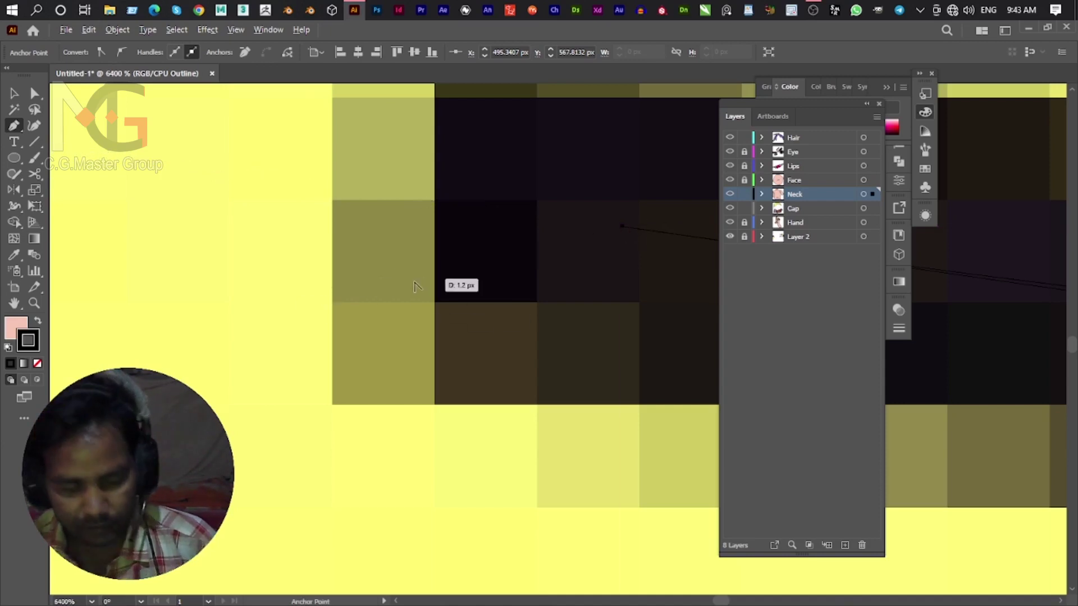
pyautogui.scroll(-3, 449, 284)
pyautogui.scroll(-5, 404, 295)
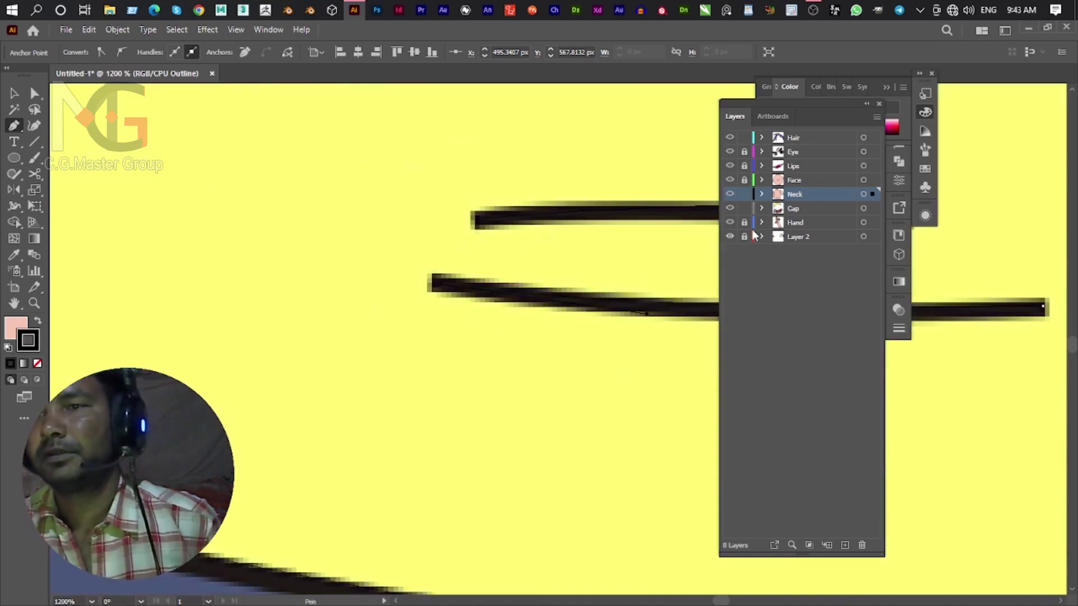
pyautogui.scroll(-2, 578, 272)
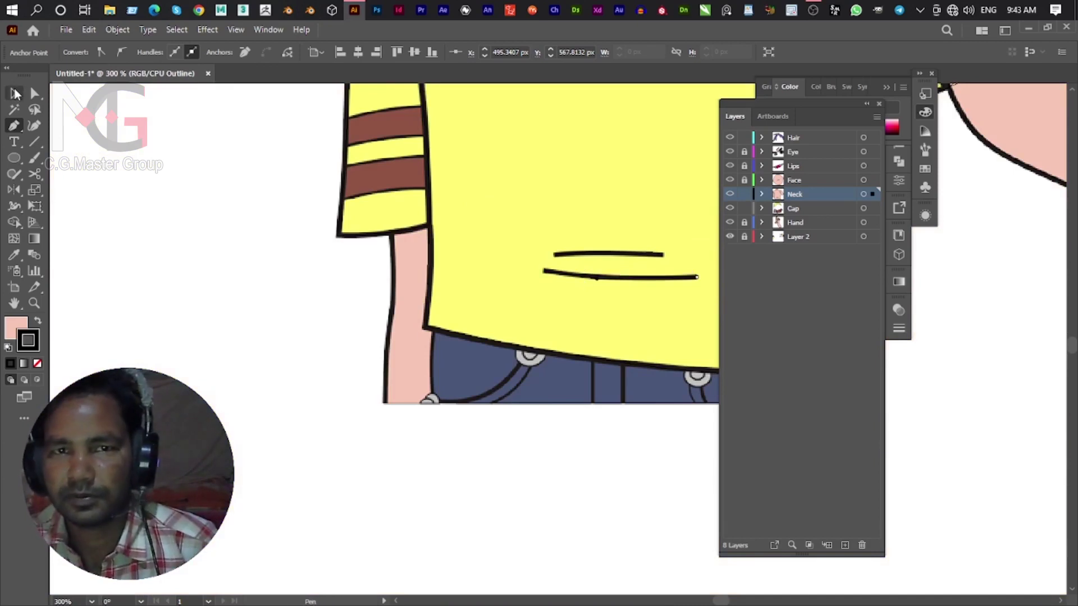
pyautogui.click(15, 94)
pyautogui.scroll(-5, 377, 243)
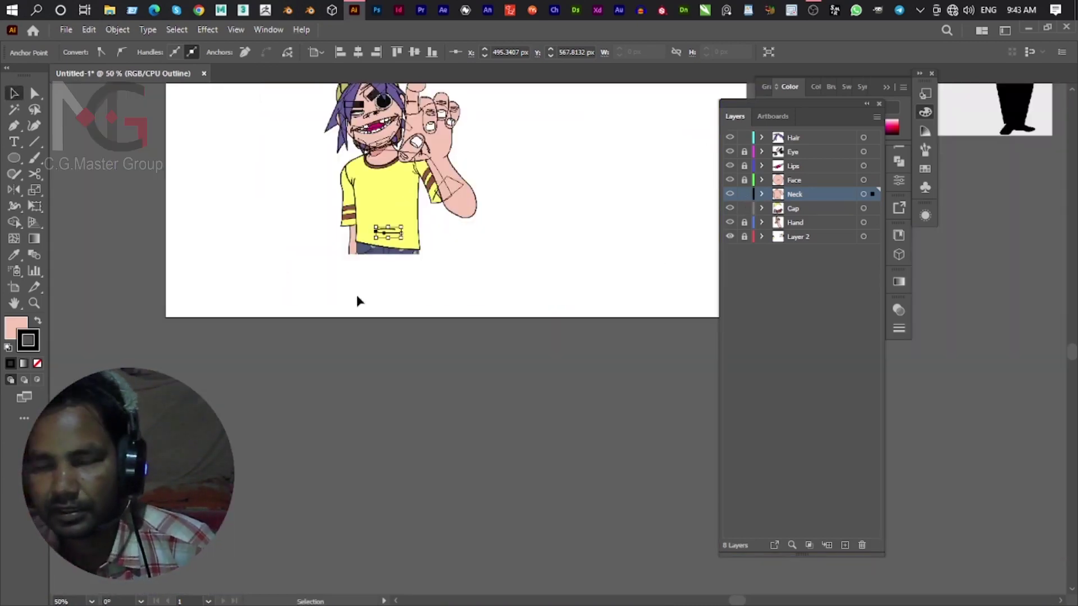
pyautogui.moveTo(272, 315); pyautogui.dragTo(424, 166)
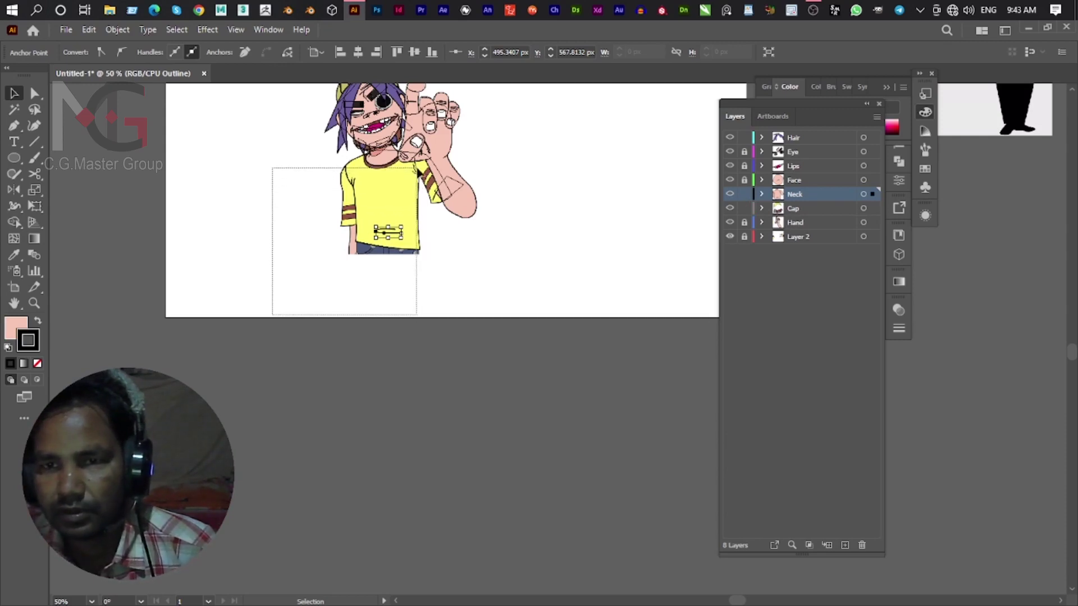
pyautogui.moveTo(425, 169); pyautogui.dragTo(425, 168)
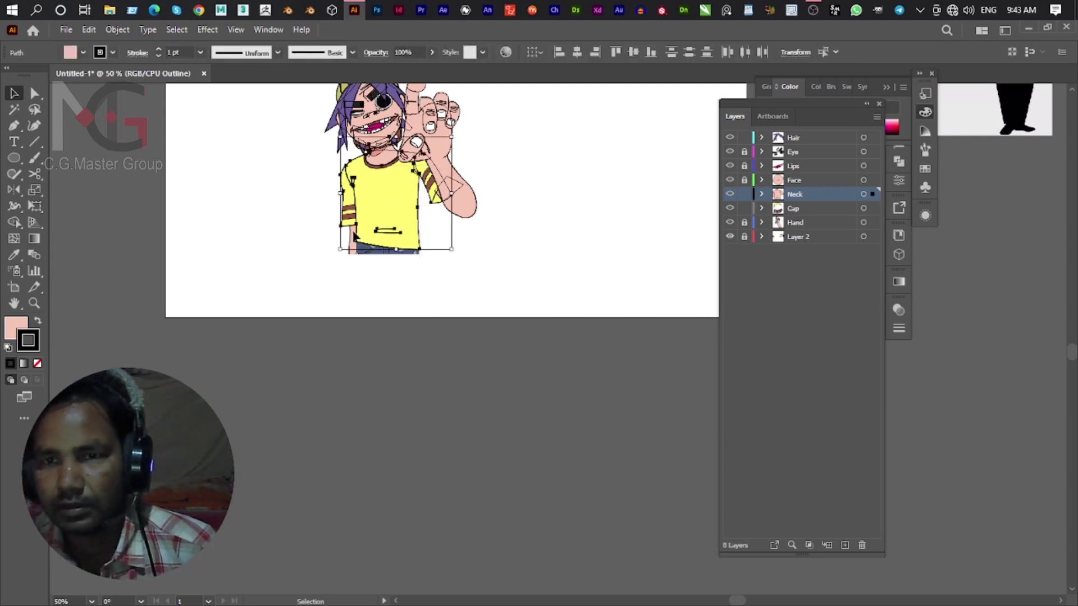
pyautogui.scroll(2, 359, 230)
pyautogui.keyDown('alt'); pyautogui.scroll(6, 362, 227); pyautogui.keyUp('alt')
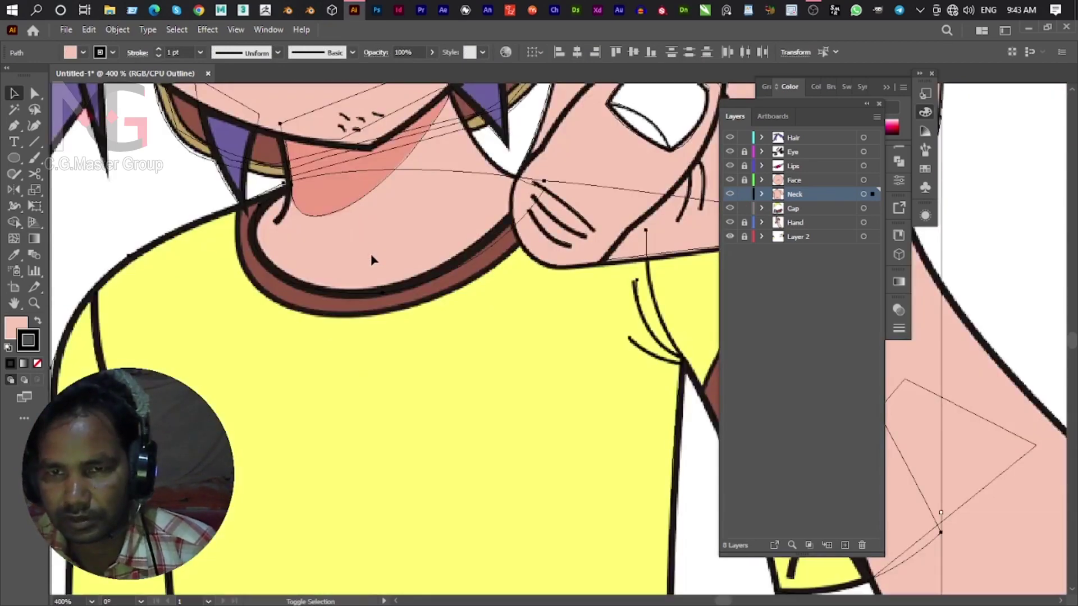
pyautogui.keyDown('alt'); pyautogui.scroll(-2, 268, 290); pyautogui.keyUp('alt')
pyautogui.scroll(-2, 266, 291)
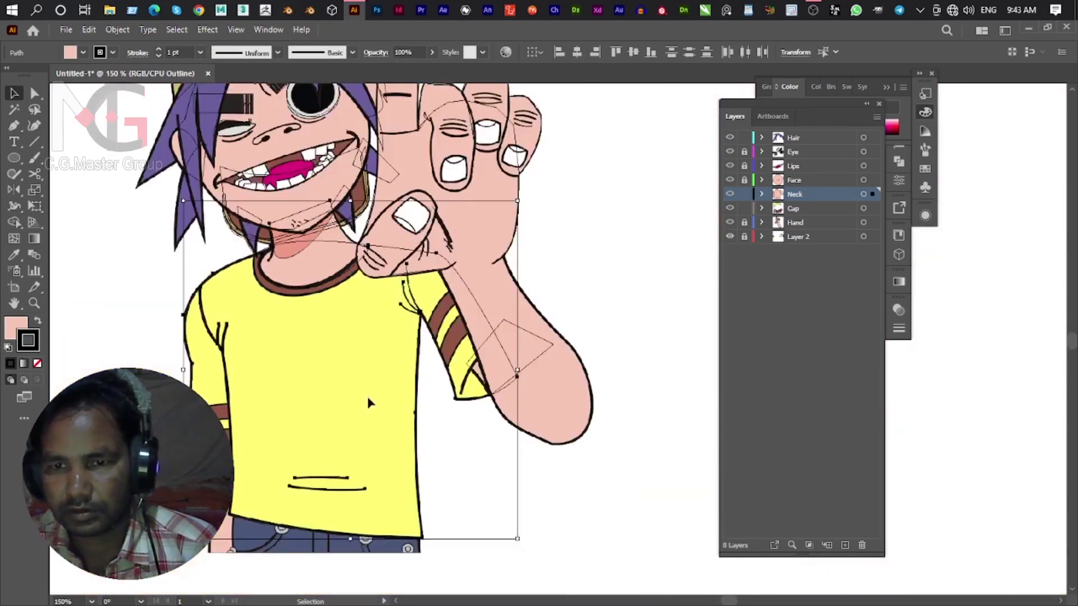
pyautogui.click(452, 435)
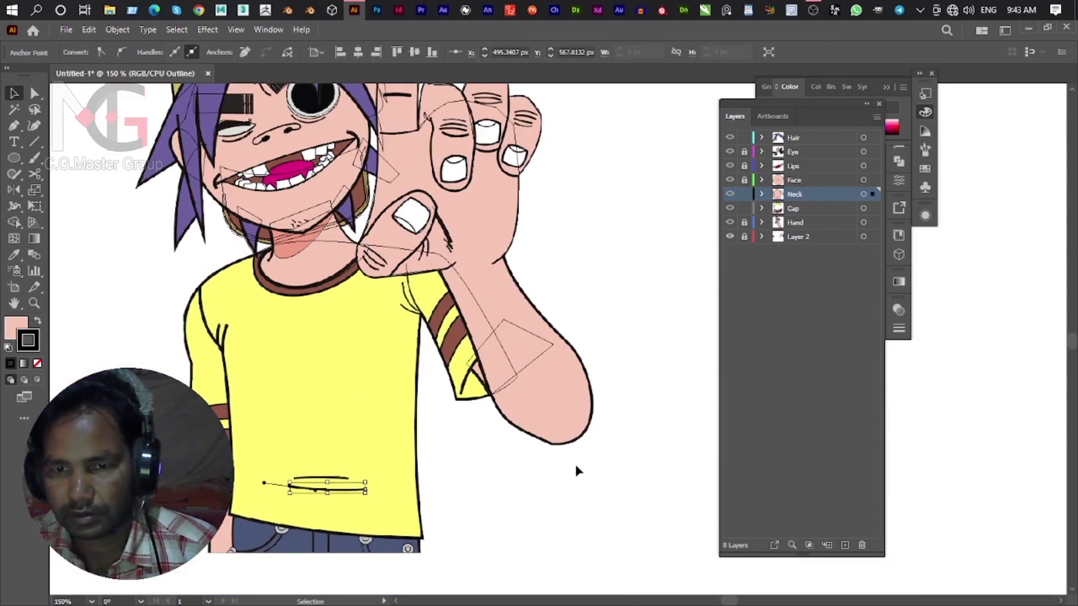
pyautogui.scroll(-2, 385, 217)
pyautogui.scroll(-5, 385, 216)
pyautogui.scroll(4, 351, 438)
pyautogui.scroll(1, 319, 307)
pyautogui.click(319, 308)
pyautogui.scroll(4, 237, 260)
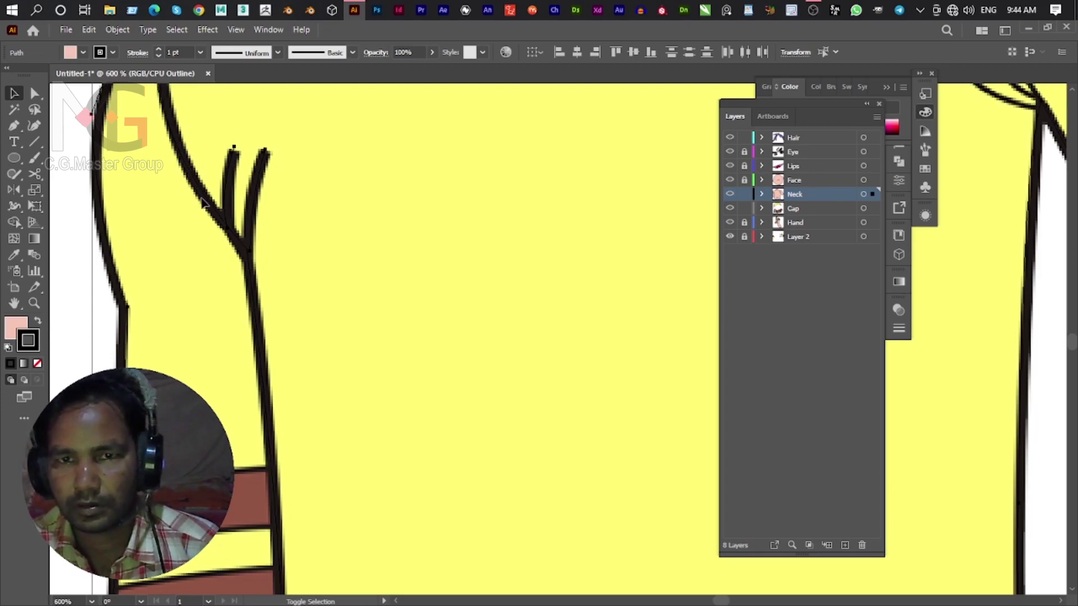
pyautogui.scroll(-5, 295, 271)
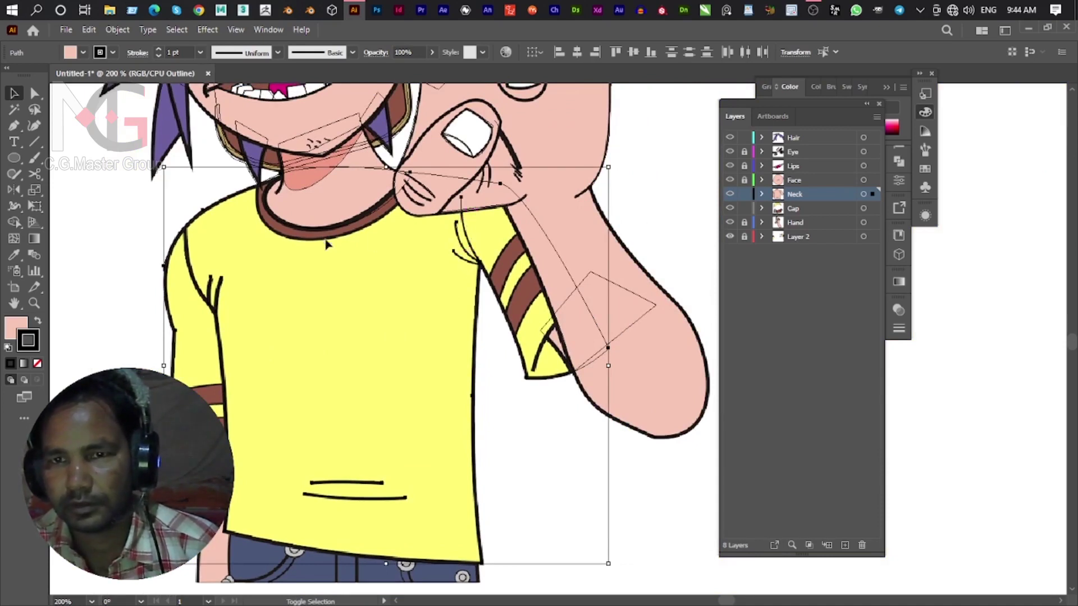
pyautogui.press('a')
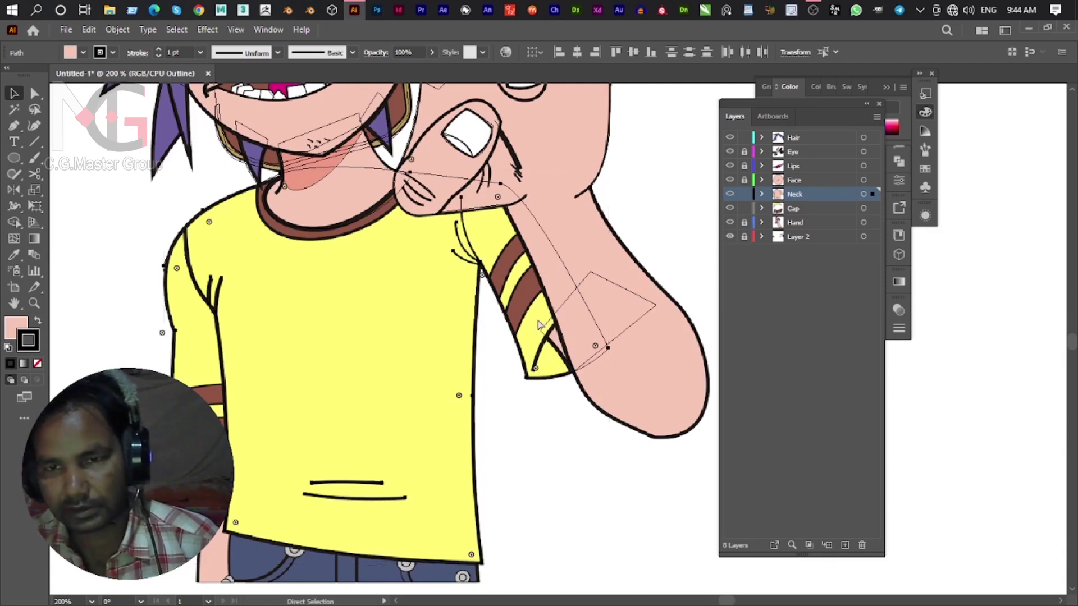
pyautogui.hotkey('ctrl', 'shift', 'a')
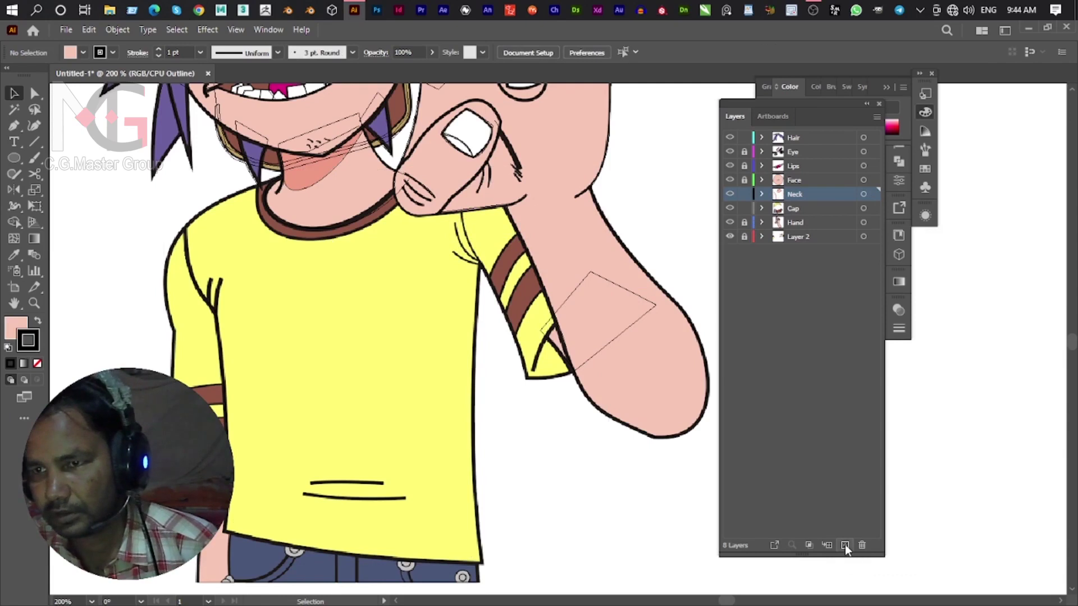
# Add a new layer named 'T Shert' above the Neck layer.
pyautogui.click(844, 545)
pyautogui.doubleClick(798, 194)
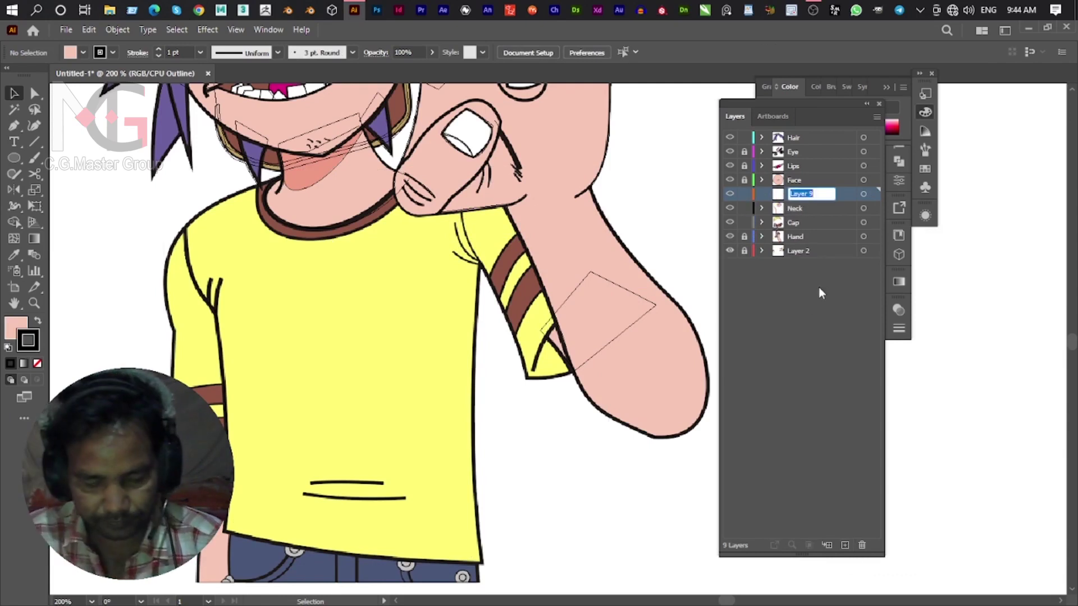
pyautogui.write('T Shert')
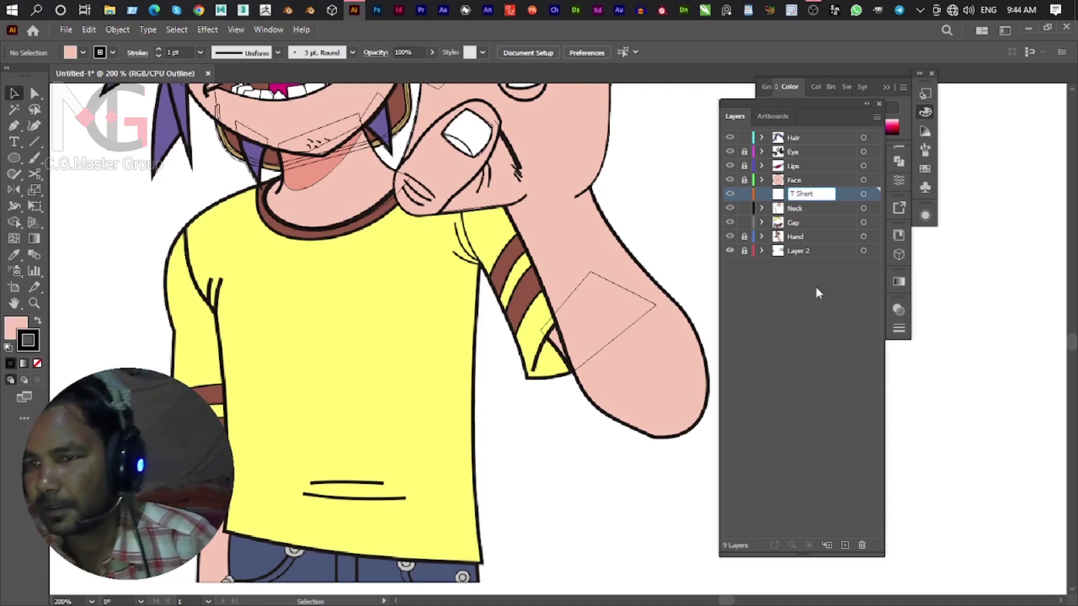
pyautogui.click(796, 309)
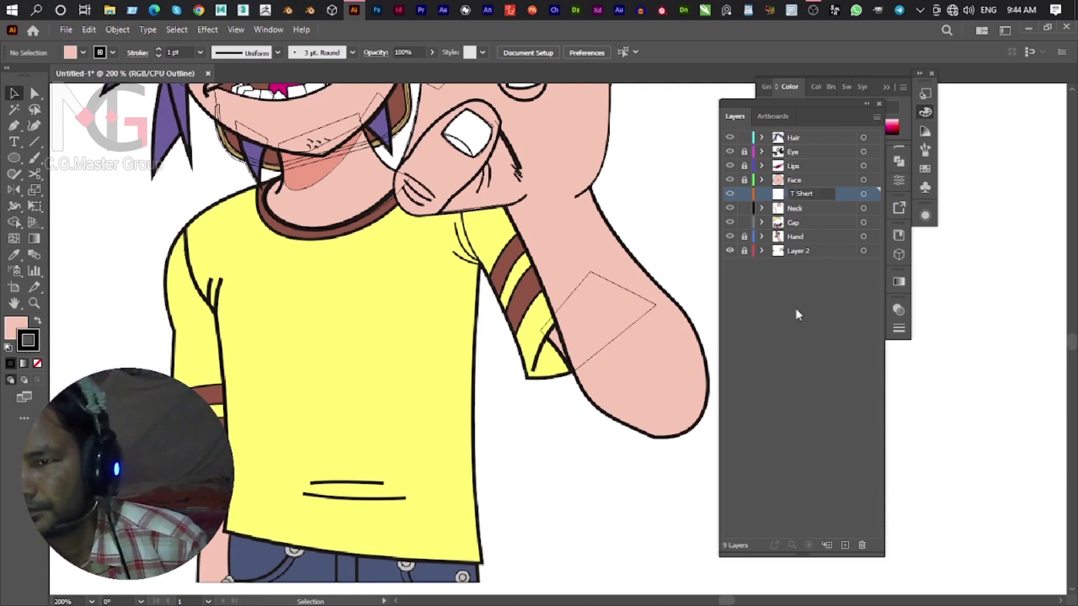
# Make the Cap layer's artwork visible again while working on the shirt paths.
pyautogui.click(367, 482)
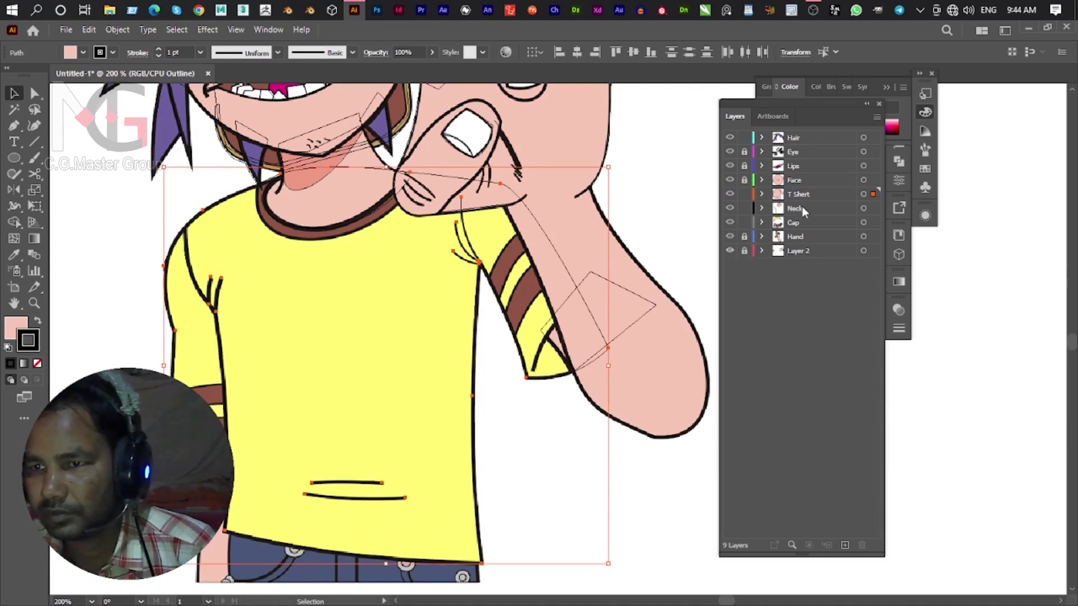
pyautogui.click(783, 211)
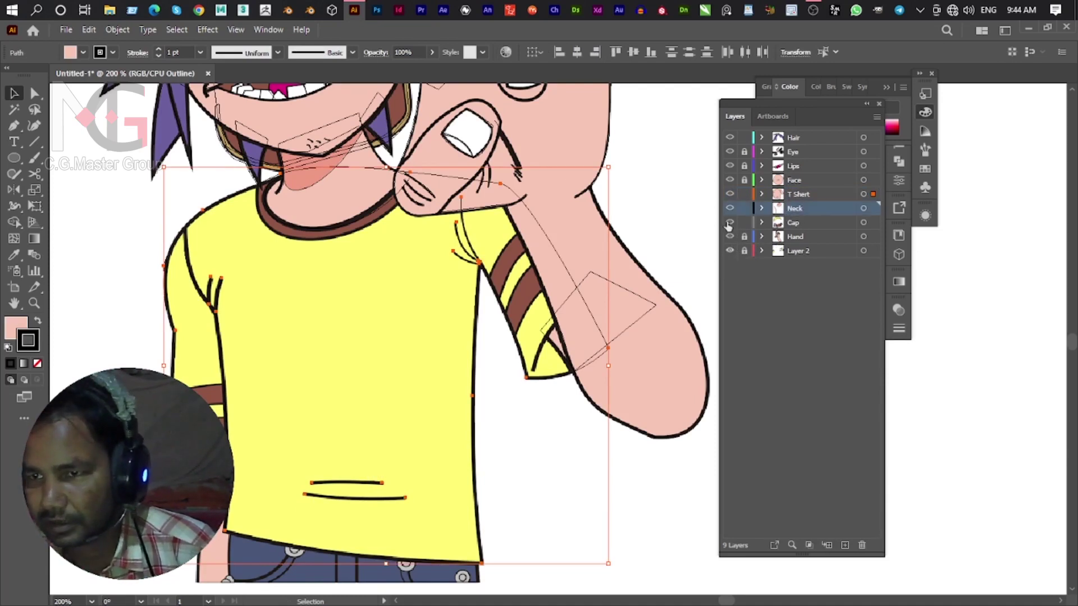
pyautogui.click(222, 351)
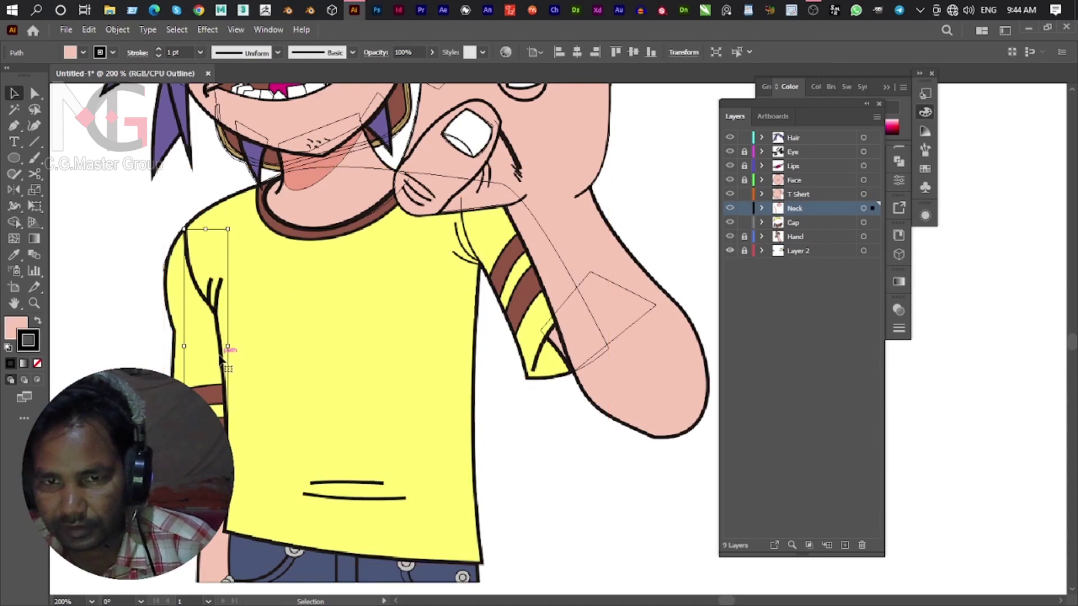
pyautogui.press('a')
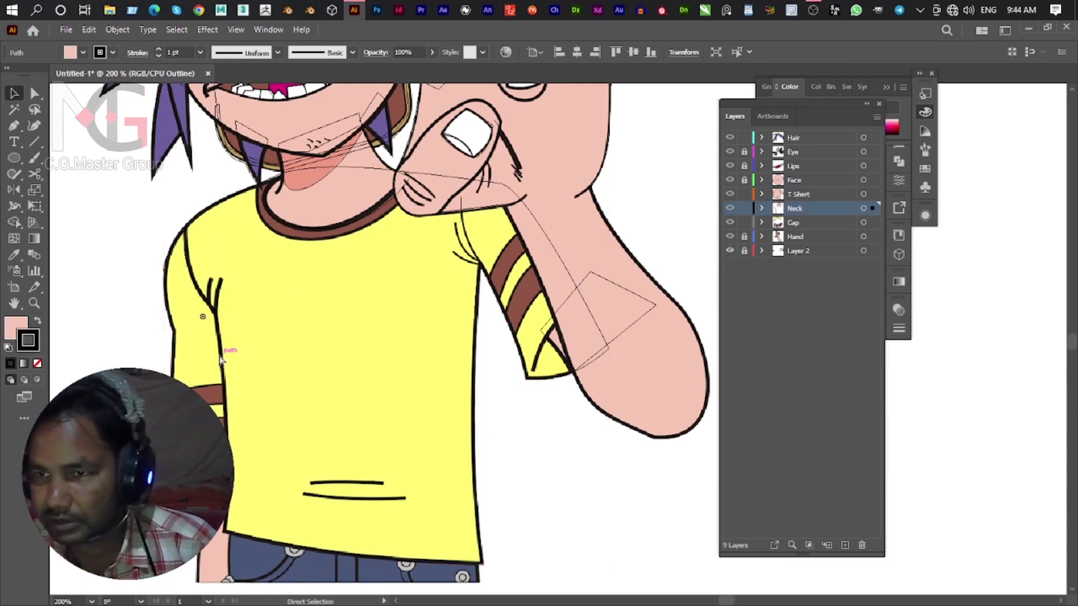
pyautogui.hotkey('ctrl', 'shift', 'a')
pyautogui.click(812, 222)
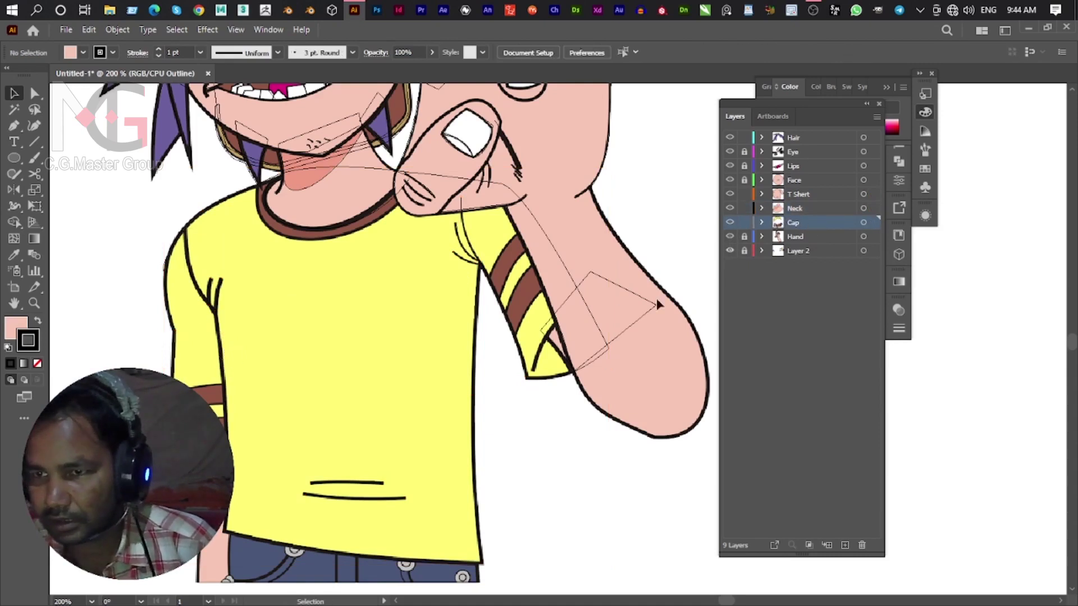
pyautogui.hotkey('ctrl', 'z')
pyautogui.press('v')
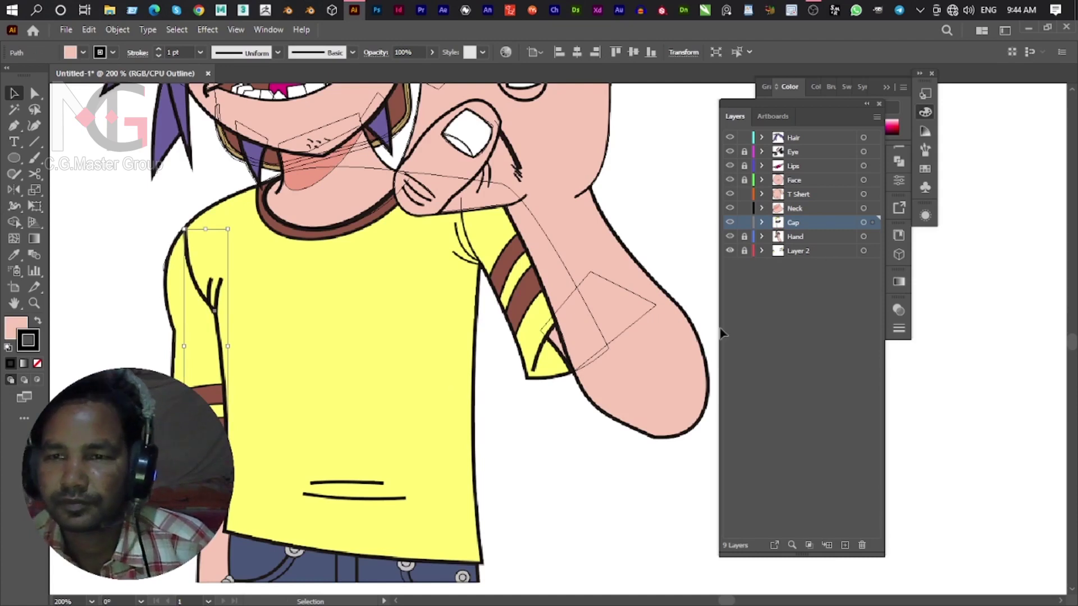
pyautogui.click(730, 223)
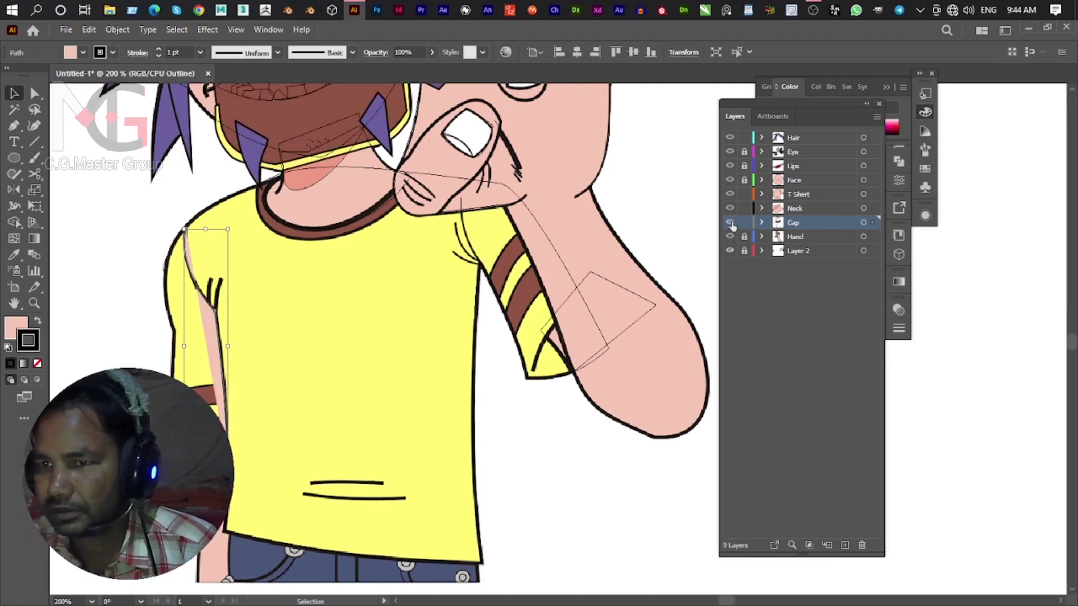
pyautogui.click(533, 503)
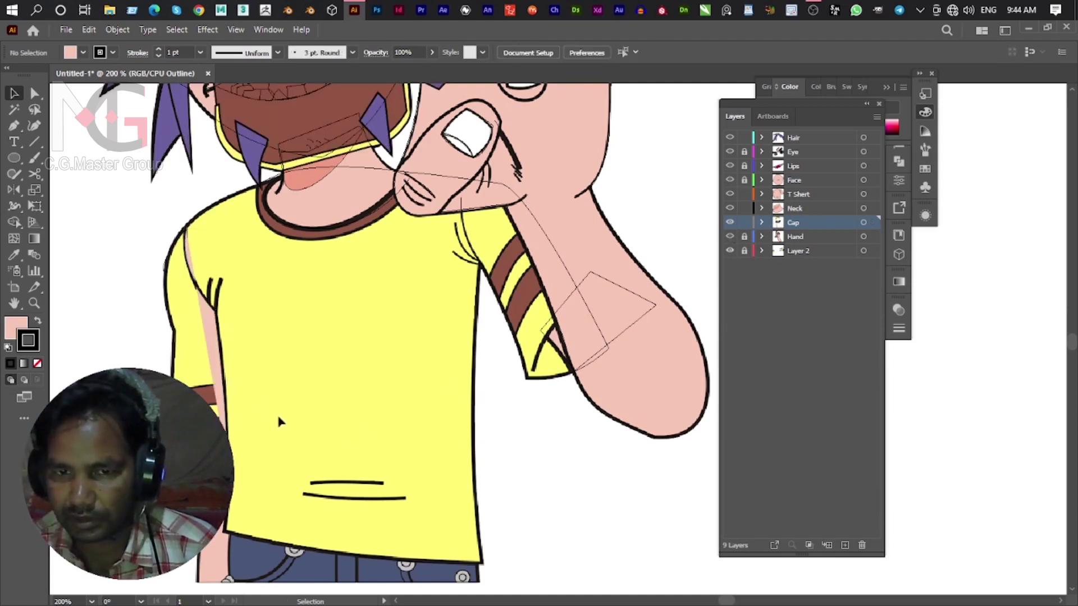
# Set the left sleeve path's fill to None and eyedrop the yellow fill onto the shirt path.
pyautogui.click(226, 384)
pyautogui.click(22, 330)
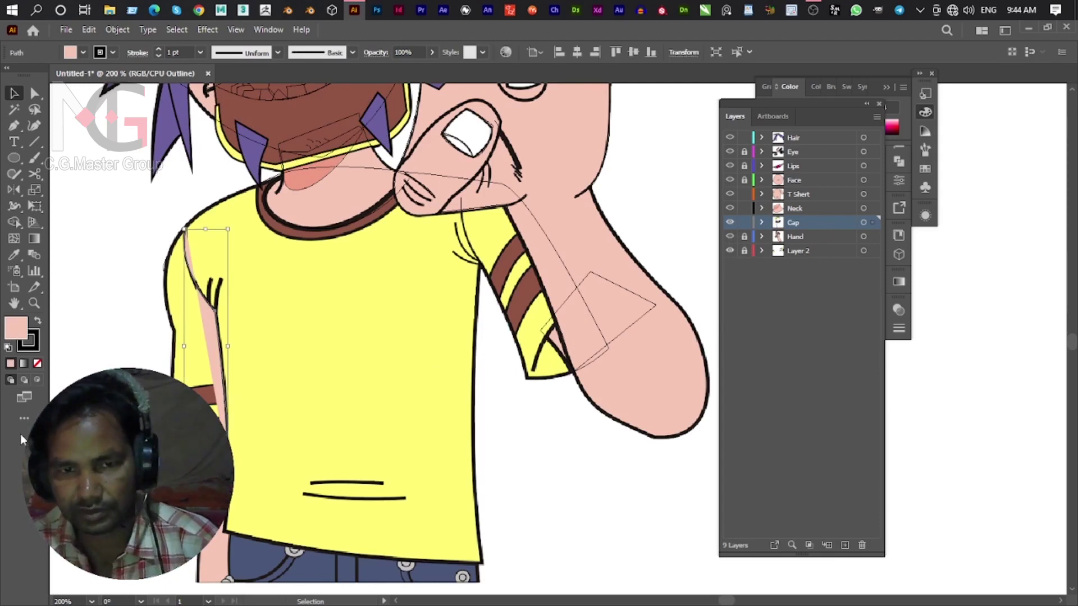
pyautogui.click(37, 363)
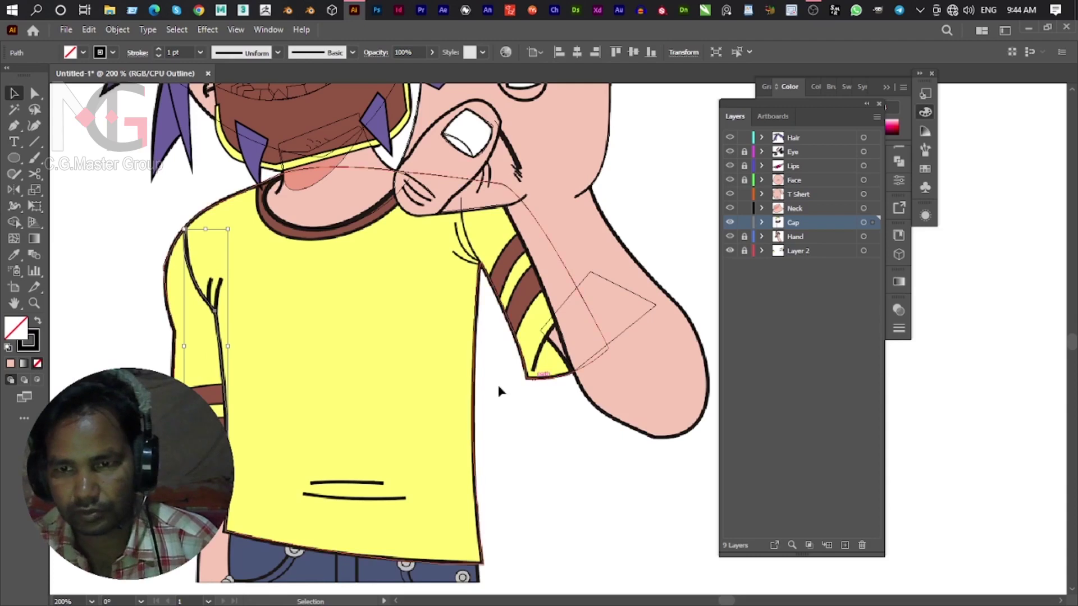
pyautogui.click(474, 386)
pyautogui.press('i')
pyautogui.click(450, 365)
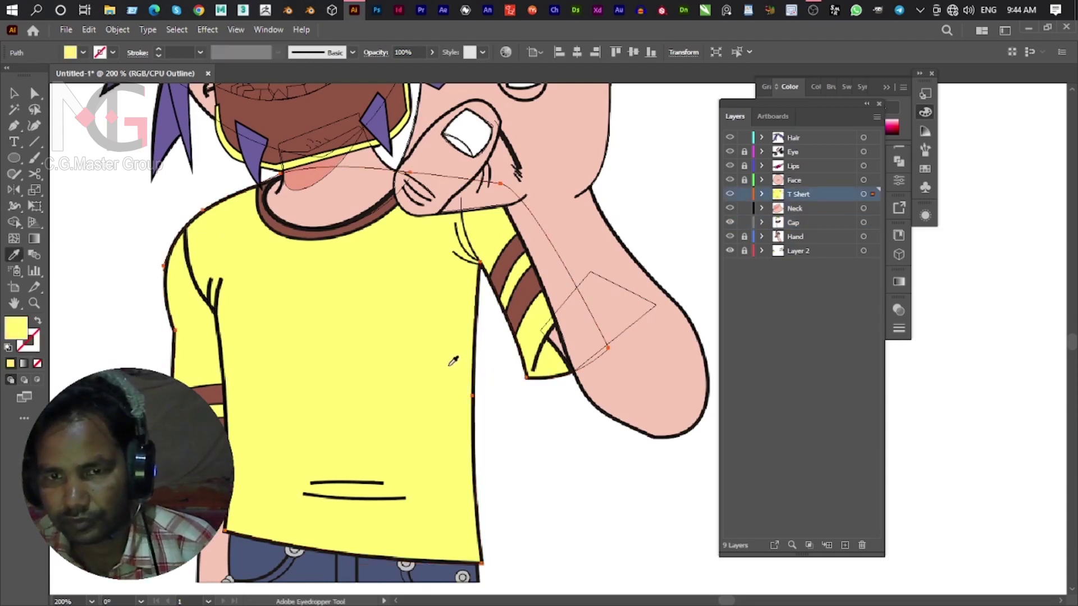
# Hide Layer 2, preview T Shert, and give the yellow shirt a black outline.
pyautogui.click(14, 93)
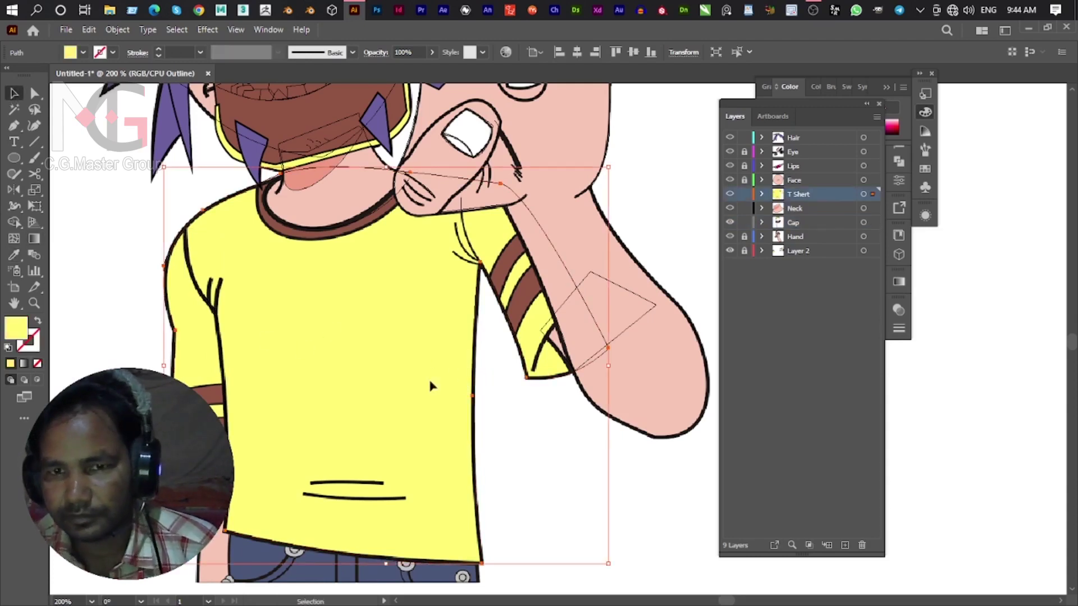
pyautogui.keyDown('ctrl'); pyautogui.click(730, 251); pyautogui.keyUp('ctrl')
pyautogui.click(730, 251)
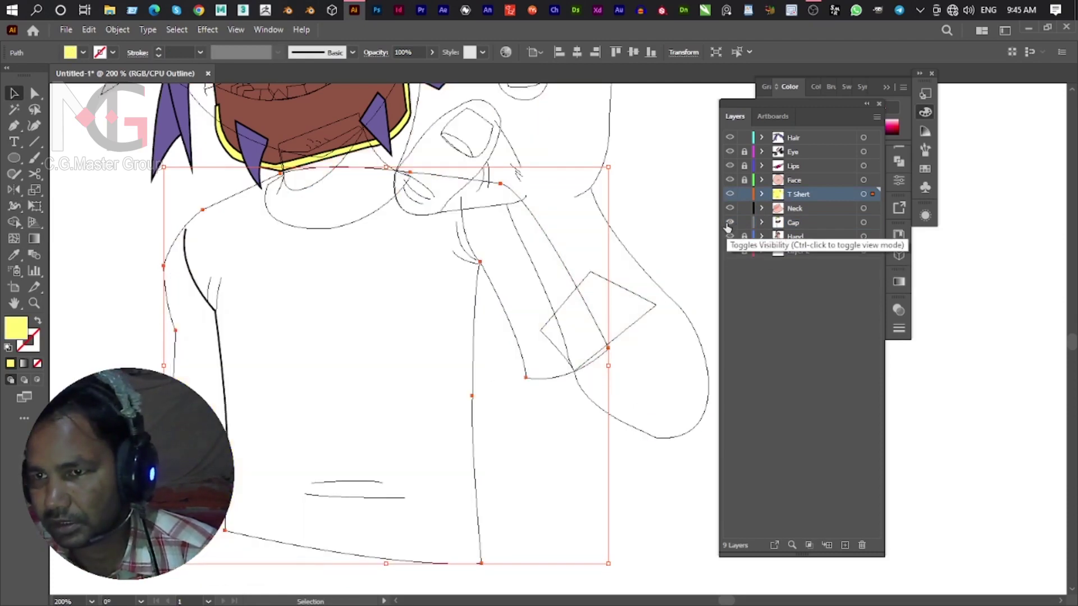
pyautogui.keyDown('ctrl'); pyautogui.click(730, 195); pyautogui.keyUp('ctrl')
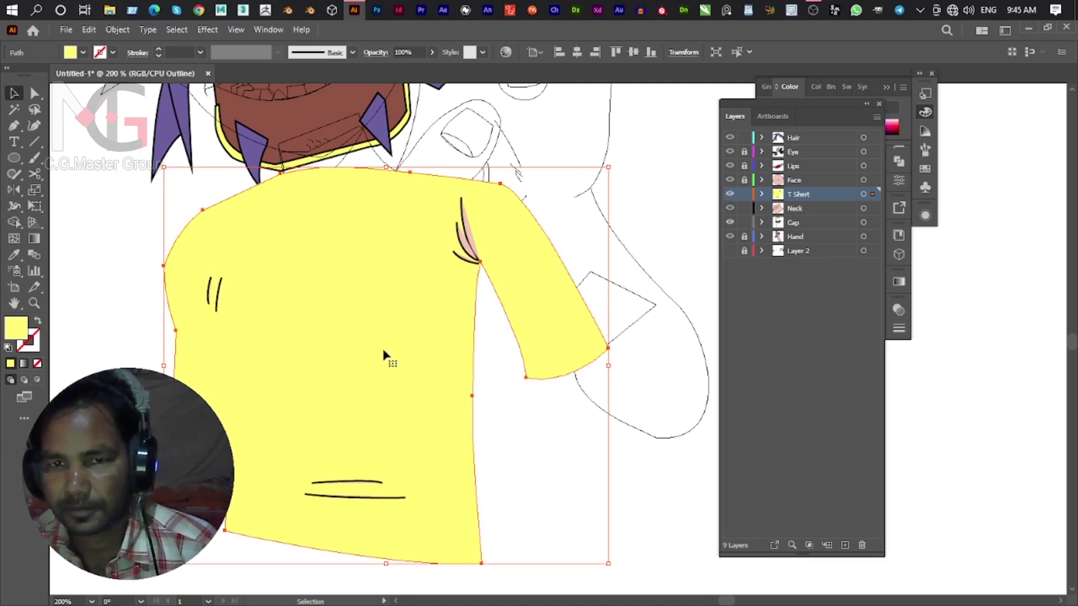
pyautogui.click(28, 352)
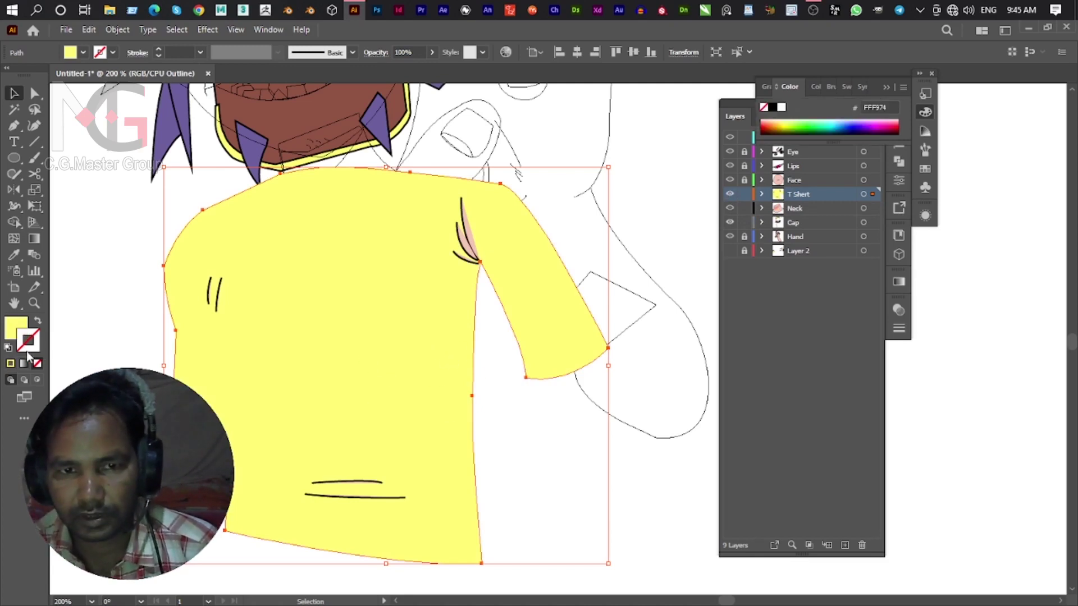
pyautogui.click(113, 52)
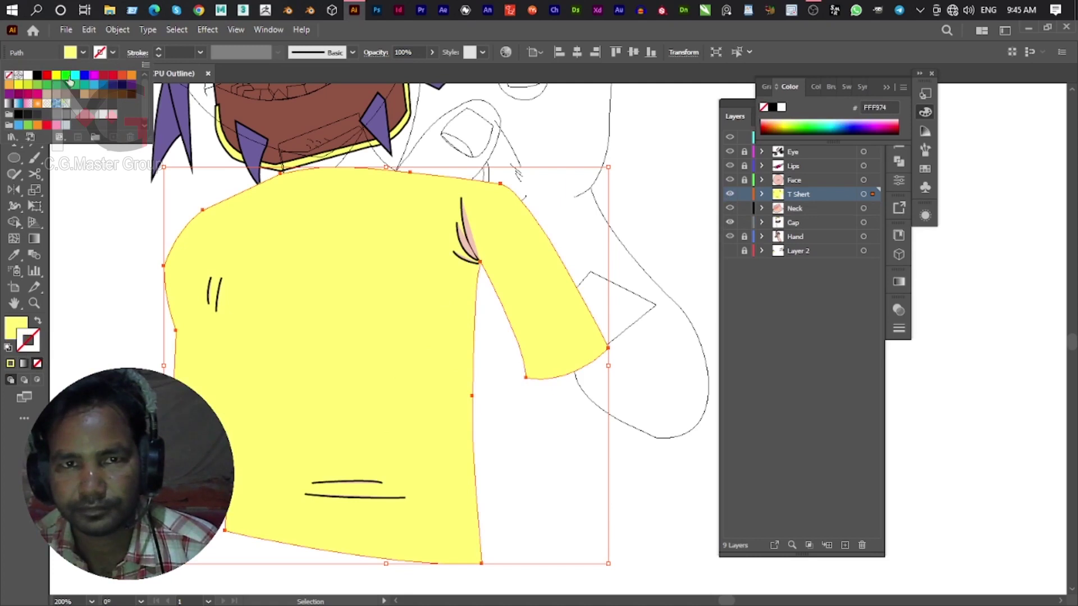
pyautogui.click(37, 74)
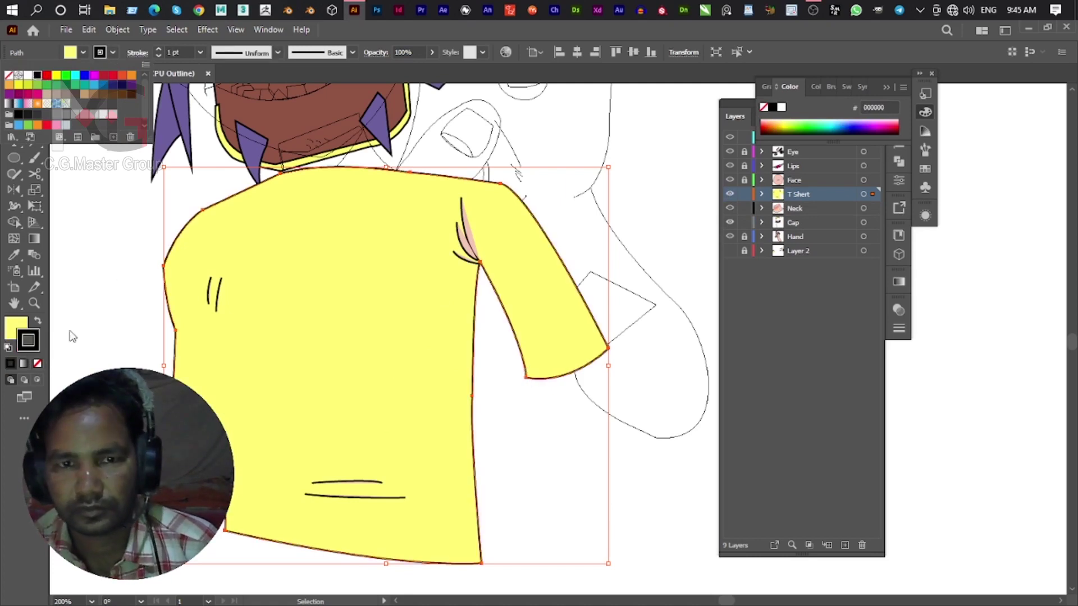
pyautogui.click(76, 359)
# Set the fill of the shoulder fold lines and both hem lines to None.
pyautogui.click(463, 244)
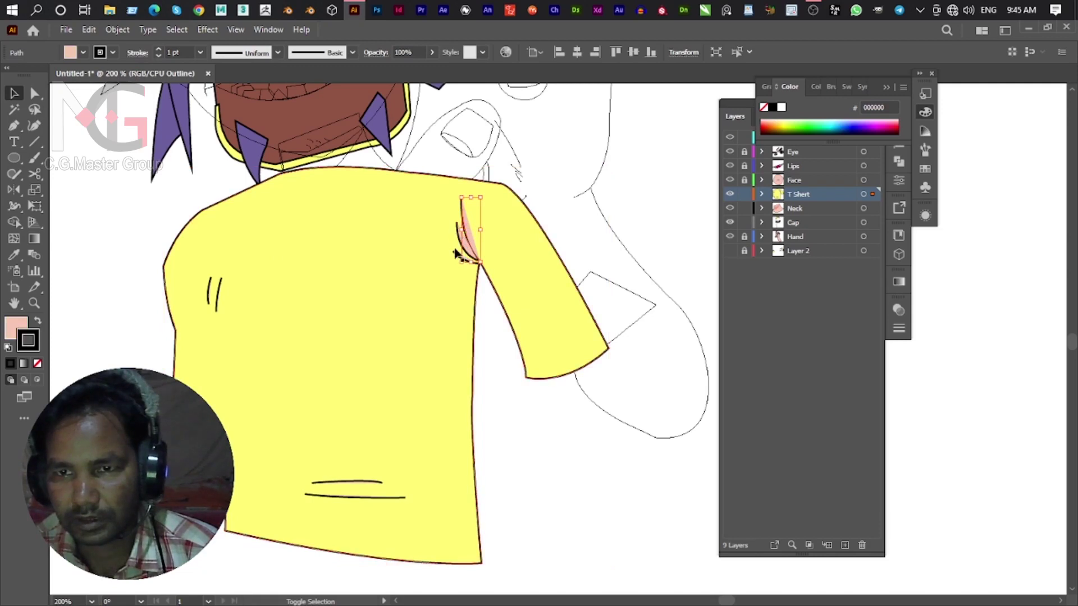
pyautogui.keyDown('shift'); pyautogui.click(457, 230); pyautogui.keyUp('shift')
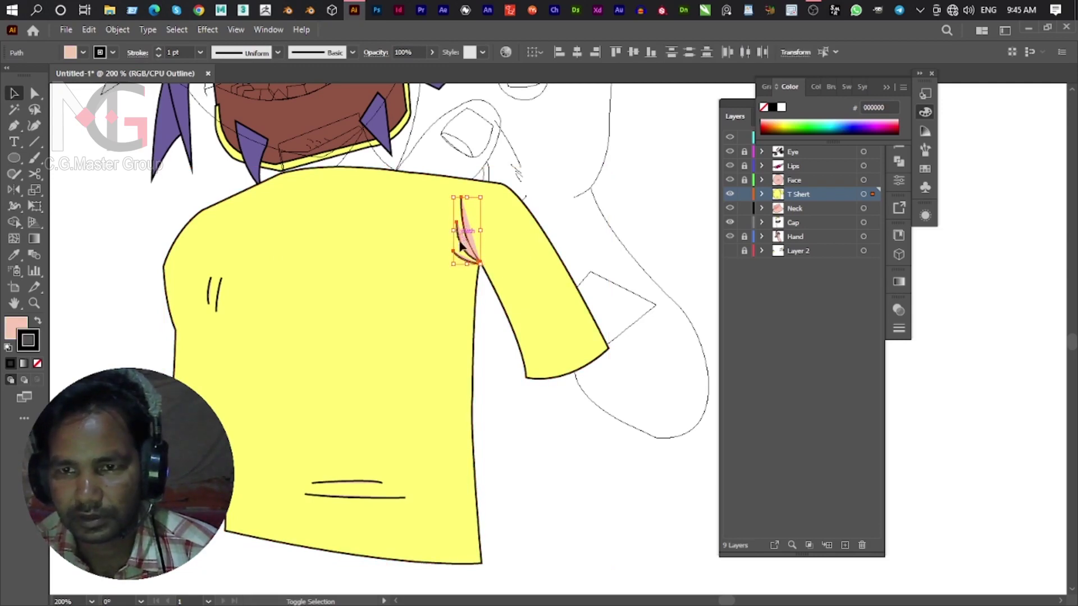
pyautogui.press('x')
pyautogui.click(38, 366)
pyautogui.click(361, 484)
pyautogui.click(365, 482)
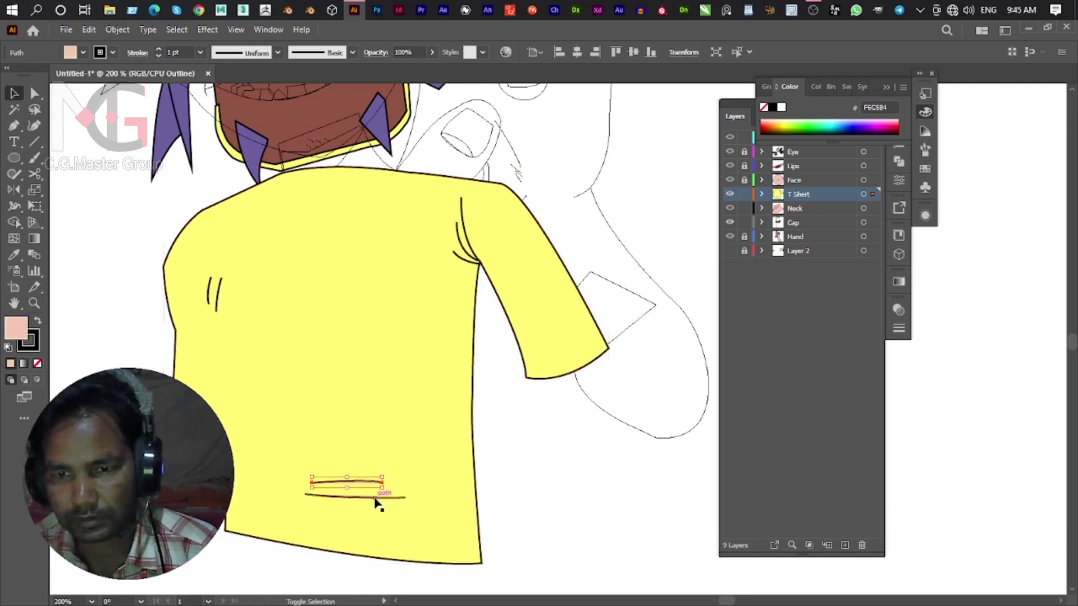
pyautogui.keyDown('shift'); pyautogui.click(376, 497); pyautogui.keyUp('shift')
pyautogui.click(38, 364)
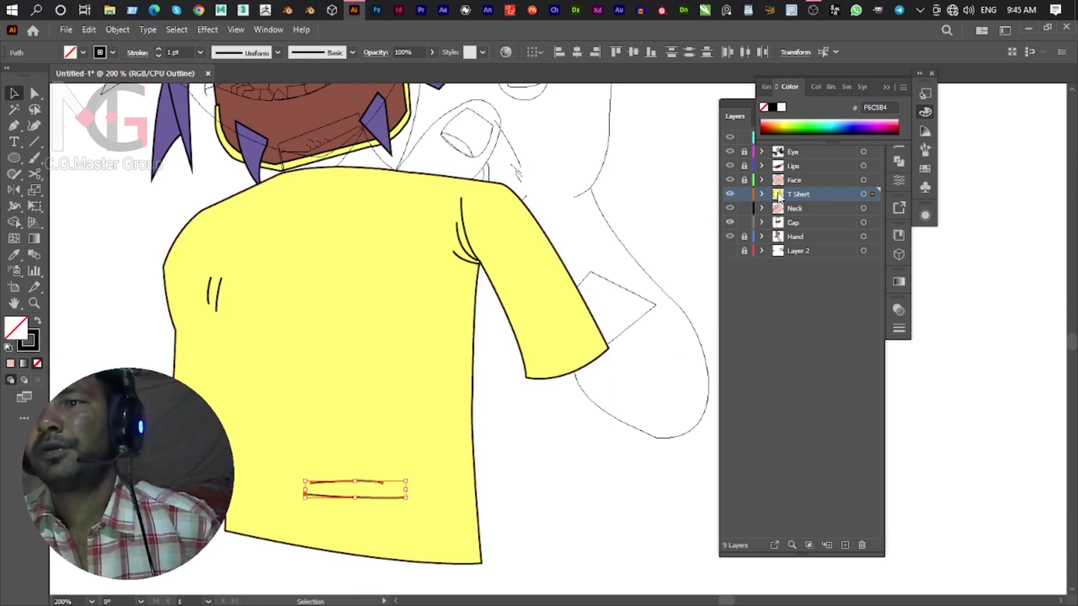
# Show the Hair and Neck layers, move Neck above T Shert, and fit the artboard in view.
pyautogui.click(730, 183)
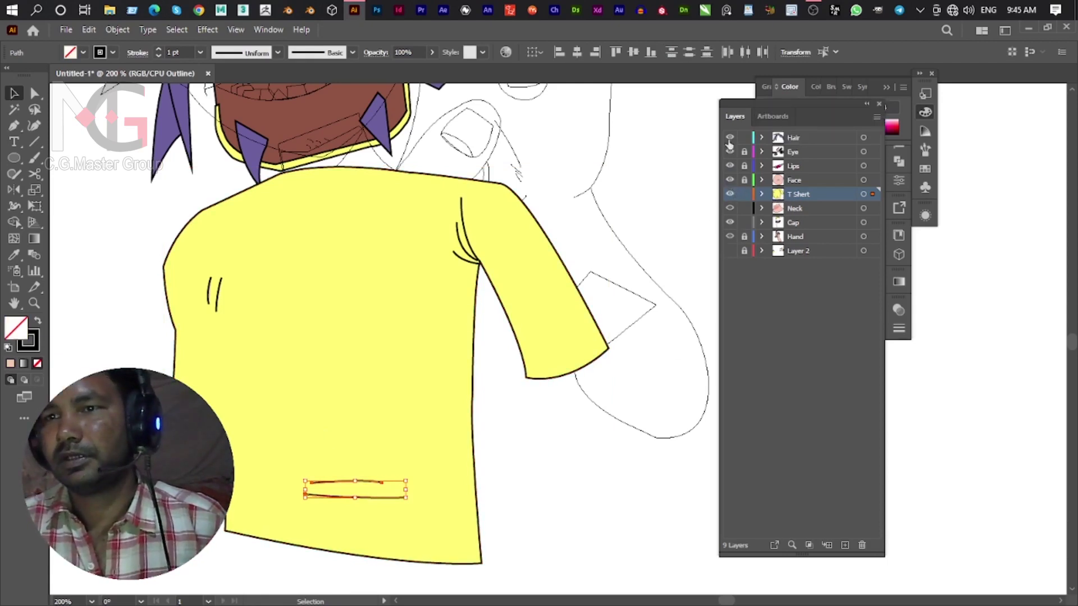
pyautogui.click(729, 137)
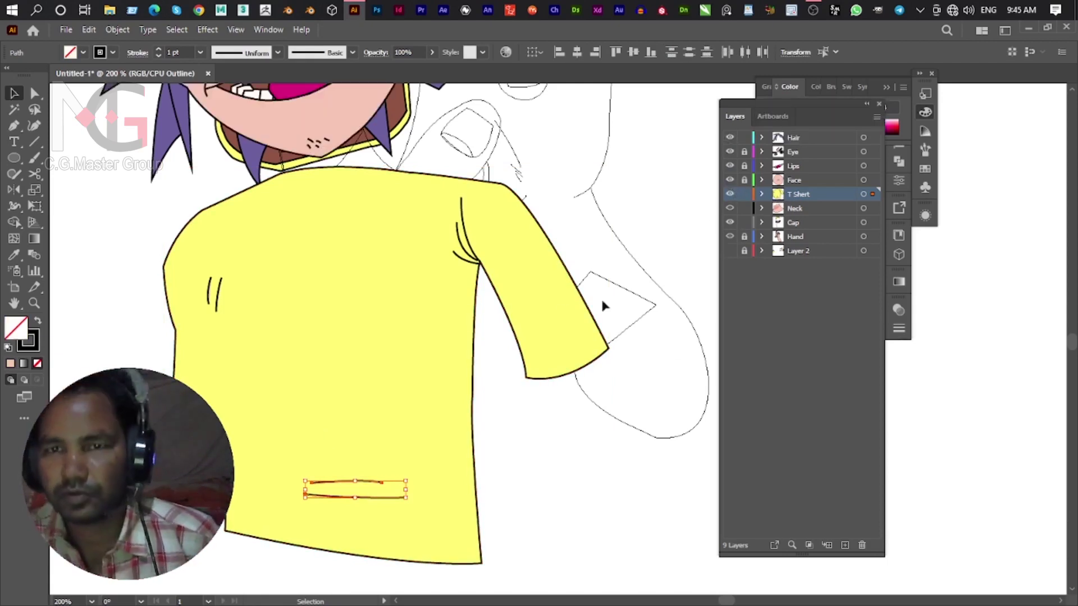
pyautogui.click(731, 208)
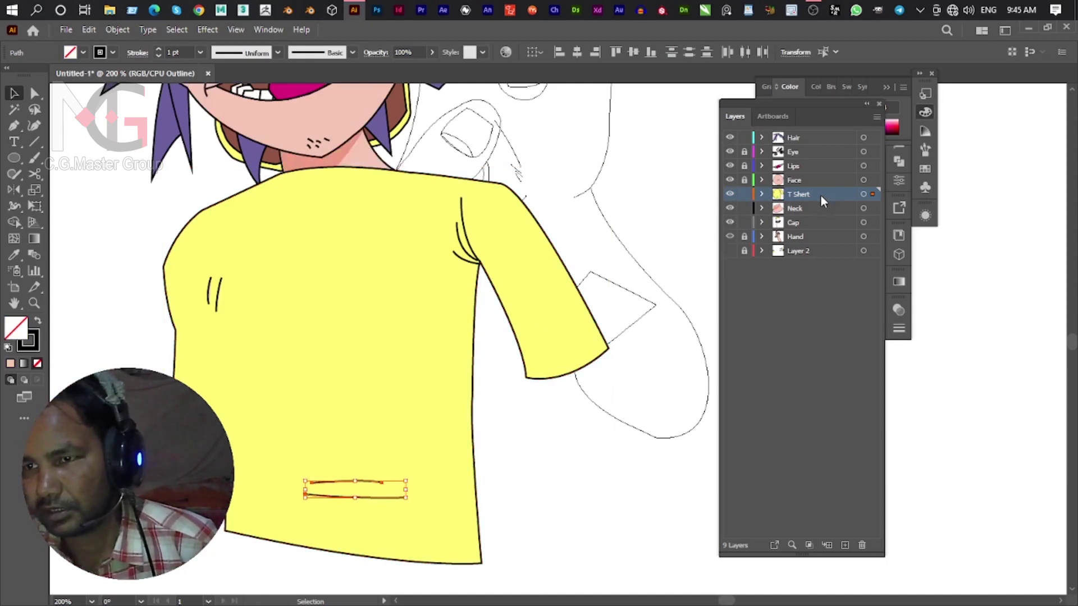
pyautogui.moveTo(809, 207); pyautogui.dragTo(790, 194)
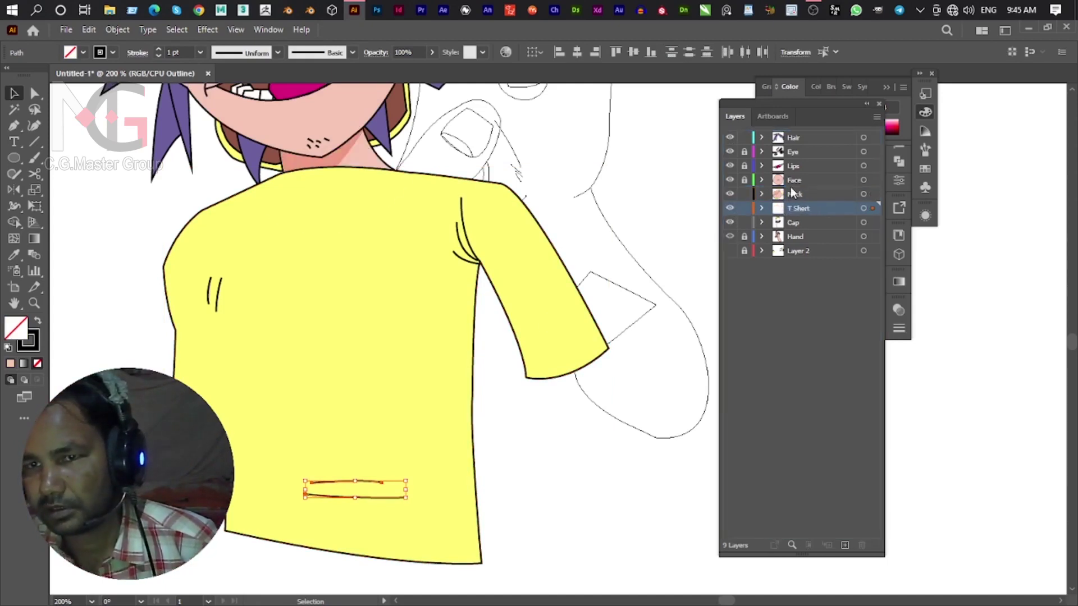
pyautogui.hotkey('ctrl', 'shift', 'a')
pyautogui.hotkey('ctrl', '0')
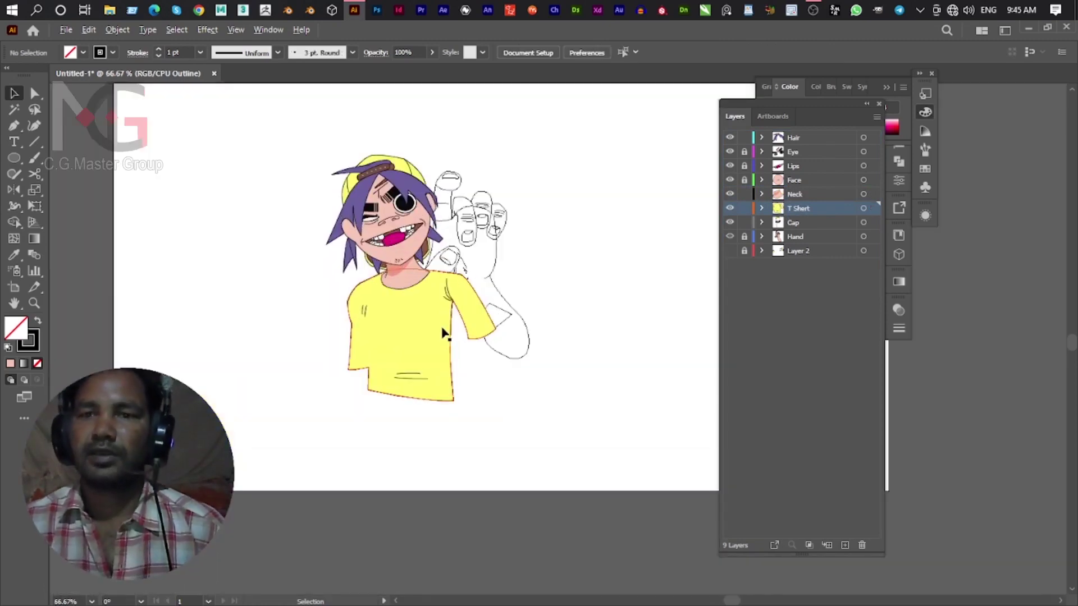
# Preview the Hand layer, show Layer 2, and add a new layer named 'T shert front'.
pyautogui.keyDown('ctrl'); pyautogui.click(729, 237); pyautogui.keyUp('ctrl')
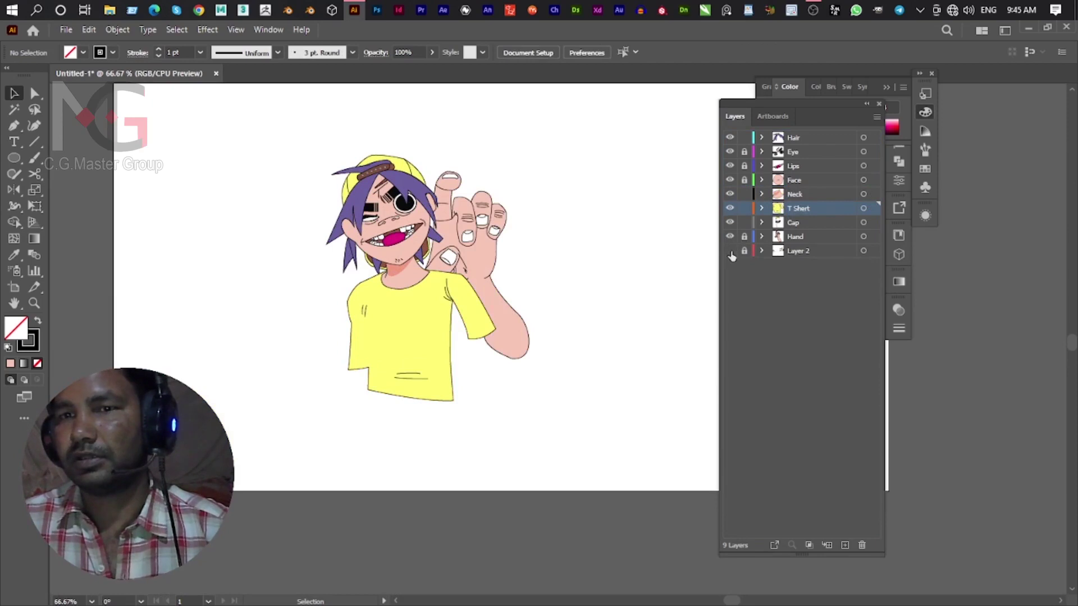
pyautogui.click(730, 252)
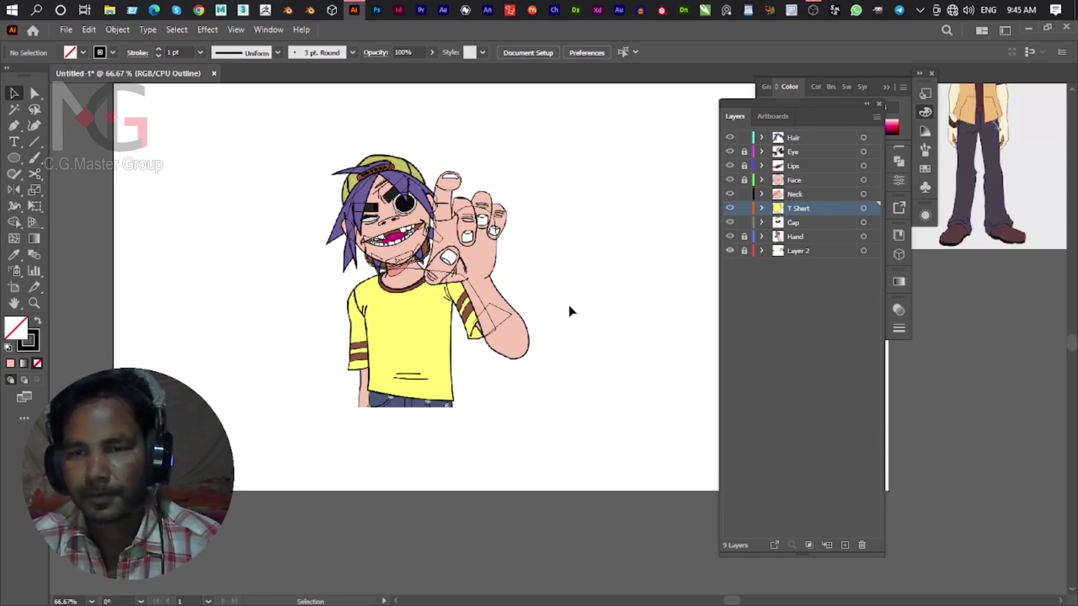
pyautogui.press('p')
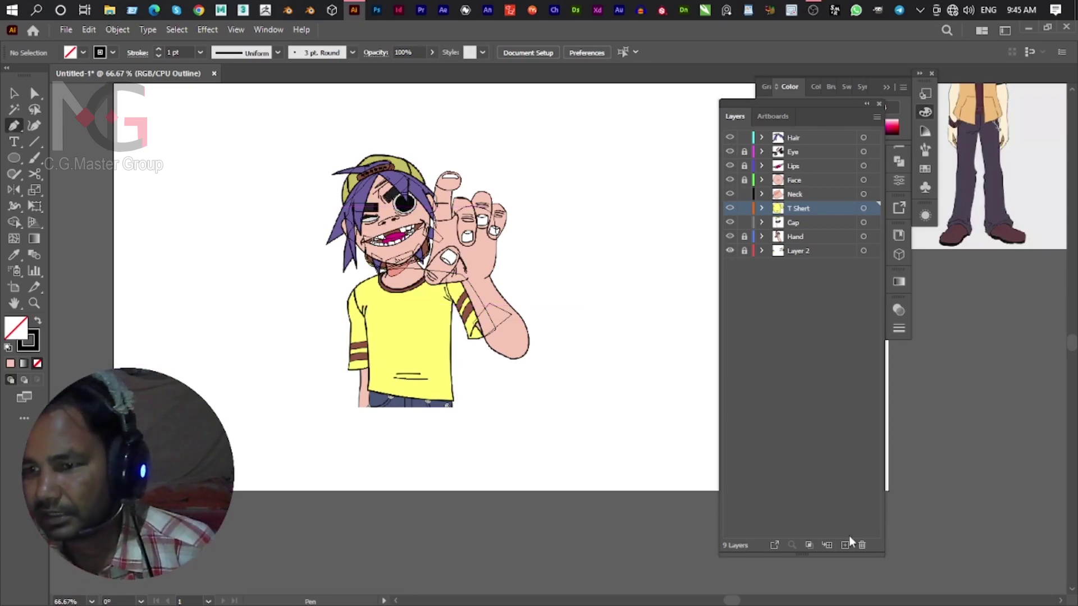
pyautogui.click(845, 545)
pyautogui.scroll(4, 460, 303)
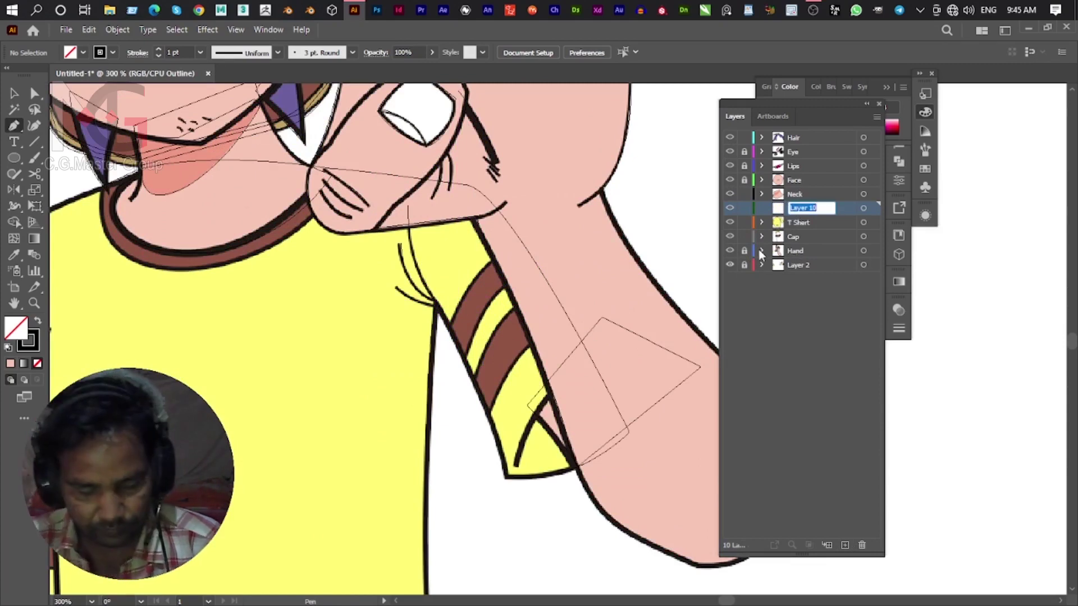
pyautogui.write('T shert')
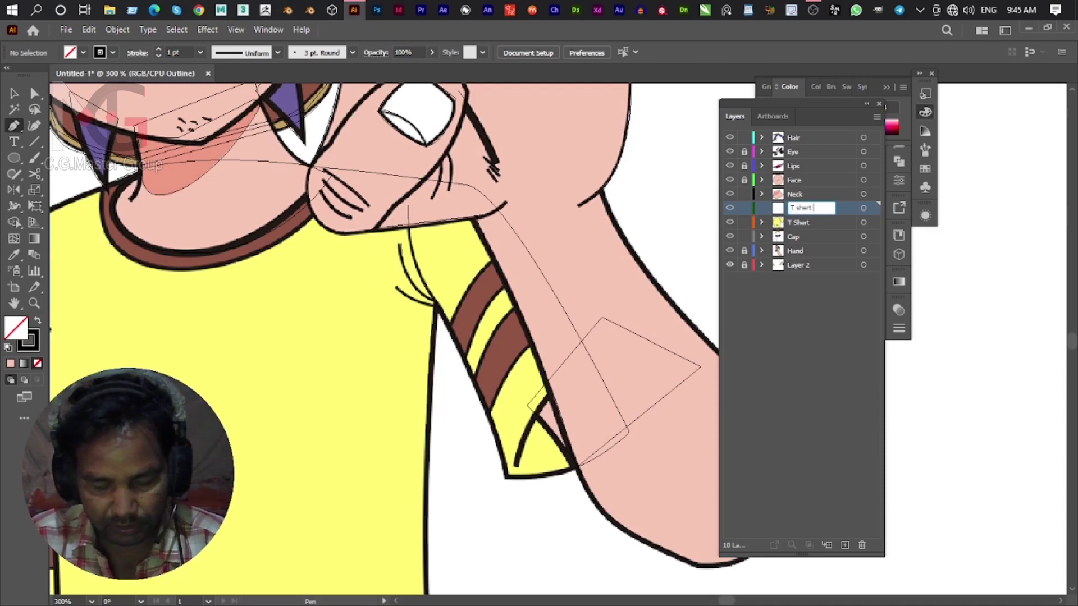
pyautogui.write(' fi')
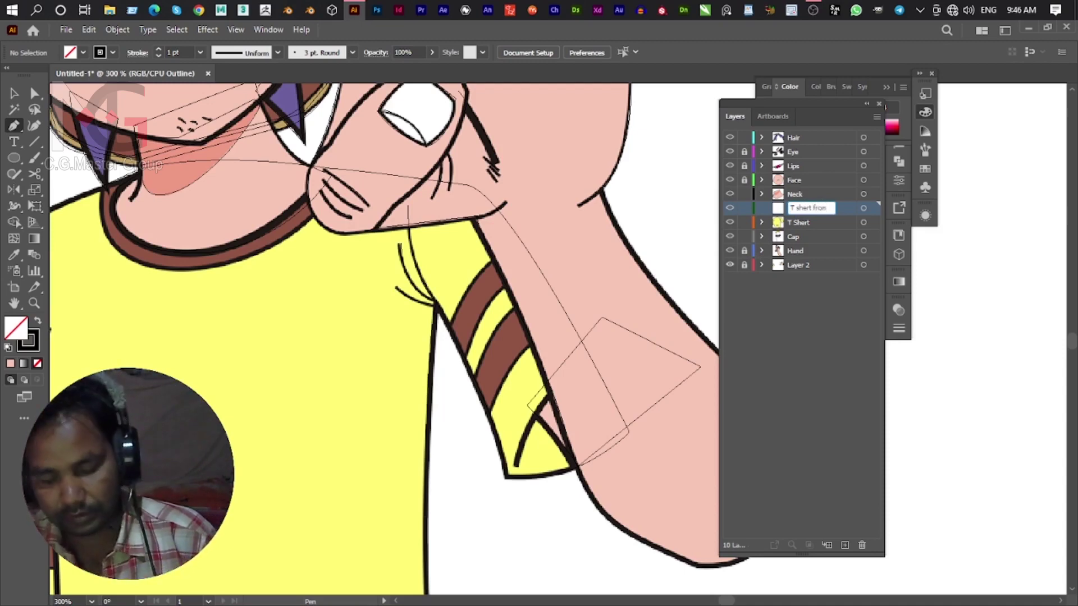
pyautogui.moveTo(260, 315); pyautogui.dragTo(534, 390)
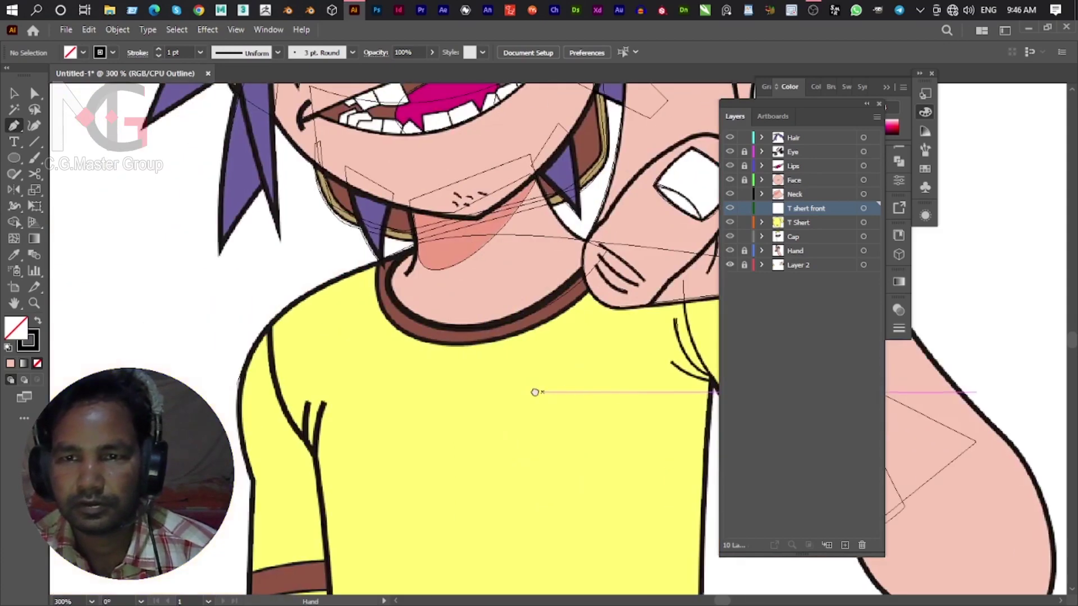
# Start a Pen path tracing the collar from the chin along the neck.
pyautogui.click(402, 255)
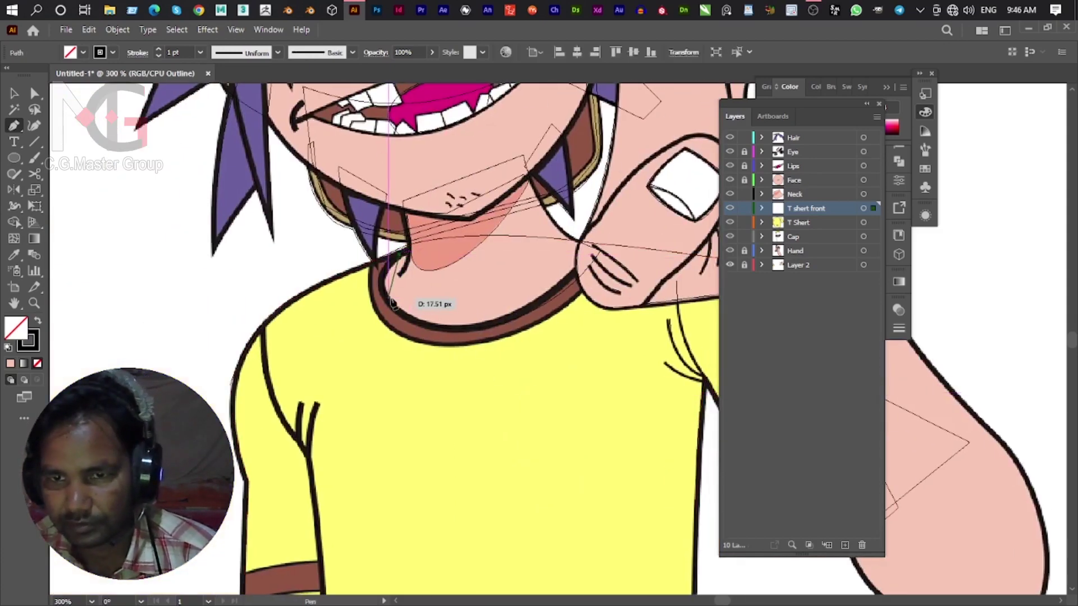
pyautogui.click(396, 306)
pyautogui.moveTo(404, 292); pyautogui.dragTo(327, 325)
pyautogui.moveTo(494, 307); pyautogui.dragTo(523, 270)
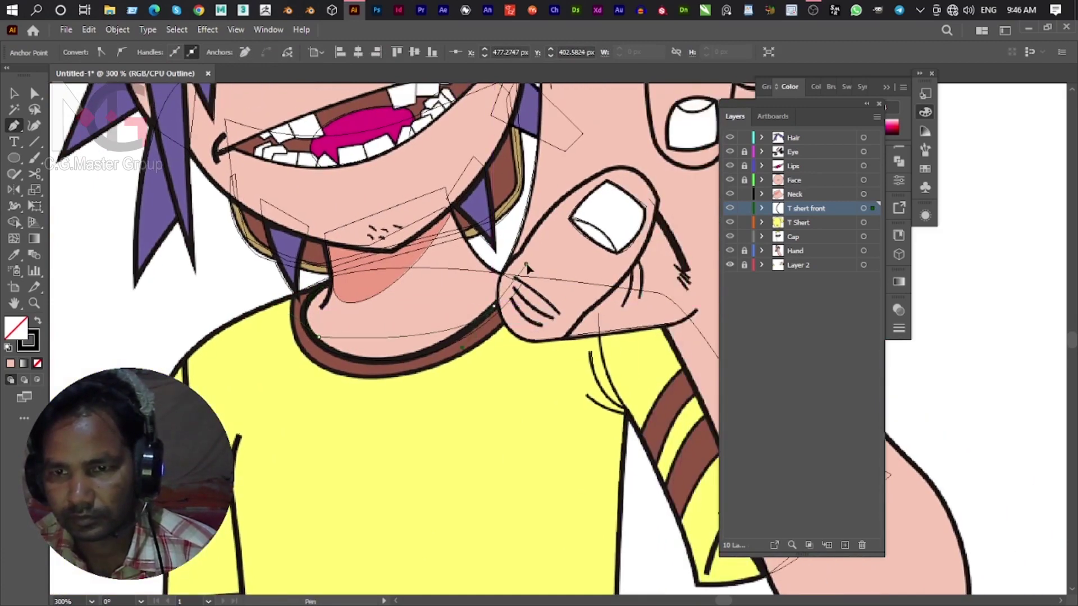
pyautogui.moveTo(393, 379); pyautogui.dragTo(356, 406)
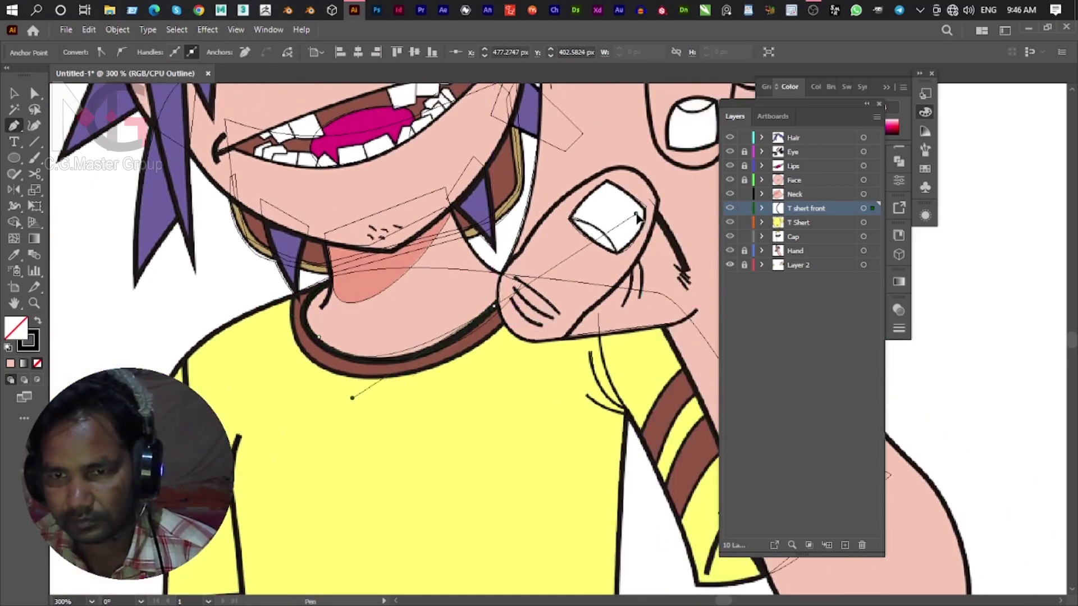
pyautogui.moveTo(633, 207); pyautogui.dragTo(613, 206)
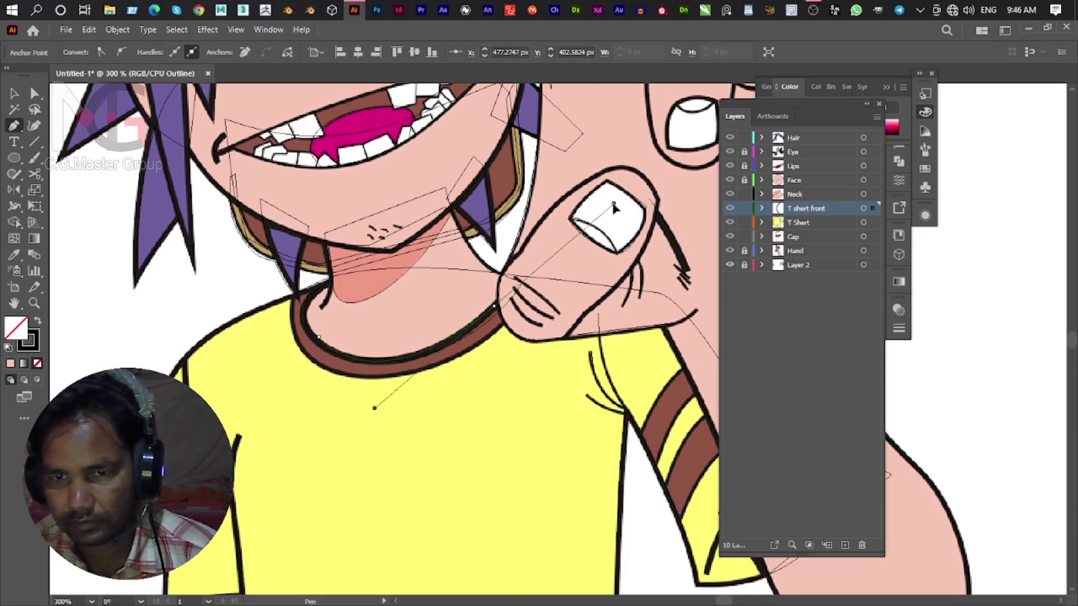
# Finish the collar path, curving it leftward to the chin-collar corner.
pyautogui.click(513, 278)
pyautogui.moveTo(529, 258); pyautogui.dragTo(543, 284)
pyautogui.moveTo(445, 361); pyautogui.dragTo(427, 361)
pyautogui.click(447, 363)
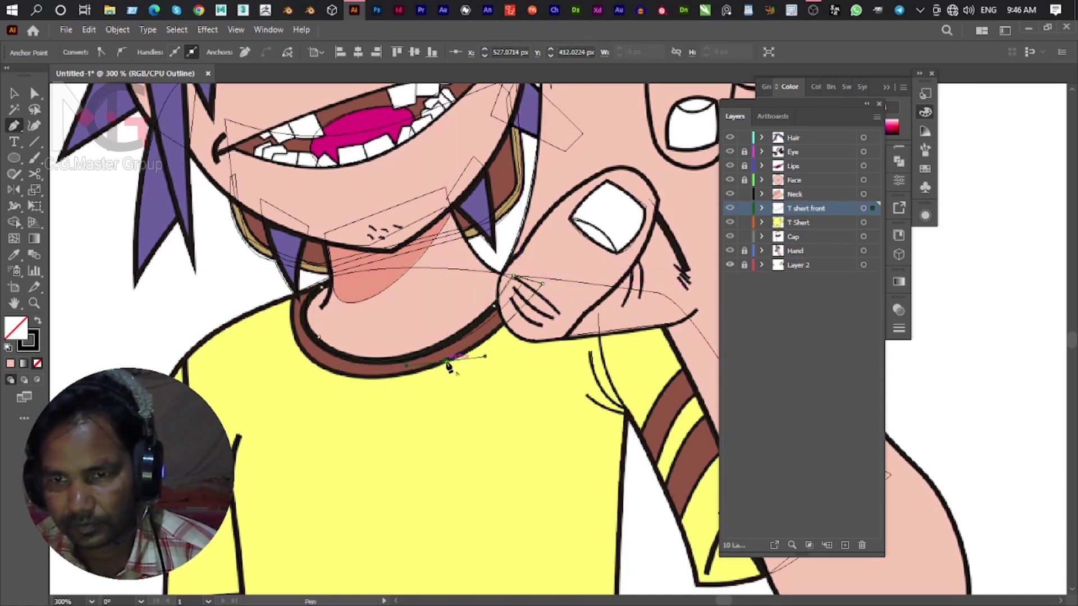
pyautogui.moveTo(447, 364); pyautogui.dragTo(440, 369)
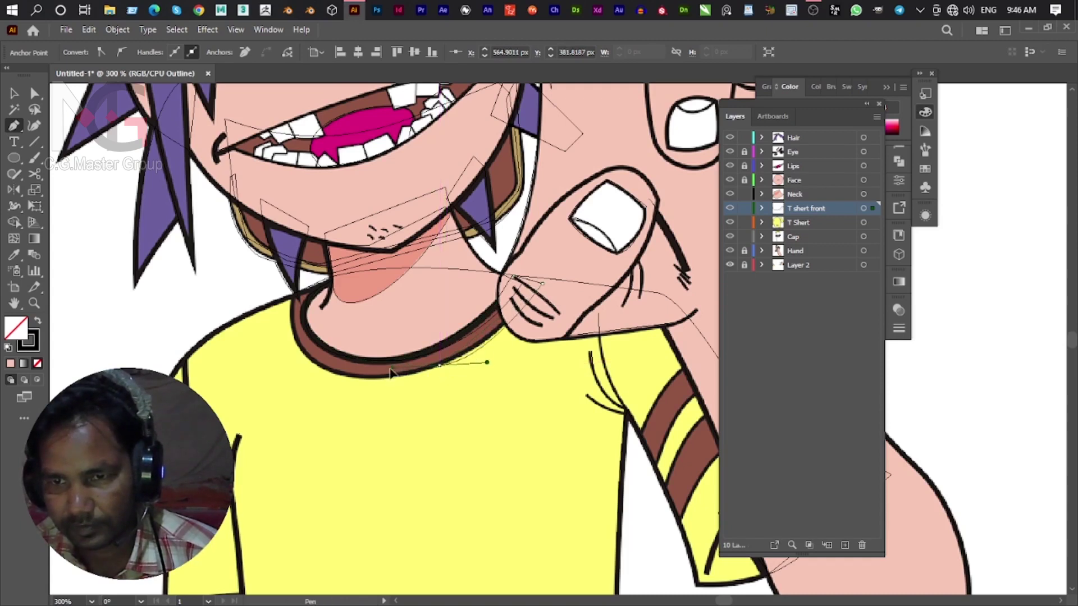
pyautogui.moveTo(423, 373); pyautogui.dragTo(308, 359)
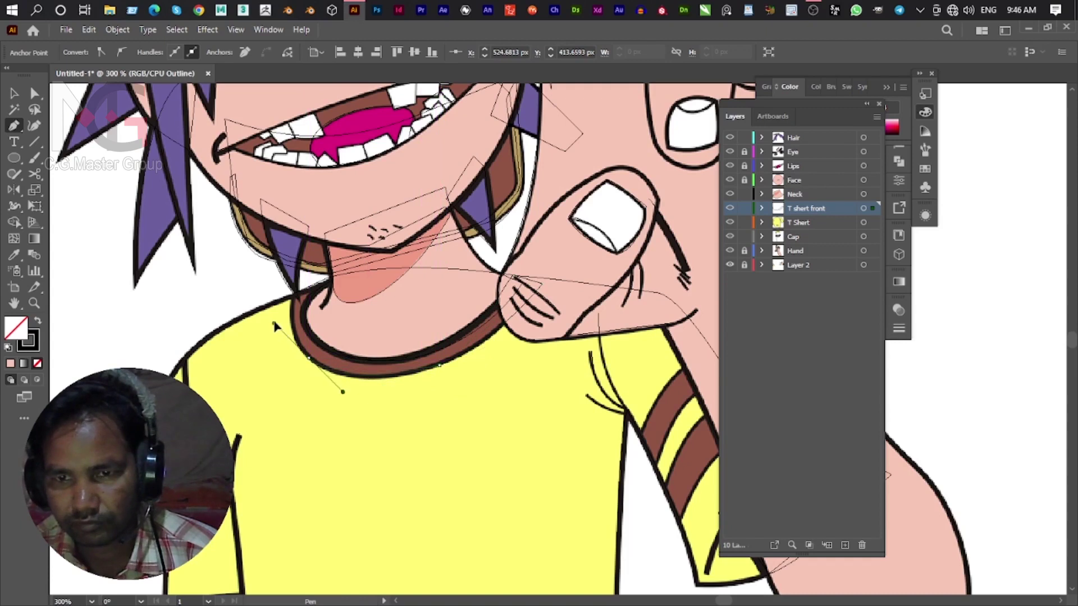
pyautogui.click(307, 357)
pyautogui.moveTo(293, 299)
pyautogui.mouseDown()
pyautogui.moveTo(305, 254)
pyautogui.moveTo(324, 288)
pyautogui.mouseUp()
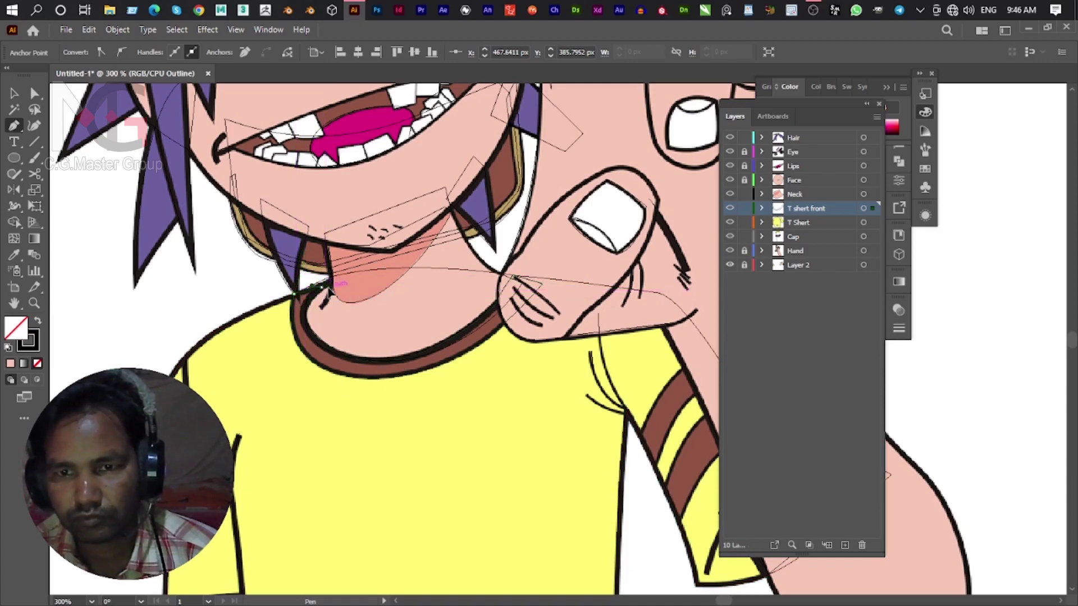
# Eyedrop the brown band colour into the collar shape and select it.
pyautogui.press('i')
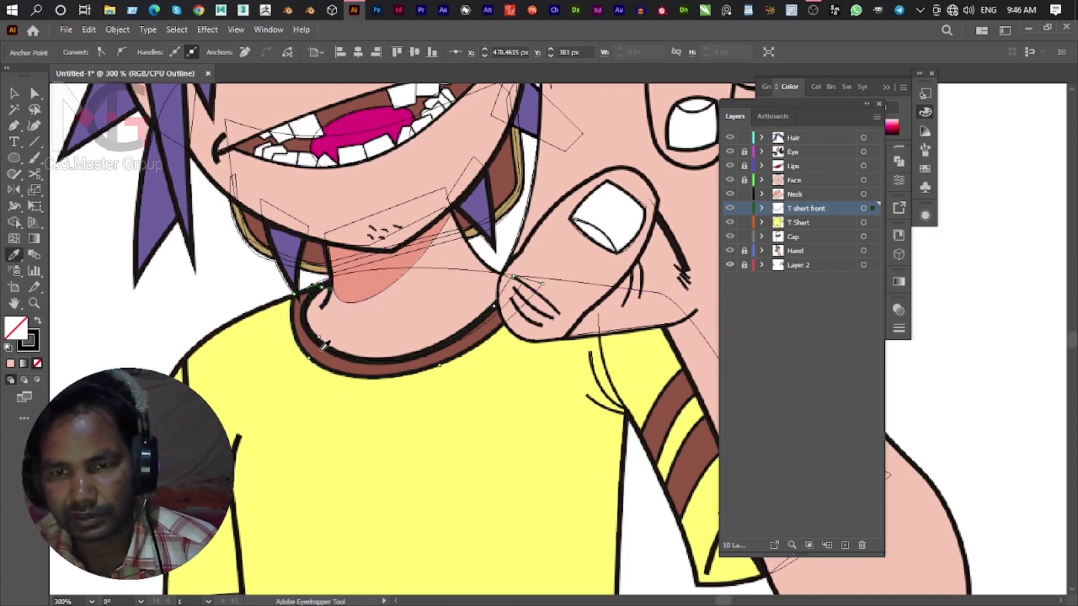
pyautogui.click(289, 333)
pyautogui.click(21, 91)
pyautogui.click(387, 360)
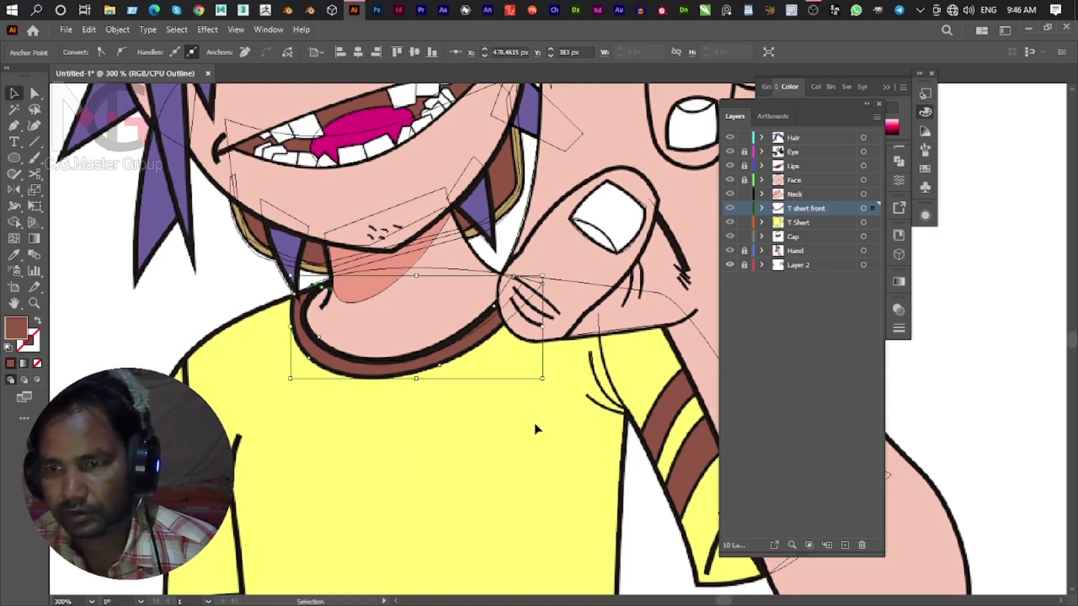
pyautogui.moveTo(538, 430); pyautogui.dragTo(385, 356)
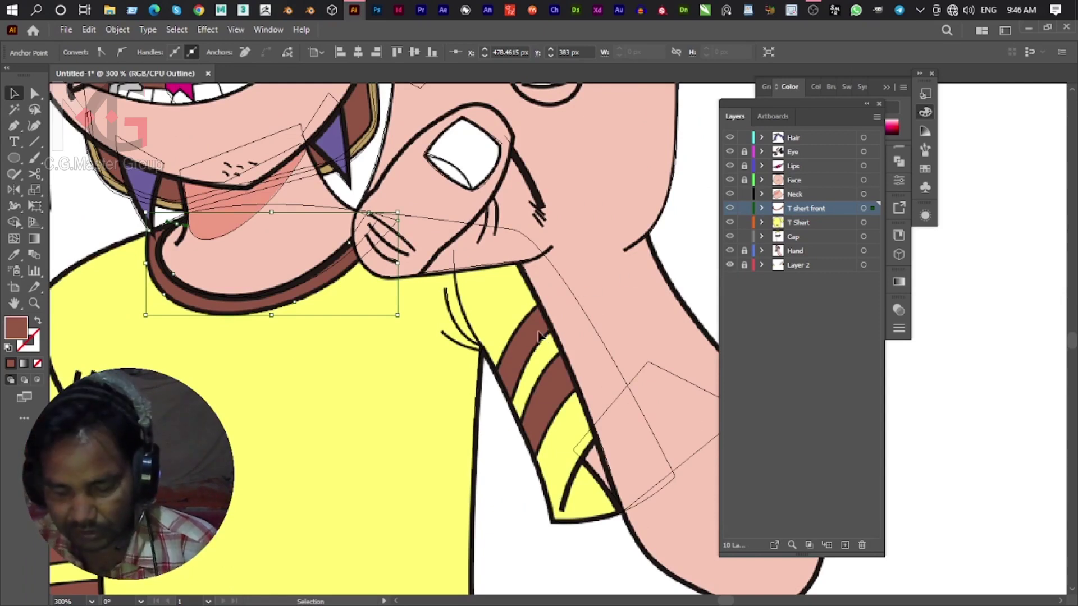
# Trace one brown stripe on the raised arm's sleeve as a closed Pen shape.
pyautogui.press('p')
pyautogui.click(521, 412)
pyautogui.moveTo(567, 314)
pyautogui.mouseDown()
pyautogui.moveTo(520, 336)
pyautogui.moveTo(530, 340)
pyautogui.moveTo(562, 340)
pyautogui.moveTo(500, 319)
pyautogui.moveTo(503, 297)
pyautogui.mouseUp()
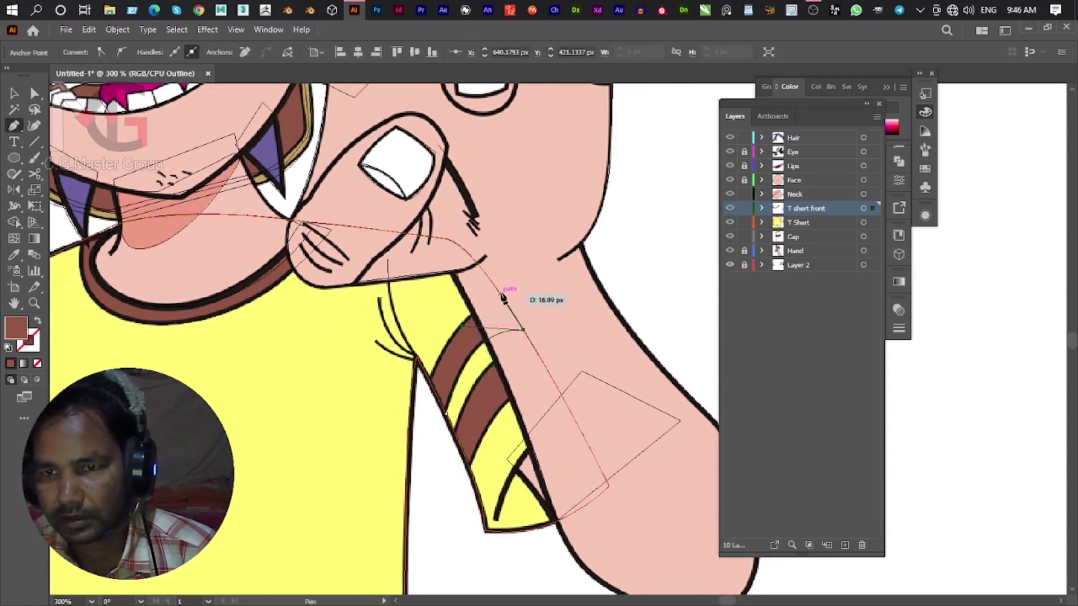
pyautogui.click(500, 292)
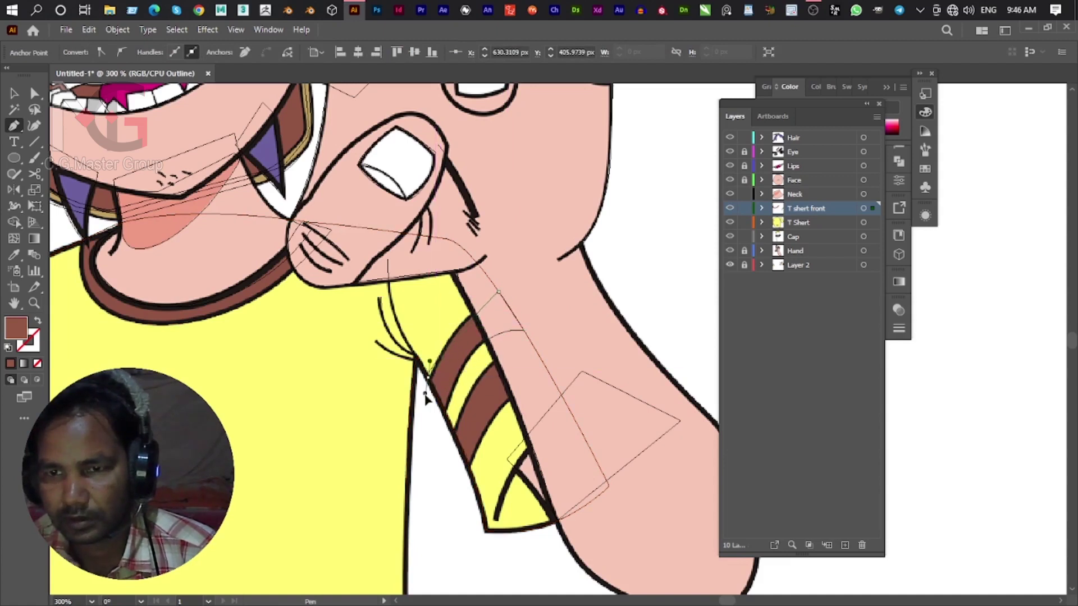
pyautogui.moveTo(415, 426); pyautogui.dragTo(397, 445)
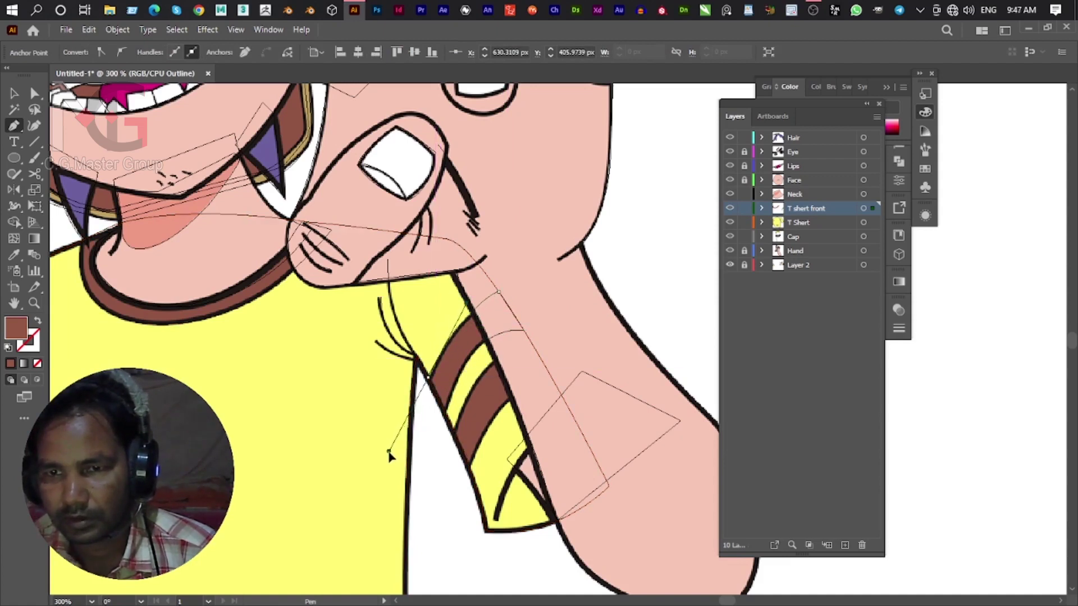
pyautogui.moveTo(439, 392); pyautogui.dragTo(449, 420)
pyautogui.click(457, 438)
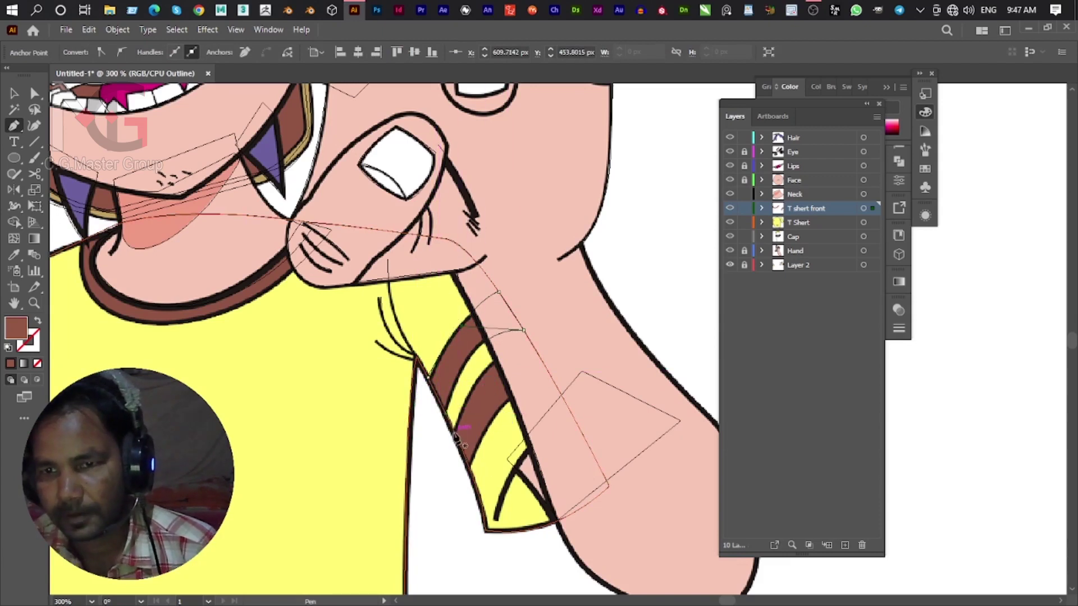
# Begin outlining the next sleeve stripe with curved anchors down the sleeve edge.
pyautogui.moveTo(520, 345); pyautogui.dragTo(552, 356)
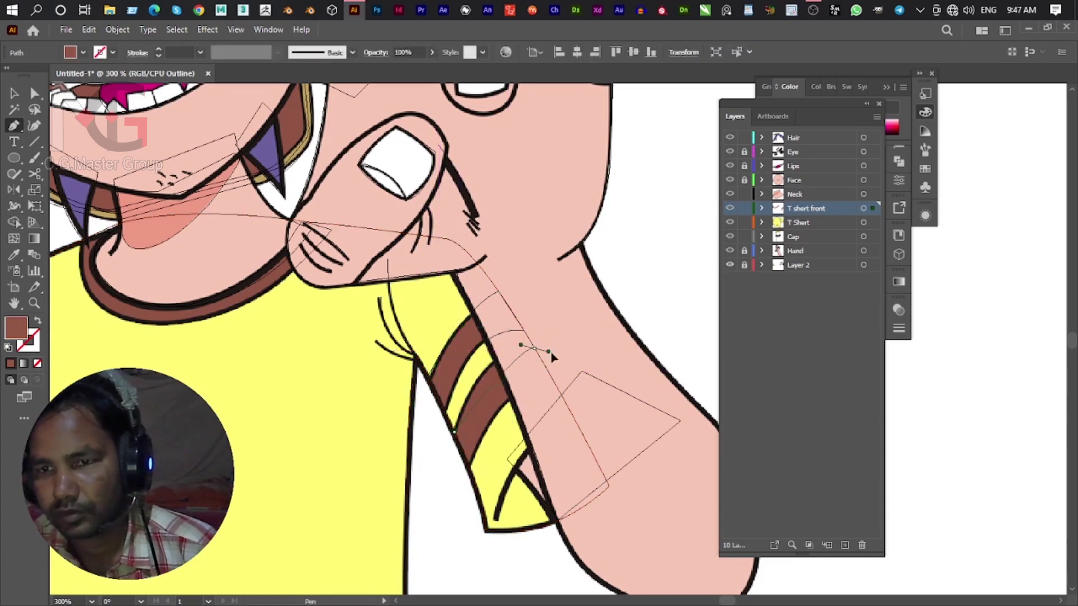
pyautogui.moveTo(569, 365); pyautogui.dragTo(546, 373)
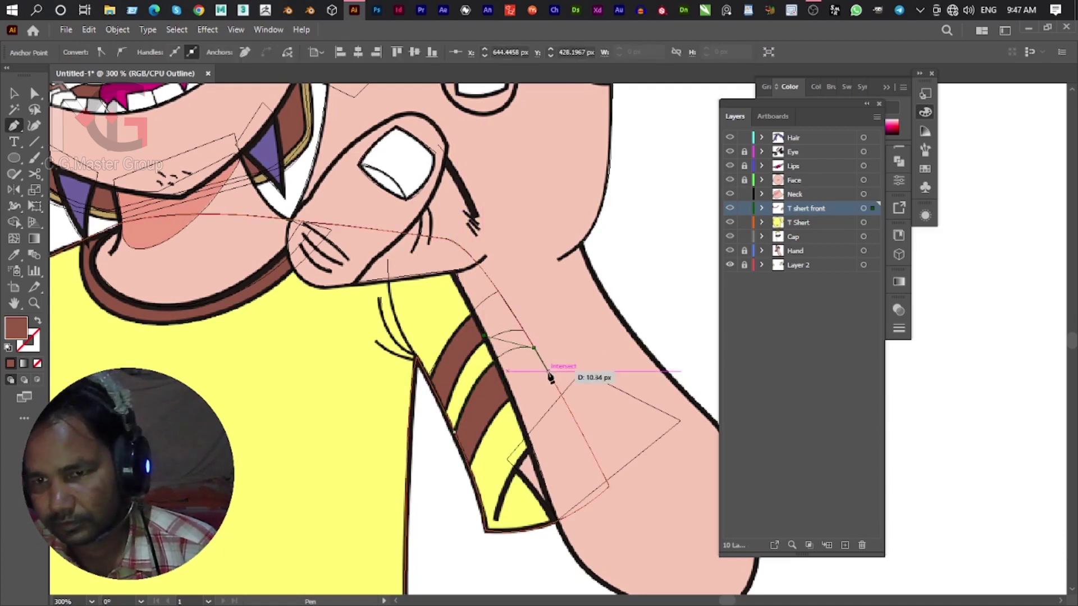
pyautogui.click(551, 378)
pyautogui.moveTo(469, 470); pyautogui.dragTo(461, 508)
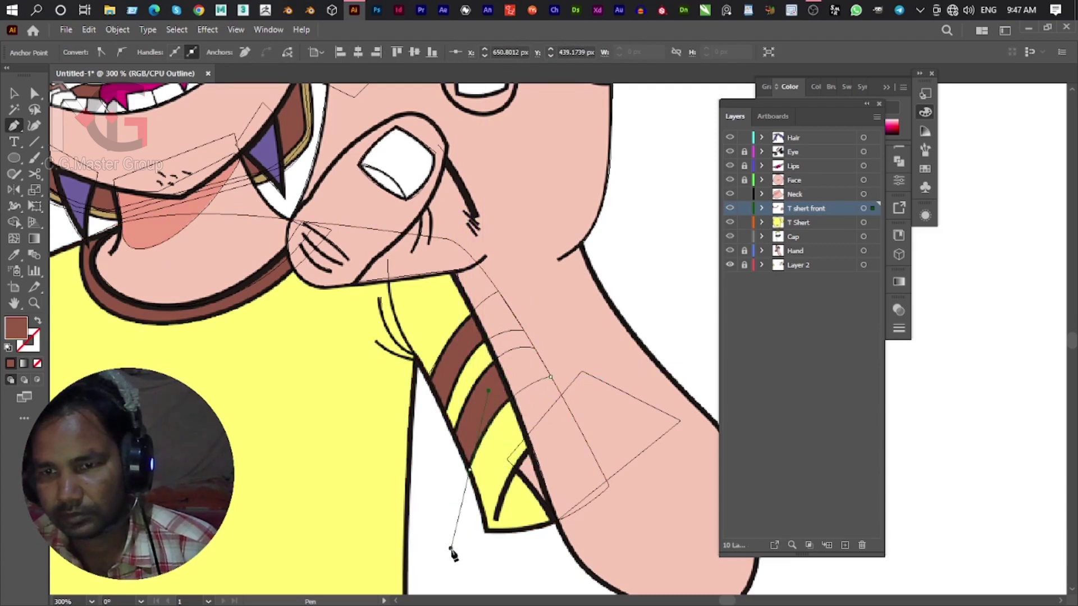
pyautogui.moveTo(470, 473); pyautogui.dragTo(456, 435)
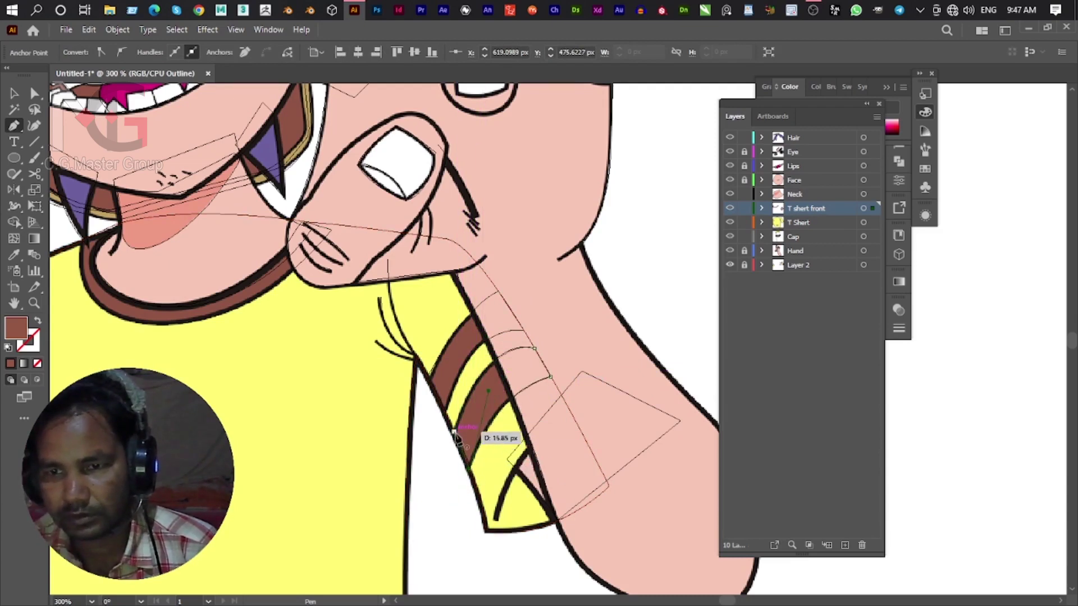
pyautogui.scroll(-2, 212, 385)
# Trace the upper brown band on the left sleeve as a closed shape with sharp corners.
pyautogui.scroll(-2, 212, 385)
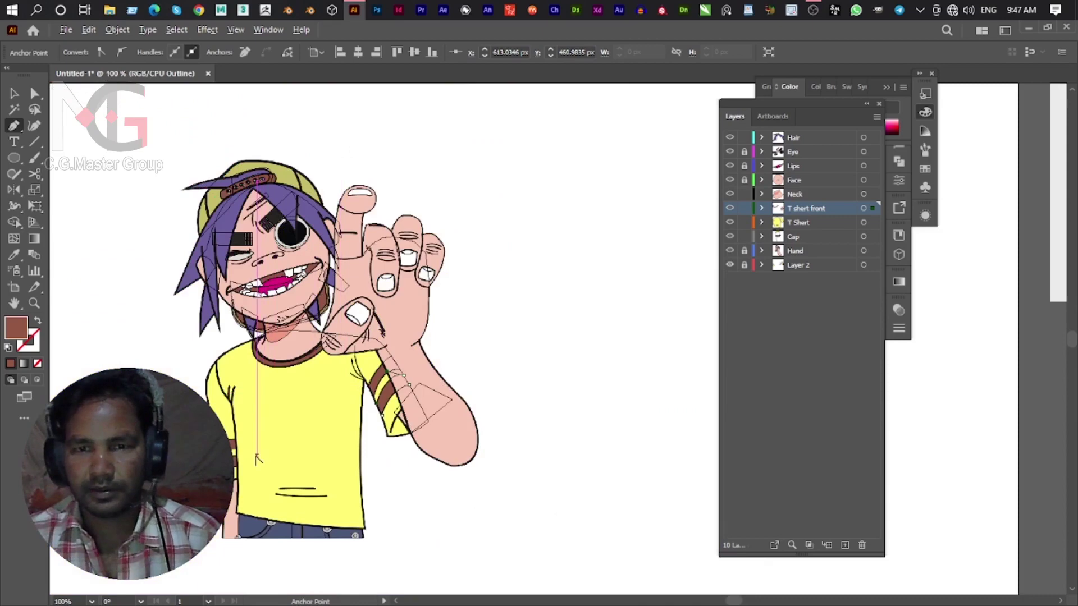
pyautogui.scroll(5, 261, 457)
pyautogui.moveTo(261, 457)
pyautogui.mouseDown()
pyautogui.moveTo(589, 365)
pyautogui.moveTo(385, 374)
pyautogui.mouseUp()
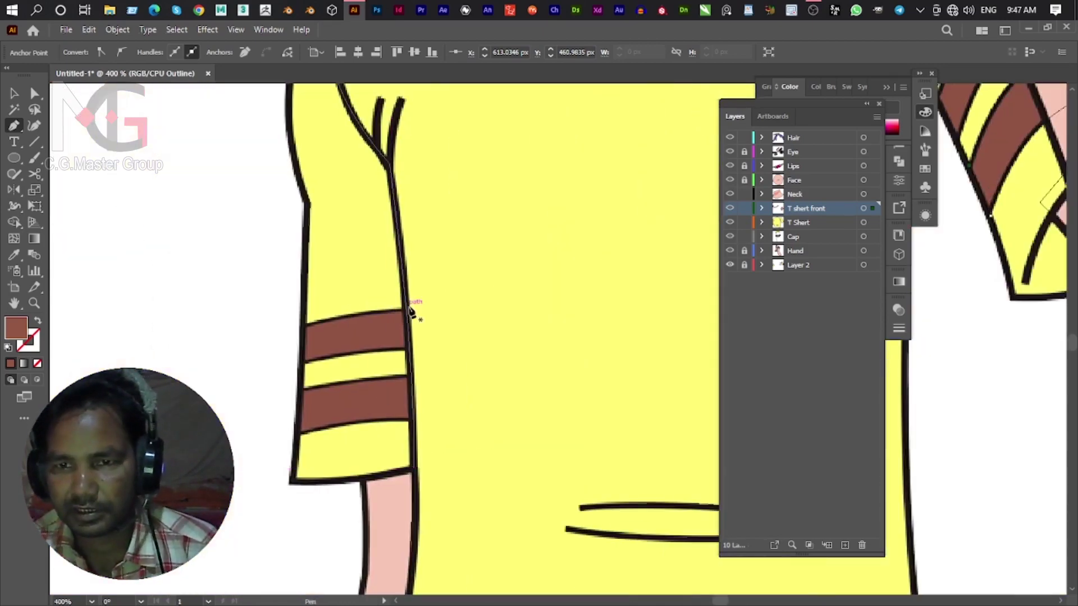
pyautogui.click(406, 311)
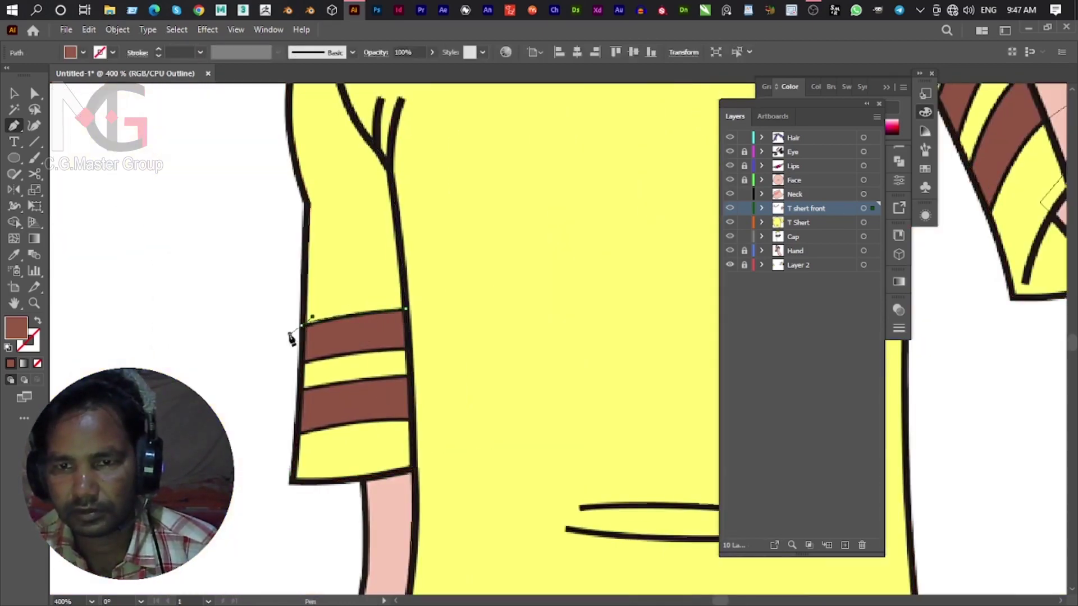
pyautogui.click(302, 325)
pyautogui.click(302, 366)
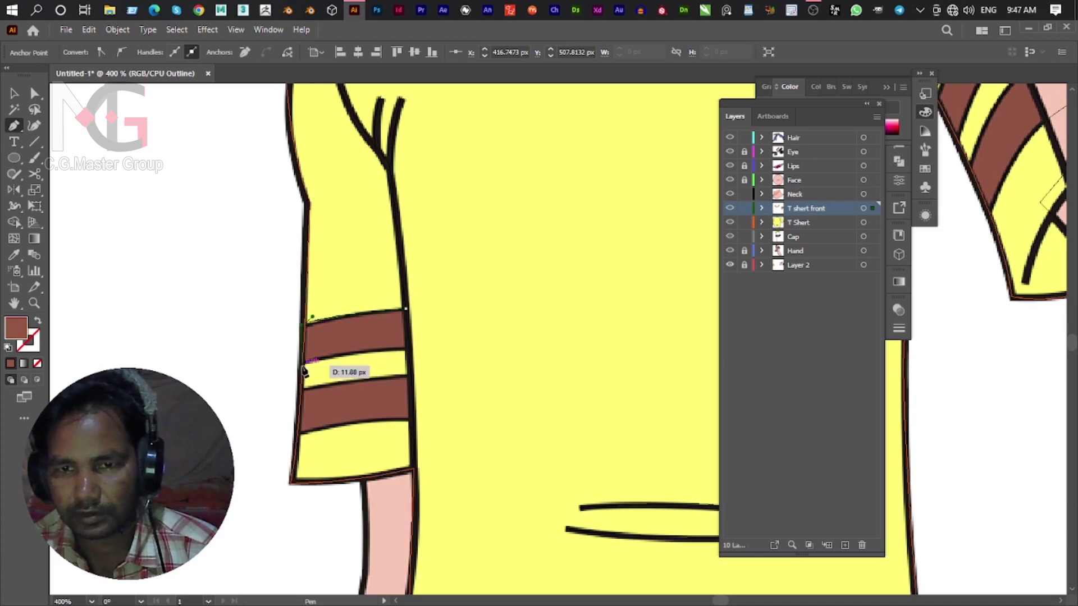
pyautogui.moveTo(409, 349); pyautogui.dragTo(426, 364)
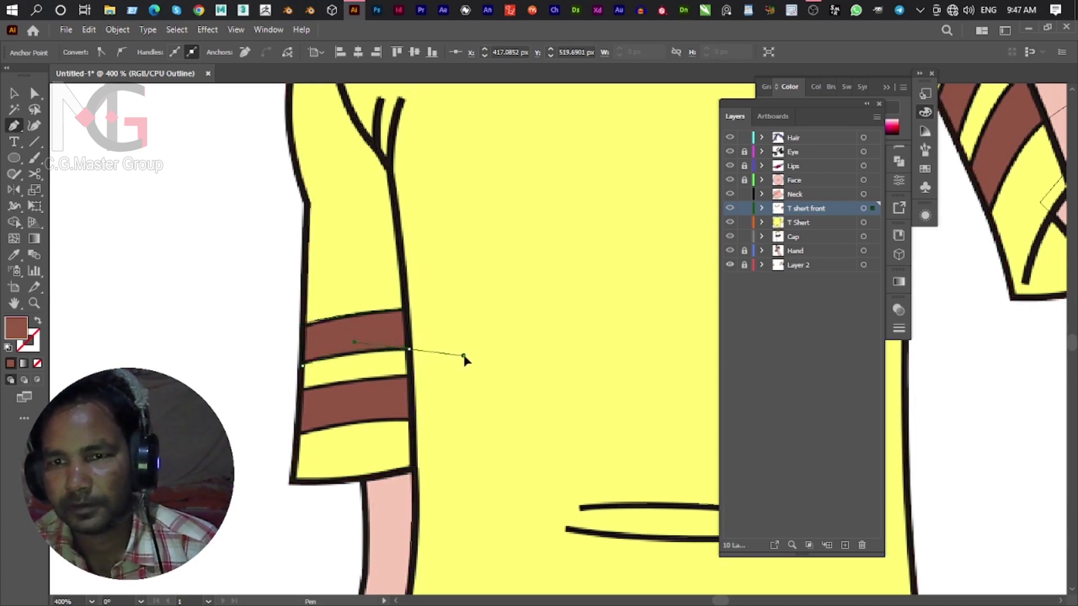
pyautogui.keyDown('alt'); pyautogui.click(409, 349); pyautogui.keyUp('alt')
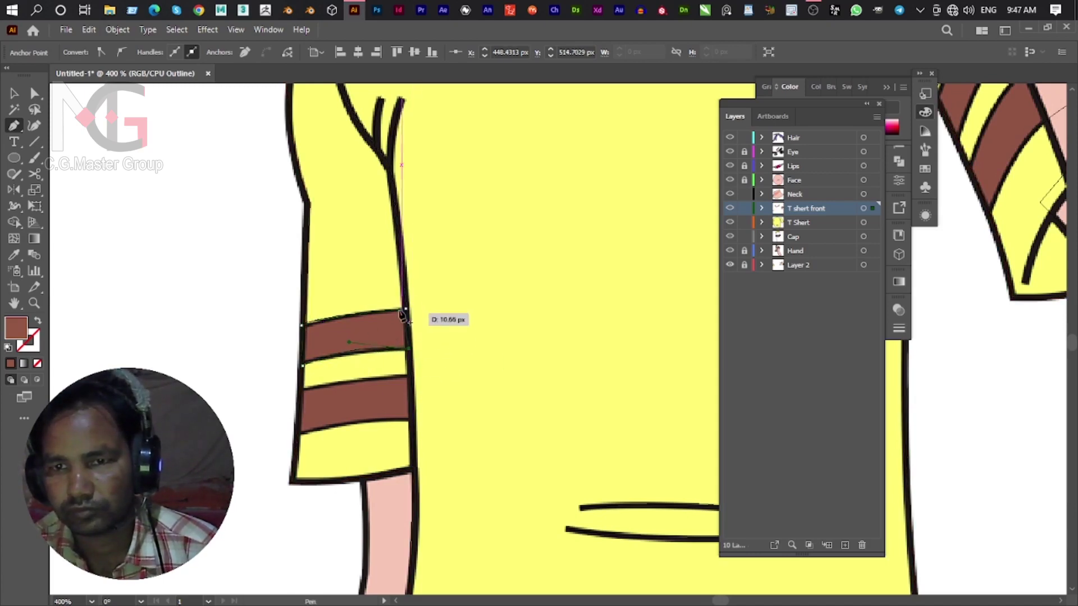
pyautogui.click(410, 377)
# Trace the lower brown band on the left sleeve as a closed shape.
pyautogui.moveTo(300, 392); pyautogui.dragTo(284, 397)
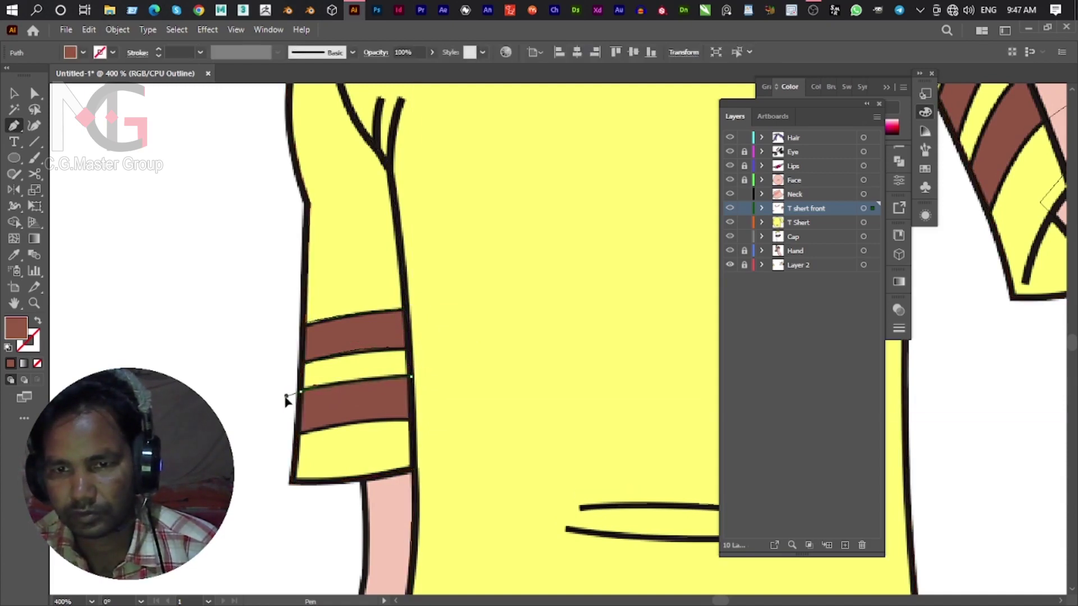
pyautogui.click(300, 432)
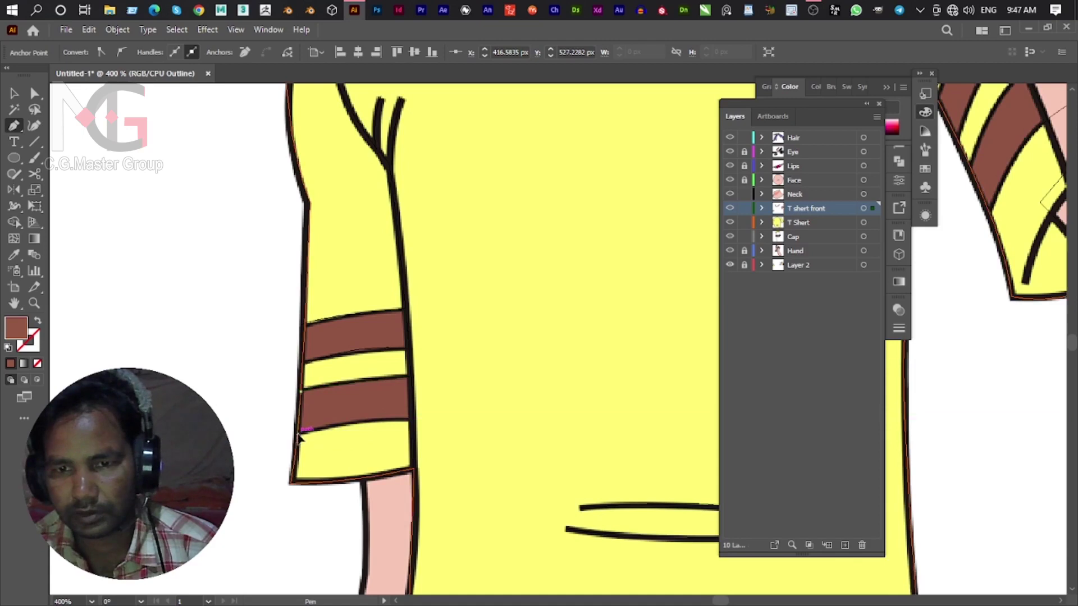
pyautogui.moveTo(411, 418); pyautogui.dragTo(420, 436)
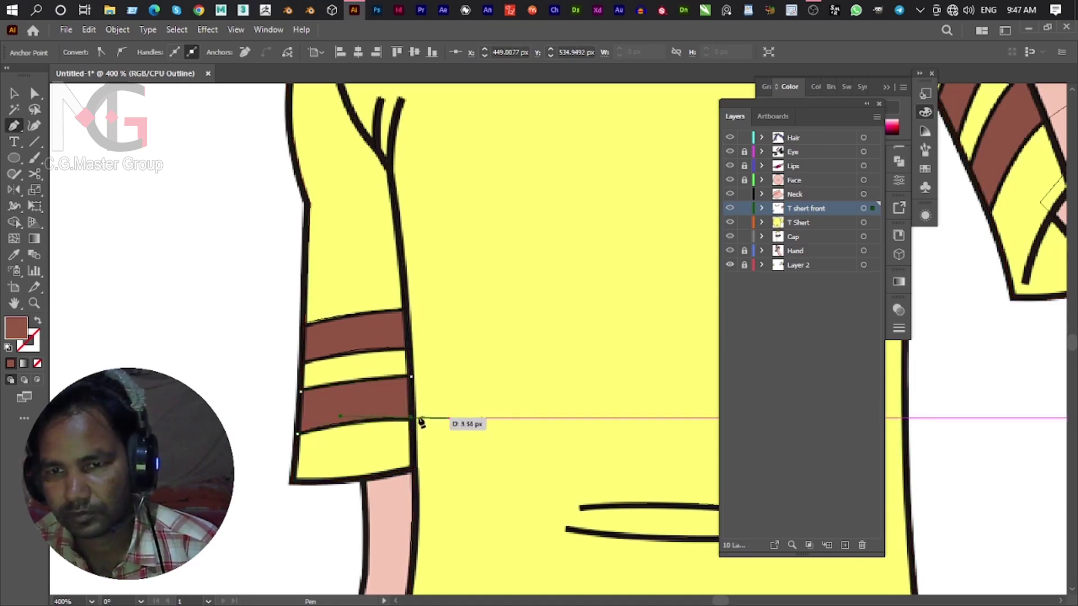
pyautogui.keyDown('alt'); pyautogui.click(411, 418); pyautogui.keyUp('alt')
pyautogui.click(411, 375)
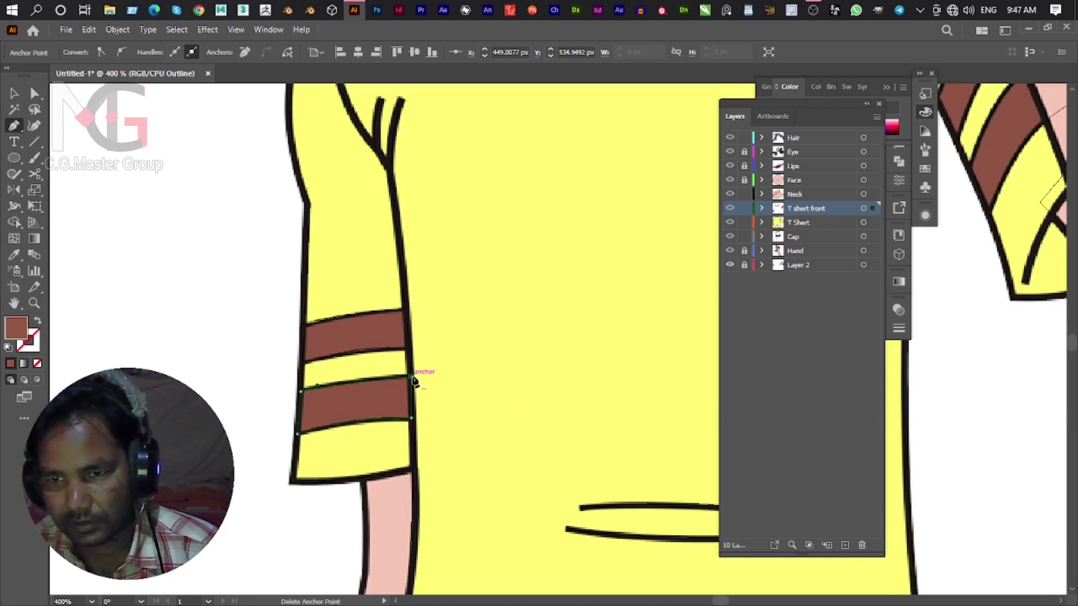
pyautogui.scroll(-2, 415, 376)
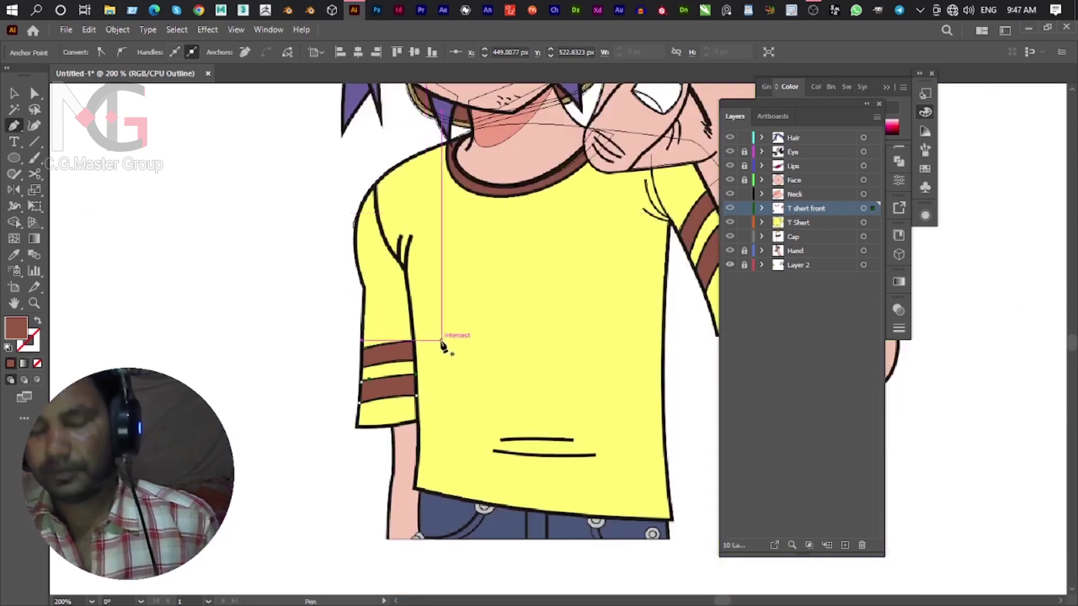
pyautogui.press('i')
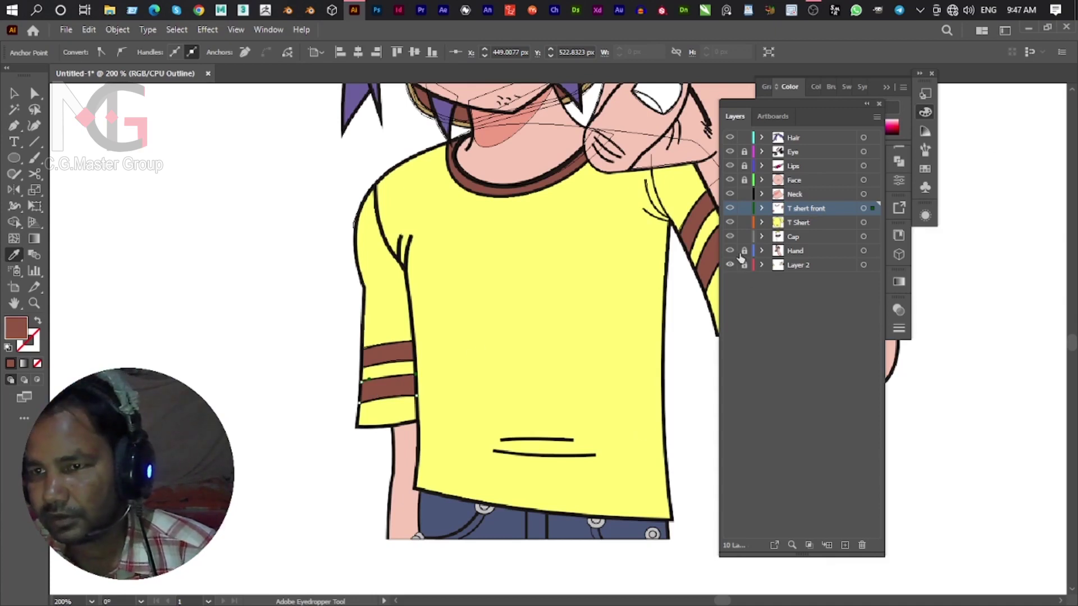
# Switch to full-colour Preview and give both left-sleeve stripes a black outline.
pyautogui.keyDown('ctrl'); pyautogui.click(730, 237); pyautogui.keyUp('ctrl')
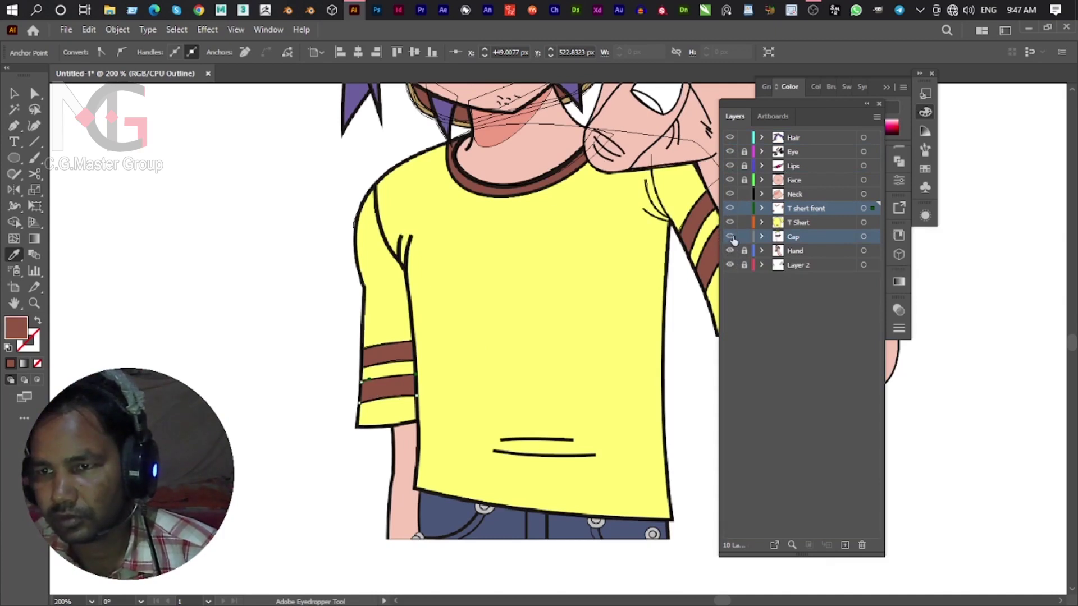
pyautogui.hotkey('ctrl', 'y')
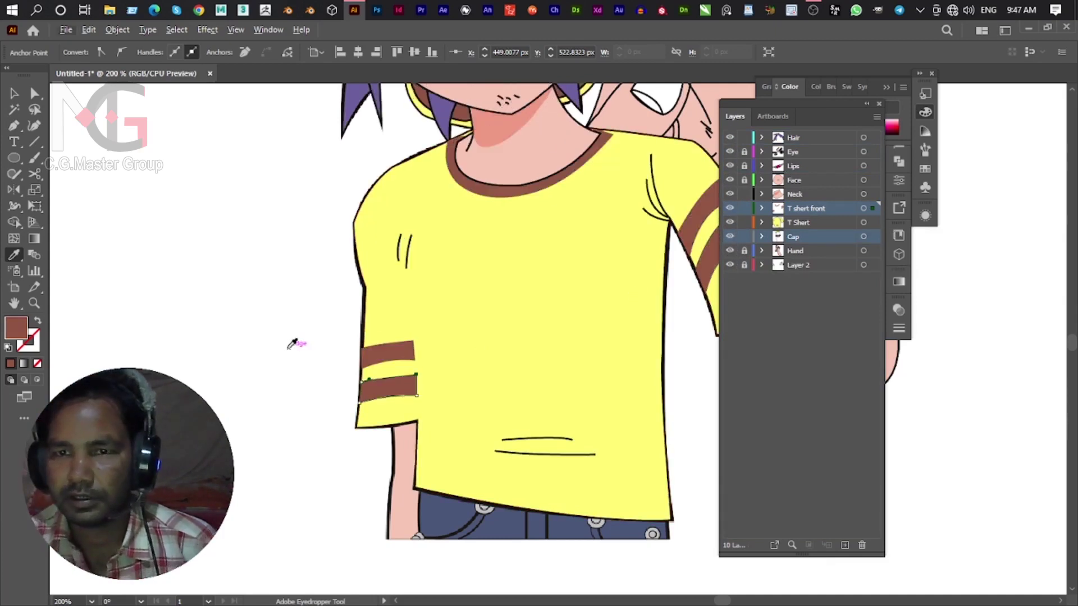
pyautogui.click(14, 92)
pyautogui.click(382, 388)
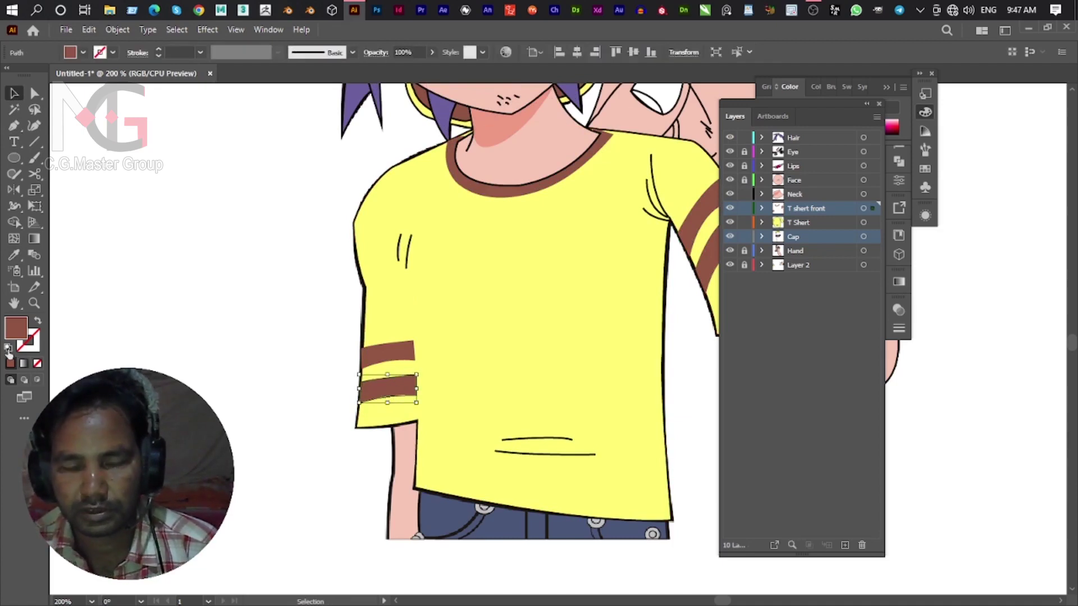
pyautogui.click(109, 53)
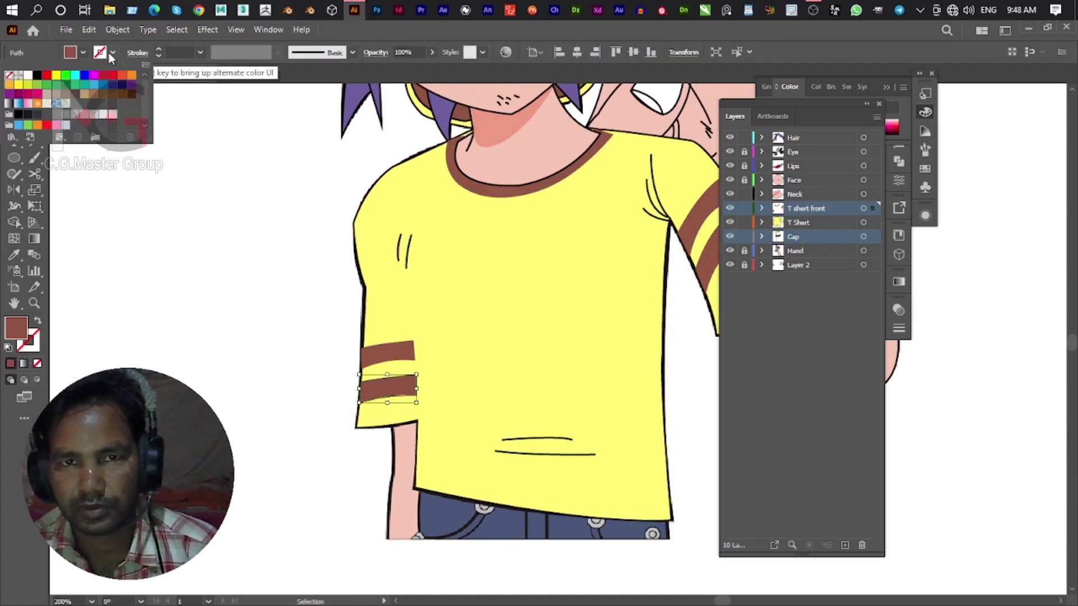
pyautogui.click(33, 76)
pyautogui.click(390, 352)
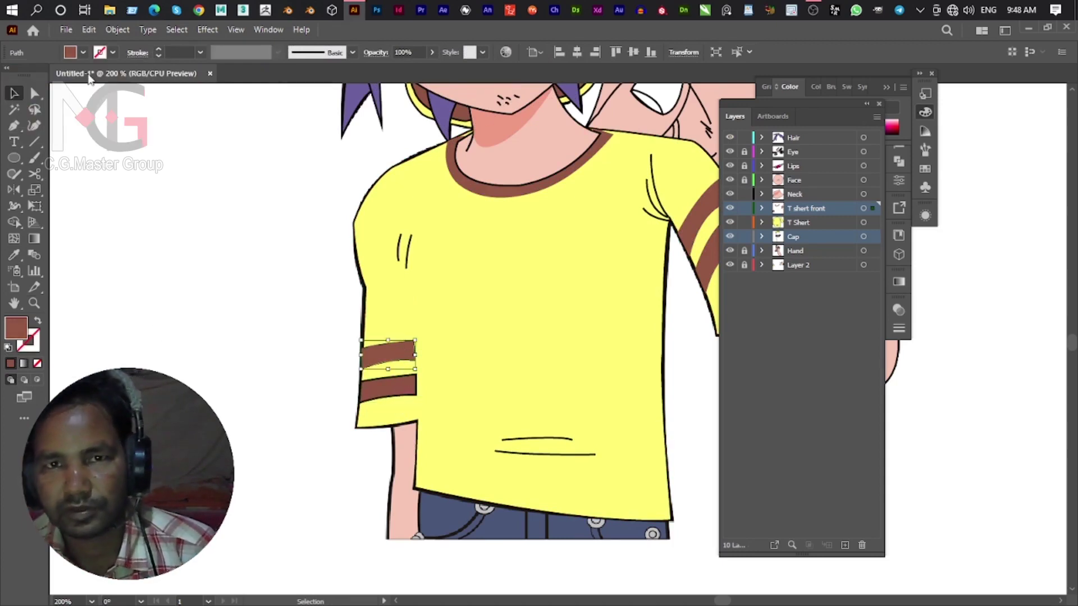
pyautogui.click(111, 52)
pyautogui.click(36, 75)
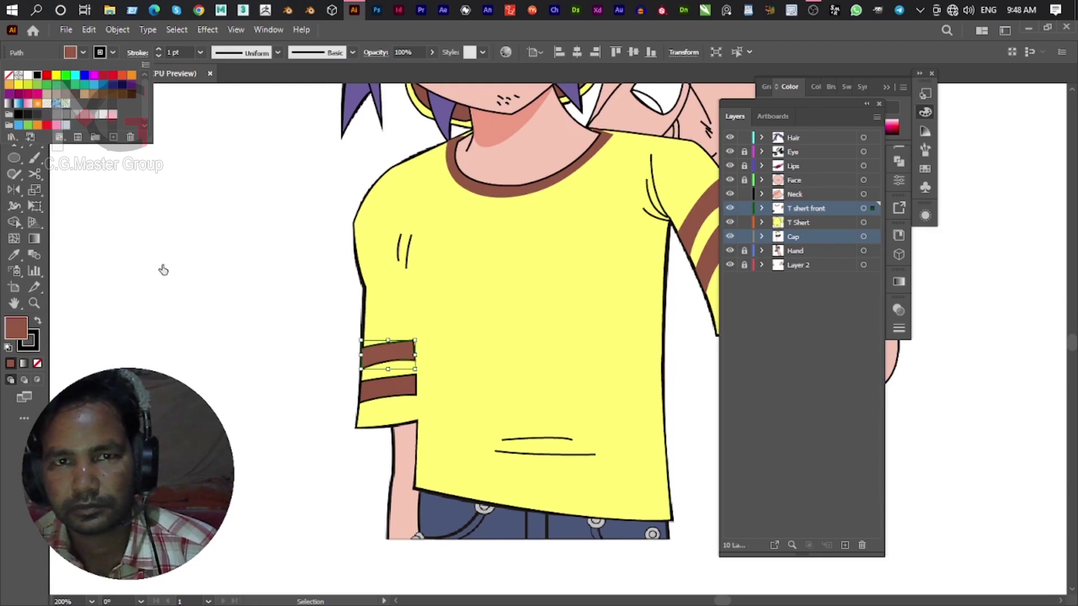
pyautogui.press('Escape')
pyautogui.hscroll(5, 460, 281)
# Give the raised-arm sleeve stripes and the brown collar black outlines.
pyautogui.click(474, 239)
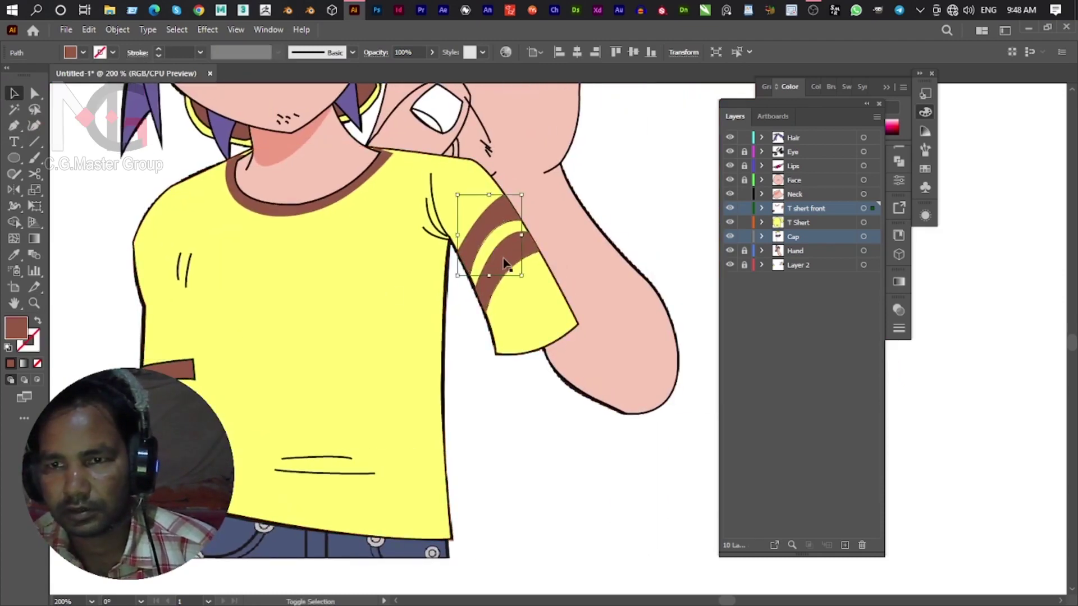
pyautogui.click(111, 53)
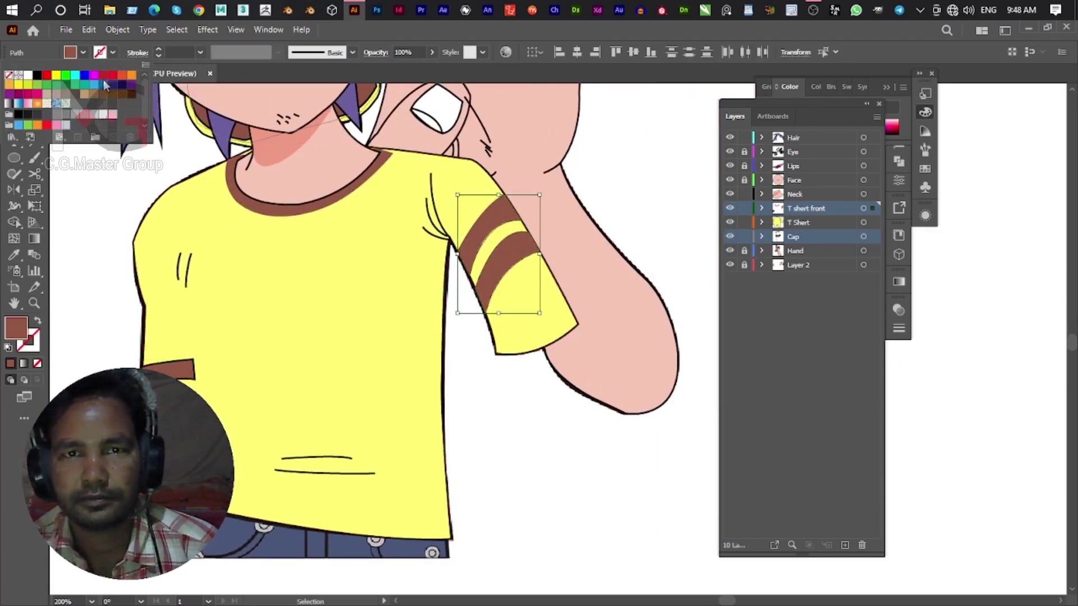
pyautogui.click(38, 75)
pyautogui.press('Escape')
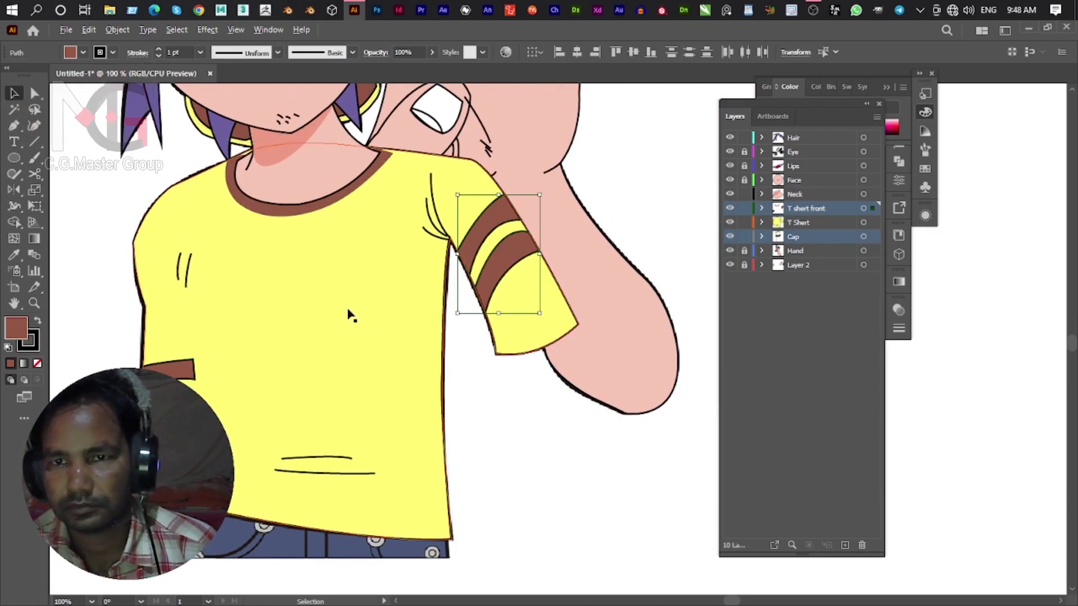
pyautogui.click(490, 440)
pyautogui.hotkey('ctrl', '1')
pyautogui.click(335, 259)
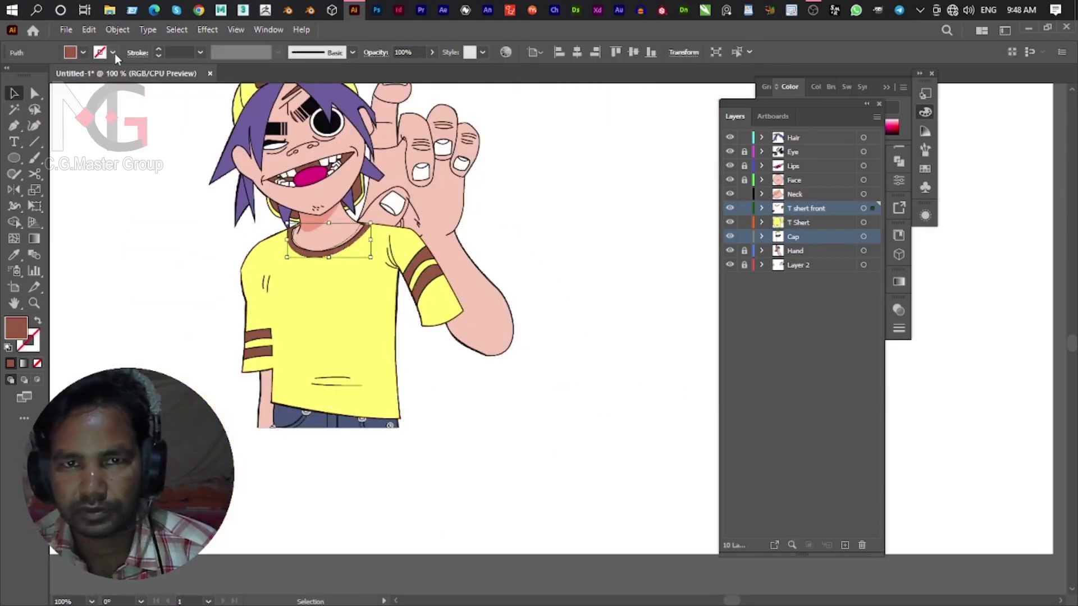
pyautogui.click(112, 53)
pyautogui.click(39, 76)
pyautogui.press('Escape')
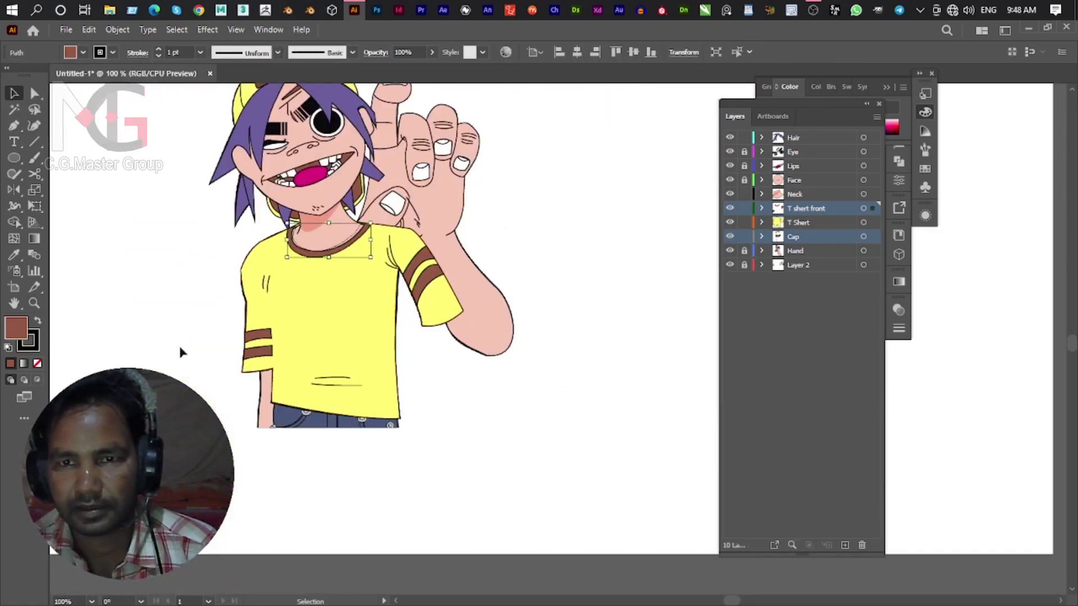
pyautogui.click(513, 385)
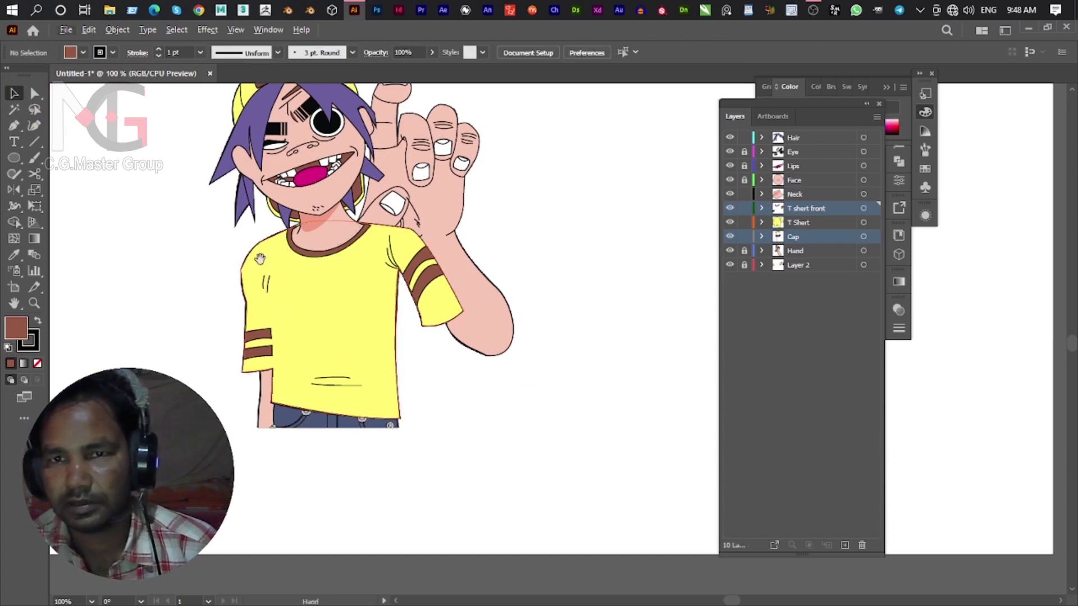
# Move the Hand layer past Face and Hair to the very top of the Layers panel.
pyautogui.moveTo(513, 385); pyautogui.dragTo(637, 397)
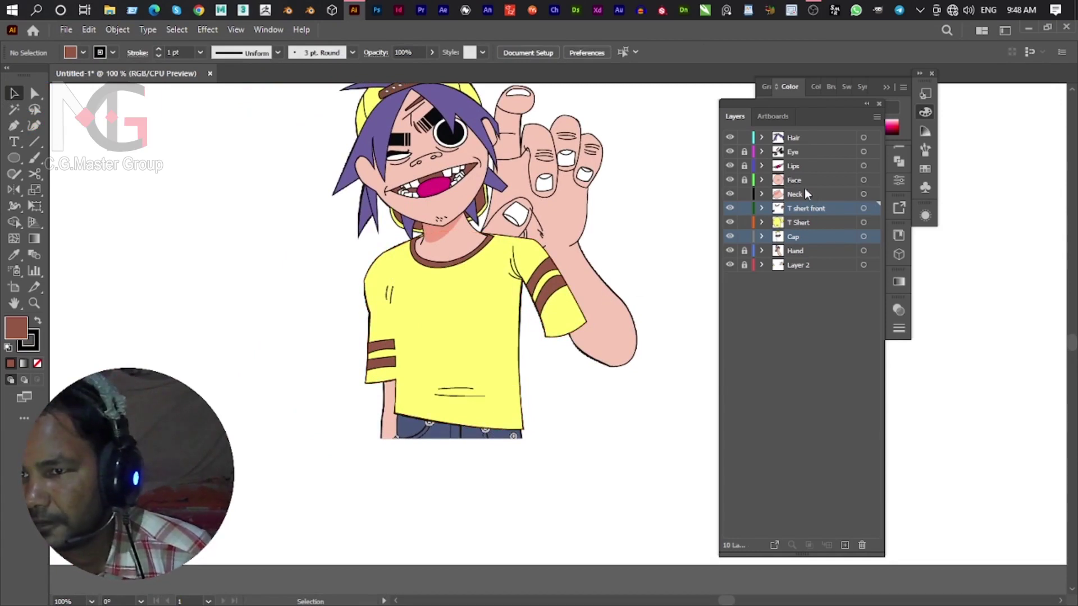
pyautogui.click(807, 253)
pyautogui.moveTo(807, 251); pyautogui.dragTo(798, 176)
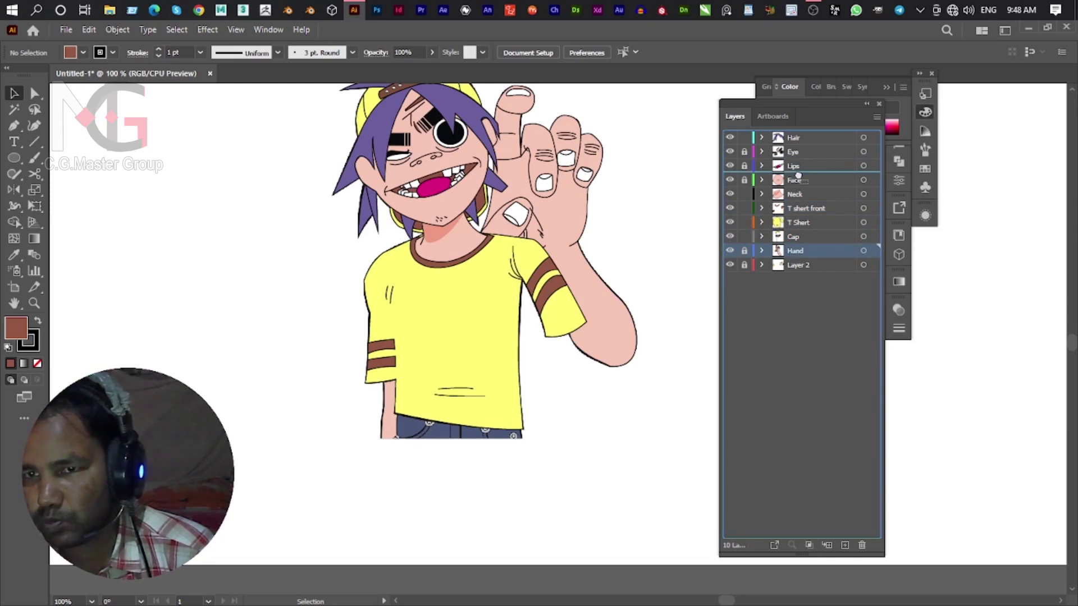
pyautogui.moveTo(798, 175); pyautogui.dragTo(798, 175)
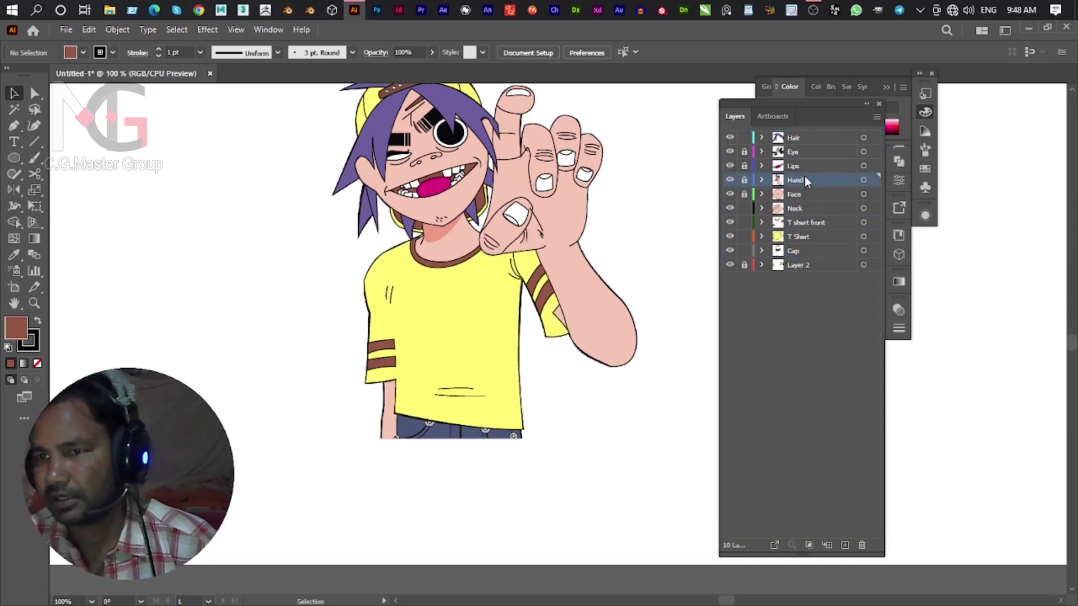
pyautogui.moveTo(806, 177); pyautogui.dragTo(811, 138)
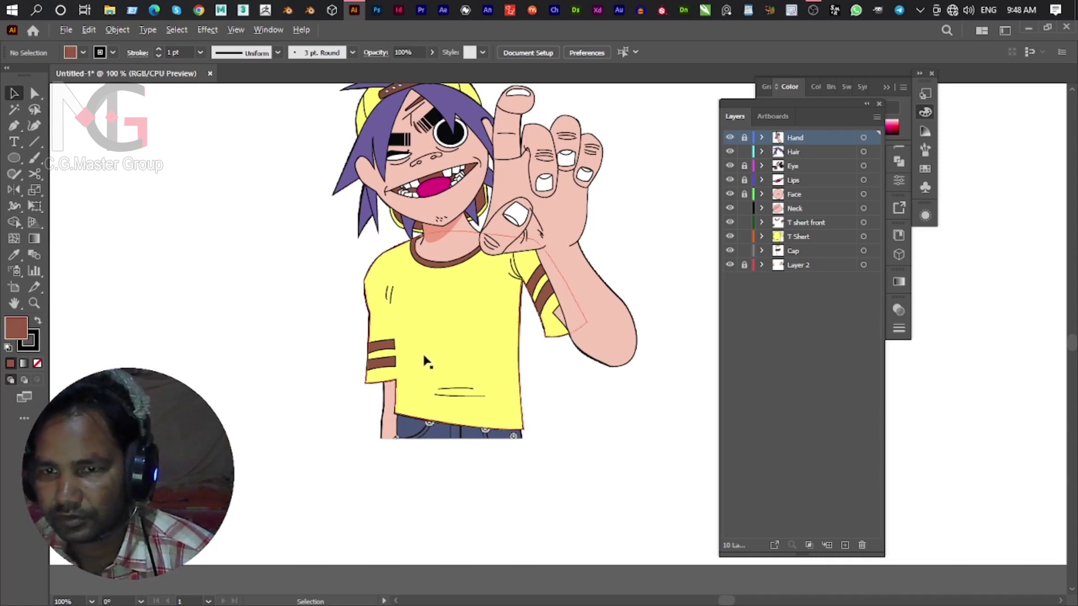
pyautogui.scroll(2, 423, 357)
pyautogui.click(373, 331)
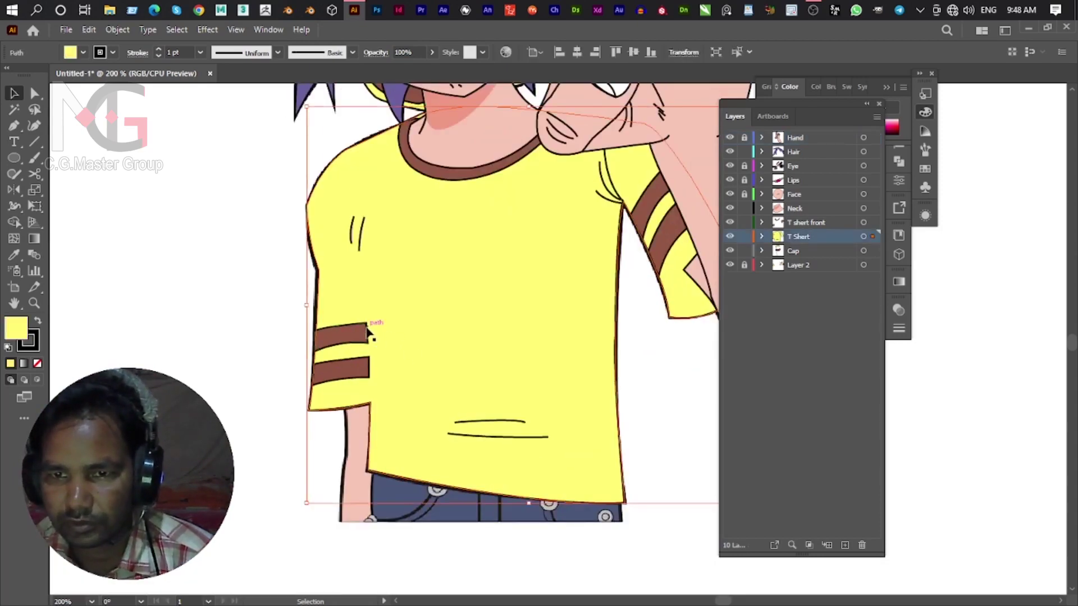
pyautogui.click(365, 333)
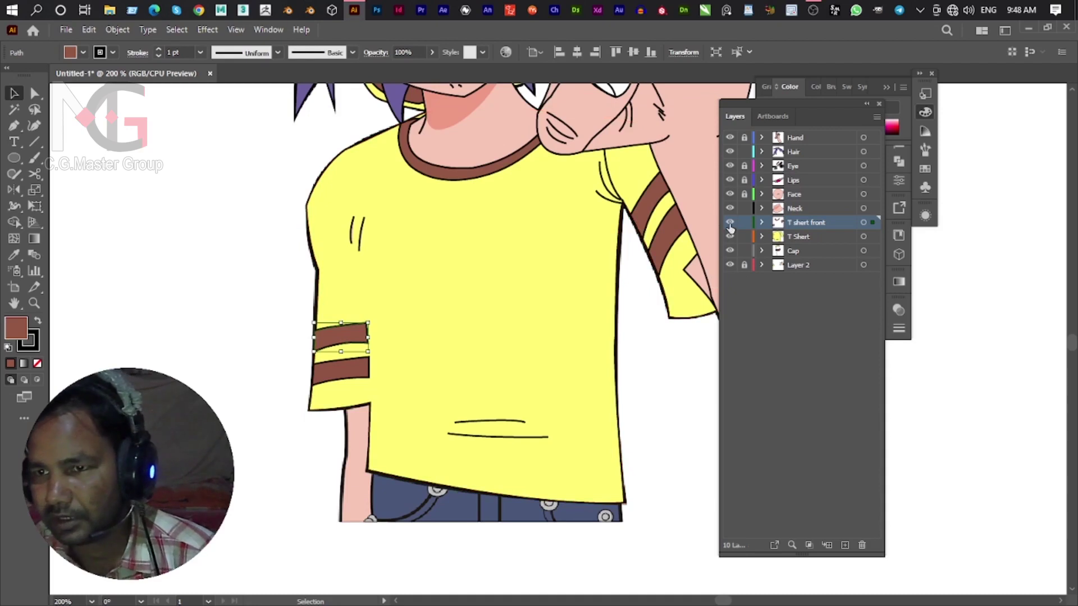
pyautogui.hotkey('ctrl', 'y')
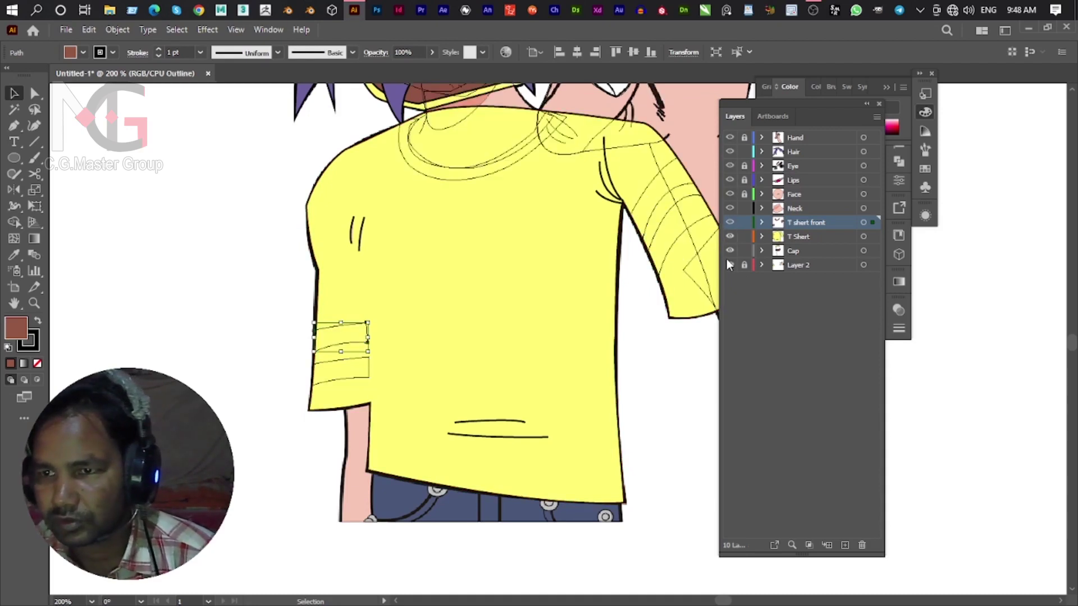
pyautogui.click(730, 251)
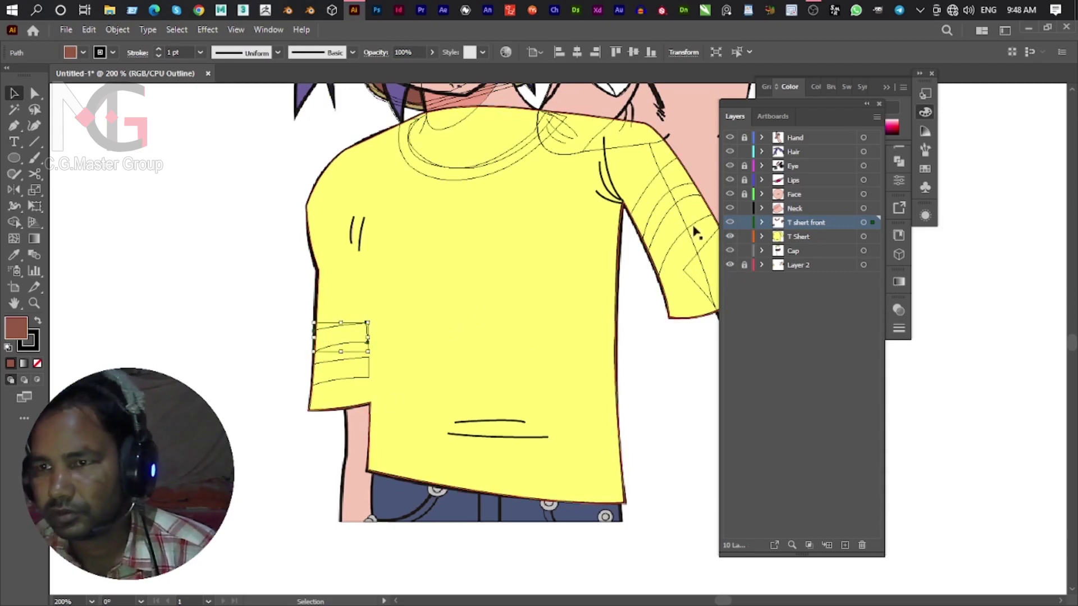
pyautogui.keyDown('ctrl'); pyautogui.click(729, 238); pyautogui.keyUp('ctrl')
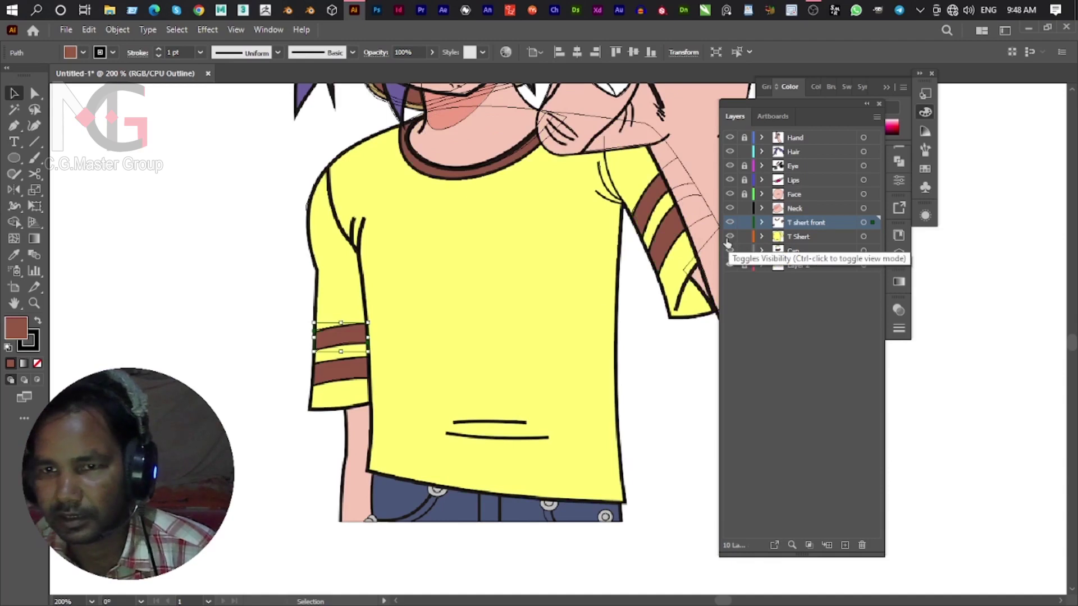
pyautogui.click(363, 289)
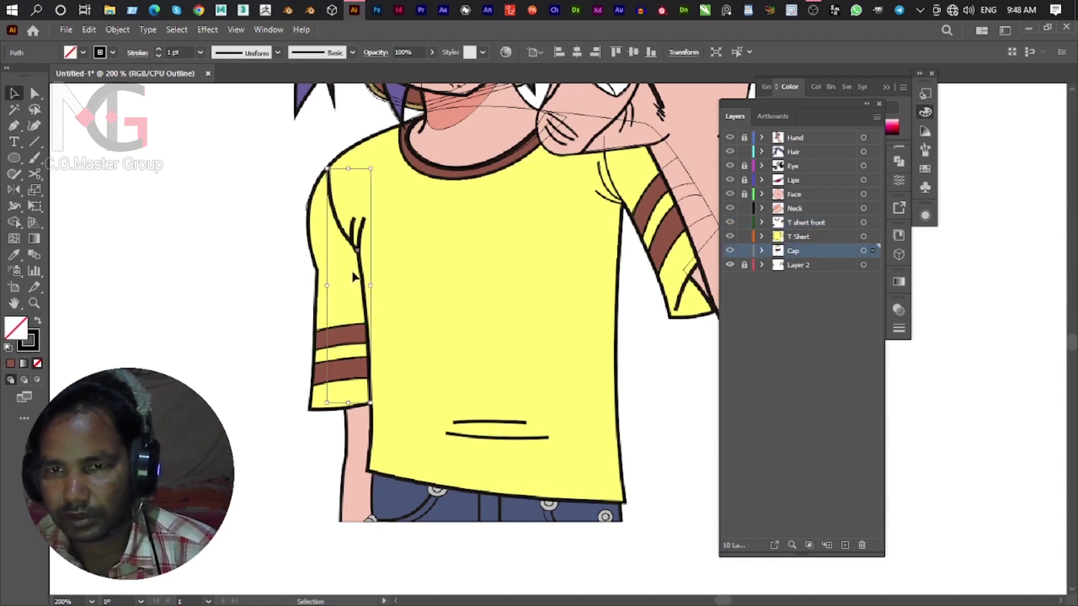
pyautogui.rightClick(354, 277)
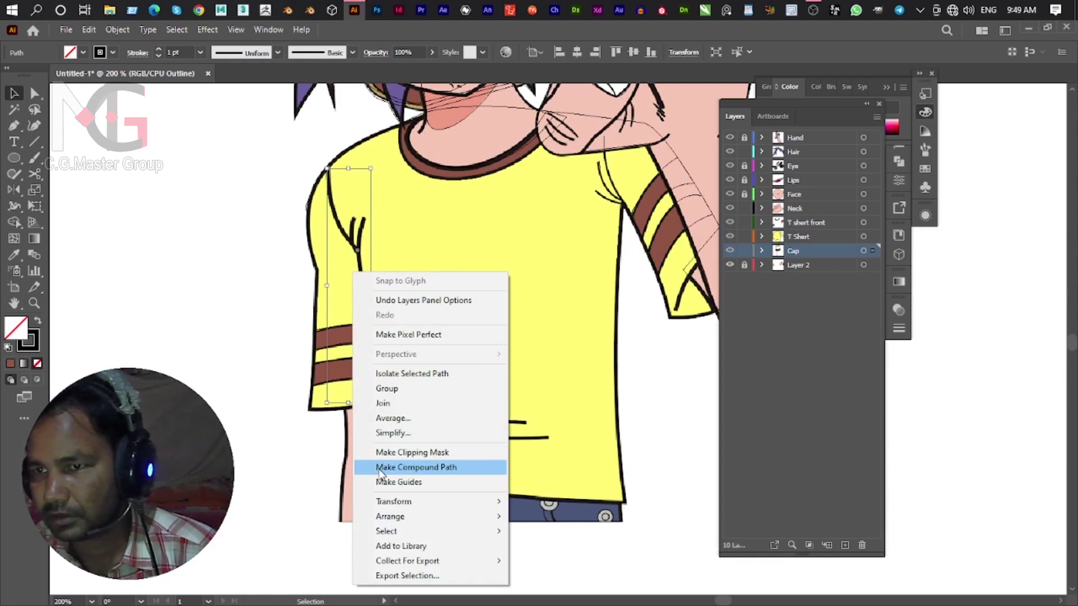
pyautogui.click(808, 251)
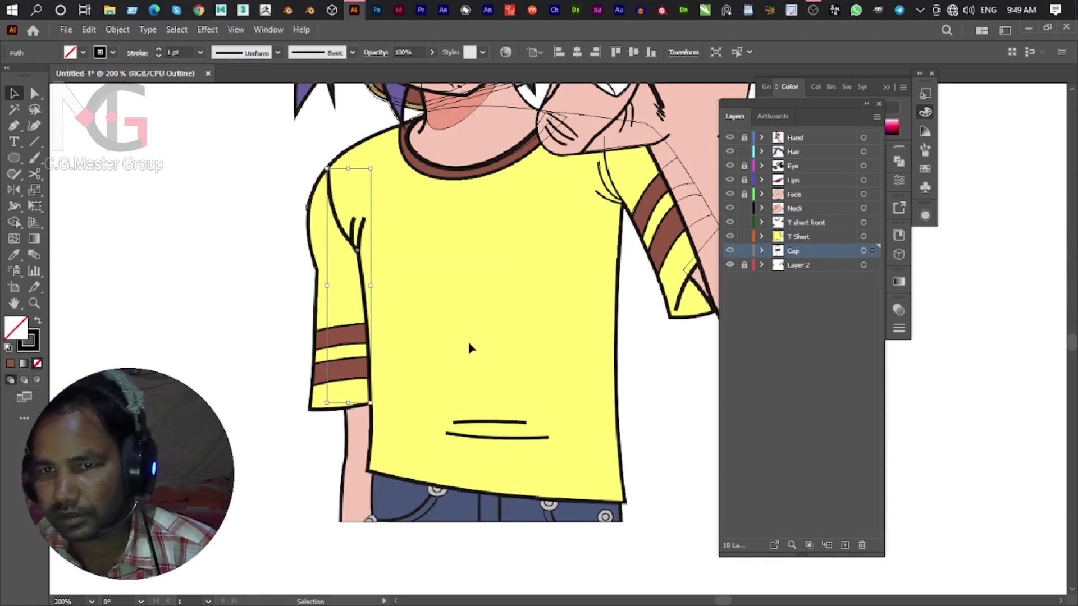
pyautogui.click(464, 331)
pyautogui.click(804, 239)
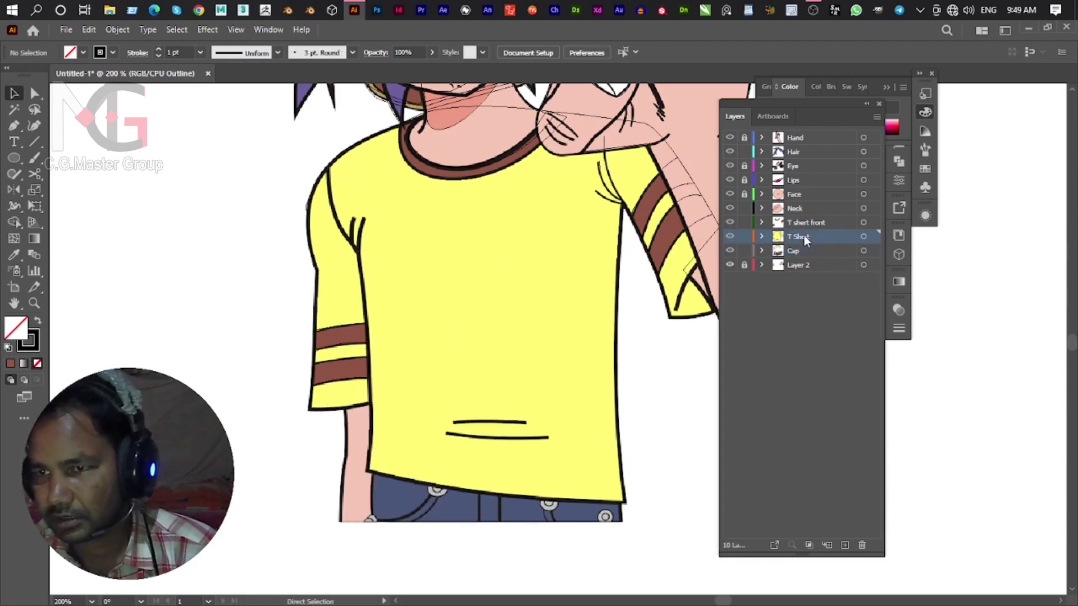
pyautogui.click(585, 335)
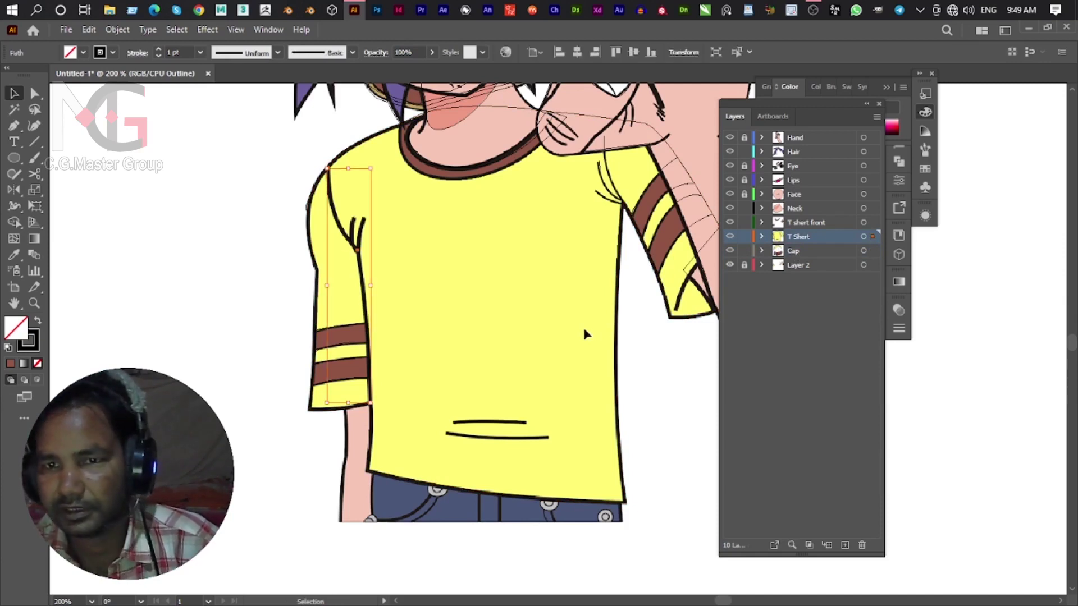
pyautogui.click(731, 239)
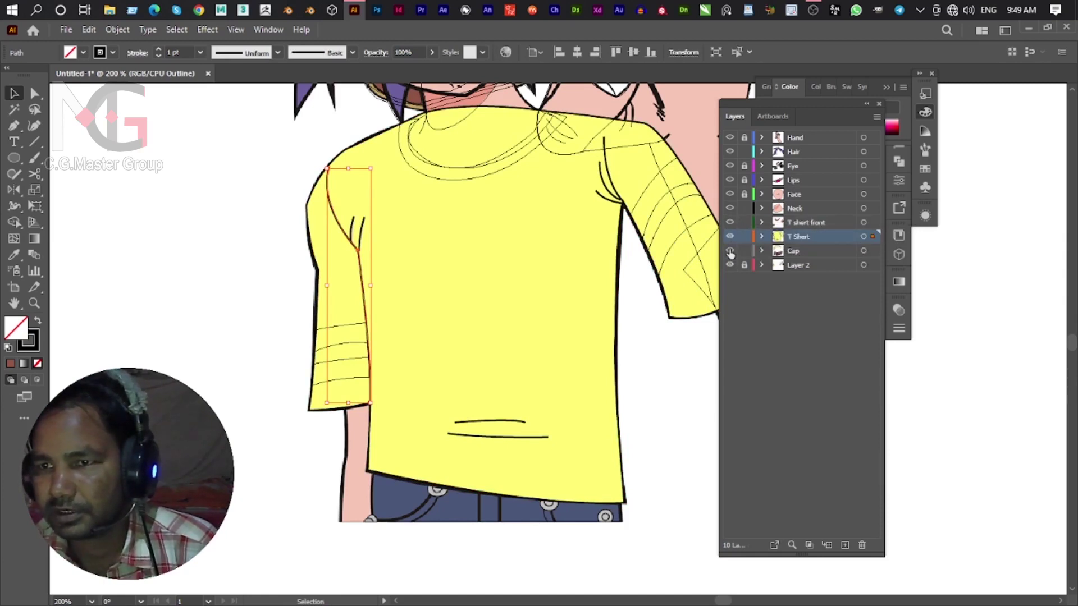
pyautogui.click(729, 250)
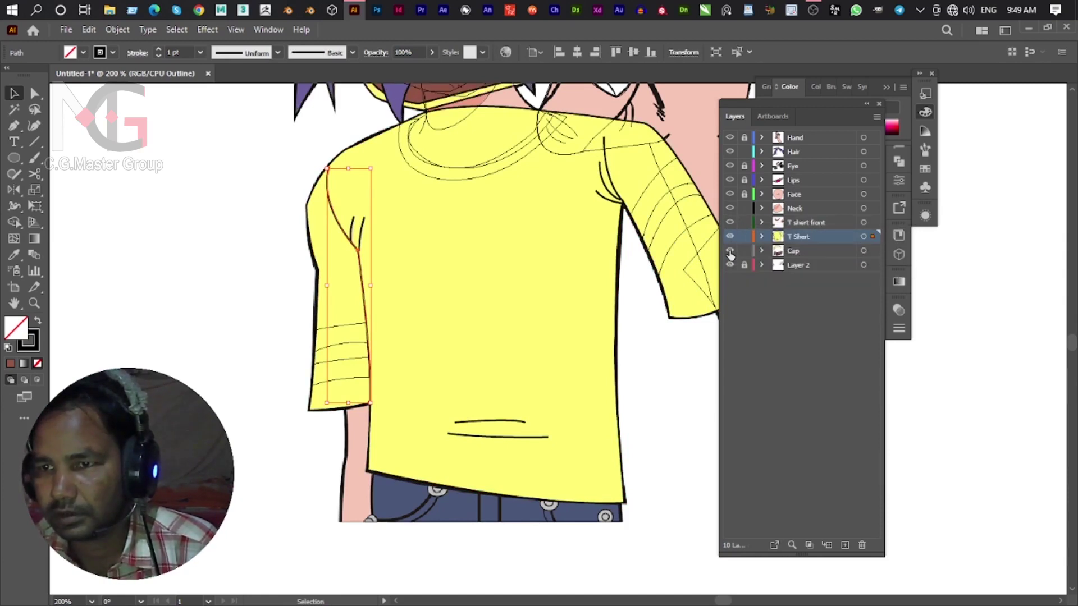
pyautogui.hotkey('ctrl', 'y')
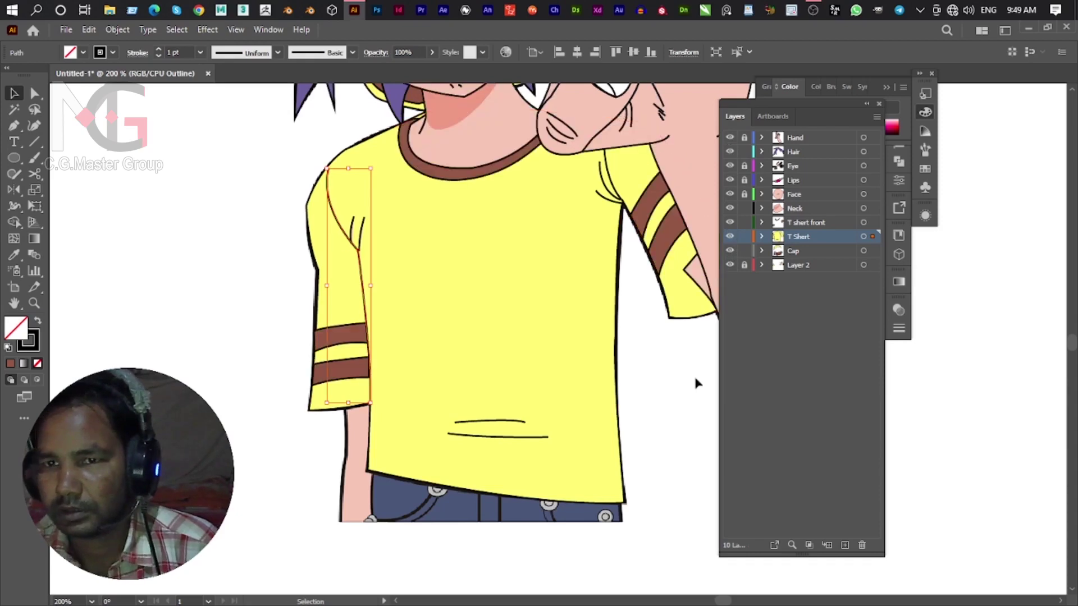
pyautogui.click(668, 406)
pyautogui.hotkey('ctrl', '-')
pyautogui.hotkey('ctrl', '-')
pyautogui.hotkey('ctrl', '-')
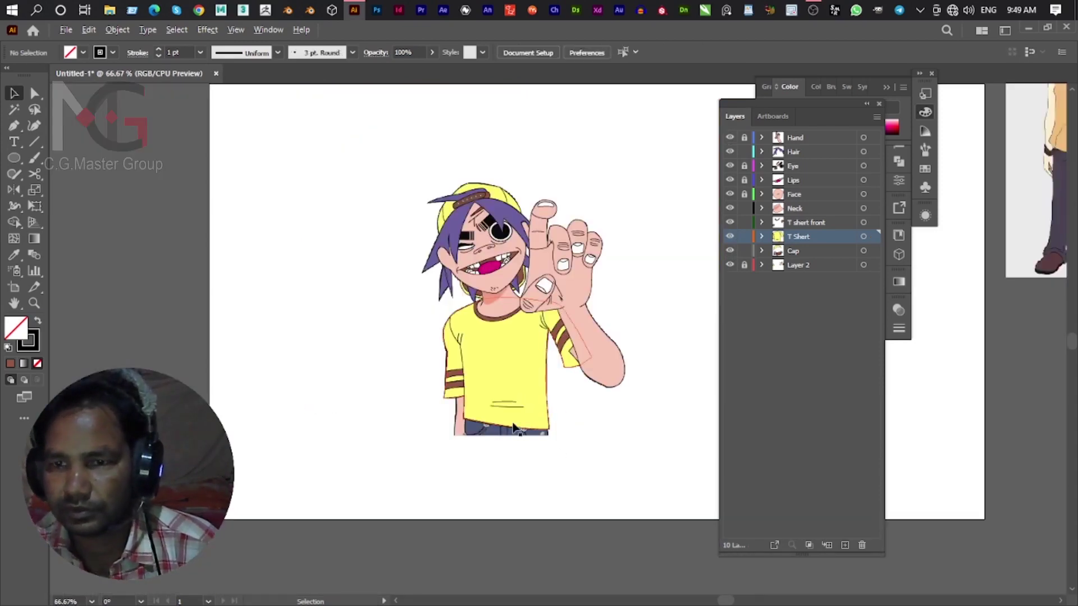
# Show the Hair layer artwork and pan the view toward the sleeve and hand.
pyautogui.scroll(1, 511, 418)
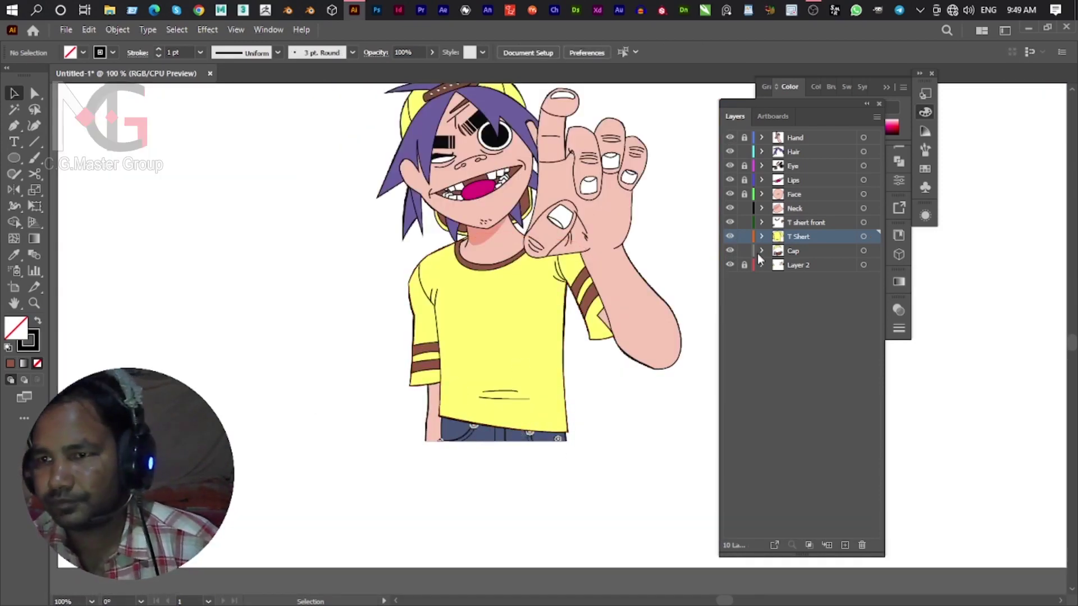
pyautogui.scroll(2, 592, 356)
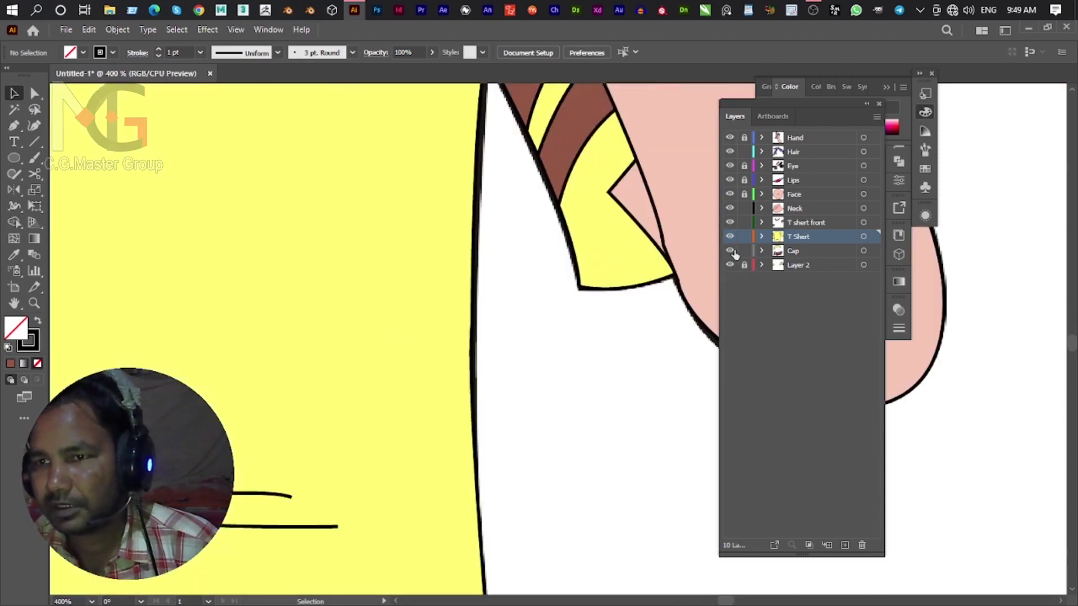
pyautogui.click(730, 151)
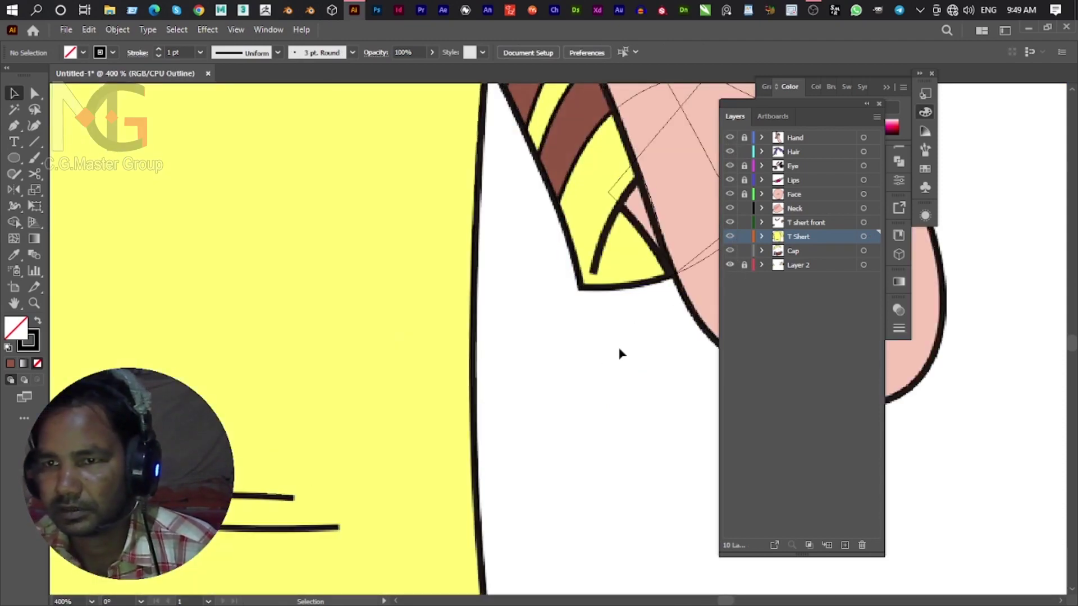
pyautogui.moveTo(630, 289); pyautogui.dragTo(570, 344)
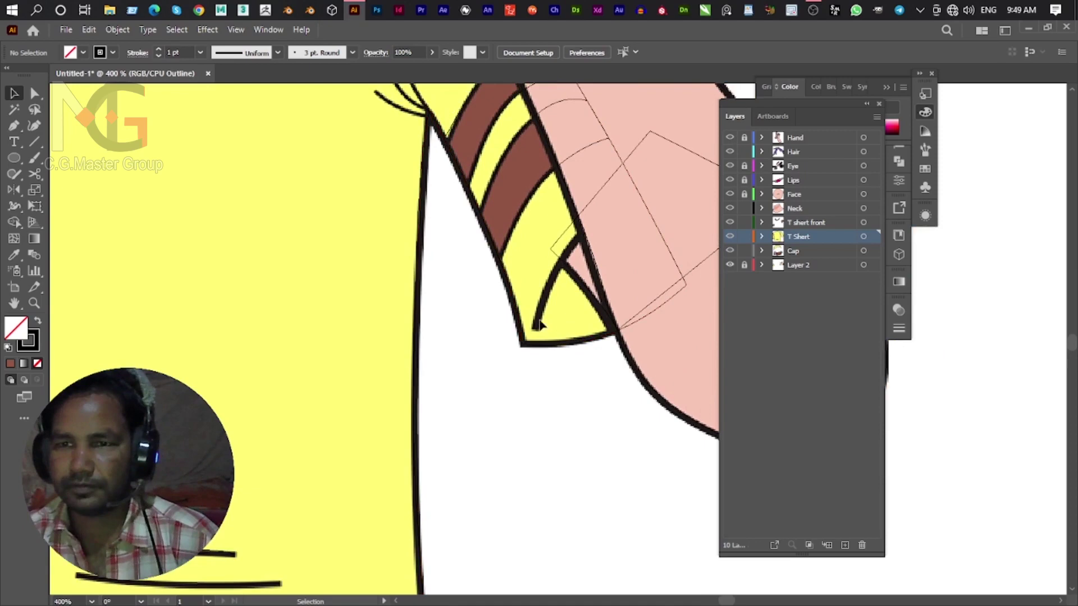
# Continue the Pen path with curved anchors across the forearm and sleeve edge.
pyautogui.press('p')
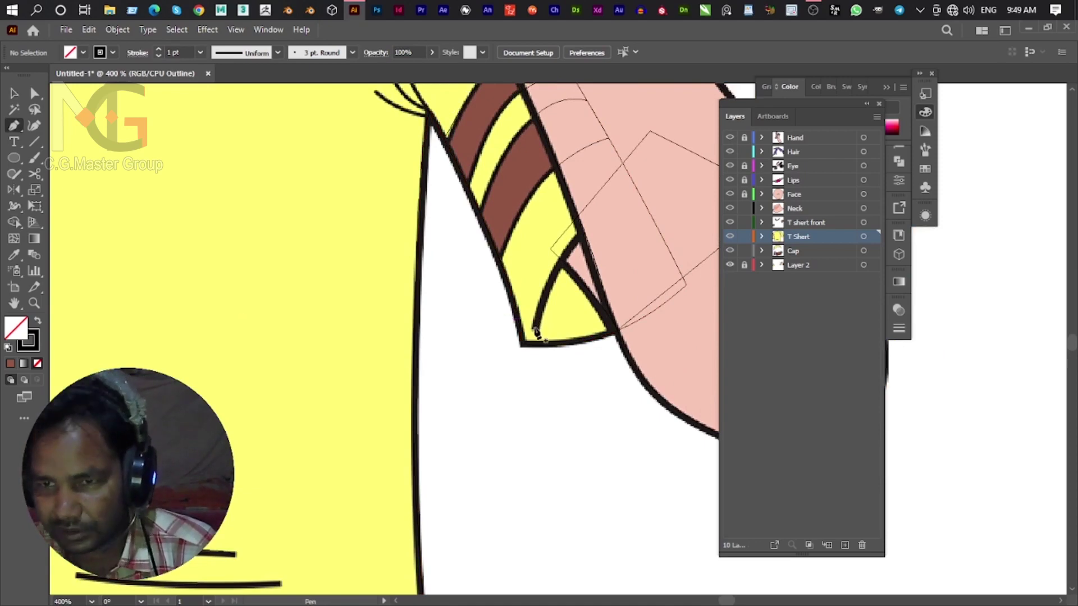
pyautogui.click(535, 329)
pyautogui.moveTo(528, 294)
pyautogui.mouseDown()
pyautogui.moveTo(500, 330)
pyautogui.moveTo(269, 370)
pyautogui.mouseUp()
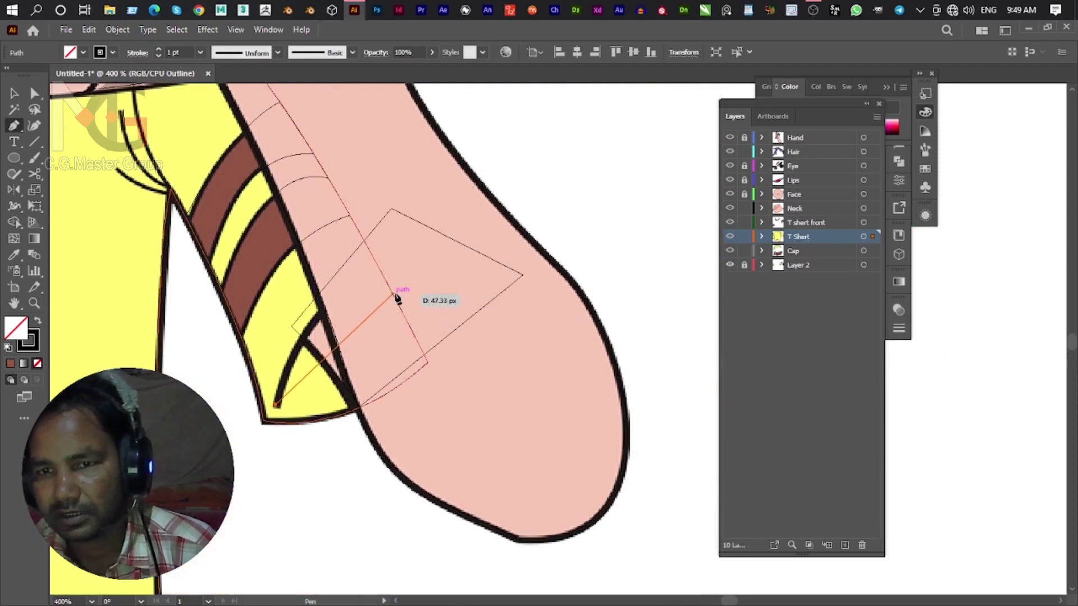
pyautogui.moveTo(390, 290); pyautogui.dragTo(491, 284)
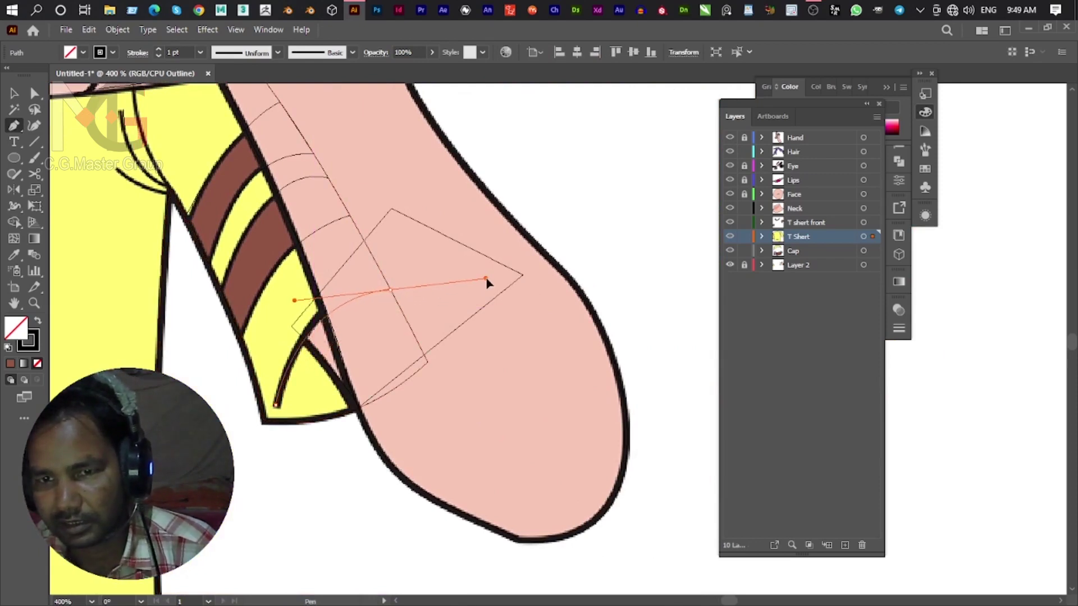
pyautogui.moveTo(390, 289)
pyautogui.mouseDown()
pyautogui.moveTo(416, 254)
pyautogui.moveTo(247, 341)
pyautogui.mouseUp()
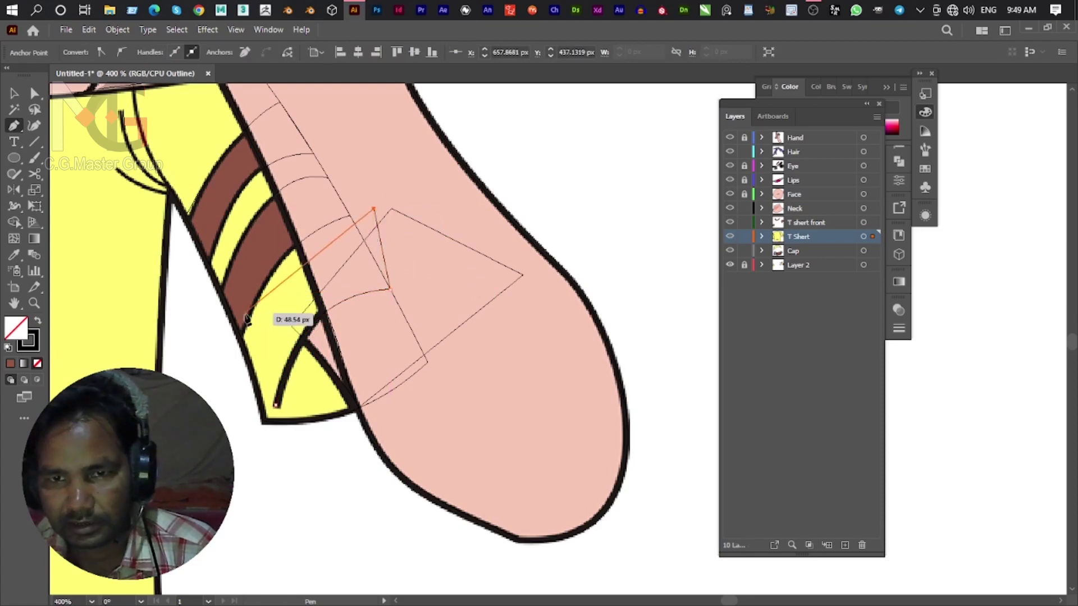
pyautogui.moveTo(245, 346); pyautogui.dragTo(245, 392)
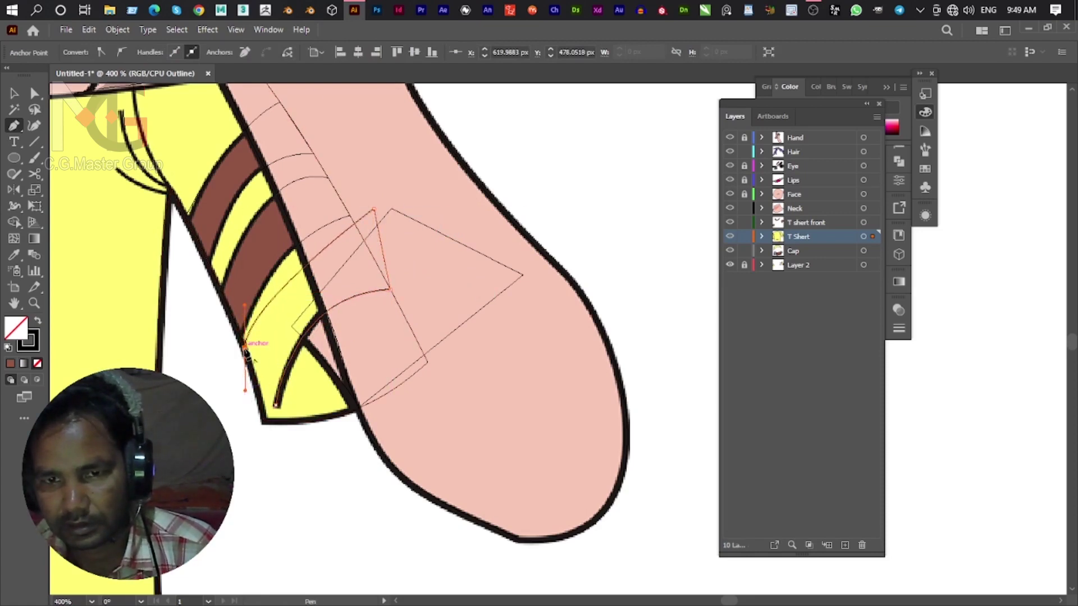
pyautogui.moveTo(245, 347); pyautogui.dragTo(246, 355)
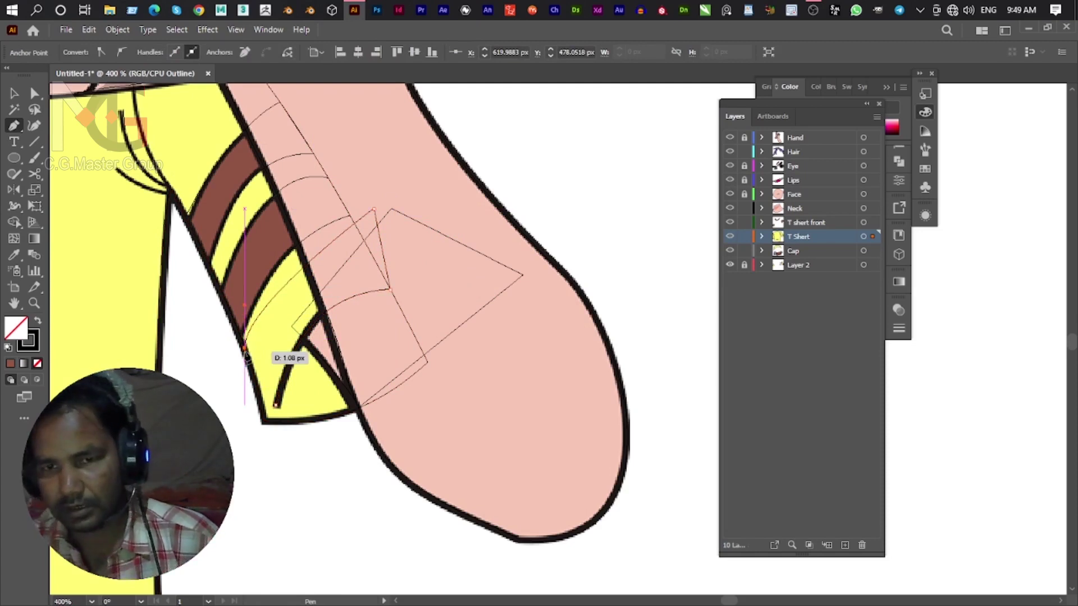
pyautogui.moveTo(247, 355); pyautogui.dragTo(260, 366)
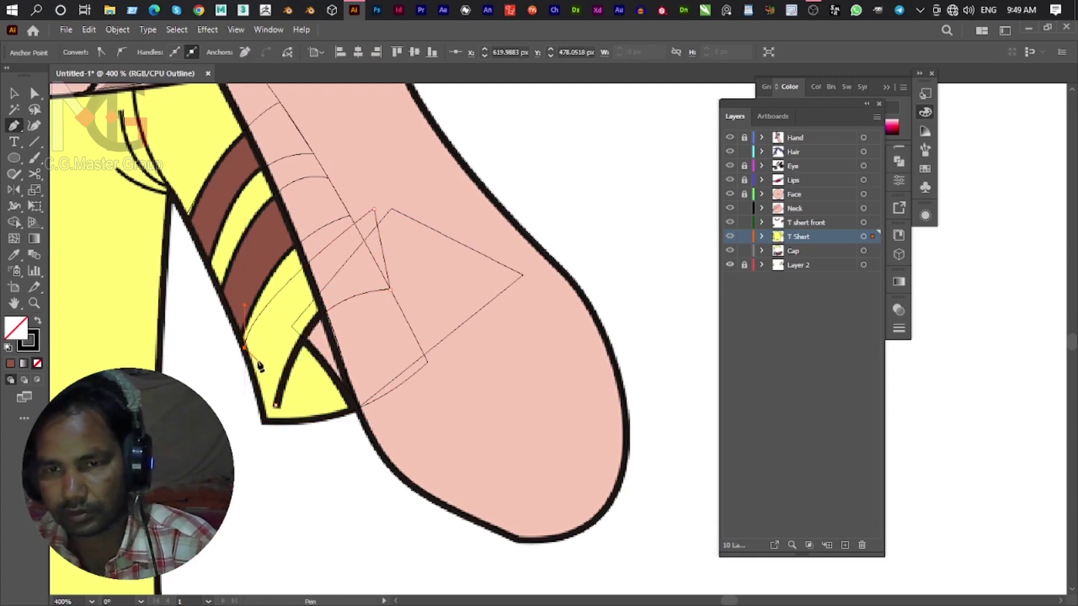
pyautogui.click(14, 93)
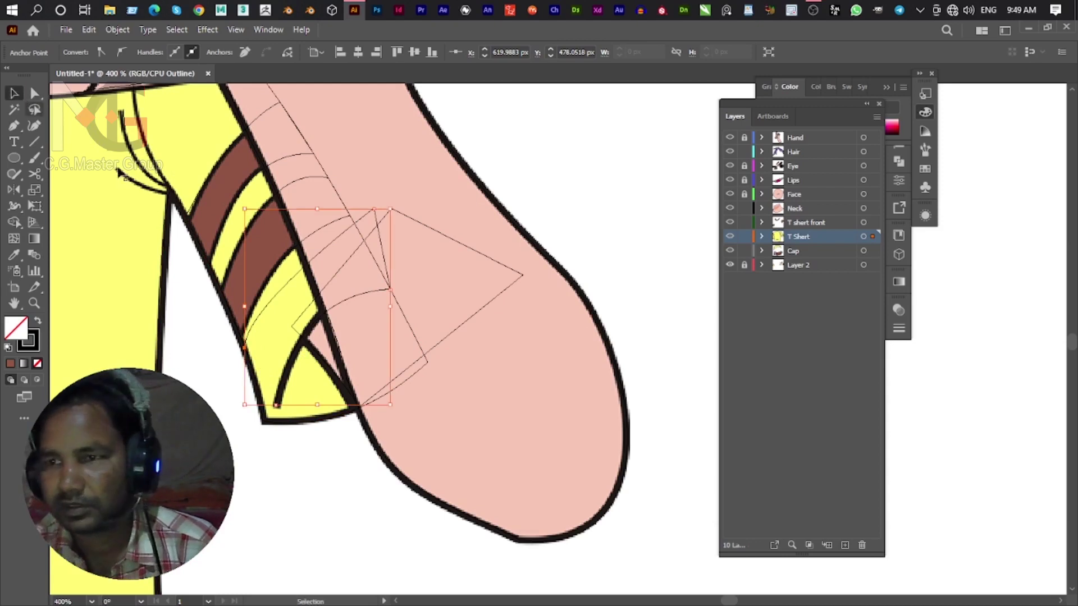
# Reshow the T Shert, Neck and T shert front layers, fill the path yellow, and add a layer.
pyautogui.click(730, 237)
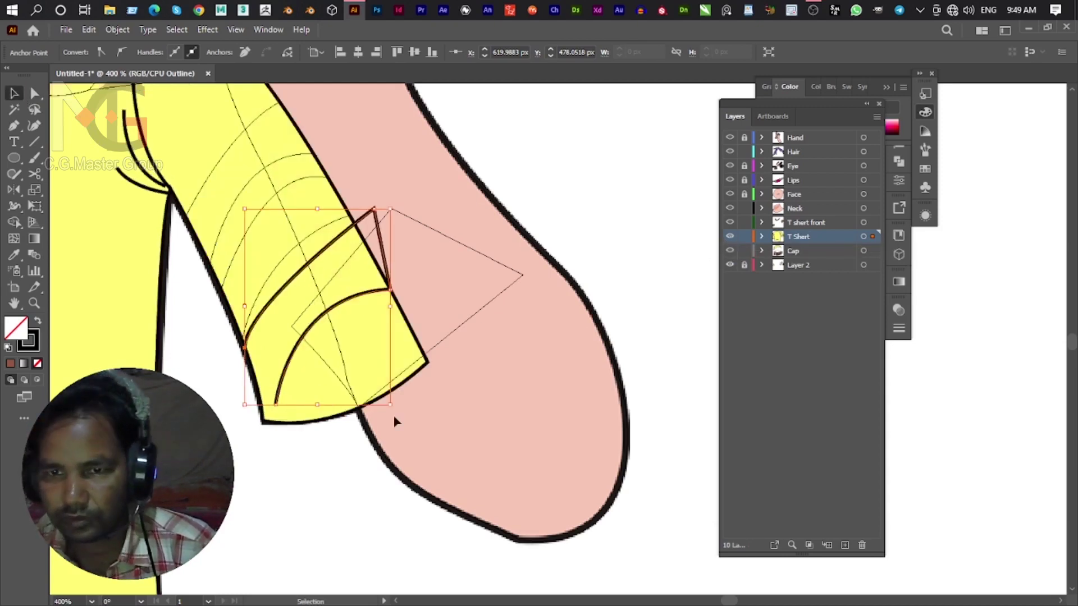
pyautogui.hotkey('ctrl', '-')
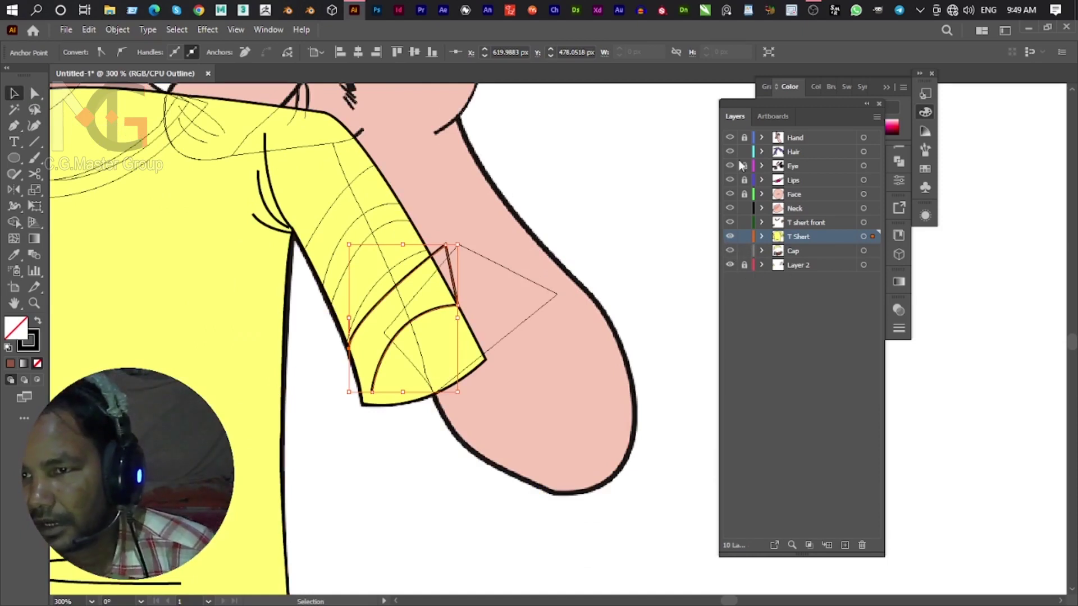
pyautogui.click(730, 208)
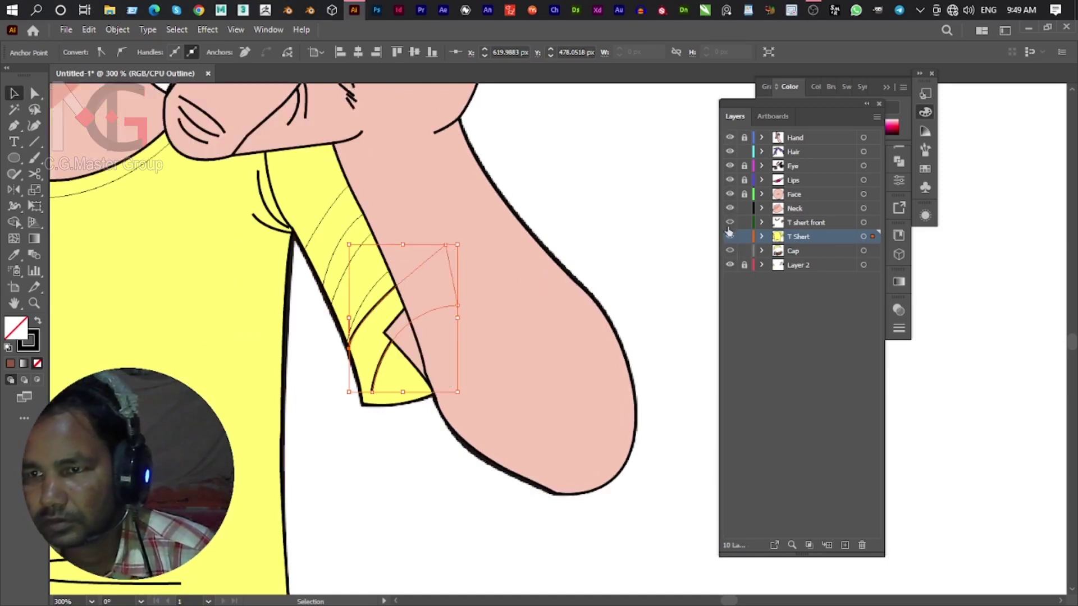
pyautogui.click(730, 222)
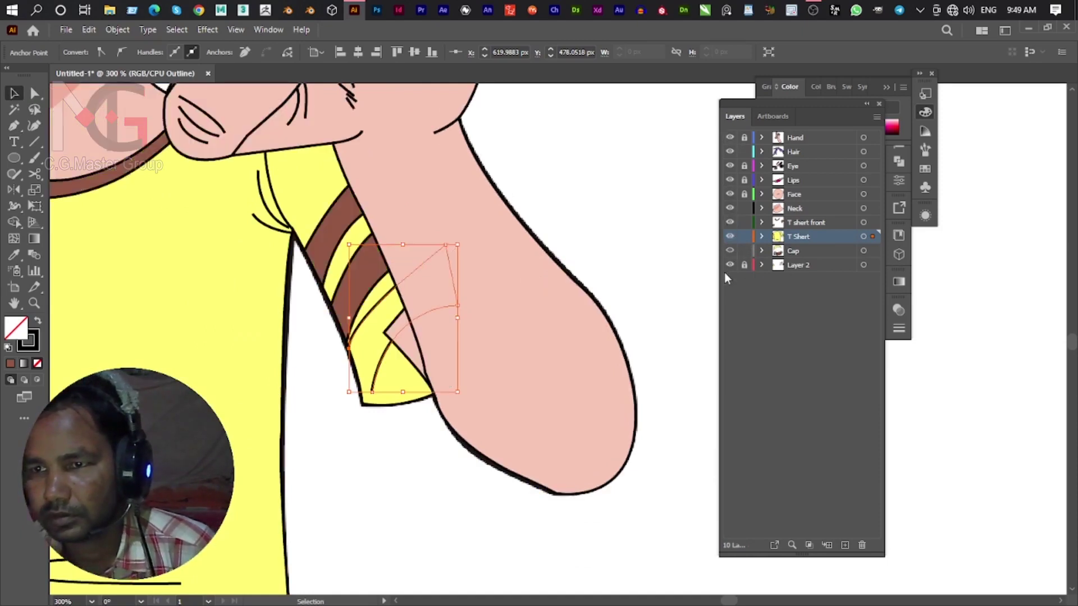
pyautogui.press('i')
pyautogui.click(392, 375)
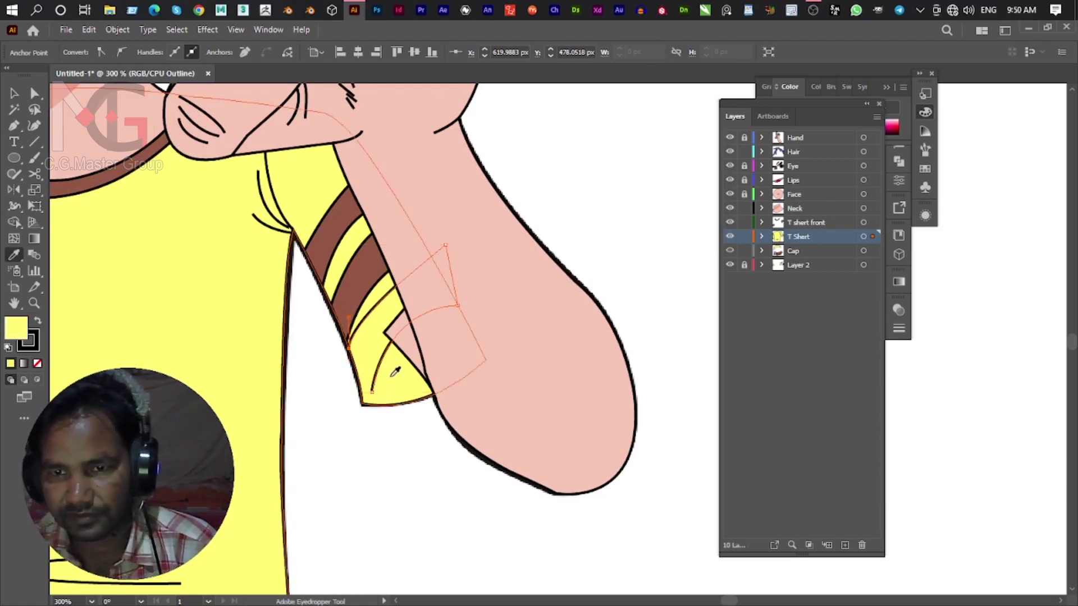
pyautogui.press('v')
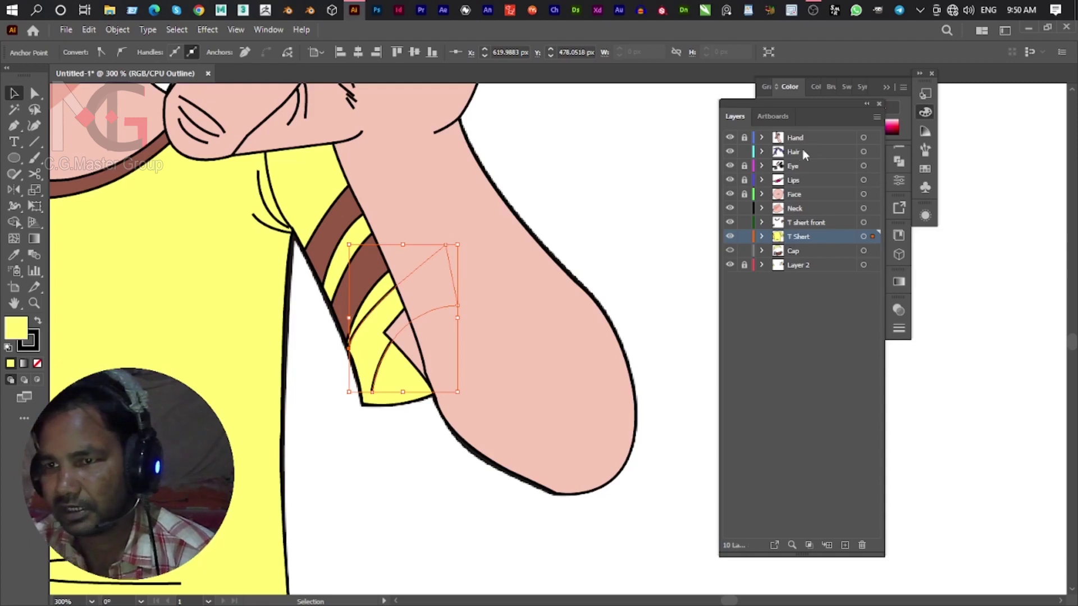
pyautogui.click(845, 545)
# Rename the new layer 'T Shert upper Arm', correcting the misspelled entry.
pyautogui.doubleClick(801, 237)
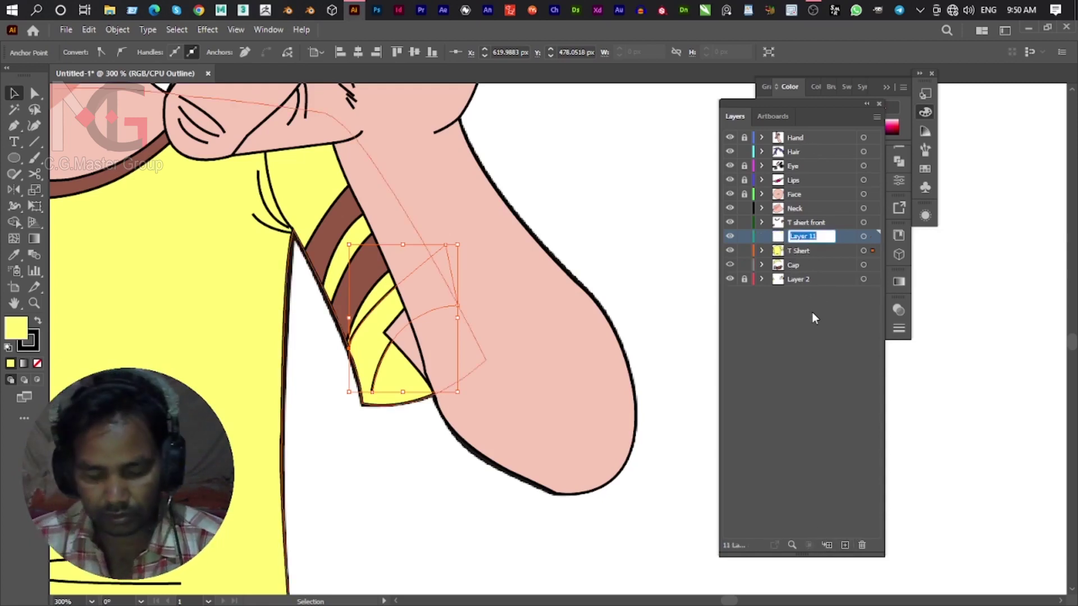
pyautogui.write('Th')
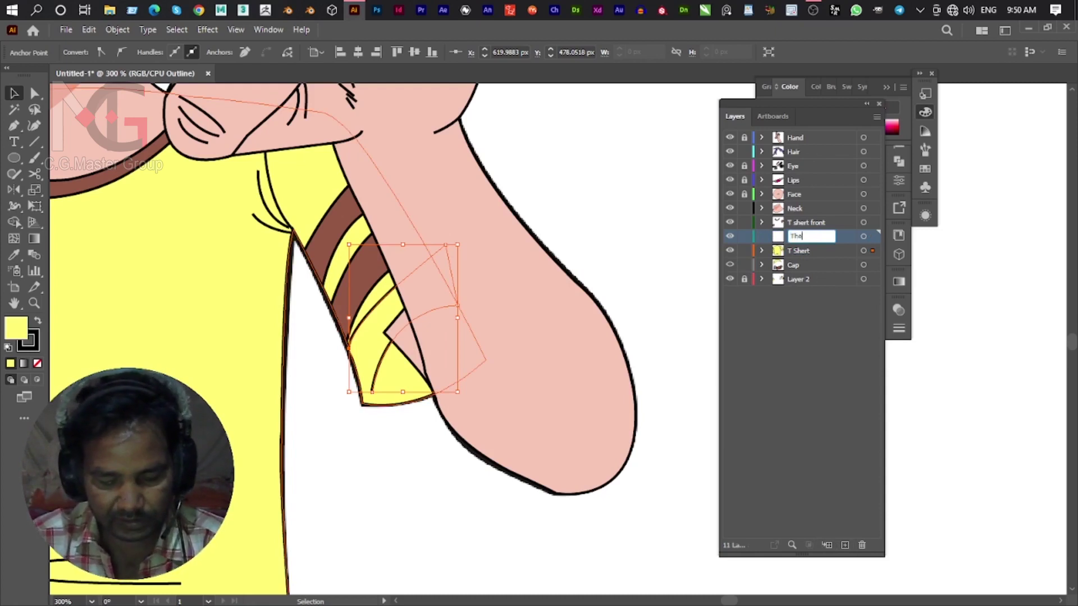
pyautogui.write('ert')
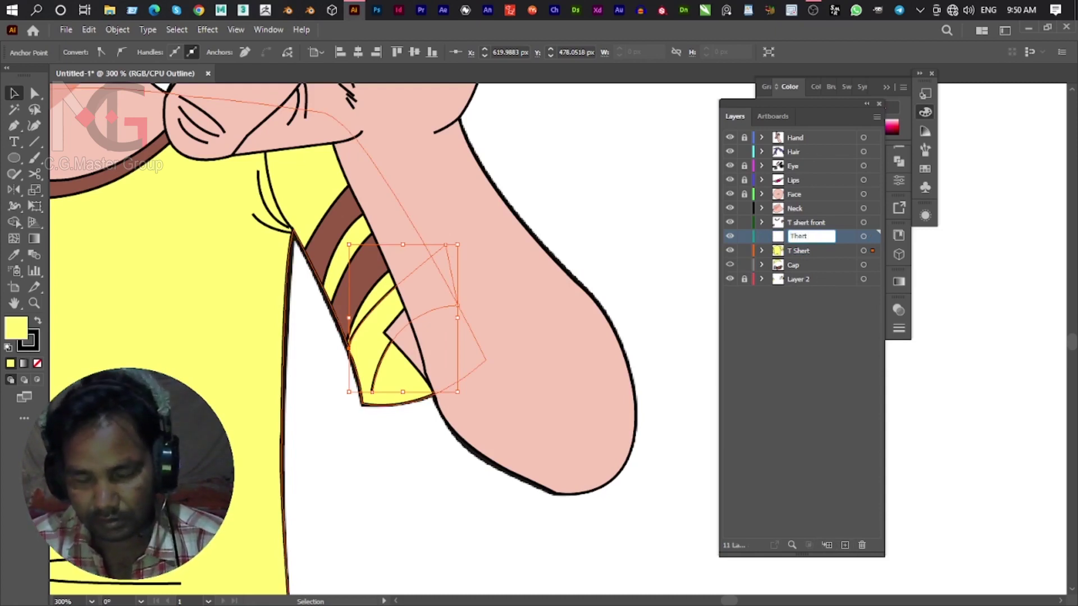
pyautogui.press('Left')
pyautogui.press('Left')
pyautogui.press('Left')
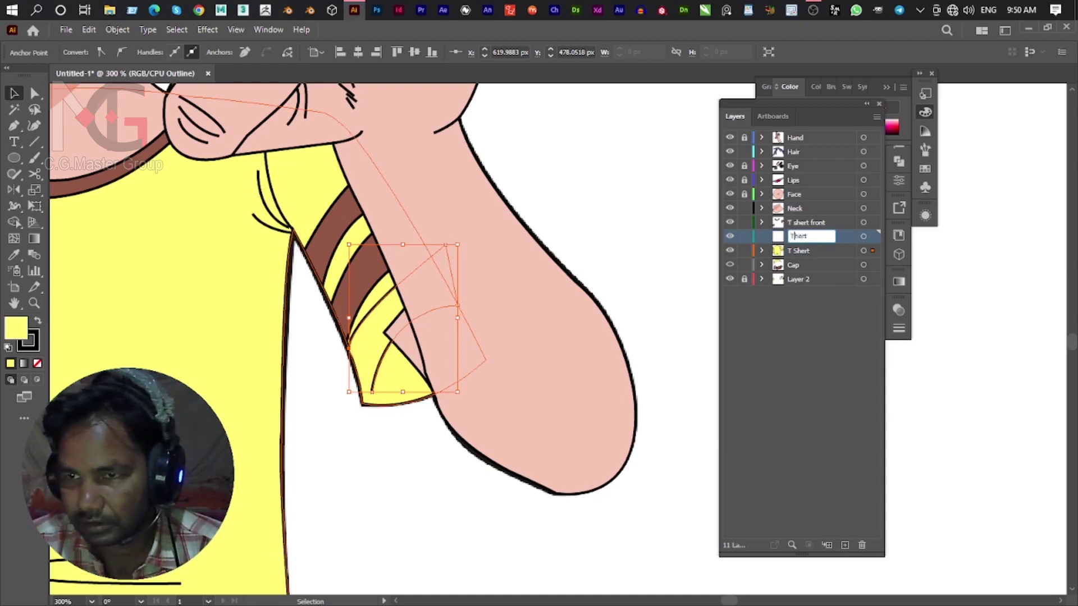
pyautogui.write('S')
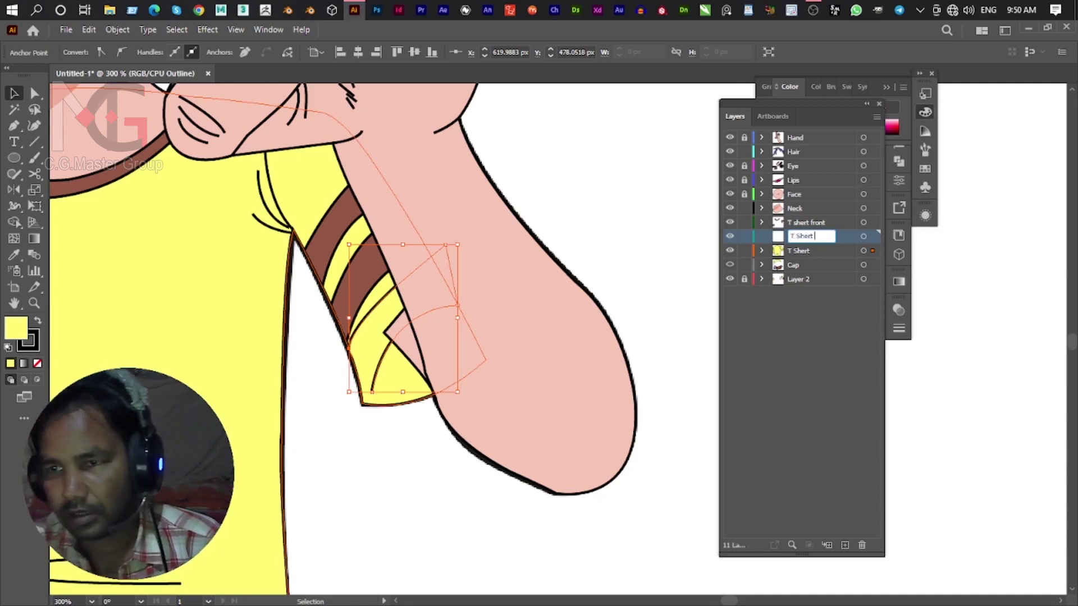
pyautogui.write('upper A')
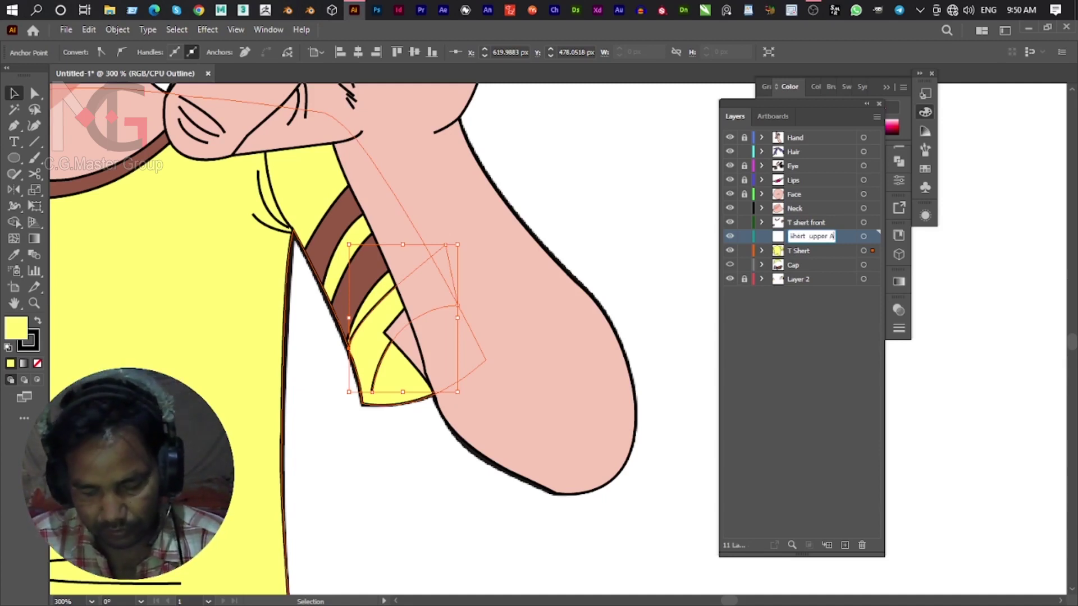
pyautogui.write('rm')
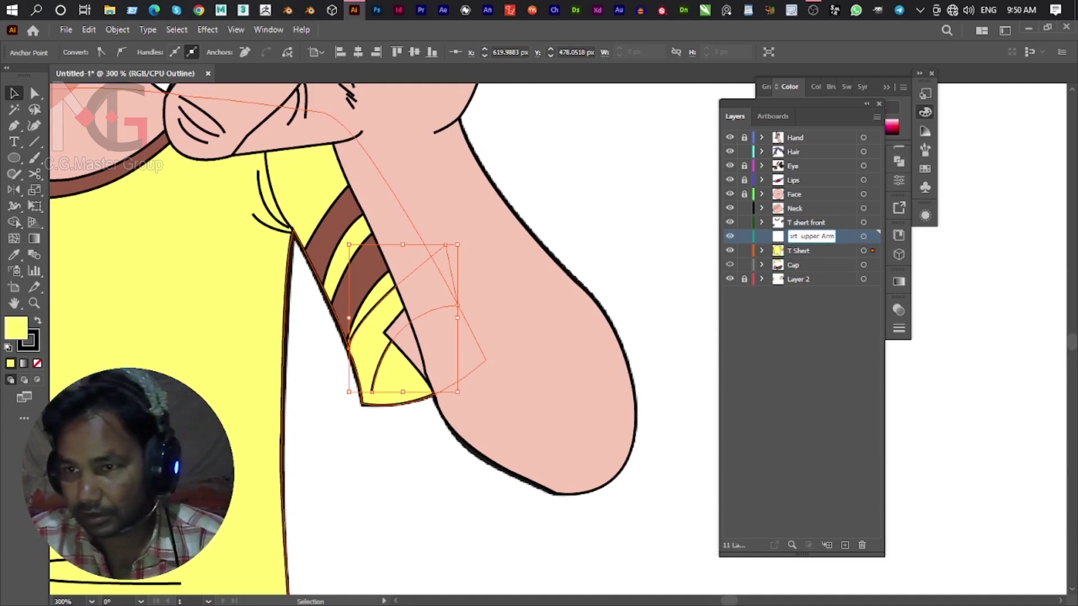
pyautogui.press('Return')
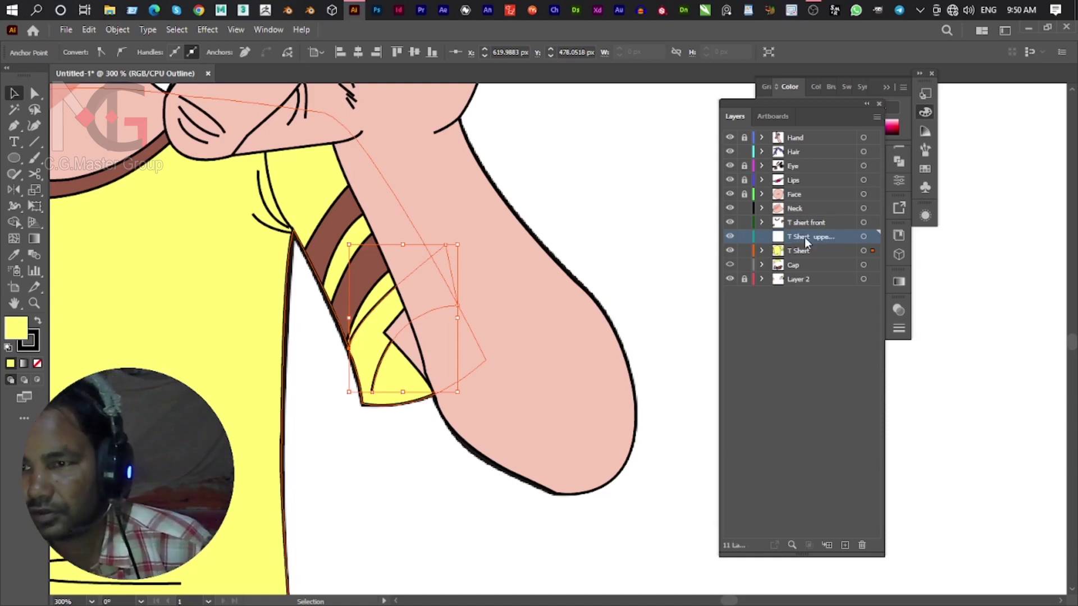
# Select the sleeve cuff path, activate T Shert upper Arm, undo, then deselect everything.
pyautogui.press('a')
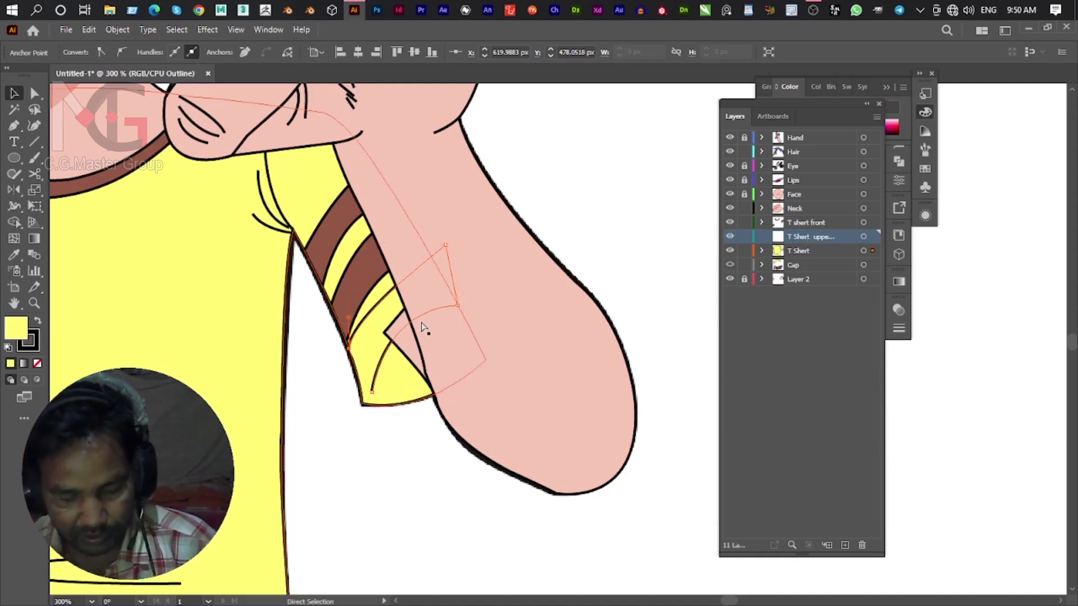
pyautogui.click(423, 329)
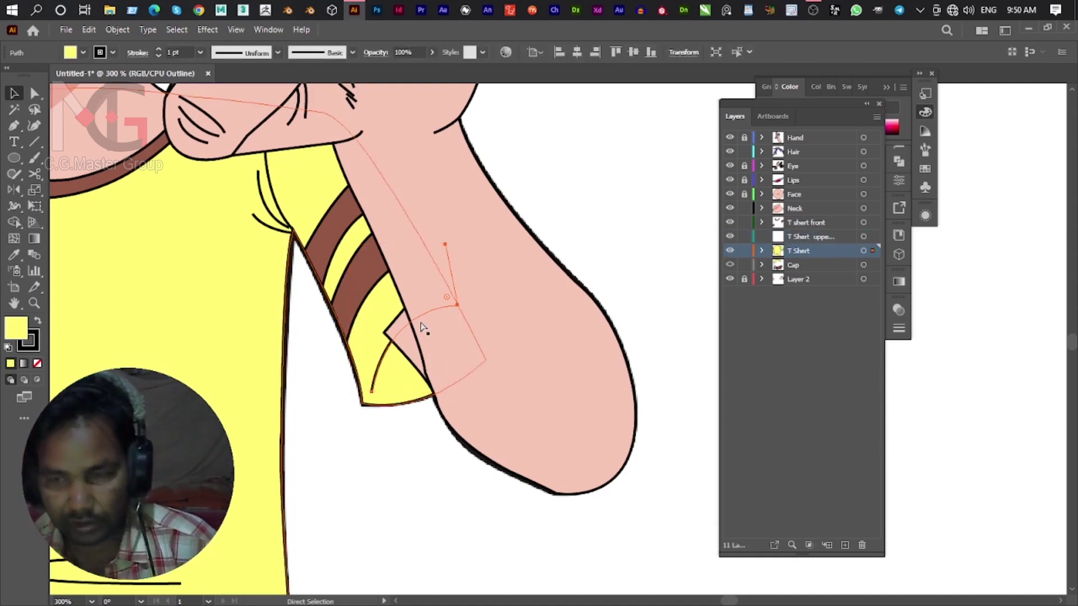
pyautogui.click(817, 238)
pyautogui.hotkey('ctrl', 'z')
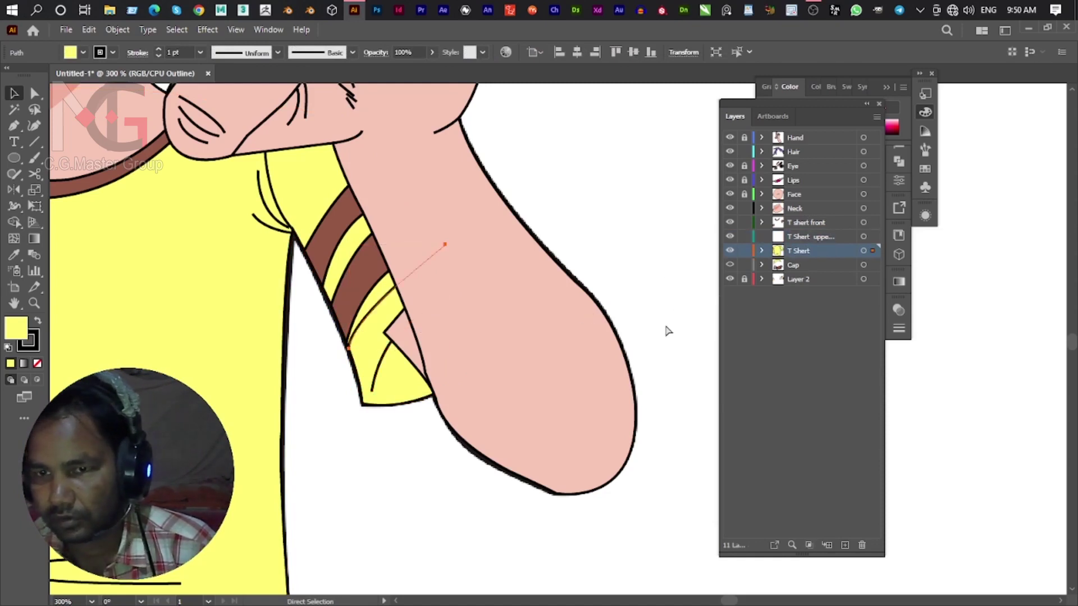
pyautogui.press('v')
pyautogui.moveTo(427, 308); pyautogui.dragTo(128, 205)
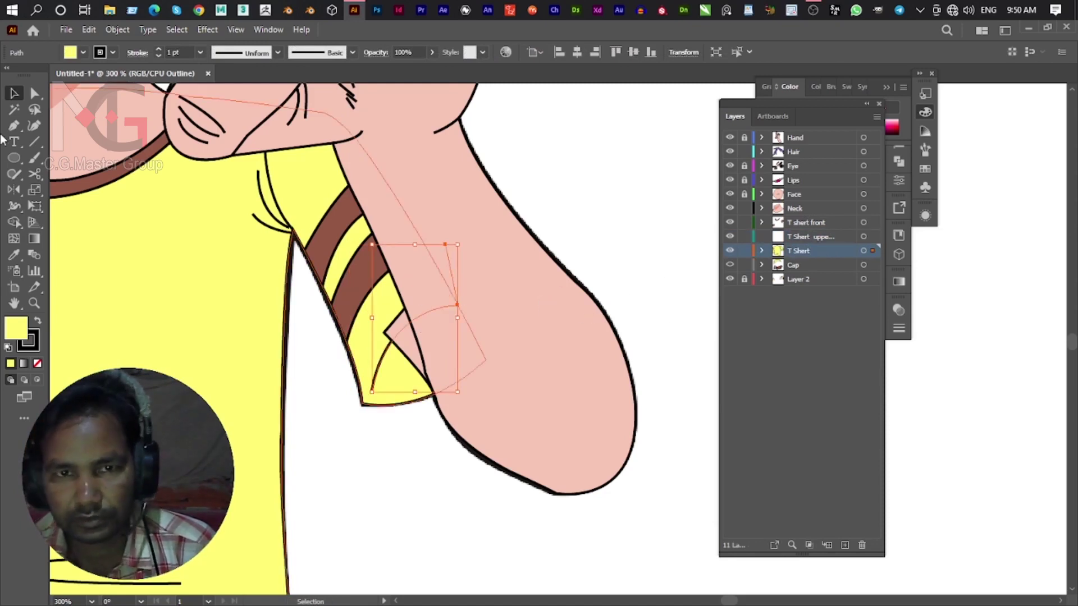
pyautogui.click(367, 417)
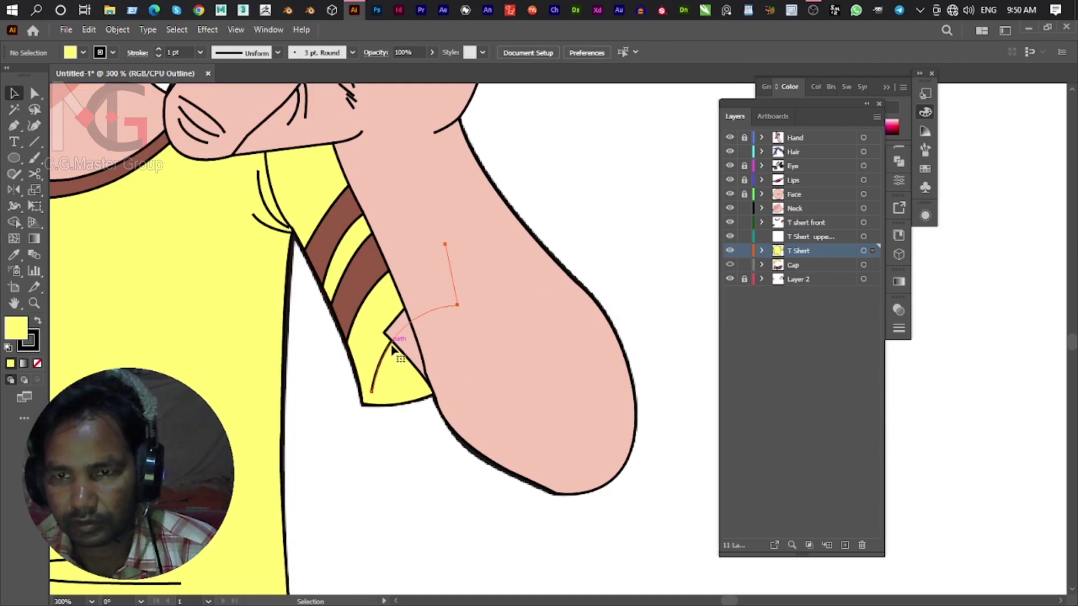
# Select the small yellow sleeve path and move the T Shert upper Arm layer to the top.
pyautogui.click(392, 348)
pyautogui.press('a')
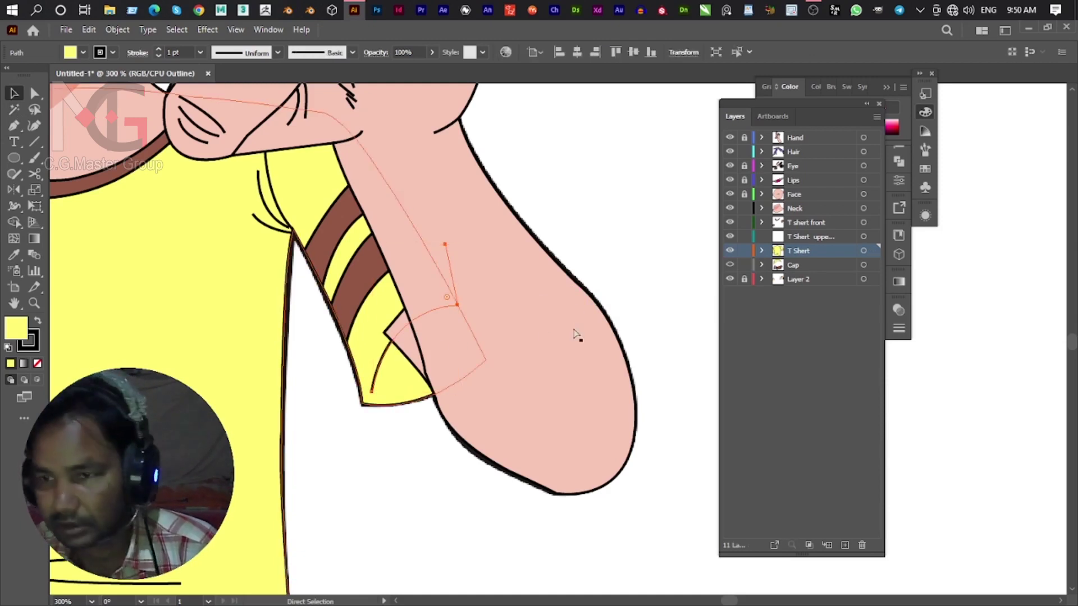
pyautogui.click(504, 345)
pyautogui.click(809, 237)
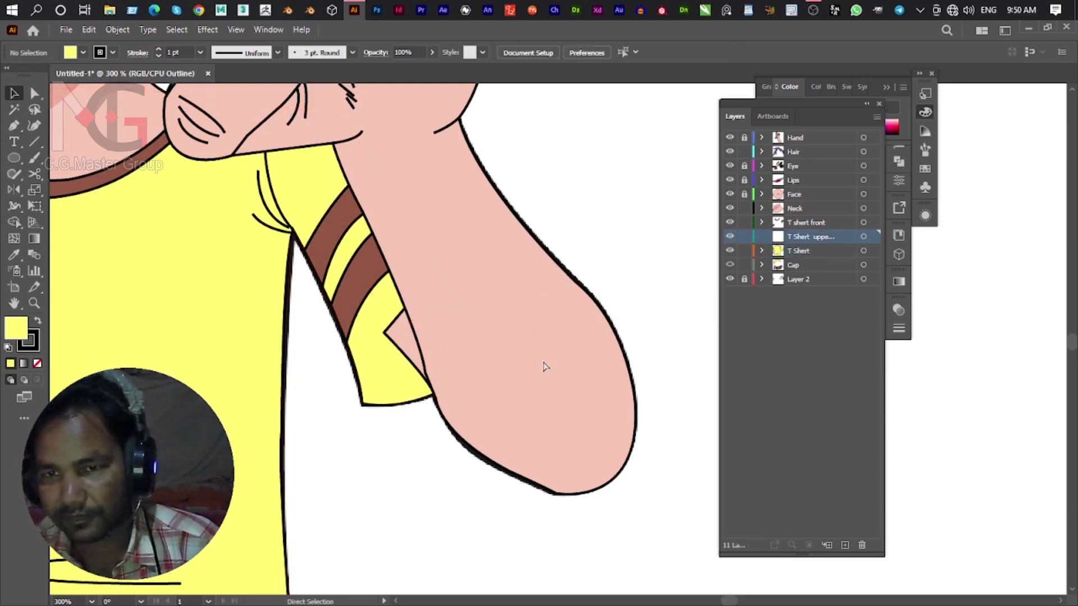
pyautogui.press('v')
pyautogui.hotkey('ctrl', 'alt', 'a')
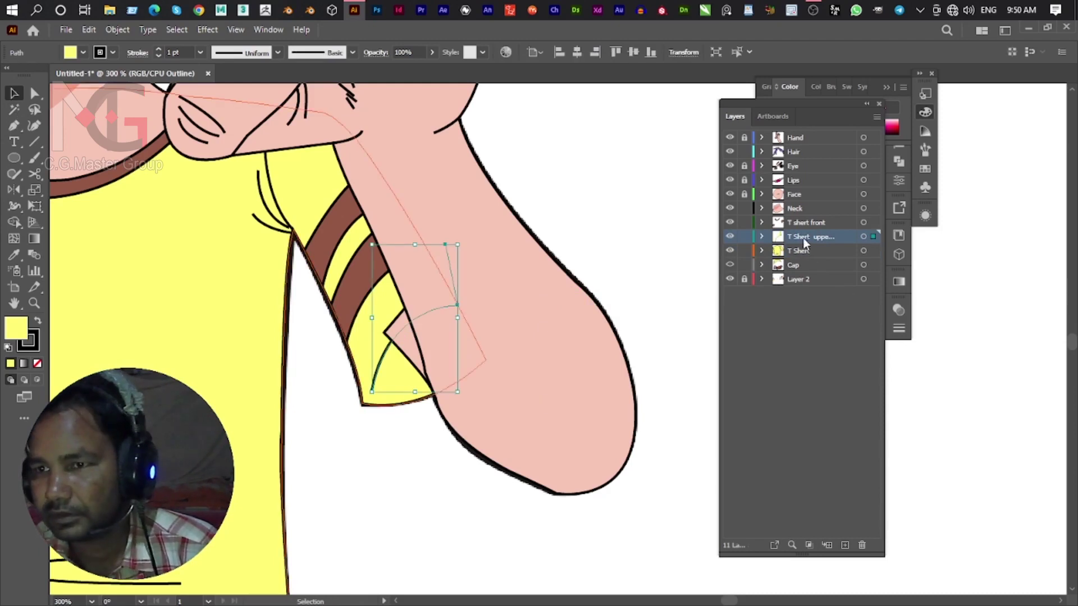
pyautogui.moveTo(805, 238); pyautogui.dragTo(802, 134)
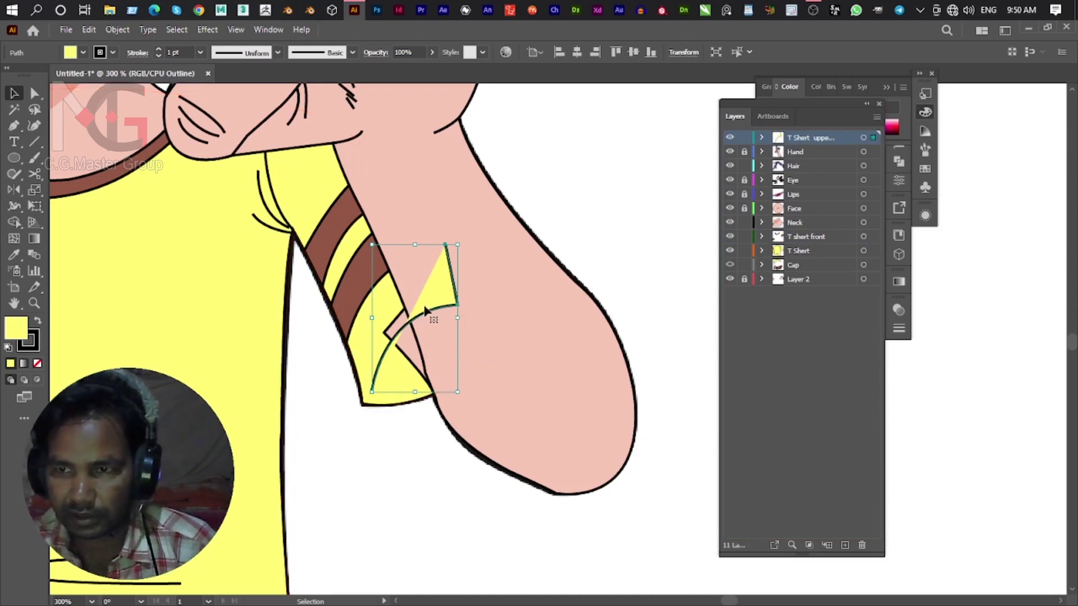
# Draw the curved upper sleeve shape from the triangle's top corner down its left edge.
pyautogui.press('i')
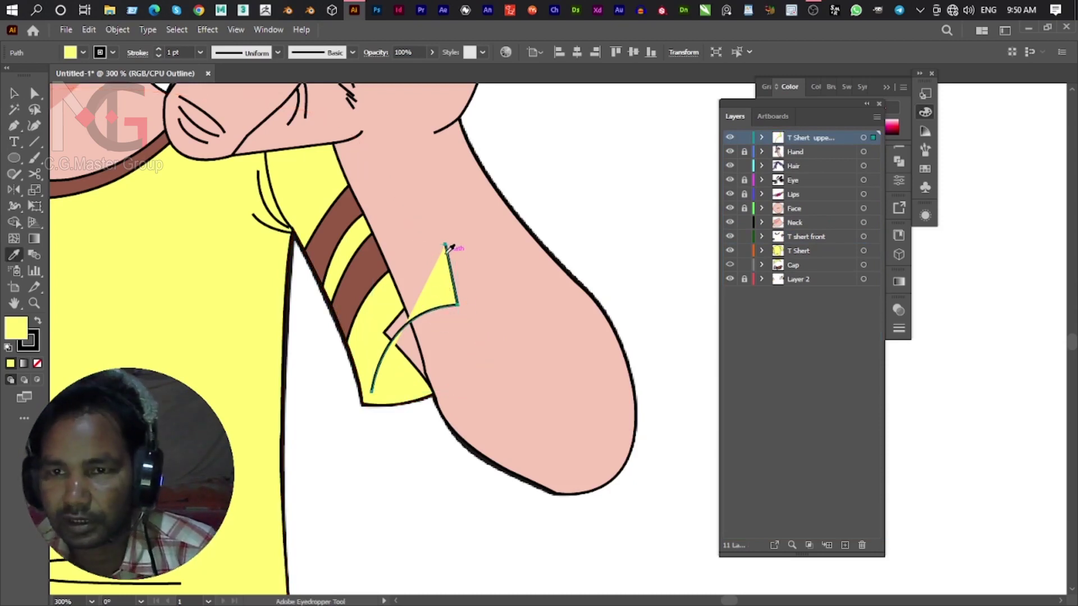
pyautogui.press('p')
pyautogui.click(445, 246)
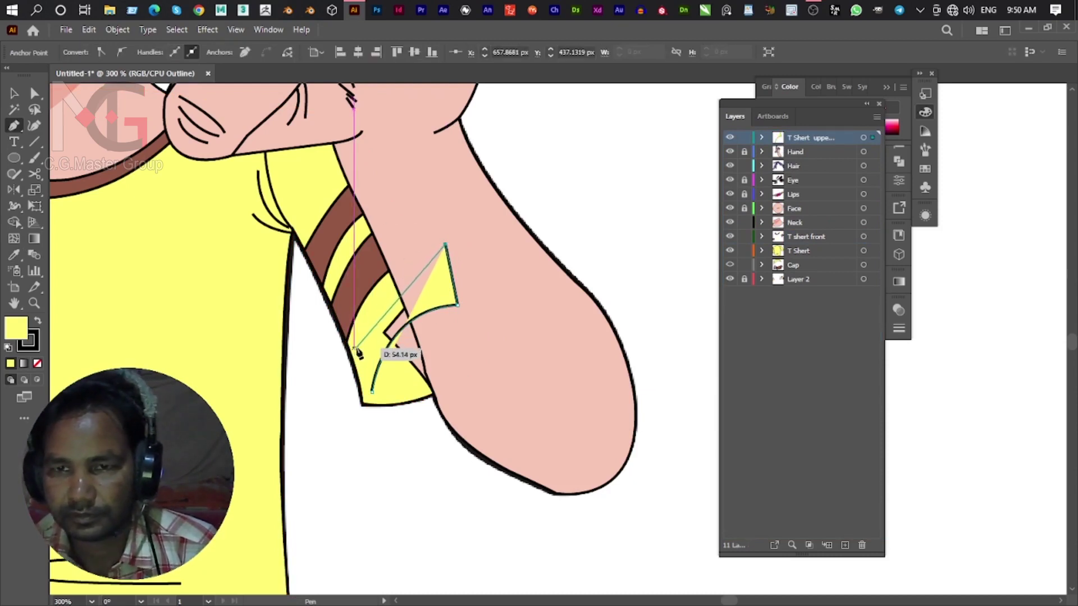
pyautogui.moveTo(385, 275); pyautogui.dragTo(380, 289)
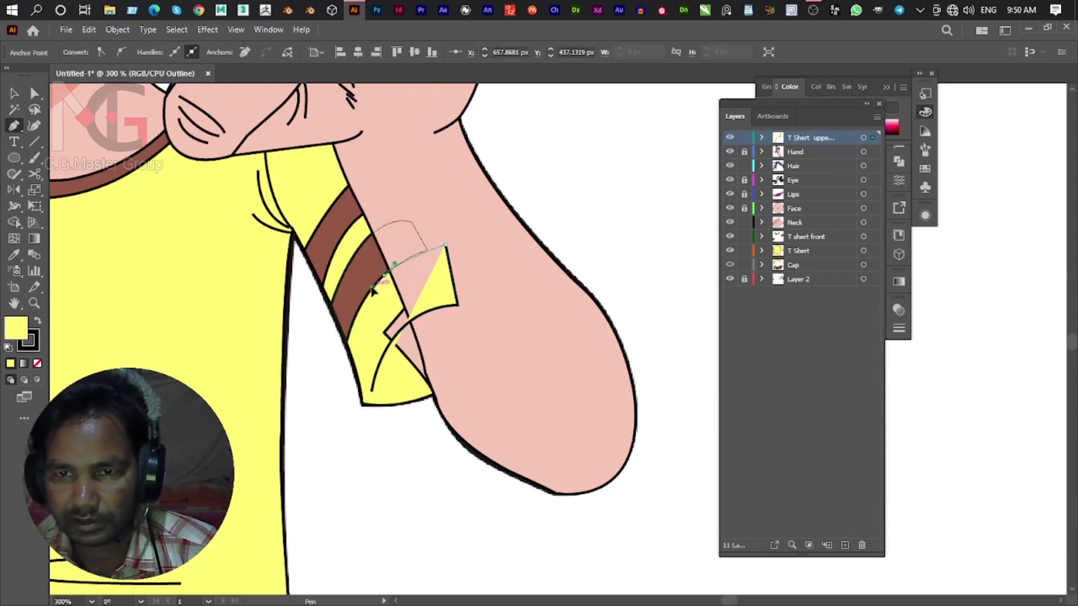
pyautogui.moveTo(347, 343); pyautogui.dragTo(346, 367)
pyautogui.click(347, 343)
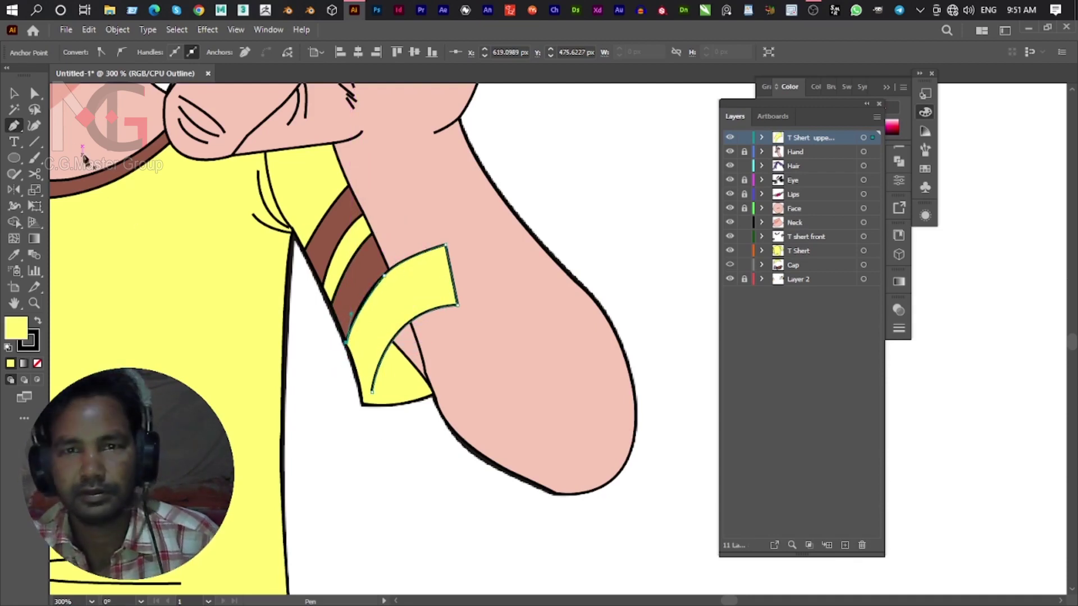
pyautogui.click(14, 93)
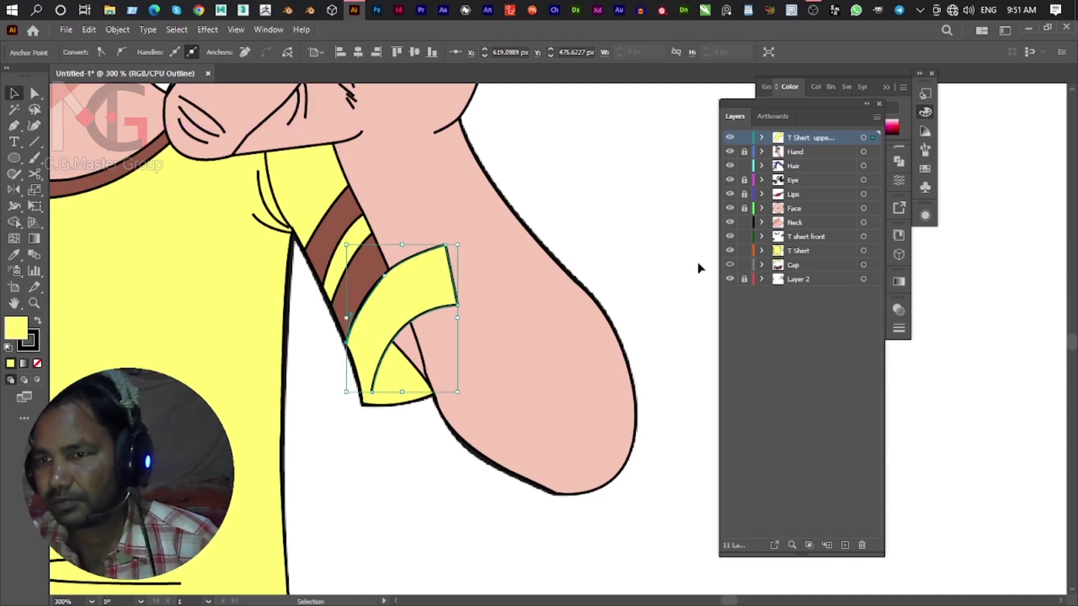
# Unlock the Hand layer, select the pink hand, then activate the upper sleeve layer and add a layer.
pyautogui.click(744, 151)
pyautogui.click(628, 494)
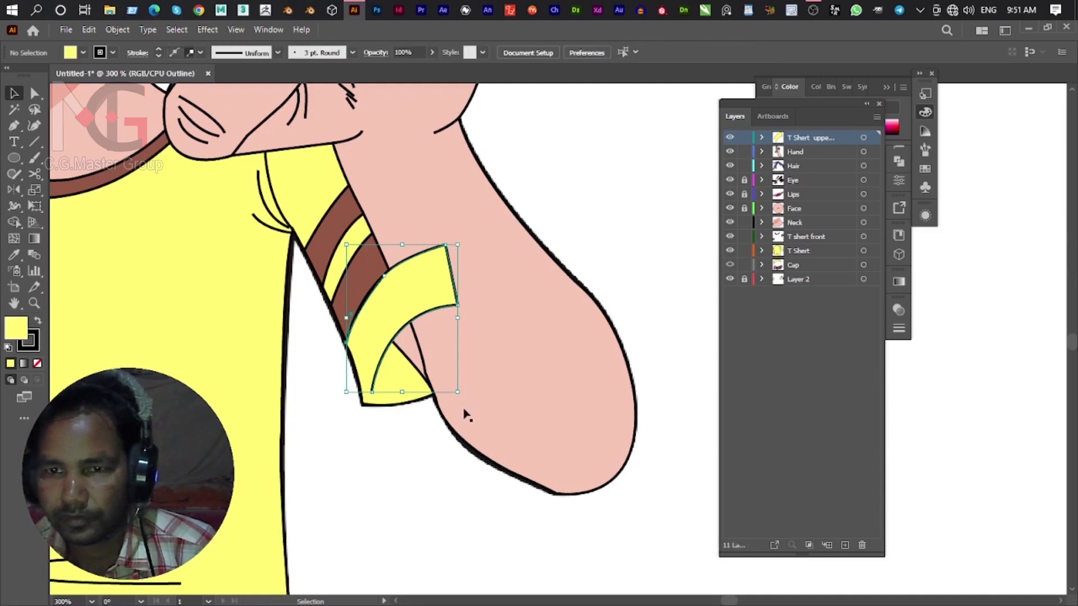
pyautogui.click(412, 365)
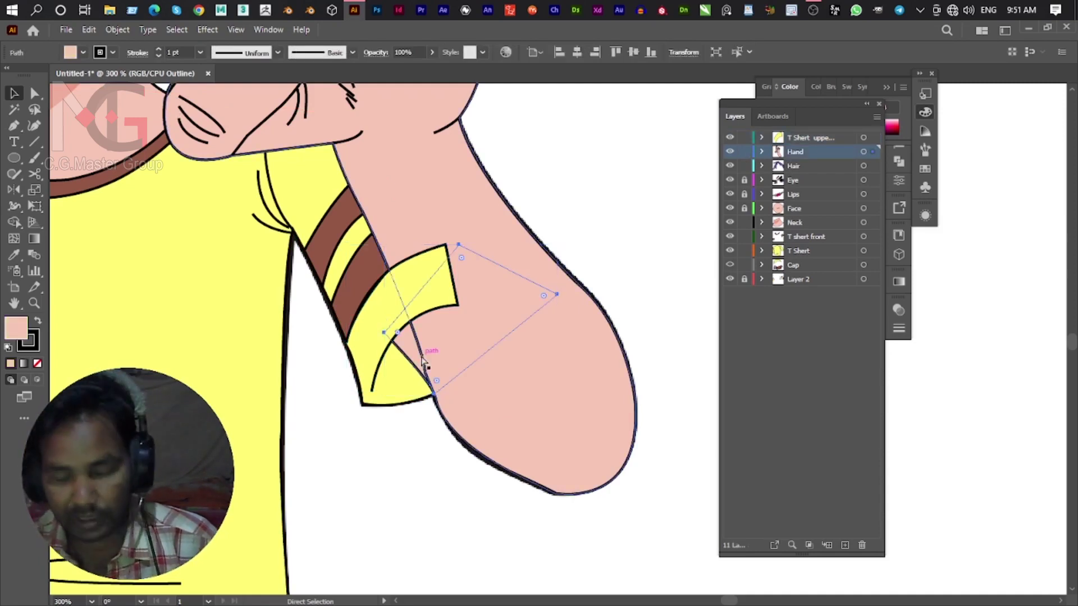
pyautogui.click(690, 208)
pyautogui.click(821, 137)
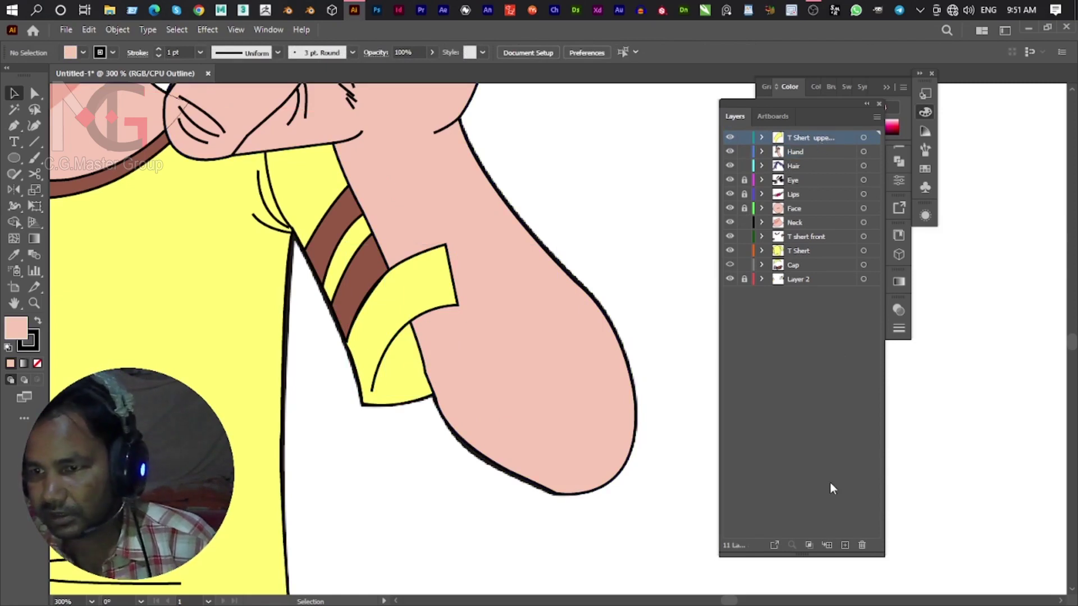
pyautogui.click(844, 545)
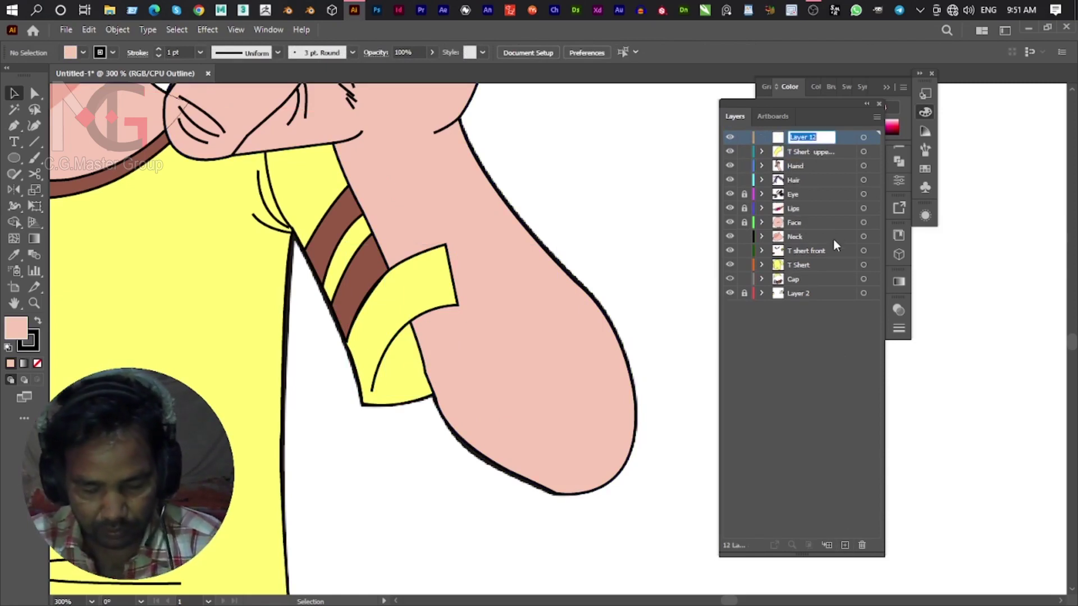
# Name the new layer 'Lower Hand' and paste the forearm patch into it.
pyautogui.write('Lower Hand')
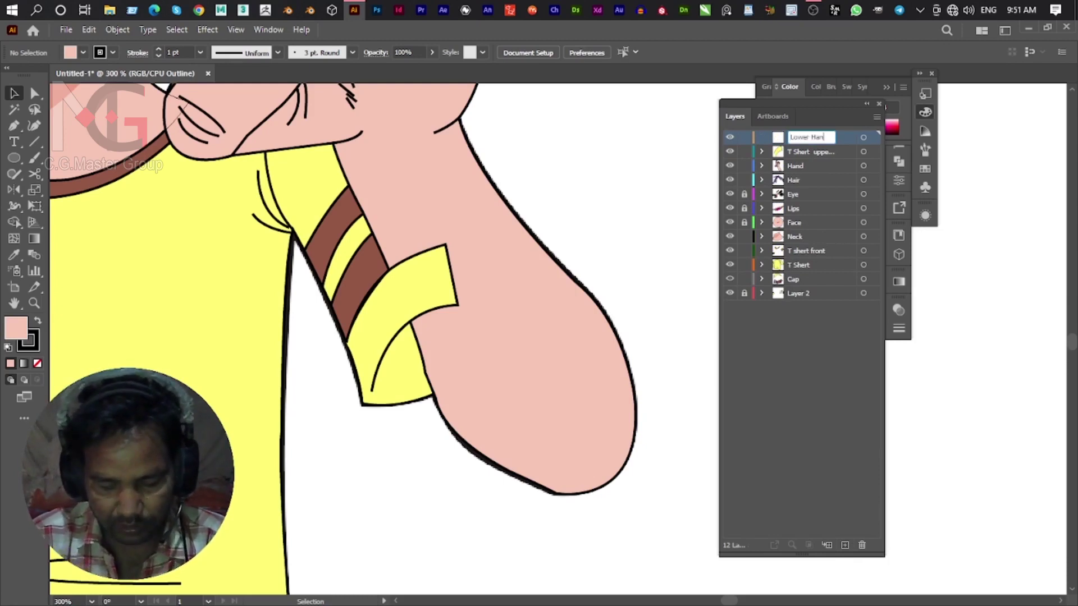
pyautogui.press('Return')
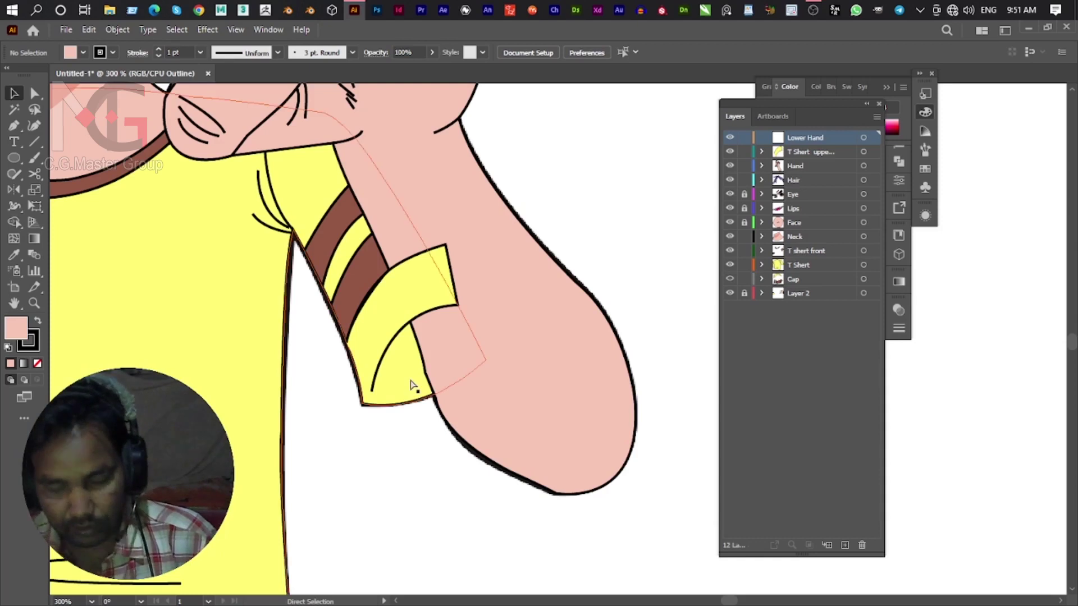
pyautogui.hotkey('ctrl', 'v')
# Move Lower Hand below Hand and the sleeve layer, then place Hand above the sleeve.
pyautogui.moveTo(807, 137); pyautogui.dragTo(799, 170)
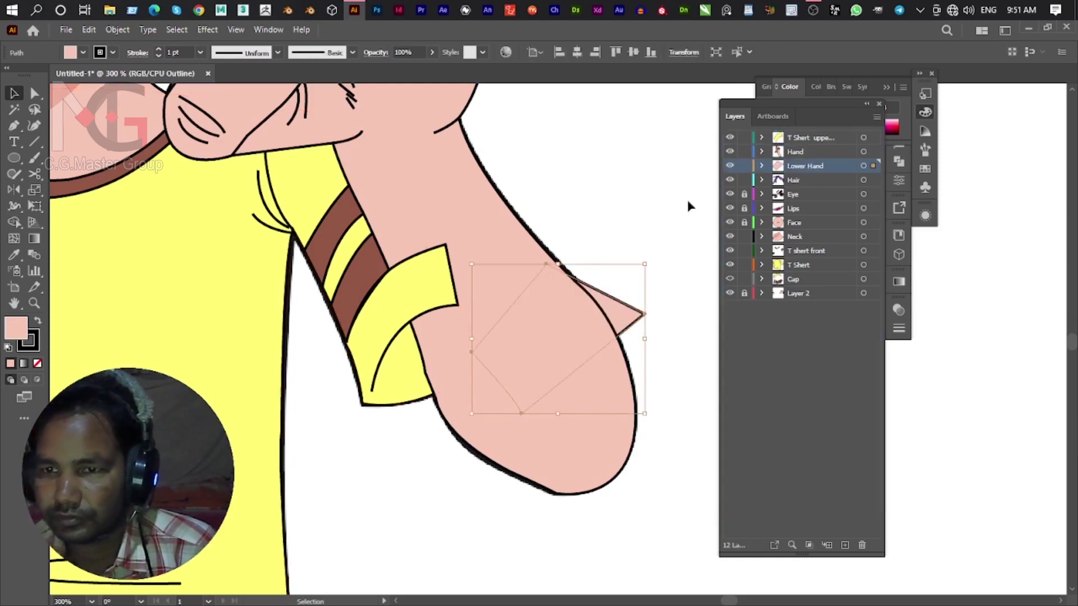
pyautogui.hotkey('ctrl', 'z')
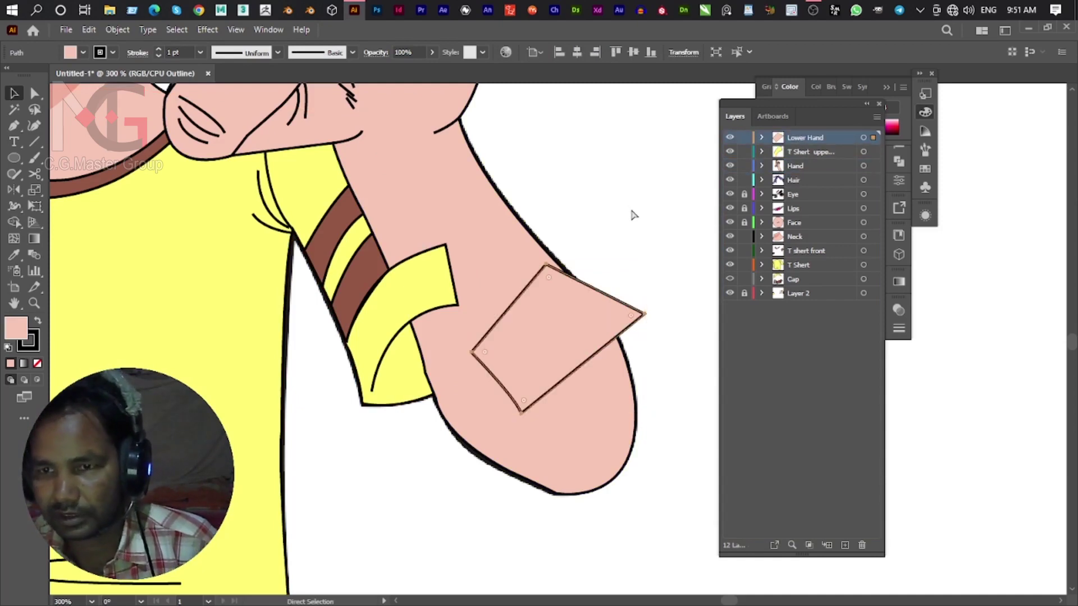
pyautogui.hotkey('ctrl', 'z')
pyautogui.hotkey('ctrl', 'shift', 'z')
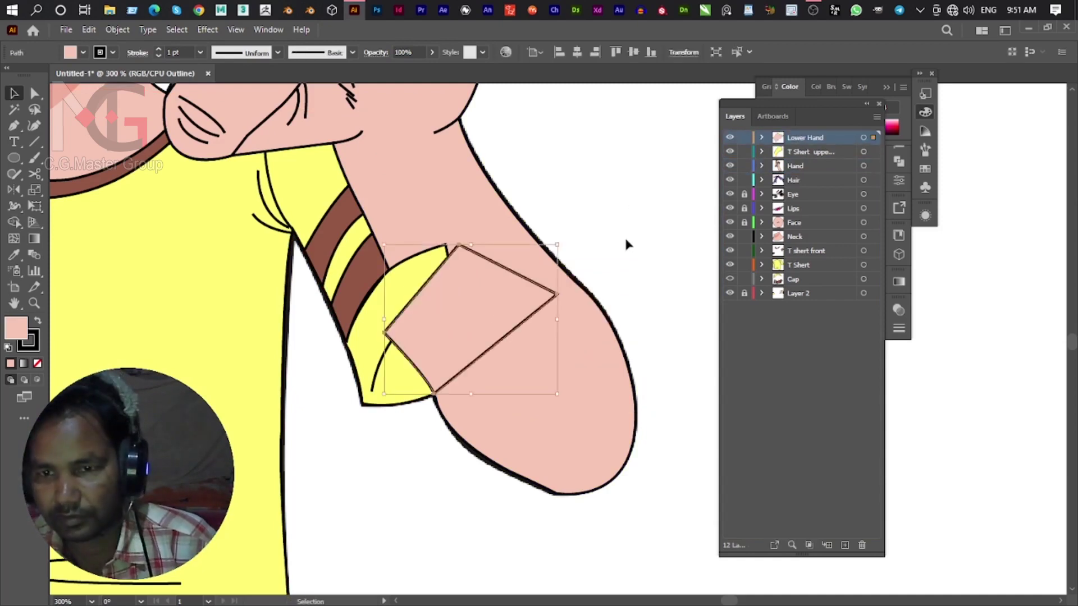
pyautogui.moveTo(808, 138); pyautogui.dragTo(802, 169)
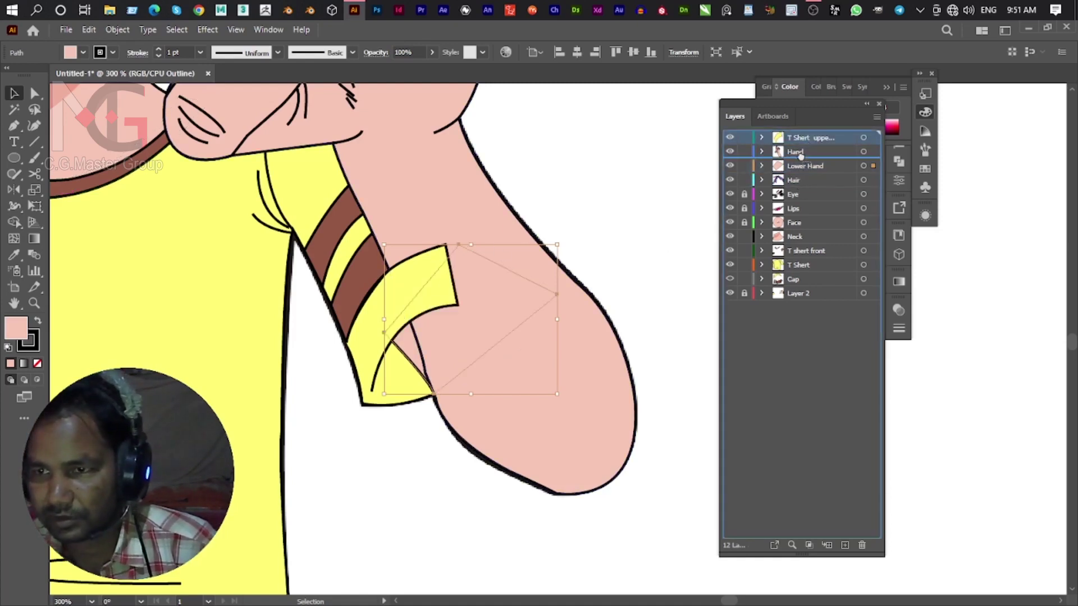
pyautogui.moveTo(807, 136); pyautogui.dragTo(804, 157)
pyautogui.click(332, 392)
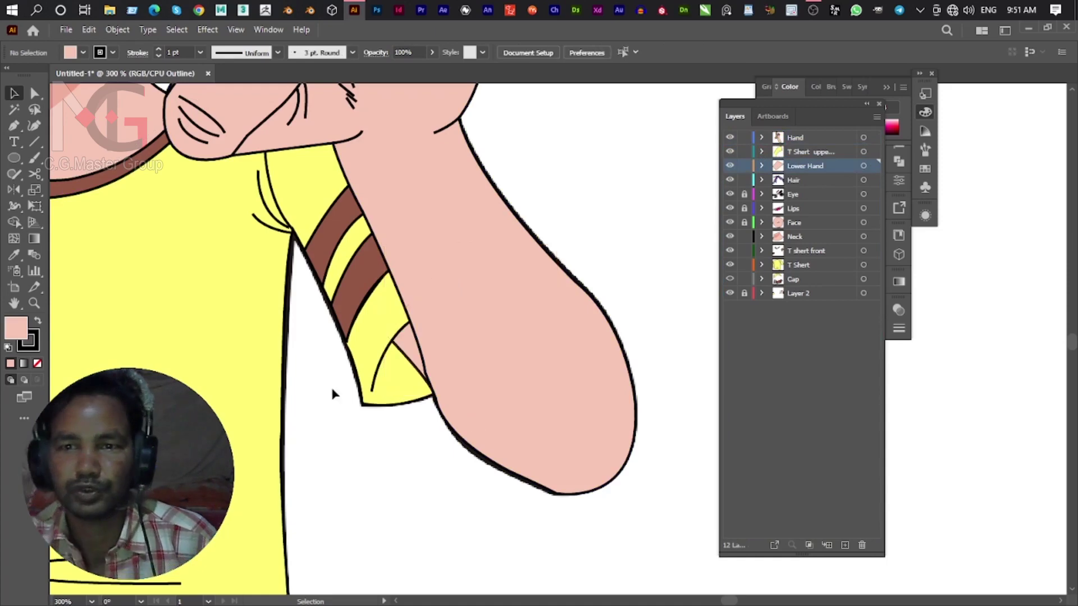
pyautogui.press('h')
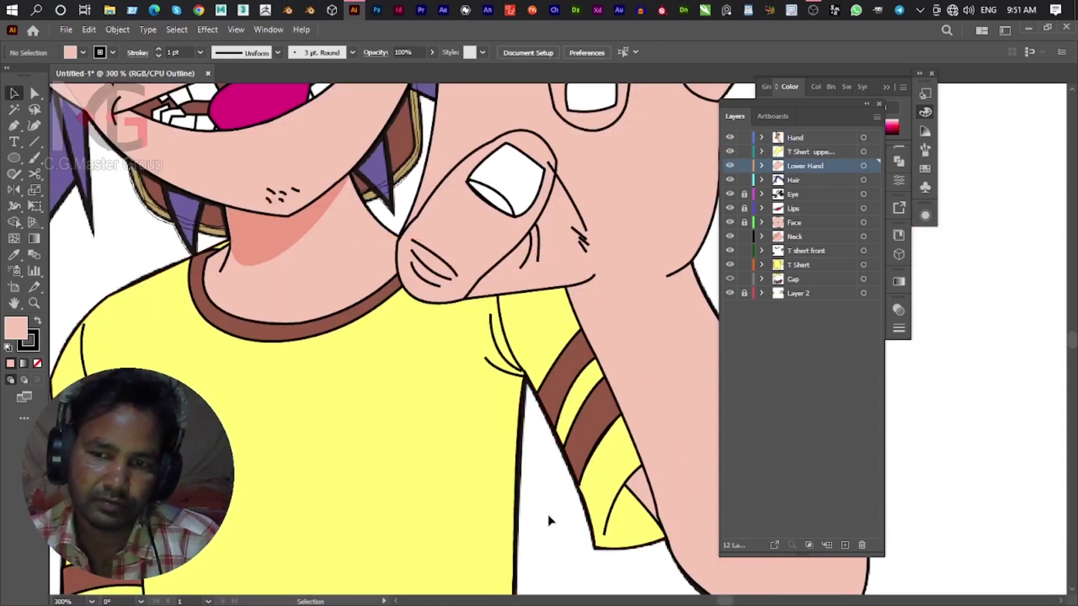
pyautogui.moveTo(549, 513); pyautogui.dragTo(313, 372)
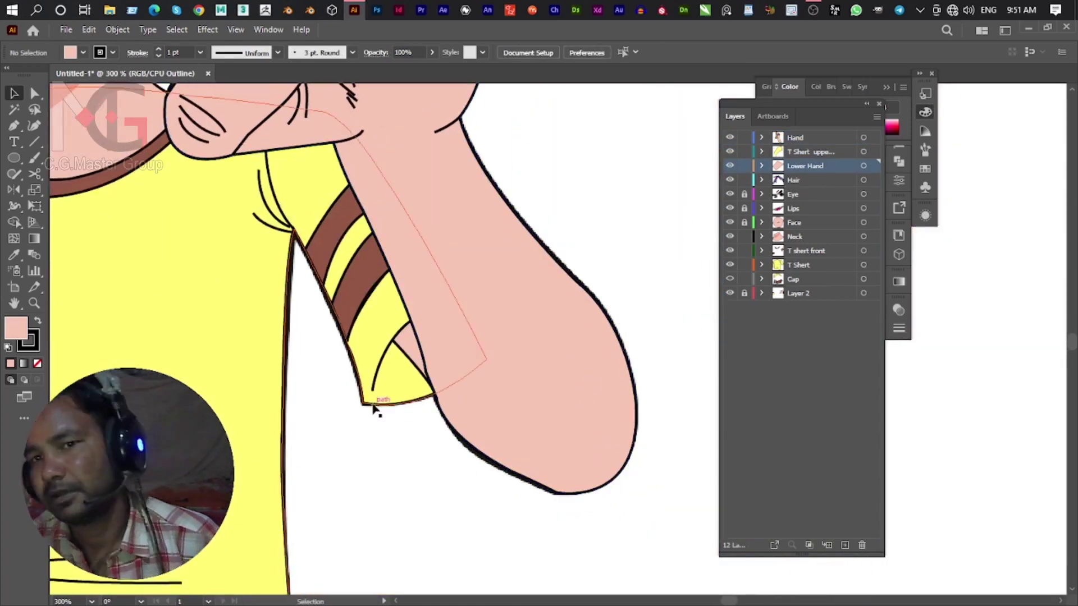
pyautogui.hotkey('ctrl', '-')
pyautogui.hotkey('ctrl', '-')
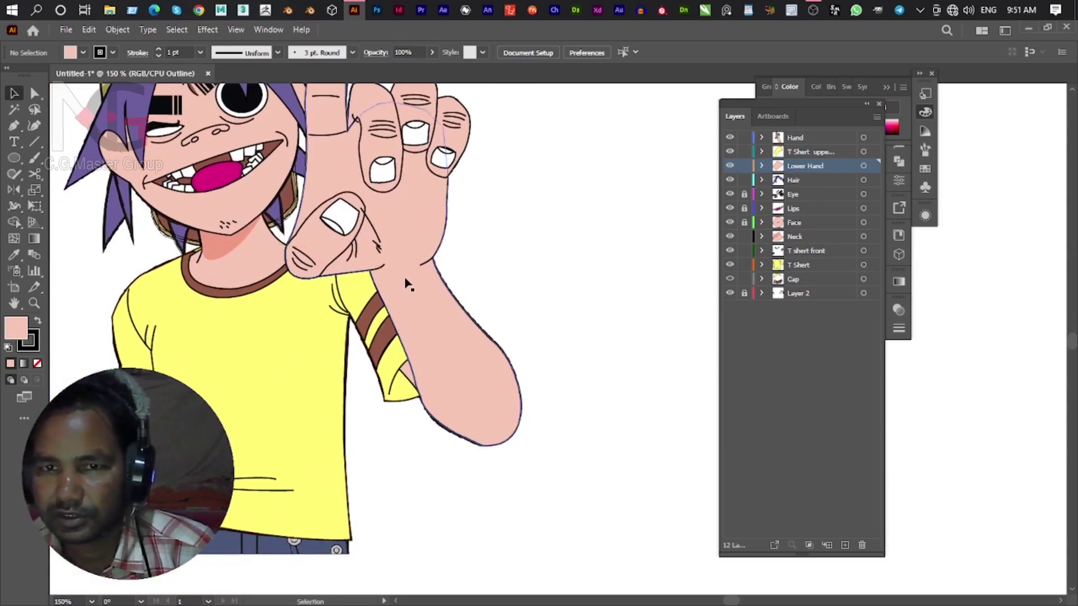
pyautogui.hotkey('ctrl', '-')
pyautogui.hotkey('ctrl', '-')
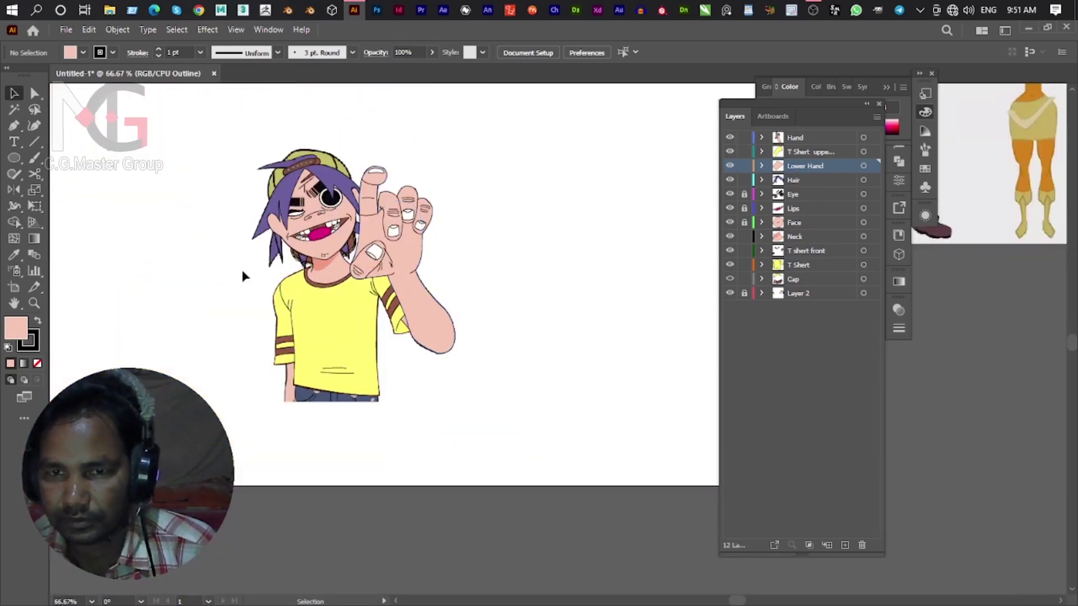
pyautogui.moveTo(248, 295); pyautogui.dragTo(375, 438)
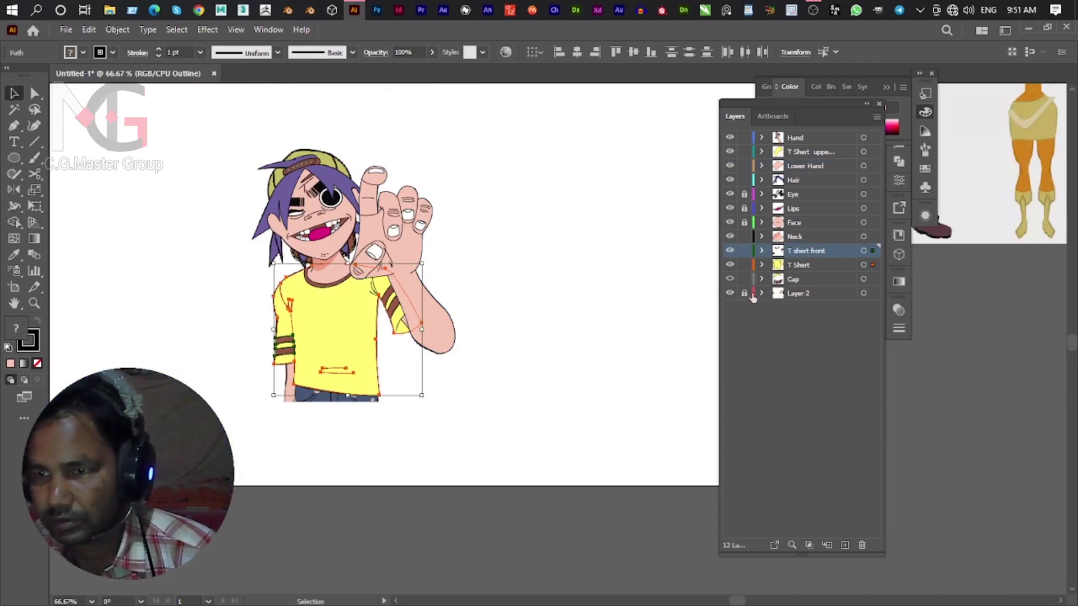
pyautogui.click(802, 265)
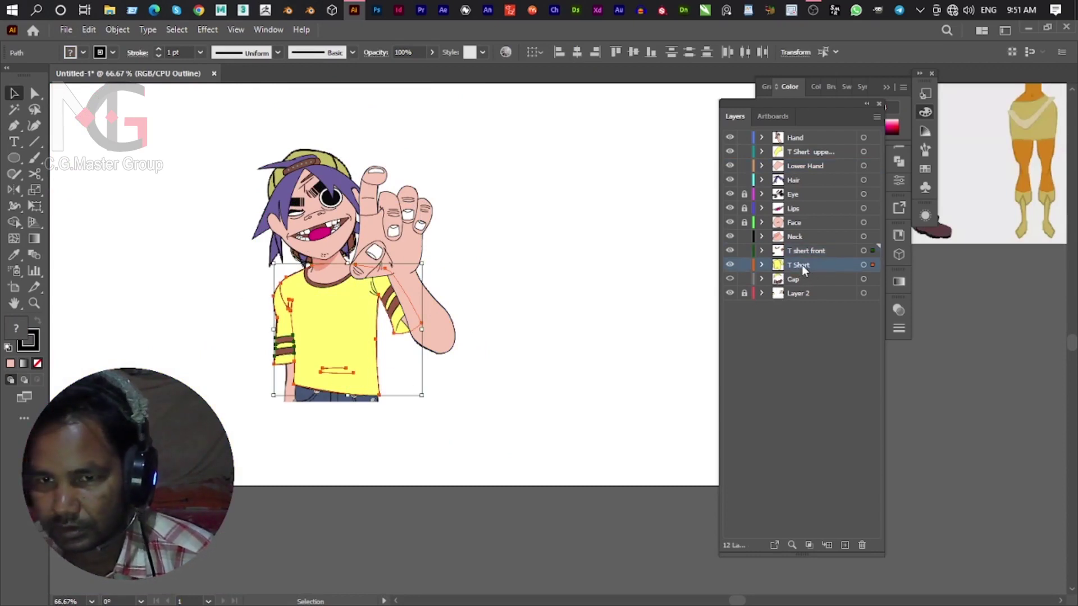
pyautogui.click(490, 357)
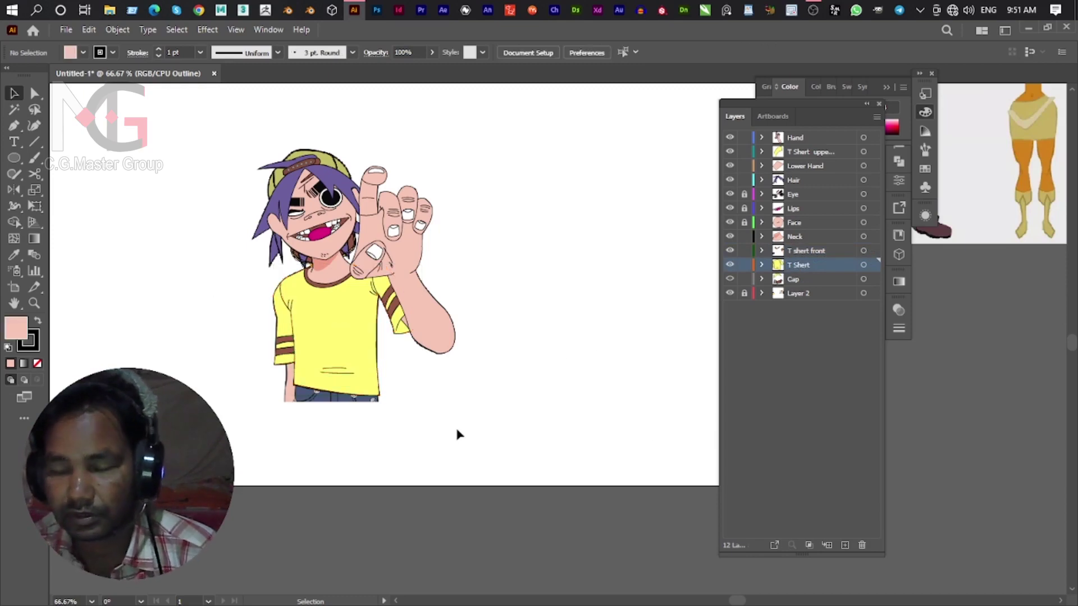
pyautogui.keyDown('ctrl'); pyautogui.click(730, 279); pyautogui.keyUp('ctrl')
pyautogui.keyDown('ctrl'); pyautogui.click(730, 279); pyautogui.keyUp('ctrl')
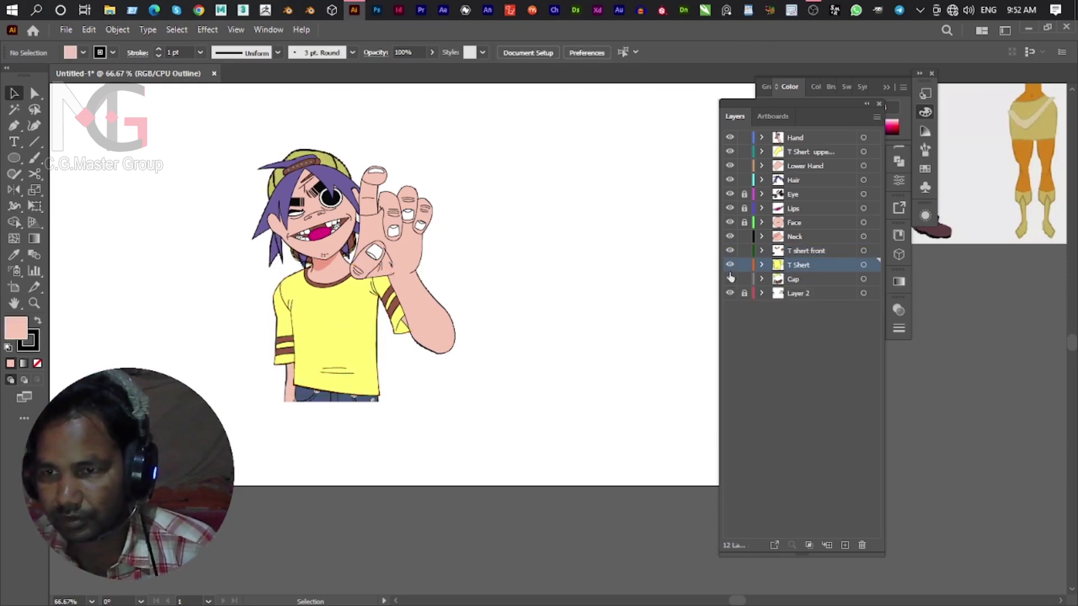
pyautogui.hotkey('ctrl', 'y')
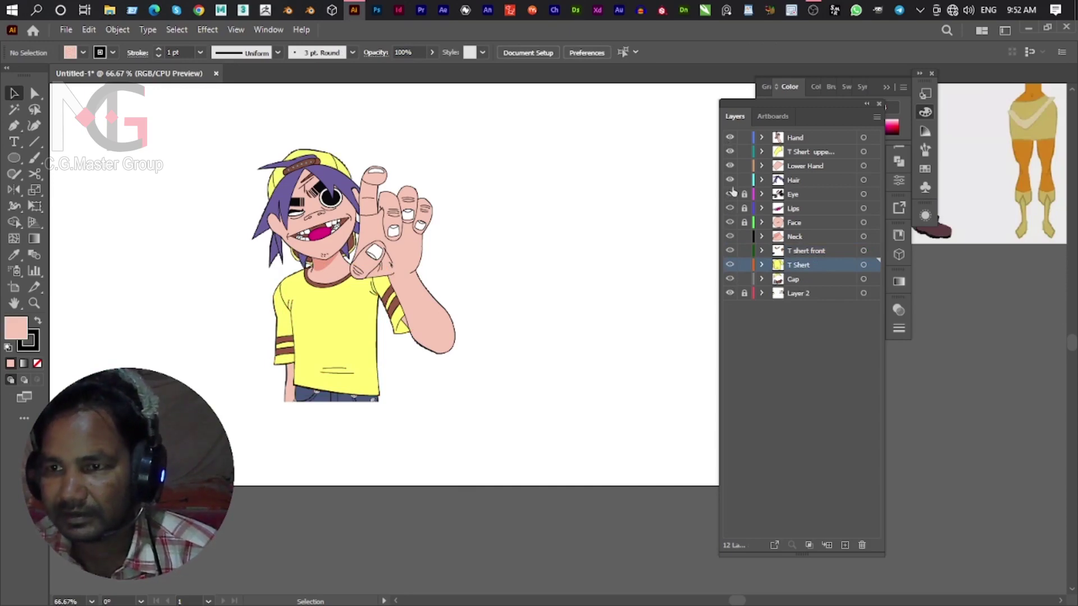
pyautogui.hotkey('ctrl', 'y')
pyautogui.scroll(3, 370, 390)
pyautogui.scroll(-3, 354, 390)
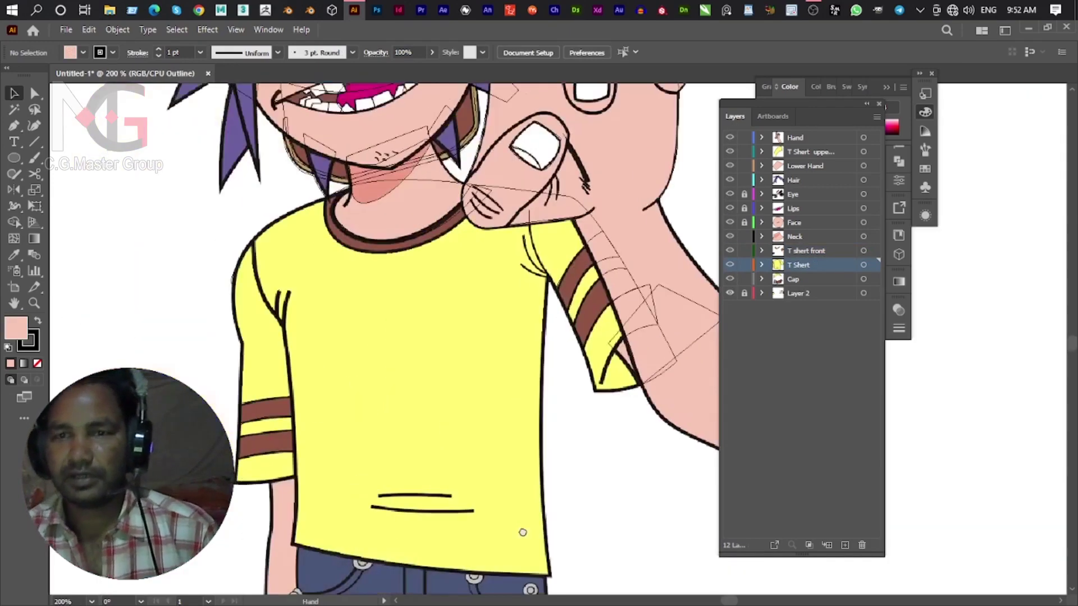
pyautogui.scroll(3, 472, 405)
pyautogui.press('p')
pyautogui.scroll(-2, 475, 418)
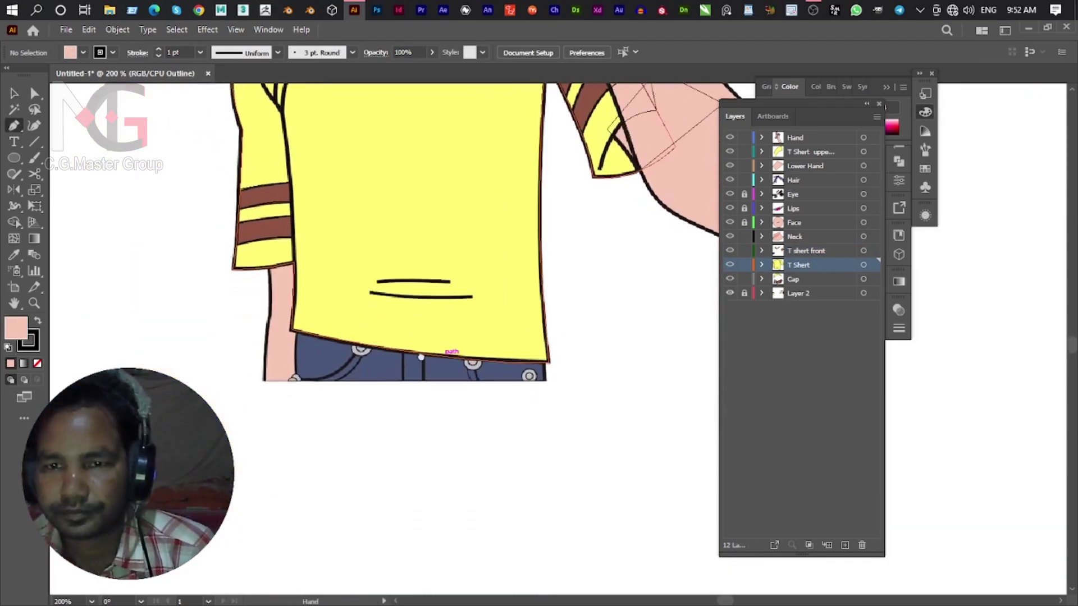
# Outline the arm strip below the left sleeve with five Pen points, then start a 'Right Hand' layer.
pyautogui.click(300, 262)
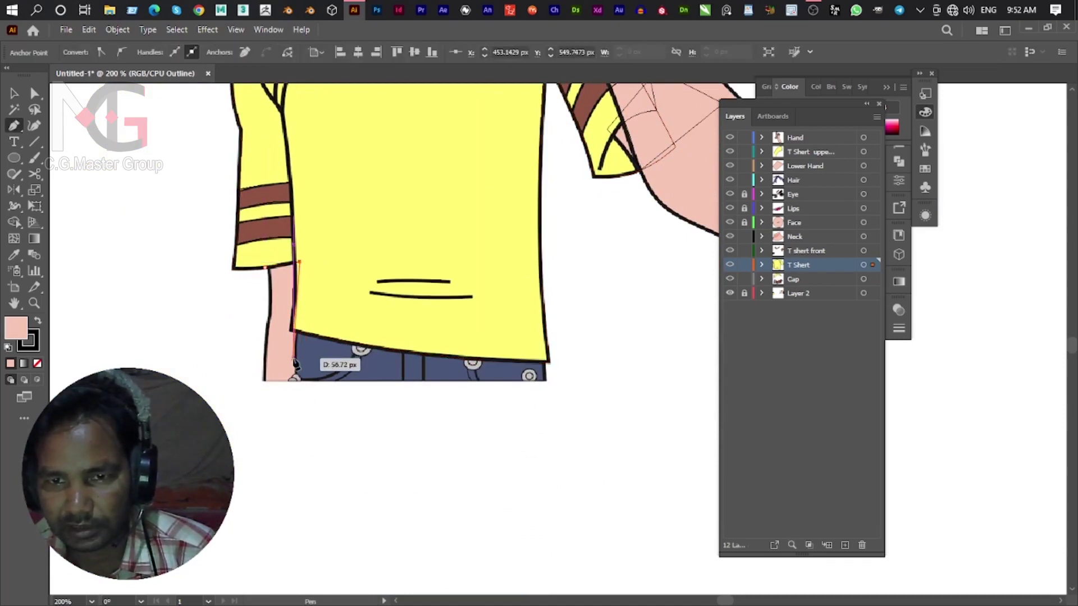
pyautogui.click(296, 377)
pyautogui.click(262, 381)
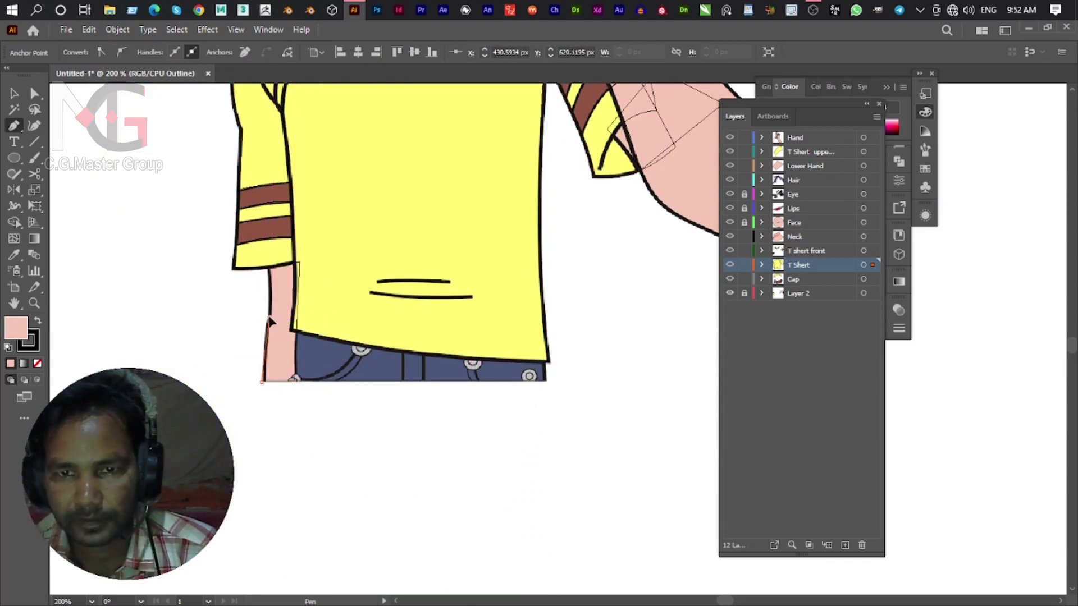
pyautogui.click(269, 317)
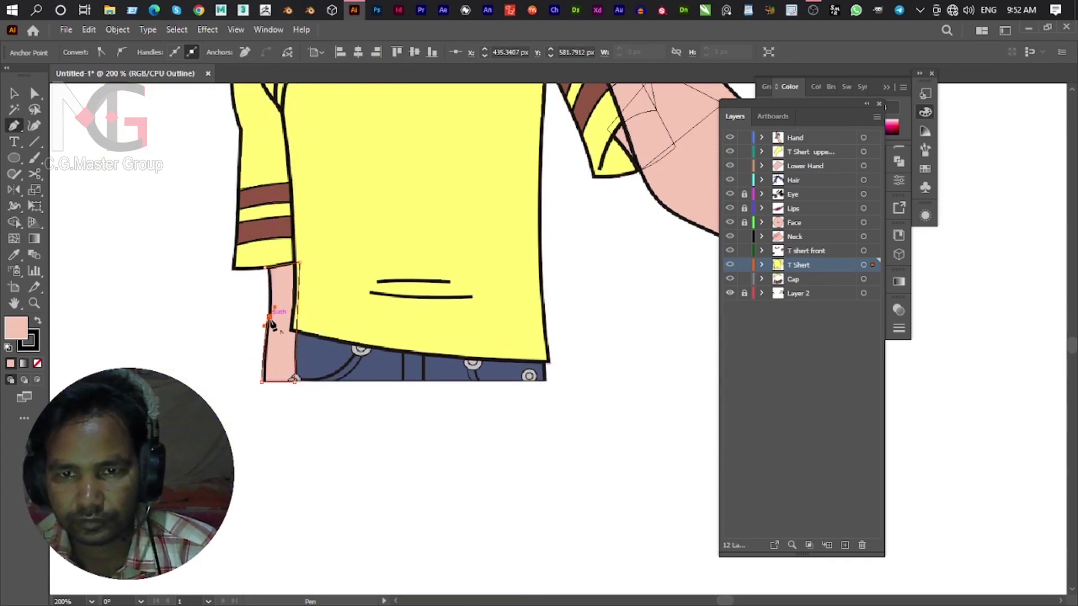
pyautogui.click(265, 269)
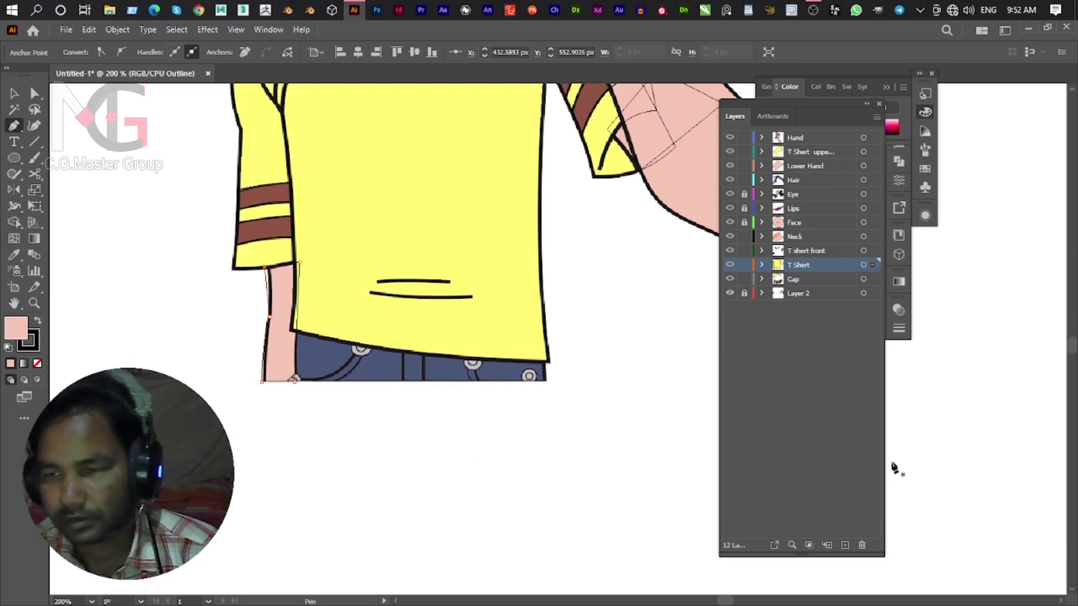
pyautogui.click(845, 544)
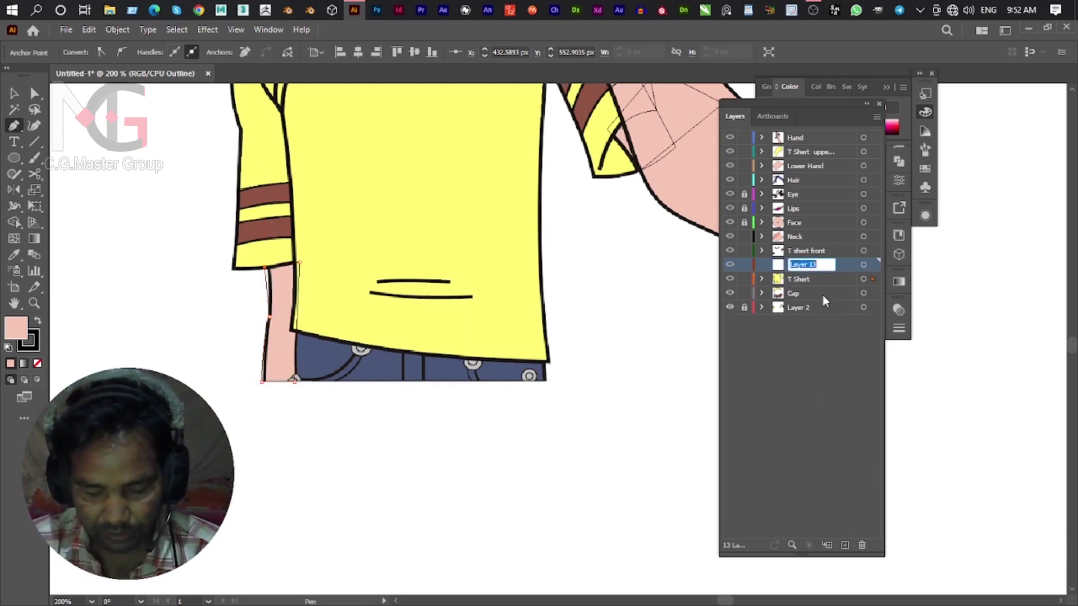
pyautogui.write('Right')
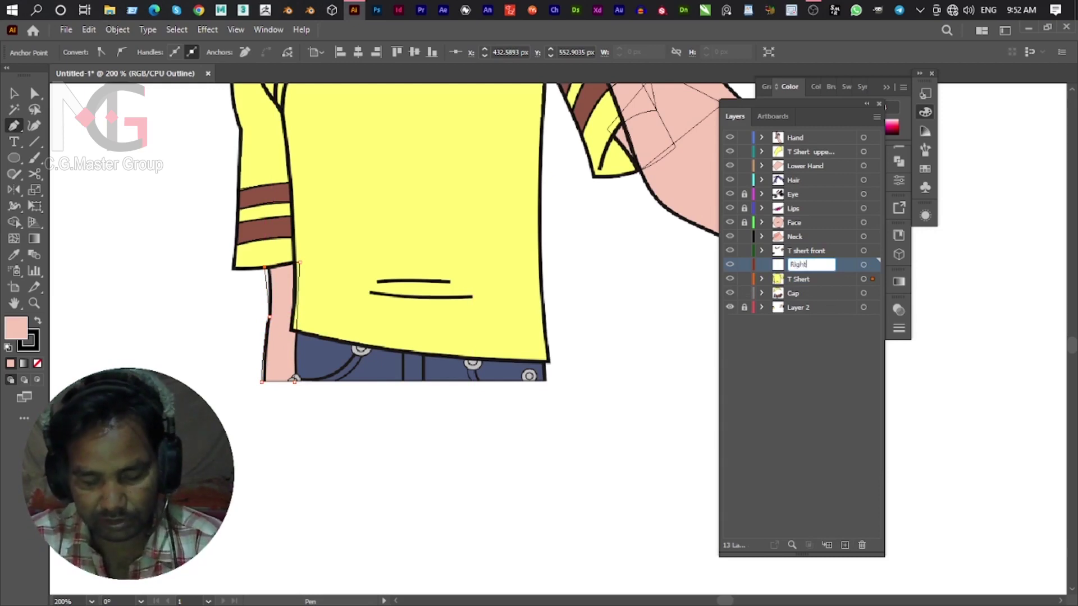
pyautogui.write(' Hn')
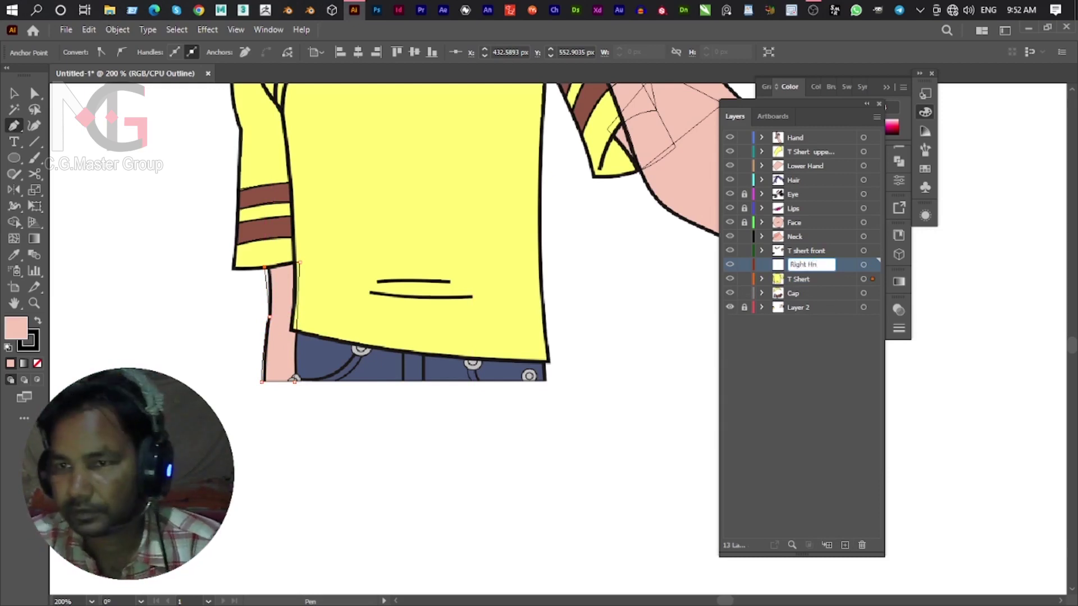
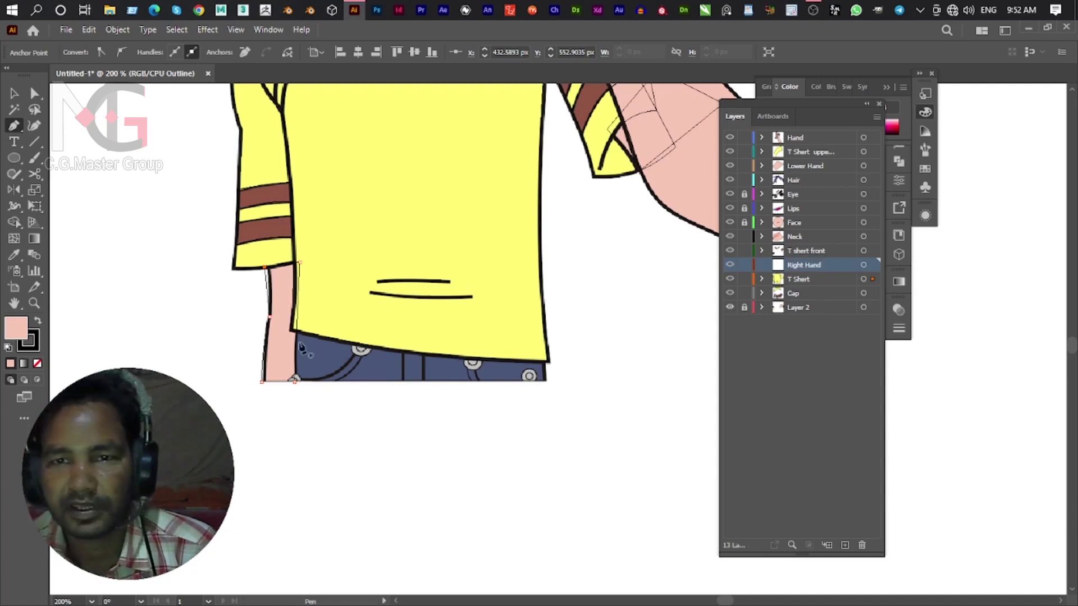
# Remove the outline from the pink arm strip beside the jeans with the Eyedropper.
pyautogui.press('i')
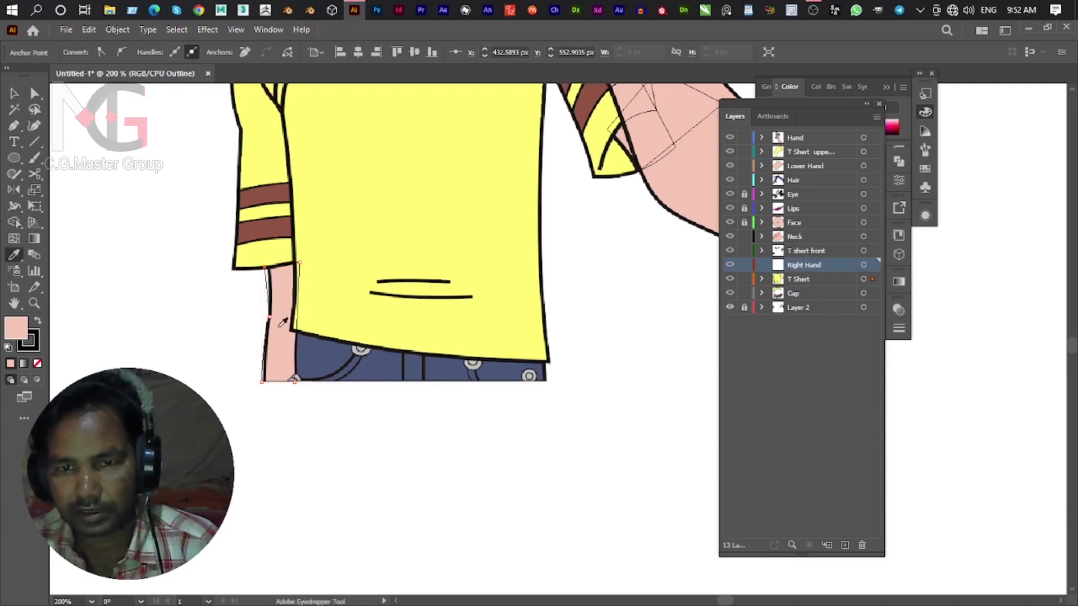
pyautogui.click(289, 332)
pyautogui.click(14, 93)
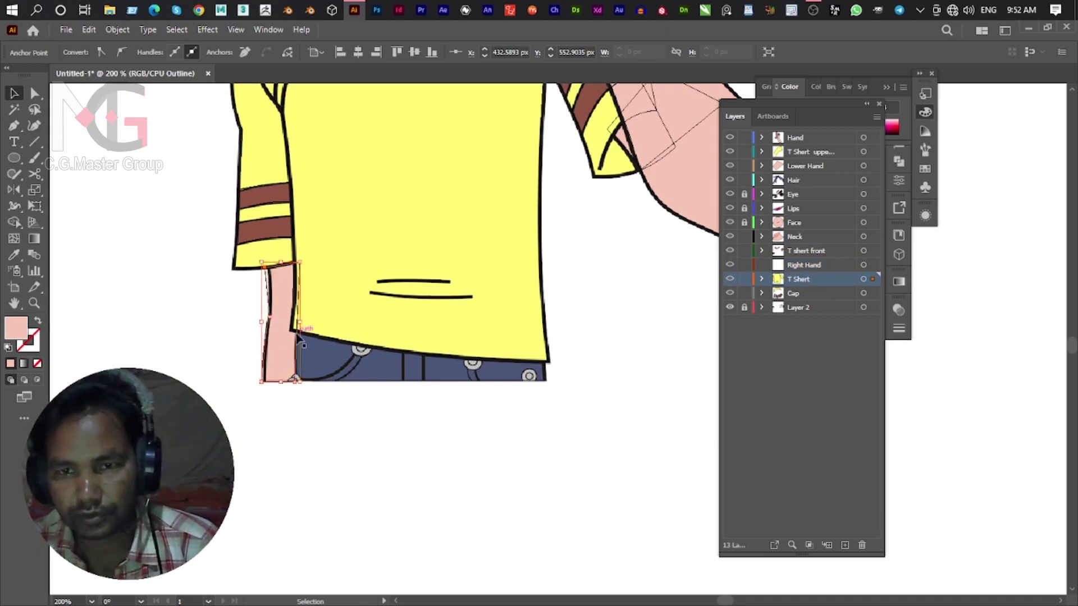
pyautogui.press('a')
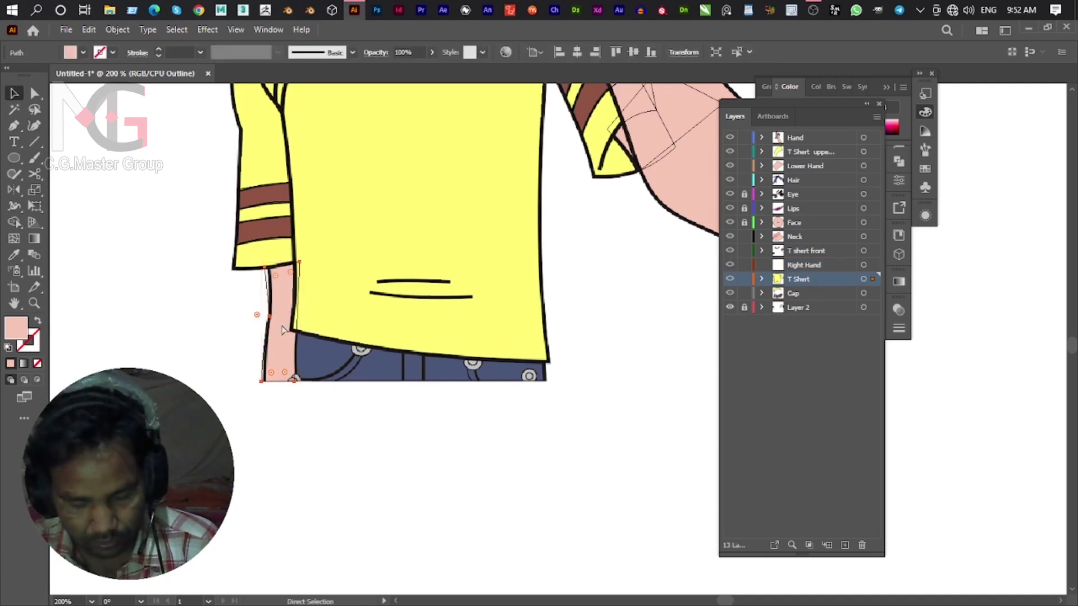
pyautogui.click(617, 446)
pyautogui.click(805, 269)
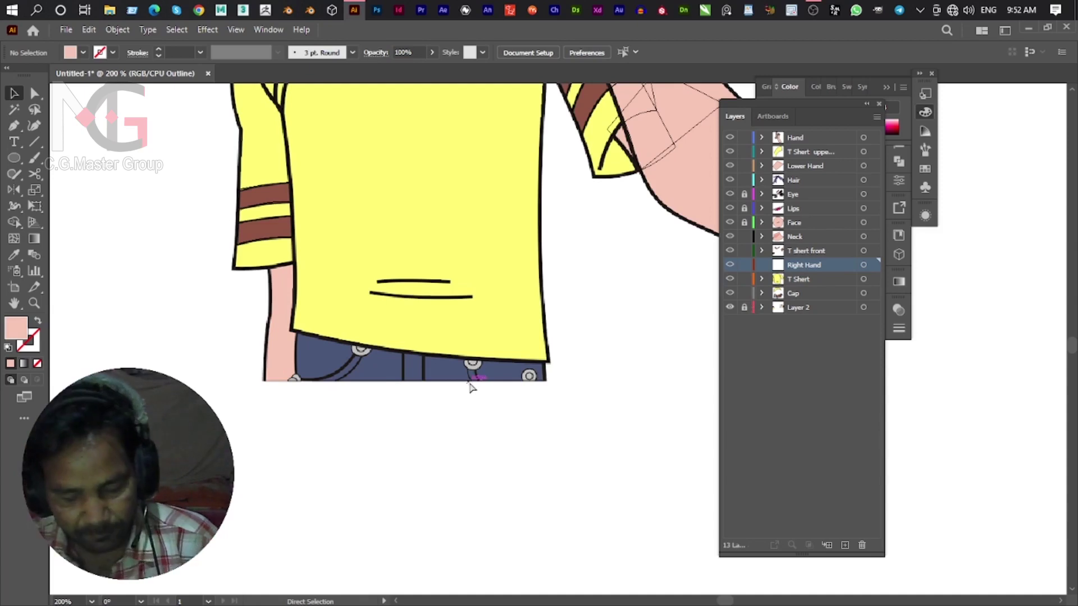
# Move the Right Hand layer below the shirt and cap, and switch to colour Preview.
pyautogui.hotkey('ctrl', 'z')
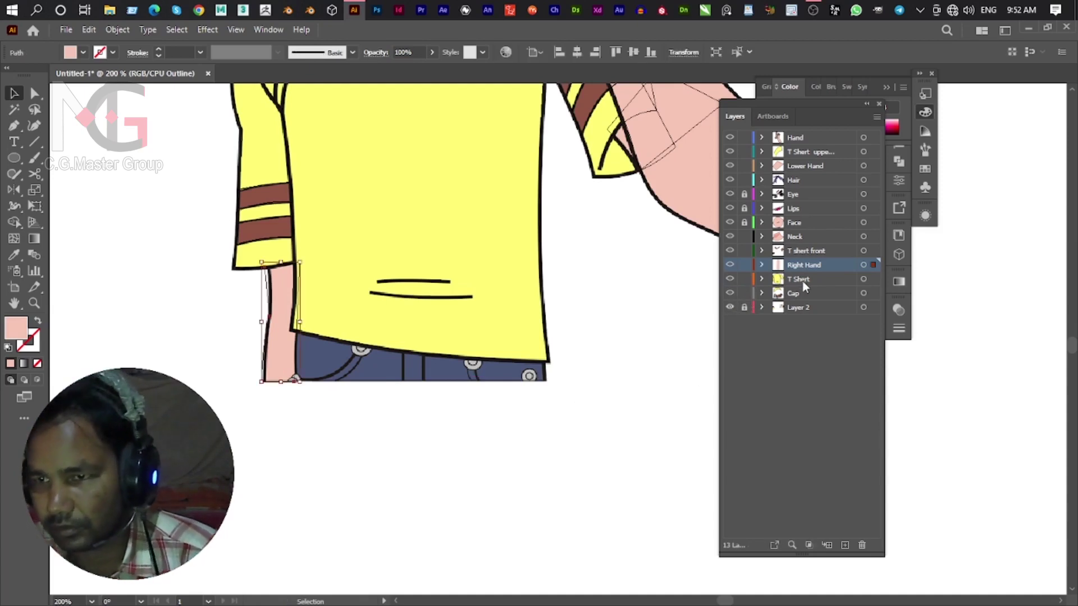
pyautogui.moveTo(814, 266); pyautogui.dragTo(821, 303)
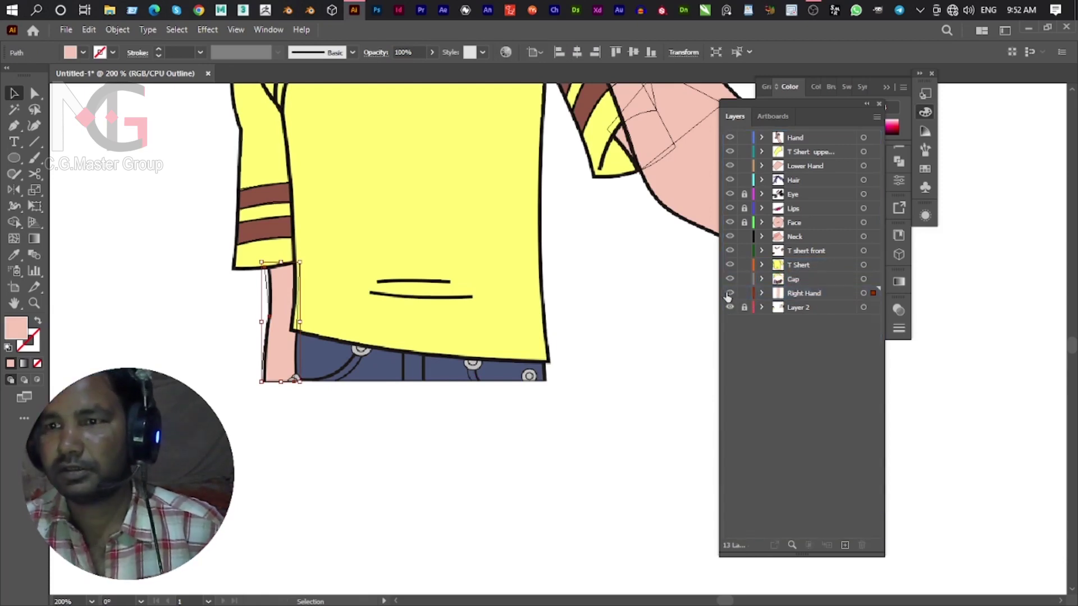
pyautogui.hotkey('ctrl', 'y')
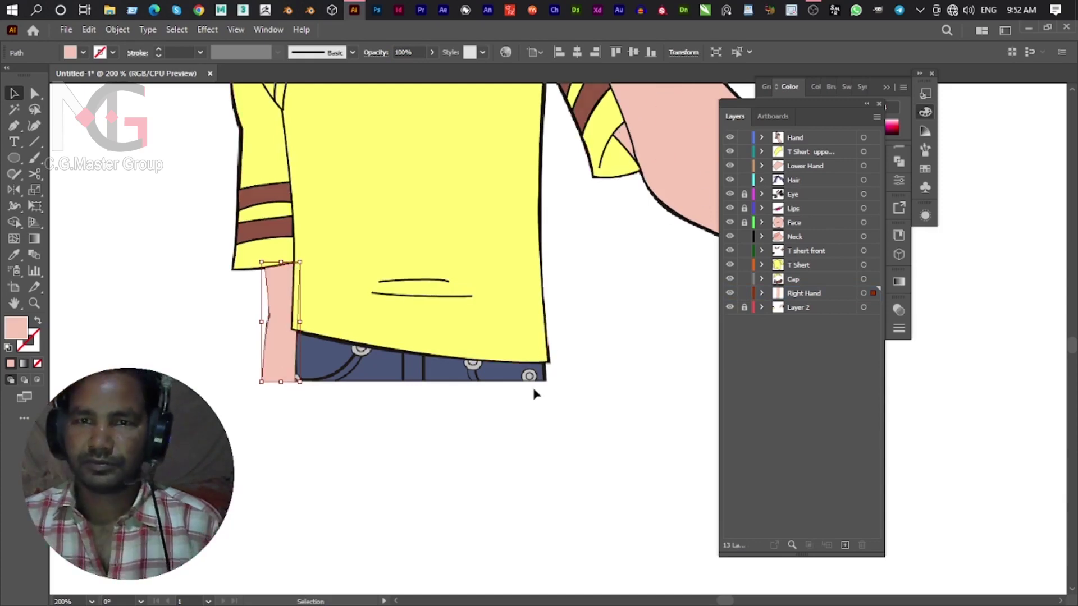
# Create a new layer named 'Paint' above the Right Hand layer.
pyautogui.click(380, 466)
pyautogui.hotkey('ctrl', '-')
pyautogui.hotkey('ctrl', '-')
pyautogui.hotkey('ctrl', '-')
pyautogui.scroll(2, 317, 369)
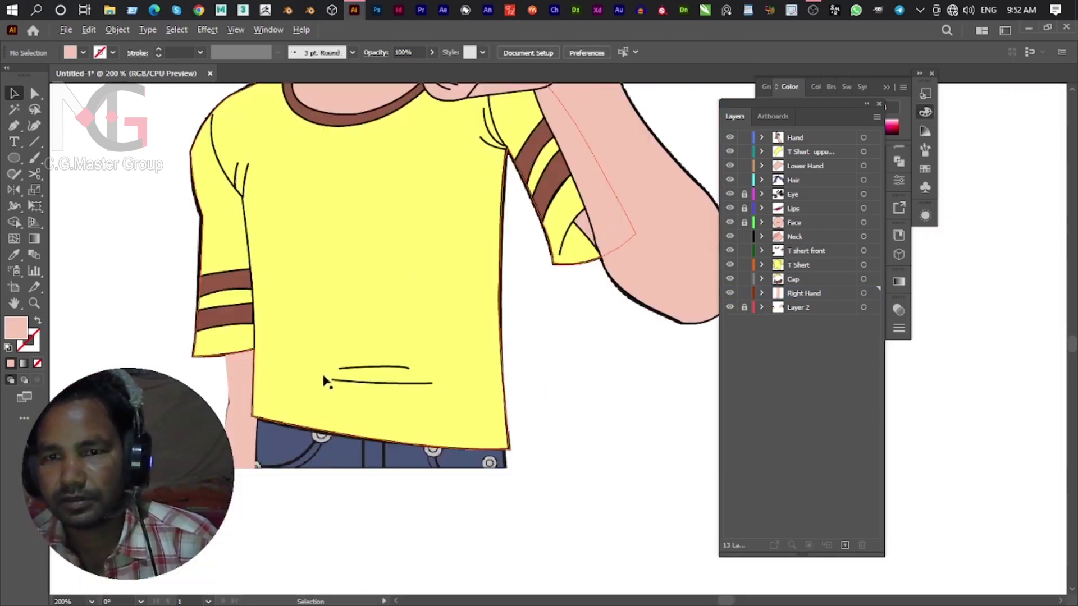
pyautogui.scroll(2, 325, 405)
pyautogui.scroll(1, 336, 382)
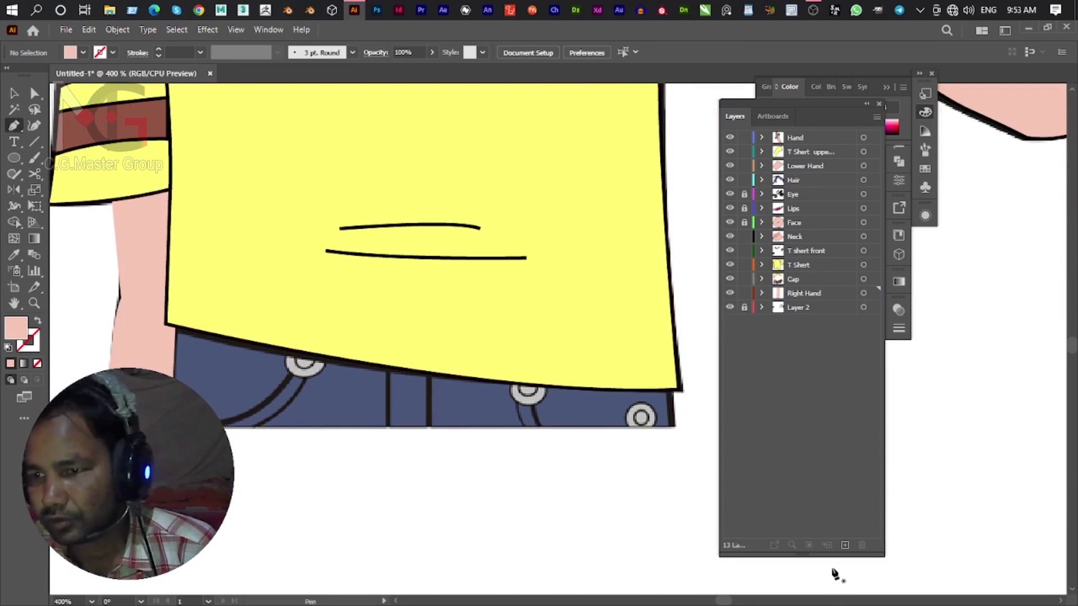
pyautogui.click(845, 545)
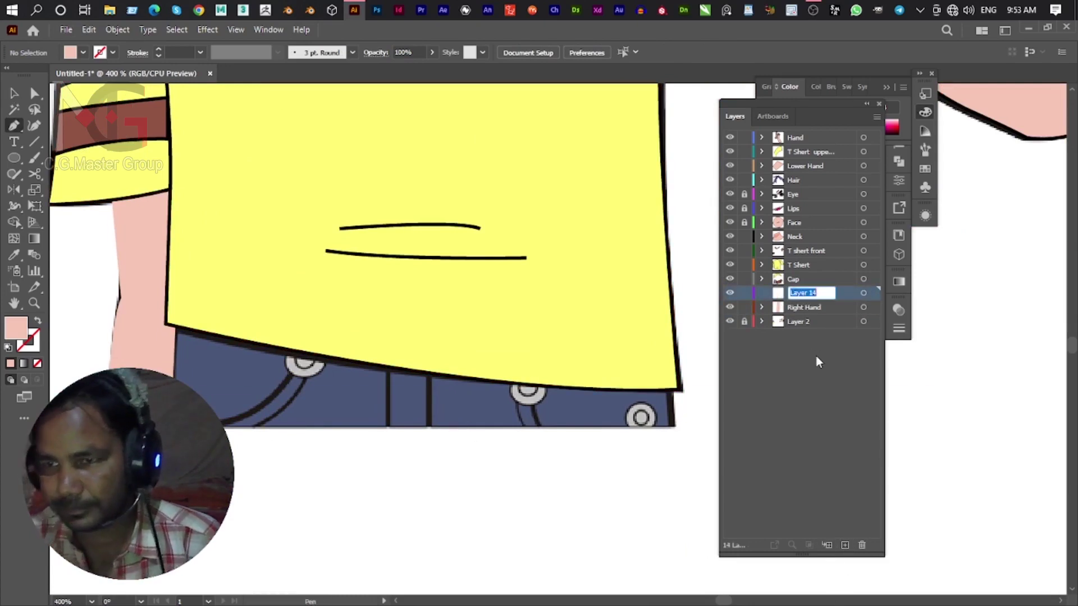
pyautogui.write('Paint')
pyautogui.press('Return')
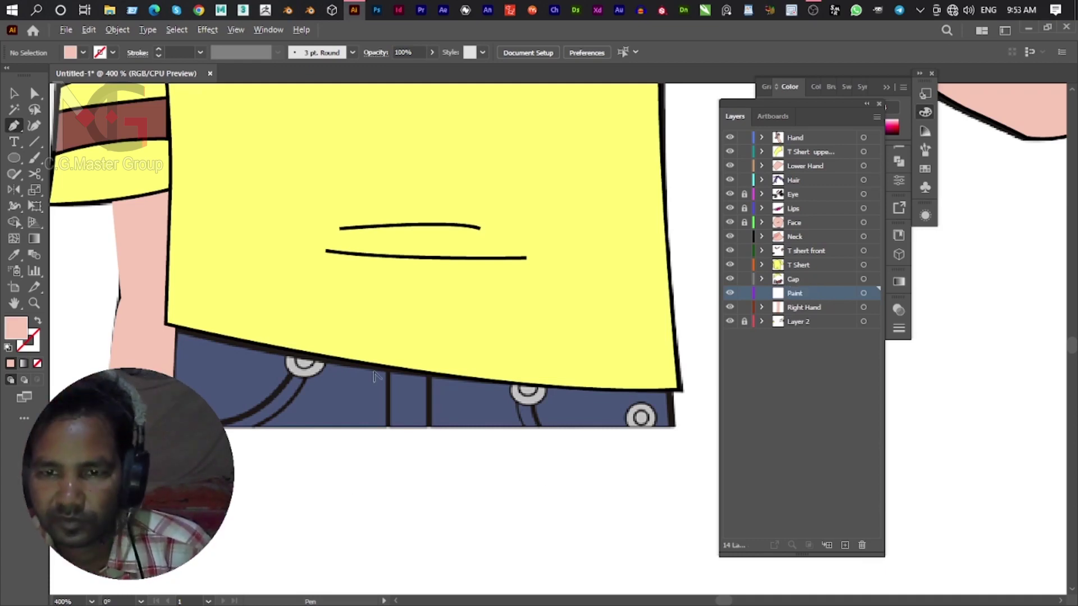
# Zoom out to the full artboard and lock all the other layers.
pyautogui.hotkey('ctrl', '0')
pyautogui.scroll(3, 498, 332)
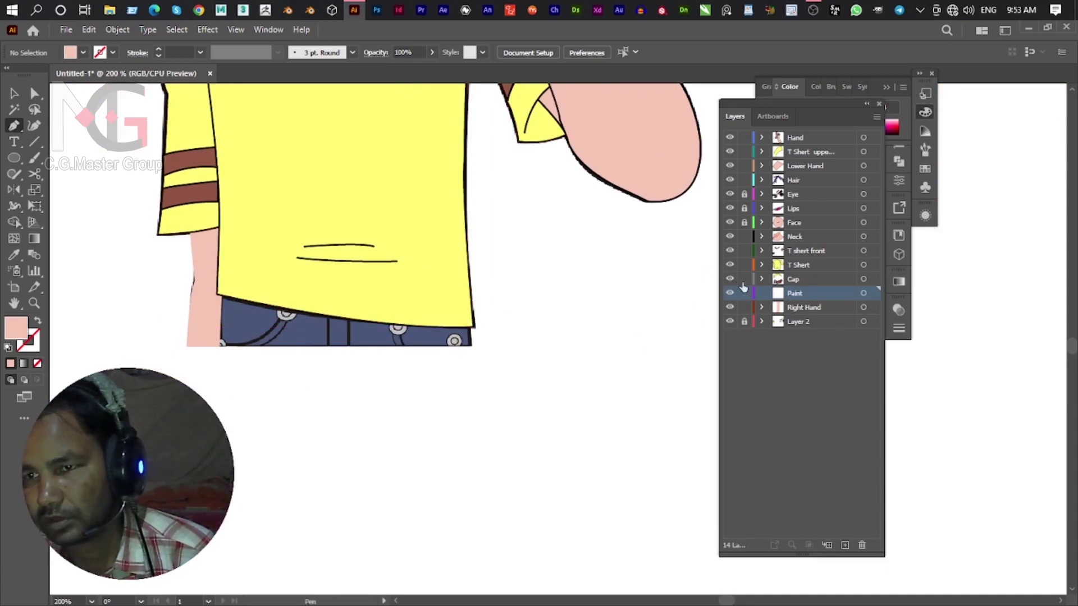
pyautogui.moveTo(744, 279); pyautogui.dragTo(743, 265)
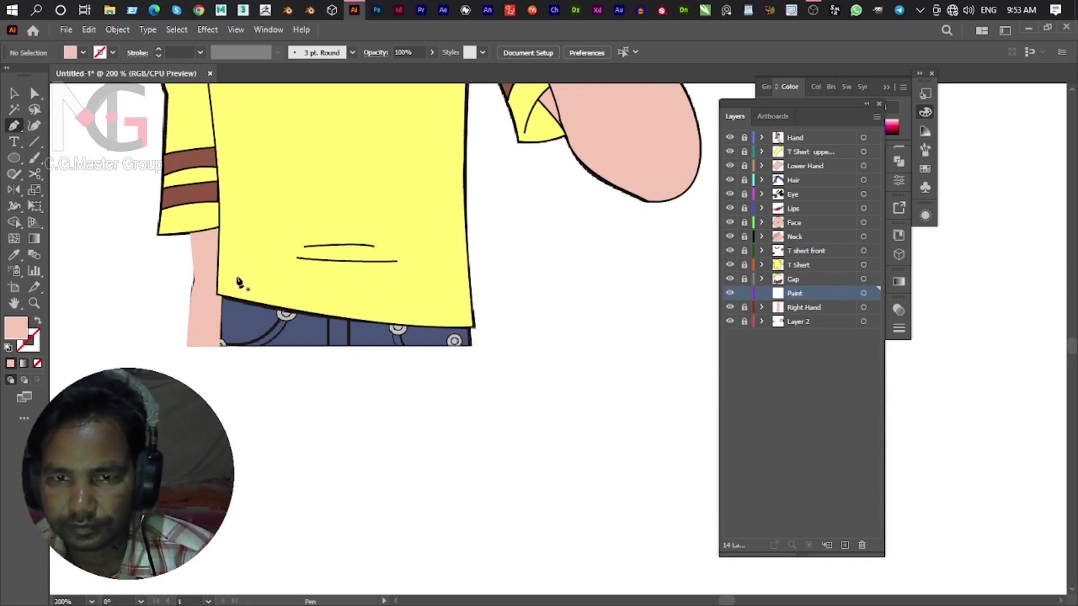
# Start an unfilled Pen outline from the shirt hem corners down to the jeans' bottom-right.
pyautogui.click(217, 277)
pyautogui.click(468, 308)
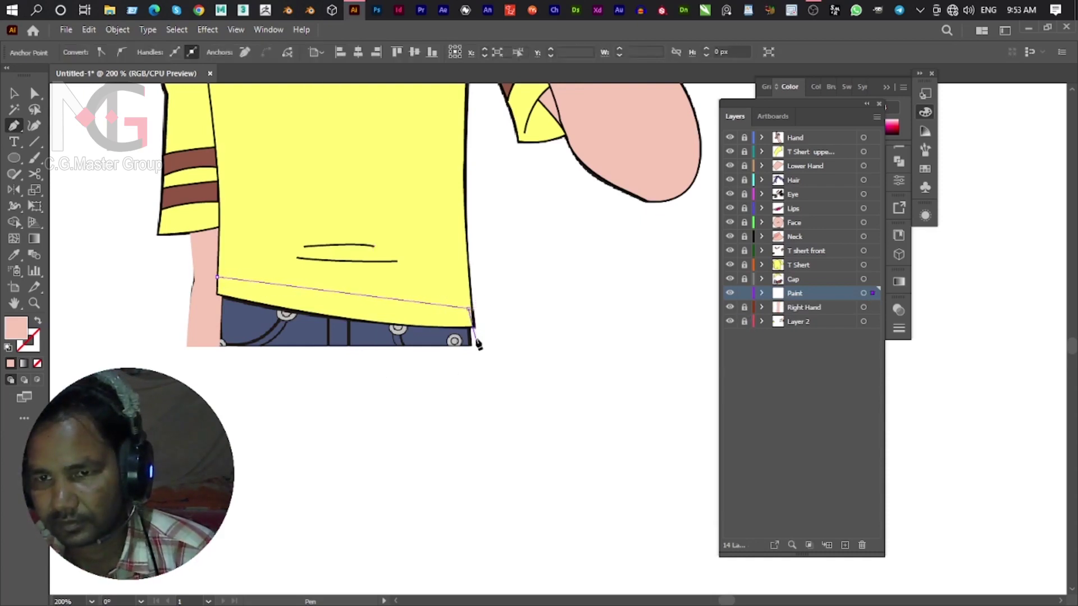
pyautogui.click(471, 345)
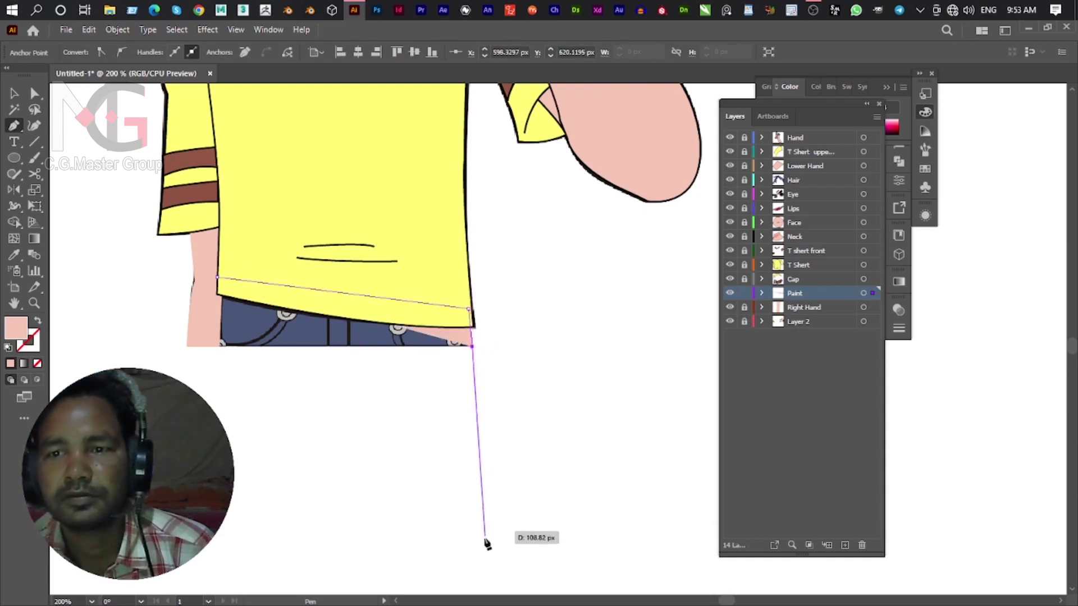
pyautogui.moveTo(469, 534)
pyautogui.mouseDown()
pyautogui.moveTo(445, 333)
pyautogui.moveTo(454, 393)
pyautogui.mouseUp()
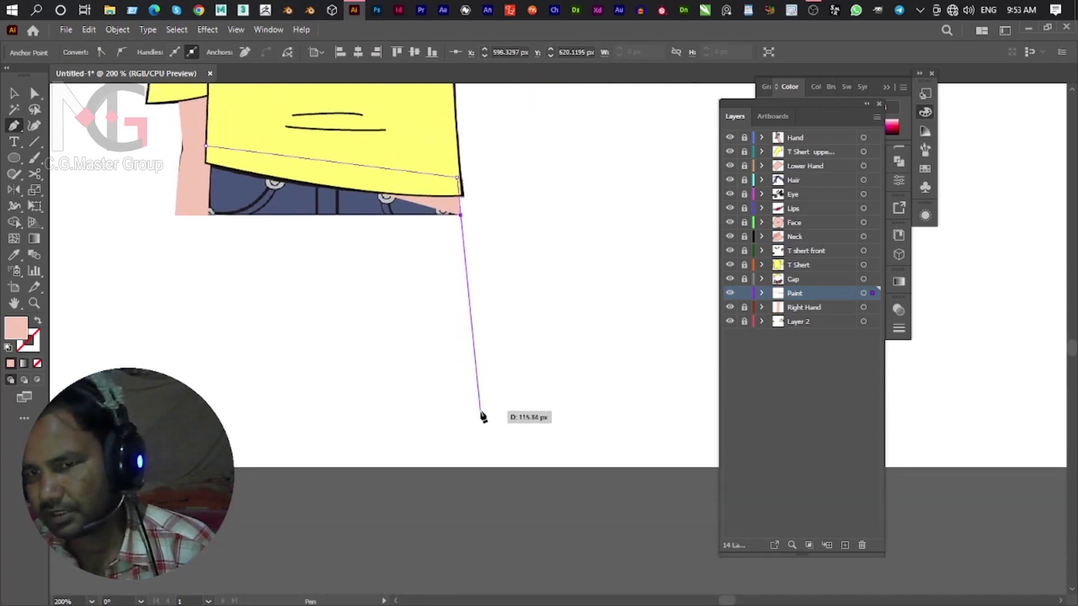
pyautogui.moveTo(487, 448); pyautogui.dragTo(491, 494)
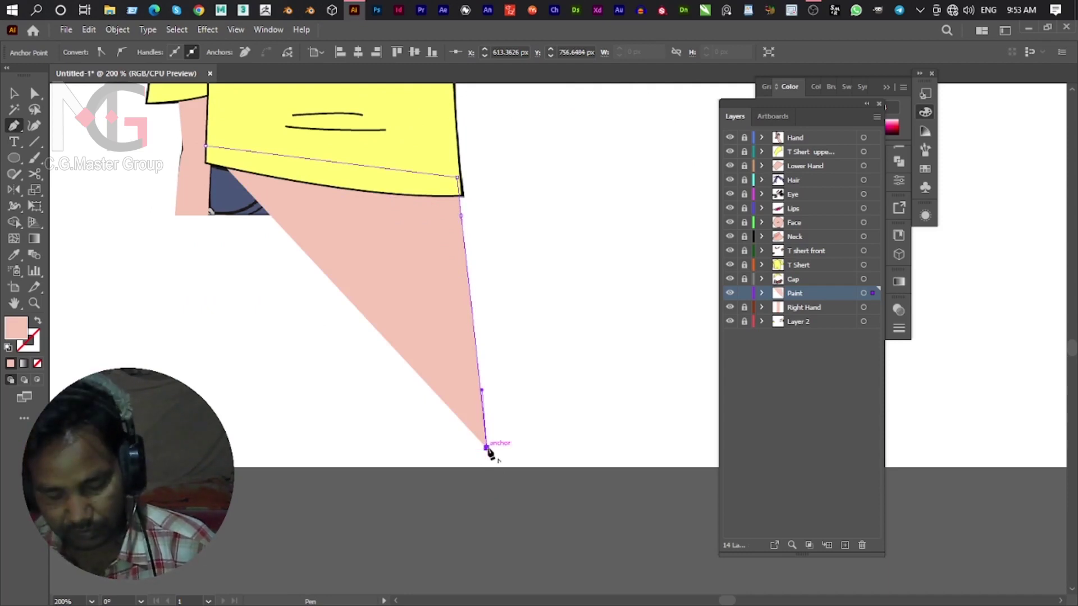
pyautogui.press('/')
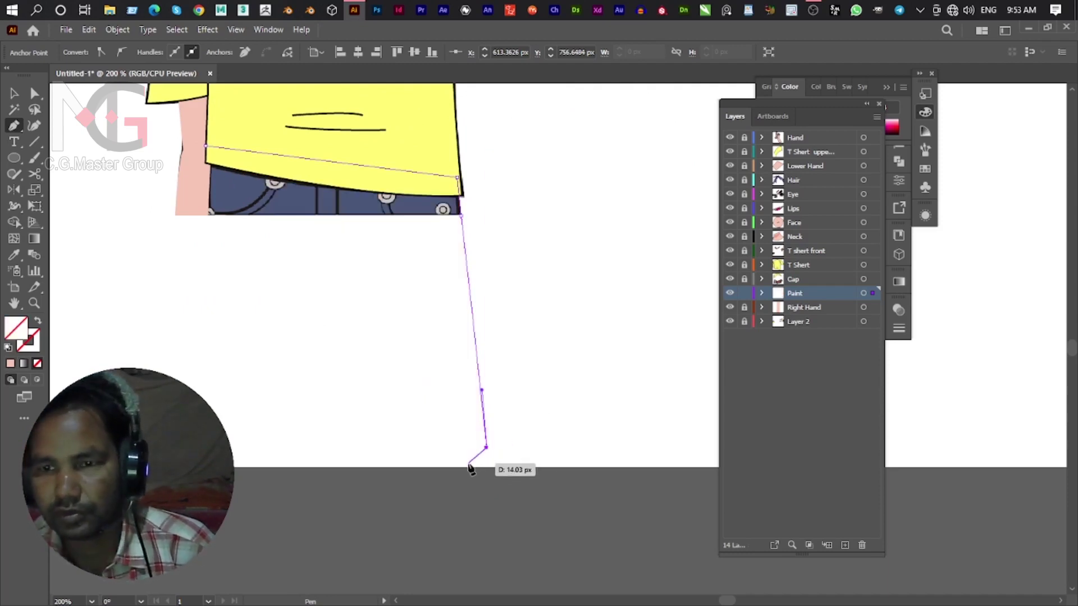
pyautogui.hotkey('ctrl', 'z')
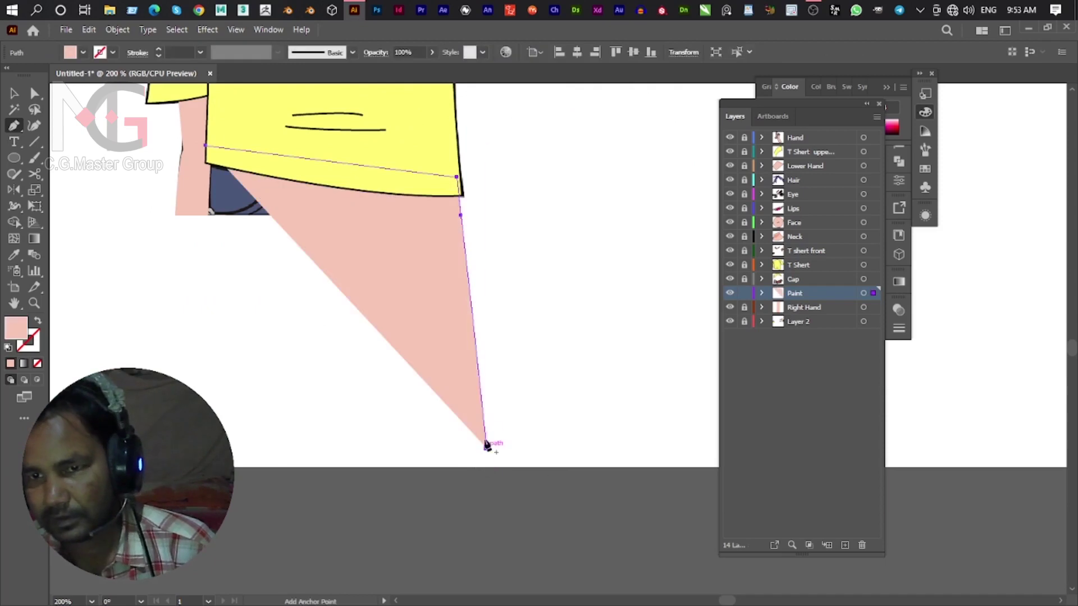
pyautogui.hotkey('ctrl', 'z')
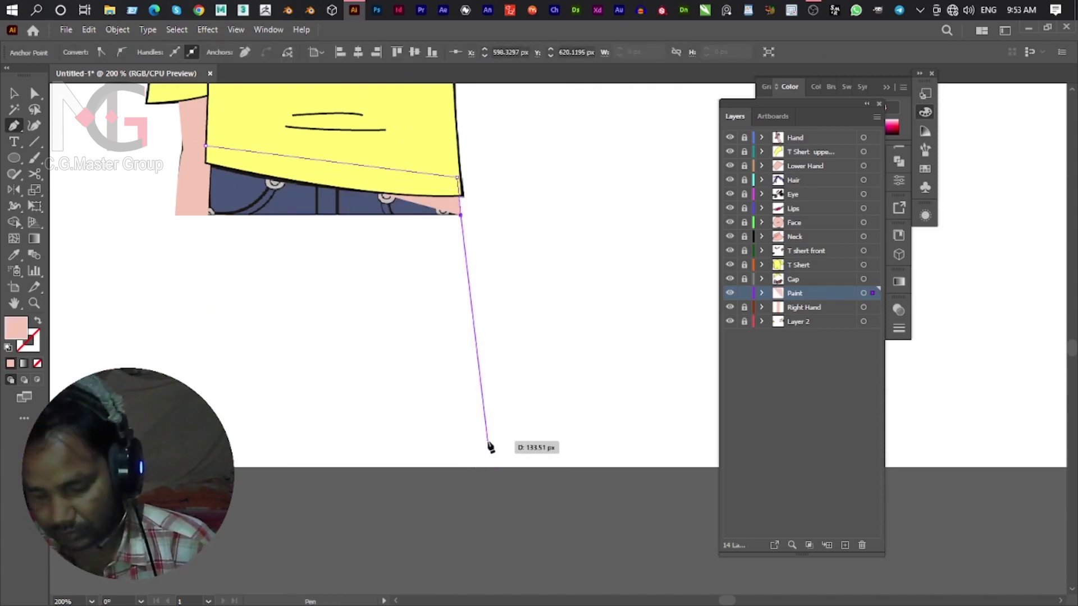
pyautogui.press('/')
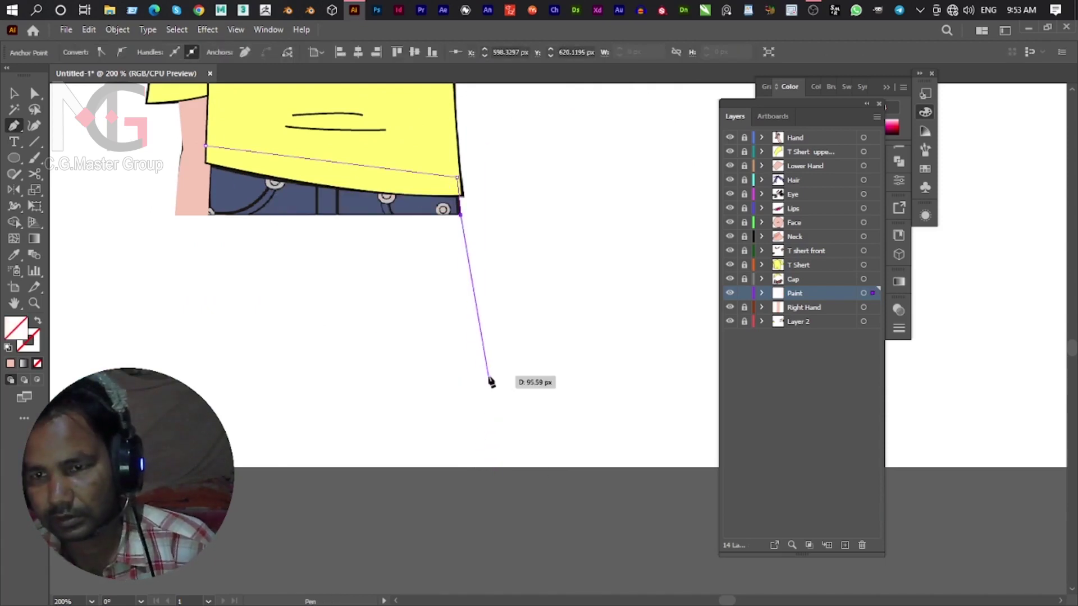
# Trace the curved outer leg down to the bottom corners and partway up the inner leg.
pyautogui.moveTo(494, 427); pyautogui.dragTo(509, 467)
pyautogui.hotkey('ctrl', 'z')
pyautogui.moveTo(488, 369); pyautogui.dragTo(497, 443)
pyautogui.moveTo(490, 371); pyautogui.dragTo(487, 422)
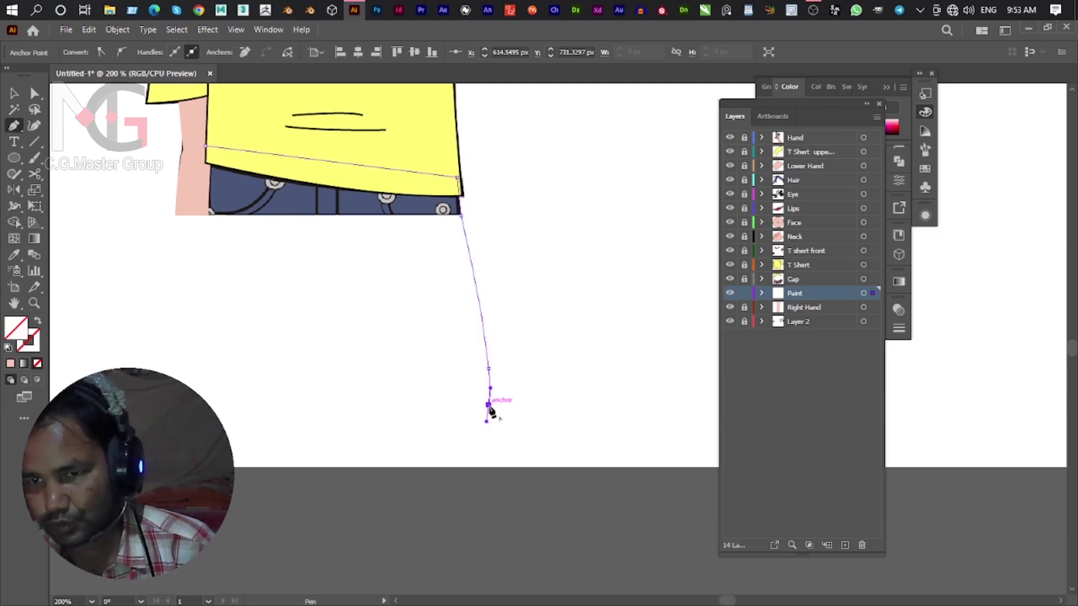
pyautogui.click(488, 404)
pyautogui.click(508, 466)
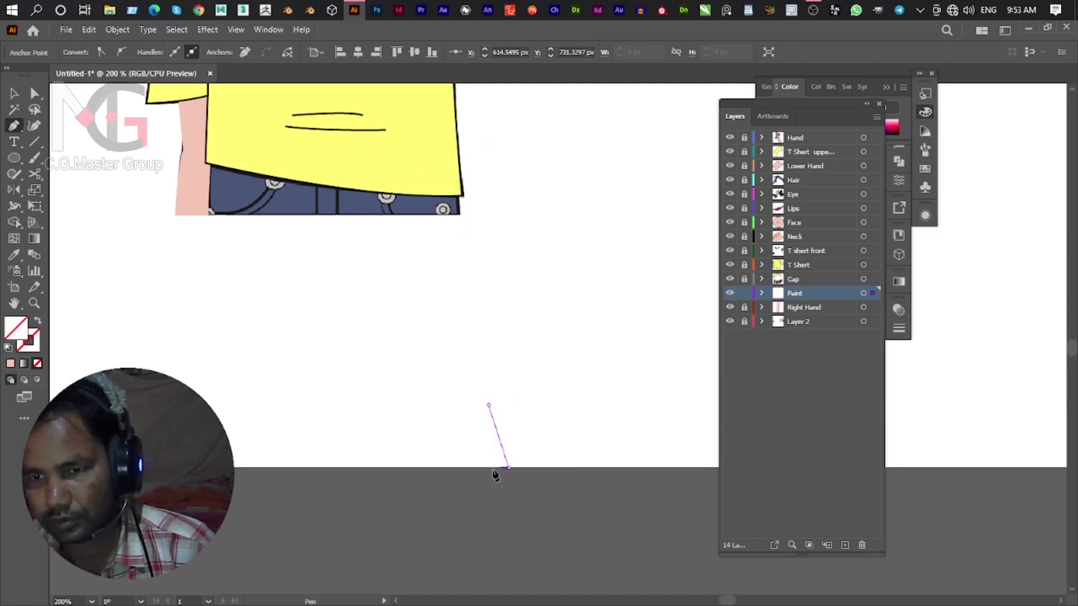
pyautogui.click(425, 466)
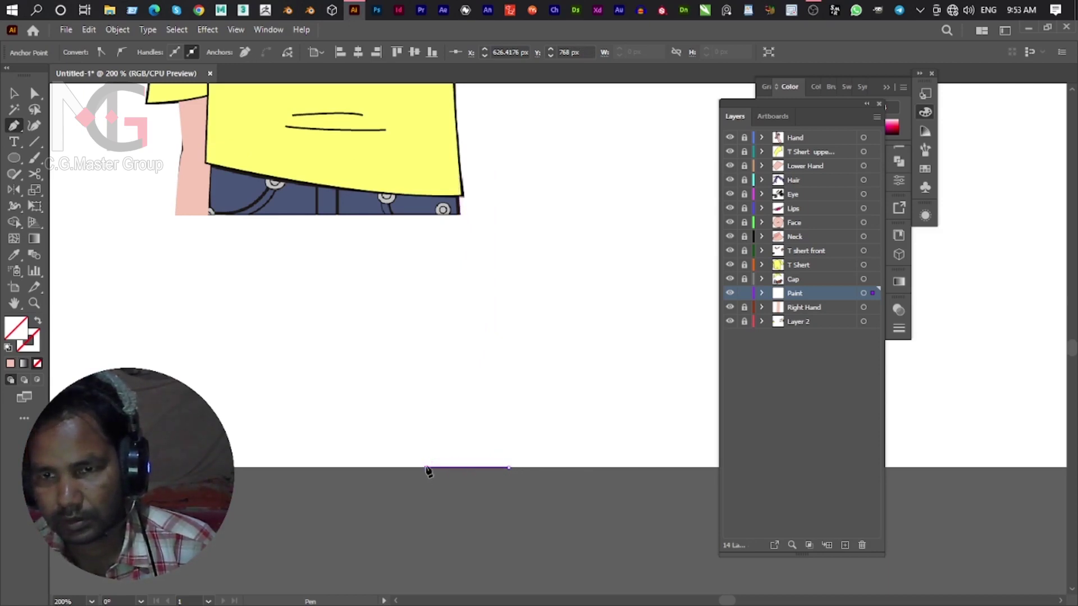
pyautogui.click(414, 386)
# Continue the outline up the inner leg, through the crotch and down the second leg.
pyautogui.moveTo(412, 366); pyautogui.dragTo(411, 361)
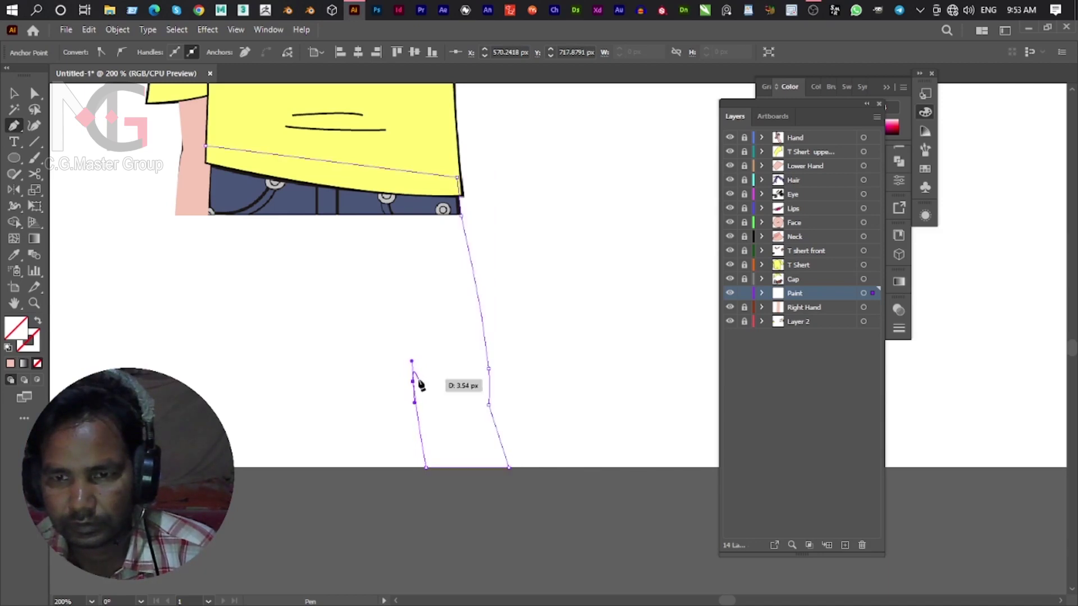
pyautogui.click(337, 213)
pyautogui.moveTo(332, 218); pyautogui.dragTo(368, 230)
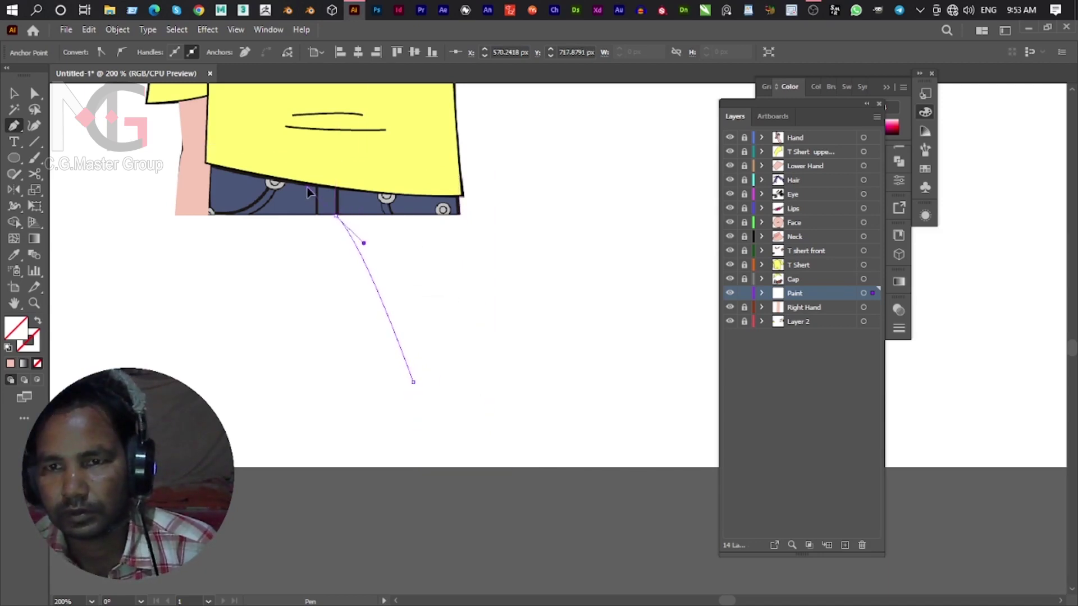
pyautogui.click(336, 215)
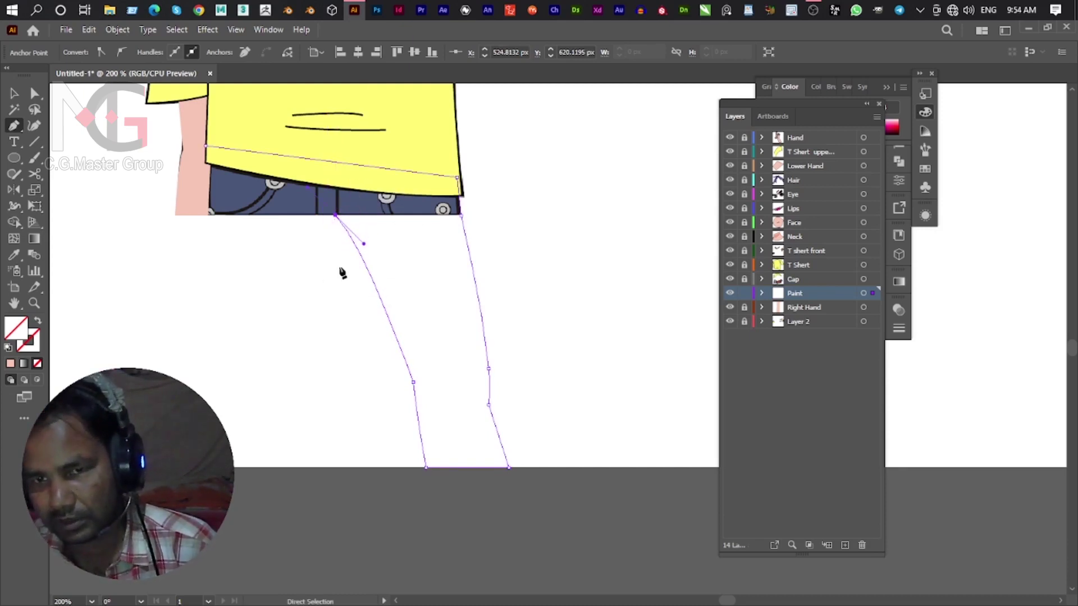
pyautogui.hotkey('ctrl', 'z')
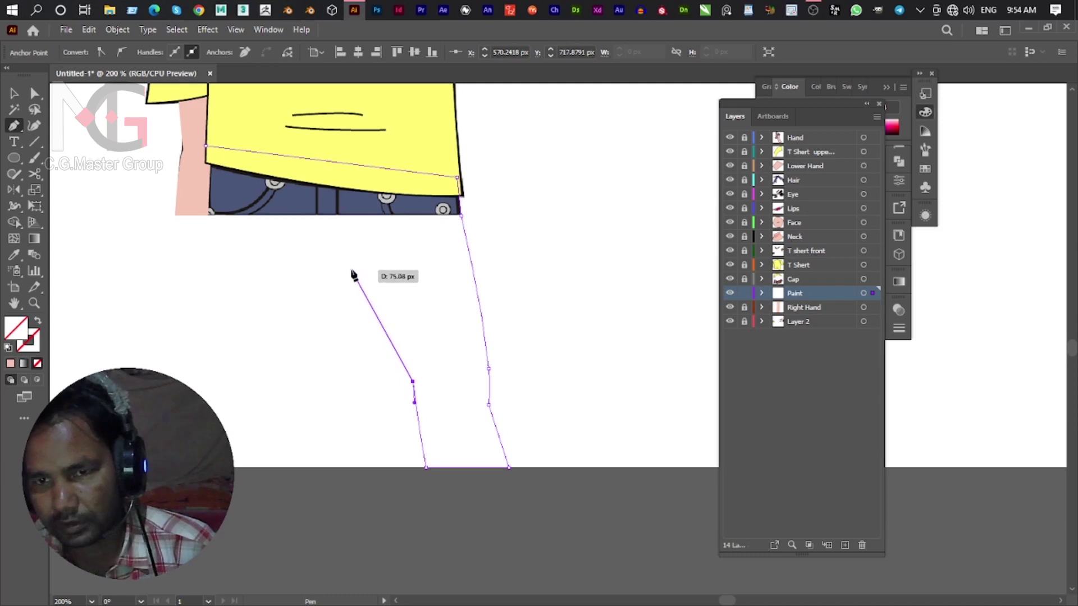
pyautogui.click(352, 261)
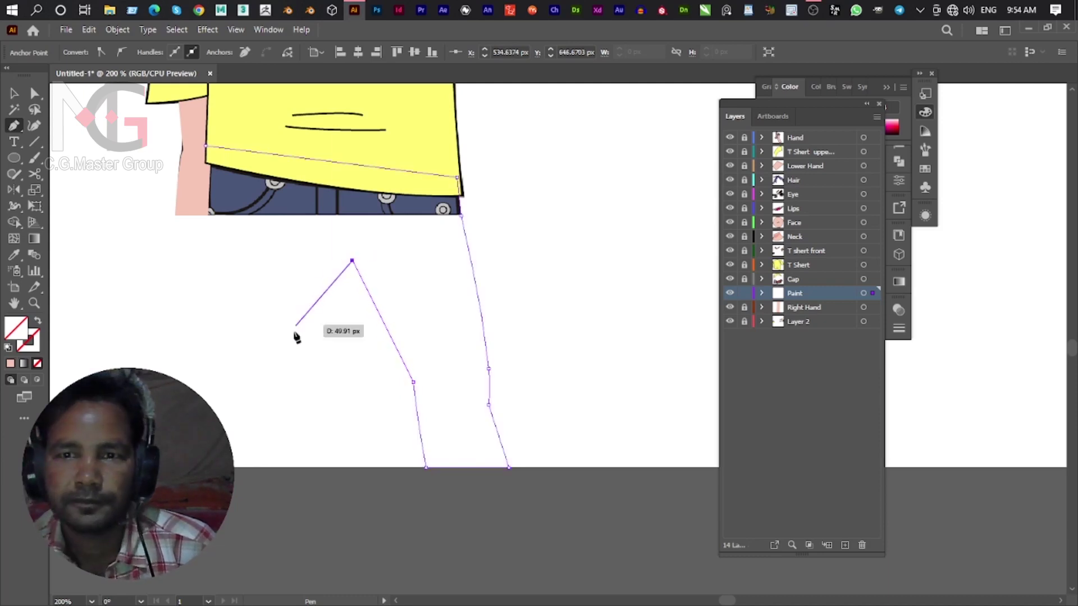
pyautogui.moveTo(292, 397)
pyautogui.mouseDown()
pyautogui.moveTo(286, 452)
pyautogui.moveTo(293, 437)
pyautogui.moveTo(234, 468)
pyautogui.mouseUp()
pyautogui.click(292, 397)
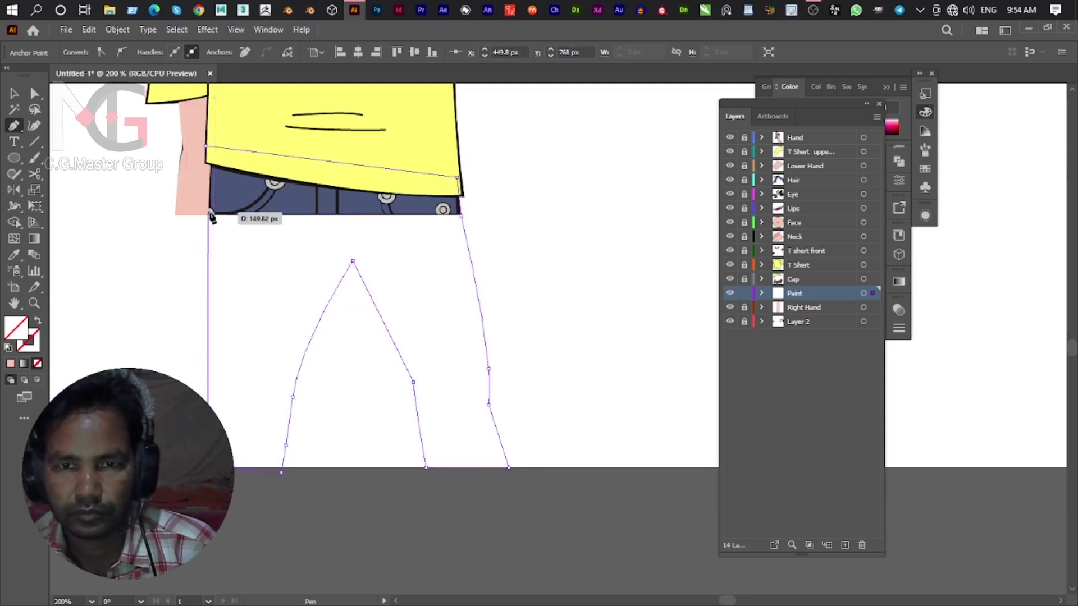
# Curve the left leg edge, close the path, and fill it with the reference navy.
pyautogui.moveTo(208, 333); pyautogui.dragTo(226, 306)
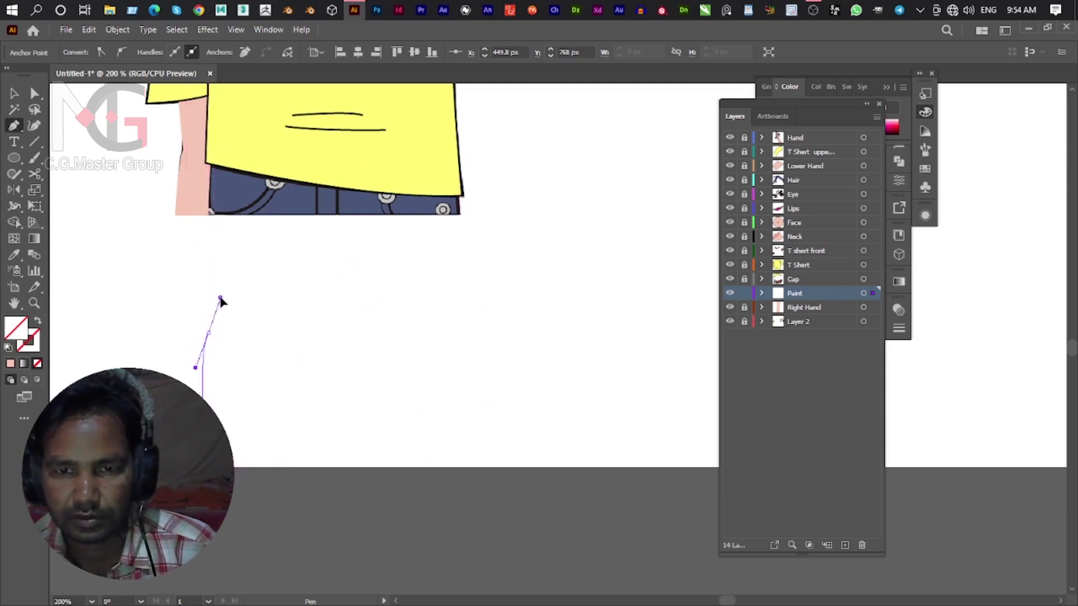
pyautogui.hotkey('ctrl', 'z')
pyautogui.moveTo(216, 372); pyautogui.dragTo(215, 387)
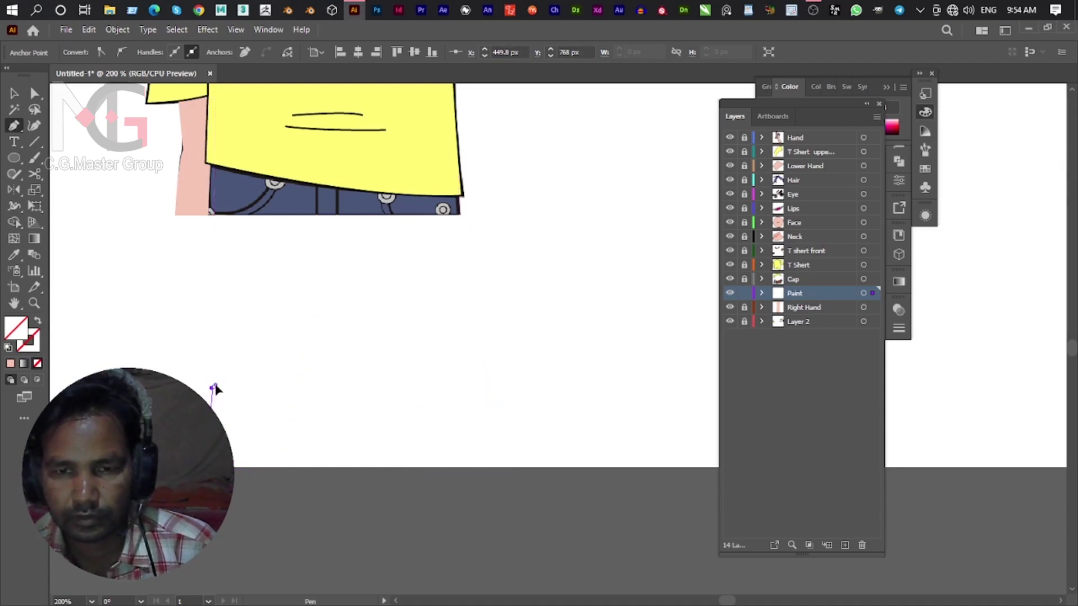
pyautogui.moveTo(217, 374); pyautogui.dragTo(210, 213)
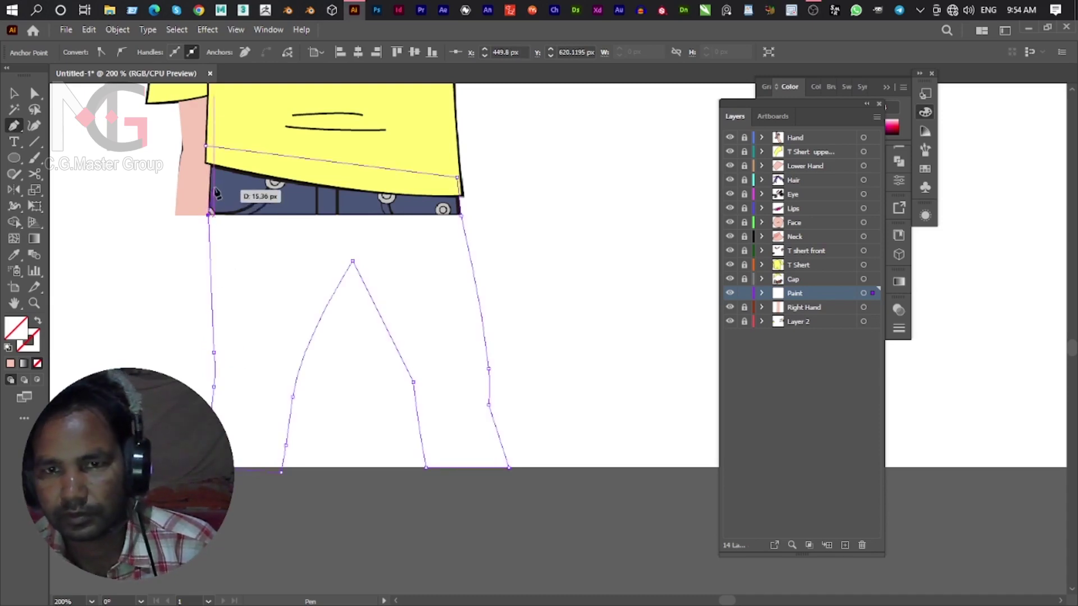
pyautogui.click(205, 146)
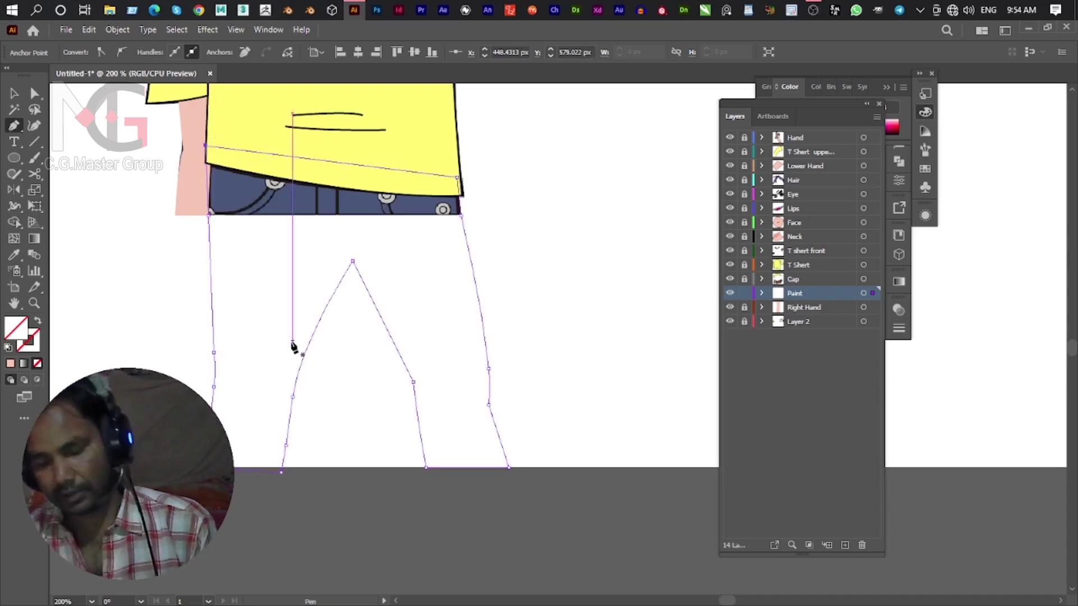
pyautogui.press('i')
pyautogui.click(312, 200)
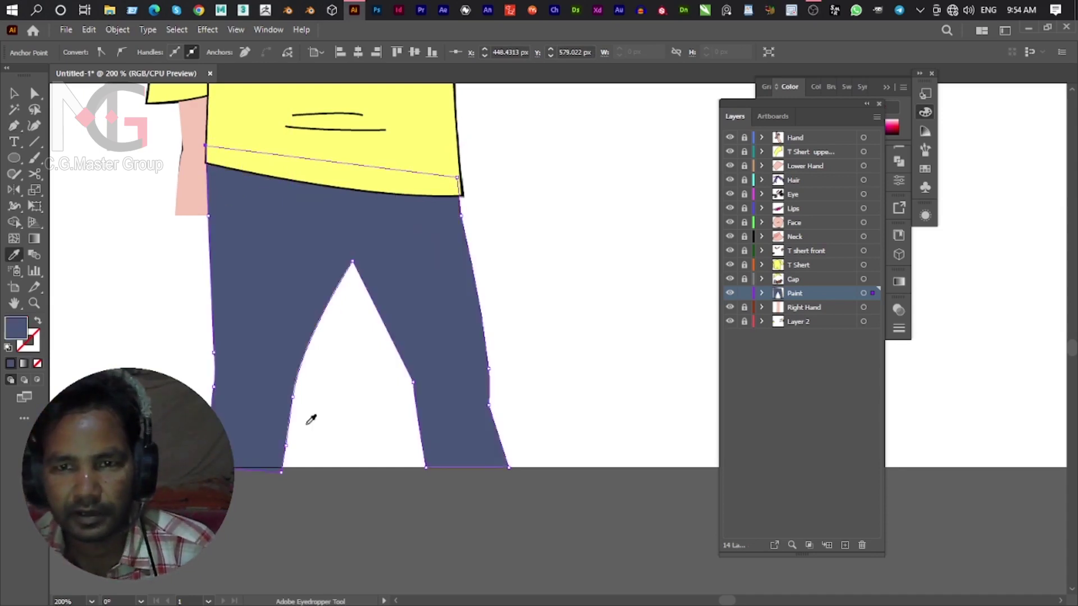
# Give the navy jeans shape a black stroke from the Control bar, then deselect.
pyautogui.click(18, 95)
pyautogui.scroll(-4, 314, 297)
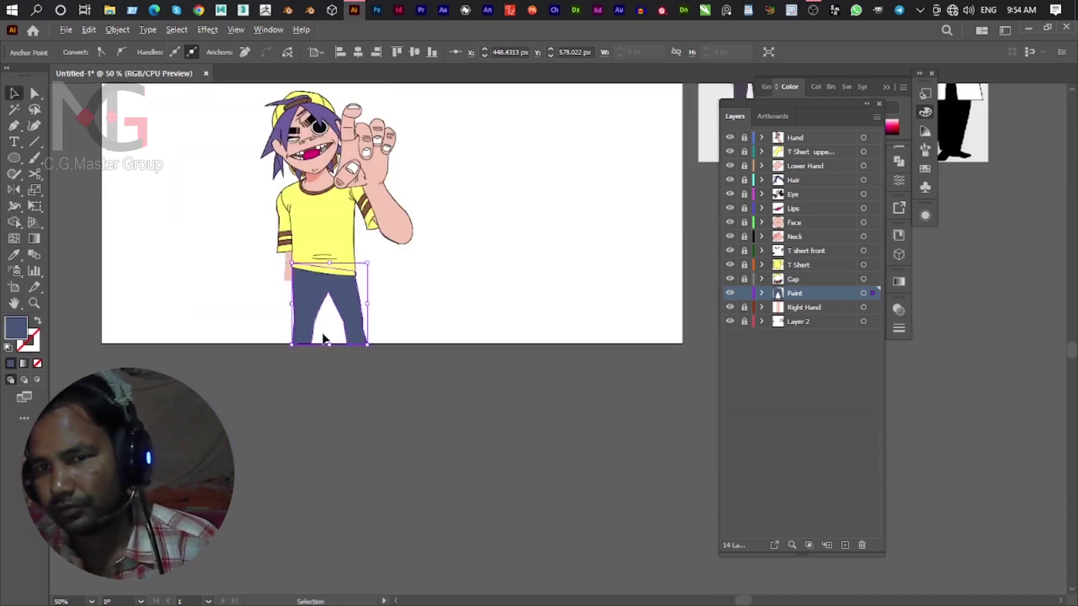
pyautogui.scroll(2, 443, 301)
pyautogui.scroll(2, 386, 298)
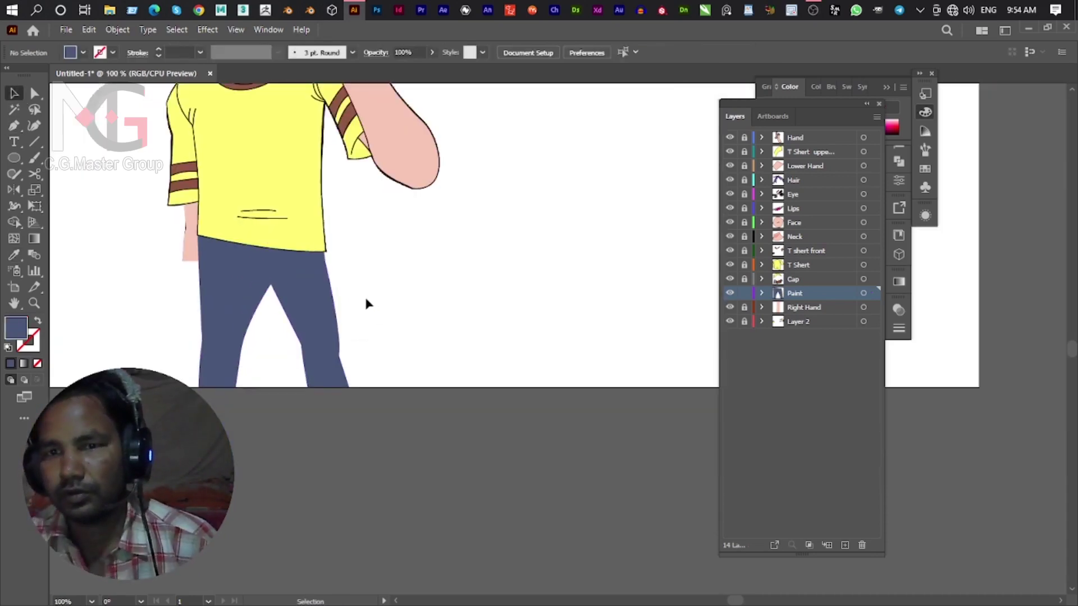
pyautogui.click(298, 272)
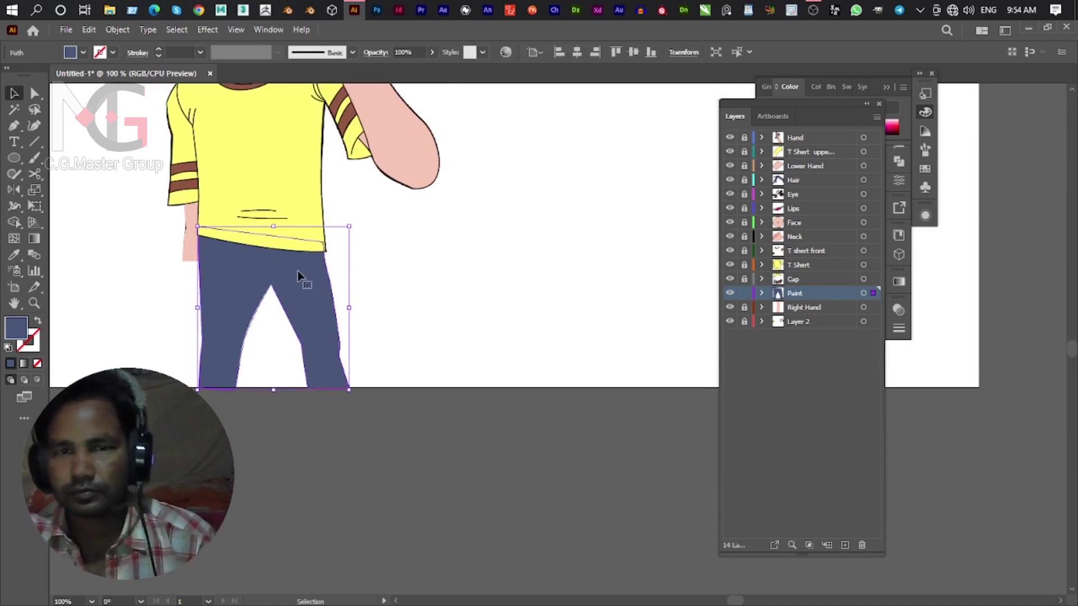
pyautogui.click(113, 53)
pyautogui.click(37, 77)
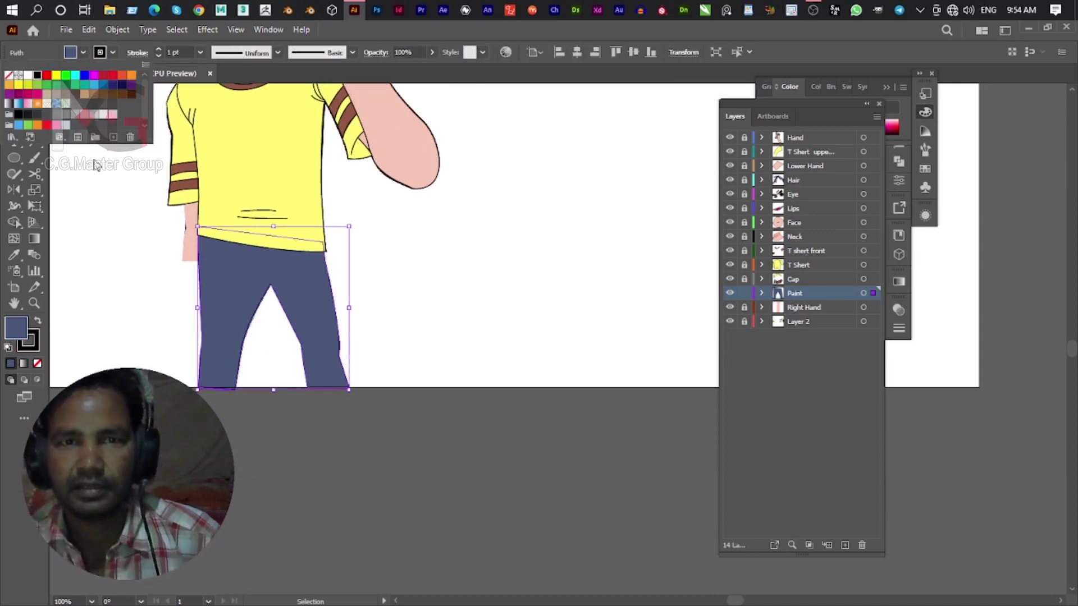
pyautogui.click(275, 337)
pyautogui.scroll(1, 216, 321)
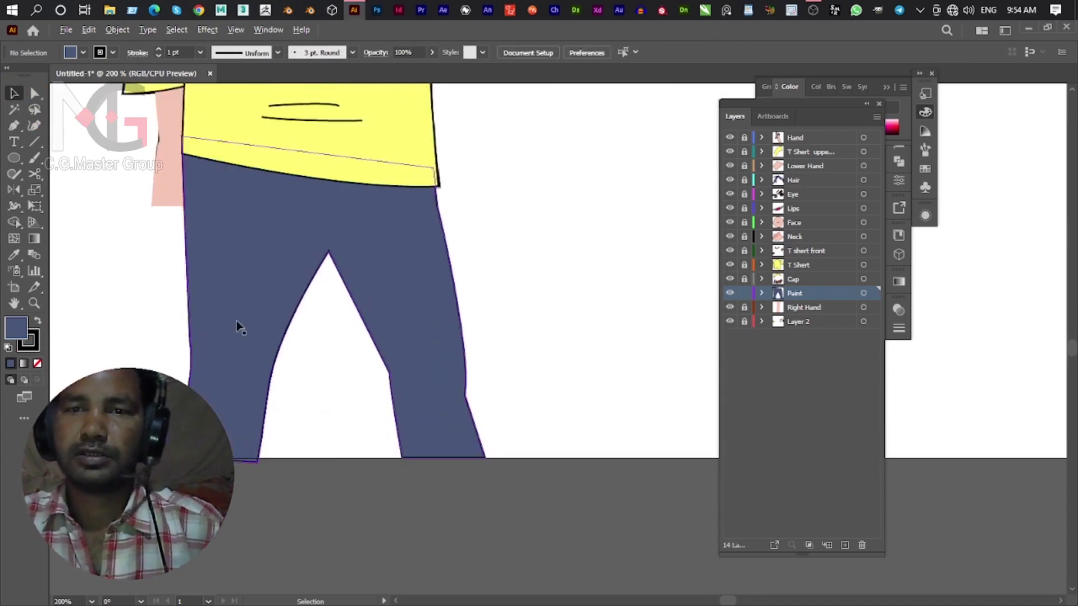
# Set the Paint layer to outline view, zoom to the left pocket, and start the pocket curve.
pyautogui.keyDown('ctrl'); pyautogui.click(729, 293); pyautogui.keyUp('ctrl')
pyautogui.press('p')
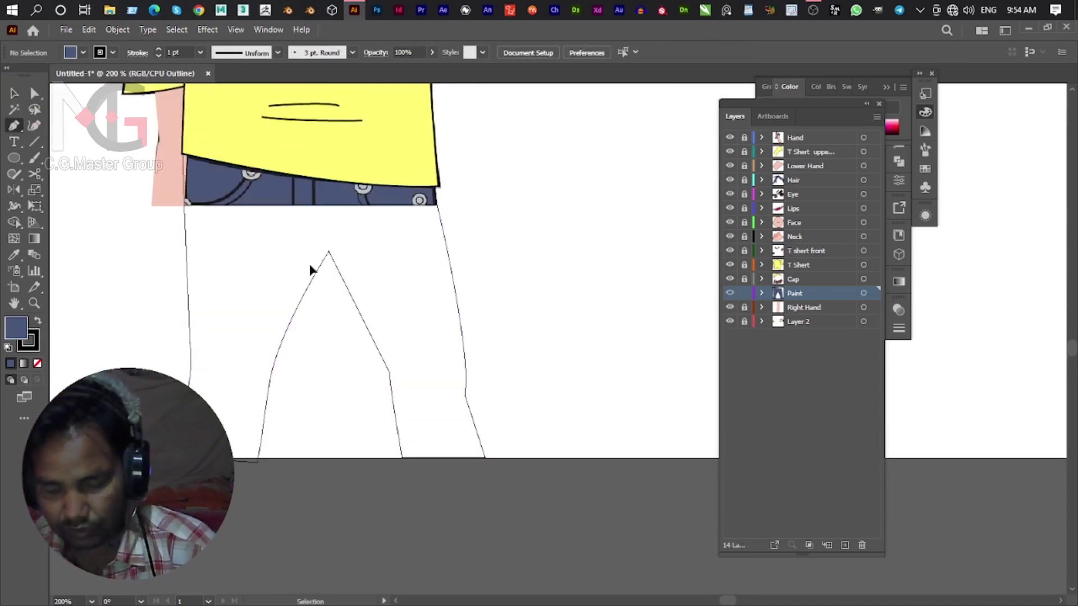
pyautogui.scroll(3, 255, 236)
pyautogui.moveTo(257, 224); pyautogui.dragTo(292, 383)
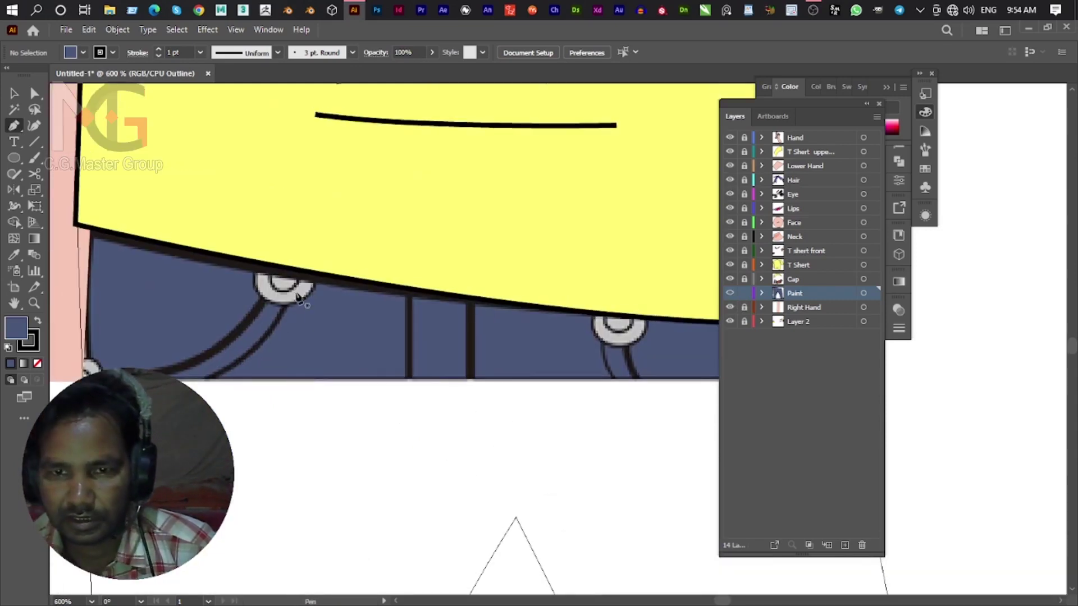
pyautogui.moveTo(297, 297); pyautogui.dragTo(319, 261)
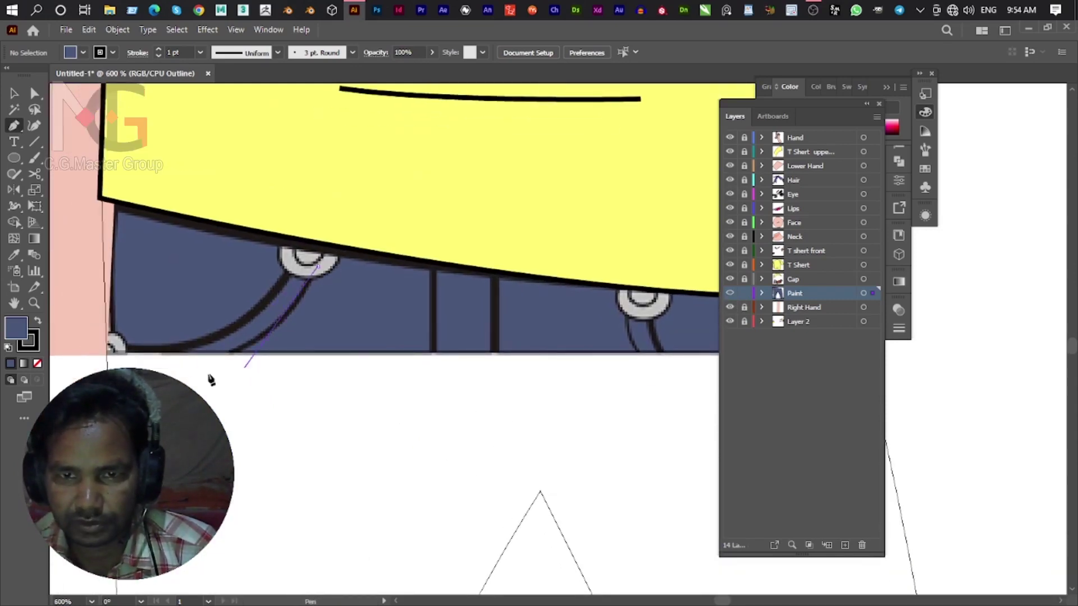
pyautogui.moveTo(168, 364); pyautogui.dragTo(393, 331)
pyautogui.click(247, 345)
pyautogui.moveTo(222, 351); pyautogui.dragTo(287, 335)
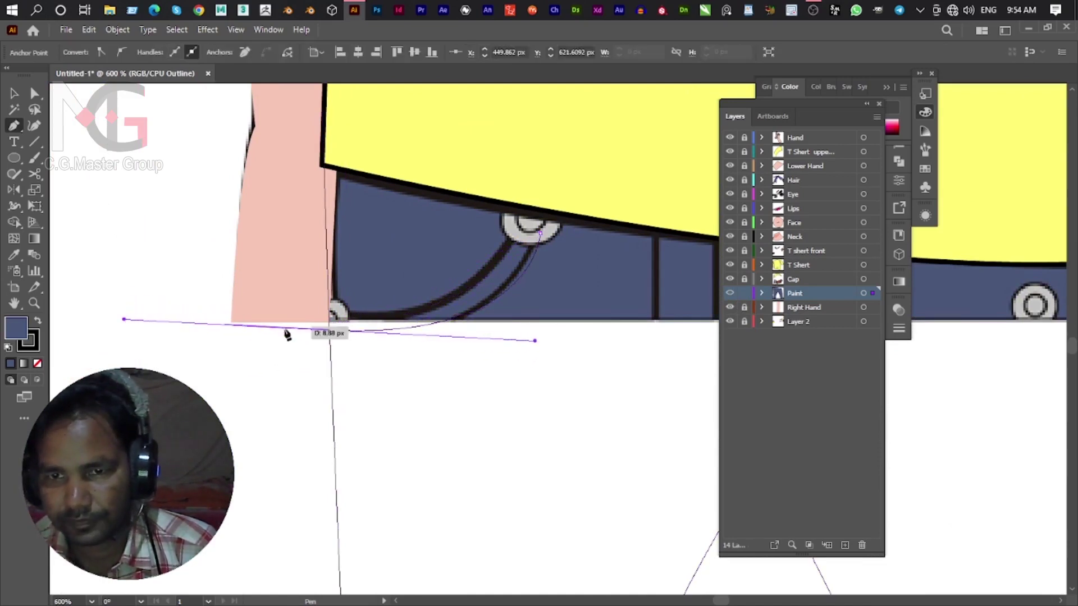
pyautogui.click(329, 330)
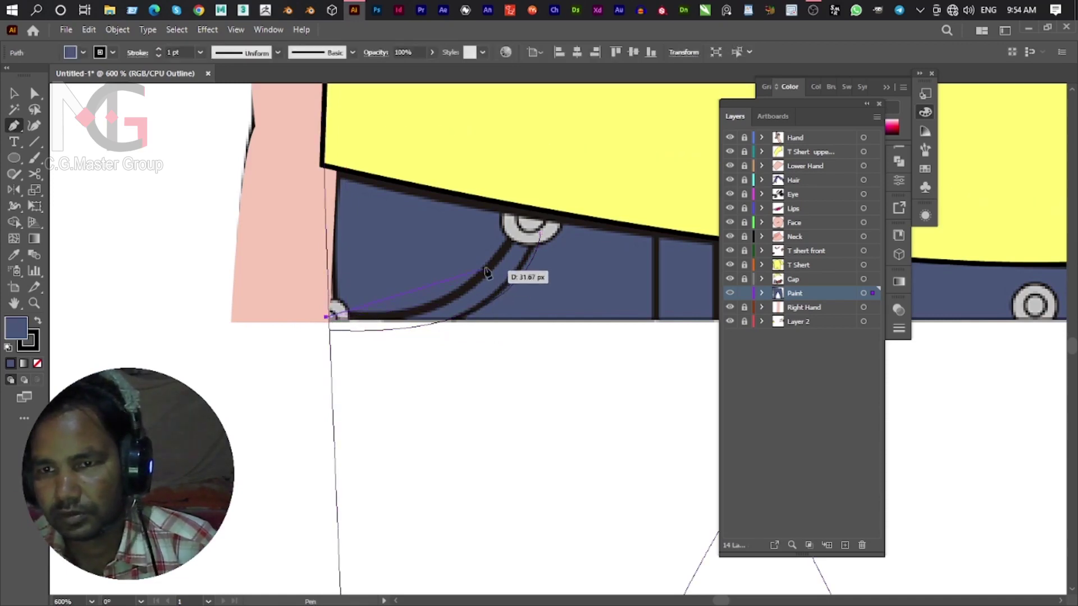
# Extend the pocket curve up to the rivet and refine its anchors.
pyautogui.moveTo(536, 247); pyautogui.dragTo(484, 309)
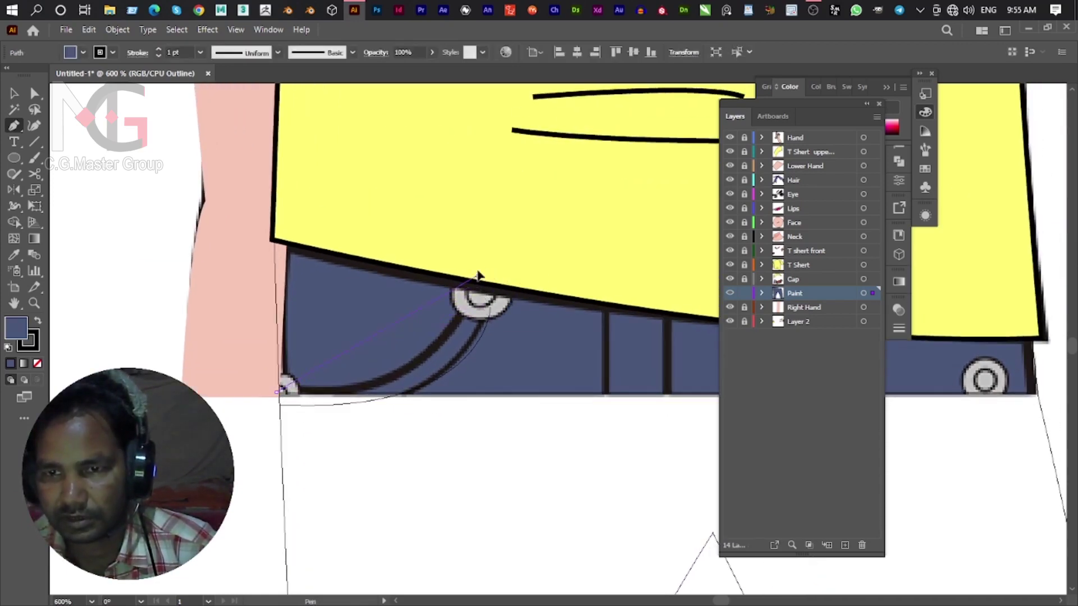
pyautogui.moveTo(512, 175); pyautogui.dragTo(521, 143)
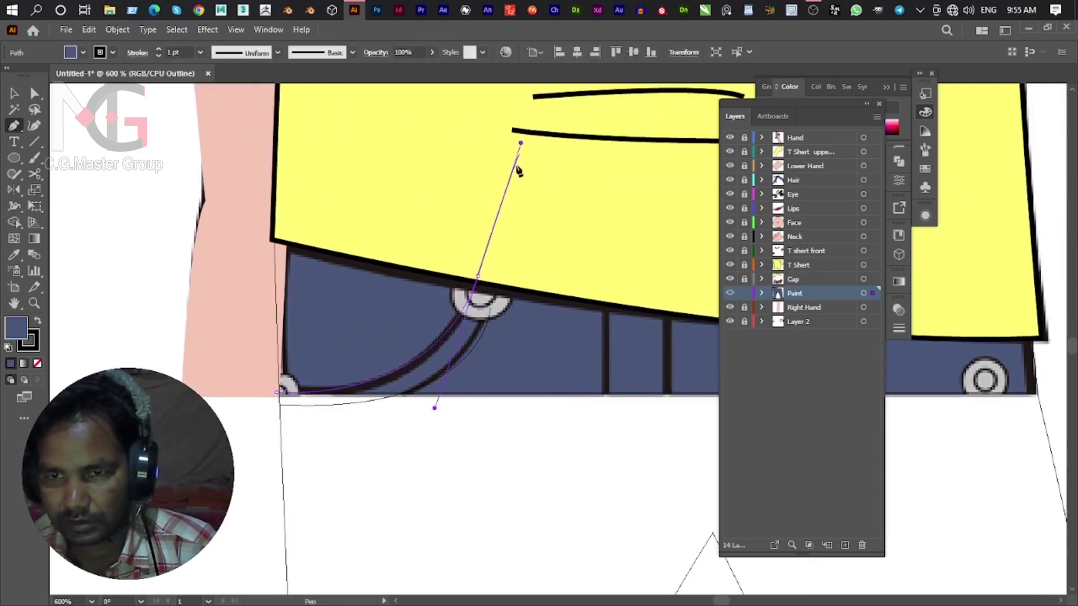
pyautogui.keyDown('alt'); pyautogui.click(477, 275); pyautogui.keyUp('alt')
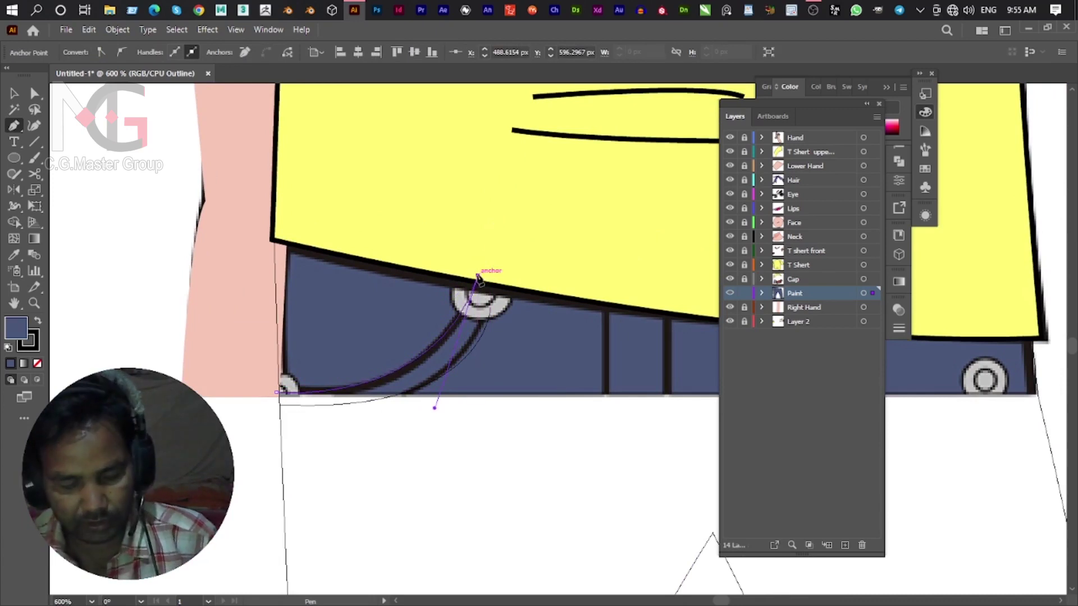
pyautogui.moveTo(478, 275)
pyautogui.mouseDown()
pyautogui.moveTo(491, 313)
pyautogui.moveTo(511, 280)
pyautogui.mouseUp()
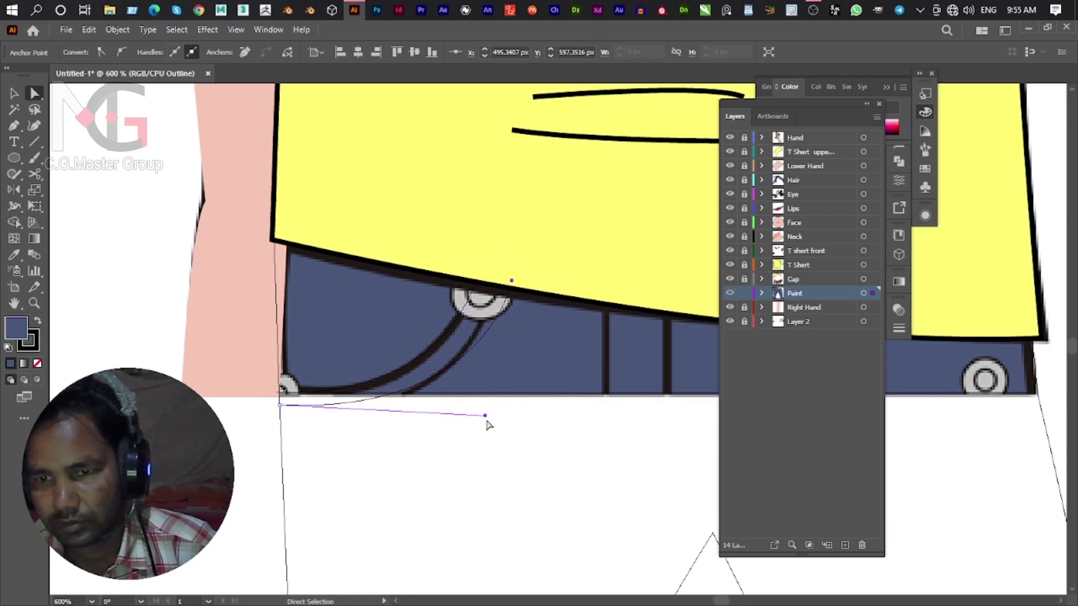
pyautogui.moveTo(485, 415); pyautogui.dragTo(437, 449)
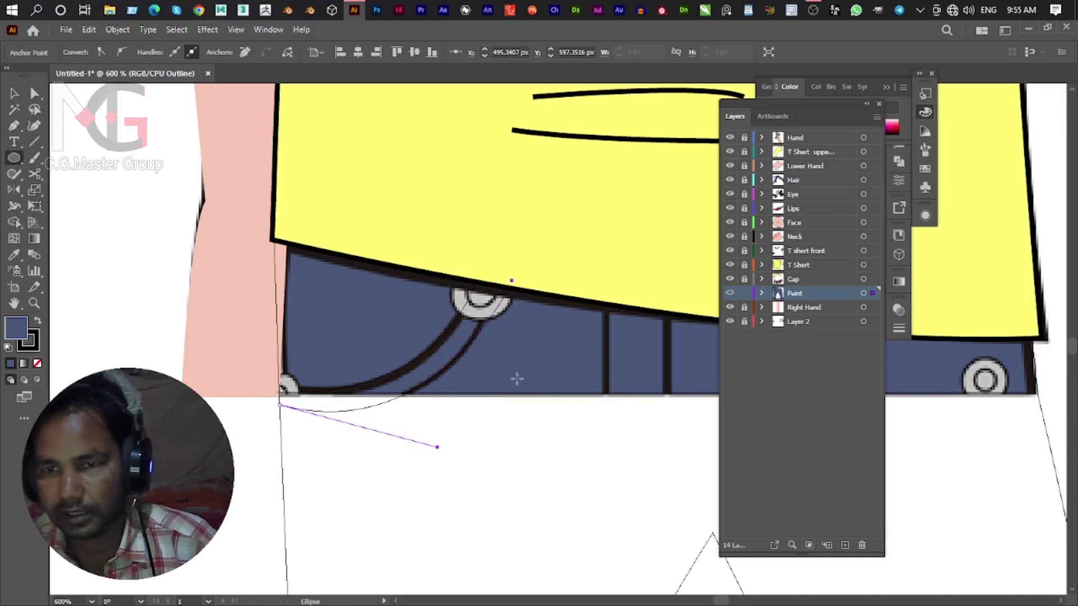
# Draw a circle sized to fit the left waistband rivet.
pyautogui.moveTo(513, 384); pyautogui.dragTo(466, 411)
pyautogui.press('l')
pyautogui.moveTo(430, 318); pyautogui.dragTo(469, 365)
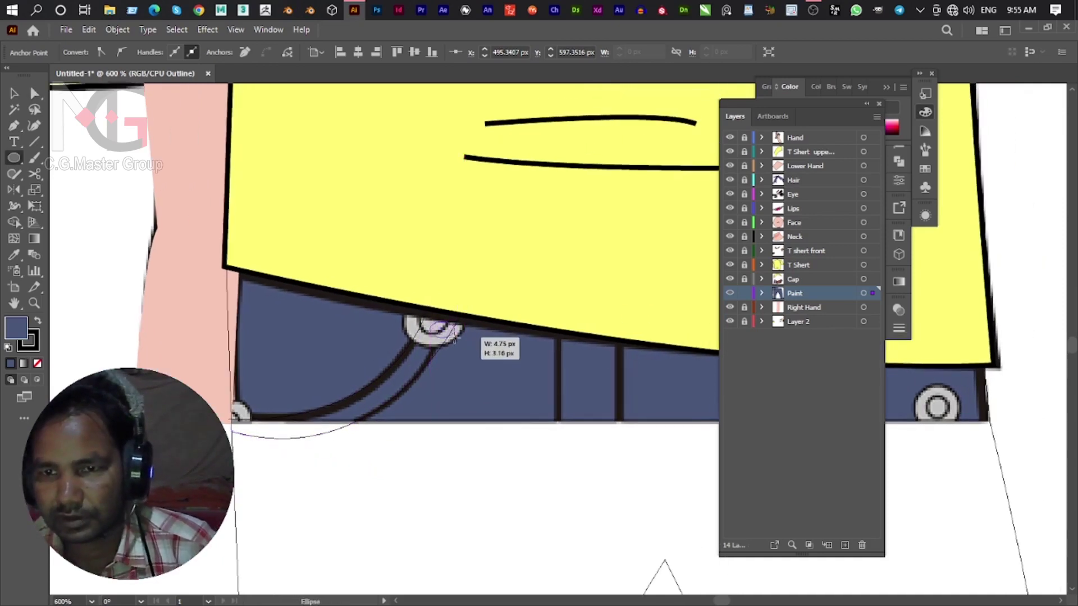
pyautogui.moveTo(469, 365); pyautogui.dragTo(451, 348)
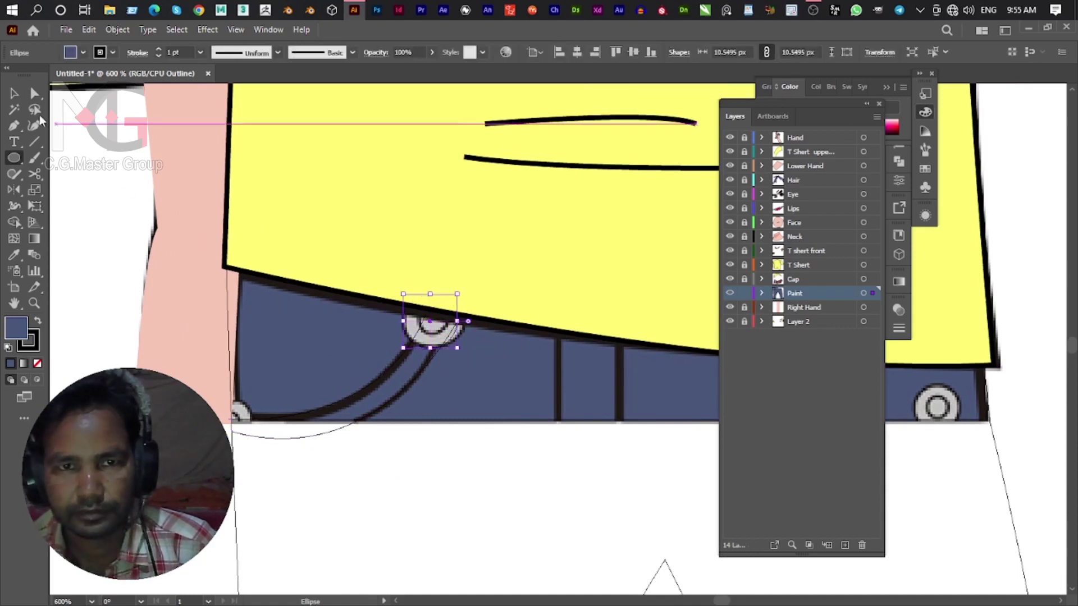
pyautogui.press('v')
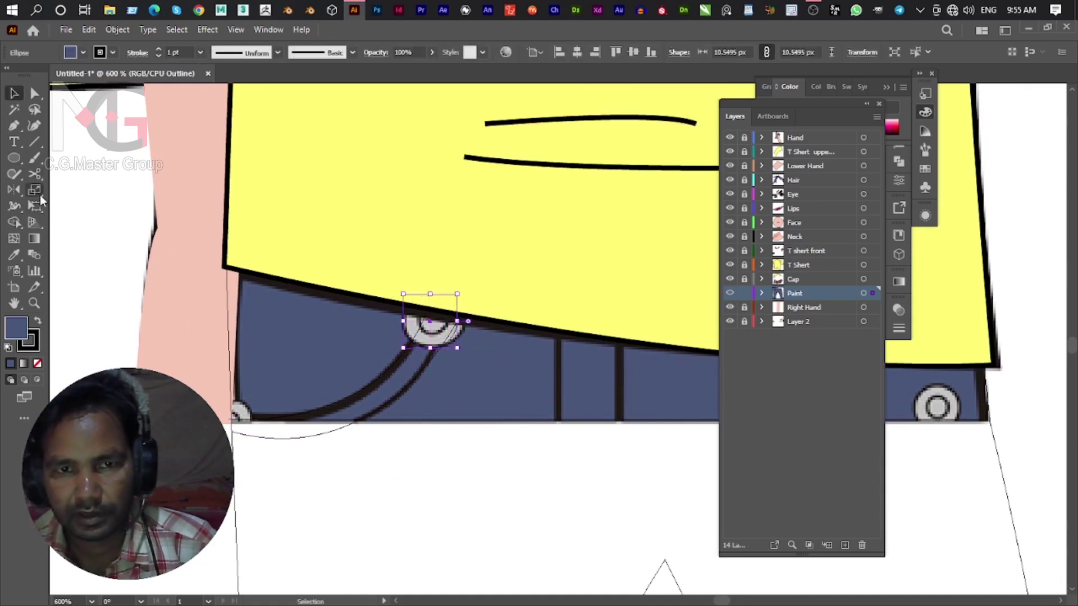
# Add a smaller scaled copy inside the rivet circle and check it in colour view.
pyautogui.doubleClick(39, 190)
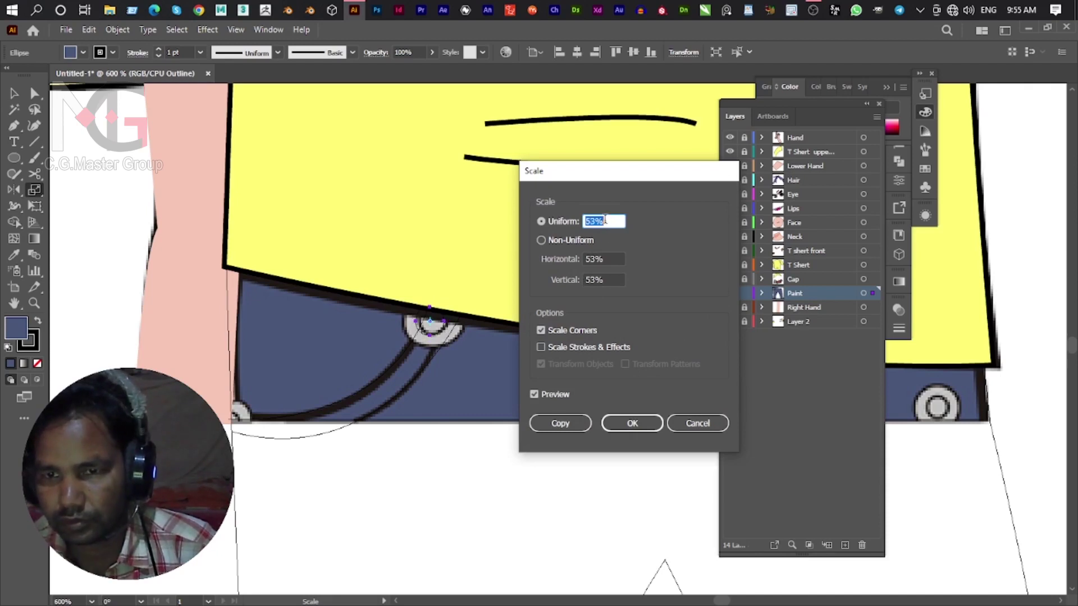
pyautogui.click(572, 423)
pyautogui.click(15, 94)
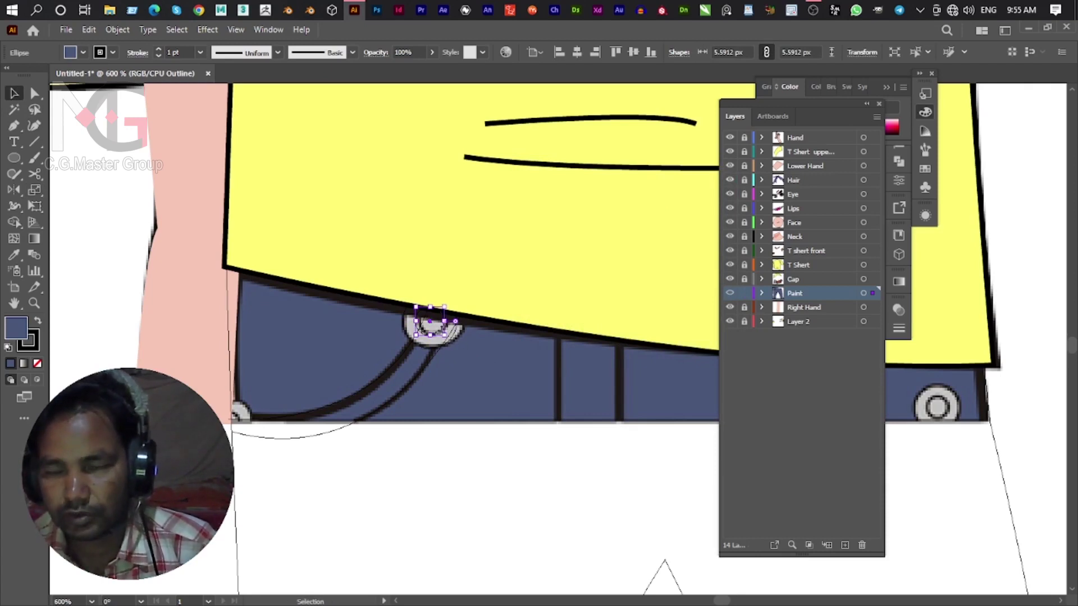
pyautogui.keyDown('ctrl'); pyautogui.click(729, 294); pyautogui.keyUp('ctrl')
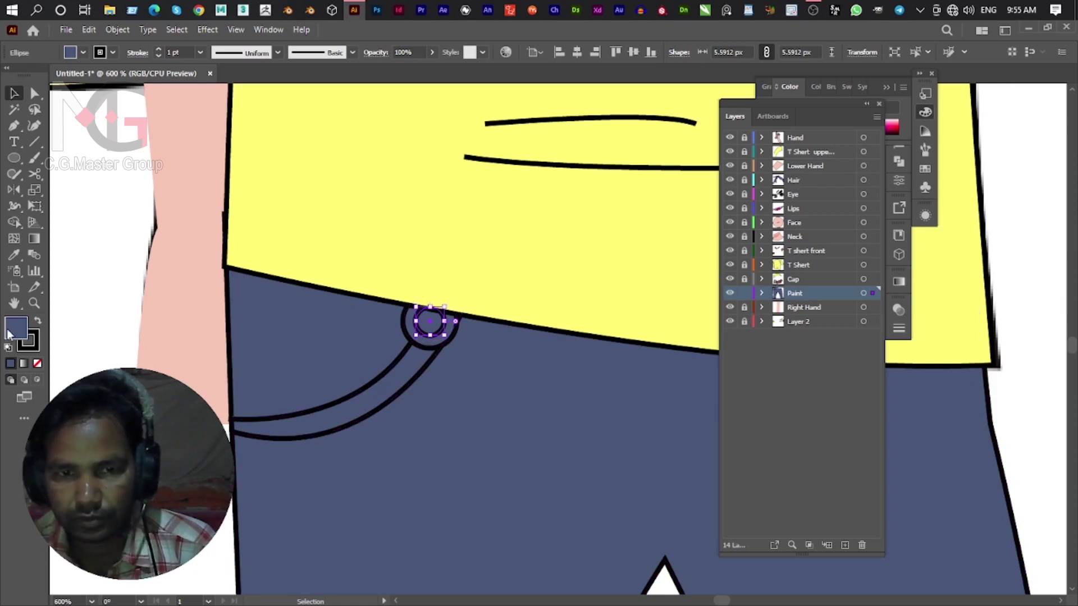
pyautogui.scroll(-2, 183, 53)
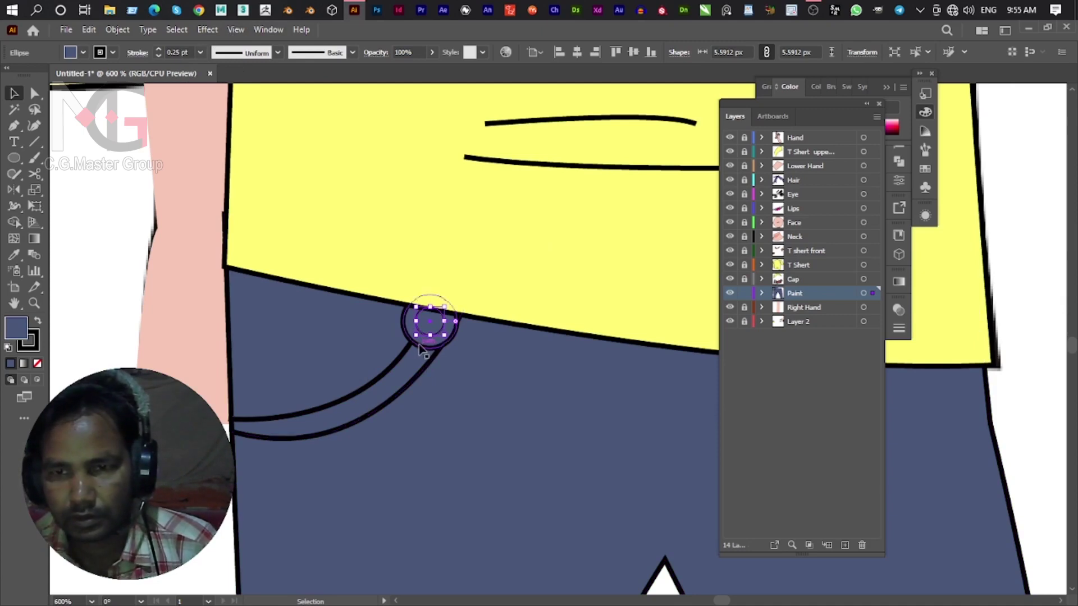
pyautogui.keyDown('ctrl'); pyautogui.click(729, 294); pyautogui.keyUp('ctrl')
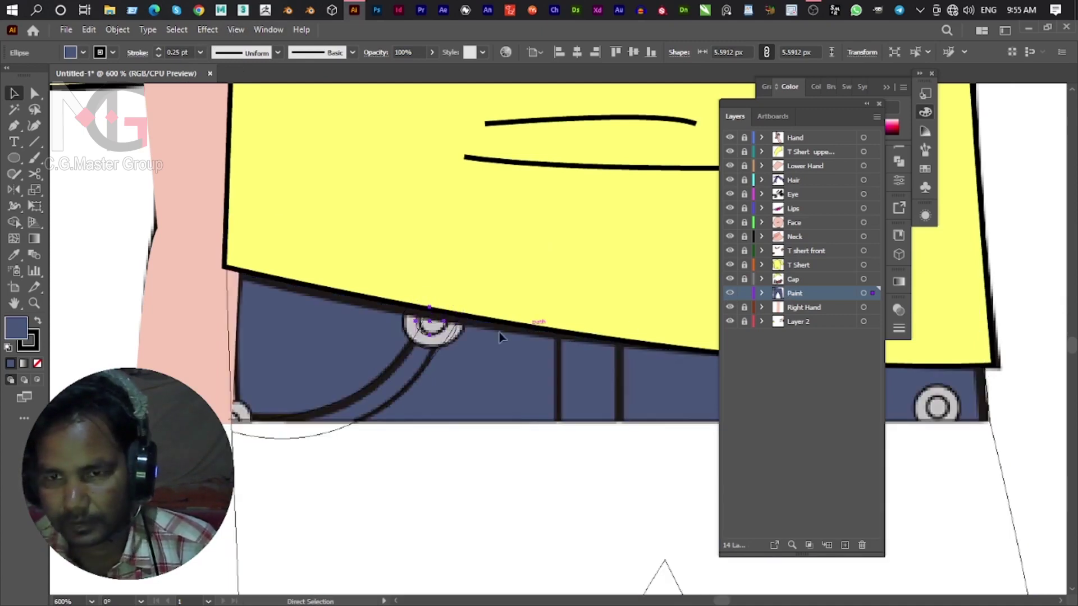
# Fill the rivet circle with the reference's light grey and preview the artwork in colour.
pyautogui.press('i')
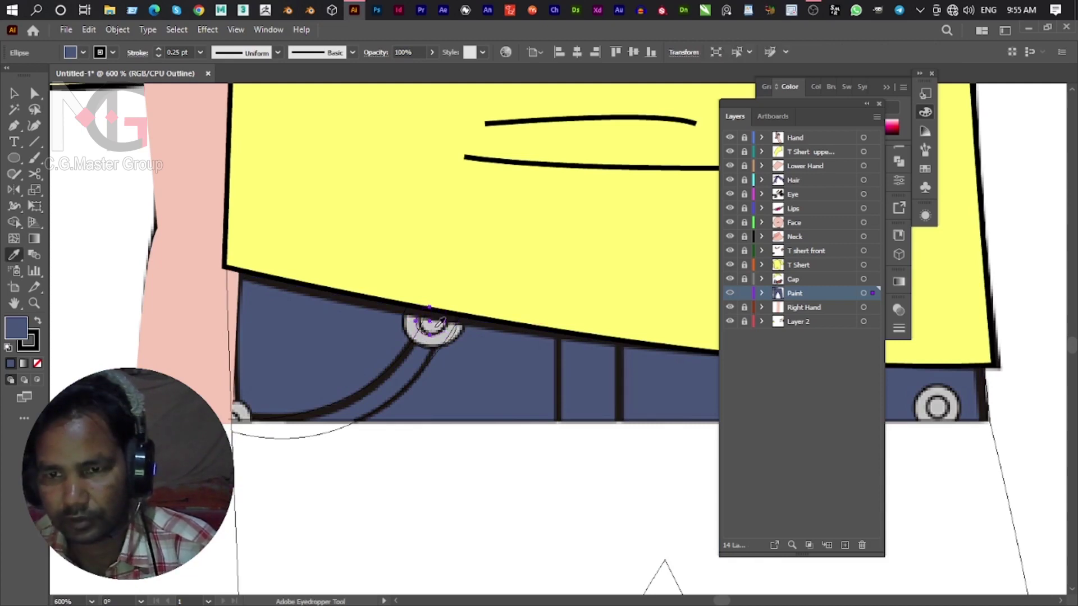
pyautogui.click(438, 325)
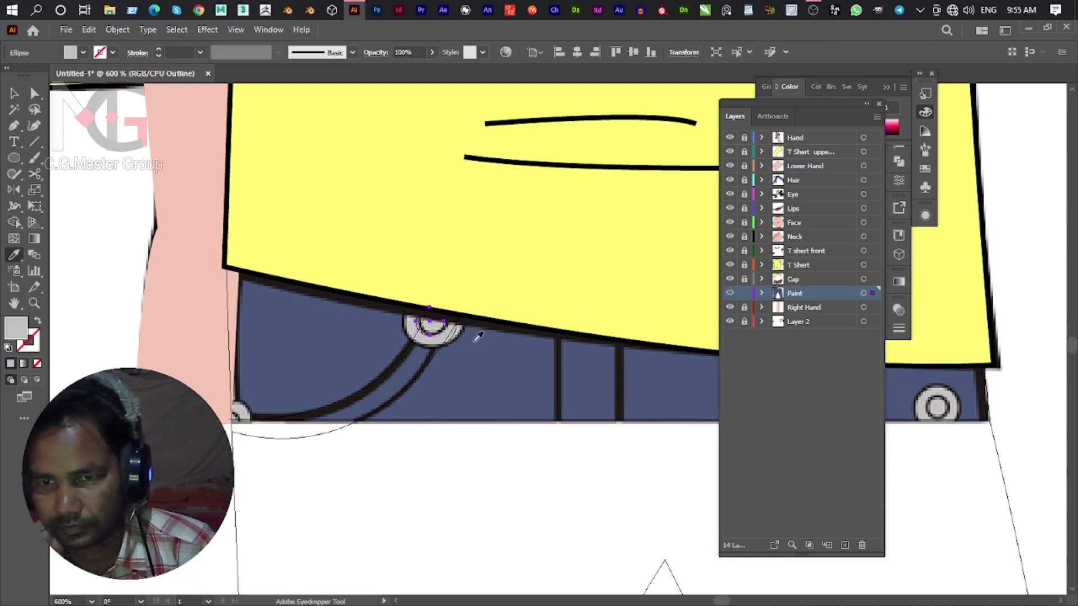
pyautogui.press('v')
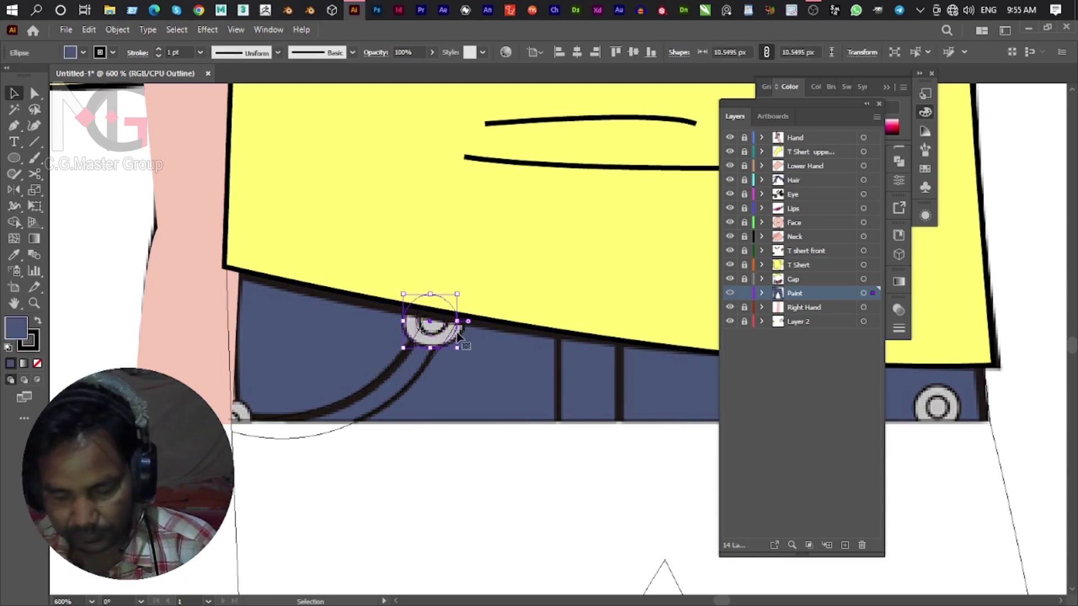
pyautogui.press('i')
pyautogui.click(436, 324)
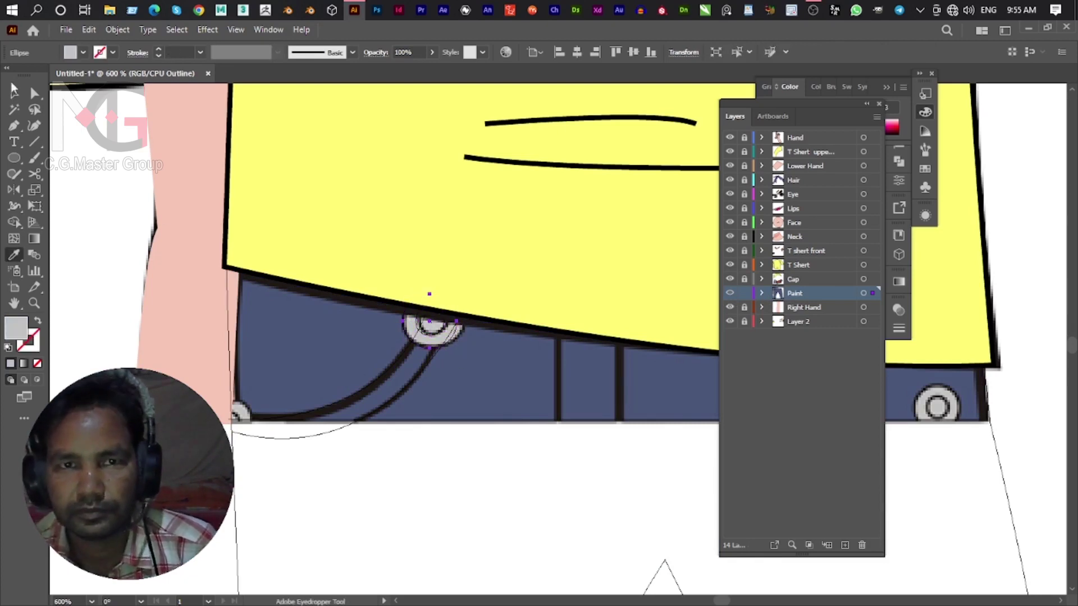
pyautogui.press('v')
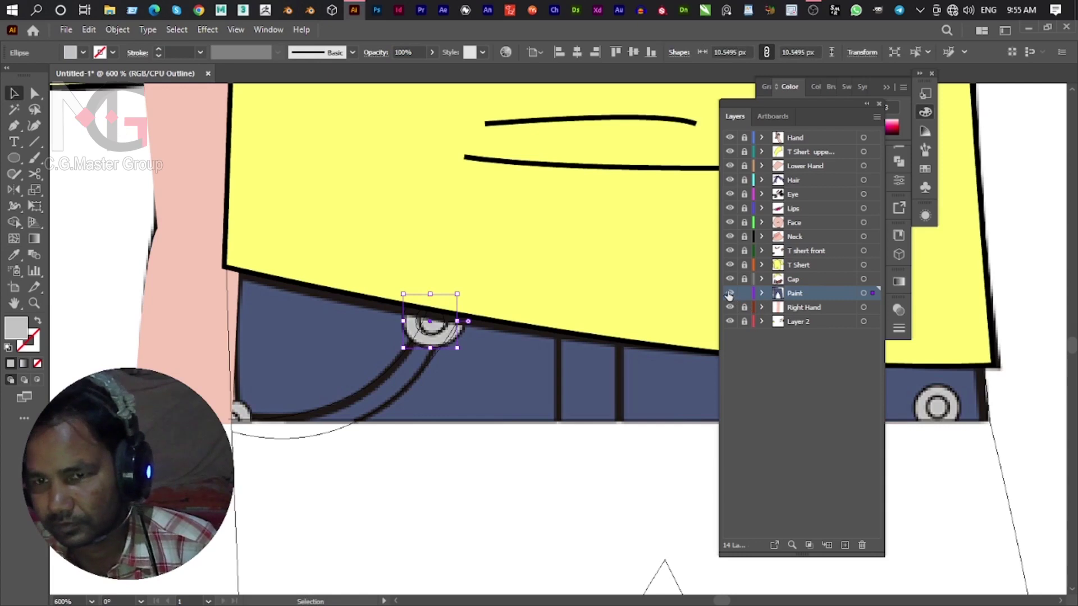
pyautogui.hotkey('ctrl', 'y')
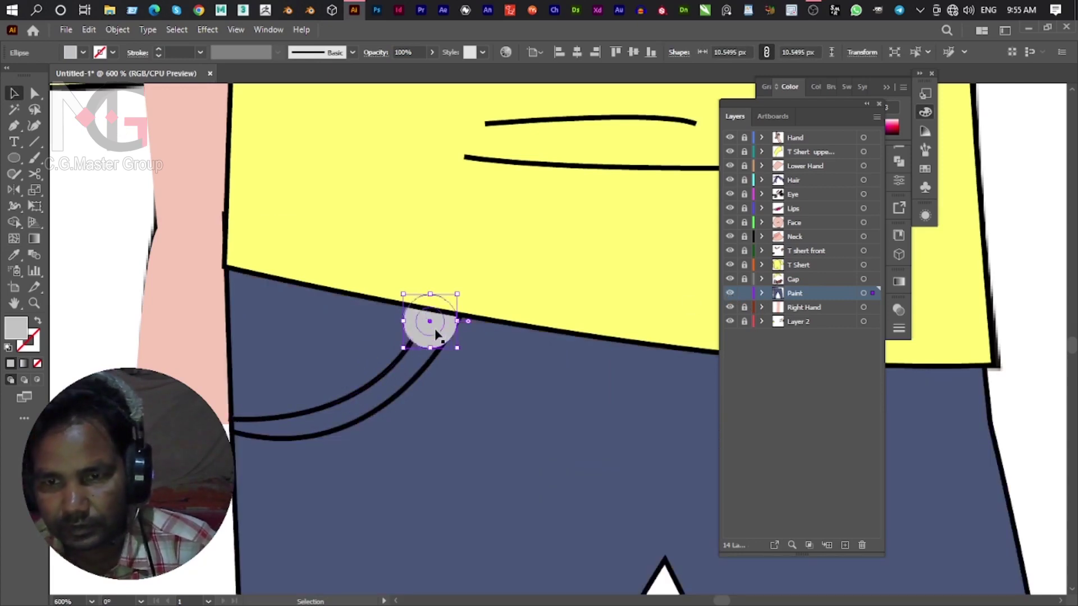
# Give the rivet a black outline and add a smaller inner circle with a thinner stroke.
pyautogui.click(111, 53)
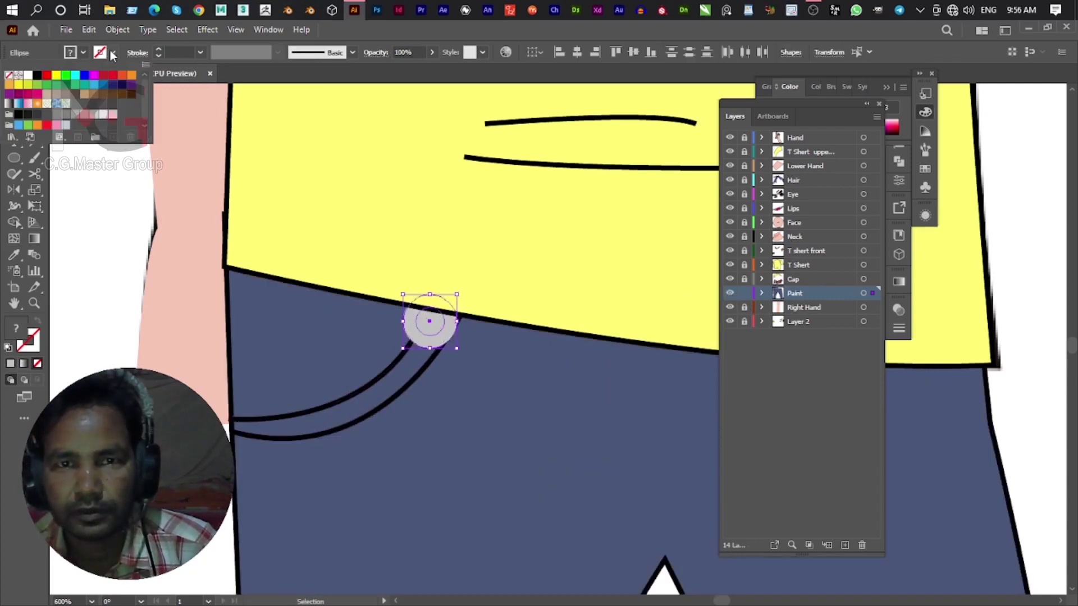
pyautogui.click(37, 75)
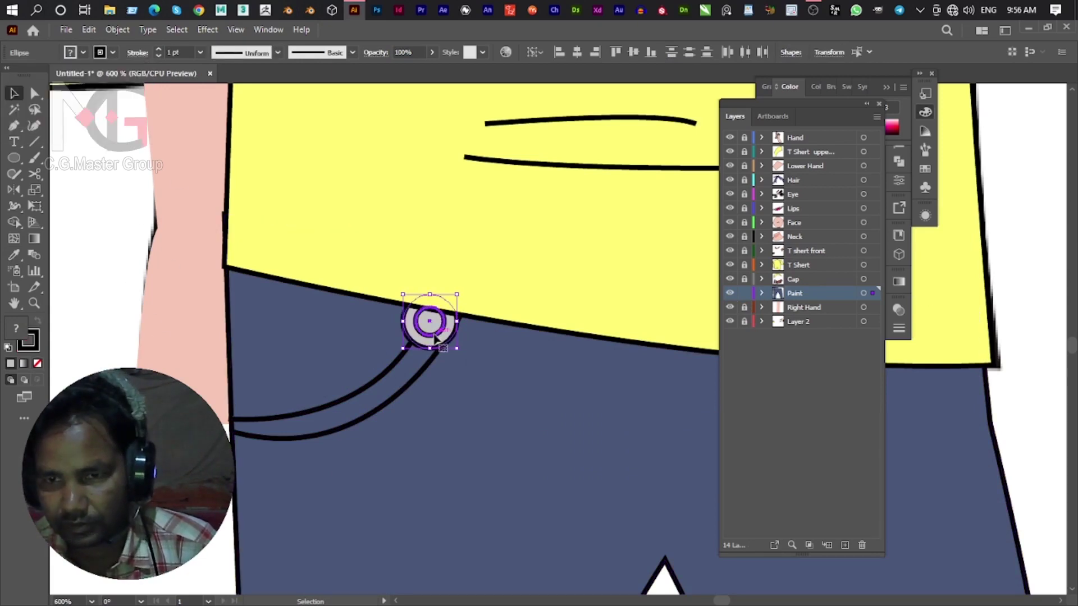
pyautogui.moveTo(457, 321); pyautogui.dragTo(445, 321)
pyautogui.click(188, 51)
pyautogui.write('0.25')
pyautogui.press('Return')
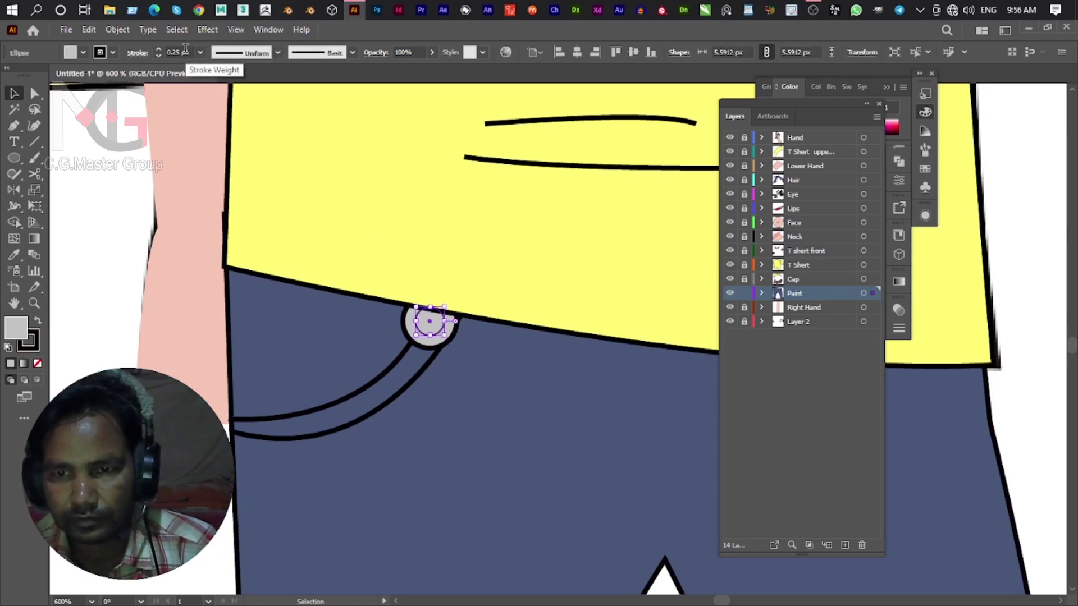
# Select the rivet's circles and group them together.
pyautogui.click(111, 209)
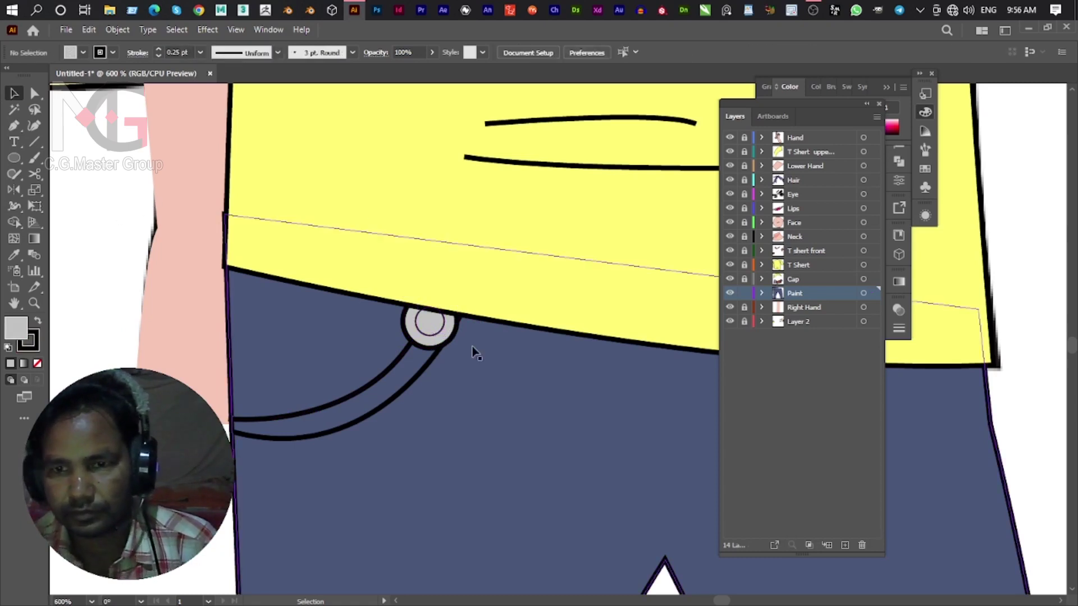
pyautogui.click(437, 333)
pyautogui.press('a')
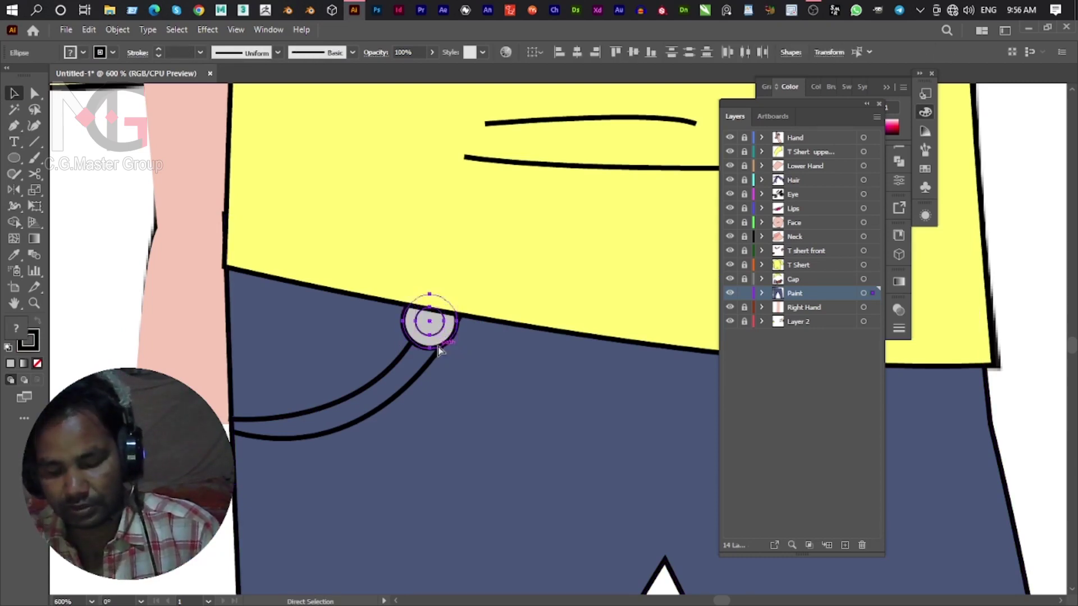
pyautogui.hotkey('ctrl', 'h')
pyautogui.press('v')
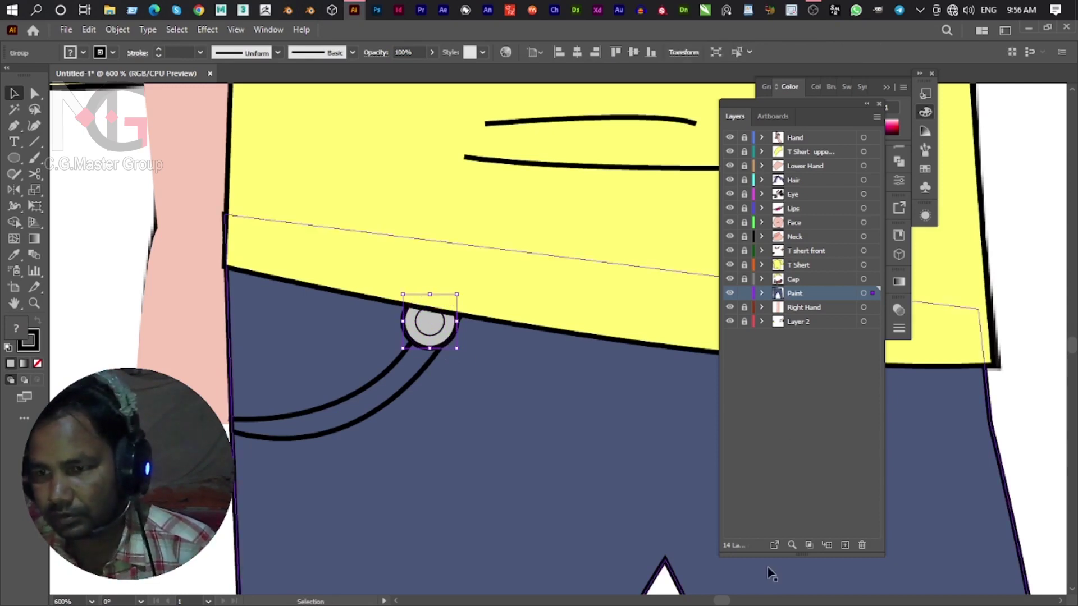
# Place a smaller copy of the rivet at the left pocket's lower corner.
pyautogui.keyDown('ctrl'); pyautogui.click(730, 293); pyautogui.keyUp('ctrl')
pyautogui.moveTo(443, 333); pyautogui.dragTo(247, 426)
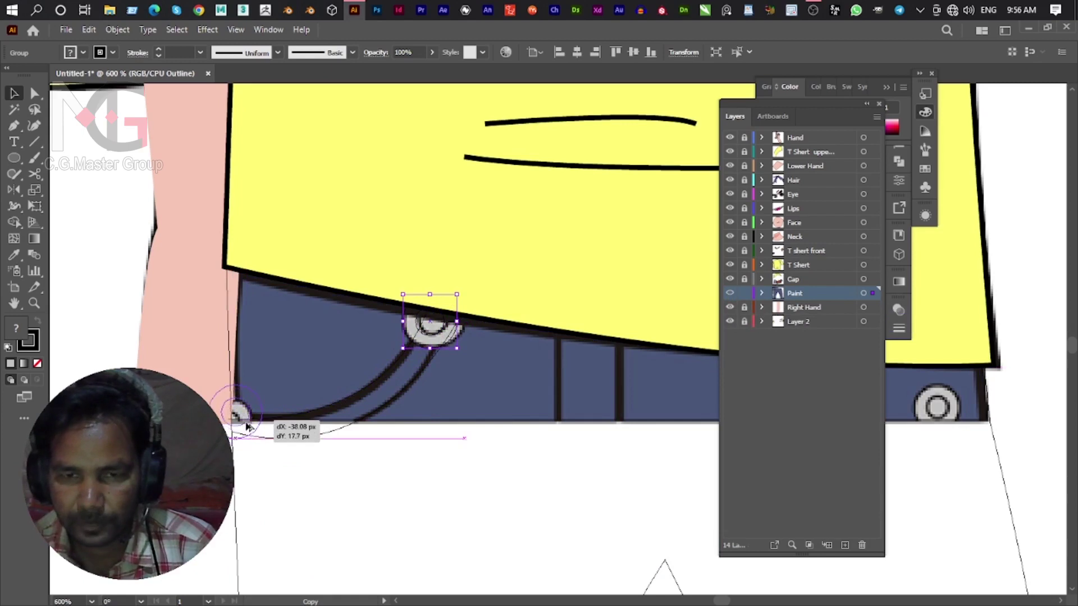
pyautogui.moveTo(247, 426); pyautogui.dragTo(245, 425)
pyautogui.moveTo(206, 386); pyautogui.dragTo(231, 409)
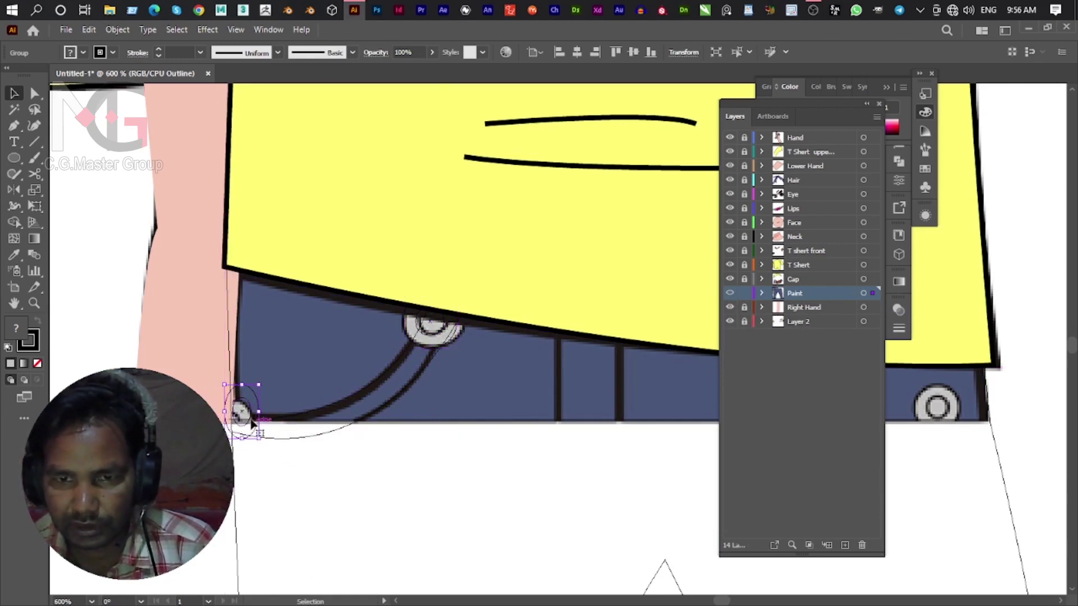
pyautogui.moveTo(240, 426)
pyautogui.mouseDown()
pyautogui.moveTo(219, 412)
pyautogui.moveTo(324, 388)
pyautogui.mouseUp()
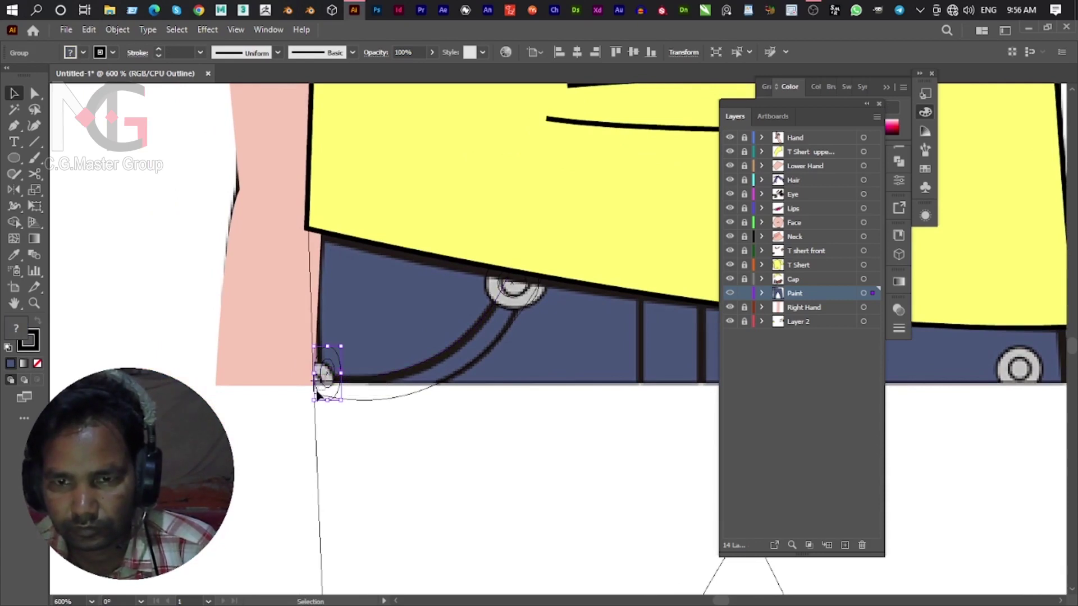
pyautogui.hotkey('ctrl', 'shift', 'a')
pyautogui.click(328, 378)
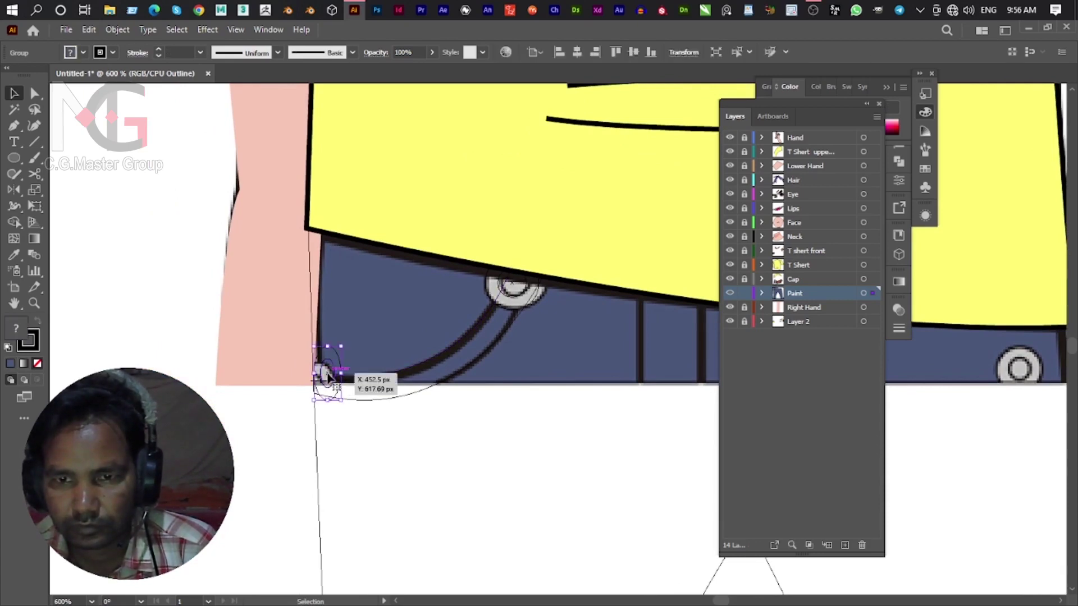
pyautogui.moveTo(328, 377); pyautogui.dragTo(321, 386)
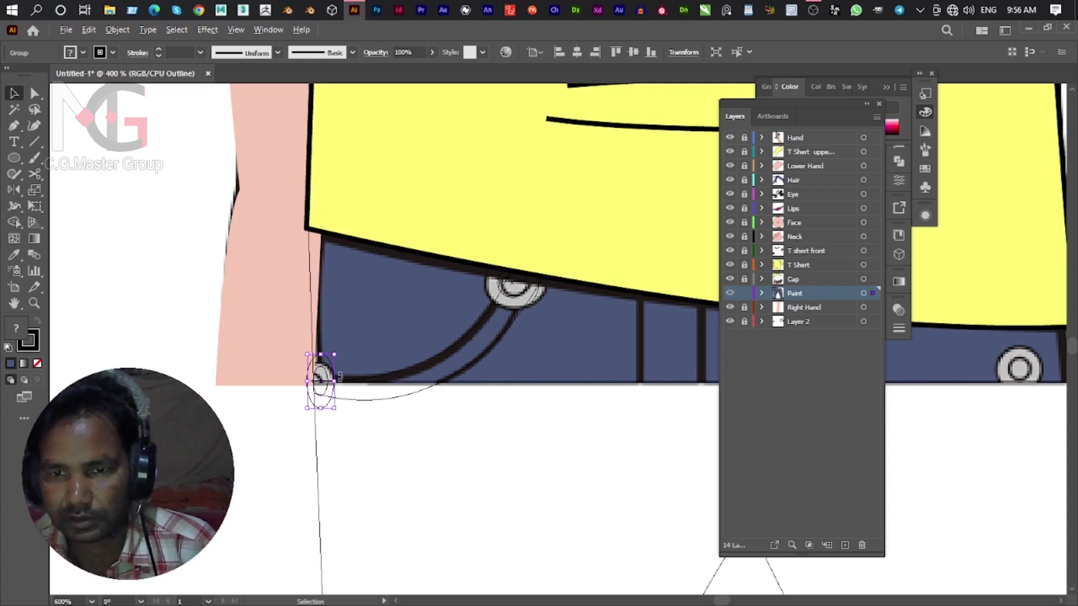
# Place another rivet copy at the top of the right pocket on the waistband.
pyautogui.scroll(-2, 321, 381)
pyautogui.hscroll(3, 313, 397)
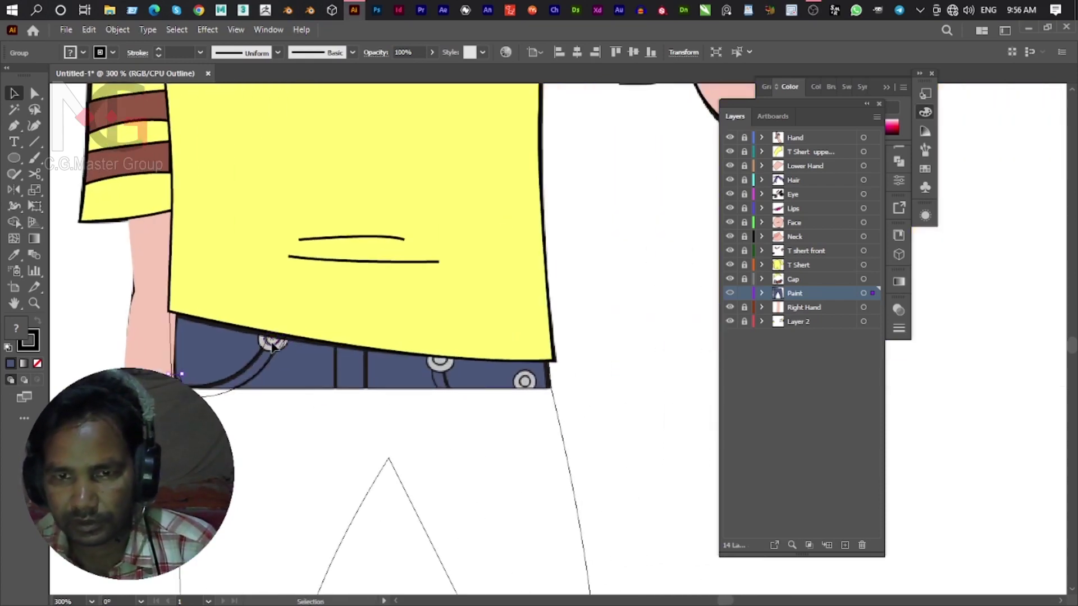
pyautogui.hotkey('ctrl', 'shift', 'a')
pyautogui.moveTo(277, 347); pyautogui.dragTo(441, 364)
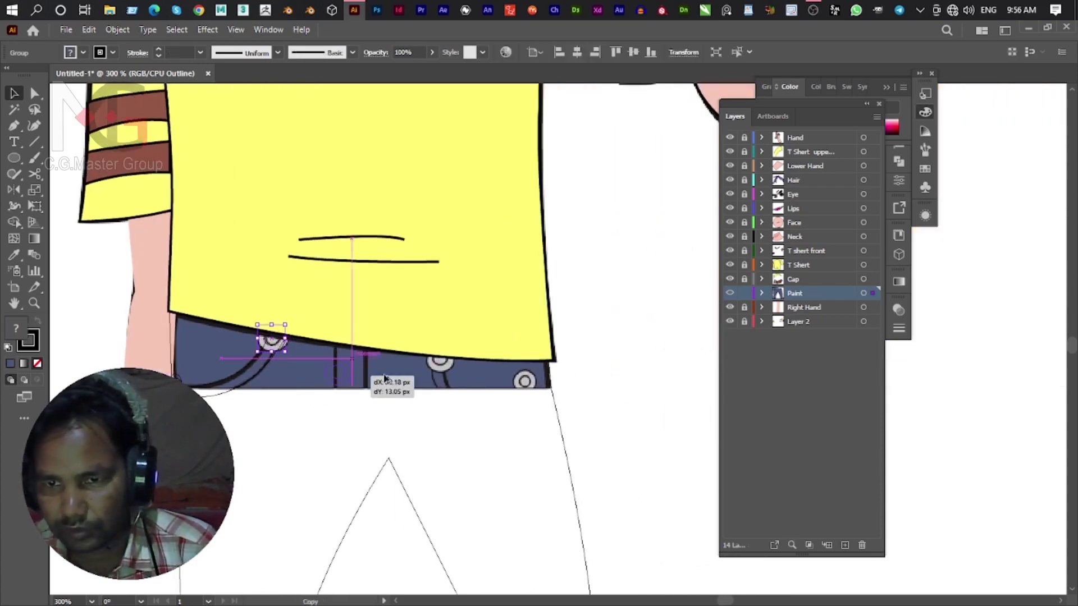
pyautogui.moveTo(440, 364); pyautogui.dragTo(525, 380)
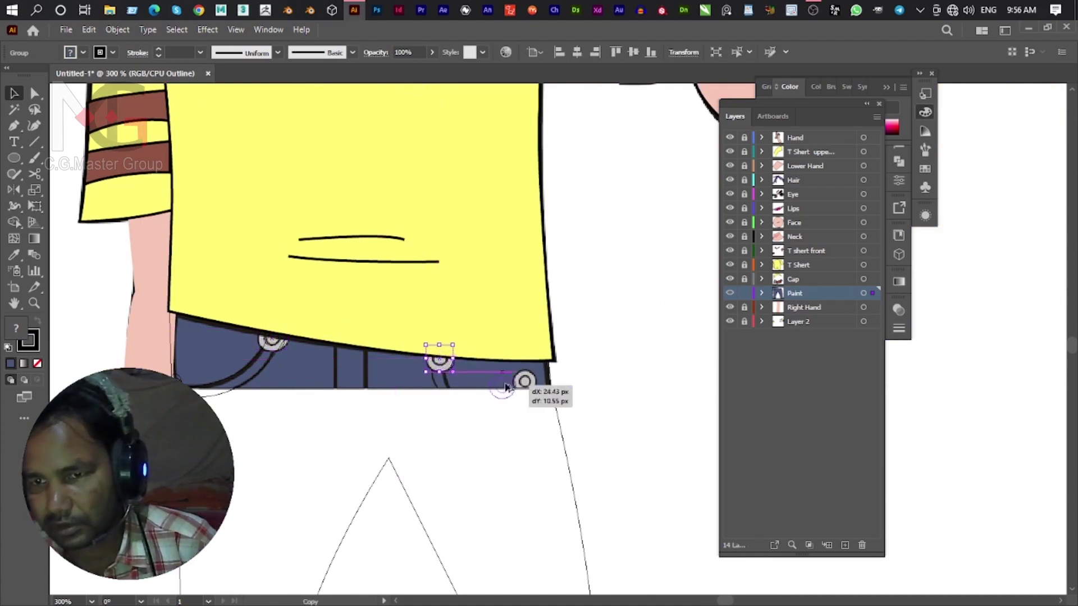
pyautogui.moveTo(525, 381); pyautogui.dragTo(525, 381)
pyautogui.hscroll(2, 489, 380)
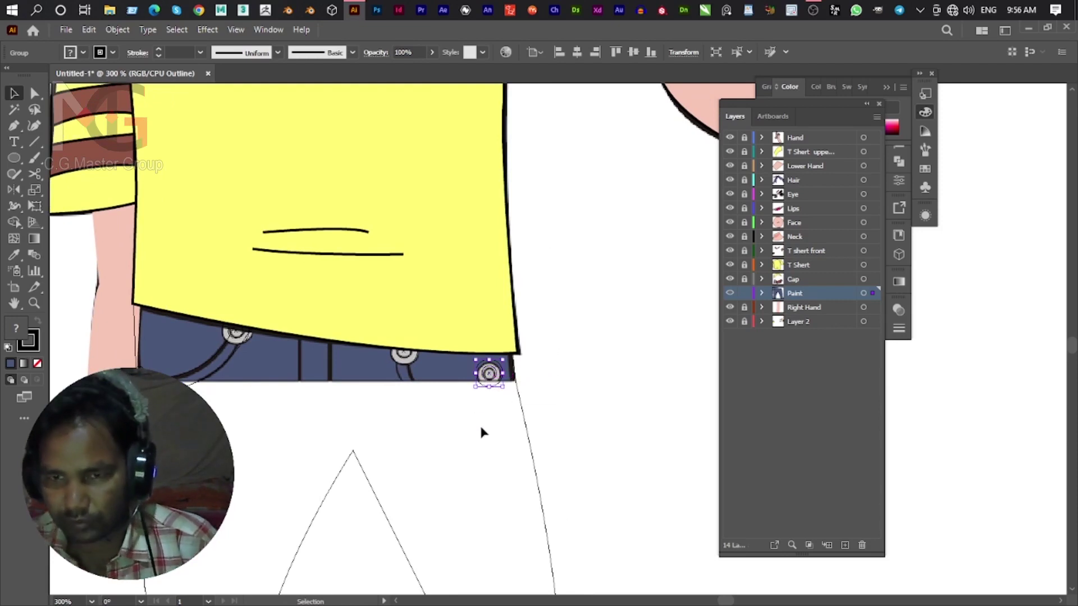
# Draw the curved right pocket line from the rivet toward the side seam.
pyautogui.press('p')
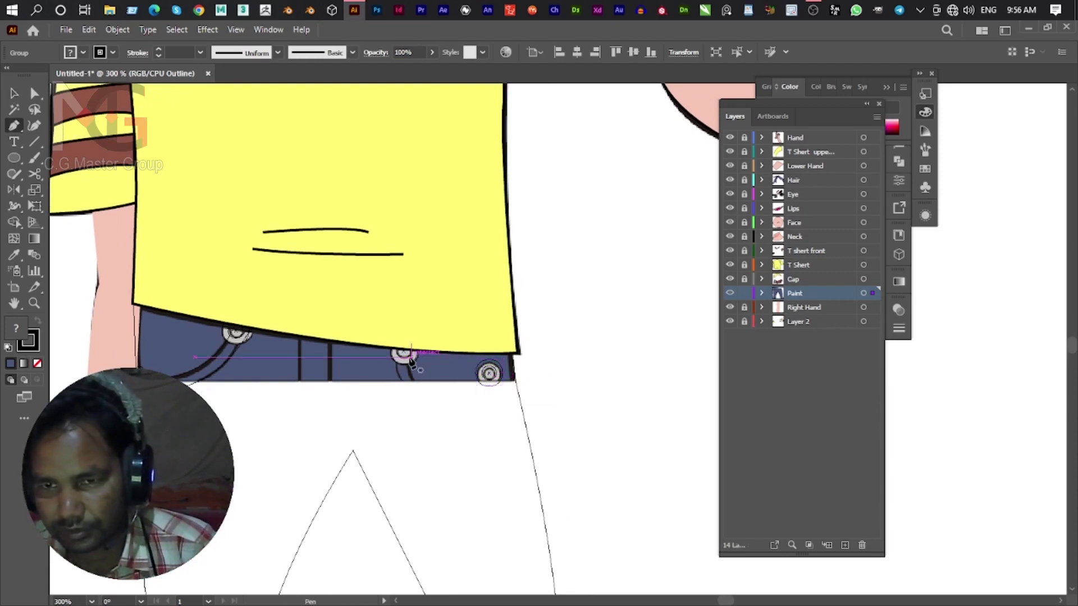
pyautogui.click(408, 355)
pyautogui.moveTo(525, 424); pyautogui.dragTo(637, 401)
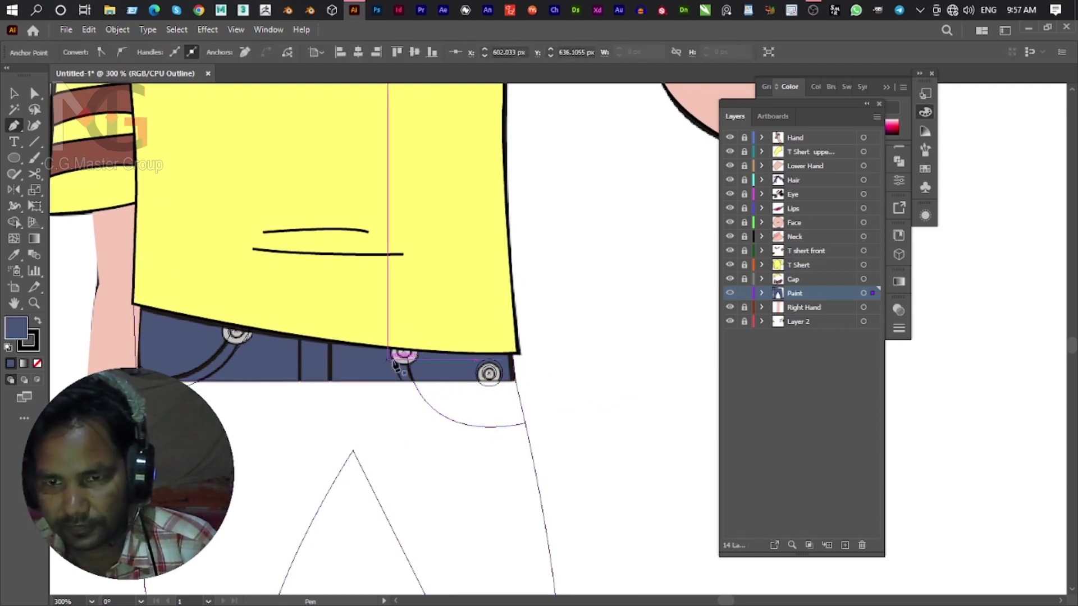
pyautogui.moveTo(404, 355)
pyautogui.mouseDown()
pyautogui.moveTo(531, 448)
pyautogui.moveTo(662, 452)
pyautogui.mouseUp()
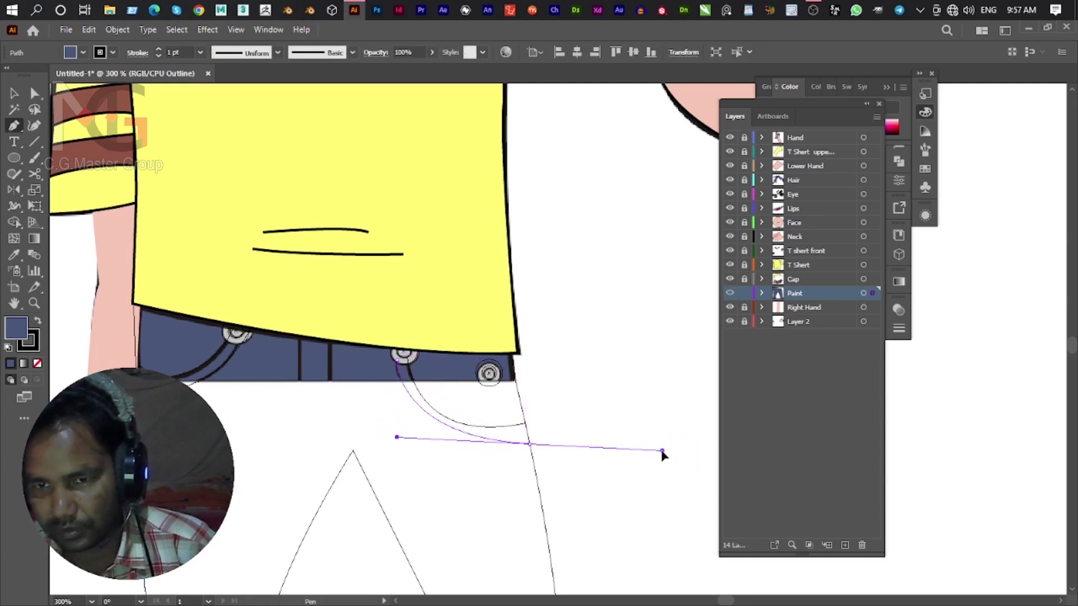
pyautogui.moveTo(662, 452); pyautogui.dragTo(668, 439)
pyautogui.click(530, 443)
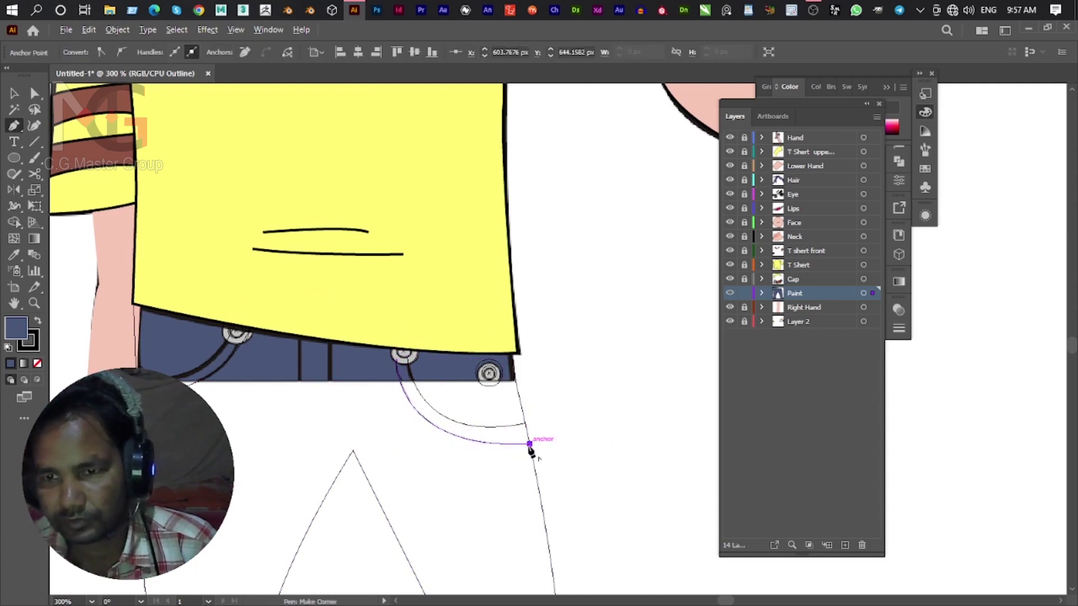
# Move the pocket line's end anchor onto the side seam.
pyautogui.press('ctrl')
pyautogui.scroll(1, 536, 454)
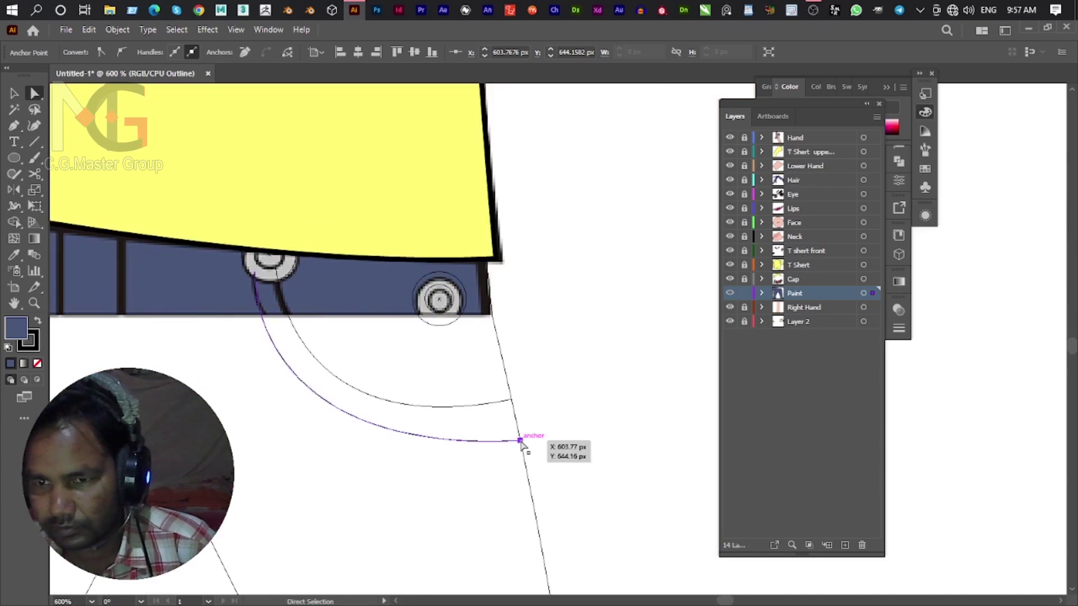
pyautogui.click(578, 477)
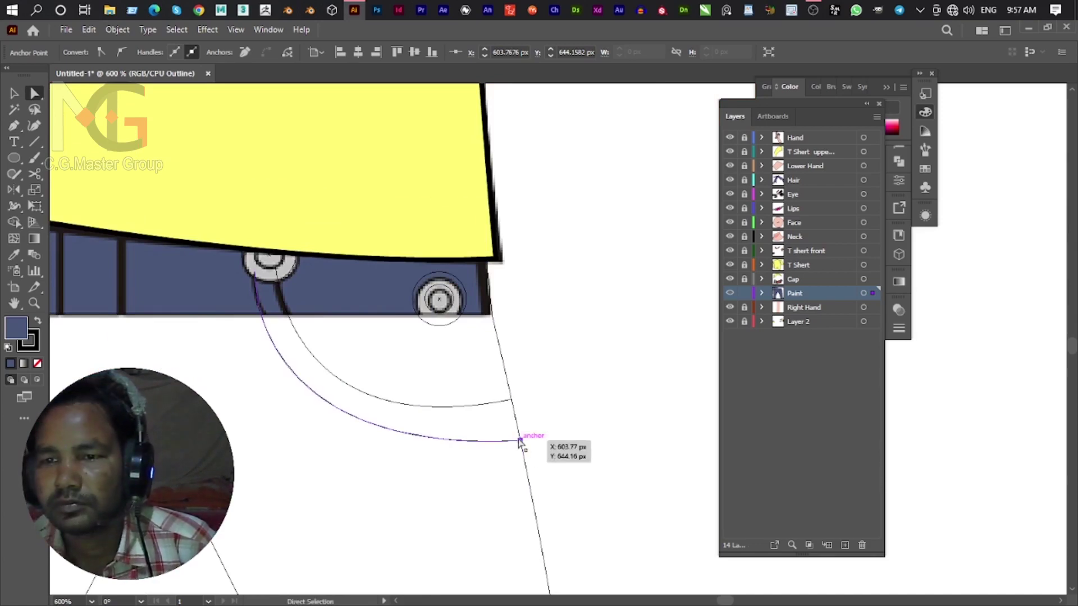
pyautogui.moveTo(523, 443); pyautogui.dragTo(520, 441)
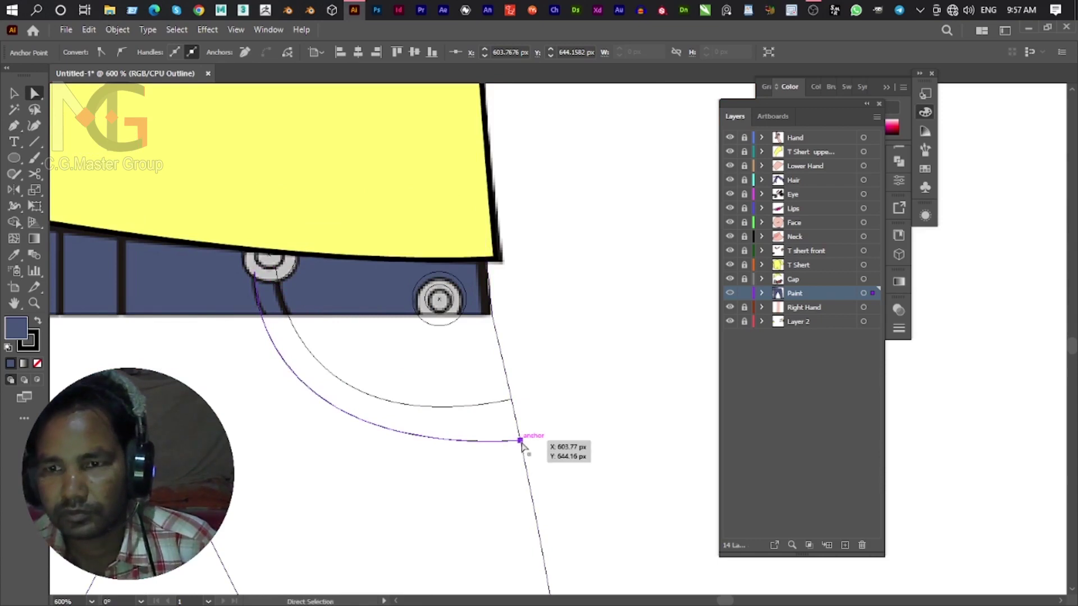
pyautogui.scroll(-1, 520, 442)
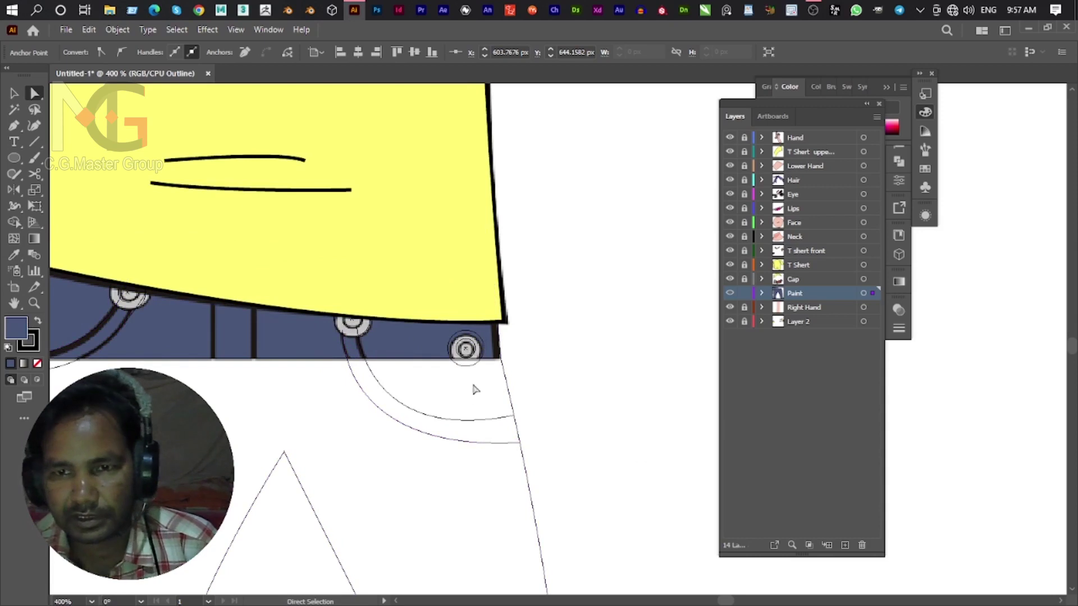
pyautogui.scroll(-4, 251, 405)
pyautogui.scroll(3, 270, 376)
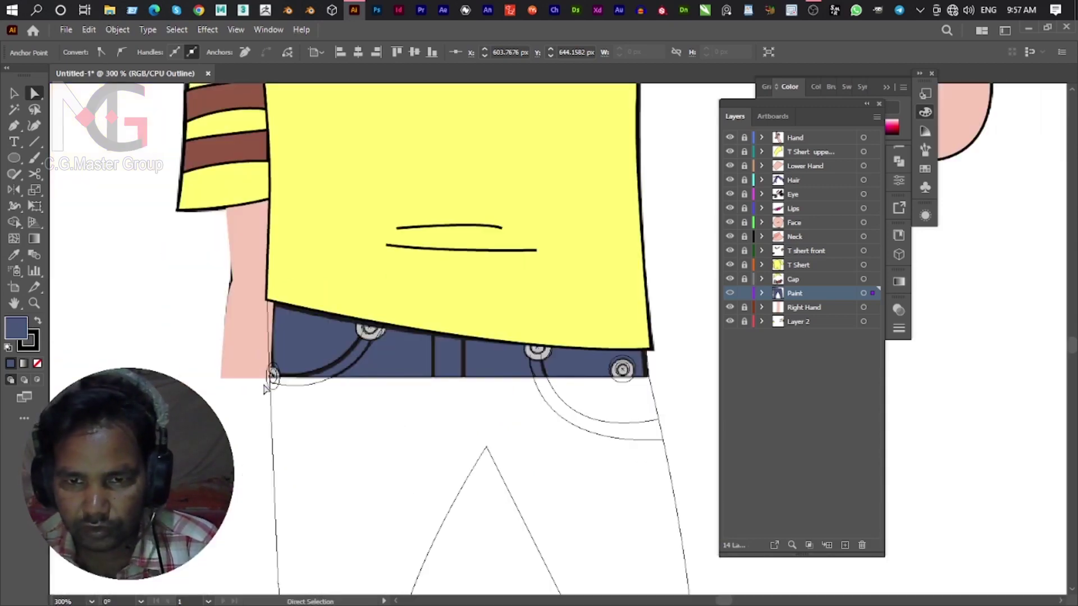
# Copy the left pocket's rivet onto the outer end of the right pocket.
pyautogui.press('v')
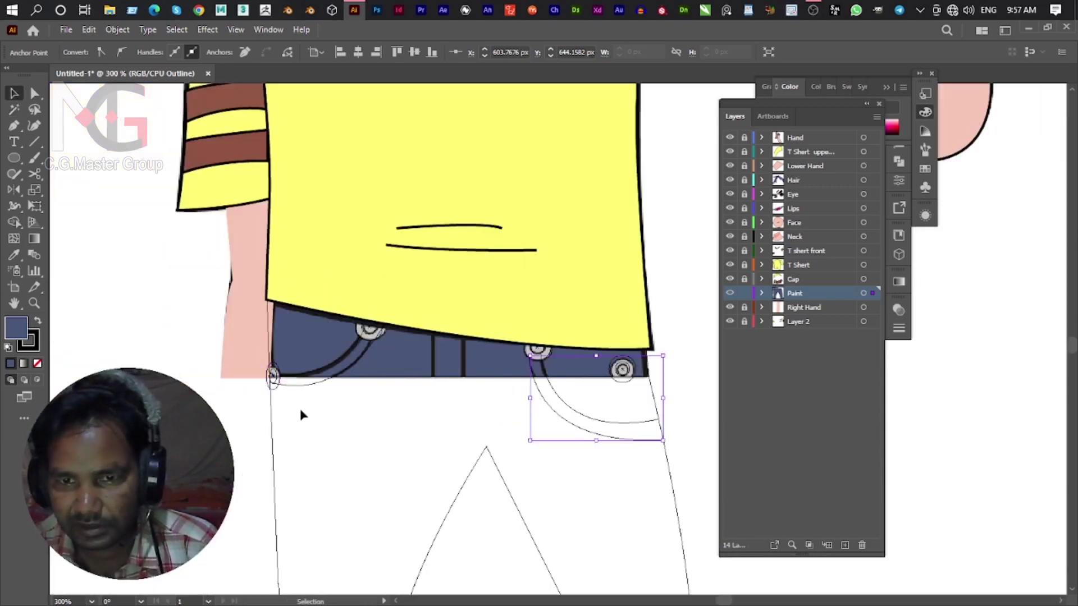
pyautogui.click(272, 379)
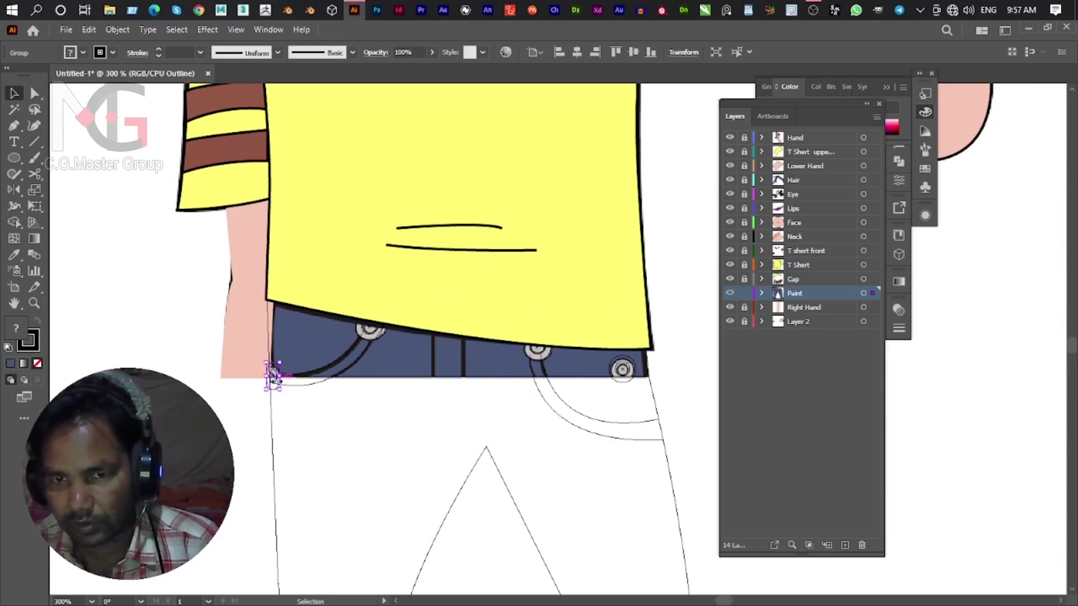
pyautogui.moveTo(272, 383); pyautogui.dragTo(660, 439)
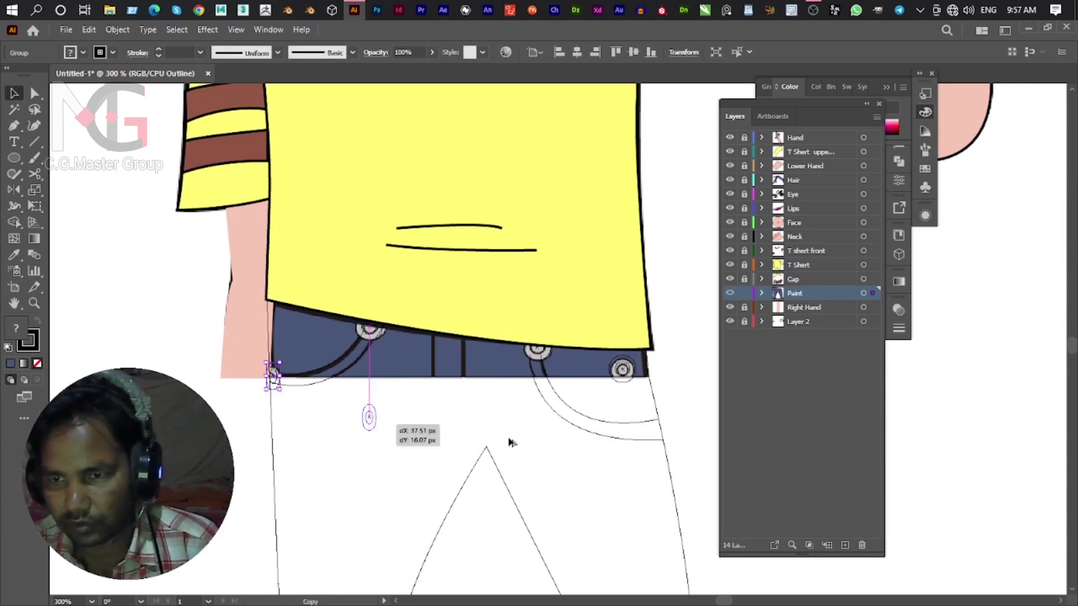
pyautogui.moveTo(659, 439); pyautogui.dragTo(508, 437)
pyautogui.scroll(3, 655, 454)
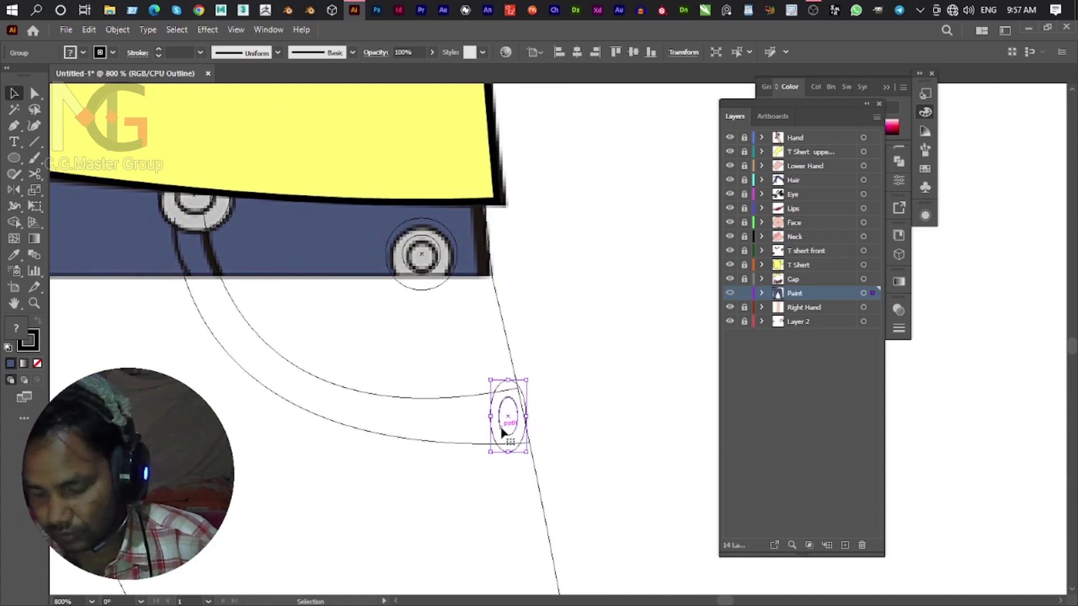
pyautogui.moveTo(503, 432); pyautogui.dragTo(497, 432)
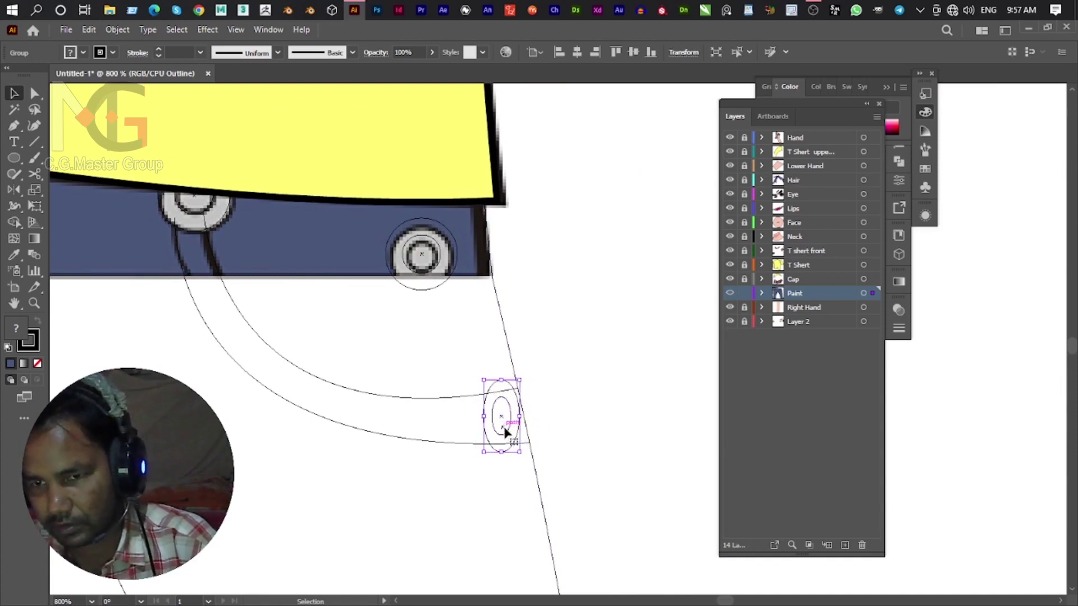
# Check the right pocket curve in colour preview, then leave the Paint layer in outline view.
pyautogui.keyDown('ctrl'); pyautogui.click(730, 293); pyautogui.keyUp('ctrl')
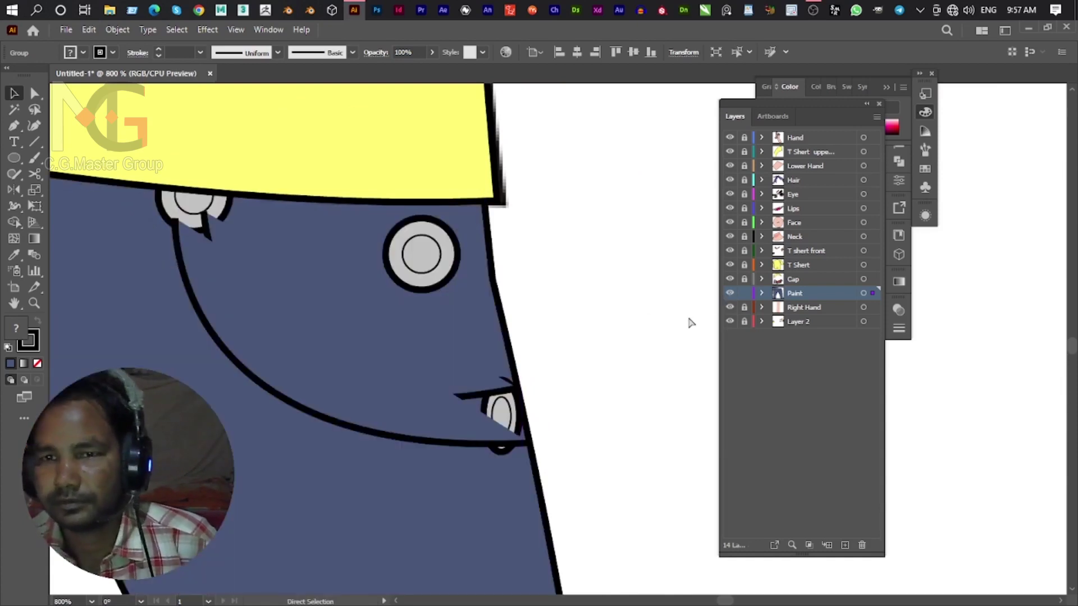
pyautogui.scroll(-2, 554, 330)
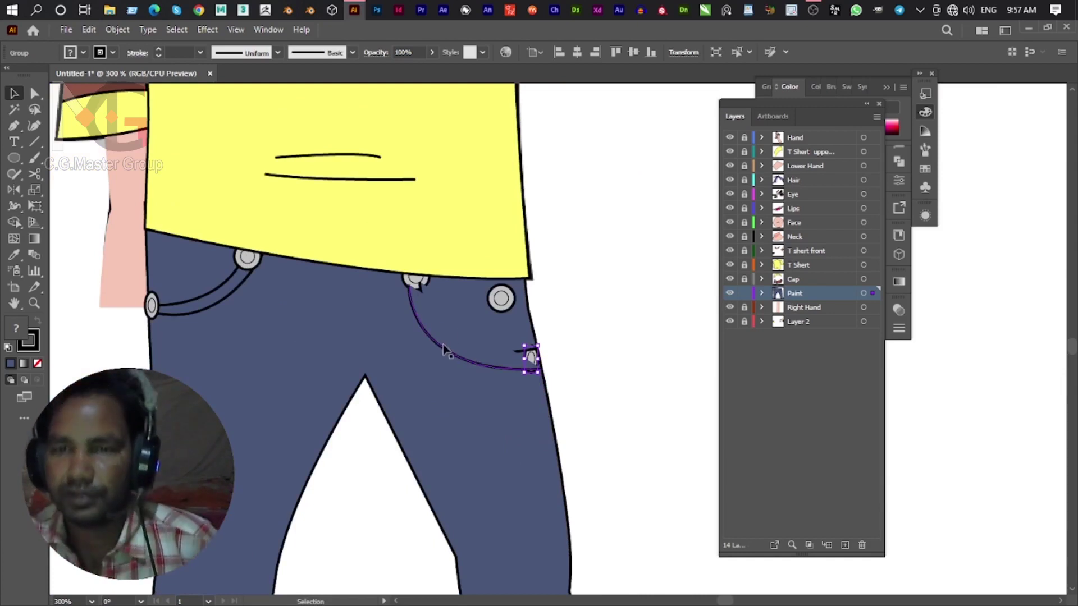
pyautogui.click(443, 349)
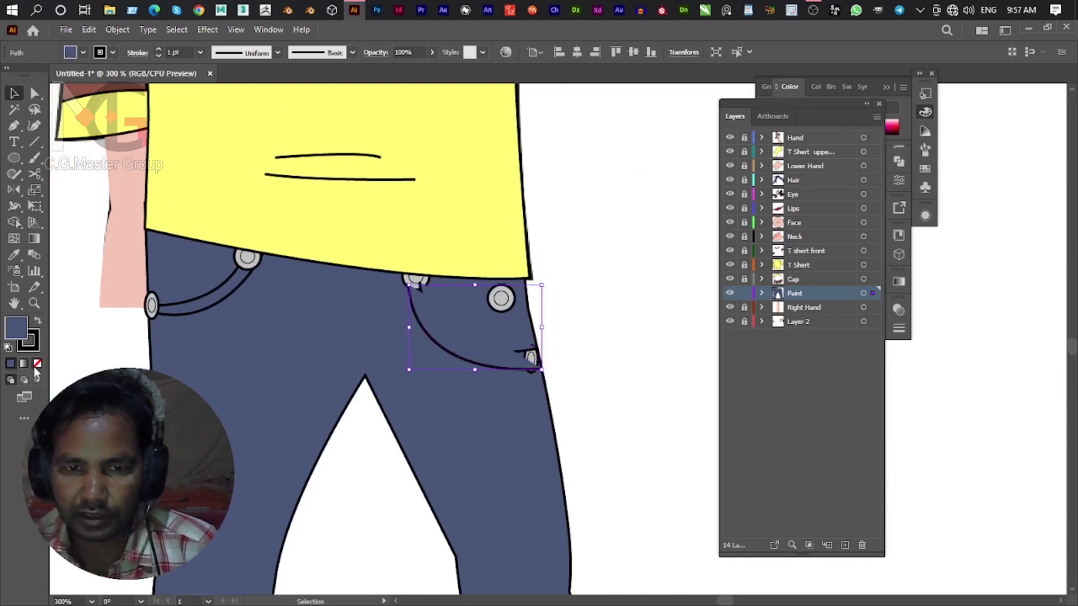
pyautogui.click(515, 341)
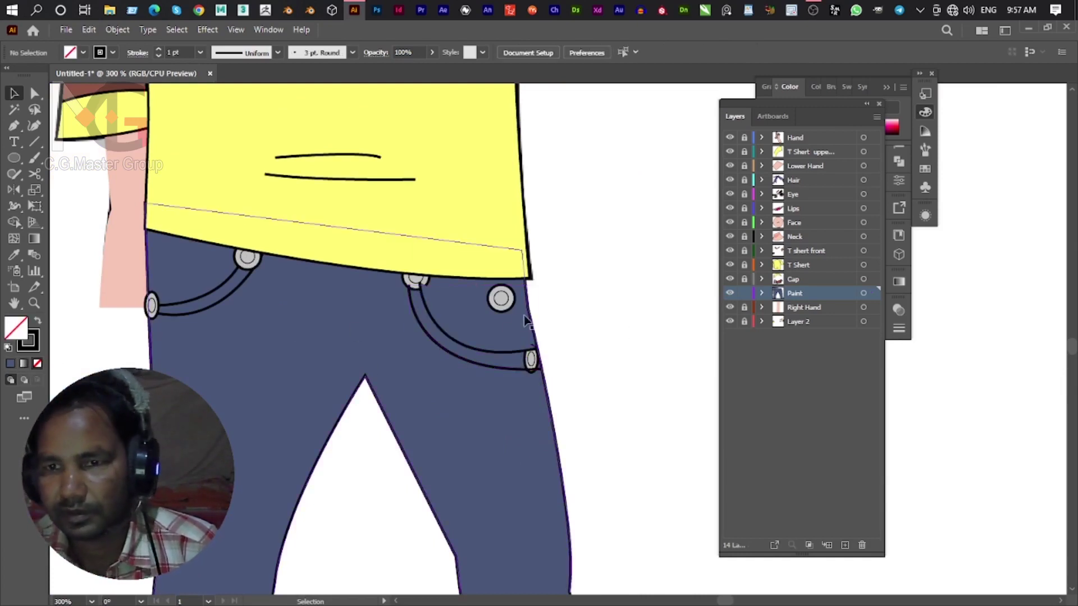
pyautogui.scroll(-4, 478, 334)
pyautogui.scroll(1, 519, 322)
pyautogui.scroll(1, 498, 330)
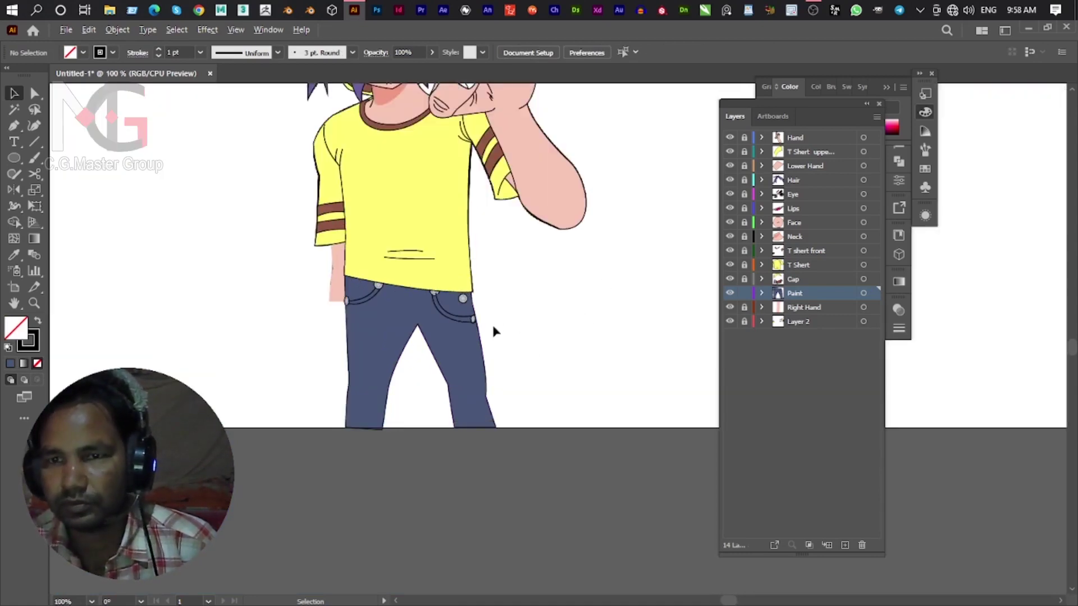
pyautogui.scroll(2, 458, 331)
pyautogui.click(729, 293)
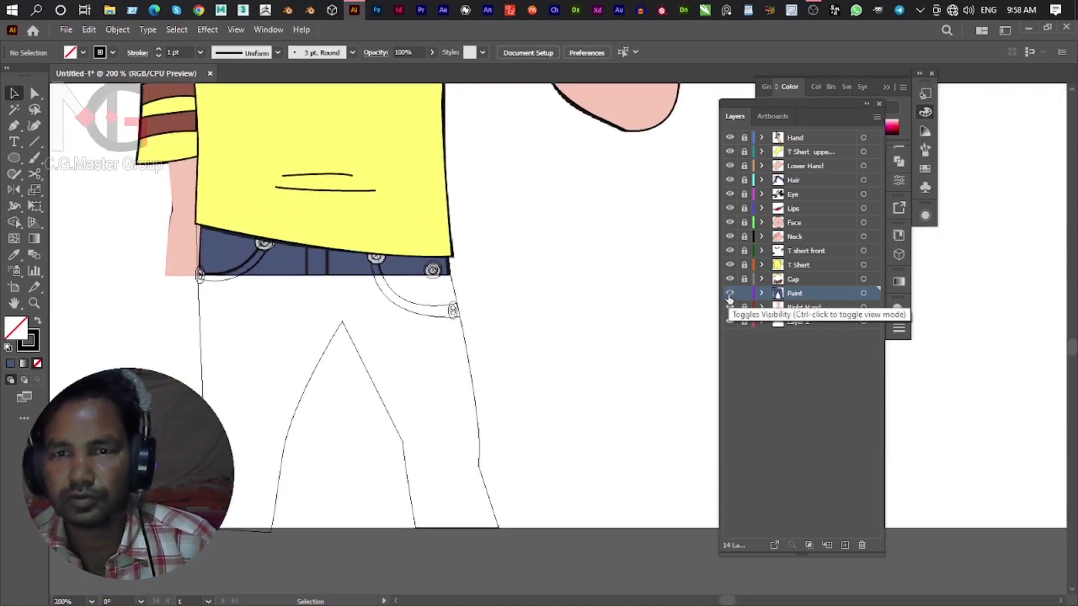
pyautogui.keyDown('ctrl'); pyautogui.click(729, 293); pyautogui.keyUp('ctrl')
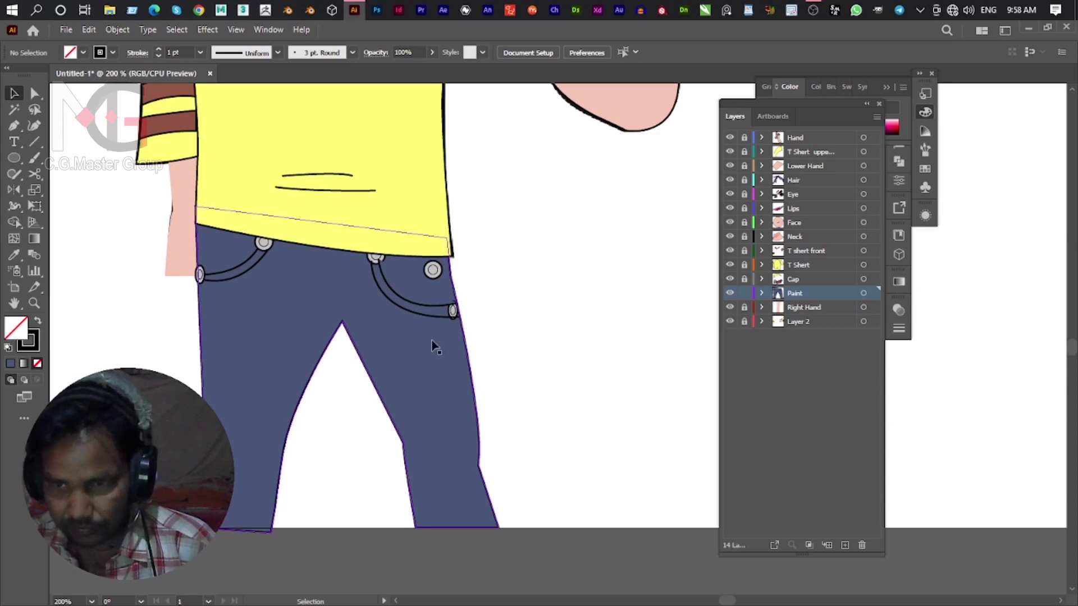
pyautogui.keyDown('ctrl'); pyautogui.click(729, 293); pyautogui.keyUp('ctrl')
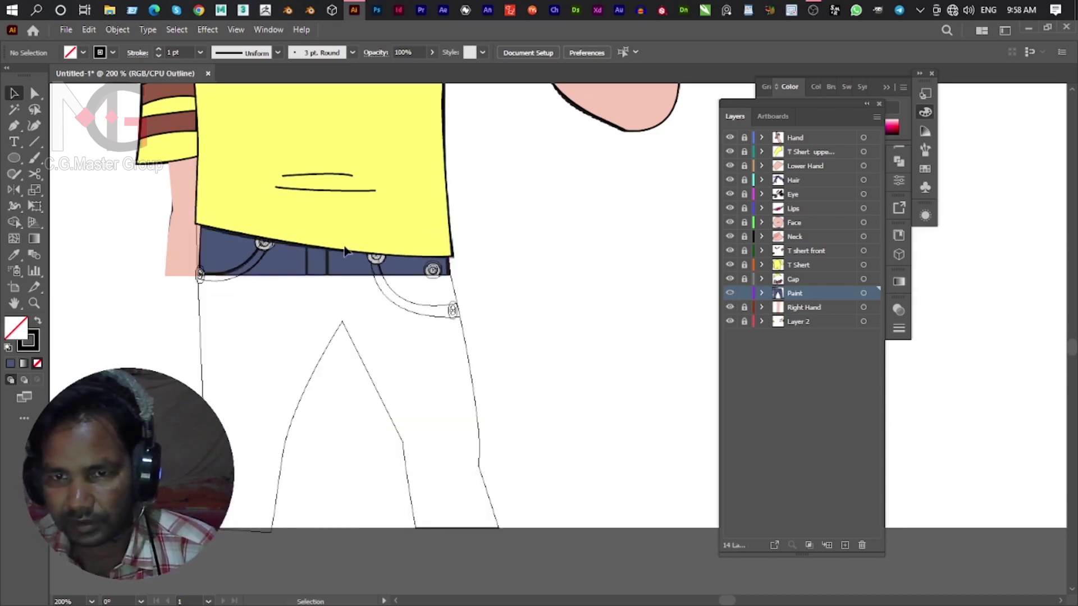
# Draw the narrow fly shape with the Pen tool, from the waistband centre to the crotch.
pyautogui.press('p')
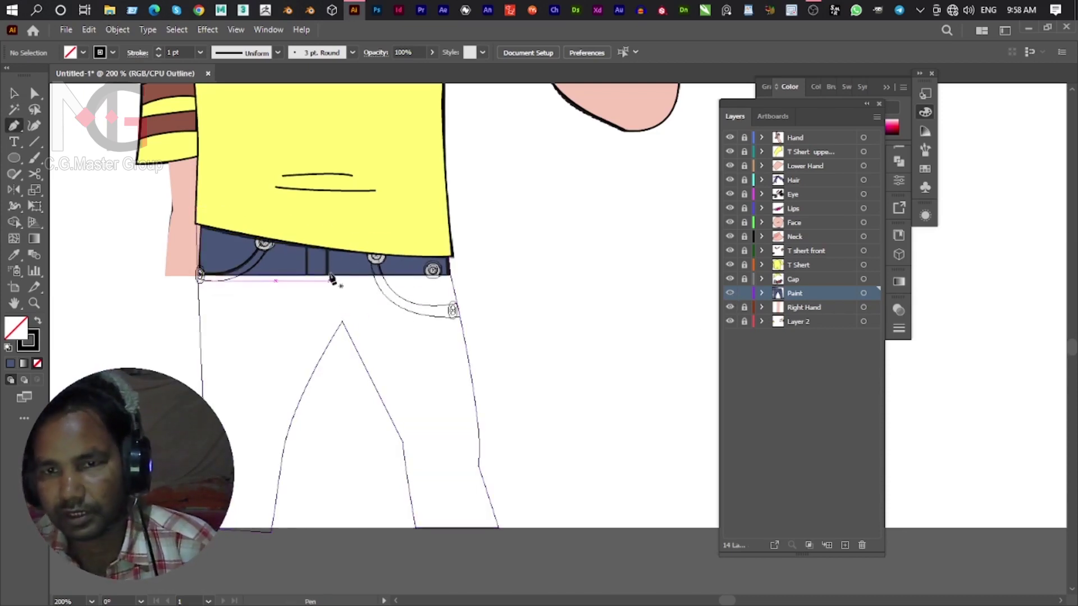
pyautogui.click(231, 255)
pyautogui.moveTo(347, 251)
pyautogui.mouseDown()
pyautogui.moveTo(350, 332)
pyautogui.moveTo(343, 319)
pyautogui.mouseUp()
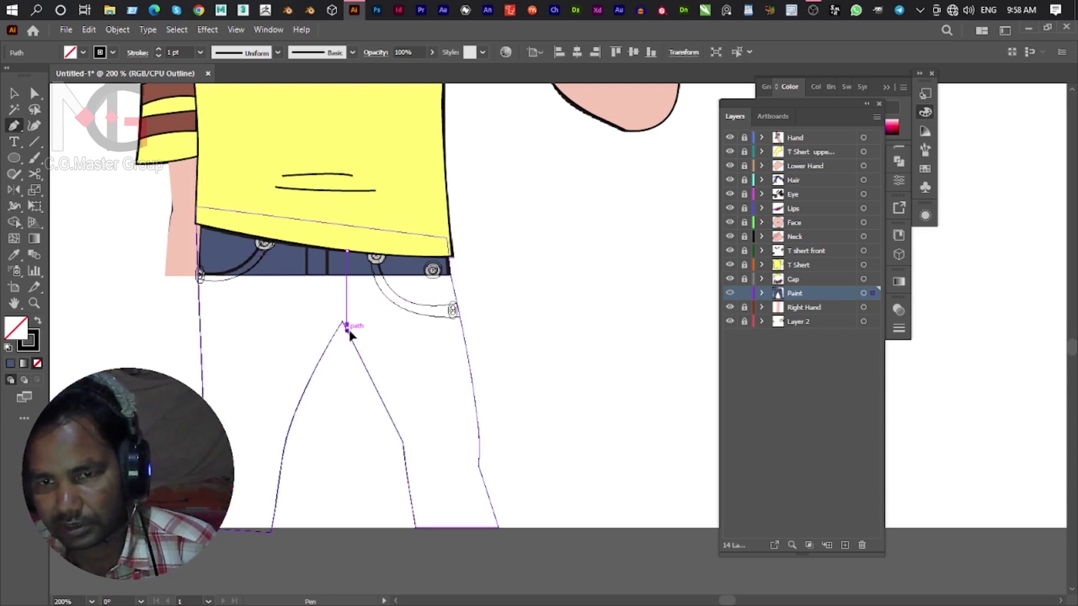
pyautogui.click(345, 324)
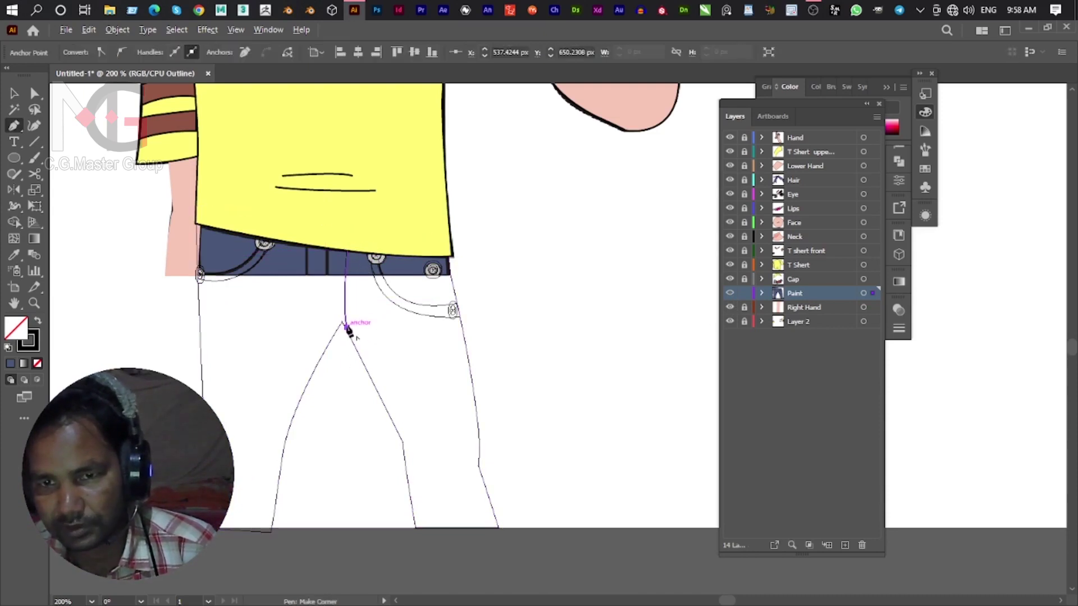
pyautogui.scroll(2, 345, 325)
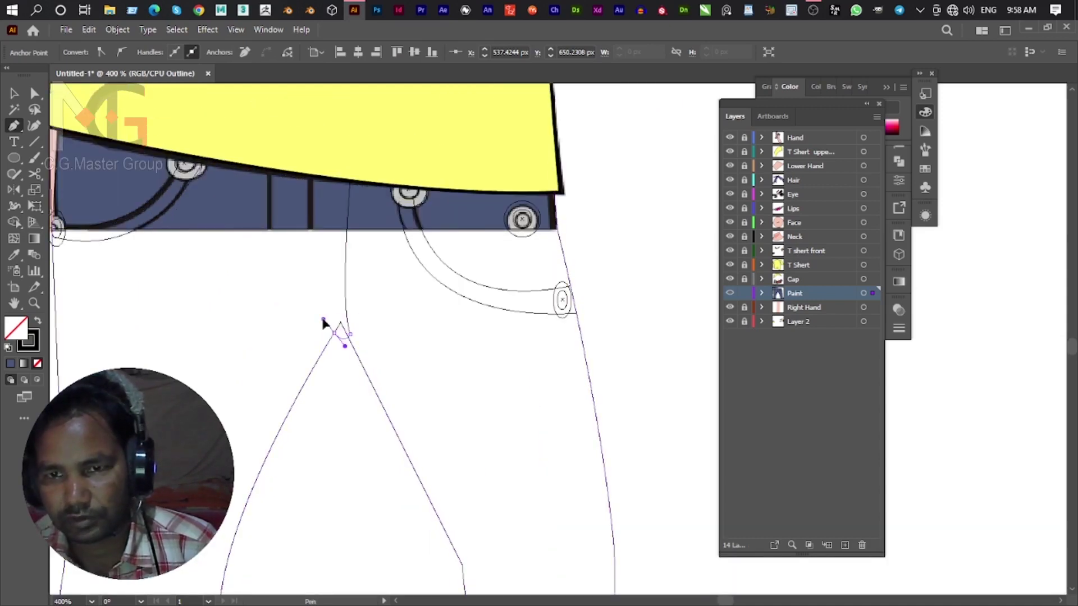
pyautogui.click(334, 335)
pyautogui.moveTo(335, 212)
pyautogui.mouseDown()
pyautogui.moveTo(334, 167)
pyautogui.moveTo(326, 175)
pyautogui.mouseUp()
pyautogui.click(351, 179)
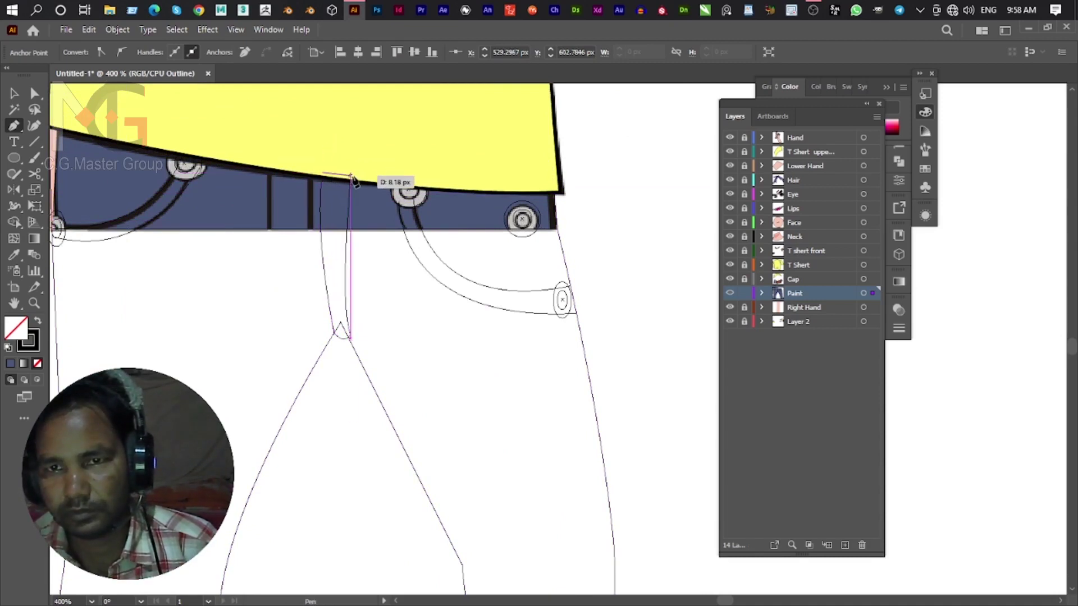
pyautogui.click(346, 327)
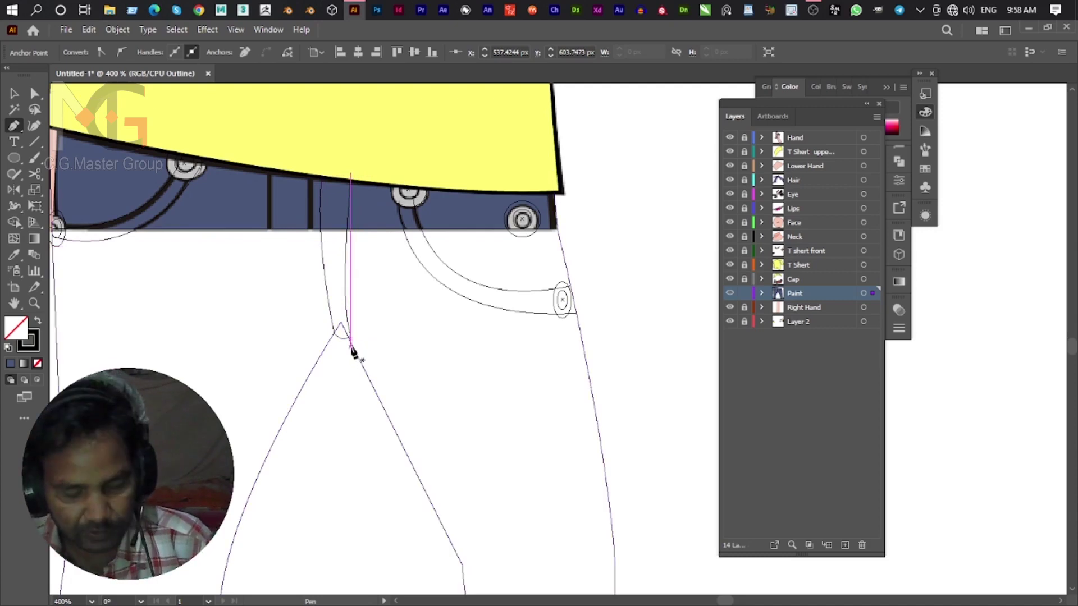
# Round the fly shape's corners to 5 px and return the Paint layer to colour preview.
pyautogui.click(341, 324)
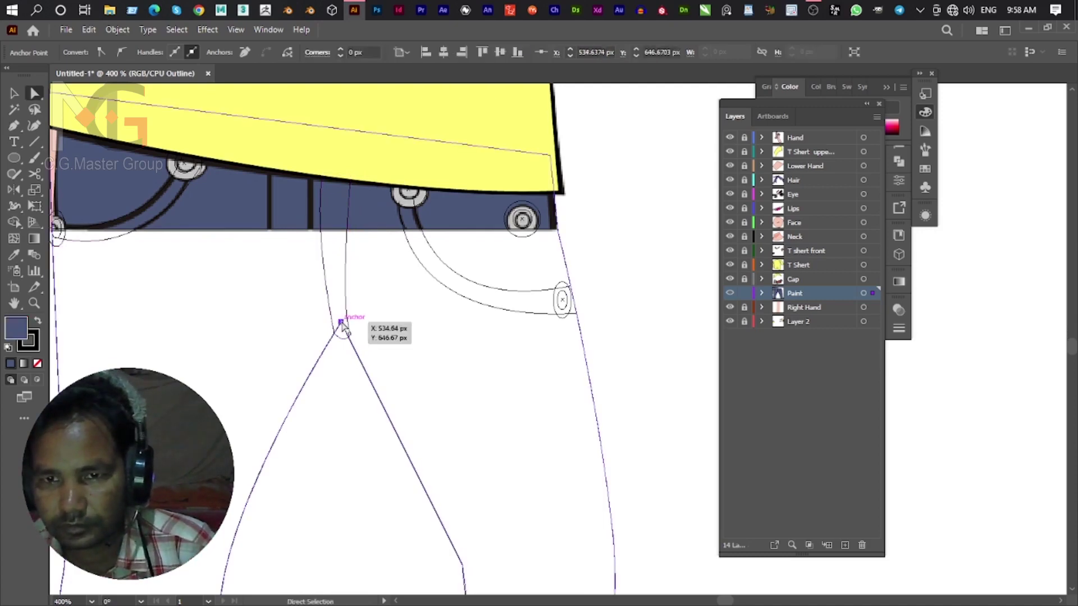
pyautogui.hotkey('ctrl', 'shift', 'a')
pyautogui.doubleClick(363, 50)
pyautogui.write('5')
pyautogui.press('Return')
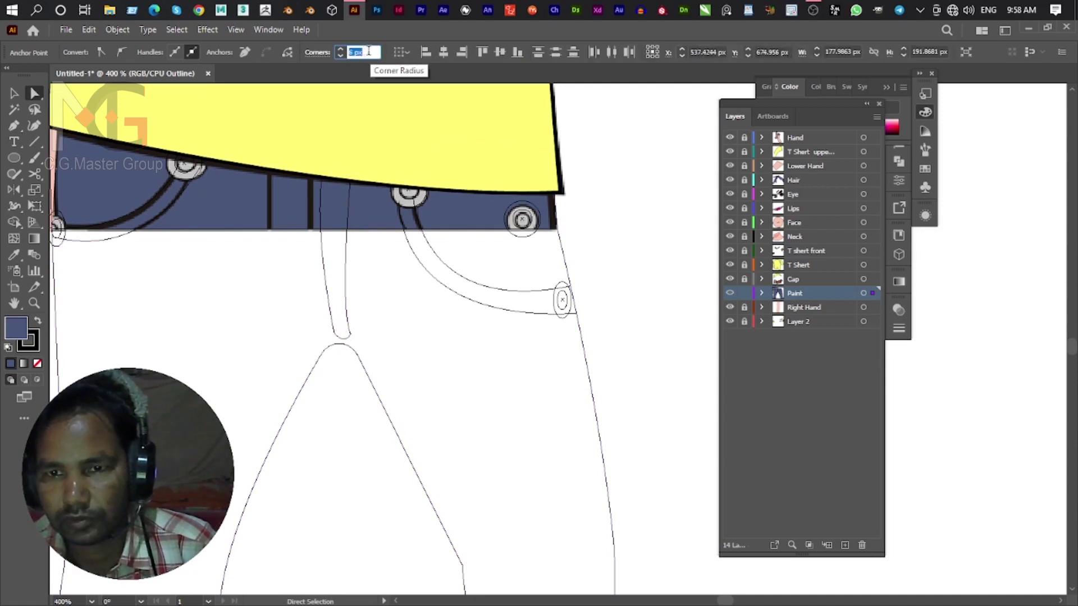
pyautogui.press('v')
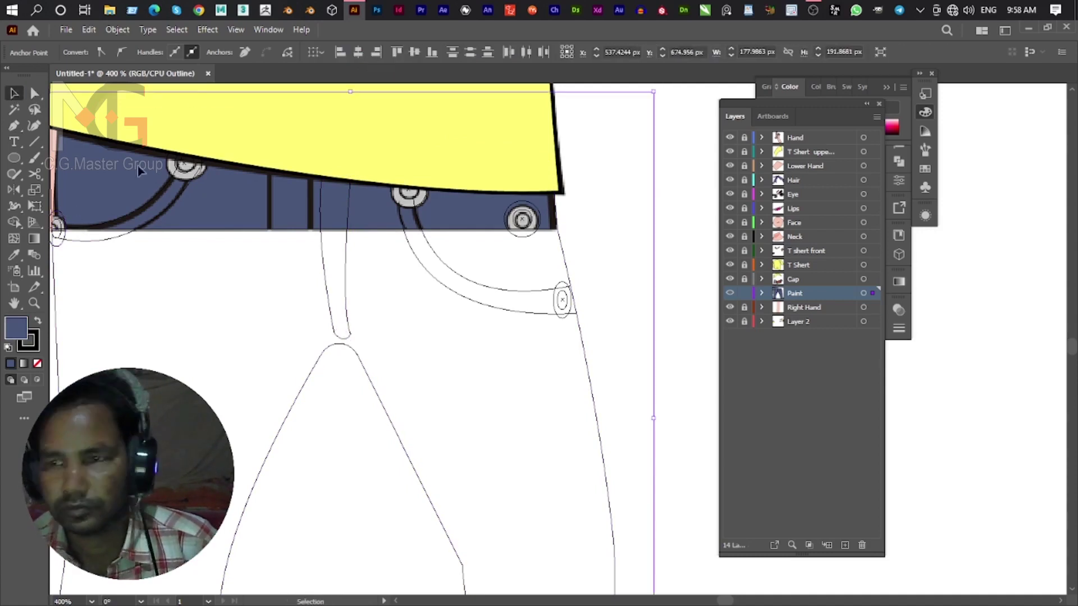
pyautogui.keyDown('ctrl'); pyautogui.click(729, 293); pyautogui.keyUp('ctrl')
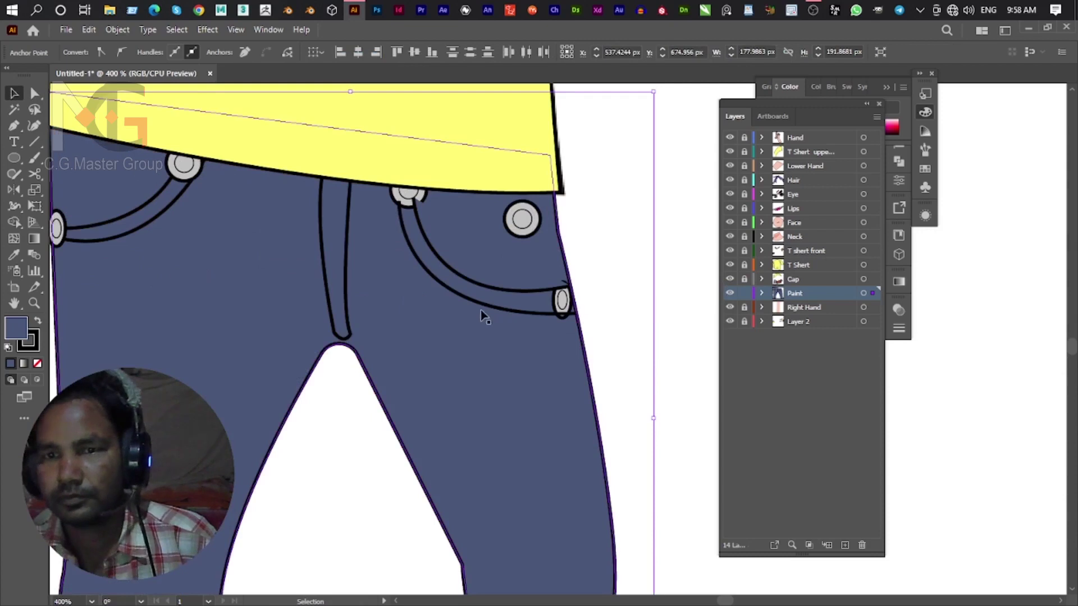
pyautogui.keyDown('alt'); pyautogui.scroll(-6, 481, 312); pyautogui.keyUp('alt')
pyautogui.click(574, 319)
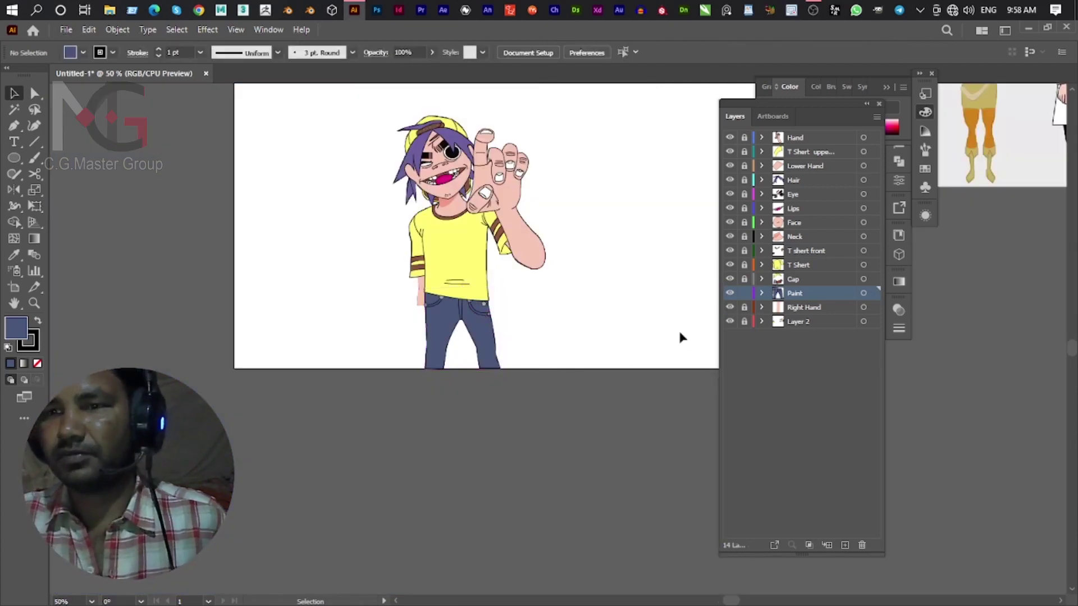
# Hide the Layer 2 reference image, zoom to check, and marquee-select the whole pair of jeans.
pyautogui.click(729, 322)
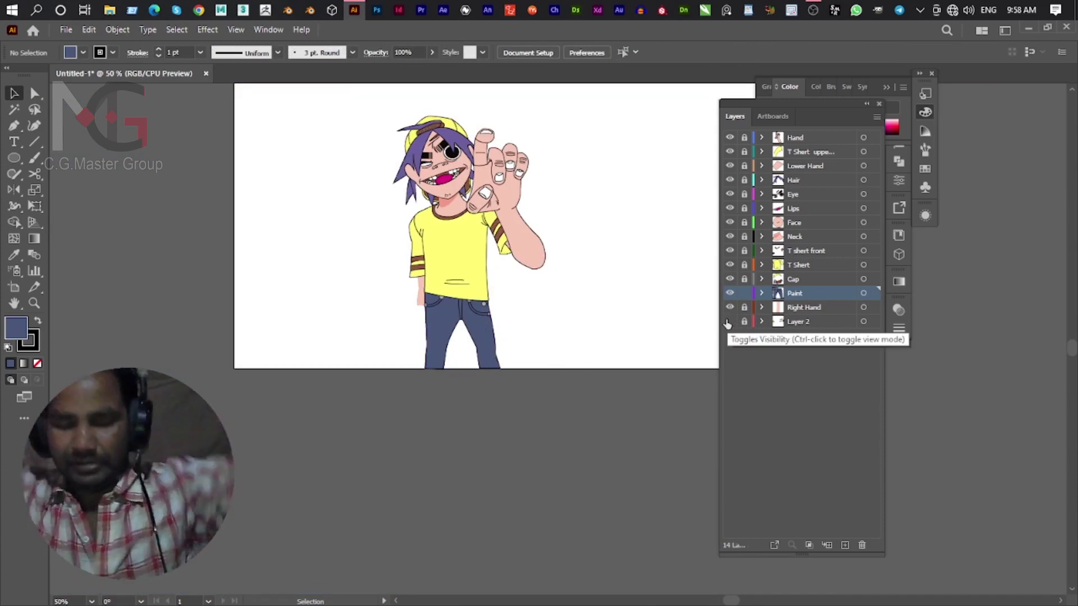
pyautogui.scroll(1, 469, 337)
pyautogui.scroll(1, 457, 413)
pyautogui.scroll(1, 455, 420)
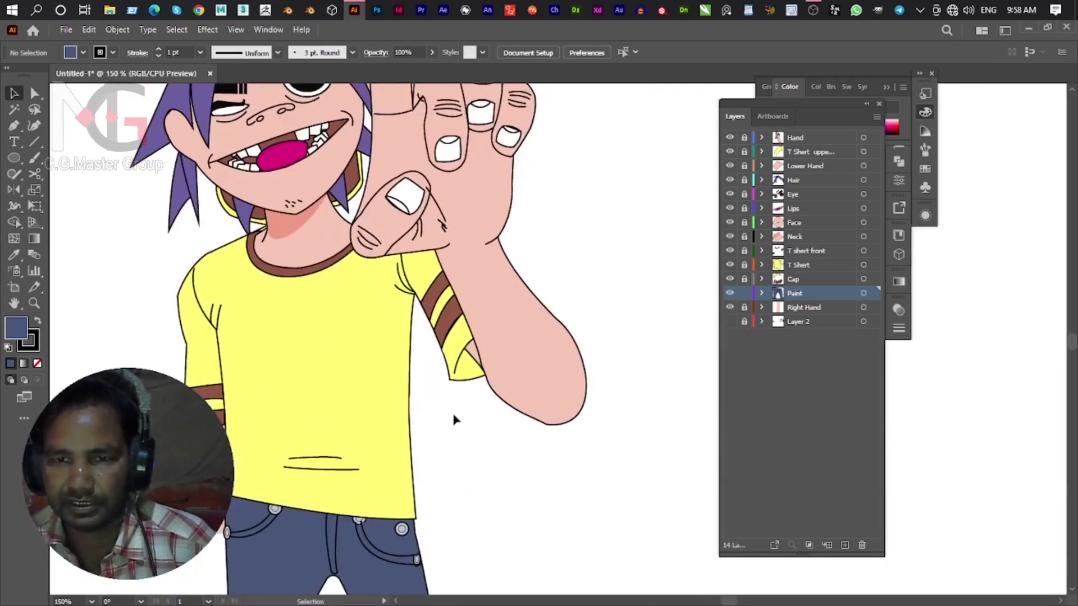
pyautogui.scroll(-3, 455, 419)
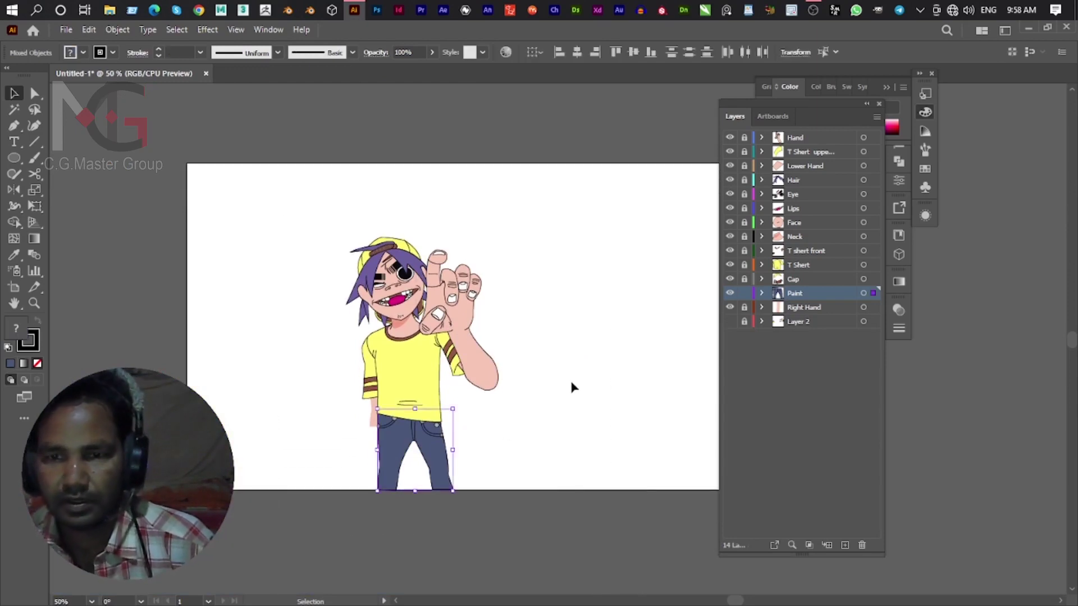
pyautogui.scroll(1, 544, 376)
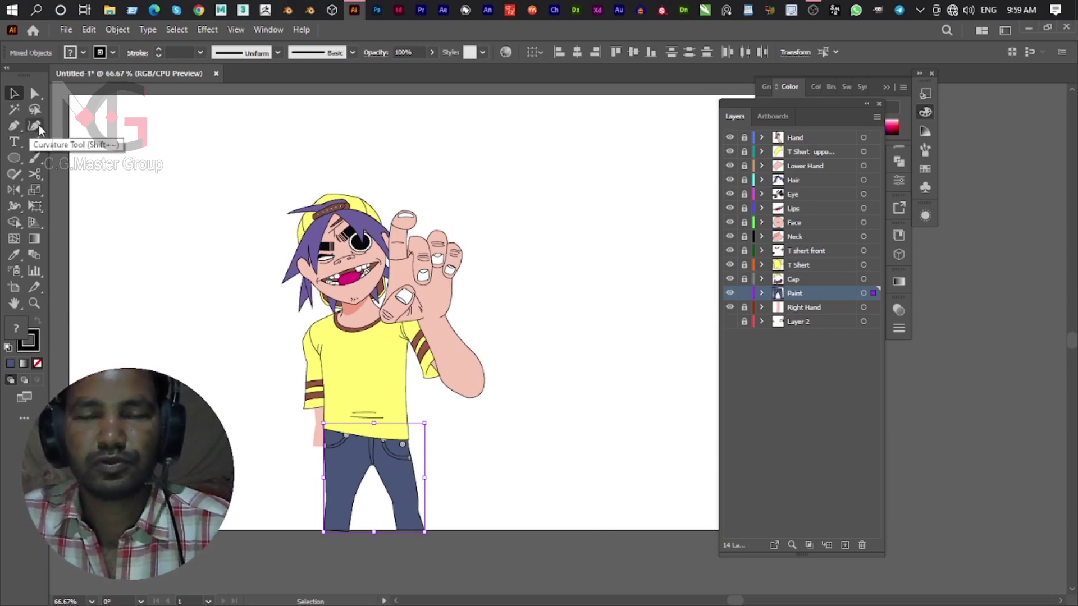
pyautogui.moveTo(276, 162); pyautogui.dragTo(564, 585)
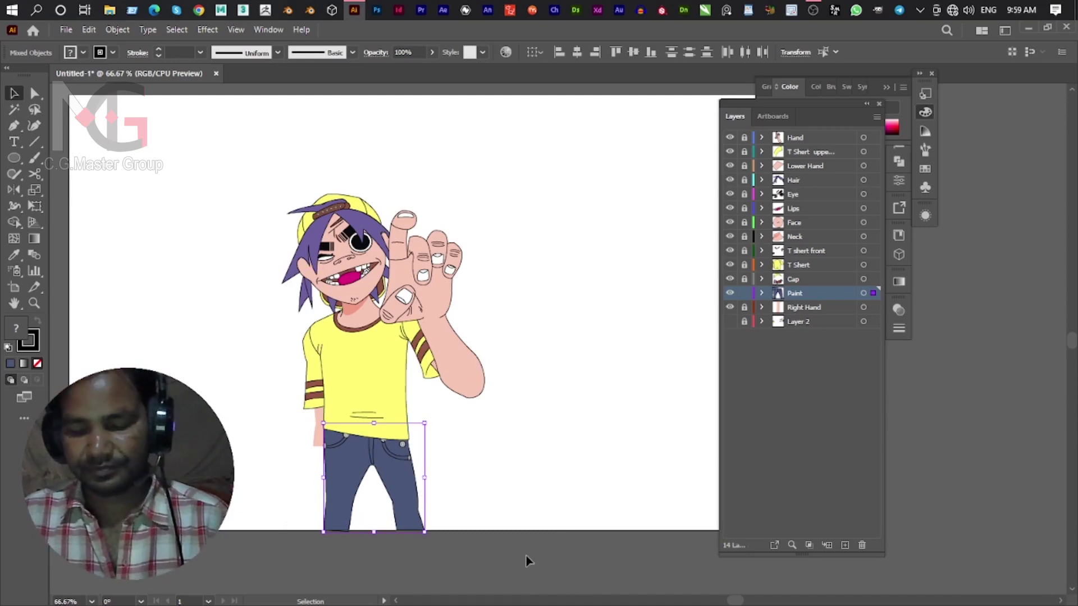